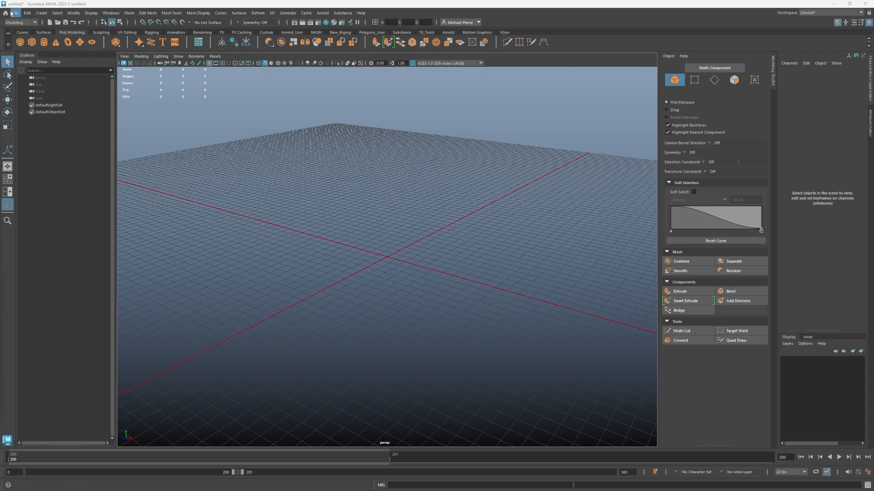
Review the current project's primary locations in the Project Window and close it without changes
click(16, 13)
click(15, 13)
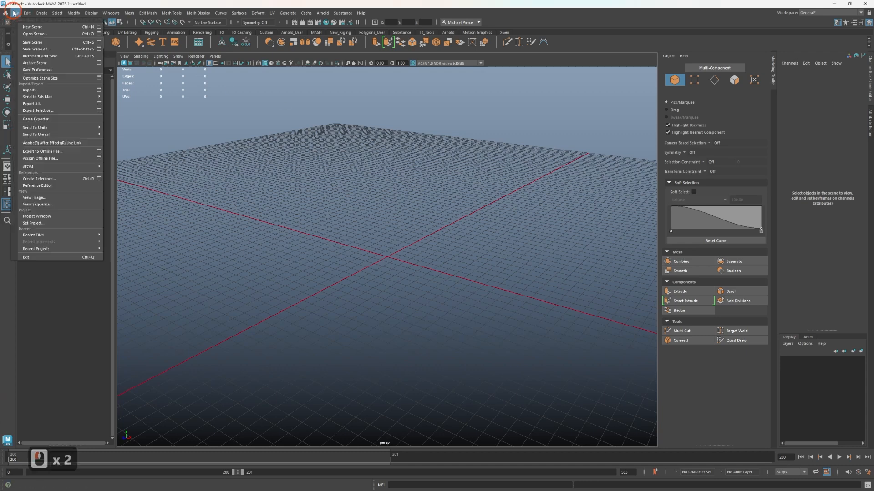
click(68, 216)
click(209, 222)
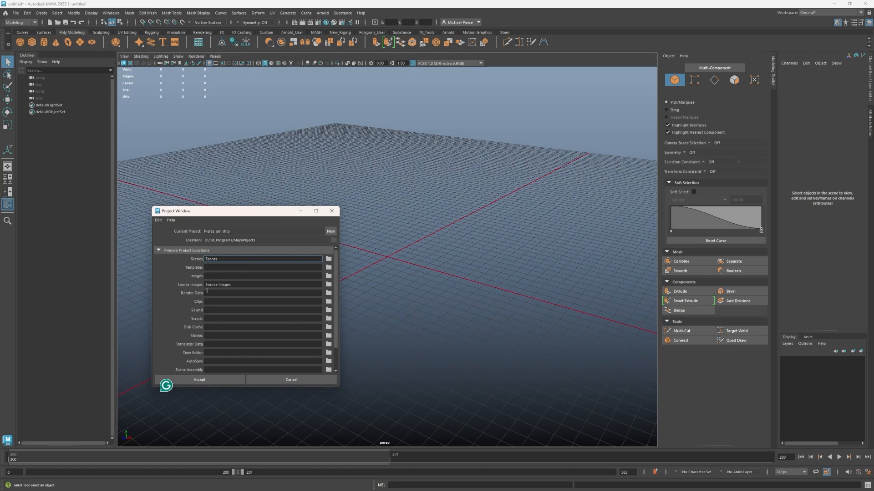
click(338, 211)
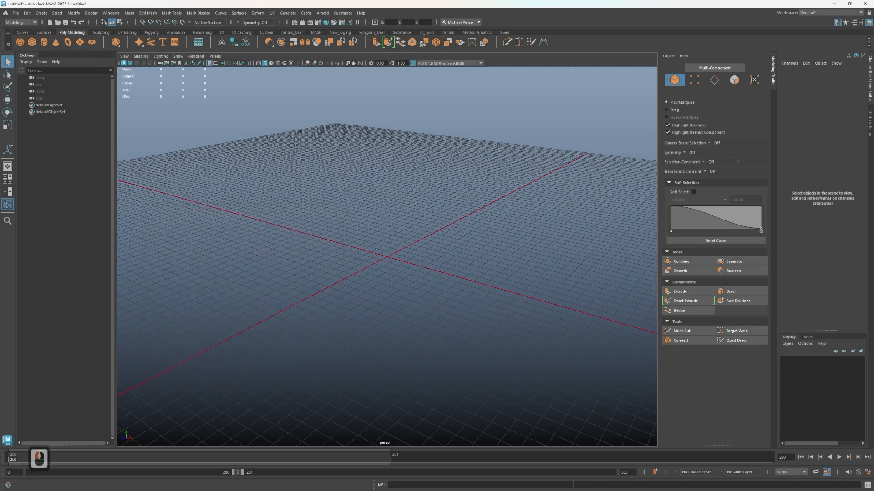
Examine the reference images in the project's Source Images folder in File Explorer, and close the folder window
drag(0, 114, 289, 116)
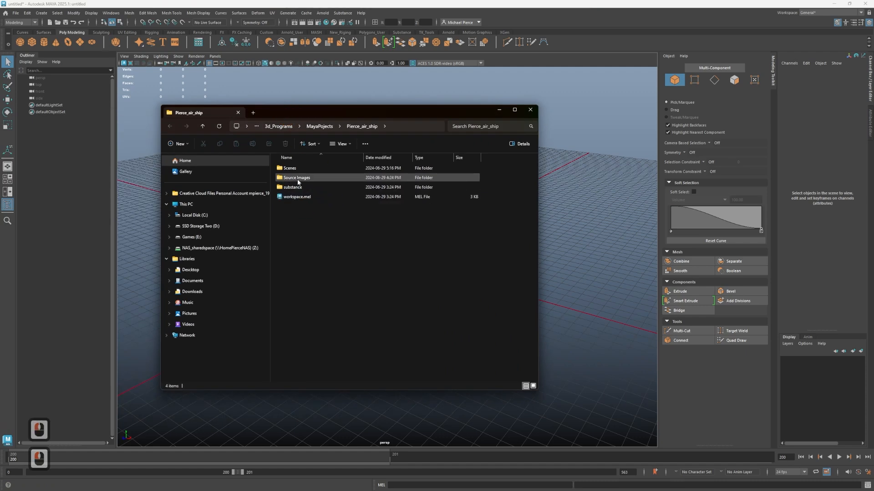
double_click(297, 178)
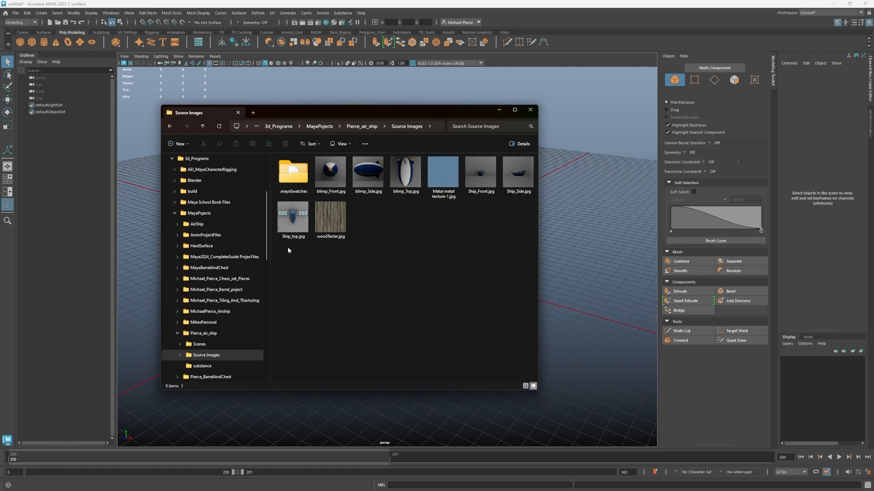
click(533, 111)
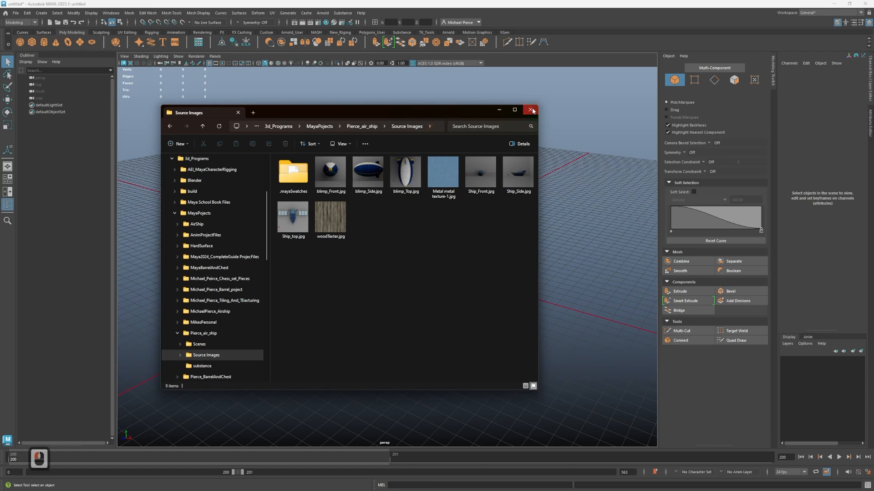
click(535, 108)
click(530, 109)
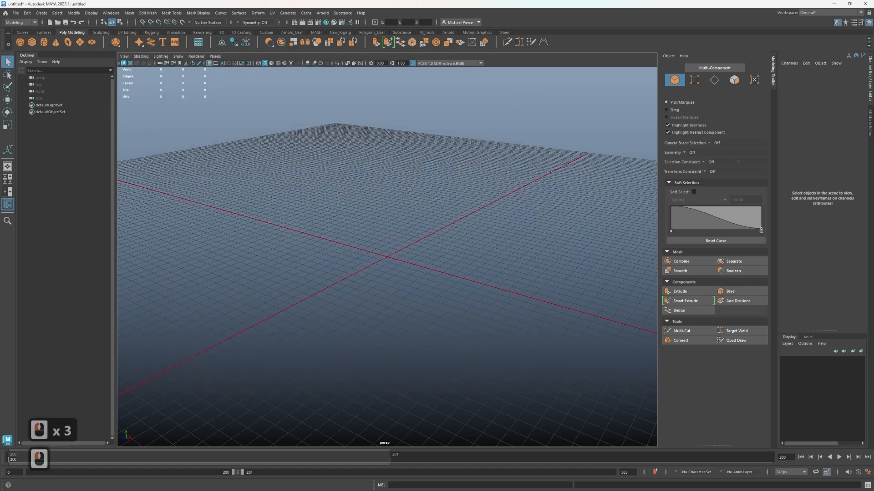
Switch the single perspective viewport to the four-view layout
key(space)
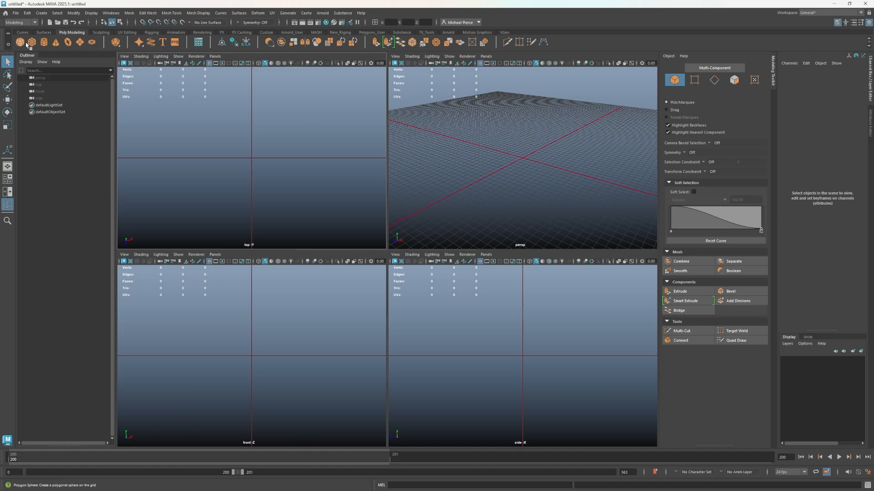
Create a polygon cube scaled to 60 in X, 180 in Y and 60 in Z, and delete it
click(32, 42)
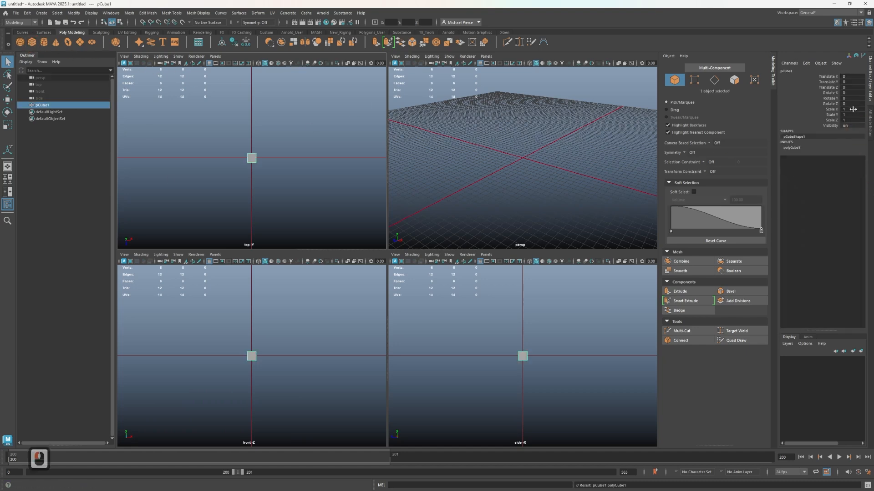
click(856, 114)
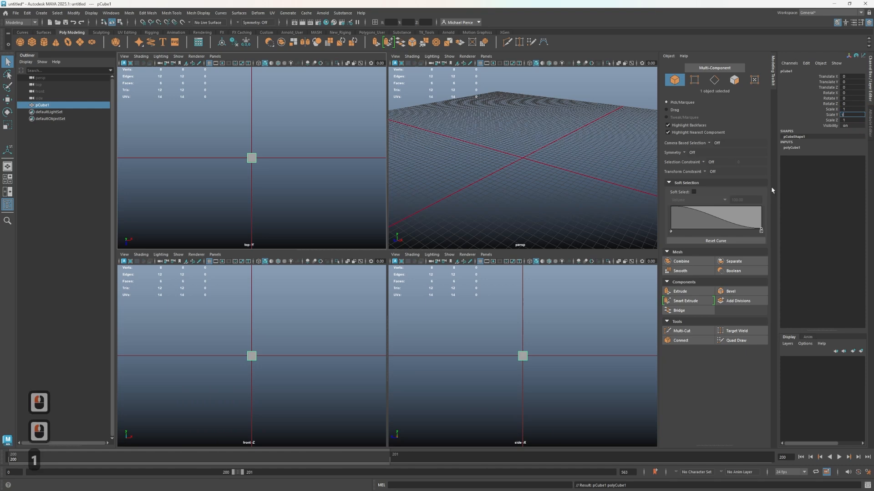
text(180)
key(Tab)
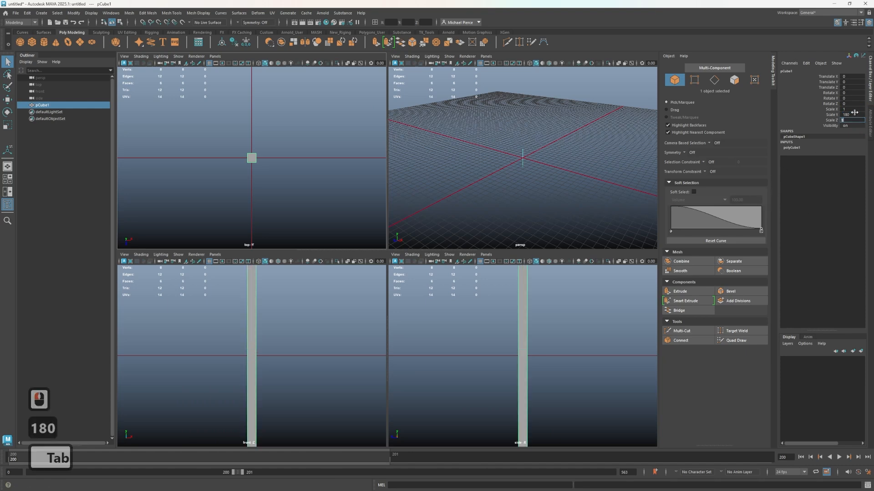
click(849, 110)
text(60)
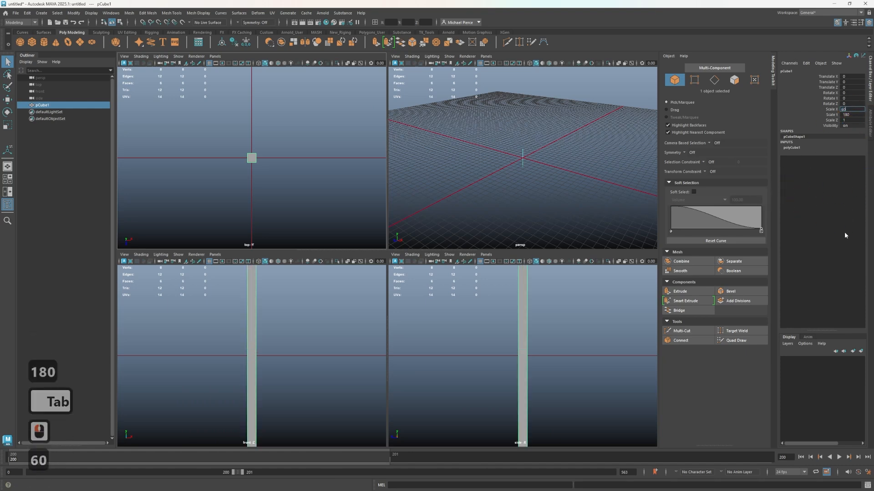
key(Tab)
click(849, 120)
text(60)
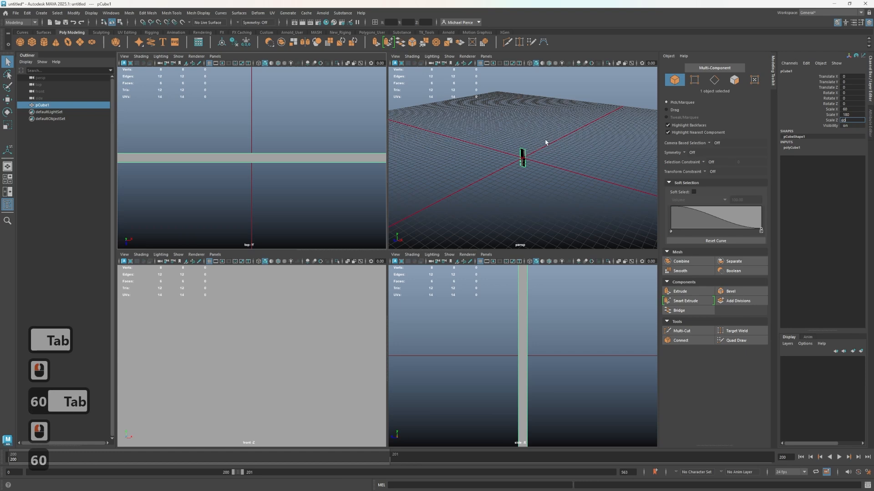
key(Tab)
drag(544, 190, 462, 162)
key(Delete)
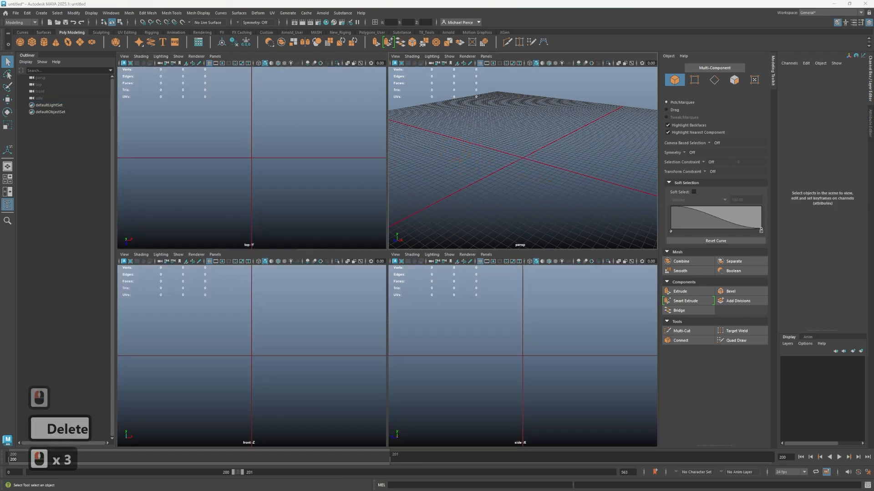
Import the human reference model into the scene and frame it in the perspective view
drag(394, 190, 476, 162)
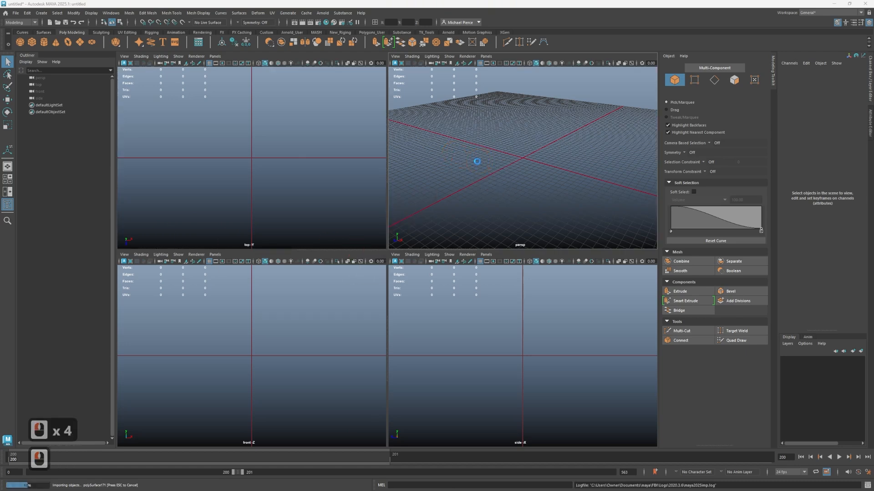
scroll(455, 125, down, 4)
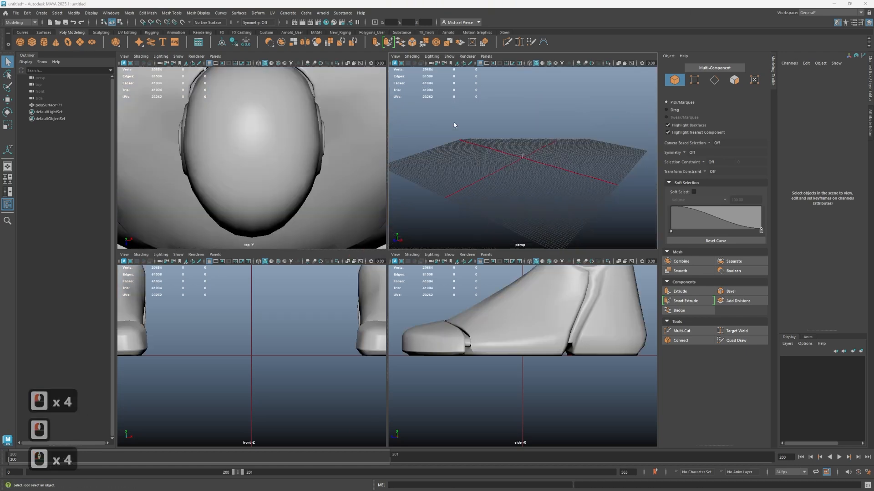
scroll(519, 132, up, 3)
click(523, 152)
key(f)
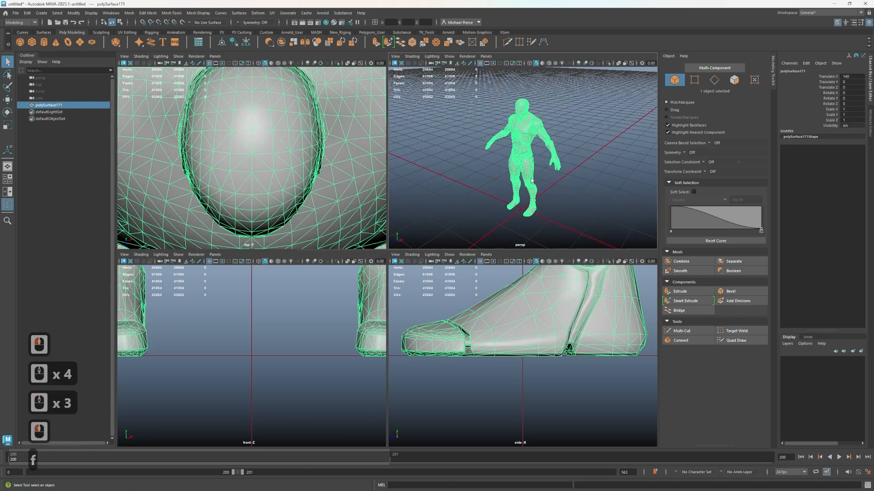
Rename the imported human model to Human_Ref_geo
key(w)
double_click(57, 105)
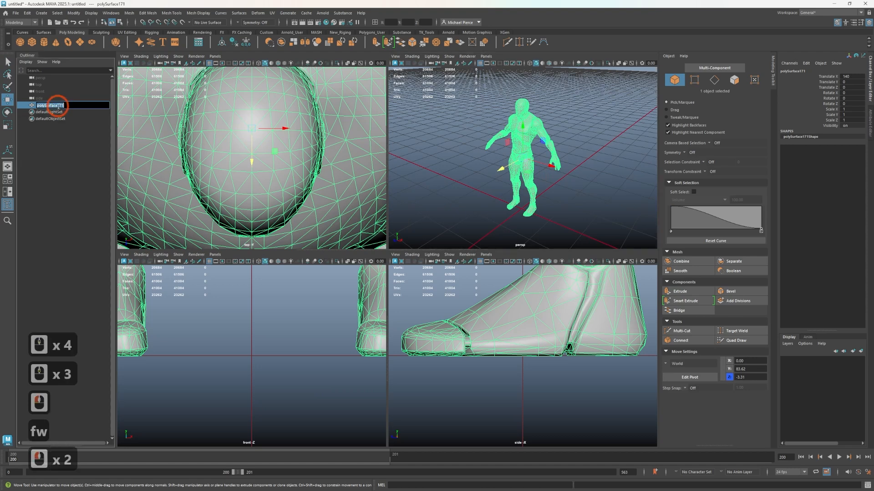
text(HumanR)
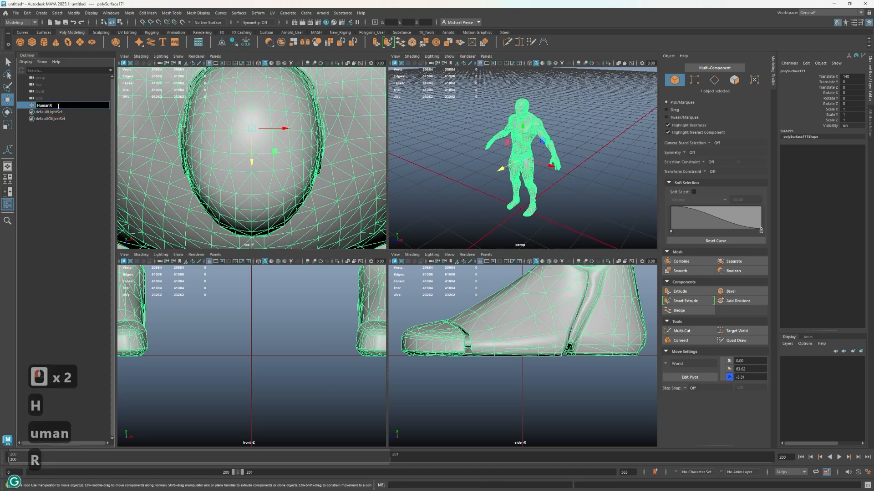
key(BackSpace)
text(_Ref)
key(Return)
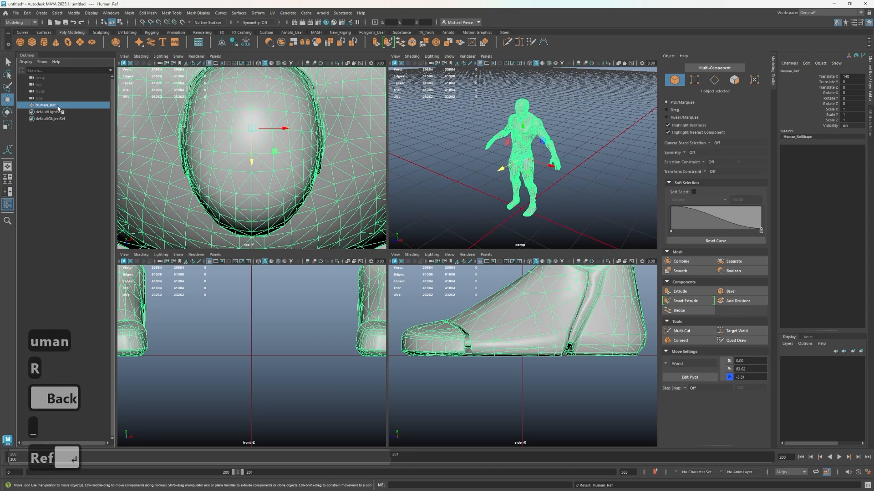
double_click(61, 106)
key(Right)
text(_)
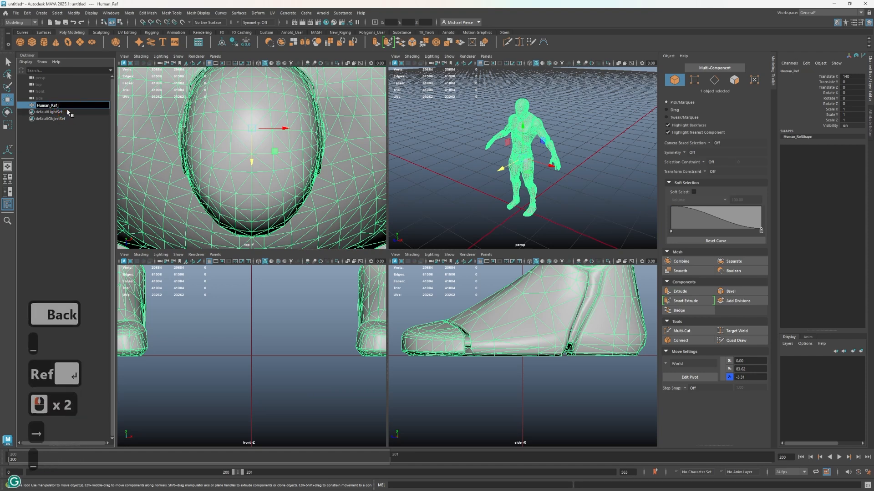
text(geo)
key(Return)
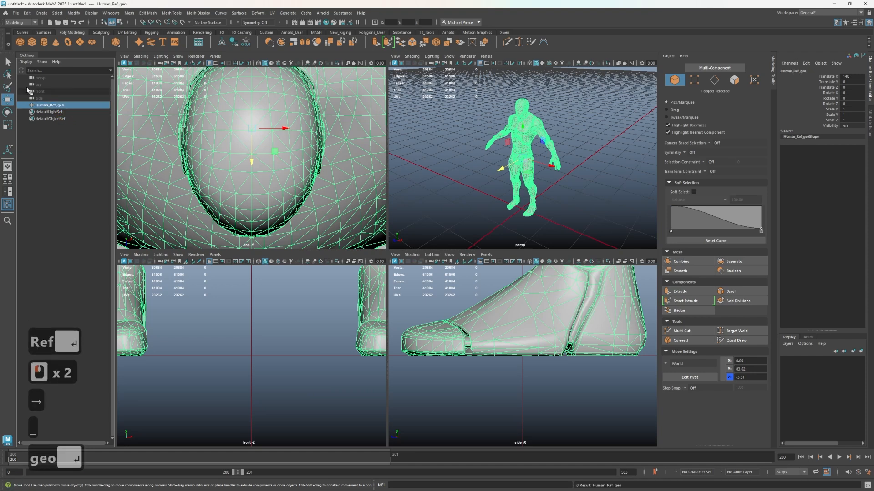
Move the human reference along Z to a translation of about 512
scroll(488, 190, down, 4)
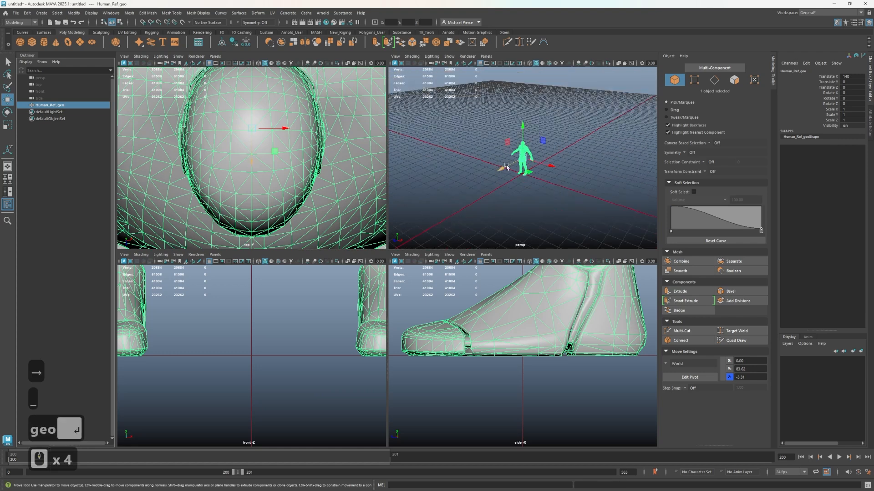
drag(507, 172, 392, 217)
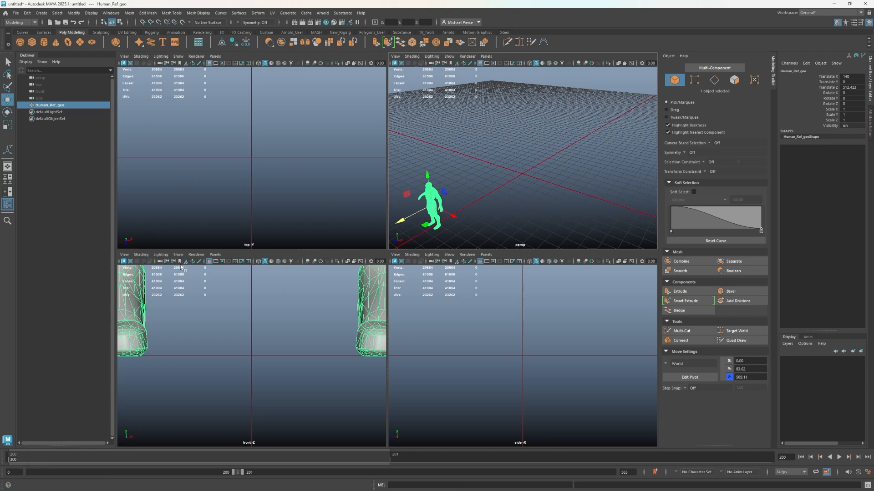
Add Ship_Front.jpg from the Source Images folder as an image plane in the front view
click(121, 256)
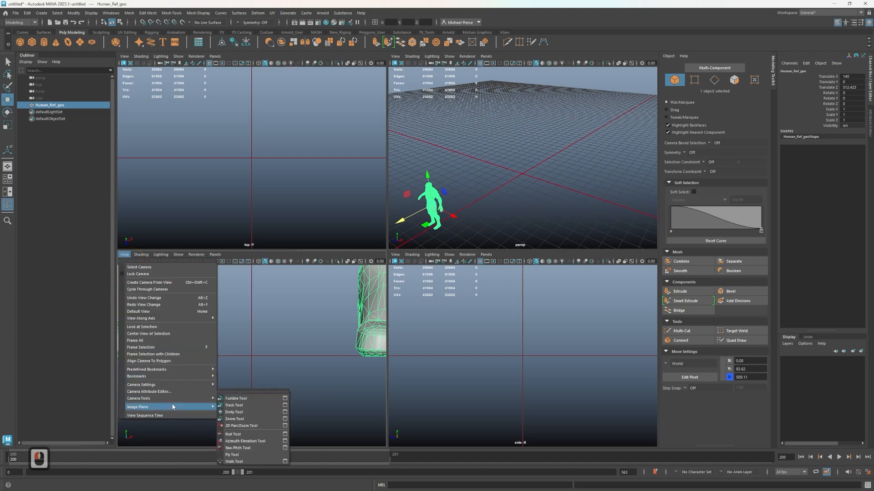
mouse_move(200, 407)
click(280, 332)
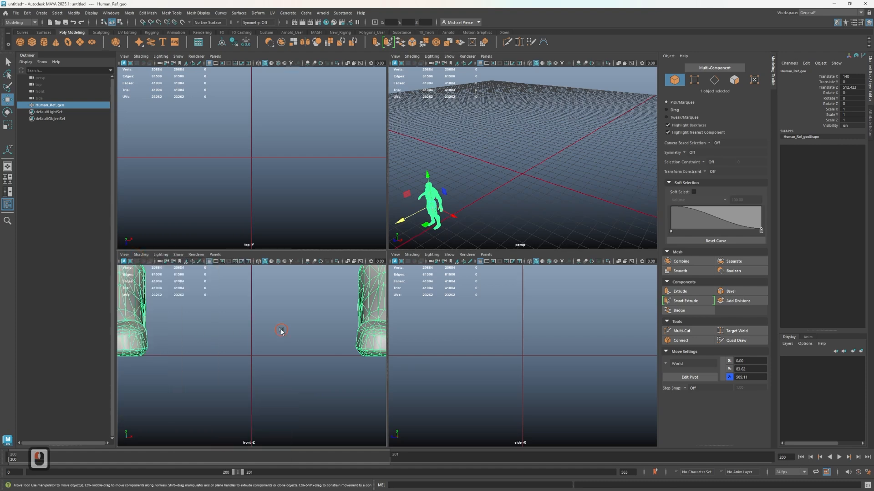
click(186, 262)
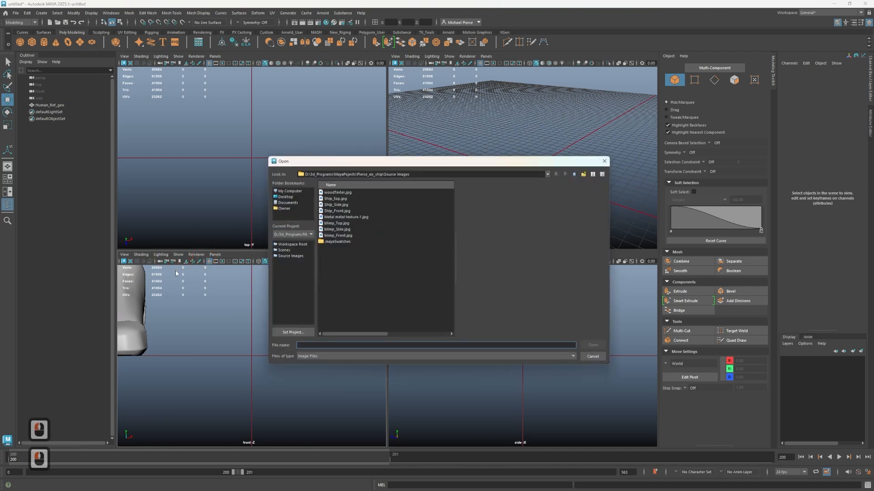
click(335, 198)
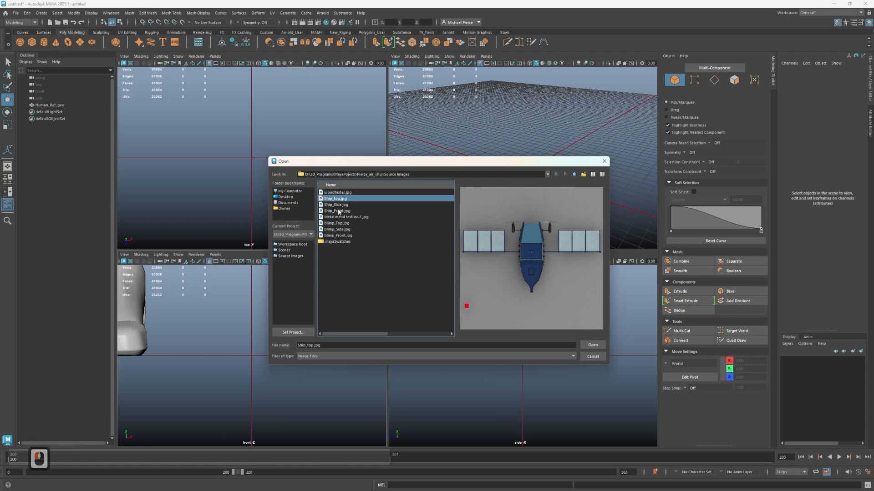
click(591, 344)
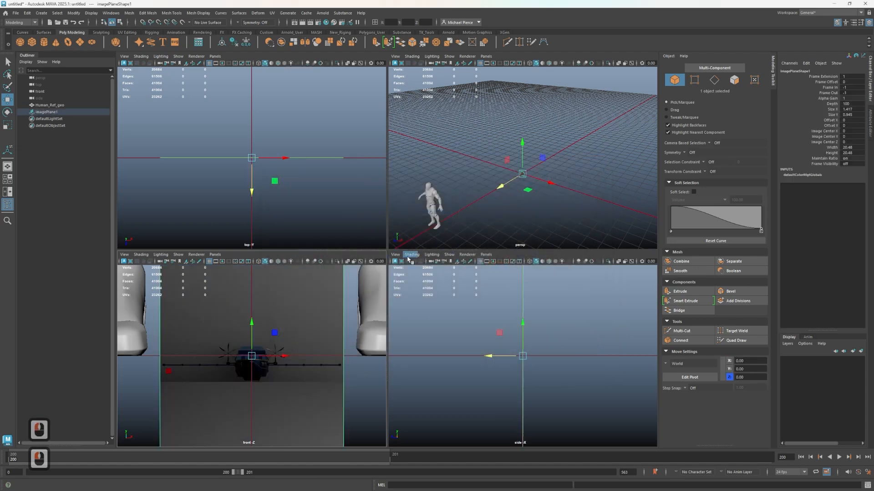
Add Ship_Side.jpg as an image plane in the side view
double_click(455, 260)
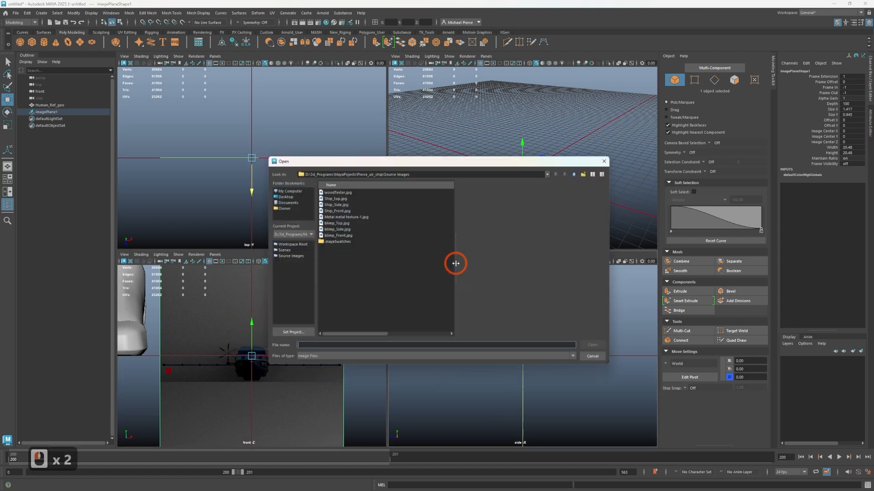
click(342, 205)
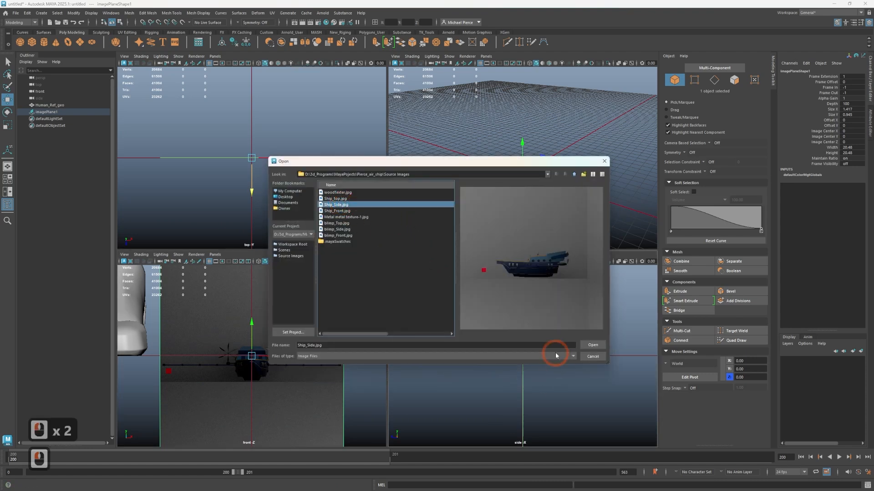
click(591, 344)
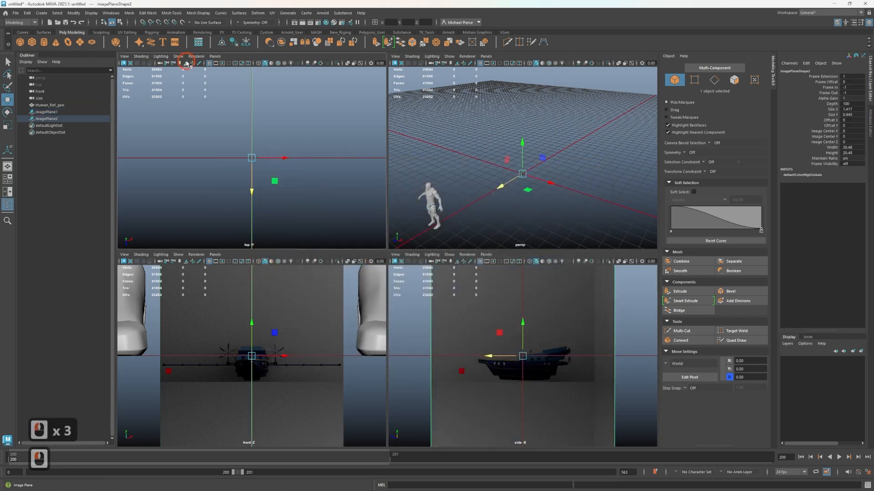
Add Ship_top.jpg as an image plane in the top view
click(185, 62)
click(336, 200)
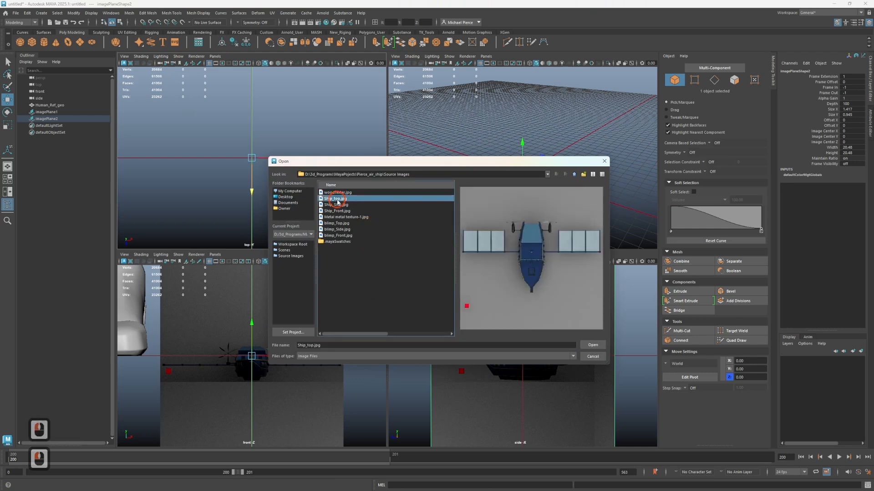
click(588, 345)
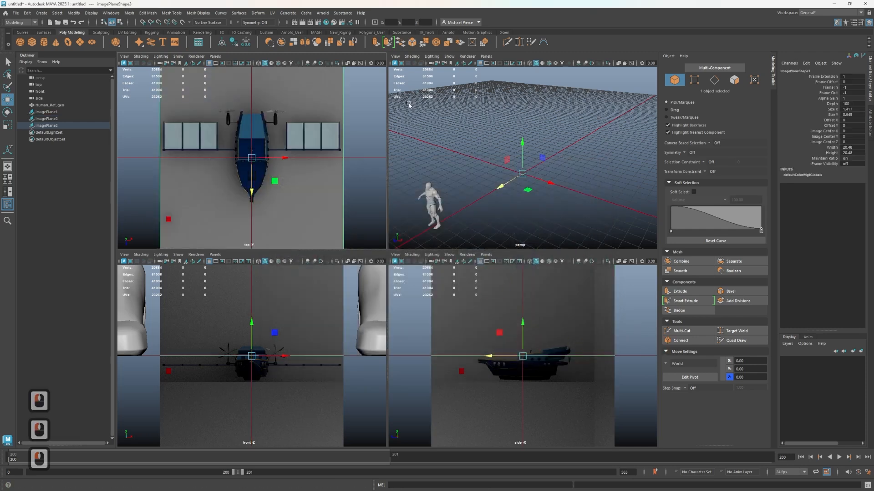
Select all three ship image planes and scale them up uniformly to about 121.6
scroll(497, 176, down, 2)
drag(481, 145, 543, 203)
scroll(548, 181, up, 3)
key(r)
drag(521, 174, 775, 210)
scroll(522, 185, up, 2)
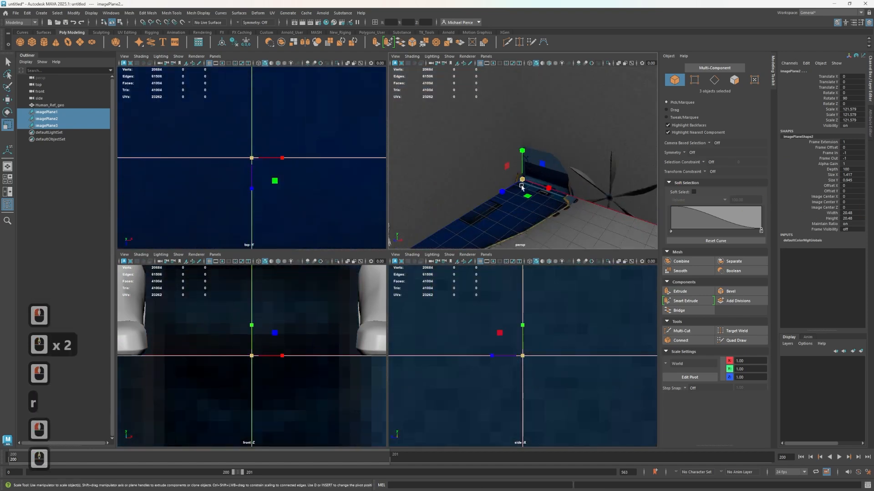
Set Scale X, Y and Z of all three selected ship image planes to 250
click(845, 109)
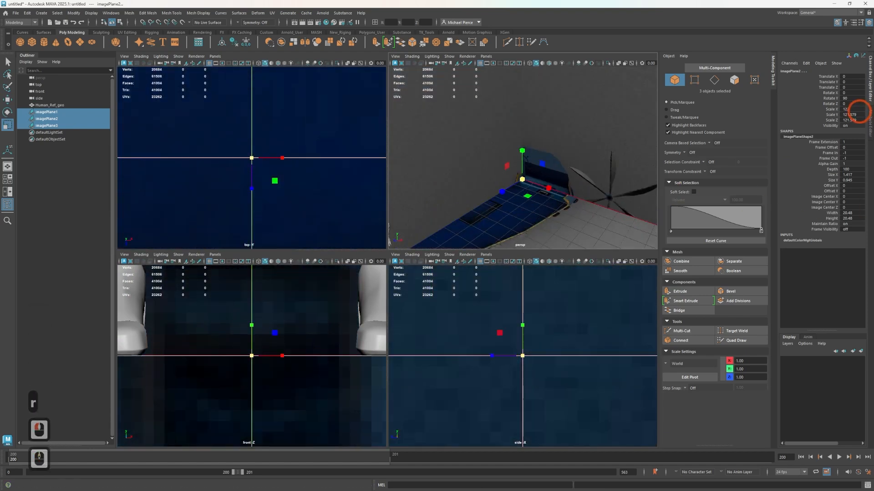
shift+click(855, 121)
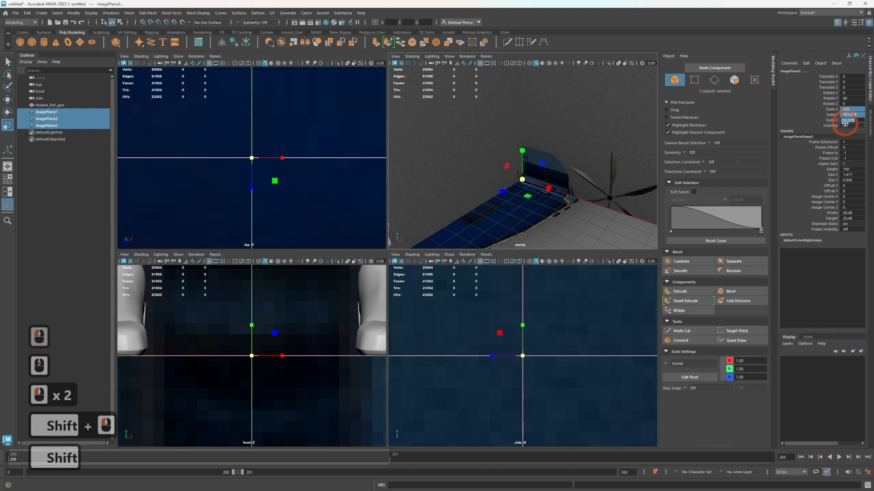
text(2)
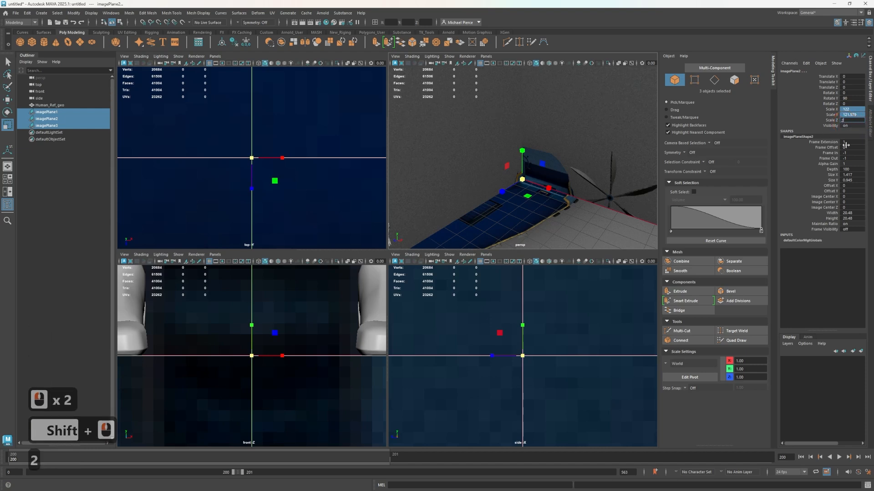
text(50)
key(Tab)
scroll(545, 221, down, 4)
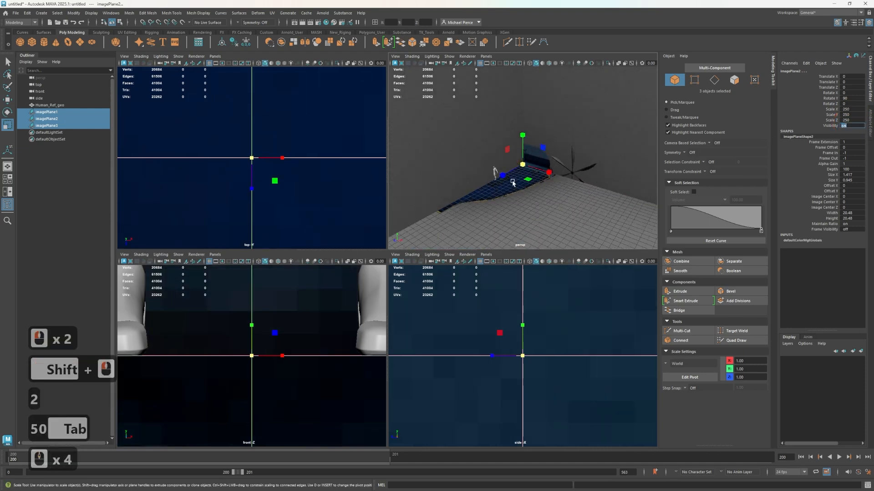
Set Scale X, Y and Z of only the top-view ship image plane to 225
click(545, 222)
alt+drag(546, 219, 564, 191)
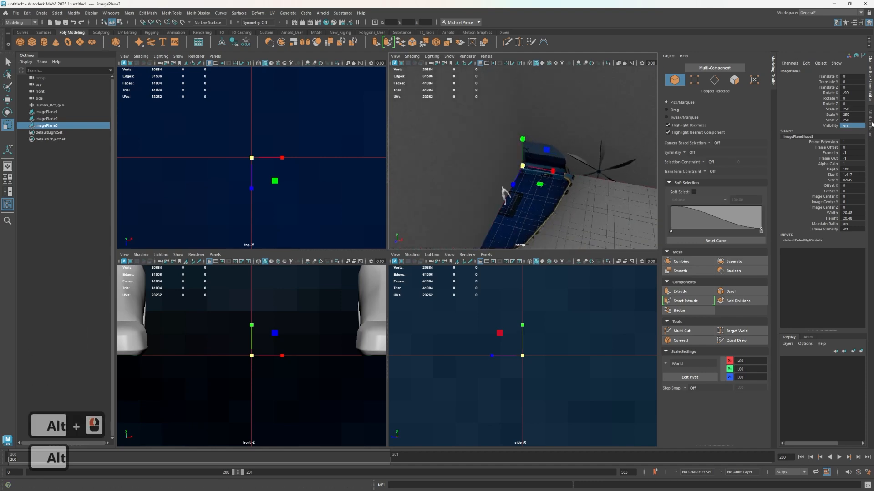
click(854, 119)
click(852, 108)
click(852, 109)
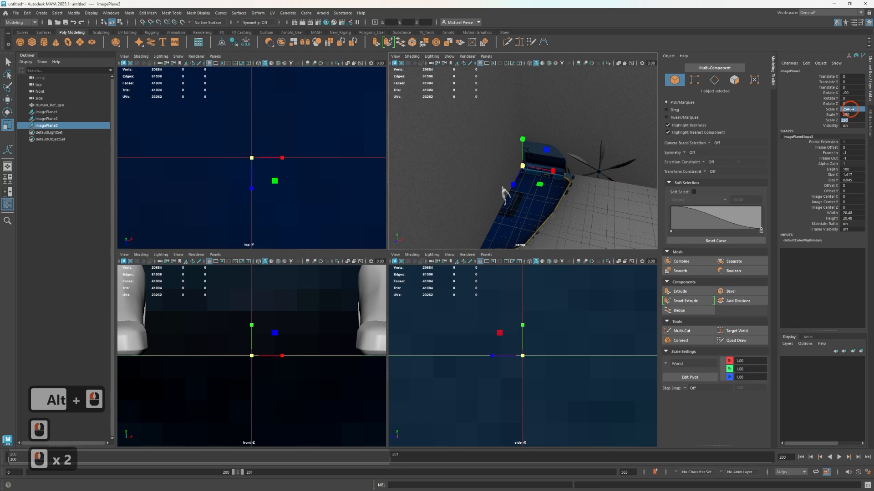
shift+click(854, 119)
click(853, 110)
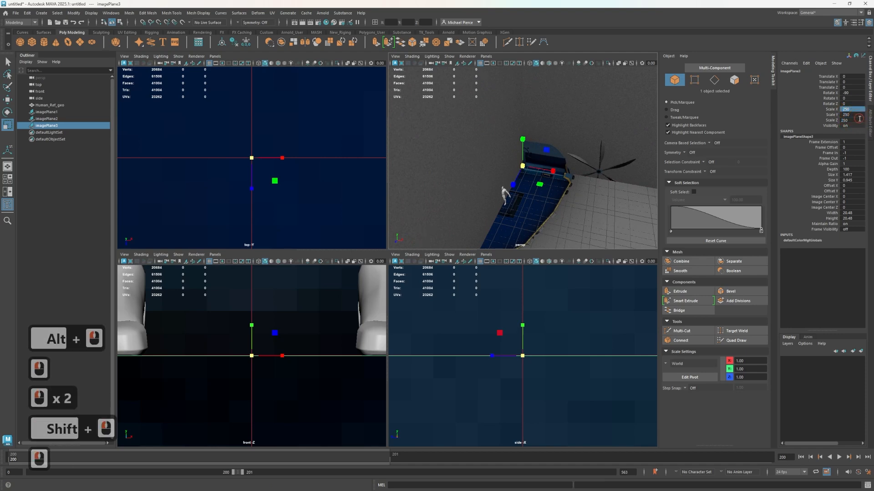
click(858, 119)
double_click(857, 110)
shift+click(859, 119)
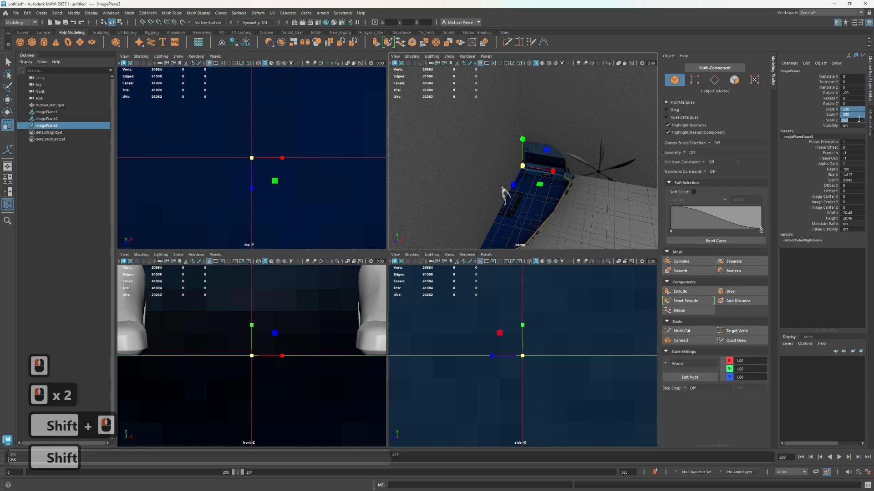
text(225)
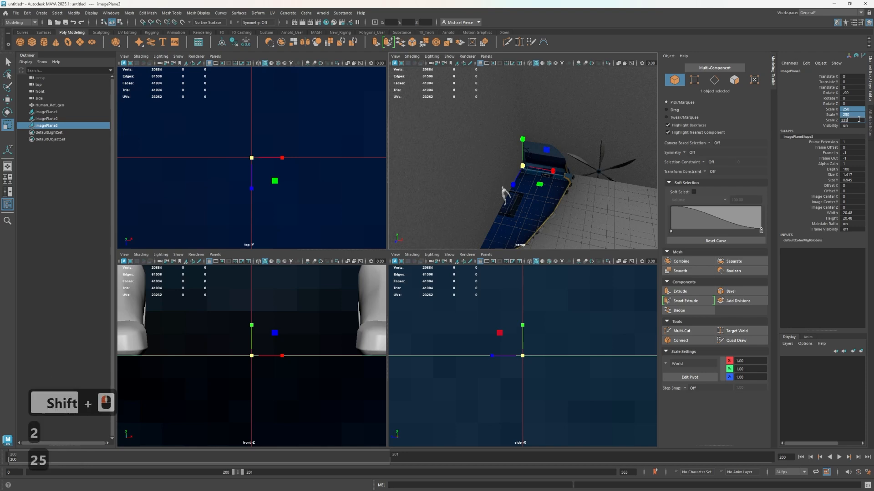
key(Tab)
Set the persp camera's Far Clip Plane to 50000 in its camera attributes
scroll(531, 190, down, 5)
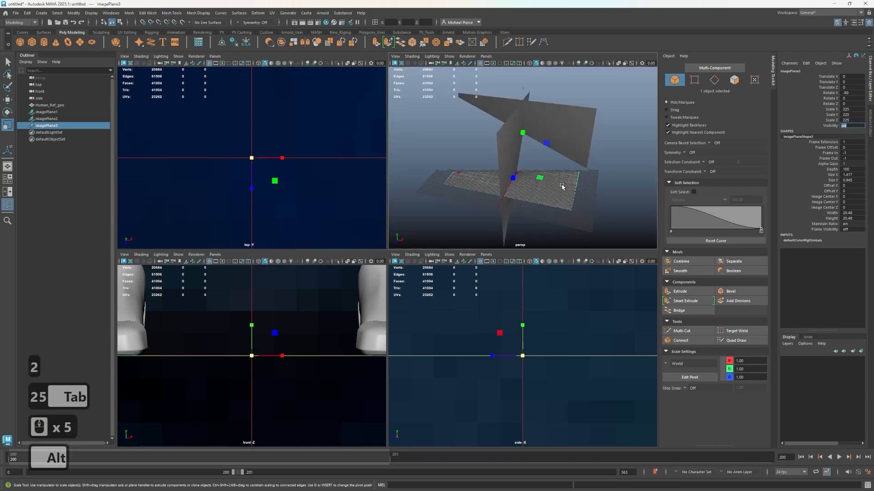
alt+drag(563, 186, 543, 170)
alt+right_drag(522, 180, 527, 191)
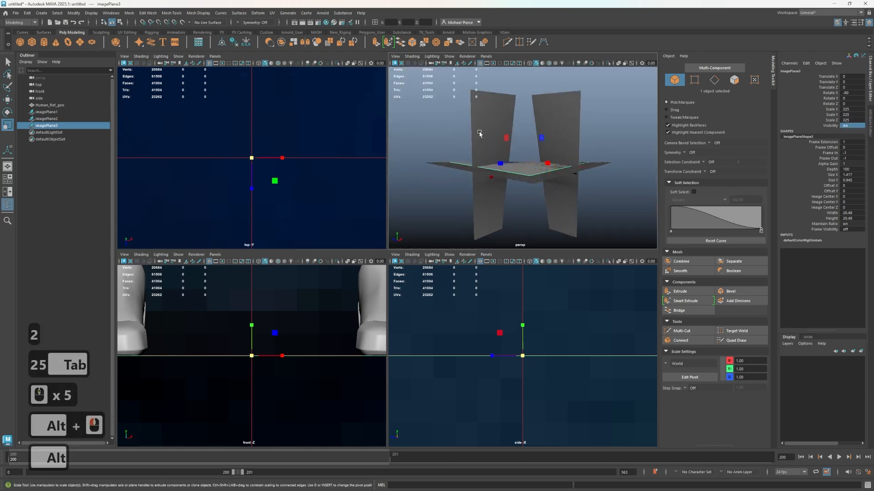
scroll(503, 142, up, 4)
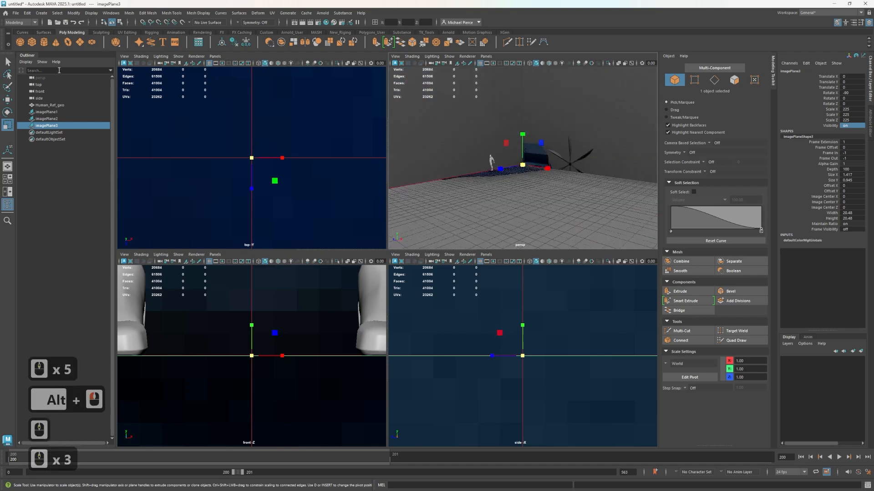
click(40, 77)
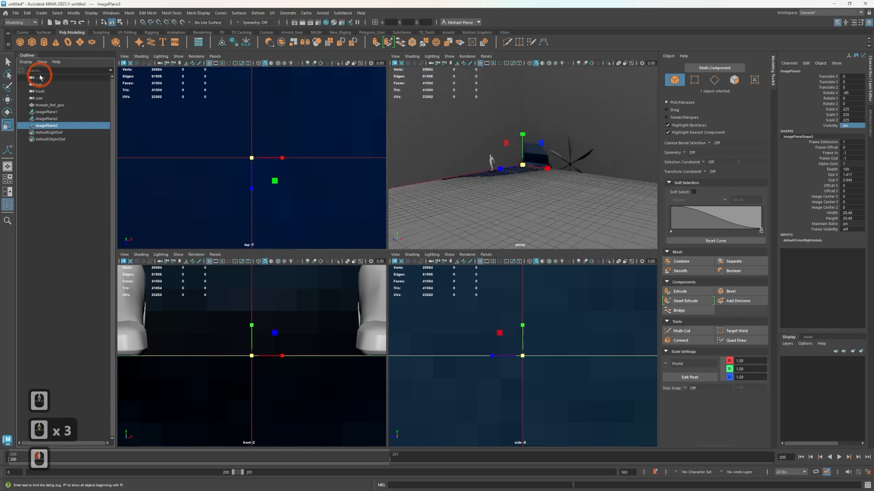
click(42, 77)
drag(45, 78, 101, 155)
drag(62, 190, 36, 83)
click(504, 77)
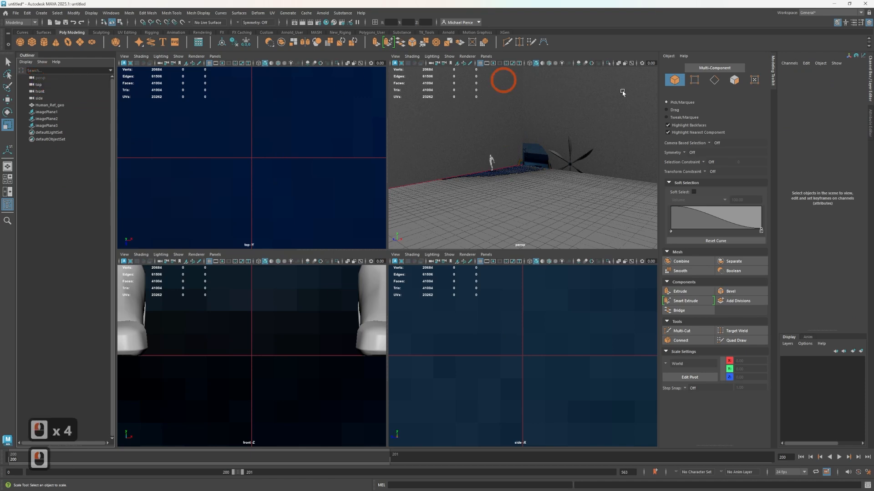
click(870, 123)
click(47, 85)
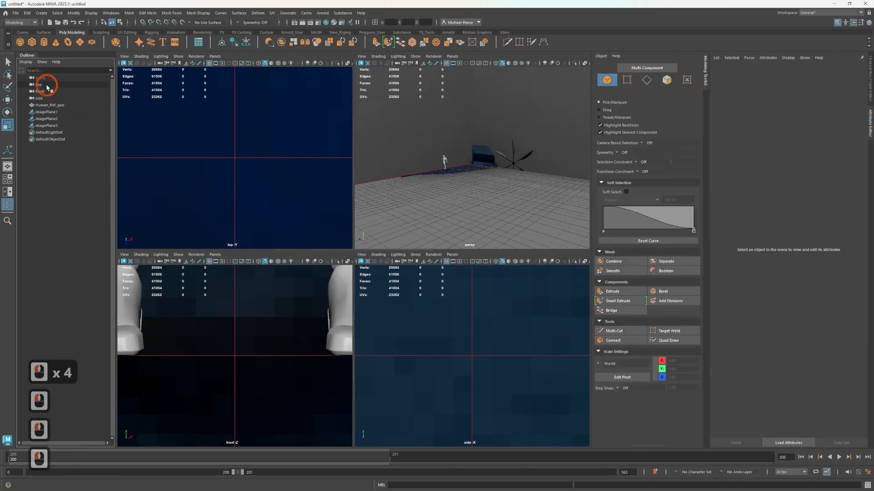
click(55, 139)
click(50, 94)
click(40, 78)
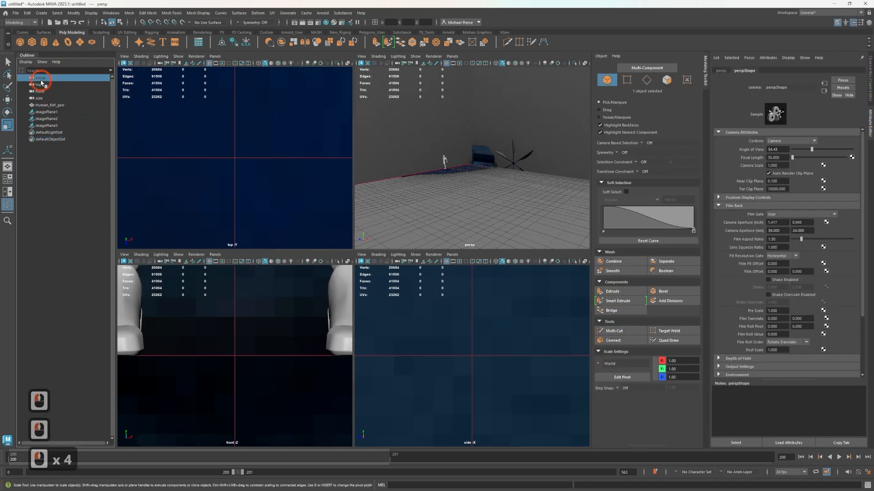
click(774, 188)
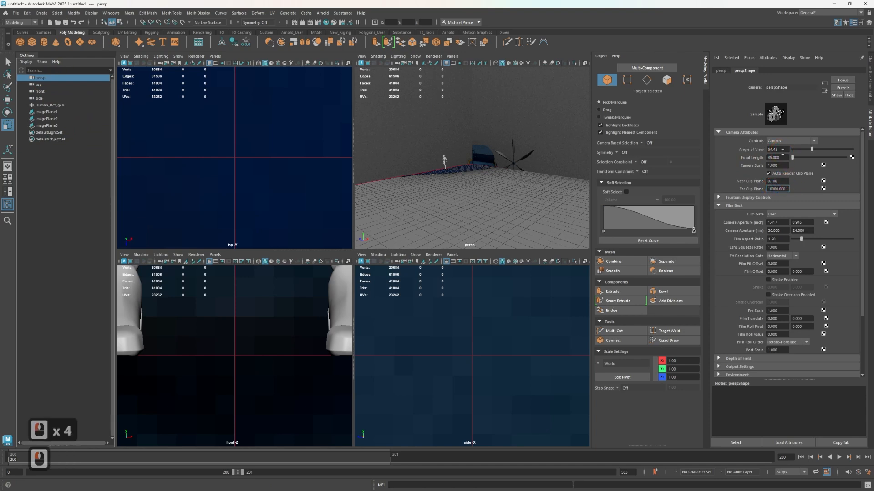
key(Left)
key(BackSpace)
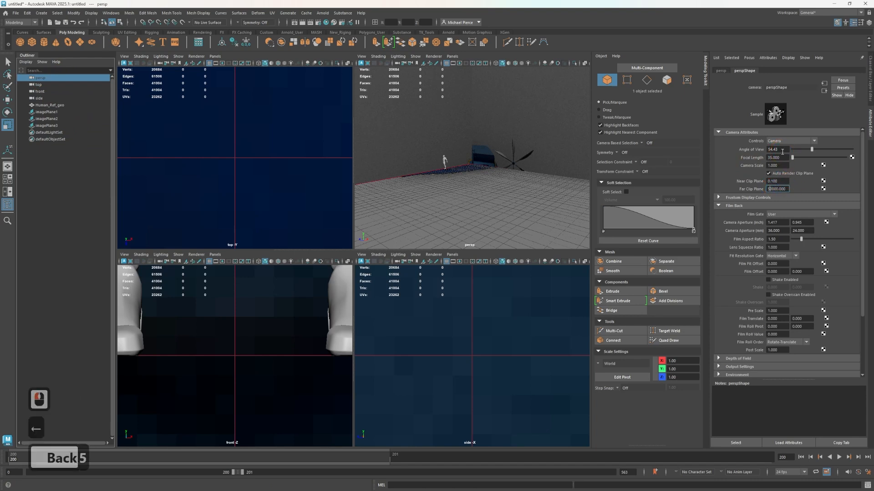
key(Return)
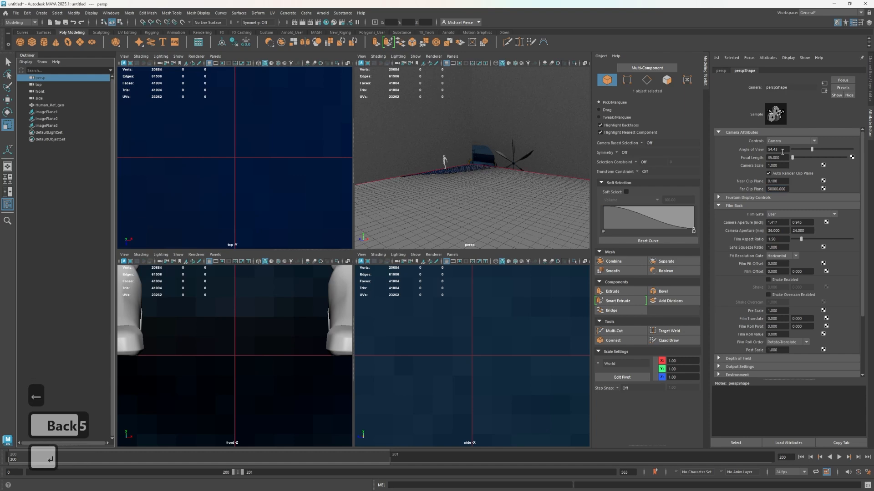
Set the persp camera's Near Clip Plane to 1
click(778, 181)
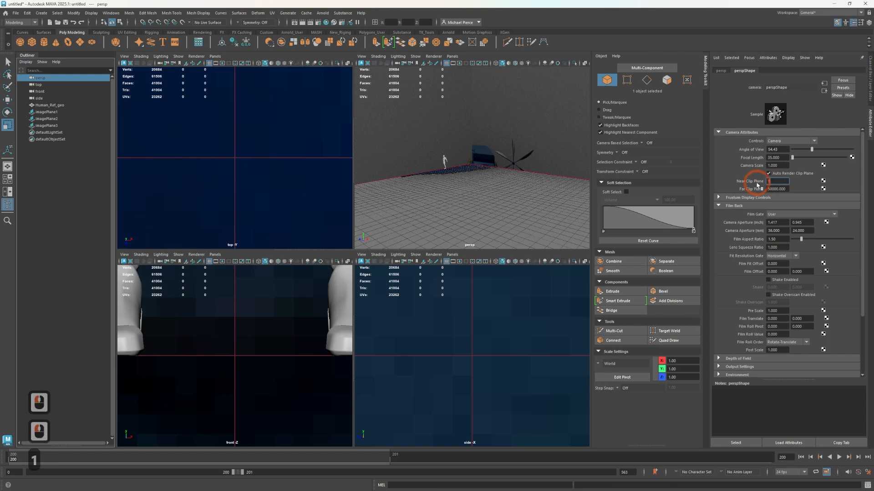
text(1)
key(Tab)
Check the ship image planes and human reference in the perspective view, and frame the whole scene in all four views
scroll(512, 163, down, 3)
scroll(508, 165, up, 2)
scroll(501, 173, up, 5)
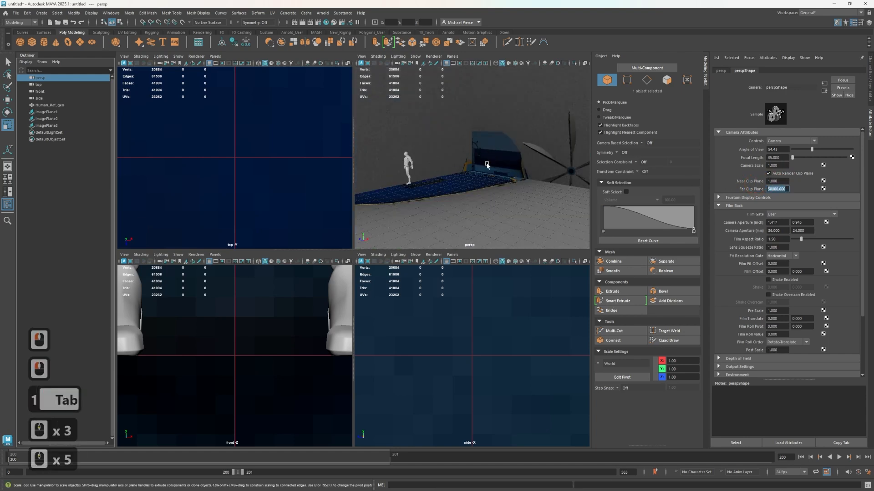
scroll(485, 184, down, 4)
scroll(484, 183, up, 4)
scroll(483, 182, down, 3)
mouse_move(483, 182)
alt+right_down()
mouse_move(415, 171)
mouse_move(500, 172)
mouse_move(488, 179)
alt+right_up()
alt+right_drag(535, 179, 525, 167)
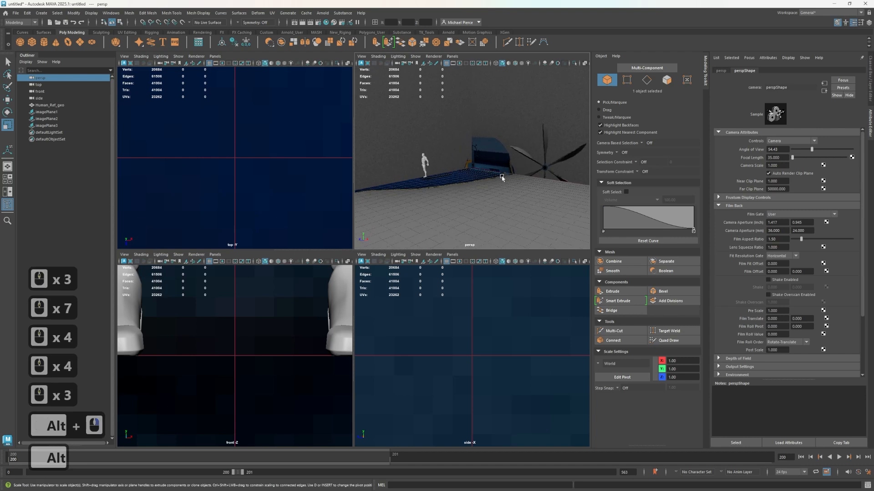
alt+drag(502, 177, 490, 162)
scroll(493, 335, down, 18)
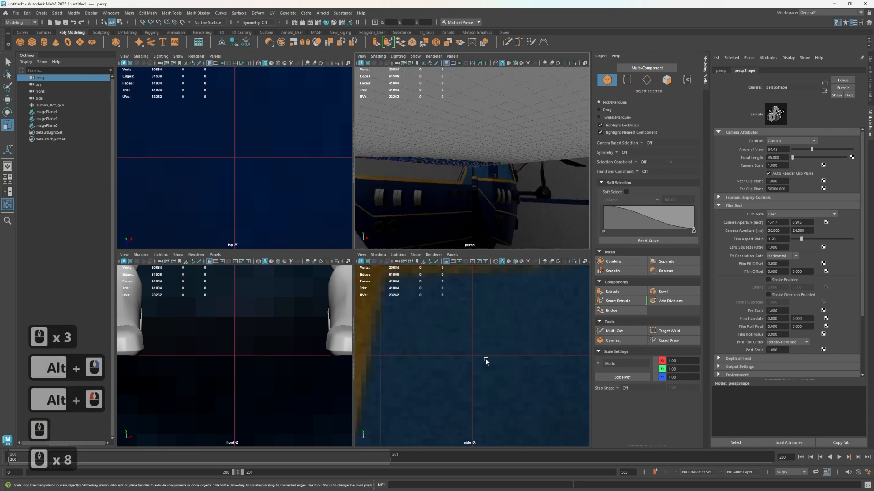
key(shift+a)
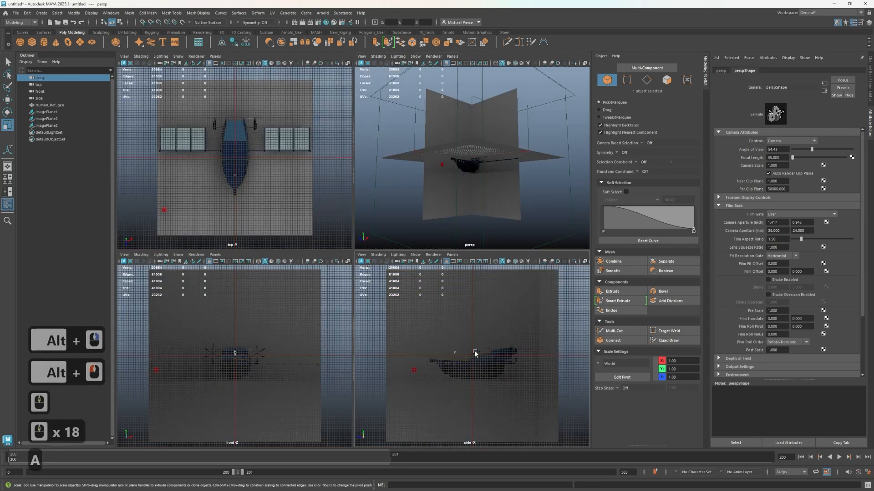
click(457, 357)
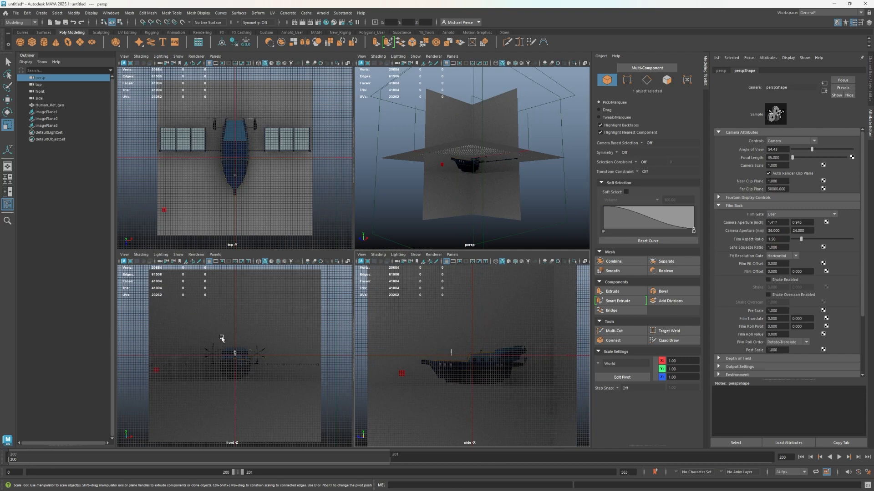
scroll(444, 80, up, 4)
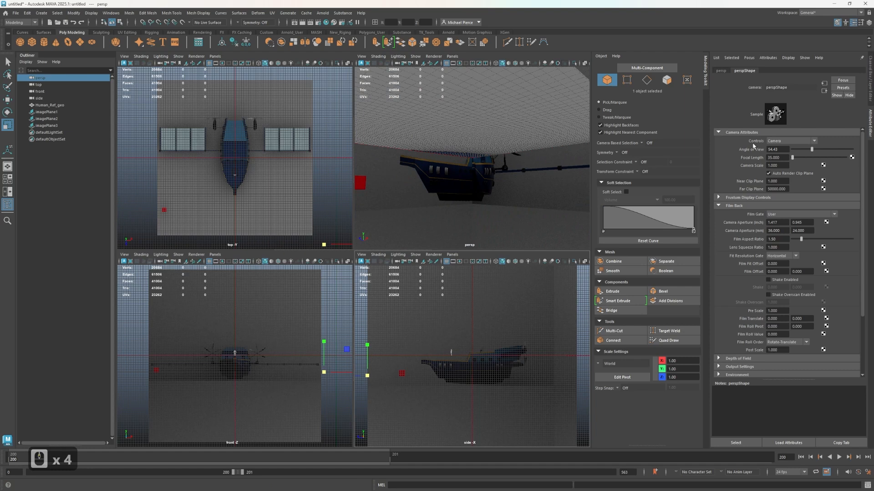
alt+drag(453, 165, 455, 185)
Select the front and side ship image planes and raise them together to about 687.6 in Y
click(490, 146)
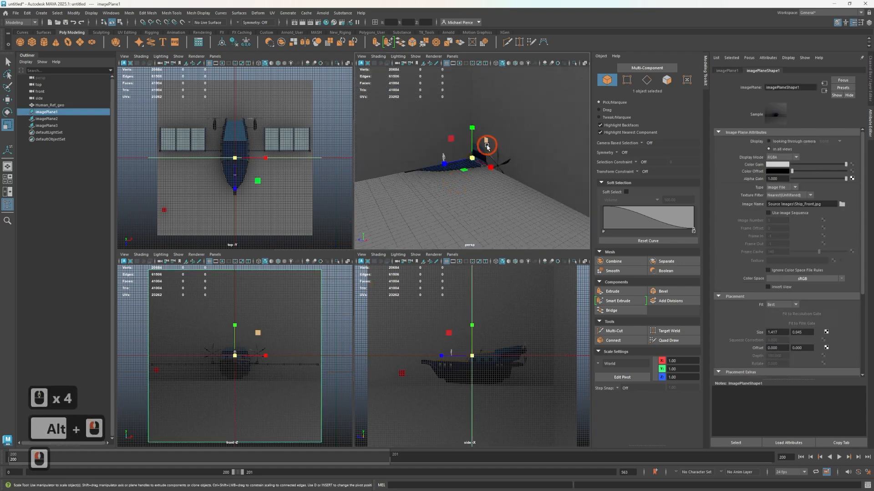
click(473, 144)
key(w)
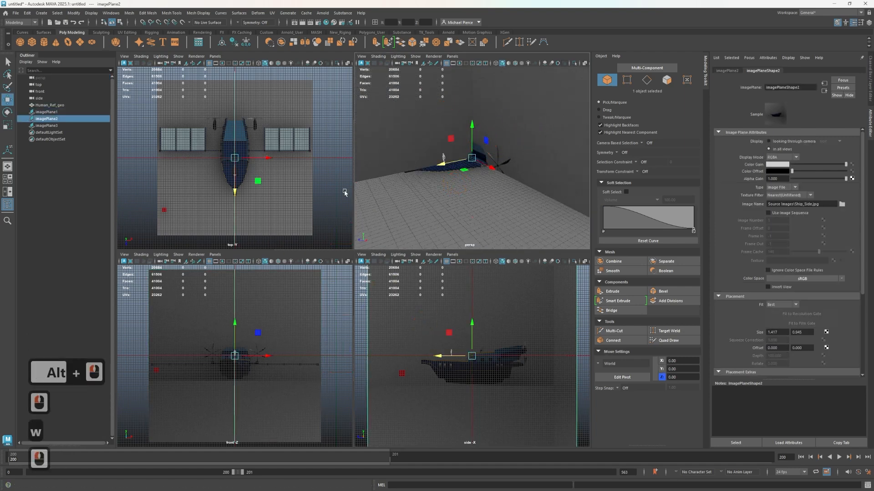
scroll(453, 180, up, 3)
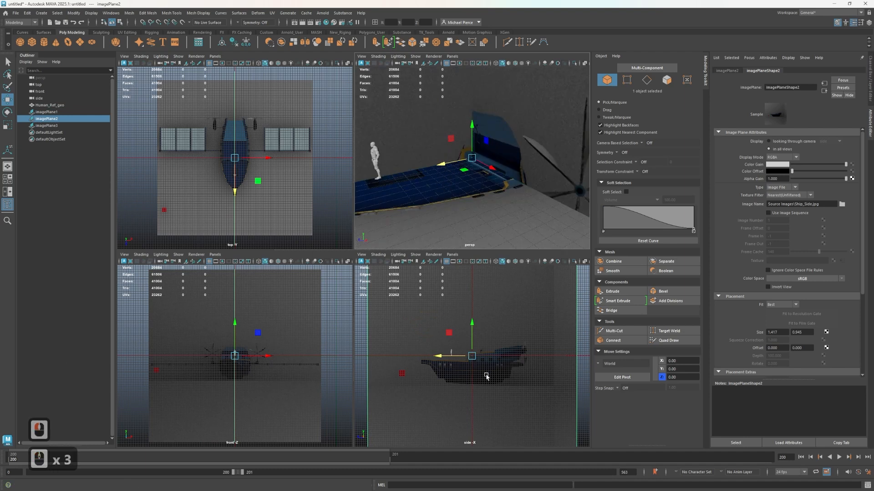
scroll(487, 377, up, 3)
click(436, 410)
click(446, 398)
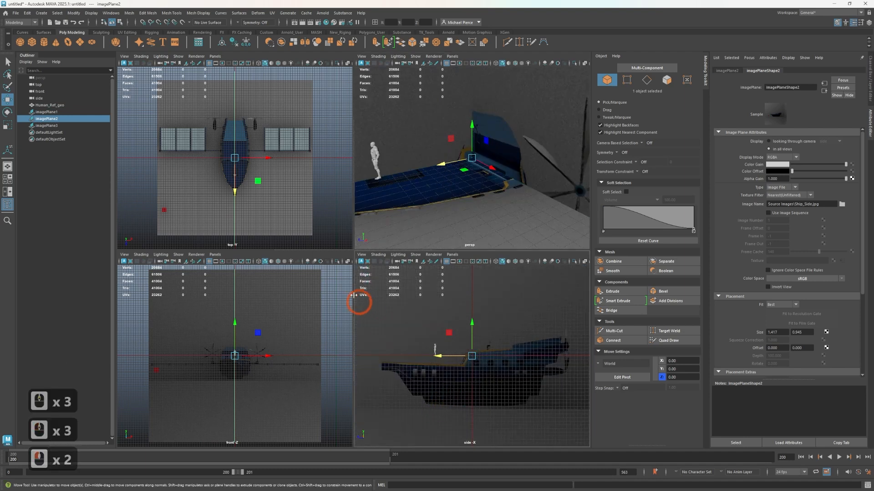
shift+click(567, 132)
shift+click(291, 324)
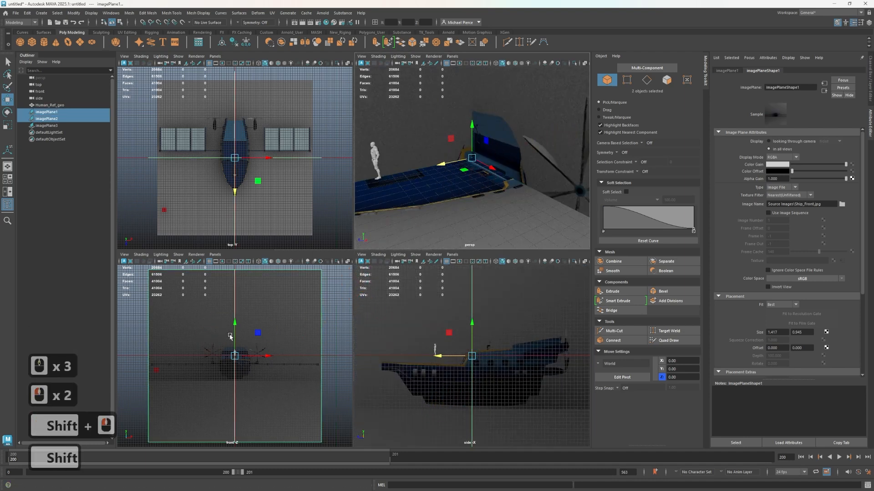
drag(234, 328, 244, 305)
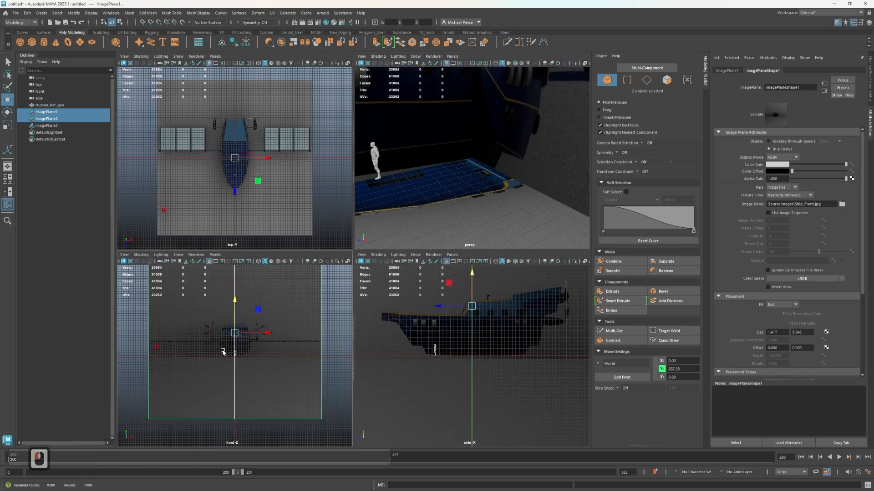
Move the human reference onto the ship's raised upper deck in the side view, at about Y 805.9 and Z -307.0
scroll(466, 347, up, 4)
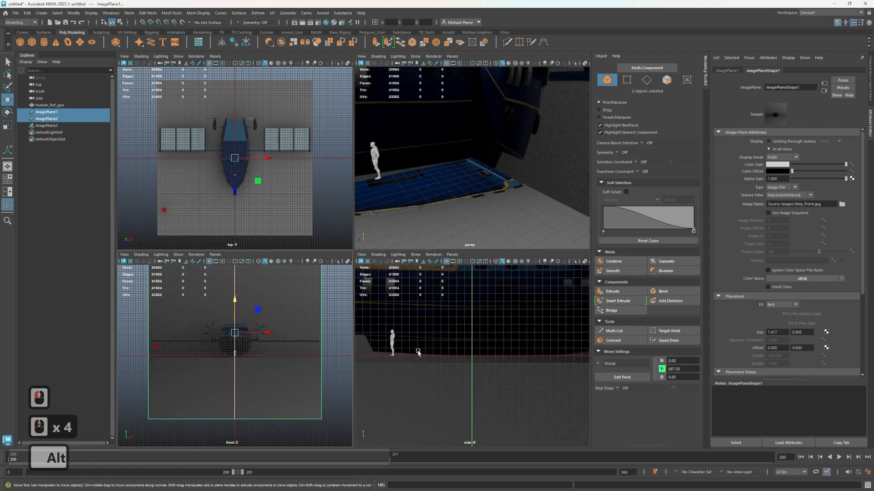
alt+middle_drag(466, 347, 418, 412)
click(444, 373)
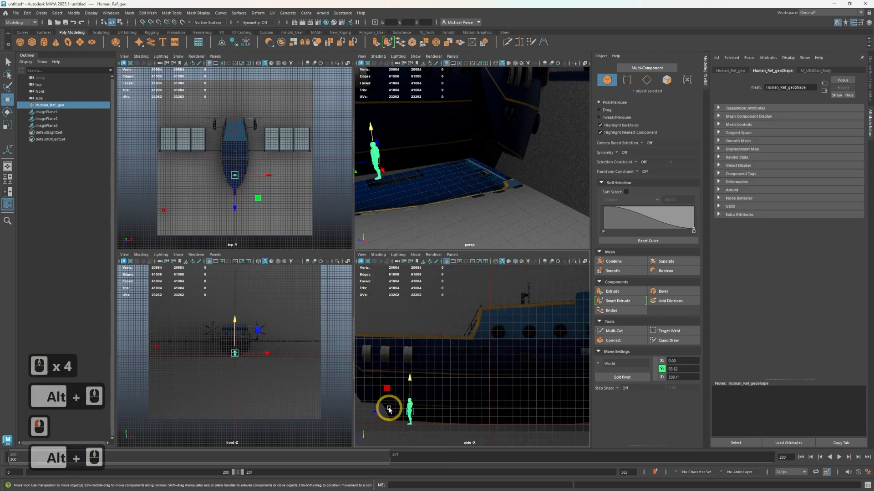
drag(389, 409, 516, 278)
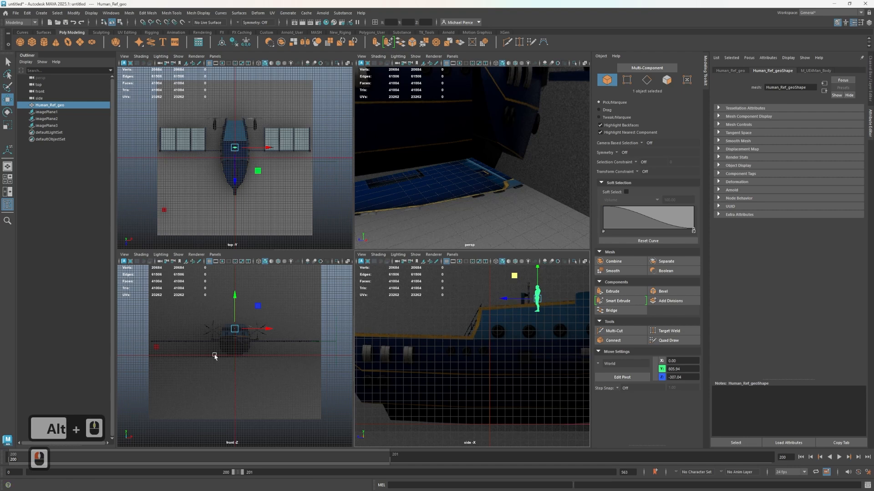
Push the front ship image plane back along Z so it sits behind the human reference in the front view
scroll(230, 324, up, 5)
alt+middle_drag(233, 314, 226, 441)
scroll(226, 441, up, 4)
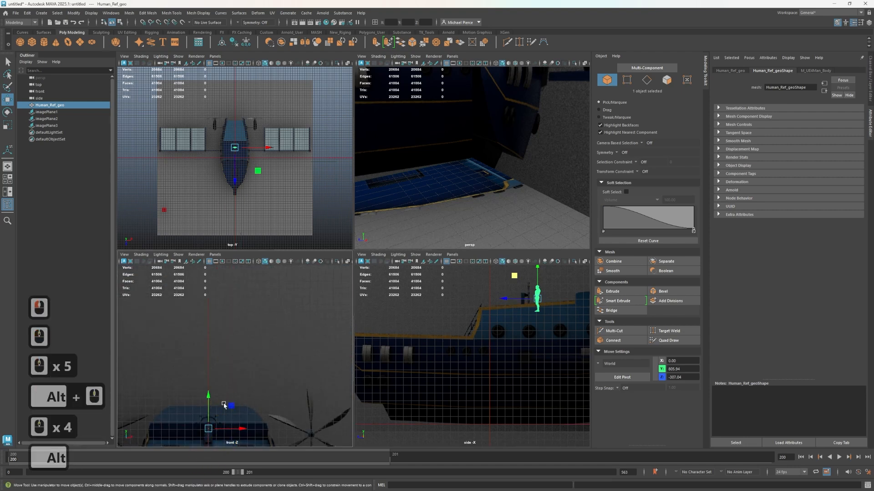
alt+middle_drag(224, 405, 228, 344)
scroll(209, 312, up, 7)
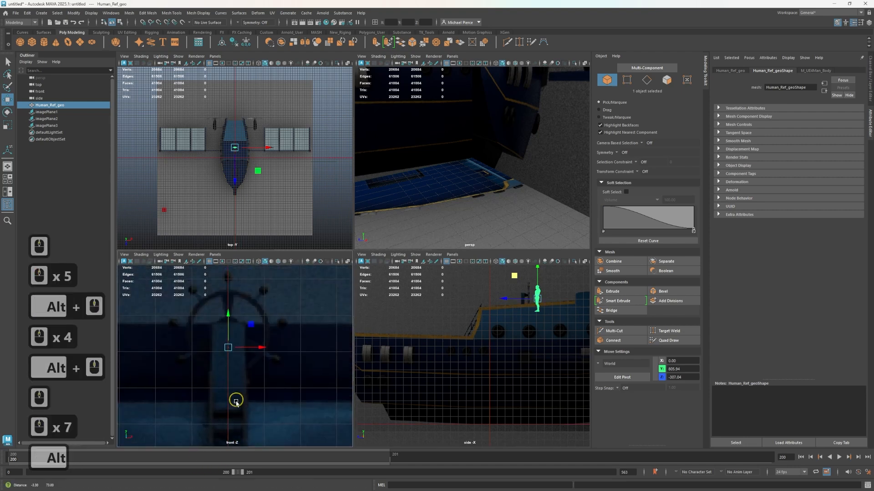
alt+middle_drag(236, 401, 237, 402)
scroll(357, 223, down, 3)
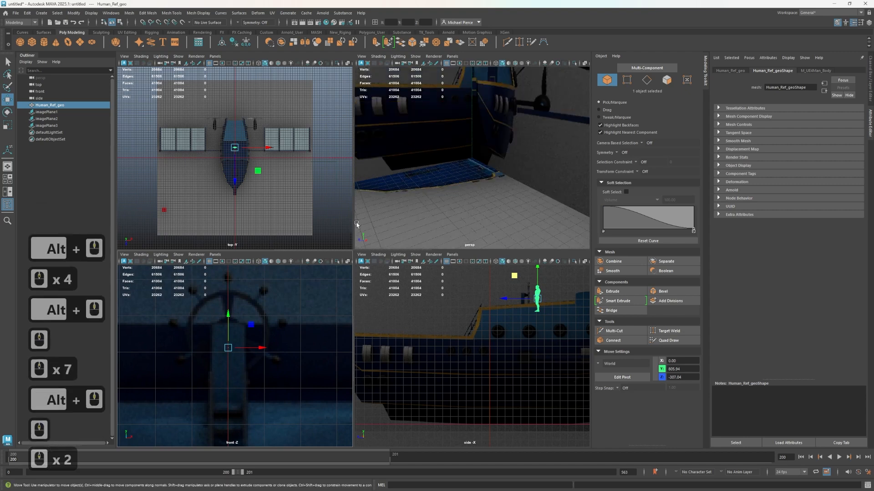
scroll(357, 223, down, 3)
click(449, 124)
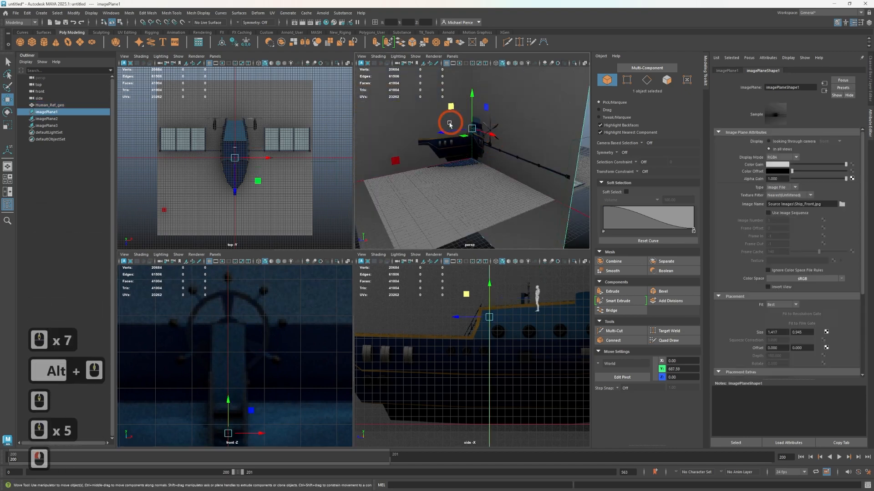
drag(448, 130, 481, 133)
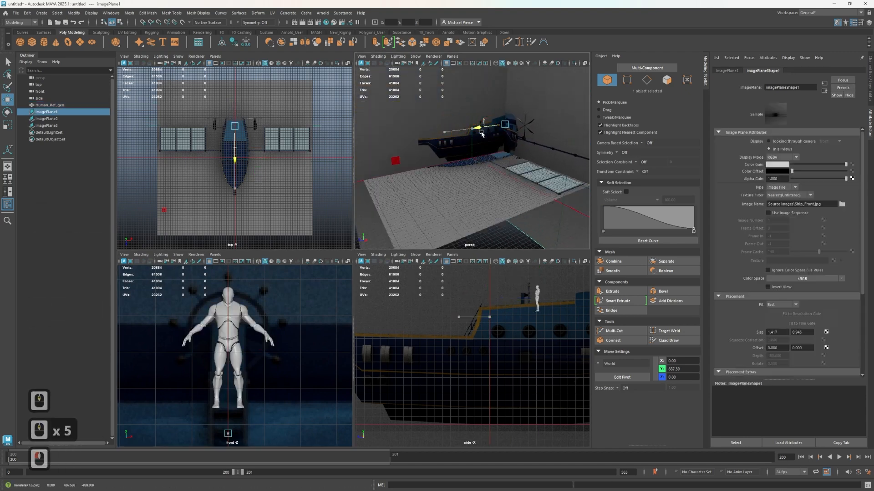
Raise the human reference to about Y 837.5 in the front view
click(230, 339)
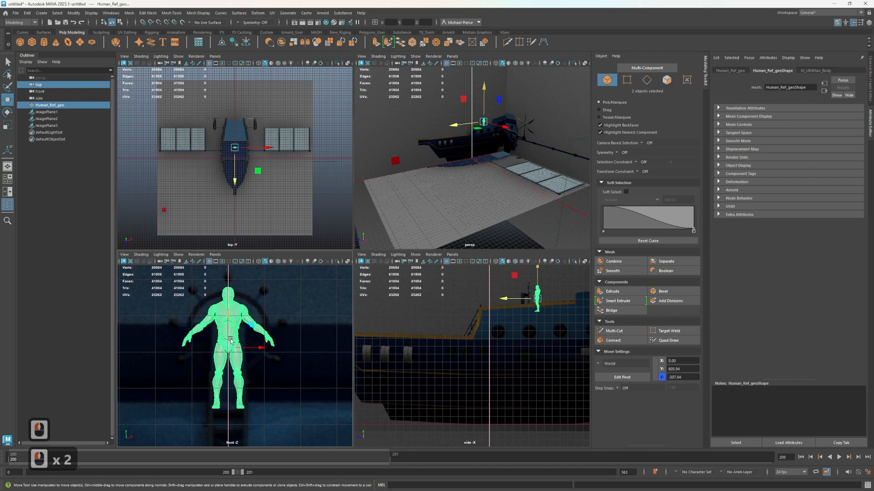
drag(230, 340, 231, 317)
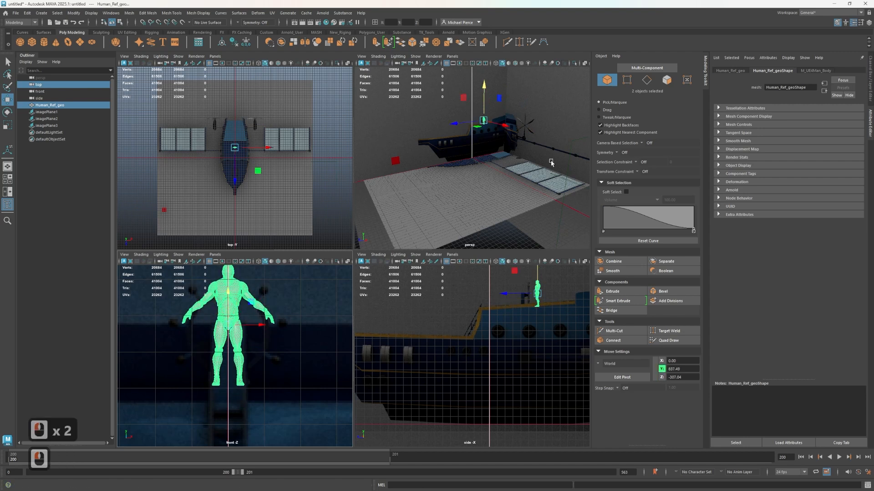
Push the front ship image plane much further back along Z, well behind the ship's top-view image
click(468, 146)
key(f)
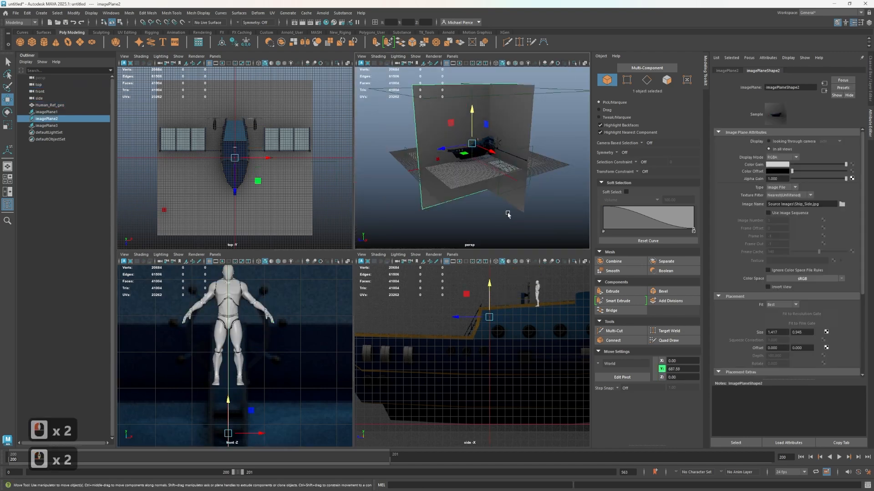
click(517, 156)
key(f)
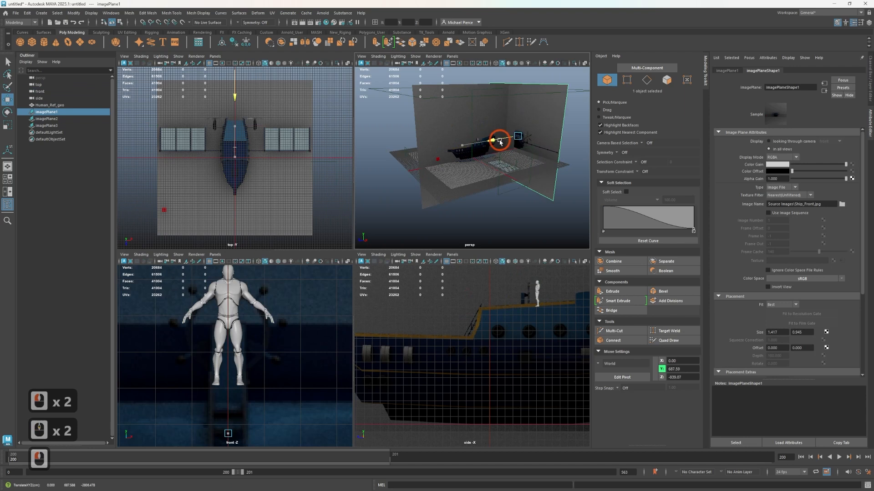
Move the side ship image plane out along X to about -3139.8, clear of the modeling area
click(483, 146)
key(f)
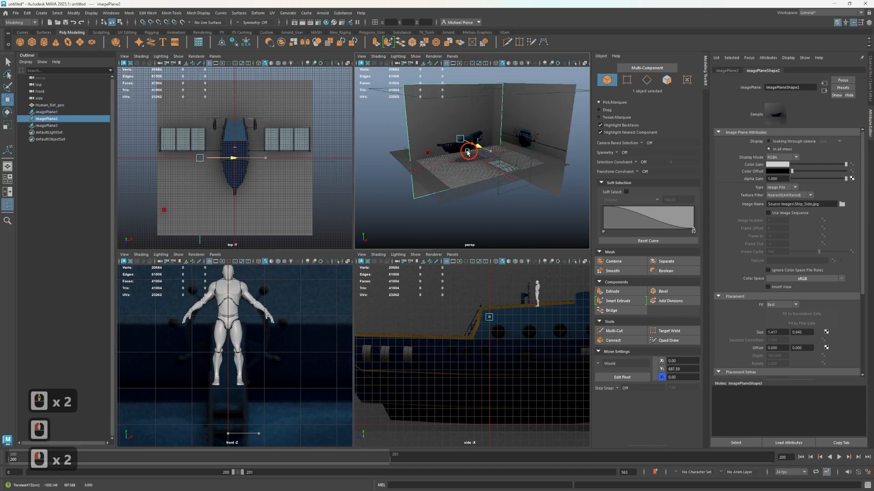
drag(438, 142, 444, 145)
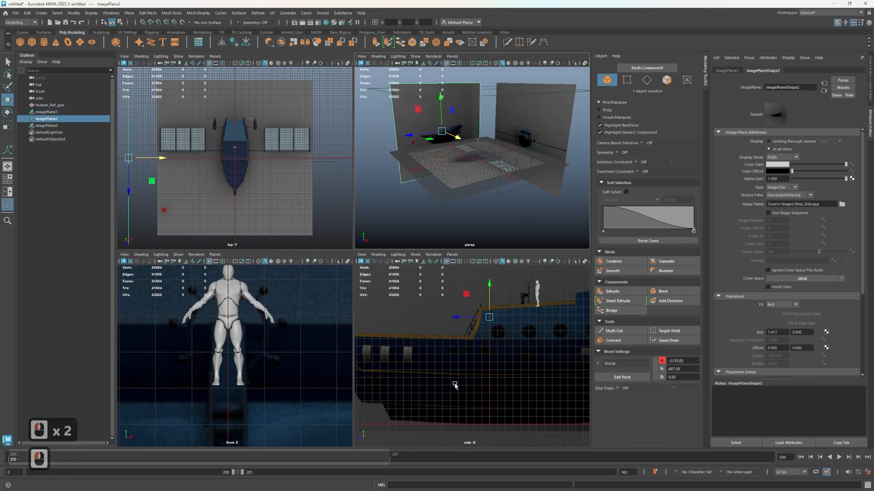
Lower the human reference onto the upper deck beside the steering wheel, at about Y 816.9
scroll(523, 327, down, 4)
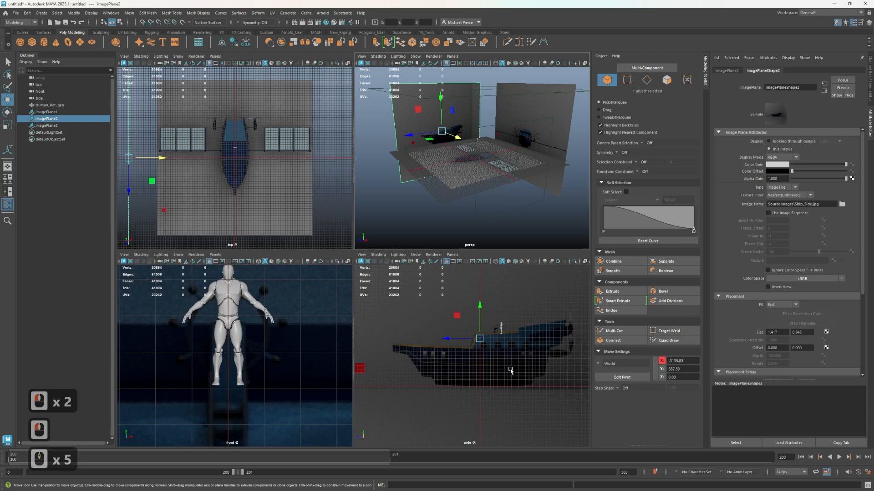
scroll(534, 357, up, 3)
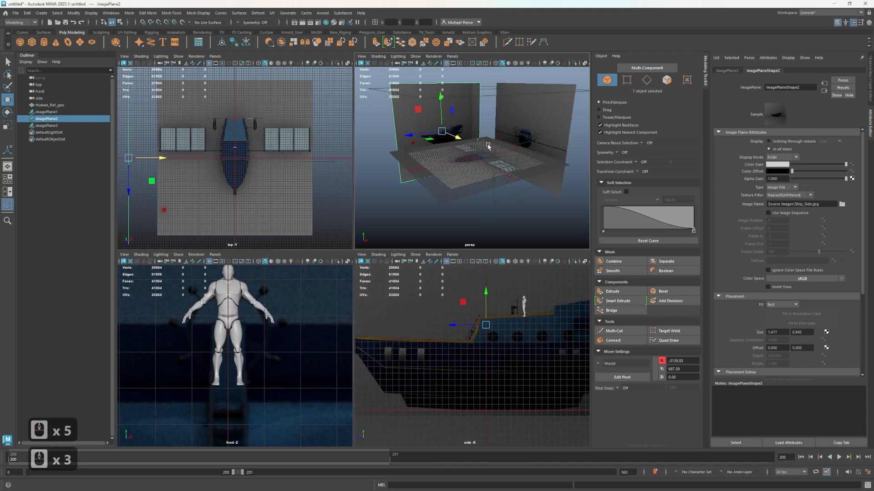
scroll(488, 146, up, 2)
scroll(277, 416, down, 9)
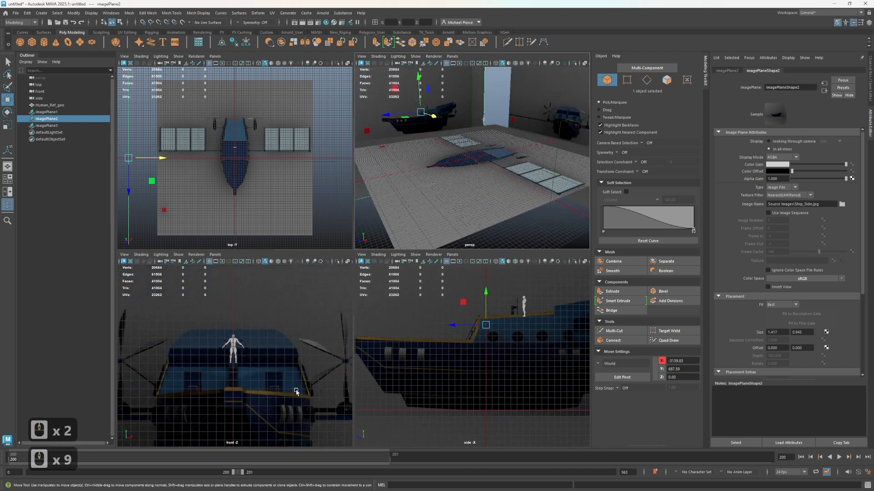
scroll(243, 353, up, 3)
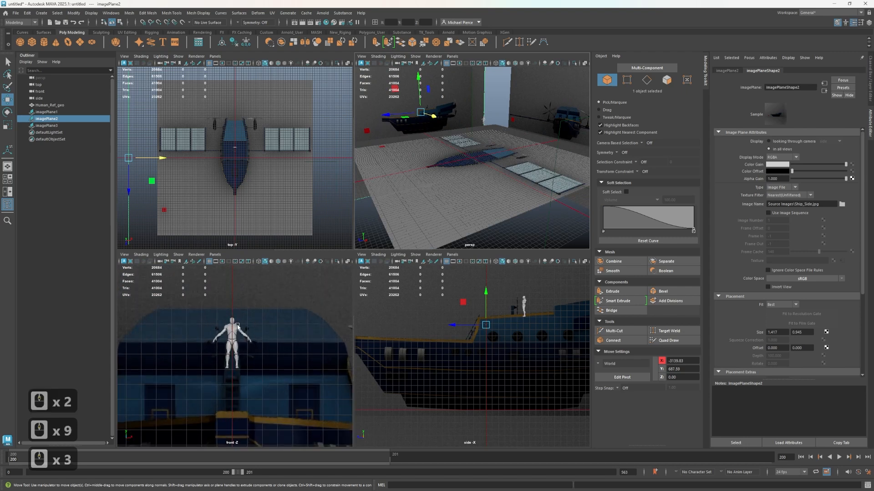
click(233, 336)
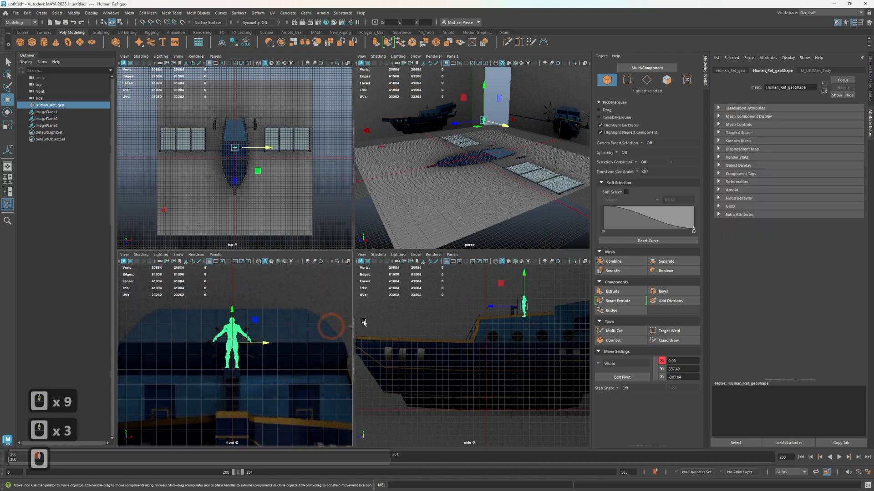
scroll(529, 308, up, 2)
drag(548, 271, 541, 279)
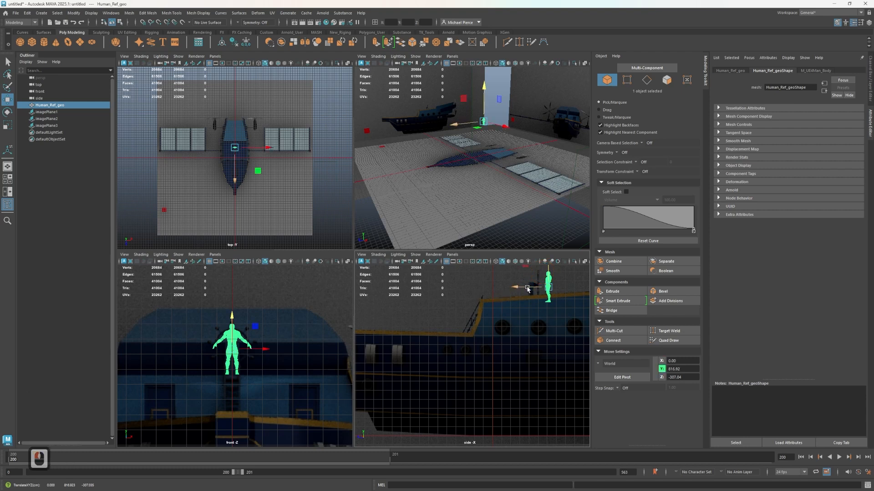
Select the top, front and side cameras together and hide them in the scene
drag(374, 89, 425, 153)
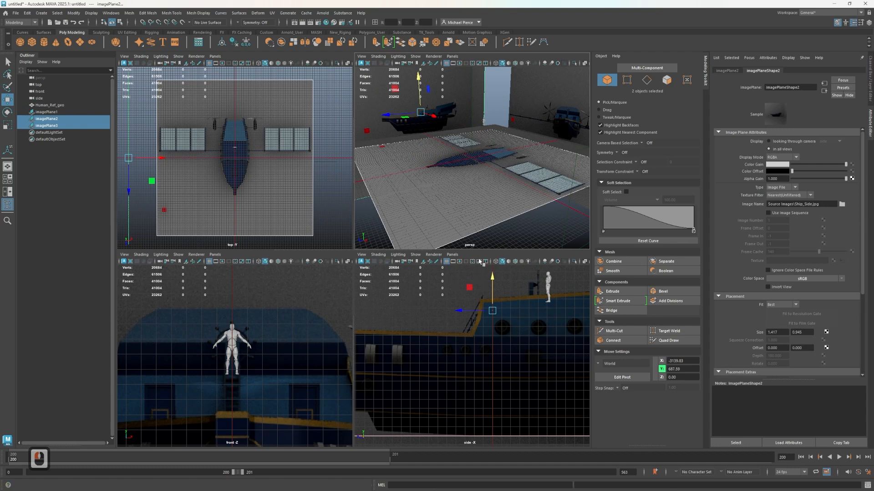
scroll(535, 203, down, 4)
scroll(536, 203, up, 2)
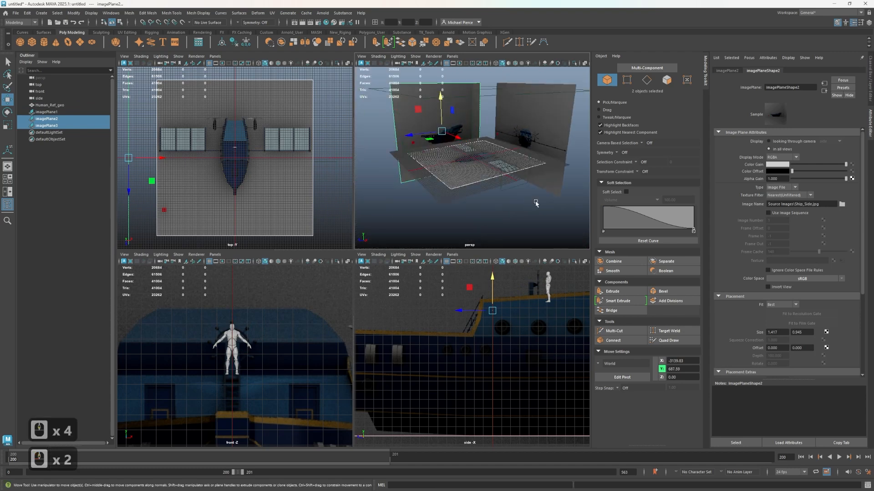
click(525, 180)
click(39, 98)
shift+click(39, 86)
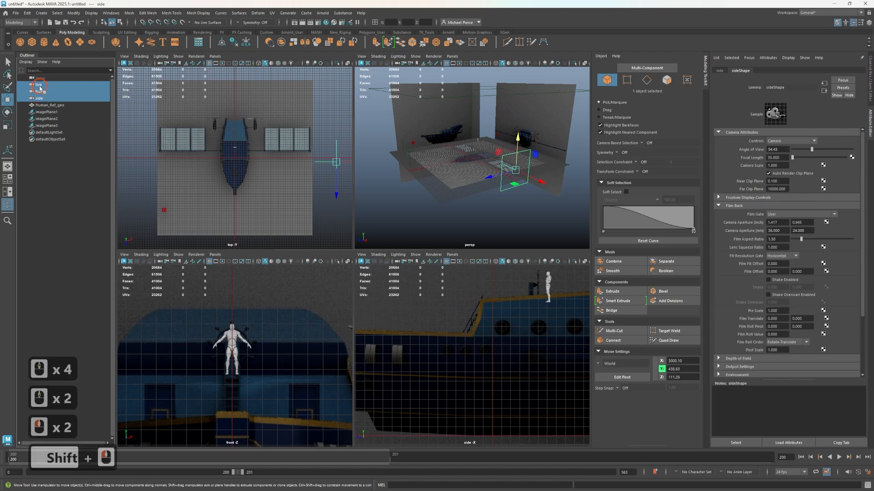
key(h)
Group the human reference together with the three ship image planes
scroll(548, 180, up, 1)
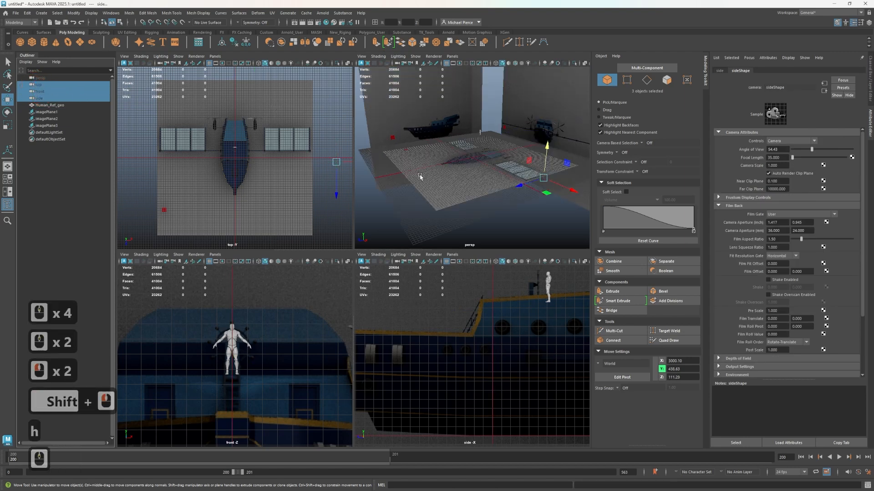
click(448, 125)
click(869, 81)
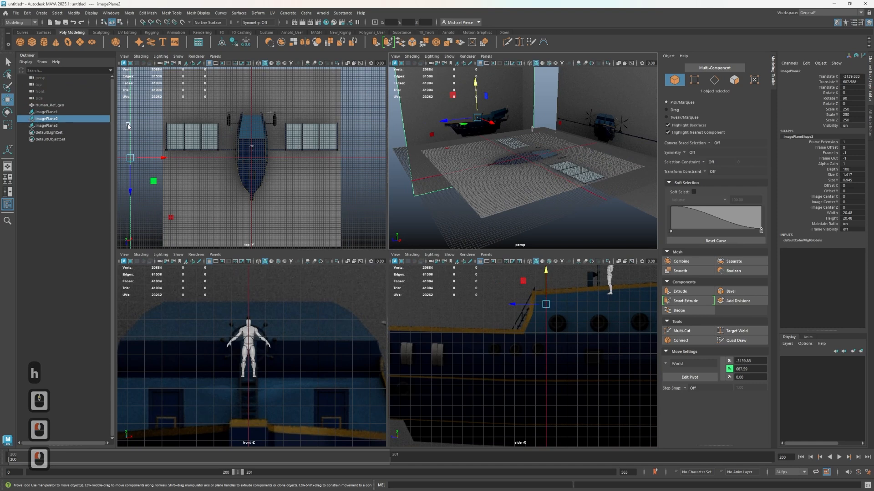
click(54, 105)
shift+click(61, 126)
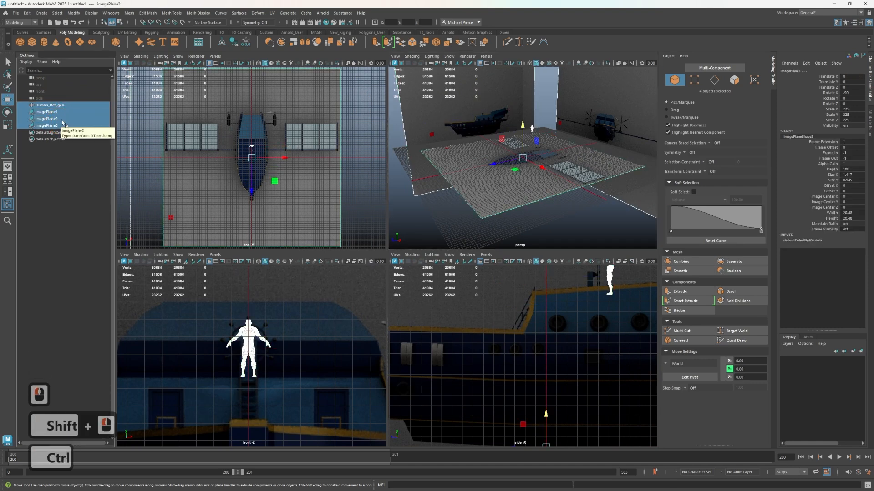
key(ctrl+g)
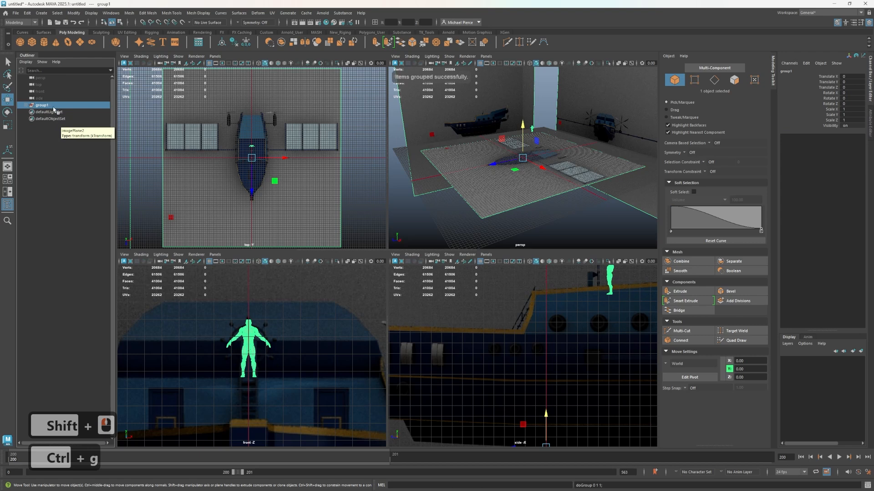
Rename the new group of reference objects to Ref_grp
double_click(55, 106)
text(Ref_grp)
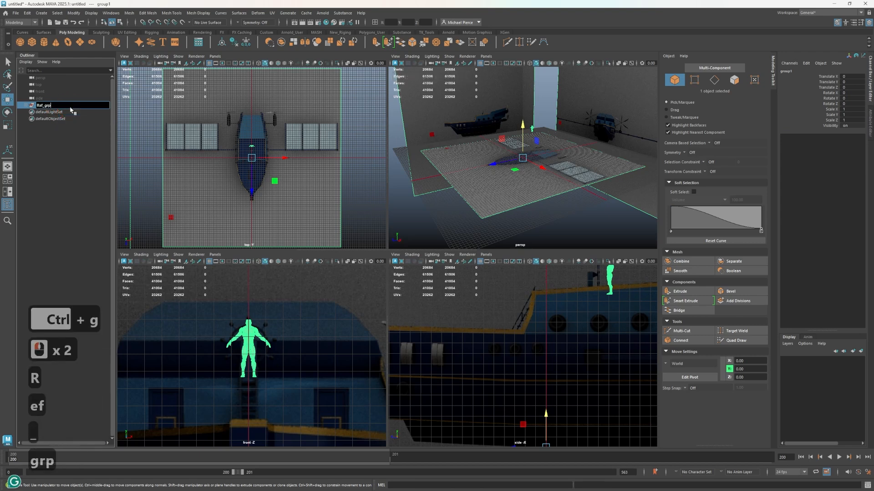
key(Return)
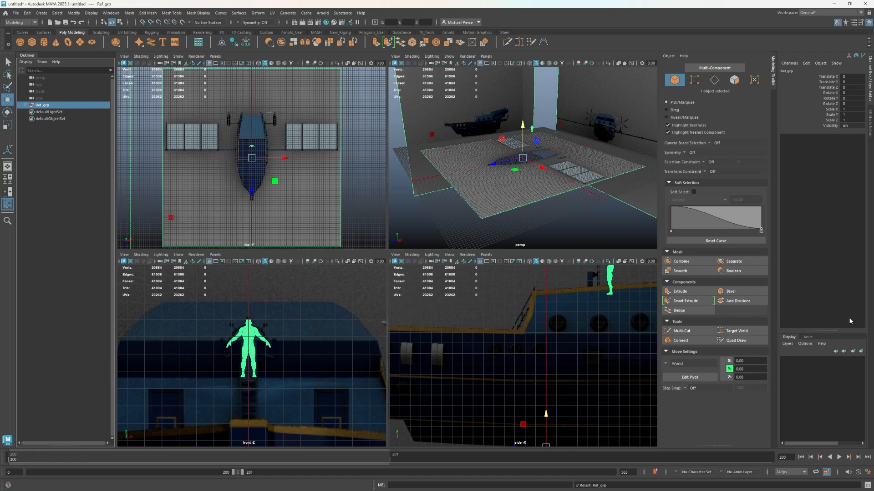
Create a display layer from the selected Ref_grp and set its display type to Reference
click(860, 352)
click(796, 380)
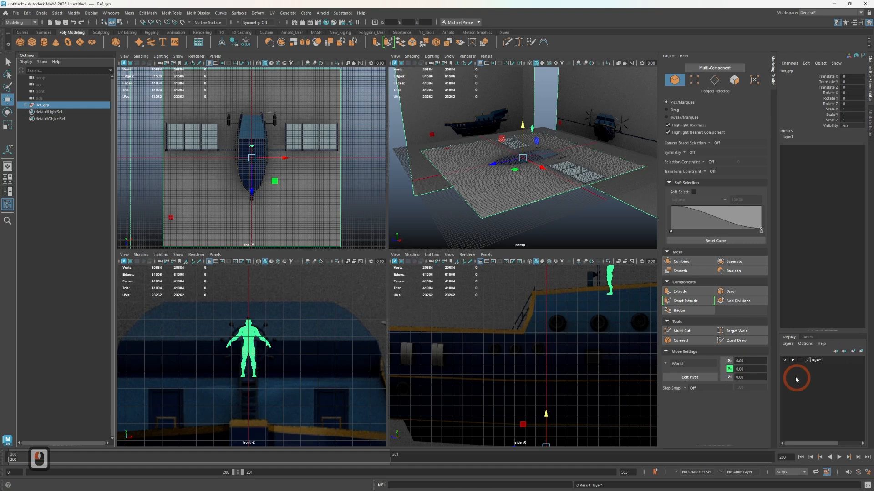
click(801, 361)
click(801, 360)
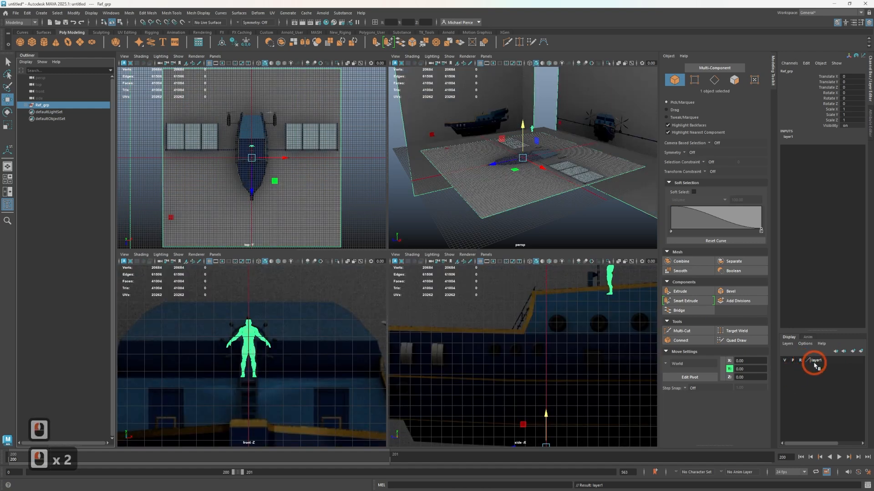
Rename the new display layer to Ref_dl and save the change
double_click(812, 361)
key(BackSpace)
key(BackSpace)
key(BackSpace)
key(BackSpace)
key(BackSpace)
key(BackSpace)
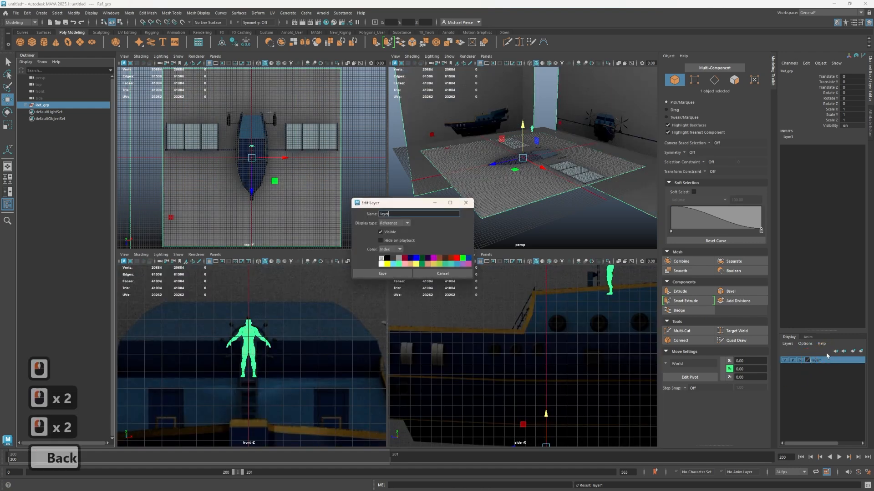
text(Ref_dl)
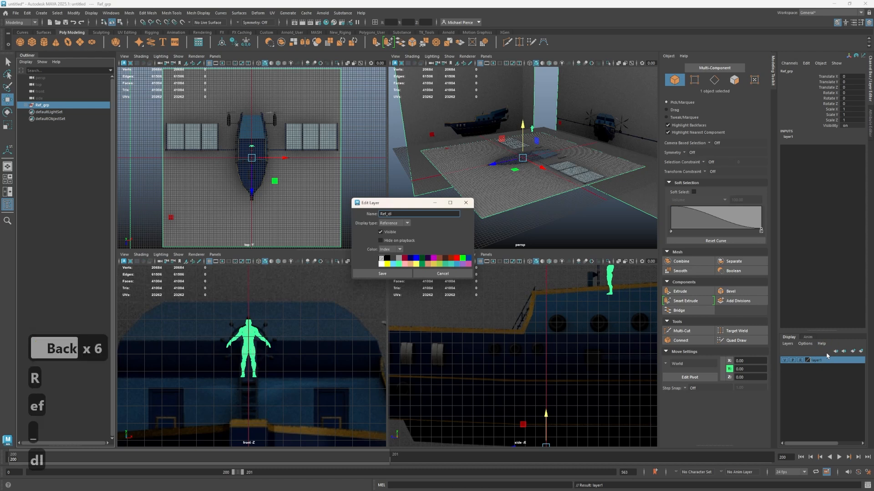
click(382, 273)
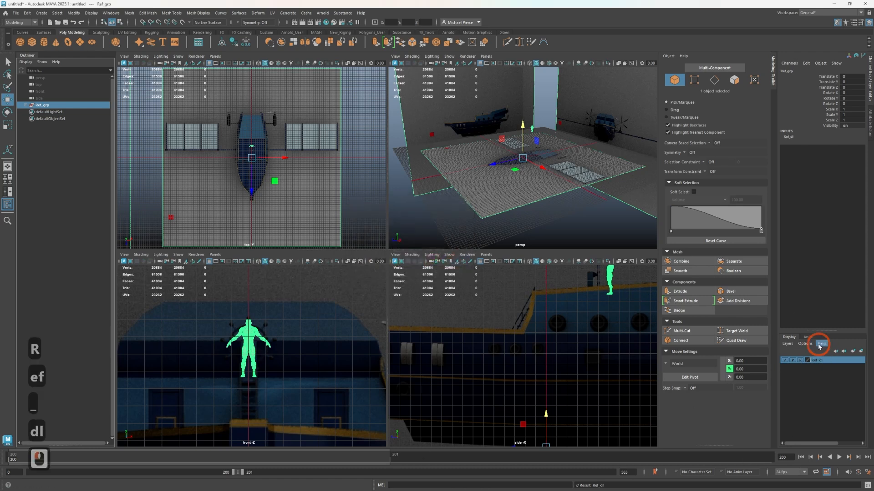
Test whether the reference objects can still be picked in the views, then expand Ref_grp and select the human reference from the hierarchy
click(555, 195)
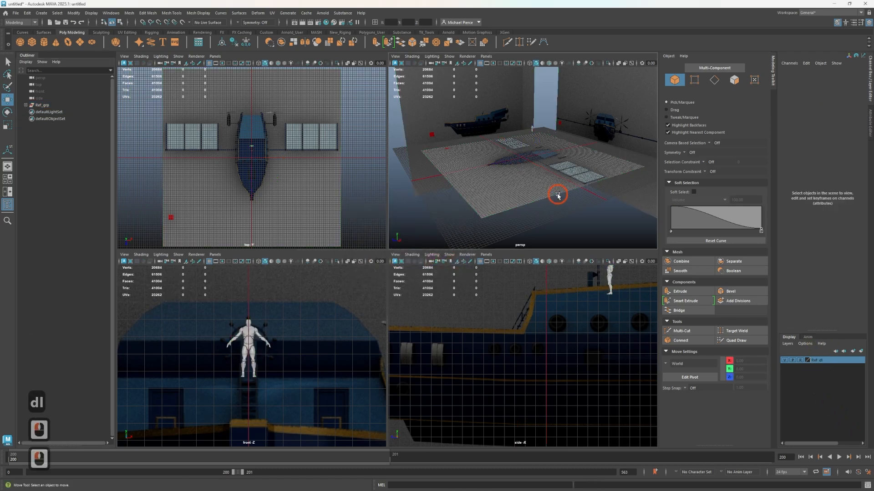
click(782, 383)
click(43, 105)
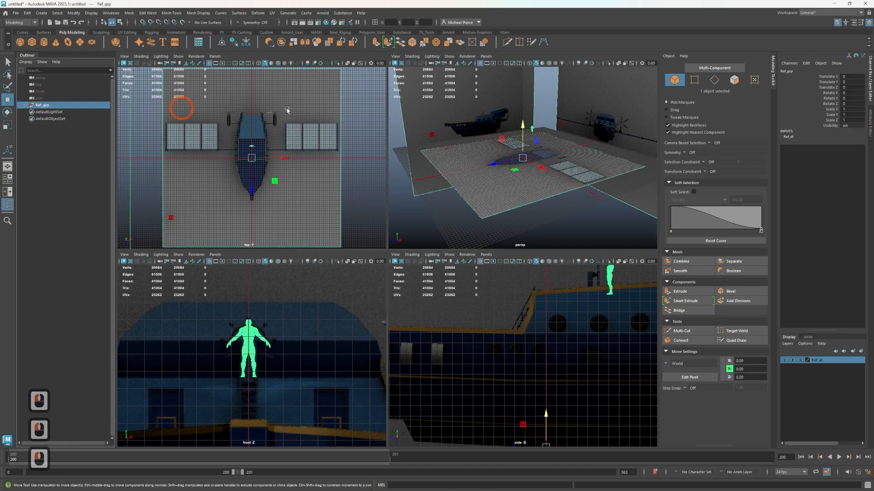
ctrl+click(34, 112)
click(26, 105)
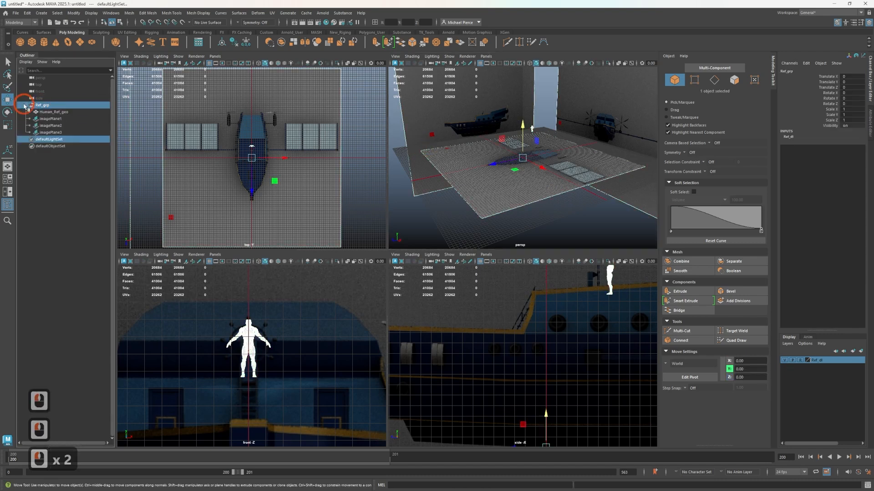
click(46, 112)
click(796, 375)
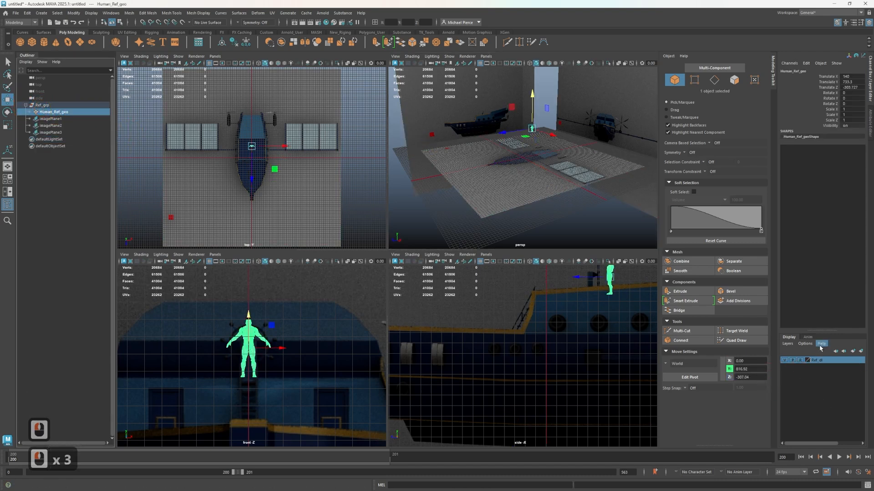
Remove the human reference from the Ref_dl layer and unparent it from Ref_grp
right_click(826, 364)
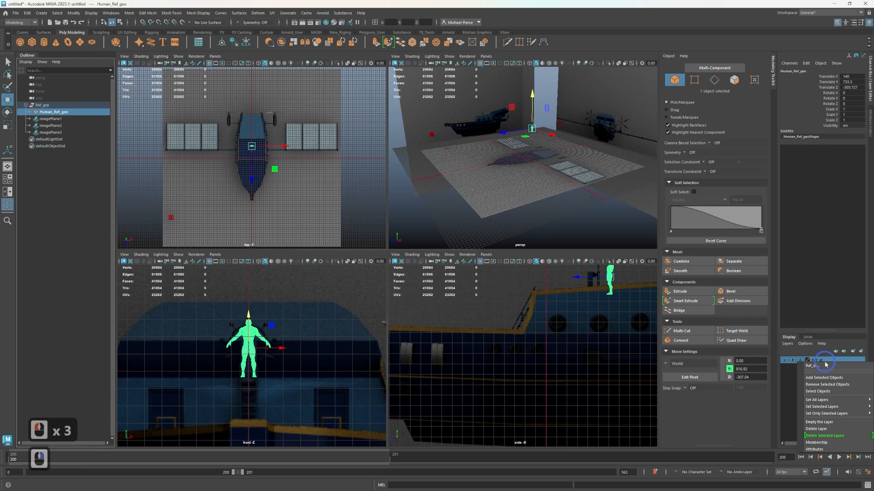
click(816, 392)
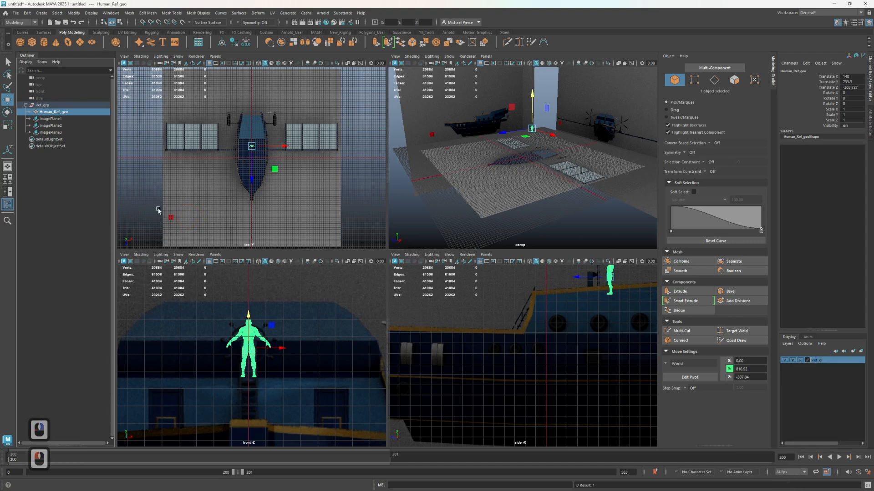
click(537, 154)
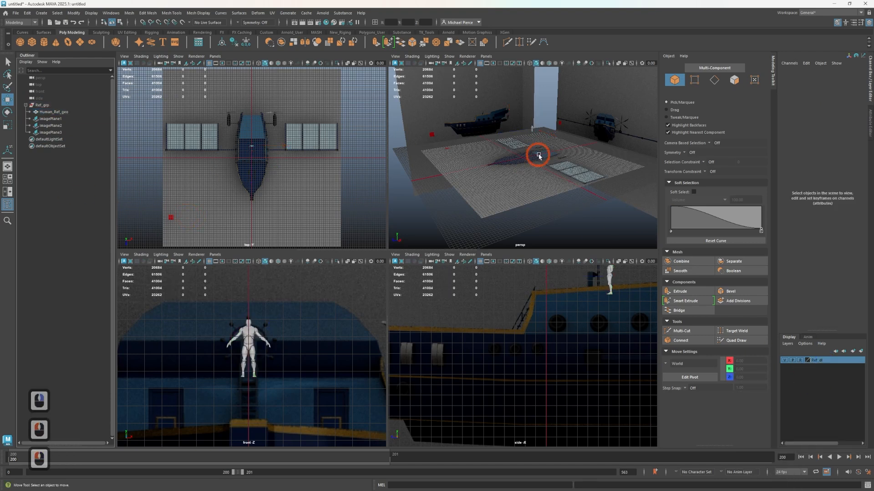
click(67, 112)
key(shift+p)
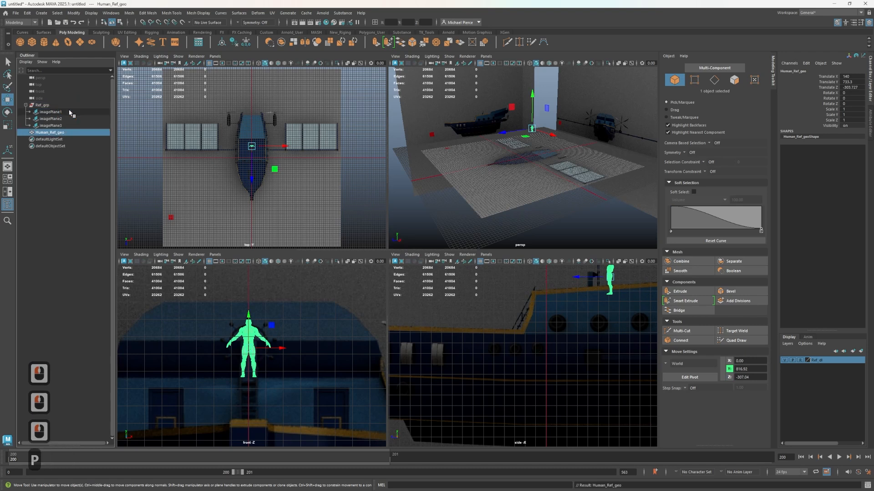
Test whether the human reference and the image planes can be picked in the side and perspective views
click(515, 355)
click(568, 368)
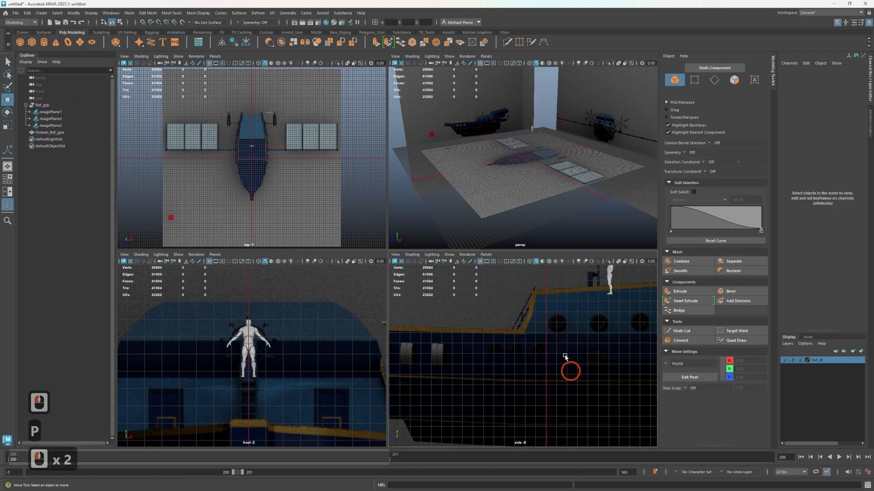
click(609, 279)
click(609, 280)
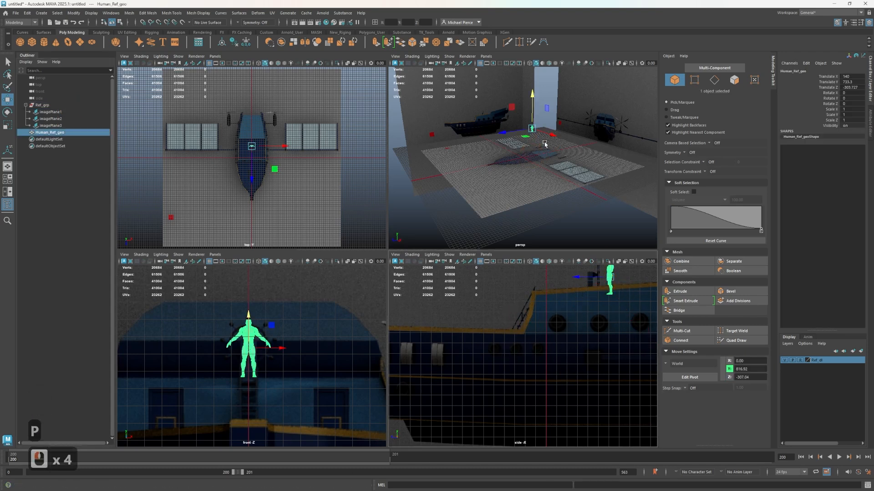
click(579, 94)
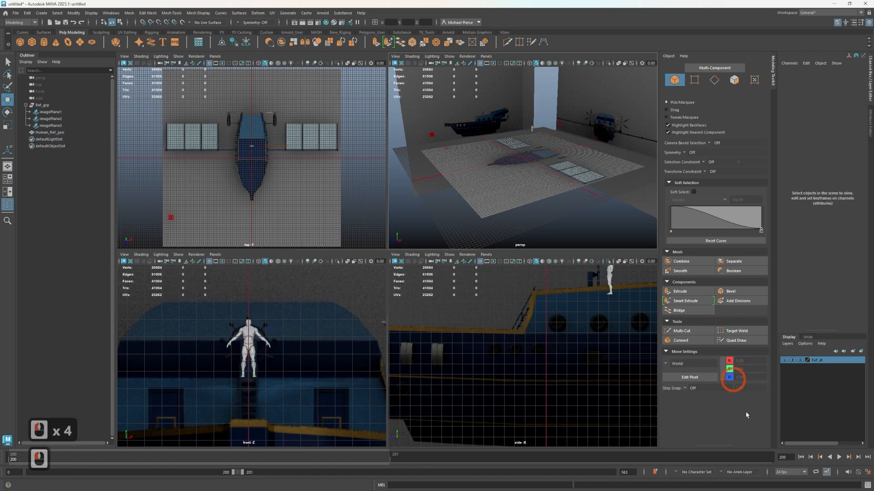
drag(495, 138, 496, 140)
click(820, 370)
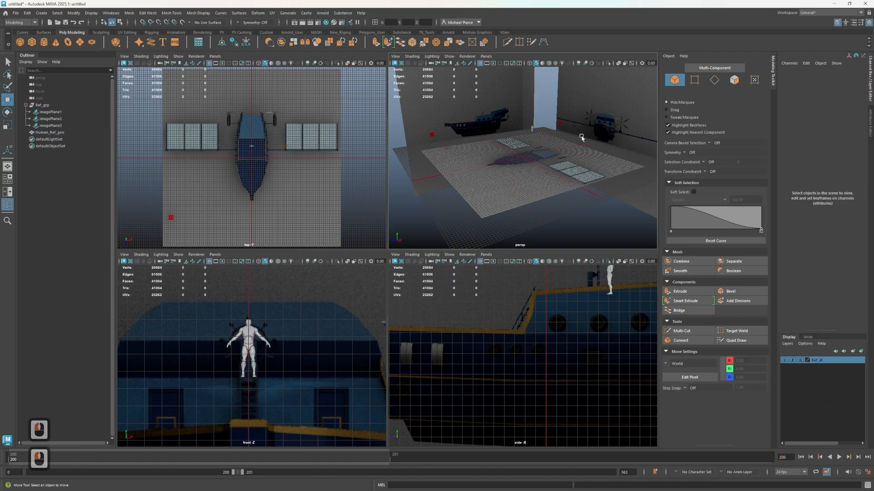
click(531, 129)
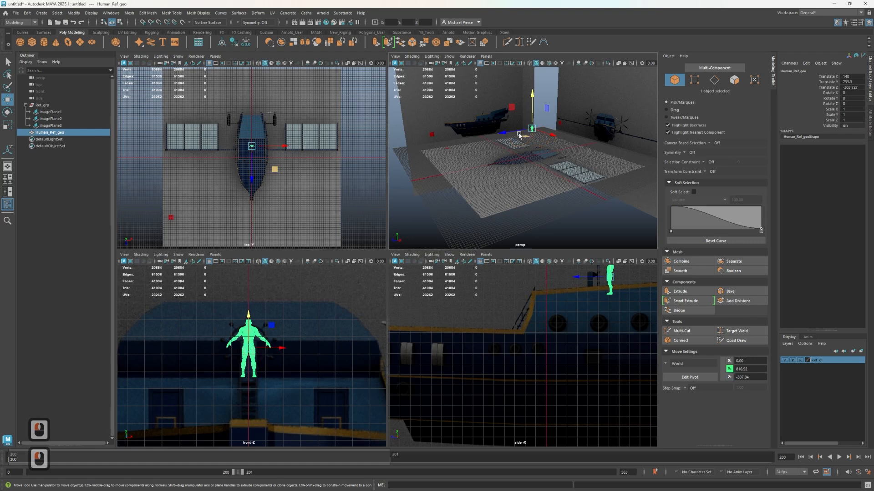
Zoom out the front and side views, then frame the whole scene in all four views
scroll(301, 342, down, 7)
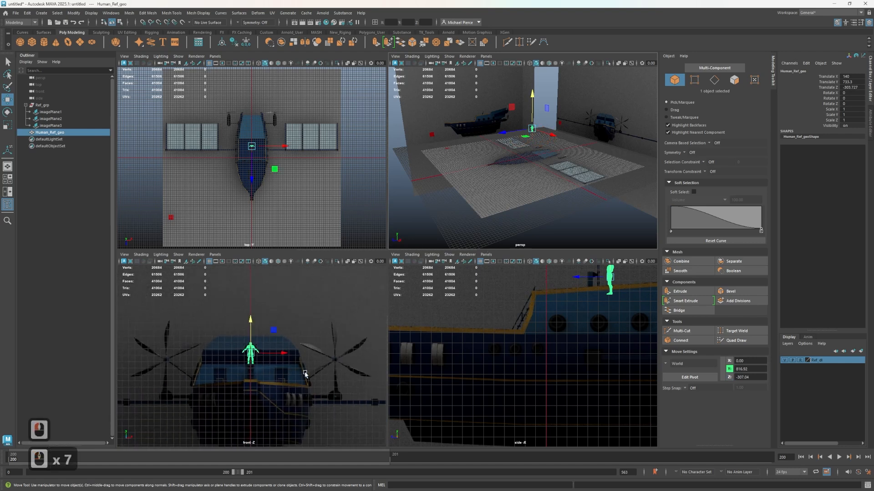
mouse_move(302, 390)
alt+middle_down()
mouse_move(312, 335)
mouse_move(301, 374)
alt+middle_up()
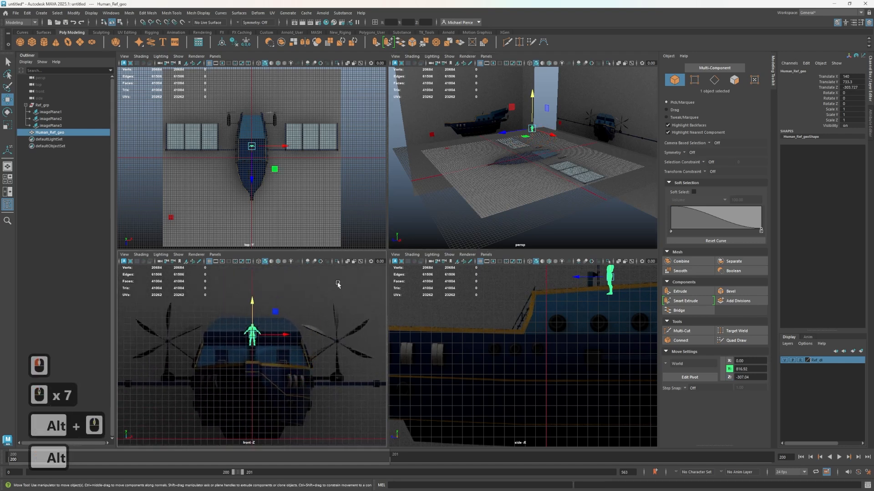
scroll(508, 359, down, 3)
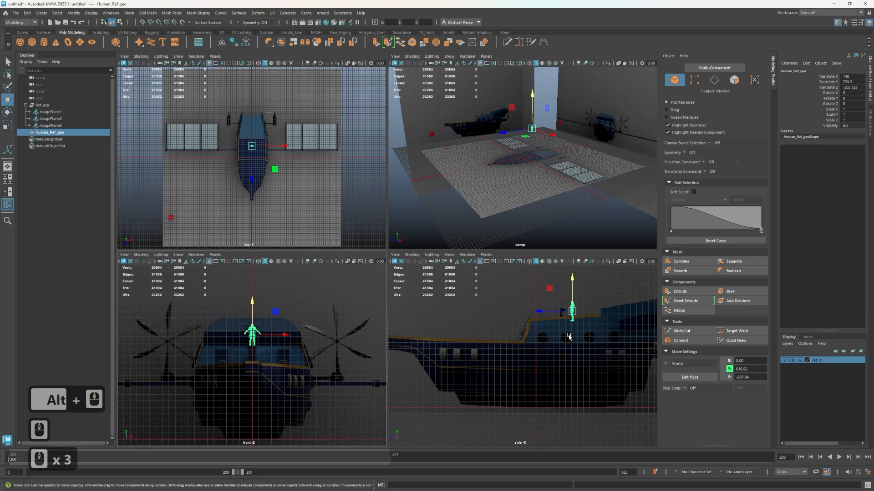
key(shift)
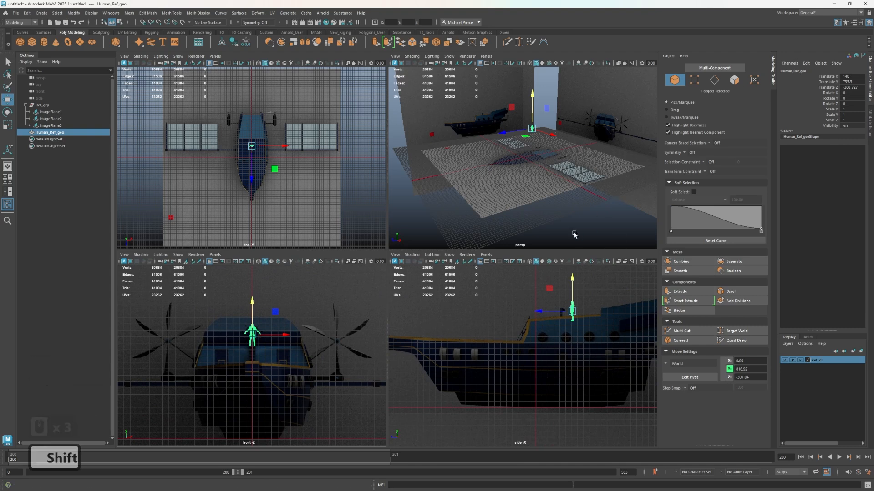
key(shift+a)
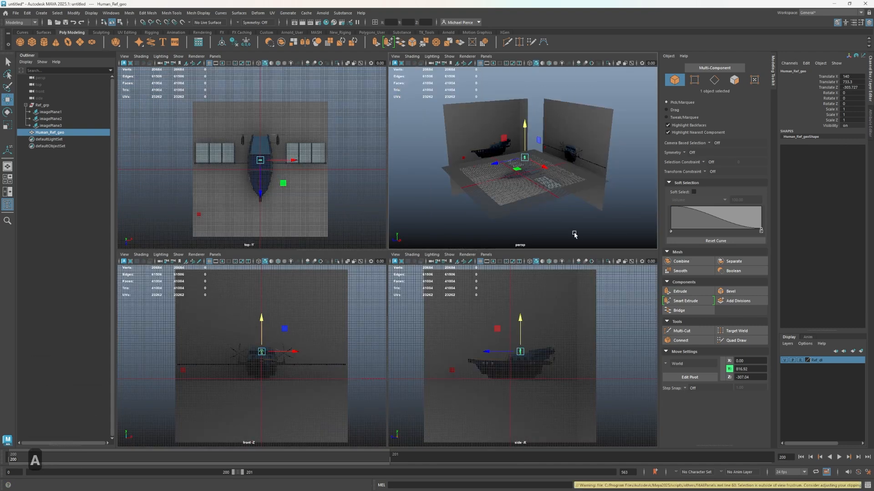
click(110, 13)
mouse_move(78, 14)
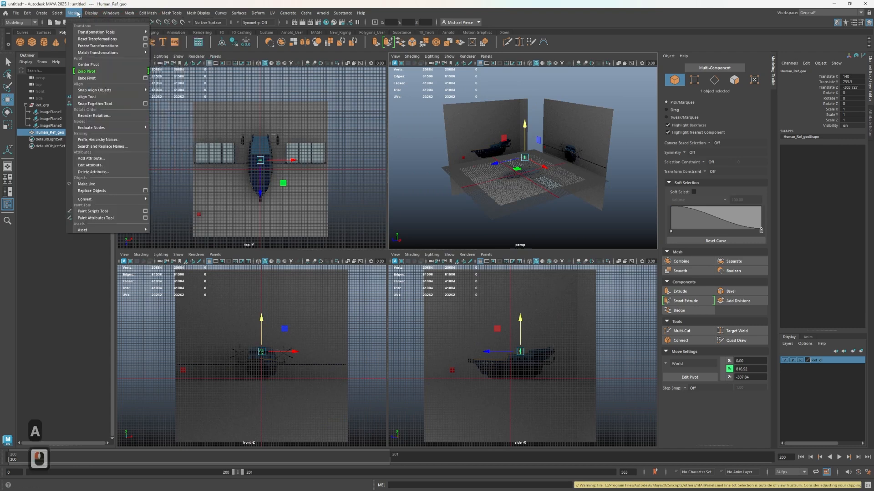
click(207, 34)
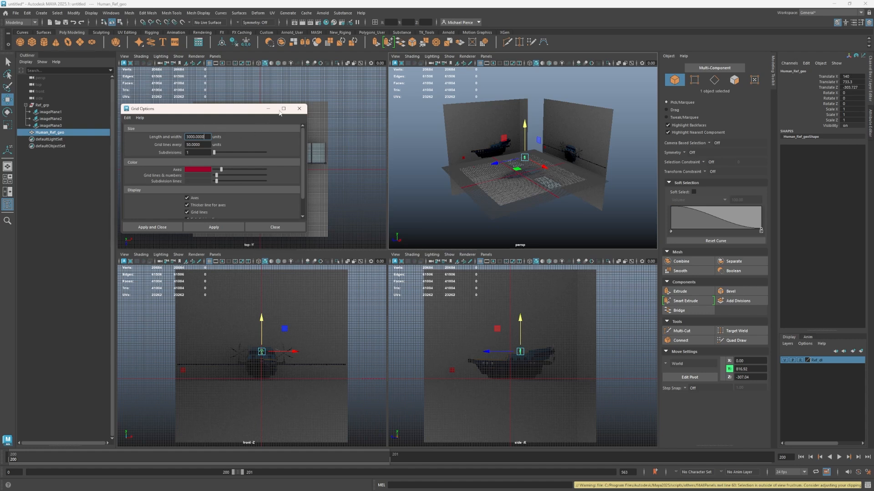
click(299, 108)
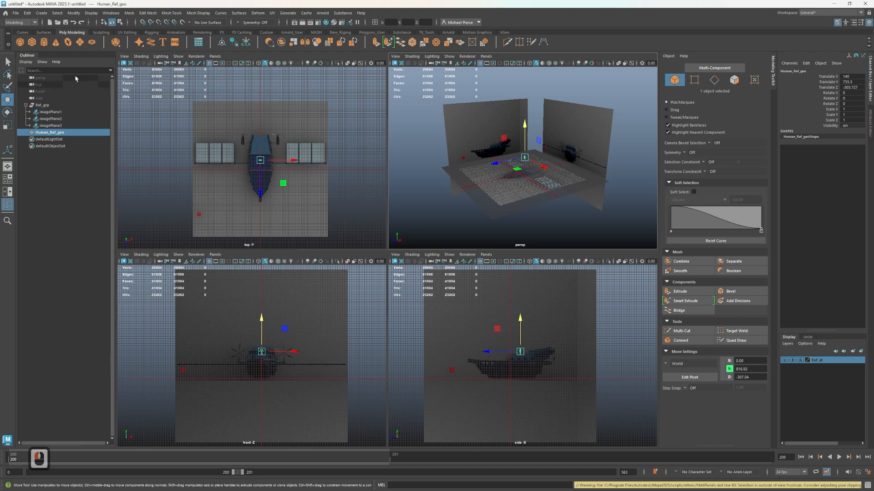
Set the grid to draw lines every 100 units with 2 subdivisions and apply it
right_click(216, 67)
click(232, 71)
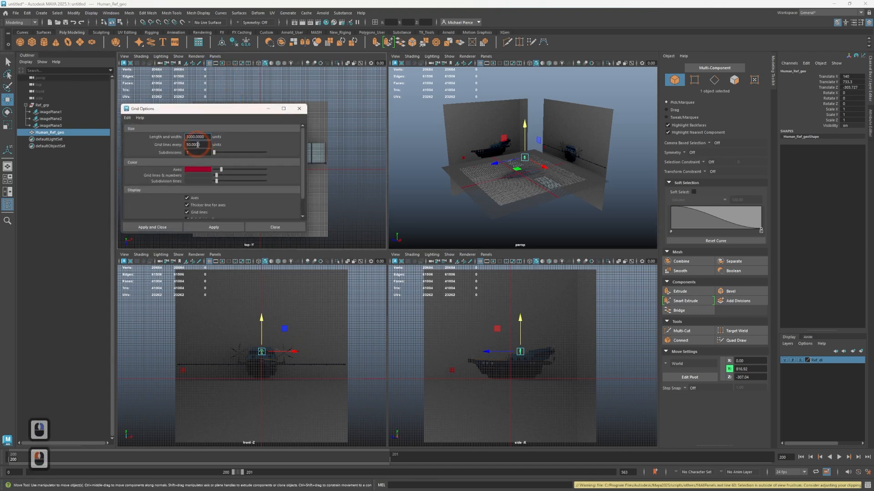
drag(207, 143, 136, 138)
text(100)
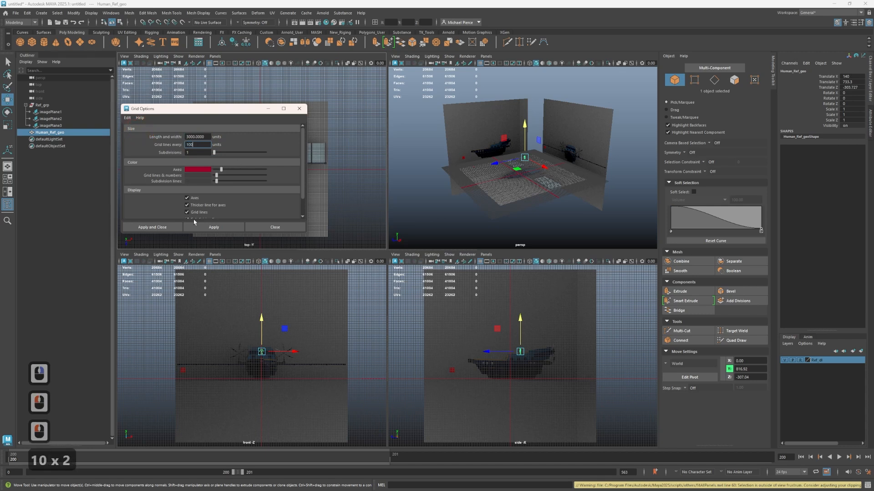
double_click(200, 227)
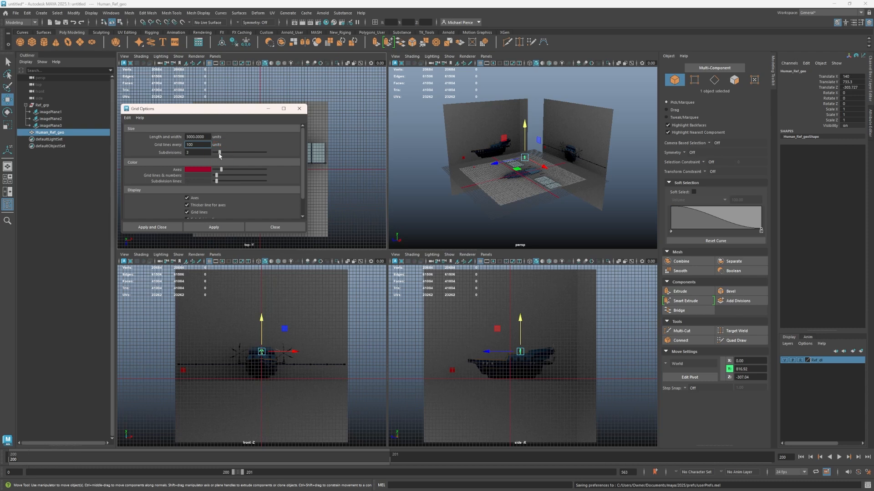
click(216, 154)
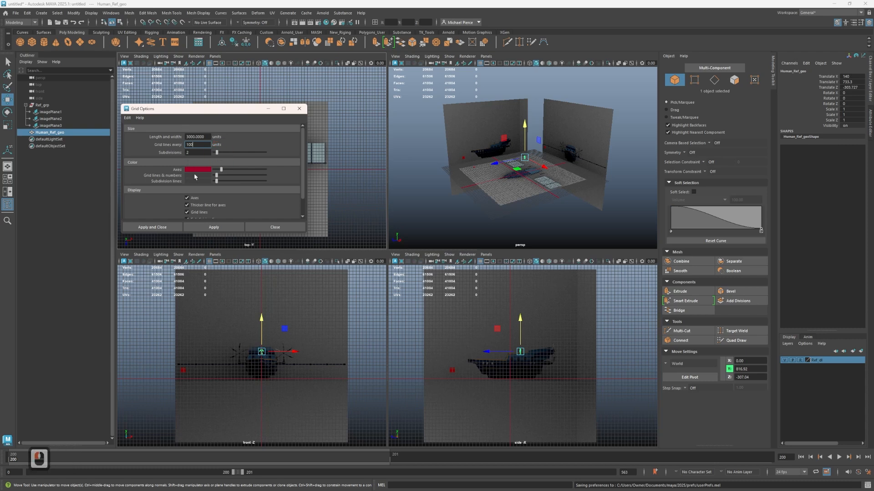
click(212, 226)
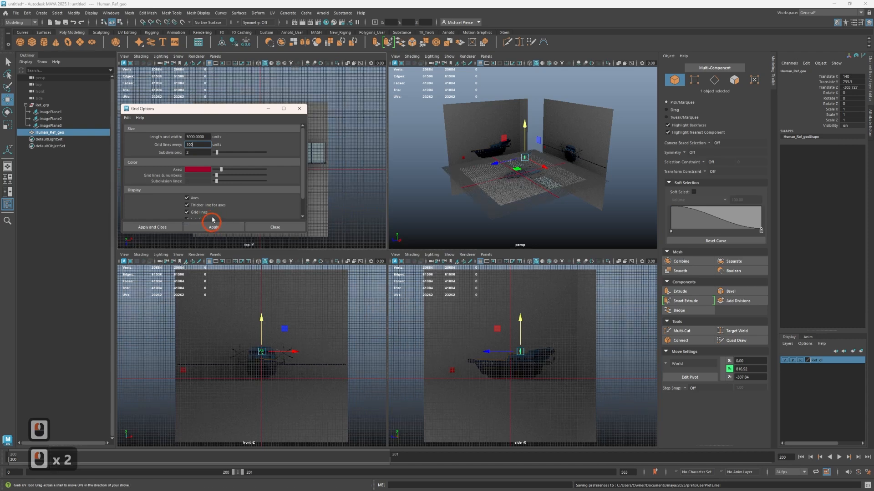
Try green for the grid's subdivision lines, apply black instead, and close the grid options
click(227, 181)
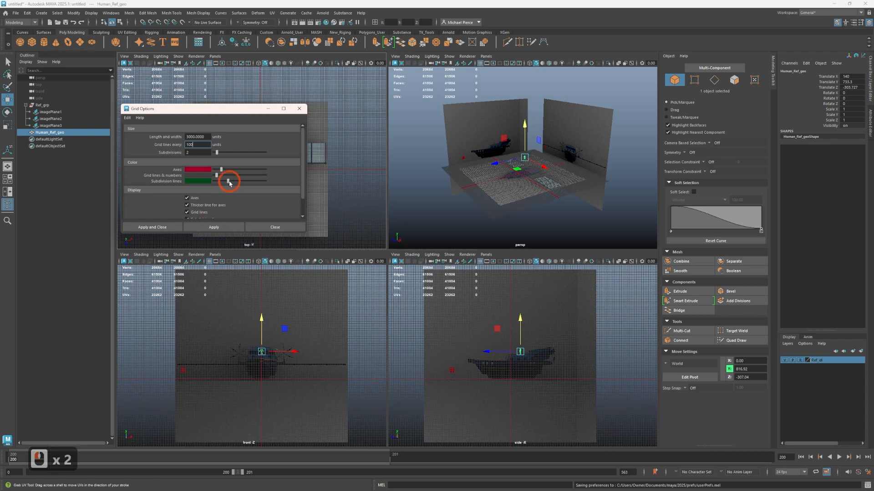
click(225, 226)
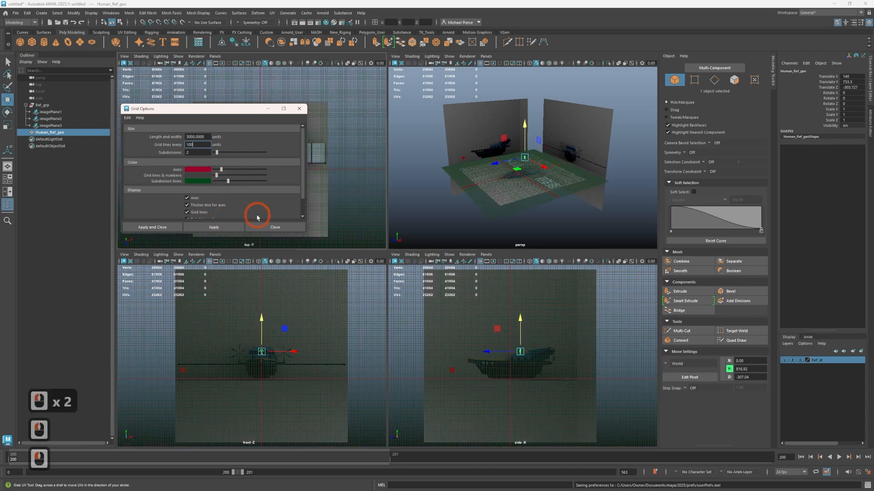
click(221, 181)
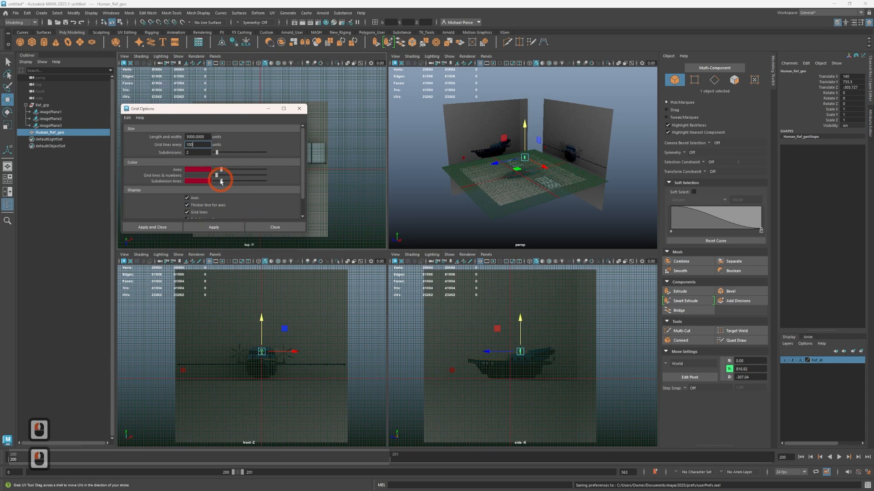
drag(219, 182, 214, 181)
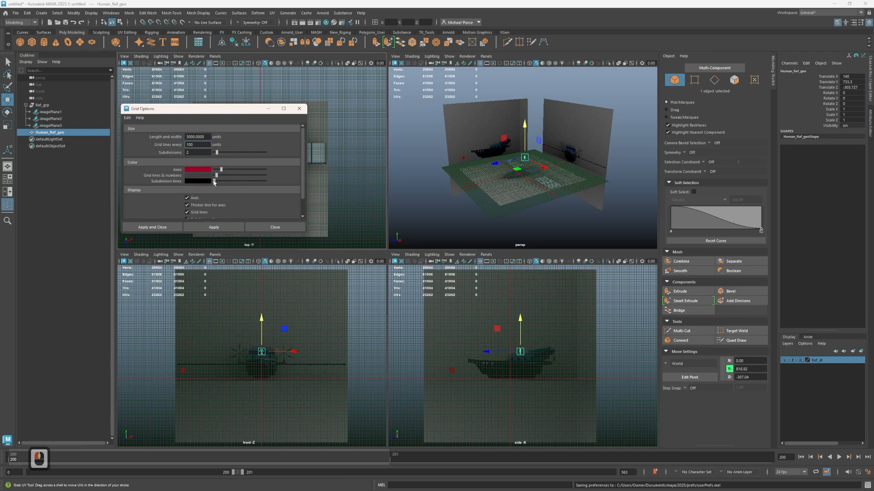
click(227, 225)
scroll(491, 169, up, 7)
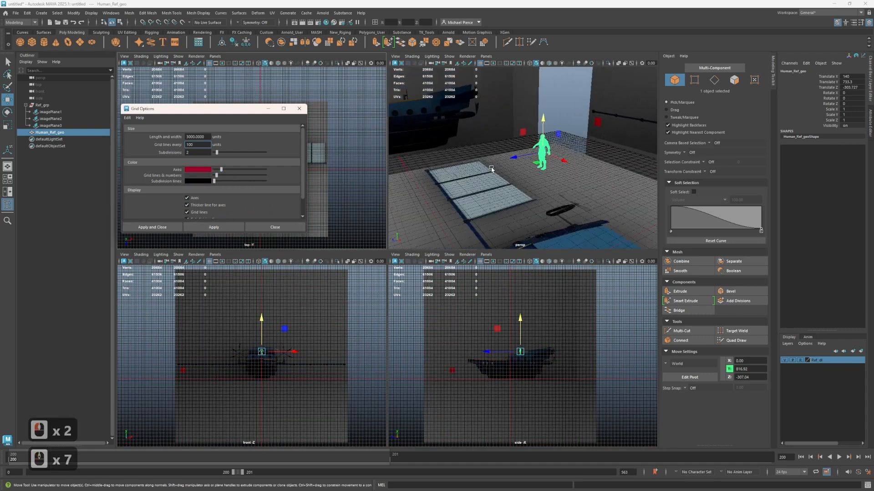
alt+drag(492, 169, 499, 148)
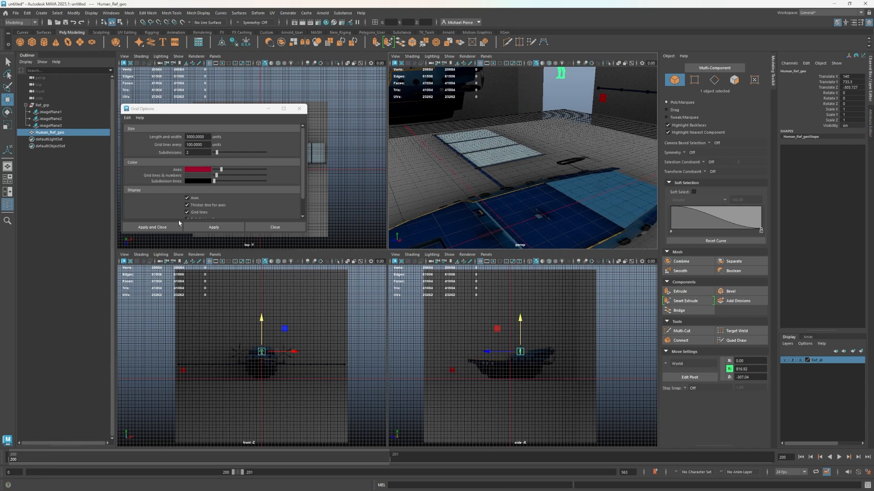
click(269, 230)
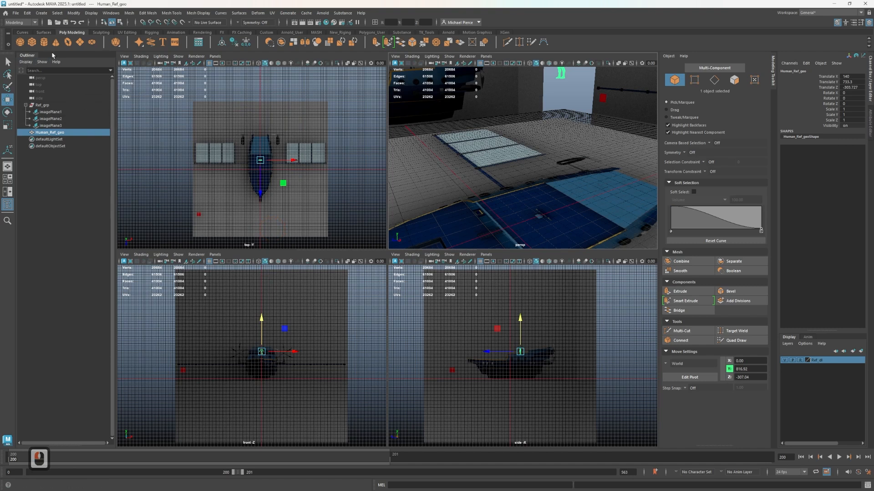
Create a polygon cube at the origin and scale it uniformly to about 790
click(32, 42)
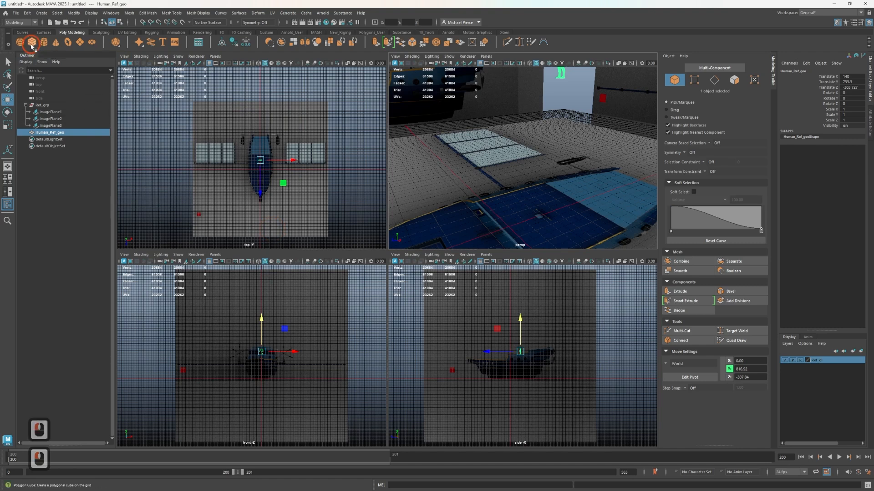
scroll(496, 374, up, 3)
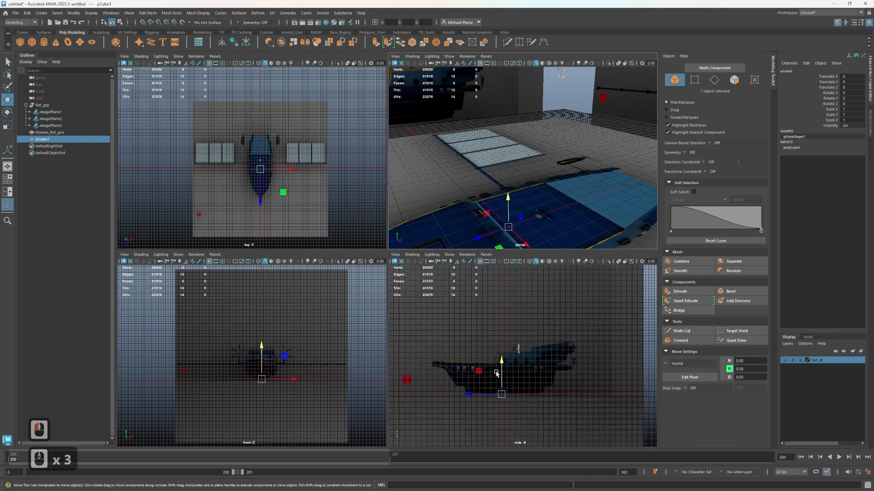
scroll(478, 145, up, 1)
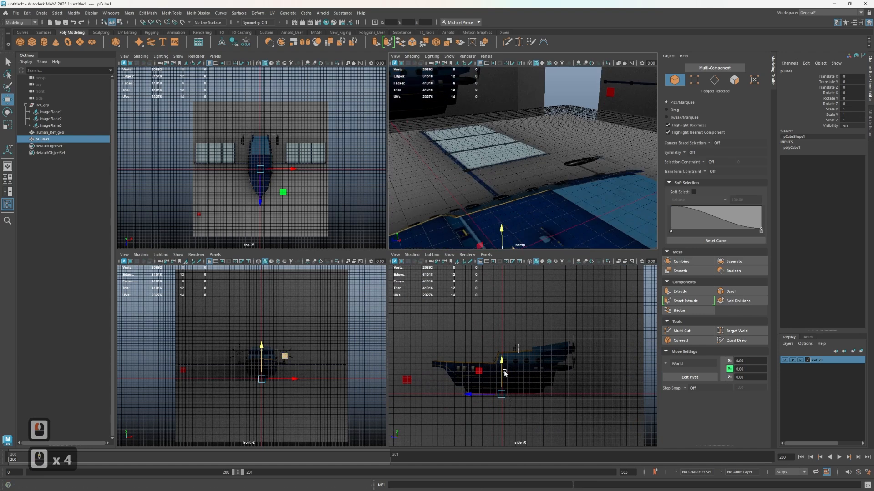
click(501, 344)
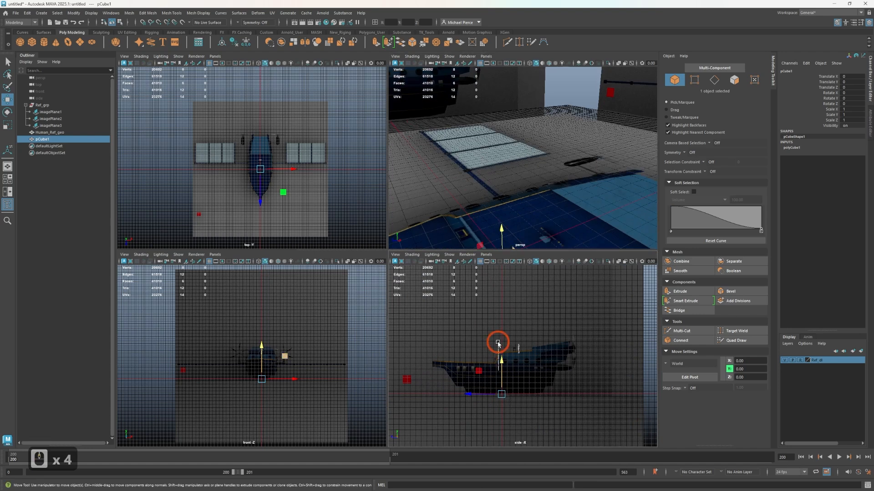
key(ctrl+z)
key(r)
drag(498, 396, 537, 387)
key(w)
Switch the side and front views to wireframe display with the cube selected
click(512, 396)
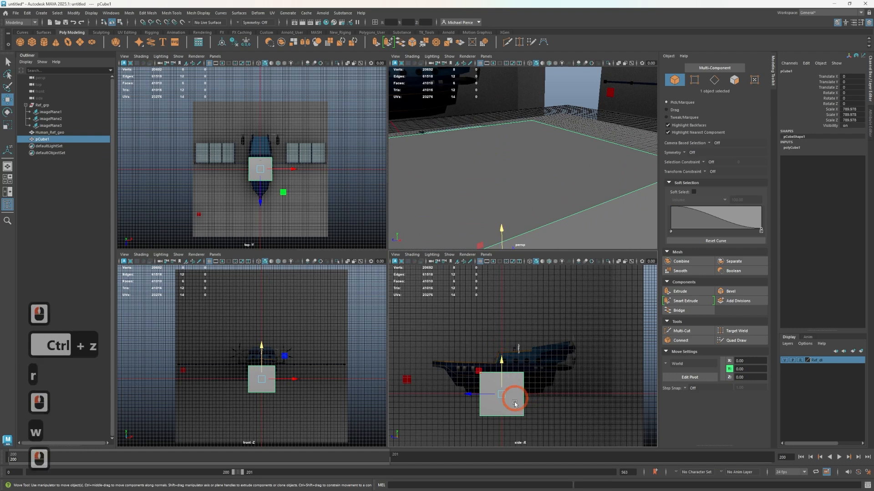
key(4)
key(4)
key(4)
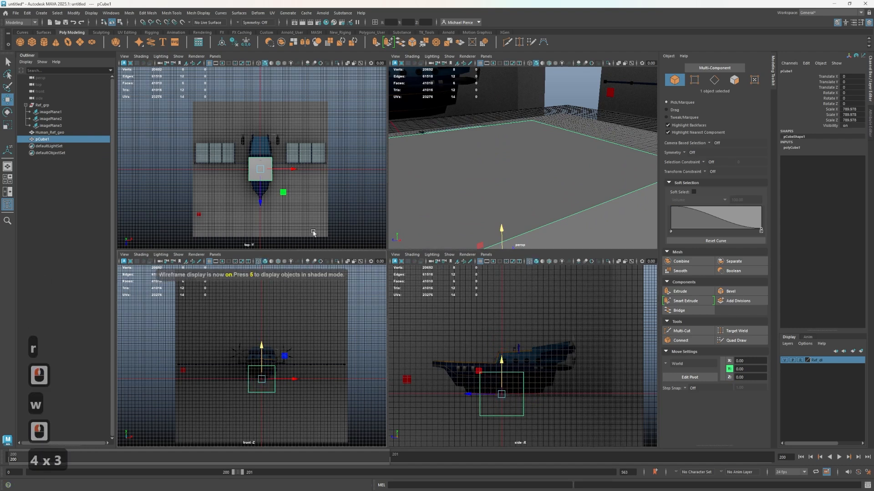
Turn on X-ray display in the perspective view and switch the top view to wireframe
scroll(493, 176, down, 3)
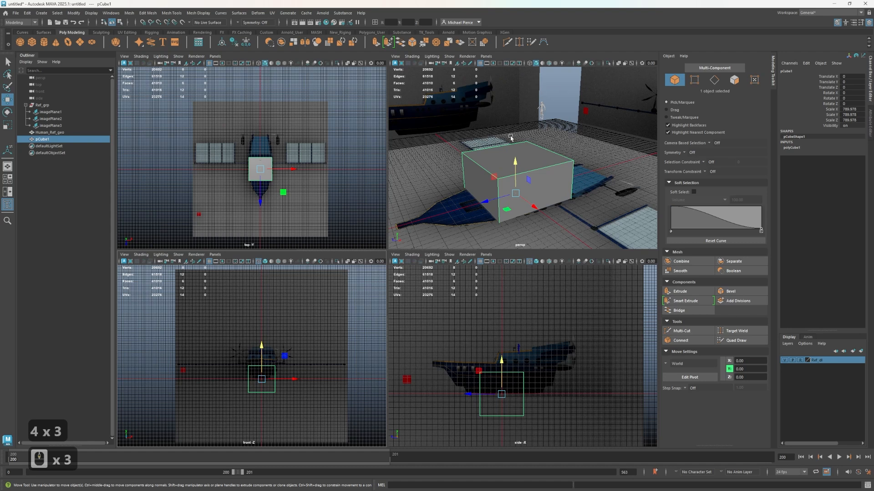
click(618, 63)
click(528, 169)
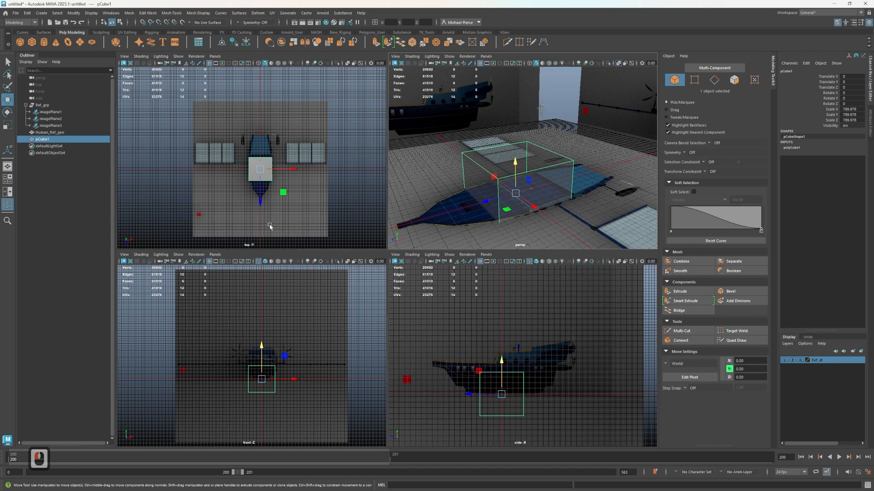
key(4)
Stretch the cube lengthwise to cover the hull in the top view and shift it to about 51 on Z
scroll(273, 204, up, 7)
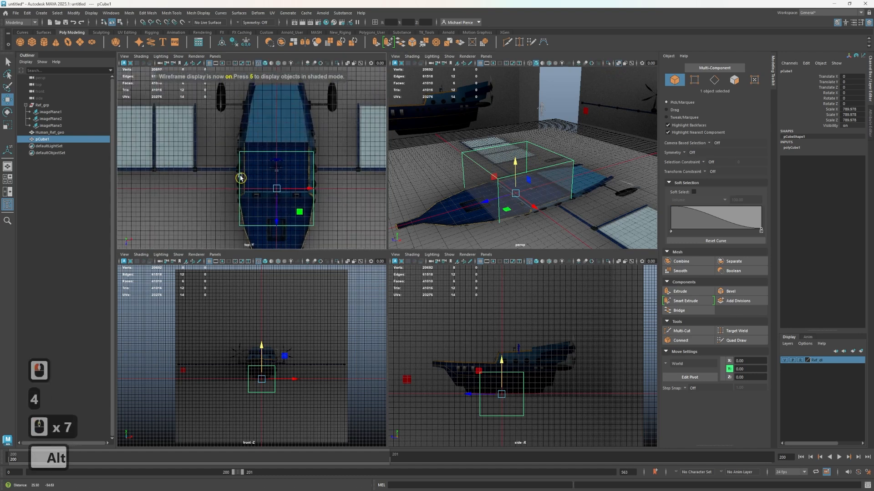
alt+middle_drag(240, 178, 205, 147)
key(r)
scroll(242, 170, down, 4)
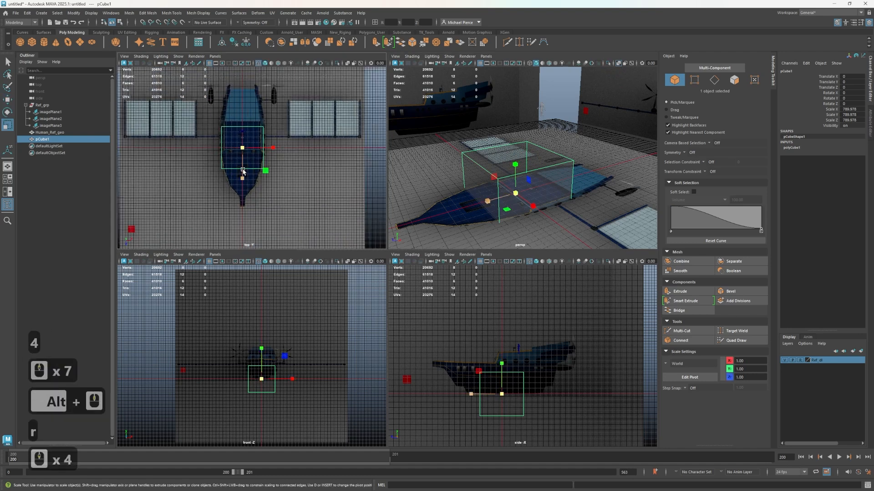
mouse_move(245, 183)
mouse_down()
mouse_move(247, 226)
mouse_move(246, 182)
mouse_up()
key(w)
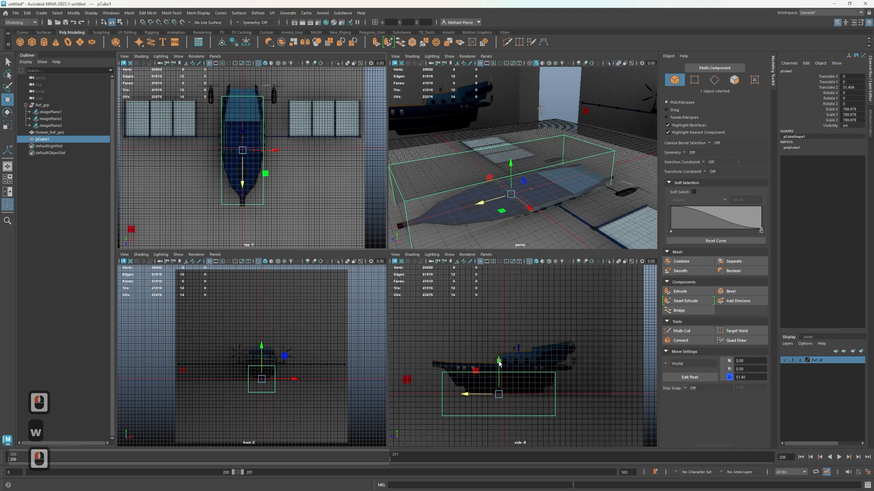
Raise the block to about 295 on Y and reduce its height to fit the lower hull in the side view
mouse_move(499, 362)
mouse_down()
mouse_move(497, 348)
mouse_move(496, 357)
mouse_move(506, 353)
mouse_up()
key(r)
key(ctrl+z)
key(w)
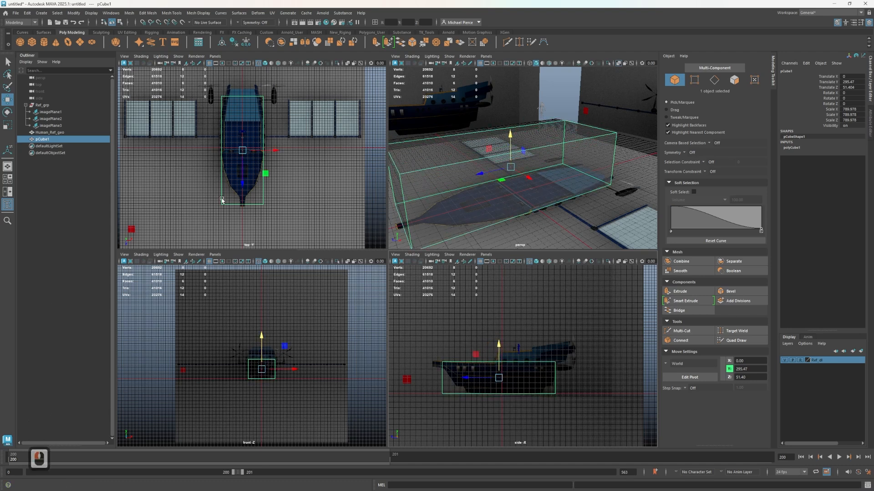
key(ctrl+shift+z)
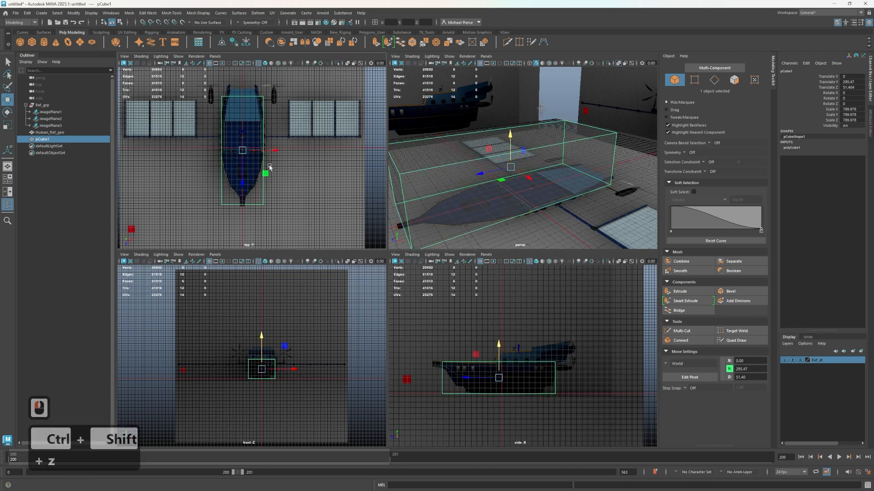
Insert two edge loops across the block with Multi-Cut, one at the raised deck's front step and one toward the stern
scroll(297, 131, up, 2)
scroll(427, 164, up, 1)
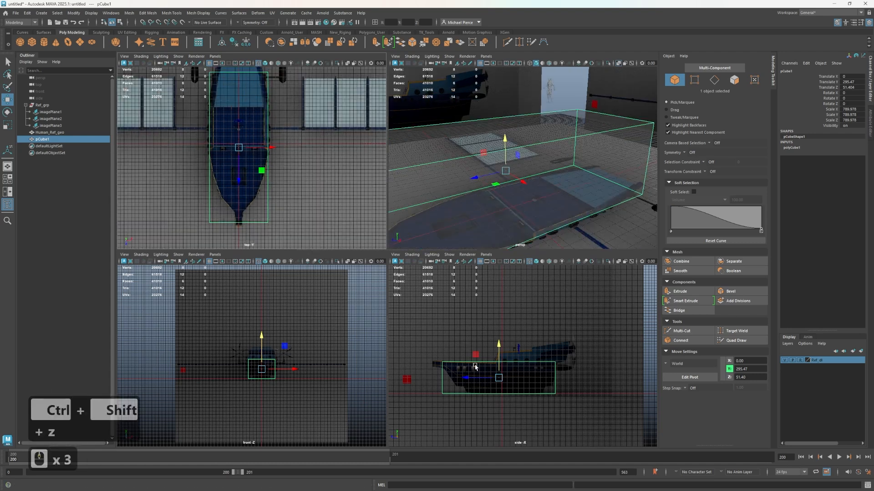
key(ctrl+shift+x)
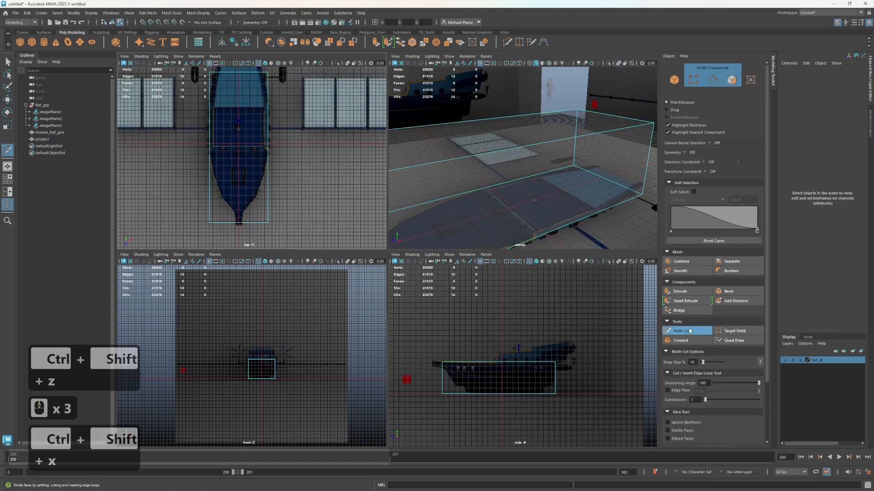
scroll(268, 157, up, 2)
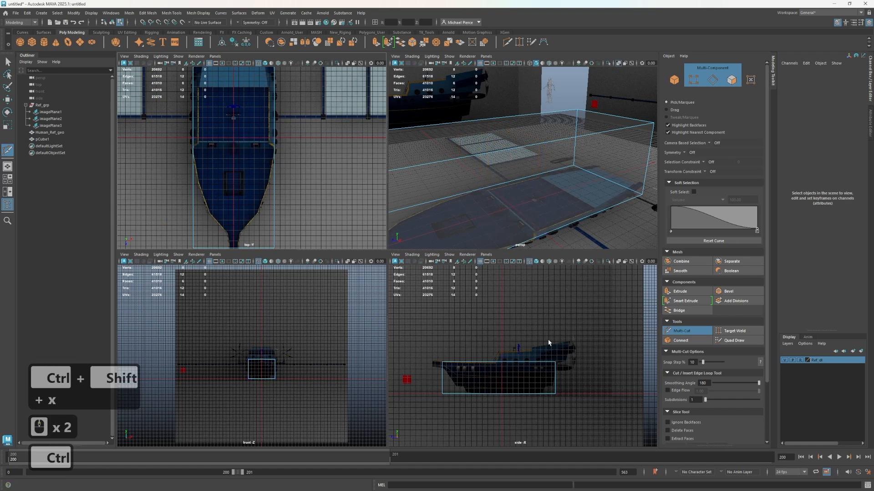
scroll(549, 342, up, 5)
alt+middle_drag(558, 318, 477, 328)
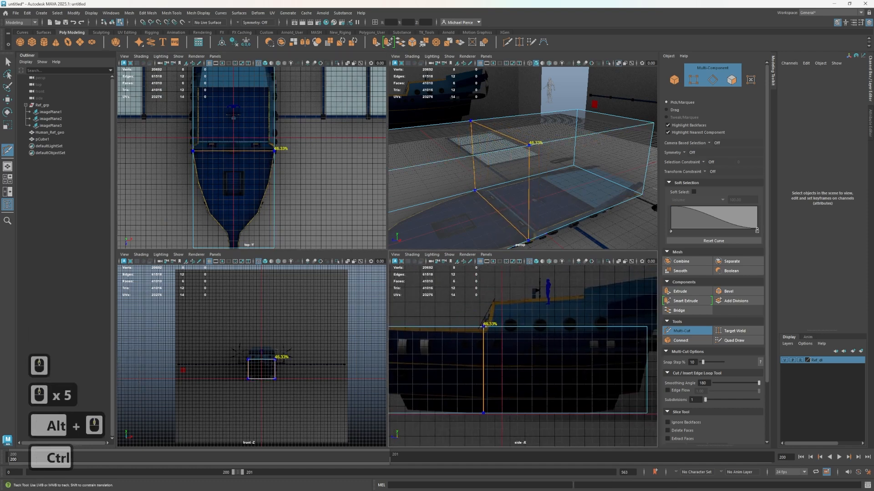
ctrl+click(493, 325)
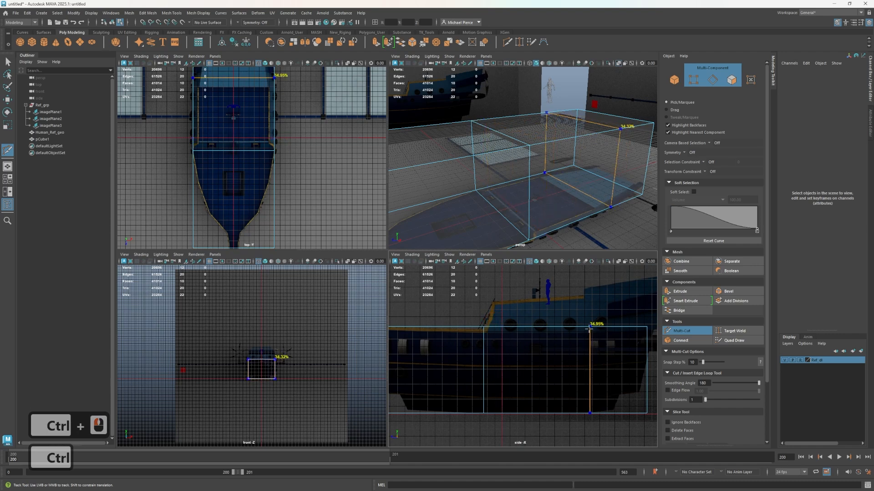
ctrl+click(586, 327)
click(586, 413)
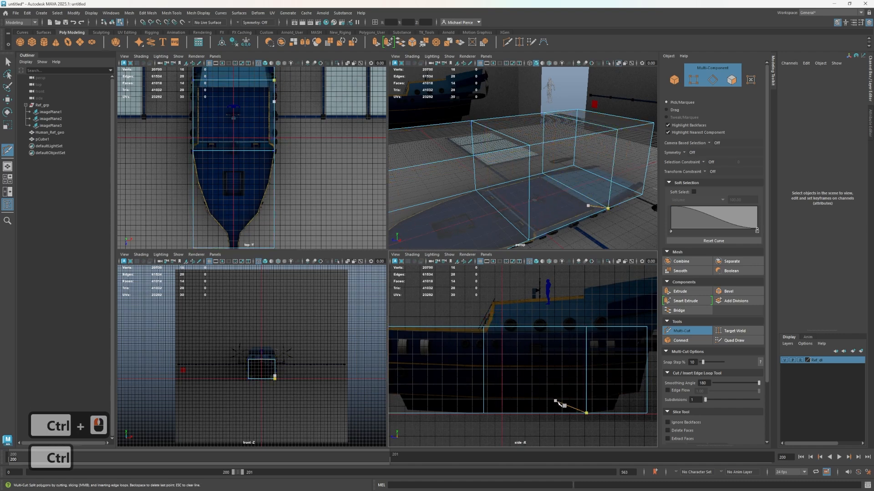
Exit Multi-Cut and compare the block and its cuts with the hull references in the top, front and side views
scroll(448, 411, down, 3)
scroll(447, 412, up, 1)
alt+middle_drag(466, 404, 565, 428)
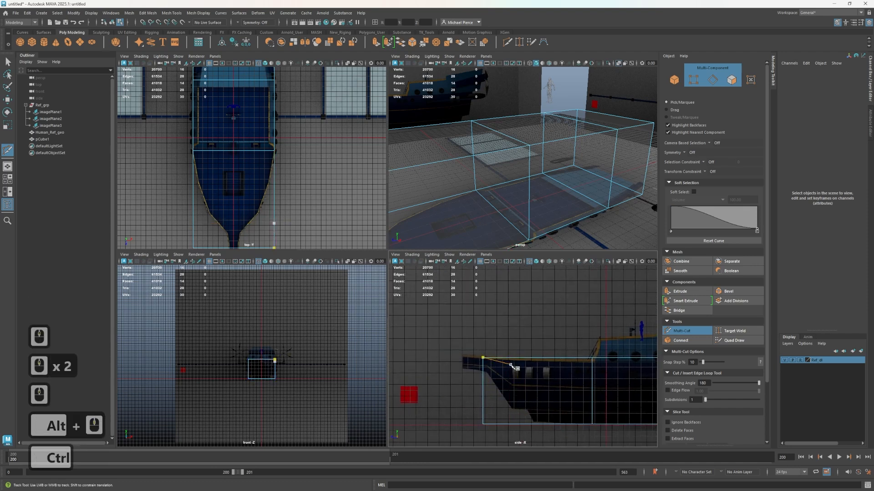
scroll(293, 214, down, 2)
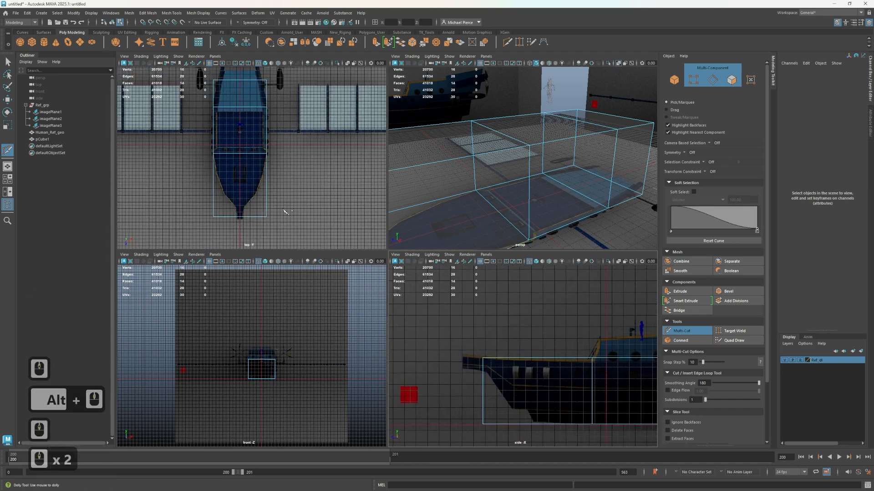
scroll(264, 354, up, 2)
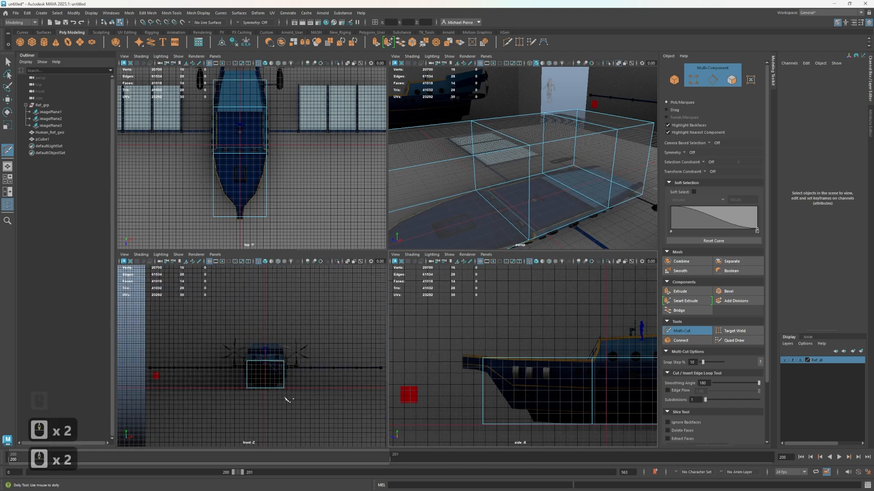
key(q)
scroll(476, 208, down, 3)
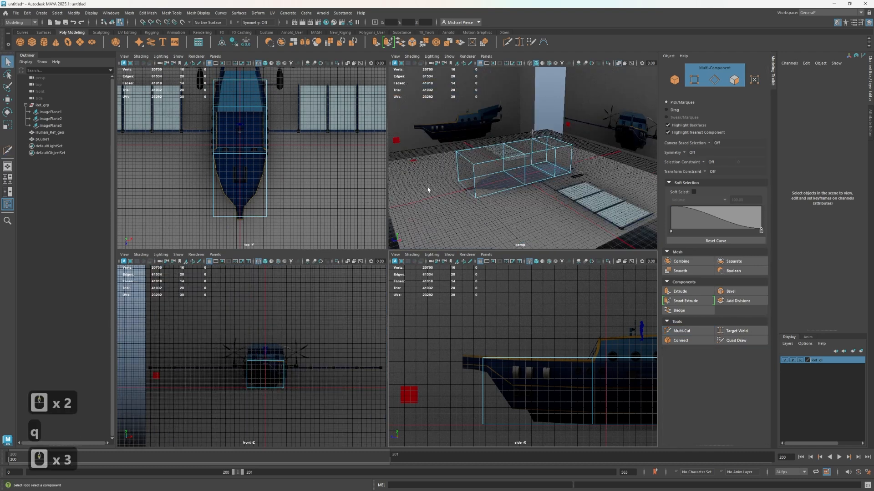
scroll(453, 378, down, 10)
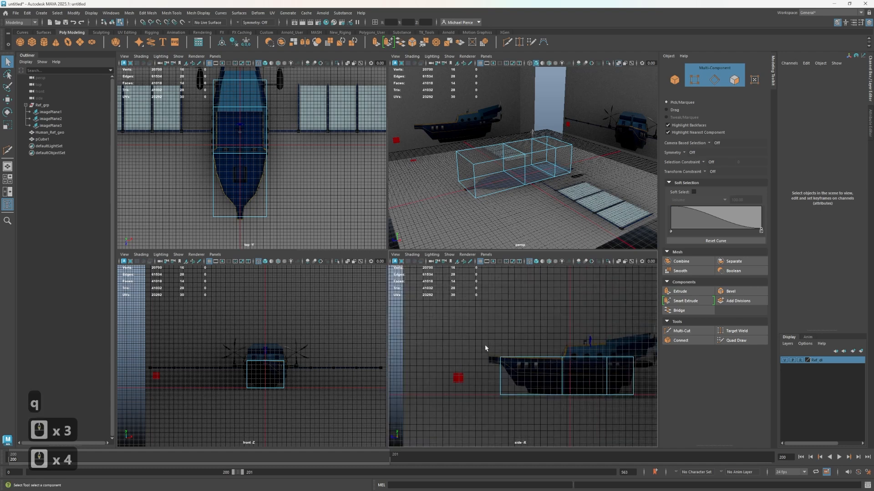
scroll(509, 341, up, 3)
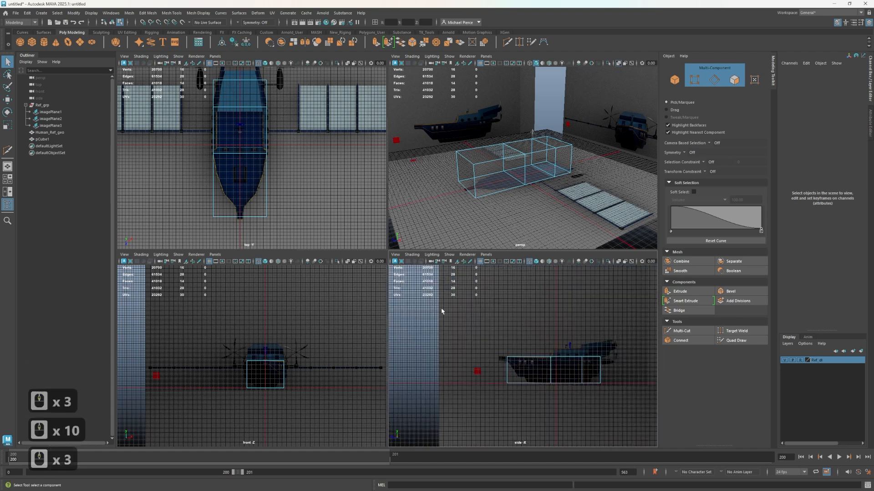
scroll(291, 195, down, 2)
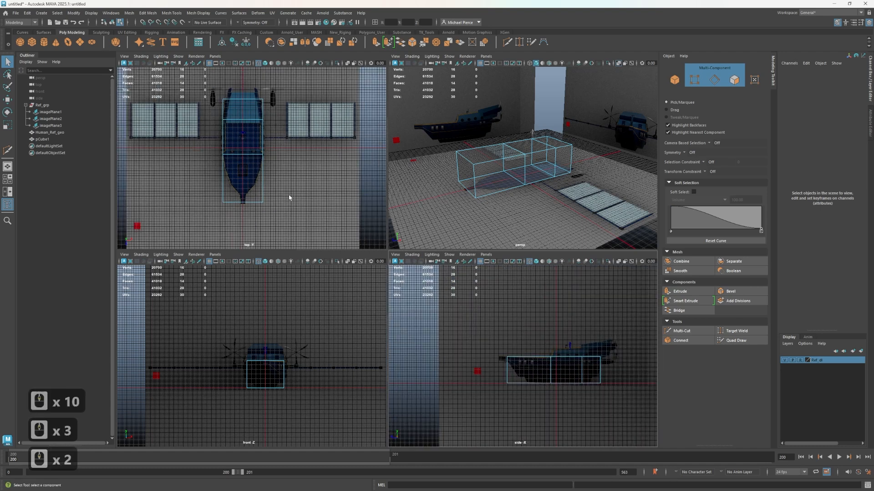
scroll(255, 218, up, 2)
alt+middle_drag(254, 224, 264, 194)
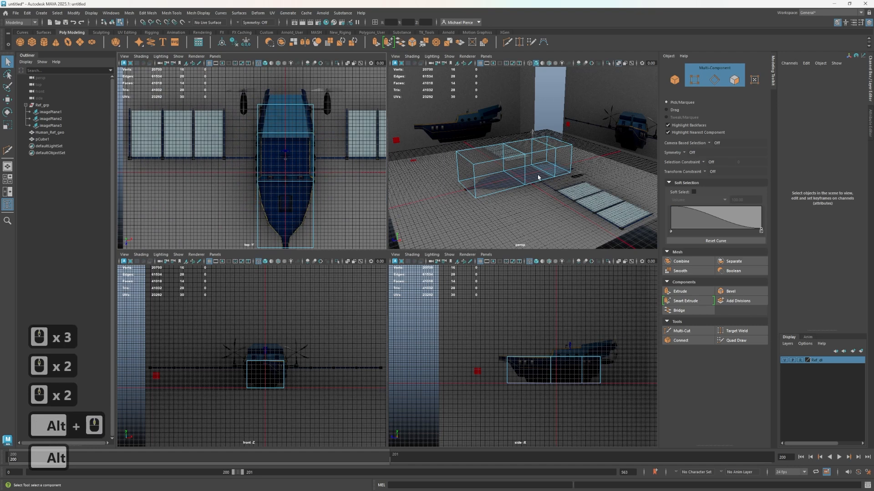
Return the block to object mode, then move the side-view image plane imagePlane2 along Z to about -148
key(q)
right_drag(483, 118, 515, 104)
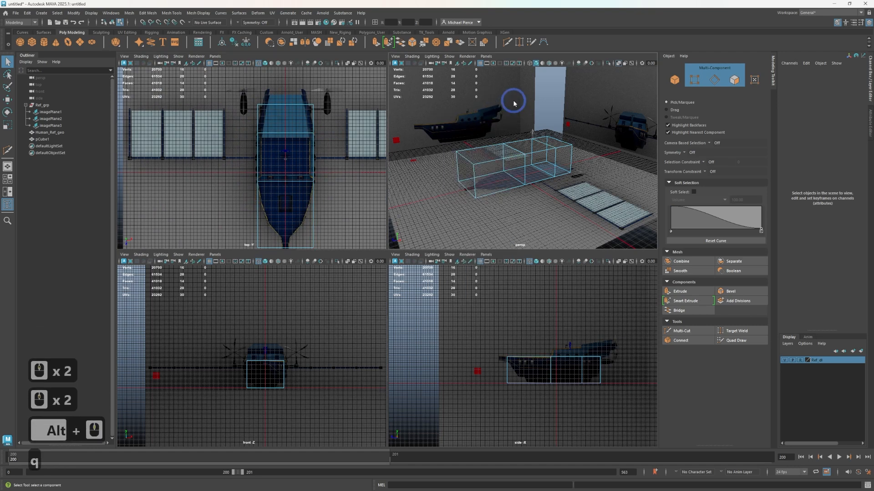
click(51, 119)
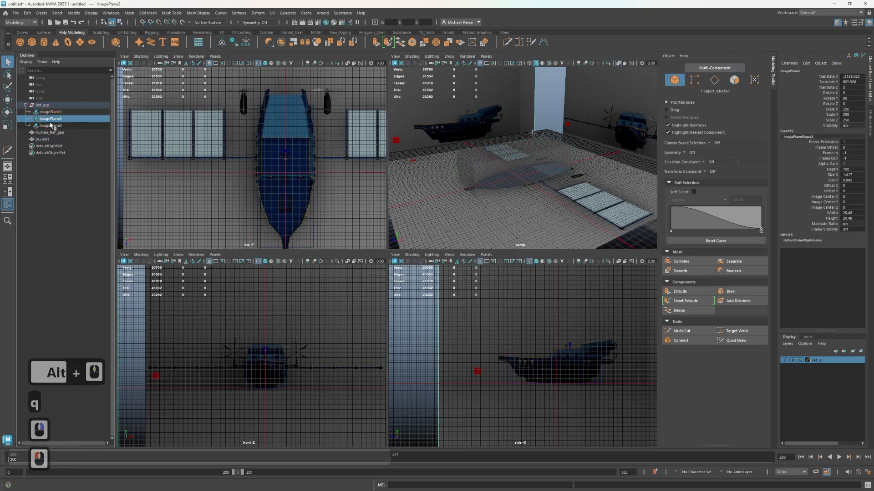
scroll(560, 365, down, 4)
key(w)
scroll(546, 368, up, 7)
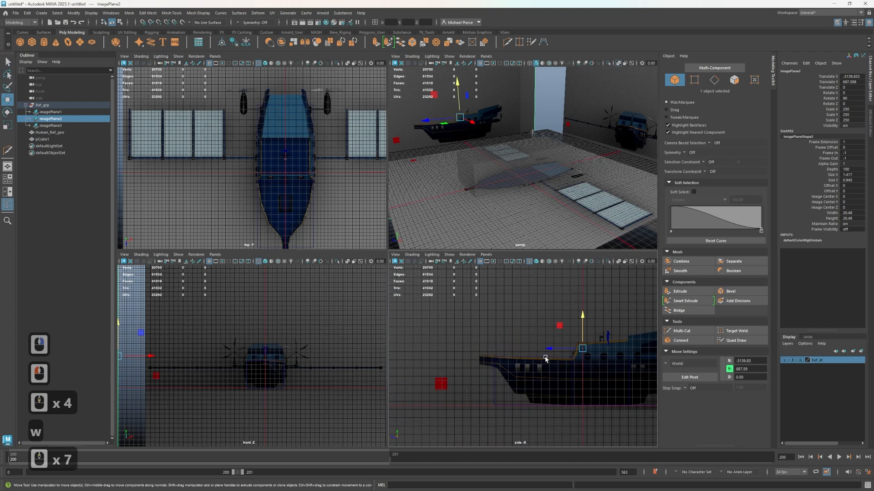
alt+middle_drag(546, 359, 463, 341)
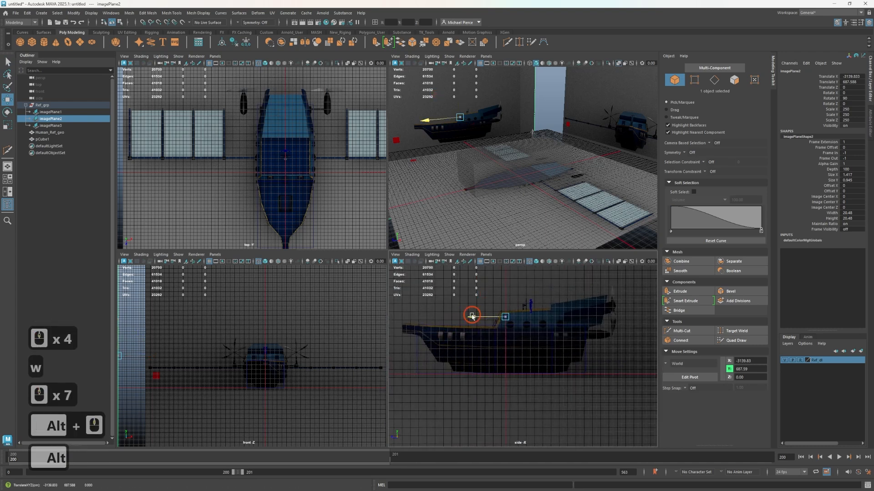
drag(471, 317, 487, 322)
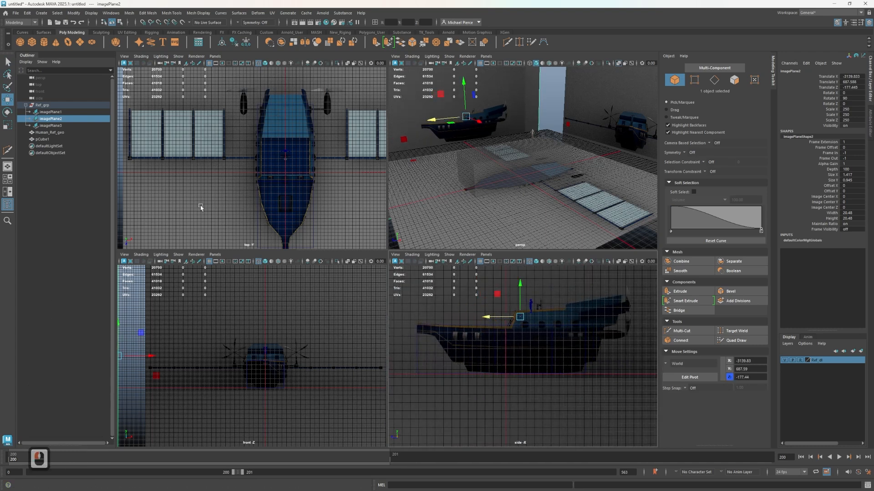
scroll(230, 211, down, 3)
scroll(443, 299, up, 2)
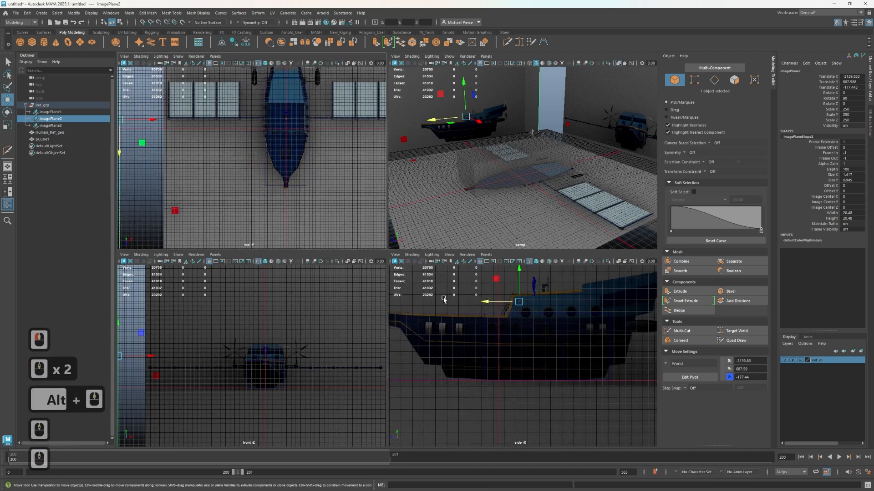
drag(487, 302, 485, 303)
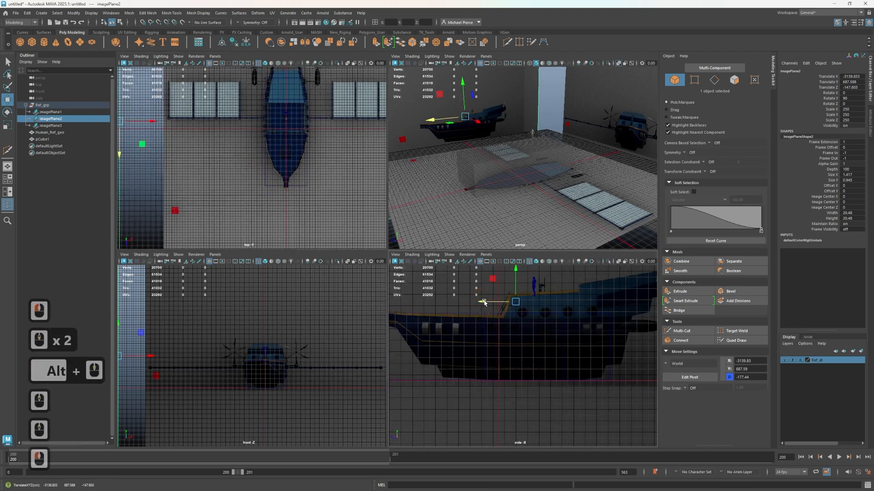
Select the hull block and slide it along Z to about -82, lining its front cut up with the deck step
scroll(476, 389, down, 3)
click(525, 372)
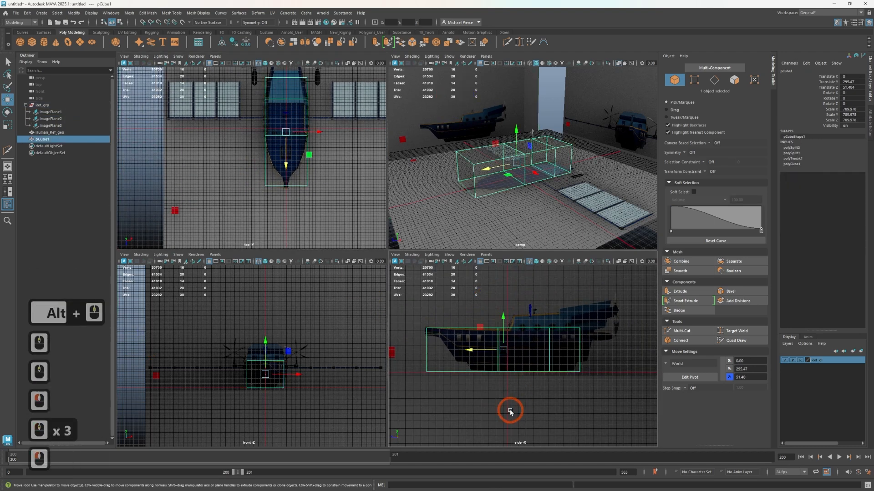
scroll(523, 356, up, 7)
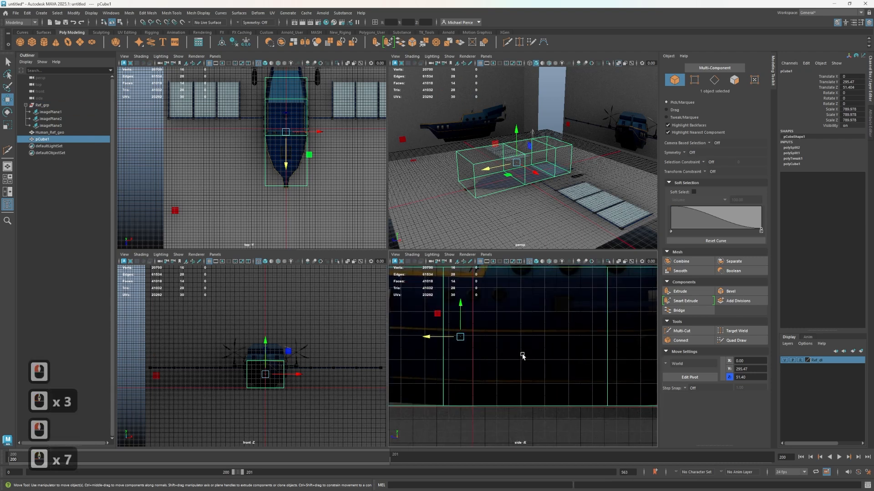
scroll(243, 126, up, 5)
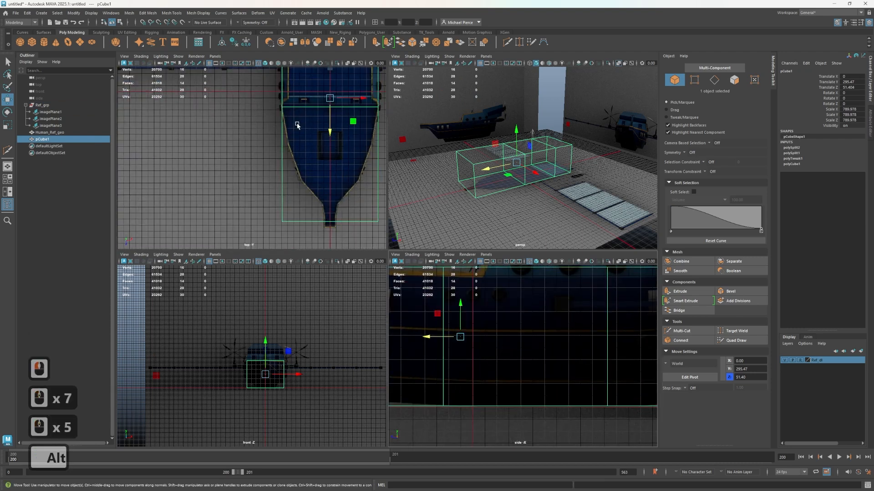
alt+middle_drag(273, 151, 176, 245)
alt+middle_drag(233, 132, 218, 158)
scroll(210, 170, down, 2)
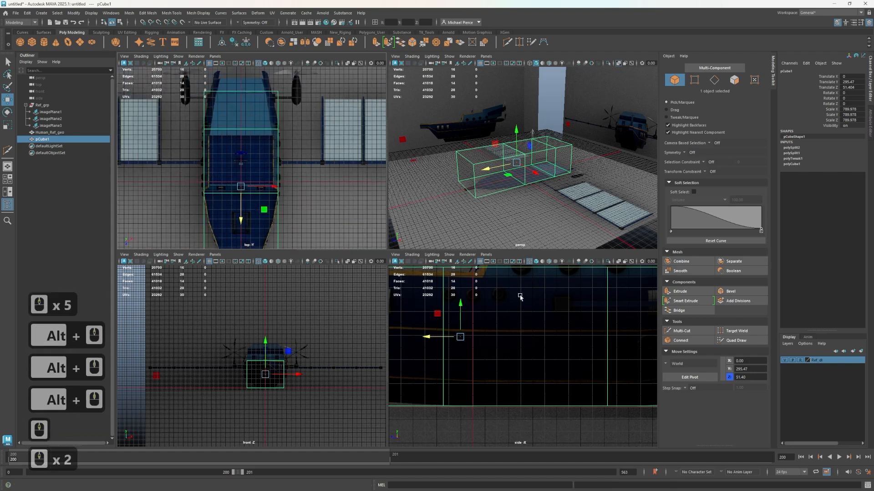
scroll(489, 318, down, 3)
scroll(184, 169, down, 4)
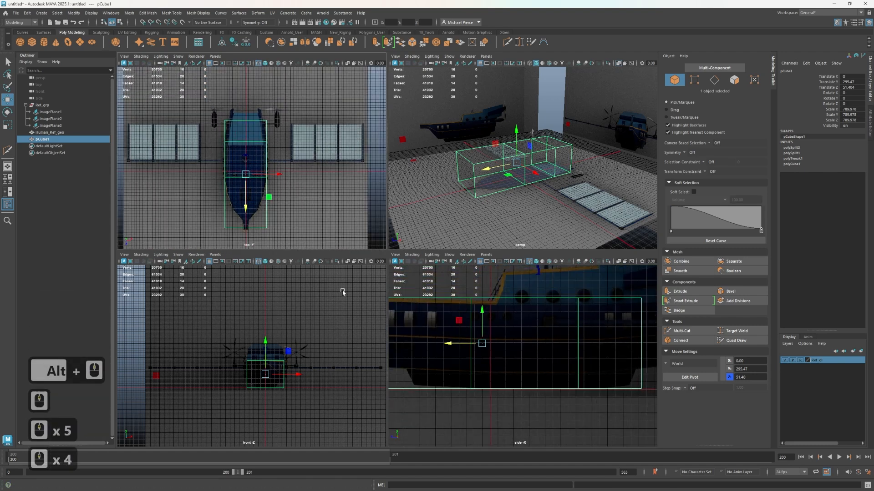
scroll(458, 345, down, 2)
drag(459, 349, 477, 346)
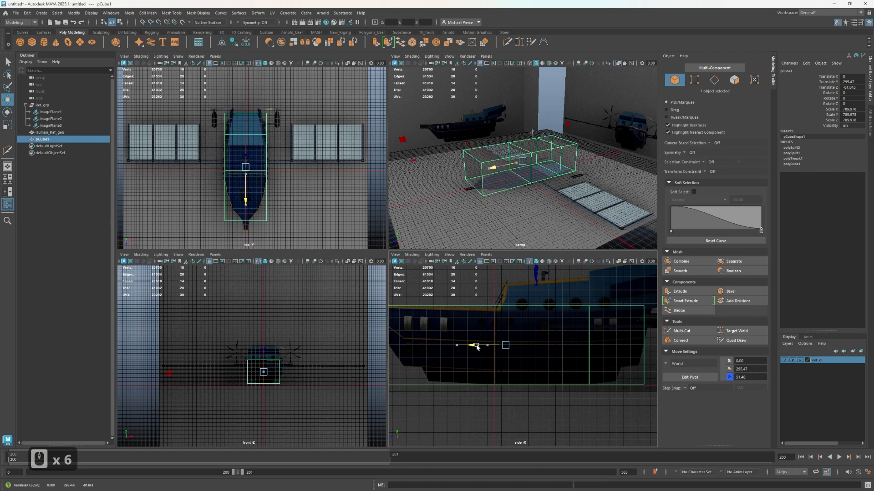
scroll(302, 208, up, 5)
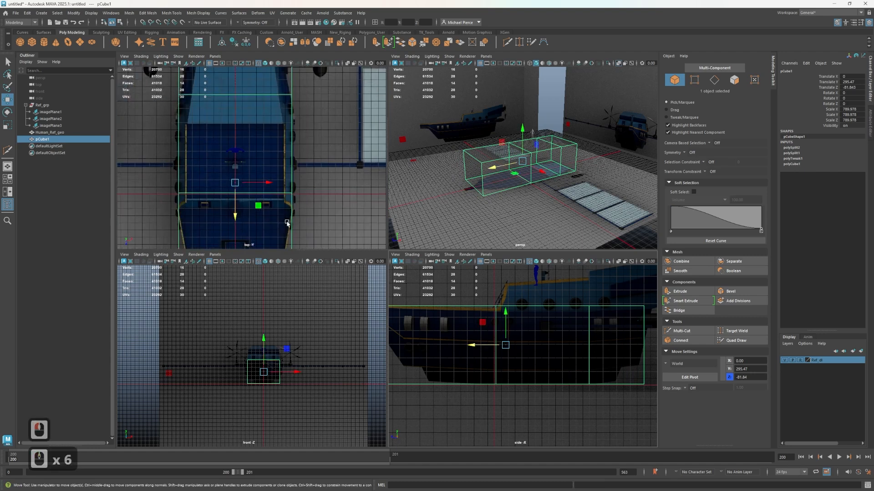
Slide the hull block forward along Z to about 67, lining its front face up with the bow tip
scroll(287, 222, down, 6)
alt+drag(459, 171, 414, 182)
scroll(494, 400, down, 3)
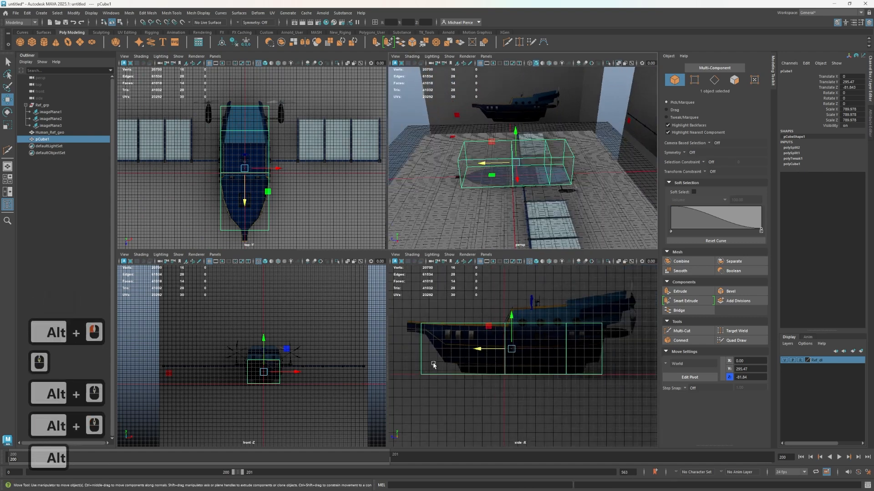
alt+middle_drag(223, 232, 226, 206)
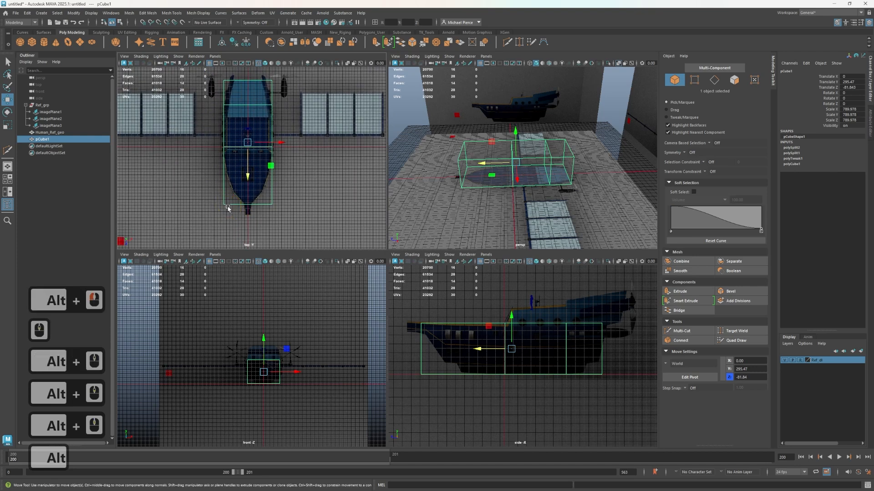
scroll(246, 207, up, 3)
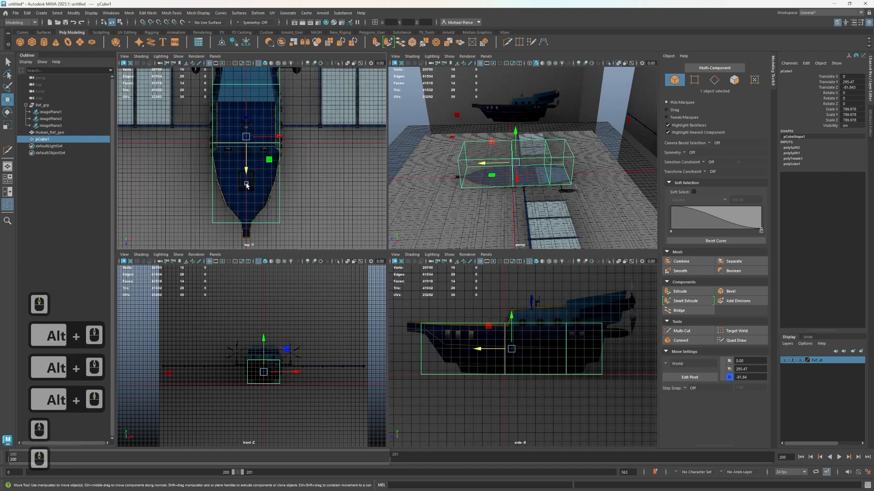
mouse_move(247, 177)
alt+middle_down()
mouse_move(238, 226)
mouse_move(257, 169)
alt+middle_up()
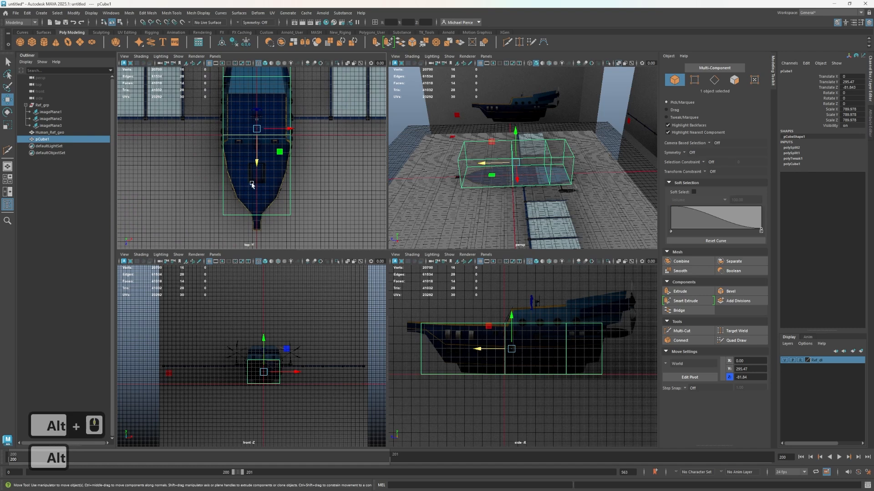
drag(256, 165, 261, 176)
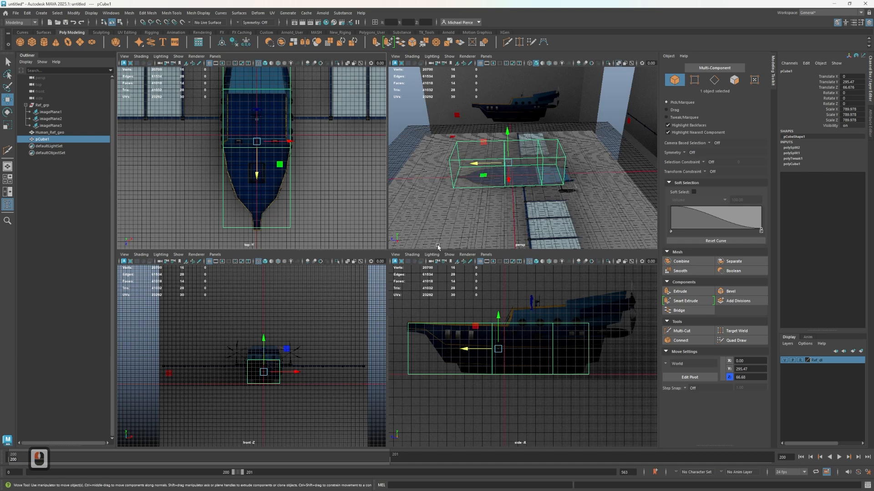
Move the two existing edge loops' vertices along Z, placing the front loop at the deck step and realigning the stern loop
scroll(517, 346, up, 2)
right_drag(494, 299, 463, 295)
drag(463, 295, 490, 388)
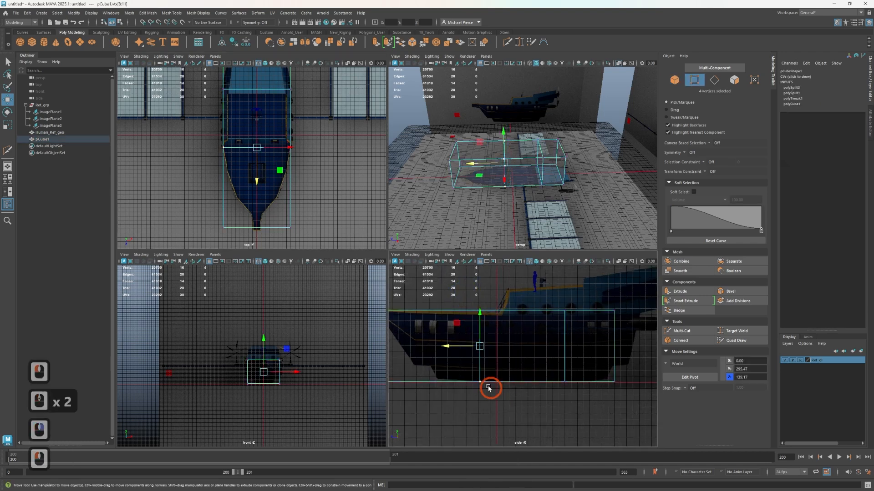
drag(454, 351, 462, 345)
drag(544, 302, 581, 419)
drag(535, 351, 544, 347)
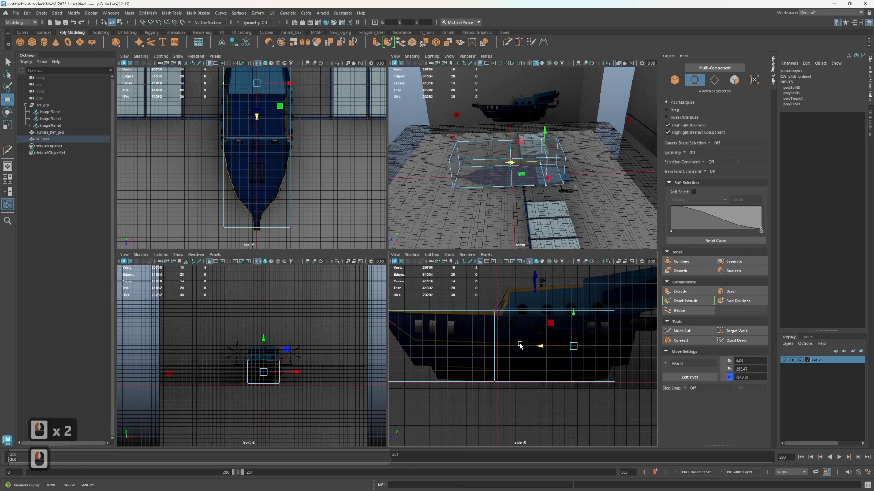
scroll(509, 337, down, 2)
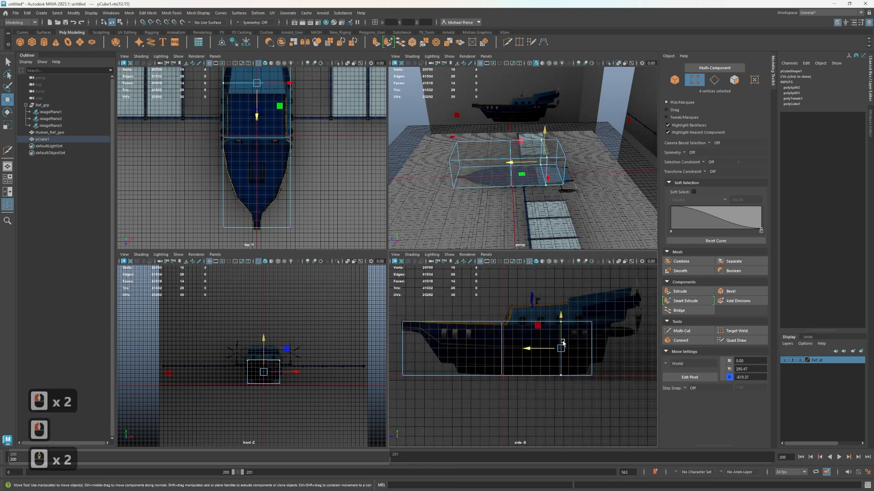
Raise all the block's bottom vertices to Y about 143 to match the lower hull line in the side reference
scroll(564, 348, up, 2)
scroll(427, 408, down, 3)
alt+middle_drag(440, 407, 455, 423)
drag(423, 385, 564, 421)
scroll(516, 389, up, 3)
drag(506, 377, 507, 363)
Insert two edge loops with Multi-Cut near the bow tip, the rear one where the bow underside starts to slope down
alt+middle_drag(435, 394, 480, 406)
scroll(460, 351, up, 2)
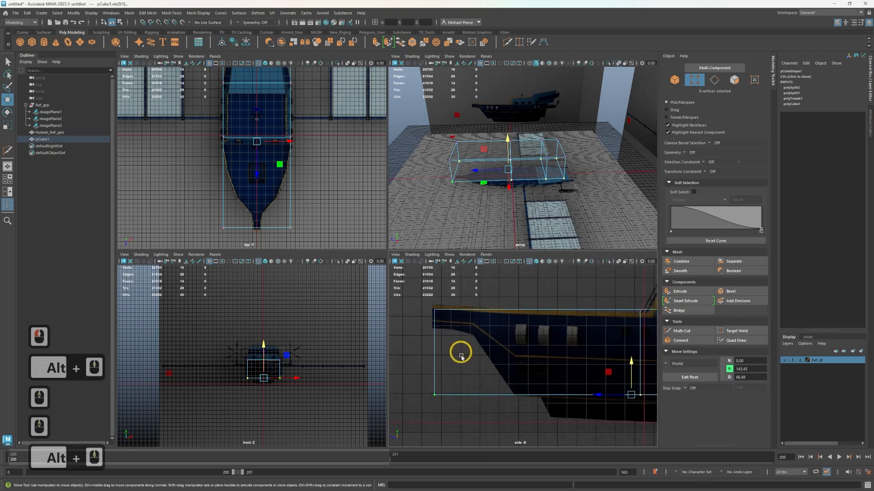
key(ctrl+shift+x)
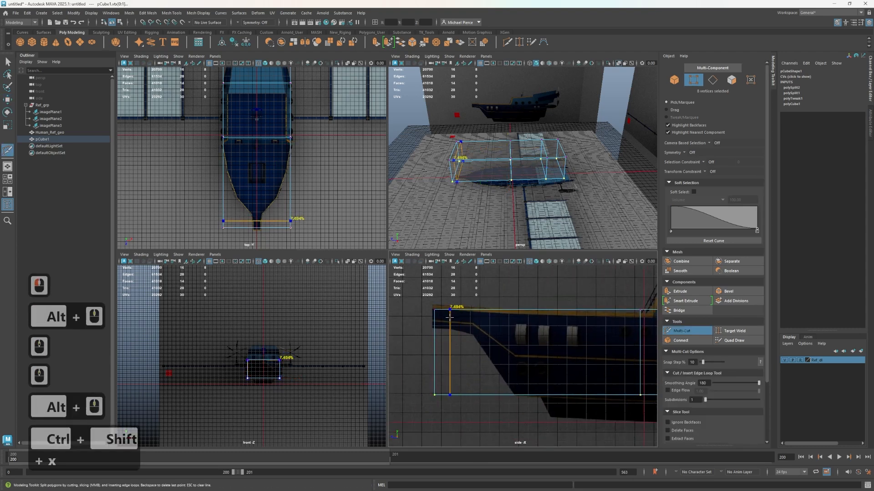
ctrl+click(450, 315)
ctrl+click(473, 316)
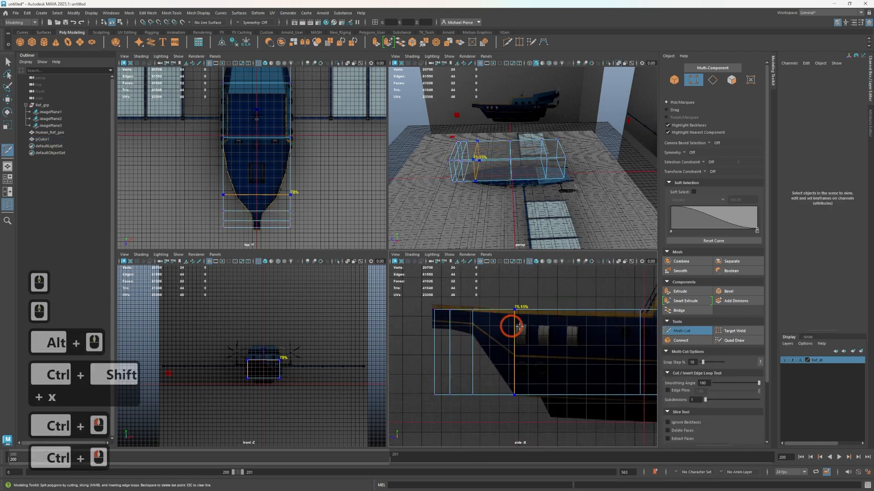
alt+middle_drag(550, 392, 503, 377)
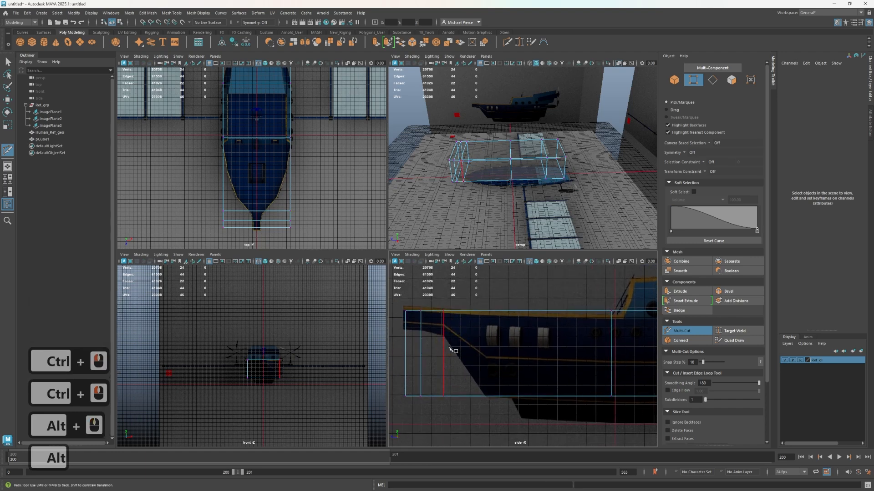
Raise the six bottom vertices of the bow's front sections to Y about 445, towards the underside of the reference bow
key(w)
drag(446, 401, 445, 402)
key(e)
key(e)
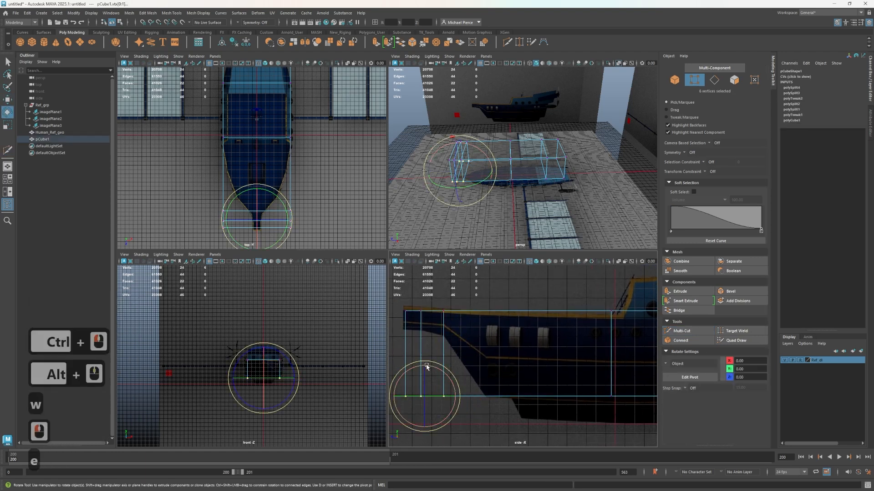
key(w)
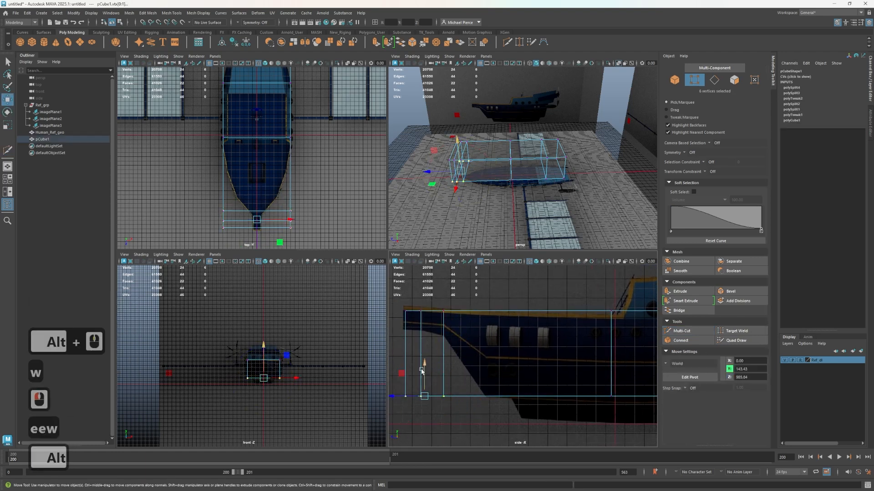
drag(422, 372, 420, 309)
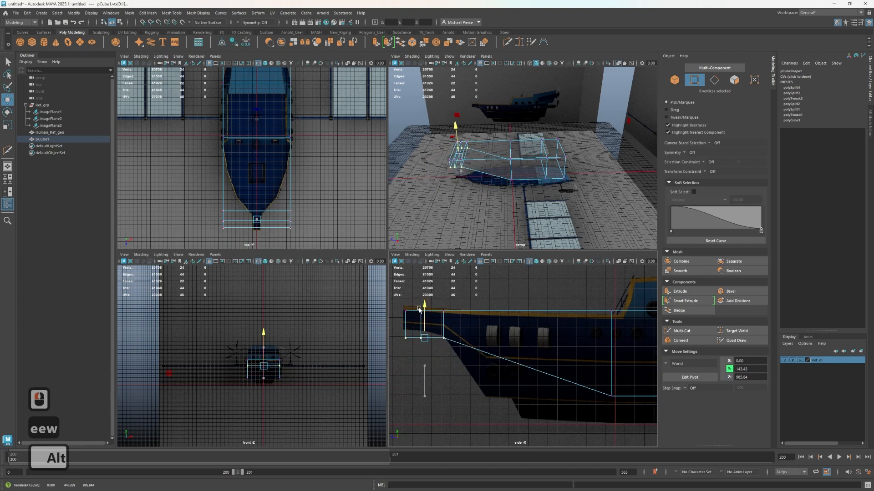
alt+drag(487, 196, 639, 220)
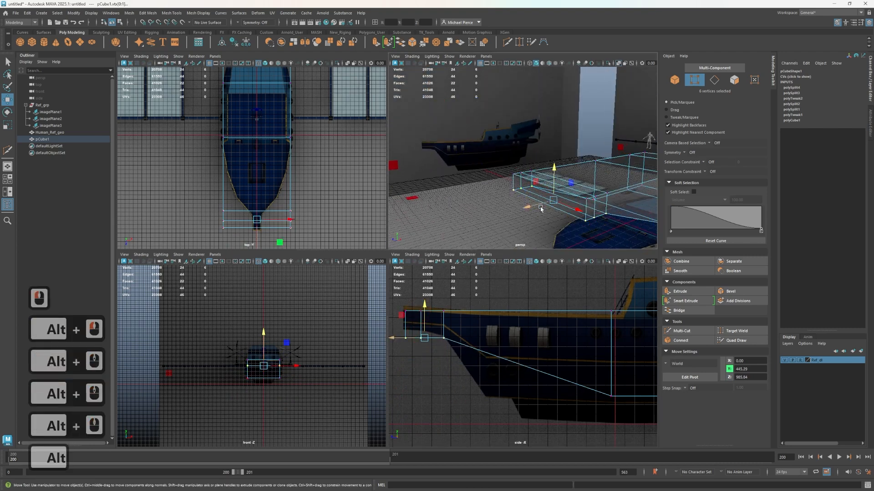
Raise the bow's front and middle underside vertices into a curve, then lift all six underside vertices slightly to match the reference
scroll(511, 361, up, 2)
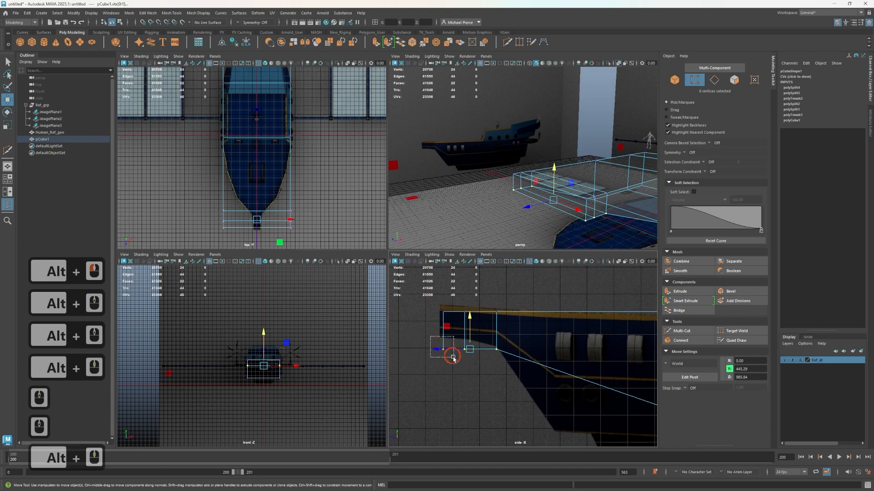
drag(453, 358, 450, 318)
drag(471, 362, 467, 321)
click(465, 325)
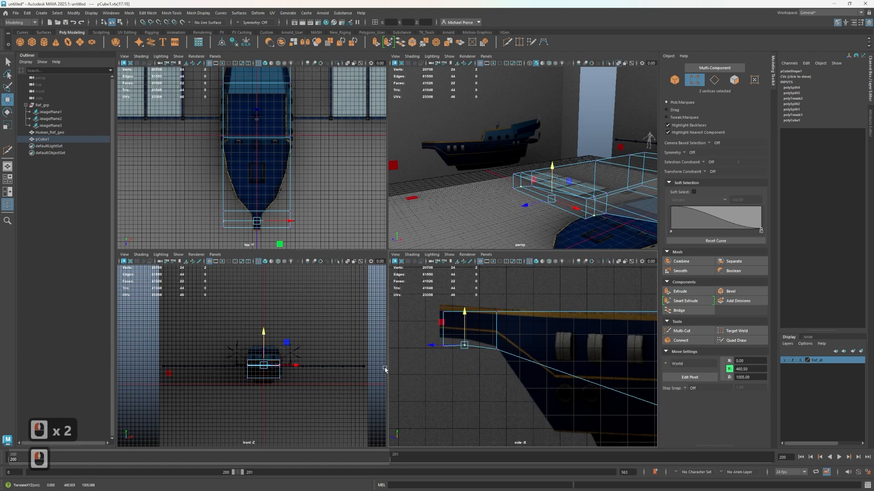
drag(414, 331, 552, 358)
drag(470, 318, 474, 309)
Insert an edge loop with Multi-Cut behind the bow tip, near the forward end of the sloping hull underside
scroll(551, 394, down, 2)
alt+middle_drag(566, 360, 550, 332)
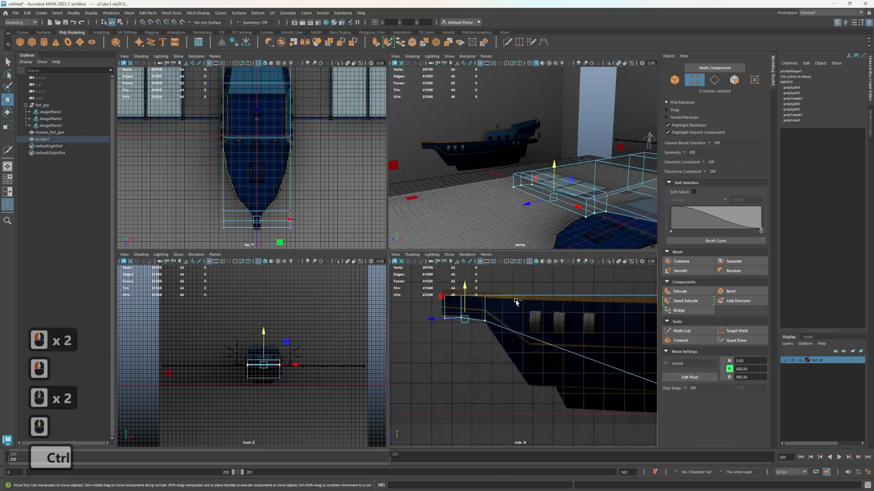
key(ctrl+shift+x)
ctrl+shift+click(541, 325)
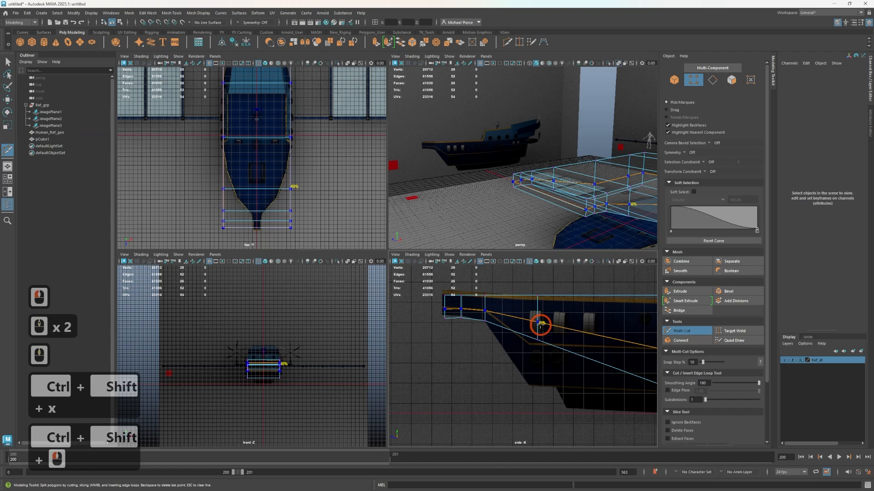
Pull the new loop's bottom vertices down to Y about 130 and shift the whole loop to Z about 671, following the bow slope
key(w)
drag(525, 347, 553, 341)
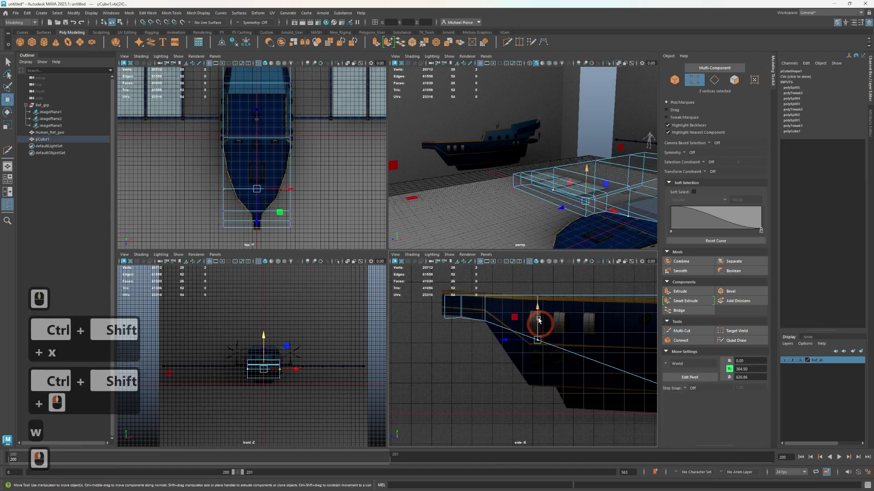
drag(538, 311, 535, 364)
drag(515, 288, 559, 425)
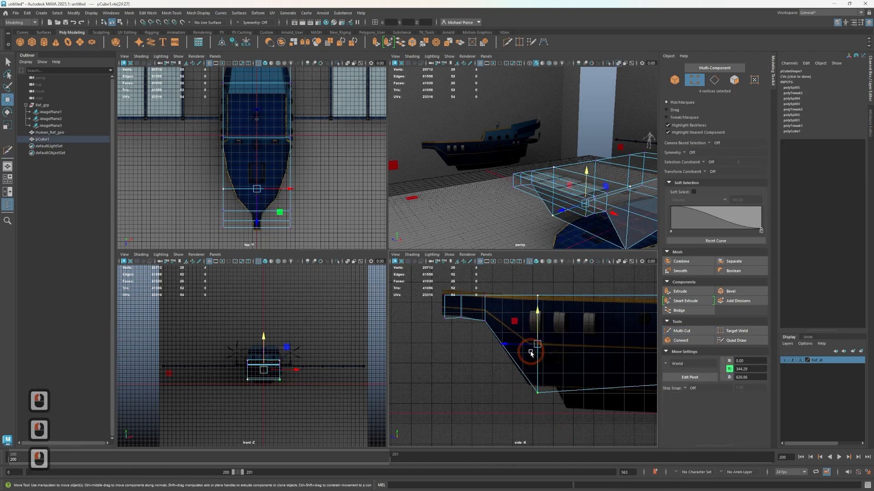
drag(514, 347, 503, 345)
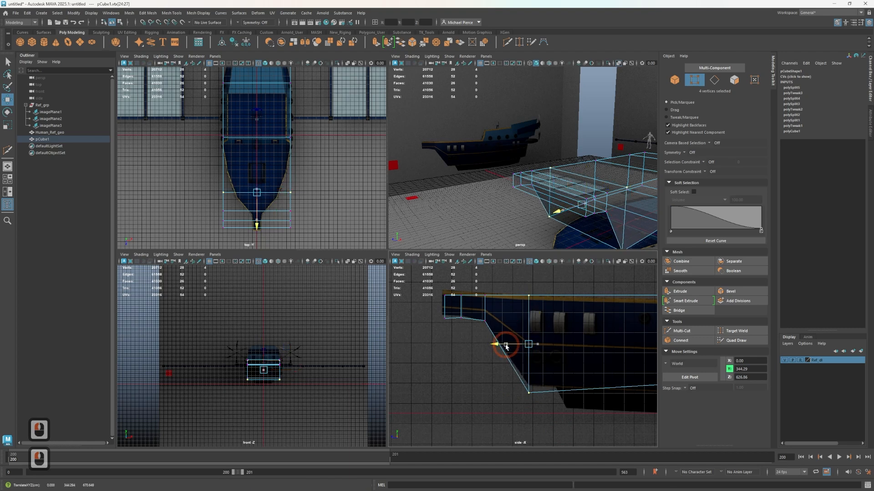
drag(498, 377, 564, 421)
drag(527, 367, 535, 357)
Flatten the hull's eight bottom vertices to one level by scaling them along Y
scroll(539, 392, down, 3)
alt+middle_drag(546, 394, 483, 402)
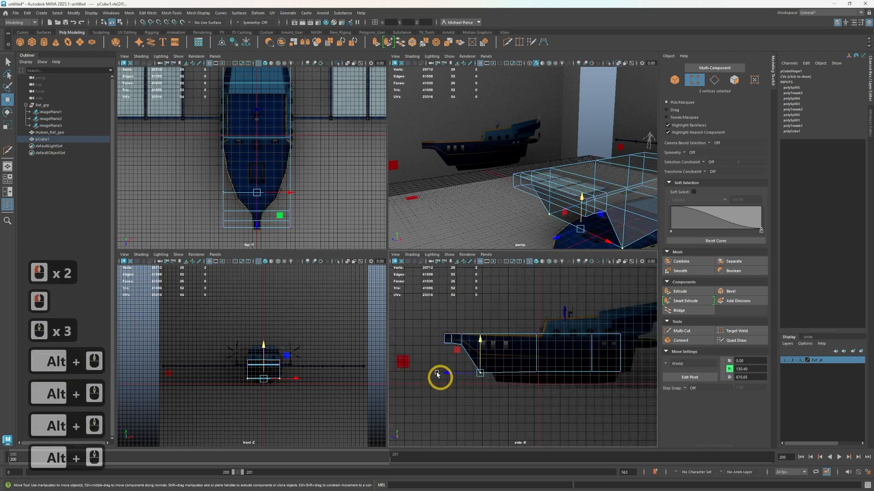
drag(457, 424, 617, 364)
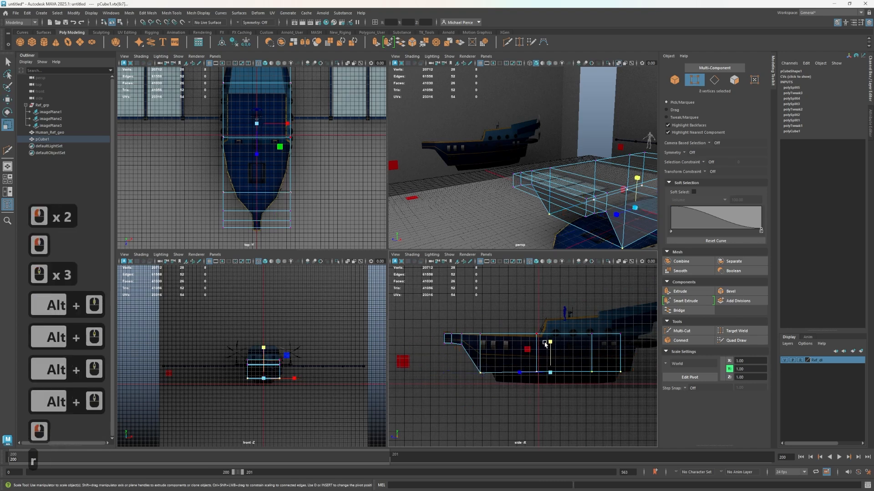
key(r)
drag(550, 344, 538, 487)
key(w)
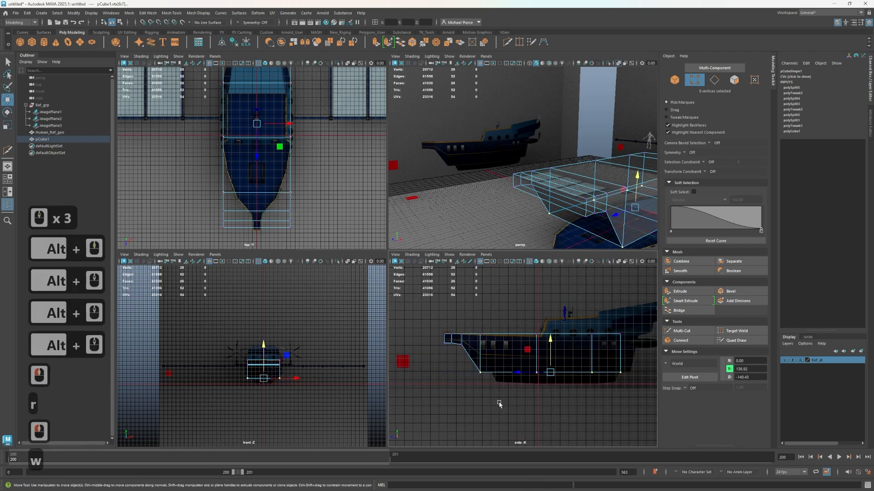
Lower all the hull block's top vertices slightly along Y, below the gold deck trim in the side reference
scroll(446, 350, up, 2)
scroll(430, 336, up, 2)
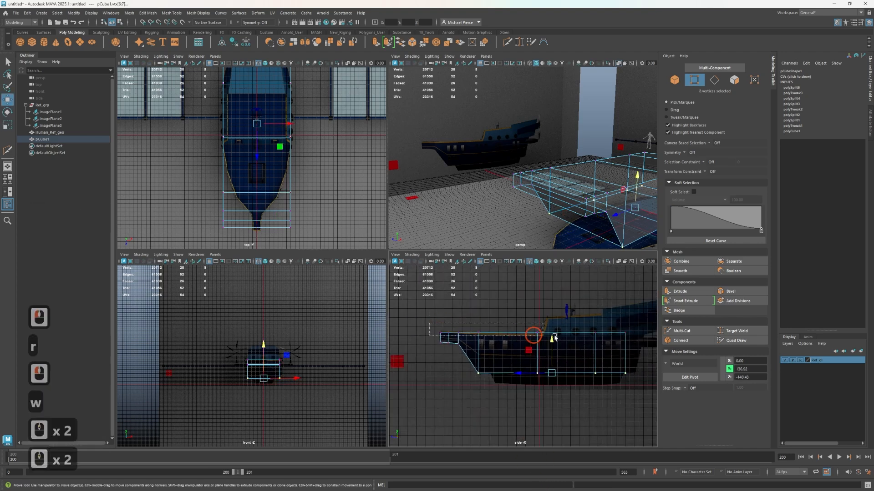
drag(554, 338, 633, 339)
key(w)
mouse_move(532, 302)
mouse_down()
mouse_move(536, 315)
mouse_move(537, 307)
mouse_up()
scroll(465, 343, up, 1)
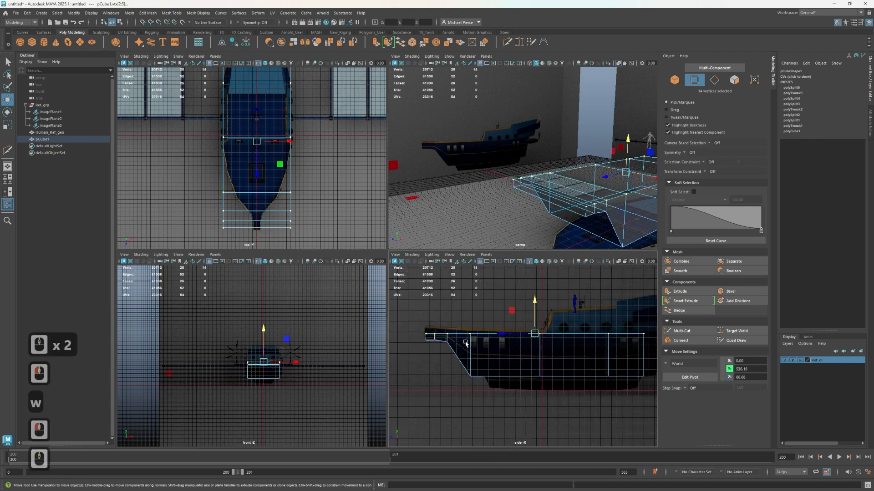
scroll(509, 332, up, 3)
drag(538, 297, 537, 300)
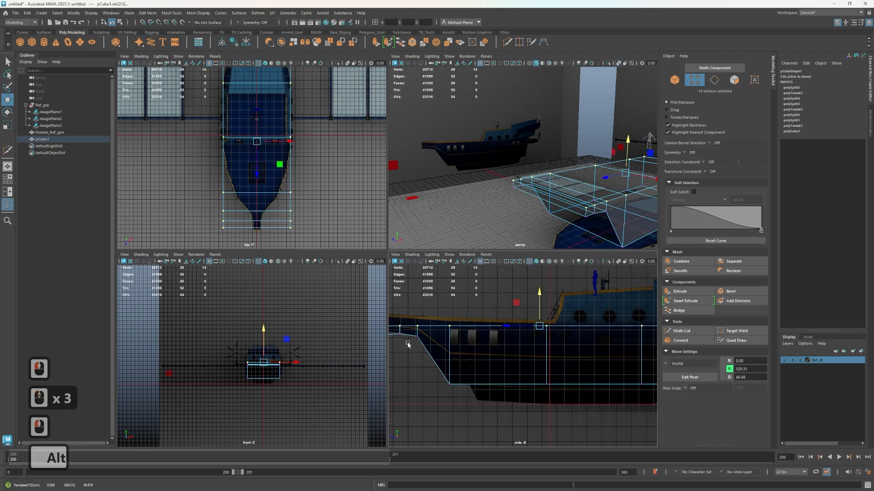
Raise the bow tip's underside vertices to the reference and slide its front end forward along Z to about 1101
alt+middle_drag(402, 344, 489, 369)
scroll(437, 368, up, 6)
alt+middle_drag(411, 395, 466, 421)
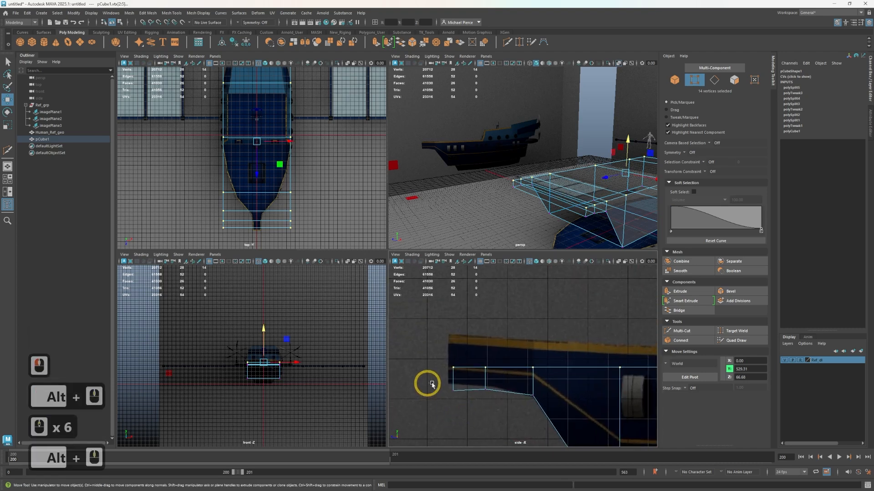
drag(515, 409, 515, 408)
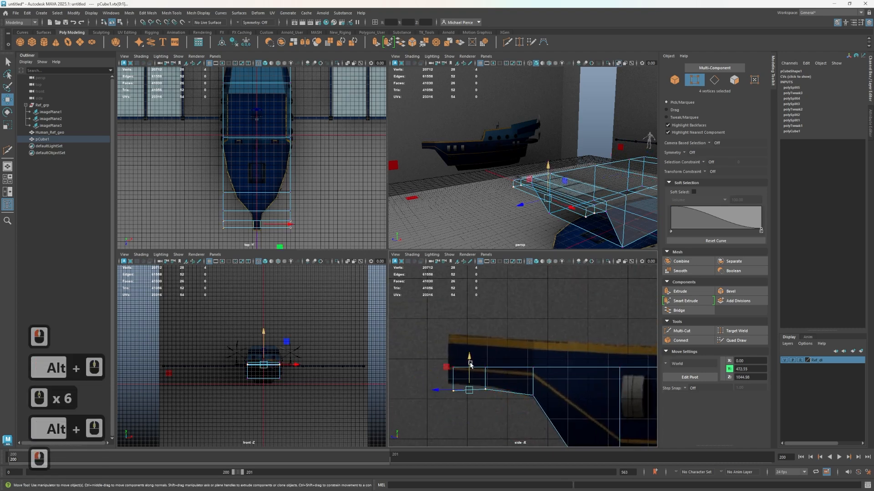
drag(470, 363, 470, 423)
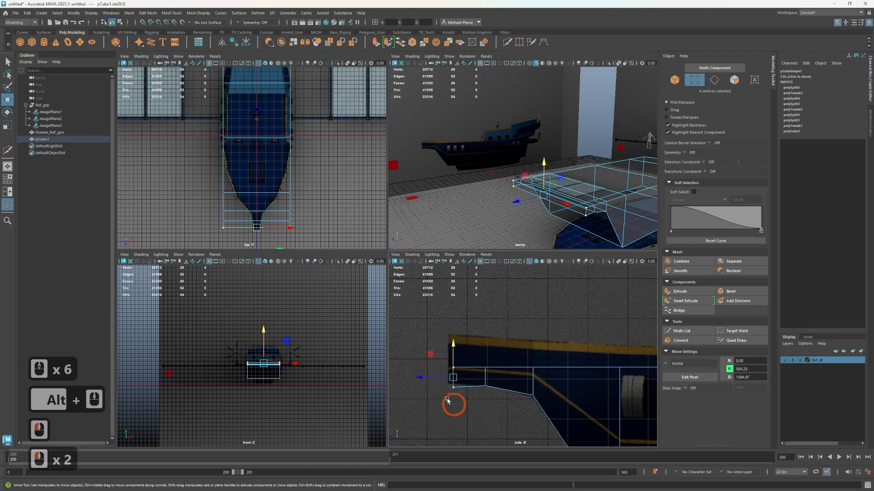
mouse_move(434, 378)
mouse_down()
mouse_move(419, 379)
mouse_move(427, 380)
mouse_up()
drag(447, 419, 446, 355)
key(ctrl+z)
Insert an edge loop across the forward hull at about 62% of the segment, level with the foredeck hatch
scroll(595, 179, up, 2)
alt+middle_drag(593, 207, 430, 377)
scroll(564, 395, down, 3)
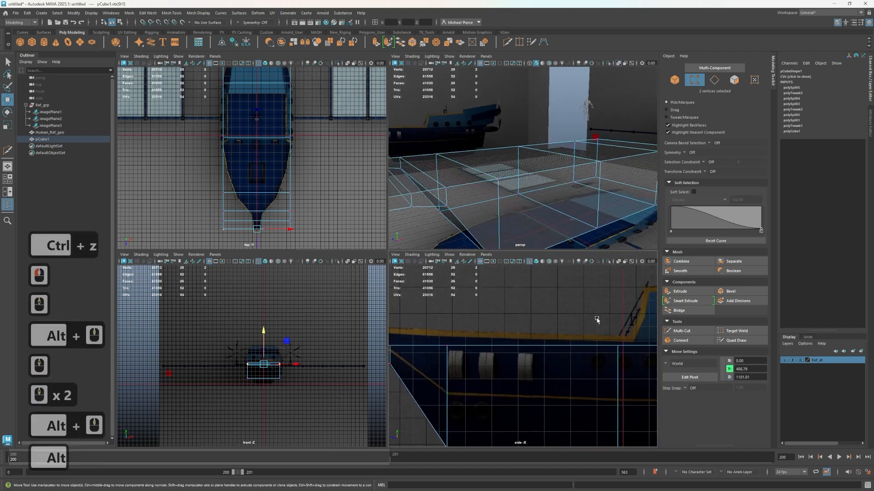
alt+click(609, 346)
alt+drag(555, 171, 338, 161)
scroll(178, 177, up, 2)
alt+middle_drag(198, 203, 194, 222)
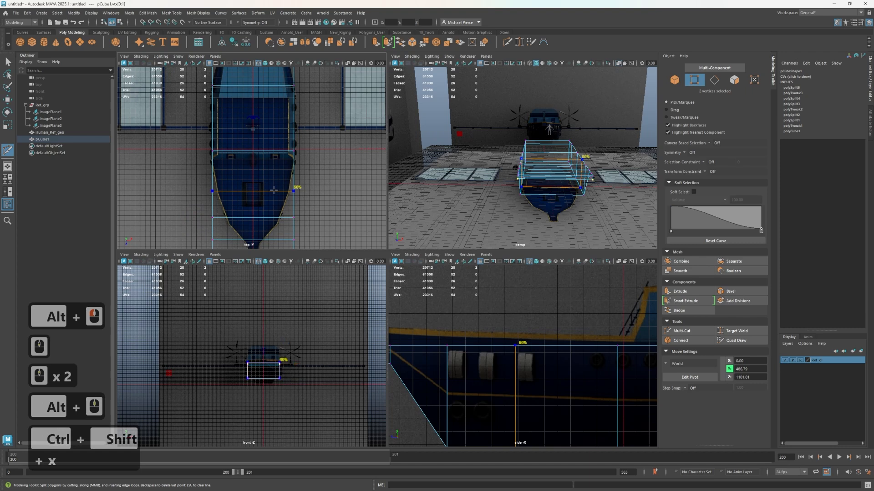
key(ctrl+shift+x)
key(ctrl)
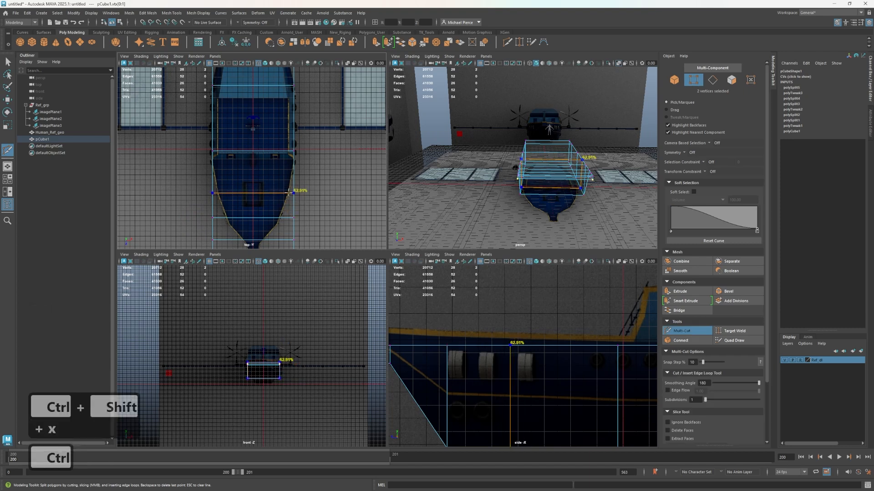
ctrl+click(289, 193)
Insert an edge loop across the stern segment of the hull at about 54%
alt+middle_drag(293, 151, 300, 203)
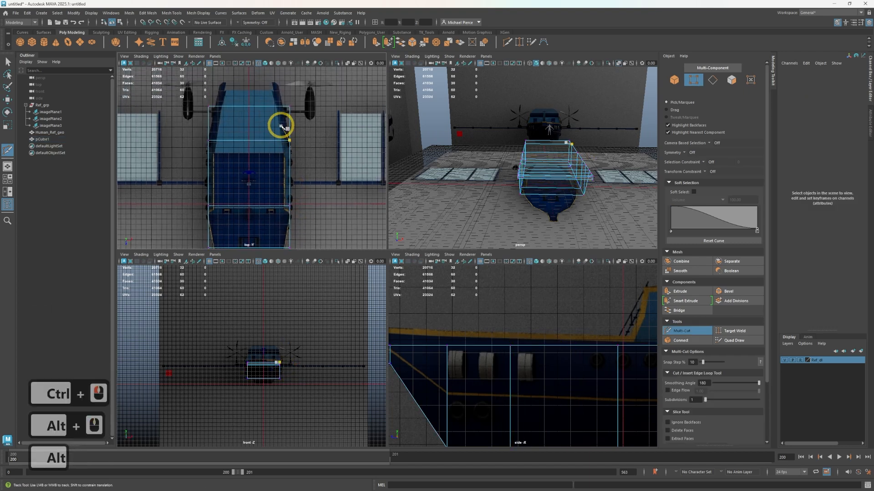
key(ctrl)
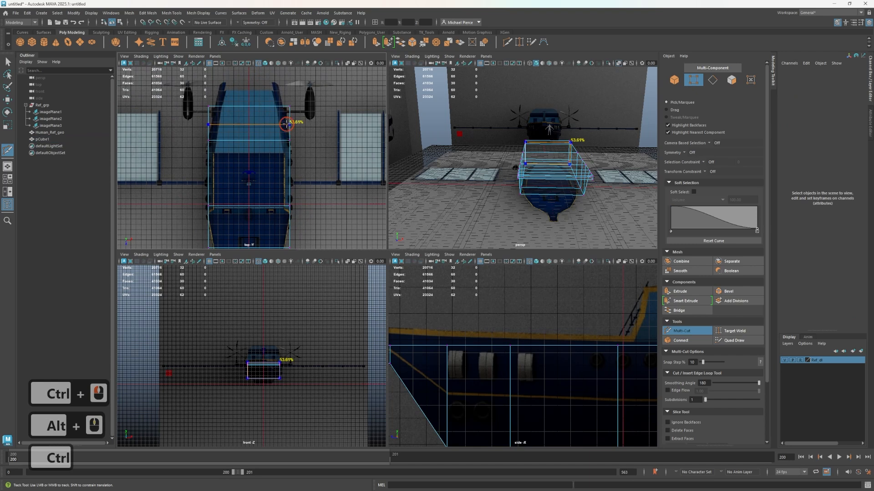
ctrl+click(285, 123)
key(q)
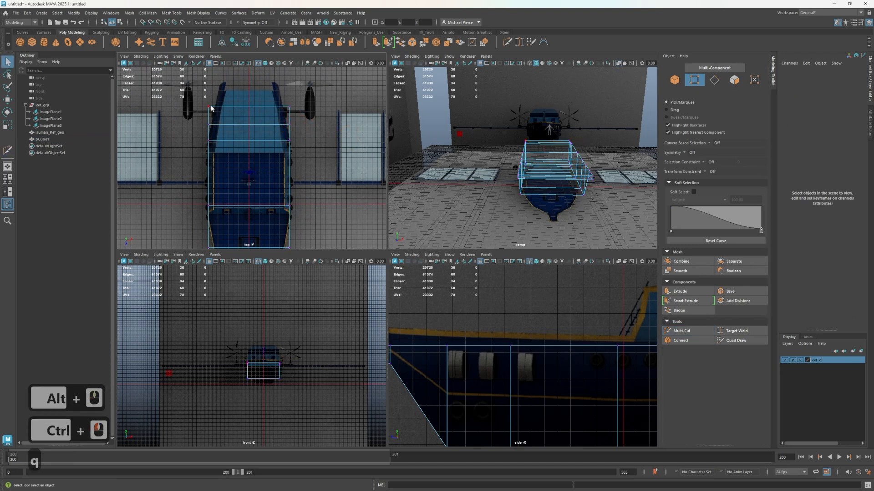
Narrow the rearmost stern loops along X to follow the hull outline in the top reference
drag(280, 111, 272, 106)
key(r)
drag(197, 121, 278, 142)
click(279, 128)
key(ctrl+z)
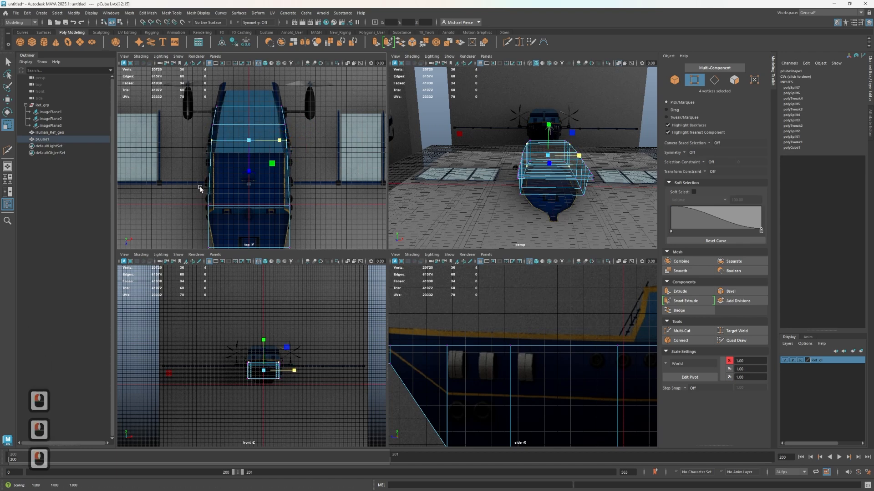
drag(197, 185, 295, 217)
click(279, 207)
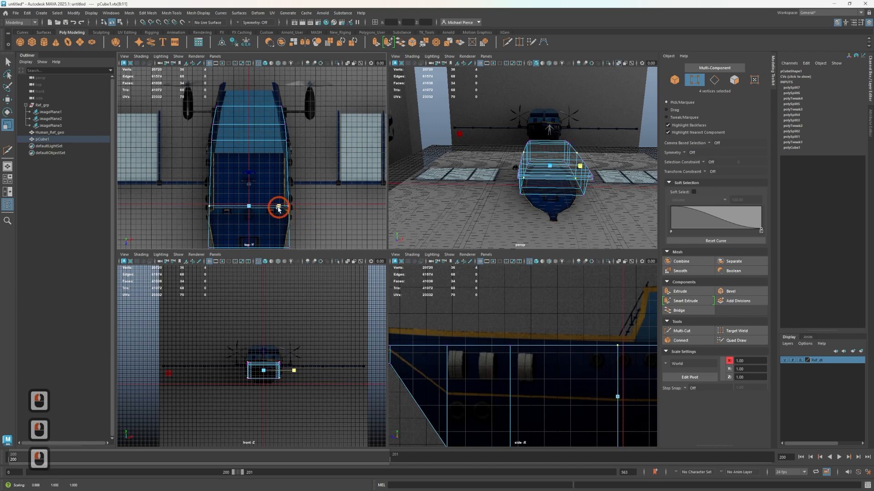
key(ctrl+shift+x)
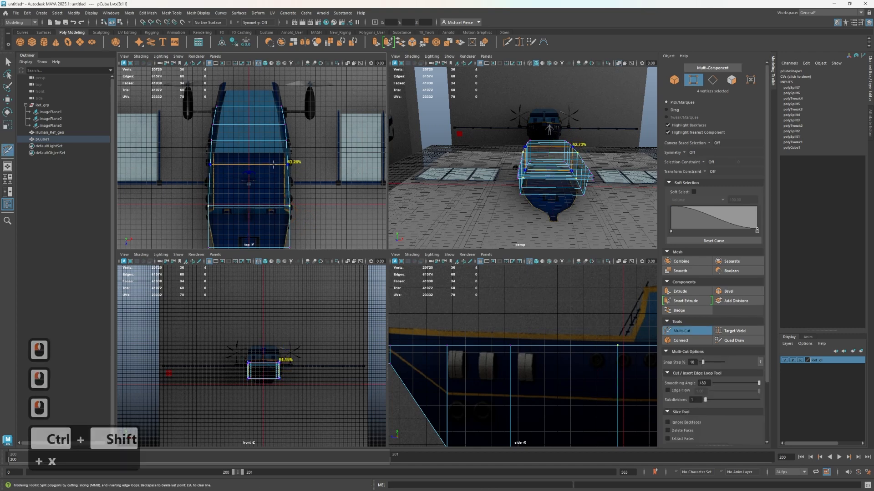
key(ctrl+z)
key(ctrl+z)
key(ctrl+z)
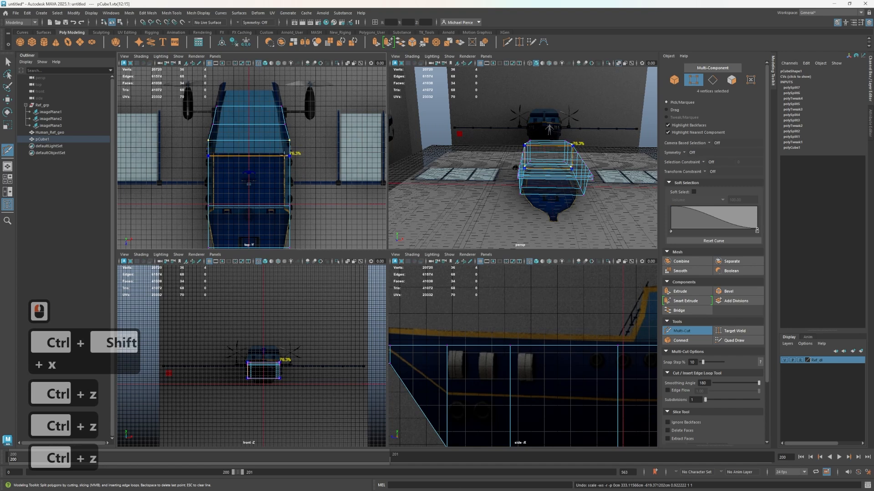
Insert an edge loop amidships, roughly halfway between the two neighboring loops in the side reference
scroll(566, 376, down, 3)
alt+middle_drag(534, 353, 445, 313)
alt+middle_drag(557, 335, 487, 377)
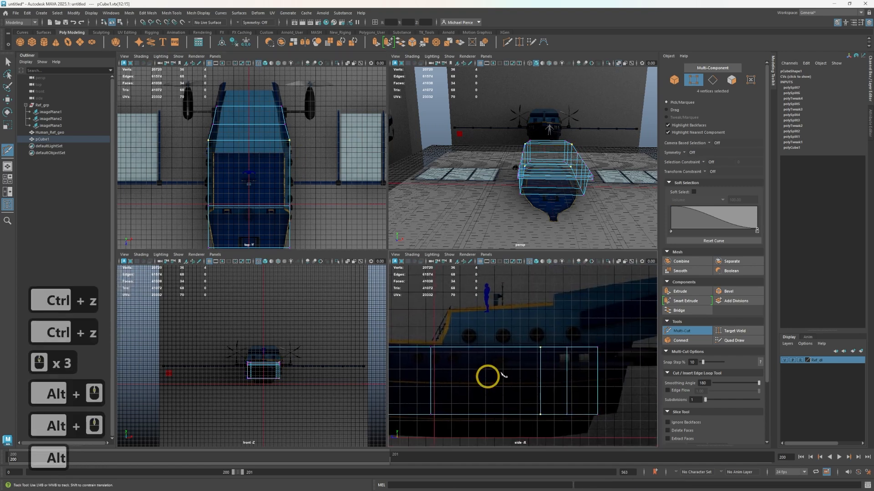
key(ctrl)
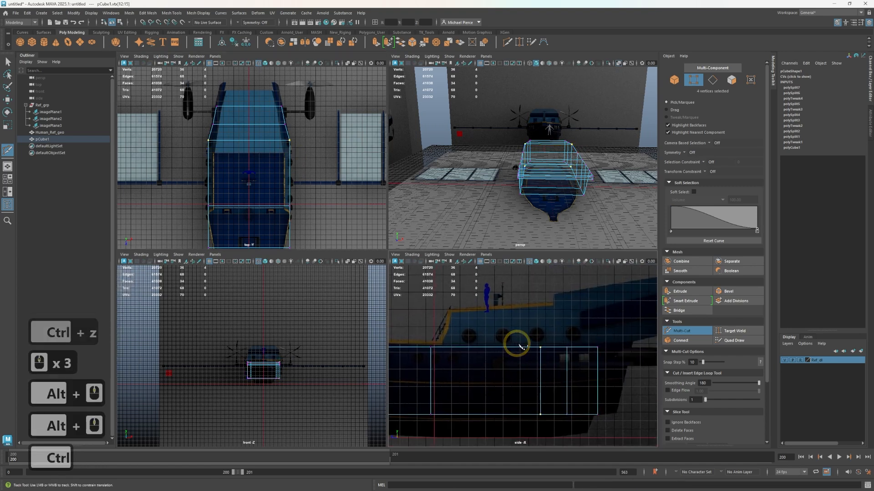
ctrl+click(486, 351)
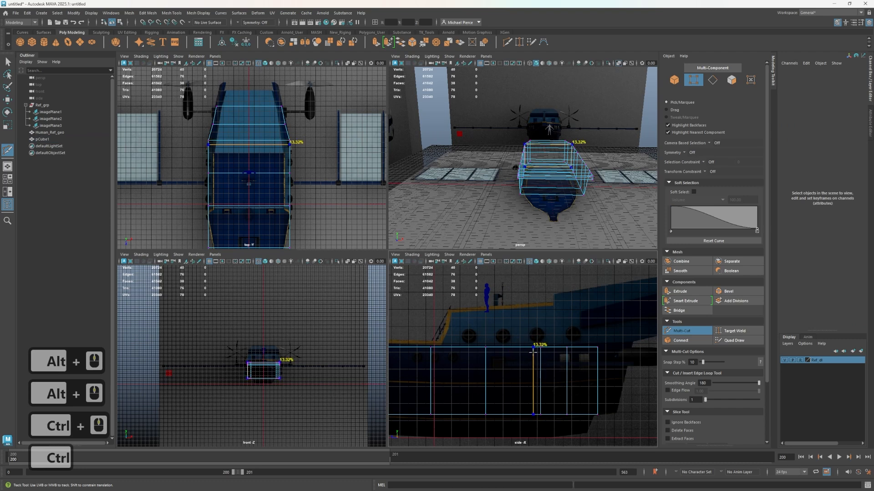
key(q)
Scale the loop behind the midship and the new midship loop along X to match the hull's width in the top reference
drag(182, 124, 309, 146)
scroll(201, 139, up, 2)
drag(180, 159, 281, 178)
key(r)
alt+middle_drag(312, 217, 306, 148)
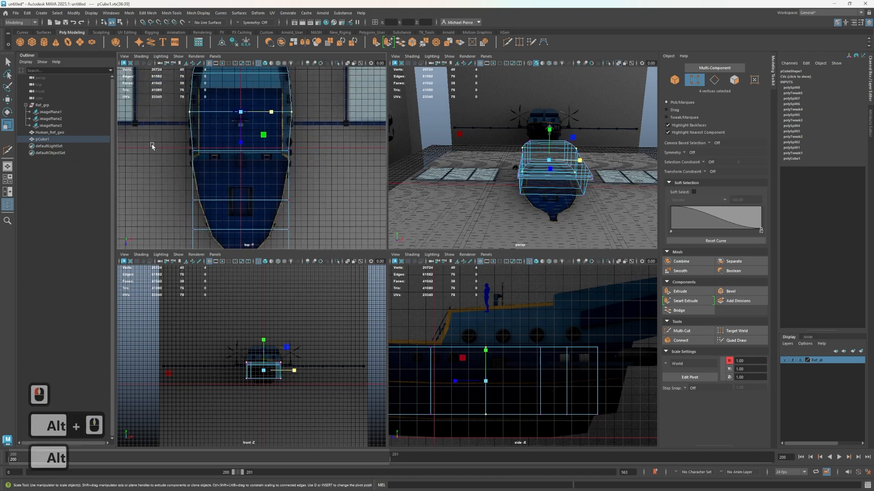
drag(273, 112, 272, 115)
drag(178, 144, 298, 165)
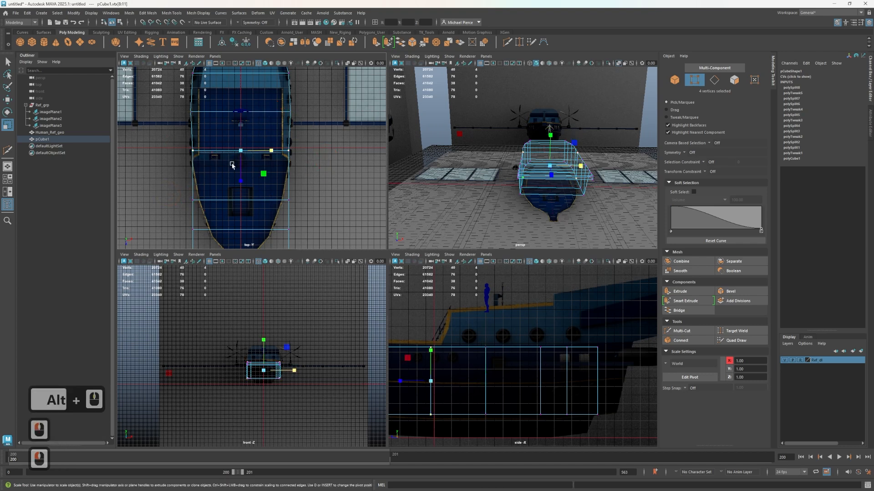
drag(181, 187, 325, 233)
drag(280, 197, 267, 205)
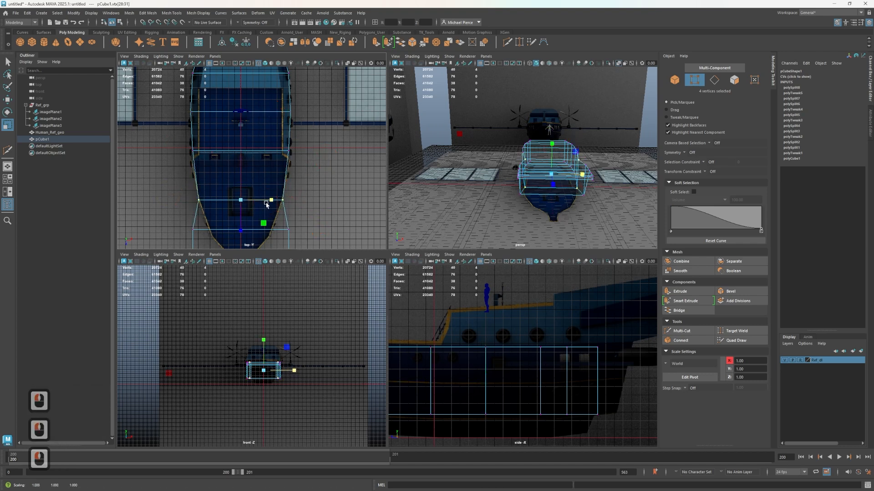
key(ctrl+z)
Insert an edge loop just aft of the foredeck hatch and scale it along X to the hull outline
key(ctrl+shift+x)
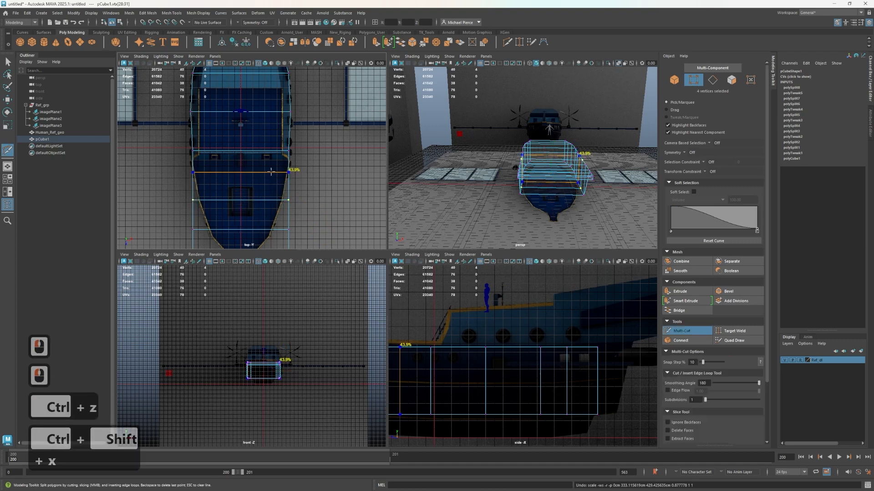
ctrl+click(270, 172)
key(q)
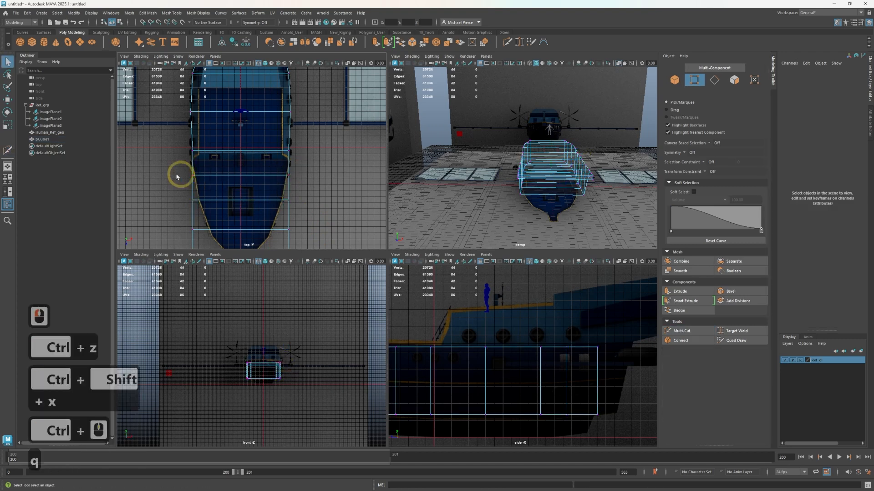
drag(311, 176, 267, 177)
key(r)
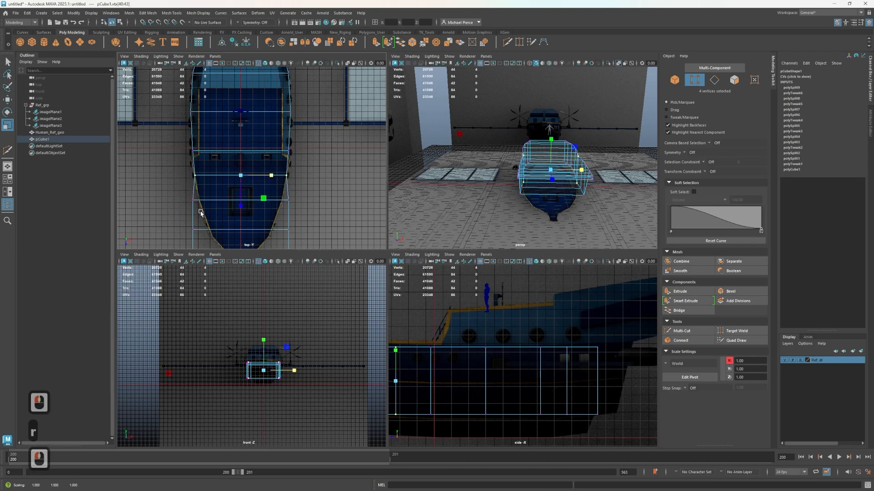
Narrow the loop at the foredeck hatch and the one ahead of it along X to follow the tapering bow
drag(171, 190, 273, 200)
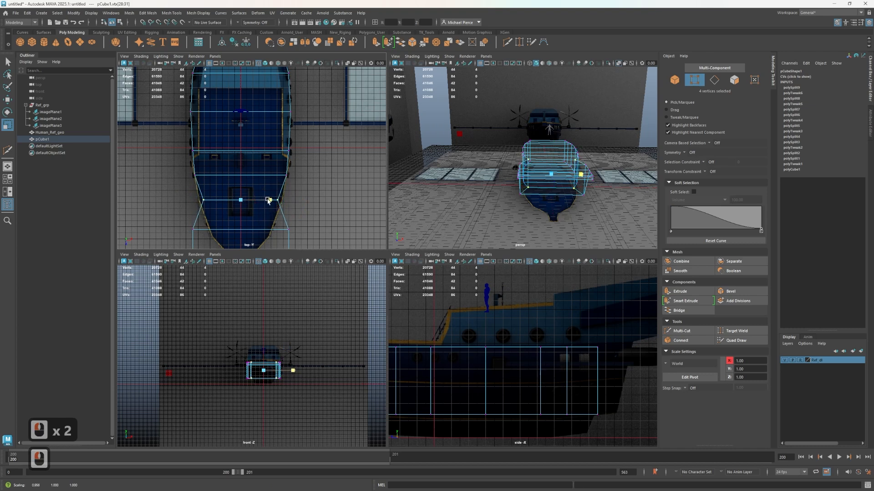
drag(269, 200, 272, 200)
alt+middle_drag(292, 203, 293, 174)
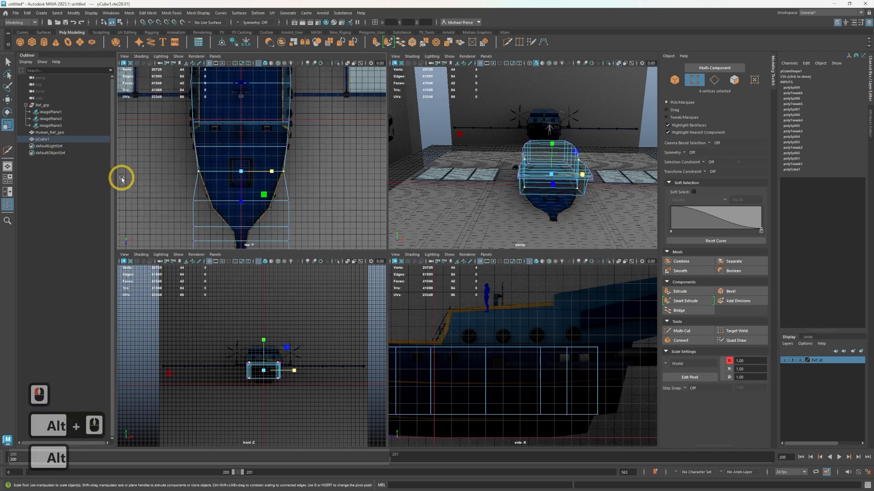
drag(140, 185, 302, 225)
key(r)
drag(272, 200, 262, 203)
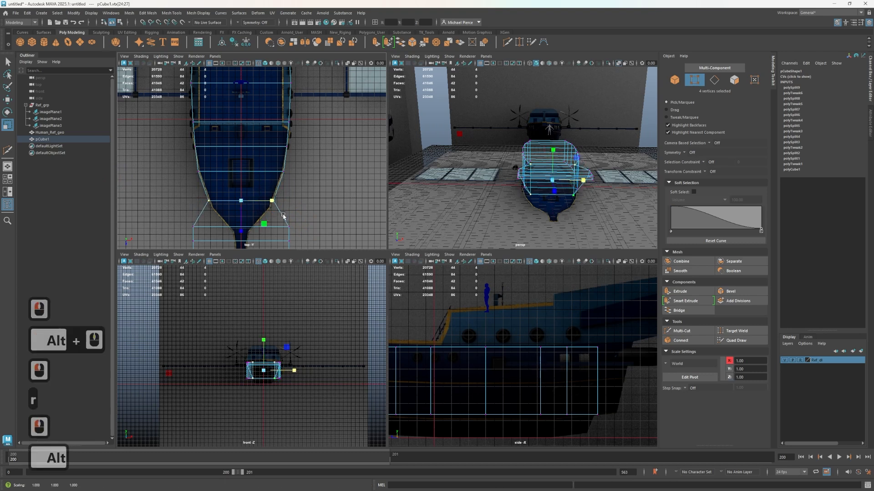
Narrow the loop at the base of the bow tip strongly along X toward the reference outline
alt+middle_drag(174, 209, 185, 174)
drag(183, 177, 258, 205)
scroll(313, 206, up, 2)
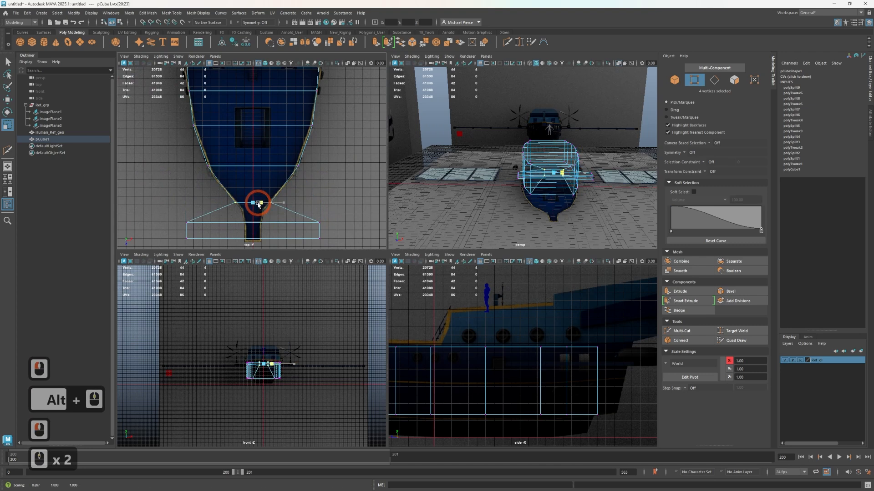
click(260, 204)
Insert an edge loop just aft of the bow tip's base and narrow it along X to the reference outline
key(ctrl+shift+x)
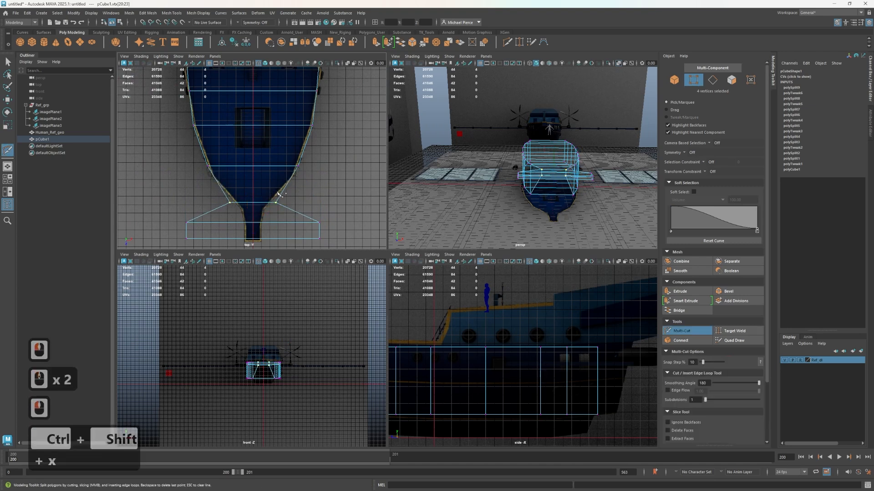
ctrl+click(285, 185)
key(q)
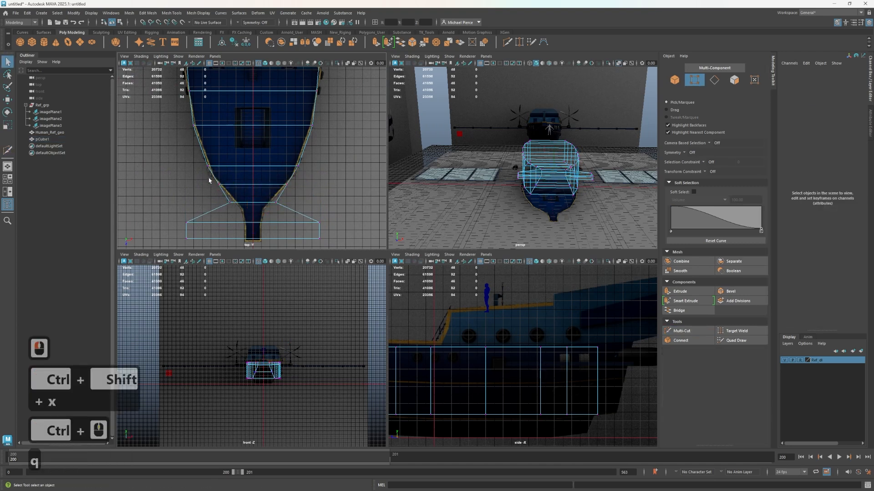
click(307, 187)
key(r)
drag(281, 186, 283, 186)
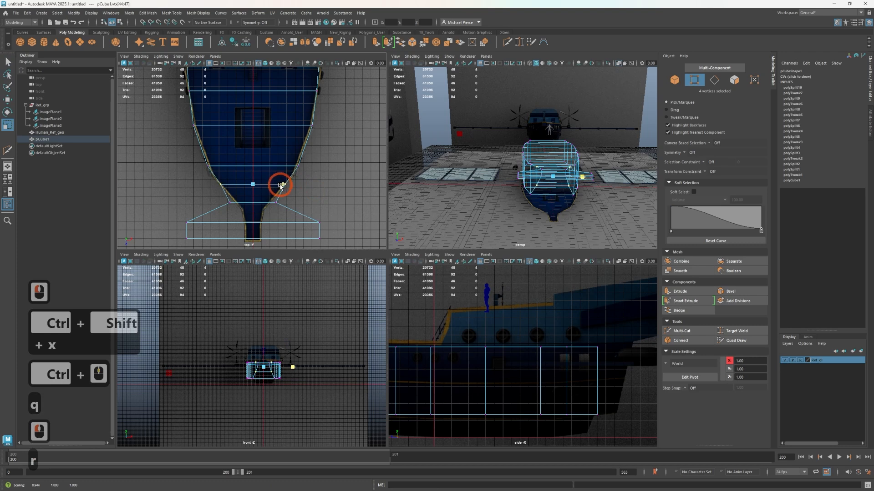
Tighten the loop at the bow tip's base along X and narrow the bow tip's two front loops to the reference
drag(214, 196, 272, 203)
key(r)
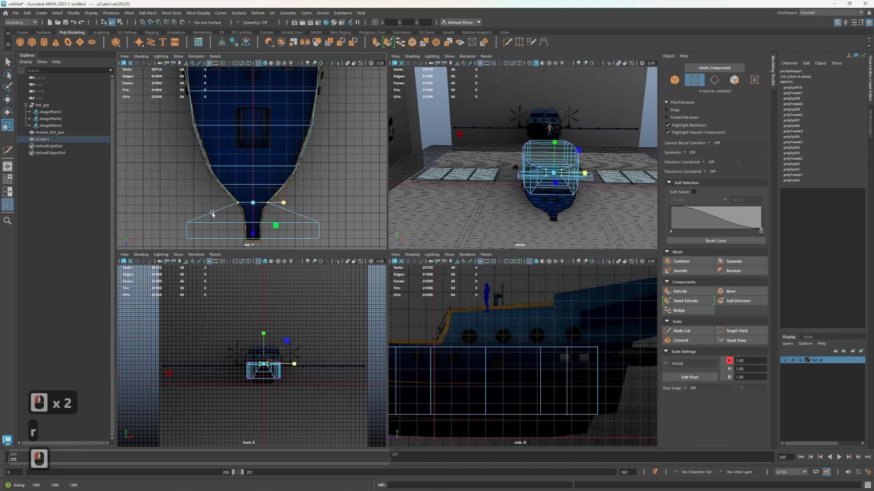
drag(212, 214, 298, 224)
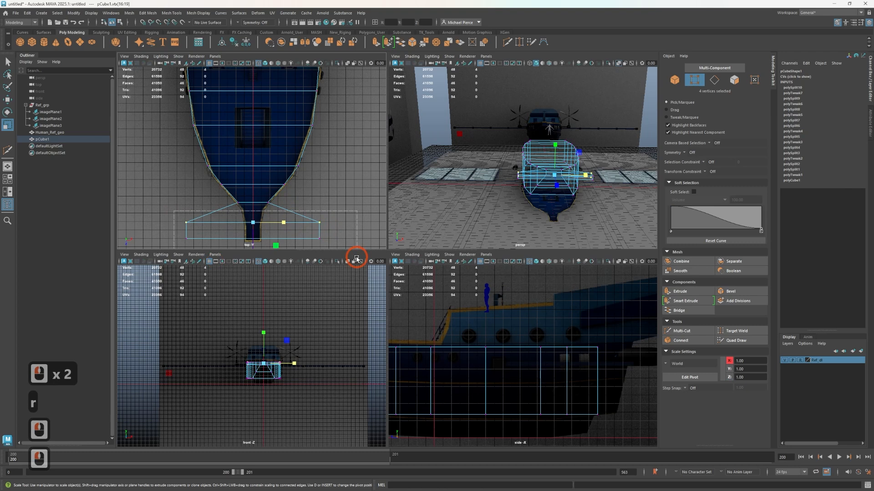
drag(356, 258, 356, 258)
key(r)
drag(283, 231, 259, 233)
alt+middle_drag(234, 224, 228, 219)
Shift the bow tip's three front loops slightly forward along Z to fit the top reference
drag(210, 193, 216, 195)
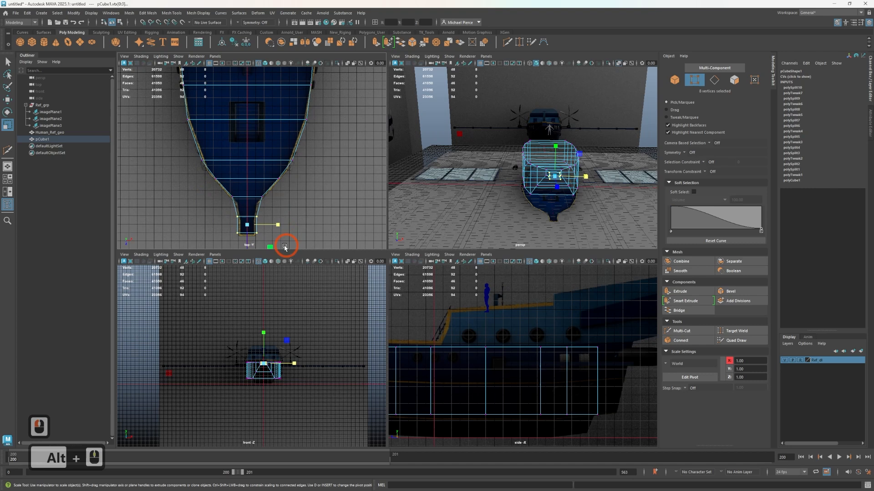
drag(285, 247, 275, 221)
key(w)
key(r)
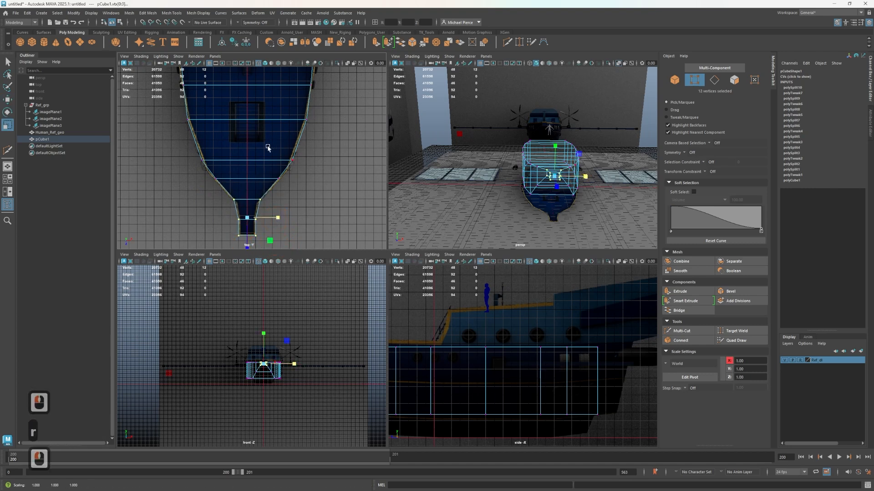
alt+middle_drag(268, 148, 250, 210)
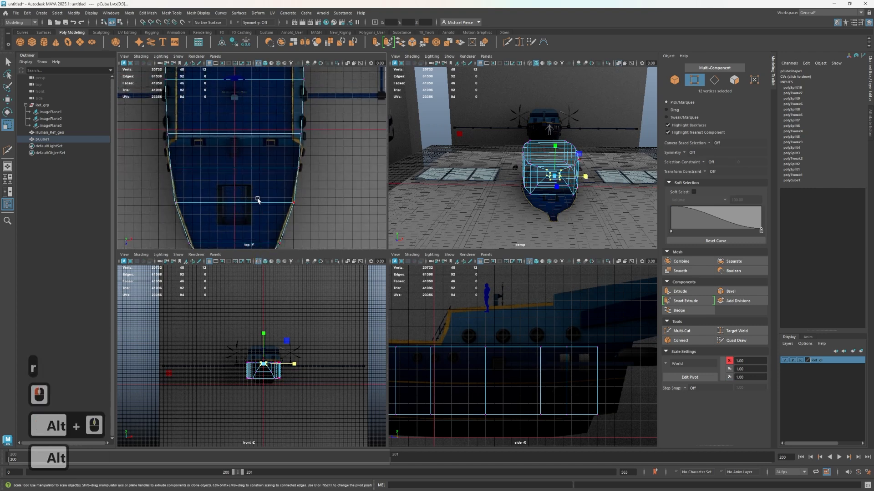
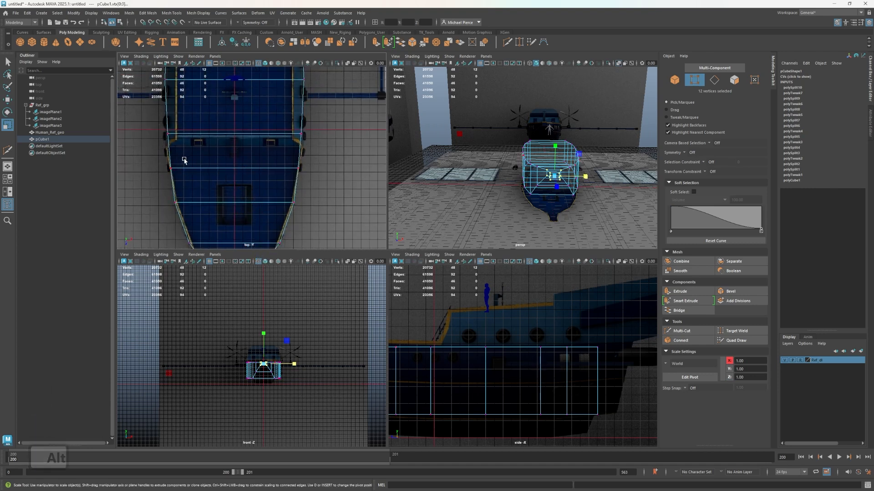
Insert a centred lengthwise edge loop along the hull with the Multi-Cut tool
scroll(260, 172, down, 1)
alt+drag(512, 174, 537, 179)
alt+middle_drag(536, 178, 529, 175)
right_drag(508, 181, 545, 165)
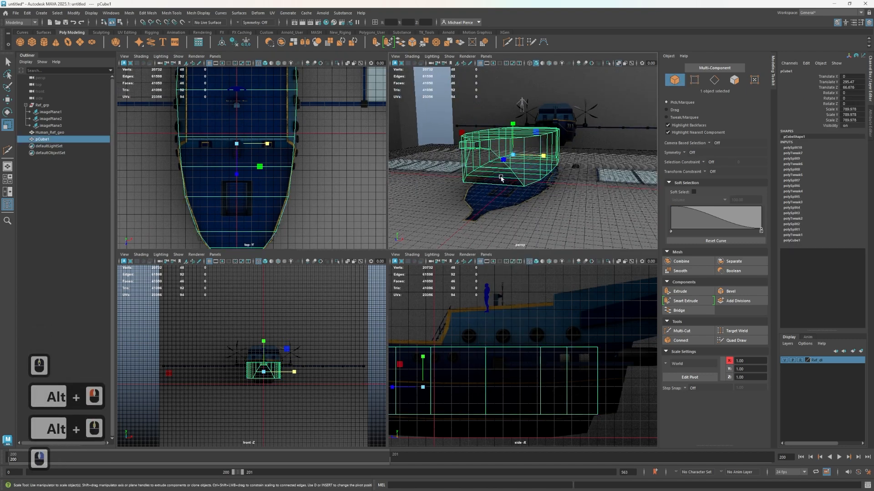
key(ctrl+shift+x)
alt+drag(501, 178, 521, 179)
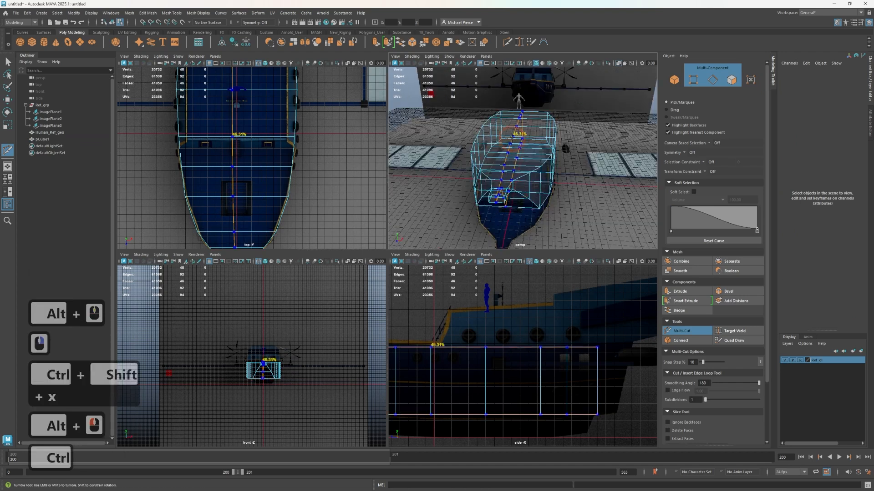
ctrl+click(526, 160)
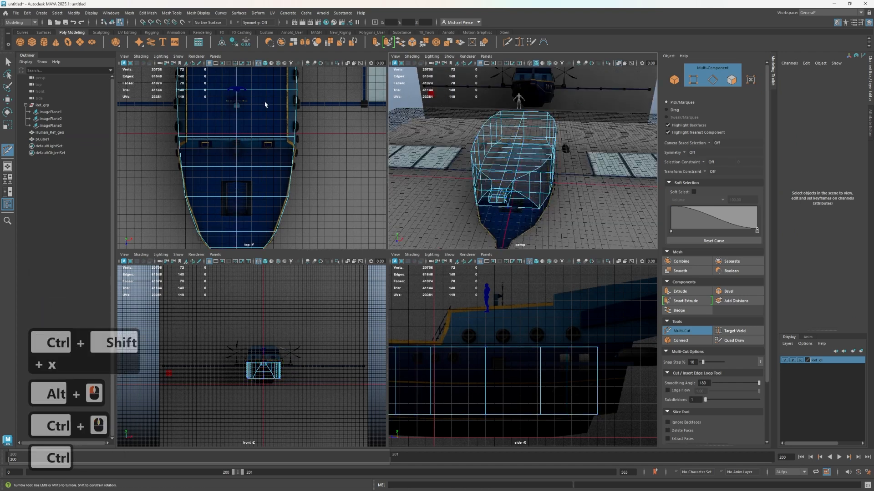
alt+drag(569, 200, 552, 185)
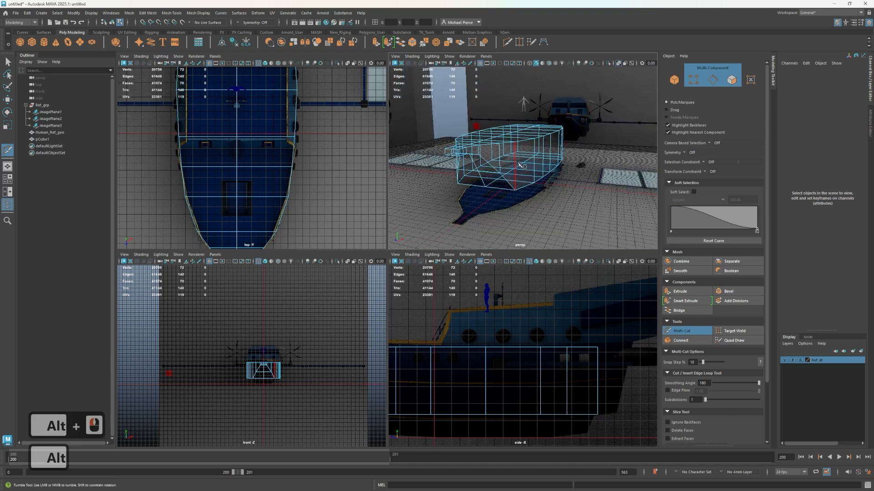
Select the hull as an object and isolate it in the perspective view
key(q)
right_drag(516, 162, 535, 151)
key(ctrl+1)
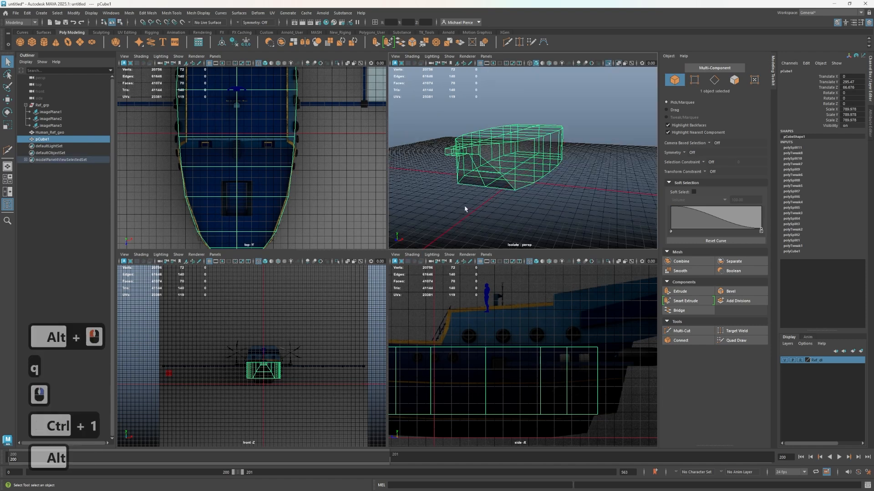
alt+drag(464, 205, 461, 182)
scroll(482, 146, up, 2)
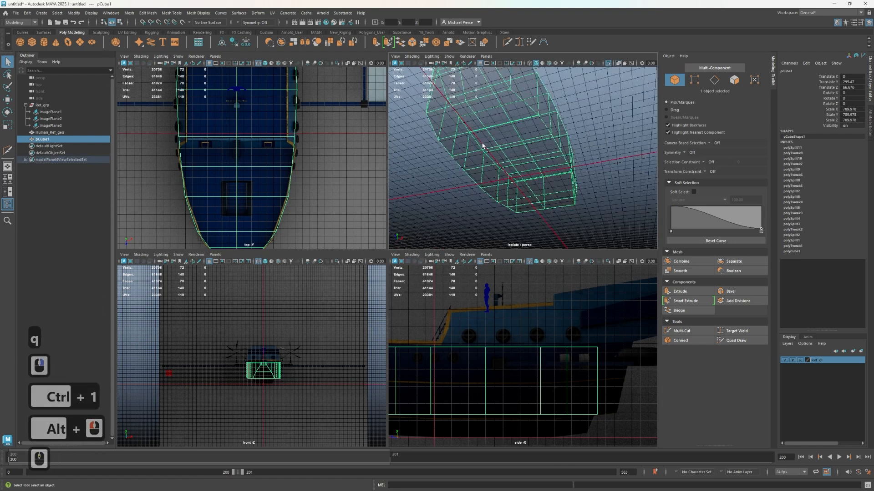
Select all flat underside faces of the hull and turn off the isolation to show the reference scene again
key(space)
right_drag(369, 190, 370, 204)
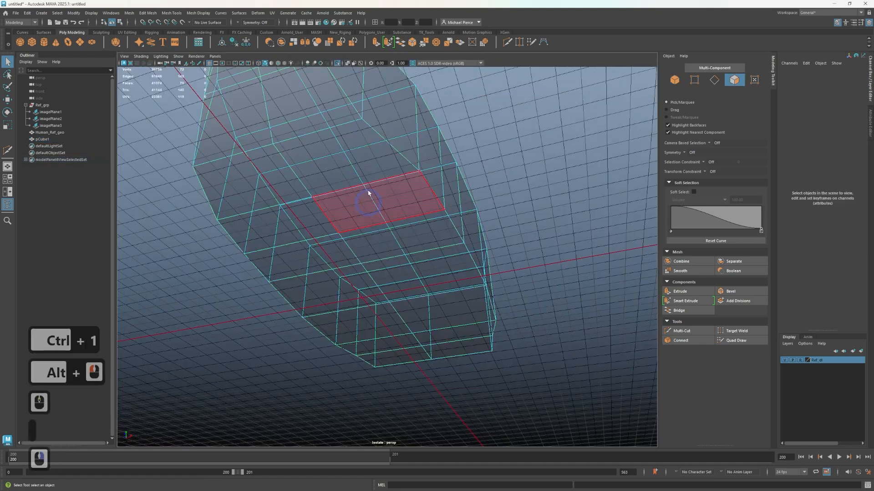
key(Tab)
key(Tab)
key(Tab)
drag(341, 196, 307, 223)
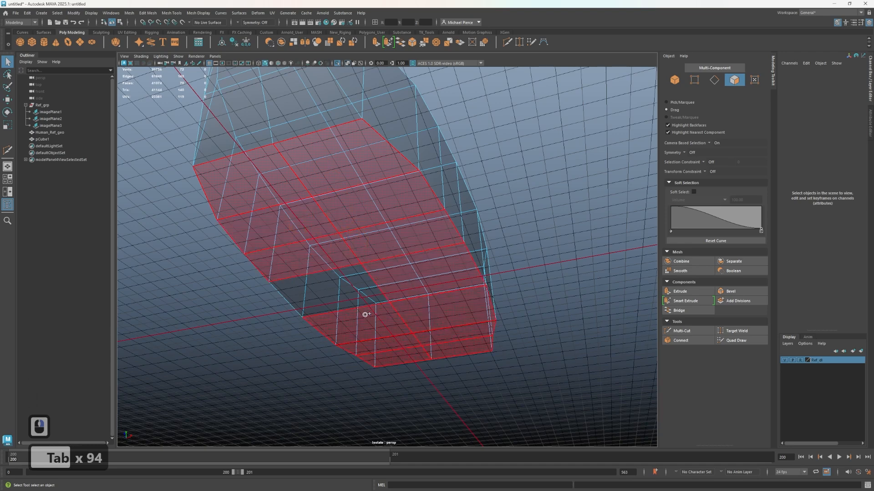
drag(365, 315, 364, 297)
click(361, 287)
scroll(364, 290, down, 2)
key(ctrl+1)
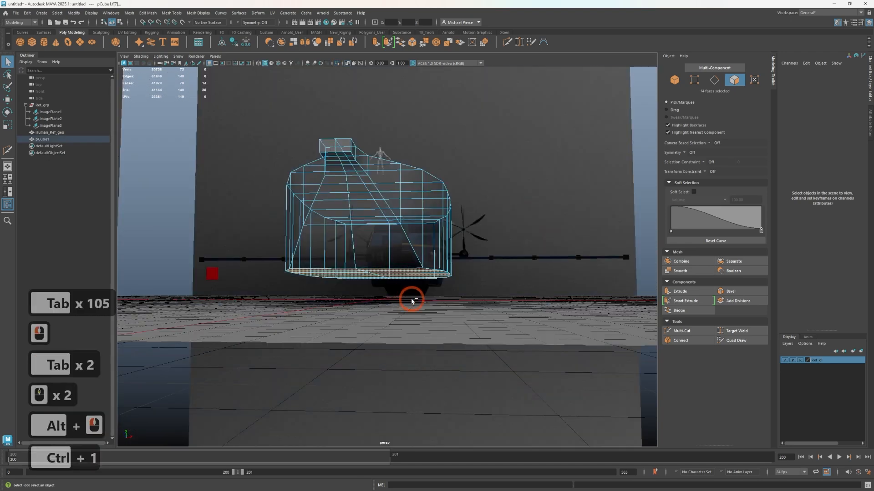
Extrude the underside faces in place and scale the new faces inward along X and along Z to fit the keel references
alt+drag(468, 289, 388, 320)
key(space)
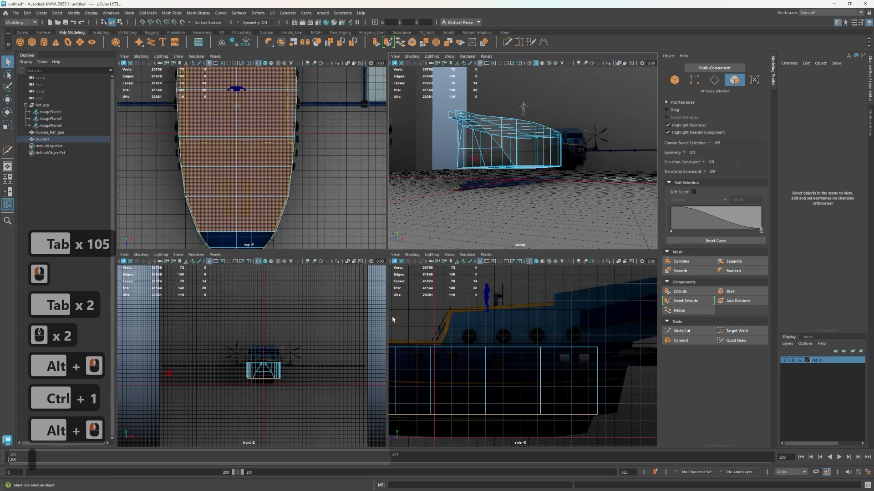
scroll(299, 408, up, 6)
alt+middle_drag(287, 403, 240, 310)
scroll(285, 355, up, 2)
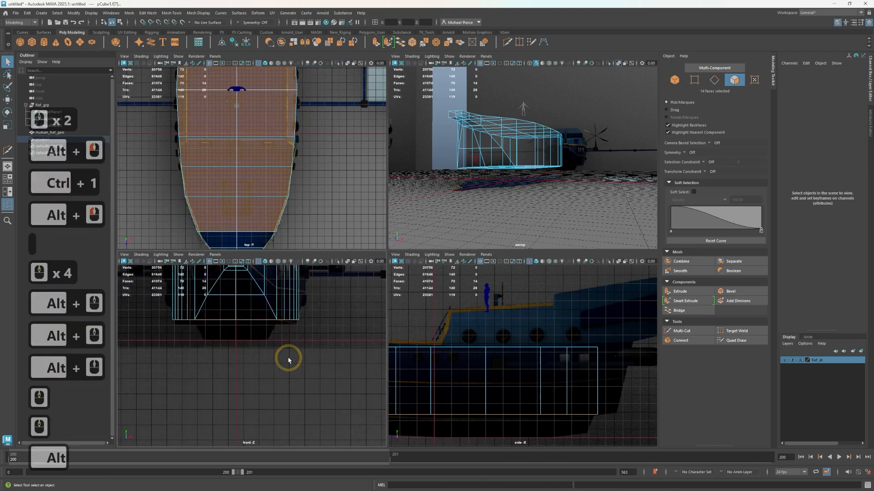
alt+middle_drag(288, 360, 289, 370)
key(ctrl+e)
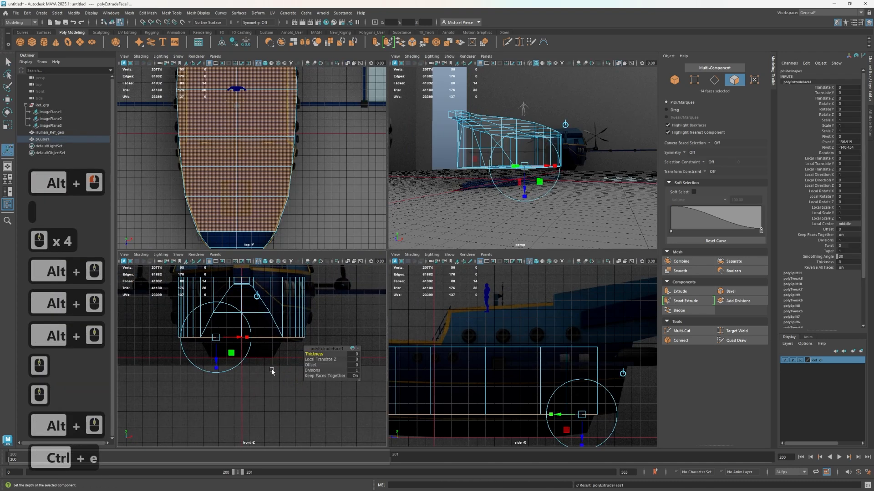
key(w)
key(r)
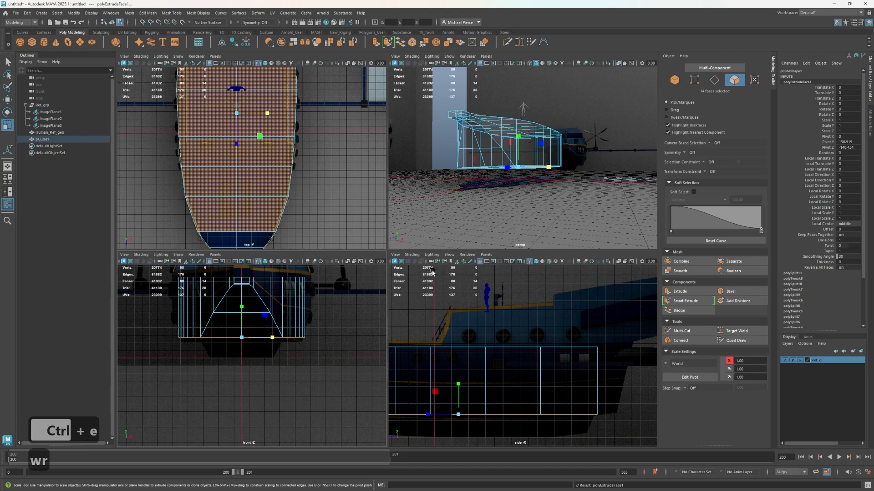
drag(272, 338, 271, 361)
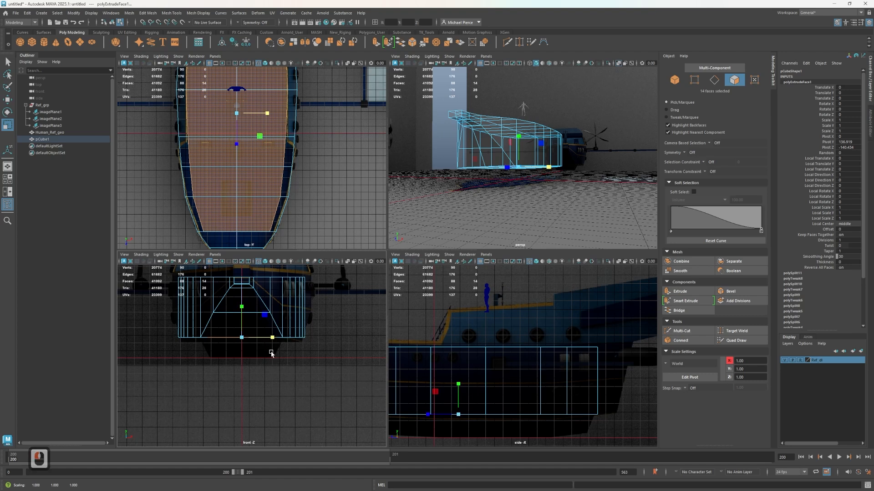
alt+middle_drag(518, 397, 546, 346)
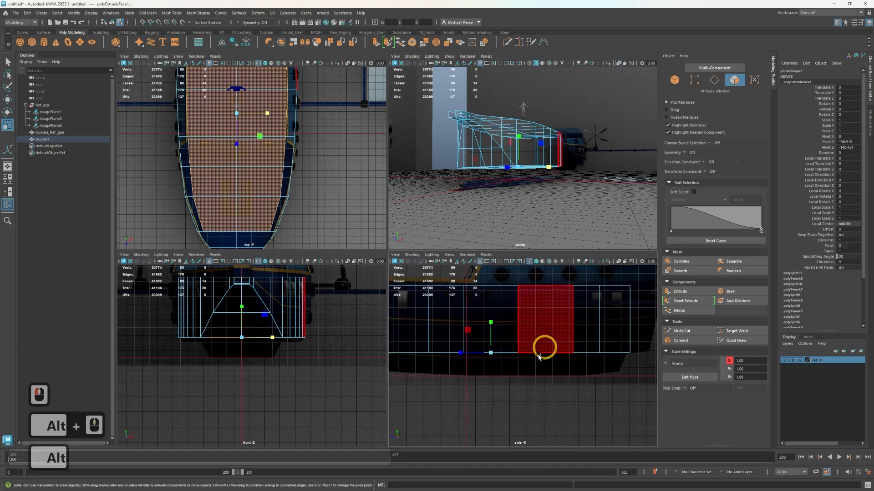
drag(460, 353, 467, 358)
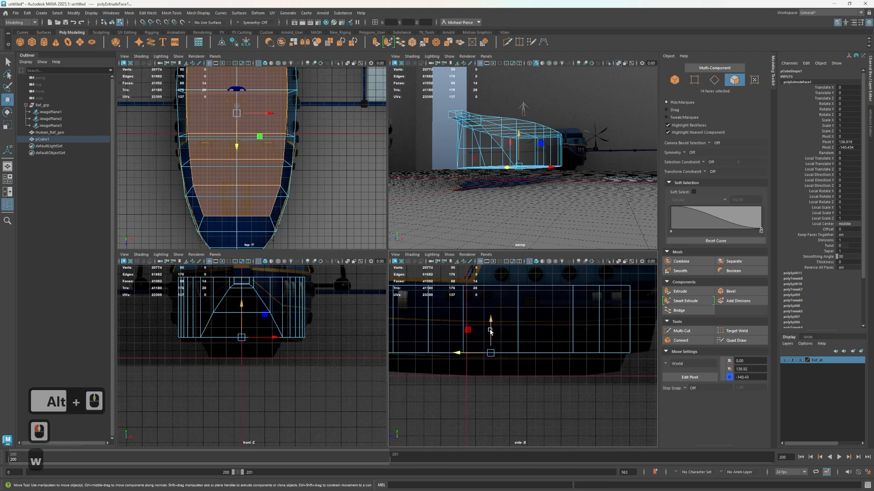
Extrude the inset underside faces down to the keel line in the reference and scale them inward uniformly to taper the keel
key(w)
shift+drag(490, 328, 492, 346)
alt+middle_drag(500, 376, 560, 357)
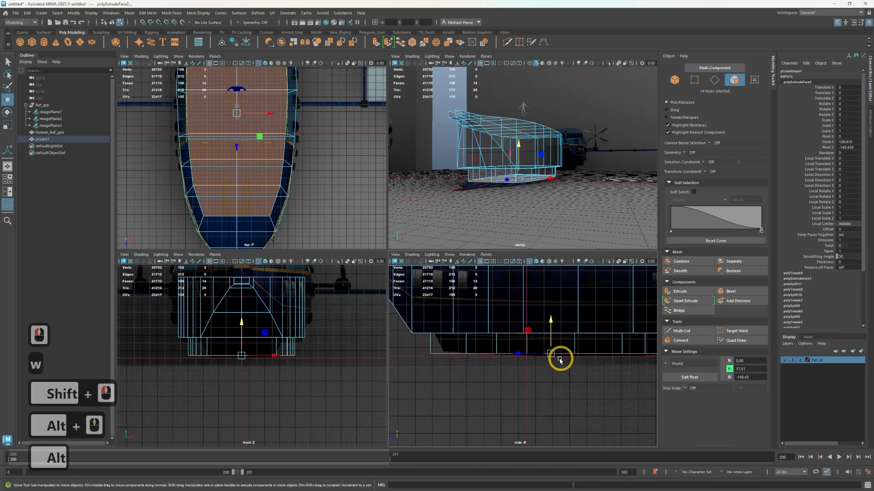
key(r)
drag(552, 355, 541, 379)
alt+middle_drag(548, 383, 466, 438)
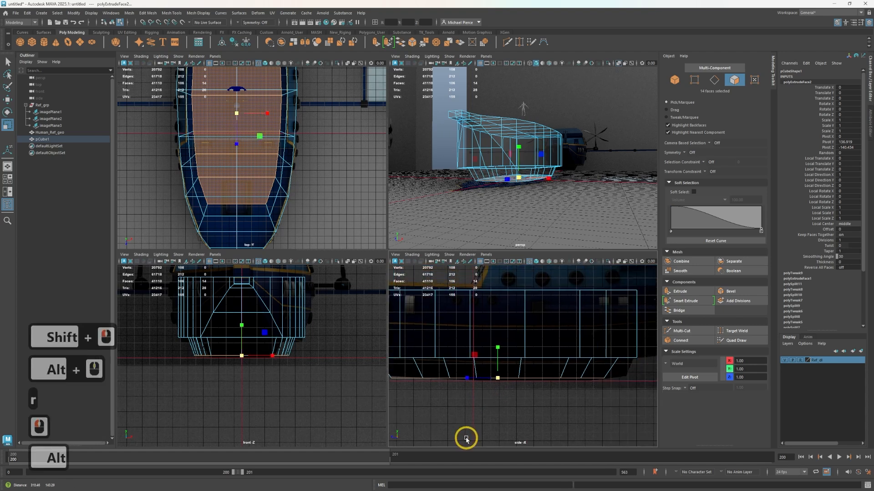
scroll(478, 409, down, 2)
alt+middle_drag(547, 372, 476, 386)
click(512, 330)
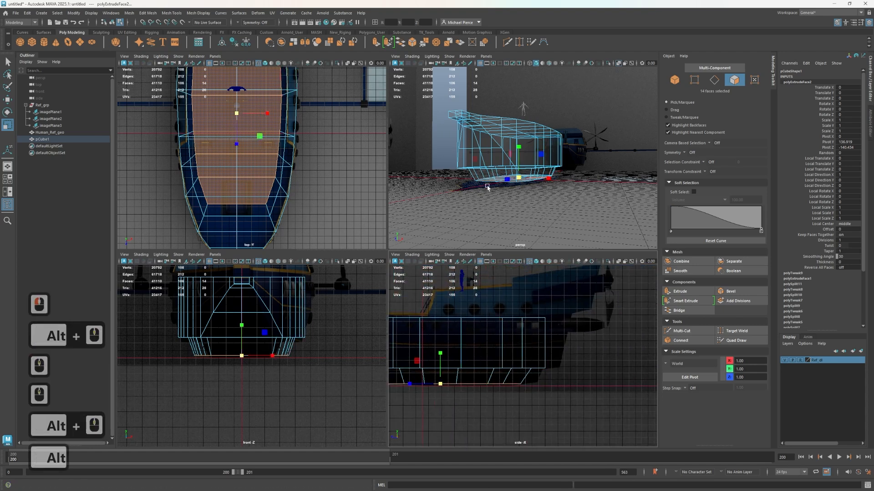
Select the vertices at the stern end of the hull and move them aft along Z toward the side reference
right_drag(487, 186, 457, 188)
mouse_move(570, 295)
mouse_down()
mouse_move(521, 408)
mouse_move(508, 418)
mouse_move(473, 410)
mouse_up()
key(w)
drag(486, 354, 502, 355)
Select the third vertical edge loop from the stern and move it slightly forward along Z to even the spacing
click(471, 376)
scroll(478, 370, up, 2)
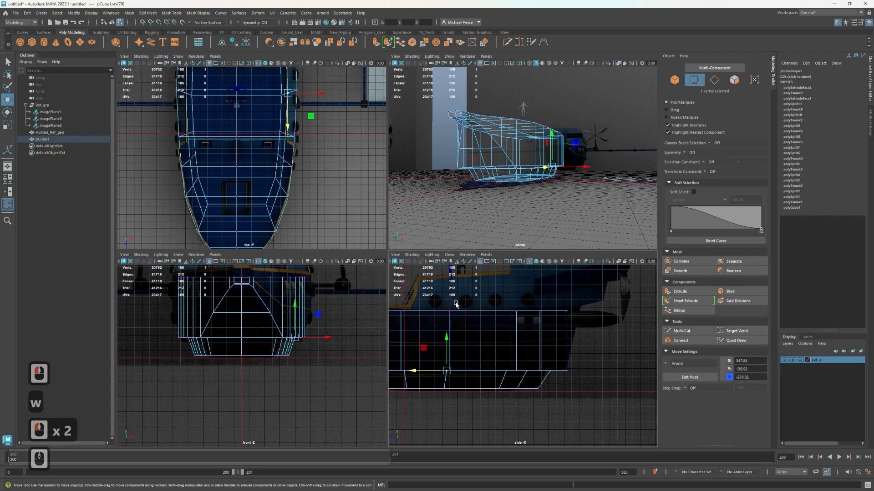
click(517, 326)
right_drag(514, 296, 514, 264)
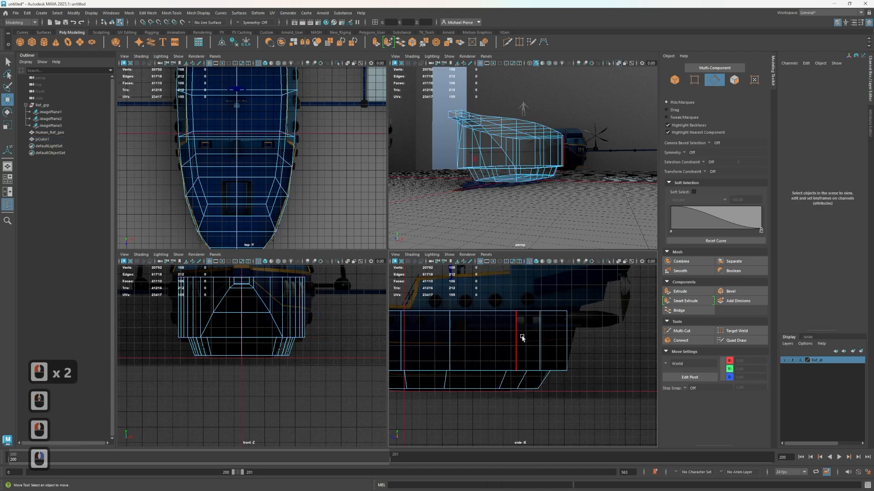
click(517, 337)
double_click(503, 386)
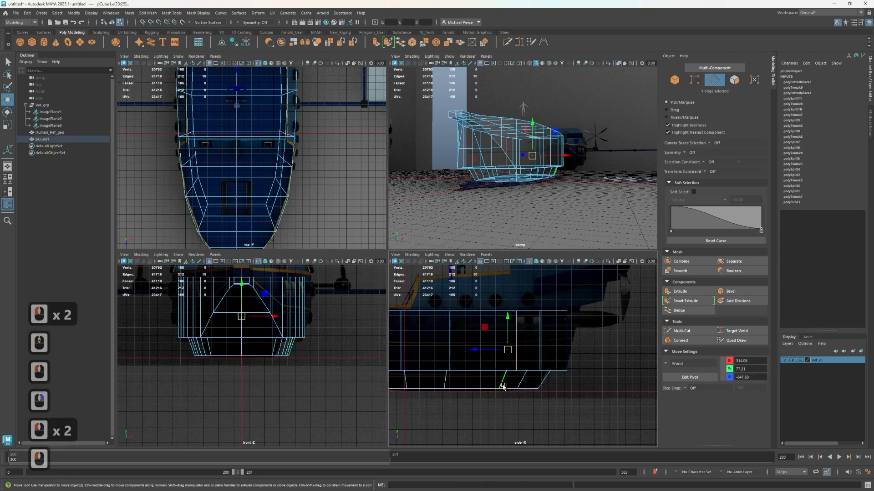
drag(484, 350, 478, 349)
Insert a horizontal edge loop around the hull at mid-height of its sides with the Multi-Cut tool
alt+middle_drag(305, 170, 285, 222)
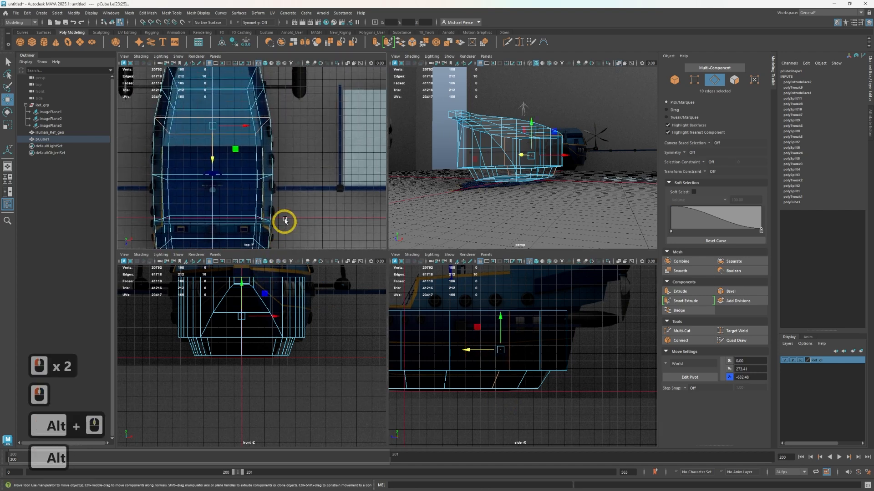
alt+drag(559, 187, 504, 196)
scroll(523, 185, up, 3)
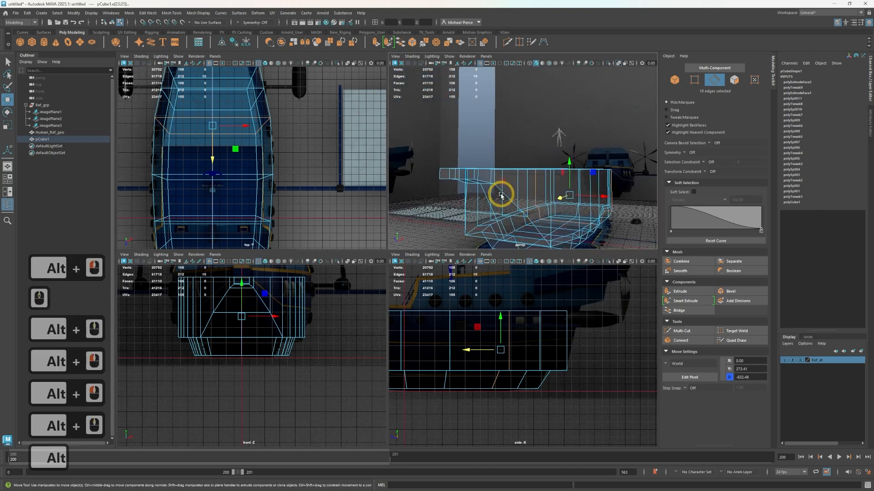
key(ctrl+shift+x)
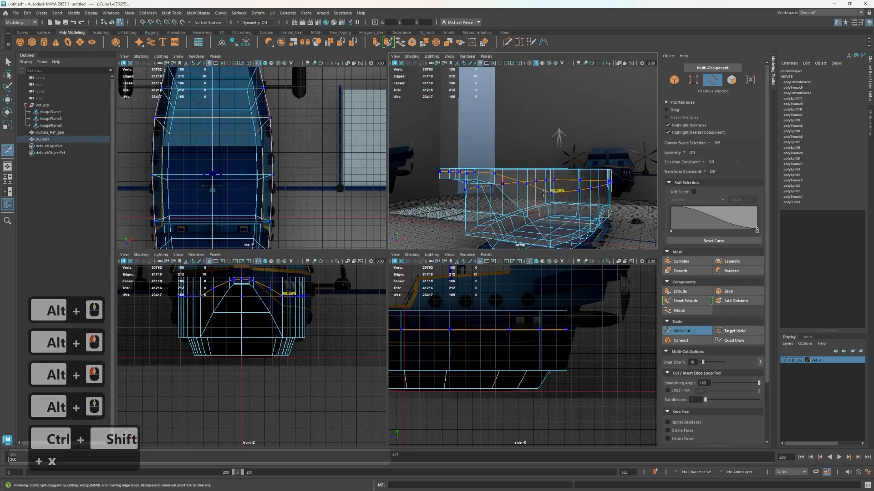
ctrl+click(599, 205)
key(q)
Select the mid-height edge loop and scale it slightly outward along X to bulge the hull's sides
right_click(566, 202)
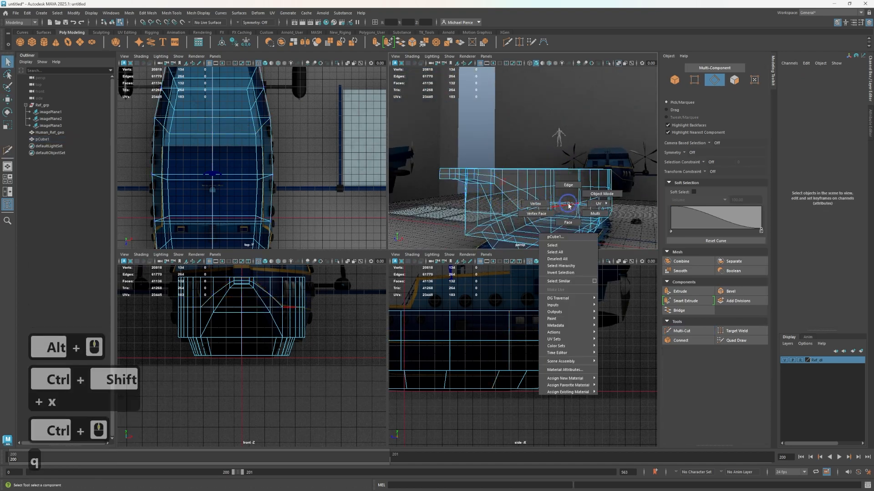
click(564, 205)
double_click(564, 205)
key(r)
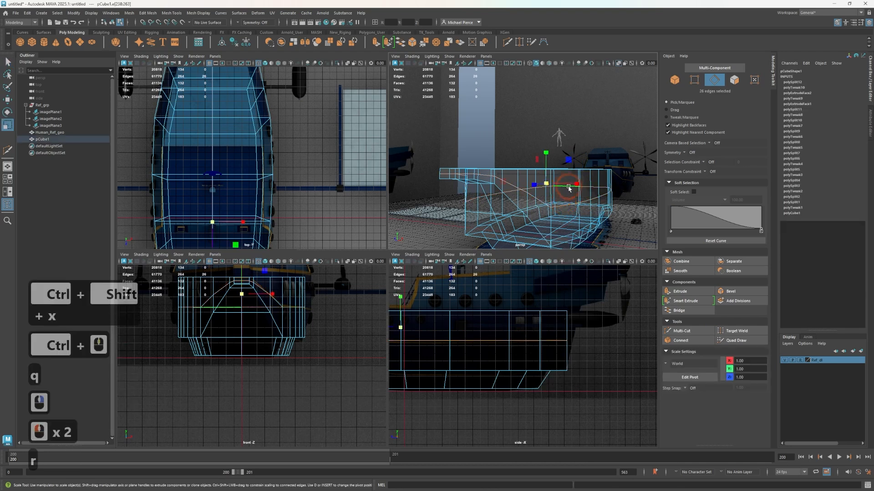
drag(576, 184, 575, 187)
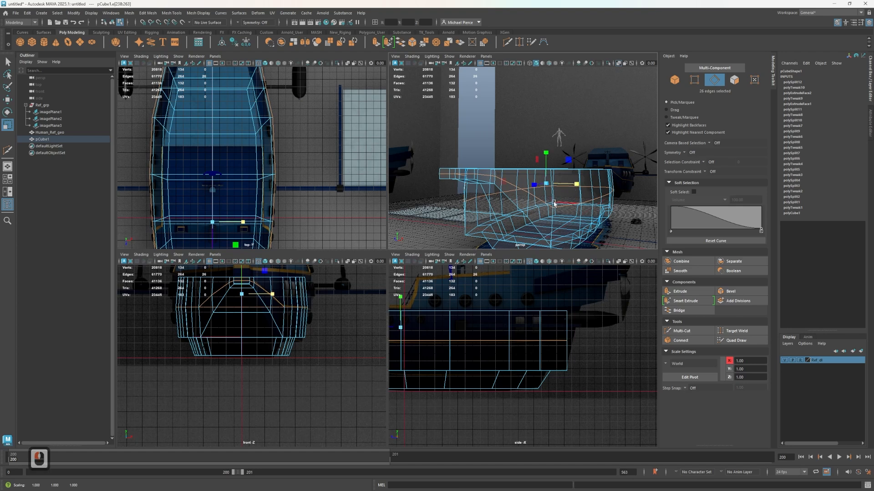
alt+drag(578, 200, 556, 193)
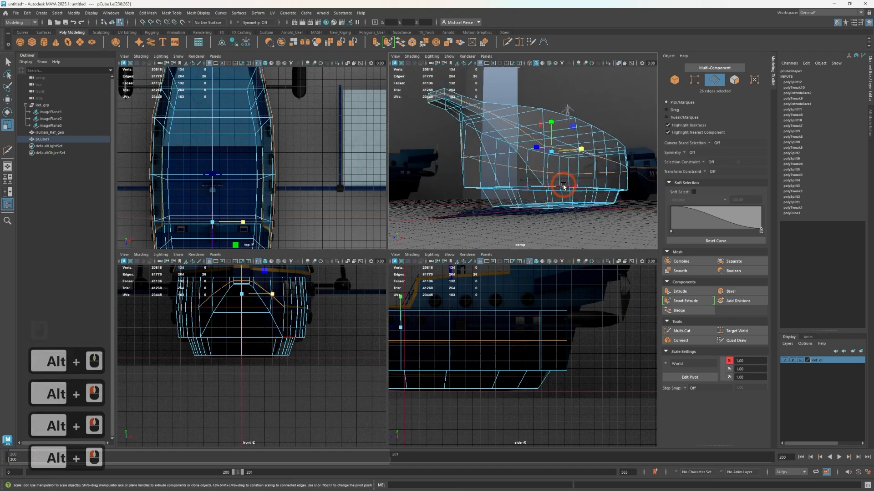
Select the edge loop where the hull's sides meet the keel and raise it along Y
double_click(275, 317)
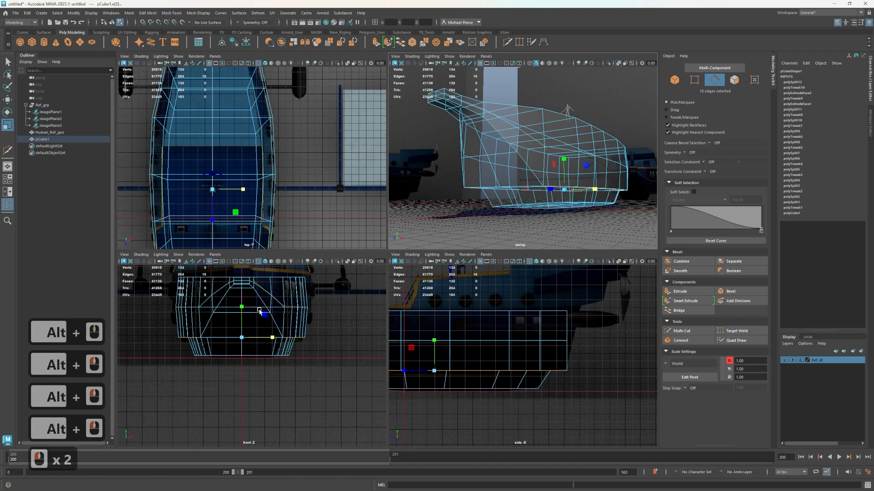
click(241, 306)
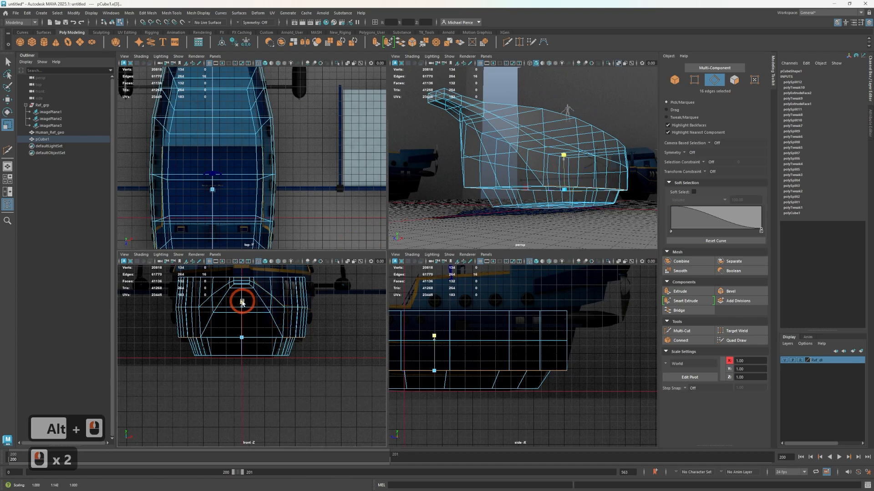
key(w)
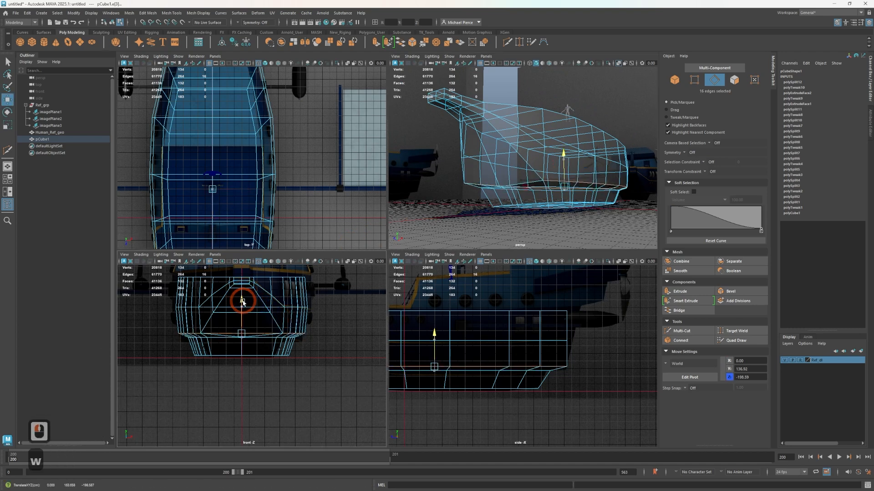
drag(242, 306, 255, 298)
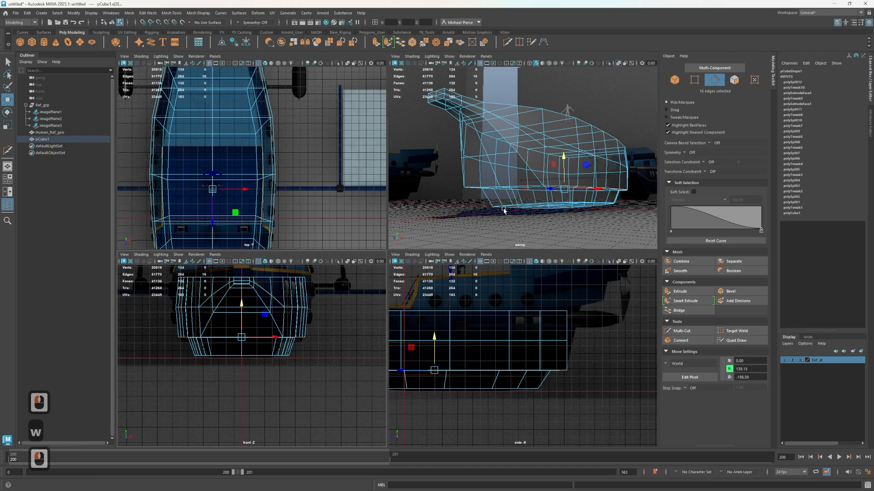
alt+drag(503, 210, 482, 211)
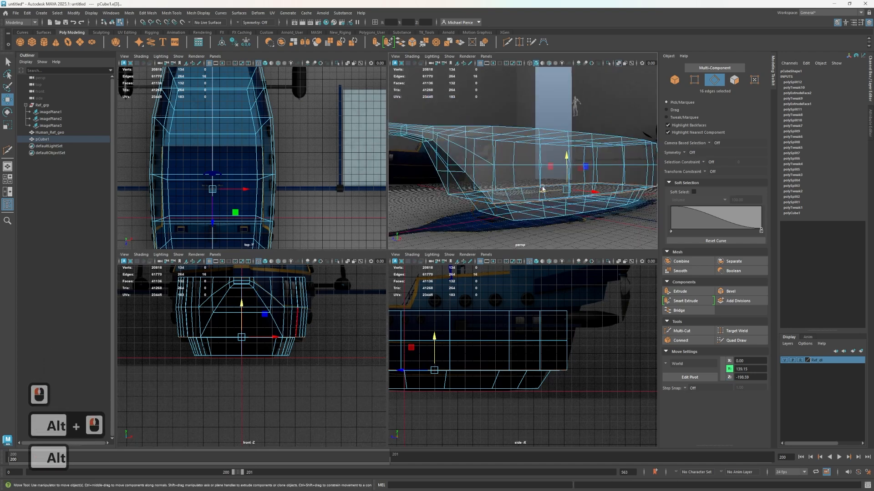
drag(566, 158, 566, 149)
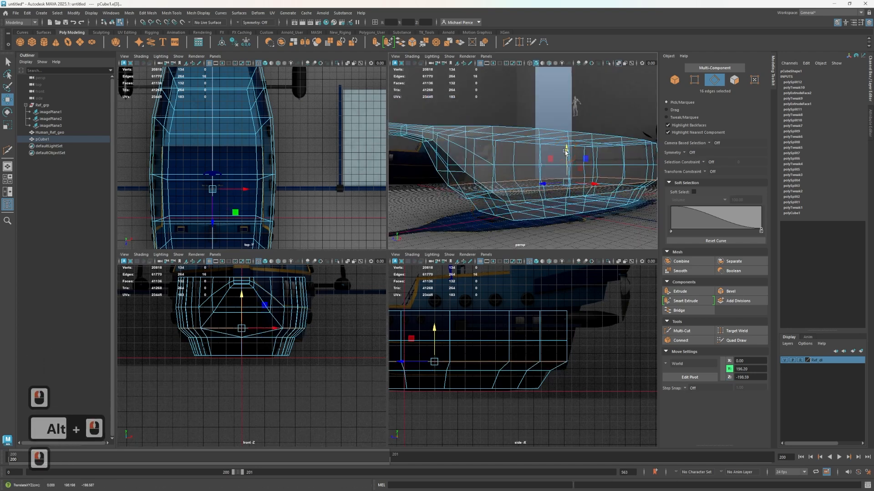
Undo the last raise, add the missing edges to the hull-keel loop selection, and raise the loop along Y again
key(ctrl+z)
alt+drag(485, 207, 504, 208)
shift+click(488, 207)
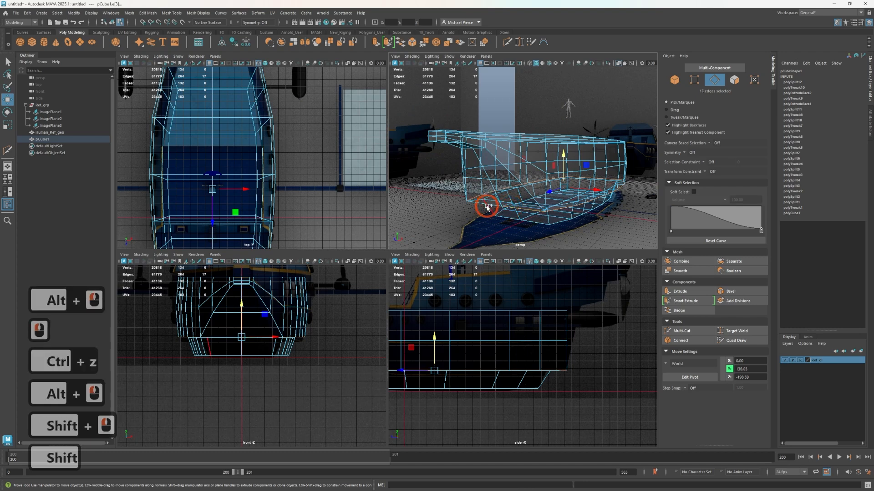
shift+click(523, 194)
drag(567, 159, 507, 208)
Select the stern's upper vertices in vertex mode and move them aft along Z to rake the transom
alt+drag(516, 325, 544, 311)
alt+middle_drag(536, 300, 516, 323)
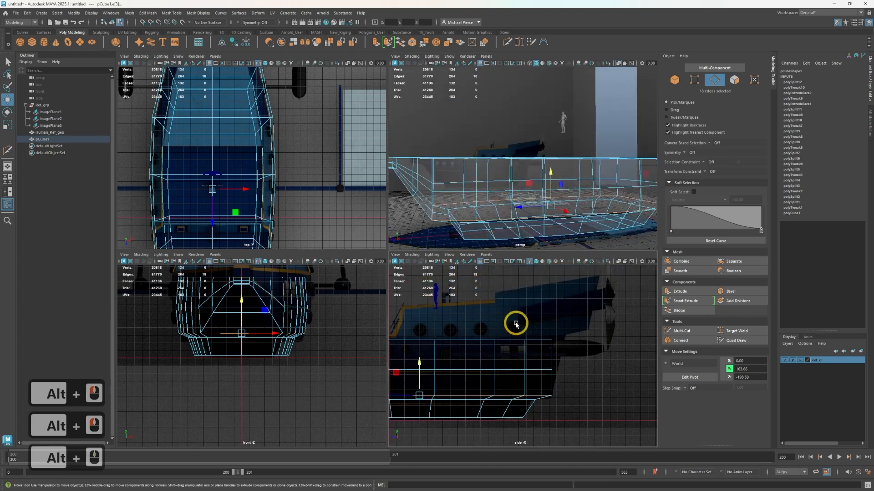
drag(575, 351, 548, 336)
right_drag(548, 296, 507, 327)
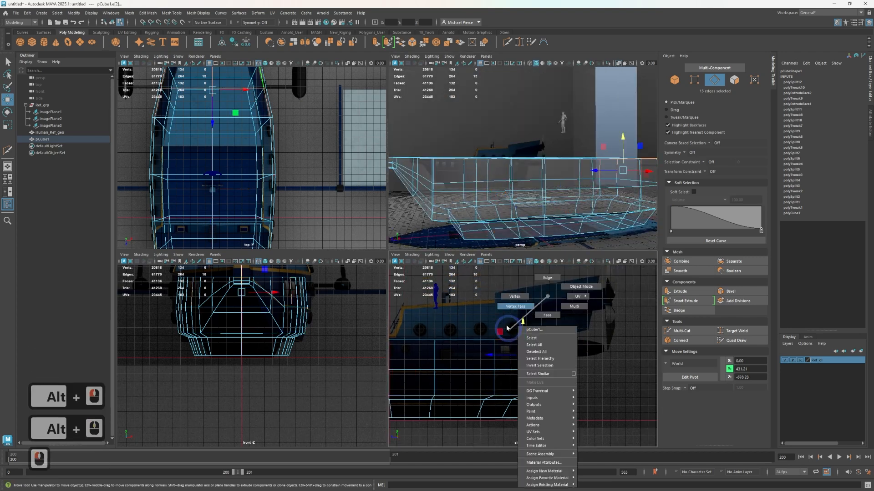
right_drag(511, 292, 513, 295)
drag(472, 322, 569, 380)
drag(514, 369, 520, 371)
click(503, 311)
Inspect the hull's shape and the vertex placement of its vertical loops near the stern
alt+drag(564, 217, 555, 213)
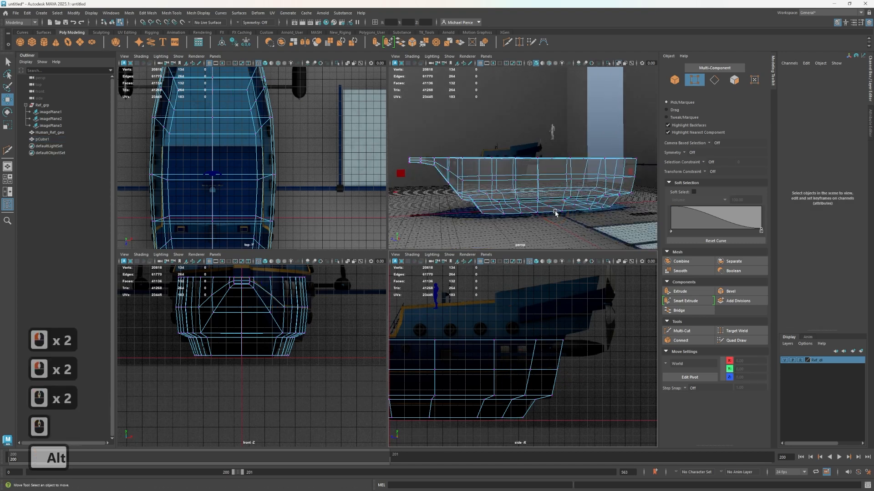
alt+middle_drag(555, 213, 523, 201)
alt+drag(523, 201, 478, 213)
alt+right_drag(479, 213, 506, 209)
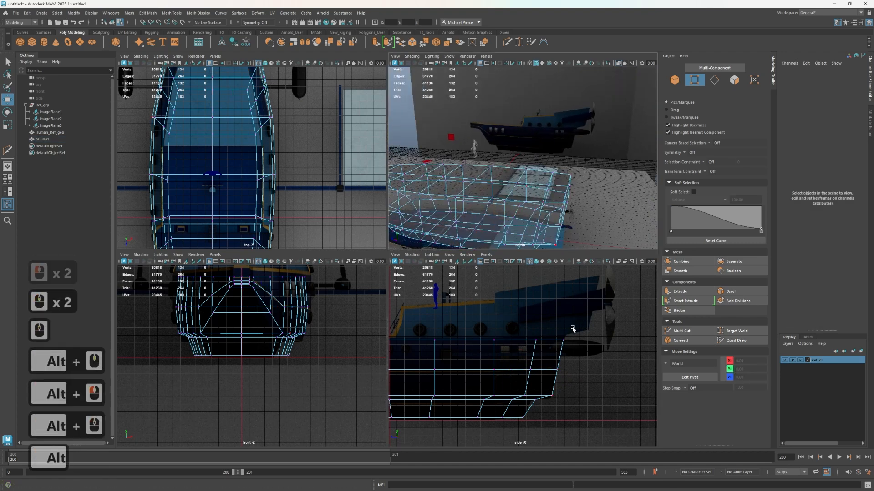
drag(515, 332, 475, 346)
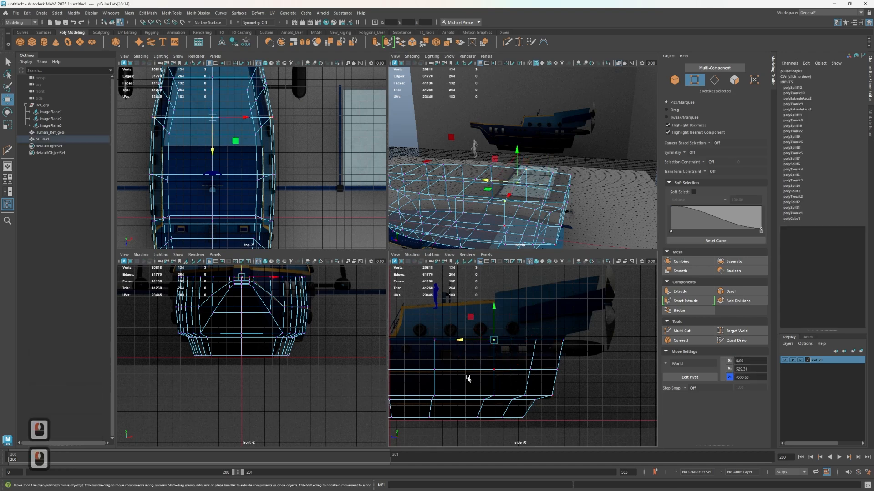
drag(509, 406, 508, 406)
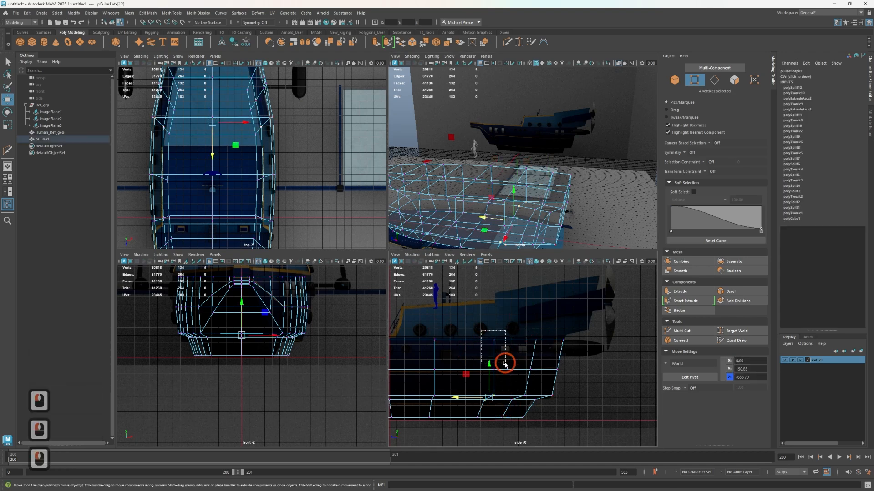
drag(505, 364, 501, 373)
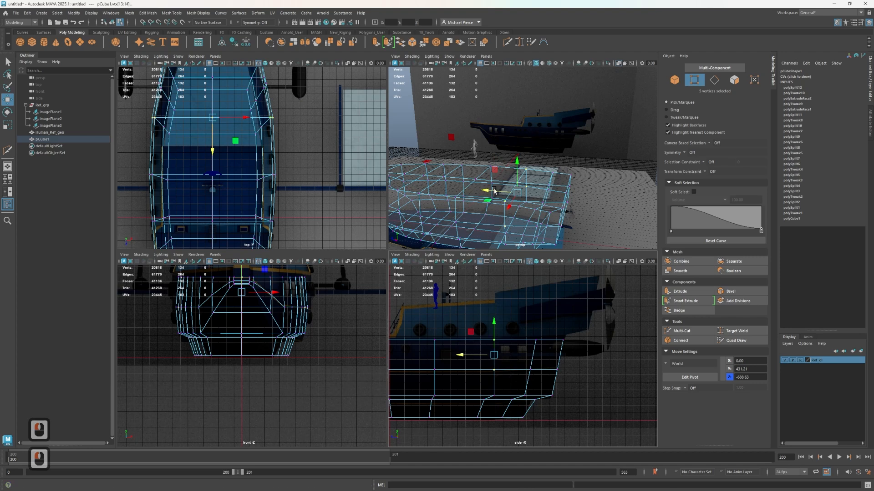
alt+drag(495, 191, 569, 204)
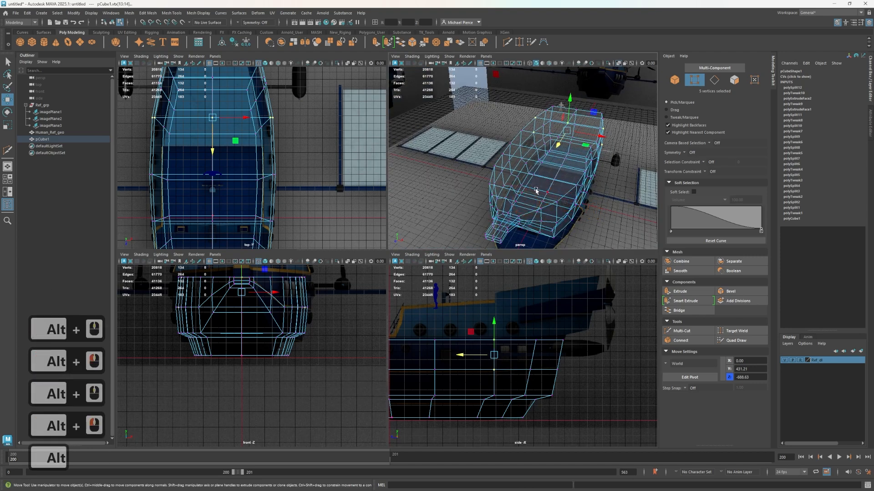
Select all of the hull's top deck faces from the bow beam to the stern in face mode
right_drag(514, 185, 508, 200)
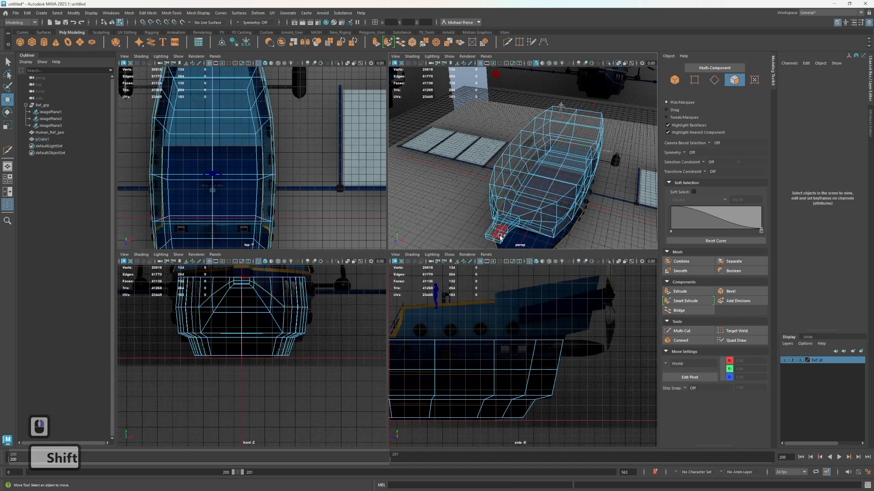
key(Tab)
key(Tab)
key(Tab)
key(Tab)
key(Tab)
key(Tab)
key(Tab)
key(Tab)
key(Tab)
key(Tab)
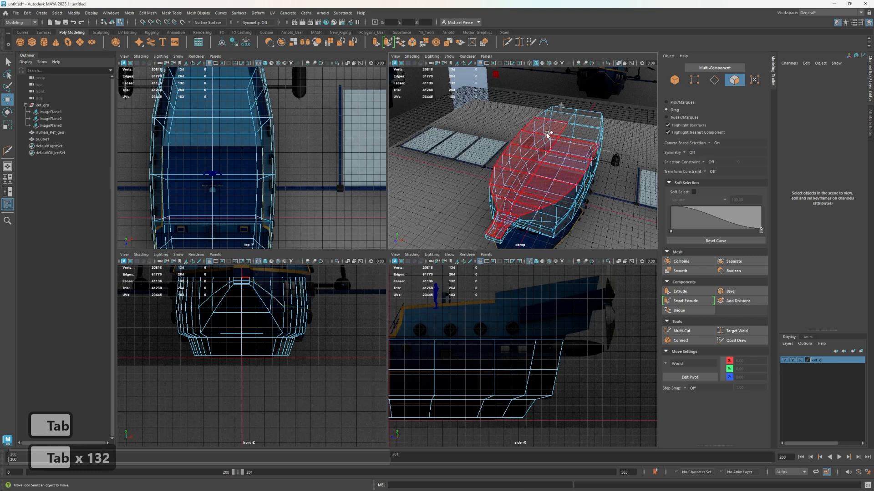
key(Tab)
key(Tab)
key(Tab)
key(Tab)
key(Tab)
key(Tab)
key(Tab)
key(Tab)
key(Tab)
key(Tab)
key(Tab)
key(Tab)
key(Tab)
key(Tab)
key(Tab)
drag(573, 111, 579, 112)
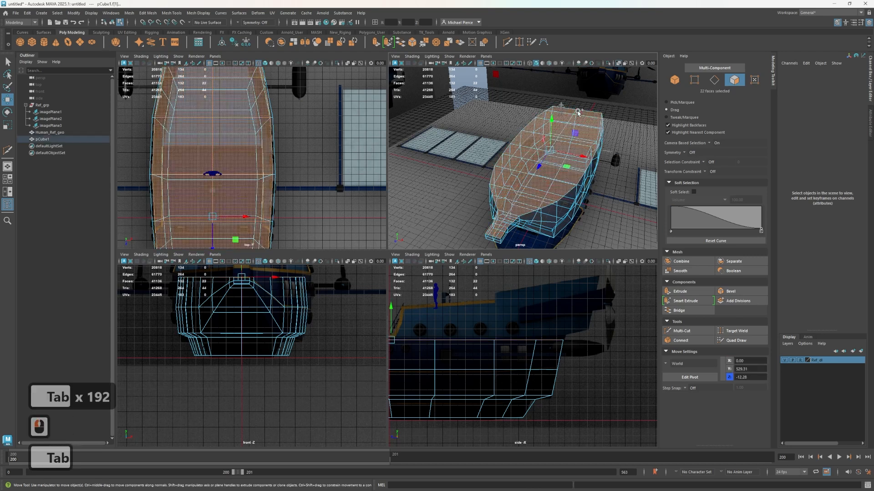
Extrude the selected deck faces with an offset of 10
key(ctrl+e)
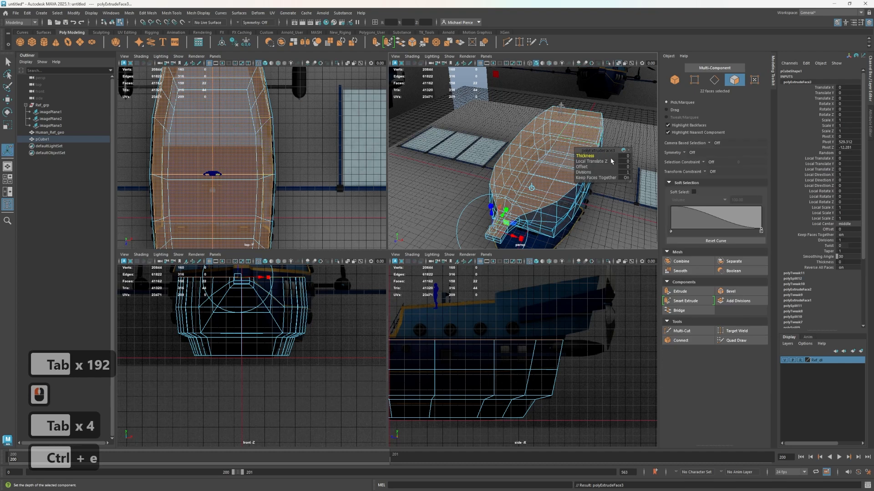
click(623, 167)
text(1)
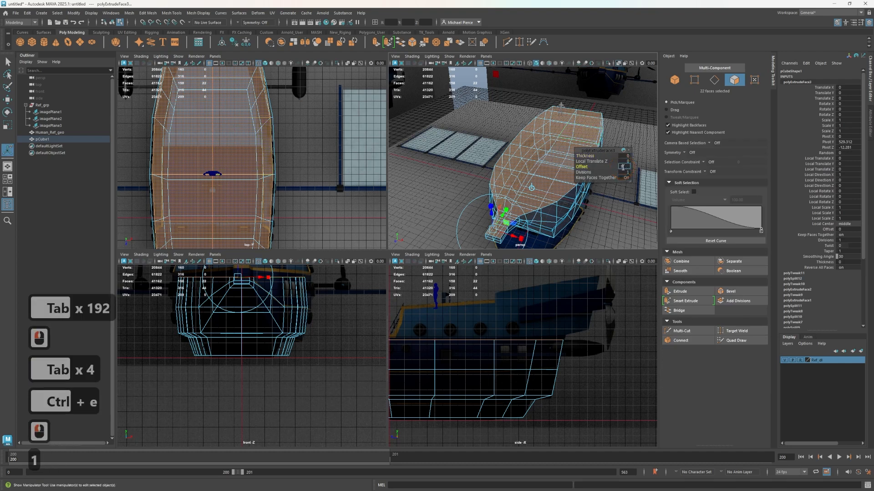
text(0)
key(Return)
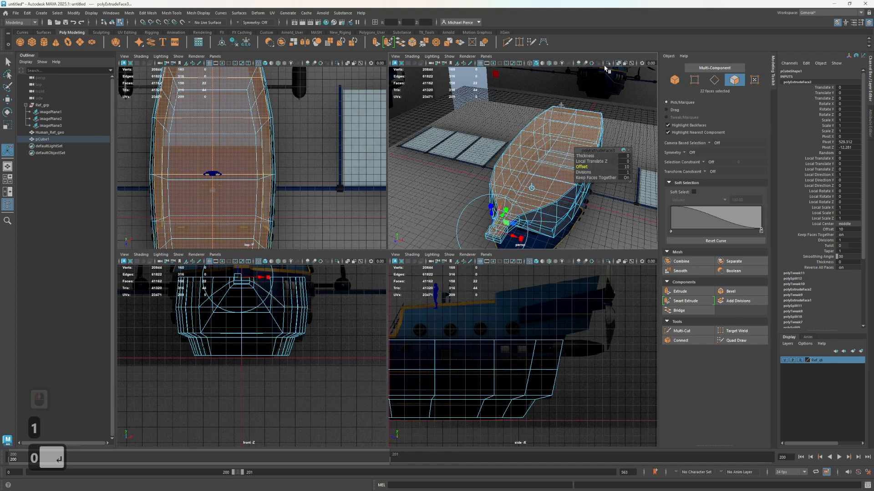
Switch the perspective view to opaque shading and set the deck extrusion's offset to 15
click(618, 64)
scroll(511, 181, up, 4)
alt+middle_drag(494, 243, 503, 200)
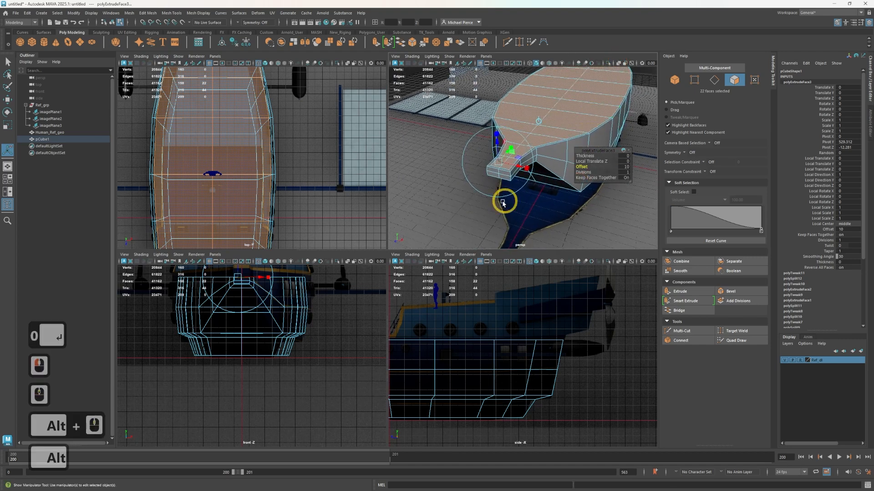
alt+right_drag(481, 204, 578, 172)
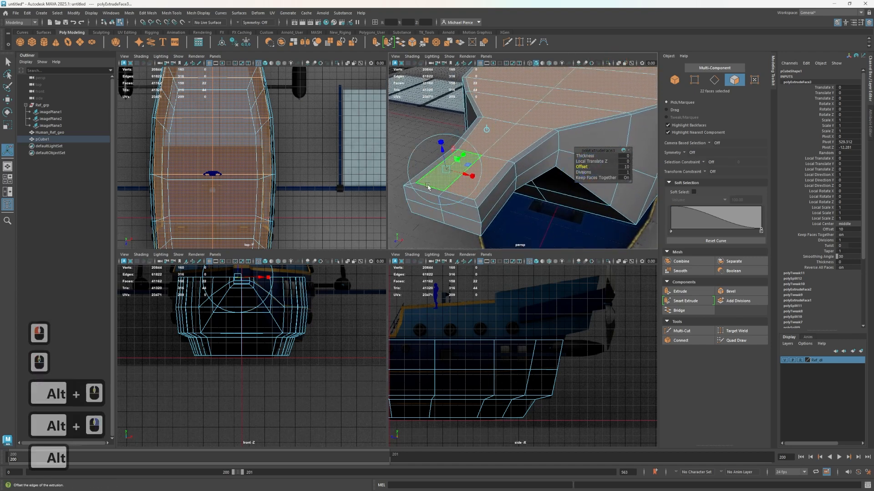
click(621, 167)
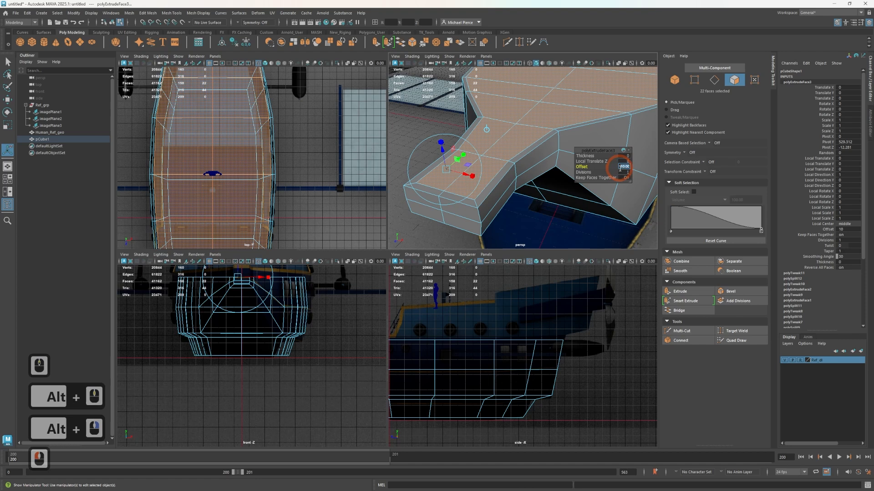
text(15)
key(Return)
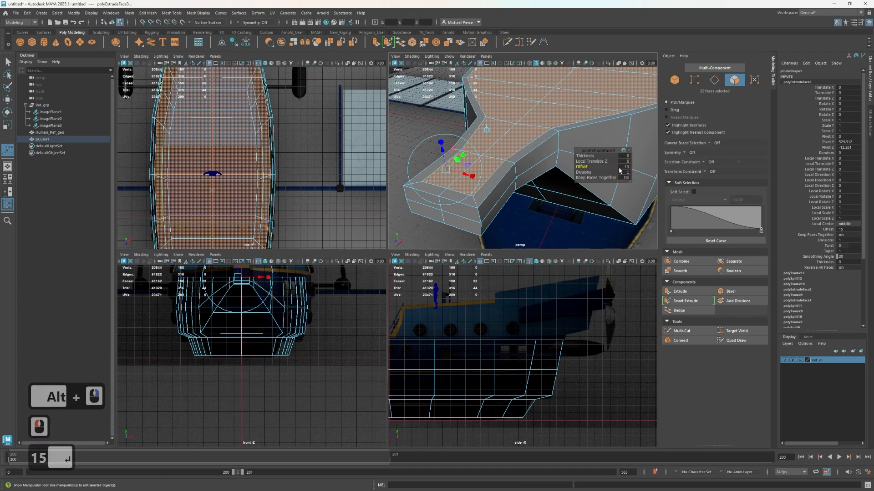
alt+drag(561, 130, 548, 146)
key(w)
key(r)
scroll(543, 203, up, 2)
alt+drag(560, 210, 533, 178)
alt+middle_drag(533, 178, 521, 143)
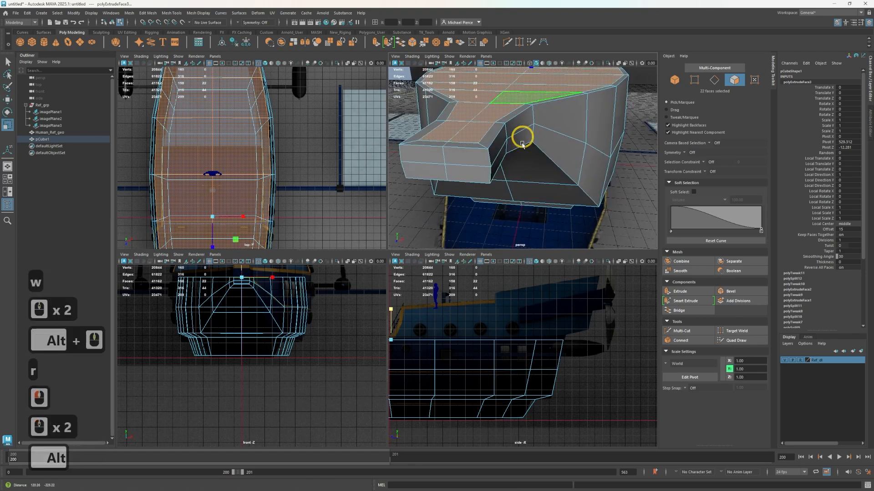
alt+drag(521, 144, 530, 176)
right_click(532, 210)
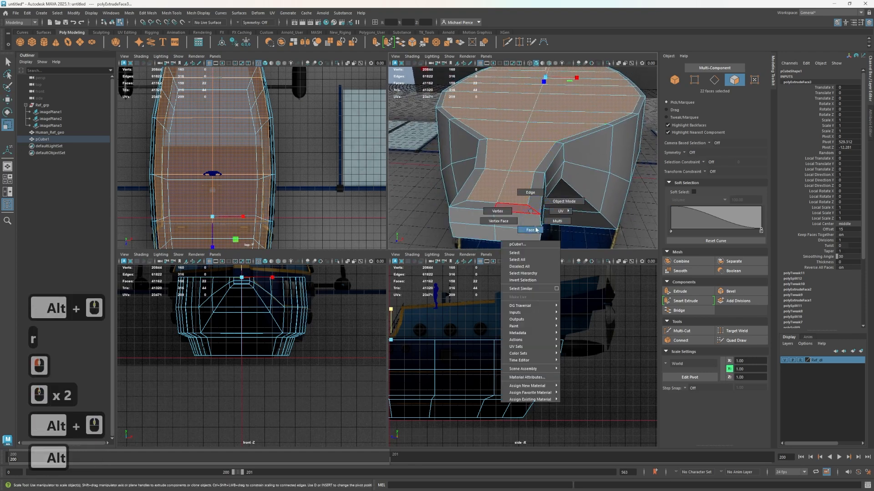
click(531, 230)
click(519, 210)
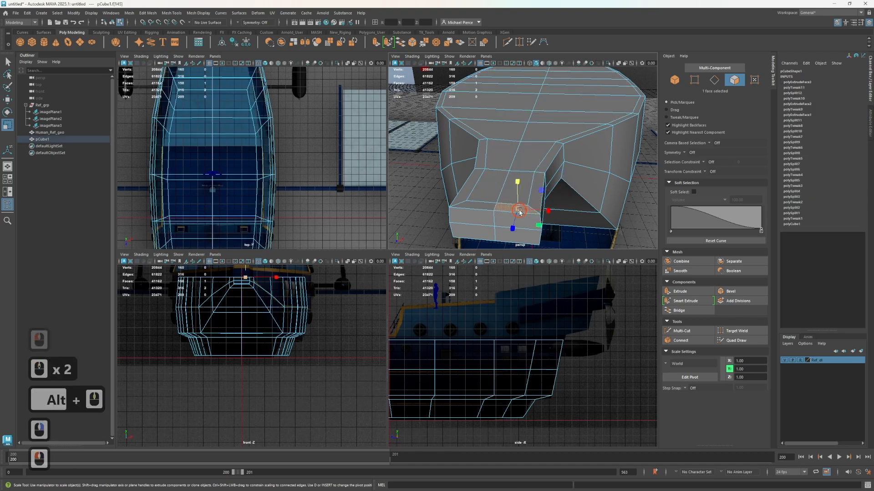
scroll(574, 166, down, 2)
alt+drag(580, 142, 567, 114)
alt+middle_drag(542, 240, 564, 97)
alt+drag(563, 97, 548, 132)
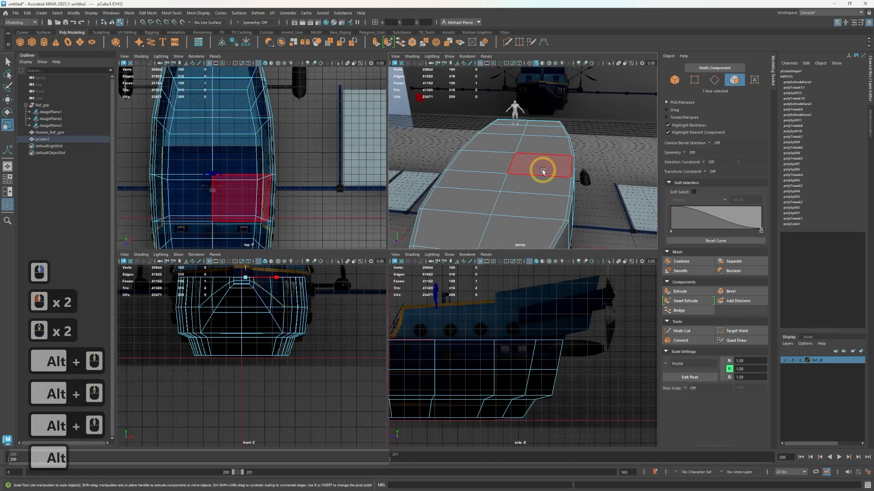
scroll(541, 171, down, 1)
alt+drag(538, 171, 503, 180)
alt+middle_drag(503, 180, 575, 160)
alt+drag(574, 159, 505, 161)
key(ctrl+z)
key(ctrl+z)
key(ctrl+z)
key(ctrl+z)
key(ctrl+z)
key(ctrl+z)
alt+middle_drag(505, 162, 352, 191)
scroll(467, 337, down, 1)
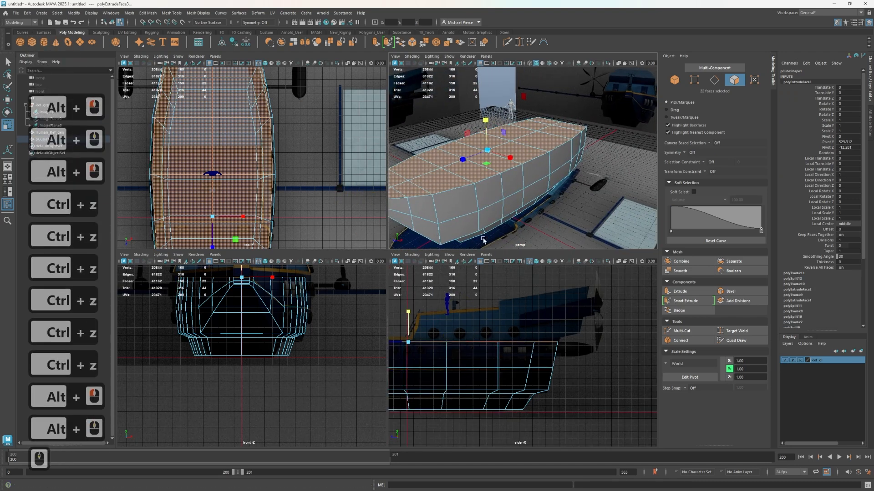
Select the four rear rows of deck faces on both sides of the centerline, back to the stern
right_click(524, 167)
click(511, 154)
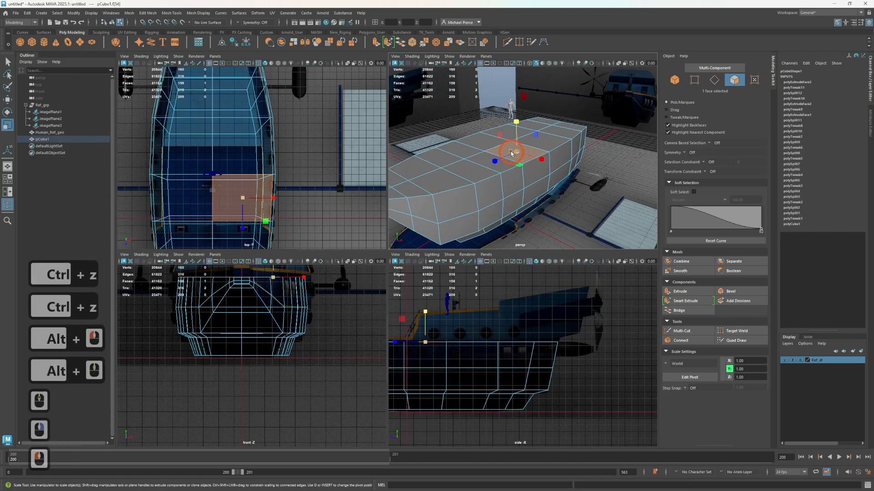
shift+click(482, 144)
shift+click(520, 135)
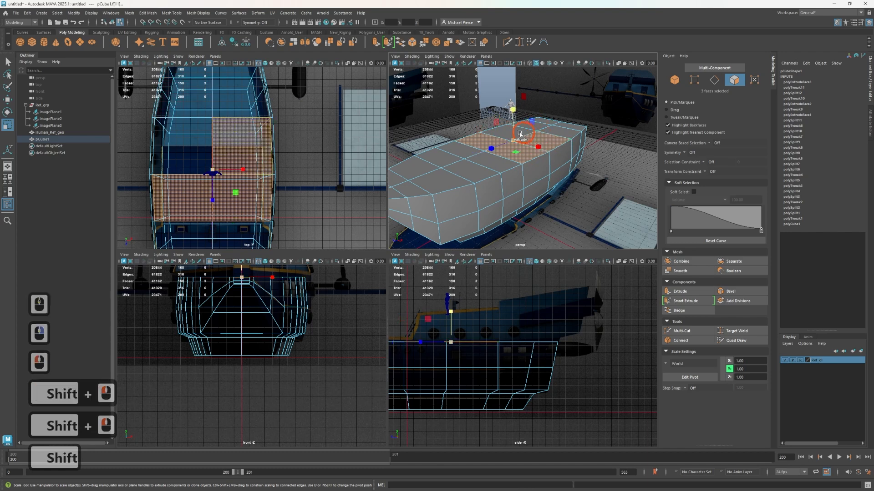
shift+click(502, 131)
shift+click(559, 131)
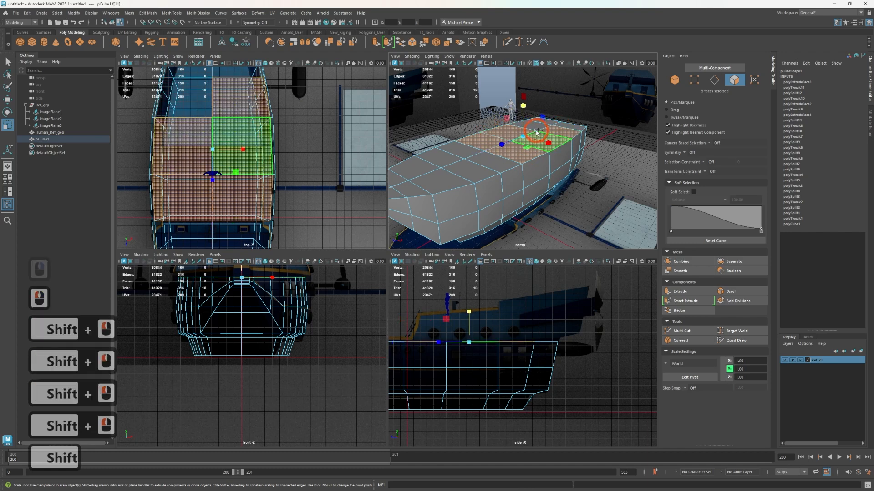
shift+click(556, 126)
shift+click(552, 121)
shift+click(552, 122)
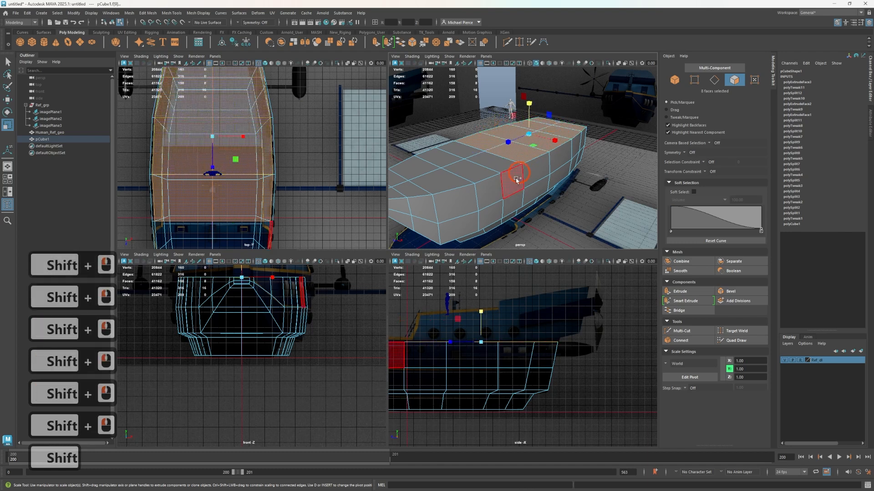
Extrude the selected rear deck faces upward to about Y 730.7, matching the cabin roof in the side reference
alt+middle_drag(475, 318, 481, 341)
key(w)
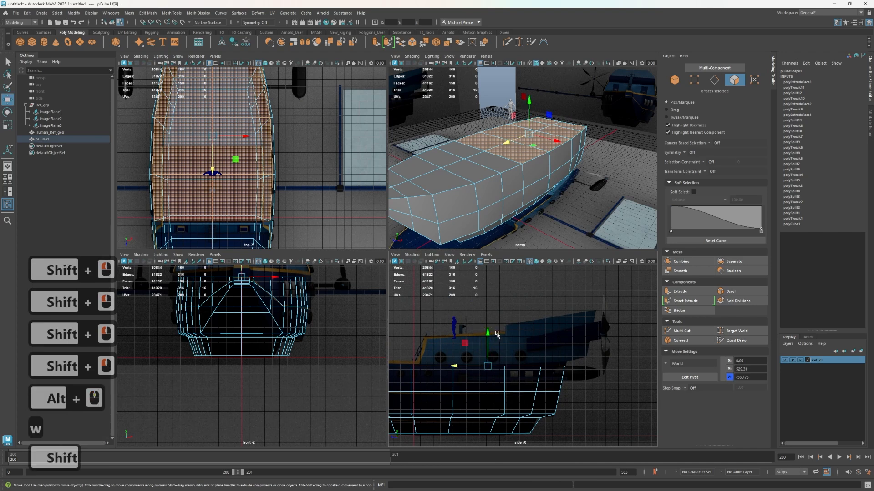
shift+drag(481, 340, 501, 315)
shift+drag(507, 308, 512, 306)
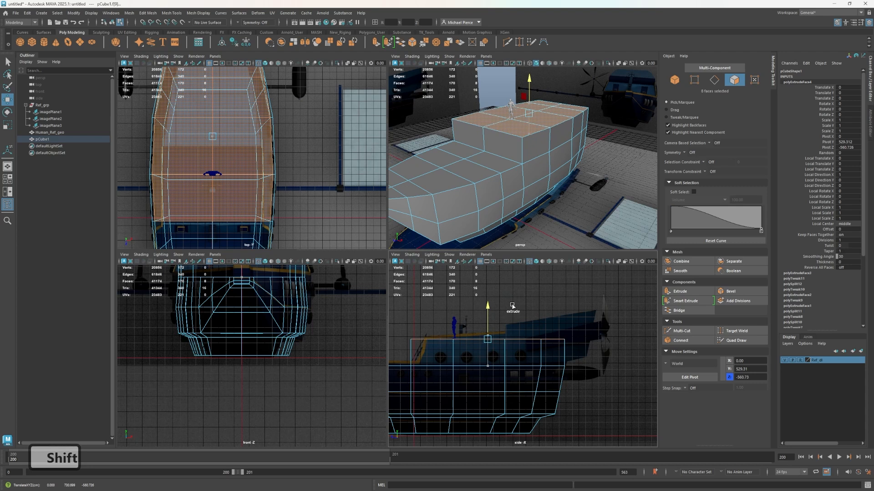
shift+click(511, 305)
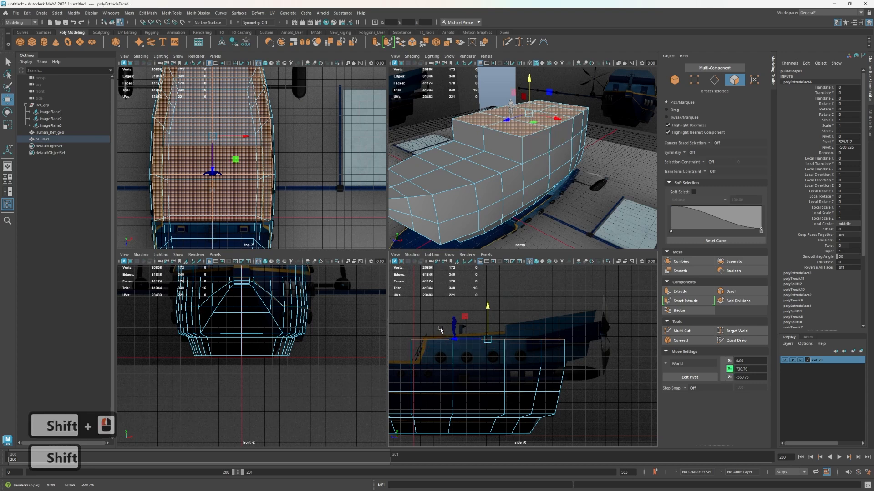
Try to move the cabin's upper front vertices aft along Z to slant its front wall
alt+middle_drag(429, 344, 480, 343)
right_drag(451, 331, 420, 297)
drag(455, 320, 447, 340)
key(w)
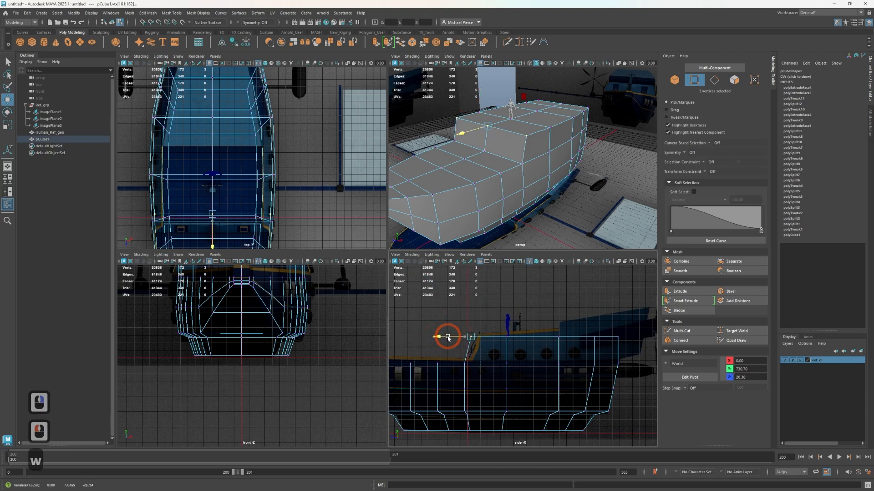
key(ctrl+z)
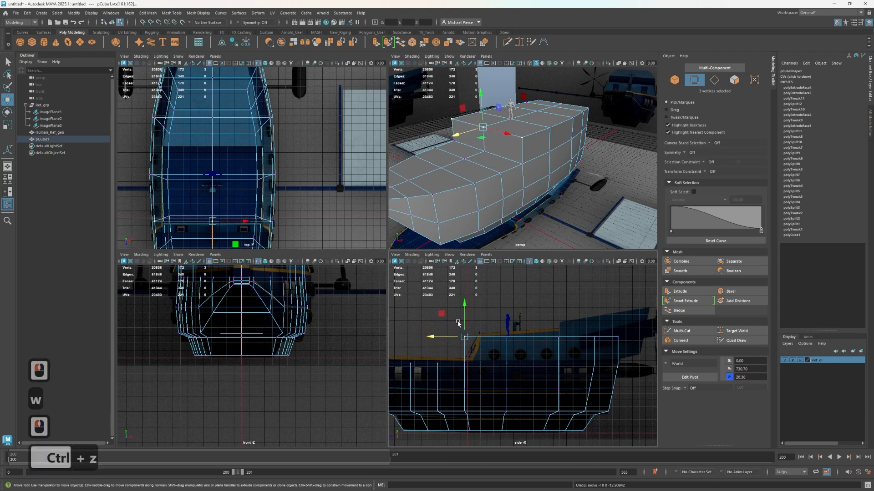
key(ctrl+z)
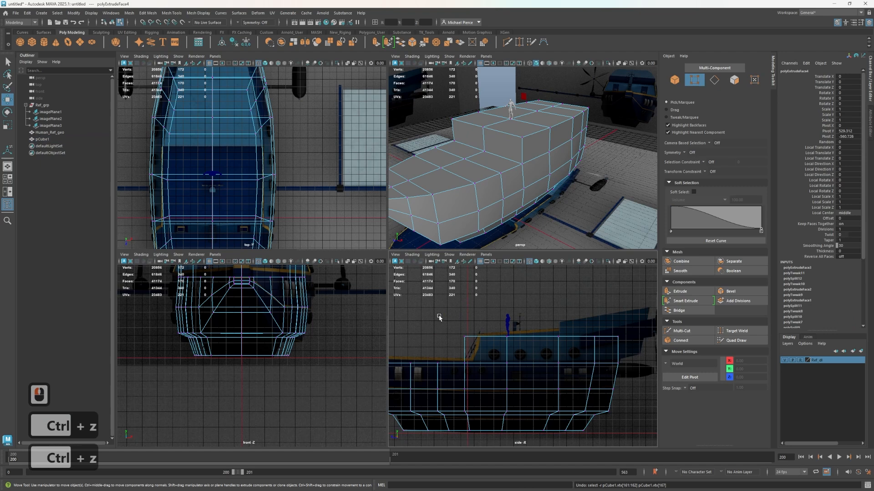
Try to move the hull's vertex ring at the cabin front aft along Z by about 39 units
drag(470, 394, 470, 394)
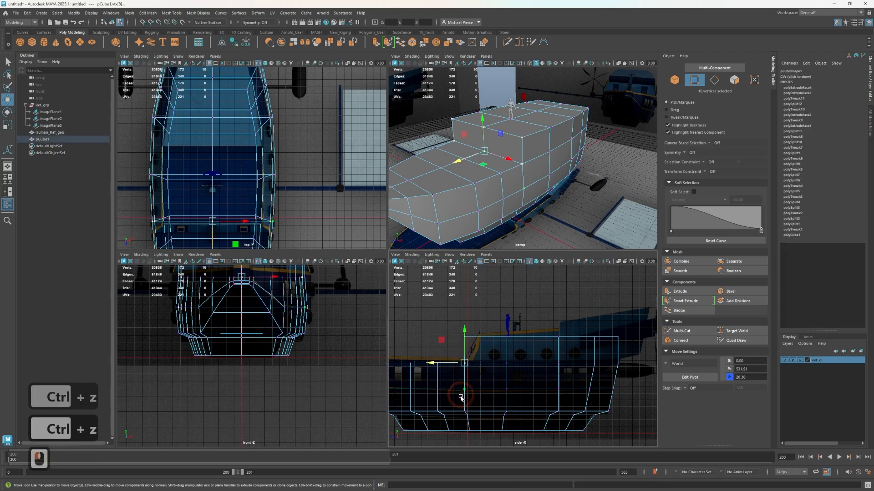
drag(438, 366, 444, 363)
key(ctrl+z)
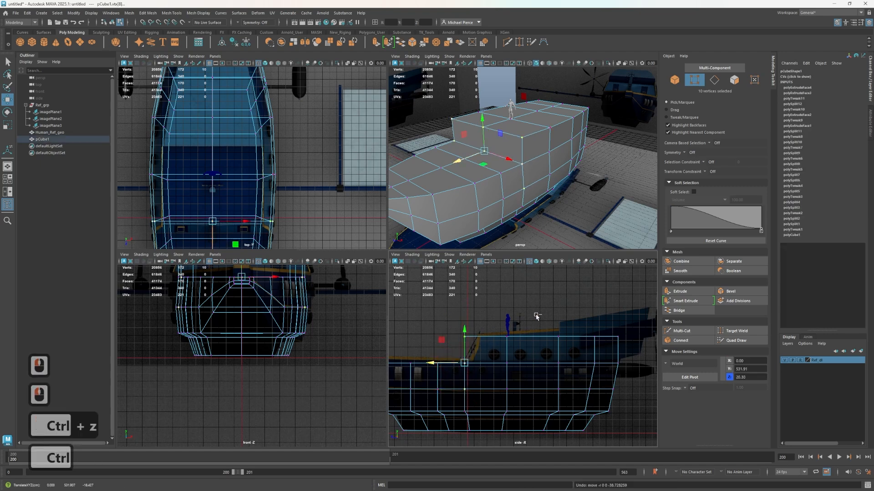
Undo the upward extrusion of the rear cabin, back to the selected rear deck faces
key(ctrl+z)
key(ctrl+z)
key(ctrl+z)
key(ctrl+z)
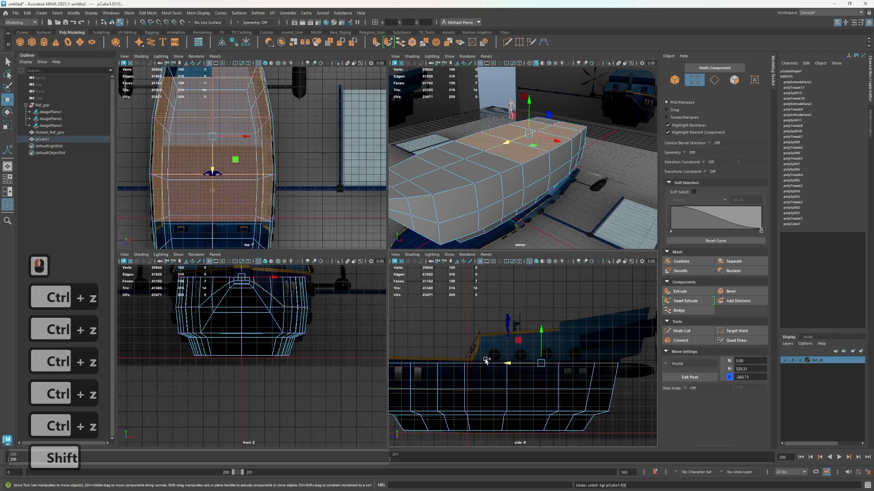
Try to insert a centered edge loop through the hull section at the cabin front and cut it across the deck with Multi-Cut
key(ctrl+shift+x)
ctrl+middle_click(480, 364)
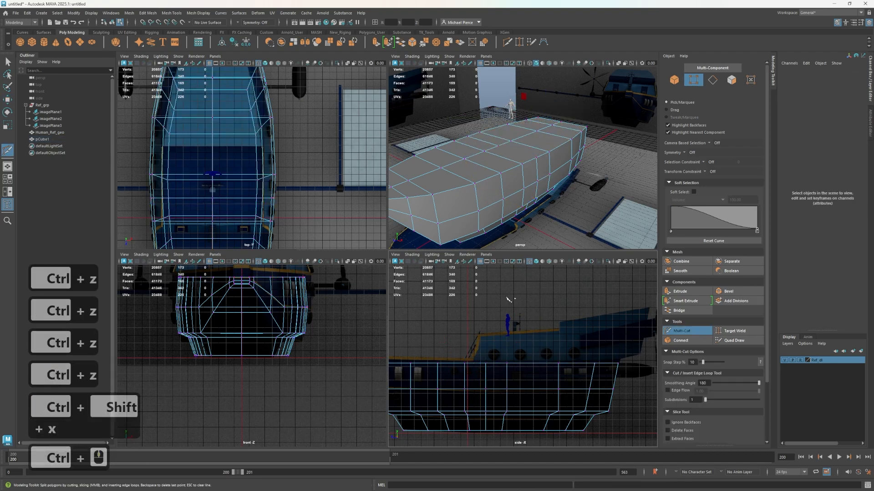
key(ctrl+shift+x)
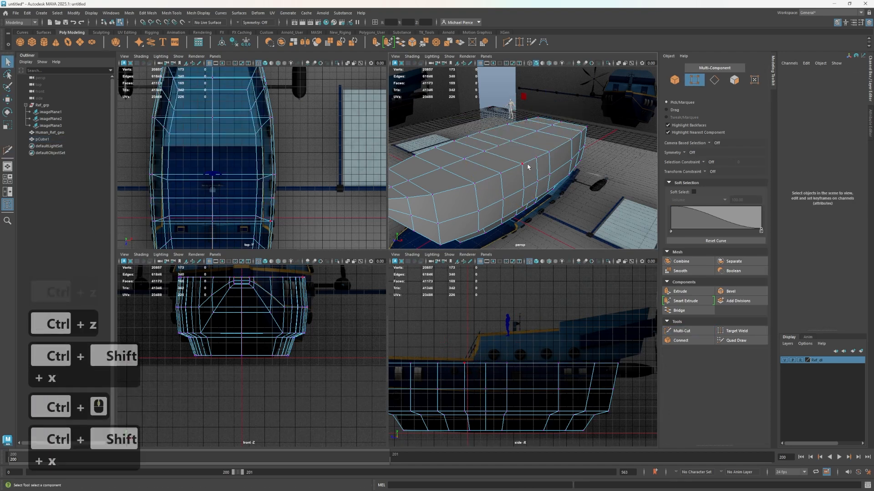
alt+drag(534, 163, 509, 163)
key(ctrl+shift+x)
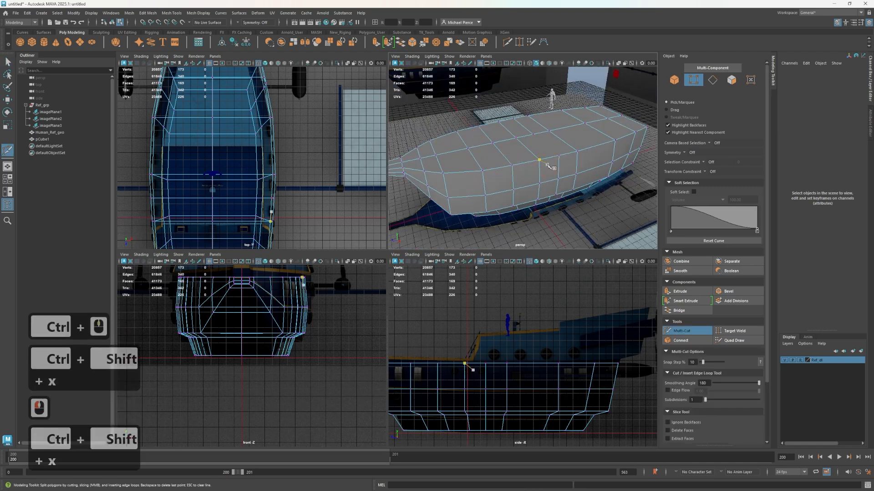
click(571, 143)
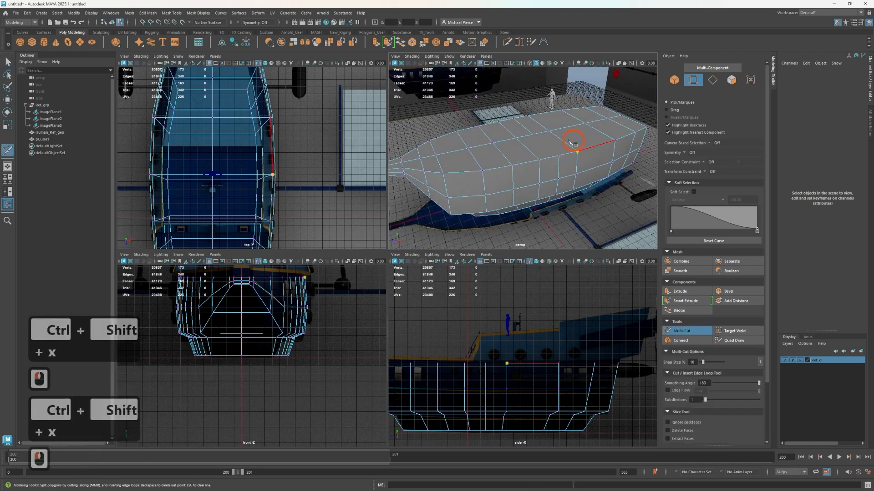
click(552, 163)
click(509, 135)
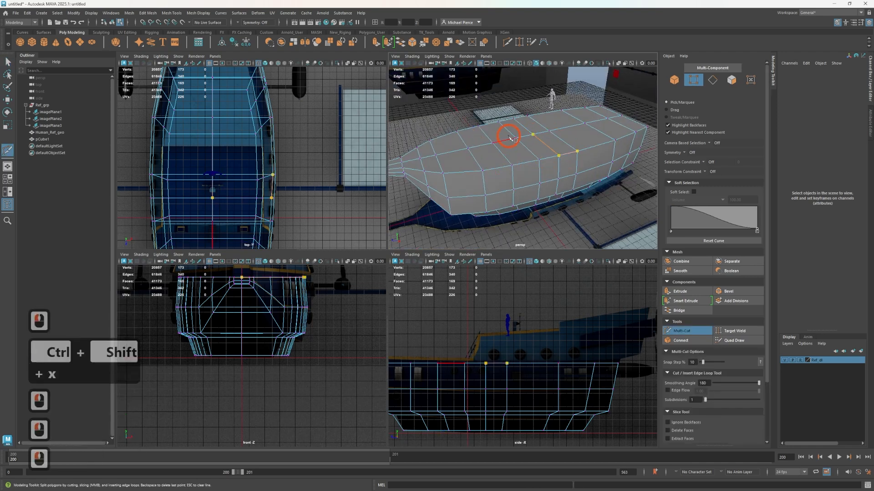
right_click(527, 136)
Compare the hull in smooth preview and unsmoothed display to examine the topology around the new deck cut
key(q)
key(3)
key(1)
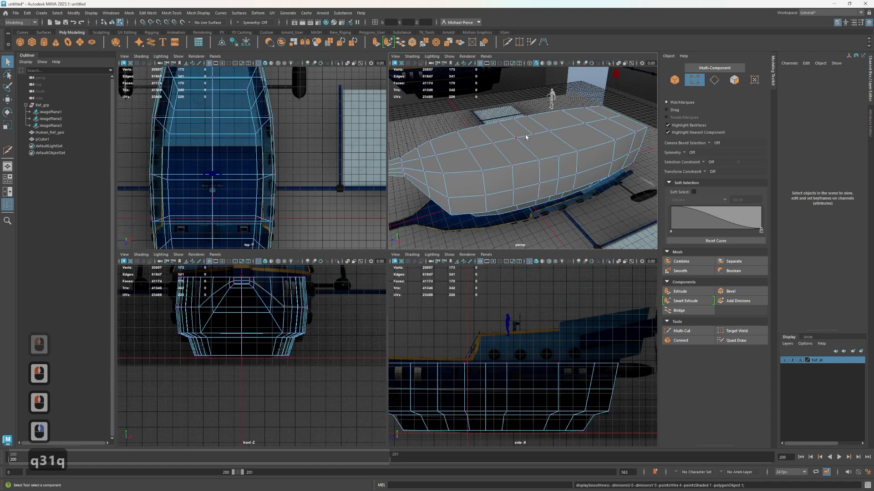
alt+drag(570, 163, 614, 129)
key(3)
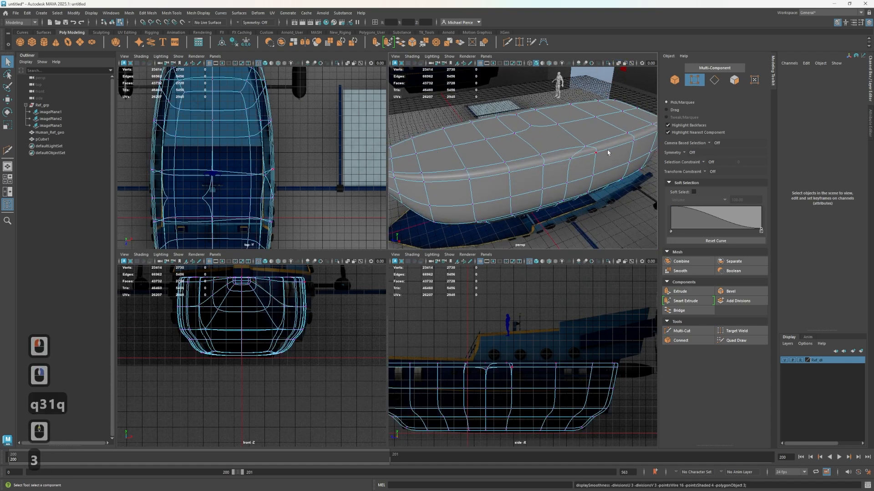
key(1)
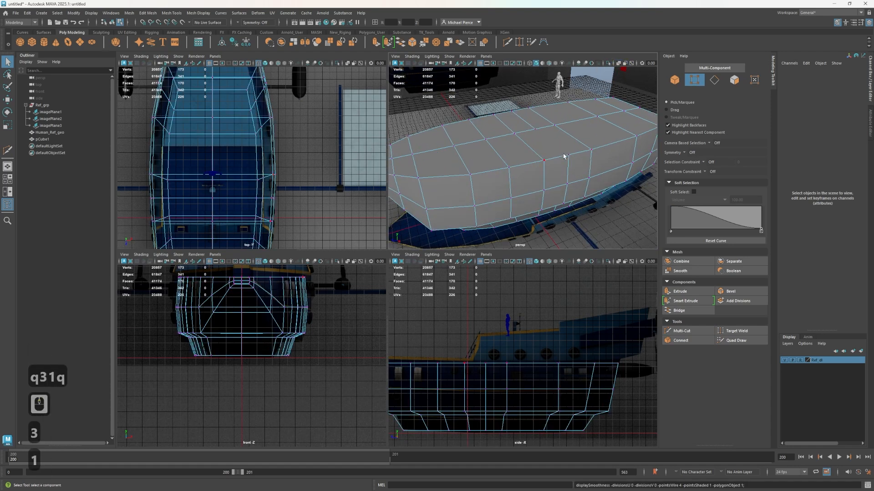
key(3)
right_drag(573, 152, 566, 180)
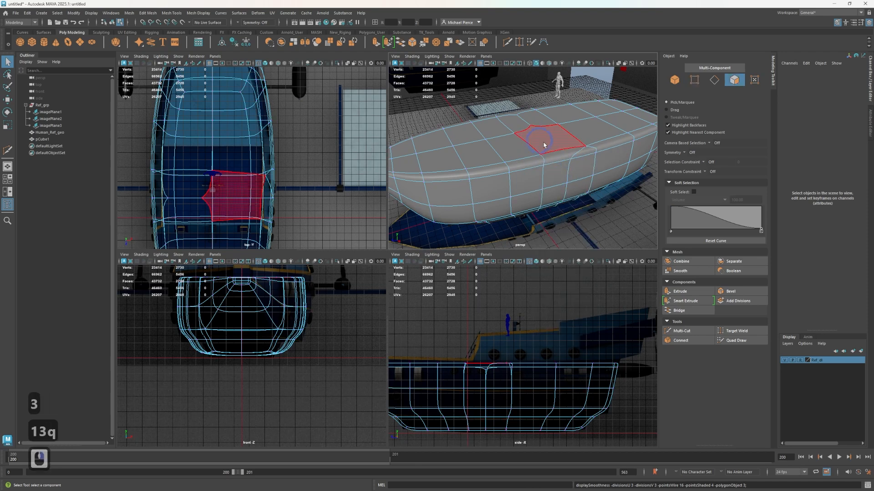
key(1)
Undo the deck cuts, the rear face selection and the deck's offset extrusion, and return the hull to unsmoothed display
key(ctrl+z)
key(ctrl+z)
key(ctrl+z)
key(ctrl+z)
key(ctrl+z)
key(ctrl+z)
key(ctrl+z)
key(ctrl+z)
key(ctrl+z)
key(ctrl+z)
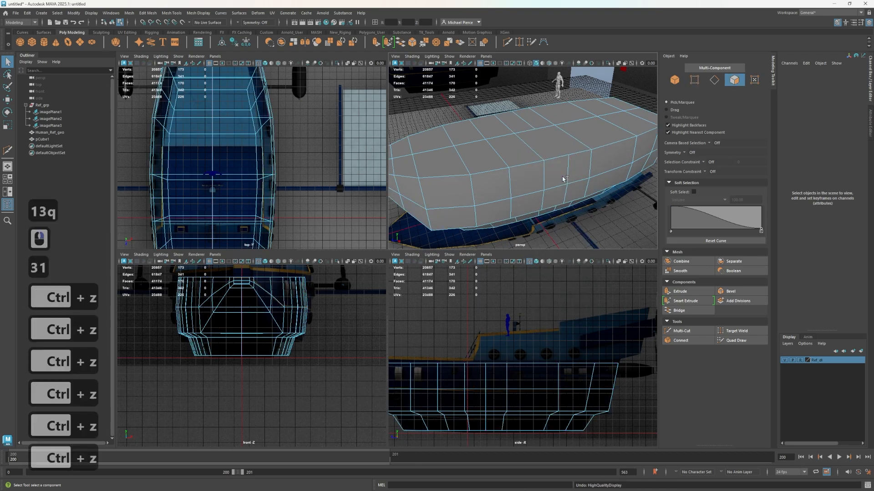
key(ctrl+z)
key(ctrl+z)
key(ctrl+z)
key(ctrl+z)
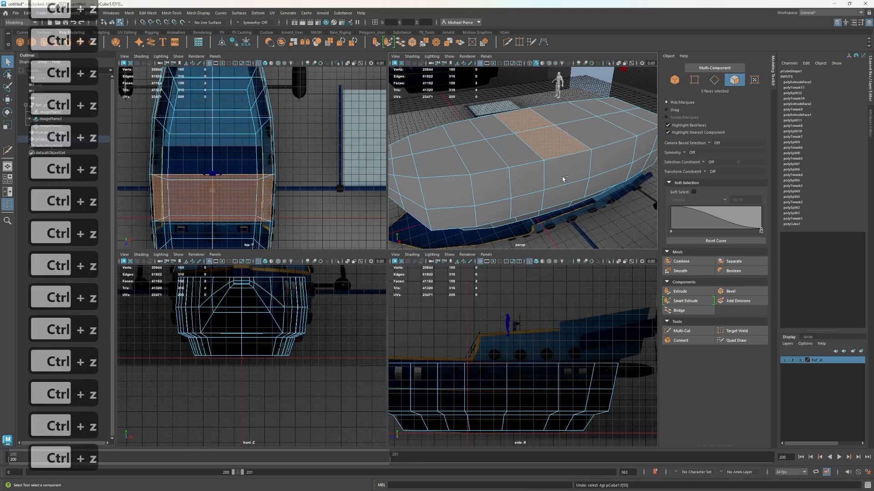
key(3)
key(ctrl+z)
key(ctrl+z)
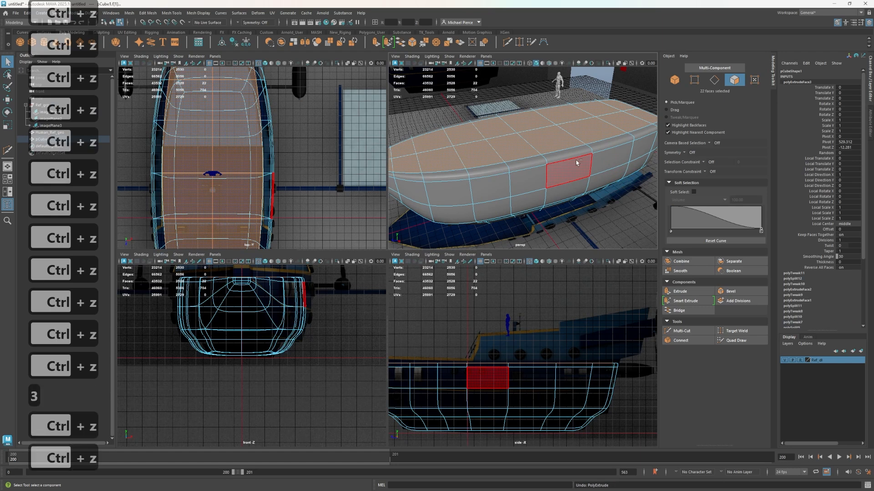
key(1)
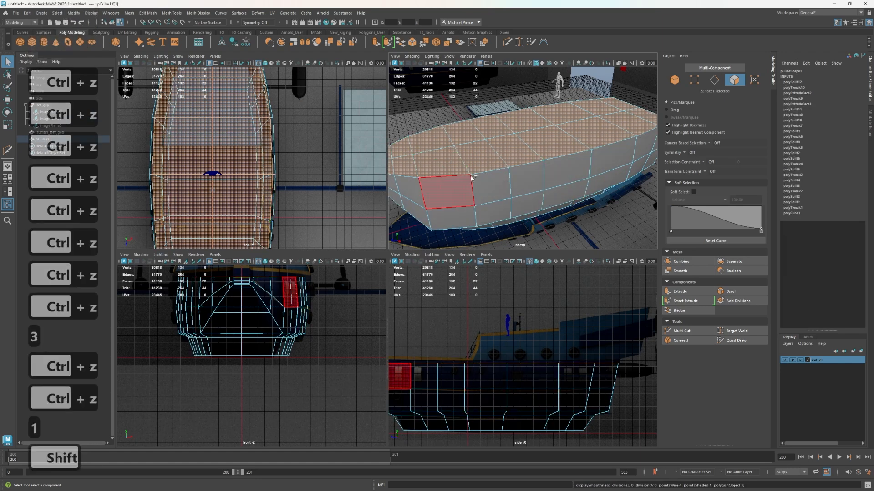
Insert a centered edge loop around the hull section near the cabin front and slide it slightly forward to match the side reference
key(ctrl+shift+x)
ctrl+click(560, 156)
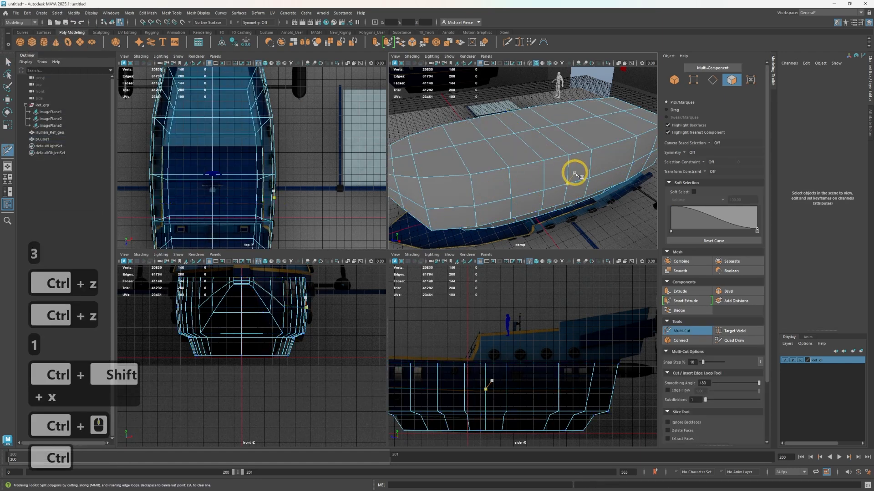
key(w)
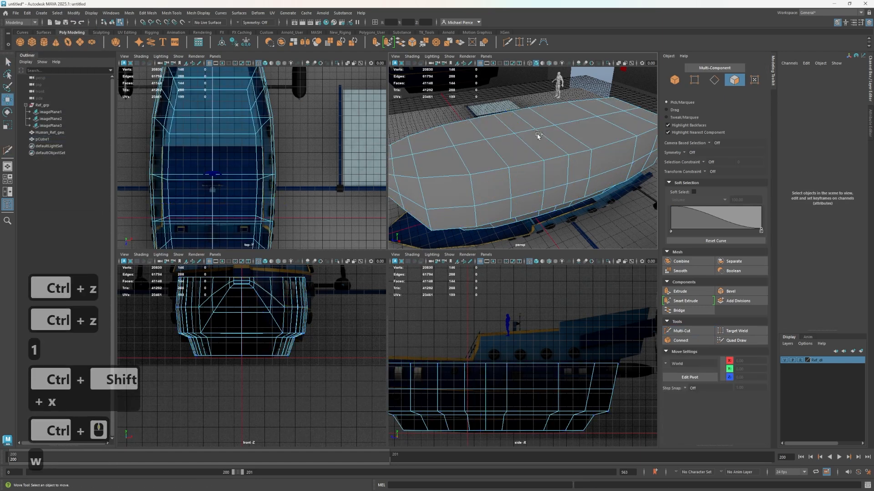
right_drag(484, 362, 484, 278)
double_click(491, 371)
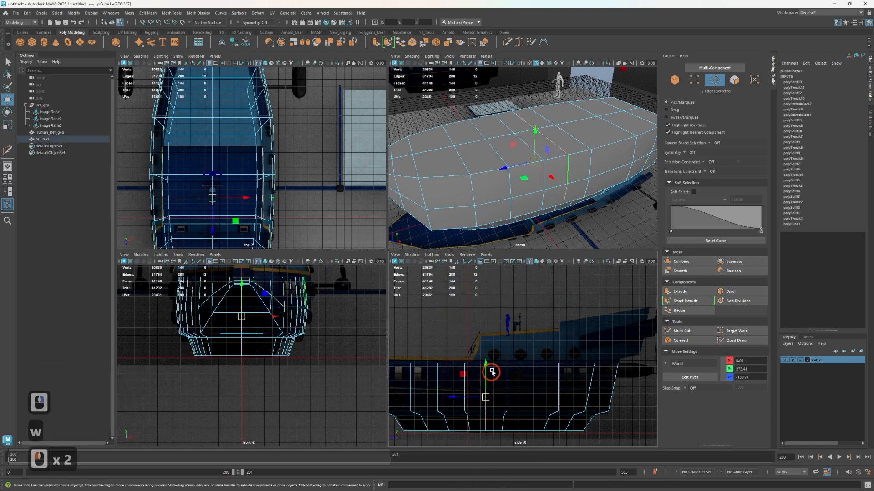
shift+right_drag(542, 159, 543, 162)
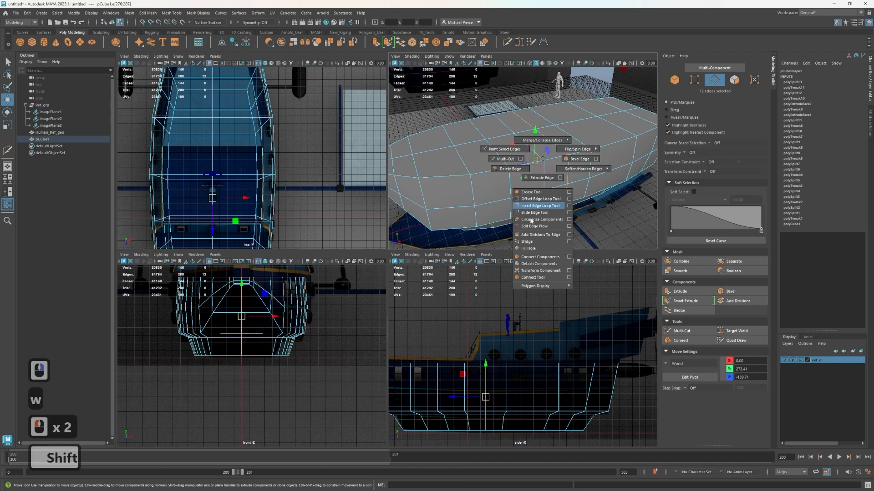
shift+right_drag(540, 217, 539, 216)
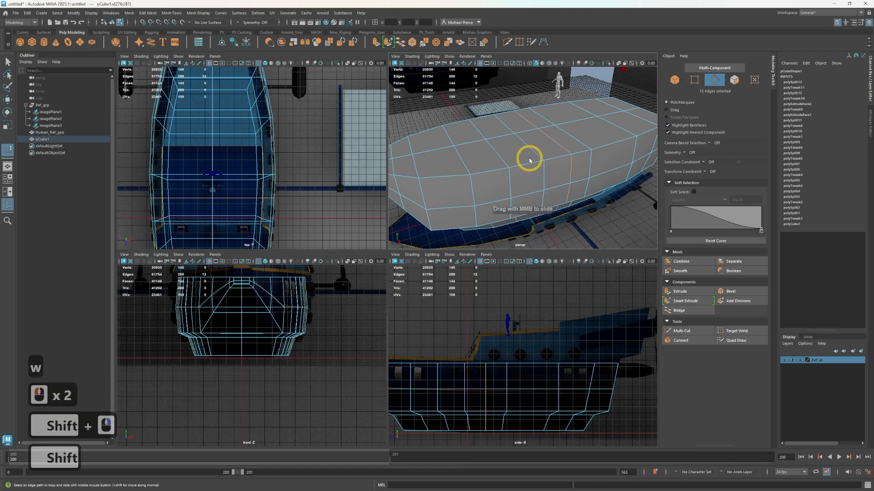
middle_drag(506, 171, 507, 171)
double_click(508, 179)
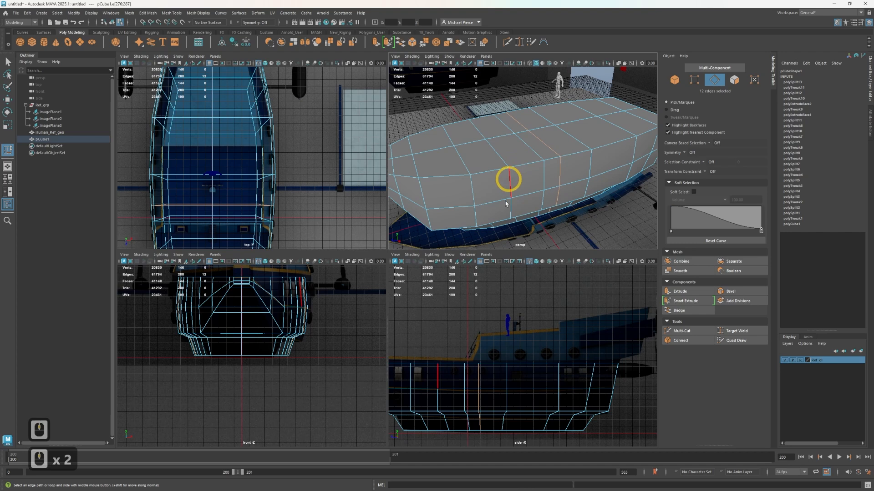
Select the deck faces on both sides of the centerline from the new edge loop back to the stern
right_drag(560, 145, 560, 161)
click(563, 138)
shift+click(523, 117)
shift+click(622, 131)
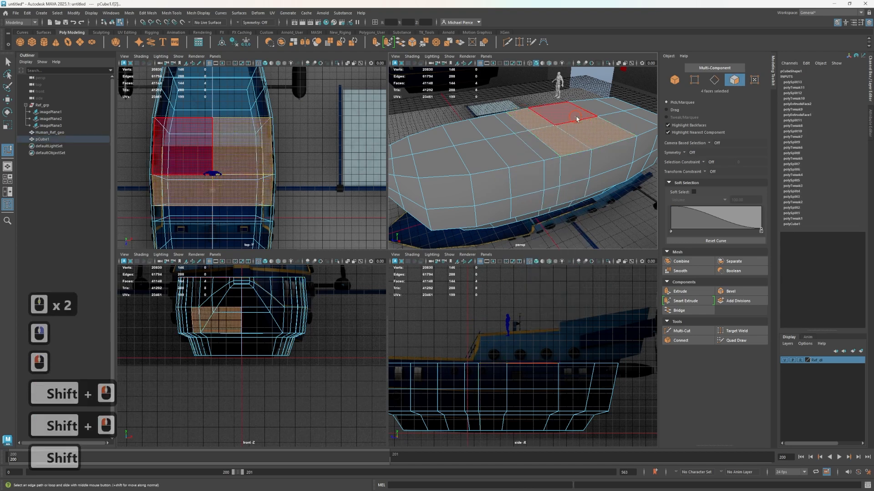
shift+click(576, 116)
shift+click(622, 116)
shift+click(598, 107)
shift+click(634, 113)
shift+click(618, 95)
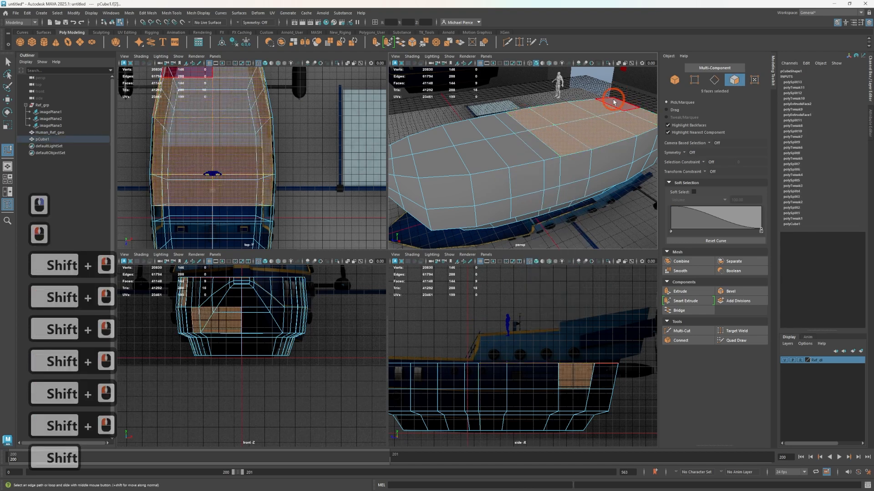
shift+click(610, 108)
Deselect the stray hull faces near the stern and extrude the rear deck faces upward to about Y 720.4
key(ctrl+e)
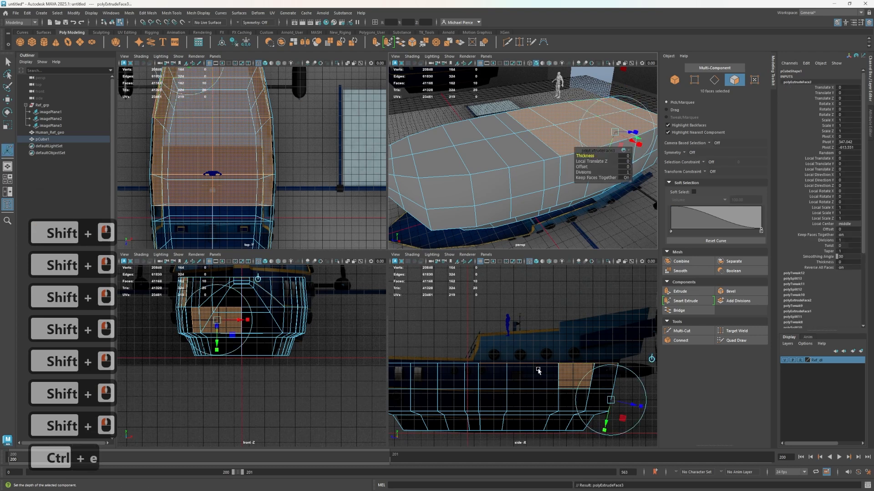
key(ctrl+z)
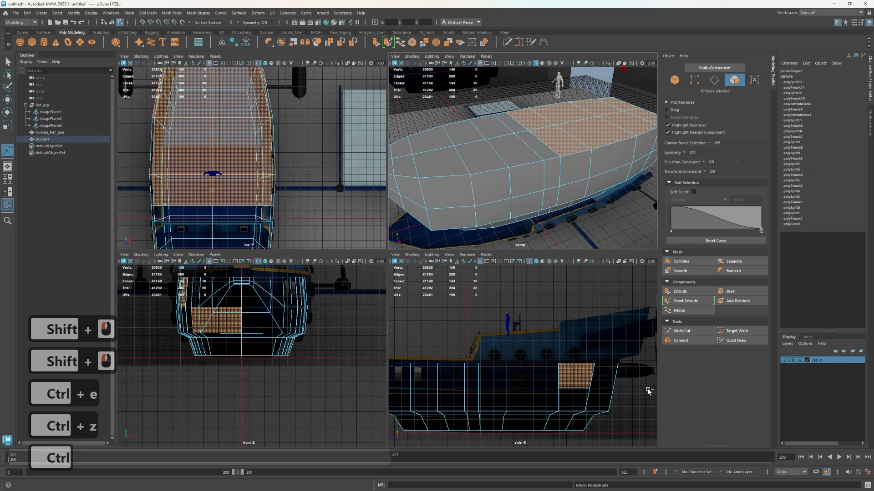
ctrl+drag(648, 393, 509, 371)
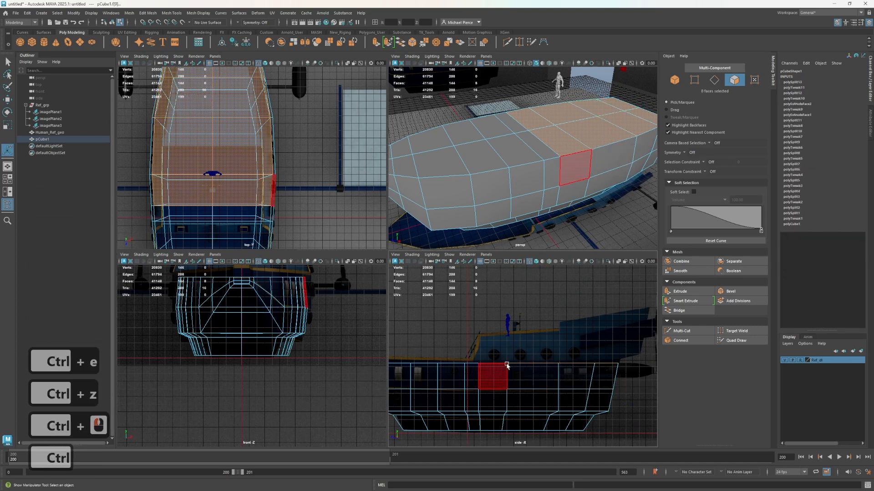
key(w)
shift+drag(548, 335, 565, 309)
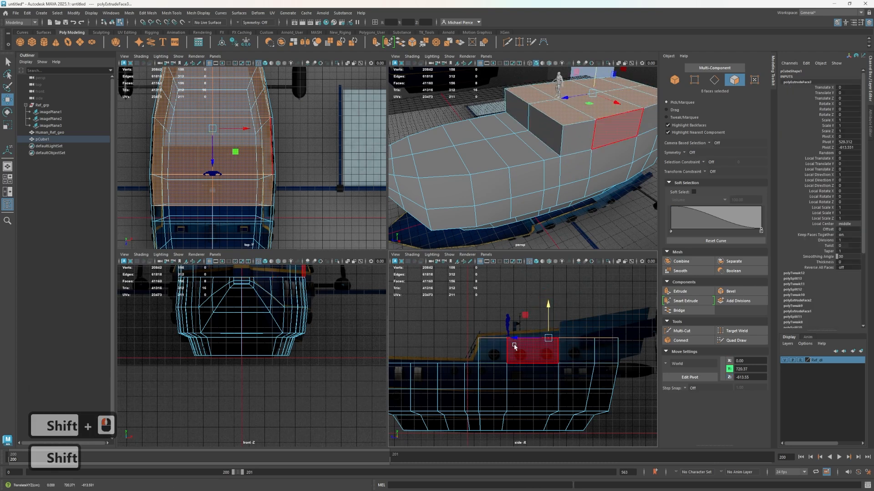
Extrude the cabin's two rear wall faces aft along Z to about Z -1338, following the side reference
alt+middle_drag(515, 347, 475, 336)
alt+drag(585, 156, 562, 170)
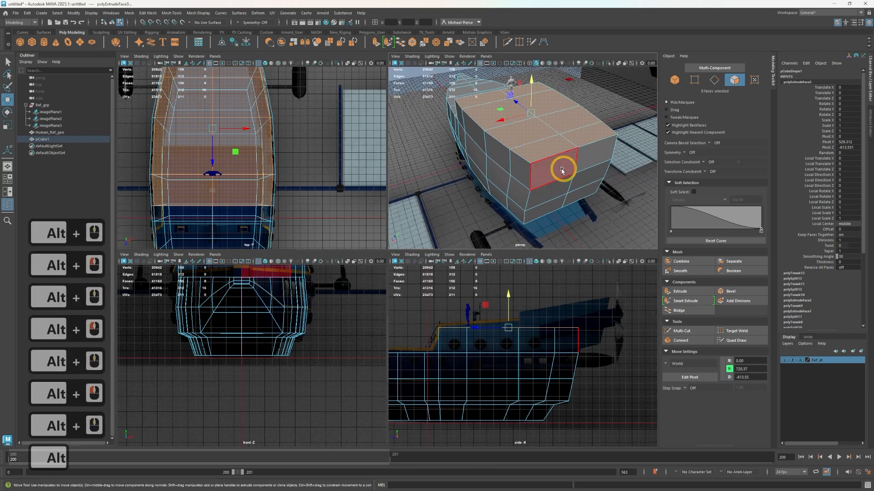
click(562, 171)
shift+click(551, 345)
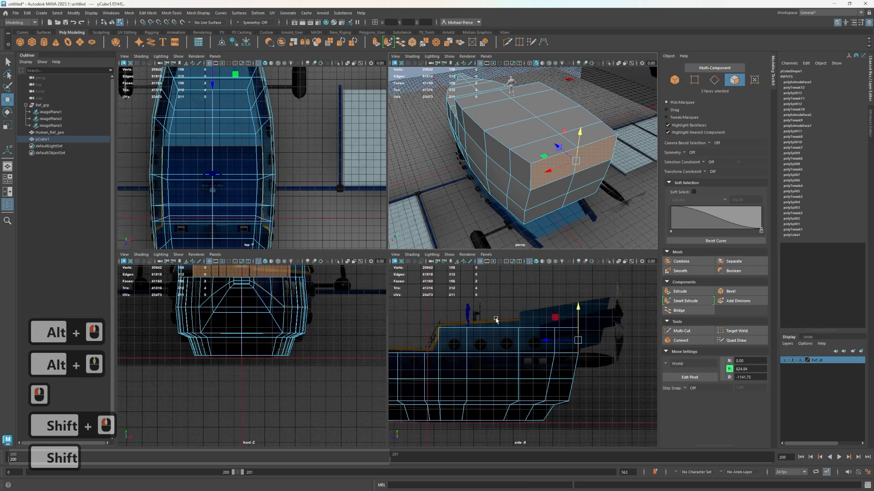
shift+drag(551, 342, 592, 361)
Raise the lower rear vertices of the cabin's stern overhang to about Y 632.6 to slope its underside
right_drag(597, 363, 563, 301)
drag(616, 363, 600, 323)
key(w)
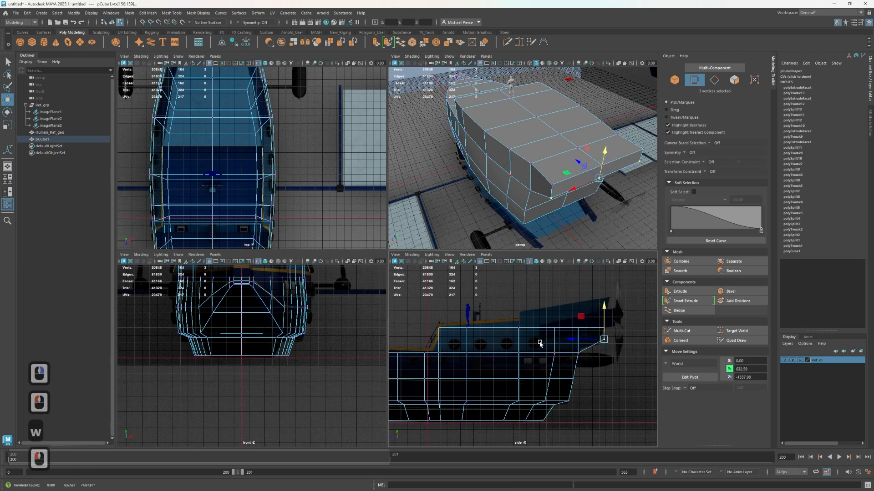
Select the deck-line vertices below the cabin's rear portion and raise them to about Y 544.8
drag(539, 342, 592, 373)
drag(566, 321, 566, 322)
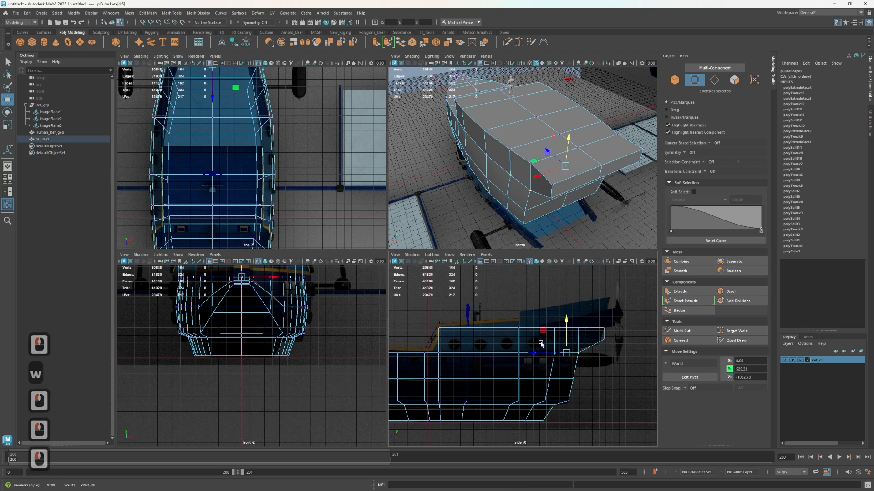
drag(499, 336, 578, 359)
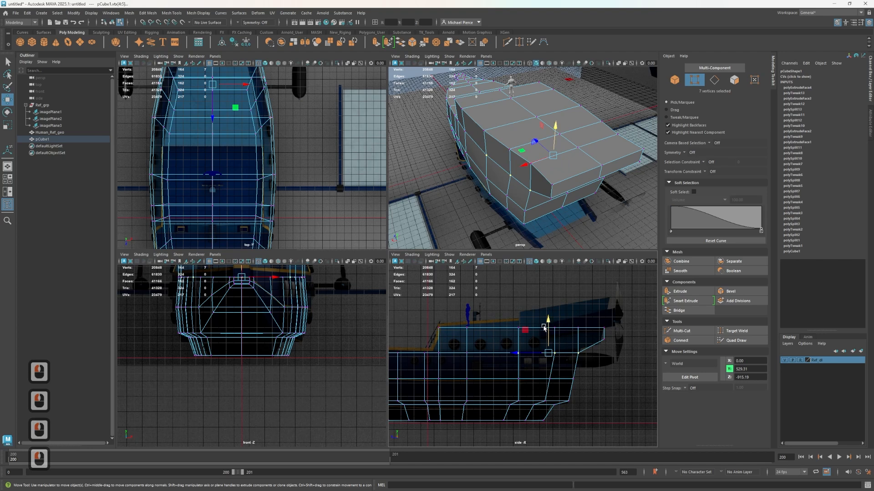
mouse_move(549, 319)
mouse_down()
mouse_move(548, 331)
mouse_move(552, 321)
mouse_up()
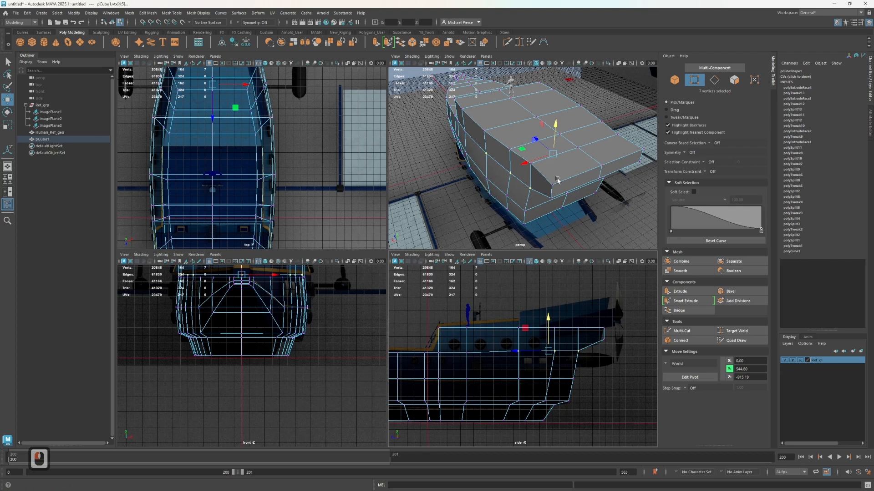
scroll(243, 140, down, 1)
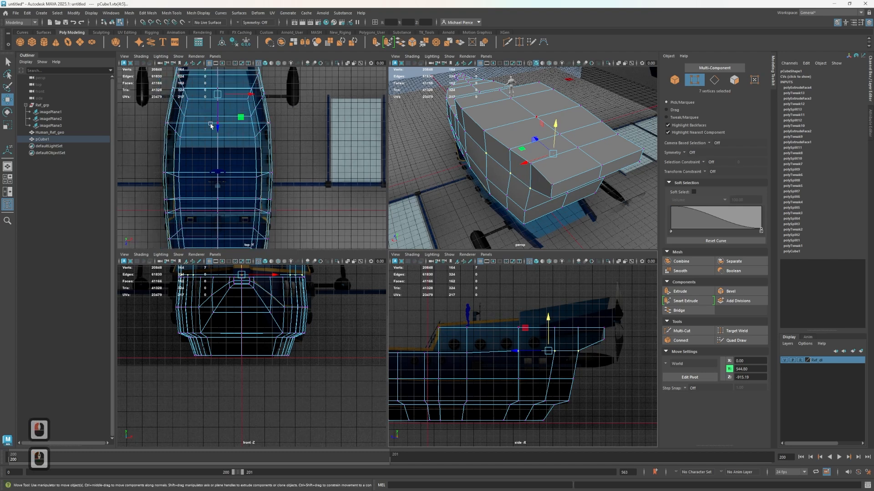
Scale the two rear end faces of the stern overhang narrower along X to taper it towards the stern
alt+middle_drag(199, 151, 200, 226)
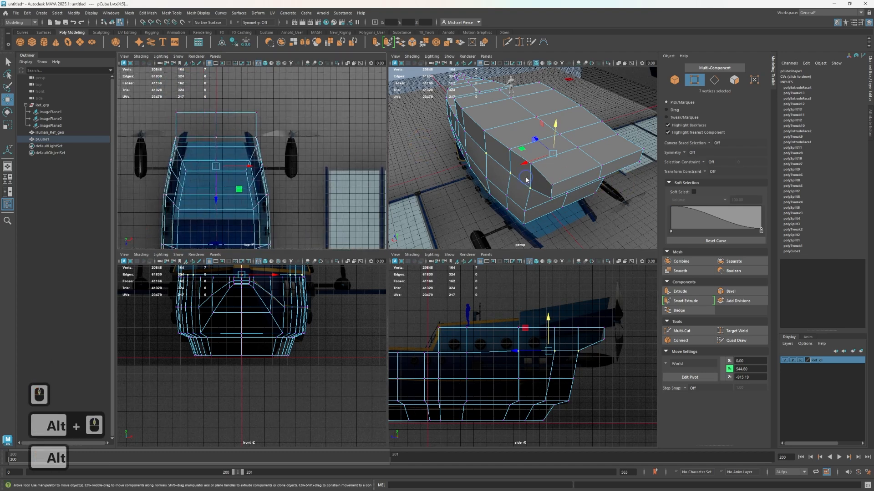
right_drag(527, 180, 576, 186)
key(r)
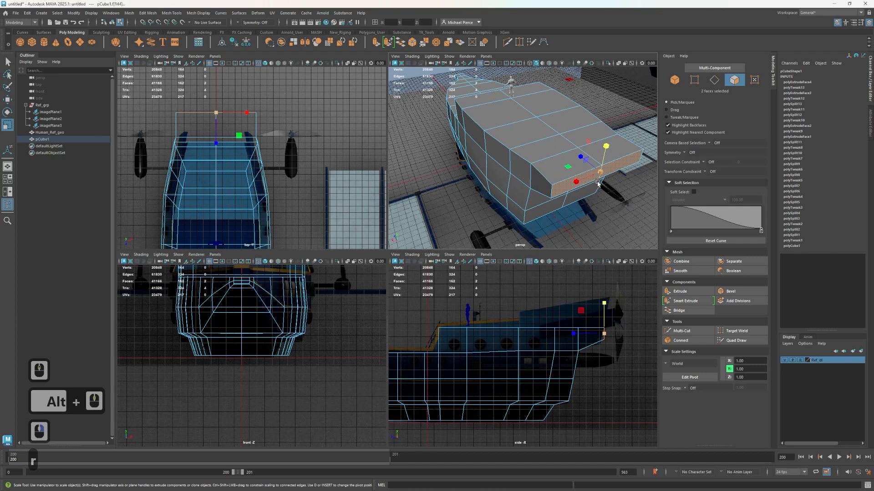
drag(576, 186, 588, 184)
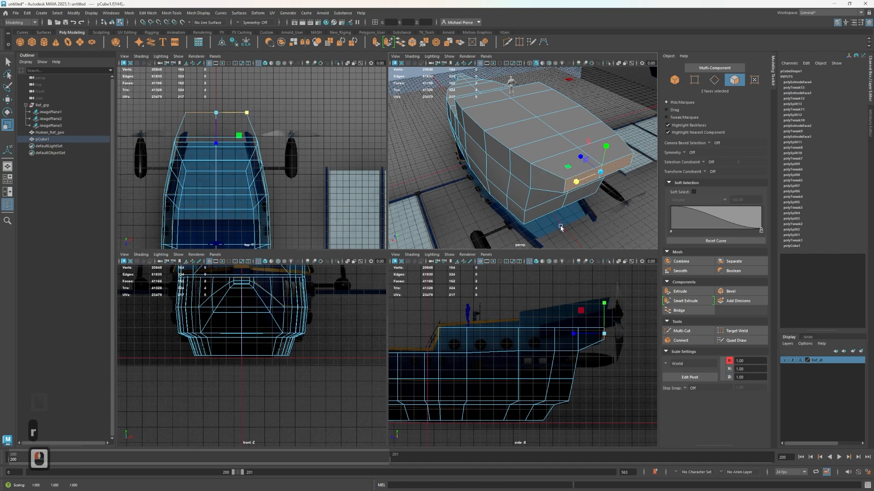
Compare the tapered stern with the top, front and side references, then clear the selection and examine the overhang's underside and corners
scroll(295, 314, down, 2)
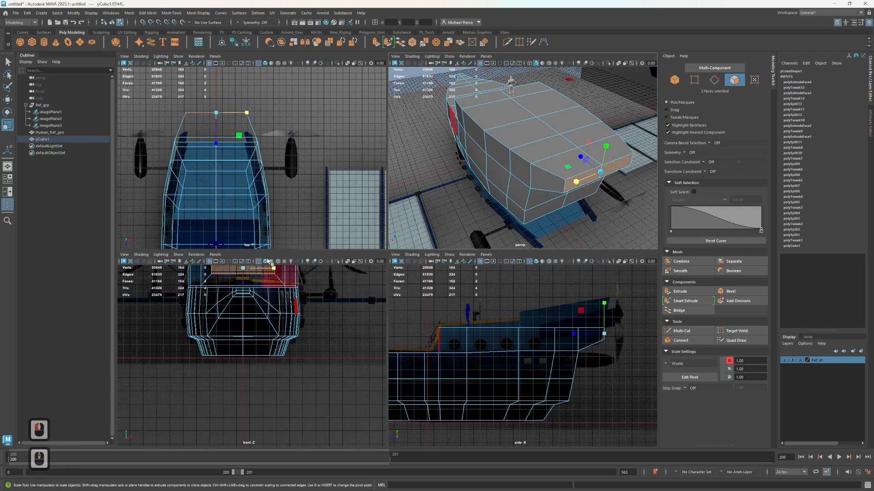
scroll(242, 218, down, 6)
scroll(248, 217, down, 3)
scroll(260, 218, up, 2)
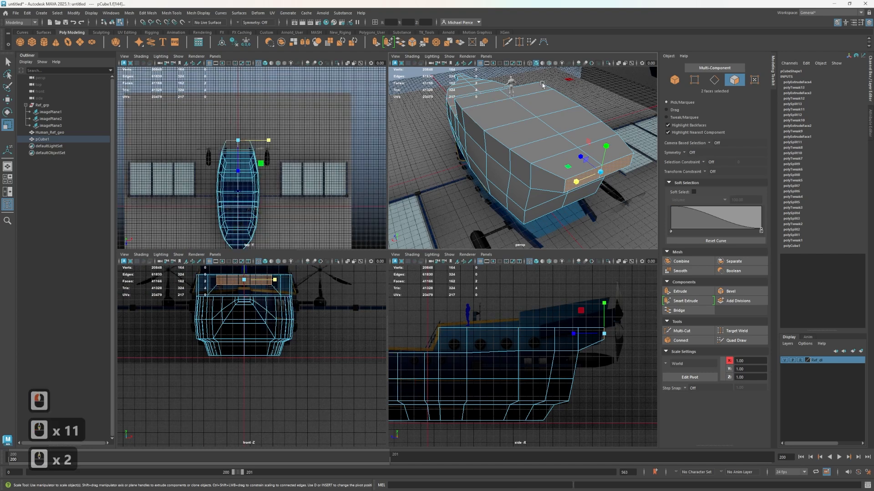
scroll(543, 84, down, 2)
scroll(226, 139, up, 6)
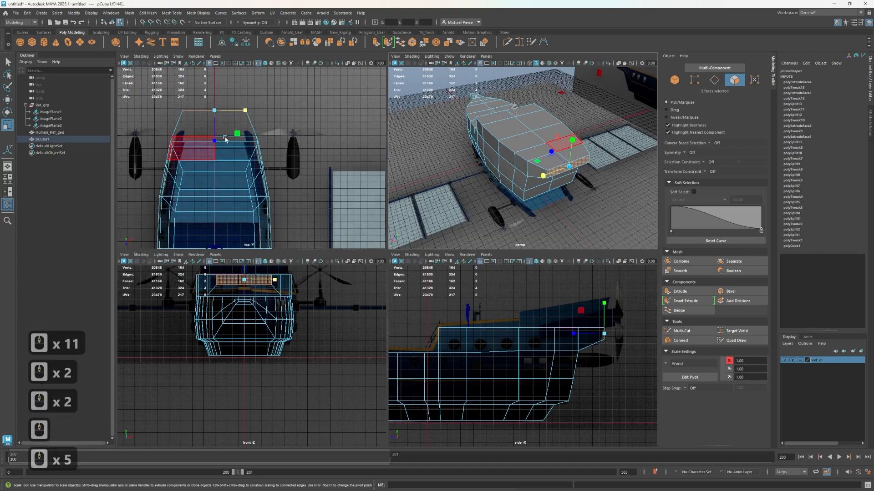
scroll(488, 345, down, 7)
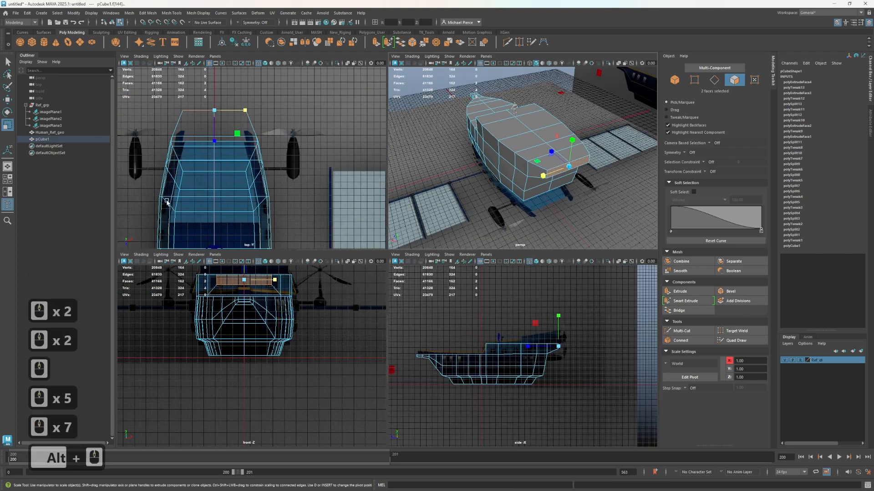
scroll(557, 338, up, 1)
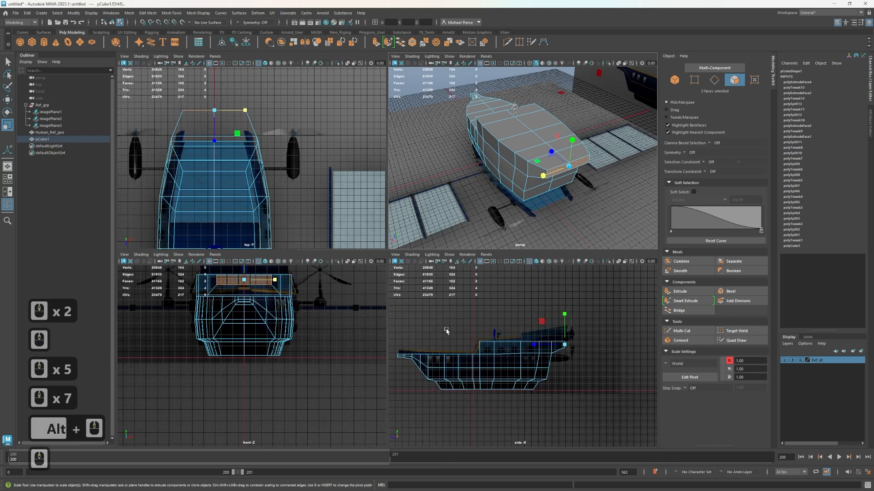
click(472, 315)
mouse_move(495, 139)
alt+mouse_down()
mouse_move(604, 146)
mouse_move(552, 111)
mouse_move(502, 149)
alt+mouse_up()
click(500, 149)
scroll(500, 150, up, 3)
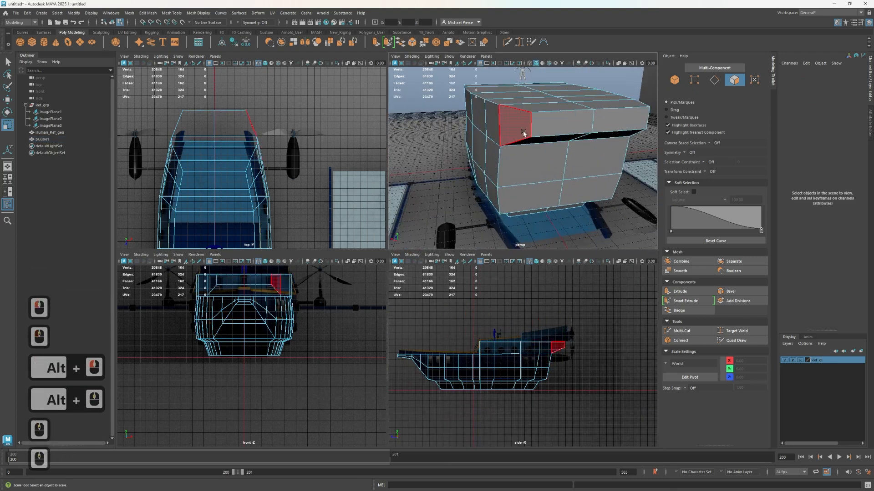
scroll(176, 141, up, 1)
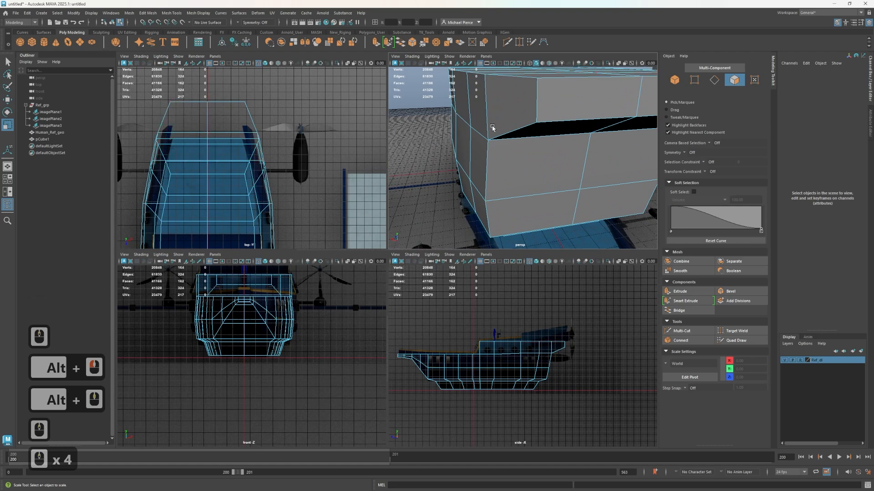
scroll(492, 128, down, 1)
alt+drag(493, 128, 526, 122)
alt+middle_drag(526, 123, 571, 130)
scroll(195, 165, down, 1)
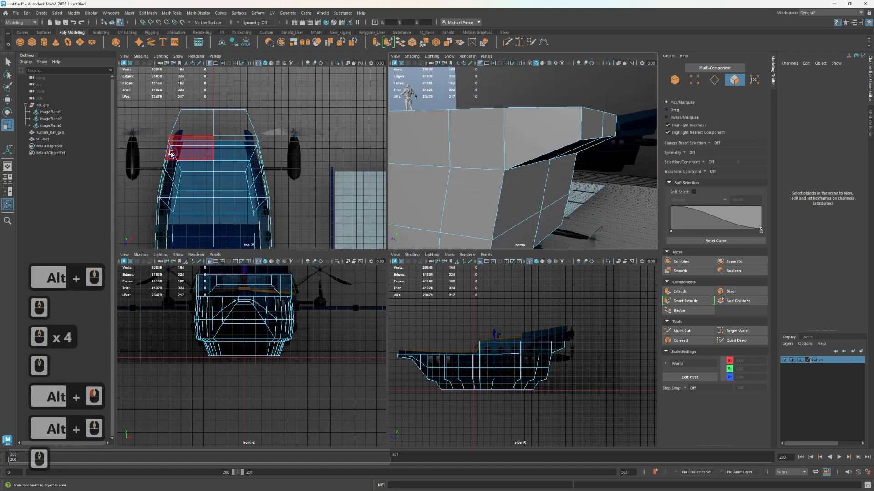
Select the vertical edge loop running around the hull side just ahead of the stern and delete it
right_drag(171, 154, 145, 140)
drag(248, 153, 361, 153)
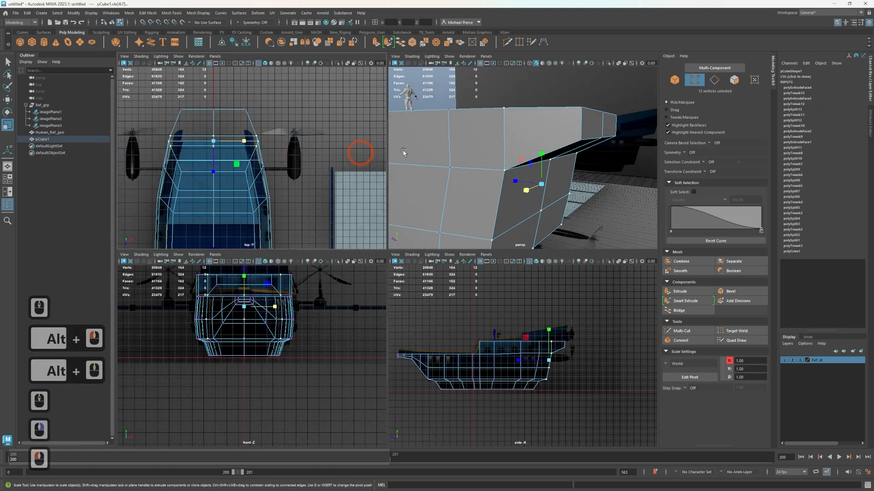
right_drag(506, 153, 507, 124)
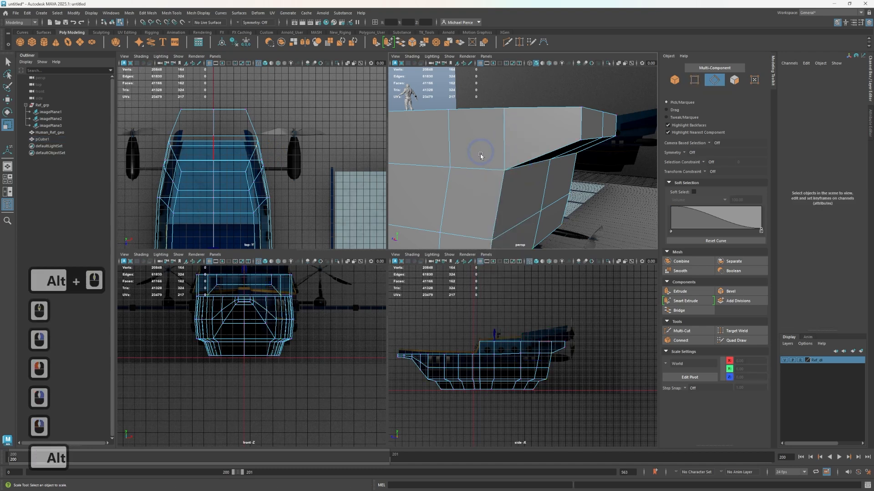
alt+middle_drag(482, 156, 508, 157)
alt+drag(508, 158, 537, 191)
alt+middle_drag(537, 191, 506, 168)
right_drag(505, 158, 491, 131)
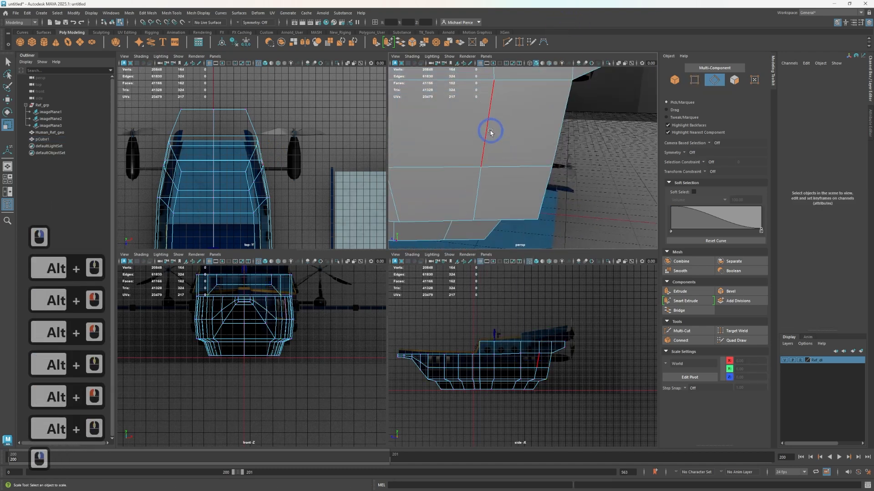
double_click(490, 131)
key(ctrl+BackSpace)
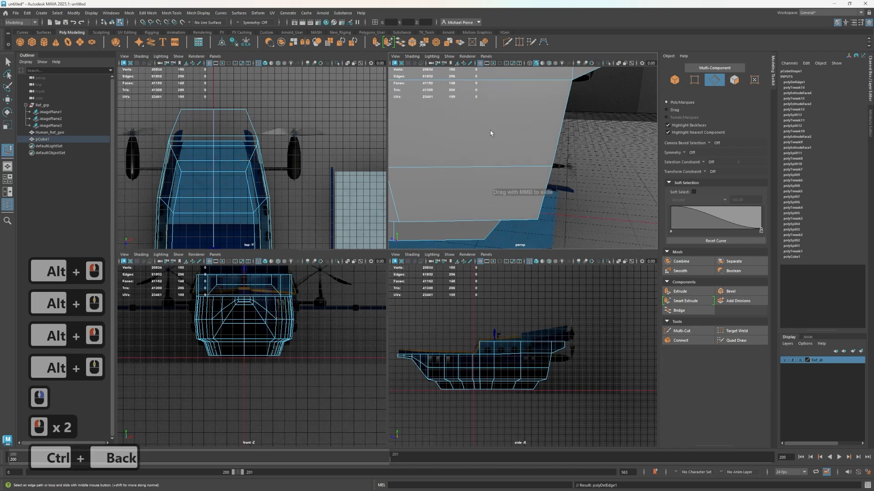
Insert a new vertical edge loop with Multi-Cut midway along the hull section just ahead of the stern
scroll(505, 220, down, 2)
scroll(505, 220, down, 1)
alt+drag(505, 220, 496, 175)
alt+middle_drag(496, 176, 527, 119)
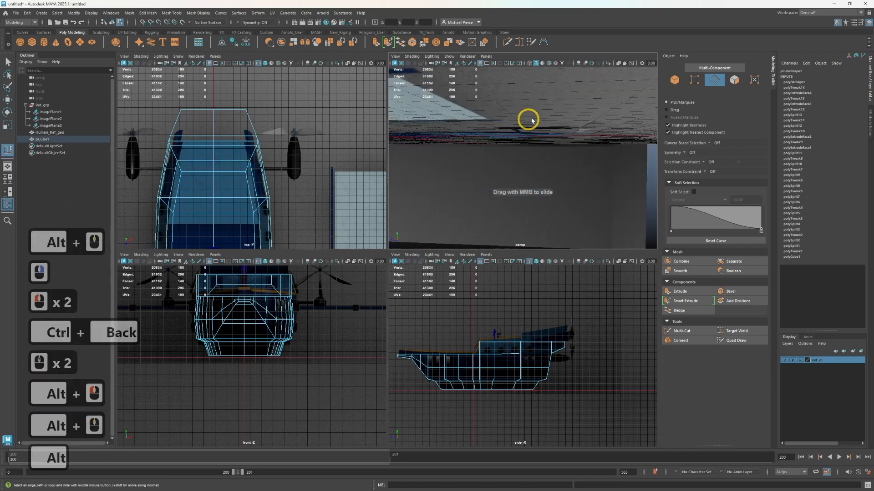
alt+drag(527, 119, 536, 230)
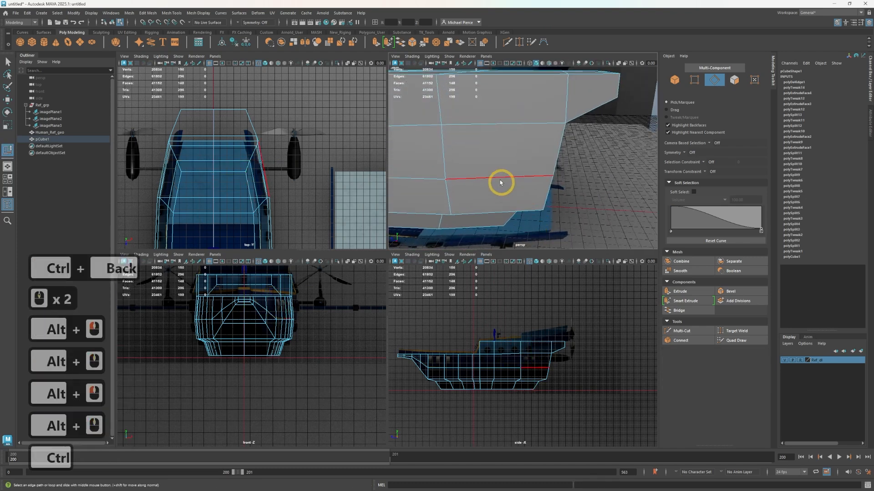
key(ctrl+shift+x)
ctrl+click(505, 115)
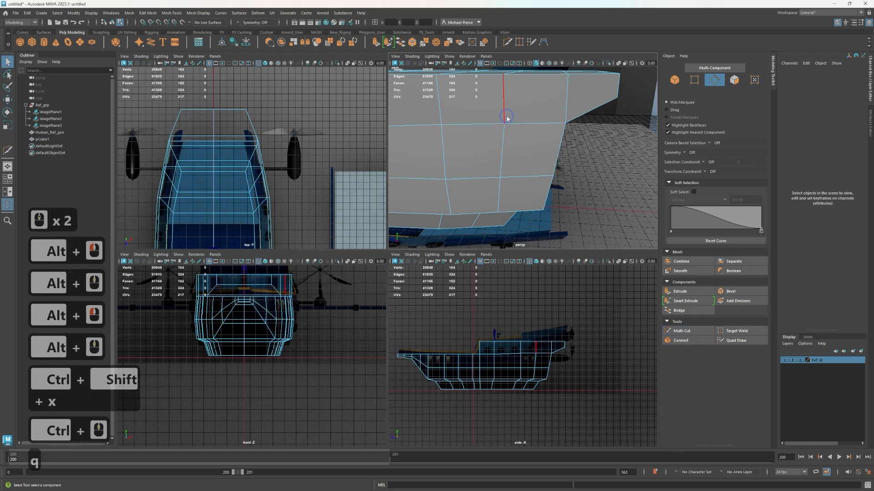
Select the new vertical edge loop near the stern and try to scale it along X, then undo the scaling
key(q)
double_click(506, 95)
key(r)
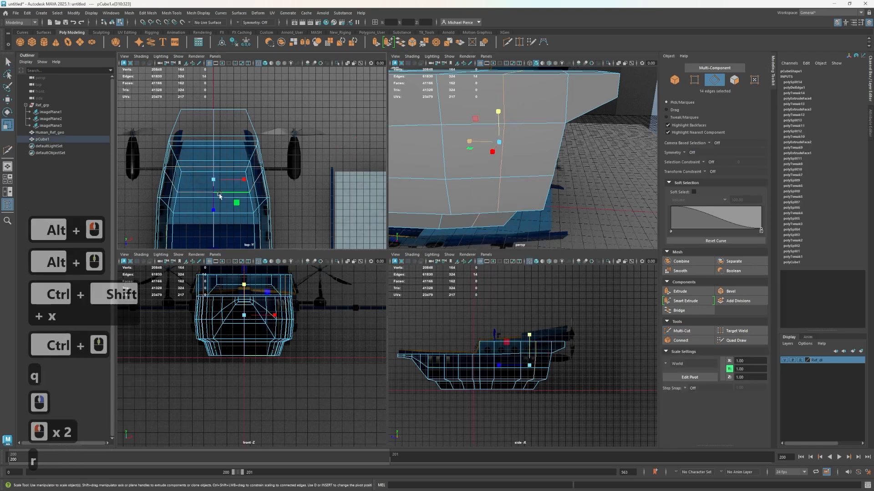
drag(237, 183, 241, 186)
key(ctrl+z)
Switch to vertex editing on the hull side near the stern and set symmetry to Object X
alt+drag(445, 135, 484, 156)
right_drag(484, 156, 452, 158)
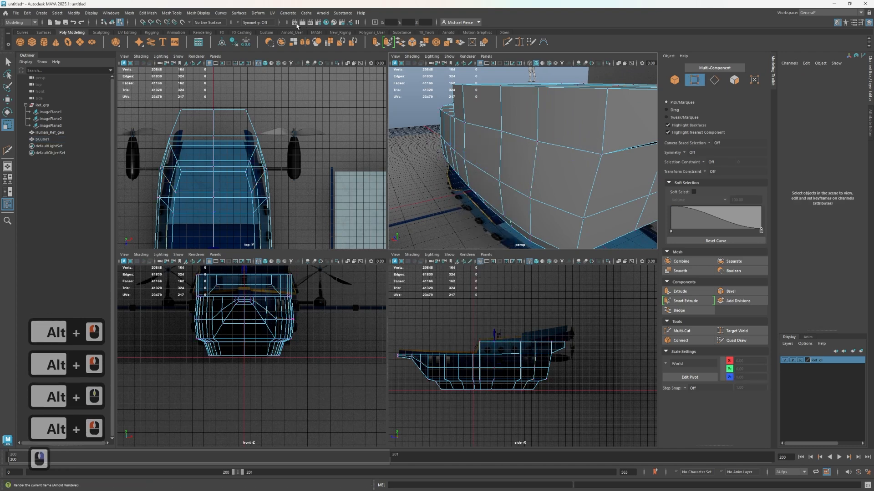
click(257, 23)
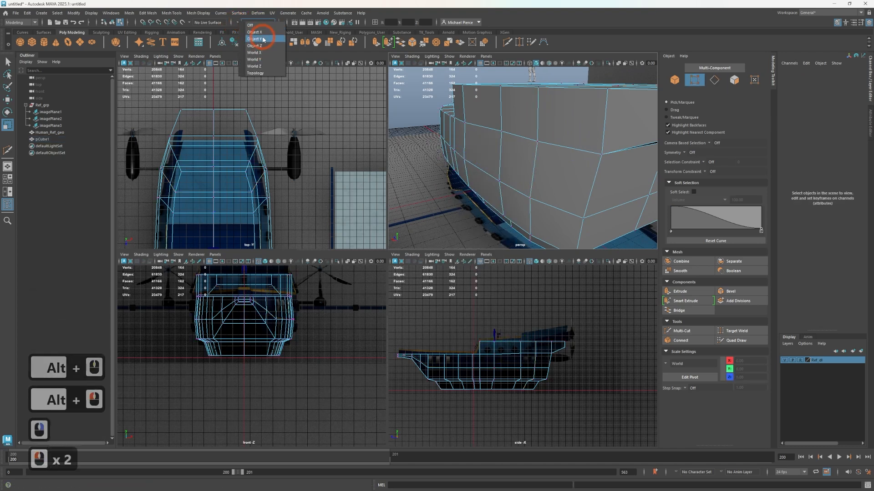
click(255, 31)
Try to move the new loop's deck-line vertex pair outward to about X 424, then undo the move
click(537, 142)
key(w)
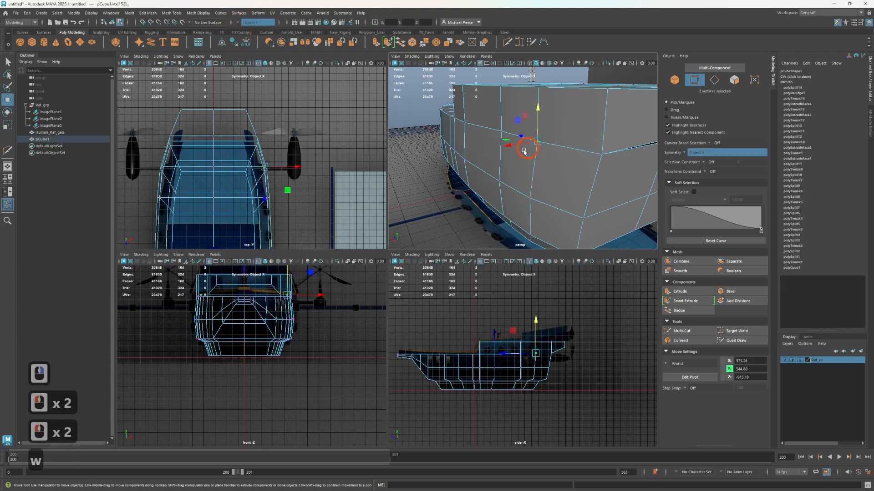
scroll(538, 189, down, 3)
alt+drag(538, 189, 488, 172)
key(w)
scroll(501, 150, up, 3)
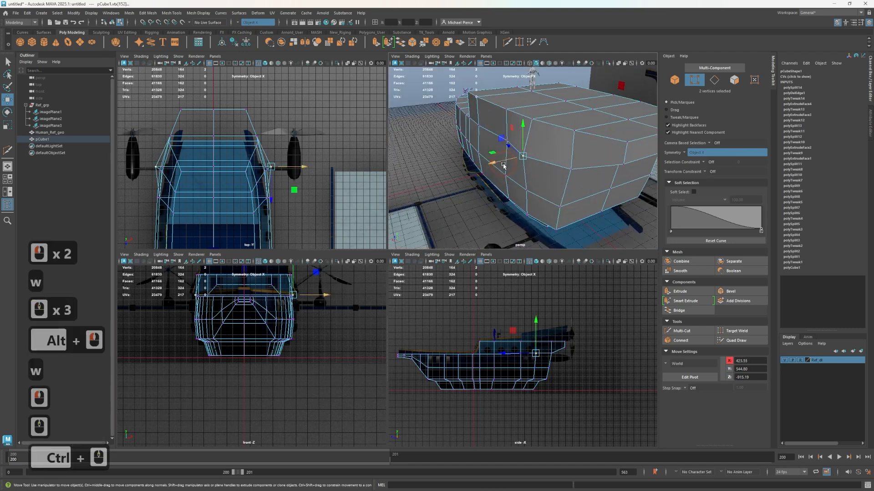
key(ctrl+z)
scroll(496, 138, up, 2)
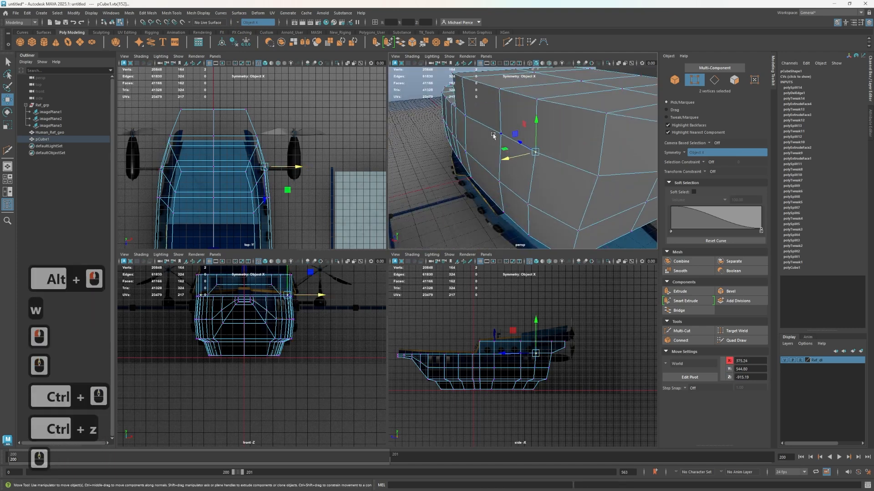
Move the deck-line vertices at about Z -609 outward to about X 413.7 and those on the new loop to about X 387
click(493, 135)
click(473, 145)
key(ctrl+z)
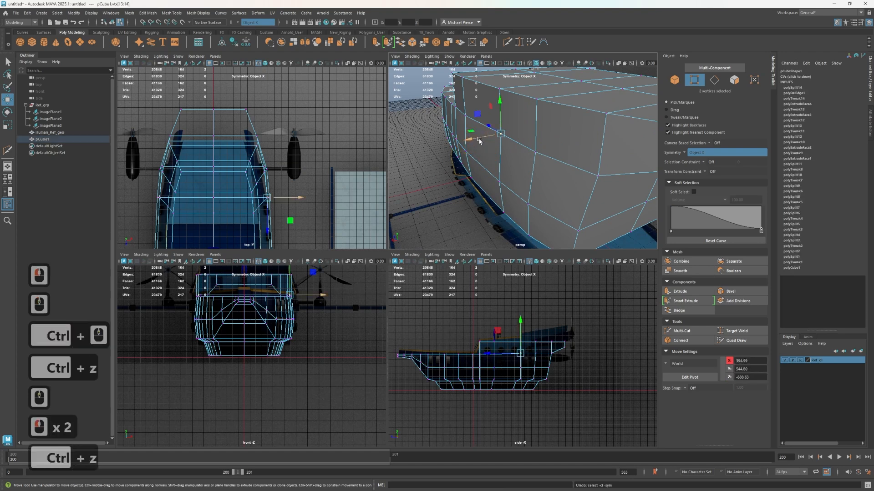
drag(473, 143, 471, 141)
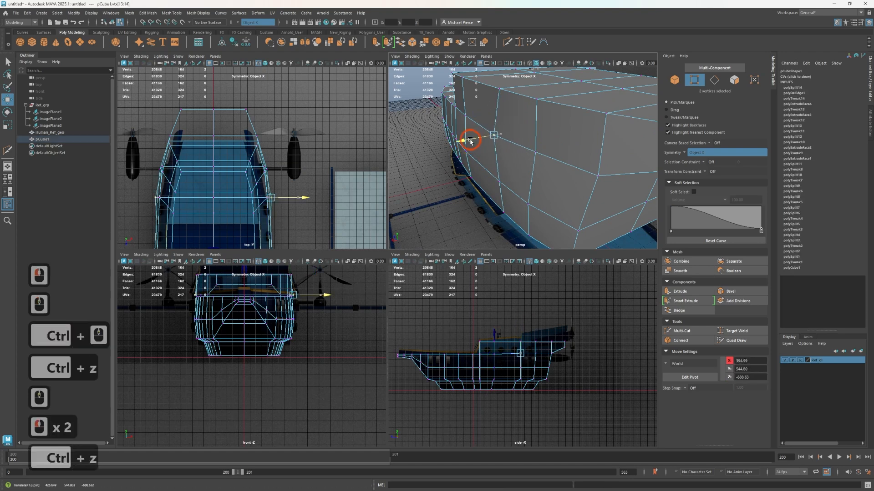
click(535, 152)
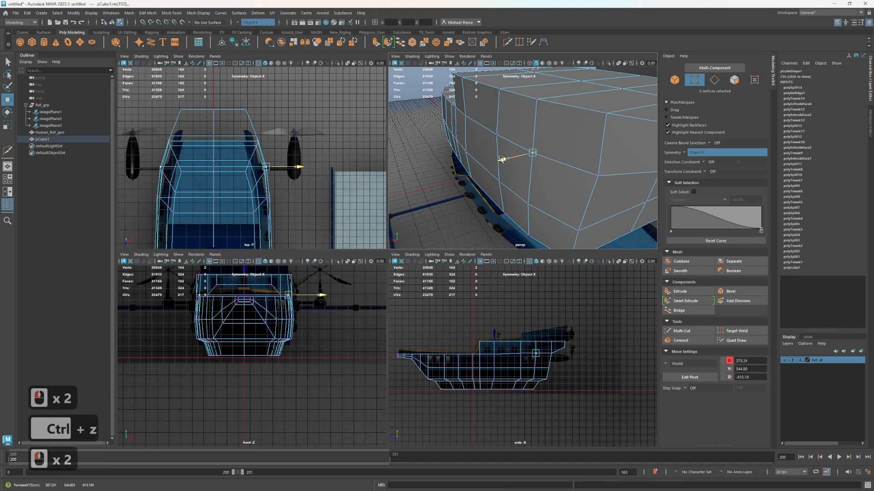
alt+drag(501, 159, 575, 147)
click(538, 150)
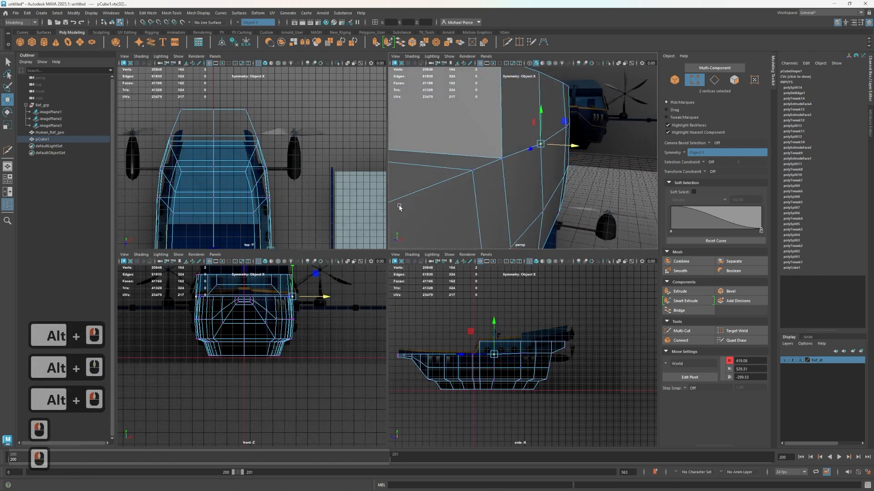
Paint-select the cabin roof, cabin front wall and main deck faces from the stern overhang to the bow
scroll(496, 169, down, 2)
alt+drag(494, 170, 470, 190)
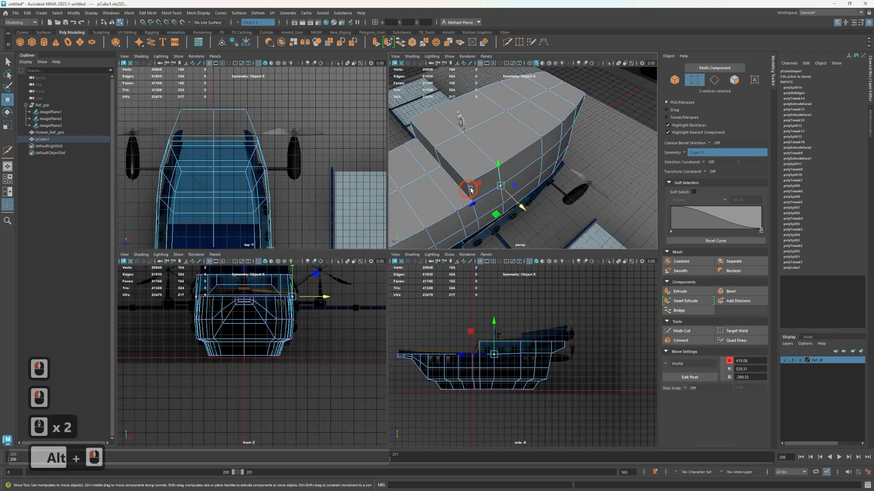
right_click(494, 153)
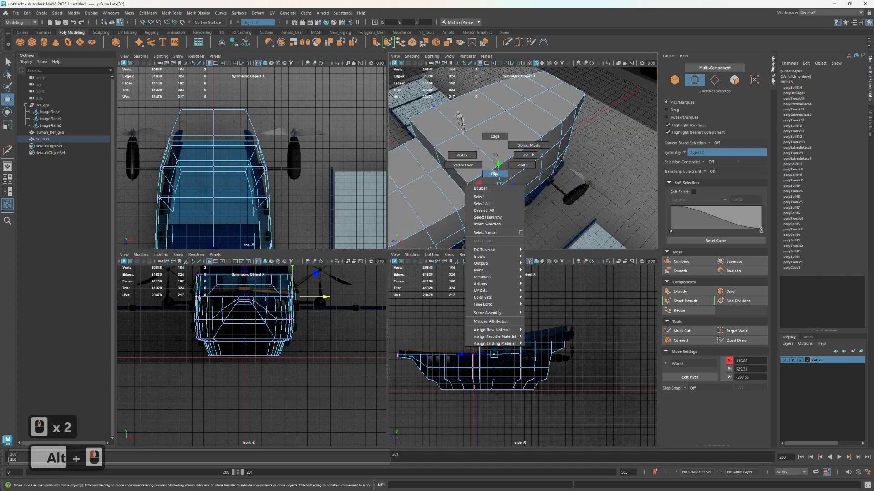
click(494, 173)
key(Tab)
mouse_move(574, 102)
mouse_down()
mouse_move(566, 89)
mouse_move(449, 193)
mouse_up()
key(Tab)
mouse_move(435, 210)
alt+middle_down()
mouse_move(520, 169)
mouse_move(578, 172)
alt+middle_up()
key(Tab)
drag(576, 169, 432, 219)
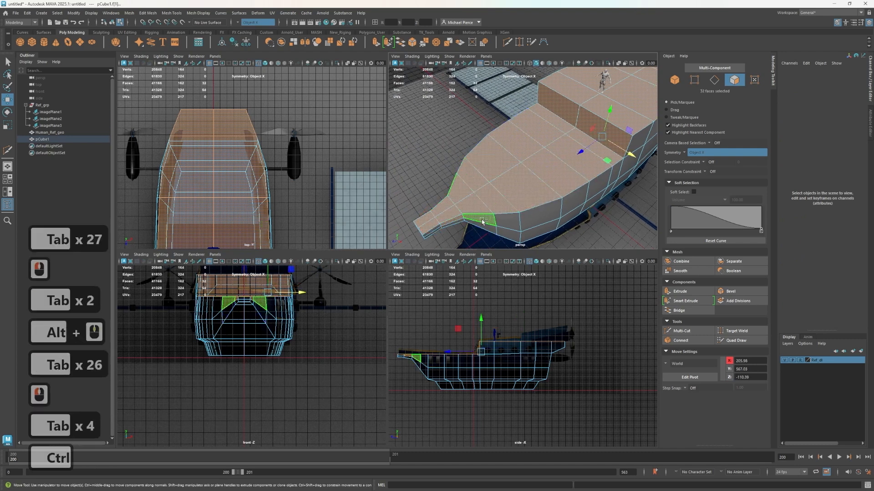
Deselect the stray side faces near the bow and turn symmetry off
ctrl+click(455, 226)
ctrl+click(449, 226)
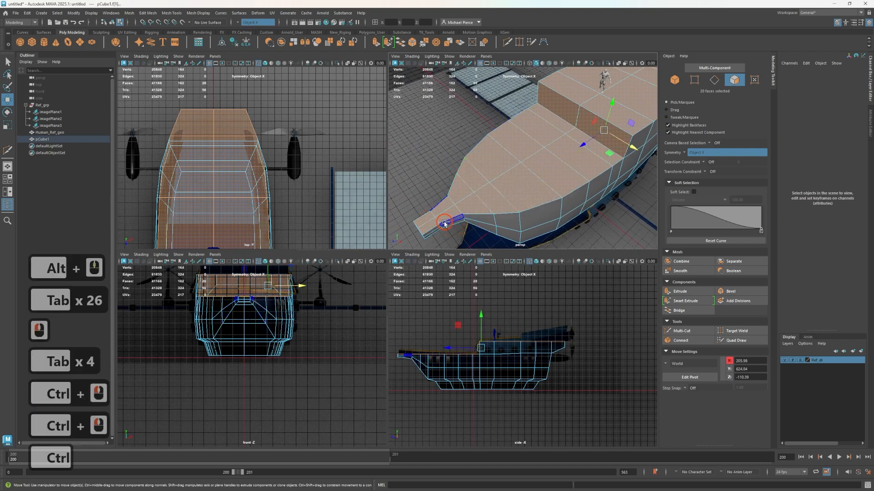
click(243, 22)
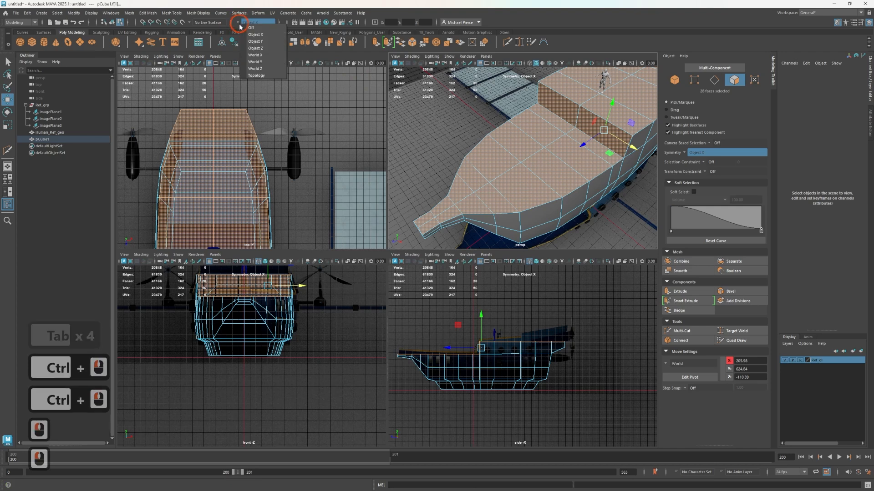
click(251, 34)
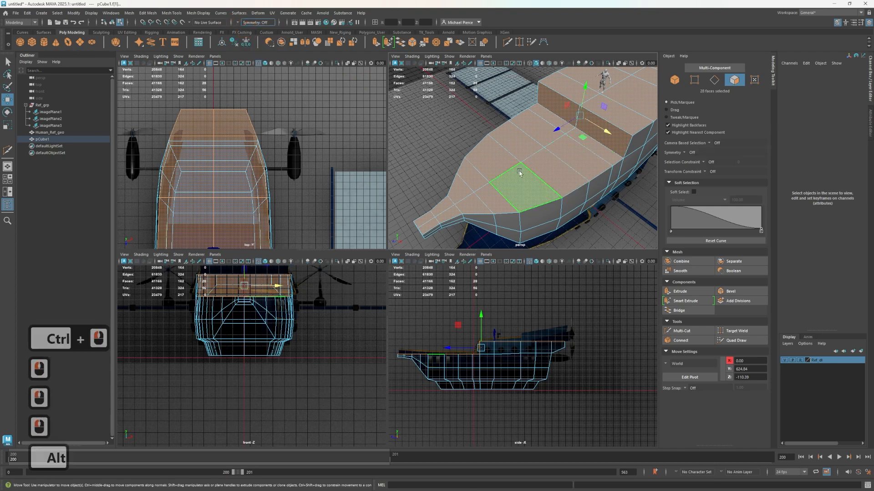
alt+drag(517, 169, 483, 170)
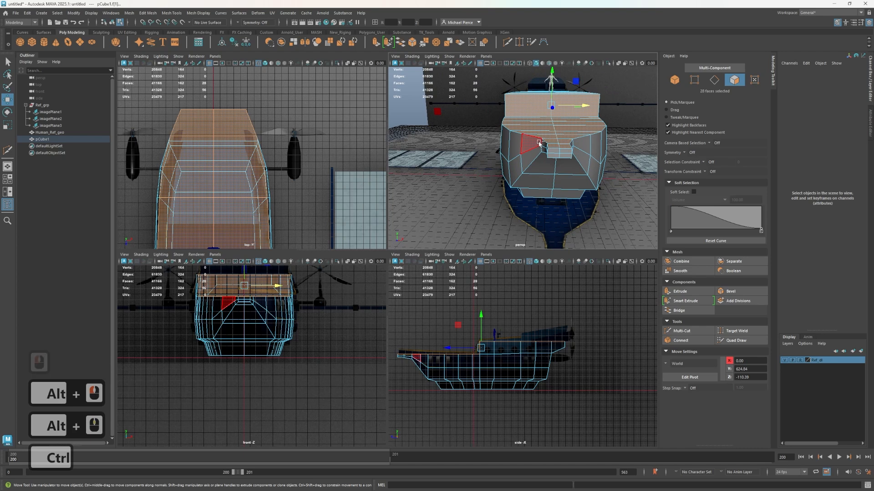
Extrude the selected deck and cabin roof faces in place with an Offset of 15 to form a border strip
key(ctrl+e)
drag(622, 165, 605, 163)
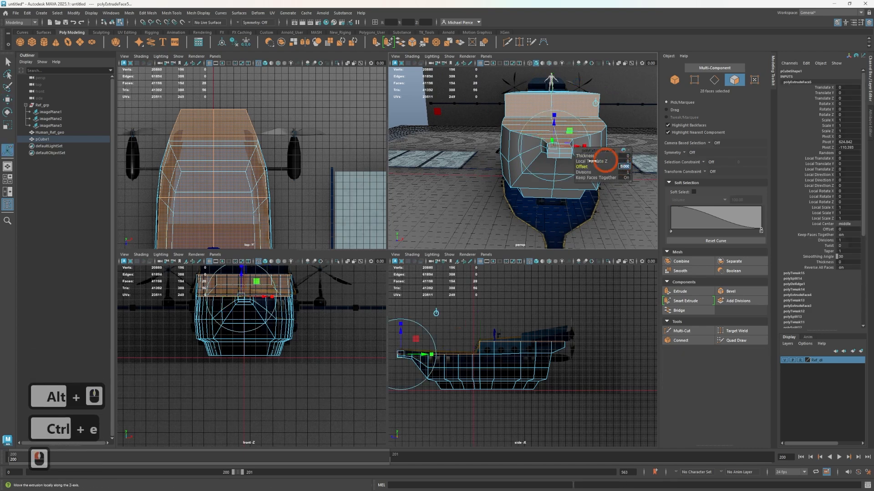
text(15)
key(Tab)
Select the whole loop of narrow border faces around the deck and extrude it upward with Local Translate Z 15
scroll(579, 163, up, 5)
alt+middle_drag(516, 132, 462, 173)
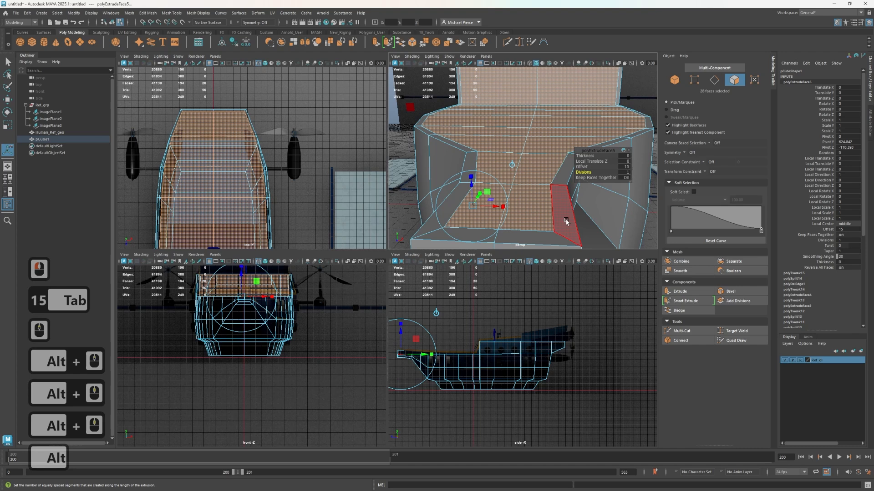
click(554, 239)
shift+double_click(571, 220)
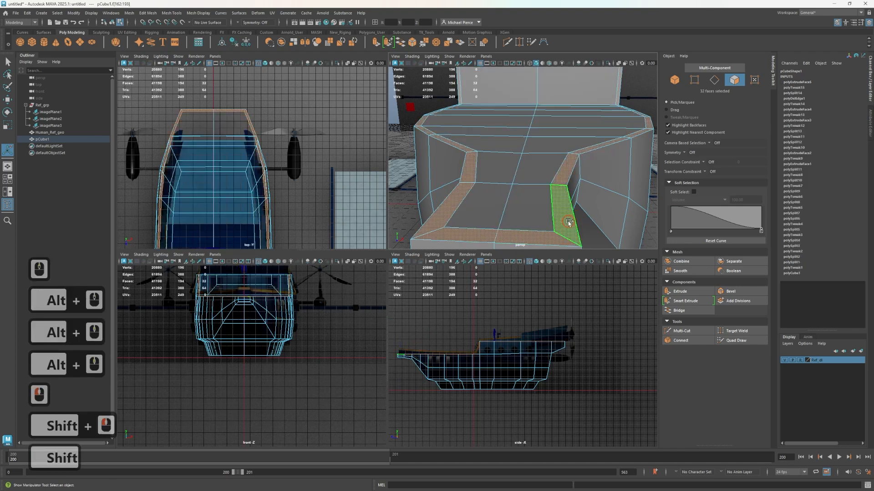
ctrl+scroll(469, 336, up, 2)
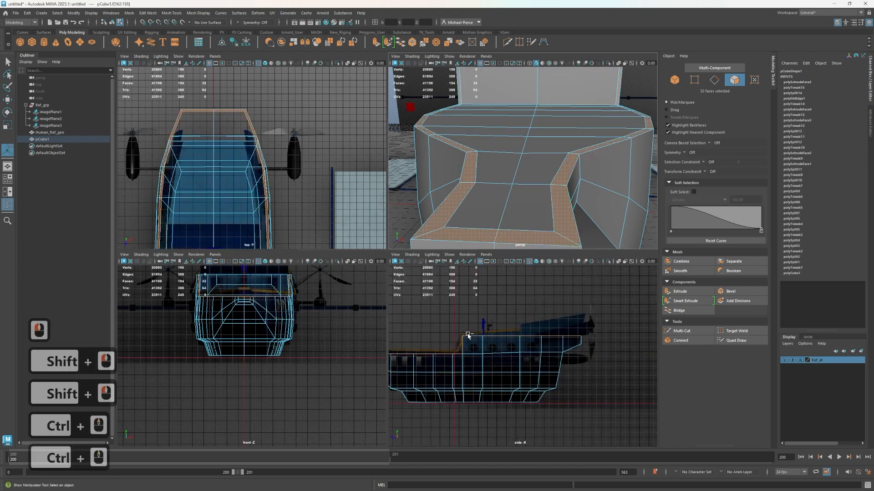
key(ctrl+e)
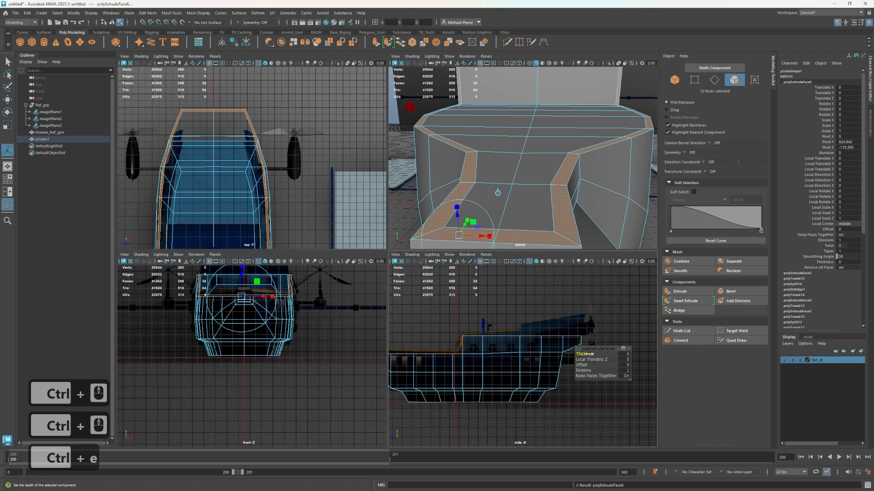
click(625, 354)
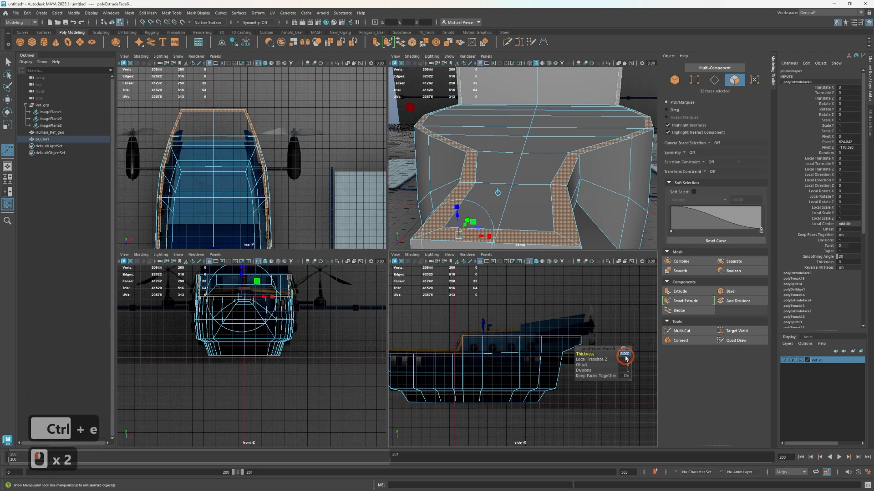
click(625, 359)
text(15)
key(Tab)
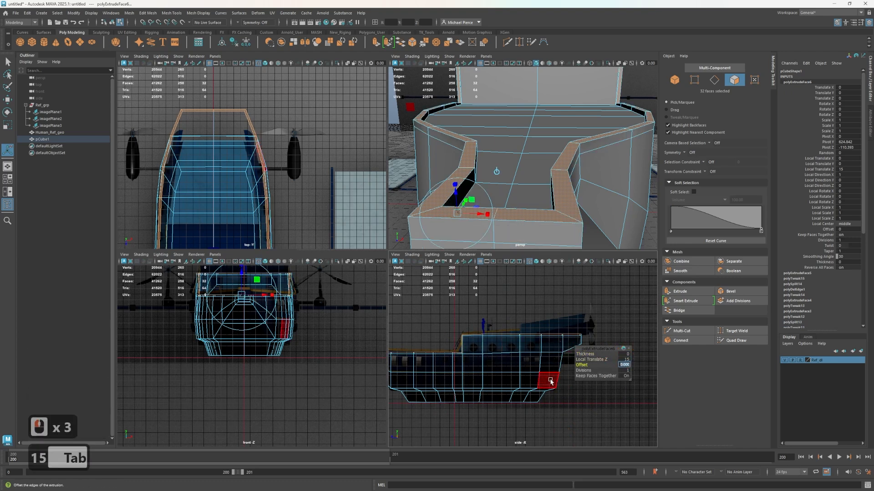
Set the rim extrusion's Local Translate Z to 30
click(626, 358)
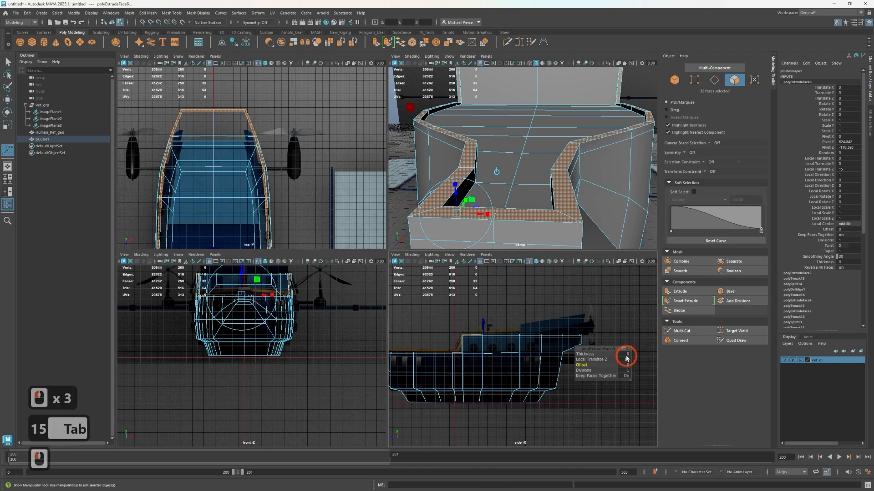
click(626, 371)
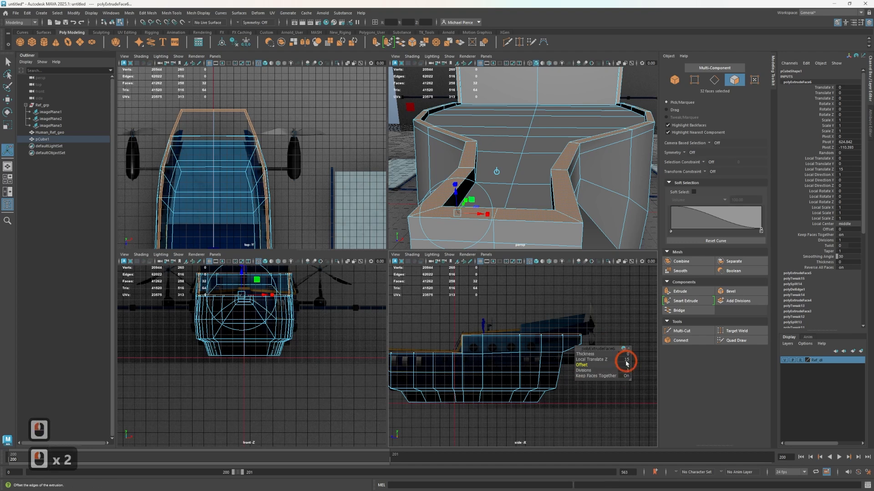
text(30)
key(Tab)
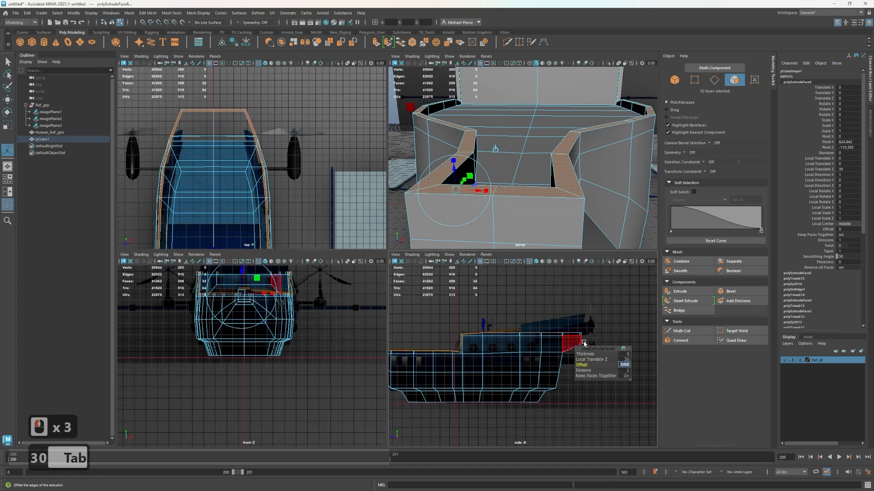
Move the rim vertices at the foot of the cabin's front wall up and forward toward the reference railing line
scroll(531, 346, up, 2)
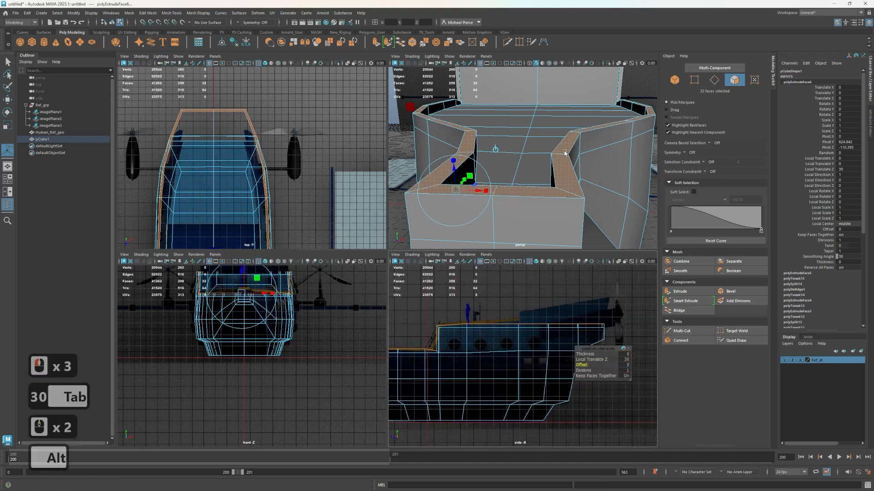
alt+middle_drag(575, 206, 564, 191)
alt+drag(564, 191, 360, 168)
alt+middle_drag(359, 168, 442, 161)
alt+scroll(442, 161, up, 1)
scroll(441, 161, up, 1)
scroll(514, 326, up, 4)
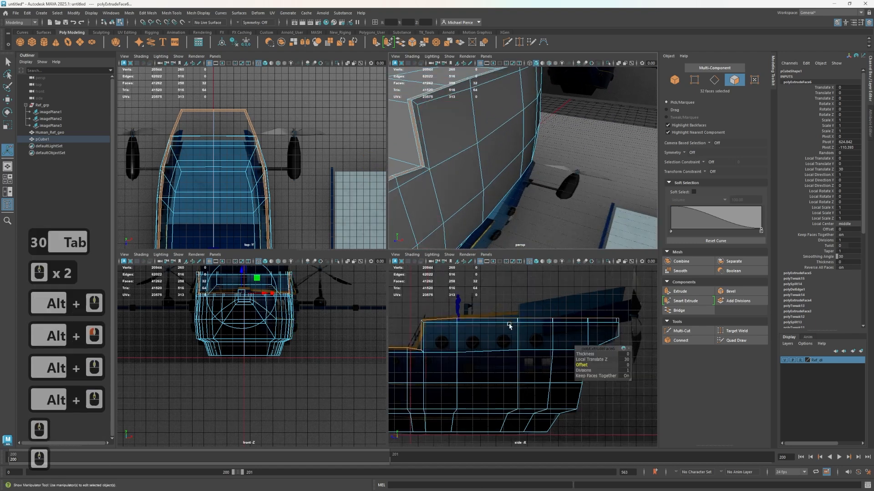
right_drag(455, 296, 419, 298)
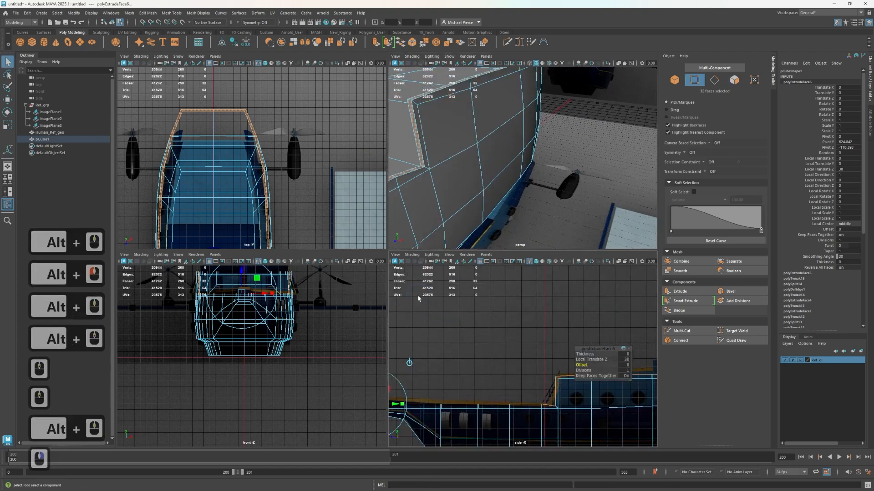
key(q)
scroll(516, 387, up, 2)
alt+middle_drag(536, 441, 505, 398)
scroll(515, 421, up, 2)
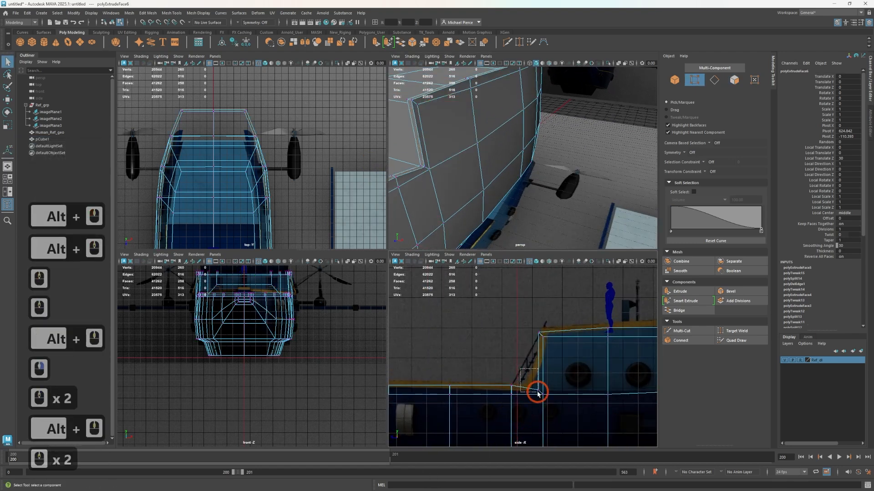
drag(534, 386, 526, 337)
key(w)
click(540, 331)
click(514, 299)
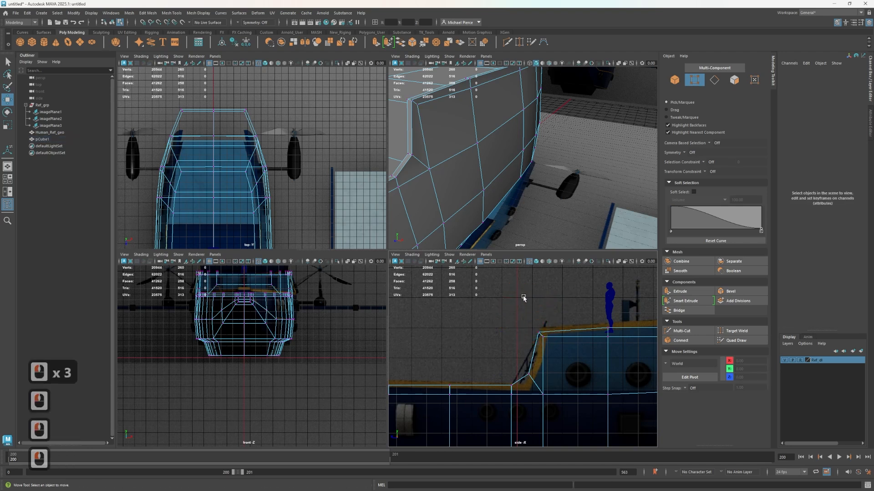
Raise the rim vertices at the cabin's upper front corner, and move those at its foot to about Y 616.6, Z -22
drag(525, 302, 542, 337)
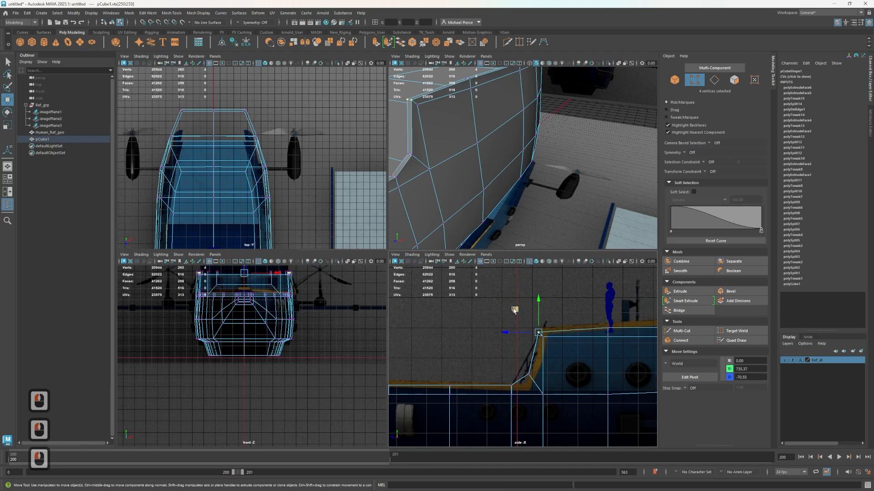
middle_drag(514, 309, 518, 302)
drag(501, 366, 533, 384)
drag(507, 351, 500, 344)
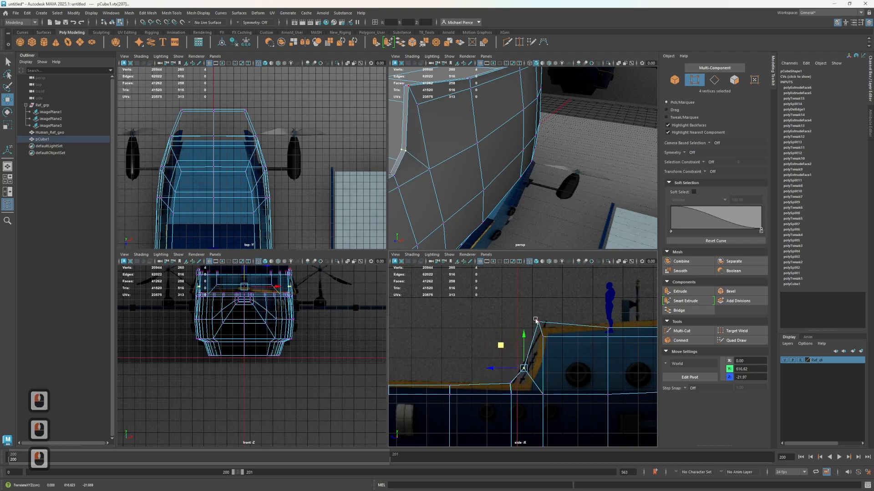
Snap the upper front corner rim vertices along Z to the cabin wall's corner at about Z -85.4
double_click(536, 320)
drag(516, 305, 534, 329)
key(v)
click(523, 328)
key(v)
key(v)
click(522, 328)
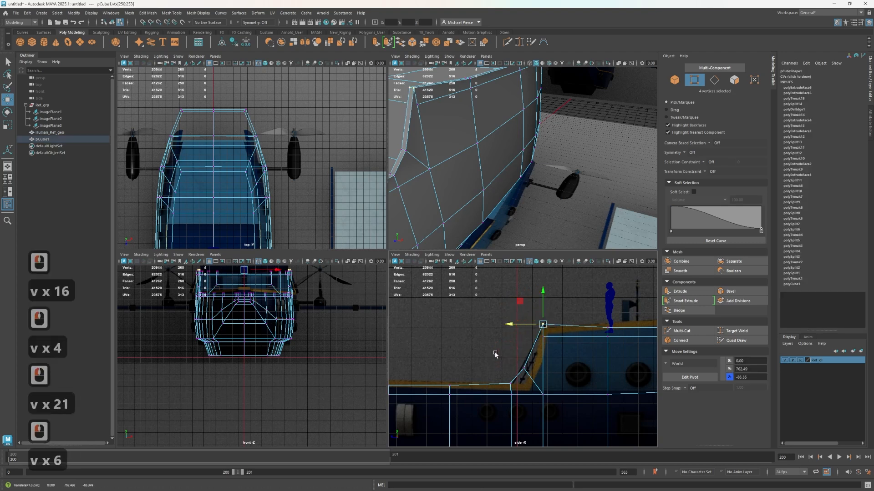
Move the rim vertices at the foot of the cabin's front wall to about Y 608.7, Z -39
drag(493, 356, 515, 390)
drag(518, 346, 533, 385)
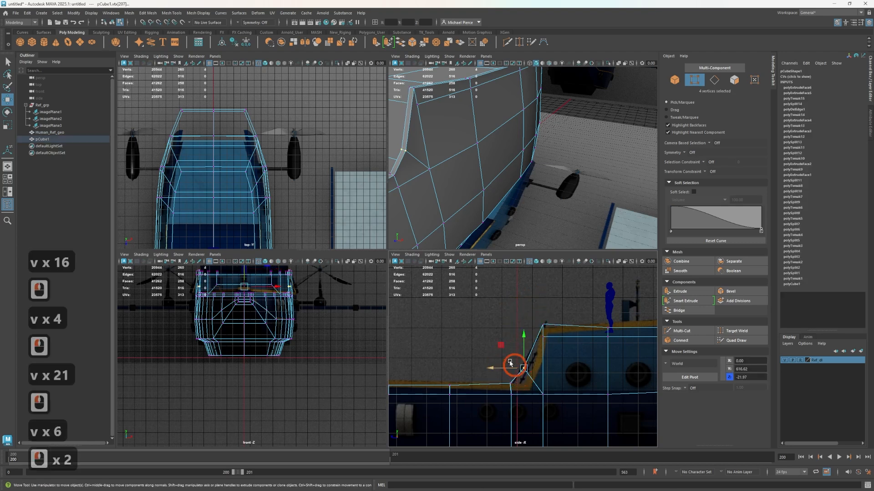
drag(498, 345, 501, 348)
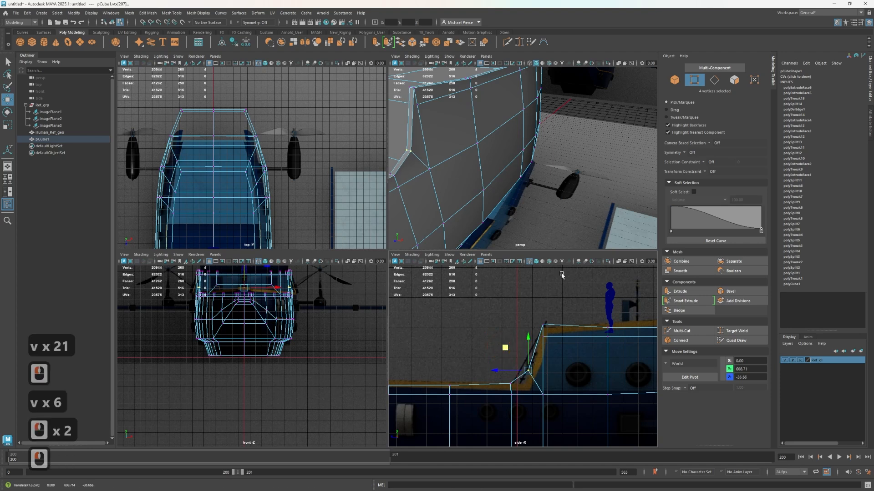
Select the top rim vertices of the main deck from the bow tip to the cabin step and raise them slightly to the reference railing
scroll(557, 188, down, 2)
alt+middle_drag(517, 187, 472, 191)
alt+drag(472, 191, 773, 169)
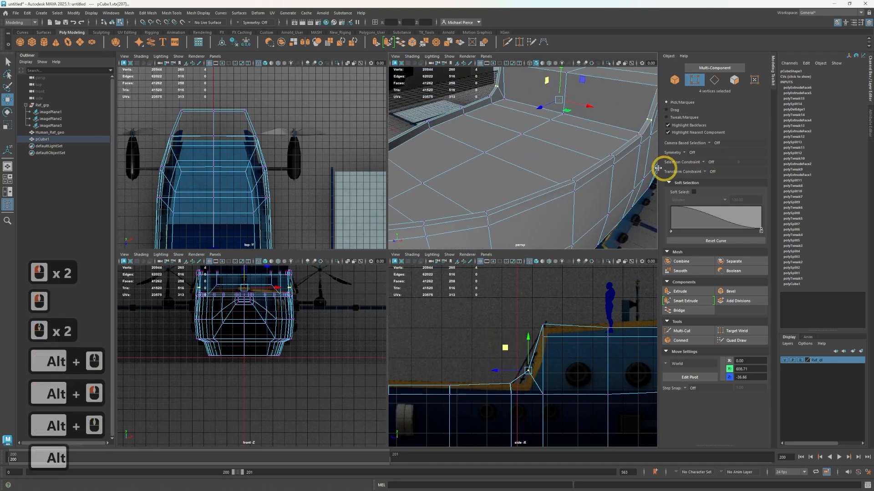
alt+scroll(610, 178, down, 3)
alt+middle_drag(520, 214, 571, 184)
alt+middle_drag(468, 392, 527, 335)
alt+scroll(471, 321, down, 2)
alt+middle_drag(470, 322, 536, 351)
scroll(556, 332, down, 3)
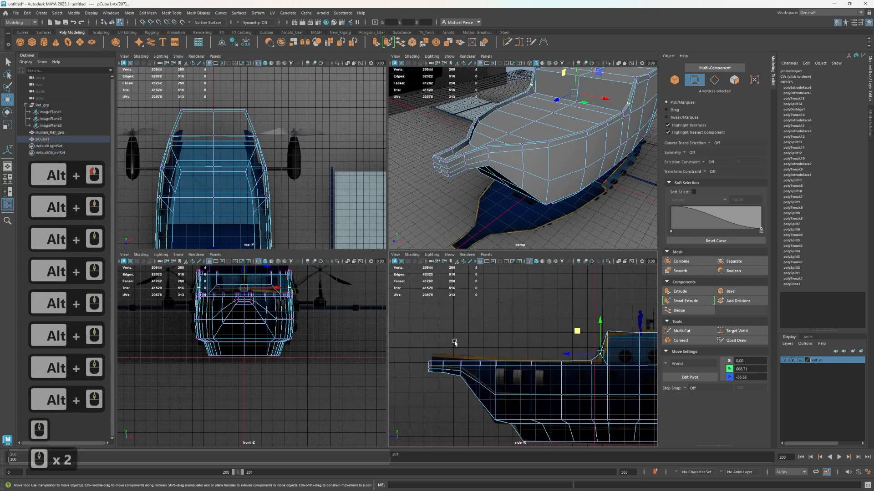
drag(419, 346, 602, 364)
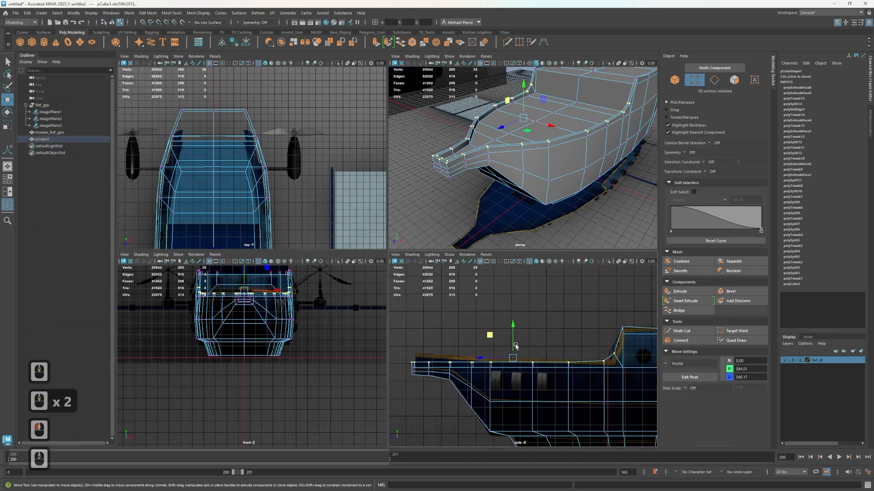
key(w)
mouse_move(513, 326)
mouse_down()
mouse_move(513, 314)
mouse_move(517, 325)
mouse_up()
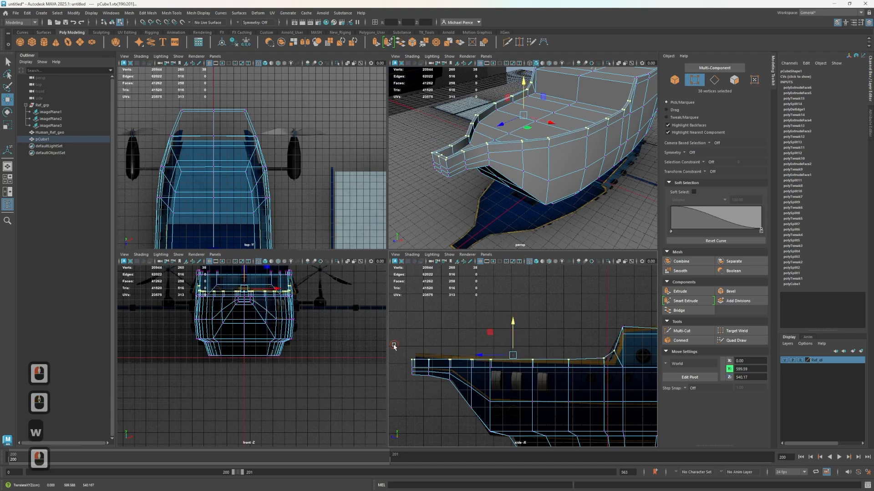
Raise the top rim vertices at the bow tip to follow the reference railing in the side view
drag(394, 347, 436, 364)
click(424, 328)
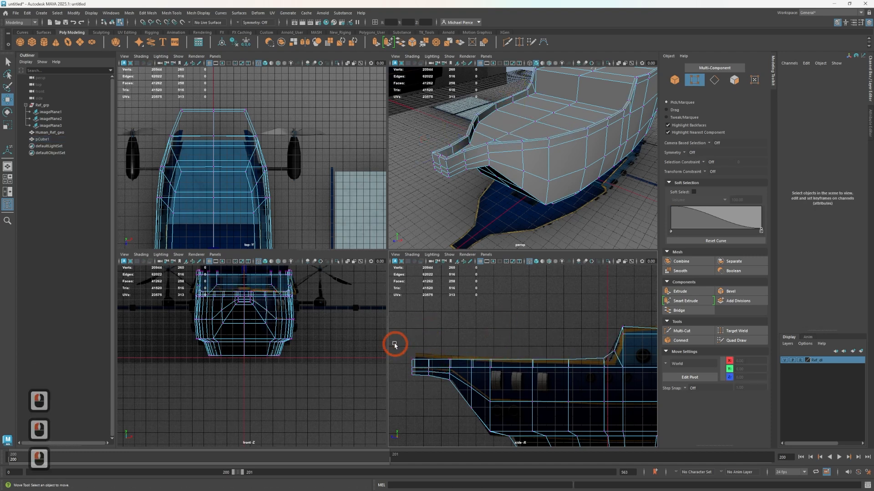
drag(394, 345, 442, 363)
drag(420, 329, 419, 325)
Lower the rim vertices just behind the bow tip, at about Z 1020, to about Y 582.7
drag(457, 326, 425, 359)
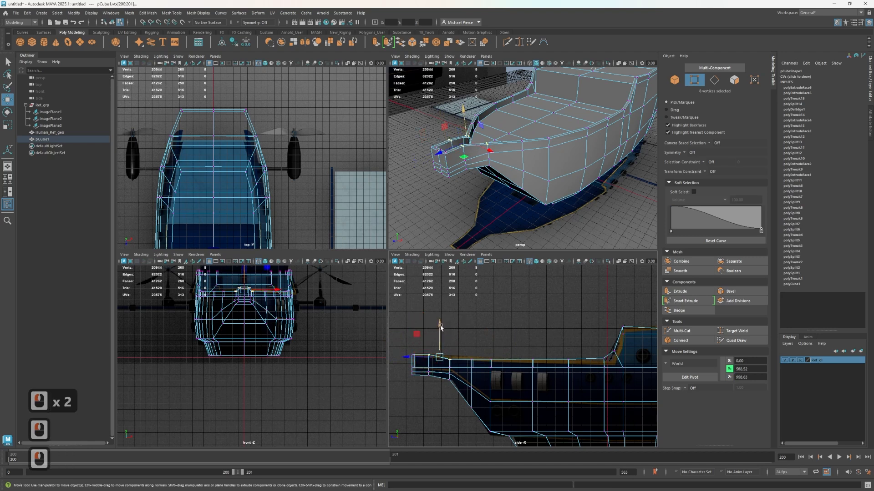
click(462, 306)
drag(448, 321, 427, 362)
drag(428, 325, 431, 329)
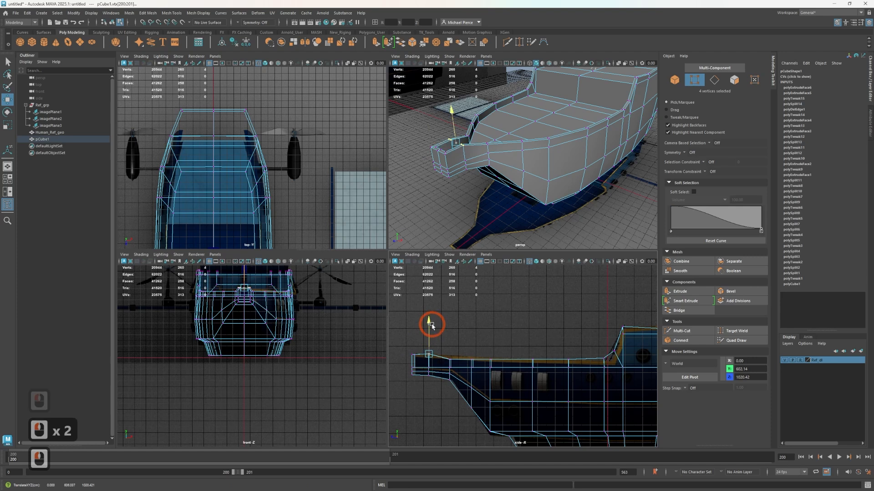
Select the top rim vertices along the cabin roof behind the front corner and raise them to about Y 774.5
scroll(545, 174, down, 2)
alt+drag(546, 174, 530, 182)
mouse_move(530, 182)
alt+middle_down()
mouse_move(506, 183)
mouse_move(546, 177)
alt+middle_up()
scroll(593, 140, up, 2)
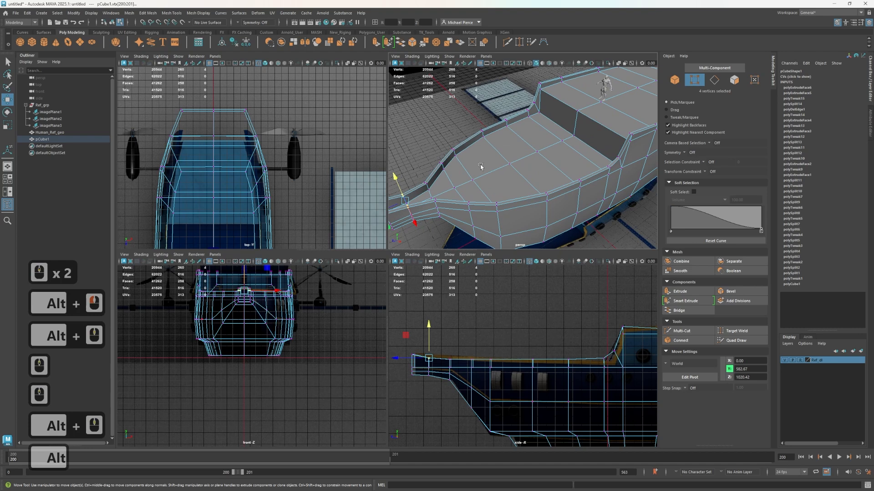
scroll(589, 242, down, 2)
scroll(568, 330, down, 2)
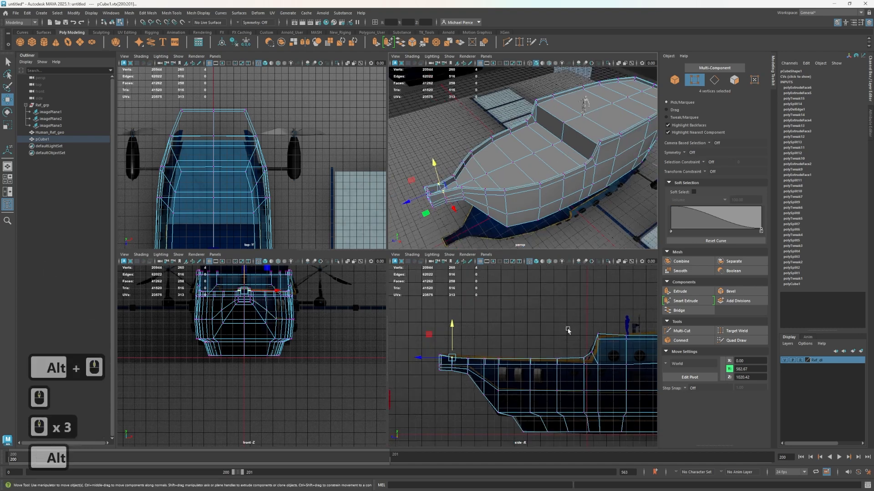
alt+middle_drag(558, 316, 427, 367)
alt+middle_drag(496, 377, 453, 343)
scroll(441, 342, up, 1)
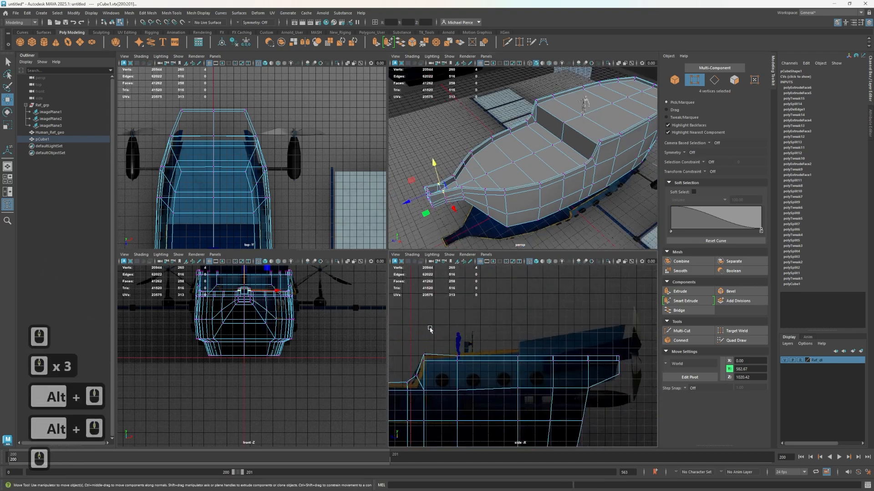
drag(442, 331, 634, 359)
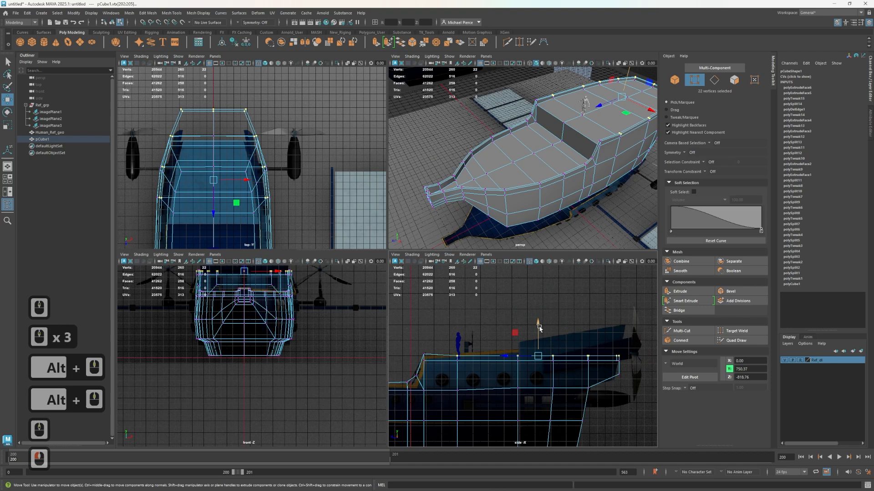
drag(539, 328, 540, 324)
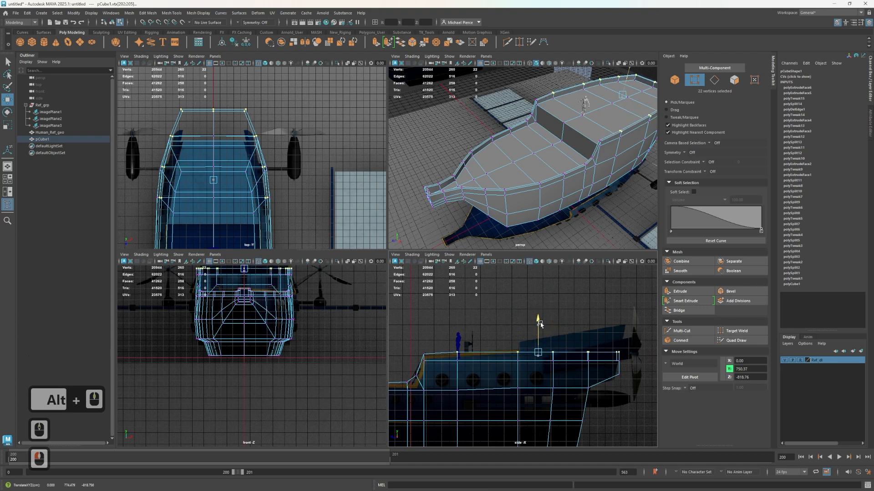
Raise the rim vertices at the cabin's upper front corner to about Y 771.8
scroll(449, 353, up, 2)
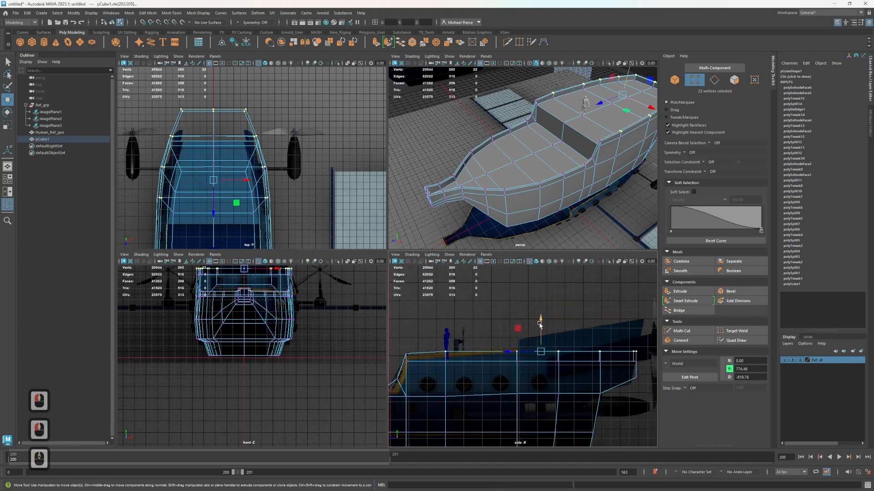
alt+middle_drag(435, 348, 498, 343)
drag(448, 325, 476, 354)
drag(466, 318, 472, 317)
Select all the top rim vertices along the cabin roof and scale them flat vertically at about Y 773.1
alt+middle_drag(532, 345, 474, 355)
scroll(436, 340, down, 1)
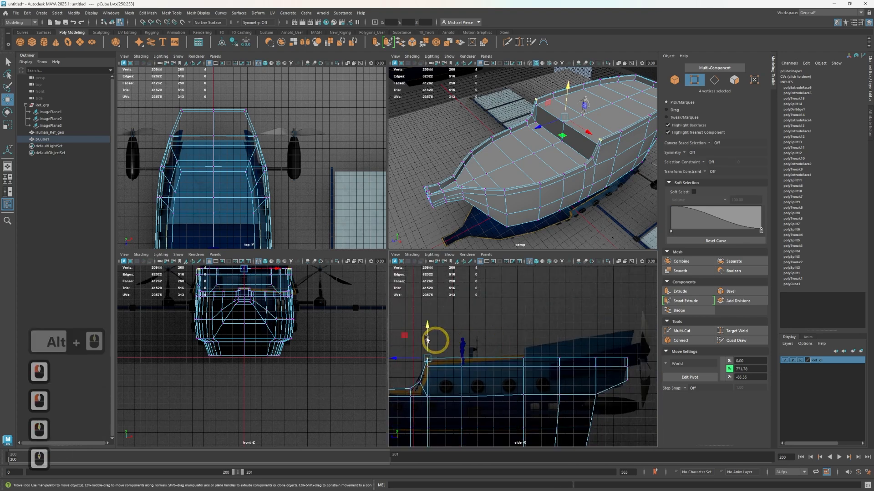
click(416, 323)
click(505, 330)
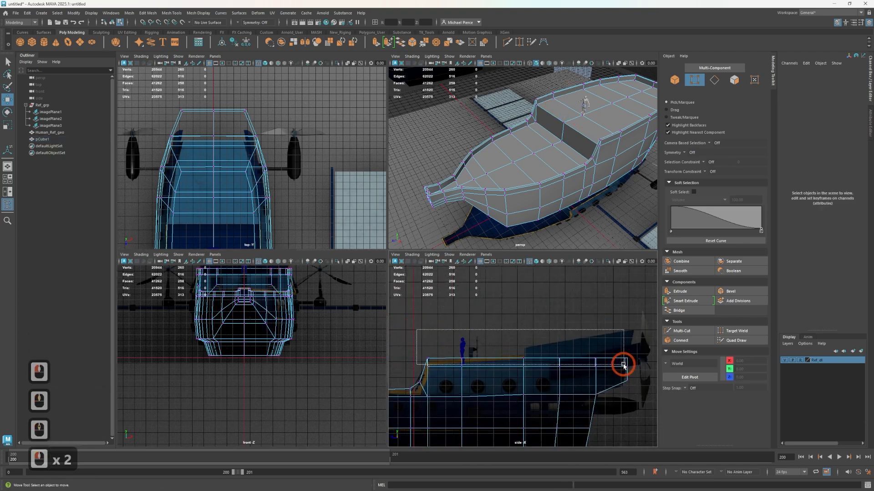
drag(623, 364, 623, 365)
key(r)
drag(527, 329, 530, 334)
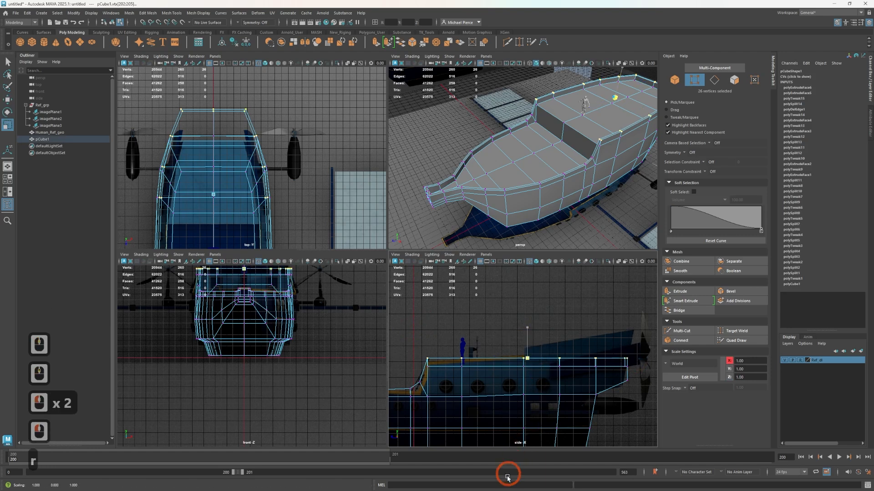
drag(508, 476, 507, 477)
Switch the hull to face selection and turn on Object X symmetry
alt+middle_drag(592, 190, 468, 217)
scroll(509, 170, up, 3)
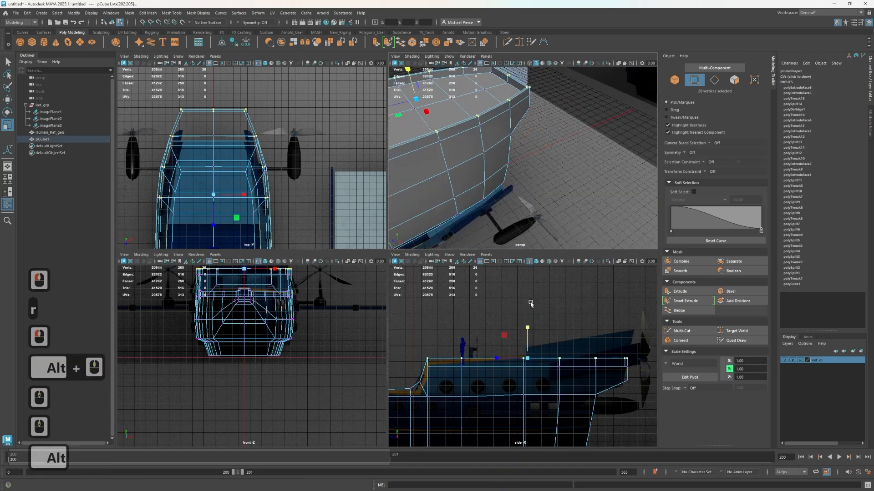
alt+drag(518, 148, 452, 186)
right_drag(466, 201, 451, 206)
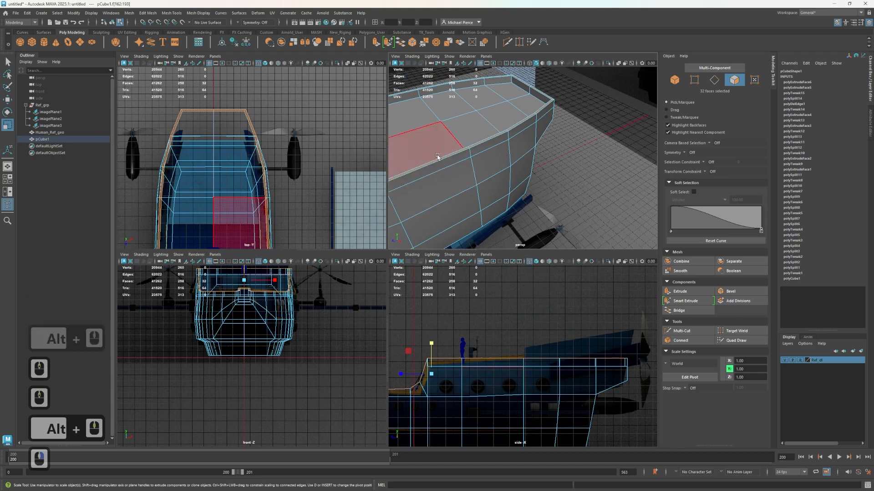
click(431, 154)
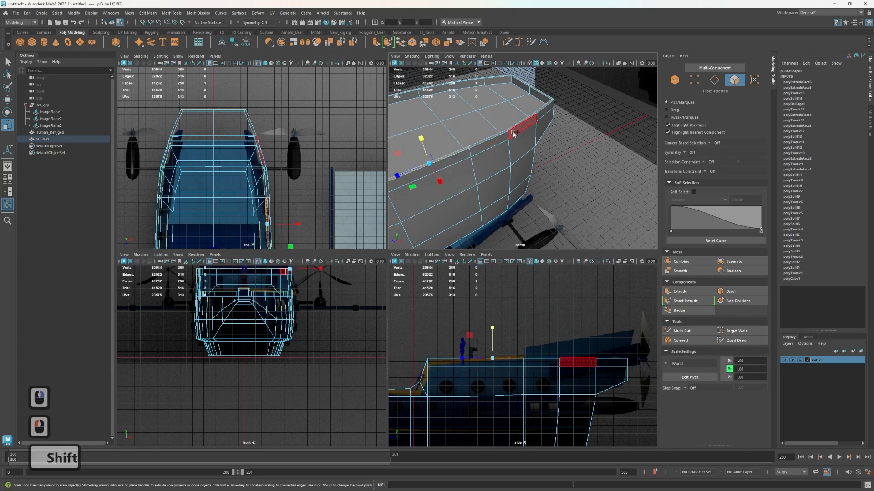
key(Tab)
key(Tab)
key(Tab)
key(Tab)
key(Tab)
key(Tab)
key(Tab)
key(Tab)
key(Tab)
key(Tab)
key(Tab)
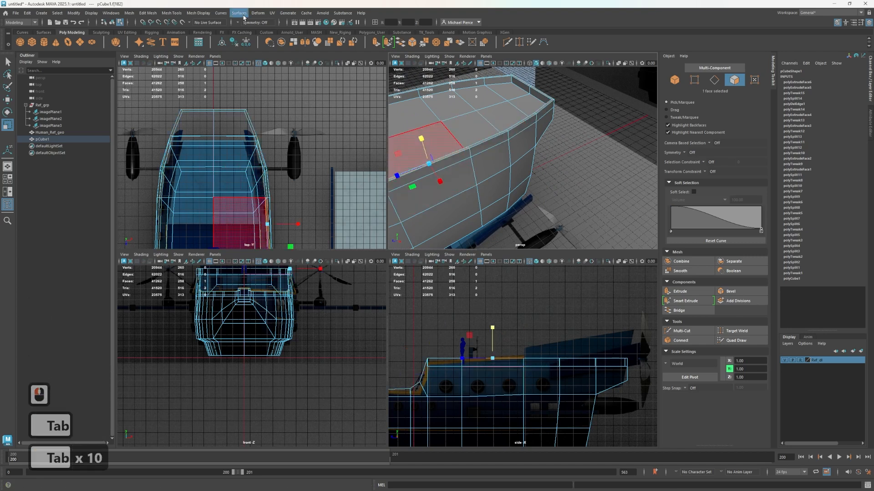
click(248, 22)
click(249, 31)
Select the narrow top rim faces along both sides of the rear cabin roof, up to the stern corners
click(480, 146)
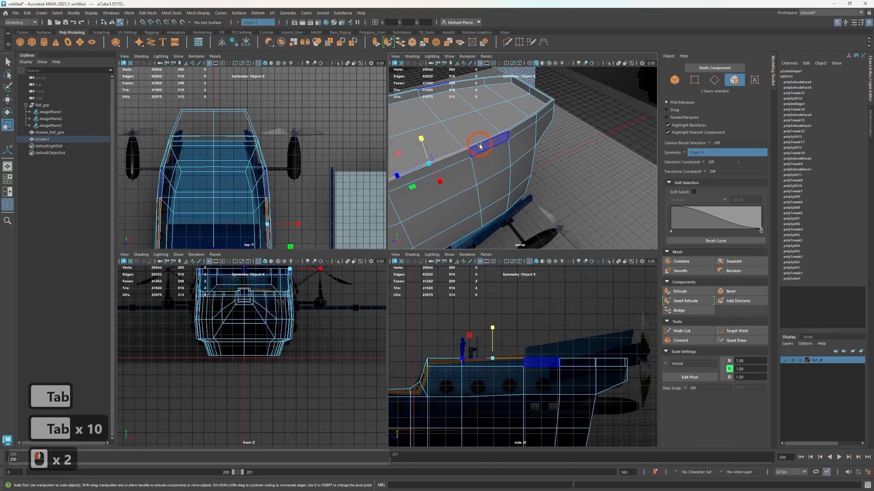
key(Tab)
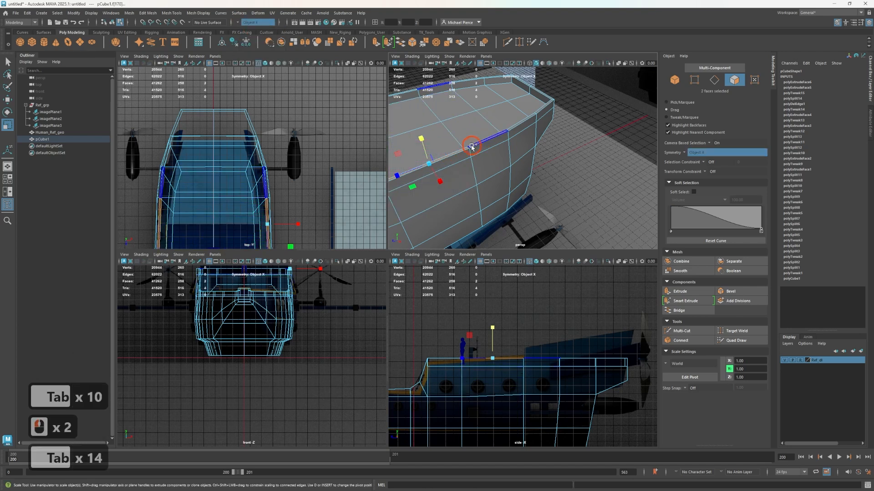
drag(471, 143, 547, 101)
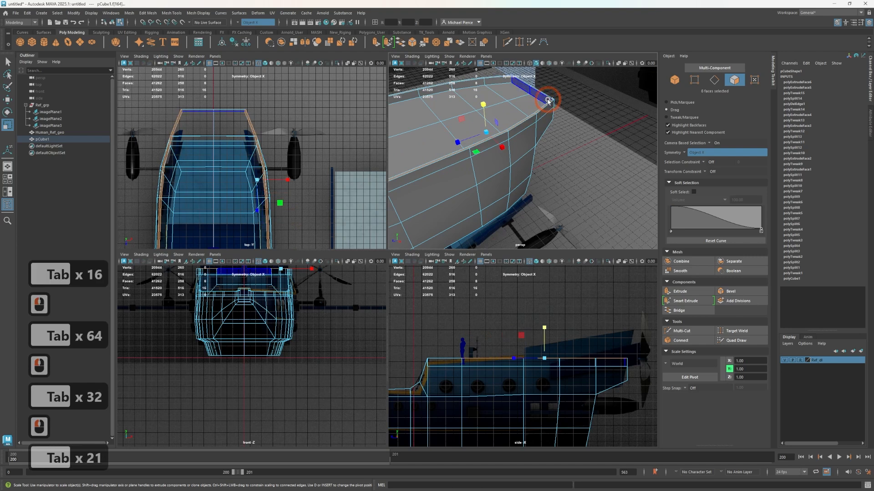
Try to extrude the selected rear rim faces upward, and undo the extrusion and the last selection change
drag(523, 286, 551, 320)
key(w)
key(ctrl+z)
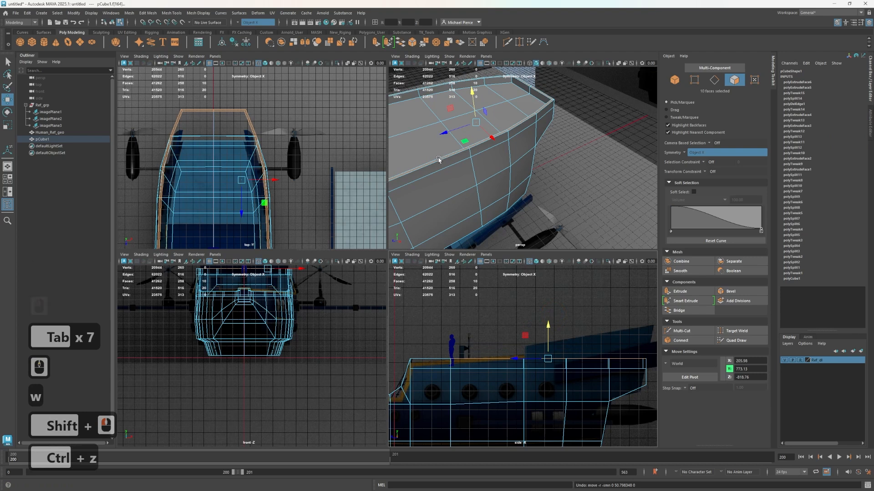
key(ctrl+z)
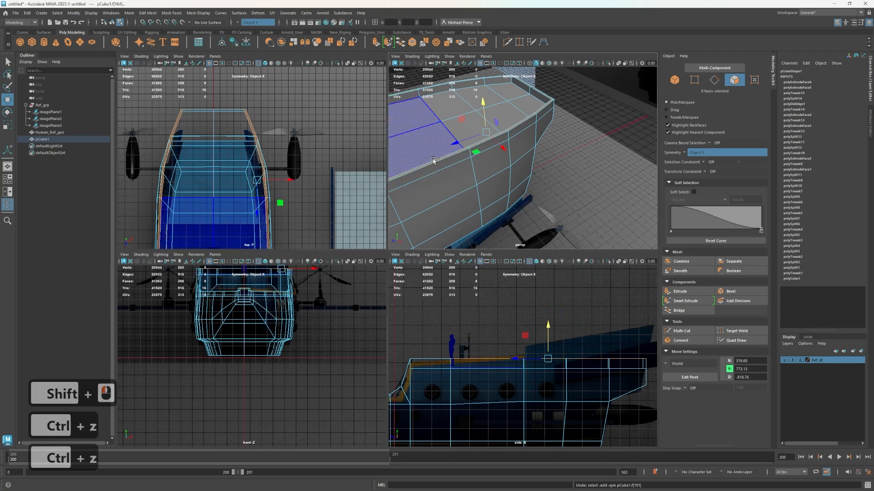
Correct the face selection to the rearmost side rim and the stern end, and extrude those eight top faces upward
ctrl+click(438, 162)
shift+click(542, 94)
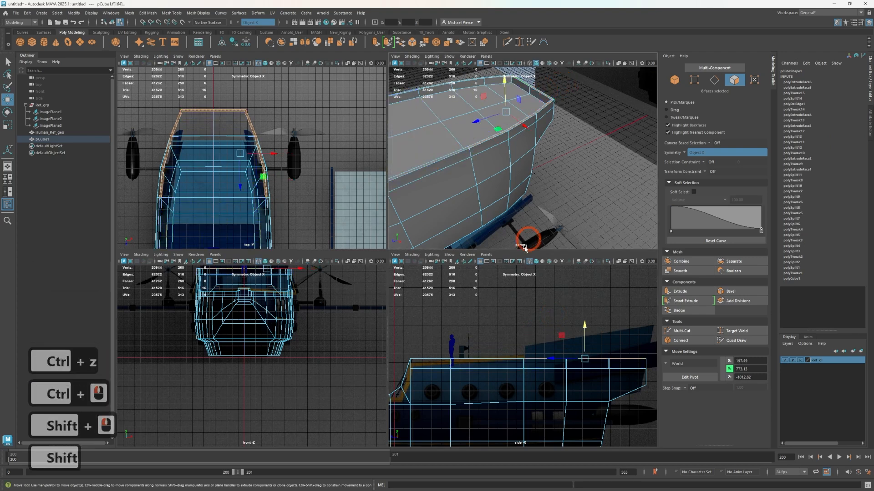
key(w)
shift+drag(584, 324, 585, 306)
alt+middle_drag(585, 306, 517, 303)
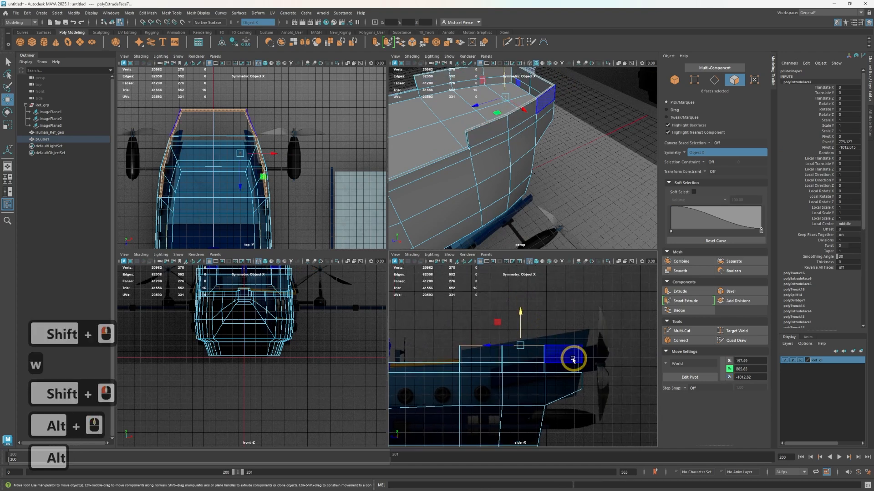
Adjust the extruded rail's top vertices section by section to the reference slope, rising to about Y 945.1 at the stern end
scroll(569, 353, up, 2)
right_drag(558, 296, 523, 301)
shift+drag(454, 373, 432, 328)
key(w)
drag(486, 314, 537, 353)
drag(540, 314, 614, 354)
drag(605, 316, 604, 295)
alt+drag(497, 166, 505, 285)
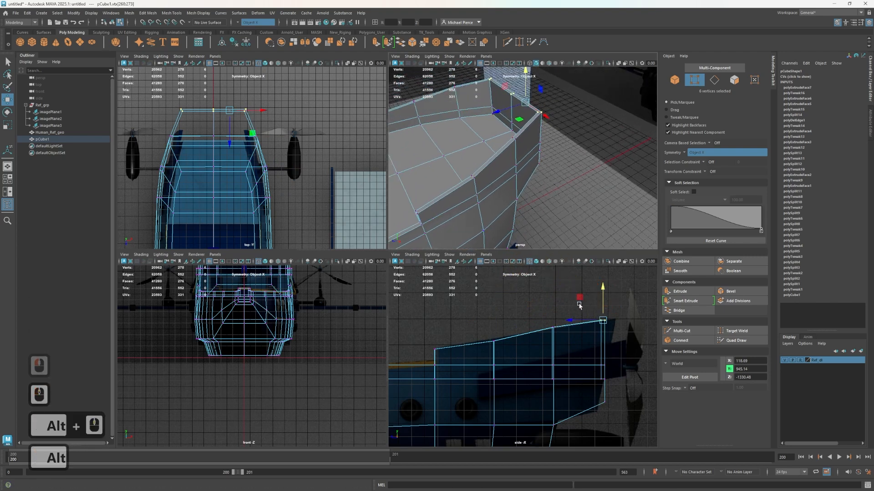
Select all vertices of the upper stern end and rotate them so the end wall leans backward like the reference
drag(581, 304, 645, 433)
key(e)
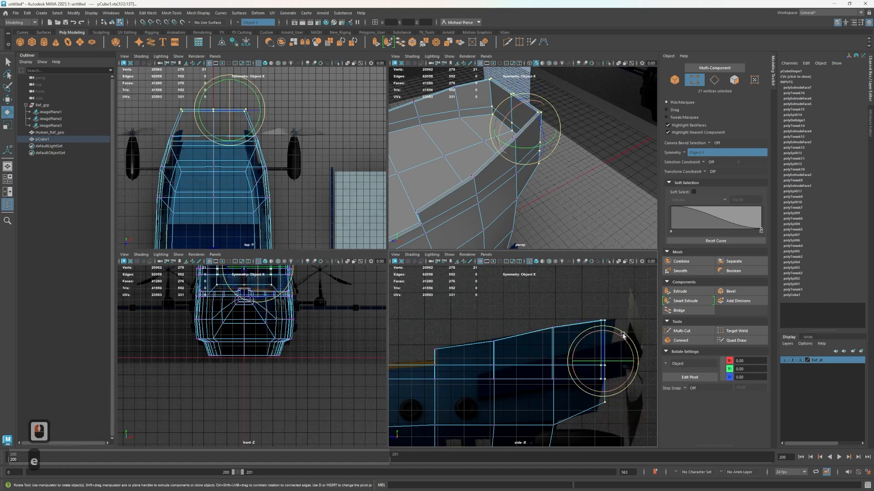
drag(622, 336, 632, 336)
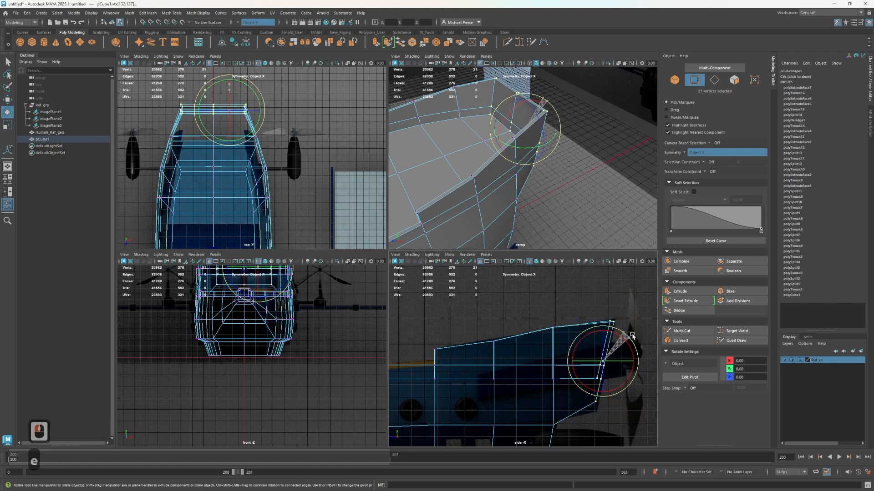
click(632, 336)
Move the lower stern corner vertices down and forward to about Y 589.2, Z -1296.5
key(w)
drag(622, 428, 622, 427)
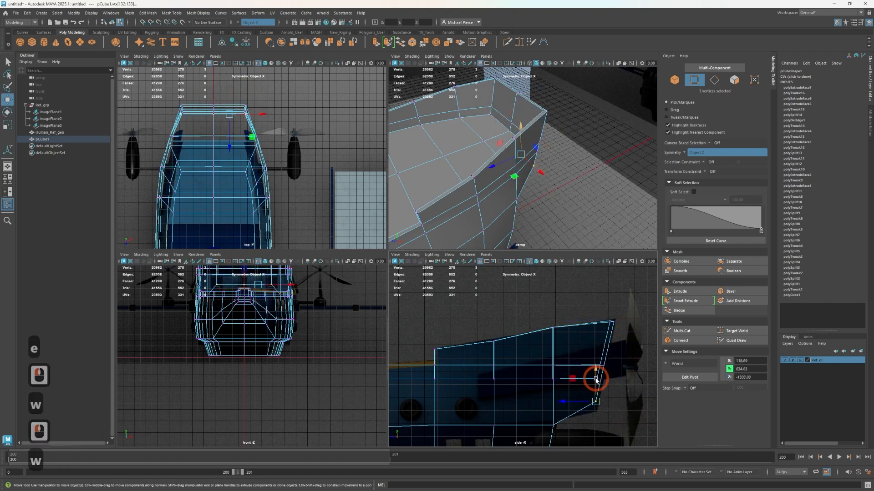
drag(595, 375, 587, 384)
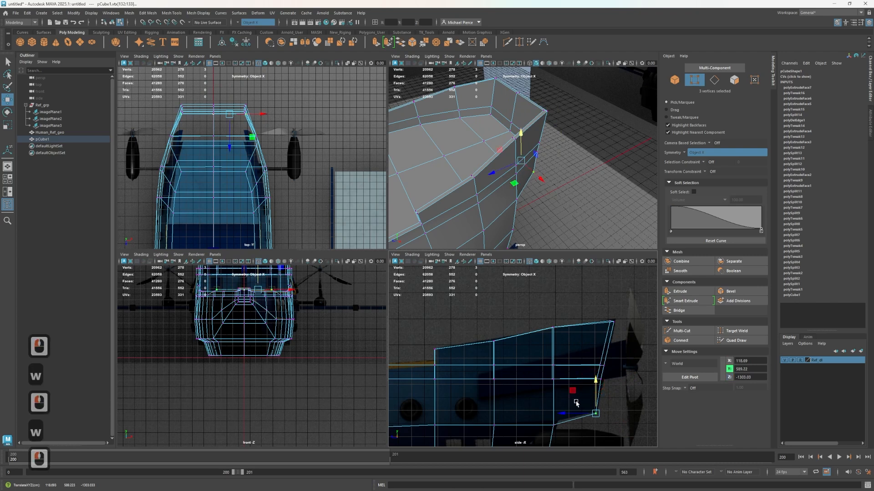
key(ctrl)
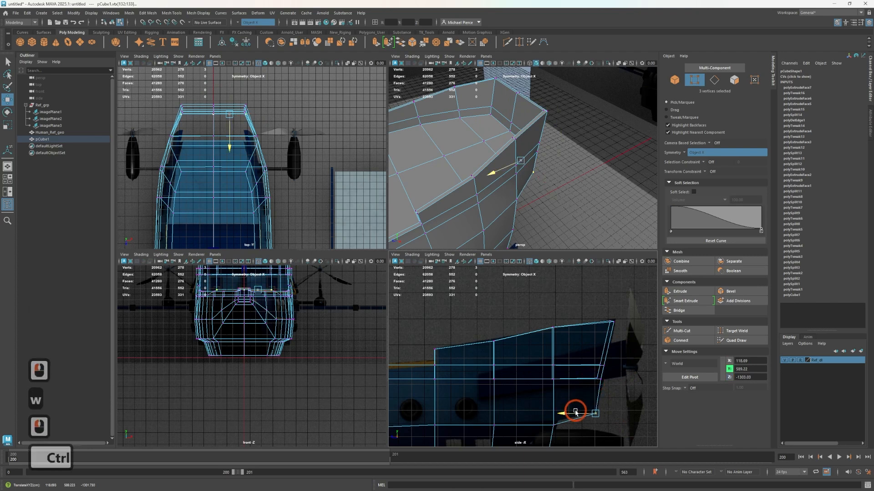
ctrl+drag(575, 413, 572, 412)
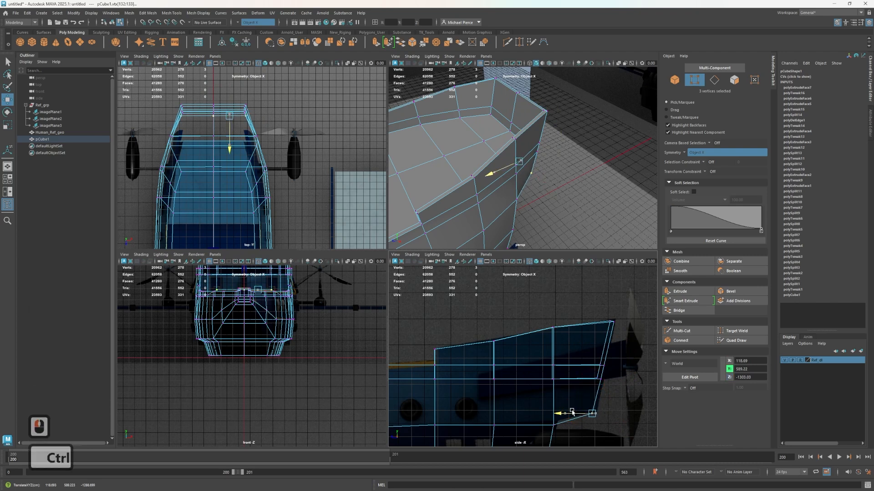
Return to object mode and inspect the raised stern rail and the overall hull shape from several angles
alt+drag(548, 212, 620, 167)
right_click(518, 211)
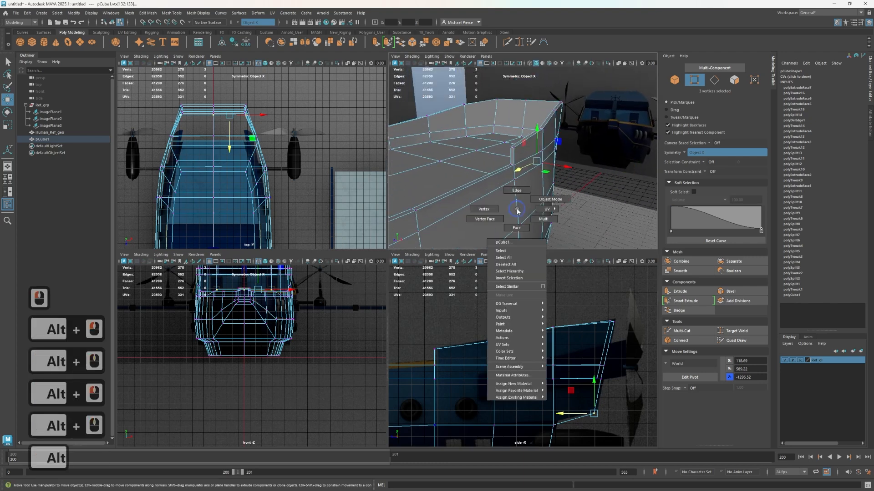
click(539, 202)
scroll(506, 209, down, 2)
scroll(506, 210, down, 5)
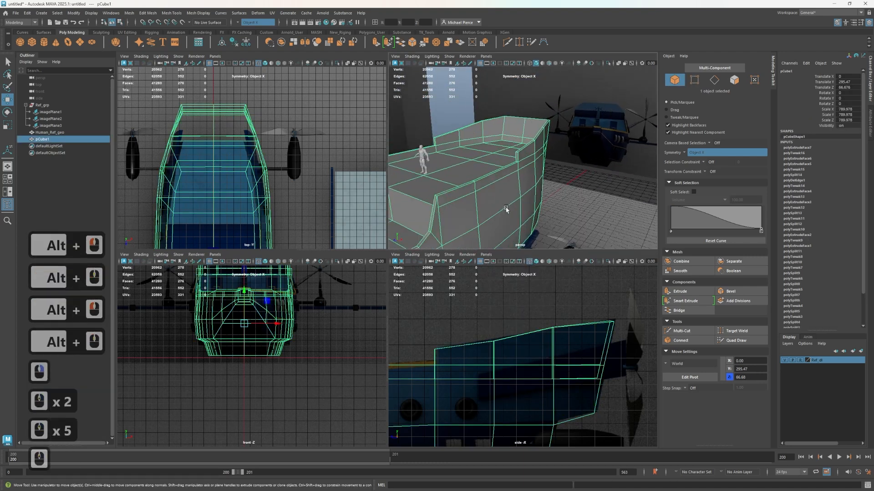
scroll(529, 186, up, 2)
key(alt)
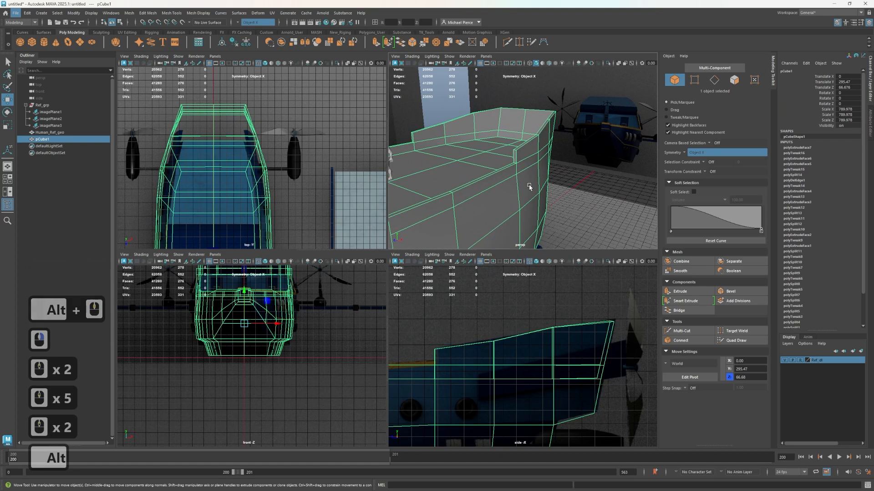
scroll(531, 158, down, 1)
scroll(505, 159, up, 2)
scroll(485, 160, down, 8)
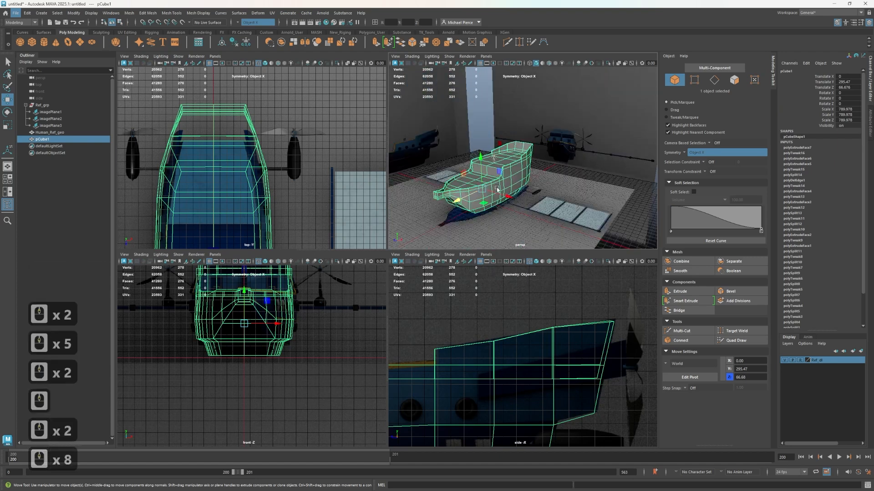
scroll(489, 179, up, 1)
alt+drag(489, 180, 523, 181)
alt+middle_drag(523, 180, 514, 216)
alt+scroll(515, 216, up, 3)
alt+drag(514, 216, 570, 150)
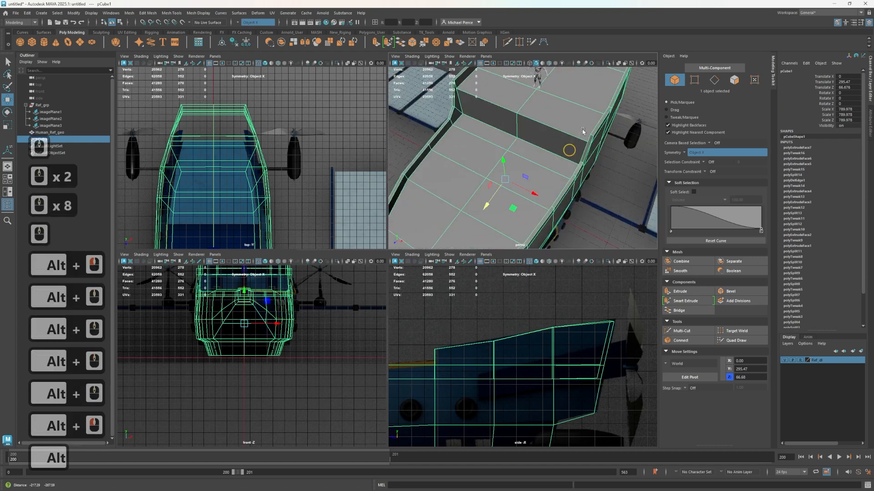
alt+middle_drag(570, 150, 567, 125)
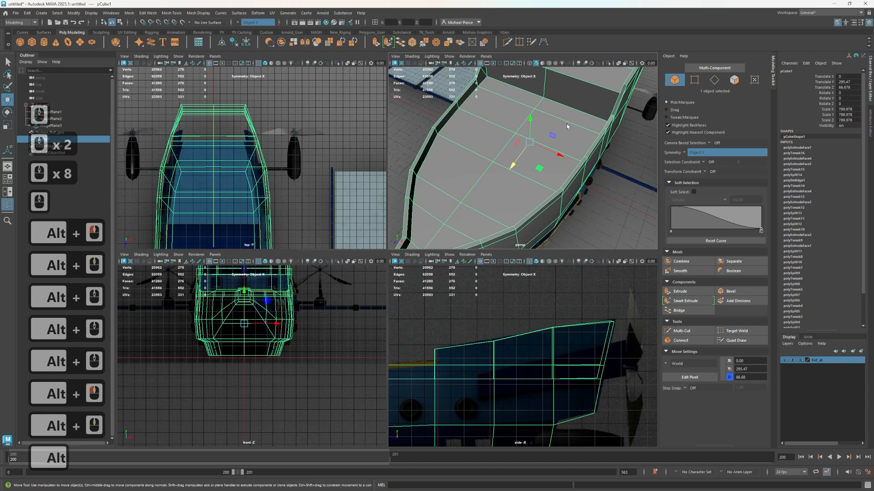
Examine the front deck and the inner side of its rim close up
alt+drag(566, 124, 504, 184)
alt+scroll(538, 152, up, 2)
alt+scroll(560, 188, up, 1)
alt+drag(567, 192, 573, 154)
alt+middle_drag(572, 155, 573, 139)
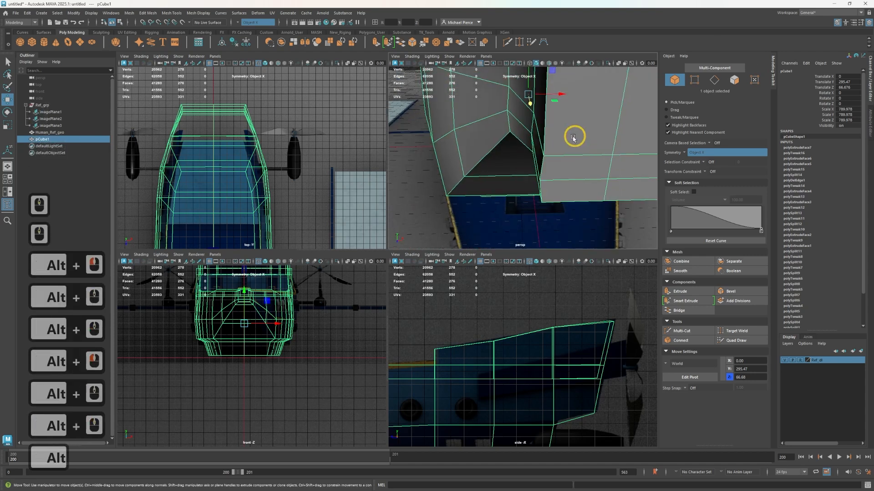
alt+drag(573, 139, 556, 190)
mouse_move(556, 189)
alt+middle_down()
mouse_move(583, 200)
mouse_move(574, 151)
mouse_move(559, 189)
alt+middle_up()
alt+scroll(572, 156, down, 3)
scroll(485, 395, down, 2)
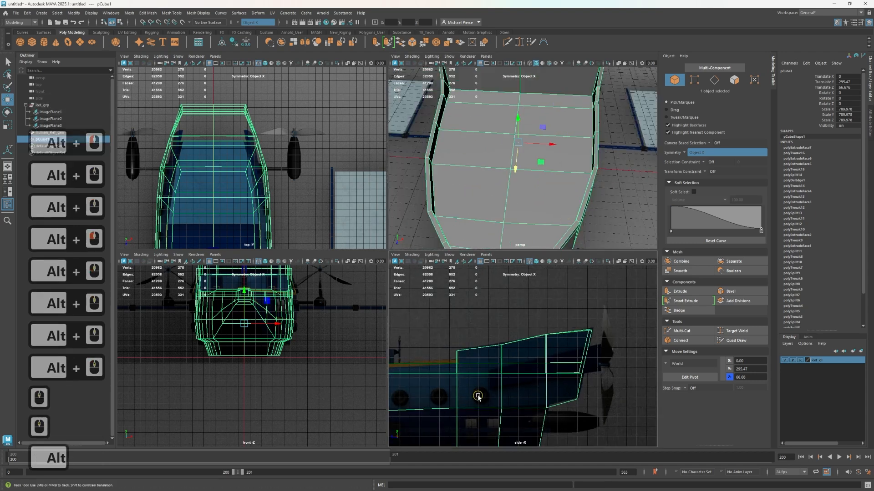
Compare the hull side and the bow outline with the reference images in the side and top views
alt+middle_drag(478, 396, 569, 312)
scroll(264, 234, up, 2)
alt+middle_drag(269, 228, 321, 55)
scroll(275, 212, up, 1)
alt+middle_drag(272, 207, 276, 59)
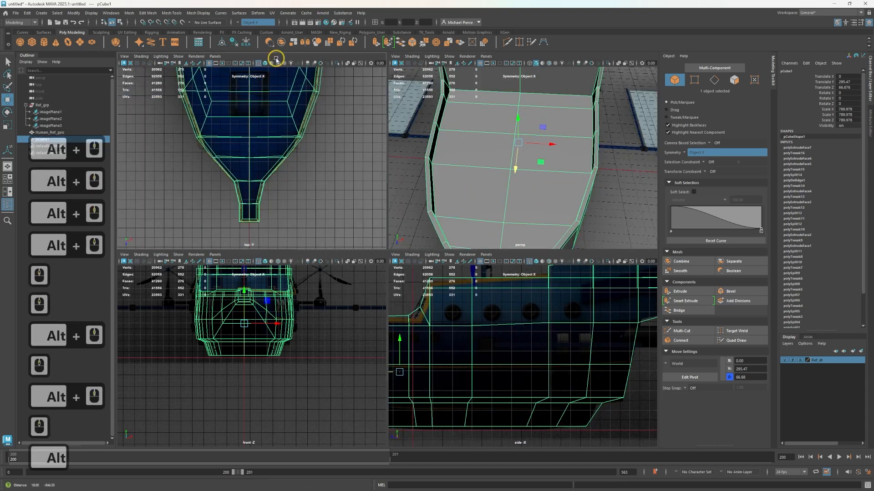
scroll(268, 162, up, 4)
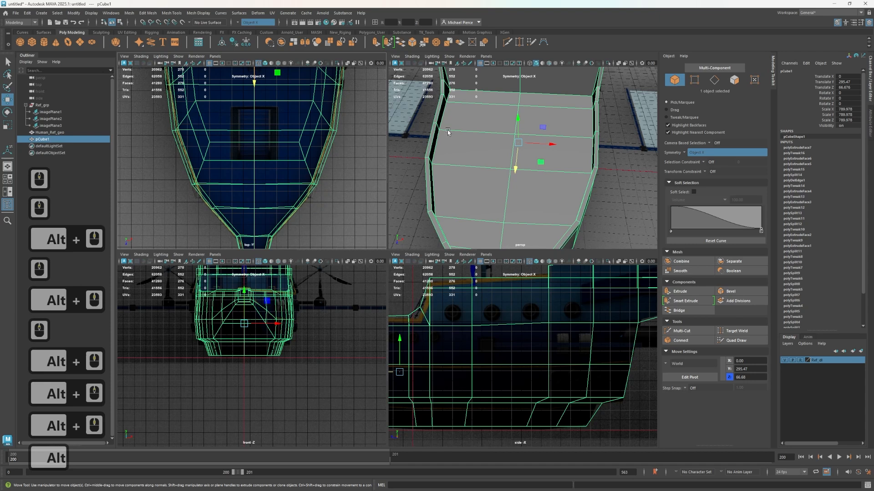
Switch to face selection and select the mirrored pair of front deck faces around Z 548
right_drag(524, 158, 525, 168)
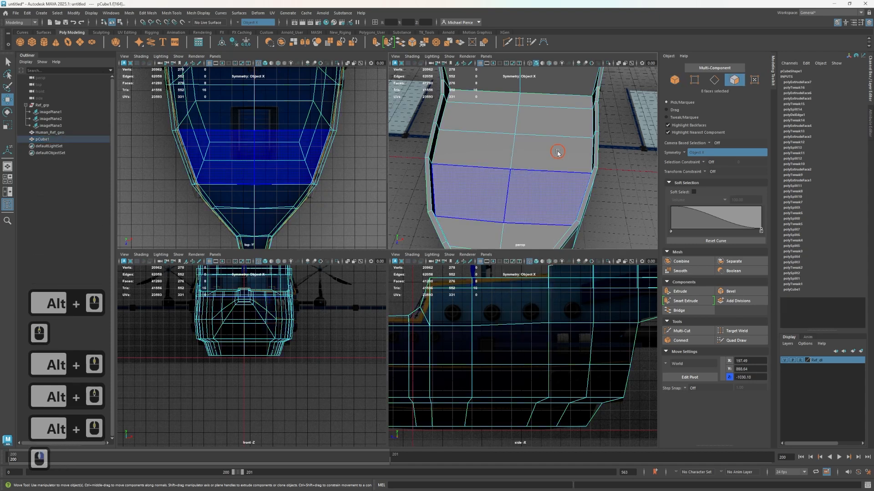
double_click(535, 142)
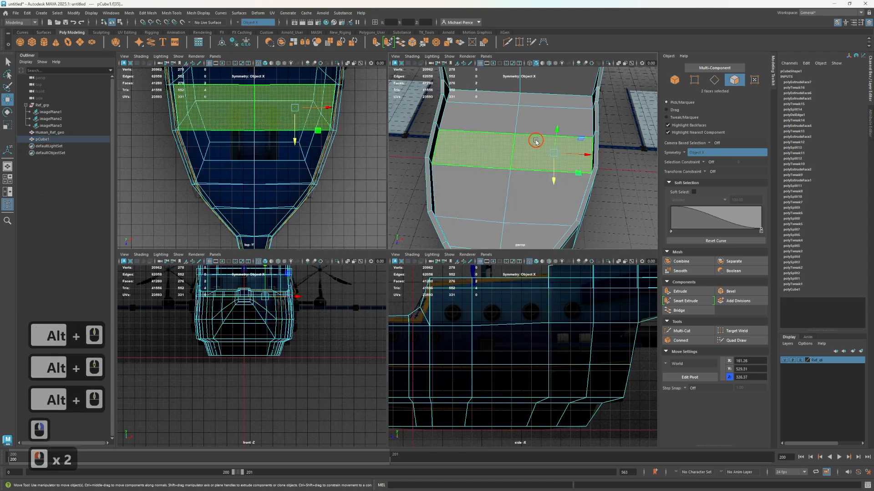
click(525, 193)
Examine the selected front deck faces, the cabin wall behind them and the surrounding rim from several angles
alt+drag(524, 193, 416, 168)
alt+middle_drag(417, 168, 549, 204)
alt+drag(550, 204, 524, 227)
scroll(495, 152, up, 3)
scroll(507, 157, down, 3)
scroll(524, 172, up, 4)
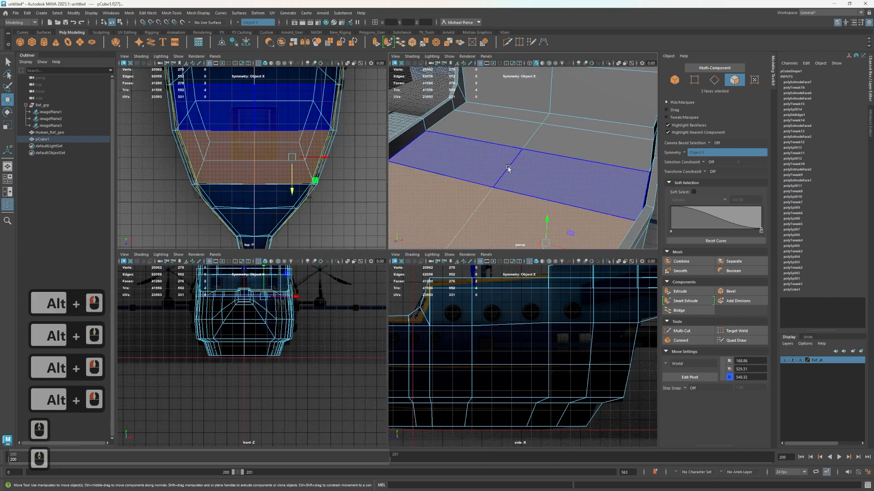
scroll(509, 168, down, 4)
alt+drag(508, 168, 542, 160)
alt+right_drag(523, 176, 544, 196)
alt+middle_drag(544, 196, 526, 165)
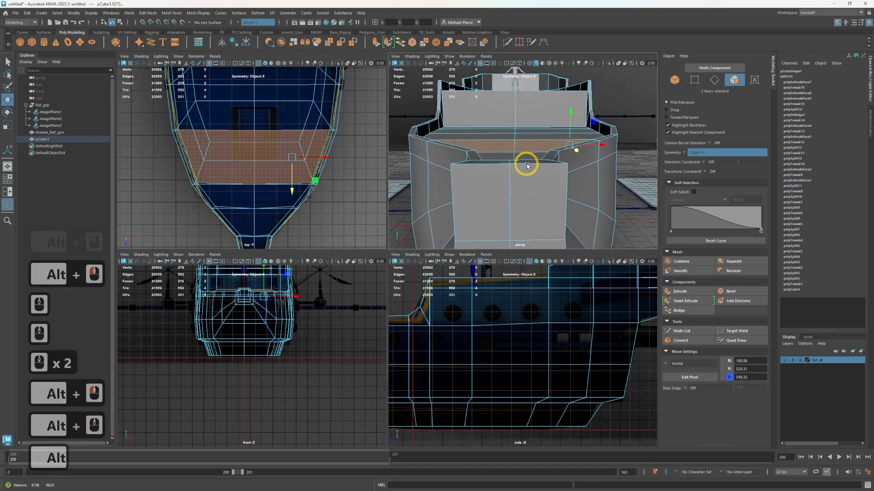
Select the two mirrored pairs of front deck faces over the hatch reference and examine how far they extend
alt+drag(527, 166, 531, 203)
alt+middle_drag(539, 175, 544, 158)
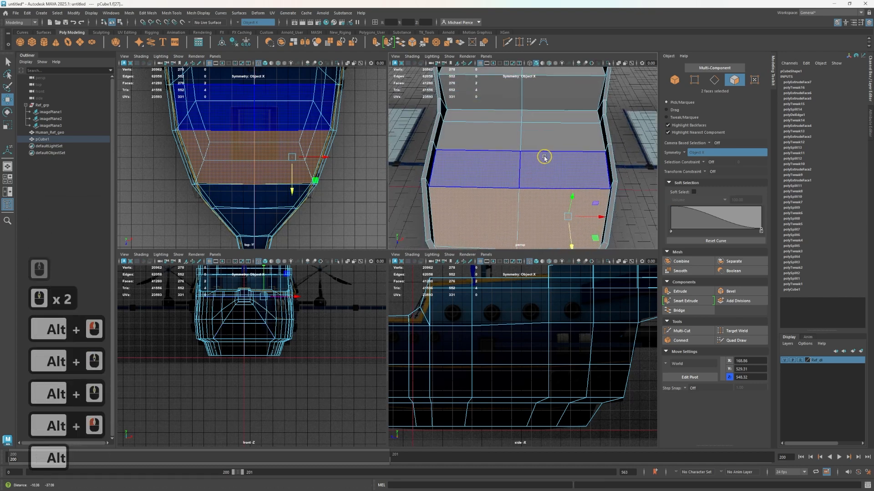
click(529, 165)
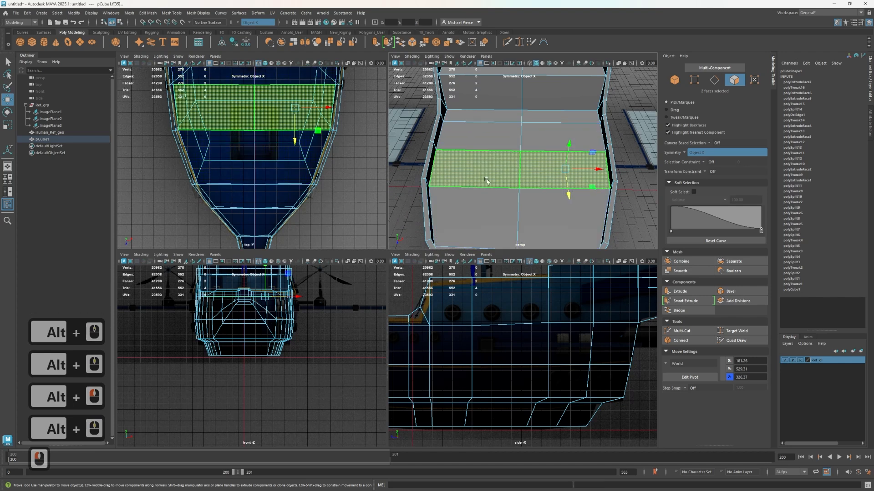
click(526, 214)
shift+click(548, 169)
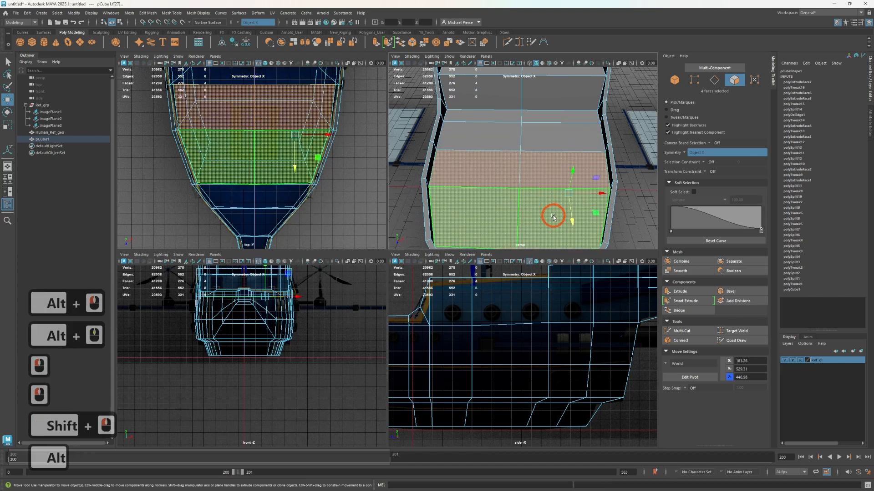
alt+drag(554, 217, 572, 94)
alt+middle_drag(571, 94, 550, 146)
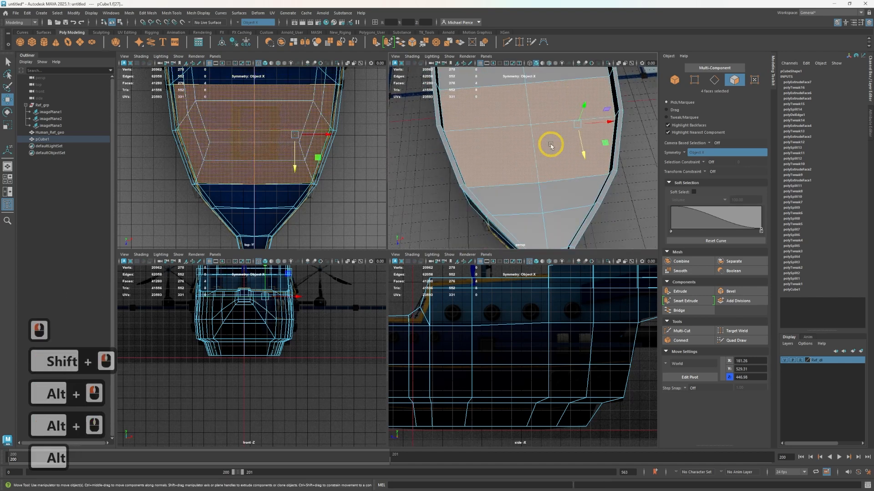
Insert a mirrored edge loop with Multi-Cut across the front deck faces near the hatch reference, and select the four faces around the hatch
key(ctrl+shift+x)
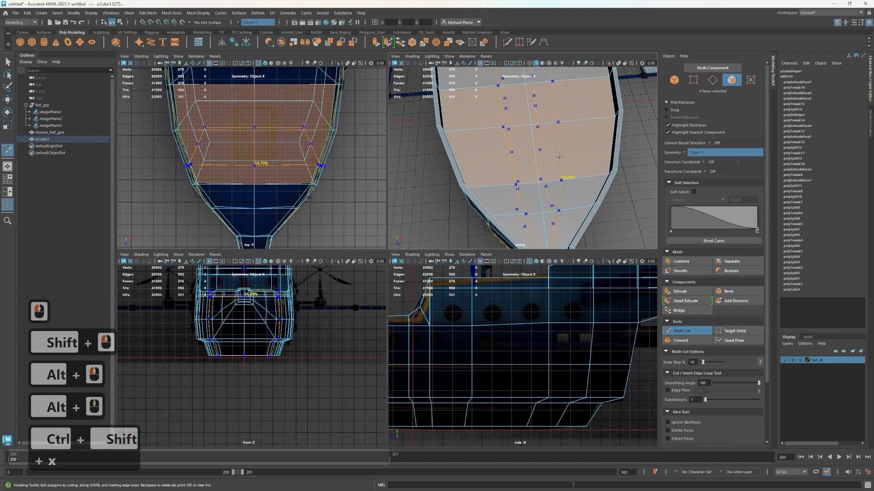
ctrl+click(614, 148)
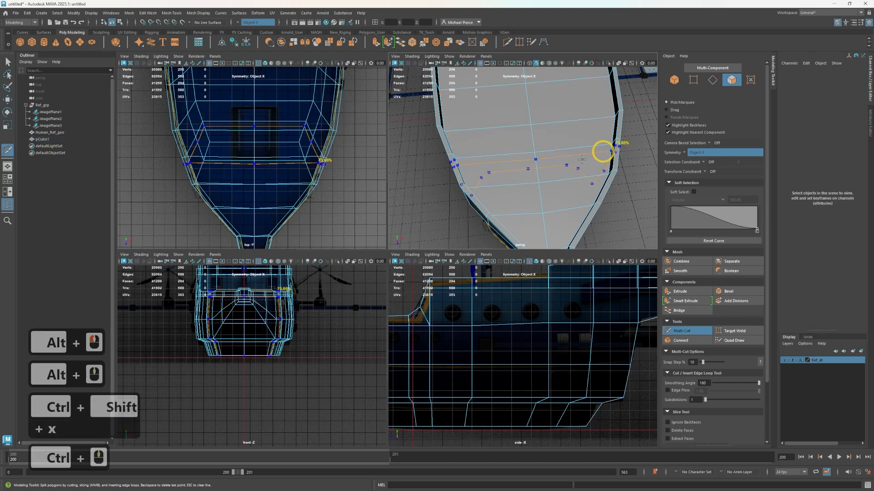
key(q)
click(561, 138)
shift+click(551, 98)
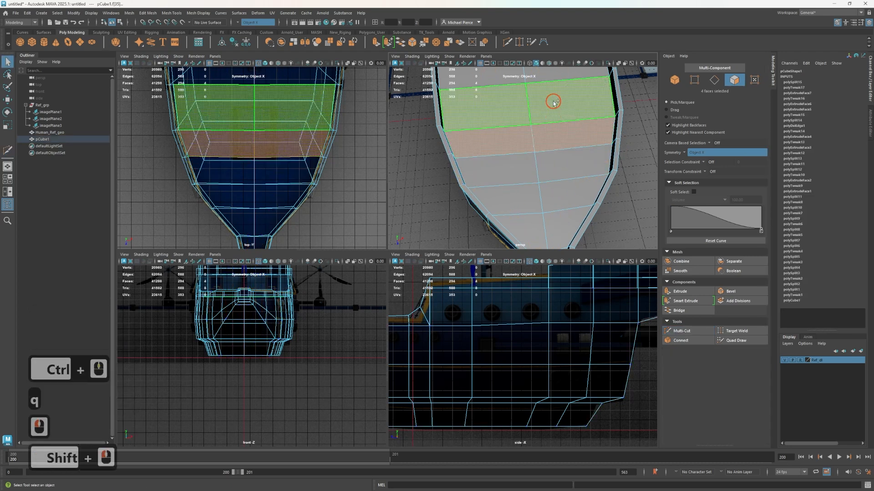
Select the full edge loop just behind the newly inserted one and apply Edit Edge Flow to it
alt+drag(551, 97, 511, 166)
right_drag(474, 147, 469, 127)
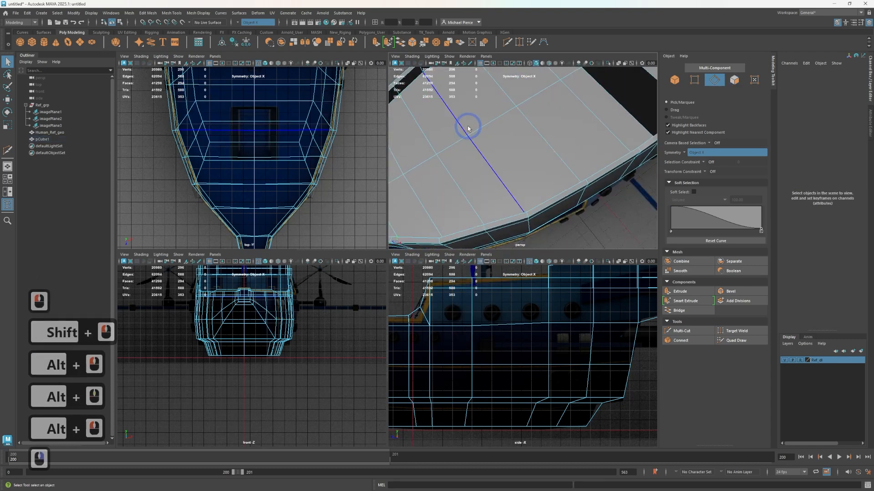
double_click(493, 162)
shift+right_drag(493, 162, 491, 162)
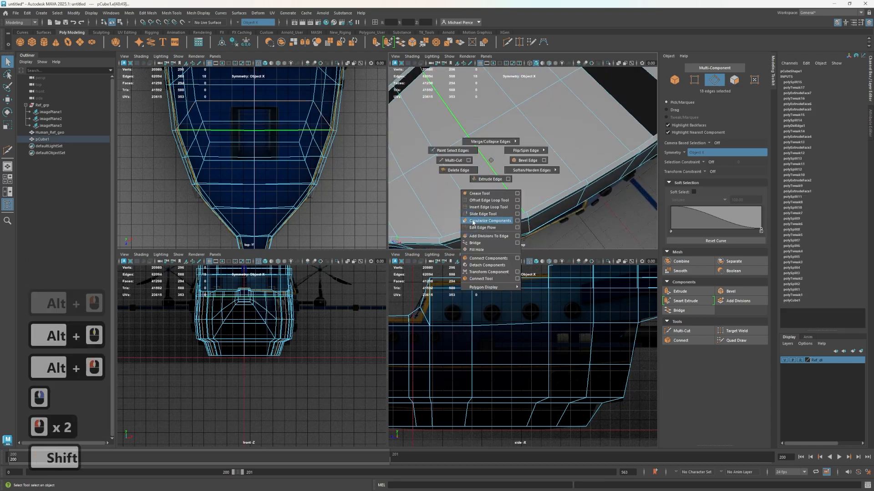
shift+right_drag(480, 230, 479, 230)
Select the hull edge loop in front of the new loop and scale it slightly narrower in X
alt+drag(483, 182, 509, 178)
double_click(494, 168)
scroll(499, 179, down, 3)
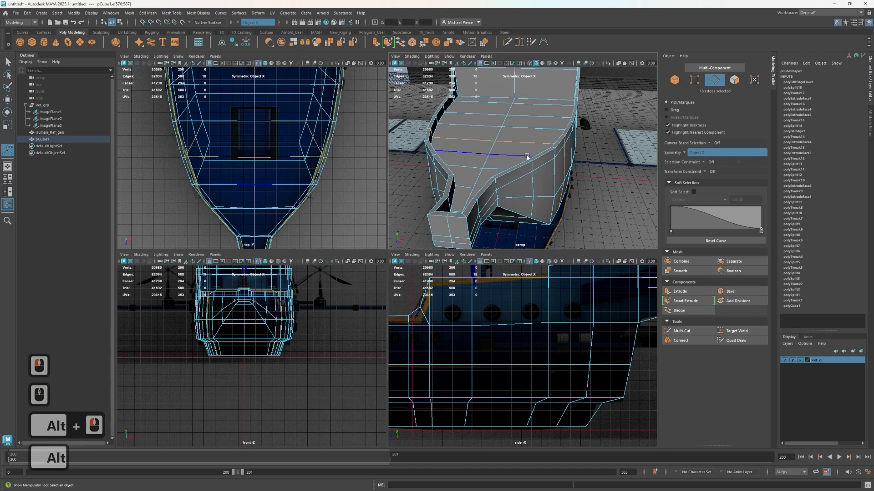
alt+drag(527, 157, 496, 178)
click(492, 178)
key(r)
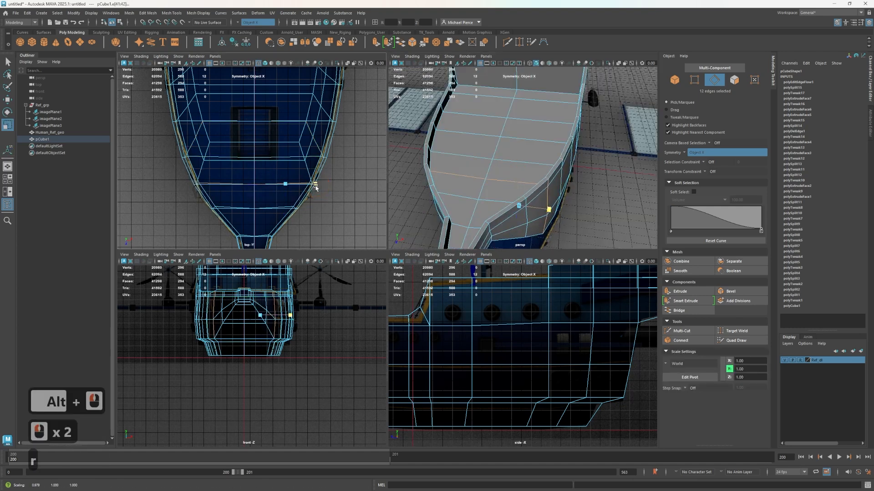
click(315, 186)
Select the newly inserted edge loop and examine its path over the deck, the rim and the hull side from several angles
click(502, 162)
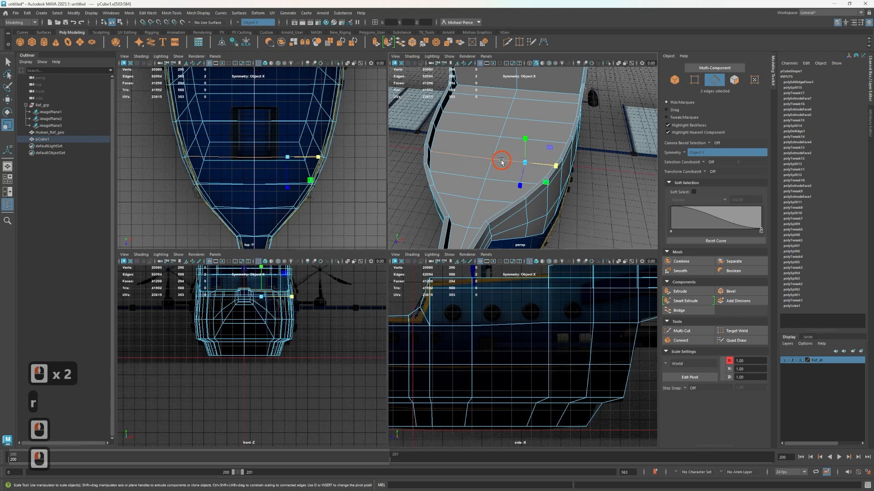
scroll(521, 161, up, 3)
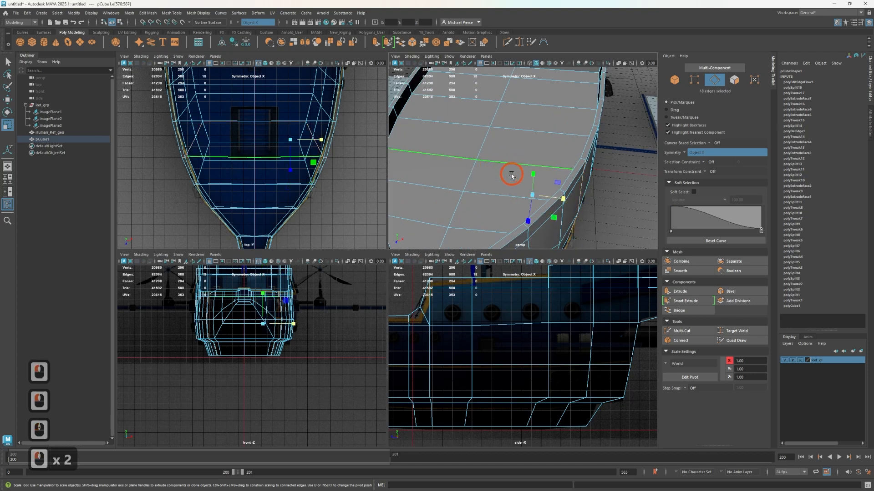
scroll(511, 175, down, 3)
alt+drag(512, 175, 559, 131)
alt+scroll(496, 160, up, 2)
alt+middle_drag(557, 150, 581, 222)
alt+drag(530, 154, 494, 187)
alt+scroll(564, 165, up, 3)
alt+middle_drag(493, 187, 555, 143)
mouse_move(586, 142)
alt+mouse_down()
mouse_move(498, 133)
mouse_move(554, 125)
mouse_move(584, 141)
alt+mouse_up()
alt+middle_drag(584, 142, 587, 199)
alt+drag(623, 153, 451, 183)
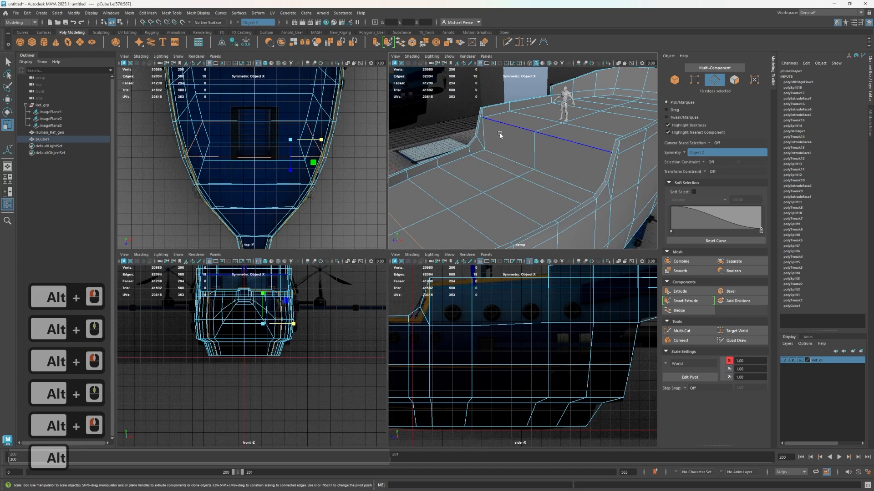
scroll(499, 137, down, 3)
scroll(505, 195, up, 2)
alt+middle_drag(505, 199, 528, 145)
alt+drag(528, 146, 505, 179)
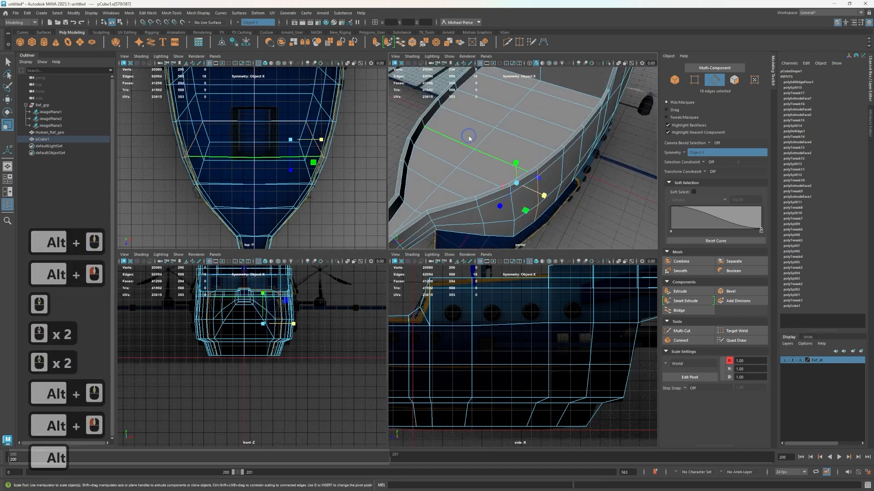
Turn symmetry off and select the four deck faces surrounding the hatch reference
right_drag(469, 136, 470, 155)
click(497, 149)
shift+click(531, 139)
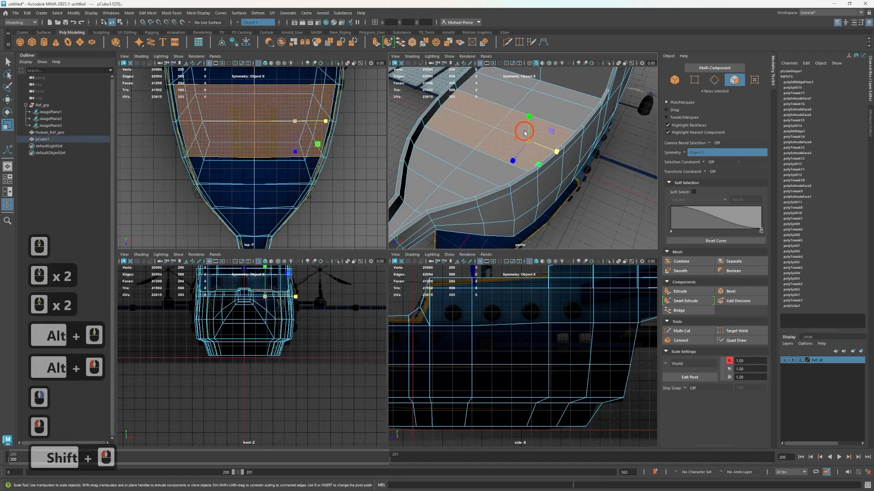
click(258, 23)
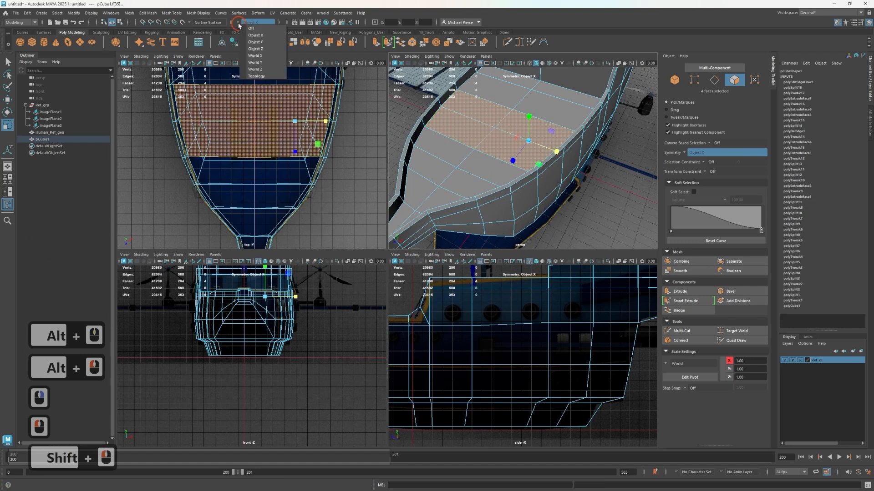
click(265, 30)
scroll(490, 136, up, 3)
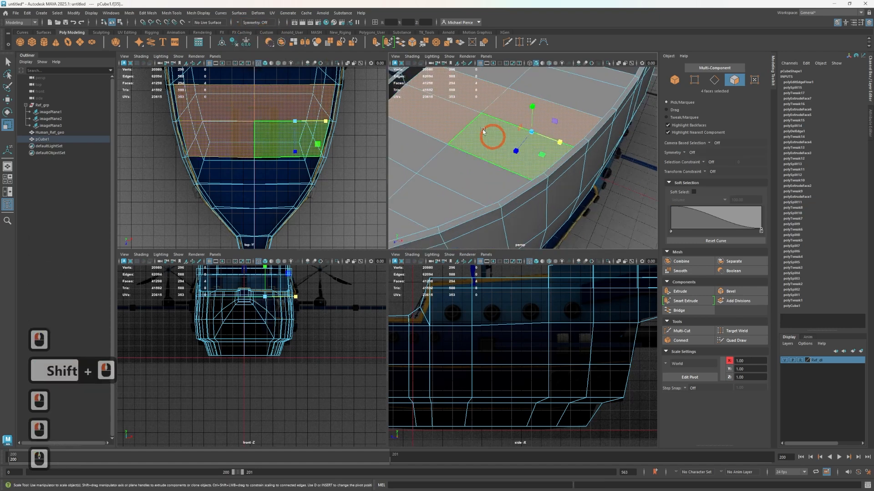
shift+click(480, 128)
shift+click(507, 153)
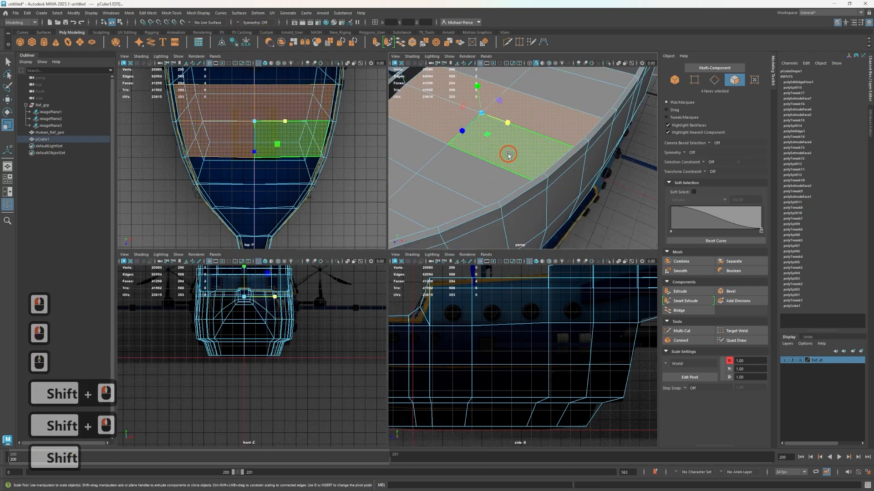
Extrude the four deck faces and scale them inward in X and Z to roughly fit the hatch reference
key(r)
shift+drag(504, 125, 425, 168)
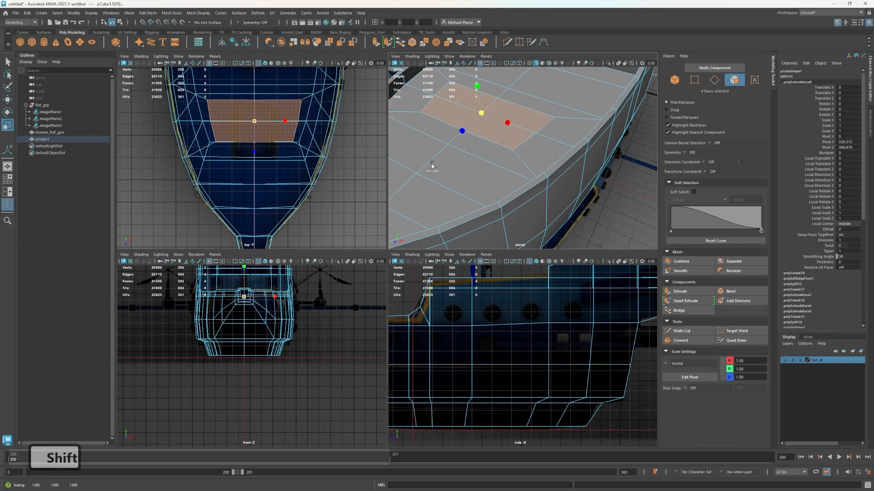
drag(461, 131, 491, 126)
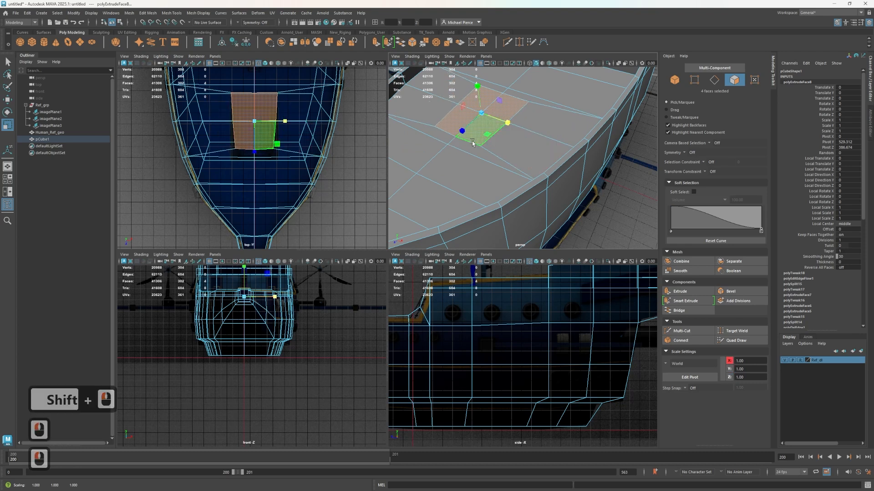
scroll(471, 139, up, 3)
alt+middle_drag(453, 152, 533, 161)
alt+scroll(533, 161, down, 5)
alt+drag(503, 166, 466, 181)
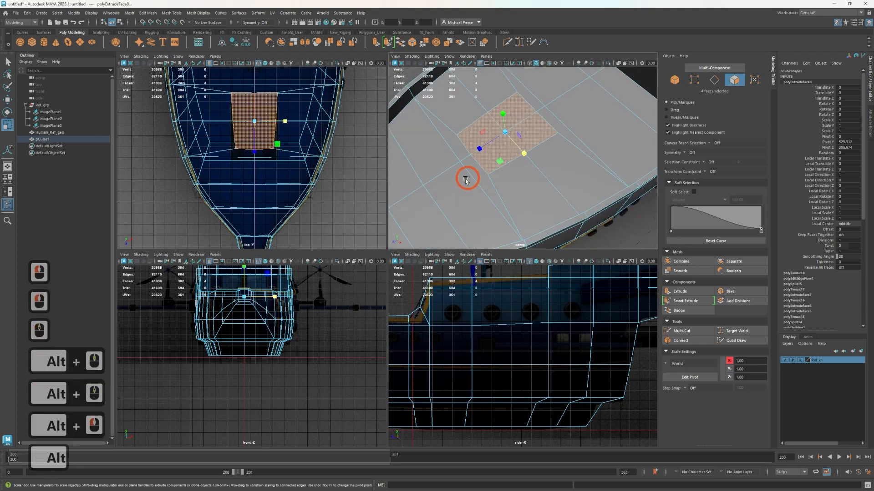
scroll(455, 177, up, 5)
alt+middle_drag(445, 182, 500, 184)
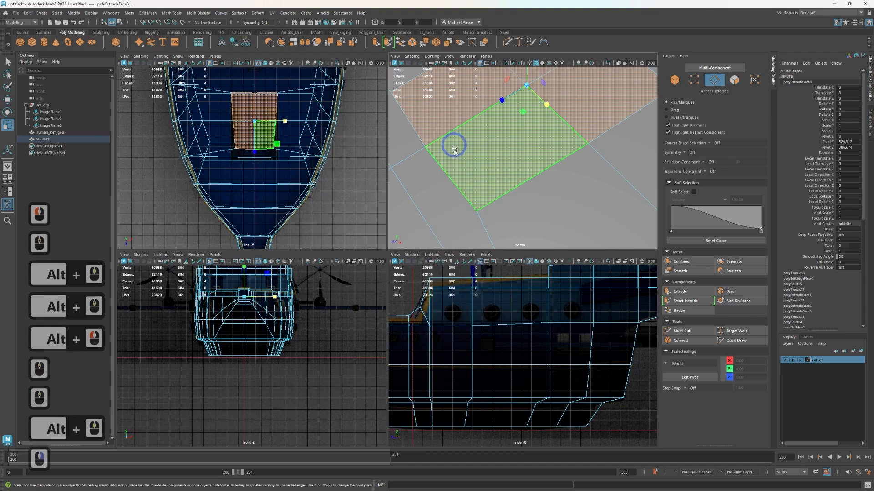
Straighten the hatch inset by scaling its front edge pair flat in Z and each side edge pair flat in X
click(452, 176)
key(r)
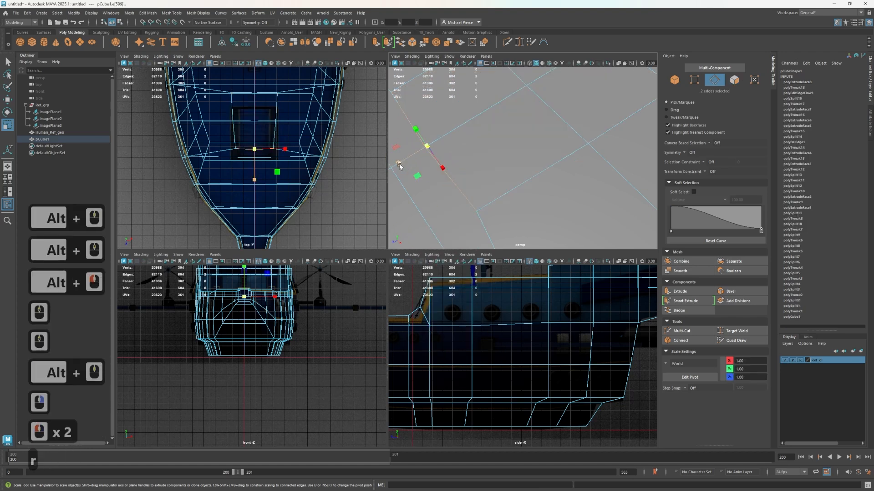
drag(399, 164, 495, 108)
alt+middle_drag(496, 109, 476, 155)
scroll(514, 176, down, 2)
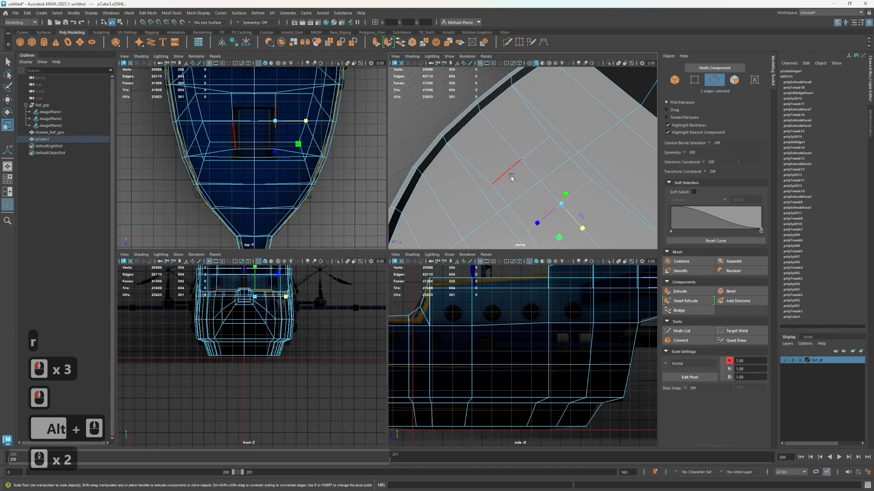
double_click(511, 176)
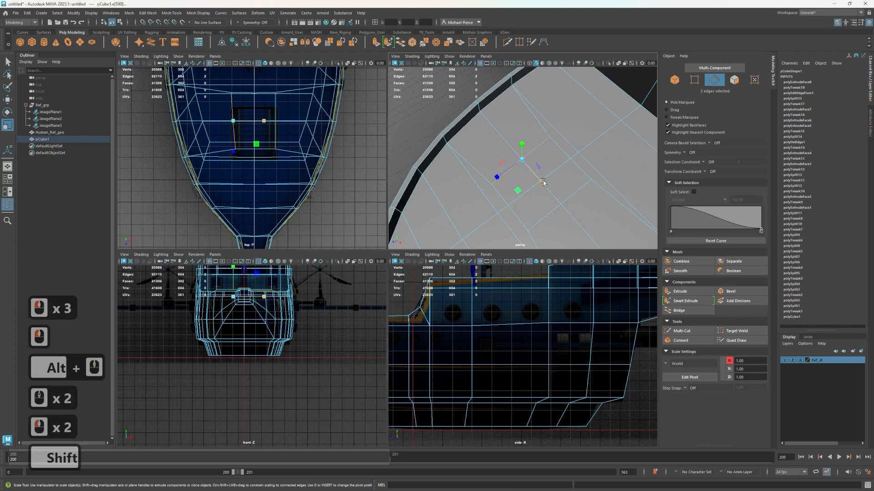
drag(542, 182, 561, 160)
Scale the rear edge pair of the hatch inset flat to 0 in Z
click(582, 169)
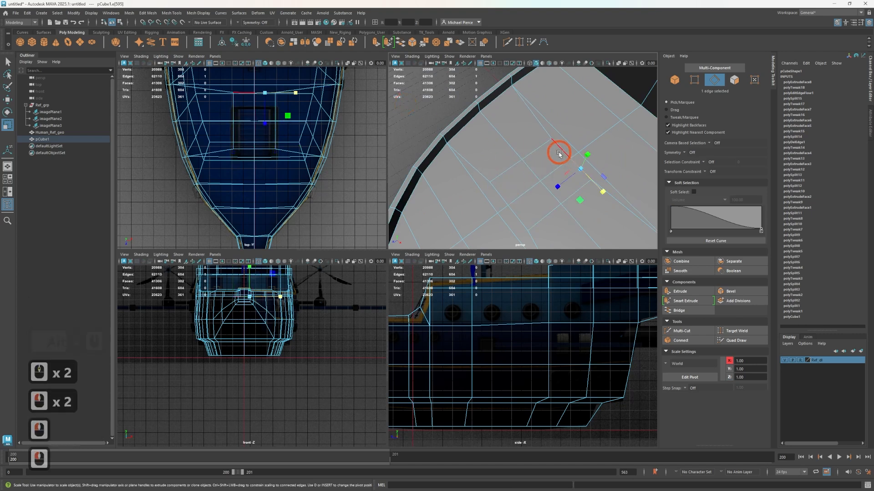
shift+click(559, 151)
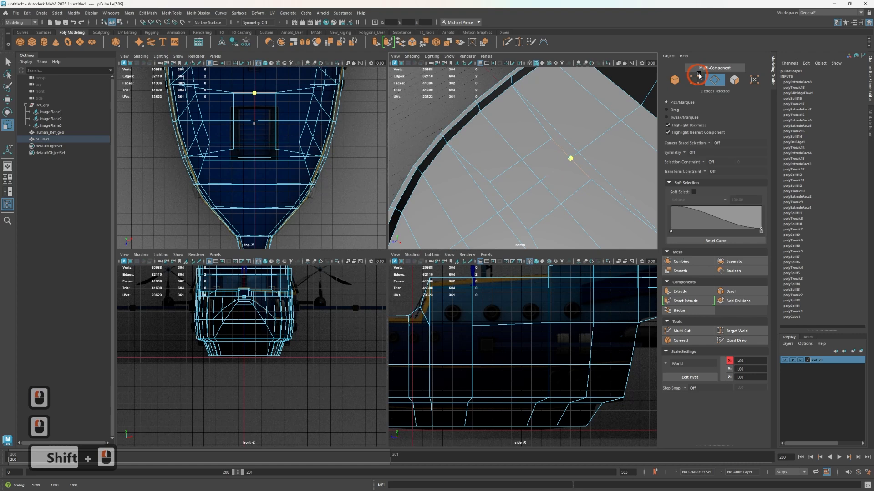
drag(546, 177, 482, 139)
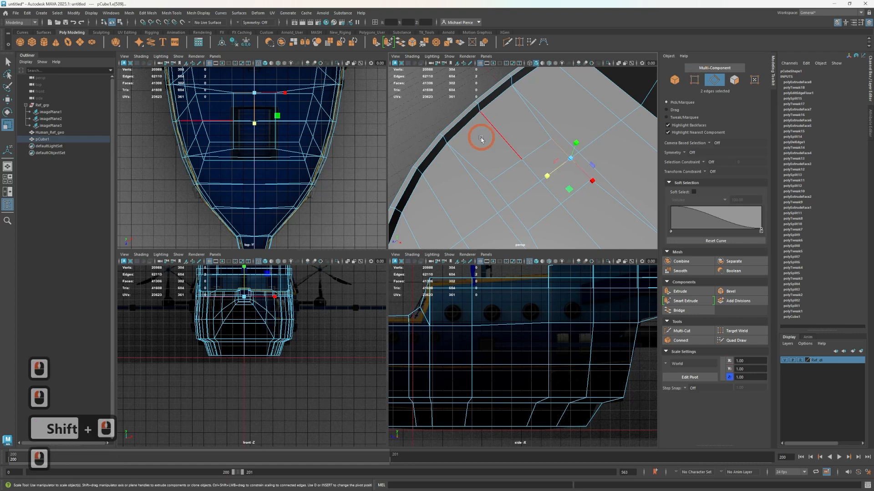
Switch to face selection and select the four faces of the rectangular hatch inset
mouse_move(533, 208)
right_down()
mouse_move(526, 184)
mouse_move(523, 209)
right_up()
click(533, 199)
shift+click(552, 182)
shift+click(539, 165)
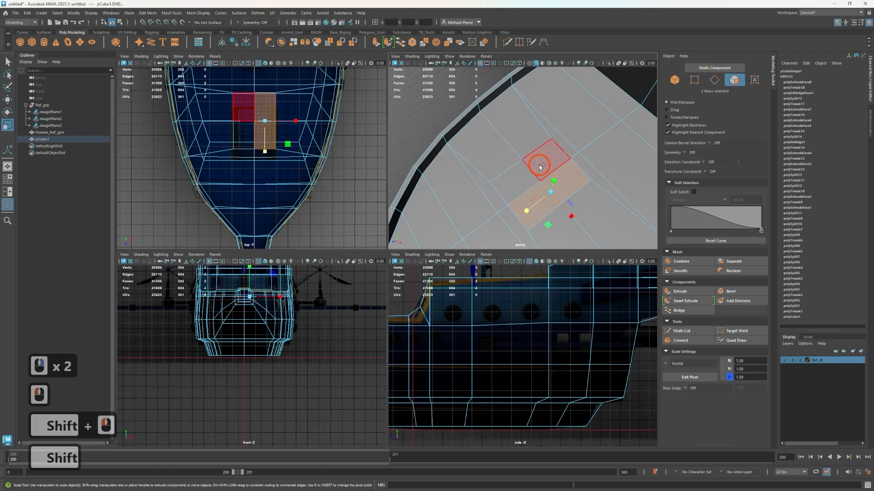
shift+click(515, 181)
alt+drag(488, 197, 515, 112)
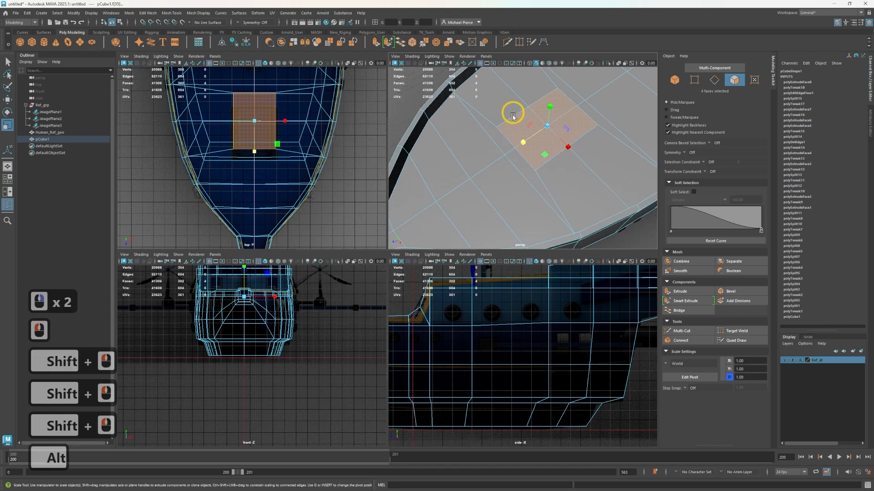
Select the hull edge loop in front of the hatch and apply Edit Edge Flow to it
mouse_move(513, 176)
right_down()
mouse_move(503, 182)
mouse_move(504, 166)
right_up()
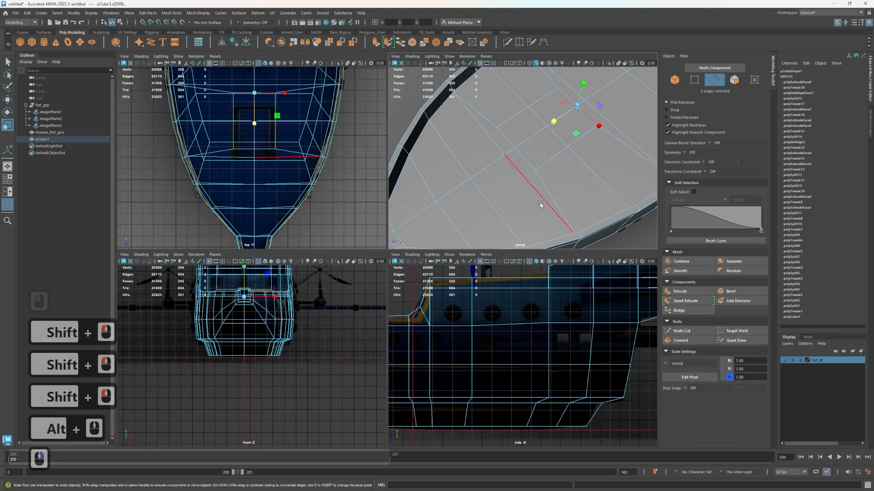
scroll(539, 196, down, 4)
alt+drag(511, 174, 498, 161)
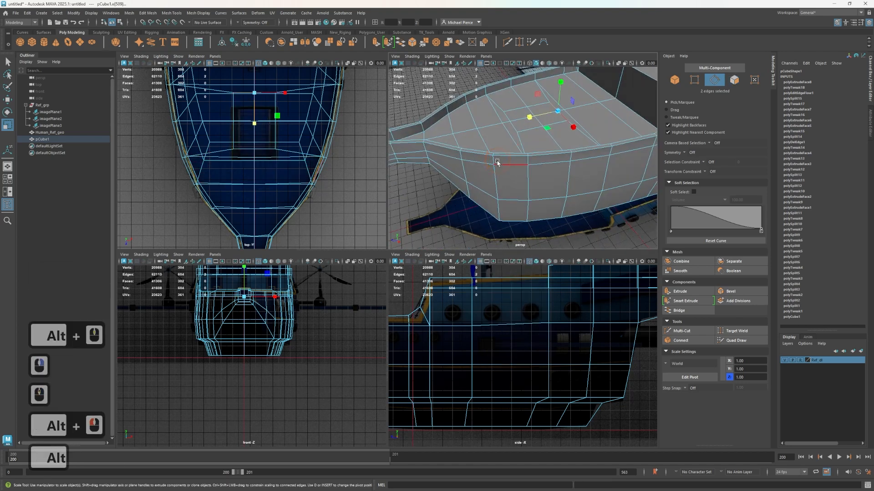
double_click(478, 141)
shift+right_drag(496, 142, 500, 152)
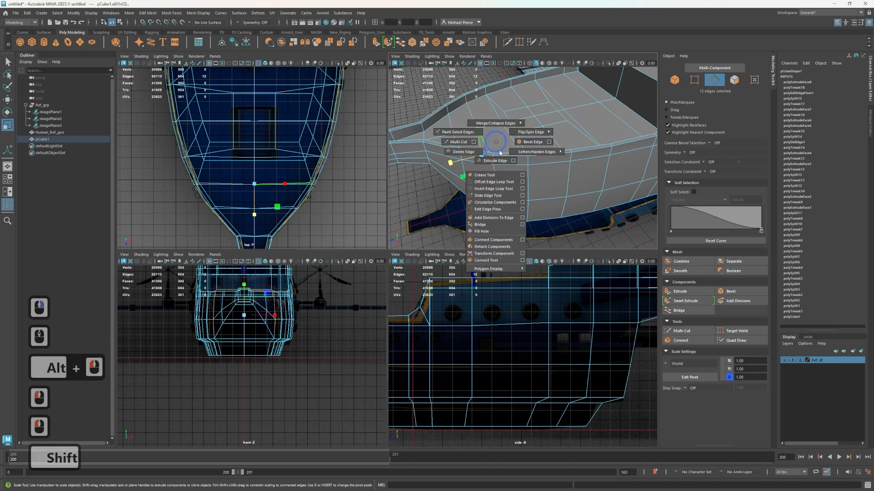
shift+right_drag(492, 203, 487, 209)
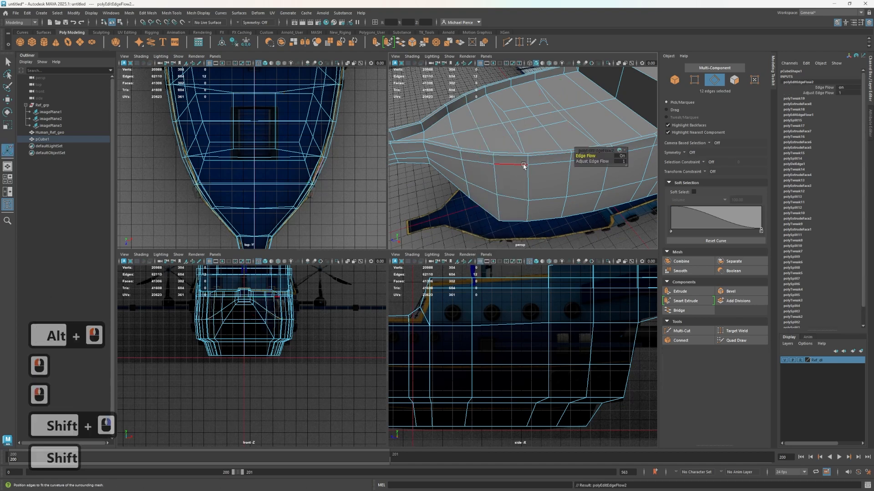
Set the transform constraint to Edge Slide and slide the crosswise deck edge pair just ahead of the hatch forward to about Z 586
alt+drag(497, 145, 515, 147)
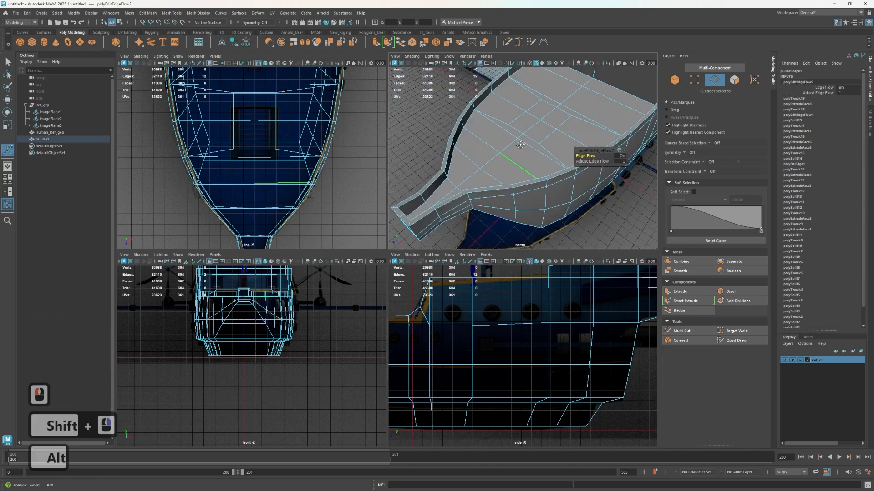
double_click(511, 148)
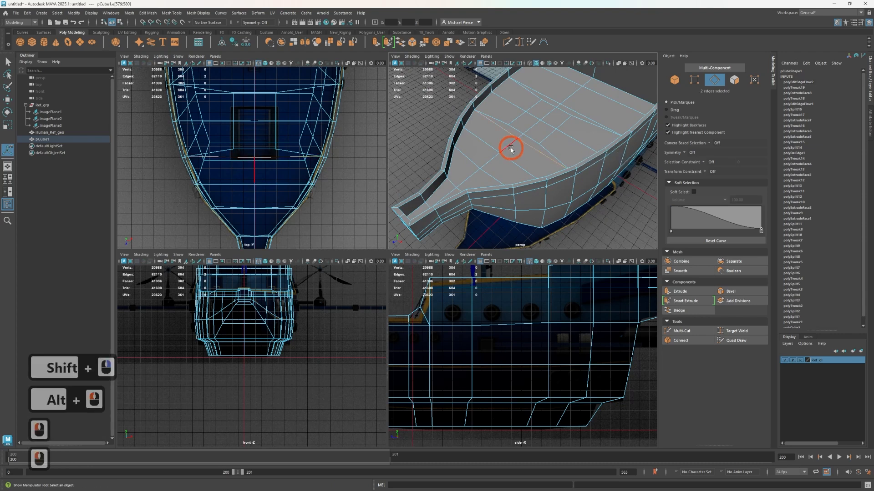
scroll(510, 154, up, 4)
alt+drag(491, 153, 499, 161)
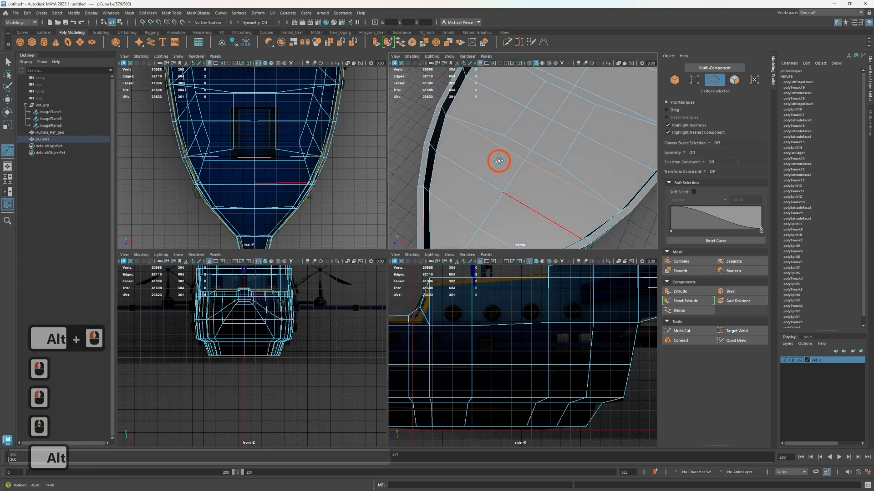
click(708, 172)
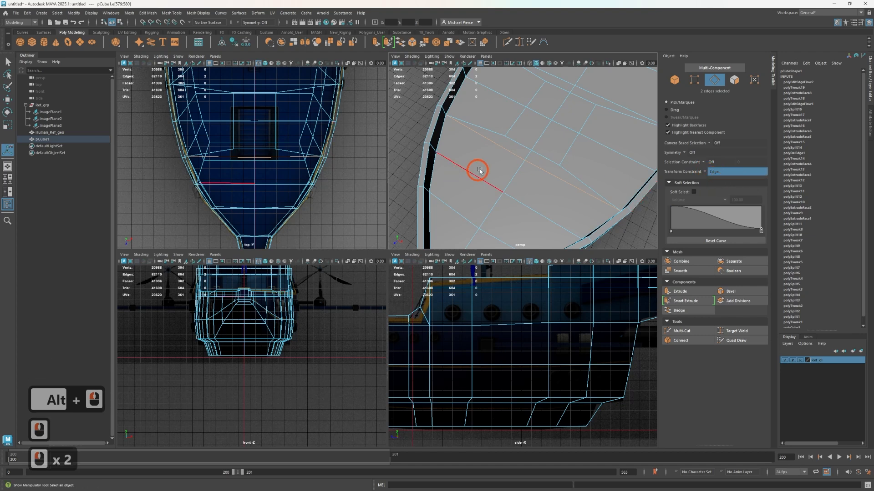
key(w)
click(533, 168)
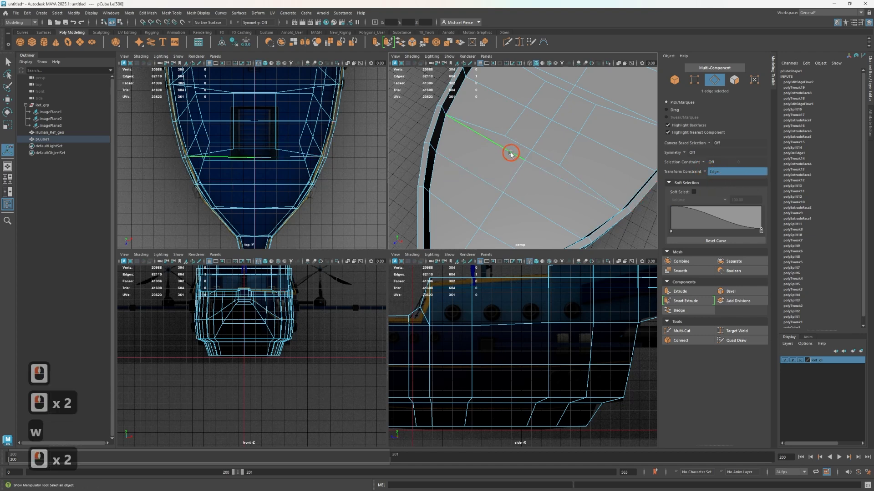
key(w)
shift+click(540, 168)
drag(509, 183, 503, 198)
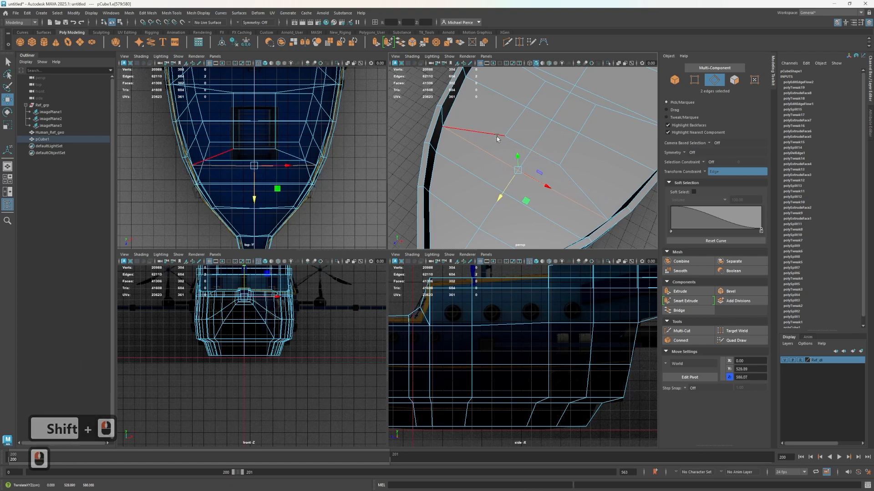
Try to slide the hatch inset's front edge pair forward along its adjoining edges
shift+click(517, 144)
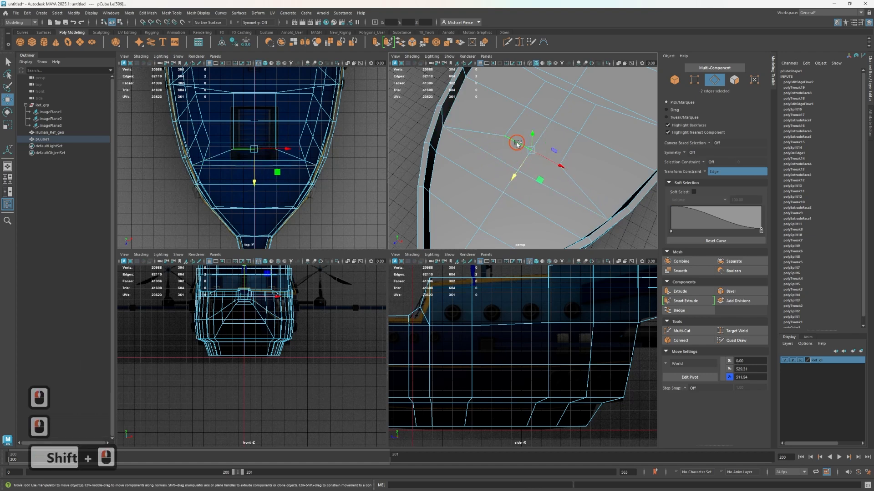
drag(512, 177, 512, 177)
key(ctrl+z)
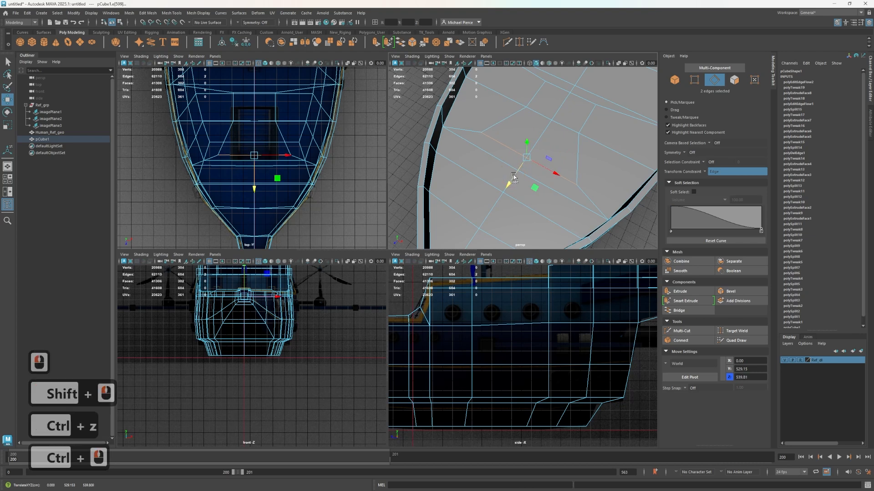
key(ctrl+z)
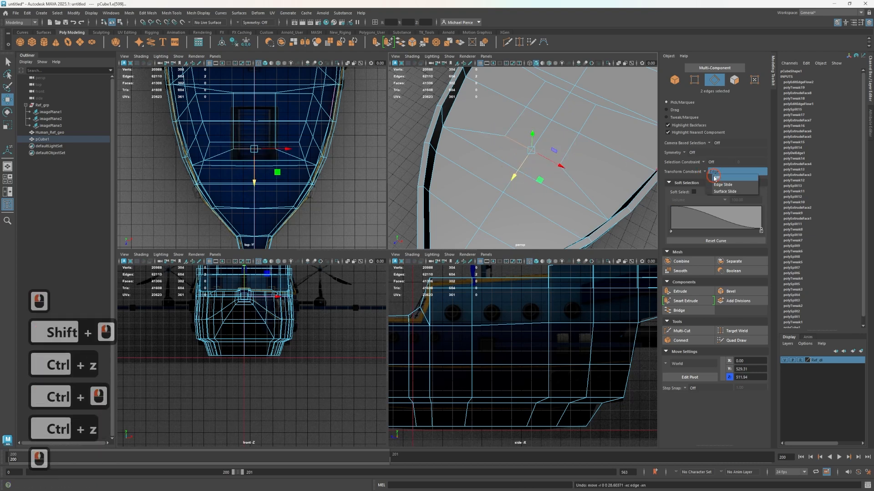
Turn the transform constraint off and move the hatch inset's front edge pair forward to about Z 540
click(716, 178)
drag(521, 172, 511, 181)
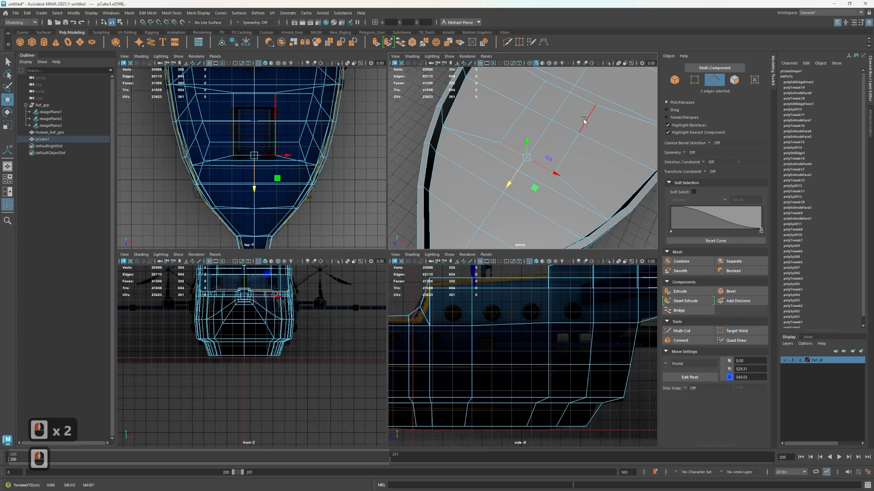
Select the four faces of the hatch inset and extrude them straight down to about Y 495
right_drag(538, 140, 539, 159)
click(521, 140)
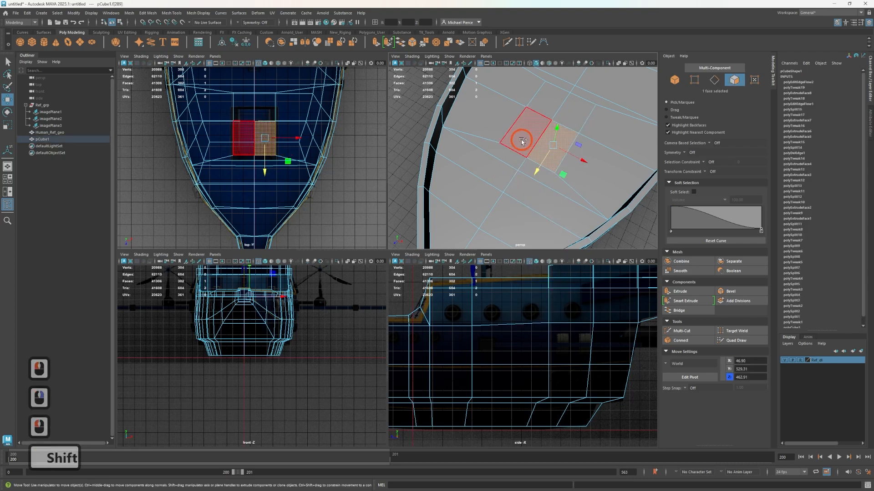
shift+click(571, 114)
shift+click(571, 114)
shift+click(529, 130)
shift+click(537, 109)
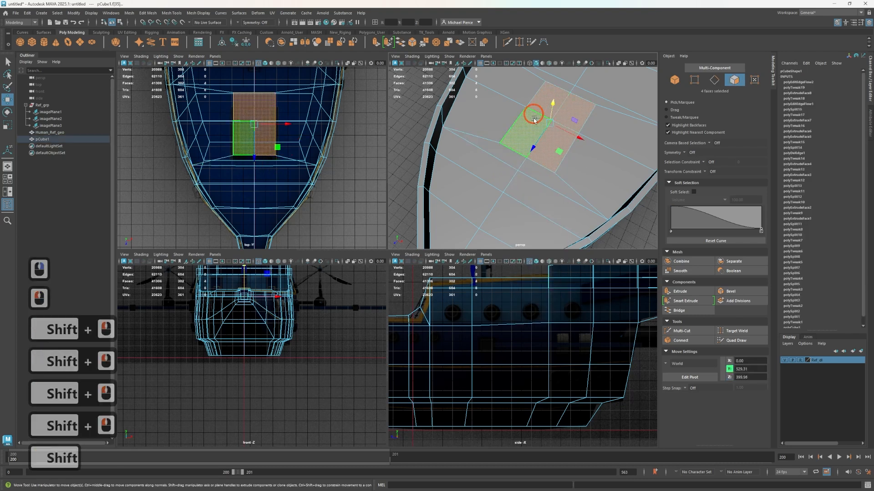
scroll(521, 150, down, 3)
scroll(482, 355, down, 3)
alt+middle_drag(470, 370, 506, 367)
alt+middle_drag(402, 356, 504, 343)
alt+right_drag(504, 343, 560, 294)
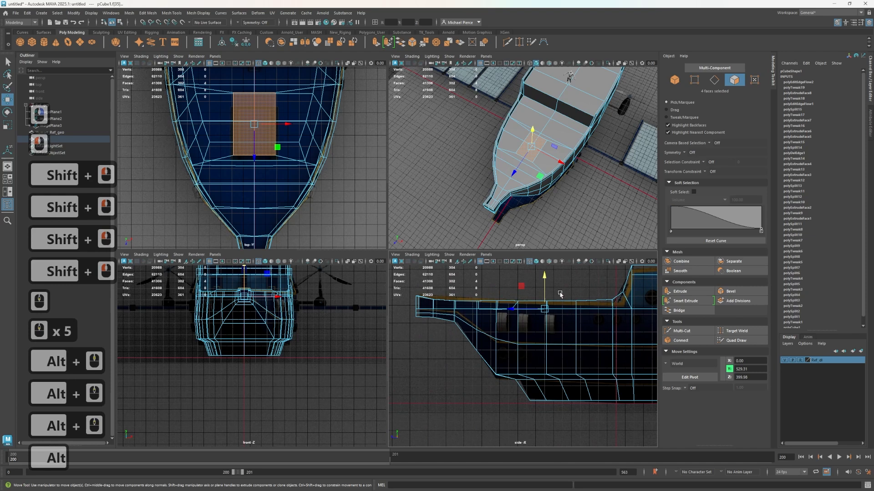
mouse_move(544, 281)
shift+mouse_down()
mouse_move(546, 299)
mouse_move(540, 286)
shift+mouse_up()
Extrude the four hatch faces downward a second time and lower them to just above the bottom of the hull
scroll(545, 299, up, 2)
alt+middle_drag(519, 342, 477, 393)
scroll(481, 387, up, 2)
scroll(538, 194, up, 1)
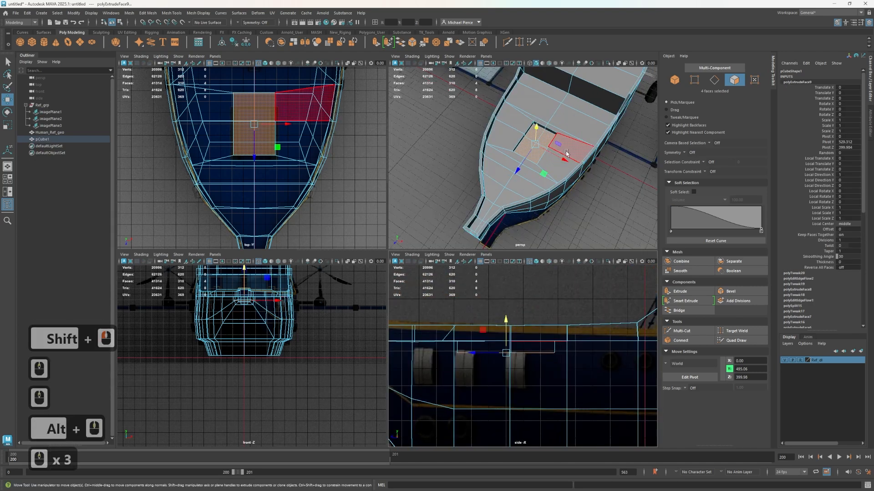
scroll(566, 153, up, 1)
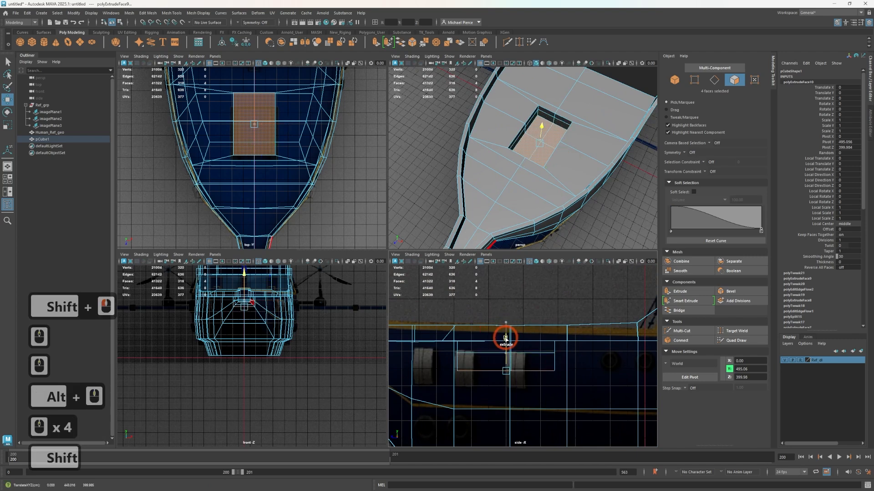
shift+drag(505, 354, 504, 403)
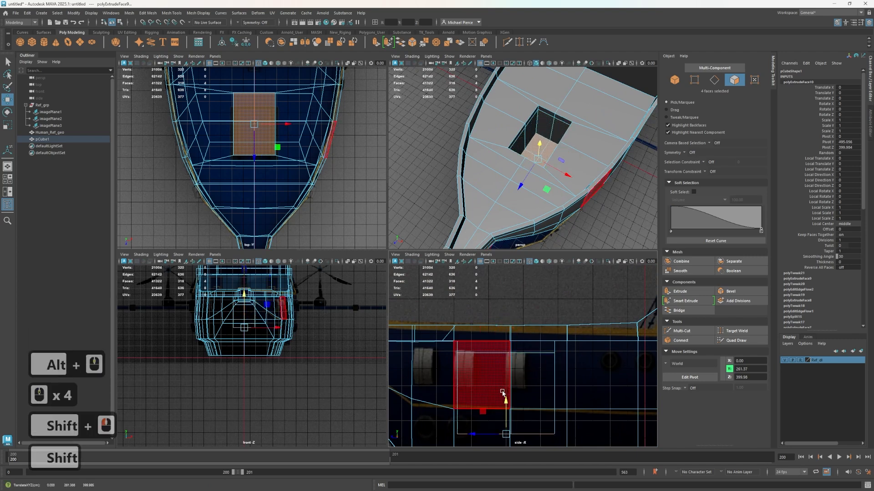
alt+middle_drag(508, 394, 541, 316)
drag(542, 315, 540, 329)
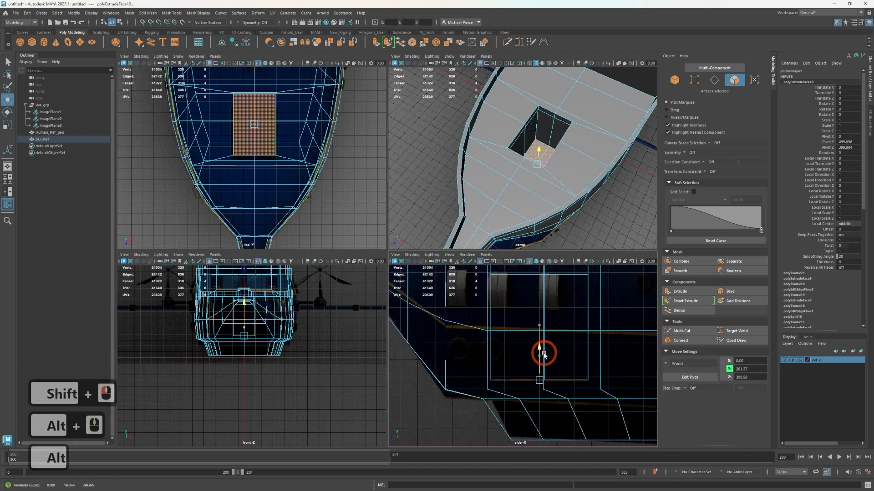
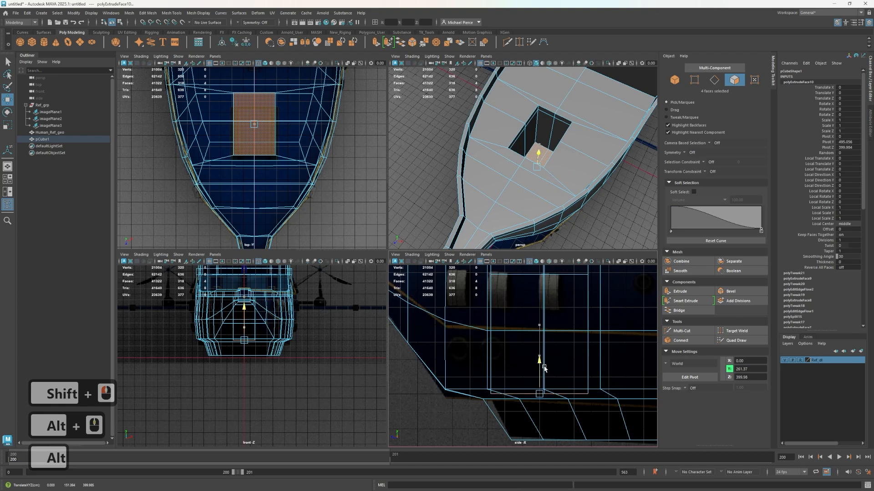
Delete all faces of the hull on the negative X side, including the leftover faces at the bow's centreline
drag(548, 365, 548, 365)
scroll(582, 178, up, 2)
alt+drag(581, 178, 528, 175)
right_drag(512, 146, 540, 143)
scroll(523, 173, down, 3)
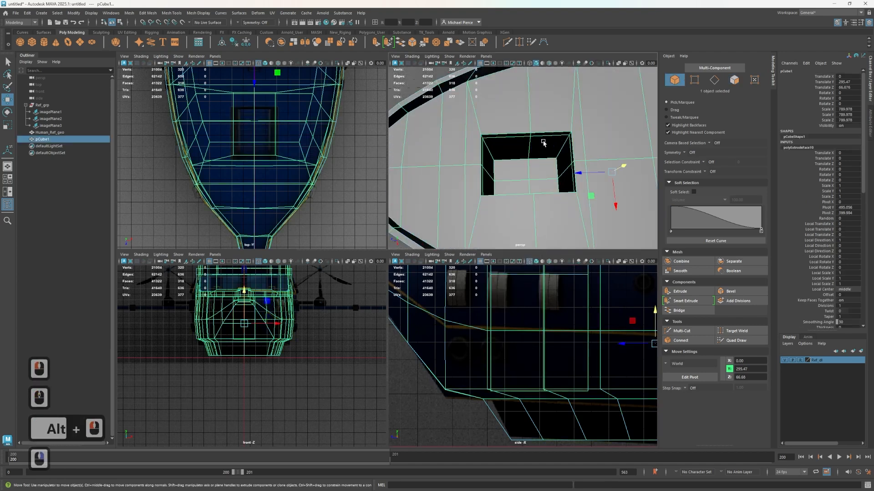
alt+drag(523, 173, 594, 143)
scroll(193, 132, down, 7)
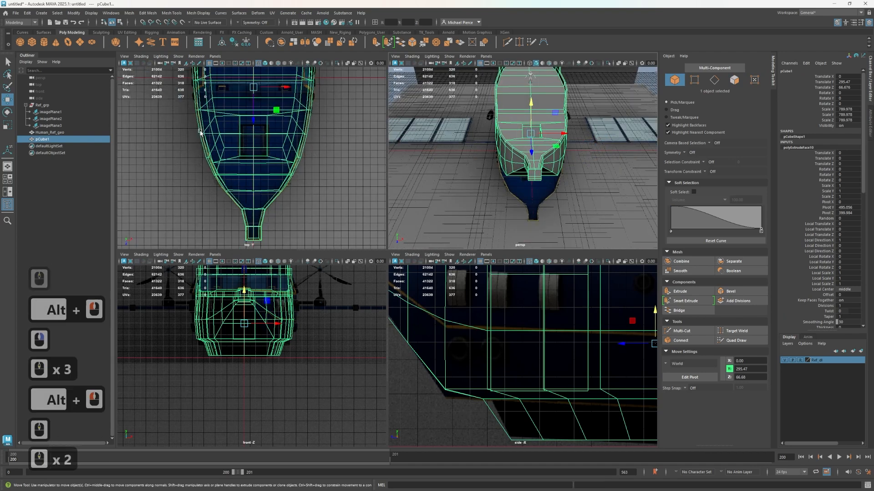
scroll(193, 131, down, 4)
right_drag(224, 79, 219, 97)
scroll(216, 96, down, 3)
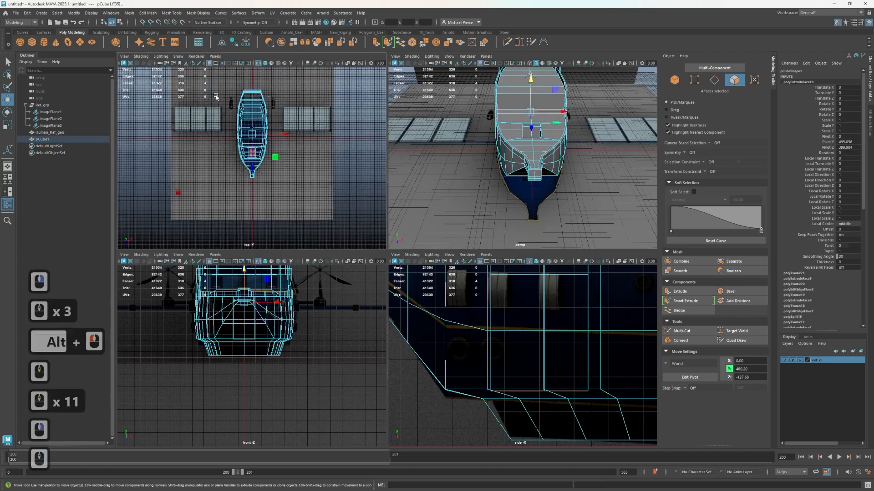
drag(212, 95, 251, 195)
scroll(526, 152, up, 3)
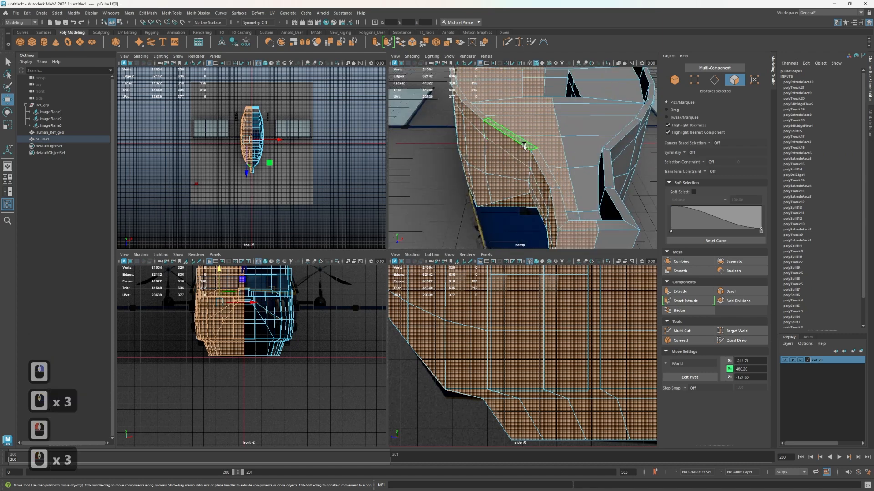
scroll(524, 146, down, 2)
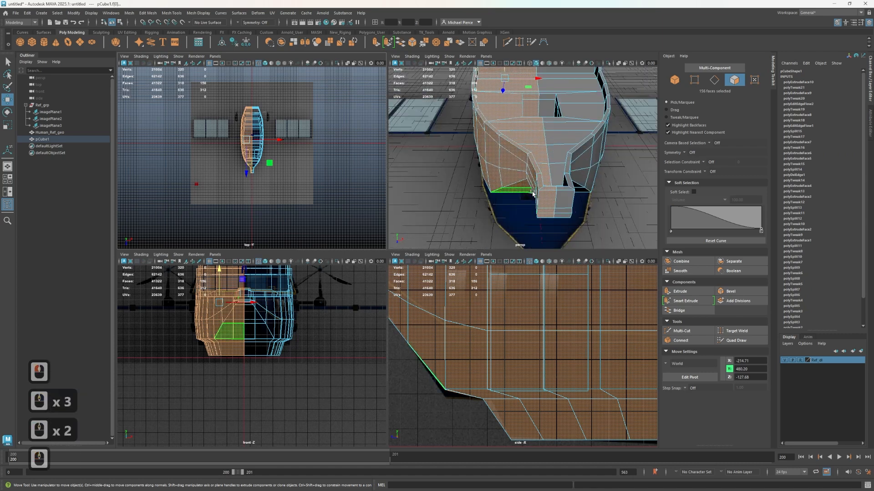
scroll(287, 165, up, 3)
scroll(287, 228, up, 1)
scroll(273, 195, up, 8)
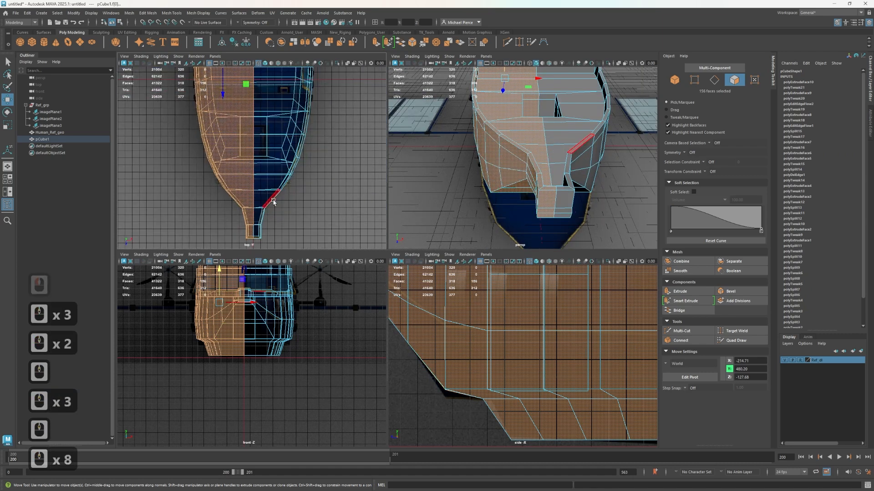
key(Delete)
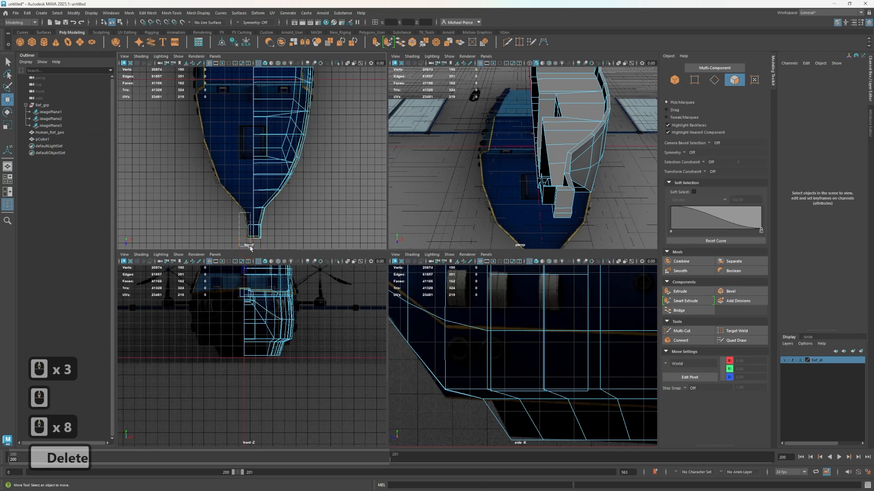
drag(250, 248, 250, 248)
key(Delete)
Select the four wall faces of the lower hatch shaft and extrude them outward to widen the space inside the hull
scroll(514, 172, up, 1)
alt+drag(495, 172, 548, 164)
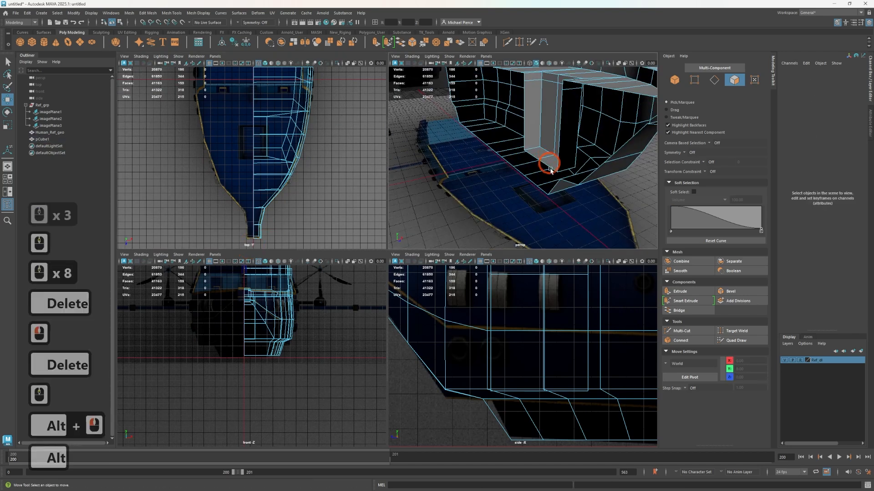
alt+middle_drag(548, 164, 547, 177)
alt+drag(548, 178, 534, 153)
alt+middle_drag(535, 153, 608, 249)
alt+drag(542, 161, 523, 204)
alt+middle_drag(523, 205, 525, 150)
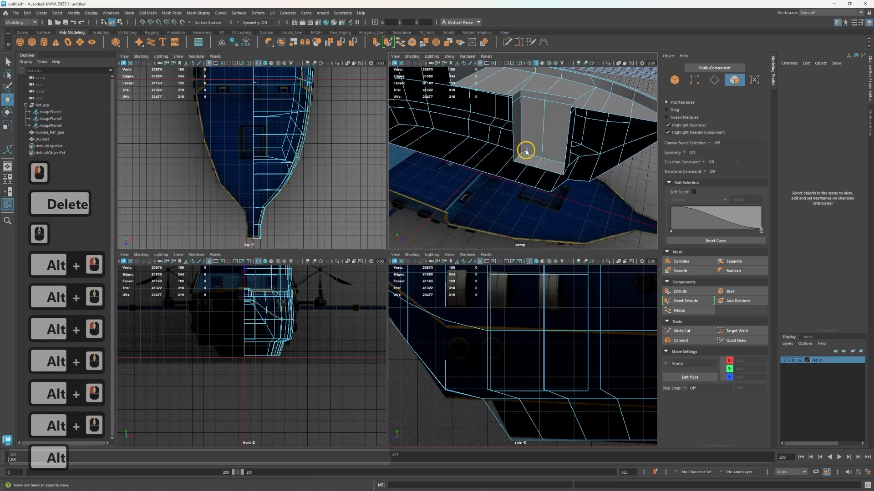
right_drag(528, 134, 537, 151)
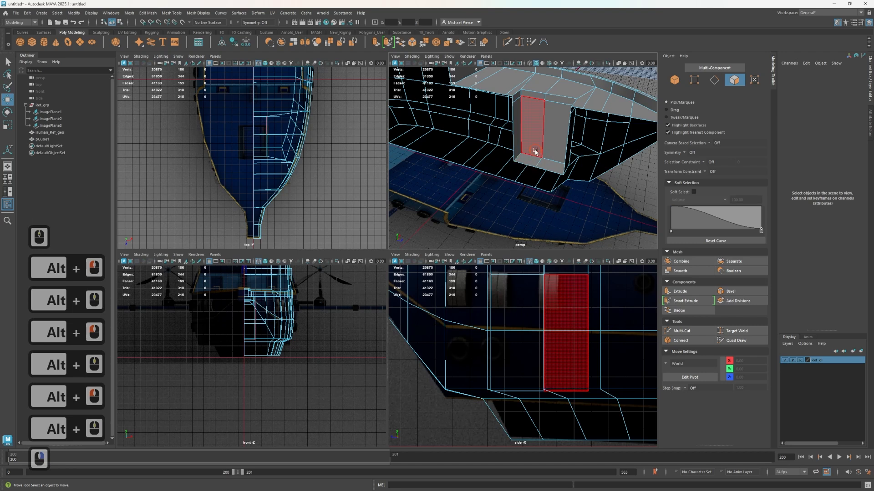
click(535, 151)
shift+click(550, 154)
scroll(549, 153, up, 4)
shift+click(512, 130)
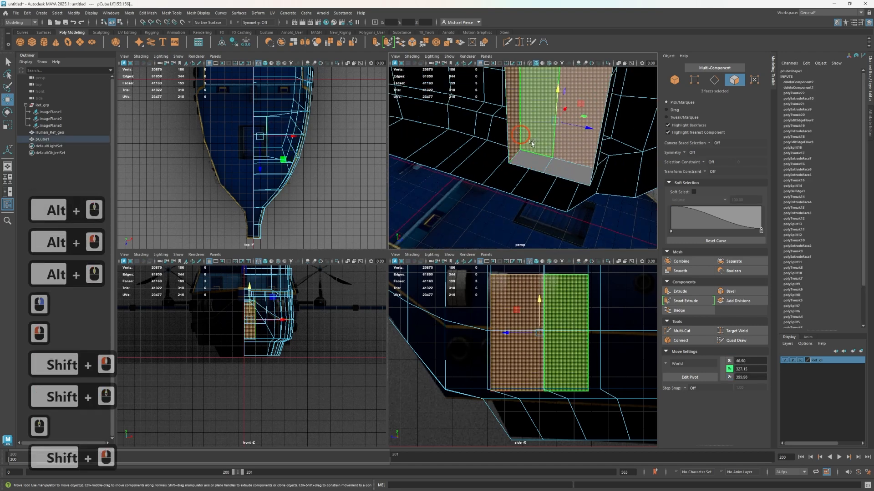
alt+drag(568, 191, 513, 172)
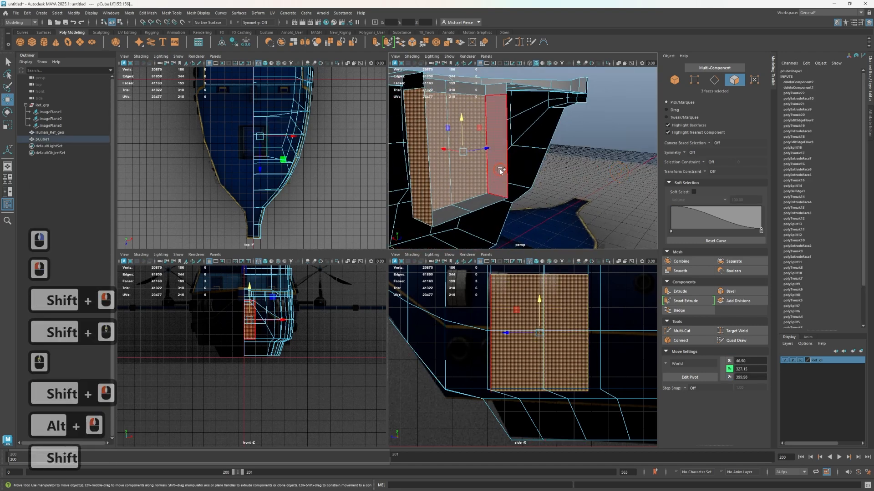
shift+click(500, 171)
key(w)
key(ctrl+e)
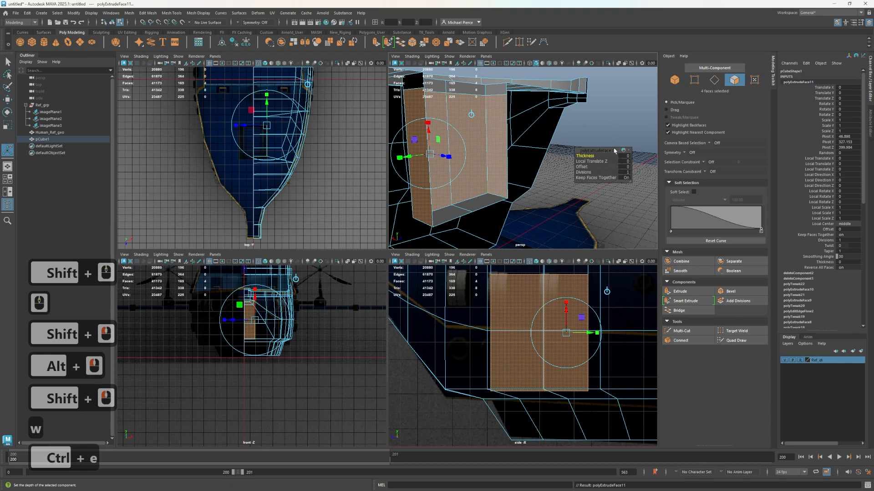
drag(587, 161, 196, 270)
Delete the two extruded faces lying on the centreline at the front and rear of the widened space
key(w)
click(522, 164)
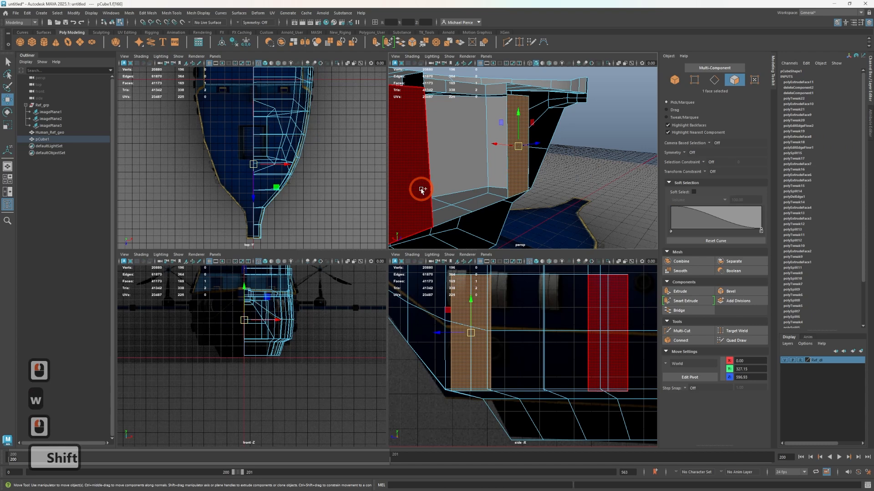
shift+click(417, 190)
key(Delete)
Select the five floor edges left around the old shaft outline and delete them
alt+drag(471, 188, 396, 200)
scroll(503, 170, up, 4)
alt+middle_drag(482, 147, 507, 187)
right_drag(507, 187, 465, 176)
click(470, 149)
shift+click(467, 150)
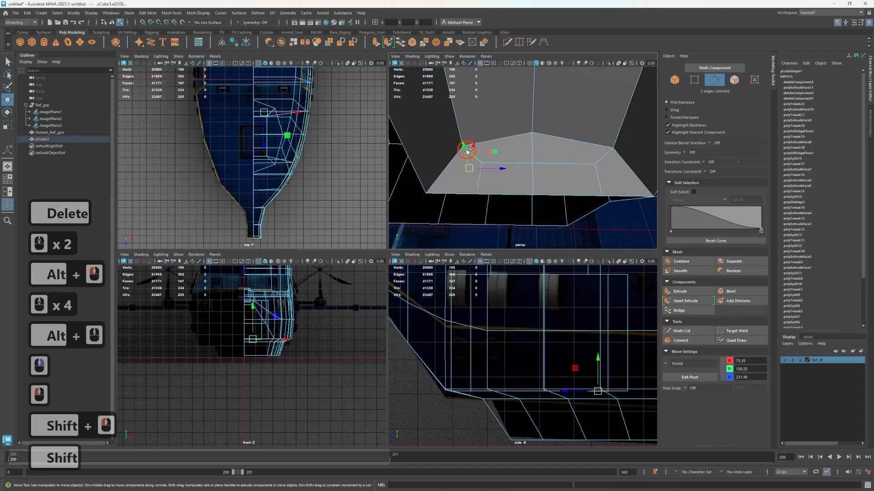
shift+click(524, 161)
shift+click(576, 166)
shift+click(607, 160)
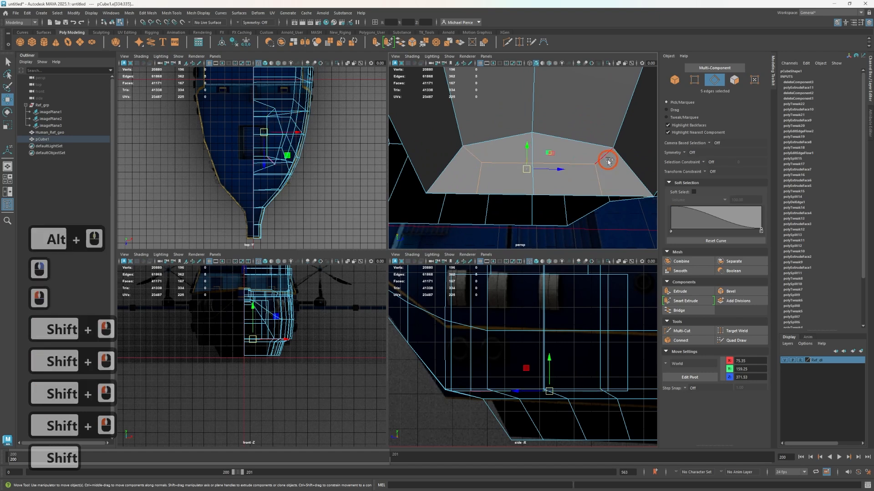
shift+click(569, 152)
key(ctrl+BackSpace)
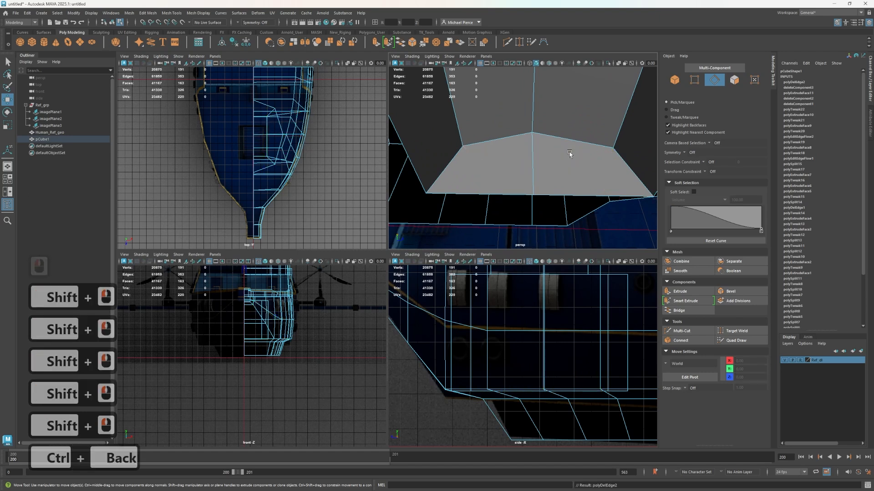
Examine the widened room's floor and lower corners where they come close to the hull's underside
scroll(539, 154, down, 4)
scroll(539, 154, up, 2)
alt+drag(539, 155, 580, 126)
alt+middle_drag(580, 125, 528, 116)
right_drag(524, 119, 529, 158)
scroll(544, 163, down, 2)
mouse_move(545, 161)
alt+mouse_down()
mouse_move(523, 139)
mouse_move(552, 152)
alt+mouse_up()
alt+middle_drag(553, 152, 574, 159)
alt+drag(574, 160, 564, 144)
scroll(557, 141, up, 3)
right_drag(569, 120, 569, 101)
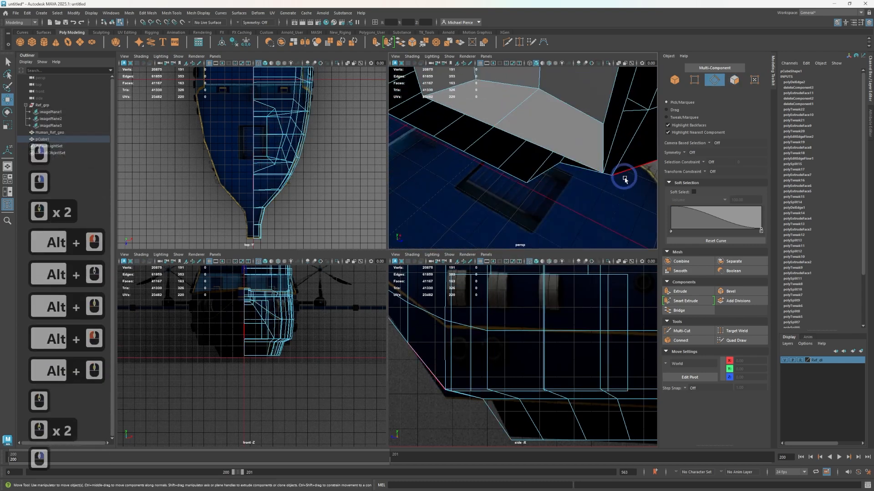
Move the floor's front centreline corner vertex along Z to about 625
right_drag(600, 164, 577, 165)
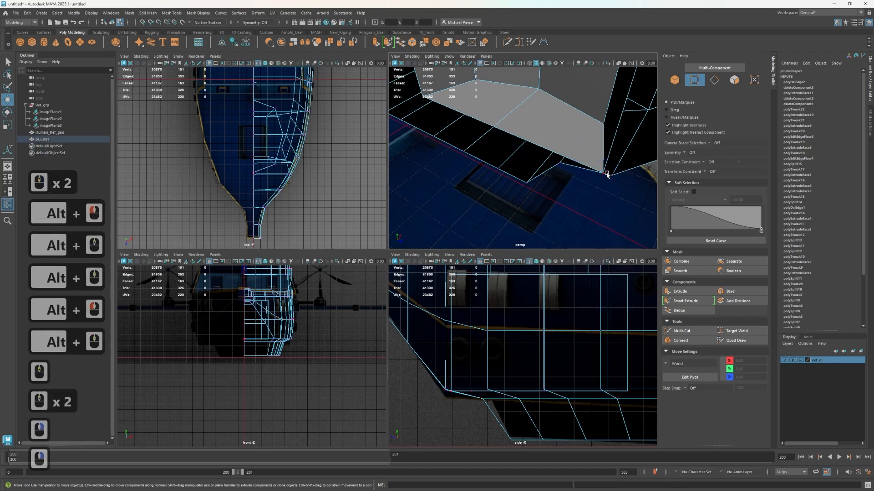
click(603, 173)
key(w)
drag(626, 182, 593, 164)
key(f)
alt+middle_drag(593, 164, 556, 191)
scroll(521, 171, down, 5)
scroll(521, 170, down, 10)
alt+drag(521, 171, 530, 146)
alt+middle_drag(529, 146, 617, 212)
Select the room's front outer vertical edge and move it in the XZ plane to about X 254, Z 590
right_click(559, 183)
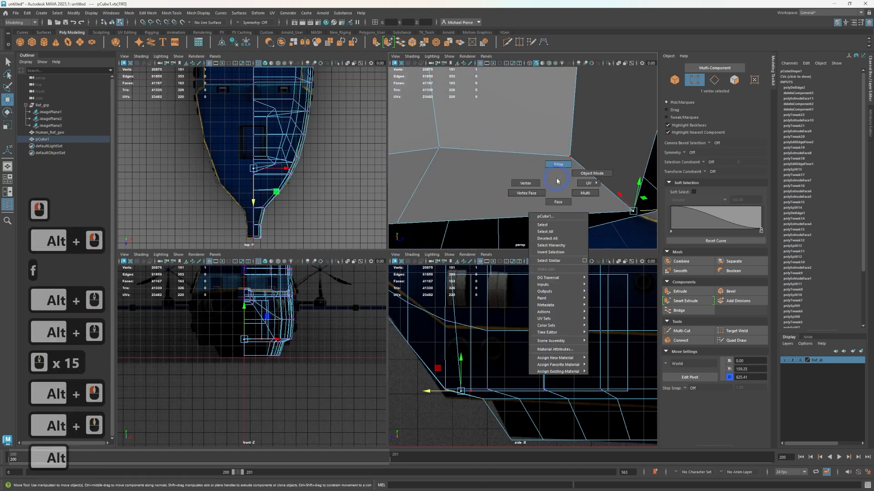
right_drag(556, 181, 559, 165)
click(572, 140)
scroll(571, 145, down, 3)
alt+drag(571, 152, 522, 177)
alt+middle_drag(523, 177, 501, 212)
drag(591, 147, 621, 136)
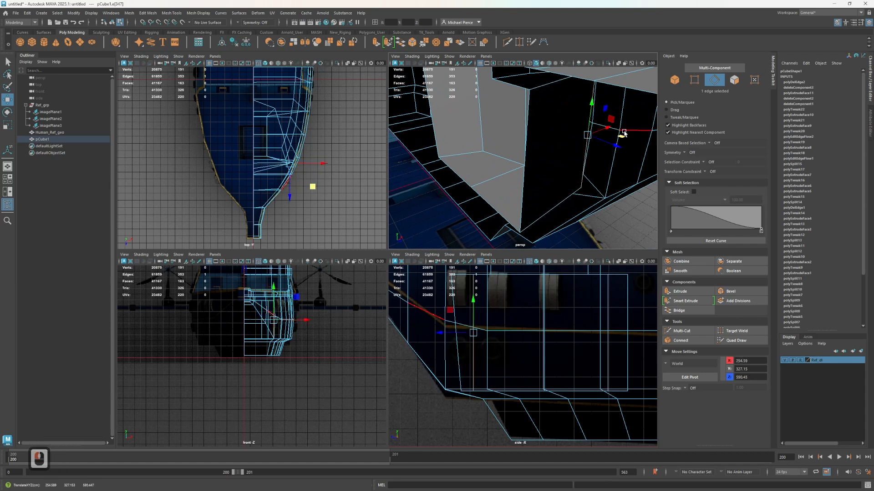
Move the middle vertical edge of the room's outer wall outward to about X 301
alt+middle_drag(572, 149, 595, 152)
alt+drag(530, 164, 591, 156)
alt+middle_drag(524, 174, 542, 178)
alt+drag(512, 176, 548, 171)
alt+middle_drag(539, 167, 634, 188)
click(596, 166)
alt+drag(585, 167, 646, 195)
alt+middle_drag(646, 196, 745, 200)
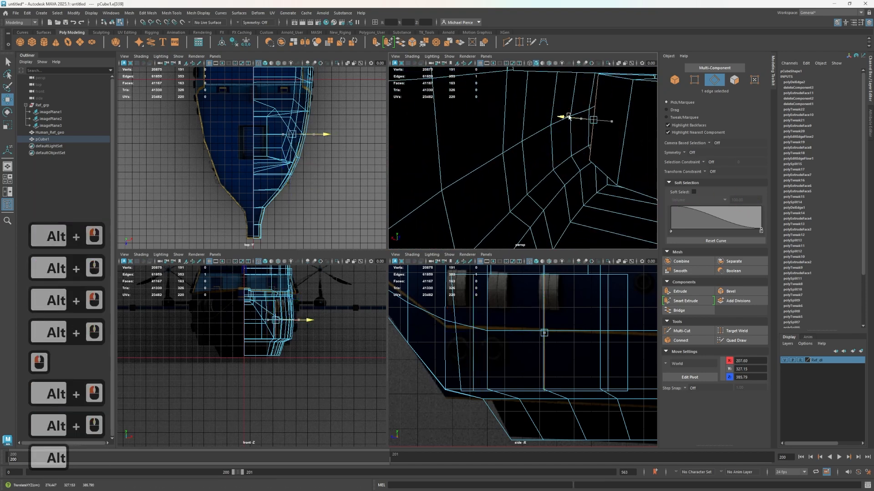
drag(563, 117, 561, 117)
scroll(574, 163, down, 2)
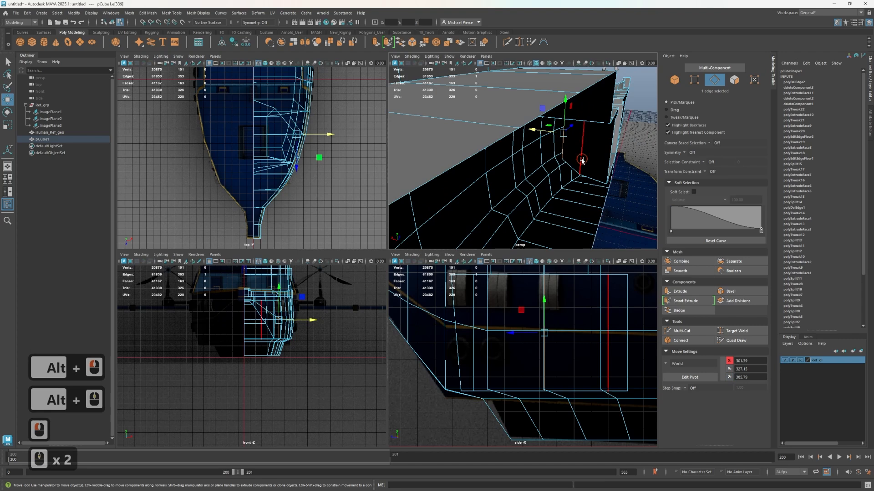
Move the rear vertical edge of the room's outer wall outward to about X 339
click(525, 135)
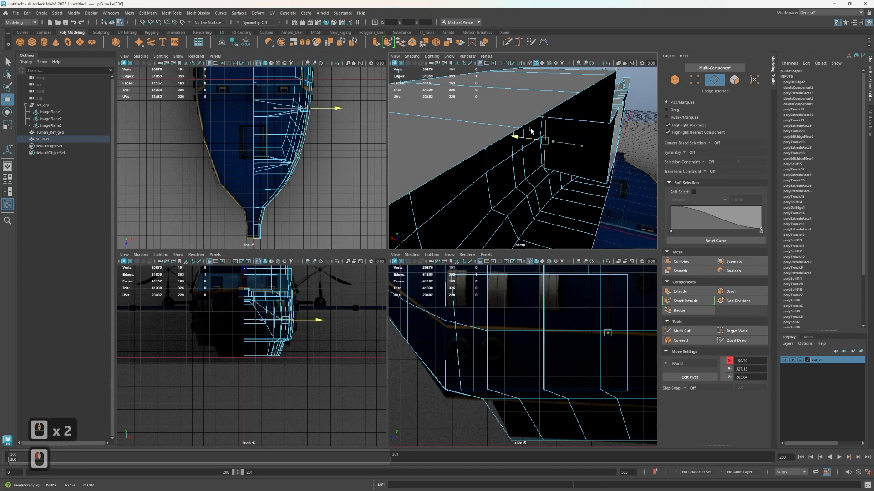
mouse_move(533, 131)
alt+mouse_down()
mouse_move(533, 171)
mouse_move(526, 142)
mouse_move(489, 130)
mouse_move(528, 146)
alt+mouse_up()
right_drag(523, 145, 520, 162)
Extrude the room's rear wall face aft to about Z -87 and scale it flat along Z
click(522, 158)
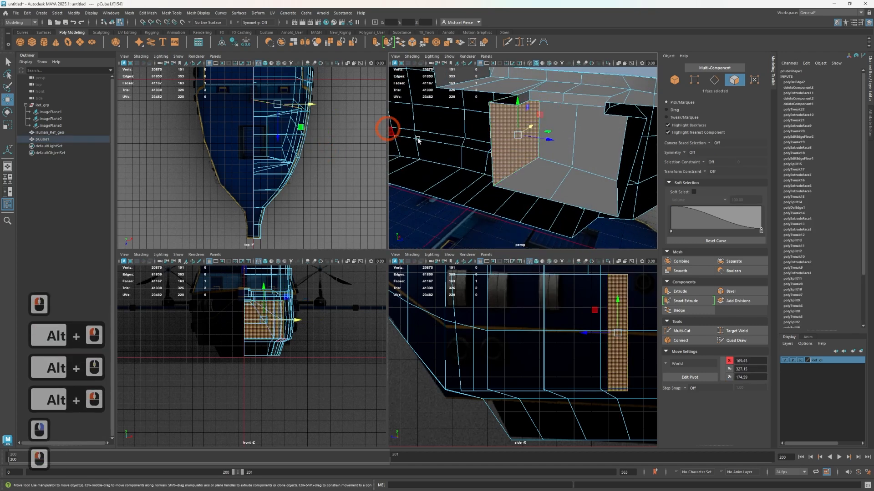
alt+middle_drag(416, 154, 571, 171)
alt+drag(572, 171, 545, 146)
alt+middle_drag(545, 155, 566, 212)
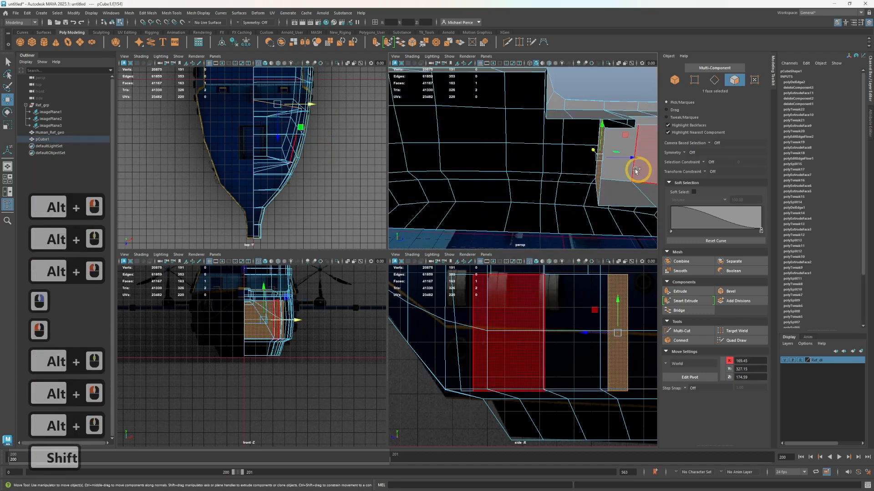
shift+drag(626, 162, 568, 156)
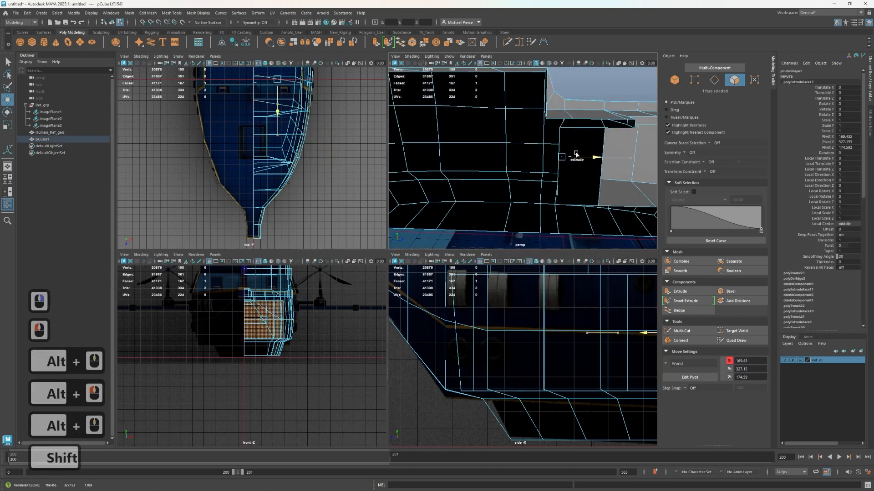
key(r)
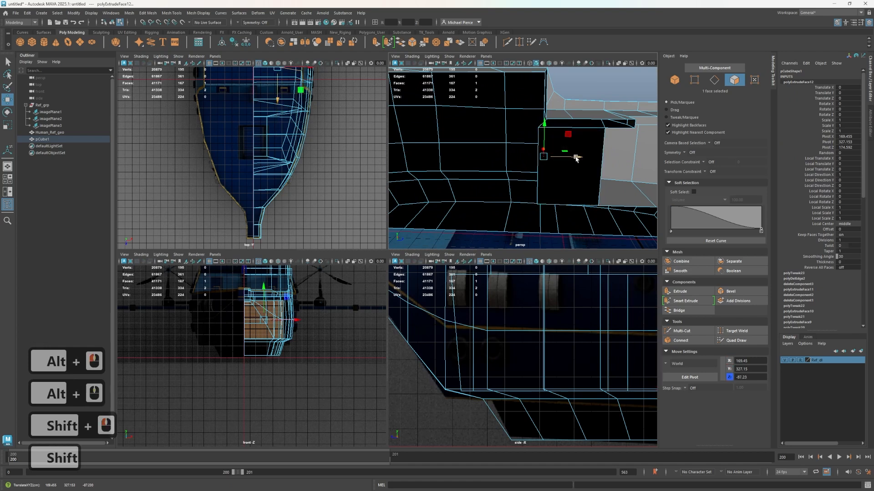
drag(576, 157, 336, 190)
key(w)
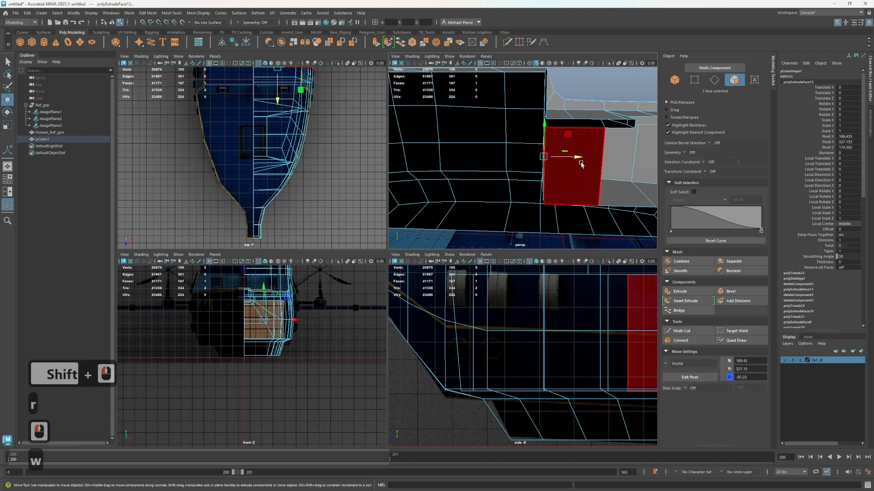
Extrude the rear face aft three more times, to about Z -310, about Z -688 and a shorter last segment
shift+drag(576, 157, 599, 187)
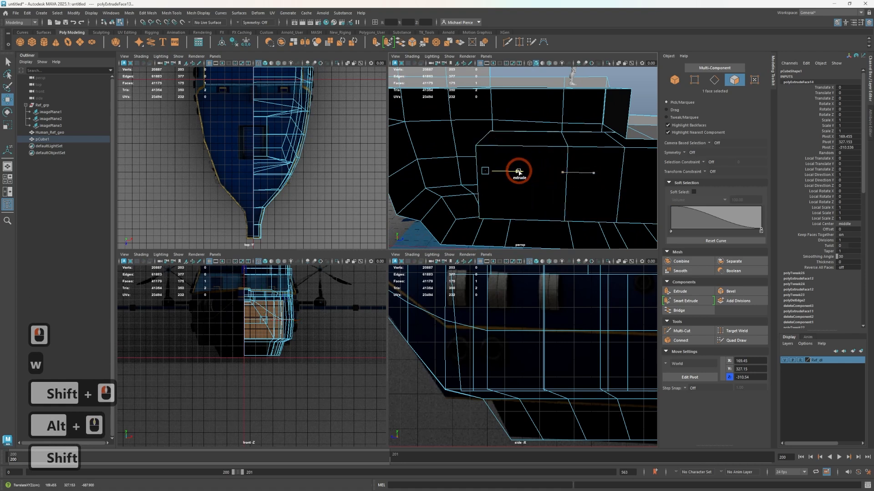
shift+click(518, 172)
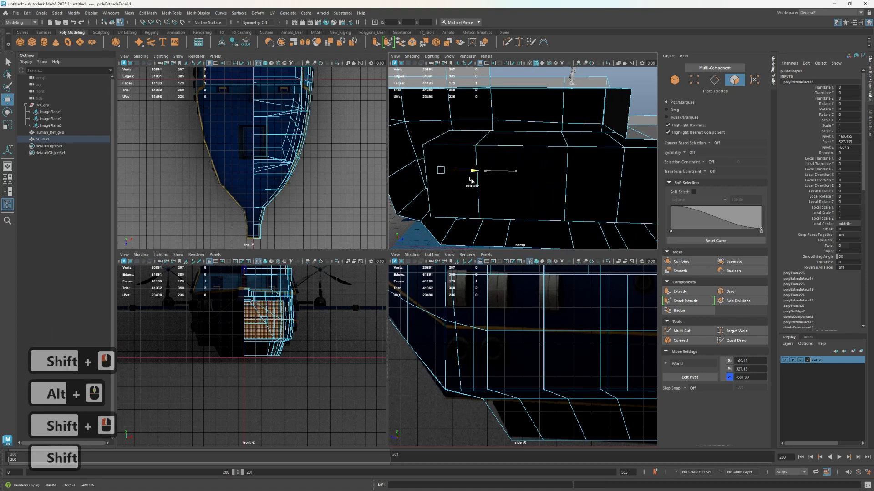
drag(465, 181, 465, 181)
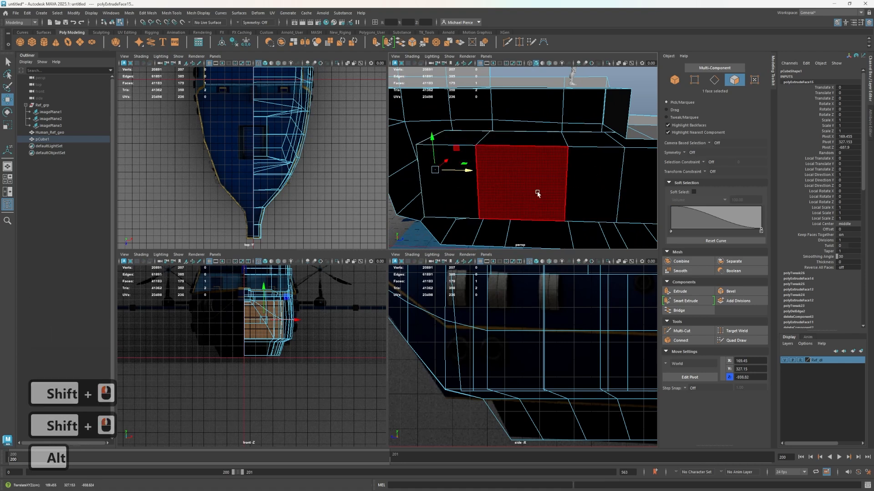
Select the four centreline faces along the rear extension and delete them to open the room's inner side
alt+middle_drag(536, 193, 523, 145)
alt+drag(524, 146, 460, 132)
alt+drag(505, 137, 458, 138)
click(526, 148)
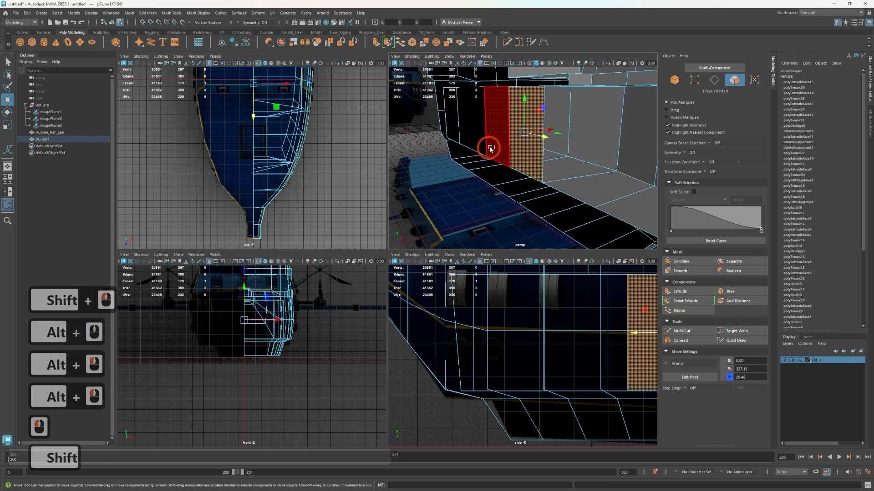
shift+click(496, 139)
shift+click(451, 132)
shift+click(472, 133)
key(Delete)
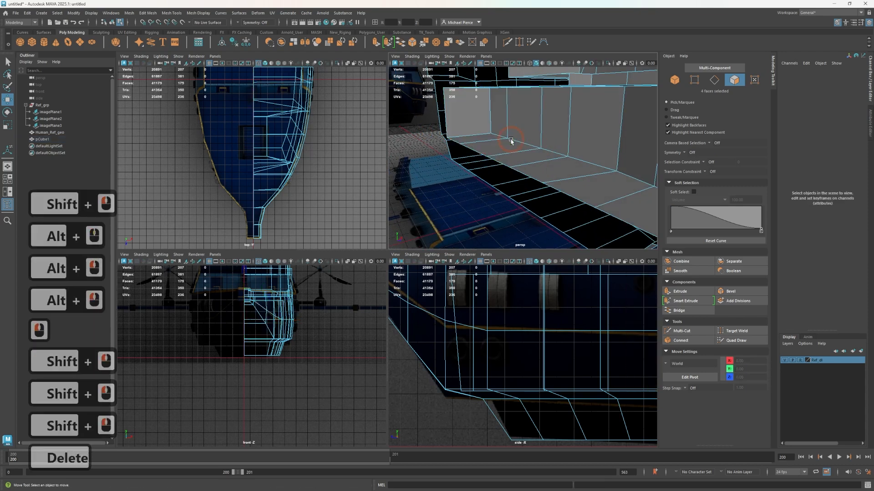
Move the three vertical edges of the room's outer wall near Z -87, -310 and -688 outward along X
click(569, 122)
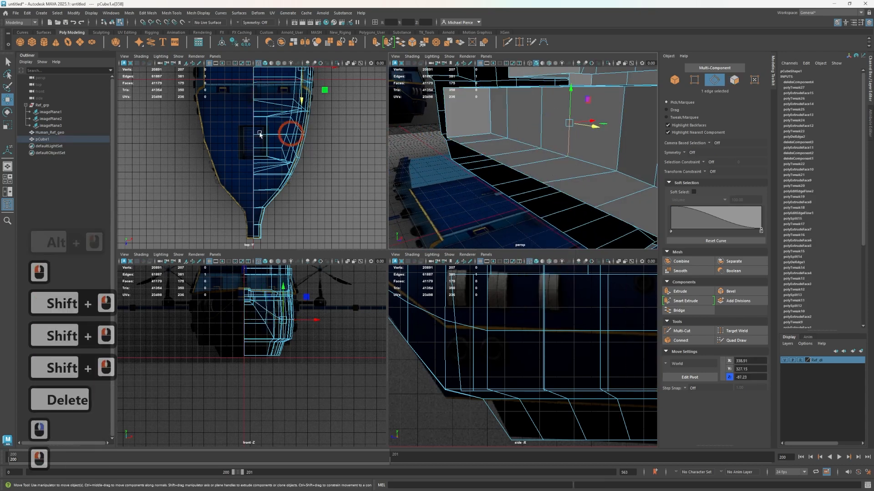
scroll(275, 191, up, 2)
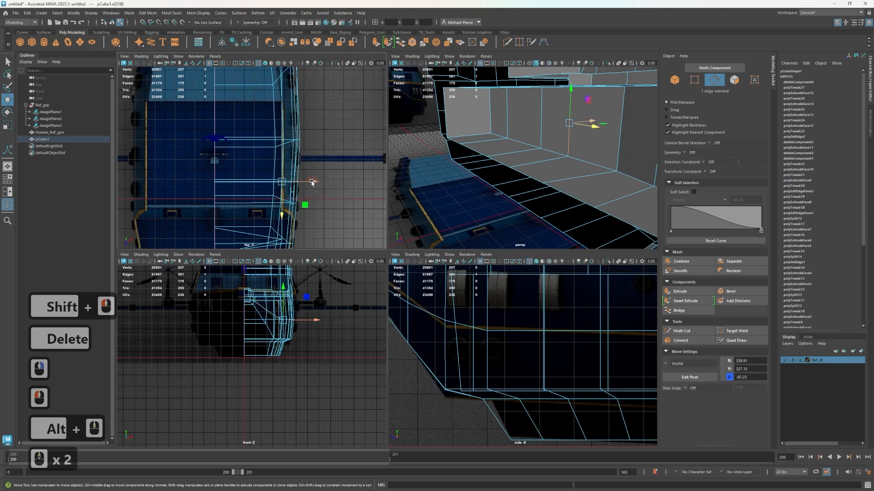
drag(312, 182, 320, 176)
click(552, 128)
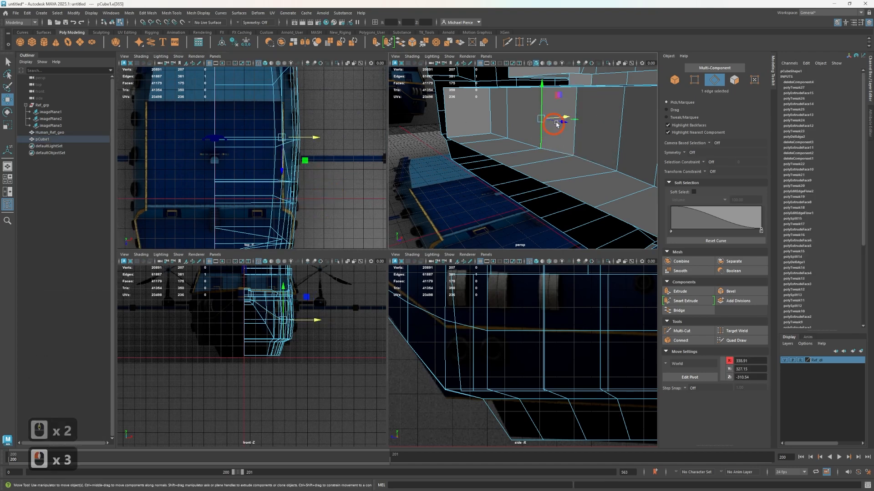
drag(562, 115, 570, 117)
click(536, 120)
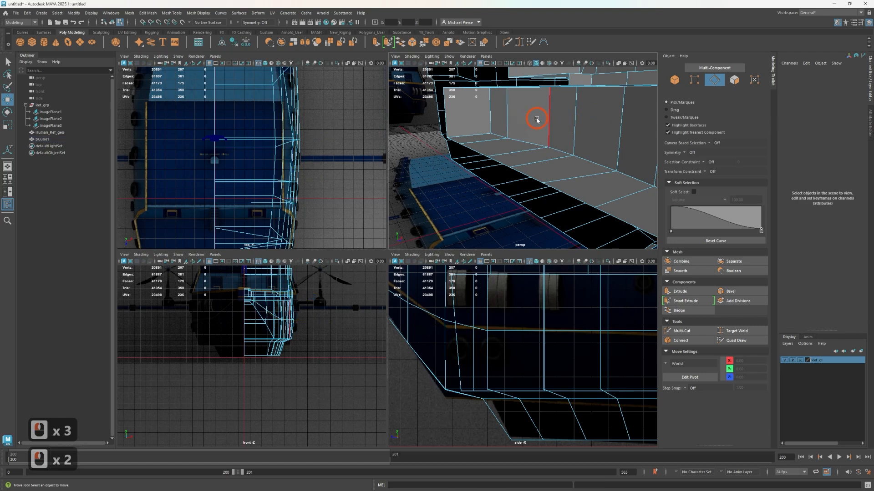
click(516, 123)
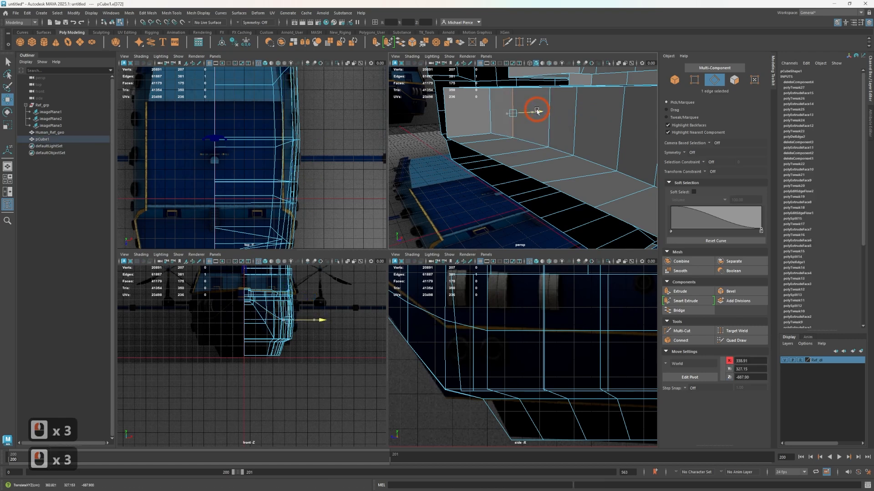
click(499, 115)
Lower the human reference figure onto the room's floor, at about Translate Y 164 and Z -155
scroll(482, 124, down, 3)
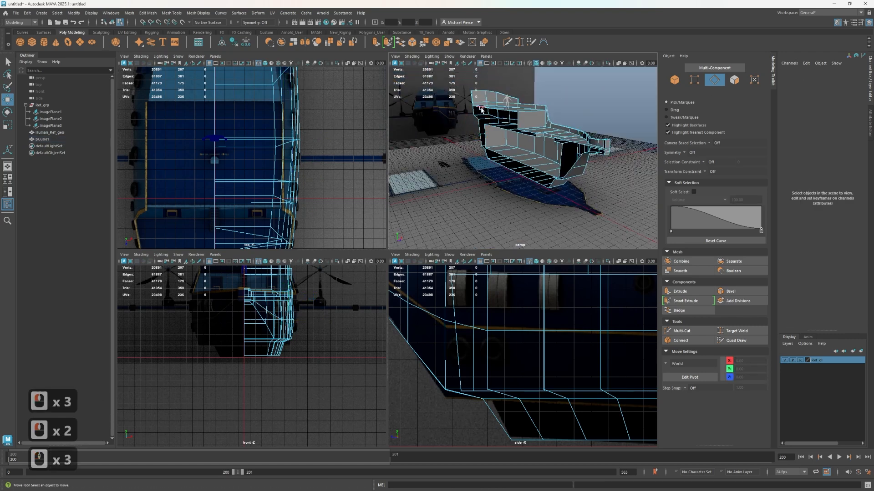
right_drag(481, 109, 502, 101)
click(505, 97)
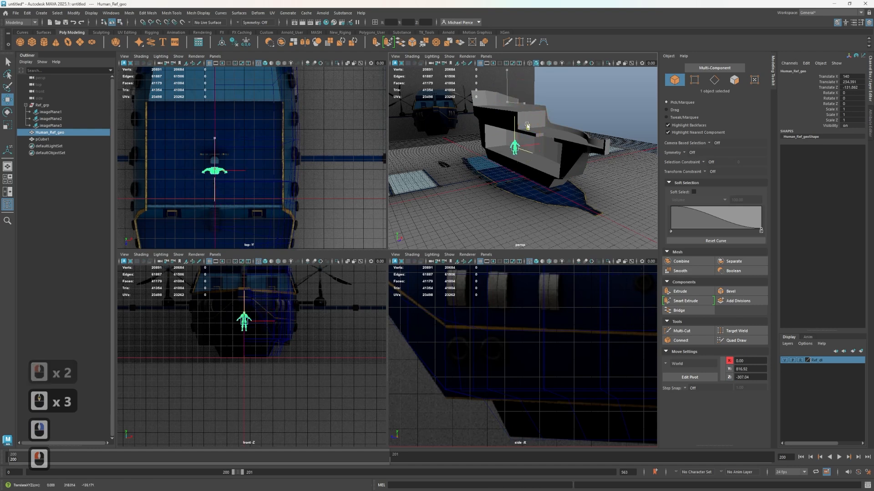
key(f)
alt+drag(528, 127, 553, 173)
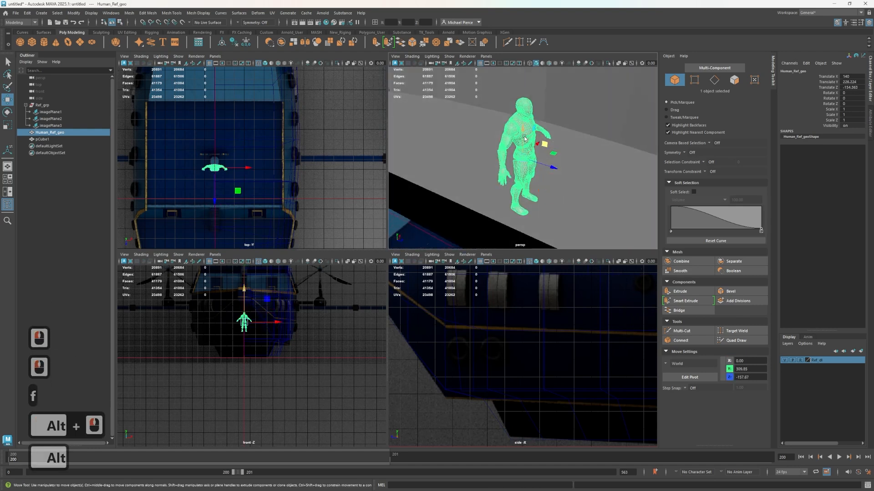
drag(525, 138, 578, 137)
Stack a duplicate of the human figure above the original, at about Translate Y 311, to gauge the room's height
scroll(519, 176, down, 4)
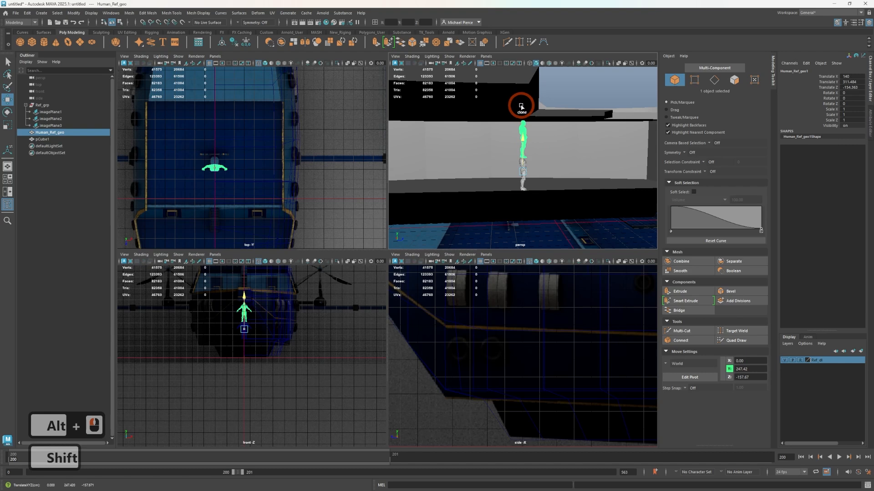
shift+drag(521, 105, 521, 106)
mouse_move(532, 174)
alt+mouse_down()
mouse_move(486, 164)
mouse_move(575, 166)
mouse_move(548, 182)
mouse_move(558, 193)
alt+mouse_up()
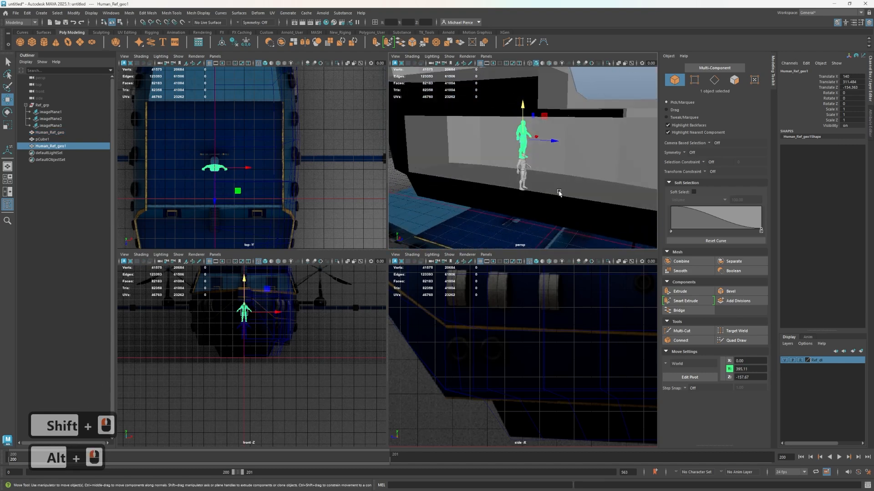
right_drag(586, 191, 583, 206)
Select all eight floor faces along the room, excluding the wall faces, and raise them to reduce the room's height
click(599, 201)
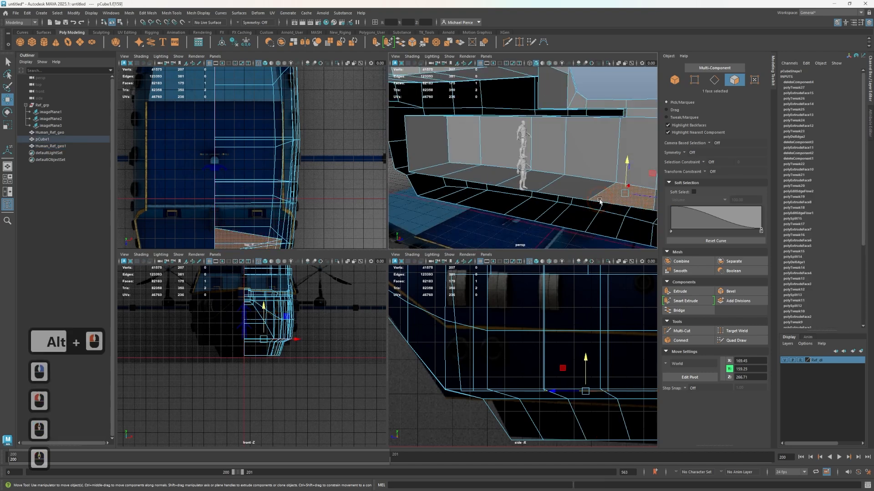
alt+drag(599, 200, 523, 185)
shift+click(620, 194)
shift+click(490, 185)
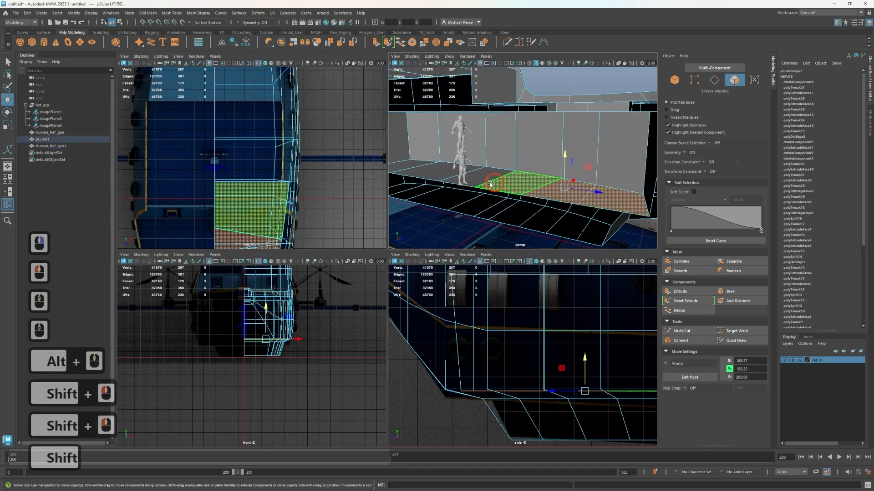
shift+click(469, 178)
alt+middle_drag(455, 167, 511, 185)
shift+click(488, 184)
shift+click(449, 179)
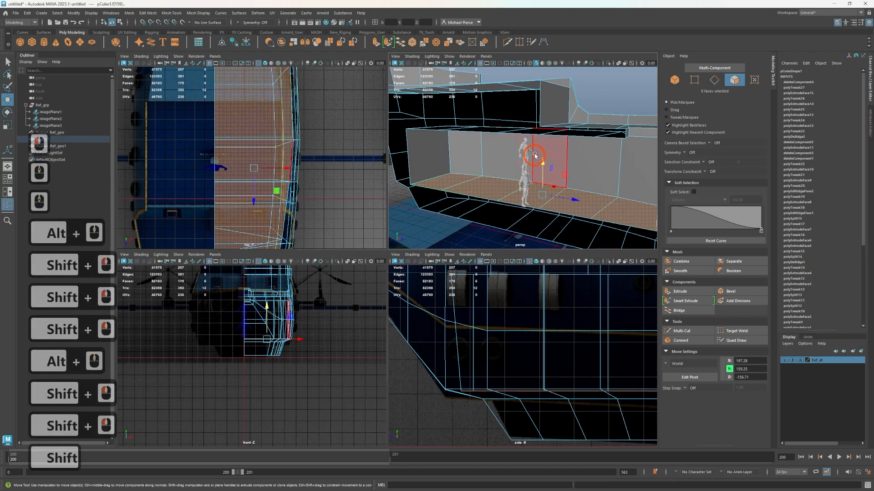
click(539, 153)
key(ctrl+z)
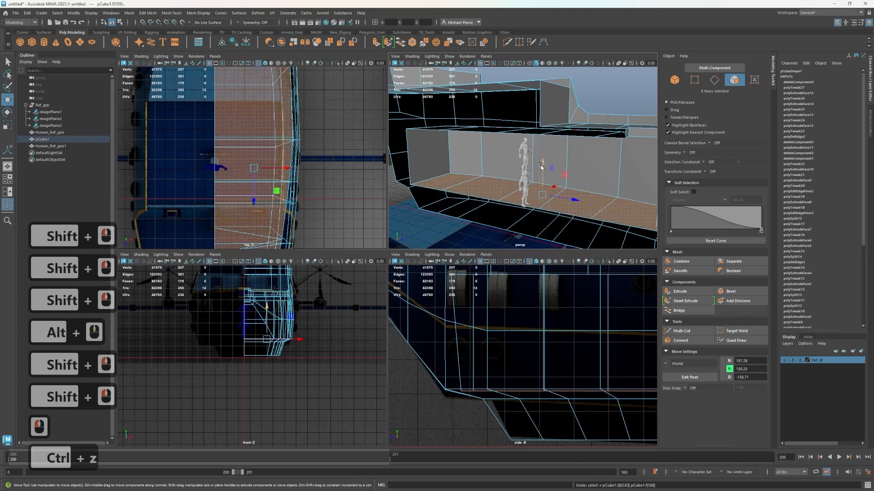
right_drag(544, 157, 530, 181)
Select the upper duplicate of the human figure and delete it
click(524, 188)
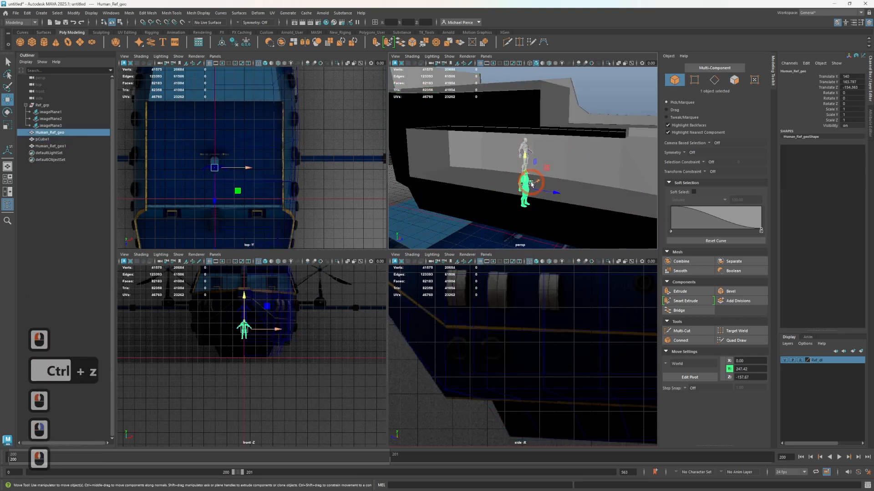
click(523, 149)
click(524, 148)
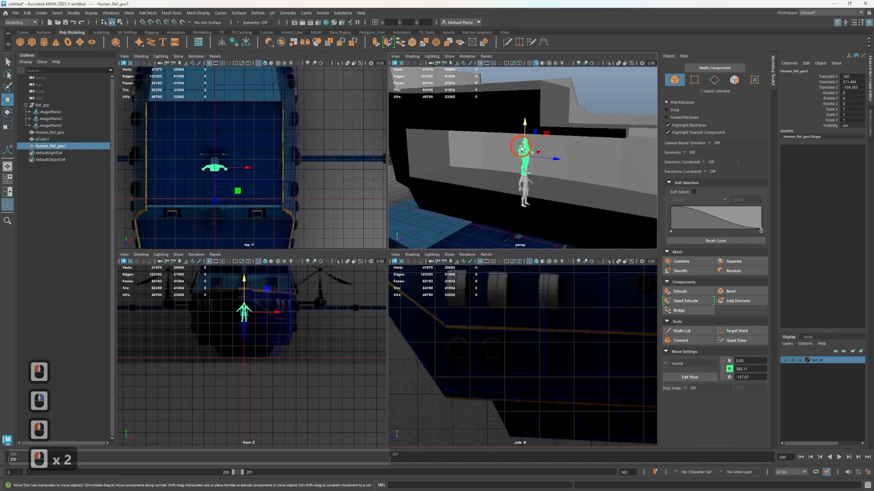
key(Delete)
Raise the remaining human figure to about Translate Y 215 so it stands on the room's floor
click(524, 182)
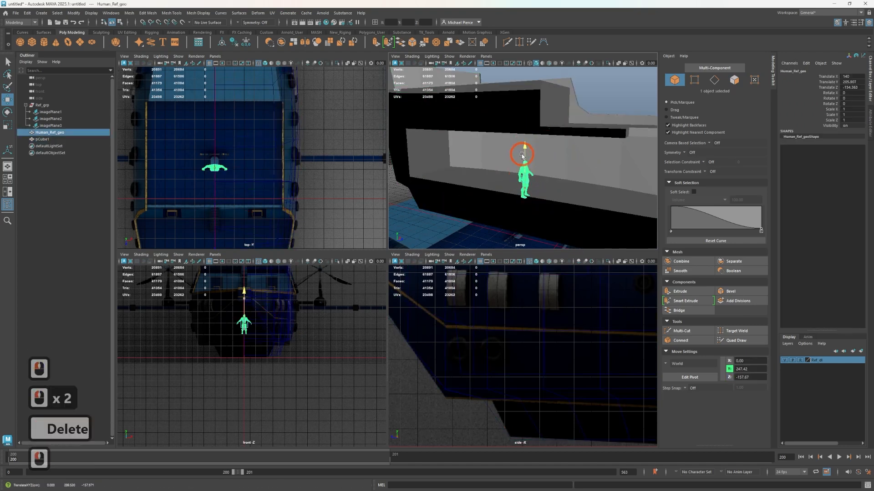
drag(522, 156, 523, 156)
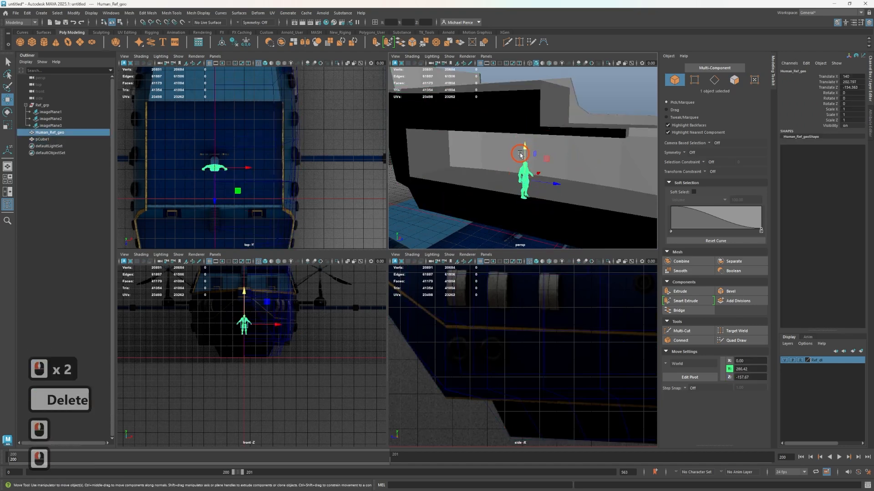
click(521, 155)
click(526, 180)
drag(525, 162, 526, 156)
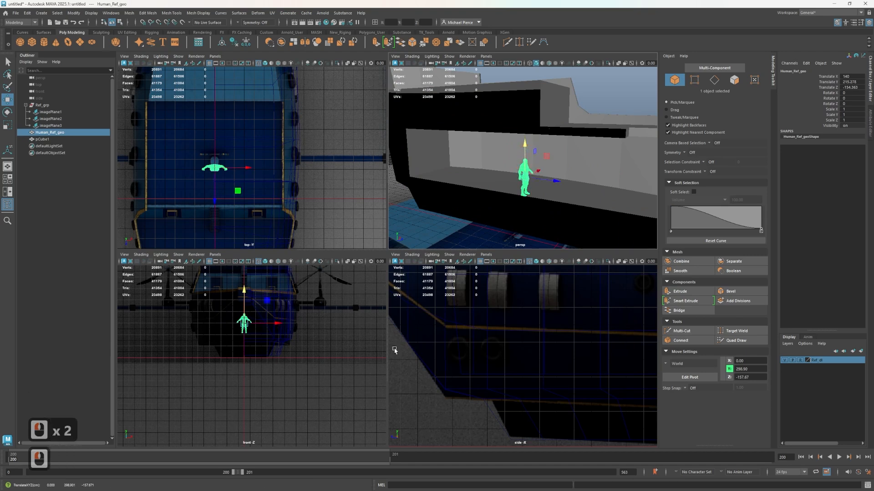
Duplicate the human figure up and aft to about Translate Y 487 and Z -339, above the room's ceiling
scroll(567, 188, up, 2)
scroll(556, 370, down, 3)
mouse_move(644, 391)
alt+middle_down()
mouse_move(536, 357)
mouse_move(446, 445)
alt+middle_up()
scroll(536, 357, up, 3)
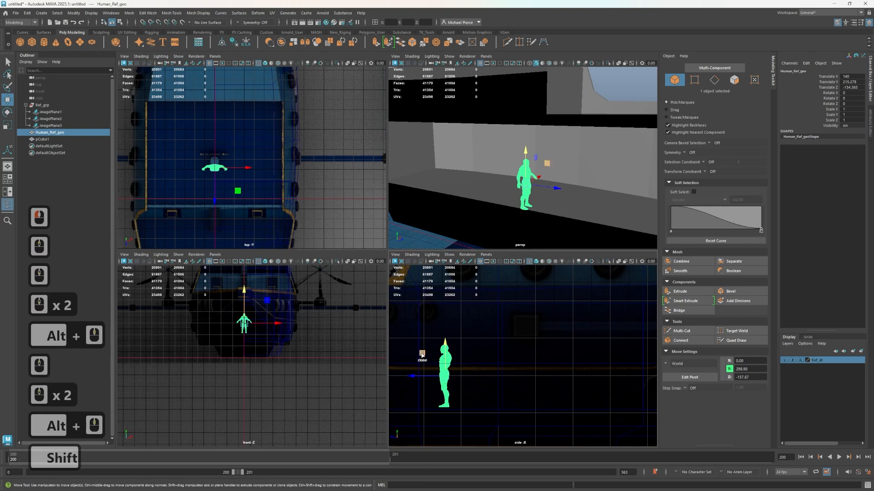
mouse_move(422, 355)
shift+mouse_down()
mouse_move(477, 286)
mouse_move(493, 231)
mouse_move(492, 252)
shift+mouse_up()
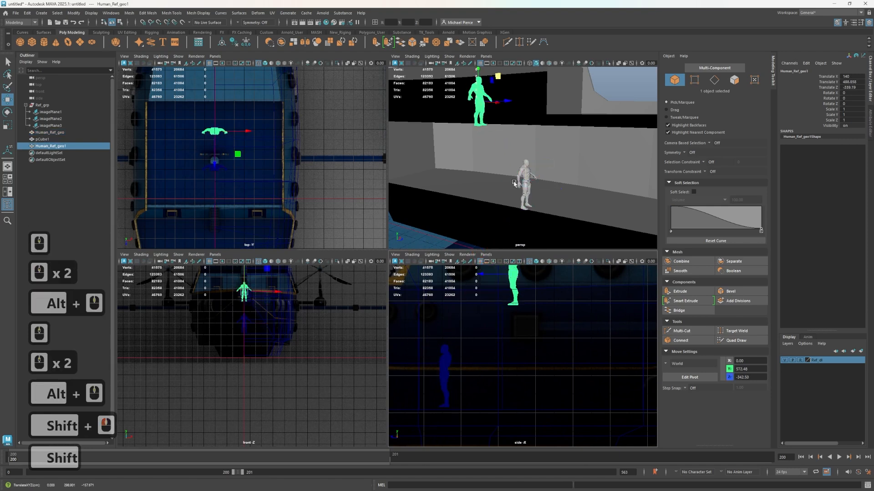
mouse_move(522, 105)
alt+middle_down()
mouse_move(527, 145)
mouse_move(517, 194)
alt+middle_up()
mouse_move(494, 194)
alt+mouse_down()
mouse_move(561, 180)
mouse_move(532, 193)
alt+mouse_up()
alt+middle_drag(529, 194, 540, 117)
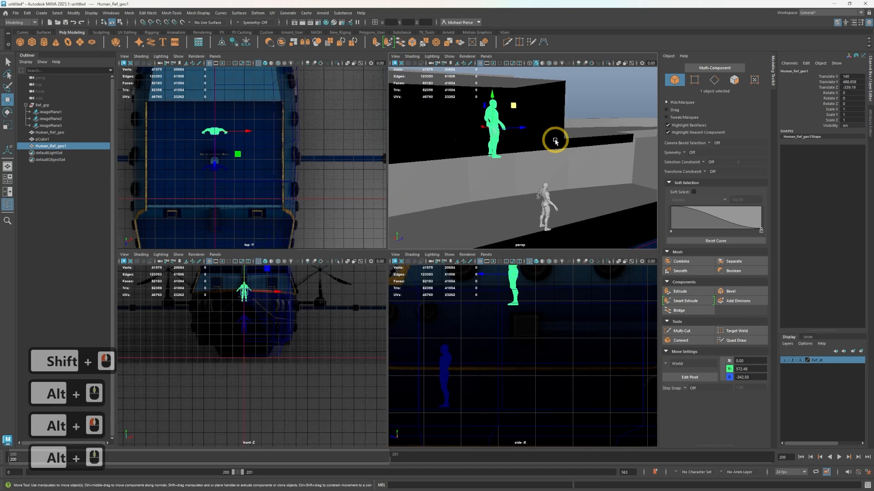
Select the eight ceiling faces along the full length of the room and lower them to about Y 452
alt+drag(555, 141, 510, 154)
right_click(531, 148)
right_drag(531, 147, 535, 161)
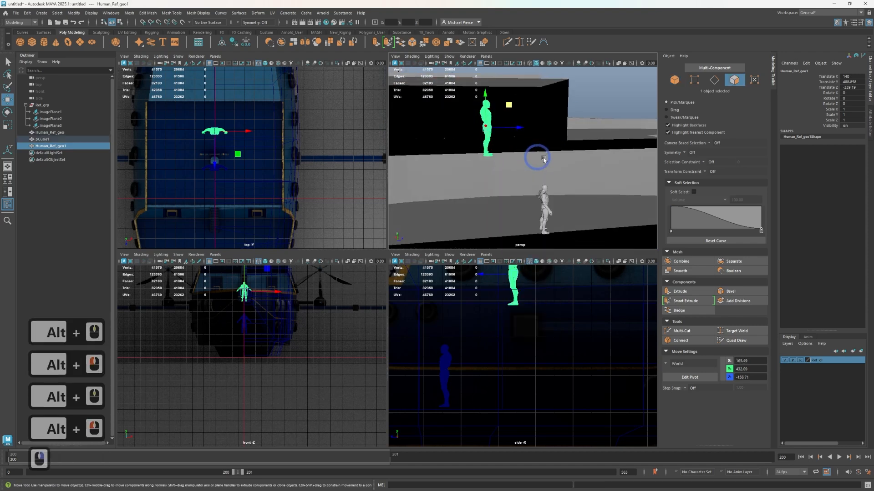
alt+middle_drag(637, 167, 539, 176)
alt+drag(538, 176, 620, 192)
click(613, 190)
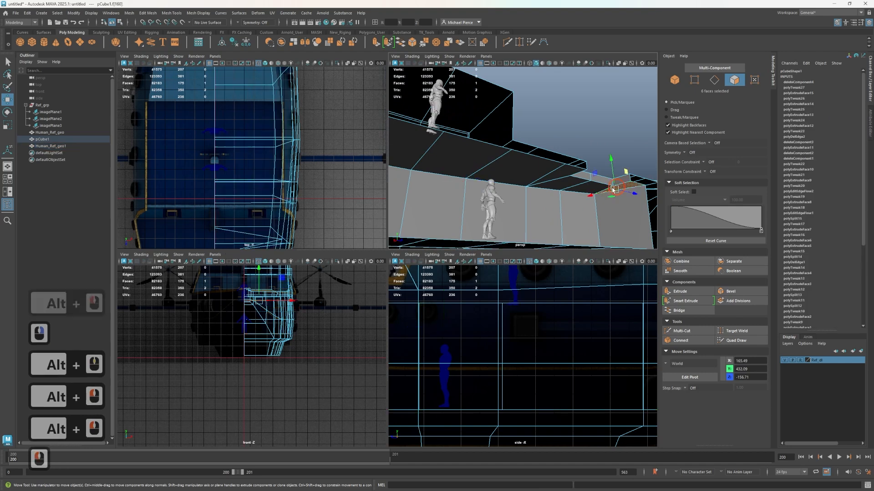
shift+click(587, 182)
shift+click(546, 184)
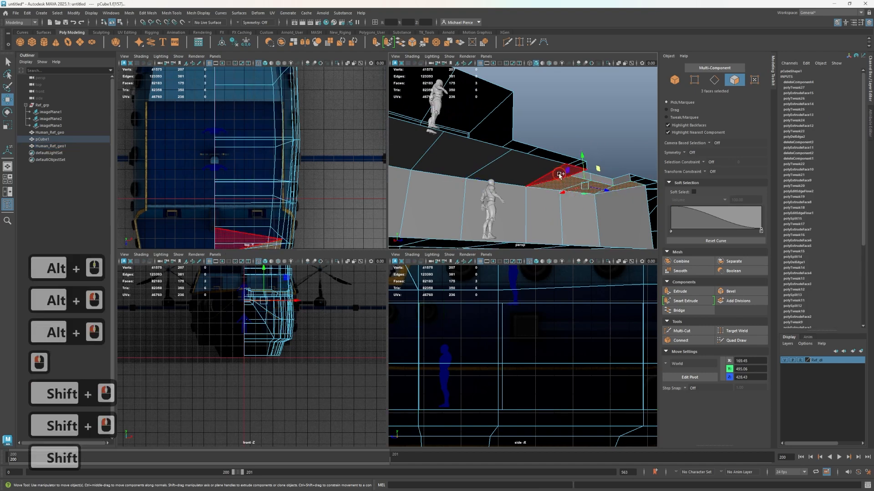
shift+click(568, 168)
shift+click(503, 186)
alt+middle_drag(371, 192, 529, 206)
scroll(477, 172, down, 2)
scroll(478, 171, up, 2)
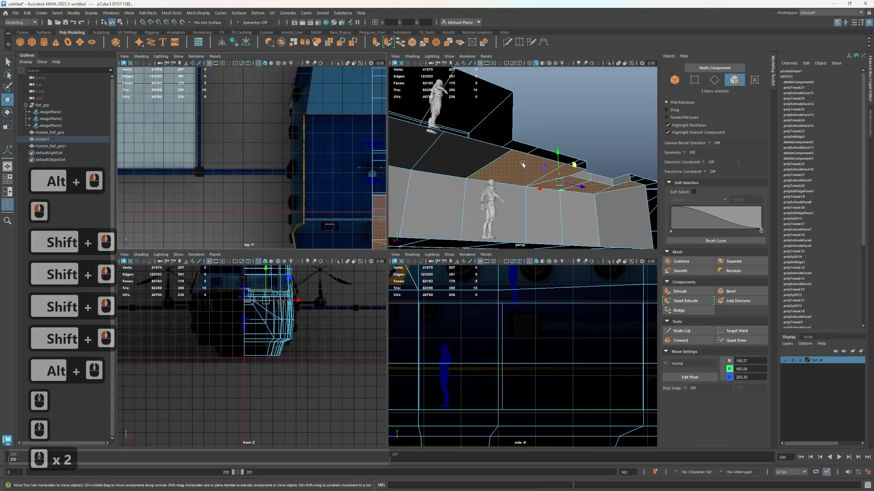
shift+click(475, 154)
alt+middle_drag(448, 184, 580, 206)
shift+click(511, 166)
scroll(501, 171, down, 1)
alt+drag(480, 175, 453, 178)
alt+middle_drag(453, 178, 528, 173)
shift+click(490, 149)
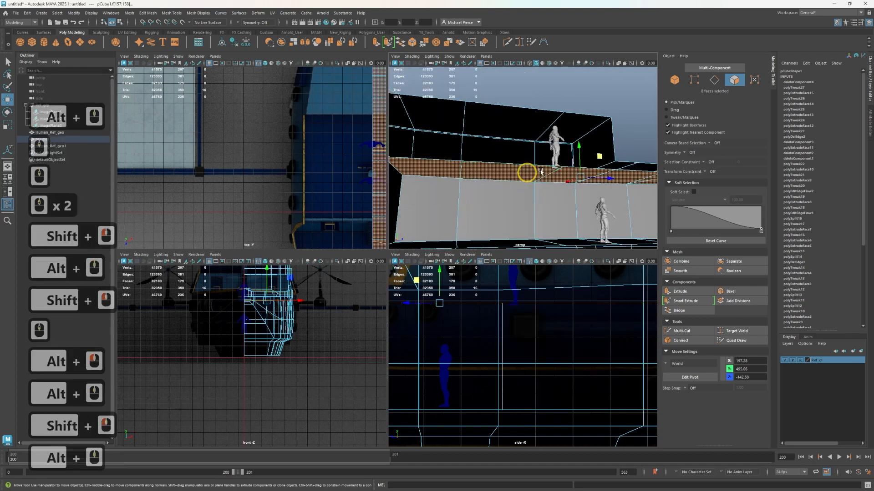
mouse_move(580, 156)
mouse_down()
mouse_move(559, 172)
mouse_move(565, 157)
mouse_up()
scroll(587, 186, down, 3)
alt+middle_drag(597, 182, 555, 190)
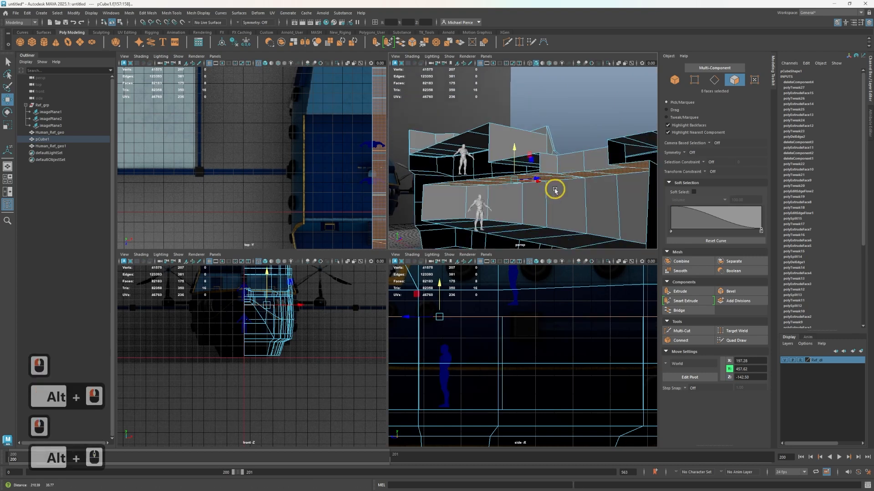
alt+drag(555, 191, 571, 186)
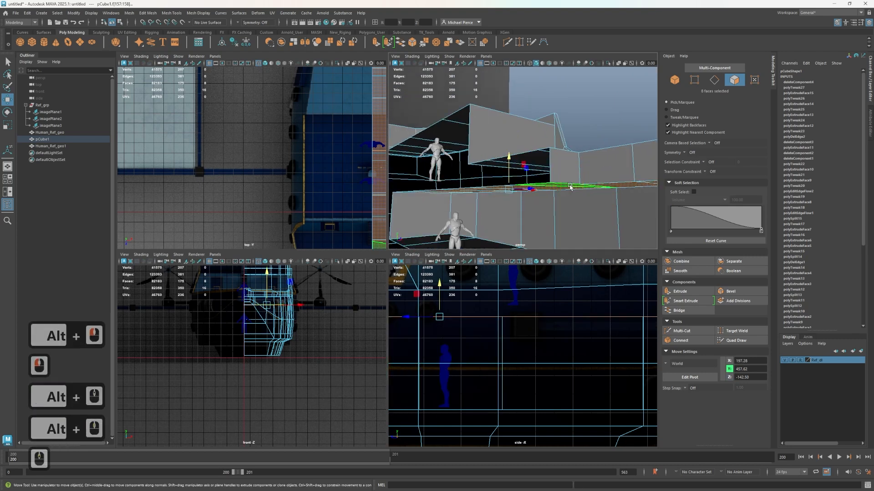
alt+drag(537, 175, 580, 139)
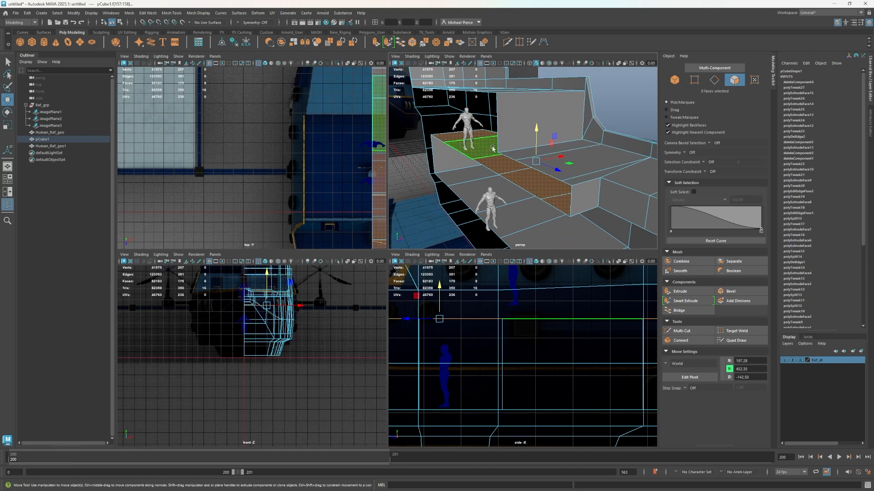
Raise the duplicate human figure to about Translate Y 720, up to the top deck level
alt+drag(479, 130, 510, 138)
alt+middle_drag(511, 139, 530, 172)
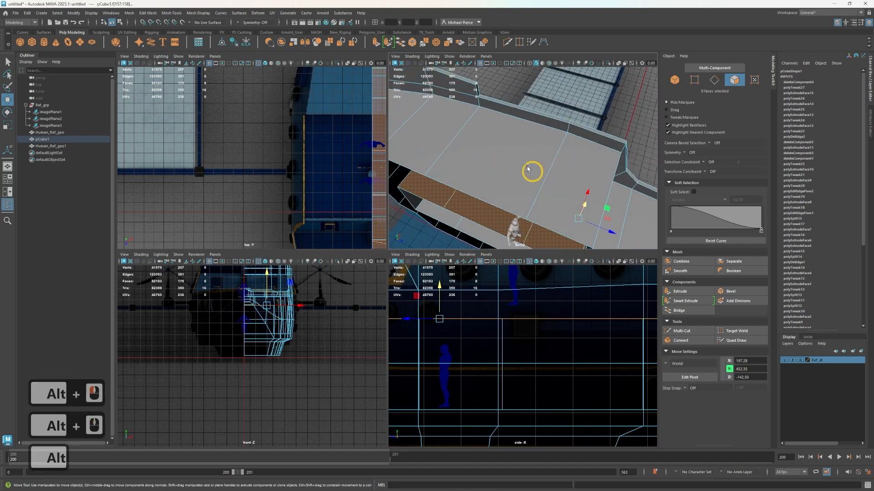
alt+drag(530, 171, 501, 138)
alt+middle_drag(501, 139, 538, 158)
right_drag(495, 175, 513, 157)
click(497, 154)
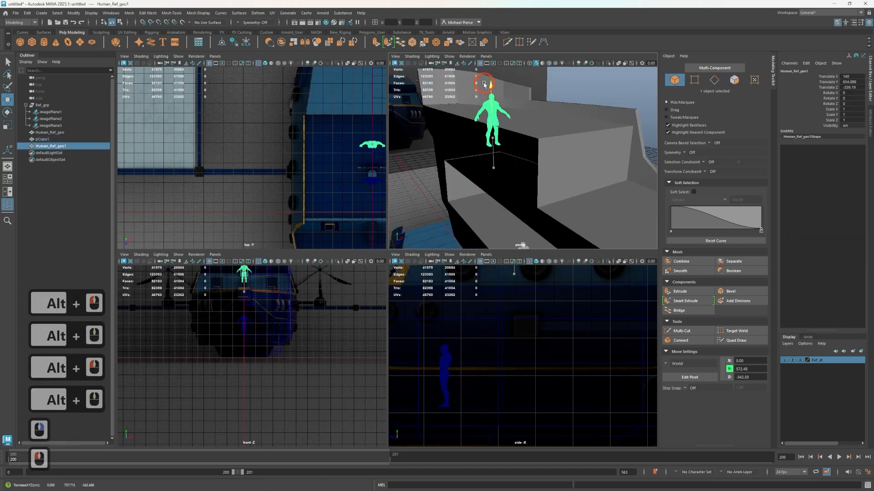
drag(487, 54, 483, 63)
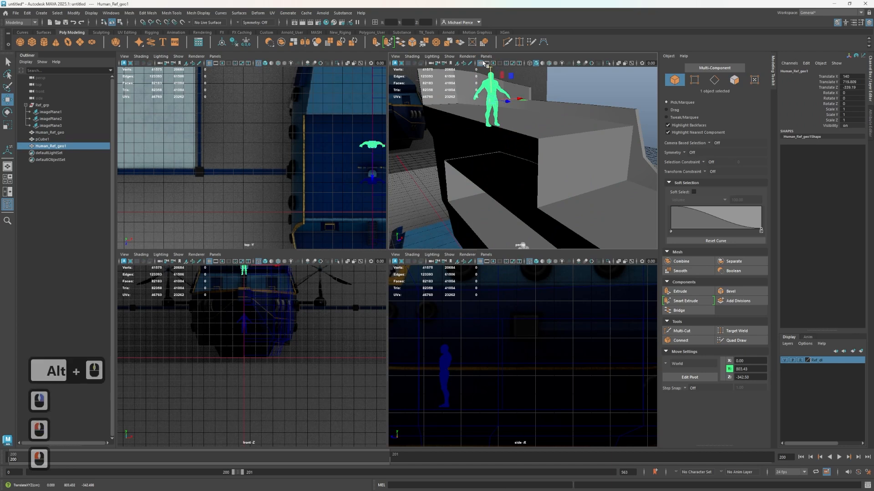
Examine the interior room and decks from several angles to judge their proportions against the human figures
scroll(495, 151, down, 3)
alt+drag(496, 154, 521, 183)
alt+middle_drag(520, 183, 468, 135)
alt+drag(470, 139, 522, 182)
alt+scroll(527, 180, up, 4)
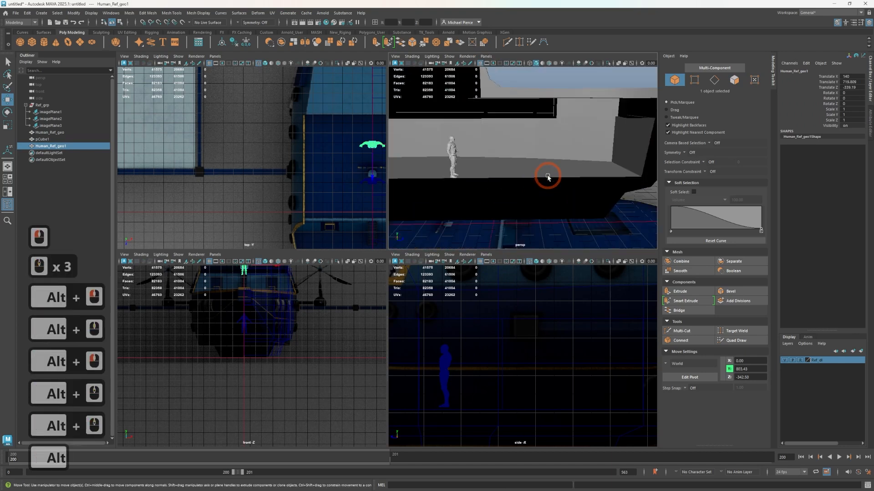
alt+middle_drag(548, 177, 556, 184)
alt+drag(556, 184, 530, 203)
Save the scene under the file name pierce_air_ship_02
key(ctrl+s)
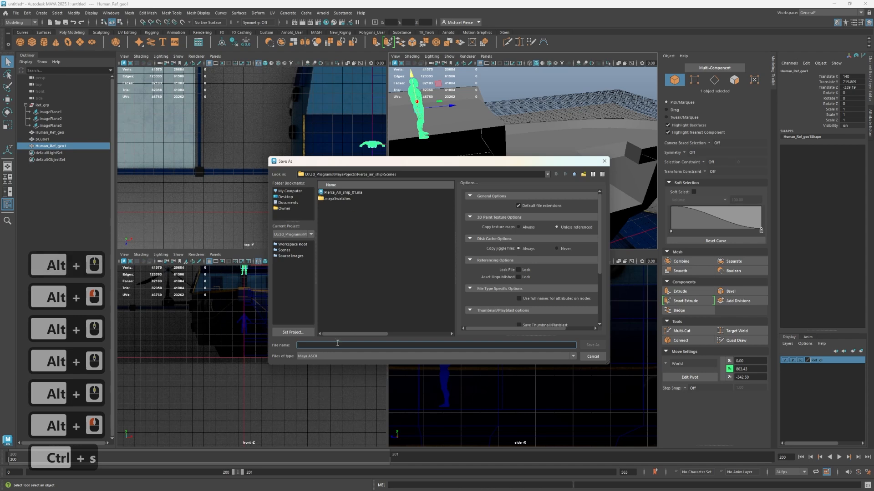
text(pier)
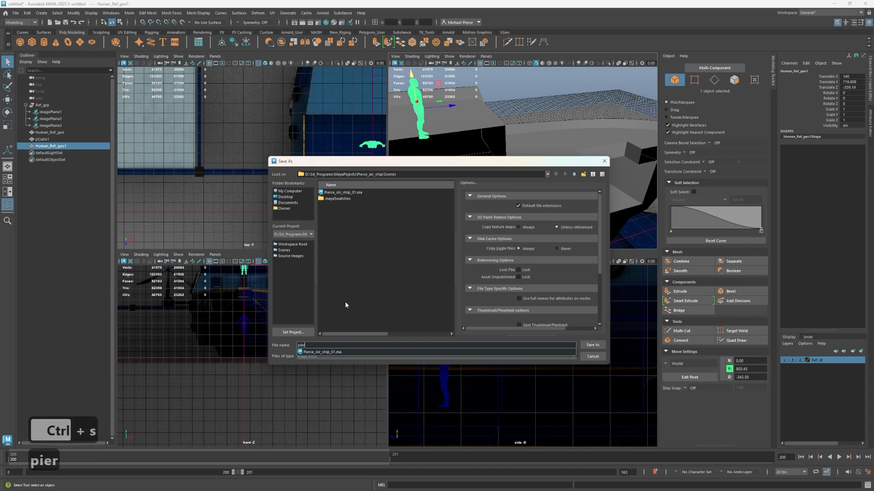
text(ce_ar)
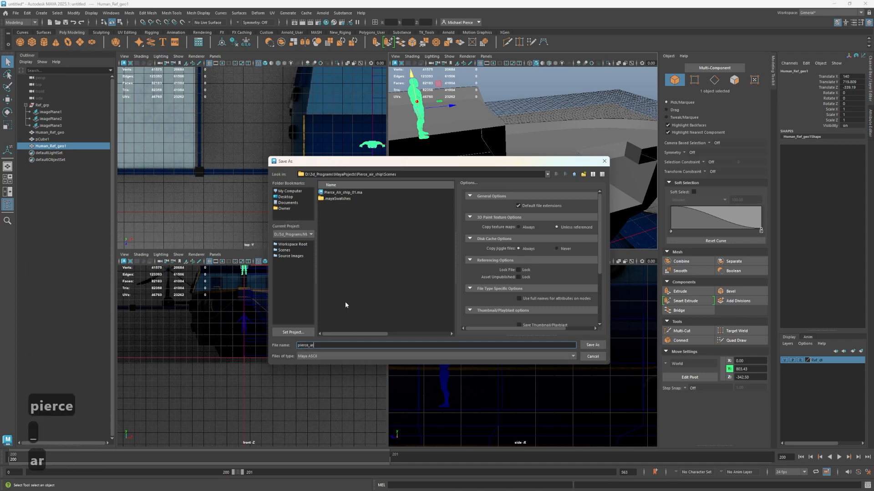
key(BackSpace)
text(ir_ship_)
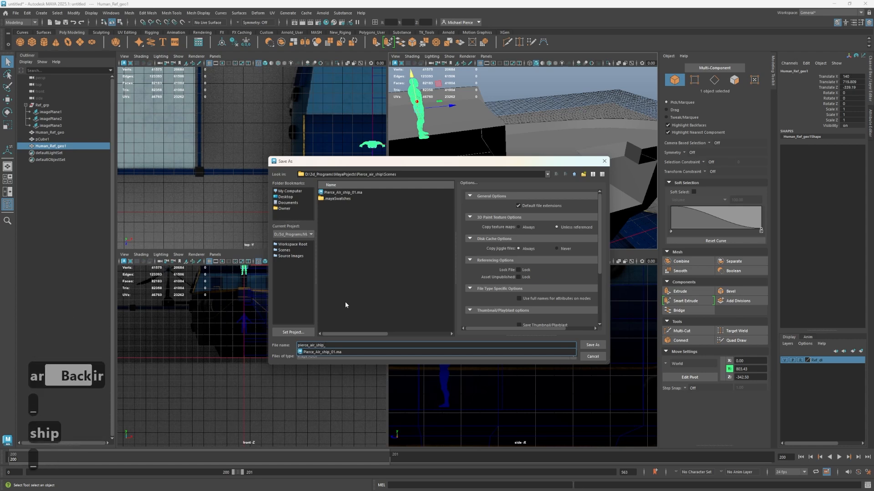
text(02)
key(Return)
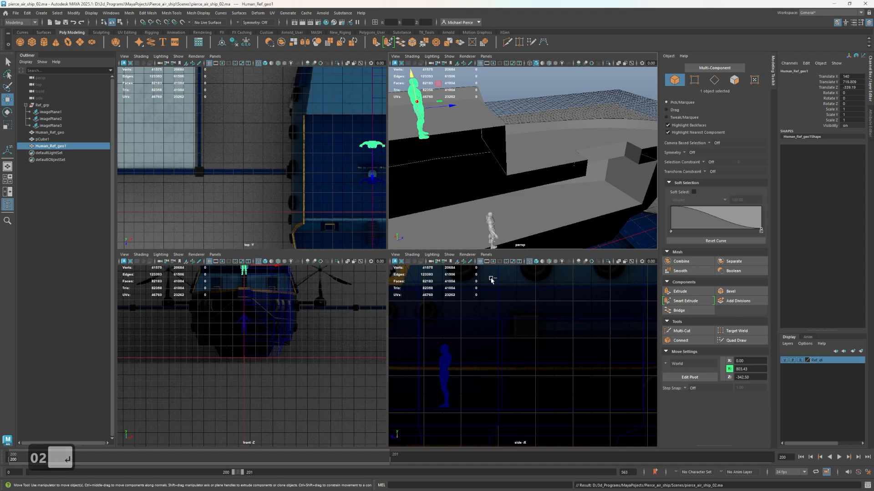
Create a polygon cube and move it up into the interior room, to about Translate Y 349 and Z 356
scroll(564, 137, down, 4)
alt+drag(545, 144, 460, 165)
alt+middle_drag(511, 160, 542, 152)
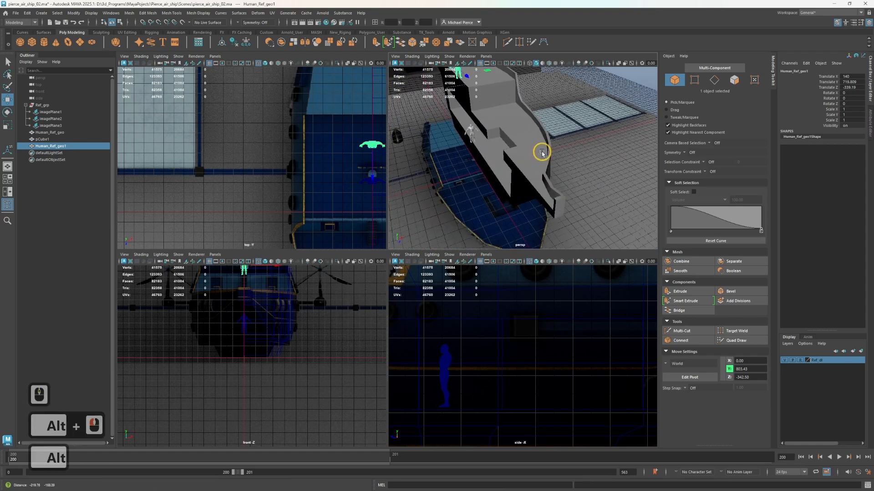
mouse_move(541, 152)
alt+mouse_down()
mouse_move(452, 103)
mouse_move(467, 139)
mouse_move(455, 140)
mouse_move(503, 121)
mouse_move(574, 140)
mouse_move(550, 148)
alt+mouse_up()
alt+scroll(548, 149, up, 5)
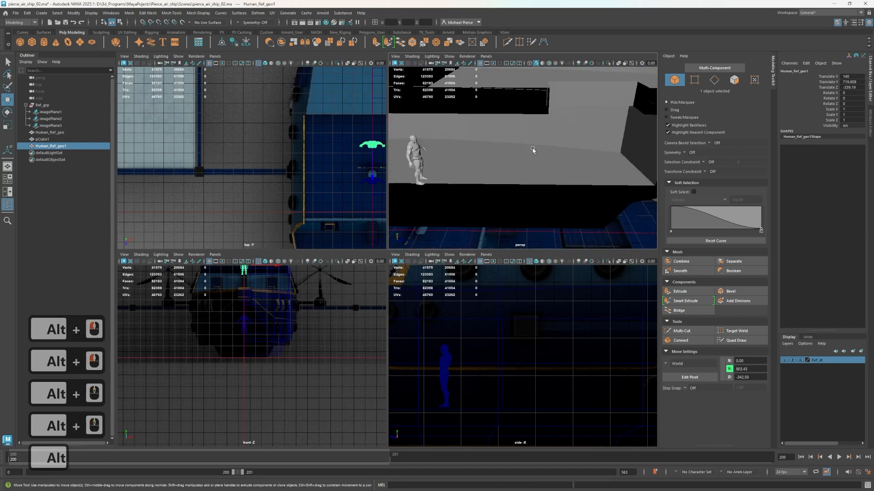
click(32, 43)
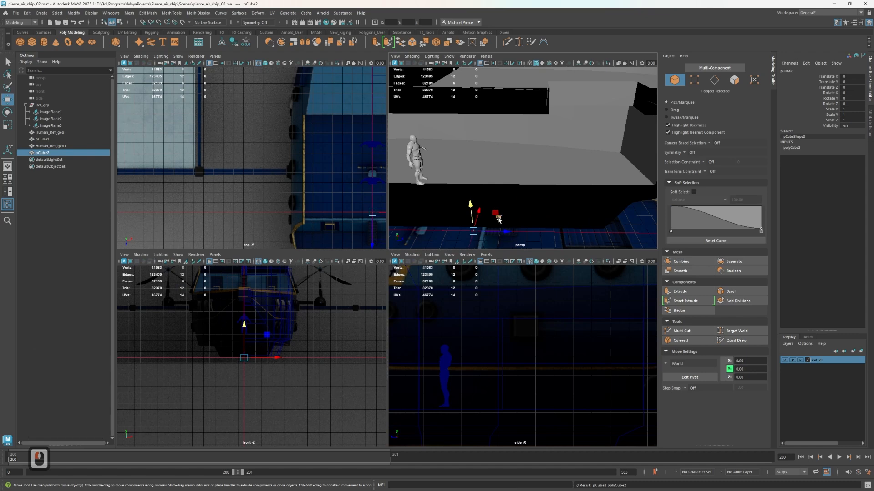
drag(497, 215, 552, 195)
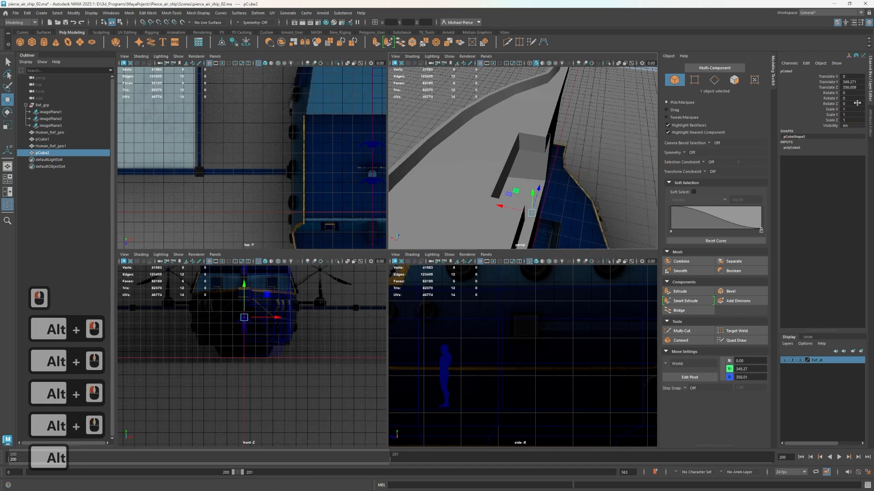
Open the new cube's creation inputs and set Subdivisions Width to 30
click(797, 147)
click(832, 166)
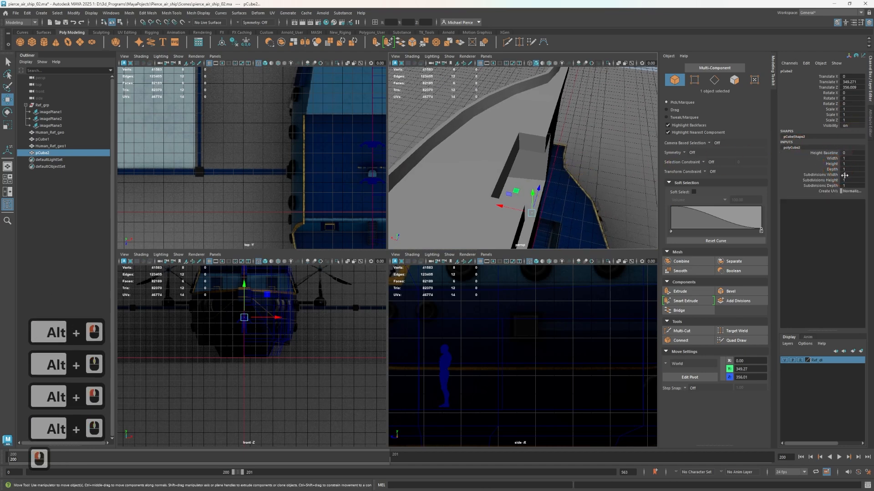
double_click(844, 175)
text(30)
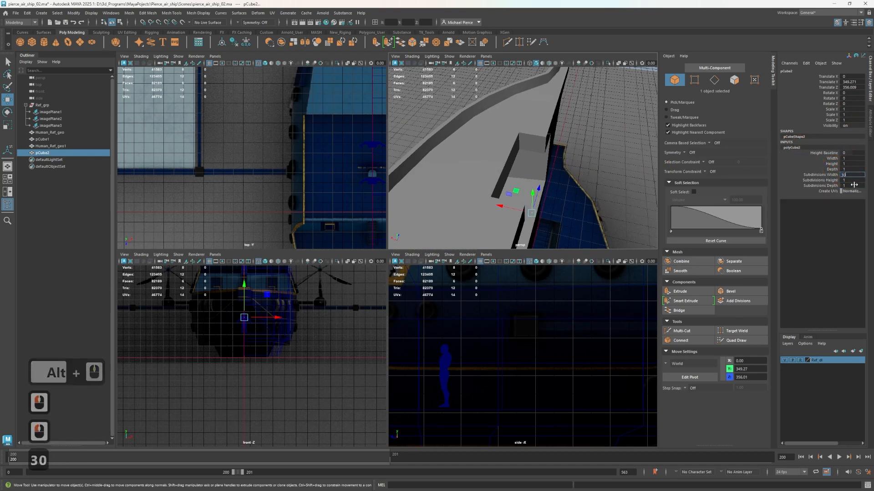
key(Tab)
alt+drag(518, 188, 504, 176)
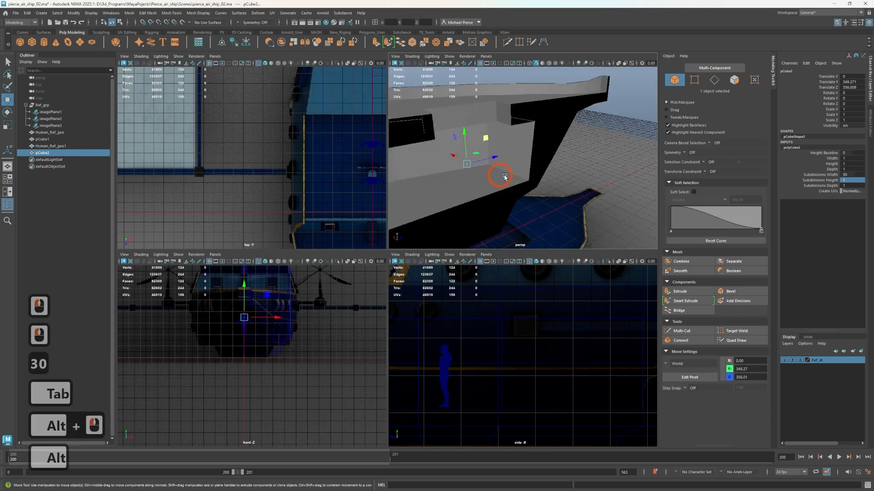
scroll(504, 177, up, 2)
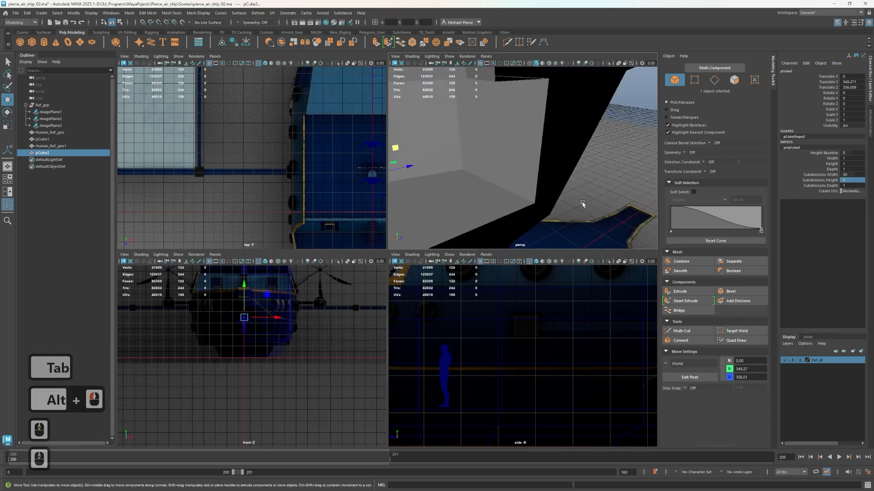
Set the cube's Subdivisions Height to 10 and Subdivisions Depth to 2
key(1)
key(0)
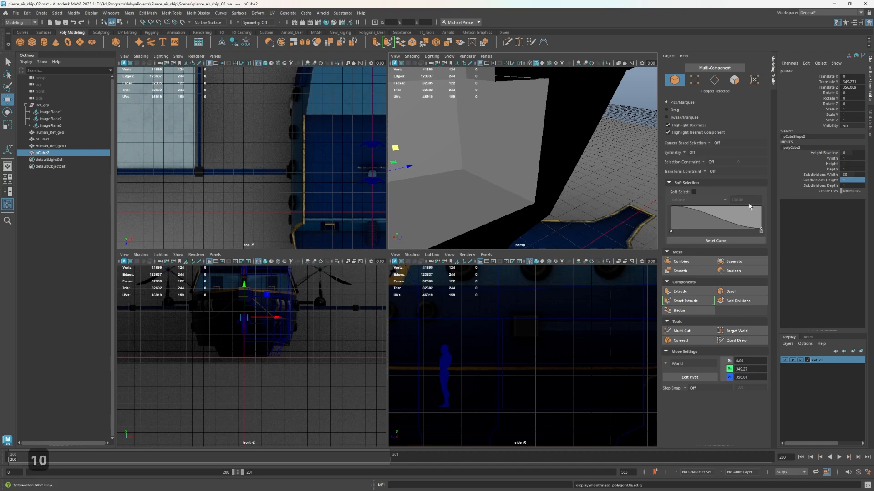
click(853, 185)
click(847, 179)
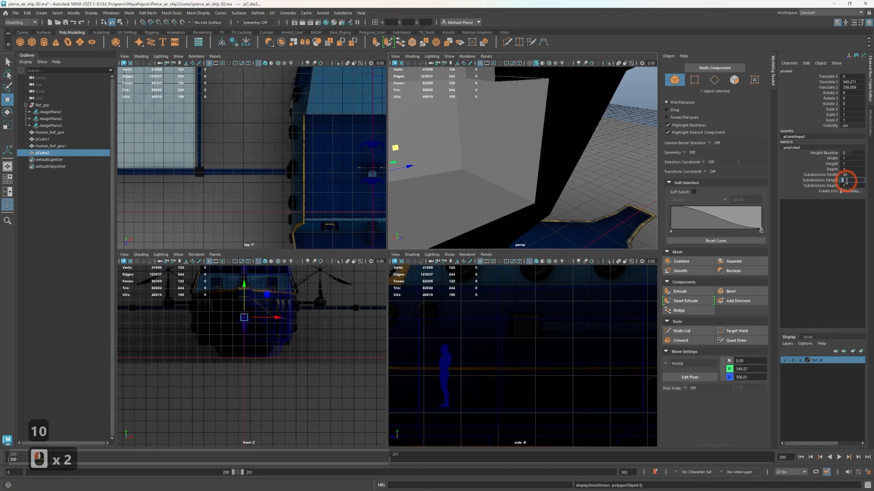
text(10)
click(849, 185)
click(848, 179)
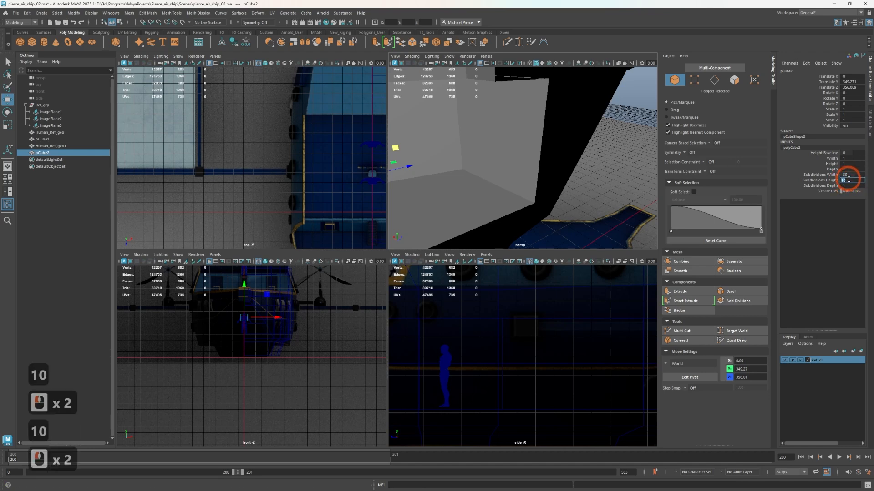
click(846, 185)
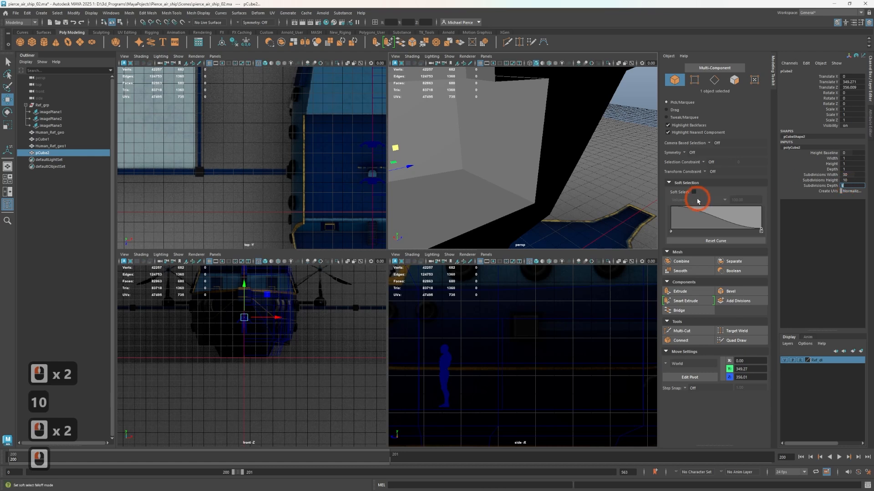
alt+drag(610, 198, 581, 201)
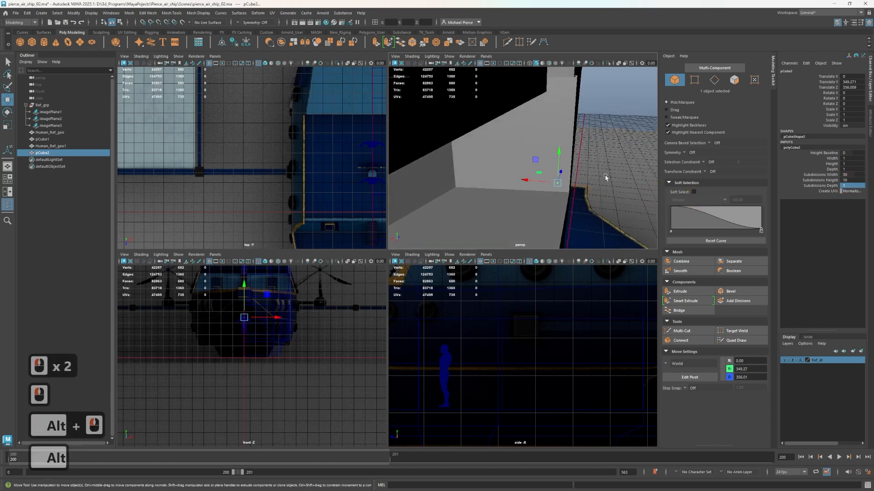
text(200)
key(Tab)
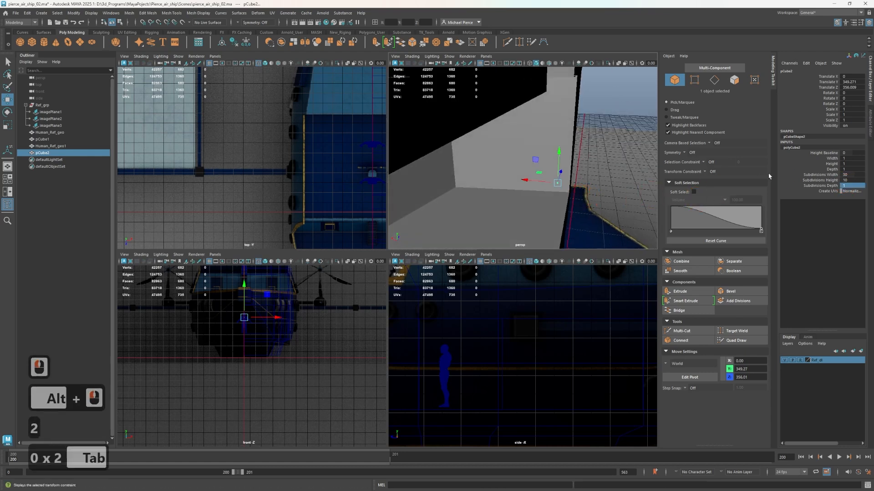
click(852, 193)
click(836, 185)
text(2)
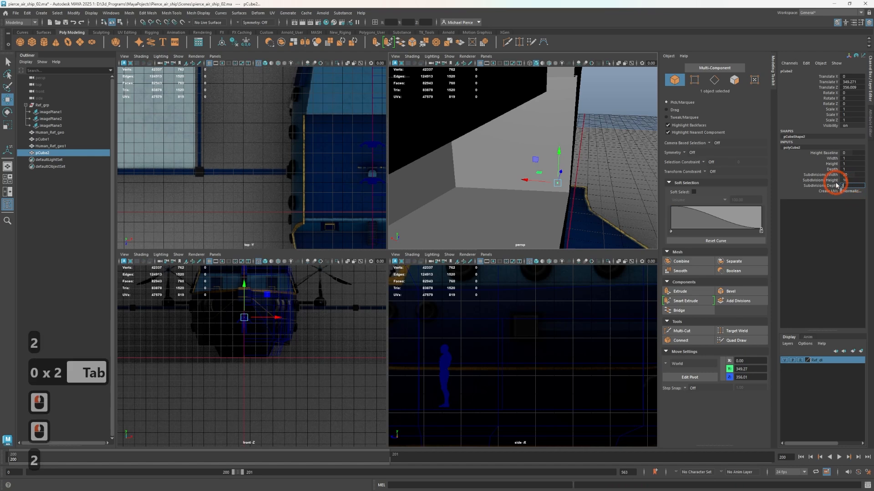
Reset the cube's Subdivisions Width, Height and Depth to 1
click(851, 174)
text(1)
click(848, 180)
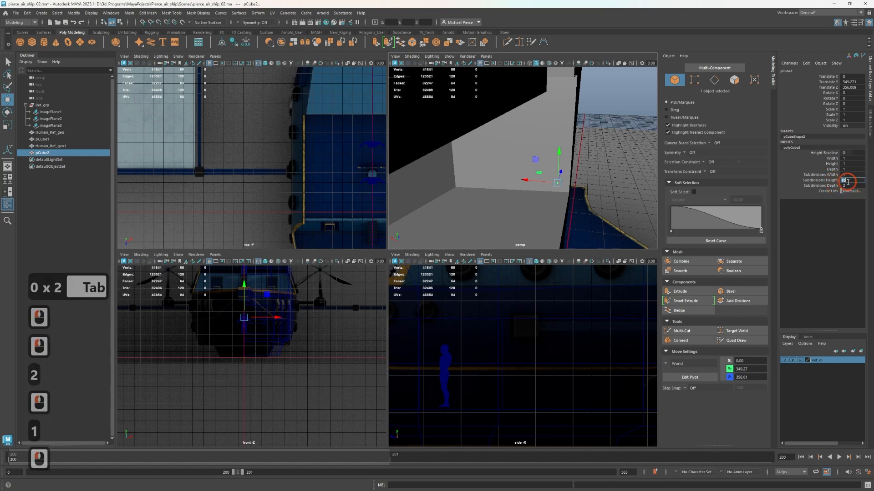
text(1)
click(846, 186)
text(1)
Set the cube's Height to 10 and its Width to 30
click(847, 164)
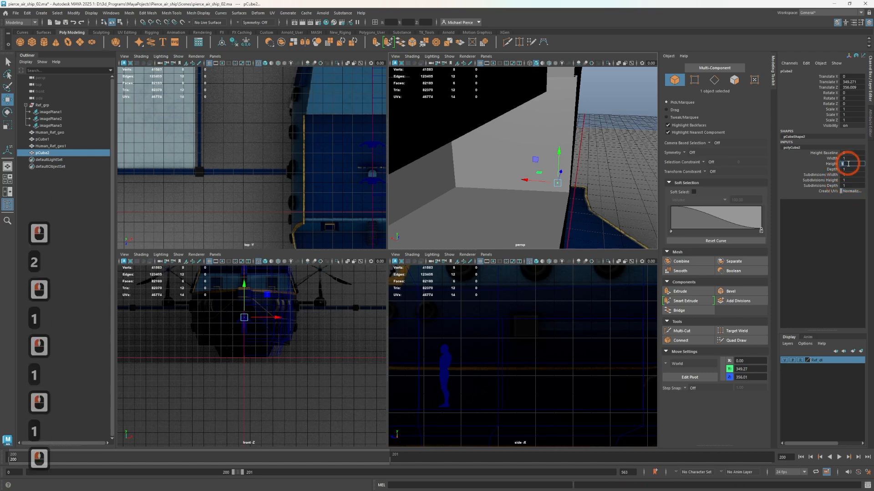
click(848, 159)
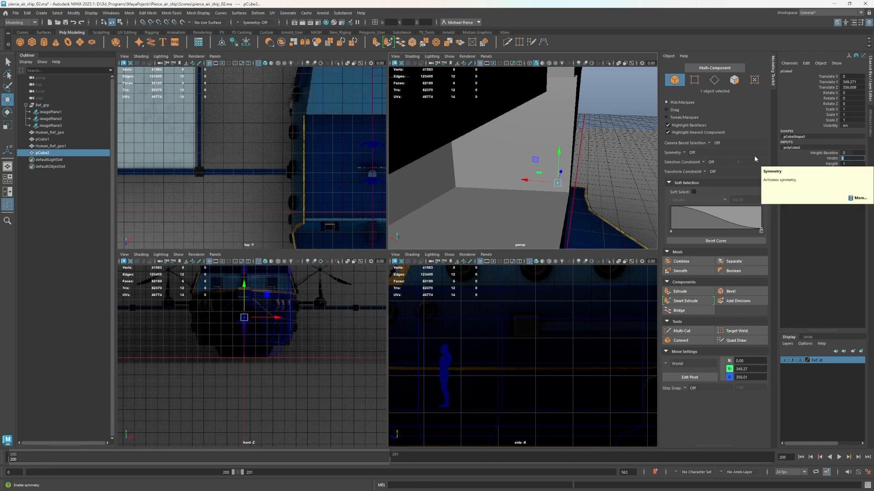
click(853, 163)
text(10)
click(856, 157)
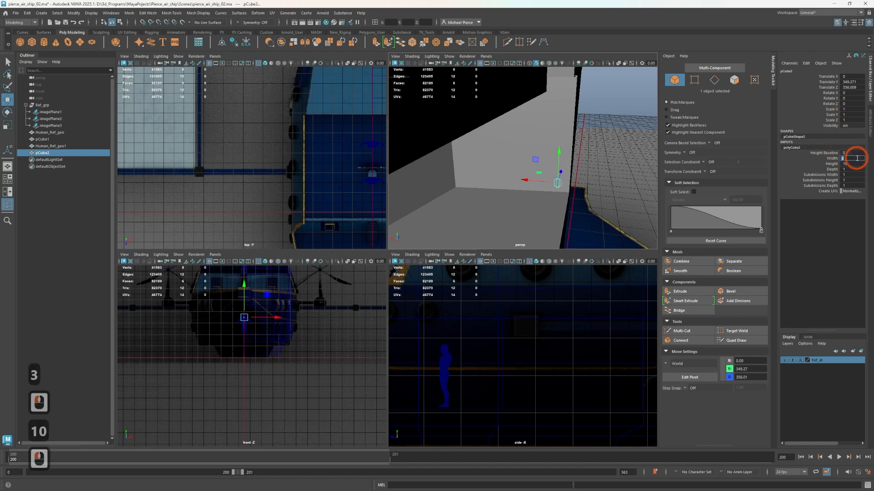
text(2)
click(839, 158)
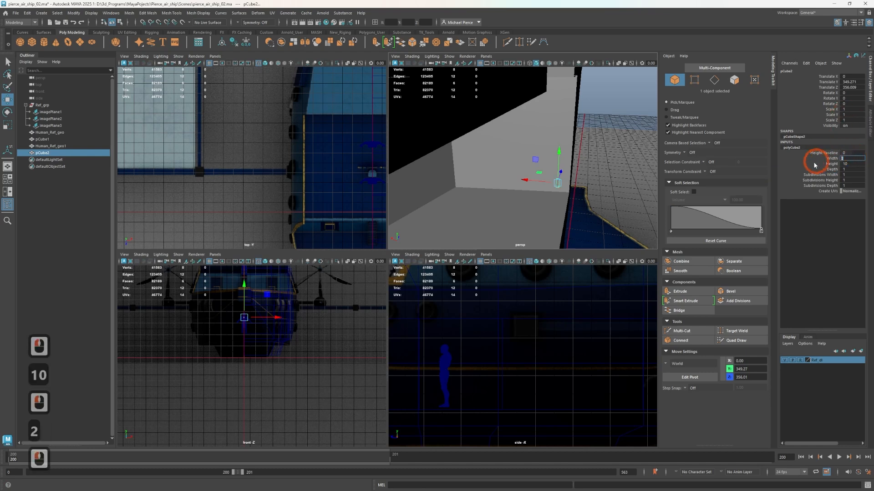
text(30)
Set the cube's Width to 120 and its Depth to 30 to form a flat stair-tread block
click(850, 170)
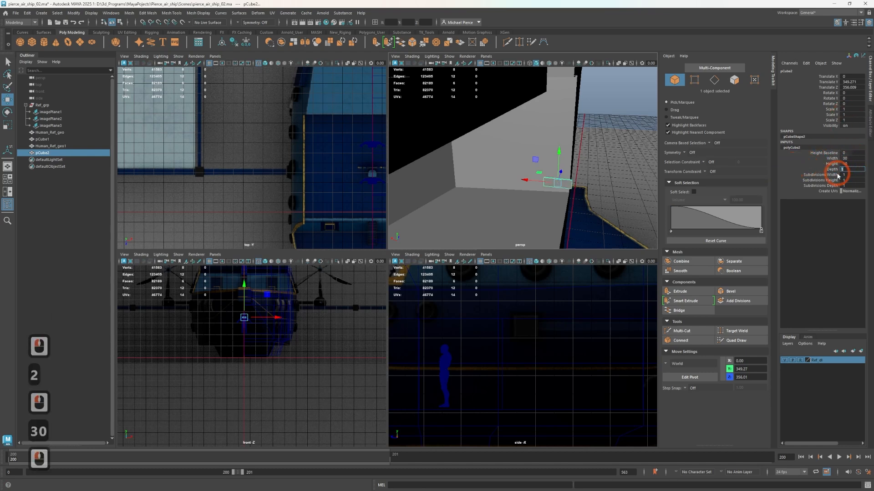
click(845, 157)
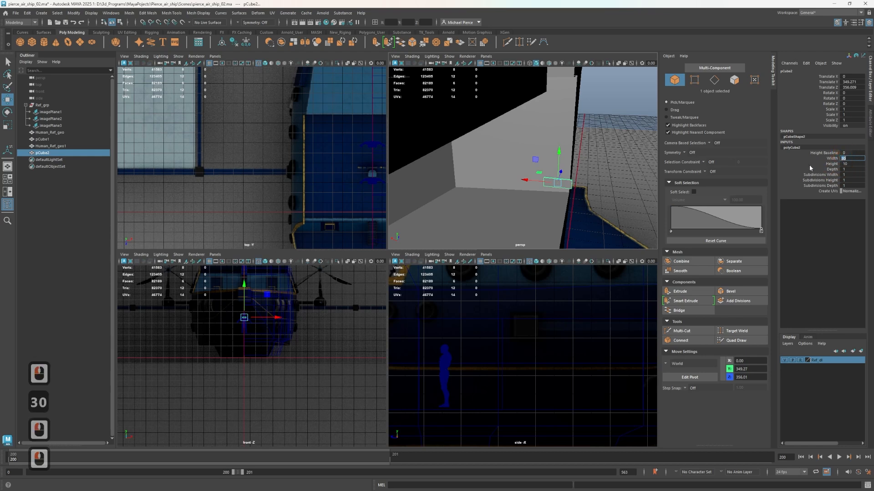
text(12)
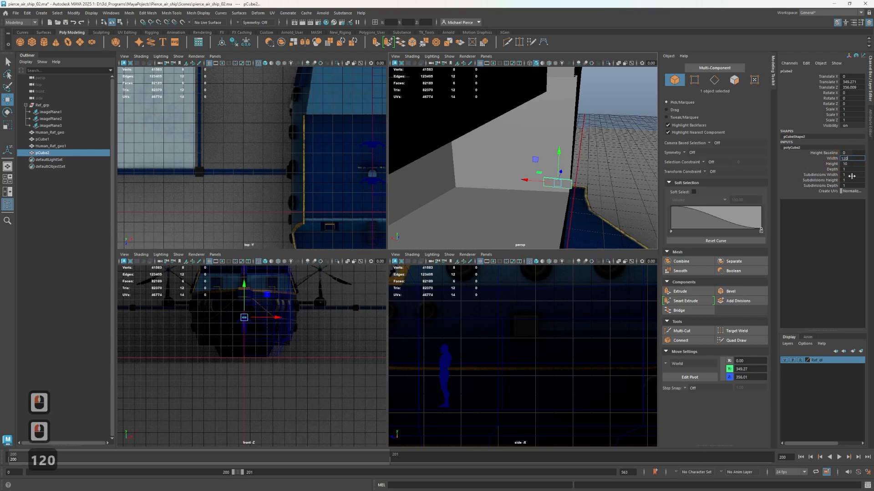
click(845, 169)
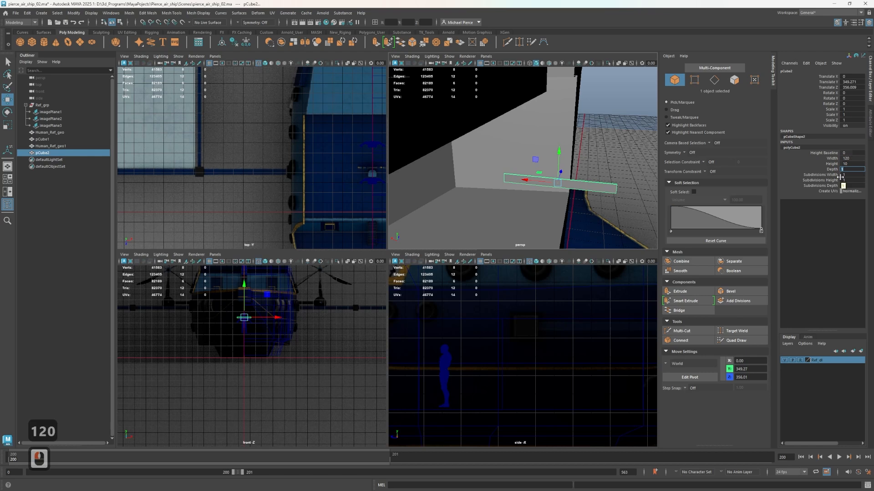
text(30)
key(Tab)
Move the flat block up and along the hull to about Translate Y 535 and Z 479, near the upper deck level
alt+drag(633, 159, 512, 194)
alt+middle_drag(517, 198, 596, 215)
alt+drag(596, 216, 552, 220)
scroll(432, 305, down, 1)
scroll(246, 332, down, 5)
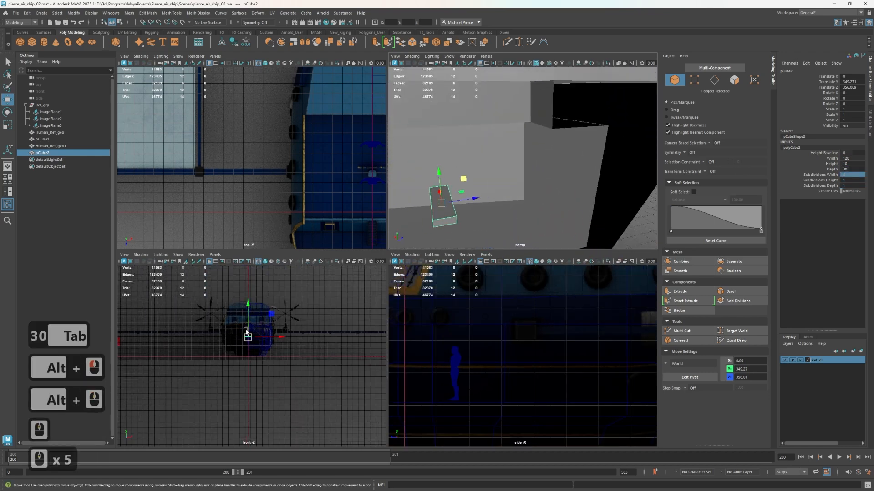
scroll(487, 215, down, 3)
scroll(248, 339, down, 3)
scroll(468, 371, down, 7)
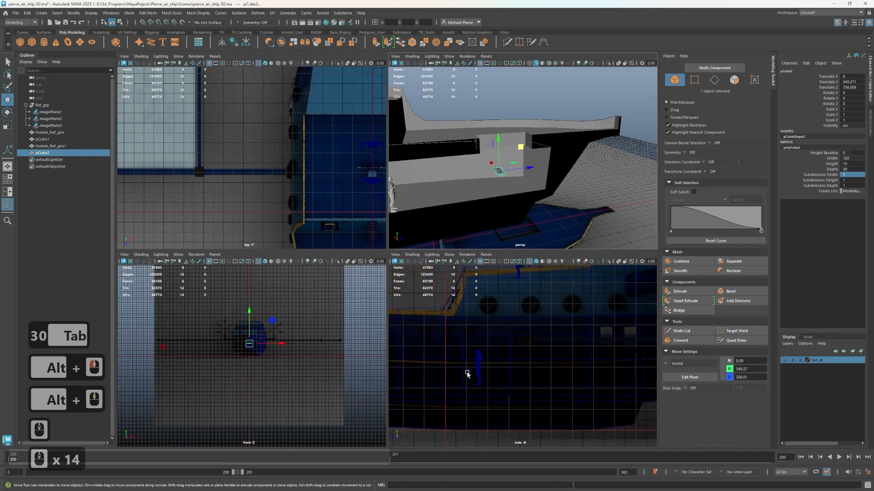
alt+middle_drag(478, 365, 587, 385)
alt+scroll(519, 365, up, 1)
alt+scroll(527, 365, up, 3)
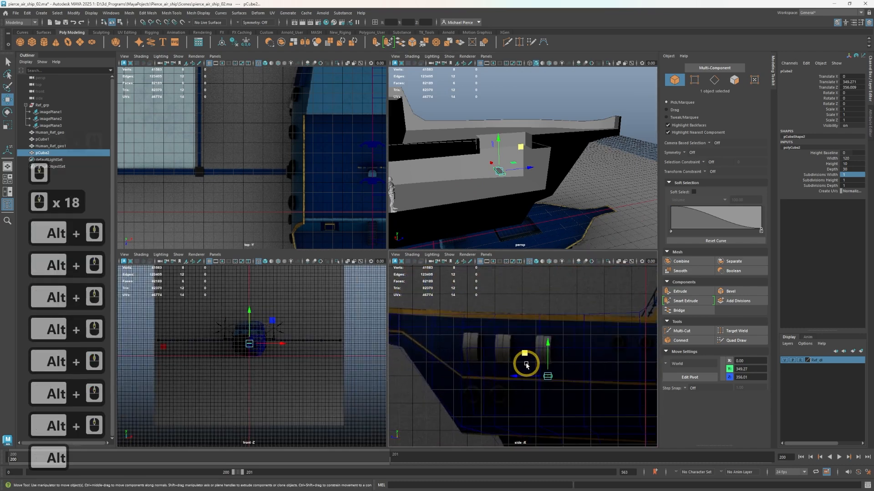
drag(522, 354, 488, 303)
scroll(562, 209, up, 2)
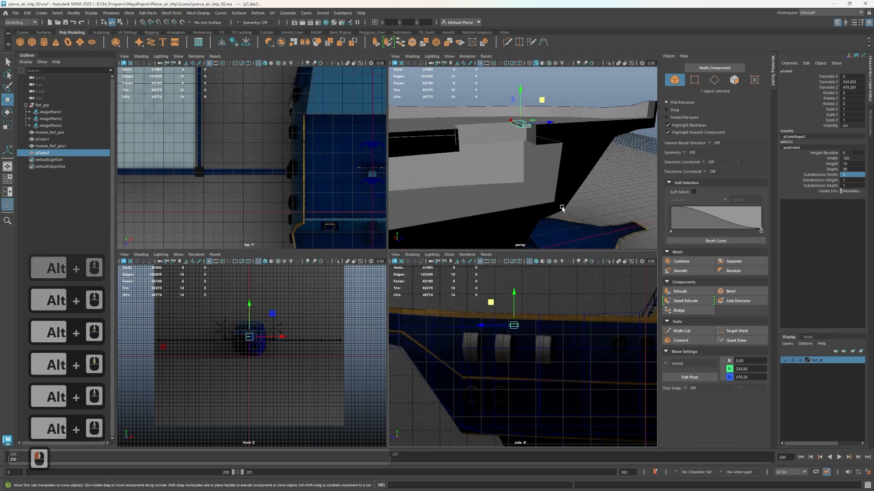
Shift the block along Z with vertex snapping and readjust it to about Translate Z 518, by the deck recess
alt+drag(556, 141, 514, 132)
key(v)
alt+drag(515, 131, 555, 164)
alt+right_drag(554, 165, 589, 168)
alt+middle_drag(617, 163, 546, 160)
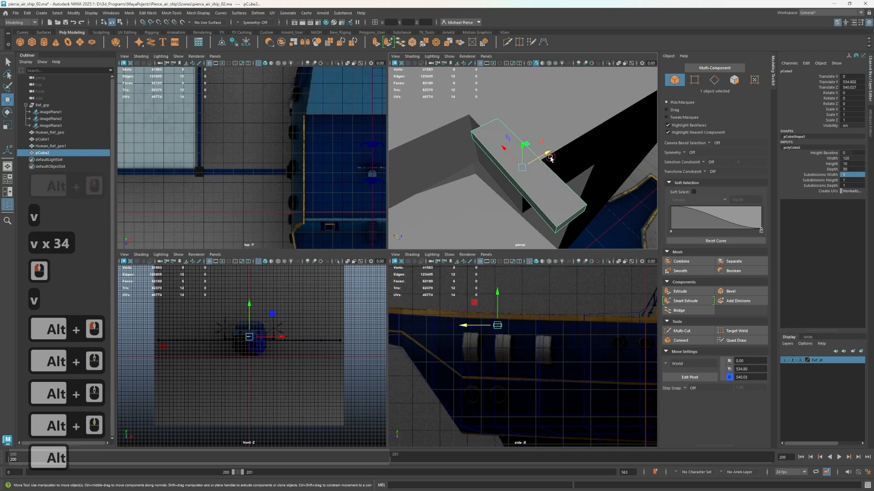
click(544, 165)
key(ctrl+z)
drag(544, 168, 525, 165)
alt+drag(525, 167, 541, 191)
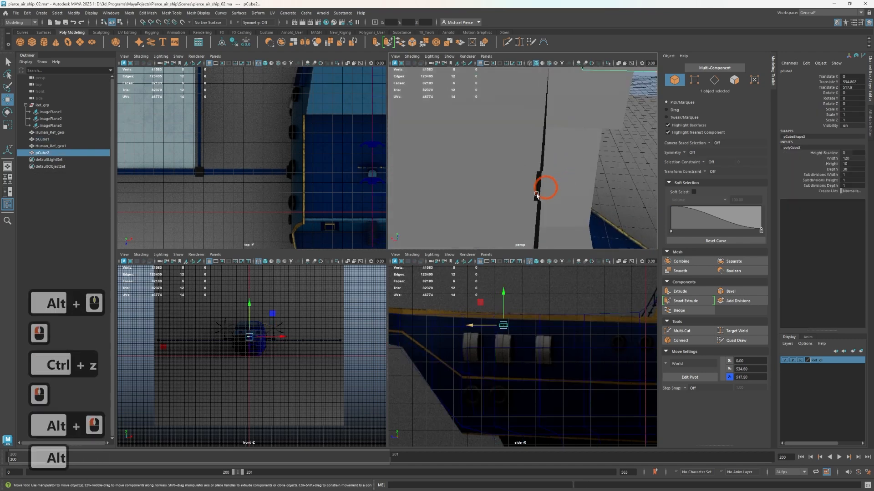
Set the tread block's Width to 150
alt+middle_drag(538, 193, 511, 222)
click(853, 158)
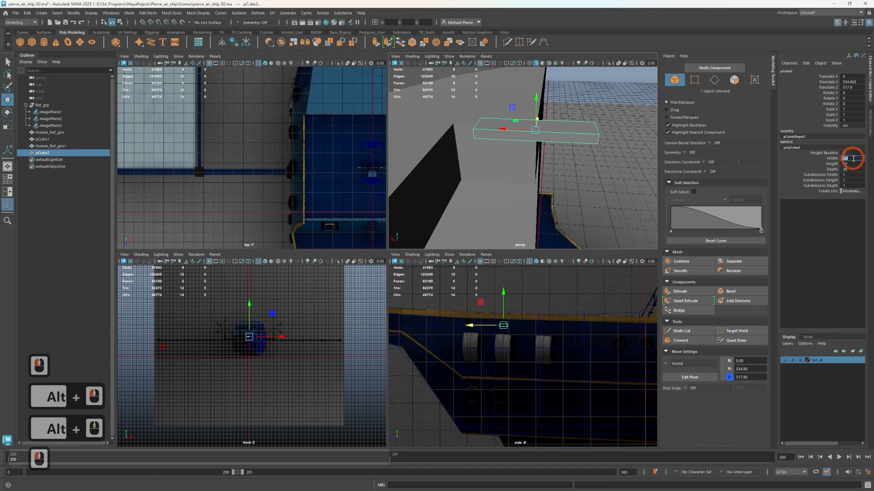
text(150)
key(Tab)
Move the tread block to about Translate Y 520 and Z 512, just below the upper deck edge
alt+drag(564, 150, 433, 132)
scroll(476, 338, up, 2)
alt+drag(456, 183, 409, 125)
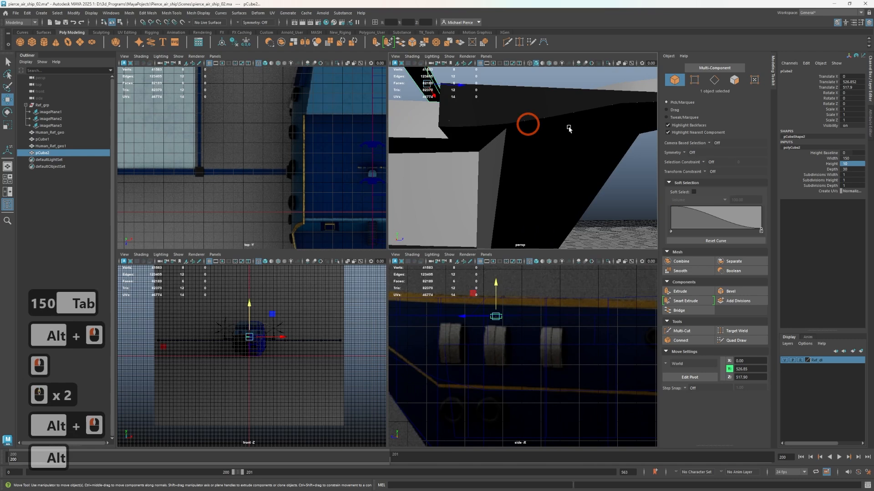
alt+middle_drag(570, 130, 669, 170)
alt+drag(519, 181, 508, 167)
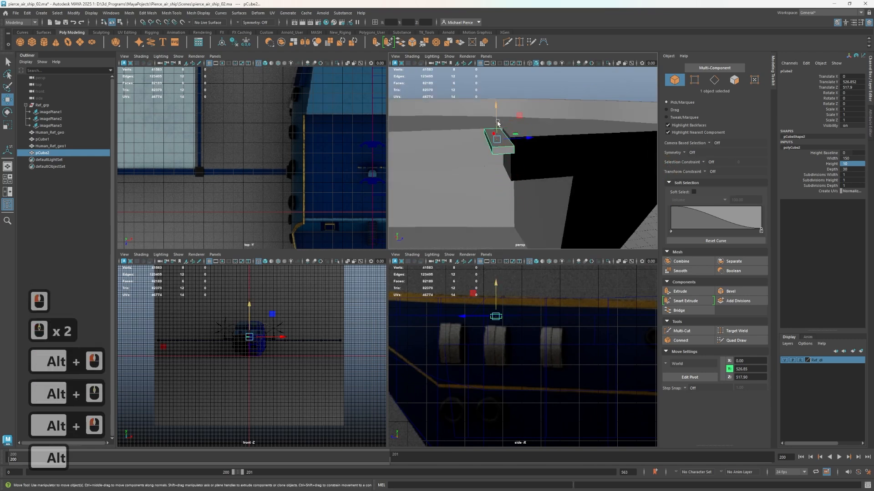
drag(496, 113, 496, 118)
drag(530, 142, 527, 143)
Duplicate the tread with transform, hide the reference layer, and place the copy one step lower at about Translate Y 496 and Z 489
key(shift)
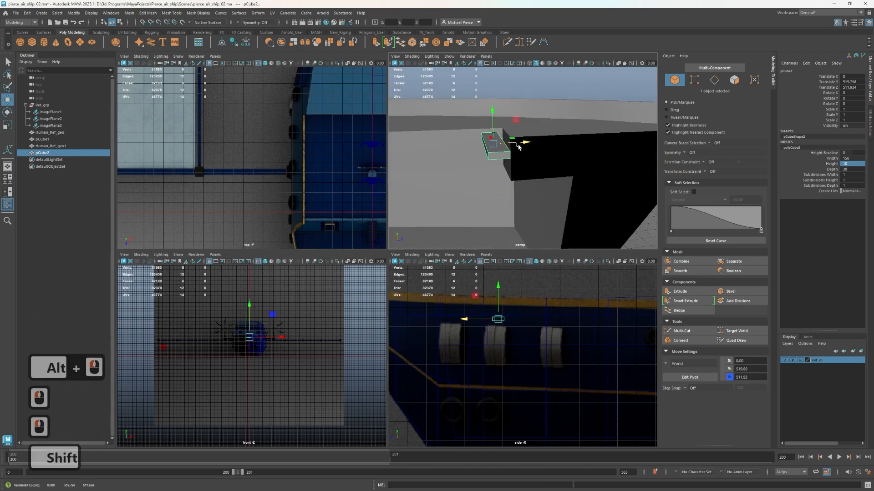
key(shift+d)
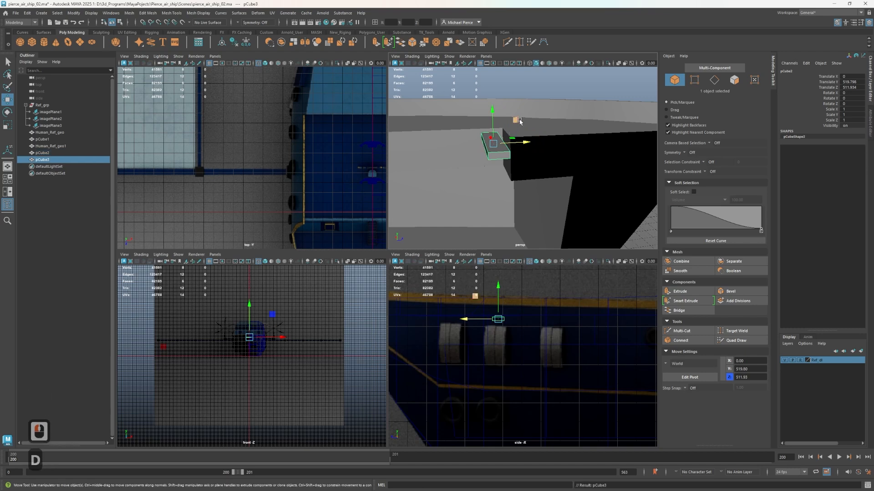
drag(520, 122, 505, 142)
scroll(508, 330, up, 3)
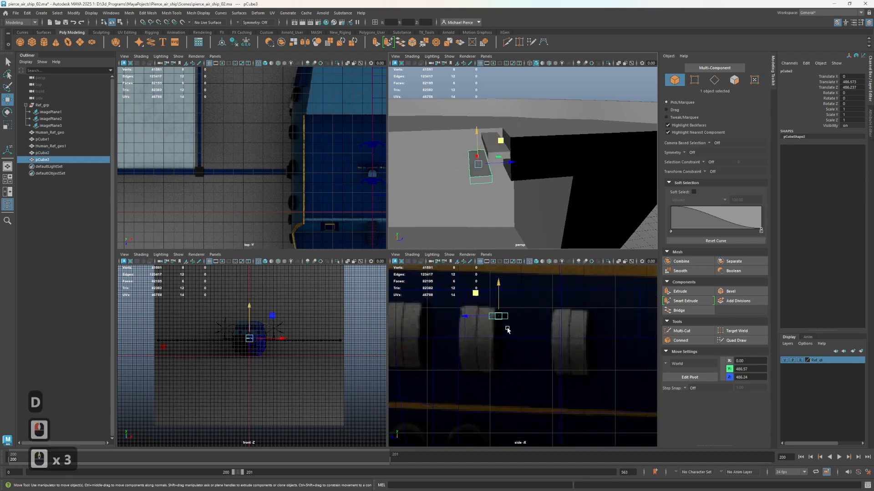
scroll(494, 325, up, 1)
alt+middle_drag(481, 321, 509, 356)
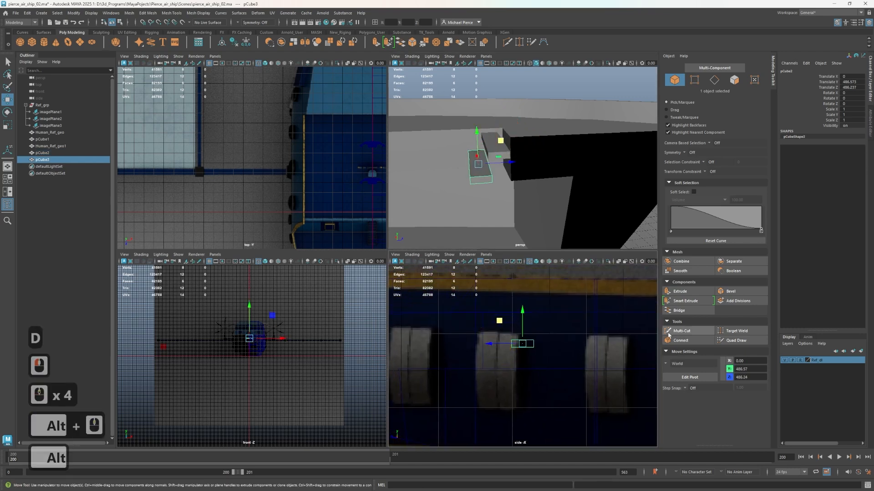
click(783, 360)
scroll(499, 319, up, 2)
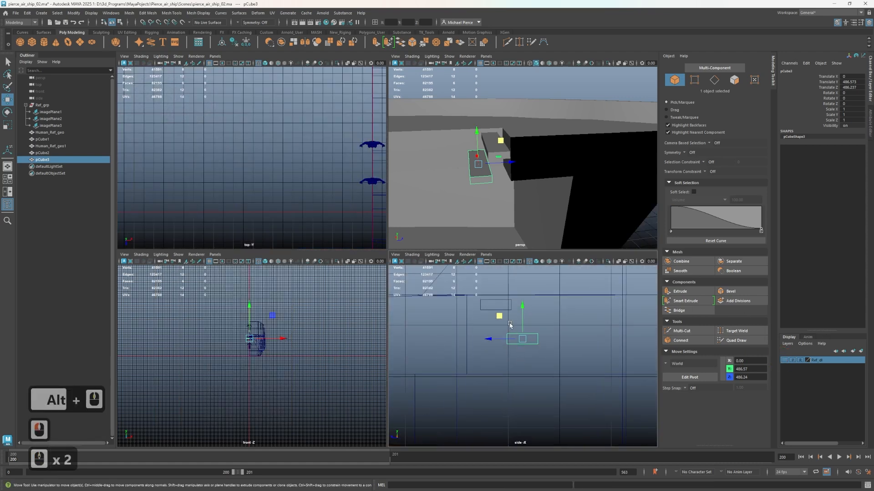
drag(500, 317, 497, 306)
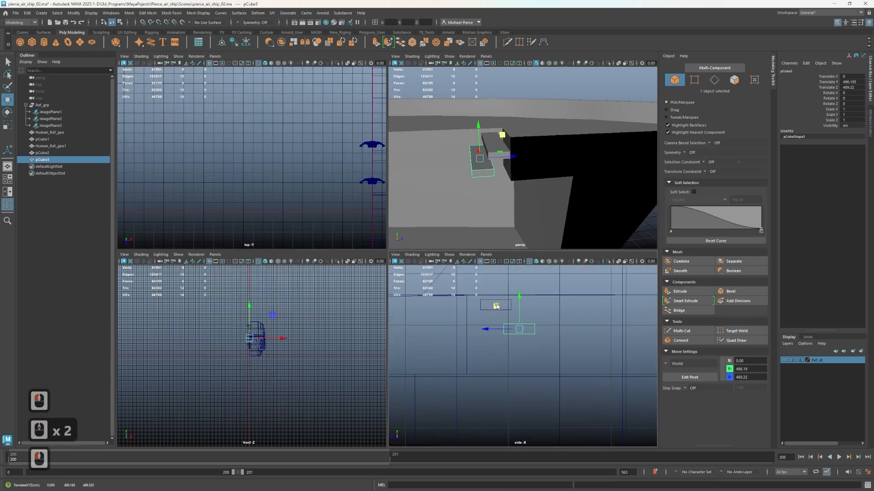
Repeat the duplicate with transform down to the lower deck floor, forming a flight of 14 treads
key(shift)
key(shift+d)
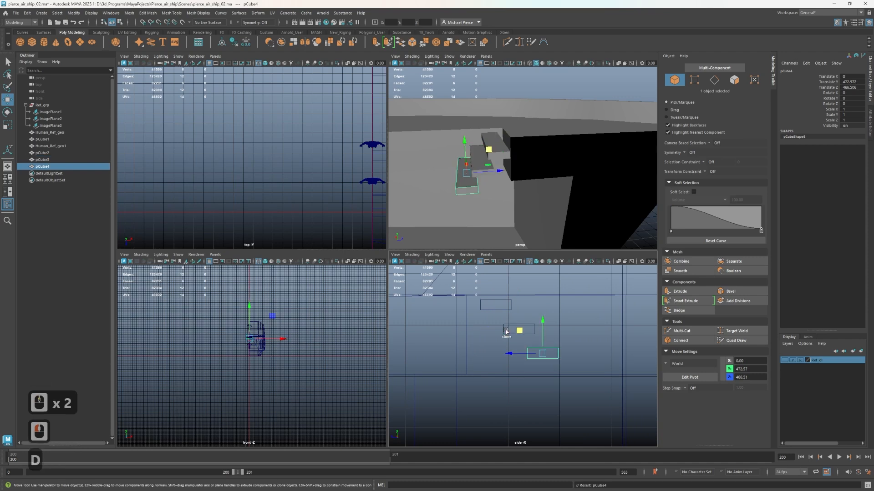
key(shift+d)
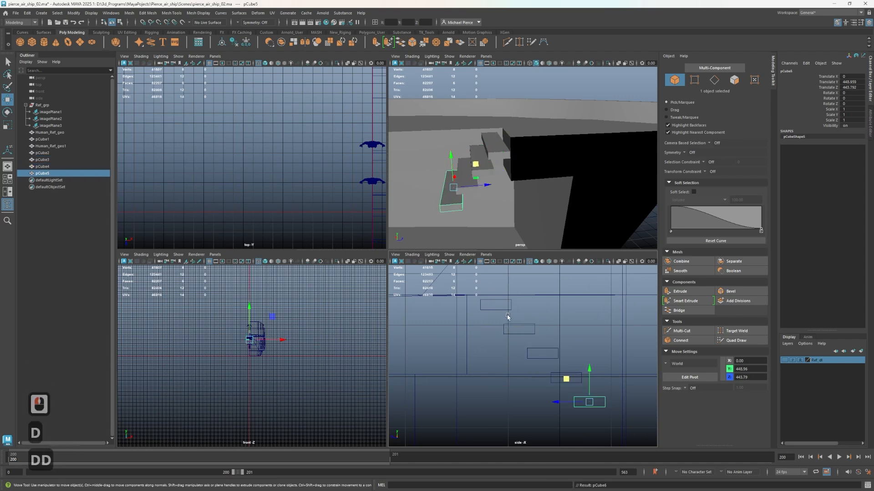
key(shift+d)
alt+drag(571, 146, 611, 101)
key(shift+d)
key(shift+d)
key(shift+d)
key(shift+d)
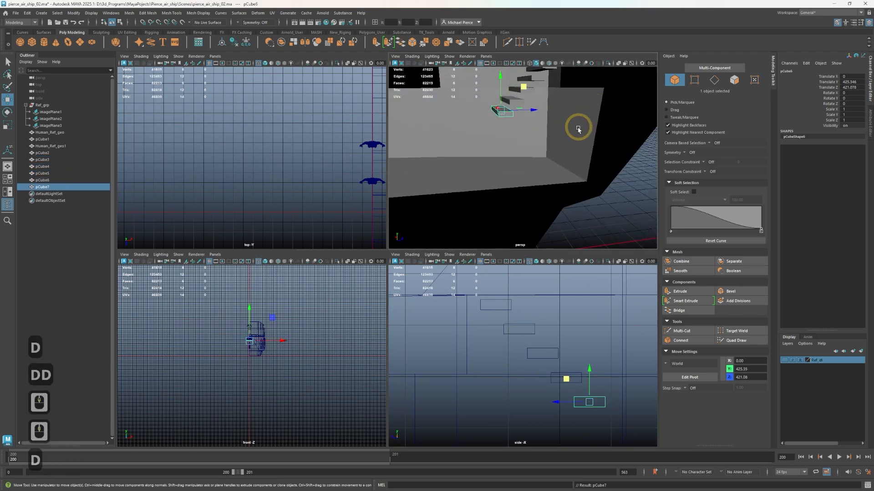
key(shift+d)
key(shift+d)
key(shift+d)
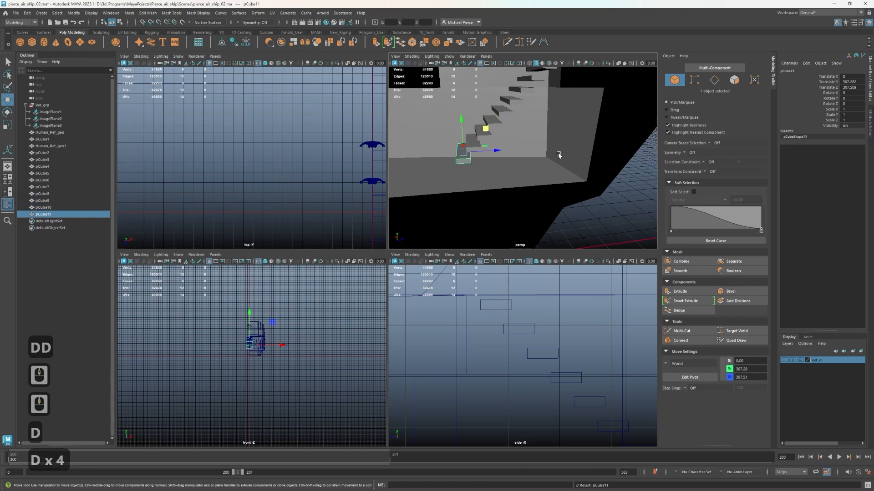
mouse_move(526, 201)
alt+mouse_down()
mouse_move(566, 190)
mouse_move(511, 200)
alt+mouse_up()
key(shift+d)
key(shift+d)
scroll(564, 366, down, 5)
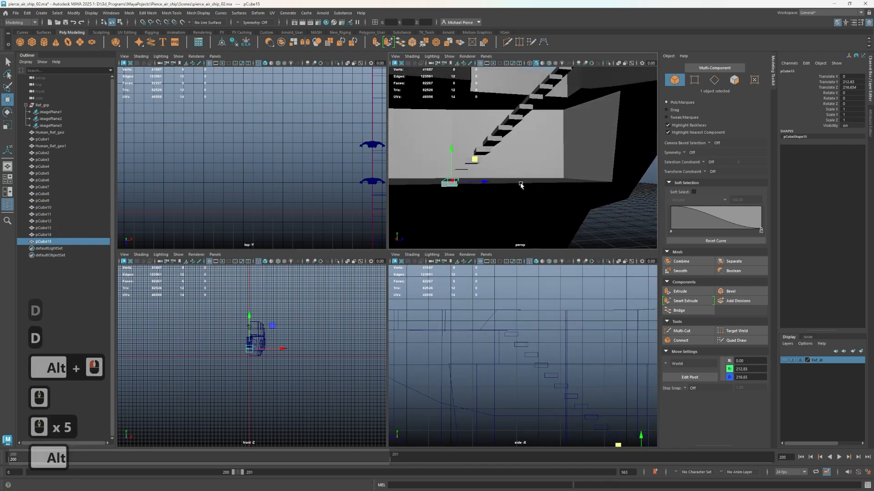
Select all the stair treads from the first to the last and group them
mouse_move(520, 190)
alt+mouse_down()
mouse_move(541, 171)
mouse_move(542, 230)
mouse_move(510, 220)
mouse_move(496, 166)
mouse_move(483, 195)
mouse_move(516, 184)
alt+mouse_up()
shift+click(488, 177)
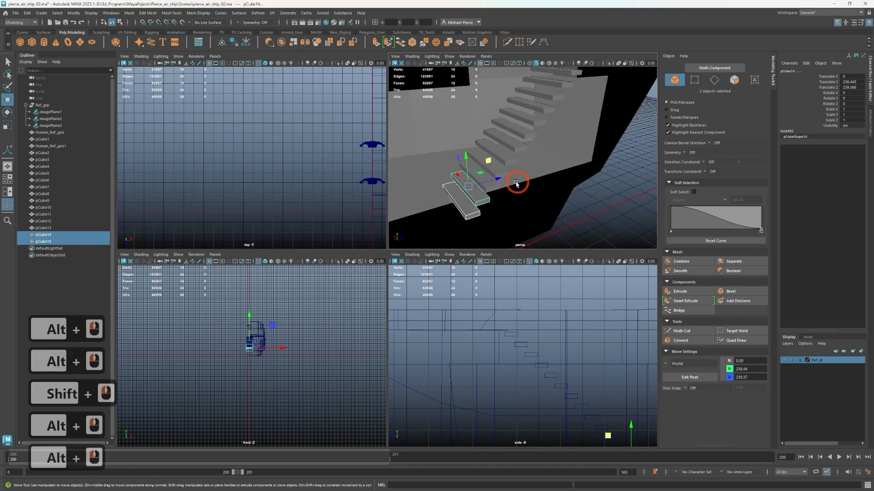
shift+click(43, 153)
alt+drag(444, 177, 546, 190)
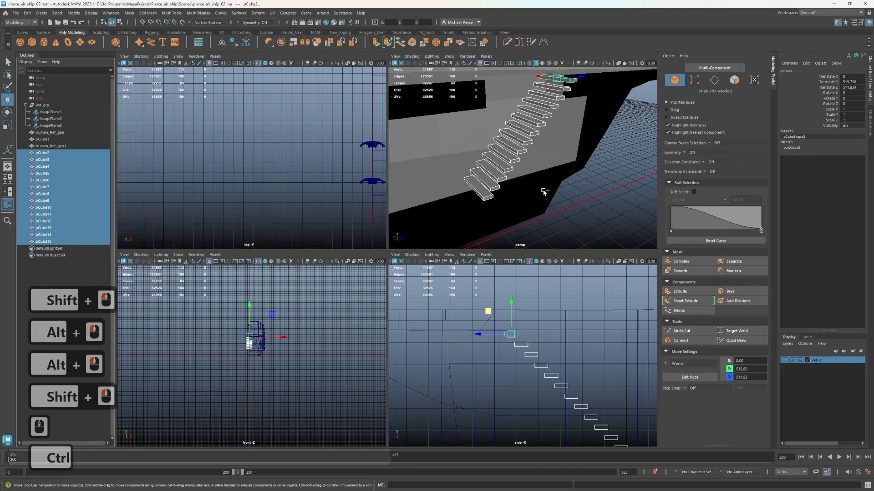
key(ctrl+g)
Center the pivot of the stair group
alt+drag(486, 195, 481, 186)
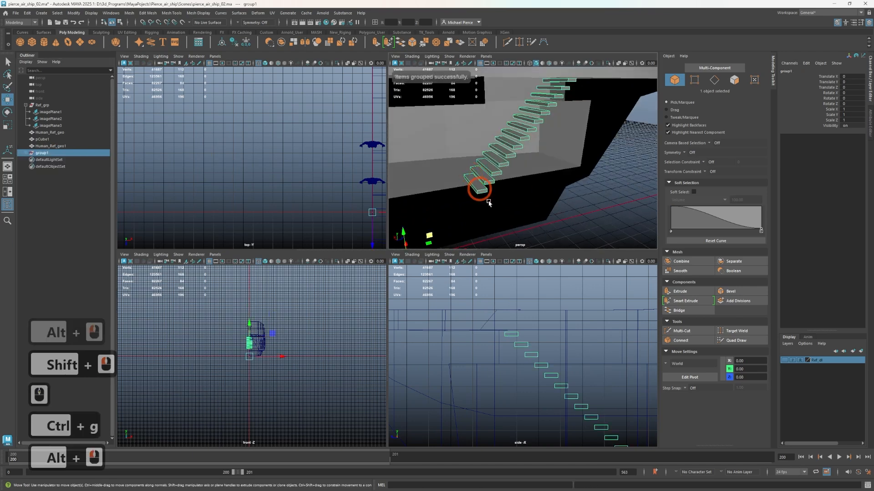
scroll(584, 391, down, 1)
alt+middle_drag(577, 394, 549, 338)
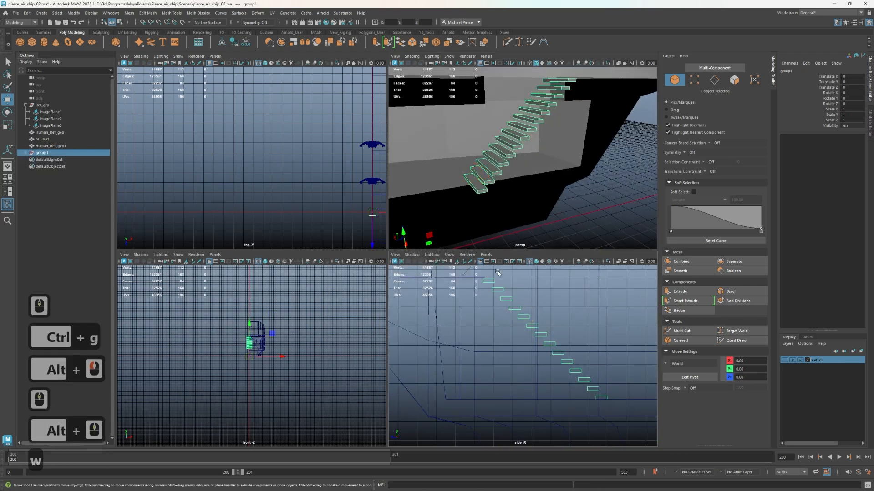
key(w)
scroll(470, 180, down, 2)
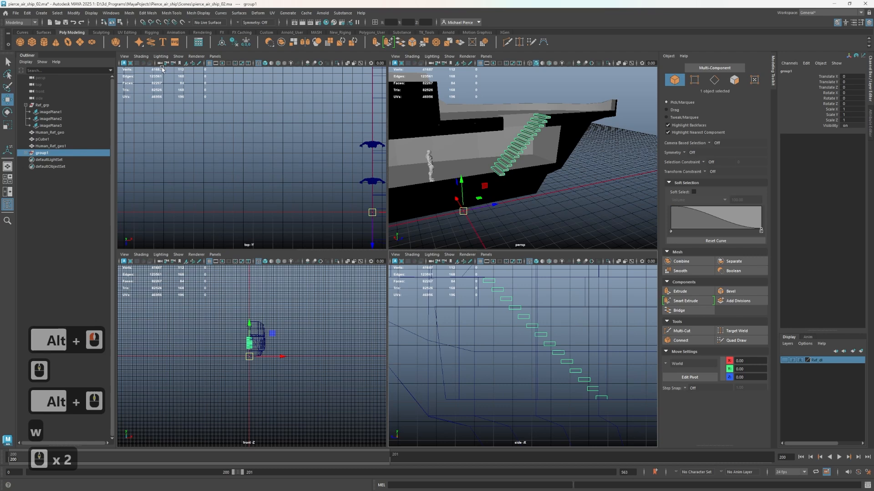
click(223, 42)
Nudge the stair group up and toward the deck edge to about Translate Y 1.8 and Z 11
scroll(556, 166, up, 2)
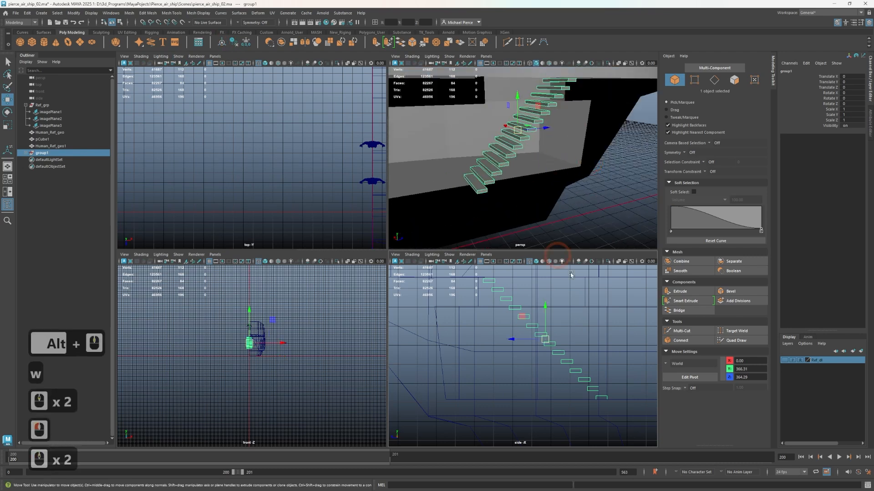
drag(551, 310, 554, 308)
alt+drag(564, 182, 487, 173)
alt+drag(537, 185, 614, 163)
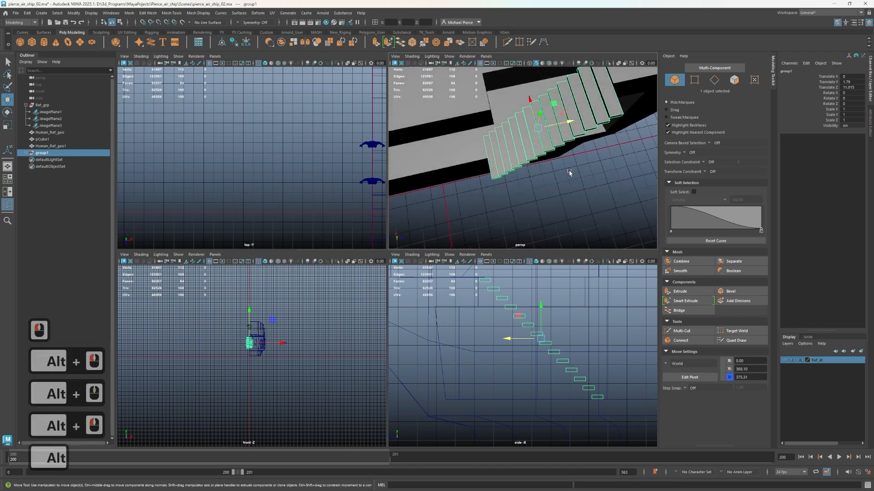
click(70, 44)
scroll(582, 401, down, 3)
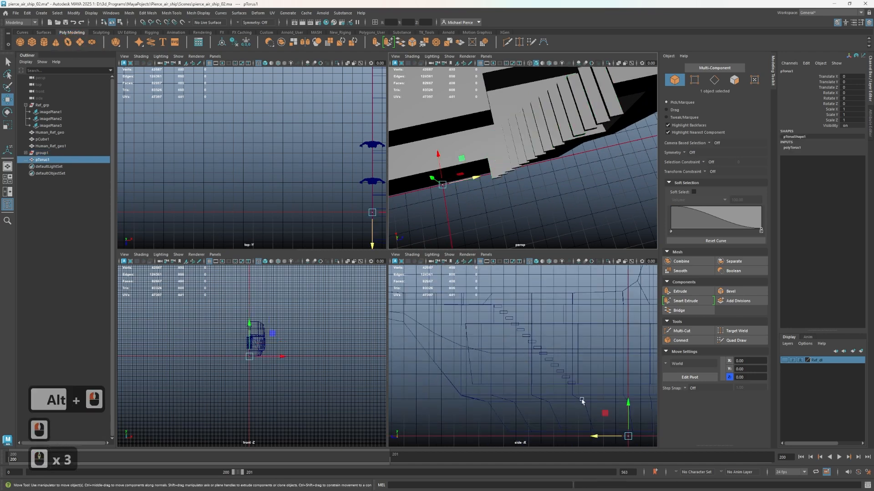
alt+middle_drag(600, 408, 579, 367)
key(r)
drag(606, 398, 617, 396)
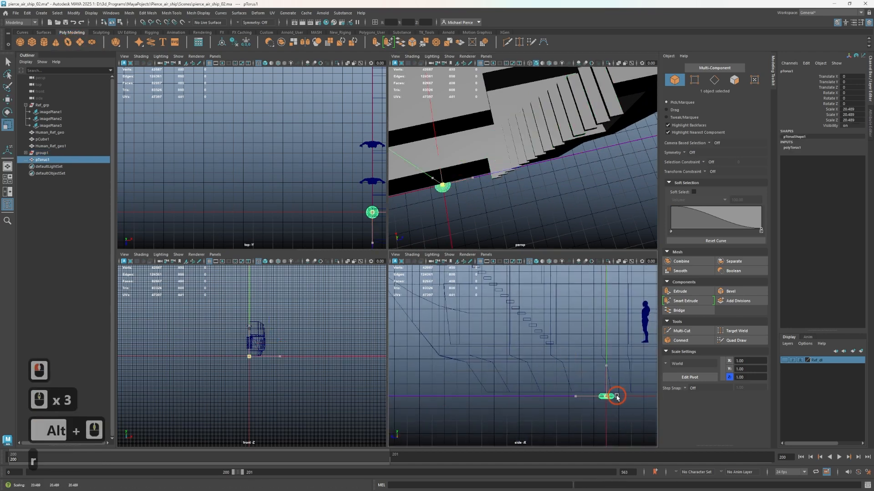
key(ctrl+z)
key(Delete)
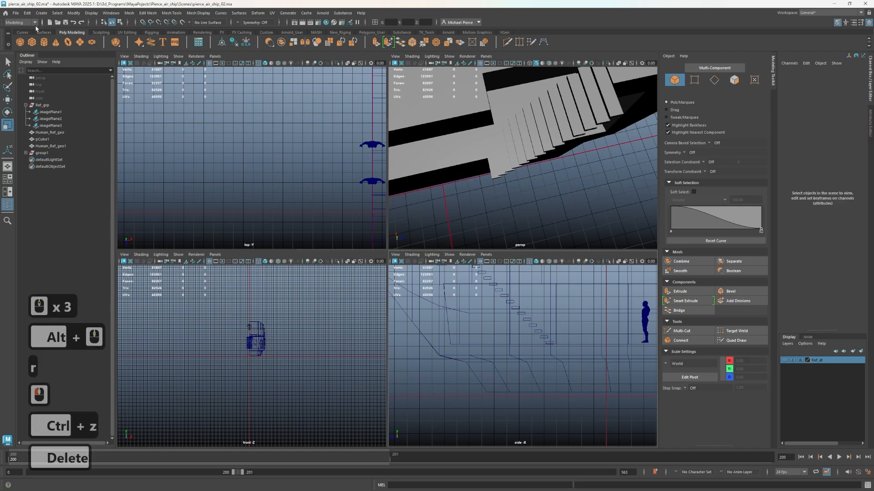
Create a new cube and vertex-snap it to the outer corner of the bottom tread at about Translate X -75, Y 220, Z 213
click(32, 42)
key(w)
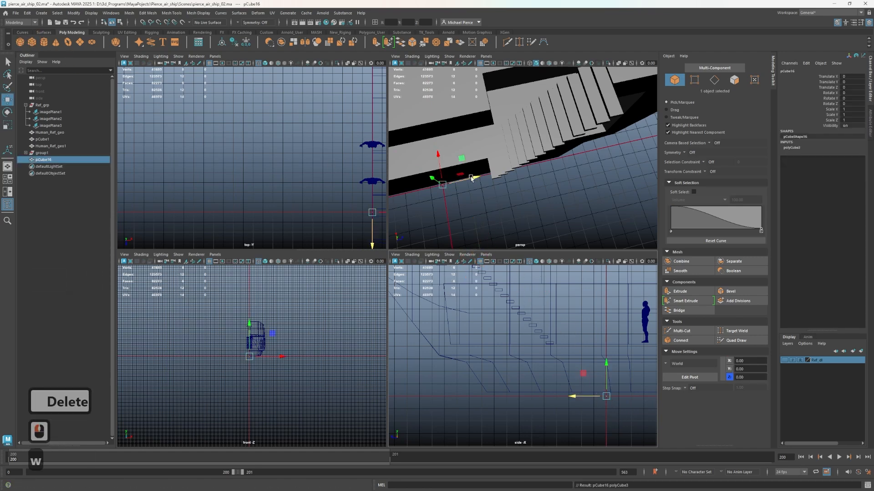
key(b)
mouse_move(503, 188)
mouse_down()
mouse_move(459, 189)
mouse_move(501, 178)
mouse_up()
key(b)
key(v)
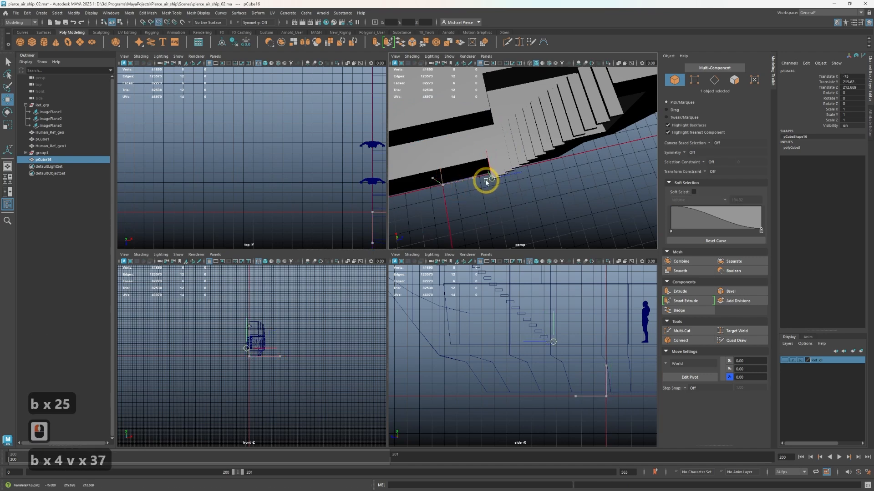
key(f)
key(d)
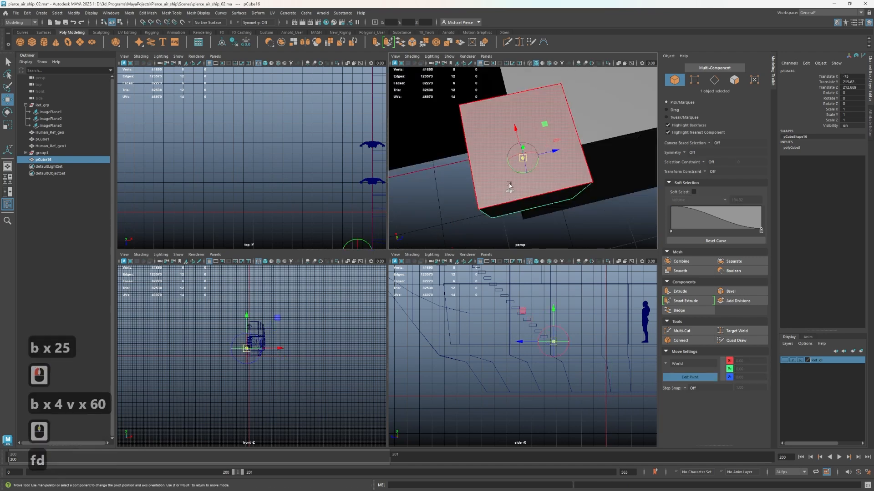
alt+drag(509, 185, 516, 159)
key(w)
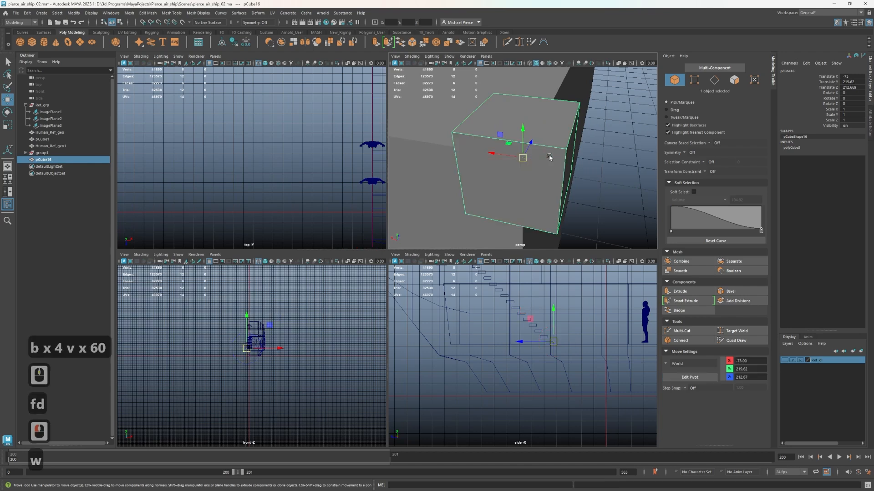
Select all eight vertices of the small cube and shift them outward along X to about -75.5
right_click(548, 150)
right_click(550, 149)
right_drag(550, 149, 491, 149)
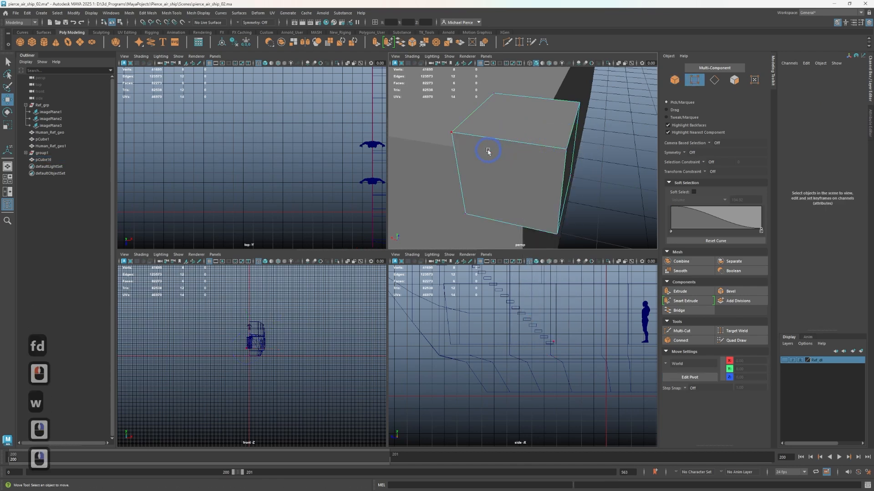
scroll(475, 137, down, 2)
drag(457, 114, 568, 203)
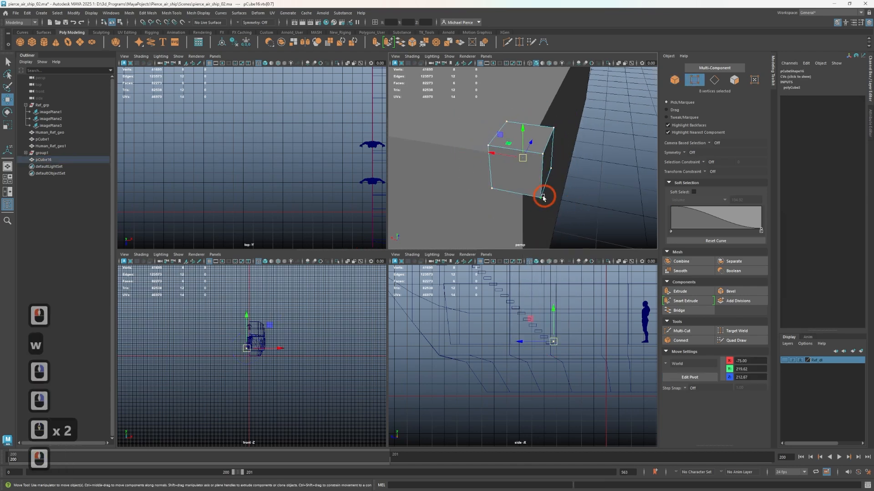
drag(498, 155, 557, 161)
click(498, 154)
key(ctrl+z)
drag(495, 154, 456, 155)
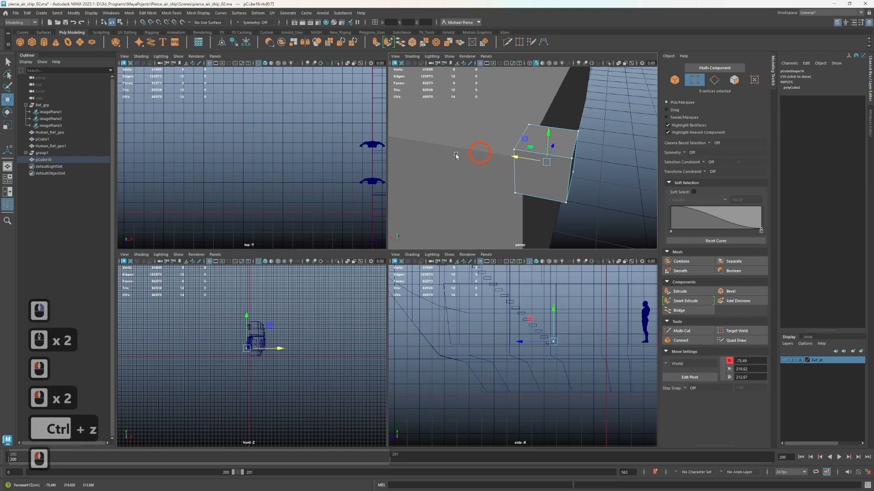
Scale up the cube's vertices and snap its inner side along X to the side edge of the treads
scroll(237, 169, up, 3)
key(f)
scroll(255, 155, up, 7)
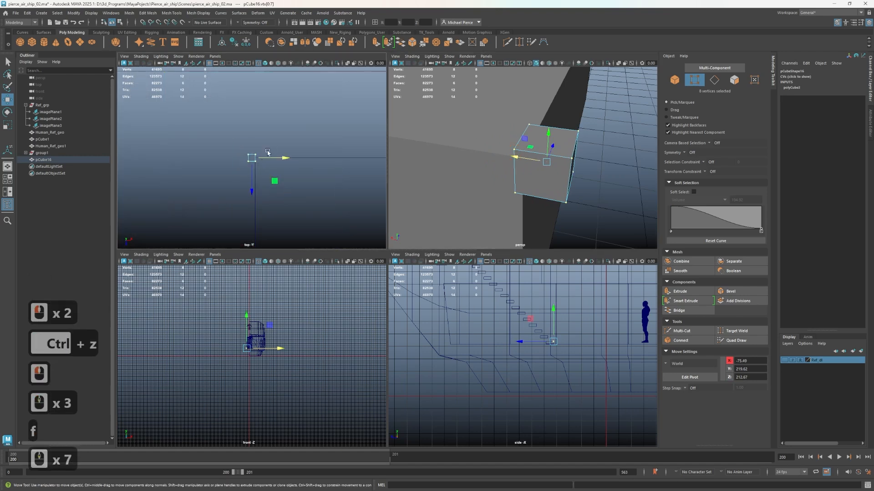
scroll(263, 154, up, 10)
scroll(297, 179, down, 3)
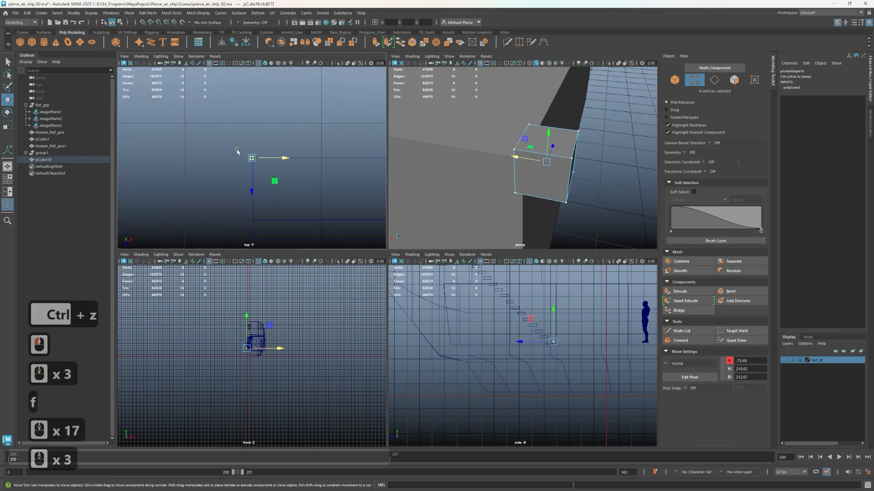
key(r)
drag(251, 158, 291, 192)
key(w)
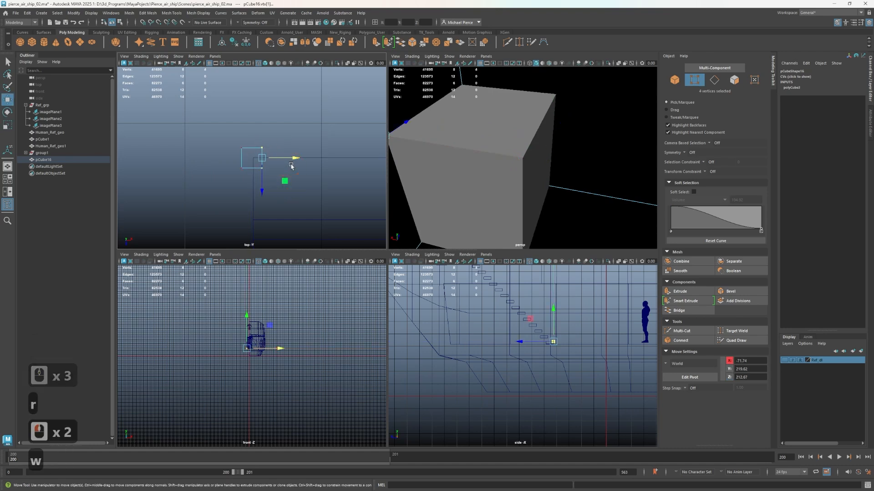
key(v)
drag(289, 158, 254, 162)
Reshape the side block by its vertices so it encloses the bottom tread's profile, with its far end at about Z 263
mouse_move(208, 128)
mouse_down()
mouse_move(246, 176)
mouse_move(257, 159)
mouse_up()
scroll(590, 342, up, 2)
scroll(591, 341, up, 5)
alt+middle_drag(555, 306, 491, 331)
scroll(551, 373, up, 2)
drag(570, 347, 514, 339)
drag(538, 312, 538, 354)
drag(517, 347, 475, 349)
scroll(509, 338, up, 1)
scroll(518, 199, down, 3)
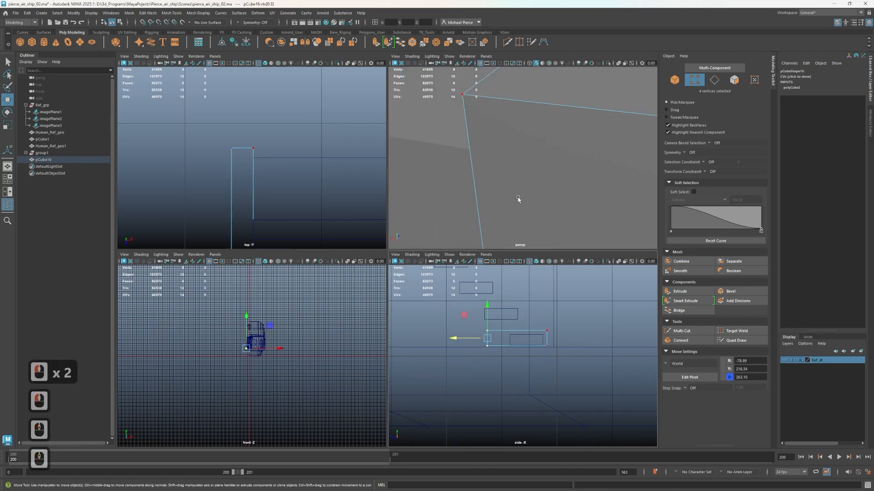
Extrude the top face of the side block upward to about Y 227.6
scroll(526, 145, down, 5)
alt+right_drag(529, 150, 533, 181)
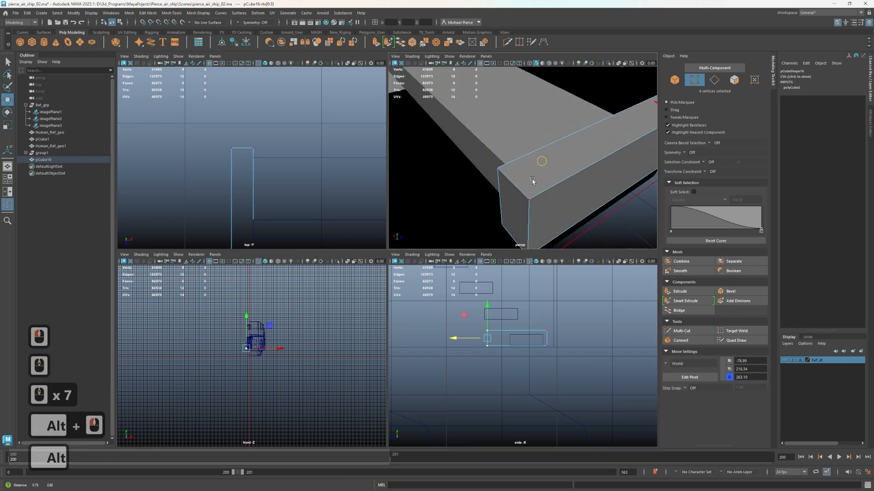
alt+middle_drag(590, 140, 521, 170)
right_drag(527, 166, 524, 183)
click(523, 178)
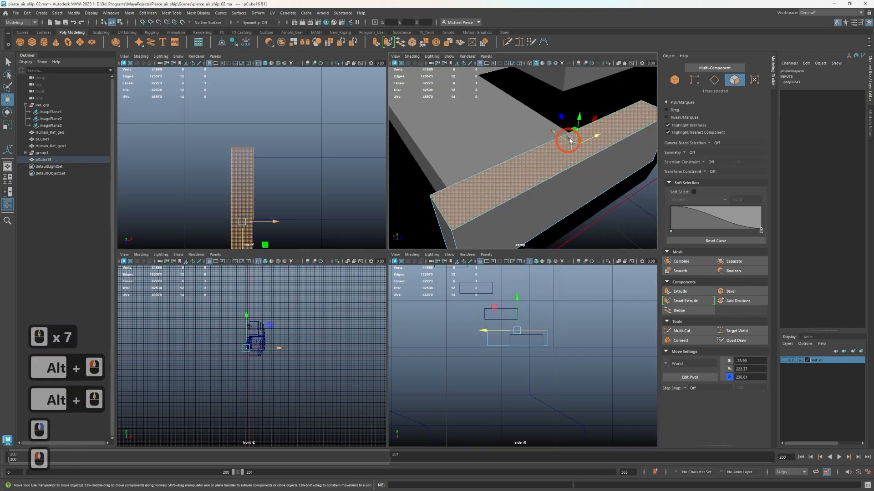
shift+drag(579, 120, 577, 100)
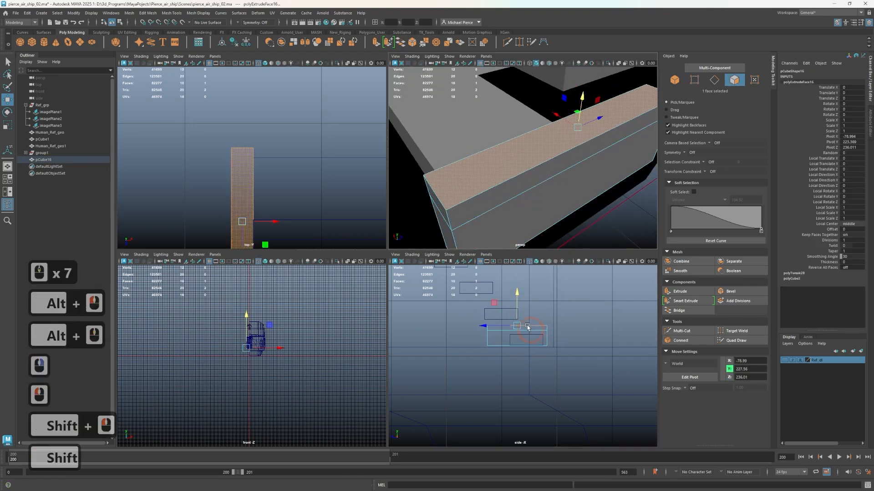
Move the extruded face up along the staircase slope to just below the top tread, at about Y 516, Z 513
scroll(542, 123, down, 5)
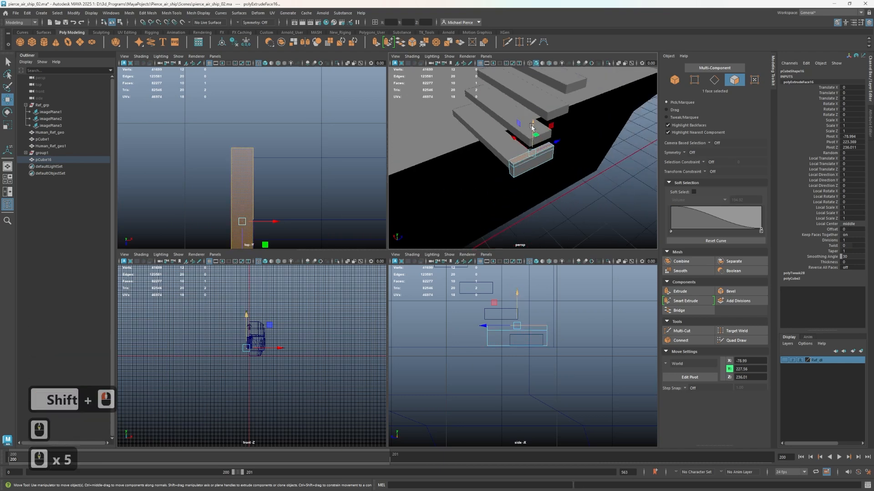
scroll(540, 155, down, 5)
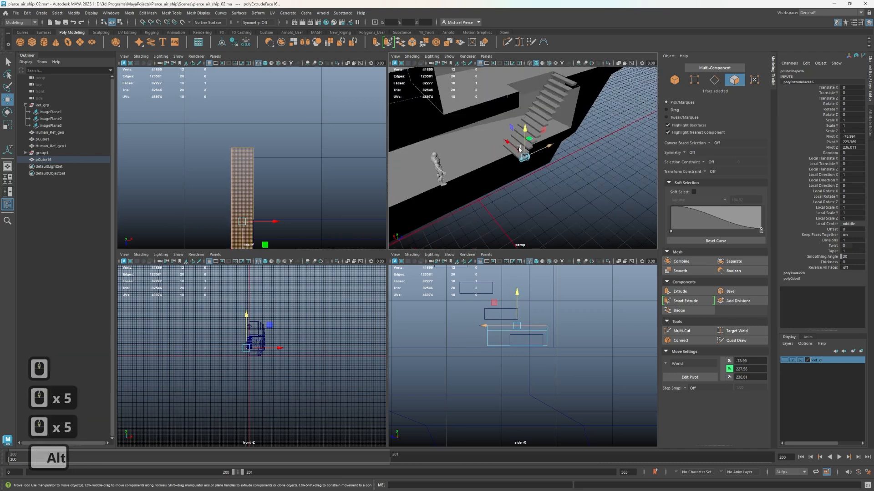
scroll(539, 321, down, 10)
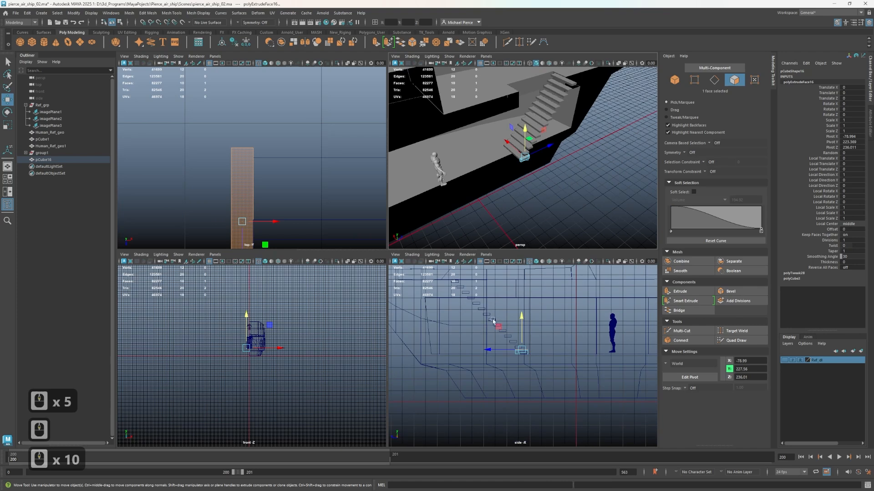
middle_drag(492, 321, 461, 286)
scroll(523, 339, up, 6)
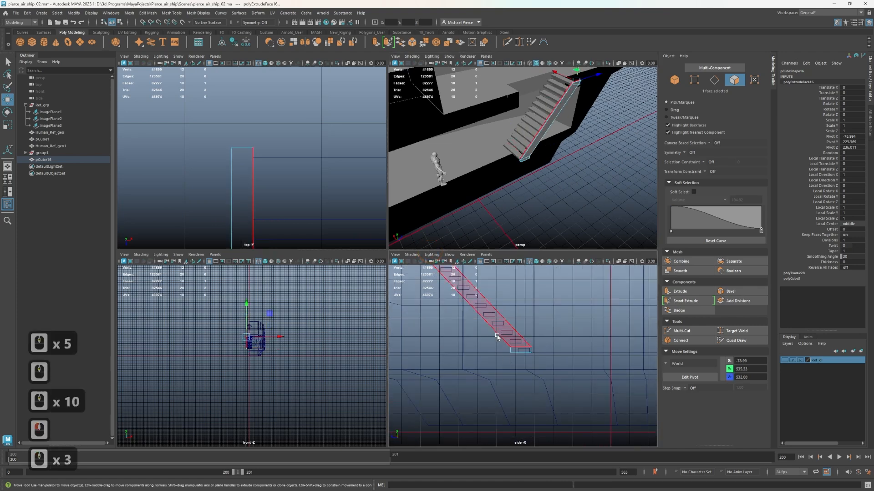
alt+middle_drag(524, 339, 525, 360)
scroll(523, 328, up, 3)
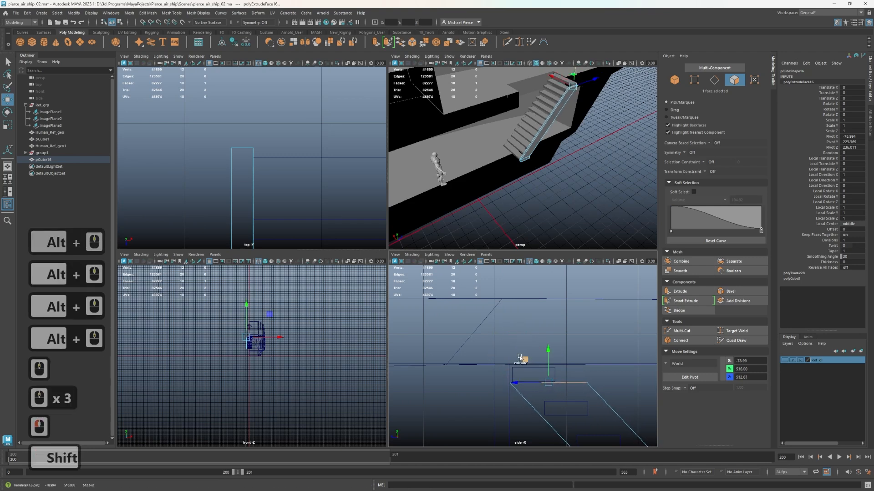
Extrude the side support's upper end face straight up to about Y 529.6 so it encloses the top tread
shift+drag(520, 363, 523, 339)
key(ctrl+z)
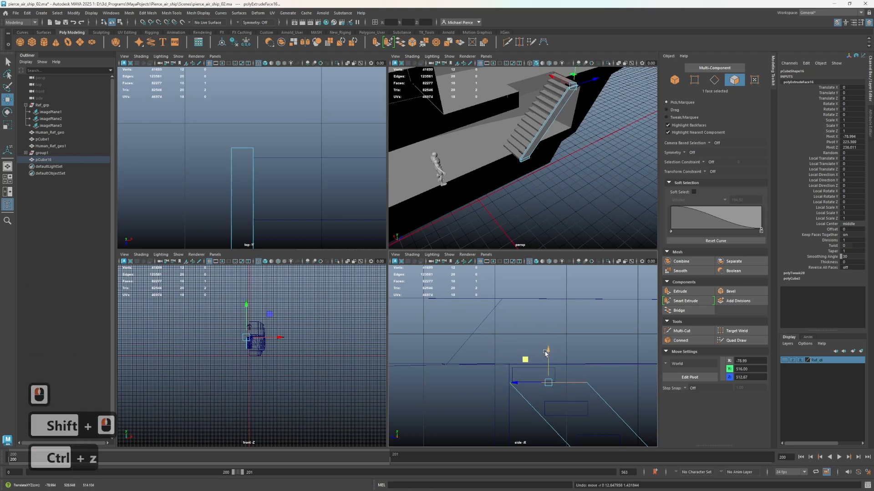
shift+drag(546, 331, 546, 330)
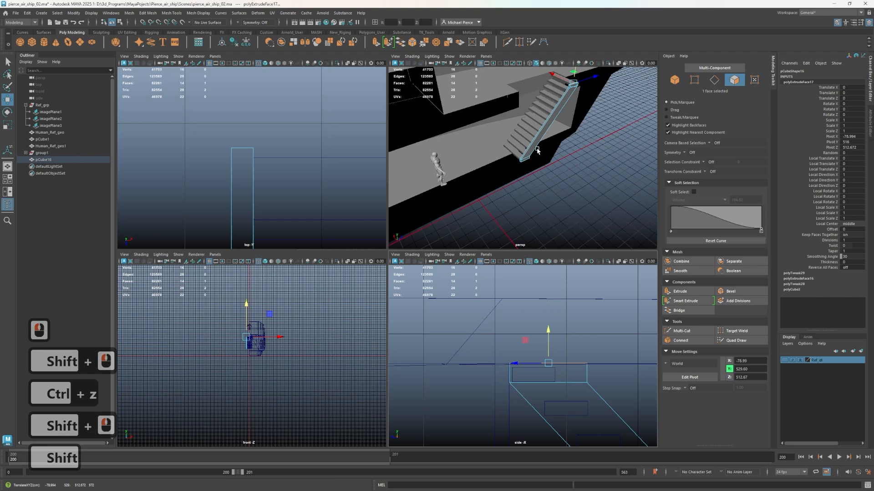
Duplicate the side support and move the copy along X to the opposite side of the treads, at about Translate X 80.6
right_drag(546, 149, 578, 138)
scroll(579, 137, up, 2)
alt+drag(579, 138, 601, 152)
alt+middle_drag(601, 152, 585, 289)
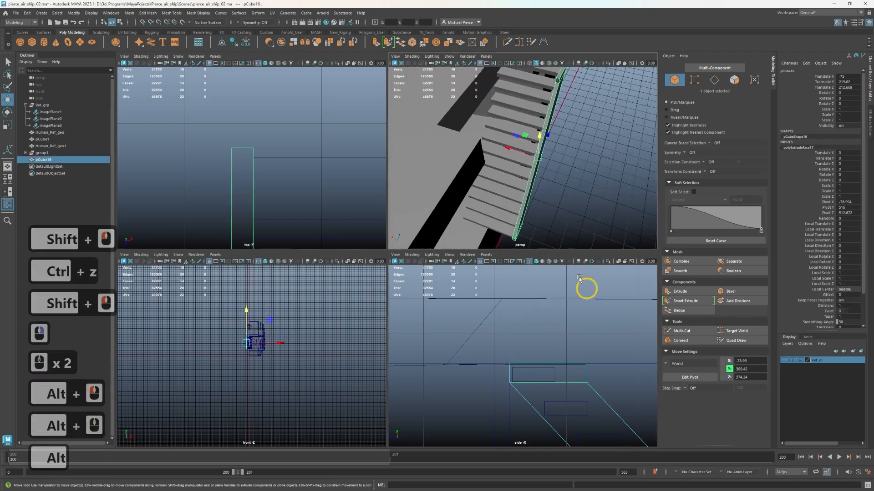
shift+drag(518, 151, 463, 141)
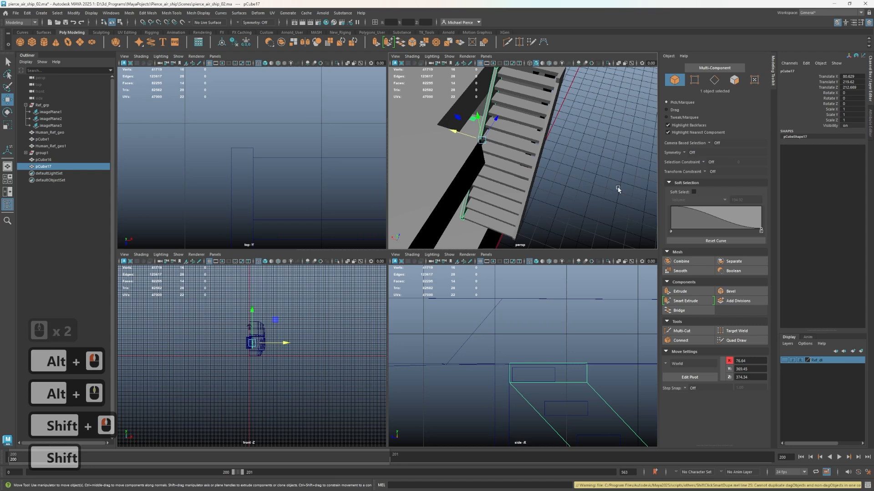
scroll(617, 189, down, 3)
alt+drag(458, 183, 404, 146)
Put both side supports into the treads' group and rename the group stiars_grp
click(546, 194)
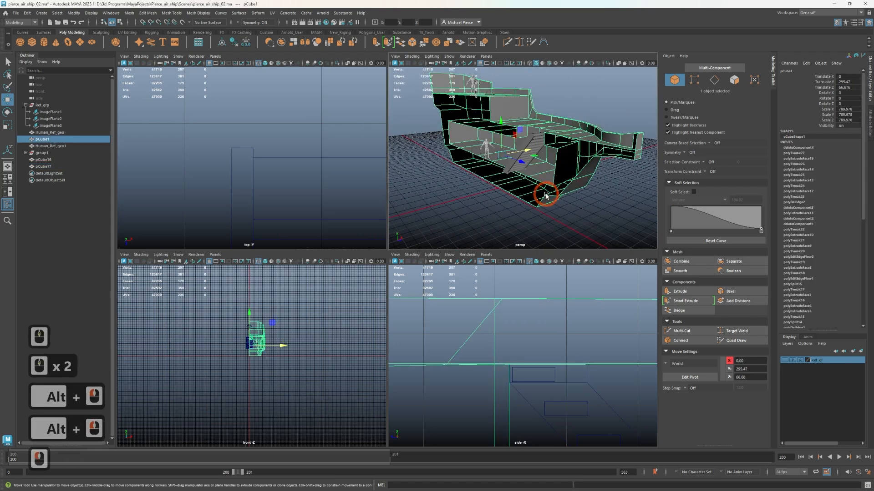
scroll(487, 198, up, 2)
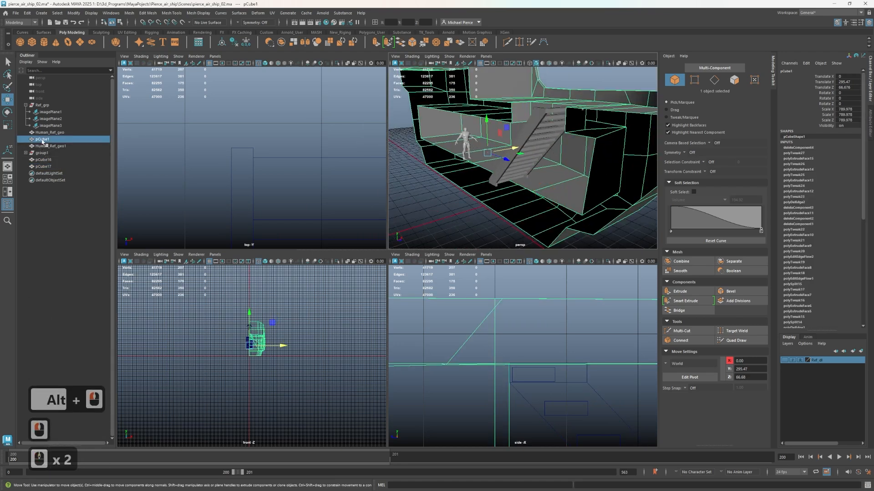
click(51, 160)
shift+click(49, 167)
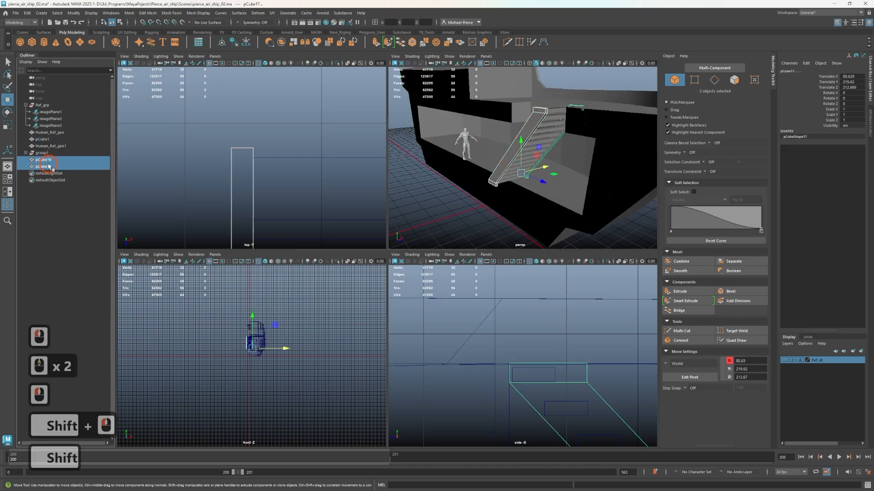
middle_drag(50, 158, 42, 154)
double_click(43, 153)
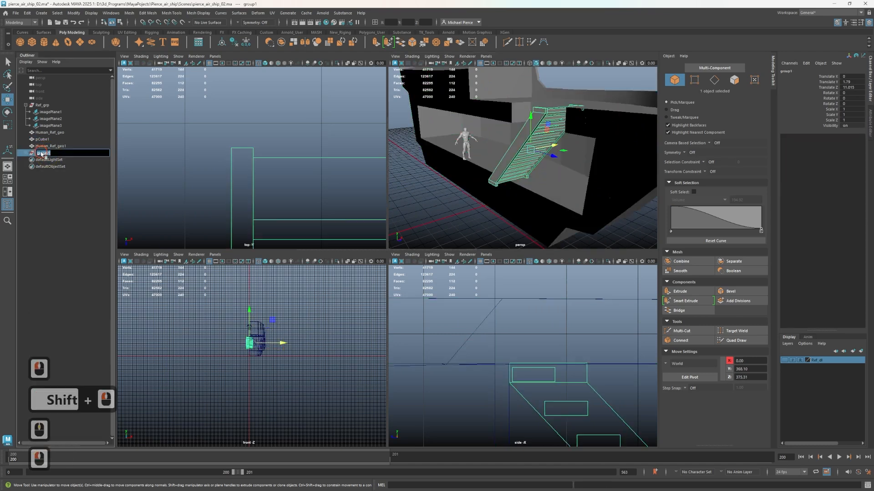
text(stia)
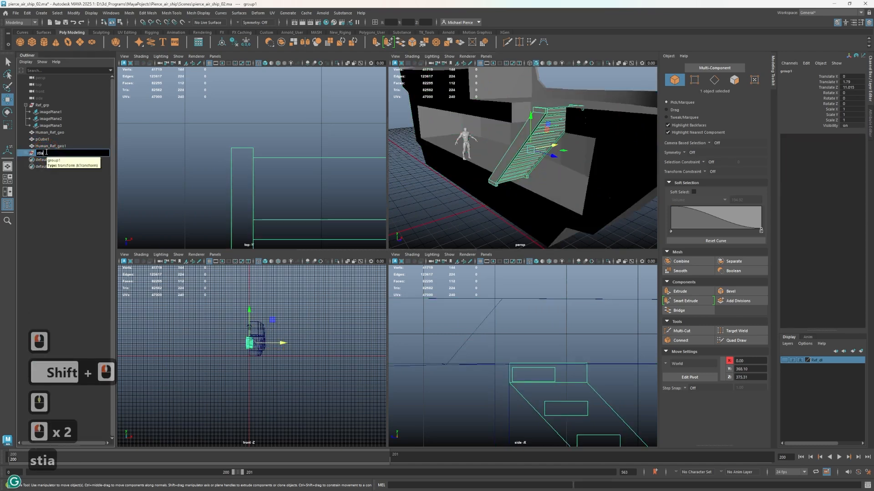
text(rs_grp)
key(Return)
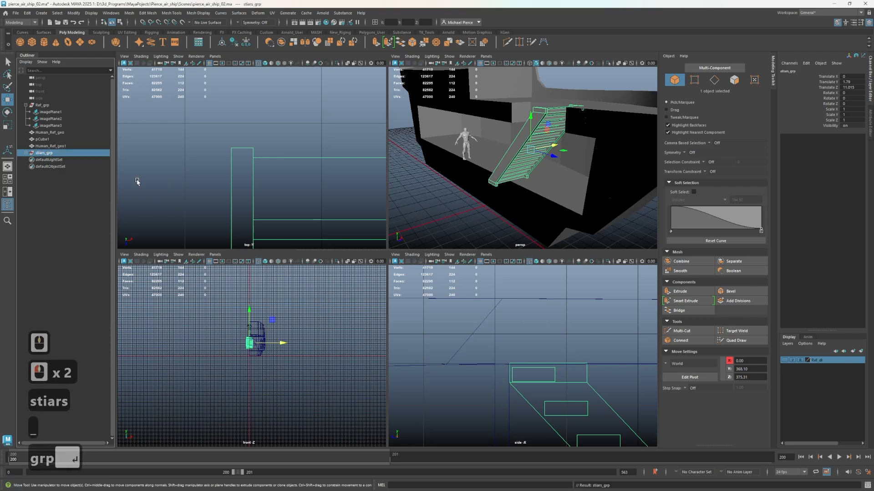
Mirror the hull across the world X axis, cutting the geometry and merging border vertices with a 0.01 threshold
click(547, 176)
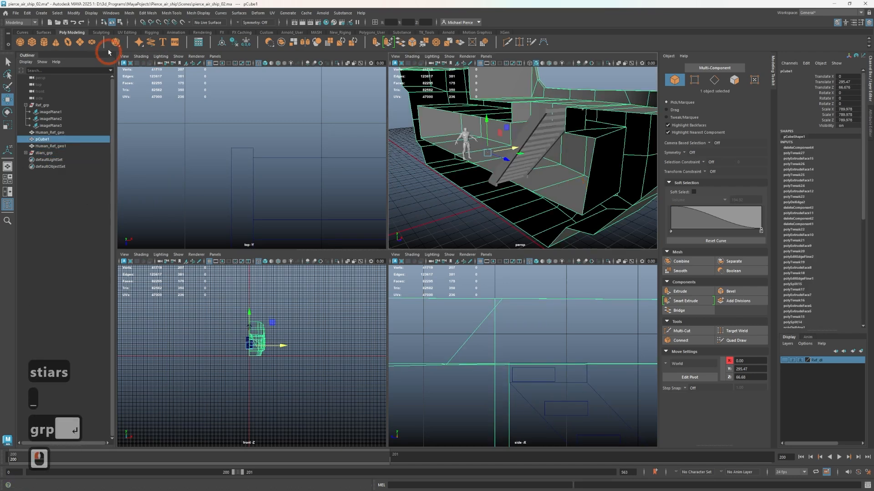
shift+click(303, 43)
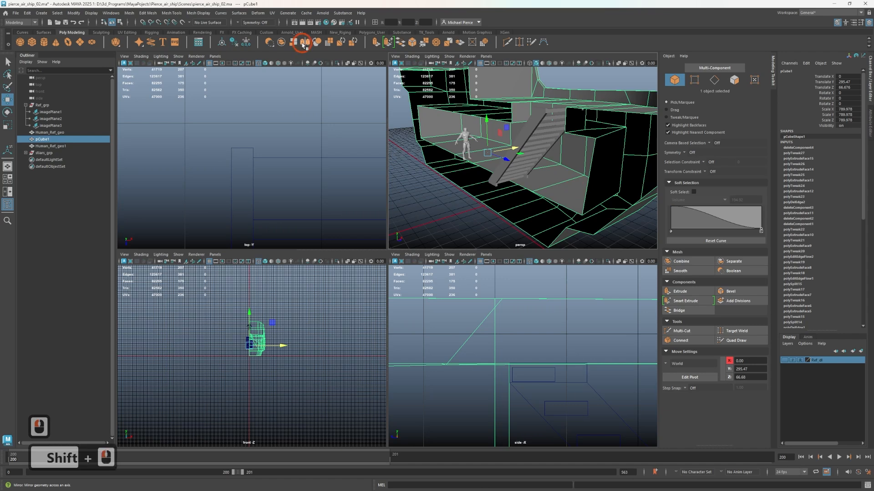
key(ctrl+z)
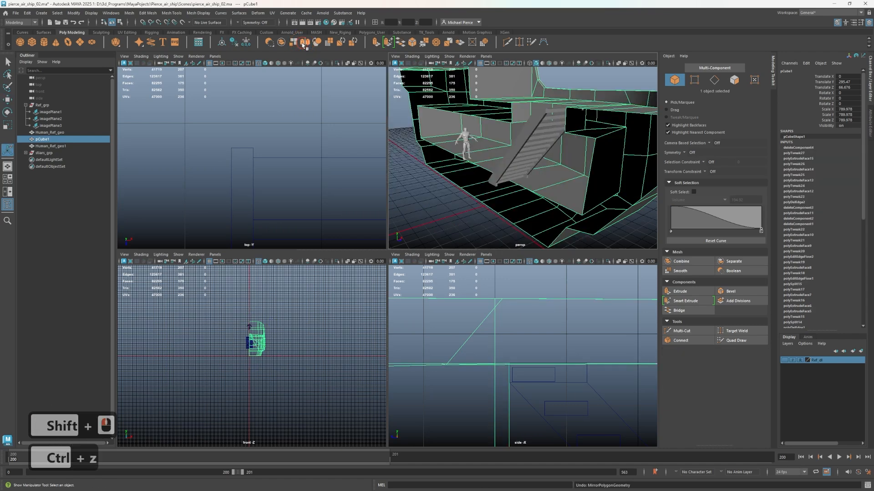
double_click(304, 43)
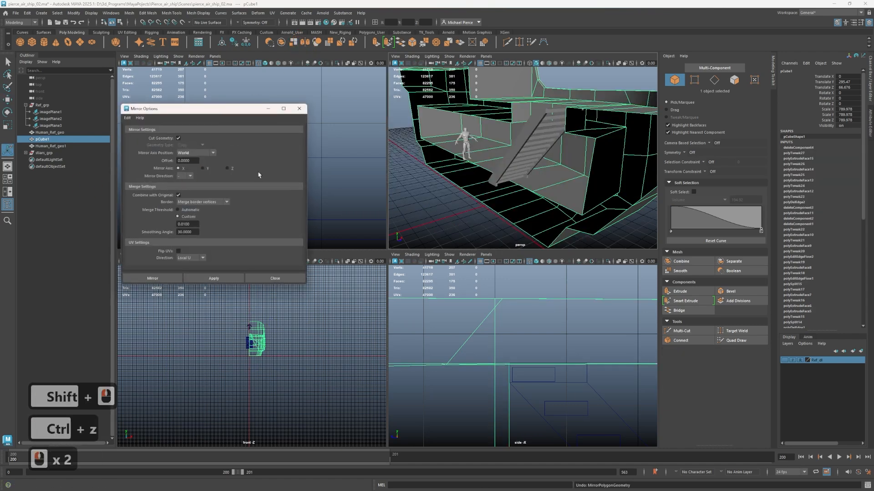
scroll(500, 150, down, 3)
alt+drag(482, 150, 500, 144)
key(w)
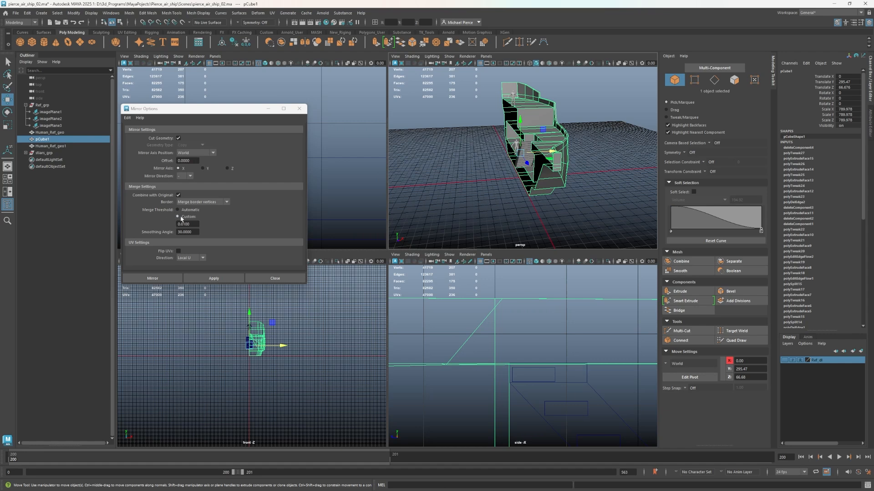
click(208, 279)
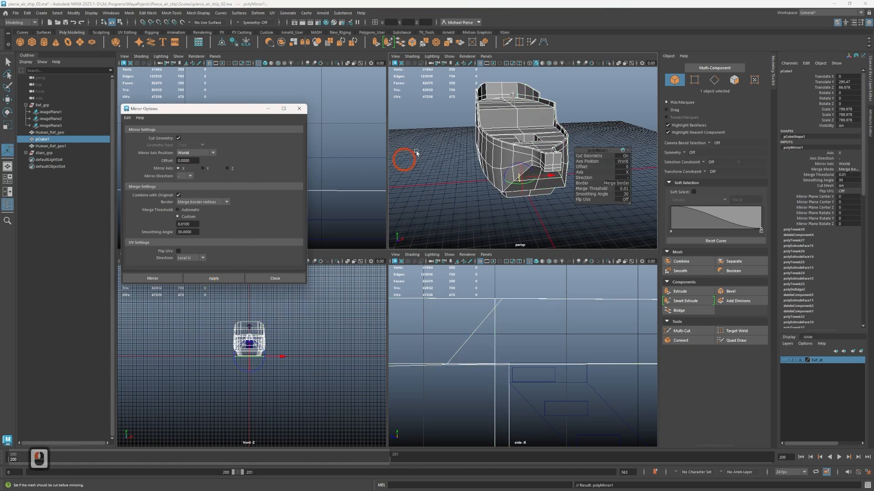
Examine the mirrored hull's upper decks, outer side and underside from several angles
scroll(473, 159, up, 2)
alt+drag(474, 160, 494, 171)
alt+middle_drag(494, 171, 489, 220)
alt+drag(488, 221, 470, 212)
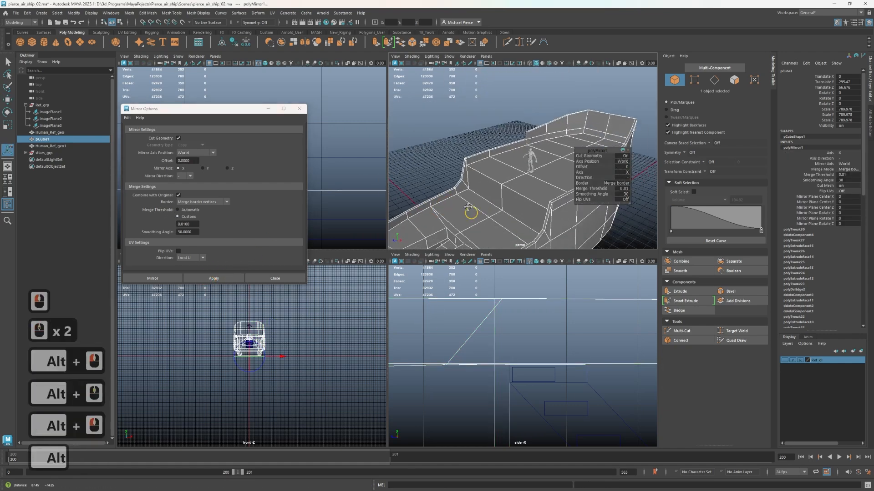
alt+middle_drag(470, 213, 457, 66)
alt+drag(492, 179, 384, 205)
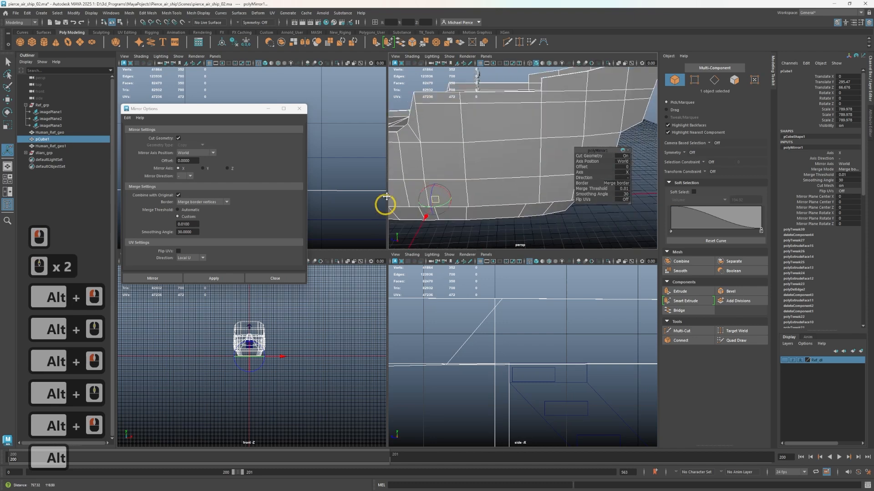
alt+middle_drag(384, 205, 446, 158)
key(w)
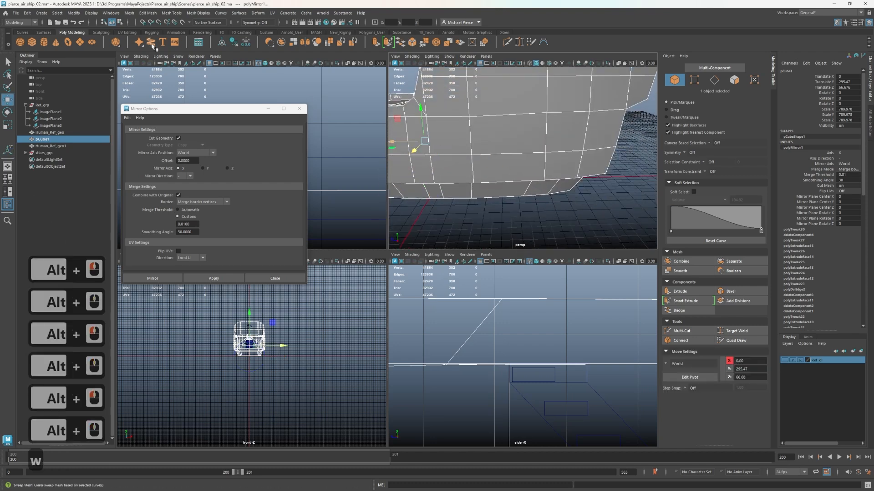
Create a new polygon cube and move it out along X to about 1372, clear of the hull
click(32, 42)
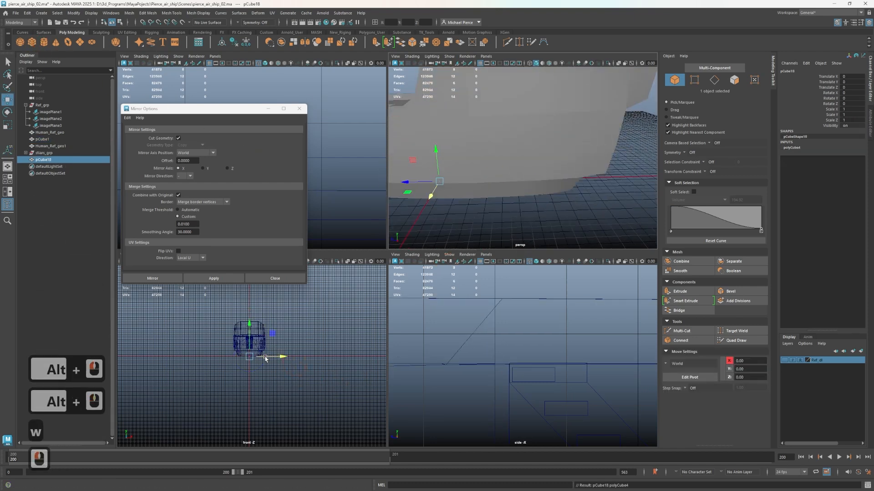
drag(273, 359, 324, 359)
scroll(504, 192, down, 3)
Show the reference image layer, reposition the new cube beside the hull at about X 755, Y 634, Z -305, and close the mirror options
scroll(520, 376, down, 5)
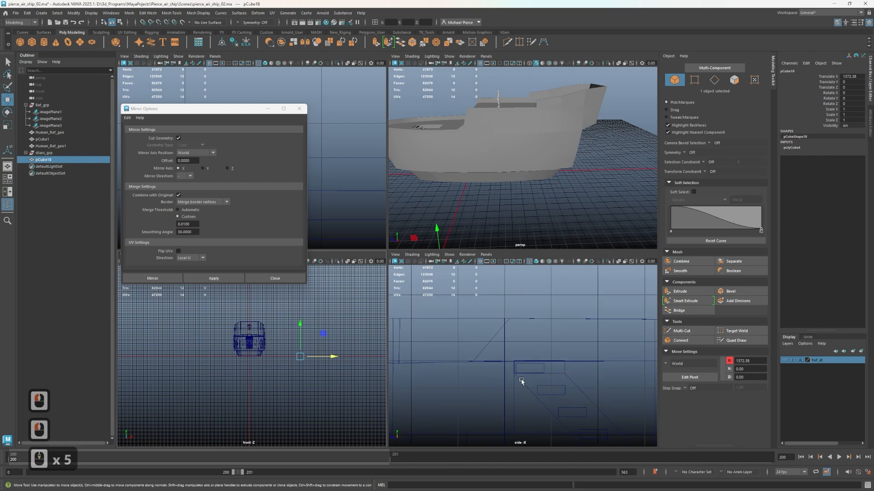
click(784, 361)
scroll(536, 370, down, 10)
alt+right_drag(383, 362, 408, 360)
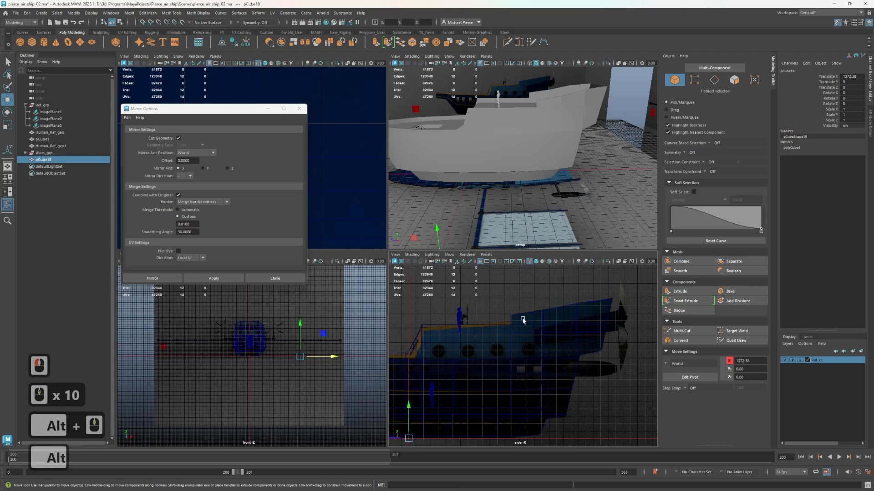
scroll(438, 199, down, 2)
alt+drag(439, 199, 526, 210)
alt+scroll(528, 211, up, 1)
alt+middle_drag(528, 211, 549, 222)
drag(608, 213, 490, 209)
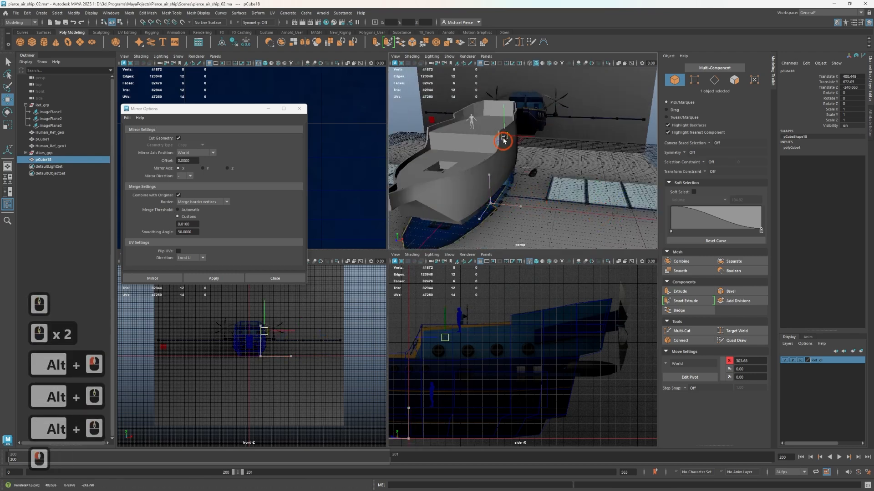
drag(541, 144, 537, 145)
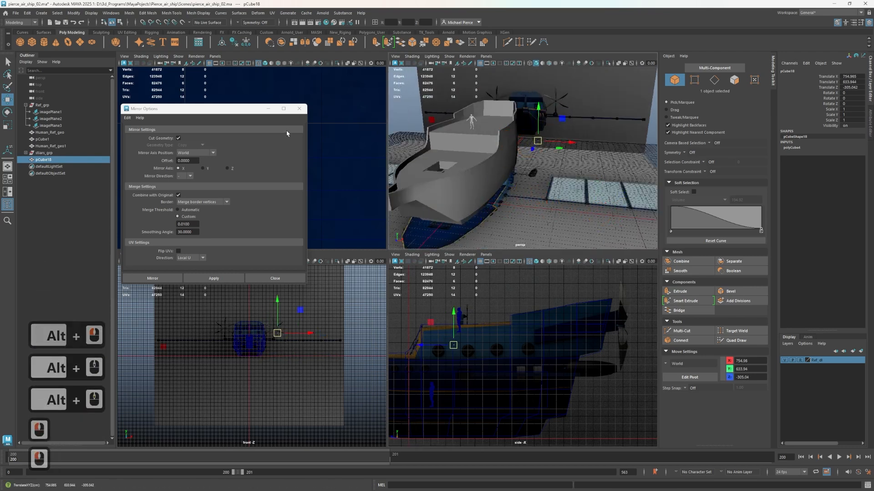
click(298, 109)
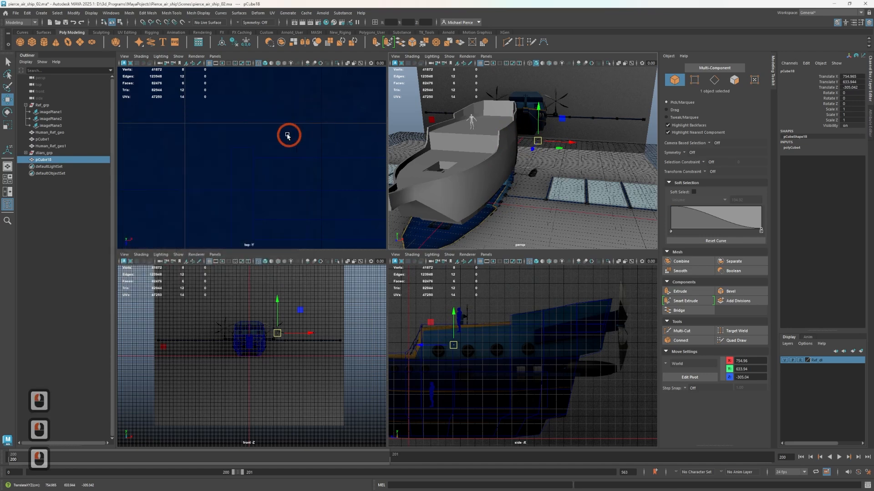
Move the cube in plan against the hull's side wall near the stern, to about X 406, Z -666
scroll(271, 143, down, 10)
key(shift+a)
scroll(315, 159, up, 8)
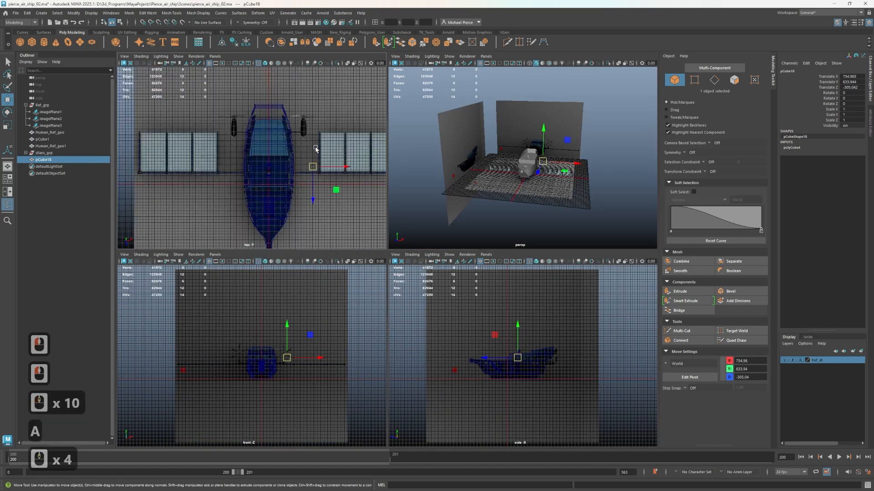
alt+middle_drag(357, 189, 262, 154)
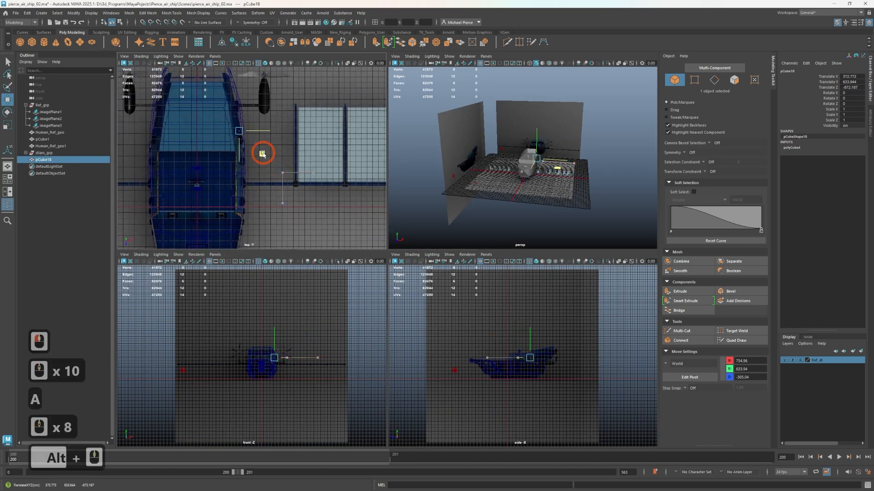
scroll(541, 376, up, 12)
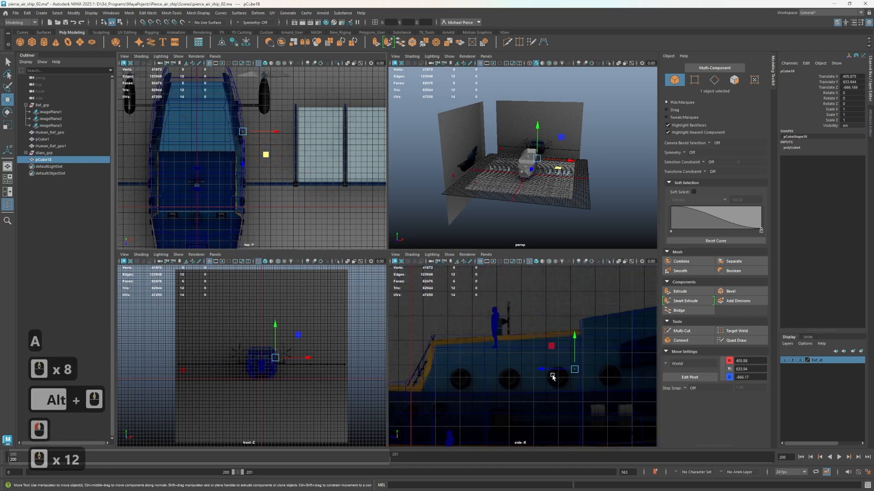
Shift the cube to about Y 691, Z -901 in the side view and scale it uniformly to about 100
middle_drag(540, 375, 605, 371)
drag(609, 368, 616, 369)
alt+middle_drag(600, 346, 460, 333)
scroll(504, 347, up, 2)
key(r)
drag(484, 356, 478, 312)
key(w)
scroll(250, 159, up, 2)
scroll(540, 154, up, 5)
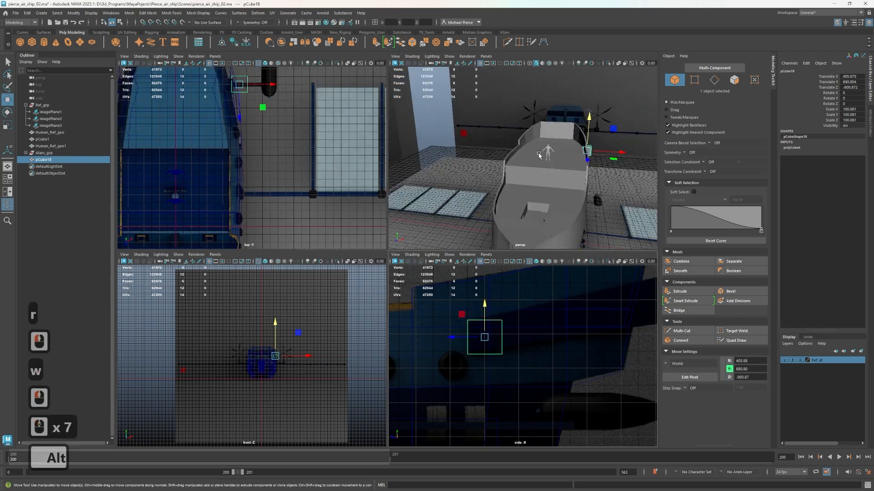
Thin the cube along X into a narrow slab and reduce its height slightly against the side reference
alt+drag(539, 155, 521, 167)
alt+scroll(521, 168, up, 4)
key(r)
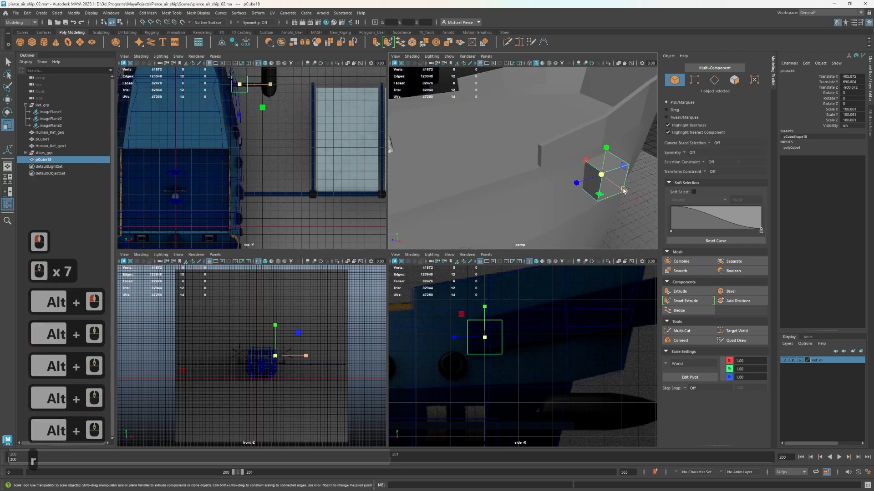
drag(623, 191, 591, 182)
scroll(522, 193, up, 1)
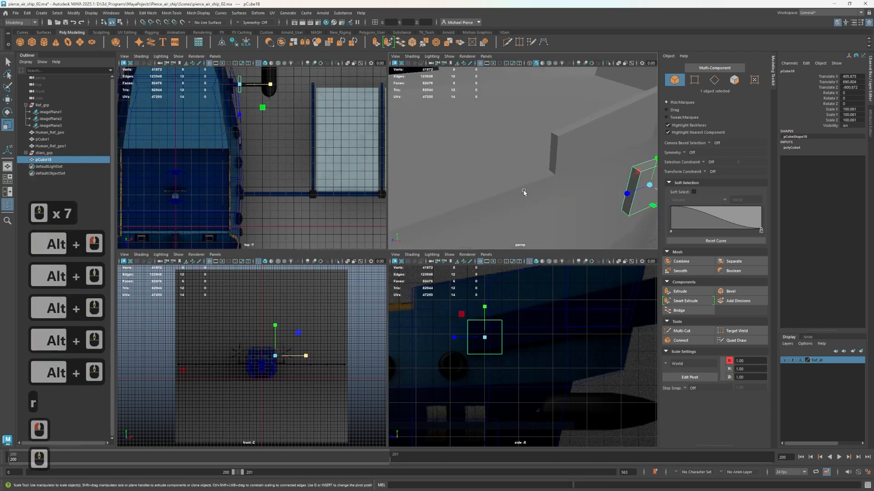
alt+middle_drag(523, 193, 510, 263)
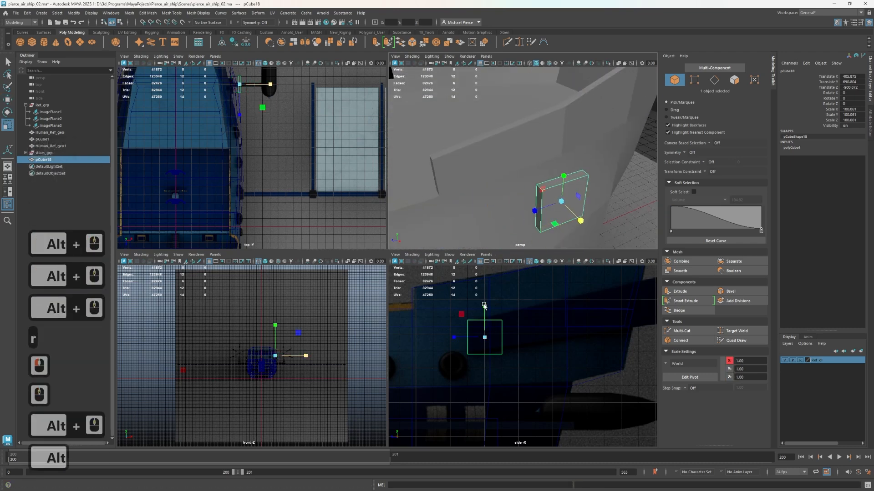
drag(484, 307, 494, 334)
alt+middle_drag(493, 335, 453, 365)
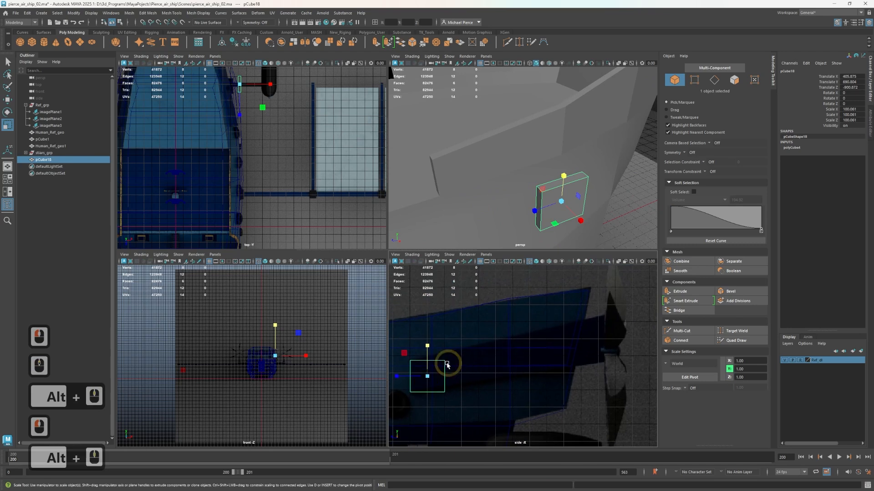
Extend the slab's aft end vertices back and up along the reference's side strip to the stern, adjusting their height
key(w)
right_drag(442, 296, 414, 307)
click(450, 344)
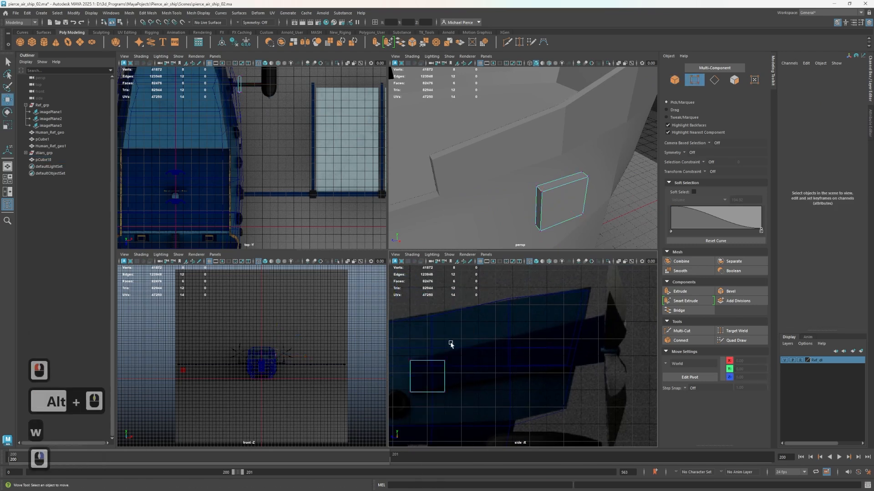
drag(422, 424, 423, 422)
key(w)
drag(419, 359, 603, 297)
key(r)
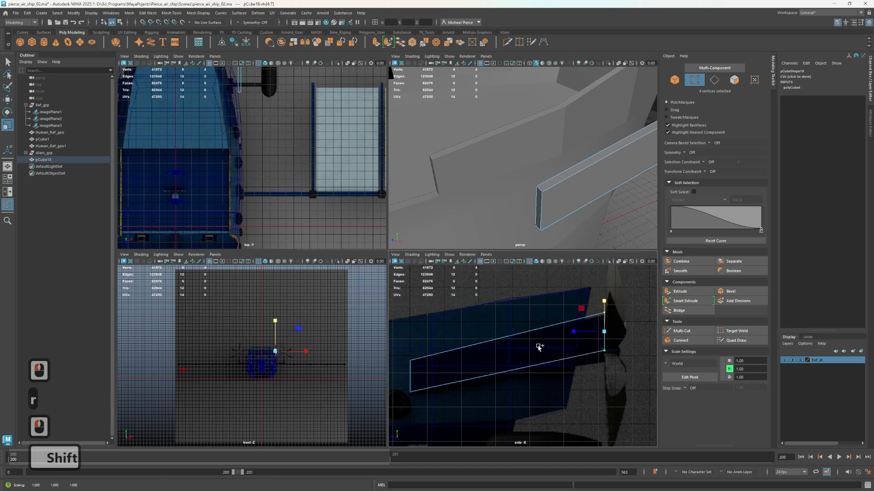
Cut three roughly evenly spaced vertical edge loops along the slab's length
key(ctrl+shift+x)
ctrl+click(508, 354)
ctrl+click(556, 340)
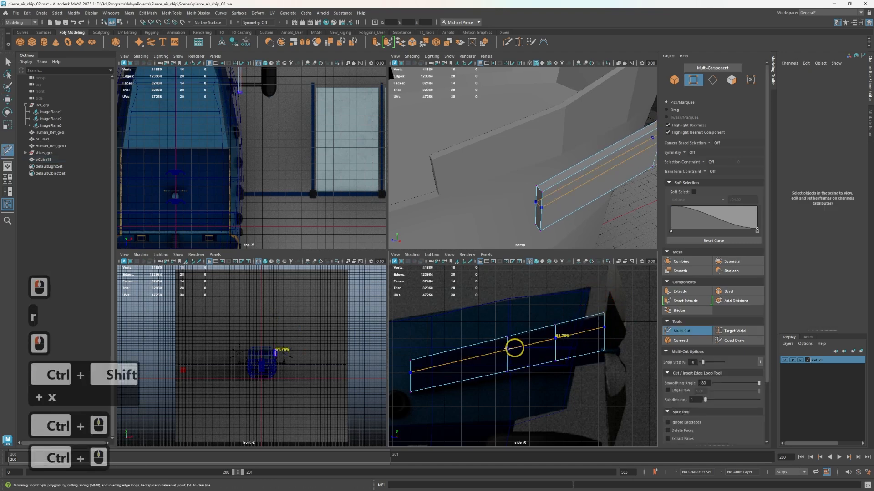
ctrl+click(461, 366)
key(q)
Shift the slab's vertex columns sideways in plan to follow the tapering side of the hull toward the stern
alt+drag(589, 175, 524, 151)
alt+middle_drag(232, 154, 232, 250)
scroll(257, 203, up, 3)
alt+middle_drag(257, 203, 287, 149)
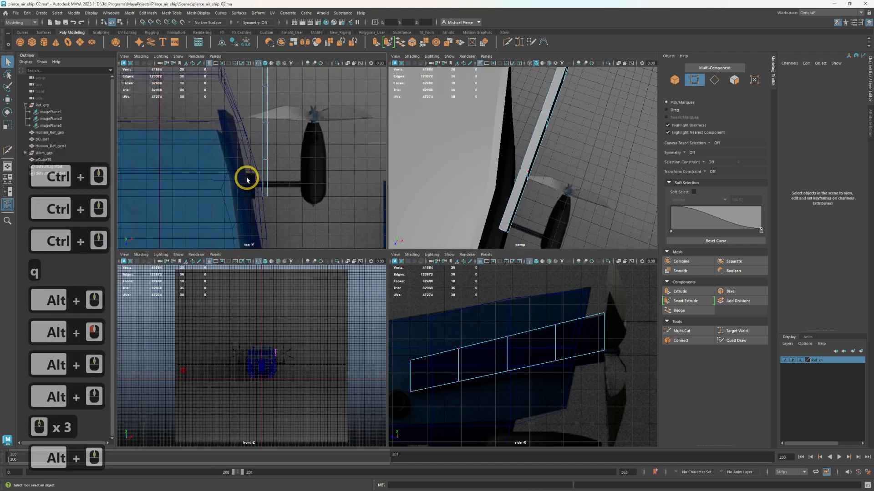
drag(245, 178, 308, 206)
drag(240, 146, 288, 161)
key(w)
drag(247, 108, 279, 126)
alt+middle_drag(264, 160, 273, 240)
mouse_move(262, 156)
mouse_down()
mouse_move(300, 177)
mouse_move(274, 169)
mouse_move(268, 138)
mouse_move(277, 164)
mouse_up()
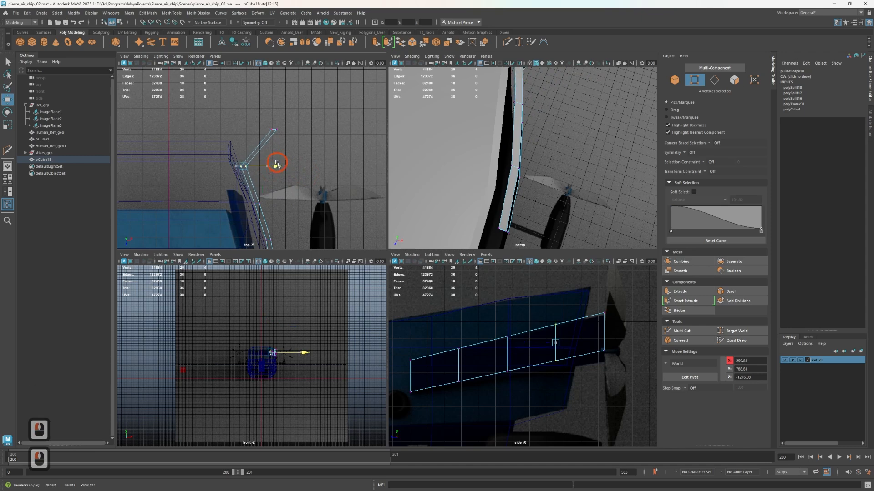
drag(263, 119, 249, 135)
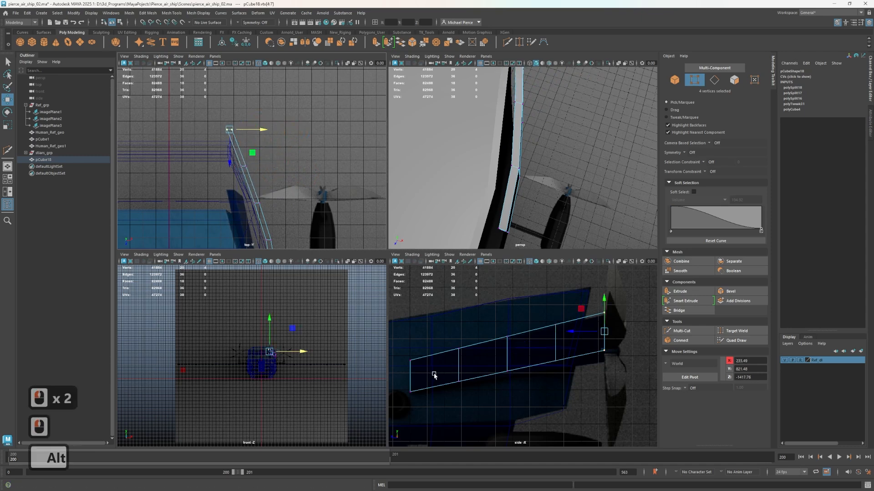
Raise the slab's three inner vertex columns in the side view to curve the strip like the reference
alt+middle_drag(490, 315, 493, 315)
drag(553, 352, 568, 373)
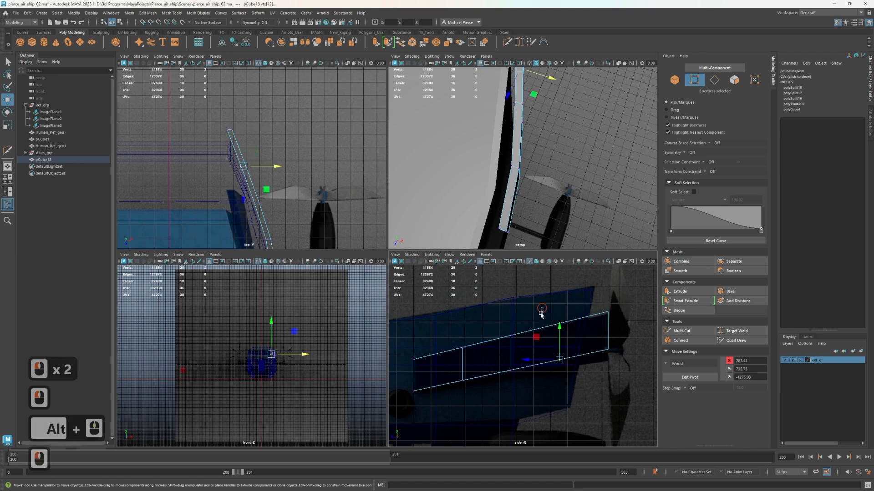
drag(559, 325, 557, 308)
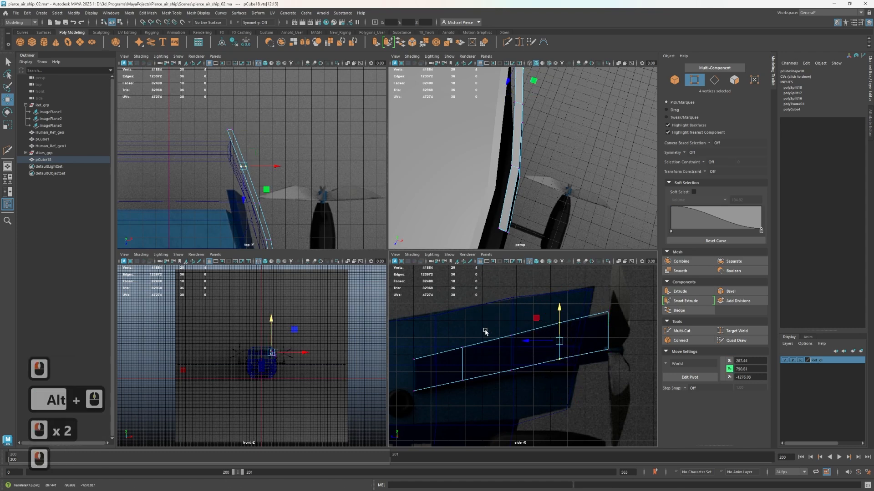
drag(484, 328, 527, 391)
drag(511, 320, 511, 321)
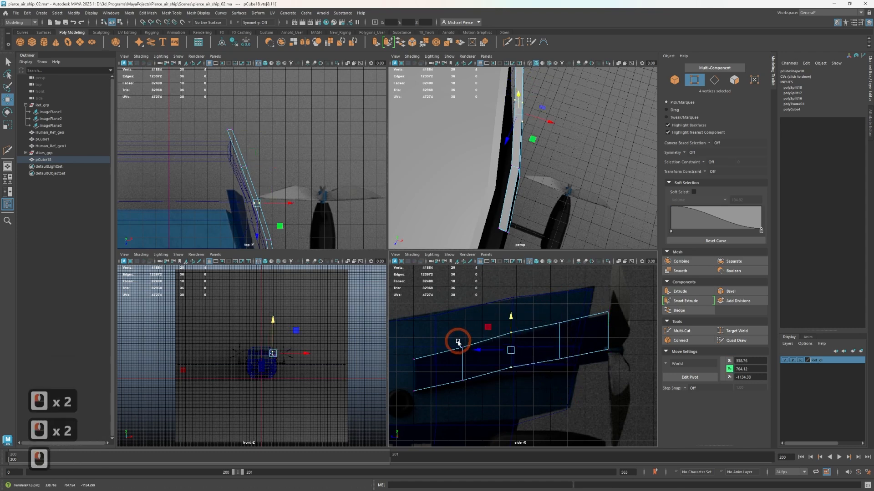
mouse_move(452, 341)
mouse_down()
mouse_move(471, 402)
mouse_move(464, 329)
mouse_up()
scroll(582, 219, down, 3)
alt+drag(596, 227, 540, 121)
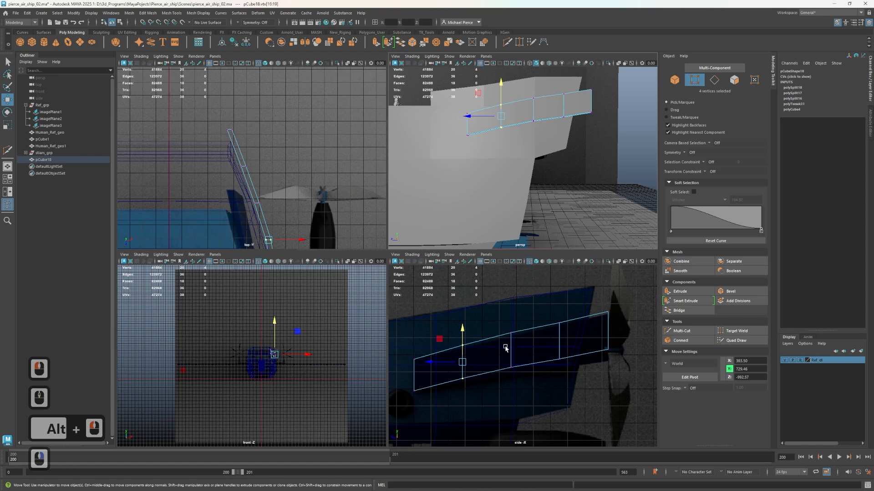
drag(546, 317, 591, 380)
drag(560, 308, 562, 306)
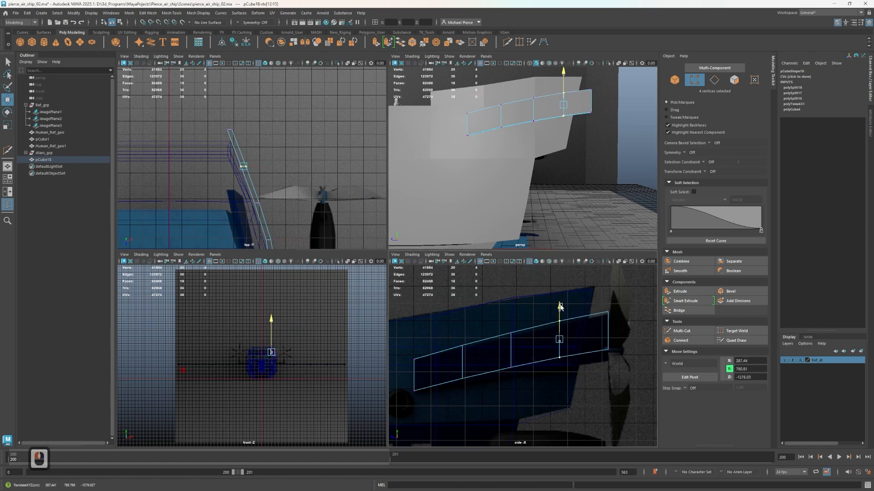
Return to object selection and apply a 30-degree soften/harden edge setting to the hull
scroll(503, 189, down, 3)
right_drag(510, 140, 543, 121)
click(592, 147)
alt+drag(567, 151, 497, 195)
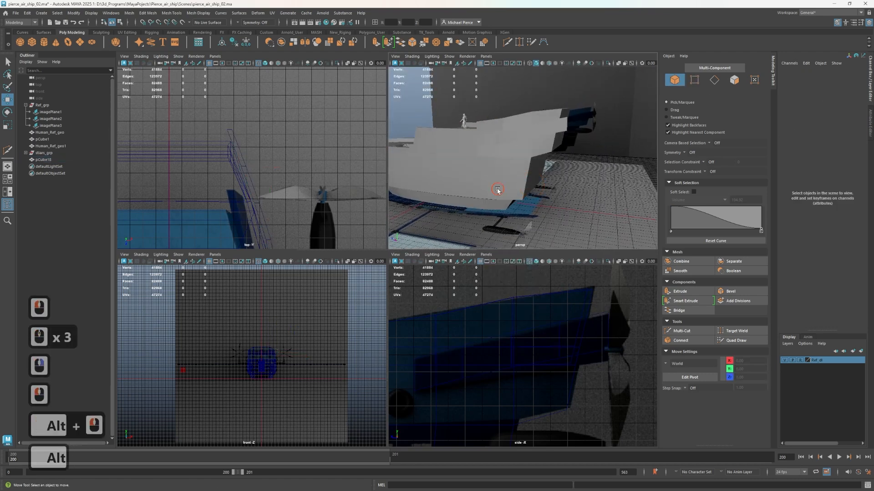
click(497, 196)
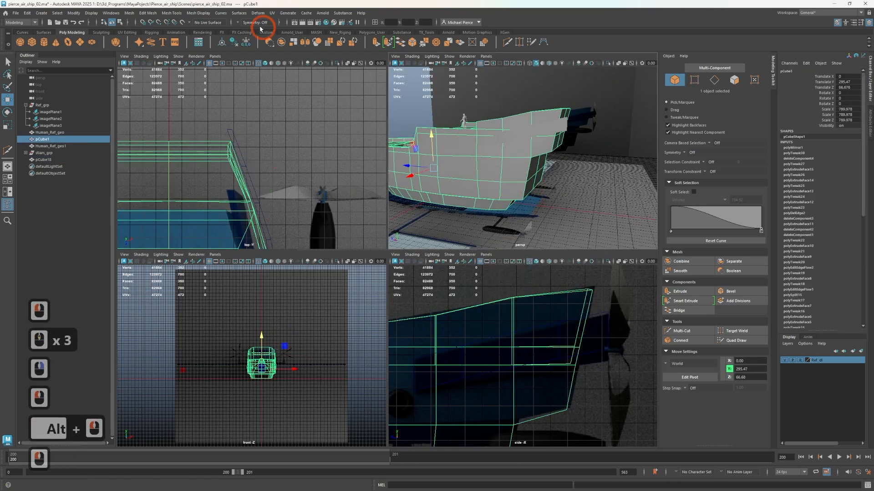
click(191, 14)
click(218, 82)
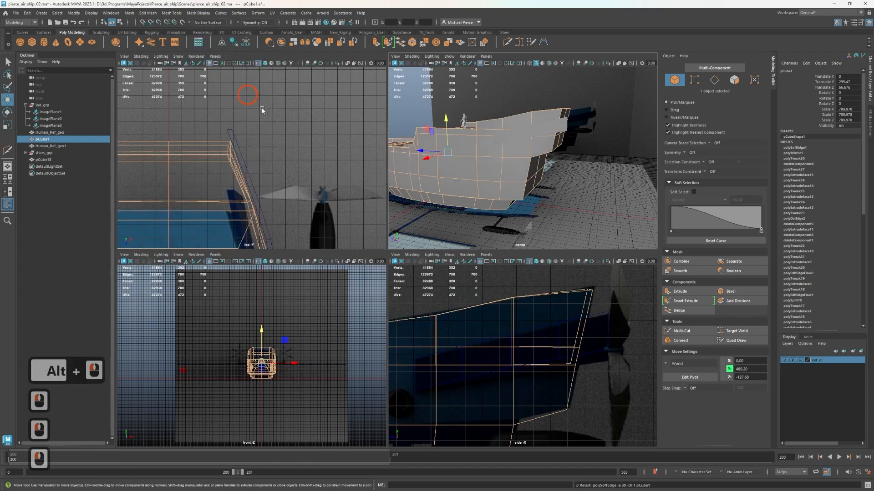
Examine the hull's smoothed shading from outside, across its decks and around the staircase opening
scroll(454, 191, up, 2)
right_drag(454, 191, 506, 167)
click(568, 177)
scroll(568, 177, down, 4)
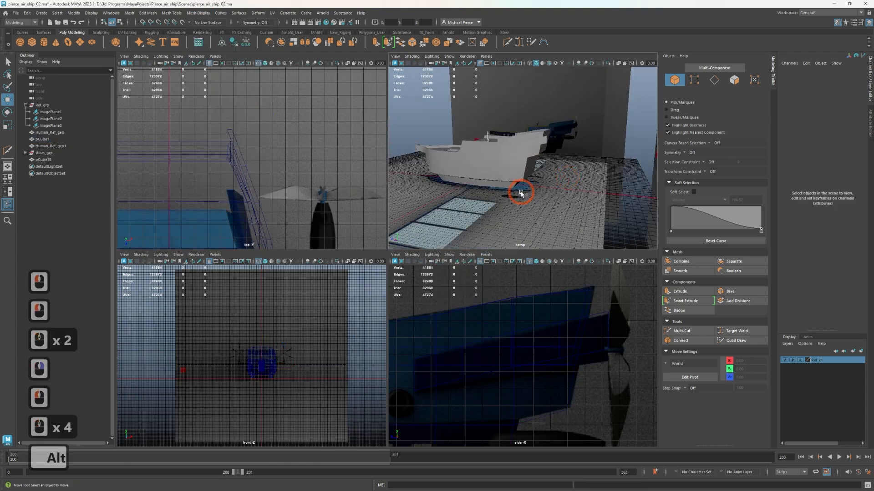
alt+drag(520, 191, 595, 197)
alt+middle_drag(572, 185, 641, 154)
alt+scroll(502, 198, up, 4)
alt+drag(508, 200, 533, 184)
alt+middle_drag(533, 183, 540, 181)
alt+right_drag(540, 182, 532, 199)
mouse_move(532, 199)
alt+mouse_down()
mouse_move(563, 202)
mouse_move(521, 194)
alt+mouse_up()
alt+middle_drag(521, 194, 527, 199)
alt+right_drag(527, 199, 506, 198)
alt+scroll(515, 197, down, 4)
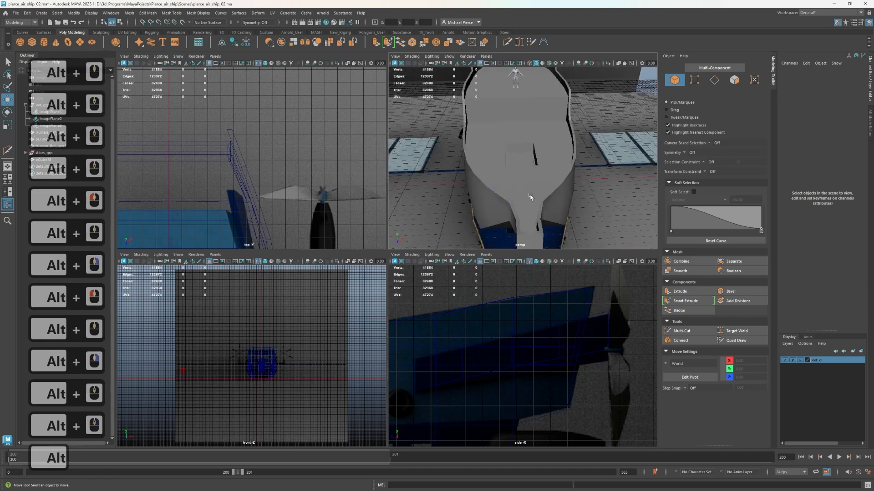
alt+drag(531, 195, 550, 166)
alt+middle_drag(550, 166, 537, 184)
alt+right_drag(537, 184, 546, 128)
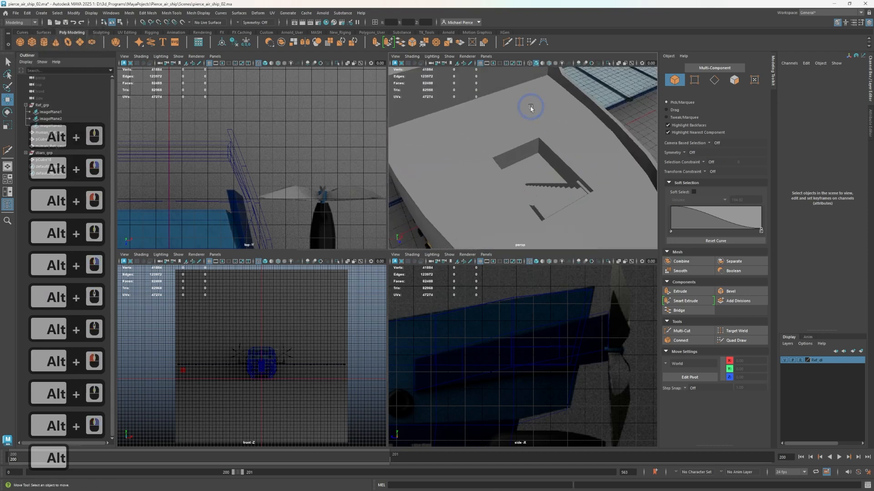
Maximize the perspective view and enable ambient occlusion, motion blur and multisample anti-aliasing
key(space)
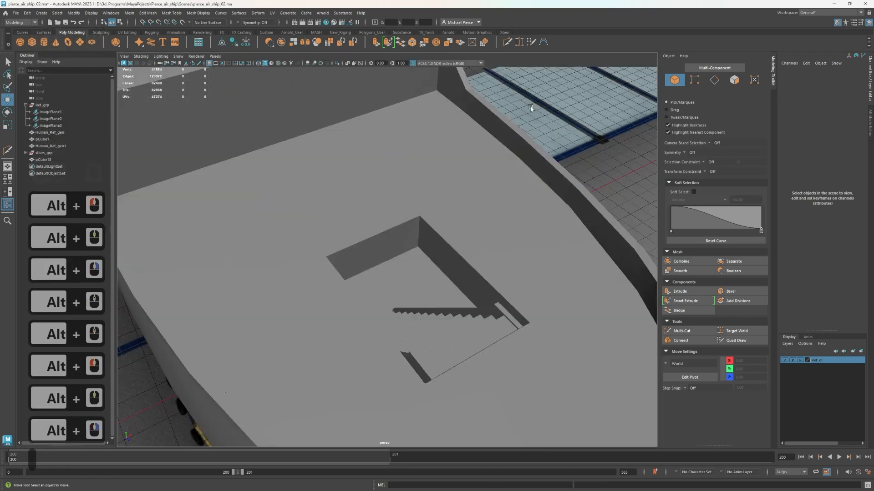
click(307, 63)
click(315, 63)
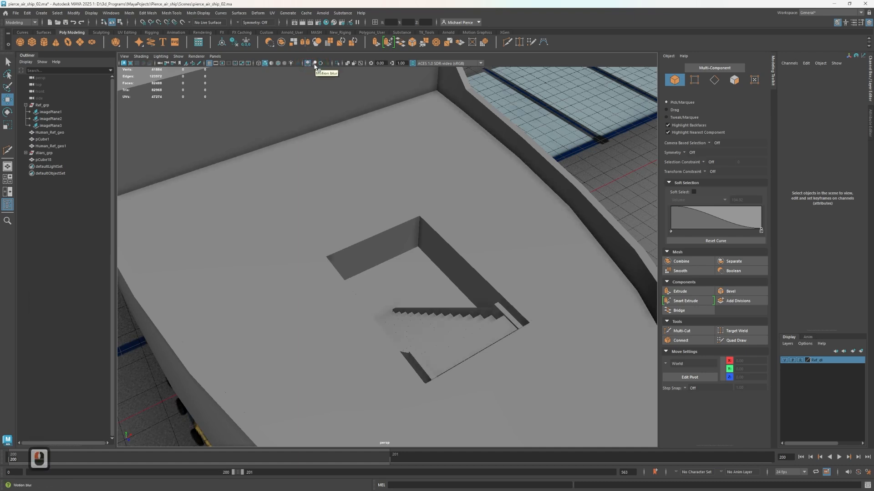
click(314, 65)
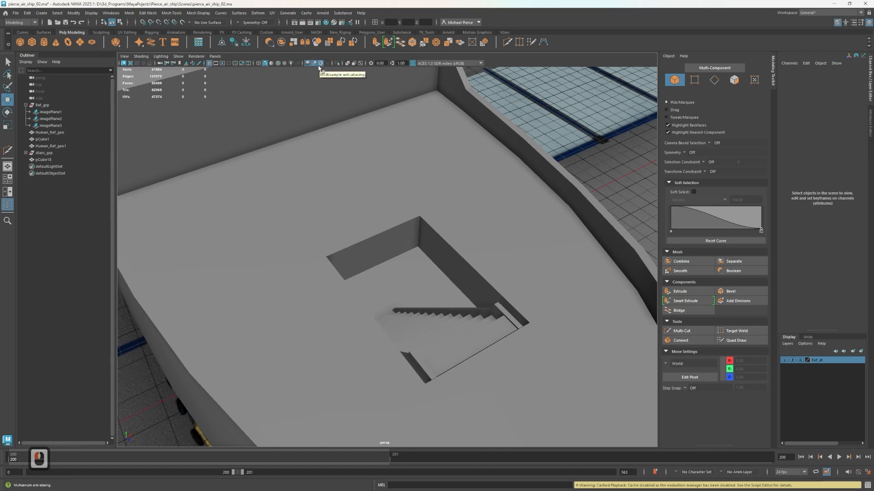
Examine the bow, outer hull sides, upper decks and stair opening with the enhanced viewport shading
scroll(413, 197, down, 2)
alt+drag(371, 197, 395, 201)
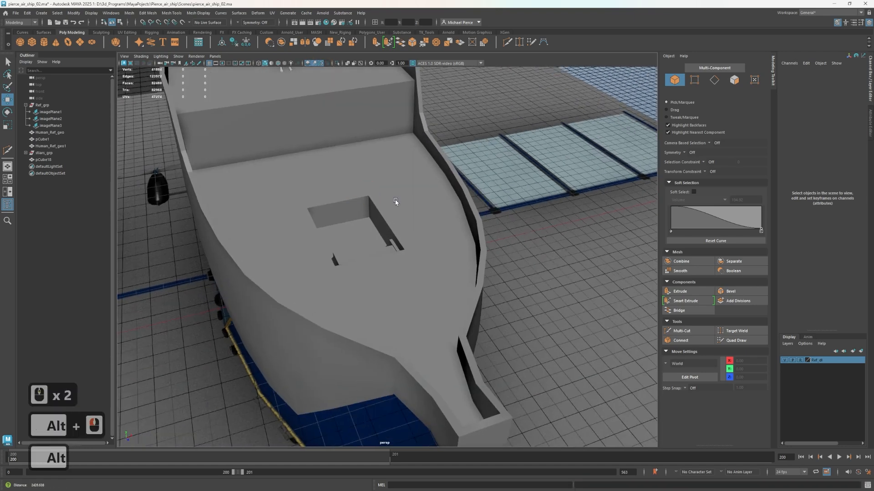
alt+right_drag(396, 202, 520, 184)
alt+middle_drag(476, 162, 519, 230)
alt+right_drag(519, 231, 470, 250)
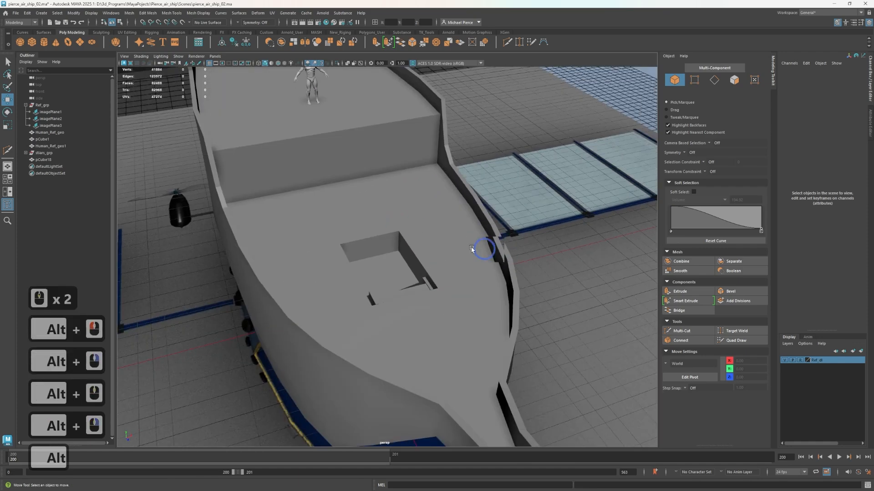
alt+drag(474, 249, 423, 238)
alt+middle_drag(450, 243, 467, 294)
mouse_move(465, 285)
alt+mouse_down()
mouse_move(456, 274)
mouse_move(471, 278)
mouse_move(452, 291)
mouse_move(462, 289)
alt+mouse_up()
alt+middle_drag(462, 290, 429, 290)
alt+drag(430, 289, 446, 294)
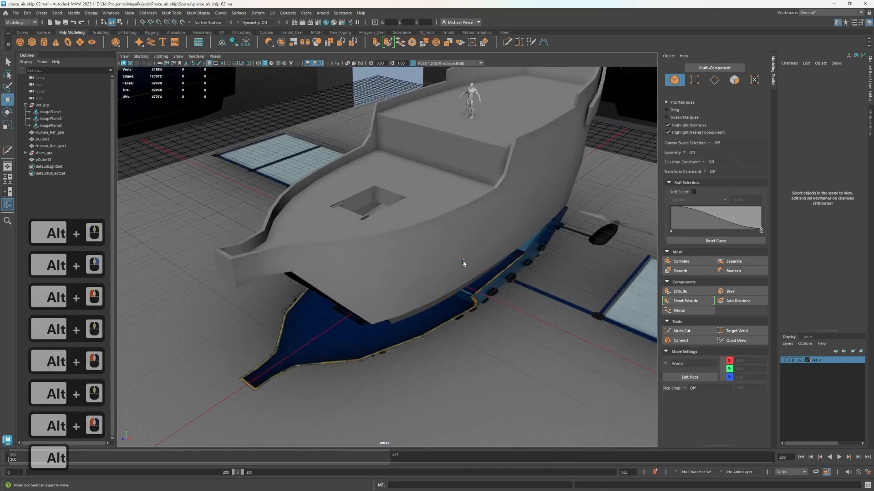
click(458, 260)
scroll(453, 255, up, 2)
click(430, 259)
scroll(432, 261, down, 3)
alt+drag(432, 264, 386, 253)
alt+middle_drag(386, 254, 390, 260)
alt+right_drag(392, 260, 441, 247)
alt+drag(441, 248, 522, 250)
scroll(348, 279, up, 2)
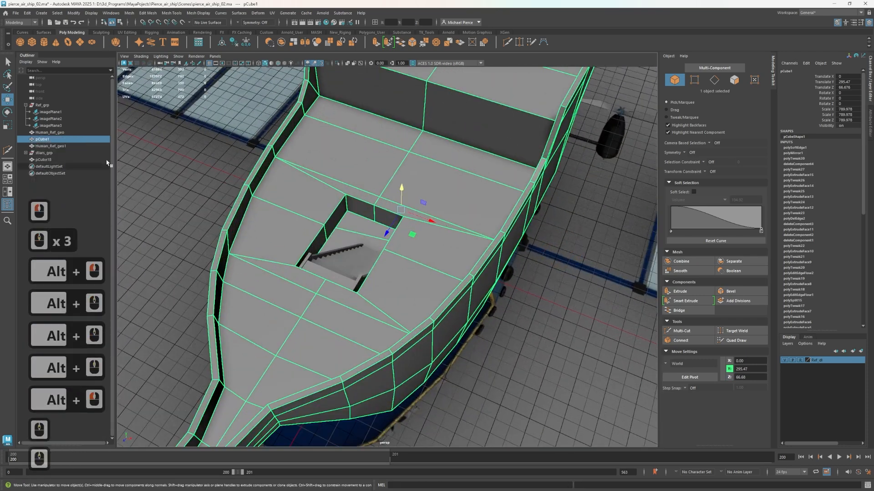
Duplicate the staircase group and raise the copy above the deck around the stair opening
click(52, 164)
click(50, 159)
click(49, 154)
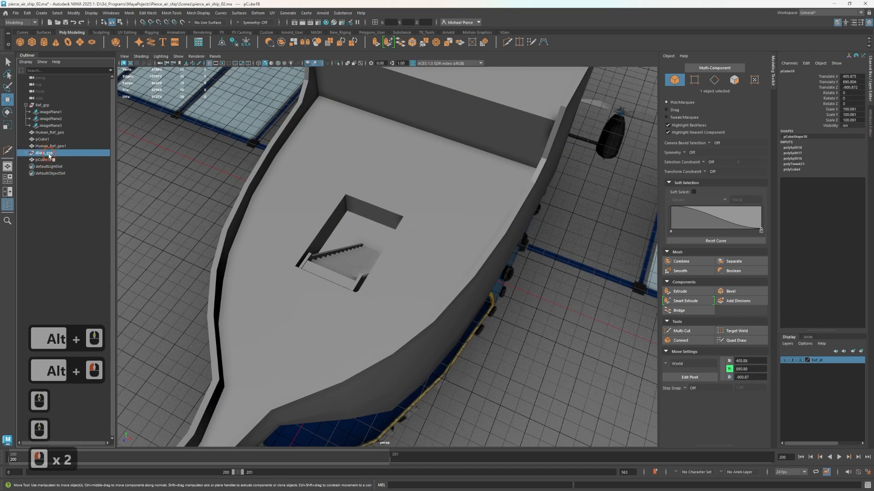
key(ctrl+d)
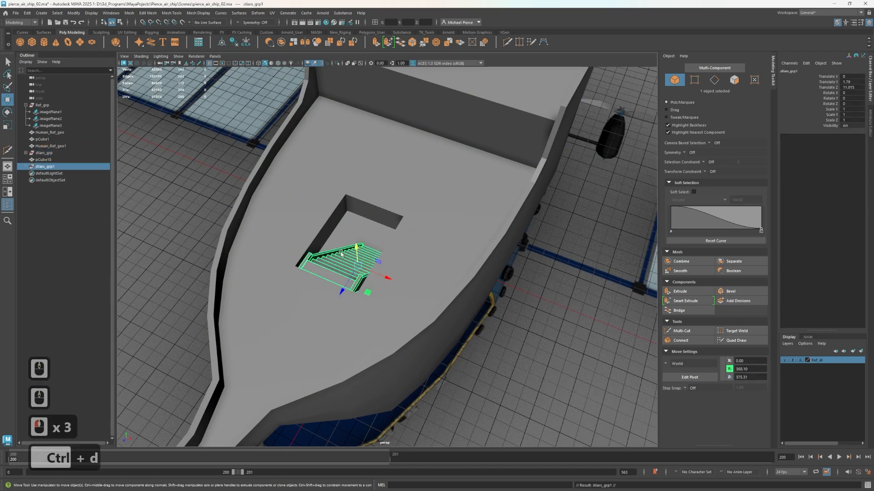
drag(357, 252, 347, 153)
Rotate the copied staircase roughly half a turn about its vertical axis so it climbs toward the raised deck
key(e)
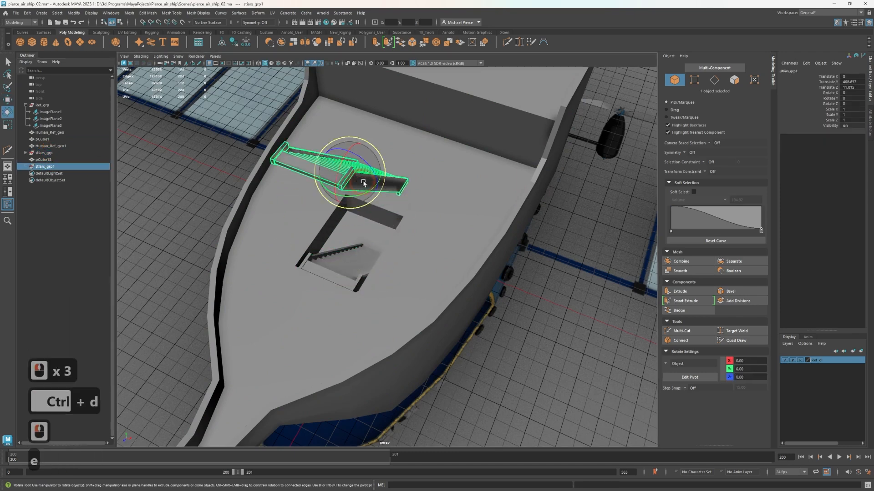
ctrl+drag(368, 188, 435, 239)
alt+drag(406, 297, 359, 246)
alt+middle_drag(426, 301, 427, 384)
Move the copied staircase beside the hull's side wall so its upper end meets the raised deck
key(w)
alt+drag(357, 181, 440, 152)
drag(416, 109, 415, 158)
drag(441, 192, 506, 219)
alt+drag(434, 242, 501, 217)
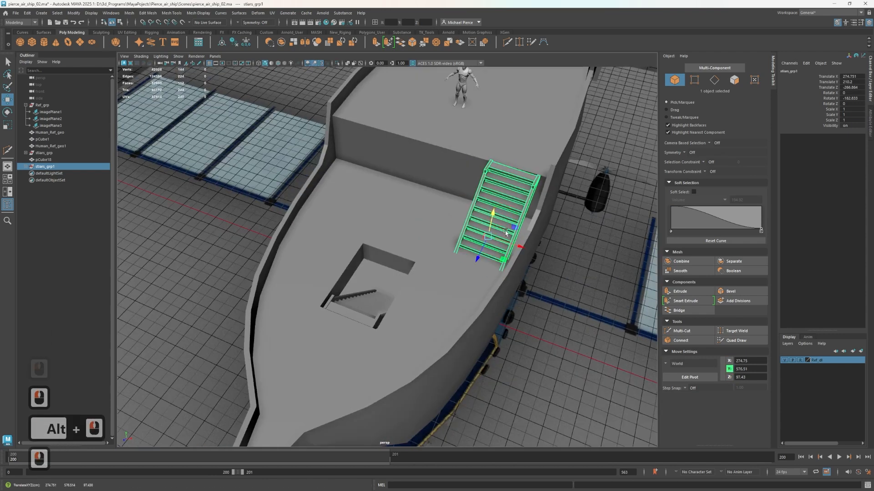
scroll(538, 239, up, 2)
drag(538, 244, 540, 250)
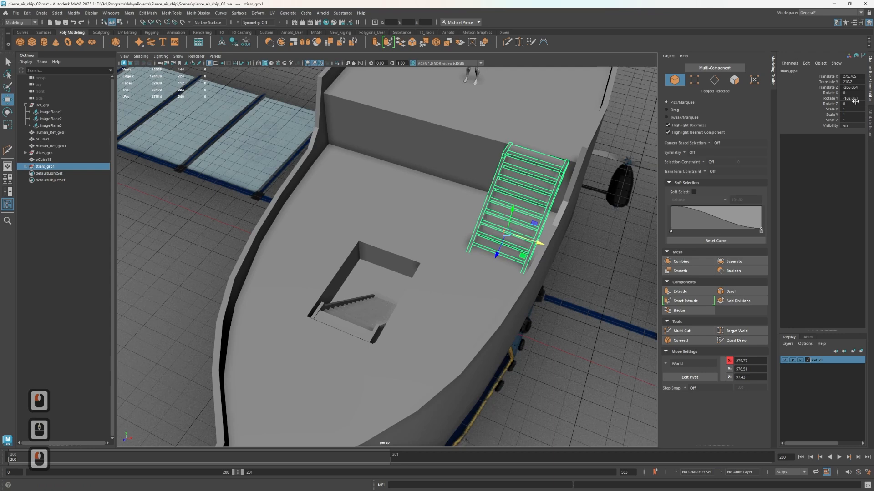
Set the copied staircase group's Rotate Y to -180
text(-1)
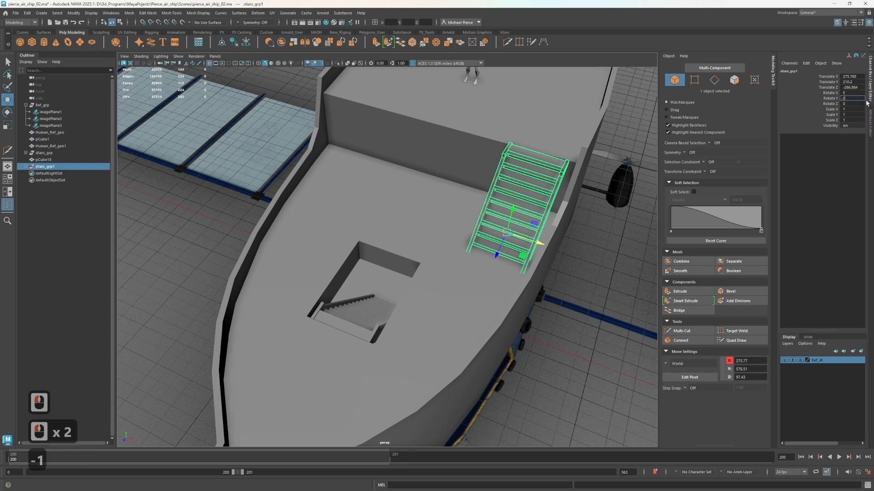
text(80)
key(Return)
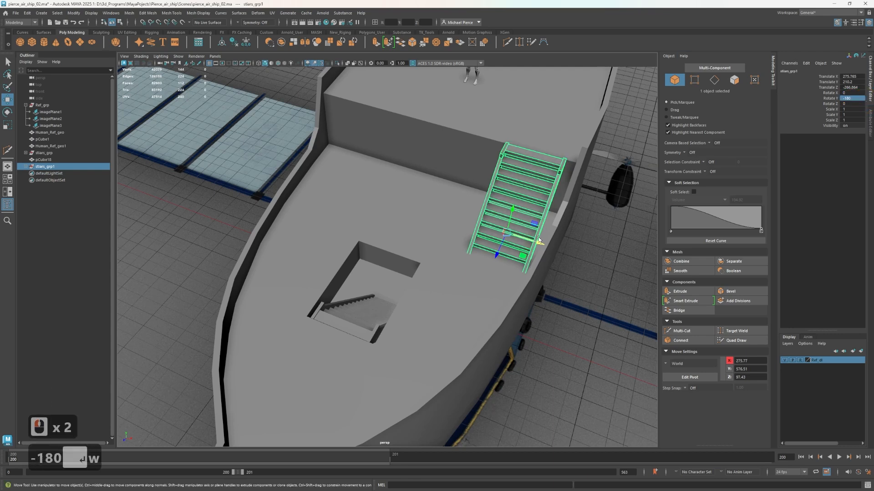
scroll(516, 313, up, 2)
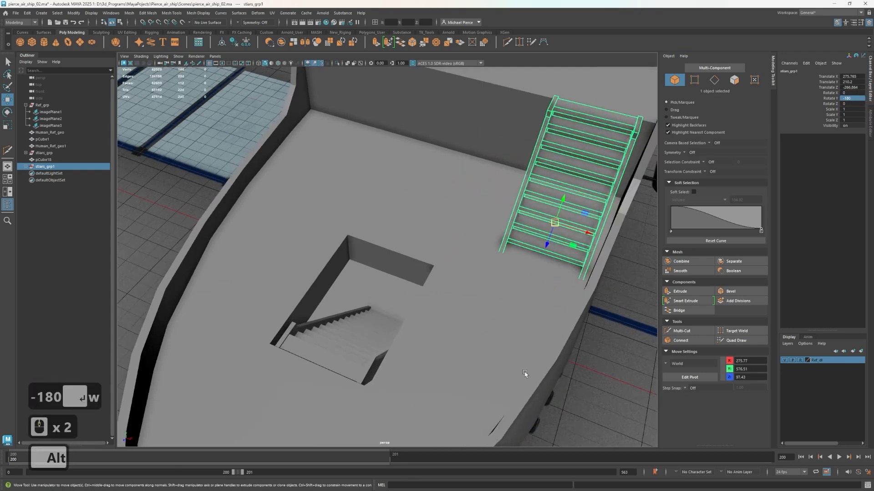
Show the four-view layout, select both side rails of the copied staircase and enter vertex editing
scroll(550, 271, down, 4)
key(space)
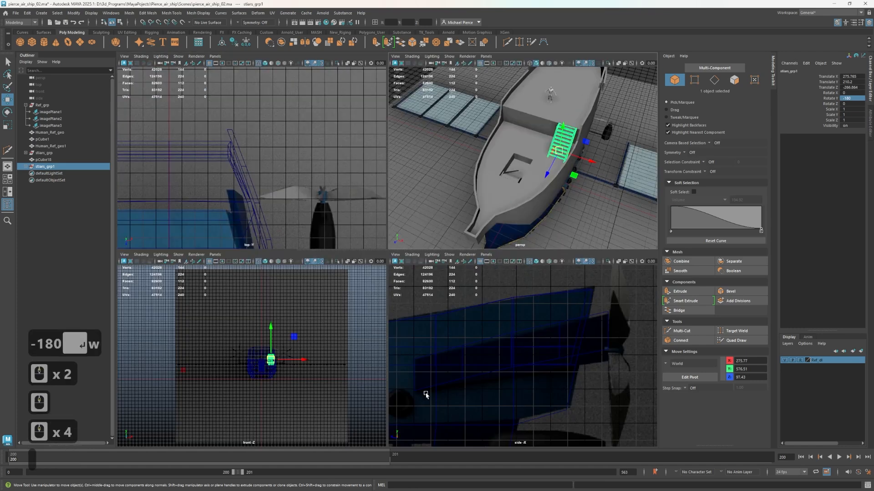
scroll(460, 384, down, 7)
alt+middle_drag(609, 353, 520, 376)
scroll(521, 376, up, 6)
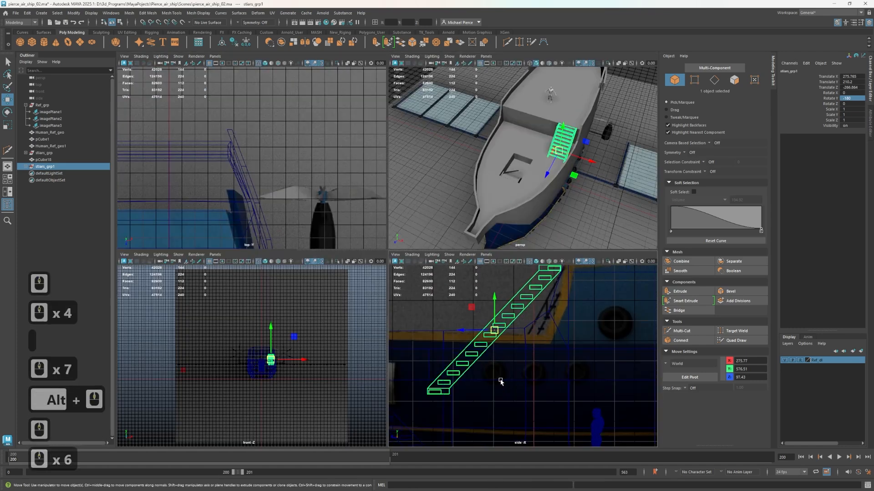
scroll(445, 377, up, 1)
scroll(583, 100, up, 2)
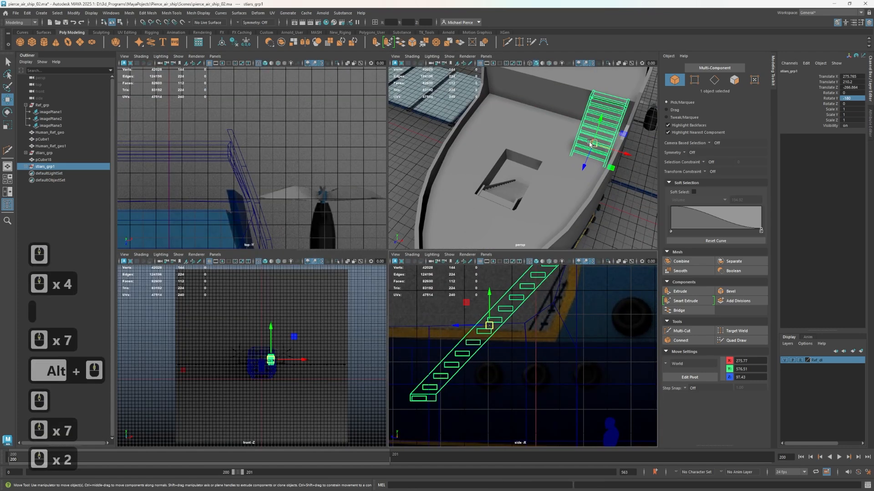
alt+drag(584, 99, 524, 161)
scroll(525, 160, up, 2)
click(483, 173)
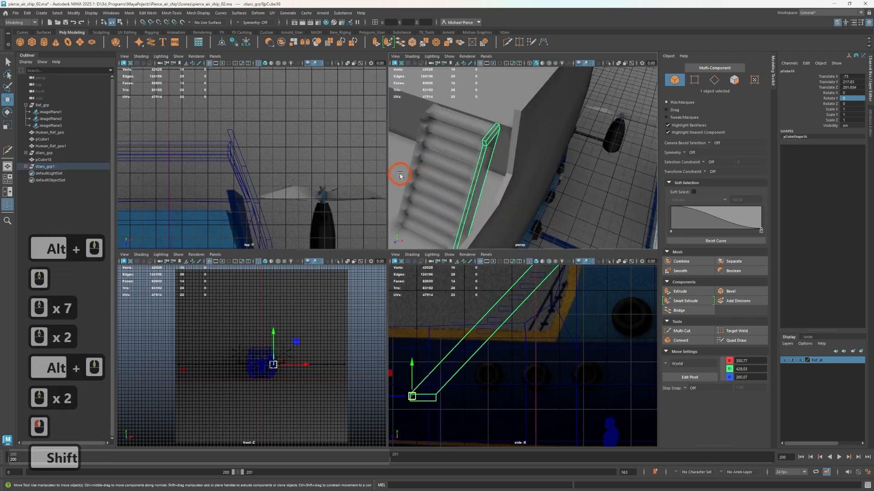
shift+click(412, 181)
click(695, 80)
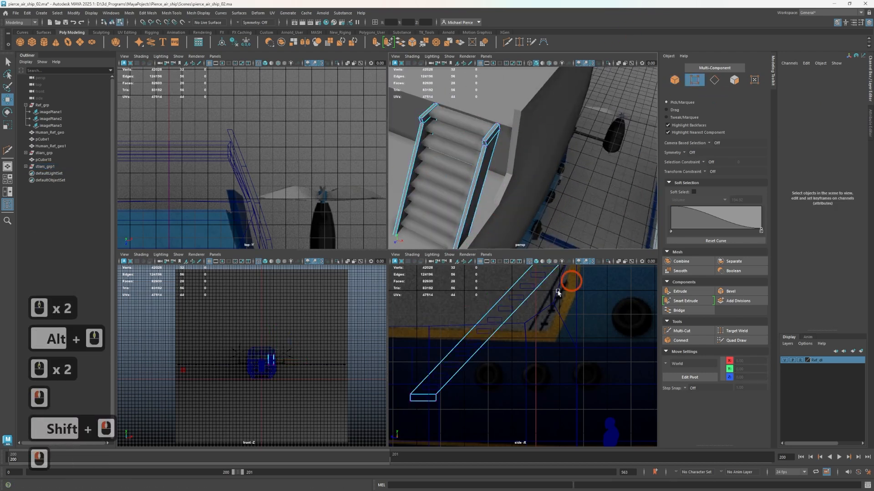
In the side view, select the bottom-end vertices of both rails and move them up along the stair slope
scroll(571, 279, down, 1)
drag(389, 371, 457, 404)
key(w)
middle_drag(409, 375, 468, 313)
Slide the rails' bottom-end vertices back down the slope until they meet the deck, to about Y 535.87 and Z 138.24
scroll(483, 362, up, 4)
scroll(480, 351, up, 2)
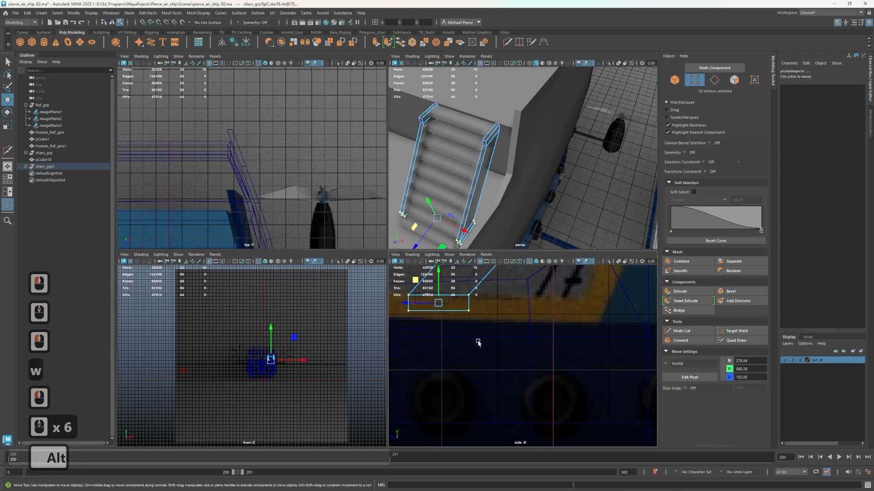
alt+drag(555, 150, 581, 124)
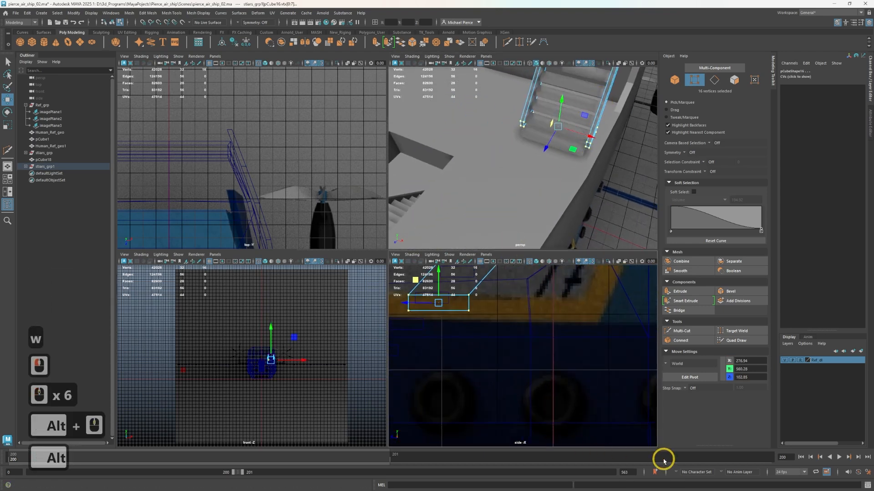
alt+right_drag(523, 363, 476, 329)
middle_drag(436, 293, 412, 310)
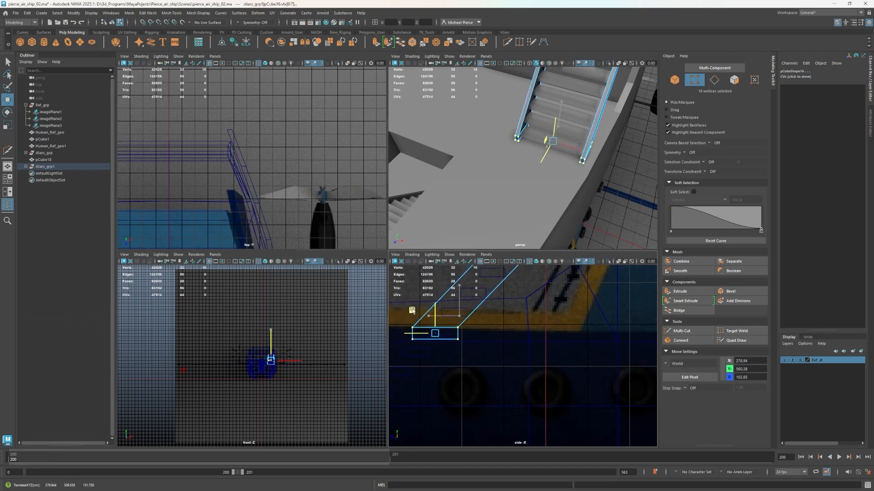
drag(406, 313, 406, 314)
scroll(542, 140, up, 3)
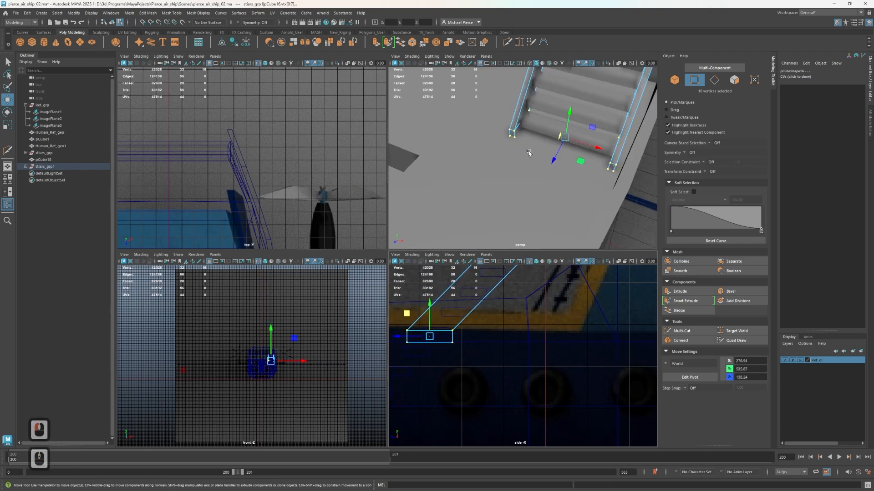
alt+drag(530, 152, 505, 120)
Select the copied staircase group and isolate it in the side view
scroll(422, 311, down, 2)
scroll(422, 311, down, 2)
alt+middle_drag(470, 335, 538, 279)
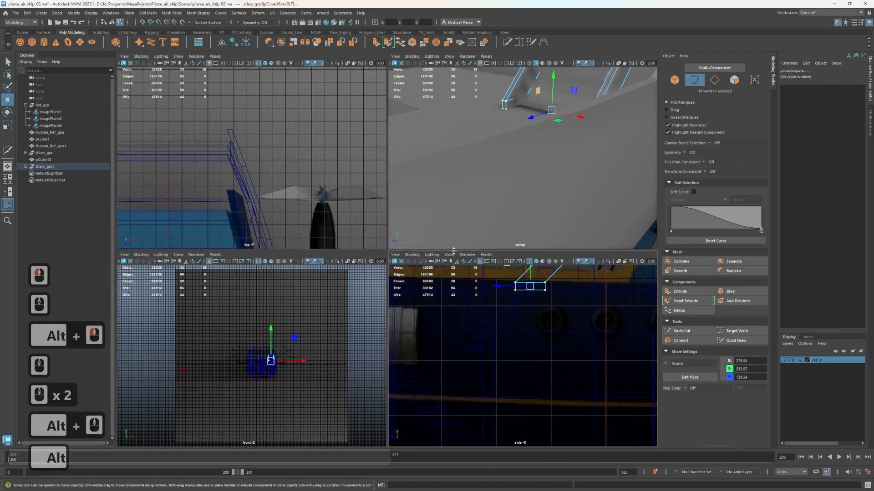
click(46, 166)
key(ctrl+1)
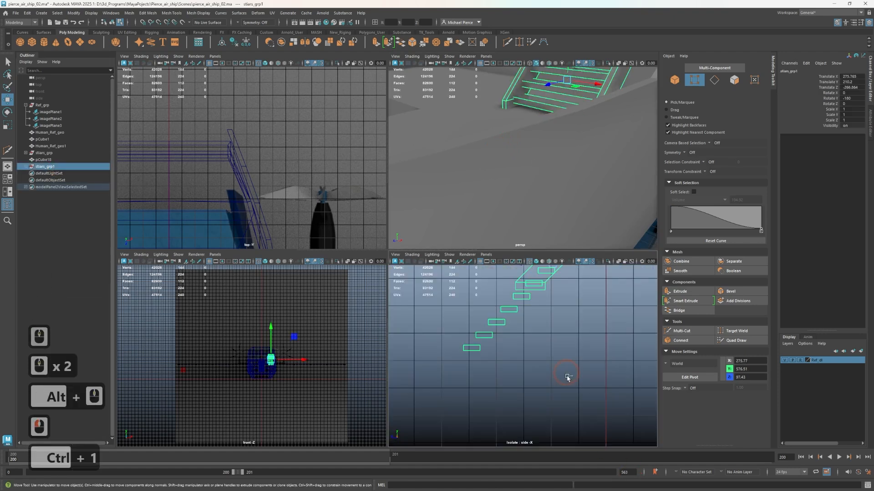
Delete the treads hanging below the shortened rails, and end the side view's isolation
ctrl+drag(442, 283, 477, 318)
click(445, 335)
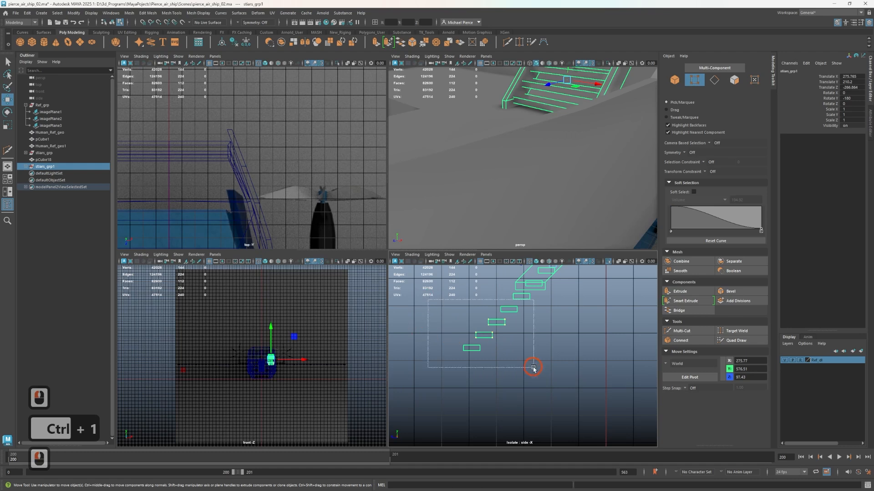
drag(533, 367, 532, 367)
click(447, 301)
right_drag(449, 297, 480, 280)
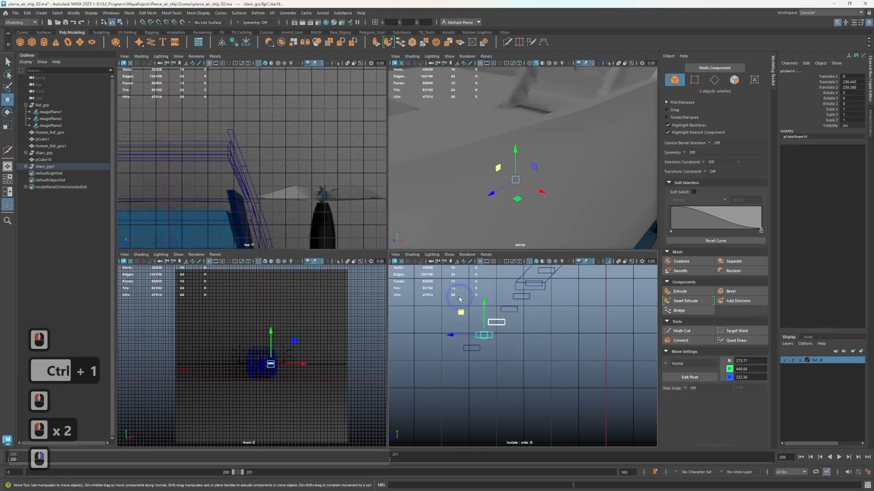
drag(459, 299, 535, 371)
key(Delete)
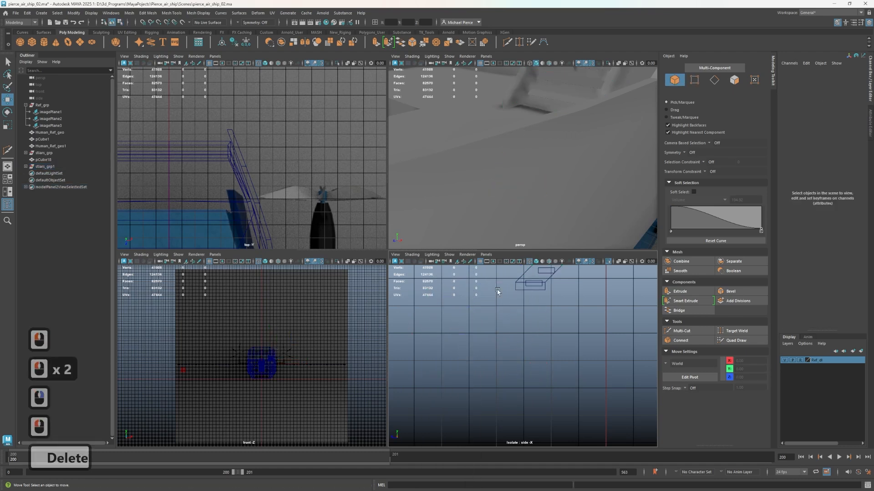
key(ctrl+1)
Turn off motion blur in the perspective view and inspect the shortened staircase against the deck
scroll(548, 335, down, 3)
scroll(536, 99, down, 3)
alt+drag(536, 99, 560, 139)
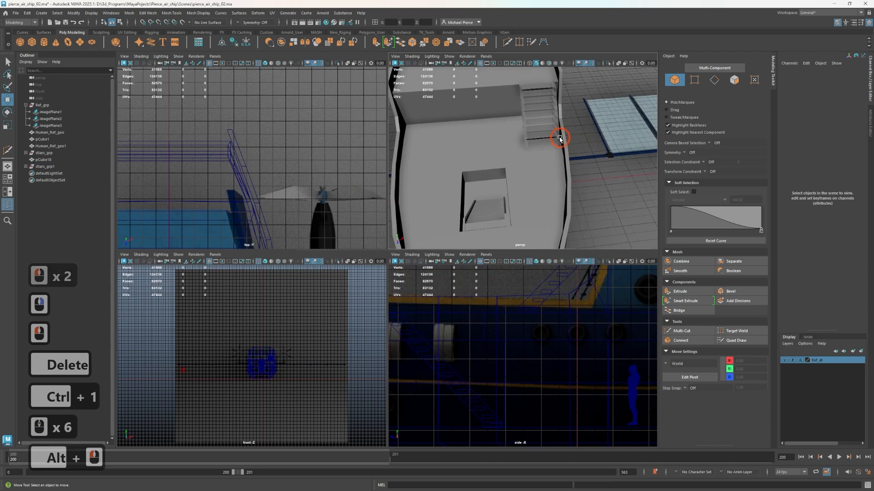
scroll(559, 139, up, 2)
alt+middle_drag(601, 180, 560, 224)
alt+drag(560, 223, 509, 169)
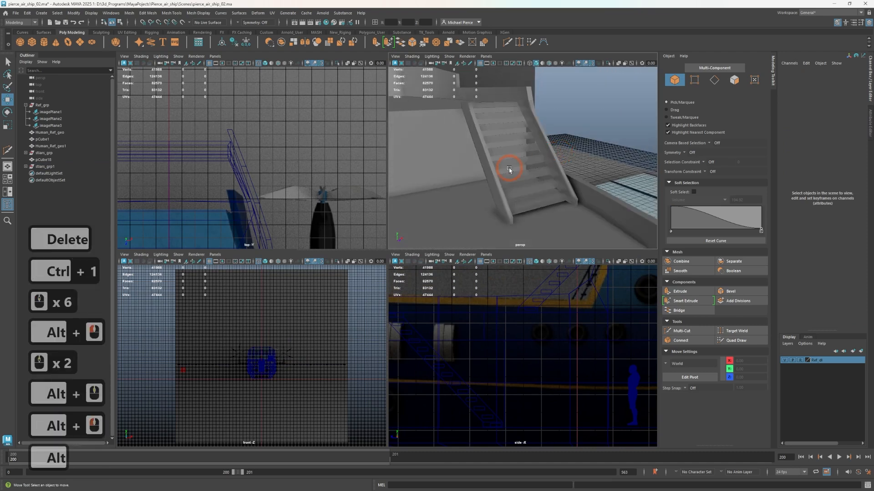
click(586, 63)
click(586, 63)
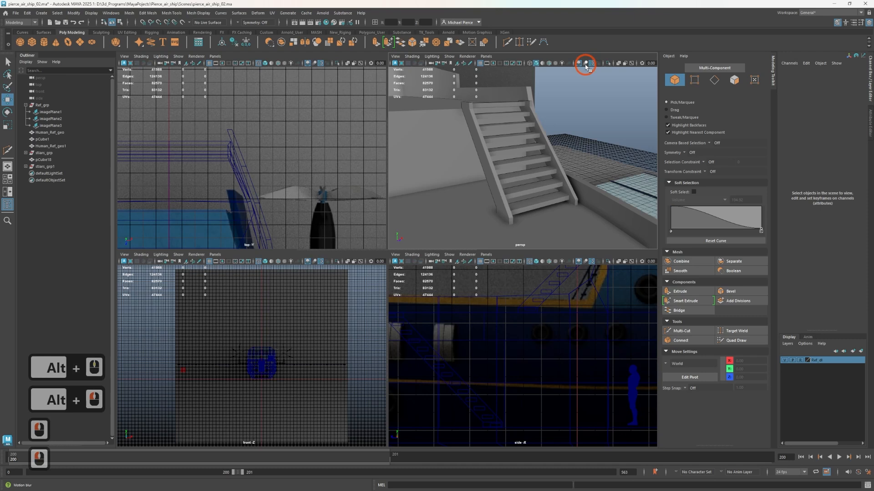
alt+drag(592, 106, 552, 169)
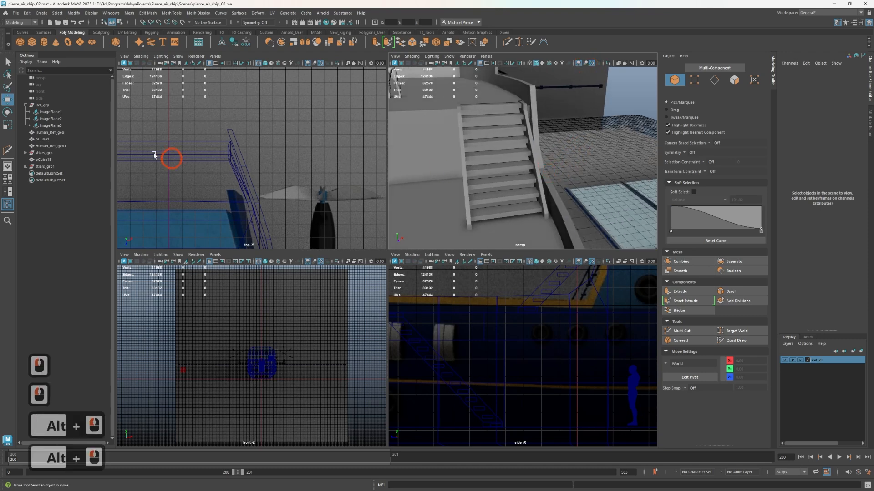
Move the copied staircase group toward the raised deck and lower it, to about Translate Y 195.7 and Translate Z -289.8
click(52, 161)
click(61, 167)
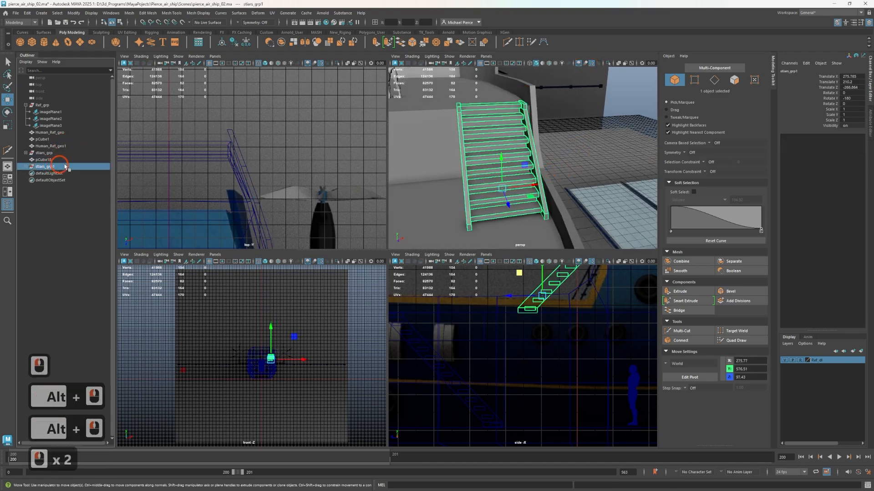
alt+drag(565, 129, 515, 145)
alt+scroll(528, 141, down, 4)
scroll(552, 171, up, 3)
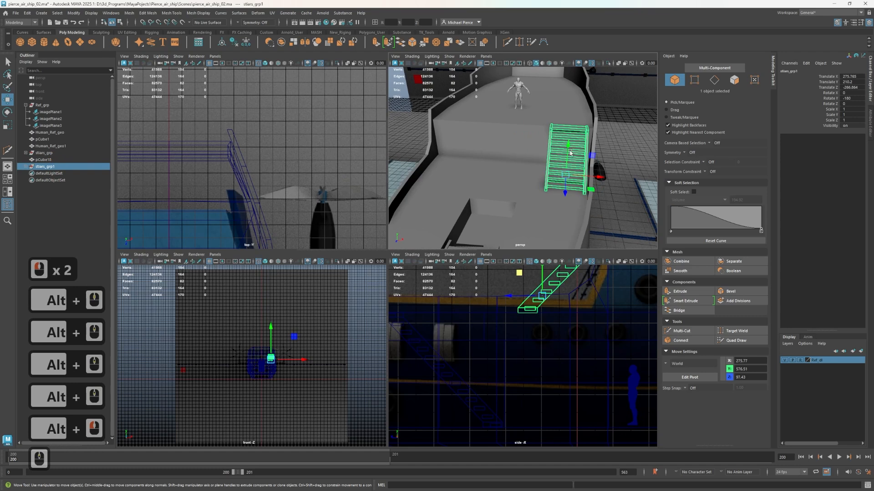
alt+drag(570, 152, 456, 169)
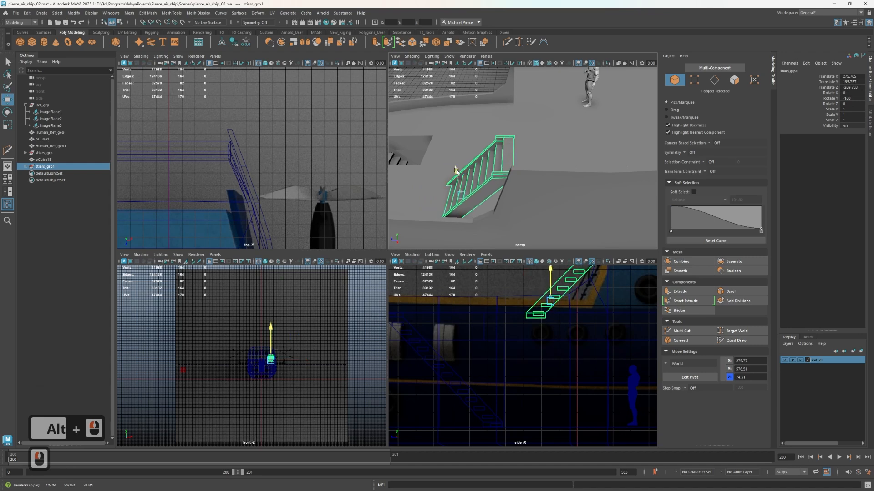
Select both rails' bottom-end vertices in the side view and raise them to about Y 538.16
scroll(537, 321, up, 3)
alt+middle_drag(509, 309, 490, 353)
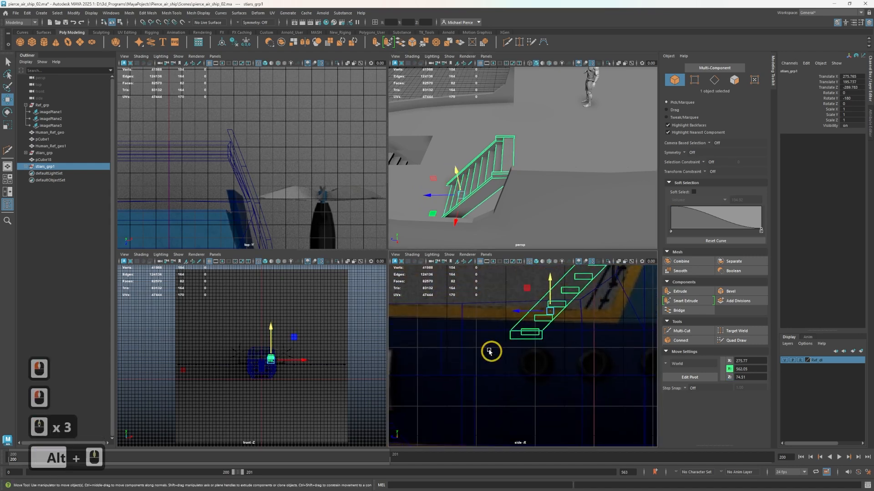
scroll(490, 350, up, 2)
click(694, 80)
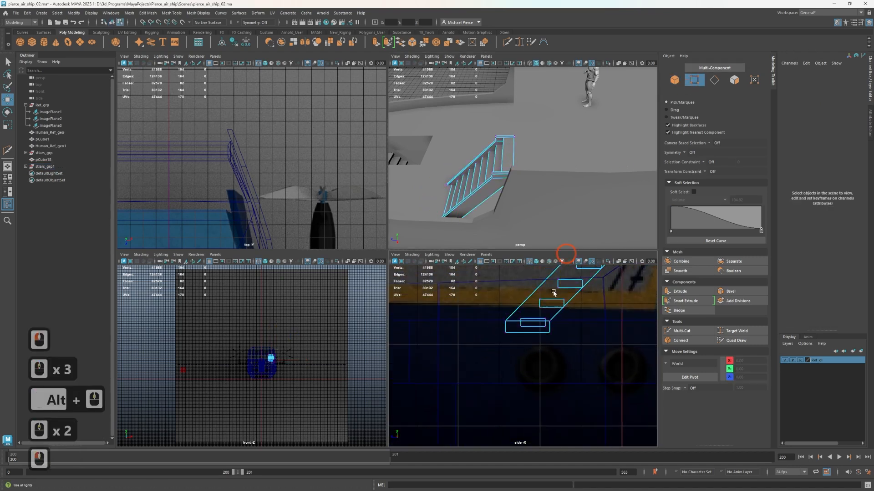
scroll(523, 331, up, 3)
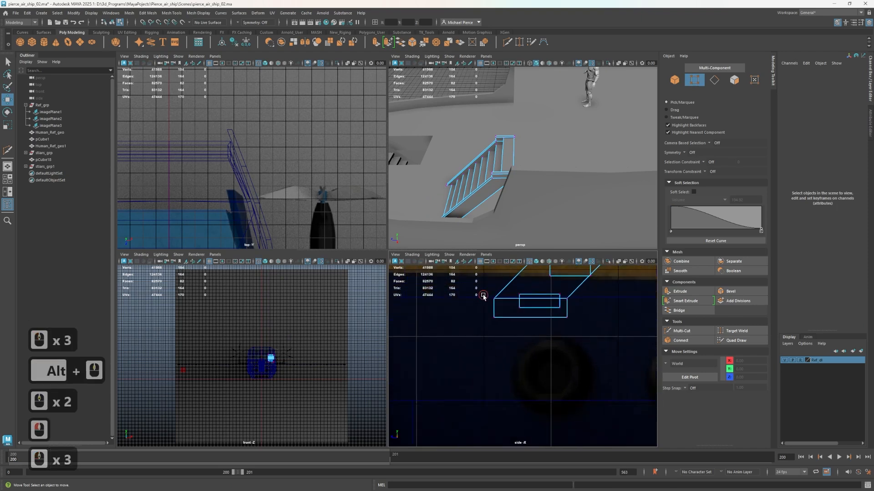
drag(483, 296, 509, 332)
shift+drag(592, 302, 579, 335)
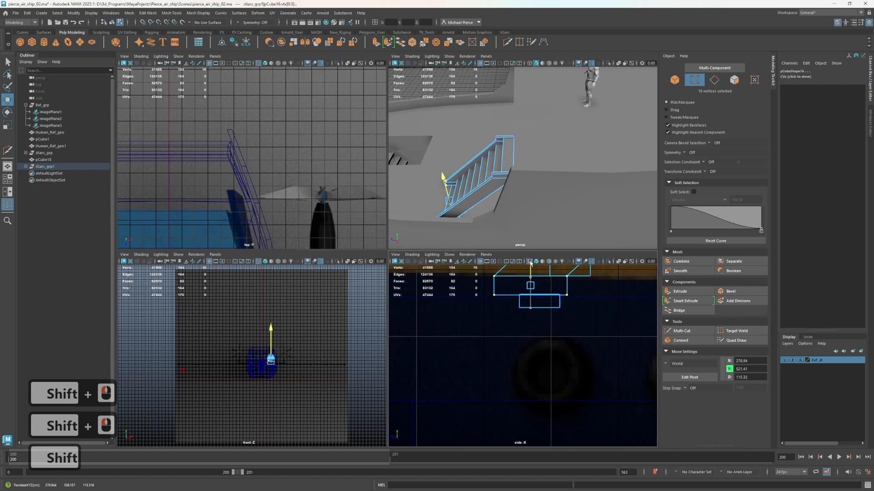
drag(531, 263, 530, 262)
Fine-tune the height of the rails' bottom-end vertices against the deck in a perspective close-up, to about Y 535.07
alt+drag(528, 192, 502, 25)
alt+middle_drag(502, 25, 510, 153)
alt+scroll(522, 131, up, 4)
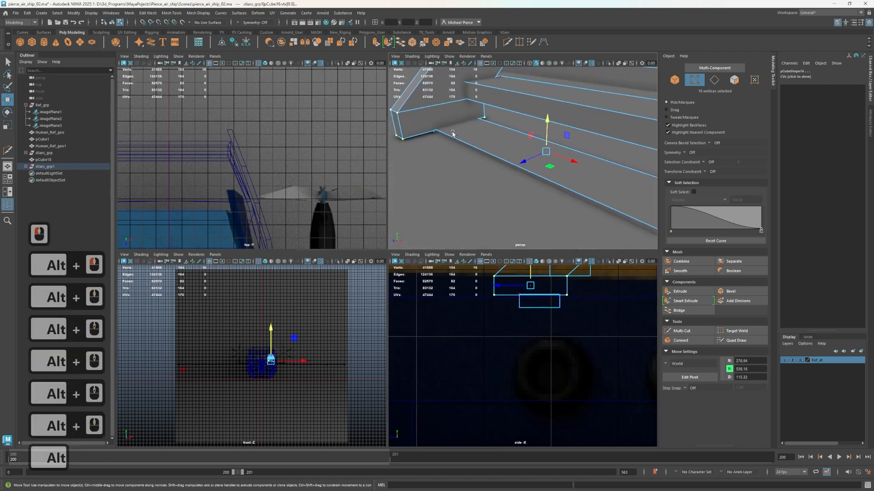
drag(546, 128, 501, 137)
key(ctrl+z)
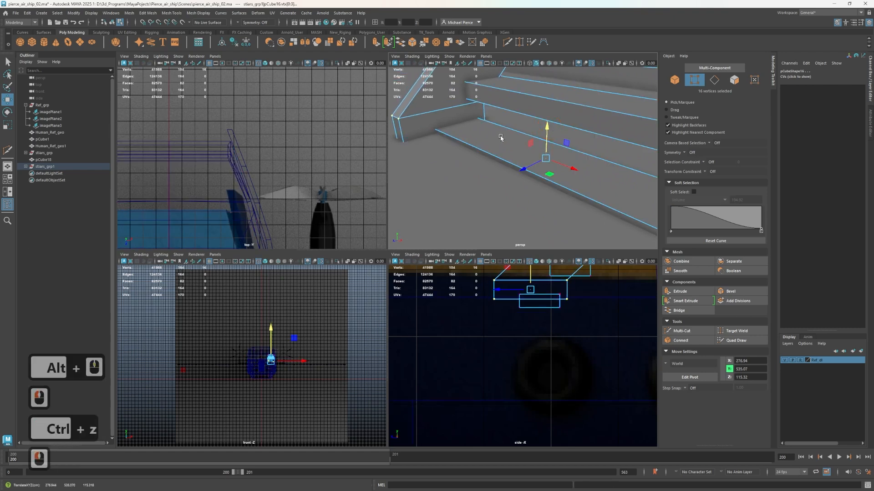
Raise the copied staircase's lowest tread above the deck, to about Translate Y 540.3
right_drag(510, 149, 524, 173)
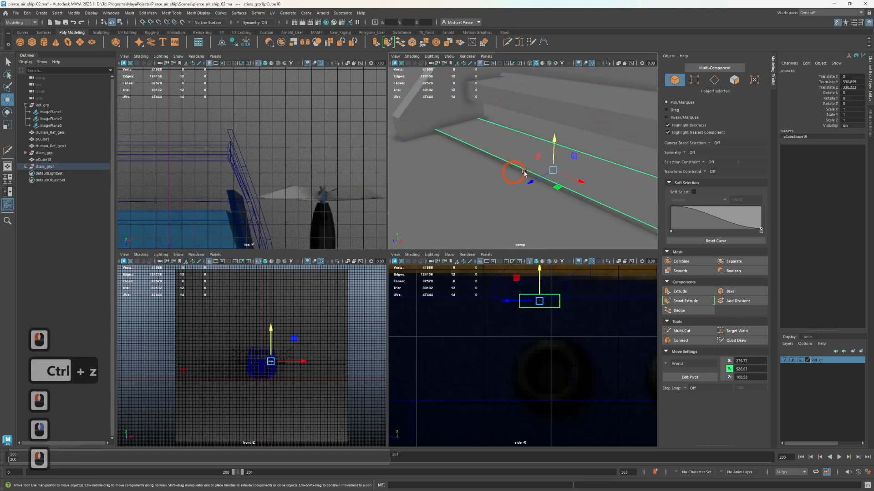
drag(539, 272, 541, 261)
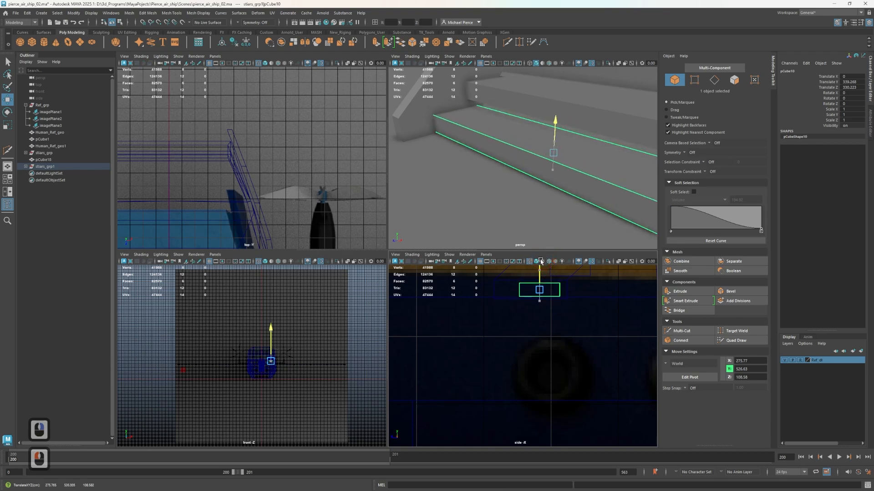
drag(541, 260, 545, 258)
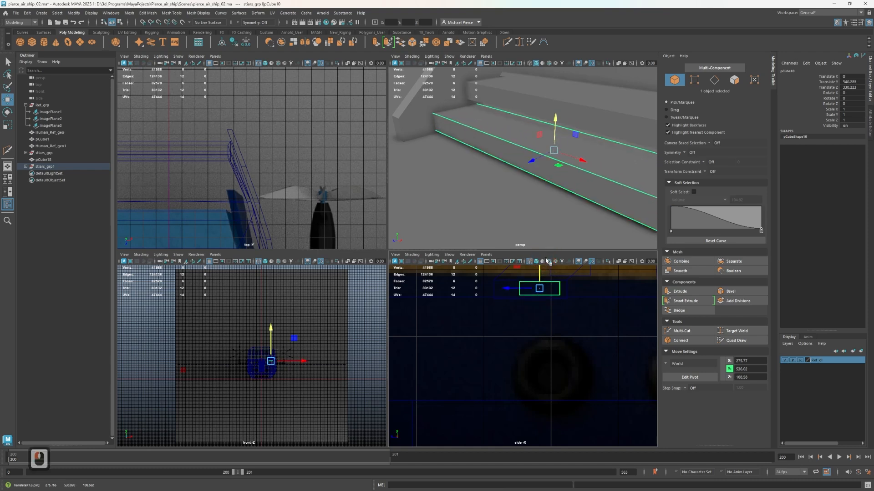
Raise the second-lowest tread of the copied staircase to even out the step spacing, to about Translate Y 560.4
click(616, 106)
alt+middle_drag(616, 107, 573, 174)
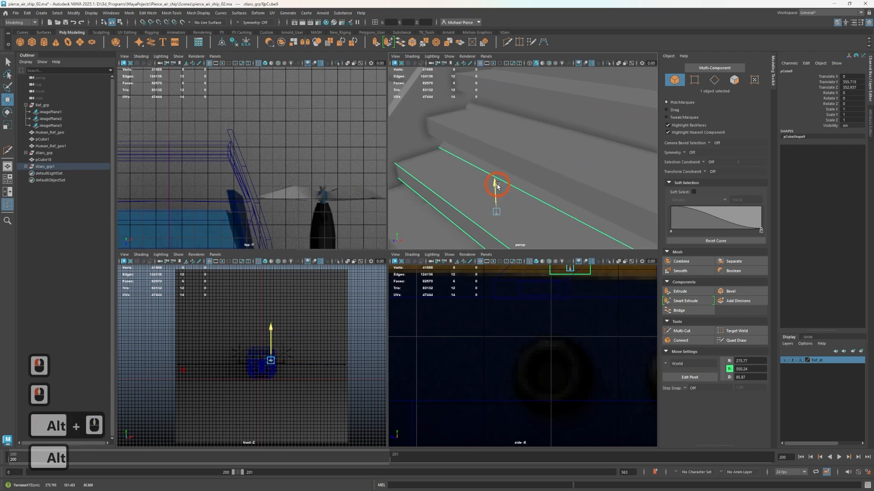
drag(497, 186, 559, 168)
scroll(501, 177, down, 2)
alt+middle_drag(561, 159, 515, 185)
scroll(561, 154, up, 2)
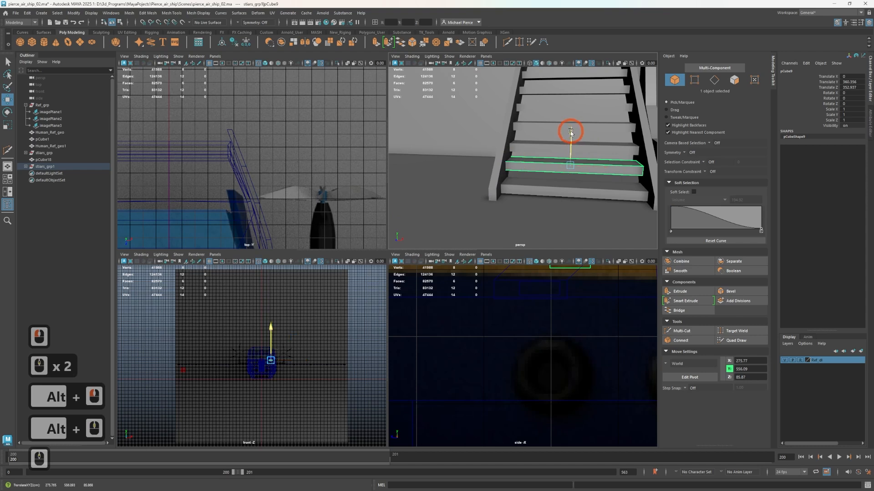
Select the airship hull and examine its side and underside in the perspective view
scroll(571, 133, down, 5)
click(566, 147)
right_click(565, 148)
scroll(578, 155, down, 3)
alt+middle_drag(593, 157, 509, 171)
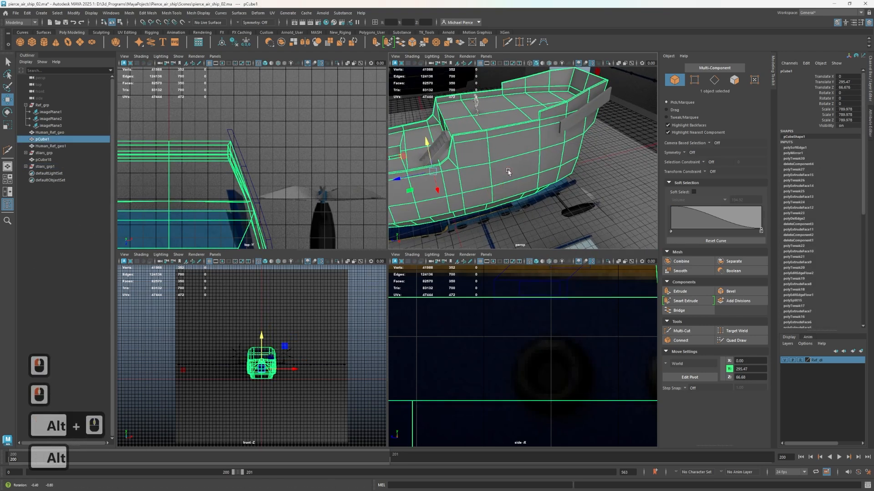
alt+drag(508, 171, 457, 187)
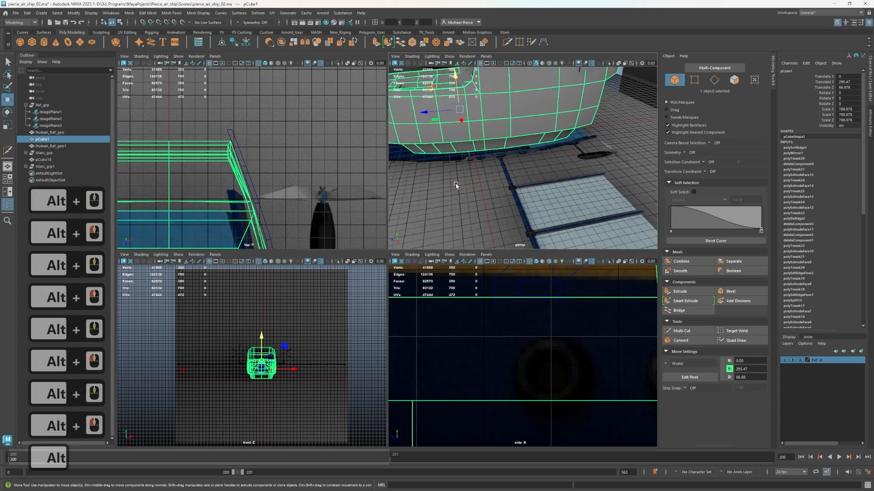
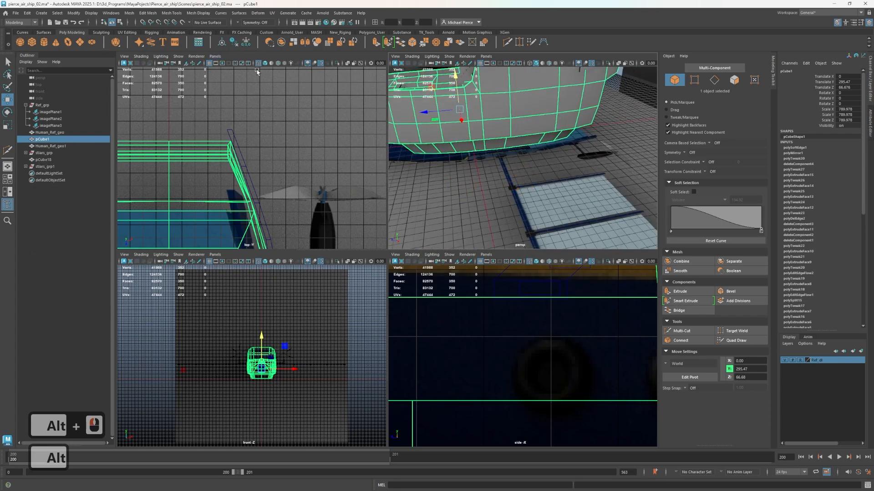
Create a polygon cube and move it out beside the hull, to about Translate X 482.5
click(33, 42)
alt+middle_drag(576, 140, 579, 212)
alt+drag(542, 152, 612, 171)
alt+middle_drag(507, 216, 538, 196)
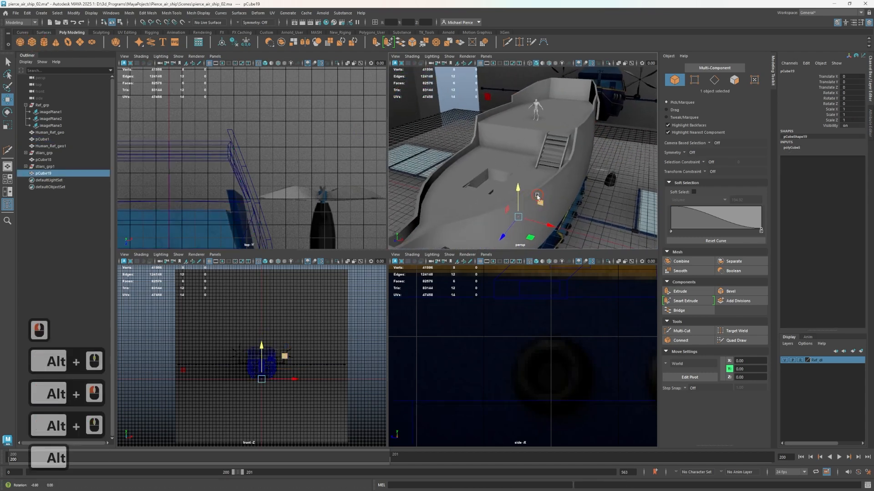
alt+drag(538, 196, 551, 183)
alt+middle_drag(566, 189, 527, 133)
alt+drag(528, 133, 522, 180)
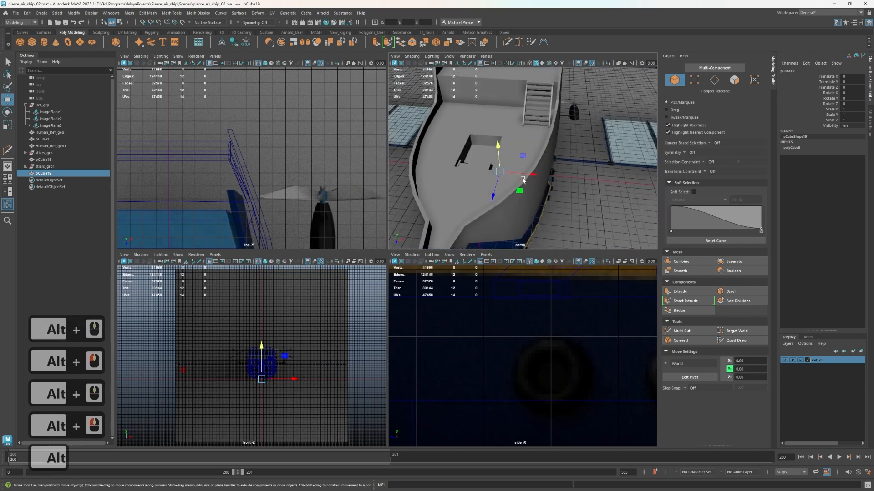
drag(578, 184, 532, 178)
key(ctrl+z)
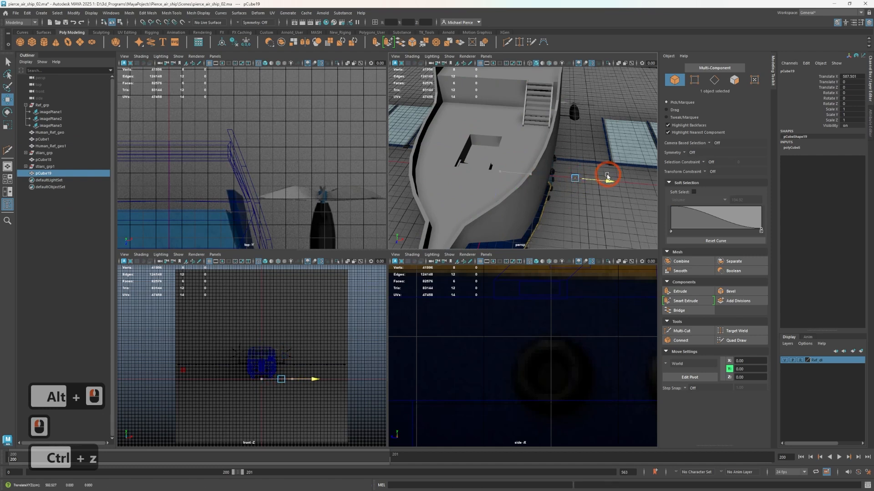
drag(595, 179, 541, 206)
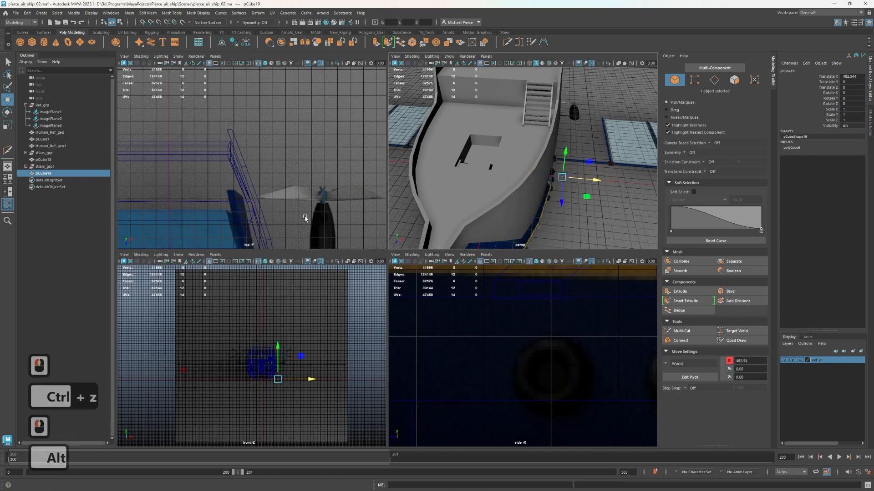
Reposition the new cube beside the hull in the top view, to about Translate X 459.5 and Translate Z -209.8
alt+scroll(291, 159, down, 2)
alt+middle_drag(292, 160, 299, 18)
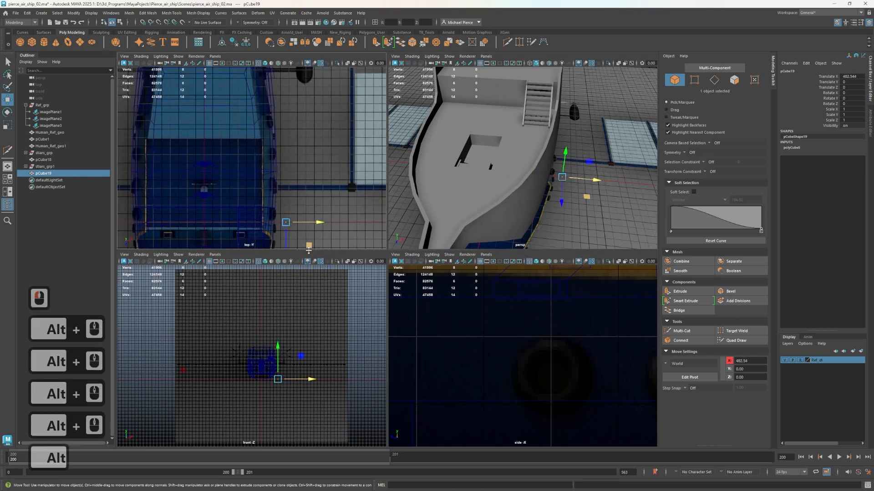
drag(307, 245, 300, 205)
scroll(279, 156, down, 4)
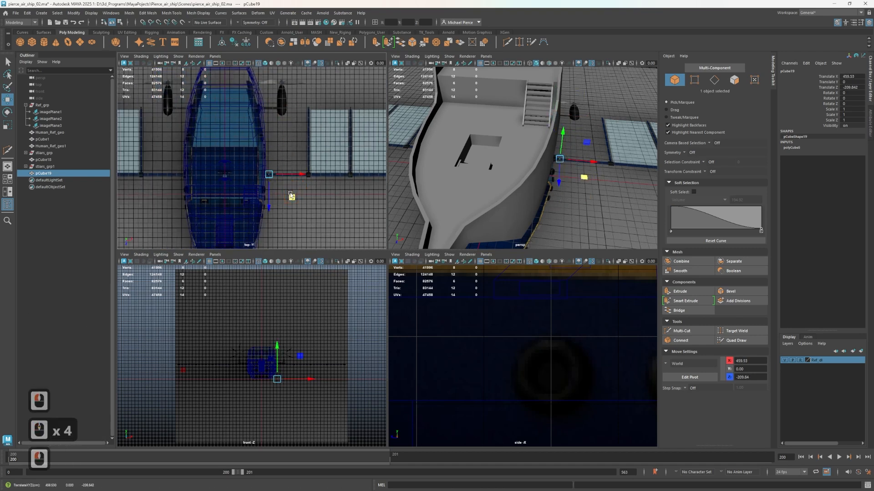
alt+middle_drag(289, 195, 320, 64)
mouse_move(298, 175)
alt+middle_down()
mouse_move(305, 203)
mouse_move(310, 174)
alt+middle_up()
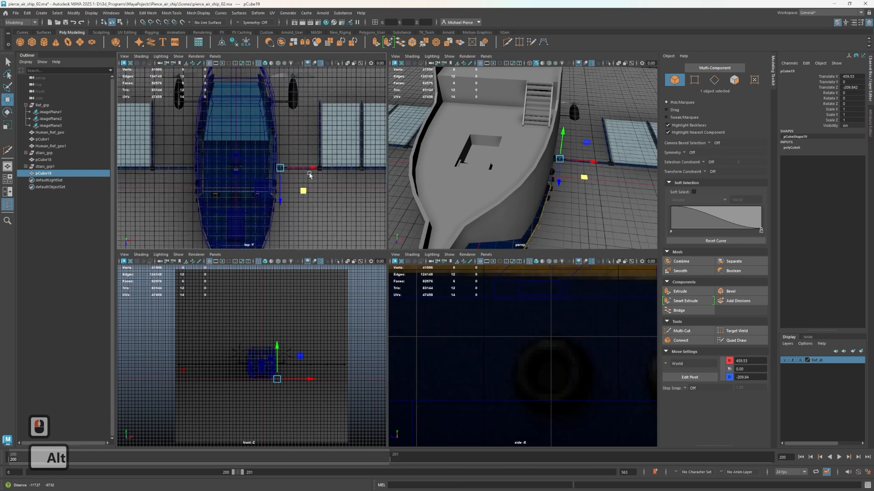
Scale the top-view reference image plane, imagePlane3, uniformly to about 232.4
click(51, 125)
scroll(448, 146, down, 4)
scroll(434, 167, down, 2)
key(r)
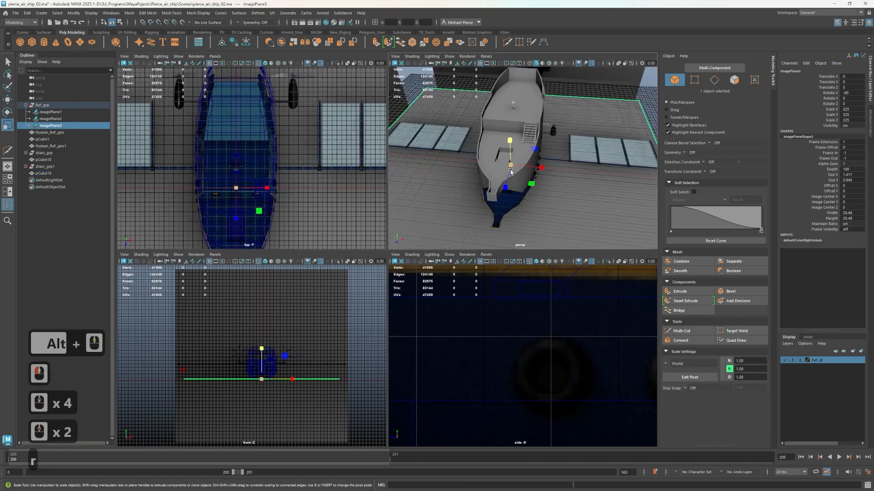
drag(510, 165, 519, 165)
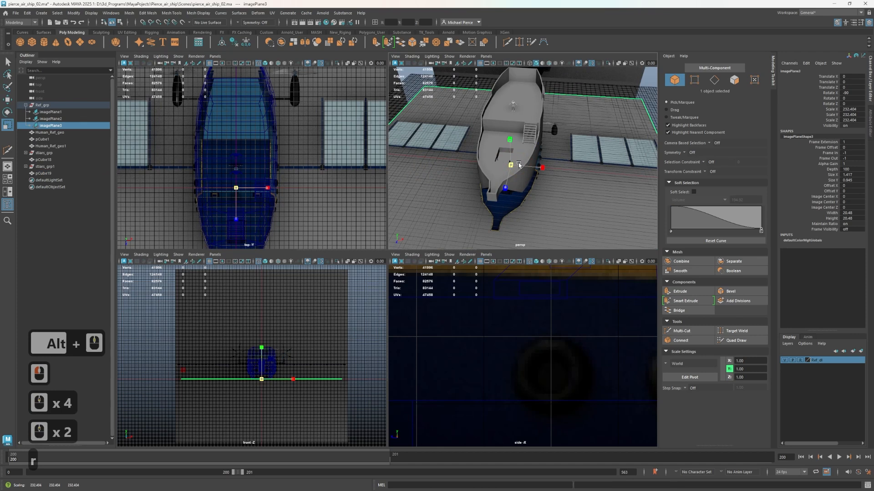
click(519, 165)
Slide imagePlane3 lengthwise to line its drawing up with the hull, to about Translate Z -50.26
key(w)
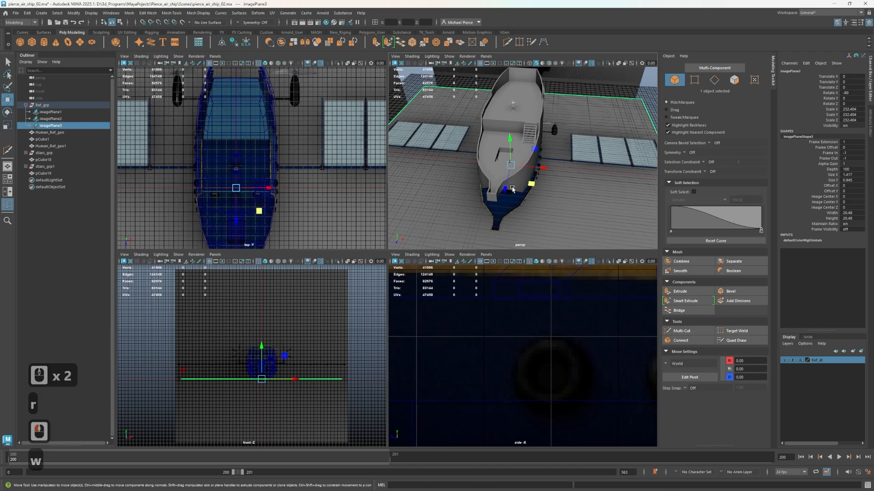
drag(505, 184, 490, 184)
alt+scroll(242, 197, up, 2)
alt+middle_drag(241, 196, 260, 165)
alt+scroll(261, 222, down, 2)
alt+drag(568, 180, 512, 191)
alt+drag(585, 192, 541, 197)
scroll(542, 197, up, 4)
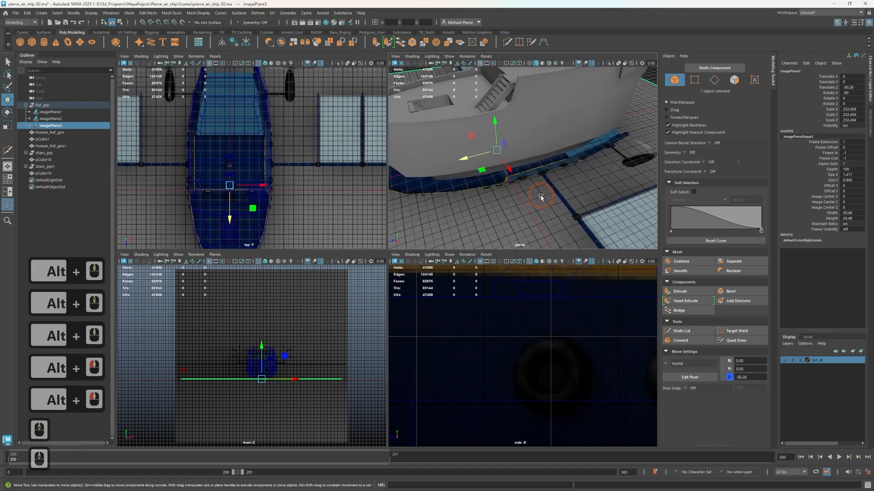
Rename the airship hull object pCube1 as shipe_geo
click(43, 139)
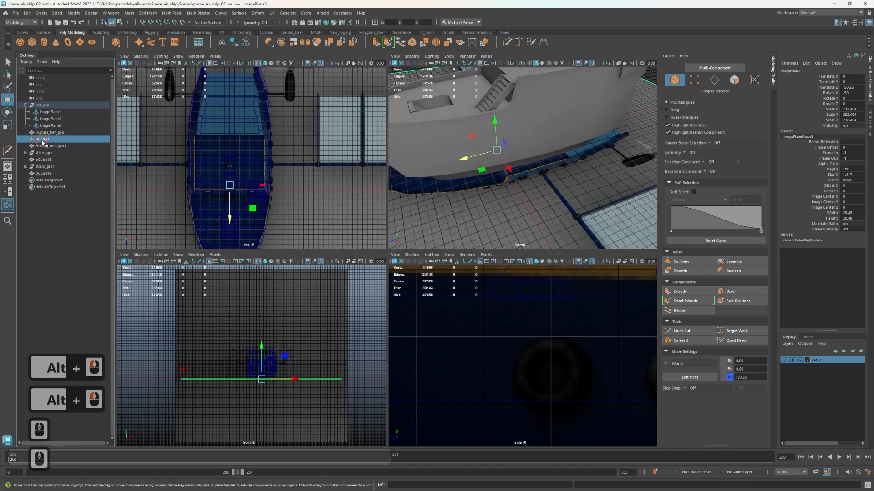
double_click(60, 139)
text(s)
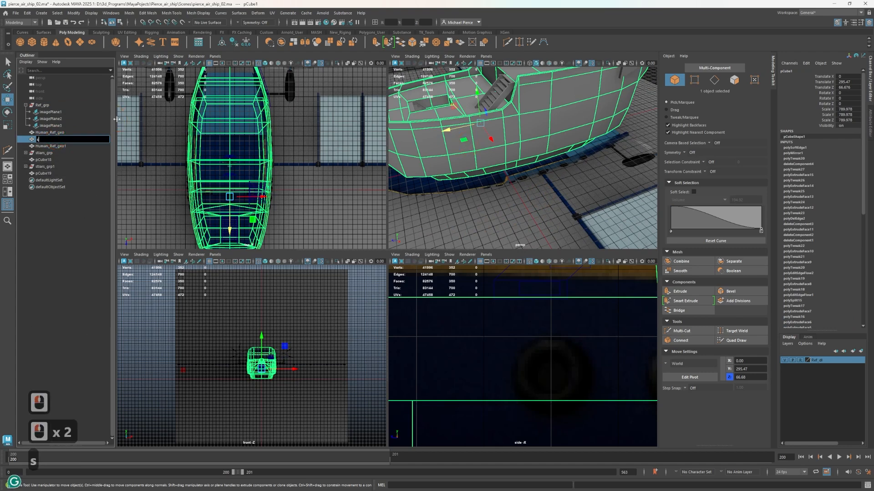
text(hipe_geo)
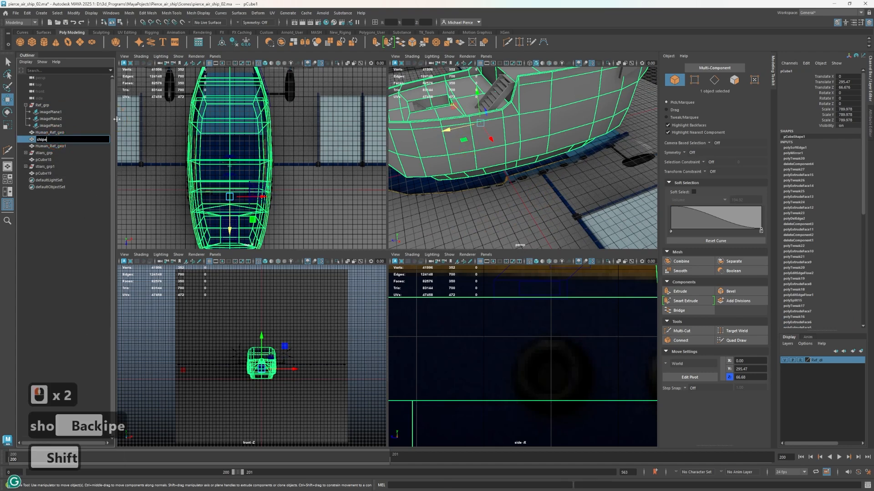
key(Return)
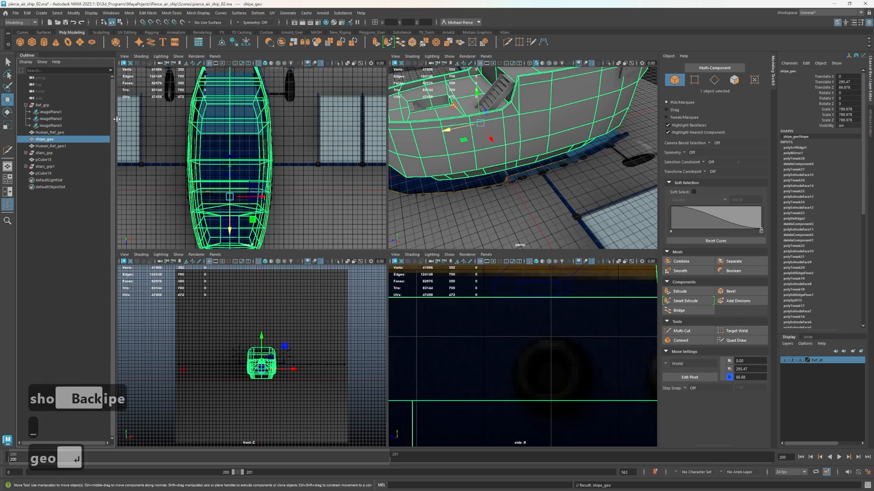
Rename pCube18, the railing-like piece at the ship's stern, as L_back_detail_geo
click(50, 146)
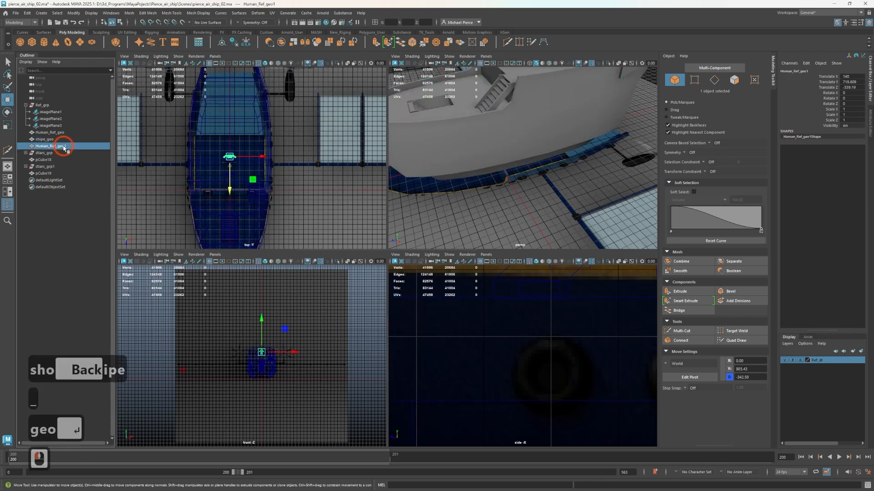
click(43, 159)
scroll(448, 172, down, 3)
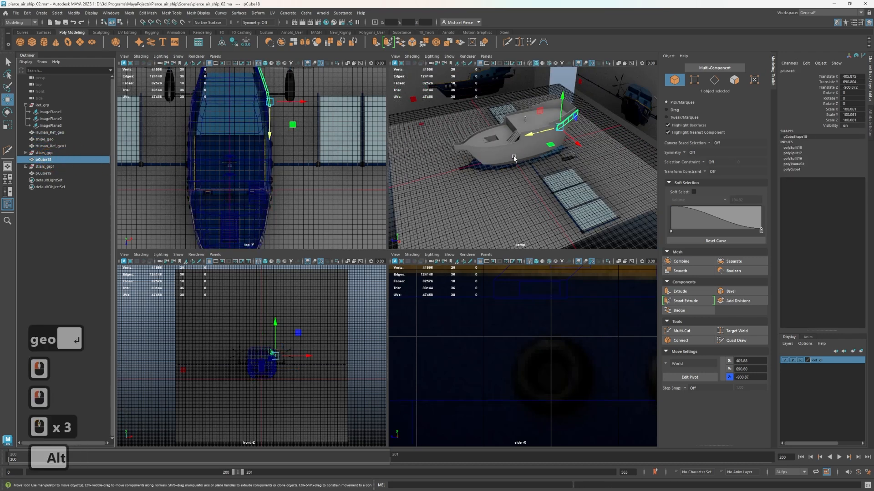
alt+scroll(445, 174, up, 2)
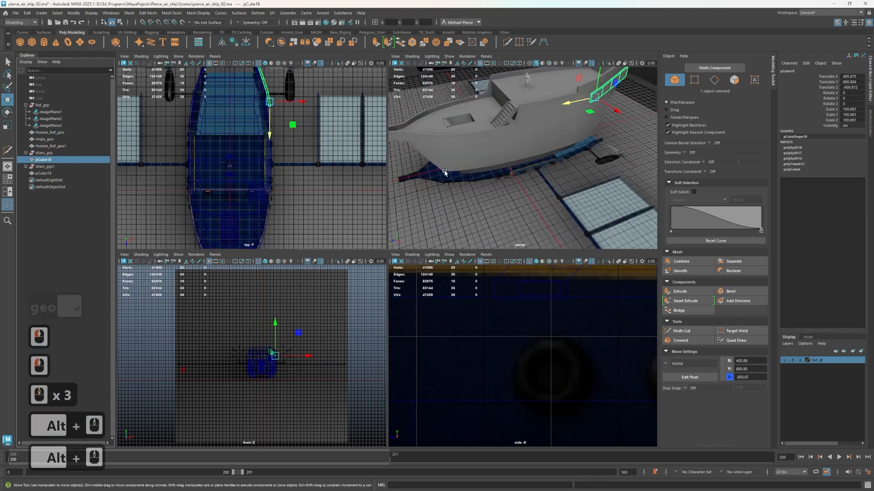
double_click(39, 161)
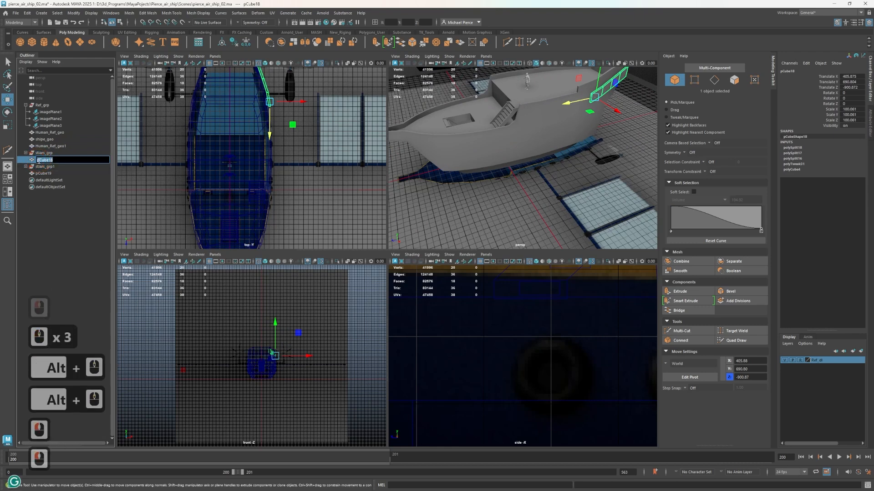
text(left_bak)
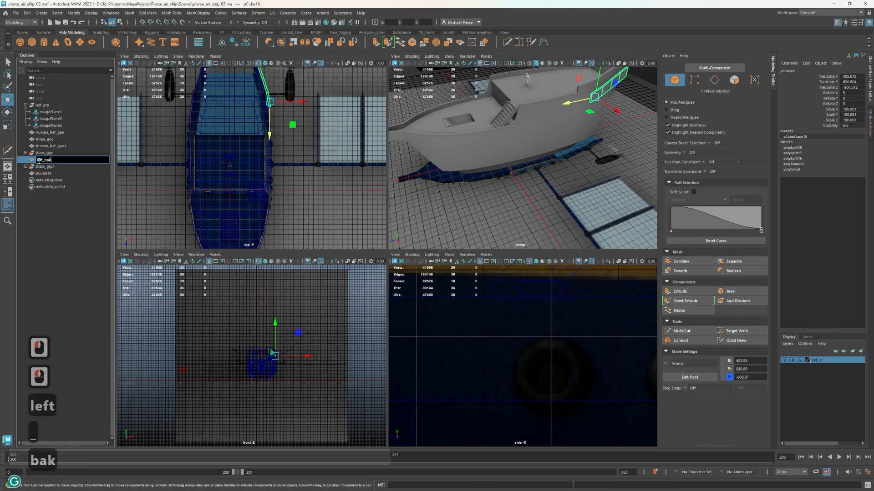
text(c)
key(BackSpace)
key(BackSpace)
key(BackSpace)
key(BackSpace)
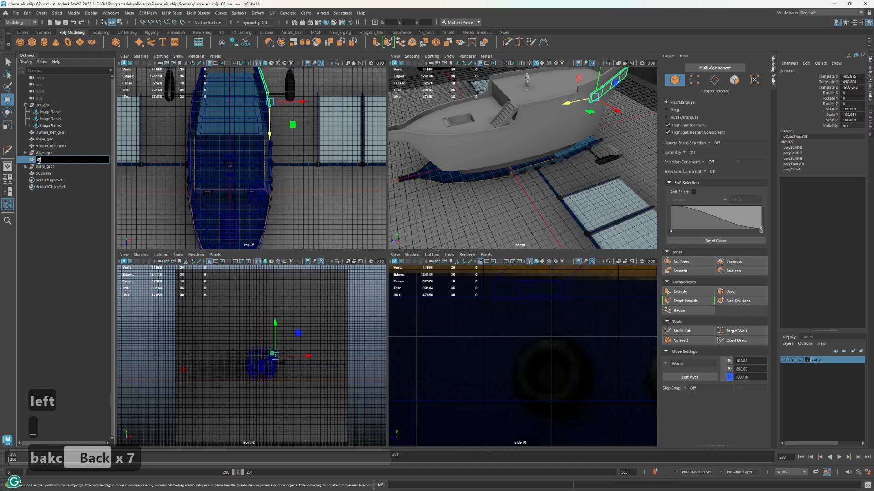
text(L)
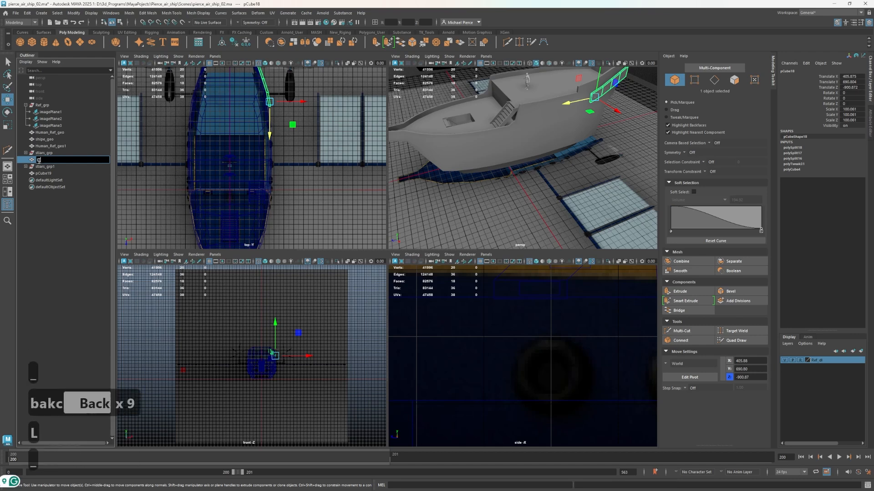
text(_)
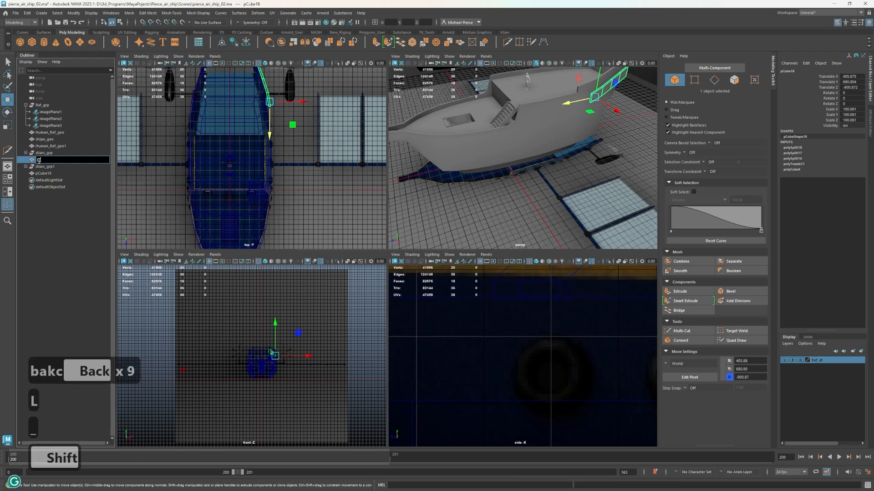
text(back_detail)
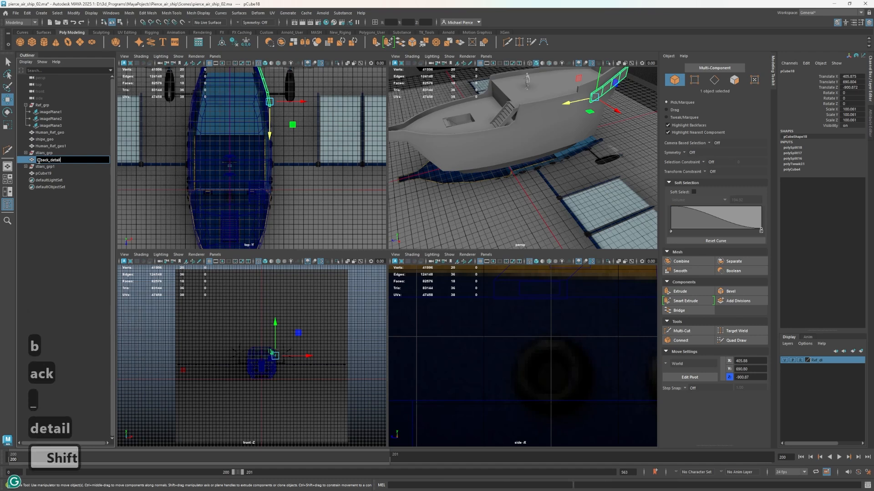
text(_geo)
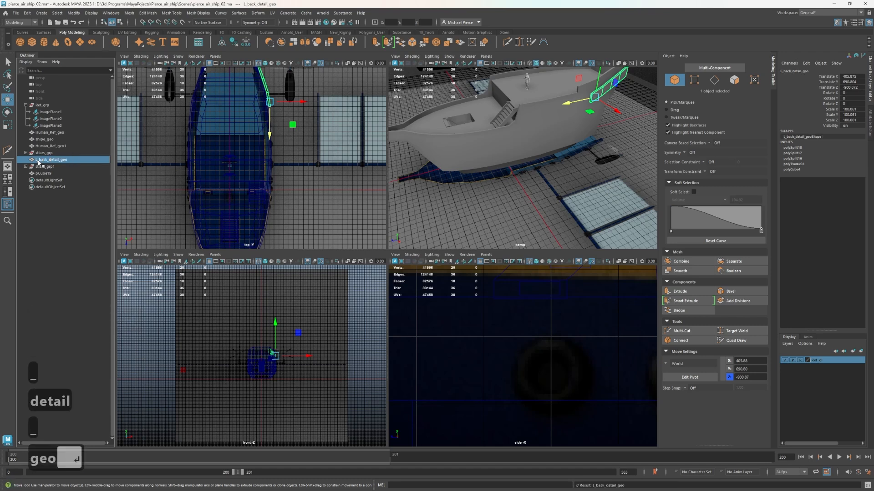
key(Return)
Add the prefix mid_ to the name of the staircase group in the deck opening
scroll(483, 77, up, 3)
alt+middle_drag(515, 140, 496, 183)
alt+drag(496, 183, 523, 160)
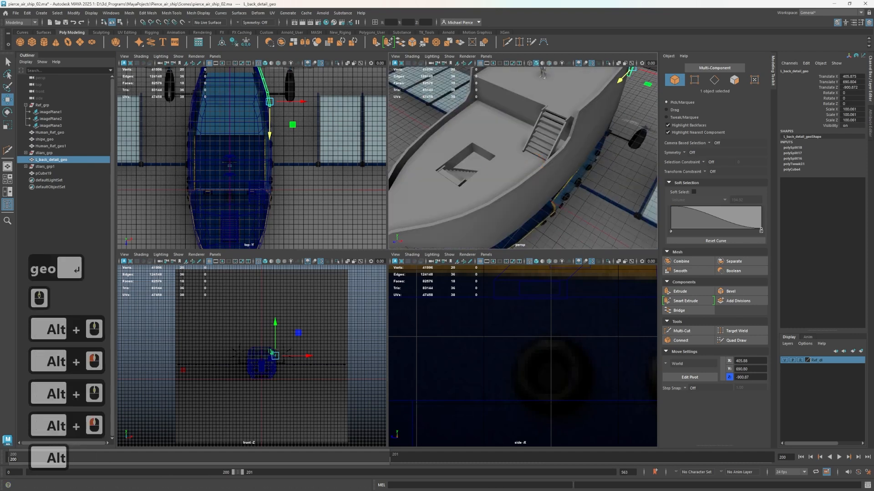
click(60, 162)
click(45, 153)
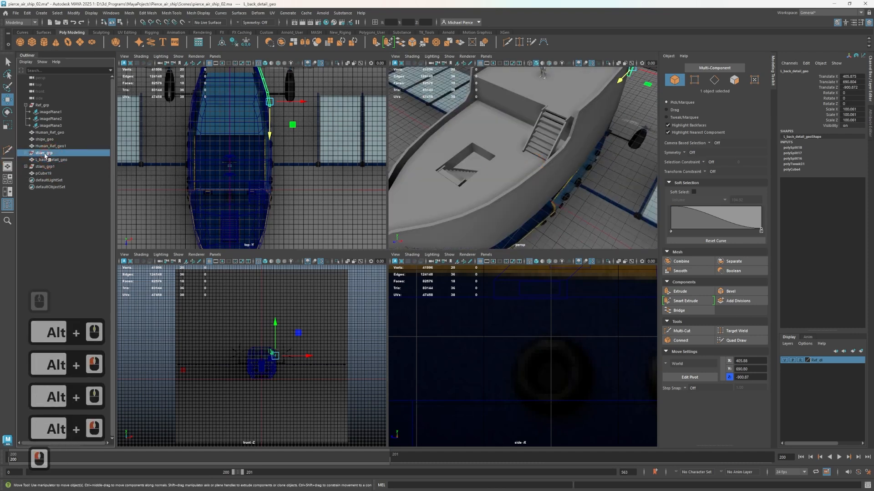
double_click(45, 155)
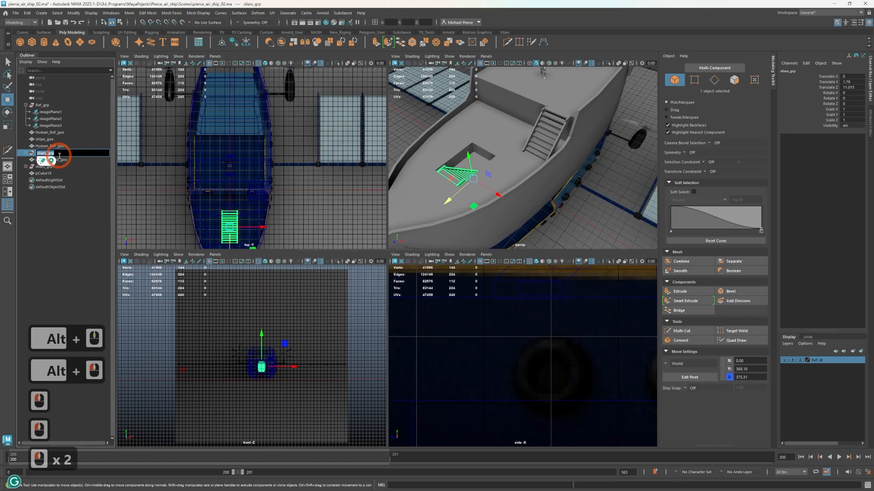
click(91, 128)
key(Left)
key(Left)
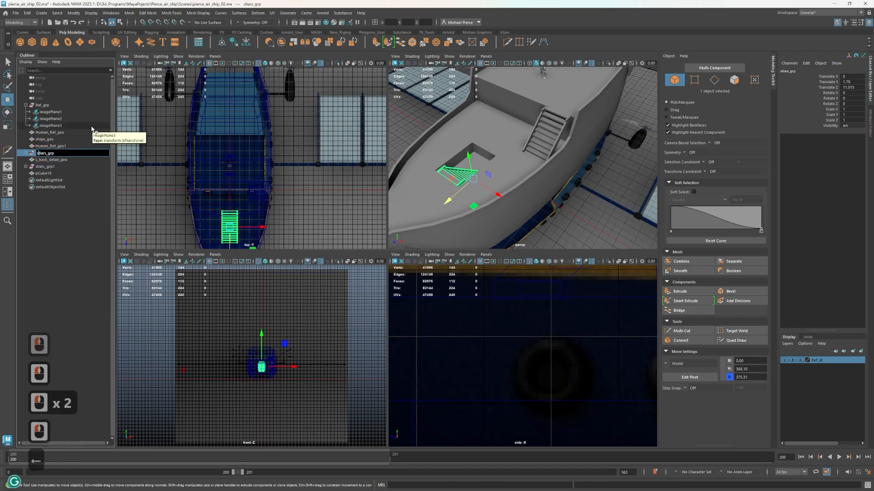
text(mid)
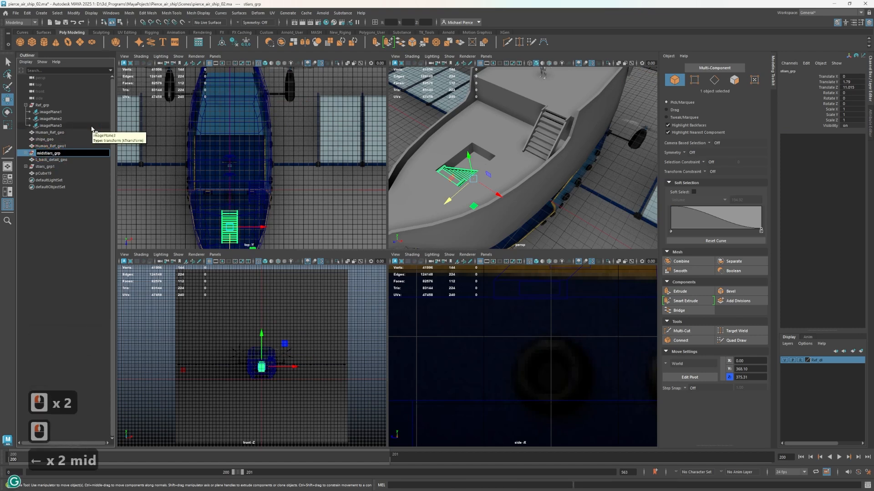
text(_)
key(Return)
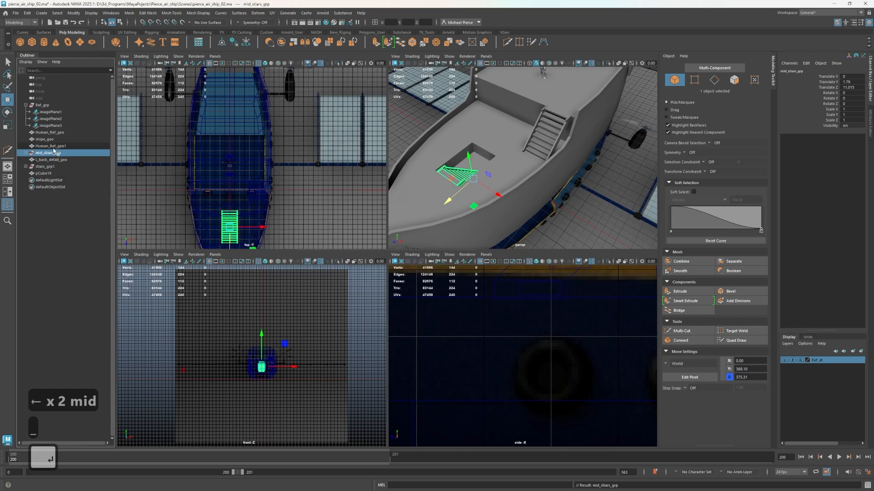
Group shipe_geo, L_back_detail_geo and the two staircase groups together
click(42, 139)
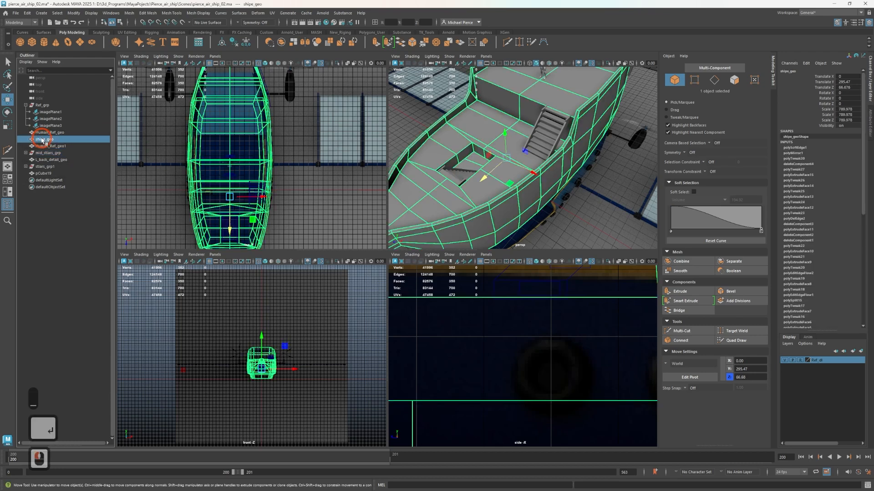
ctrl+click(59, 160)
ctrl+click(51, 153)
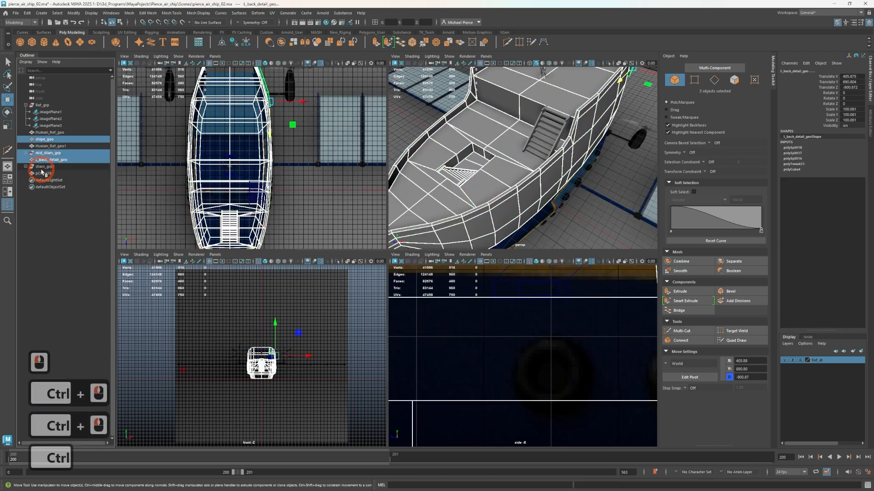
ctrl+click(45, 167)
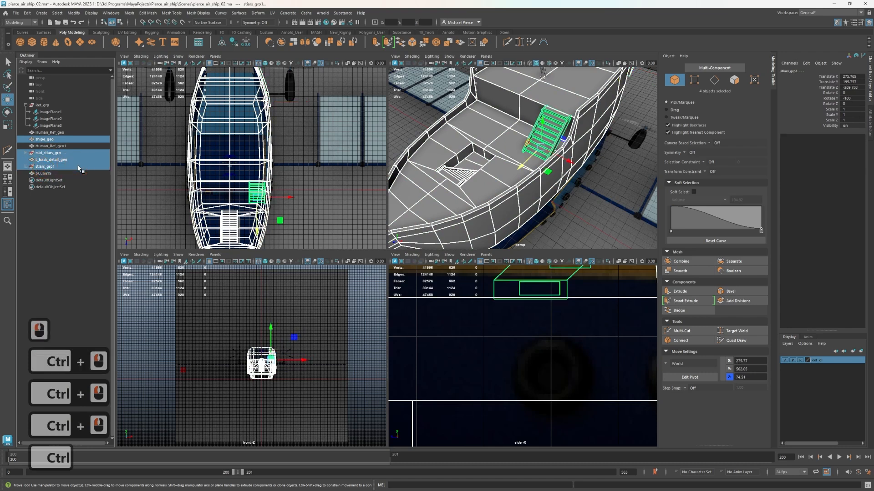
key(ctrl+g)
Rename the new ship parts group as main_ship_gero, keeping the group in the scene
double_click(54, 153)
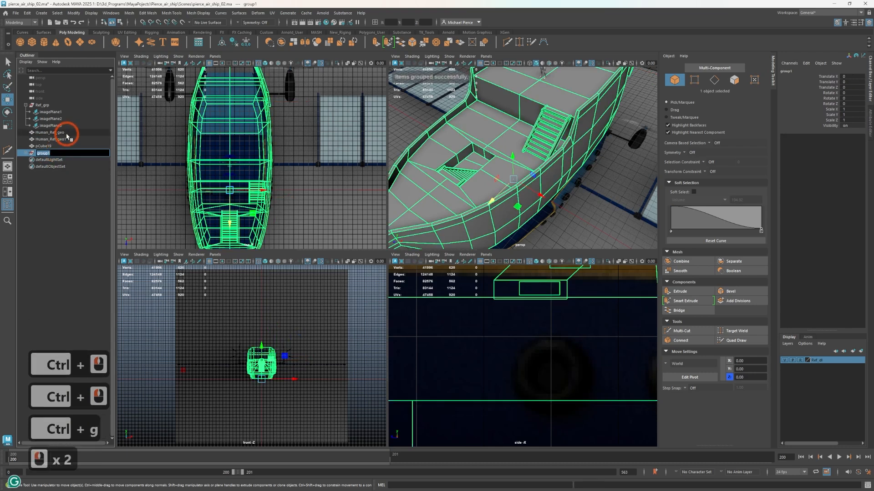
text(main sh)
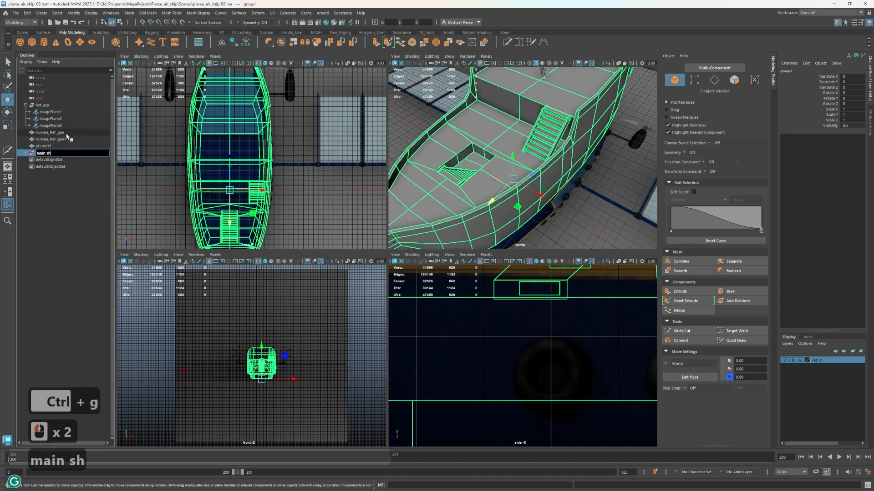
text(ipr)
key(BackSpace)
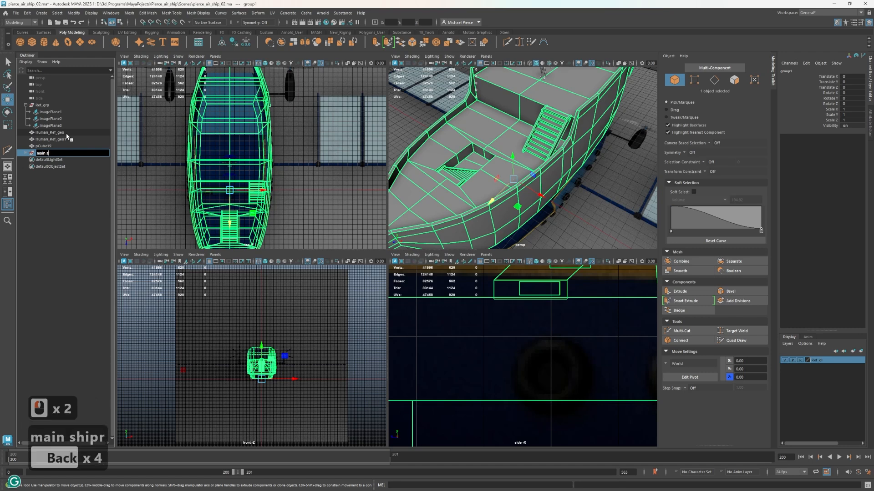
text(hip_)
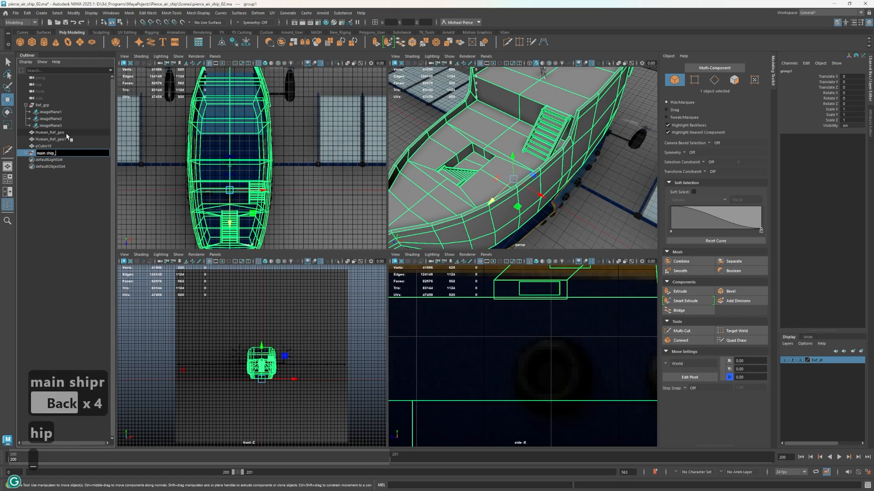
text( gero)
key(Return)
key(BackSpace)
key(ctrl+z)
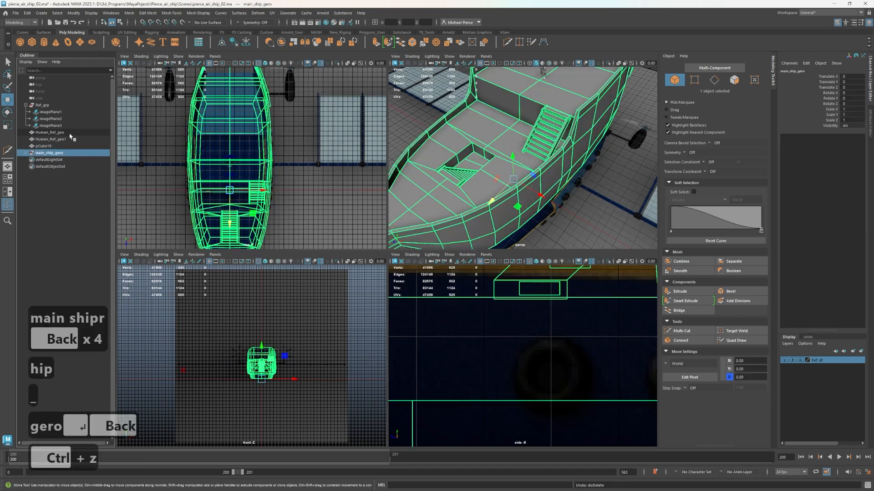
Correct the ending of the ship parts group's name so it reads main_ship_grp
click(67, 147)
click(79, 155)
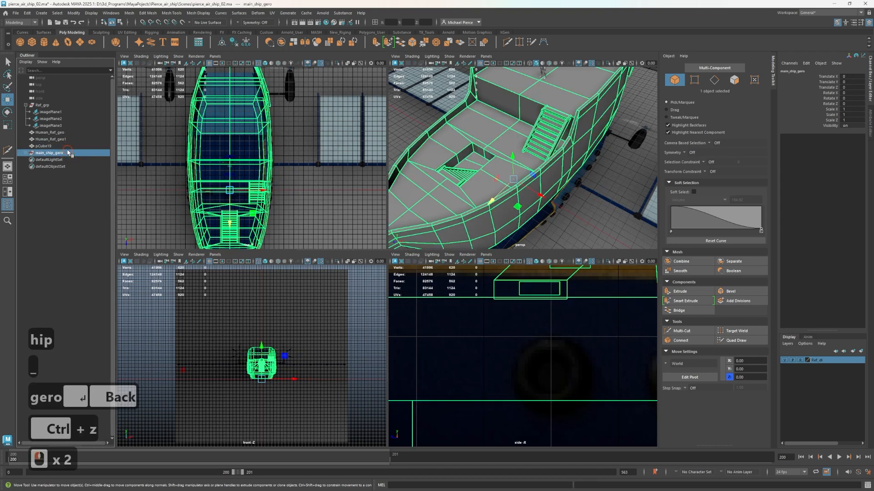
double_click(68, 151)
key(Right)
key(BackSpace)
key(BackSpace)
key(BackSpace)
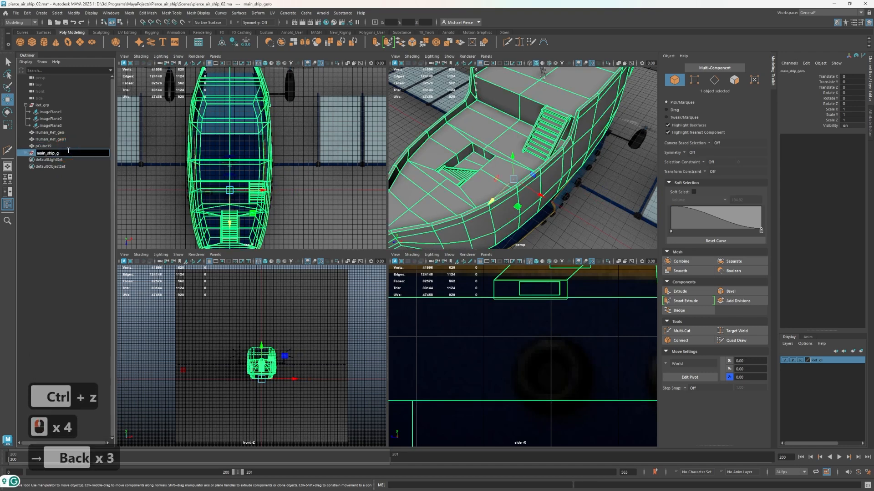
text(grp)
key(Return)
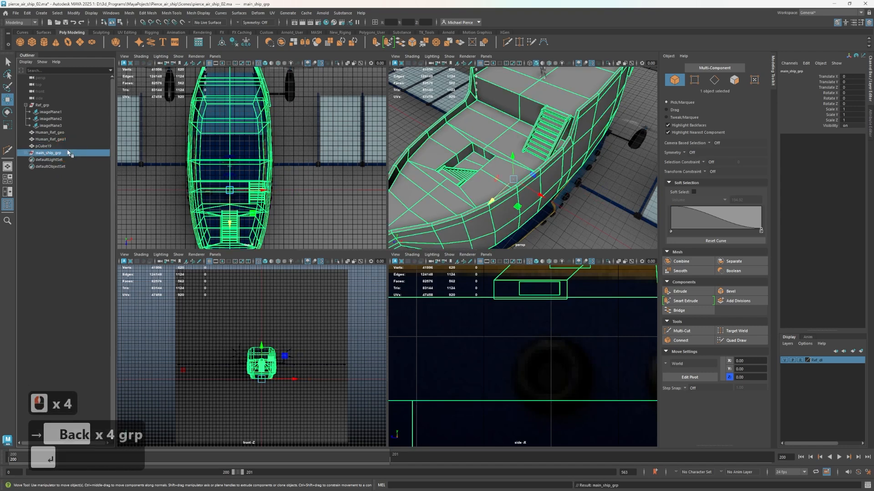
Move pCube19 in the top view to the inner end of the side boom, at about Translate X 447, Translate Z -276
click(428, 206)
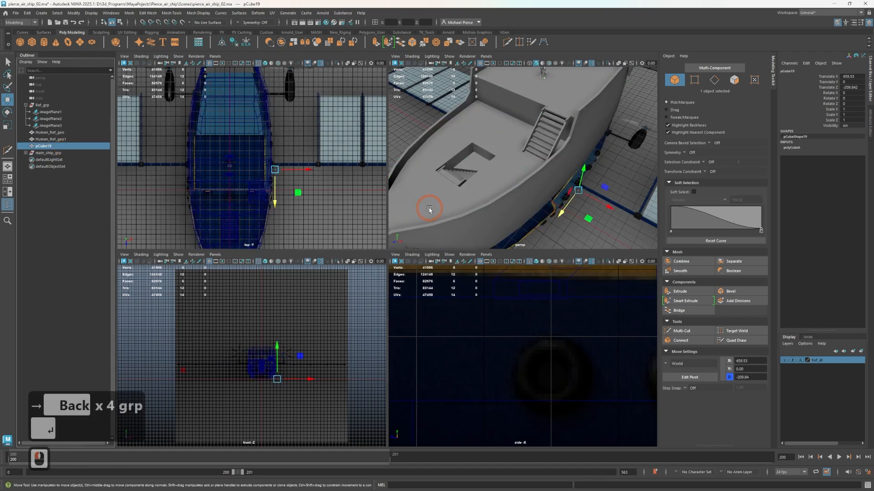
scroll(286, 196, up, 3)
scroll(323, 208, up, 1)
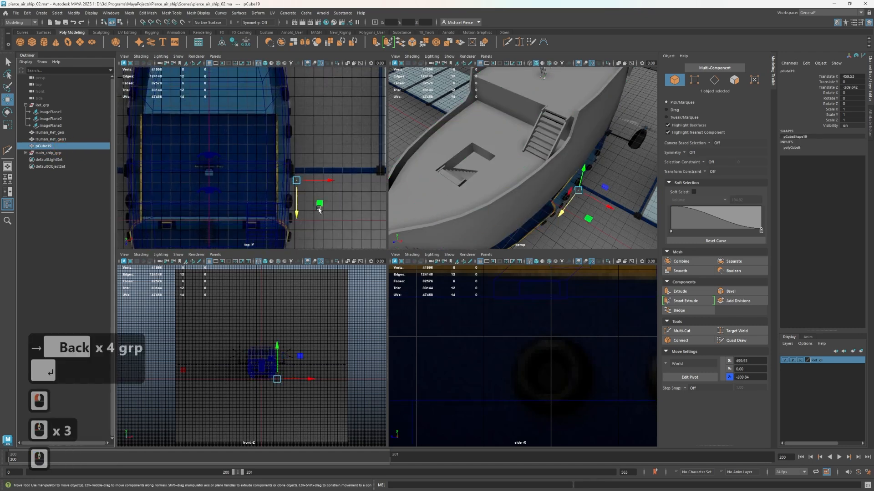
drag(319, 204, 317, 191)
scroll(495, 371, down, 7)
scroll(495, 371, down, 9)
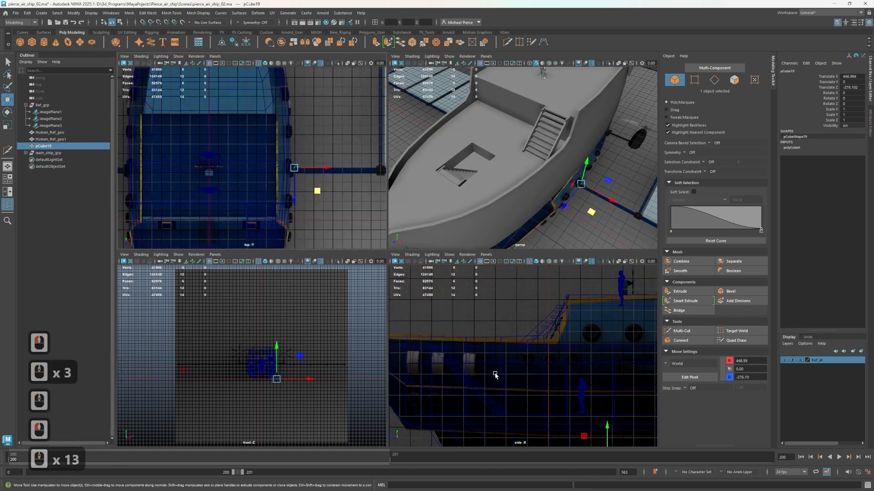
Raise pCube19 in the side view to about Translate Y 311
alt+middle_drag(402, 340, 420, 348)
alt+scroll(429, 355, up, 2)
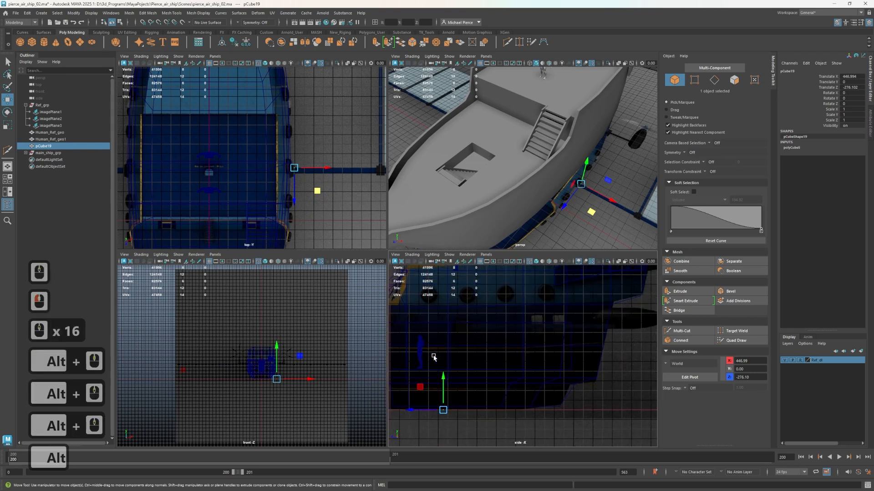
alt+middle_drag(461, 370, 546, 383)
alt+scroll(550, 409, up, 1)
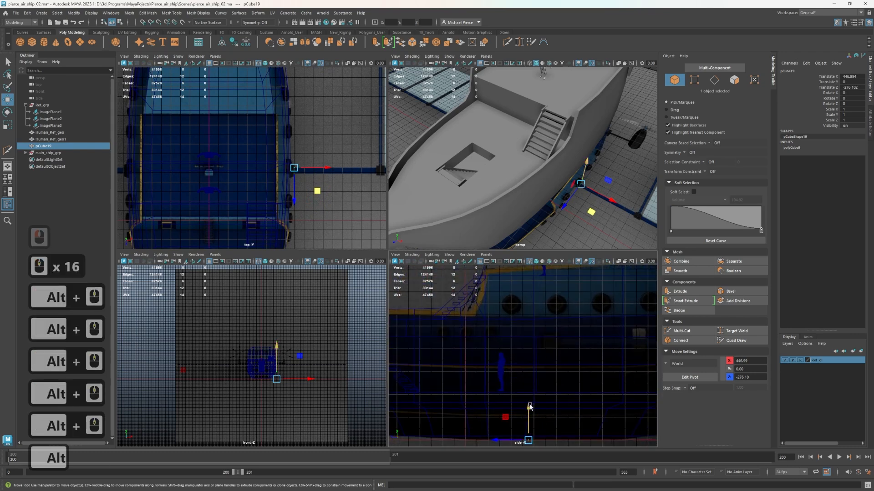
drag(530, 407, 529, 335)
Raise pCube19 to the height of the horizontal boom in the front reference, at about Translate Y 438
scroll(499, 380, up, 1)
scroll(496, 386, down, 6)
scroll(222, 383, down, 4)
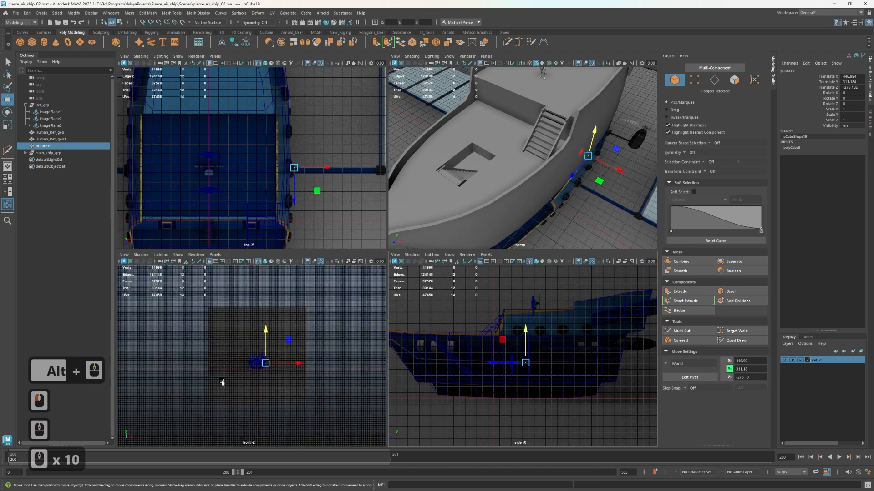
scroll(222, 383, up, 10)
scroll(164, 404, up, 4)
mouse_move(191, 370)
alt+middle_down()
mouse_move(164, 404)
mouse_move(190, 365)
alt+middle_up()
click(168, 351)
key(ctrl+z)
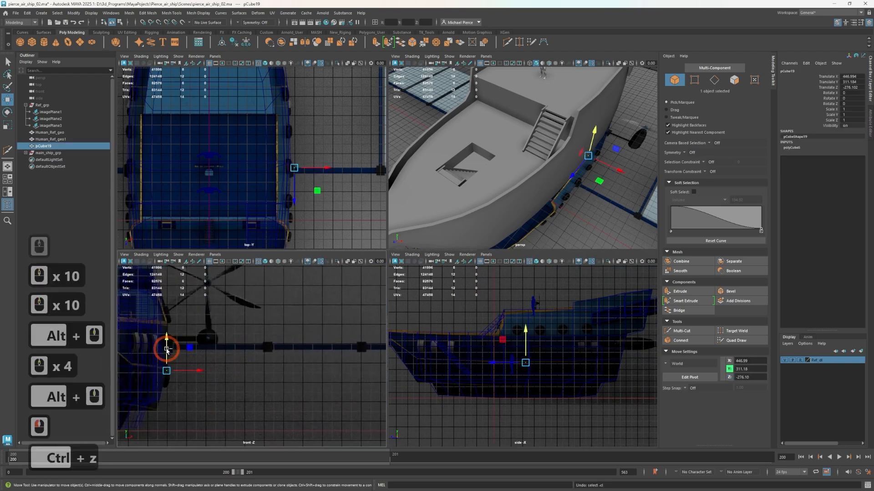
drag(166, 350, 166, 325)
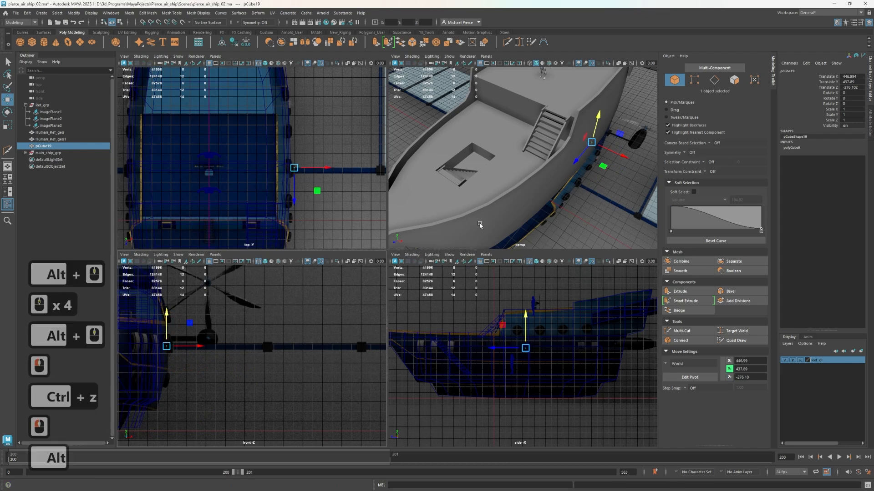
Scale pCube19 up uniformly beside the hull to about 102
alt+drag(460, 155, 478, 184)
alt+scroll(527, 141, up, 4)
alt+middle_drag(526, 141, 528, 174)
alt+drag(529, 173, 523, 171)
scroll(214, 183, up, 3)
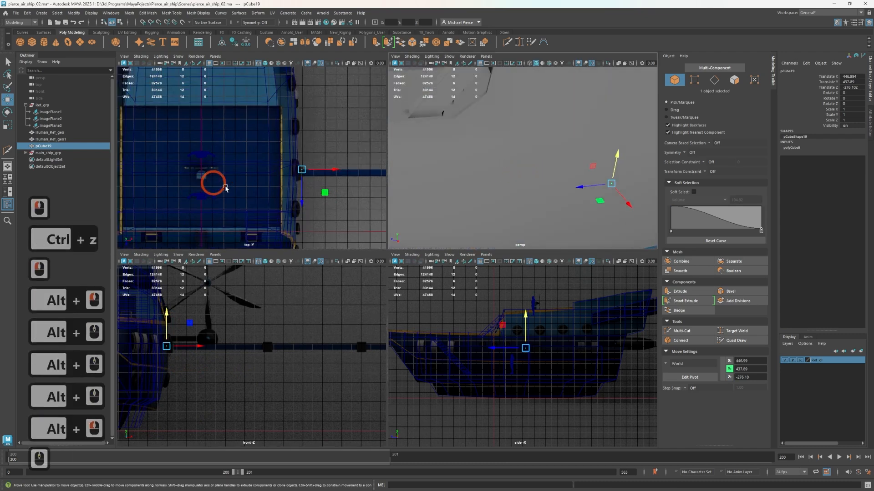
alt+drag(615, 201, 608, 182)
alt+middle_drag(608, 182, 477, 233)
key(r)
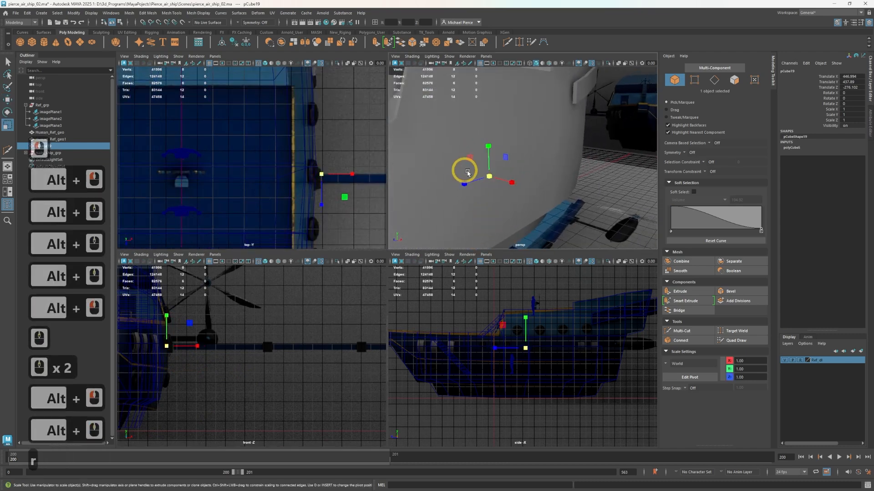
drag(489, 176, 514, 176)
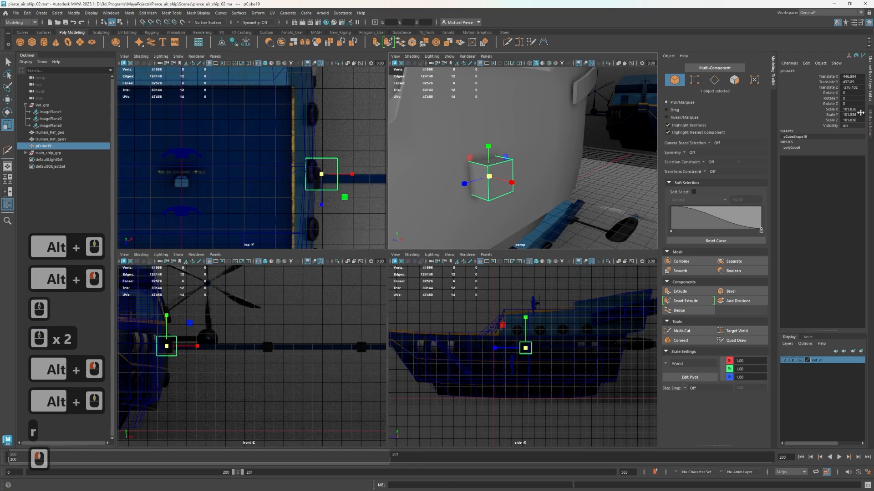
Set Scale X, Y and Z of pCube19 to 40
click(855, 110)
drag(855, 110, 856, 122)
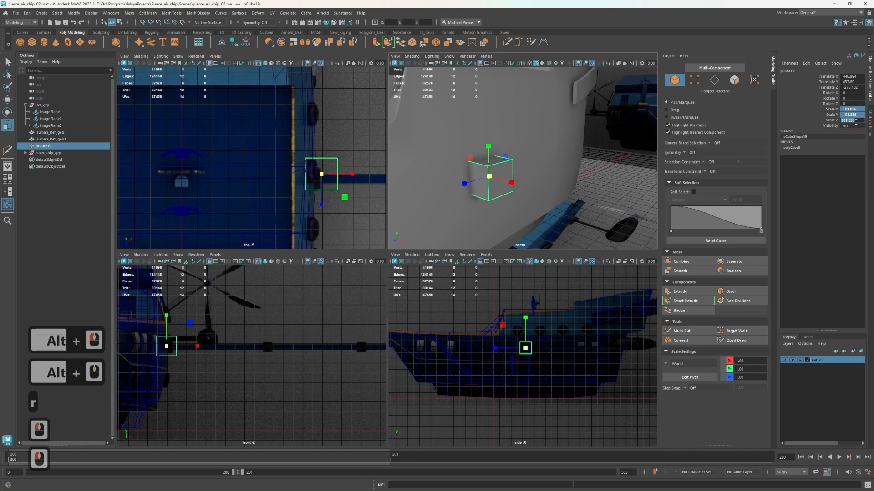
text(40)
key(Tab)
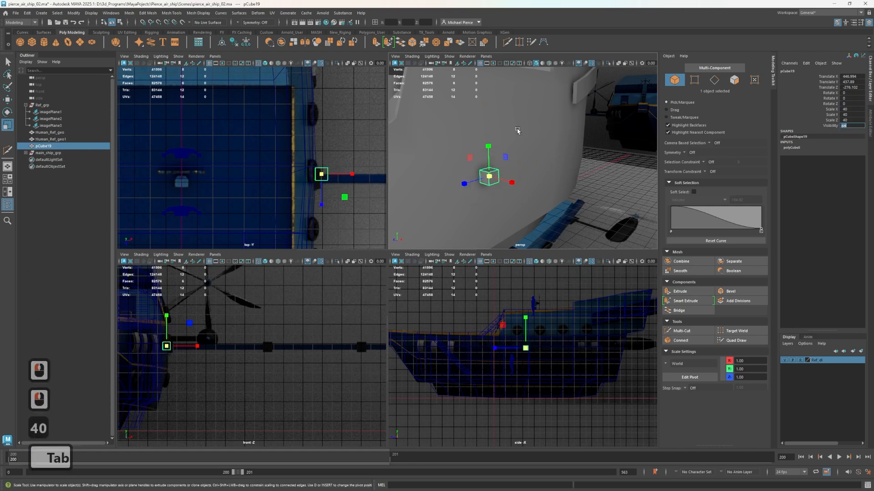
Set all three scale values of pCube19 to 50
scroll(519, 357, up, 8)
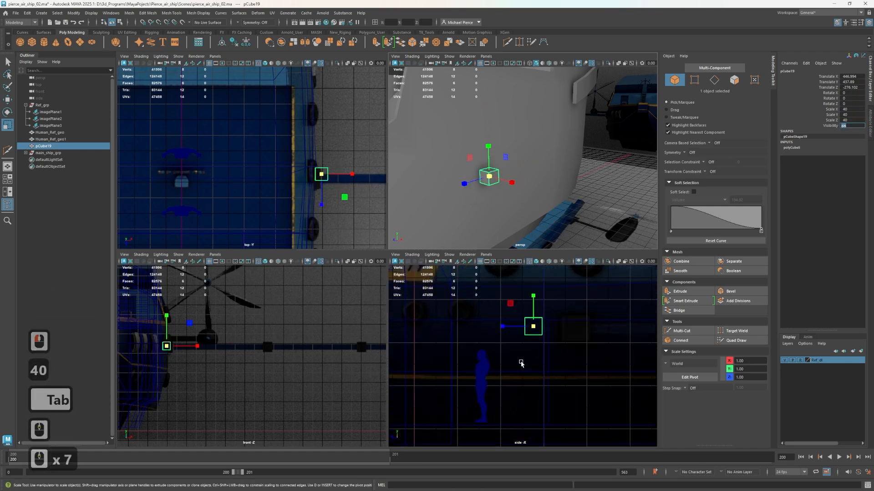
click(854, 120)
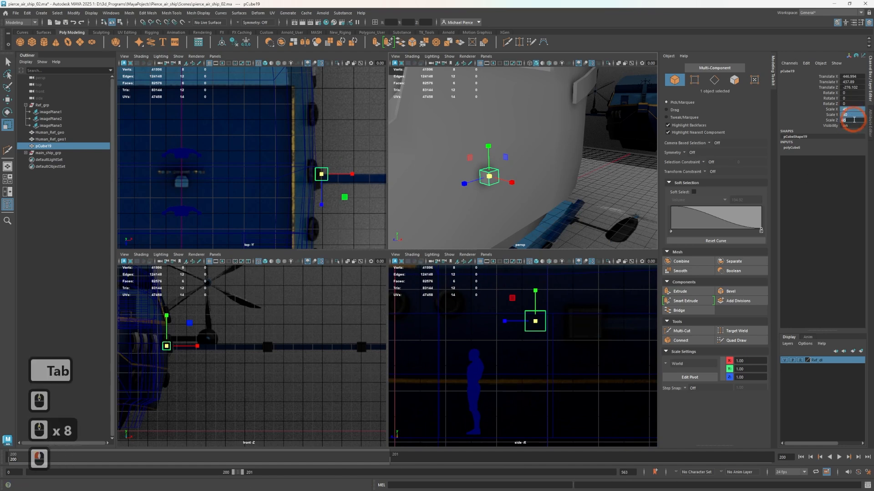
text(50)
key(Tab)
Set Scale X, Y and Z of pCube19 to 60 to compare it with the boom mount in the top reference
scroll(458, 198, up, 2)
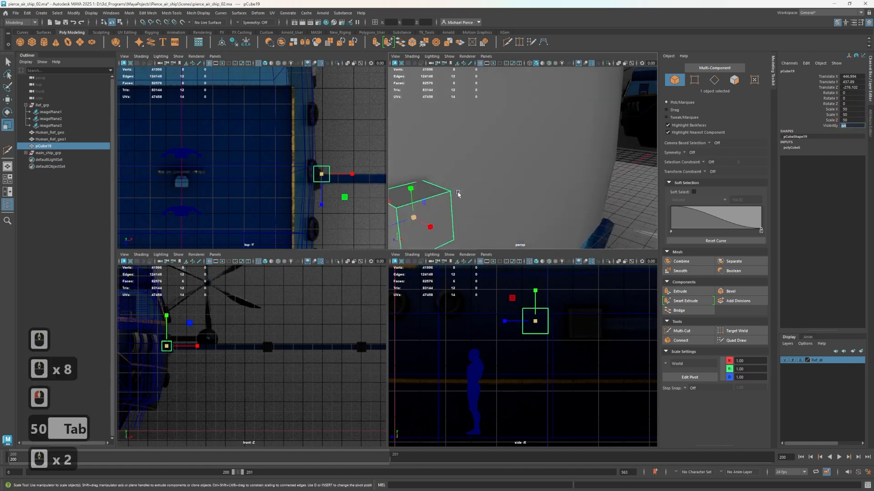
scroll(336, 189, up, 1)
scroll(335, 189, up, 1)
alt+middle_drag(298, 191, 232, 166)
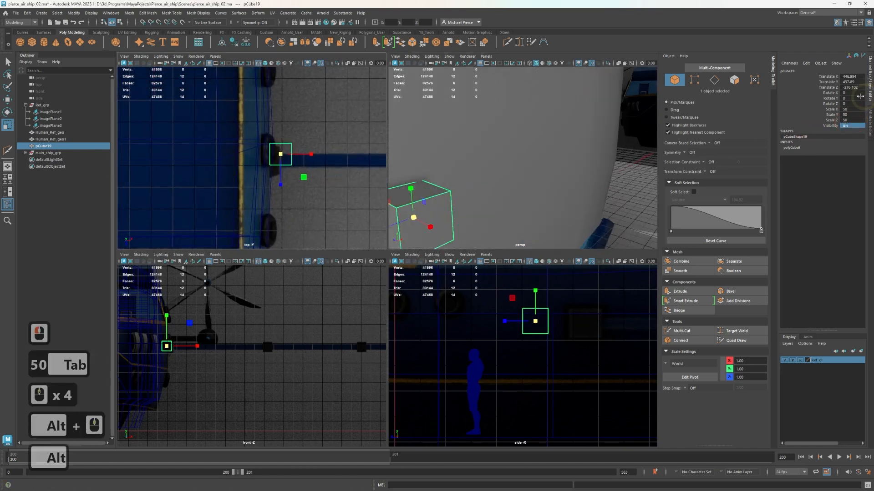
drag(846, 108, 847, 126)
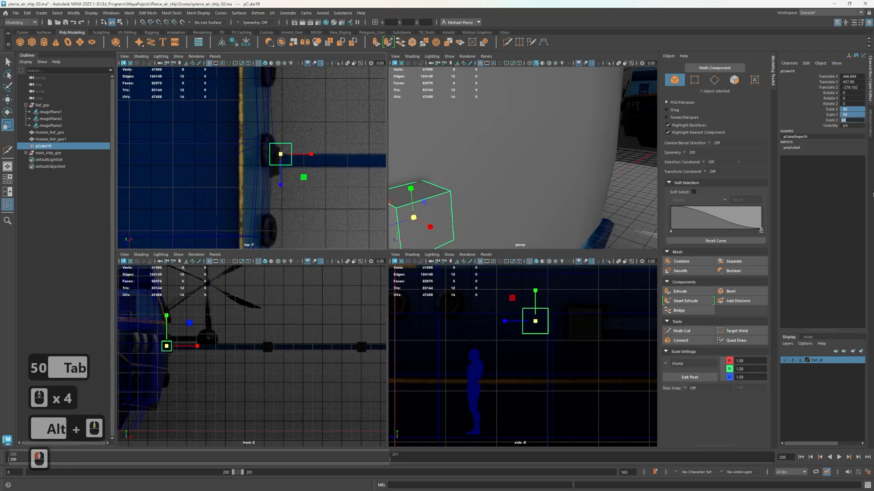
text(60)
key(Tab)
Shift pCube19 along Z to line up with the boom in the top reference, at about Translate Z -267.6
scroll(367, 207, up, 4)
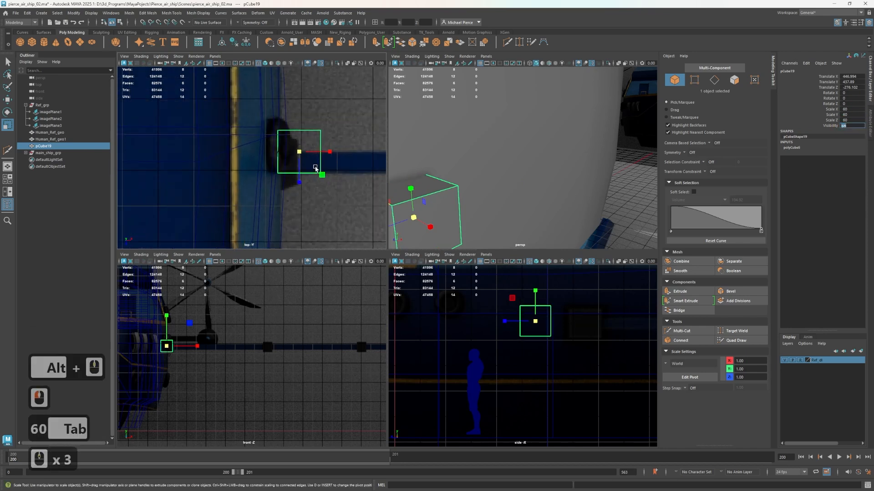
text(w)
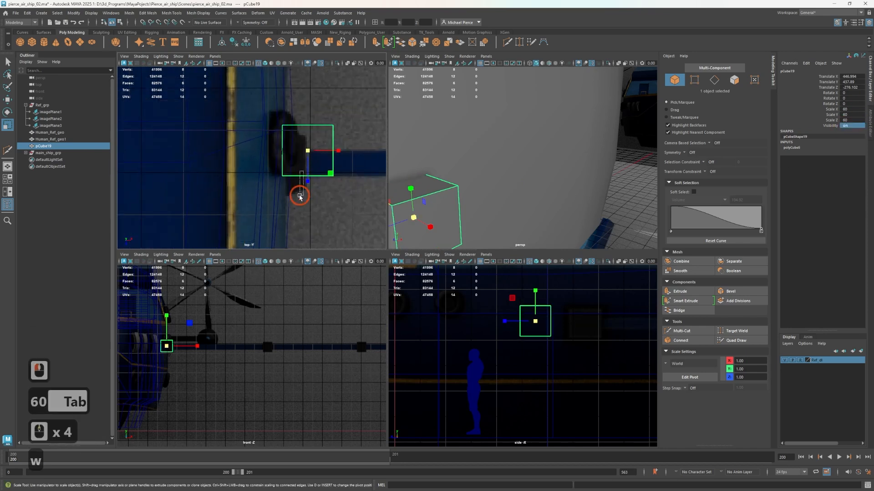
click(312, 176)
key(w)
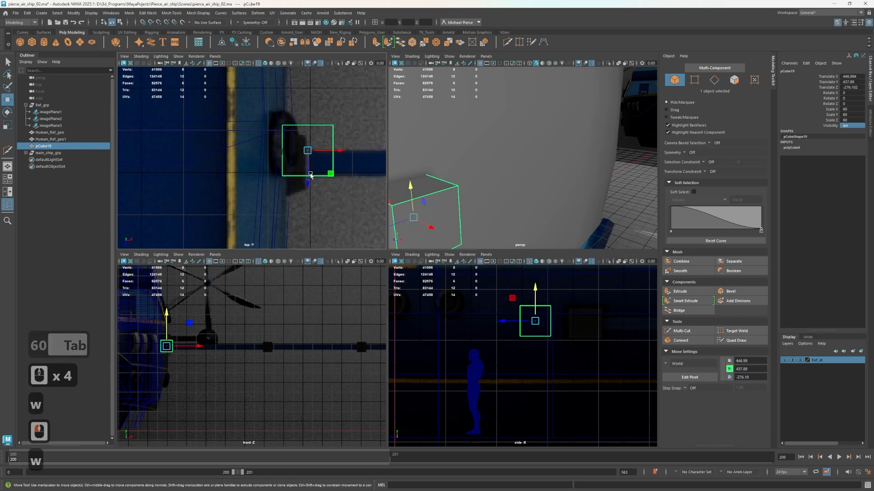
drag(307, 175, 304, 182)
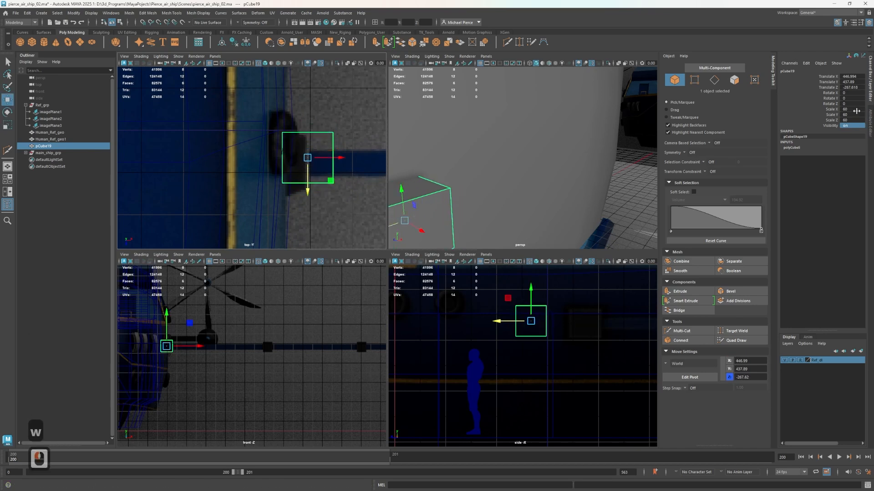
Set Scale X, Y and Z of pCube19 to 80
double_click(857, 120)
text(8)
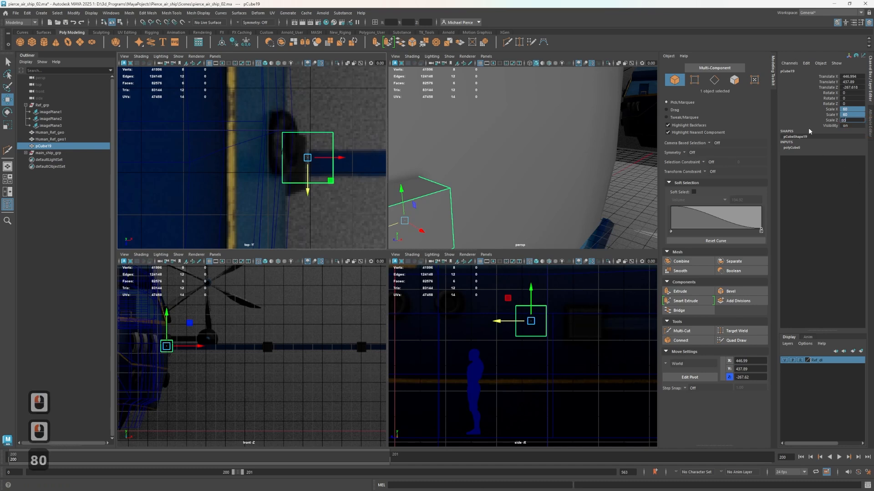
key(Tab)
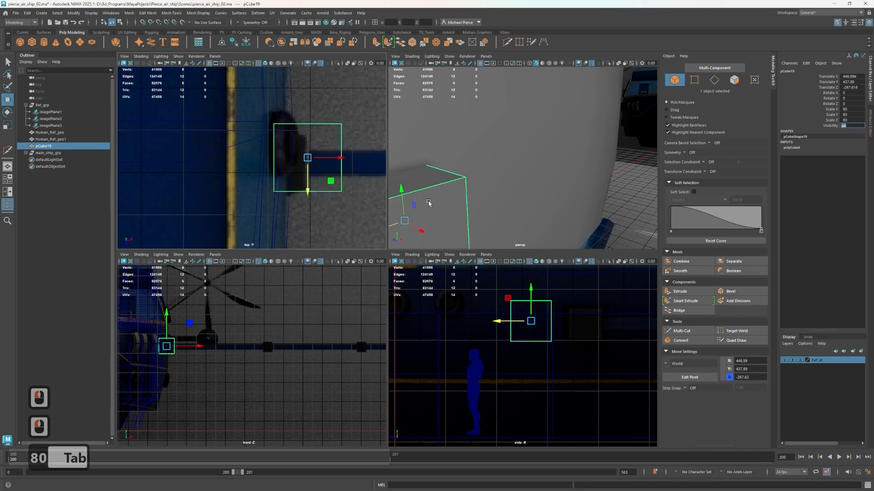
Move pCube19 outward from the hull along X to about Translate X 453.9
alt+click(445, 197)
alt+scroll(447, 198, down, 4)
mouse_move(478, 200)
right_down()
mouse_move(490, 202)
mouse_move(477, 198)
right_up()
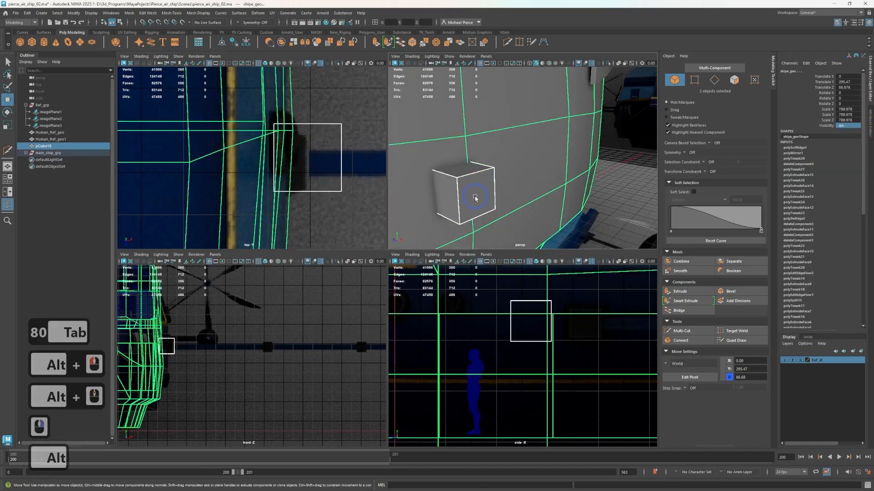
alt+drag(475, 197, 531, 205)
key(w)
click(570, 203)
key(w)
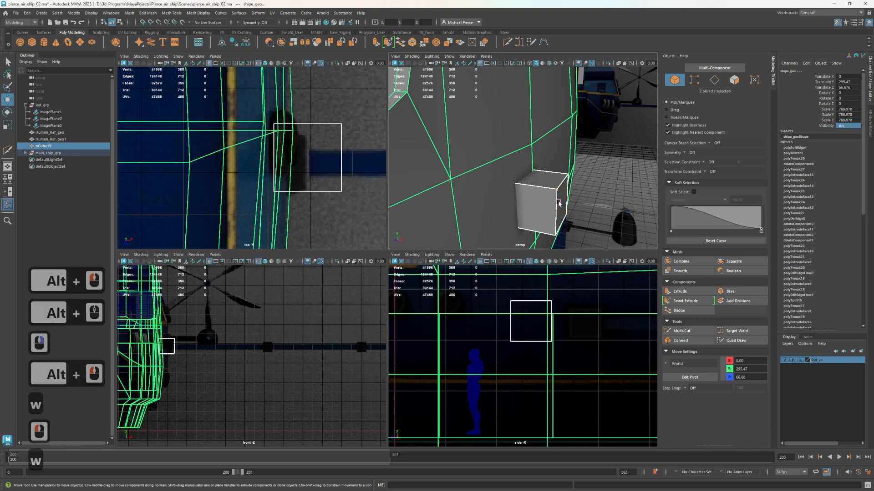
right_click(559, 203)
click(563, 205)
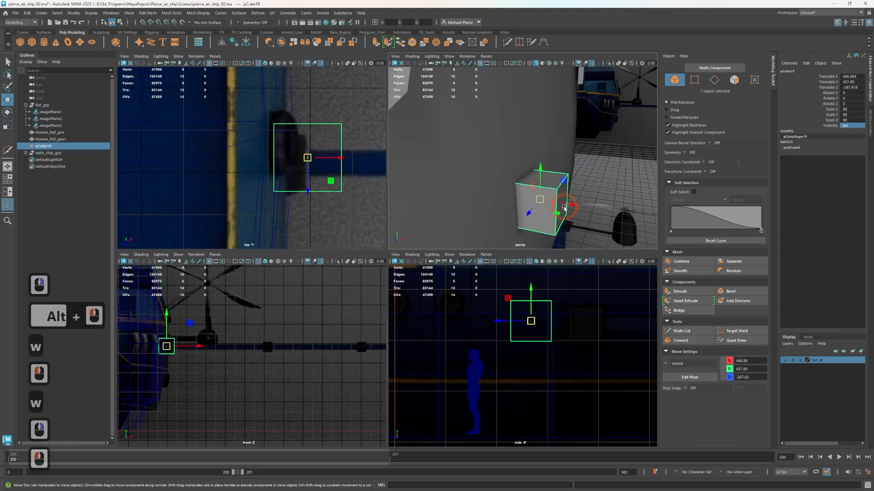
drag(564, 208, 572, 202)
Add main_ship_grp to a new display layer and set that layer to Reference so the ship cannot be selected
click(48, 152)
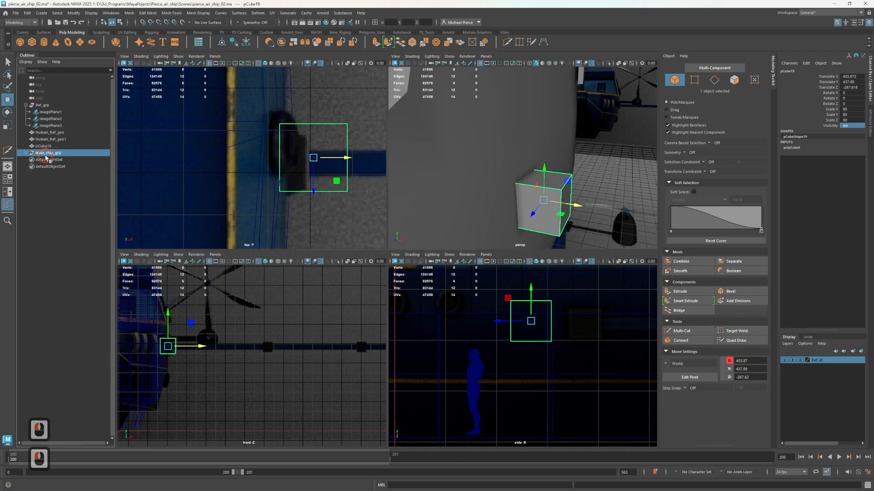
click(755, 364)
click(861, 352)
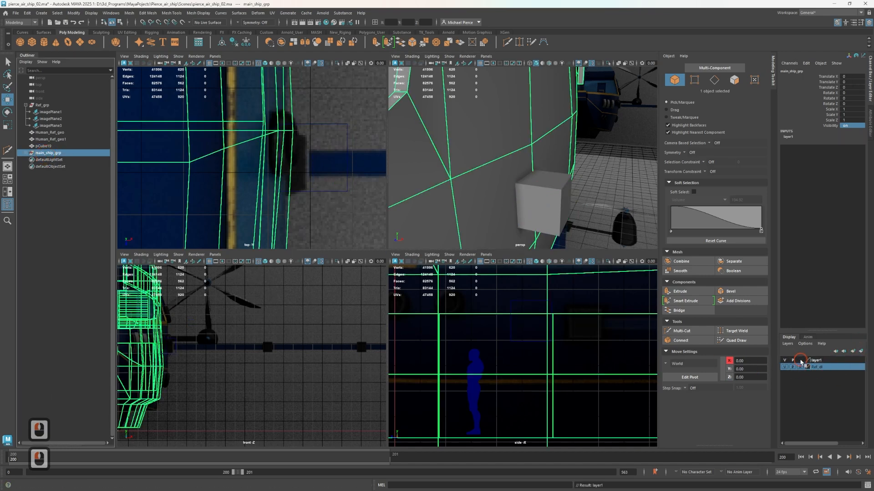
double_click(801, 361)
click(535, 190)
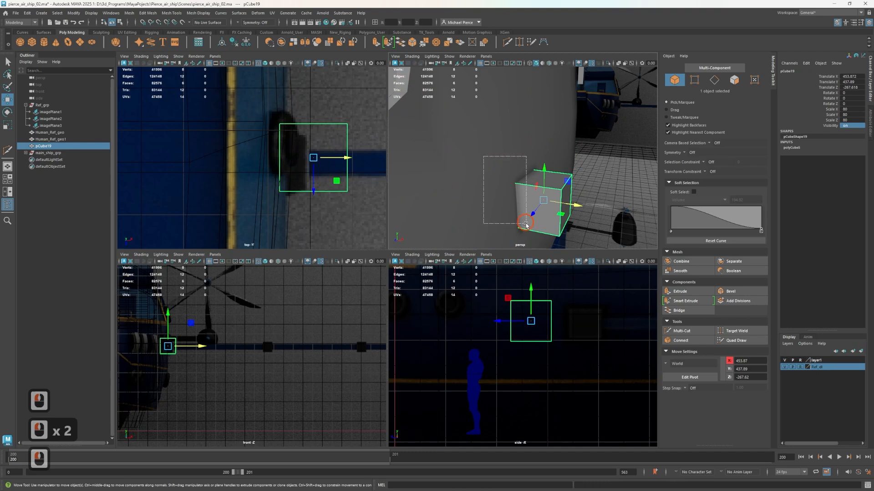
drag(526, 224, 525, 222)
click(514, 206)
click(572, 203)
Scale down the outer face of pCube19 to taper the boom mount away from the hull
scroll(552, 191, up, 2)
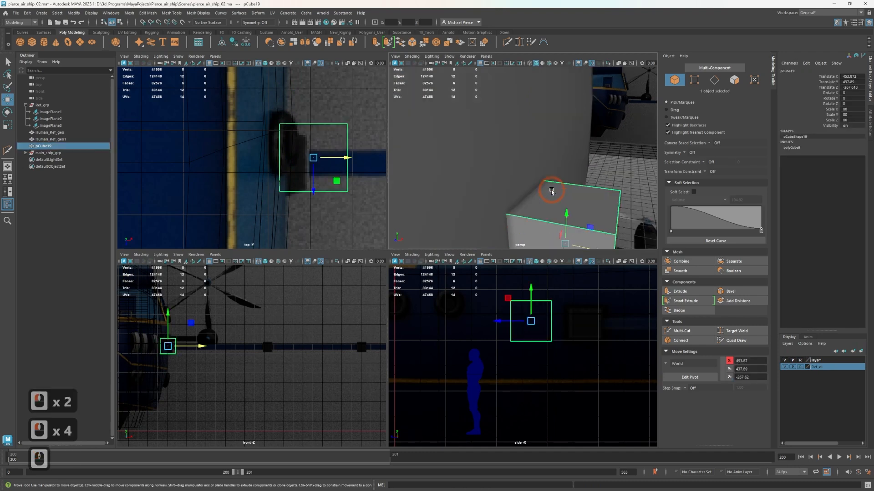
alt+middle_drag(553, 192, 524, 170)
alt+scroll(524, 170, down, 1)
right_drag(525, 170, 523, 191)
click(552, 176)
key(r)
drag(562, 177, 544, 185)
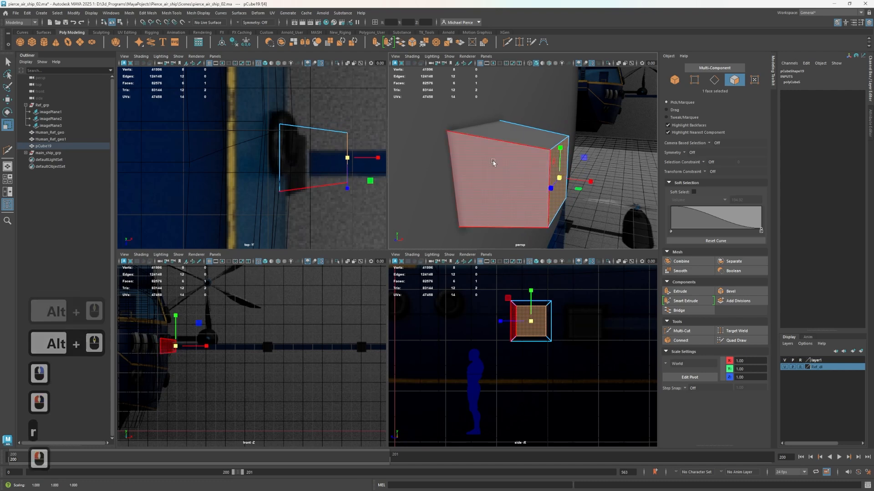
Isolate pCube19, scale up its hull-side face to widen the mount's base, and end the isolation
right_drag(505, 167, 537, 155)
key(ctrl+1)
alt+drag(448, 162, 532, 200)
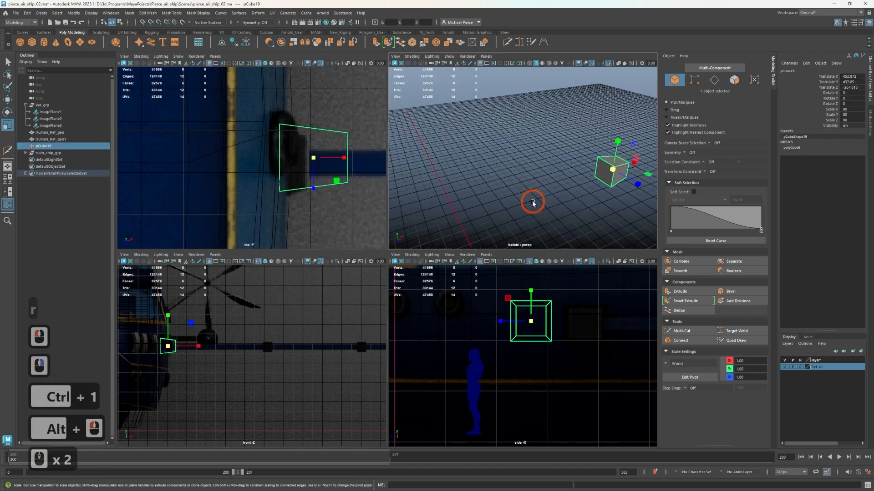
key(f)
mouse_move(465, 179)
right_down()
mouse_move(467, 196)
mouse_move(473, 191)
right_up()
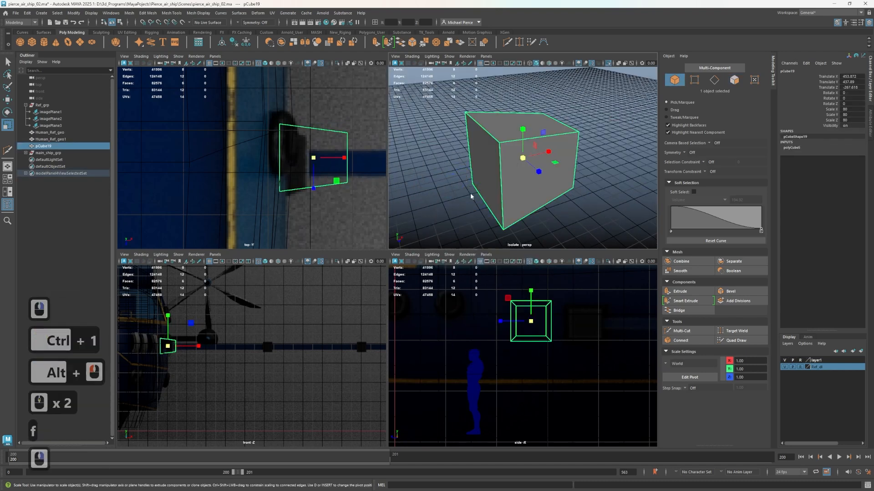
click(475, 172)
drag(482, 167, 519, 169)
key(ctrl+1)
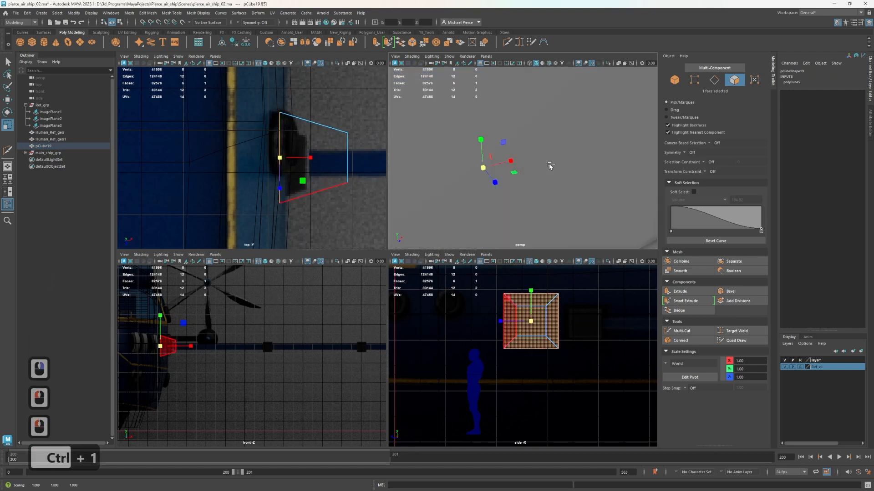
Shift the mount's hull-side face slightly outward along X, checking its fit against the hull
ctrl+scroll(549, 165, down, 2)
alt+scroll(550, 167, down, 1)
alt+drag(540, 184, 404, 195)
scroll(484, 183, up, 2)
alt+drag(484, 182, 472, 187)
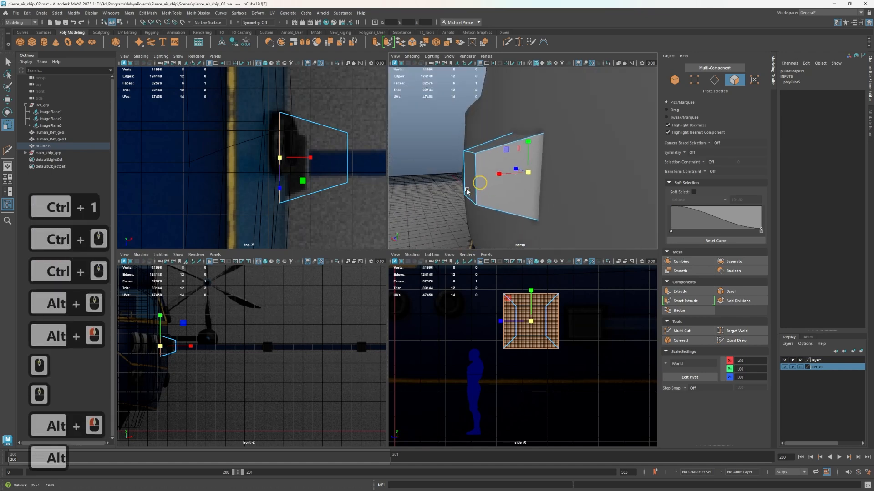
alt+middle_drag(471, 187, 464, 199)
mouse_move(465, 198)
alt+mouse_down()
mouse_move(489, 193)
mouse_move(477, 187)
alt+mouse_up()
key(w)
key(r)
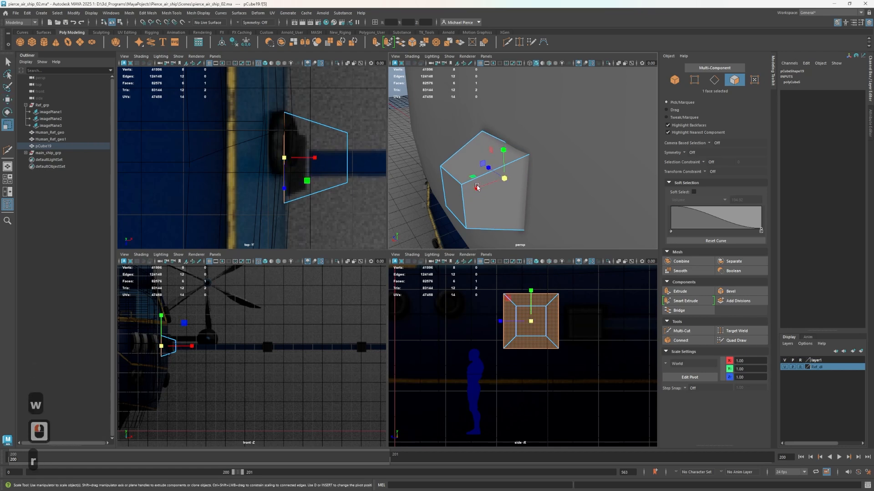
Push the mount's hull-side face back into the hull along X and delete that hidden face
scroll(252, 158, up, 2)
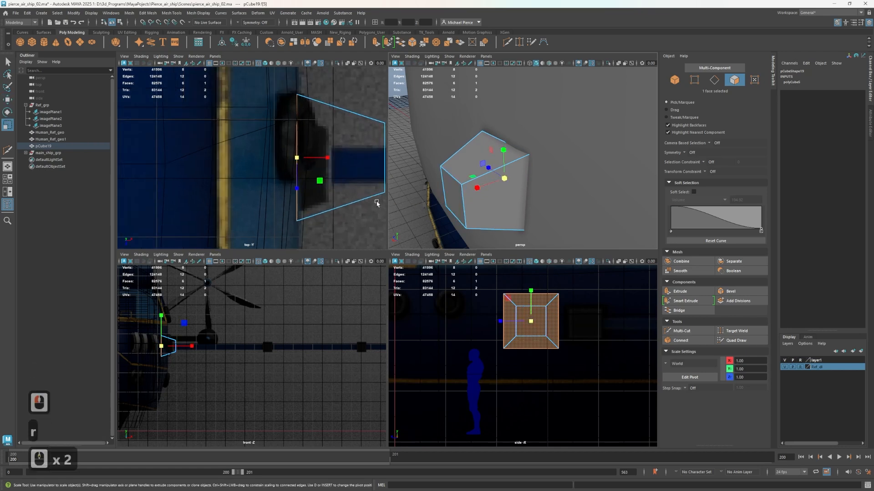
scroll(538, 362, up, 2)
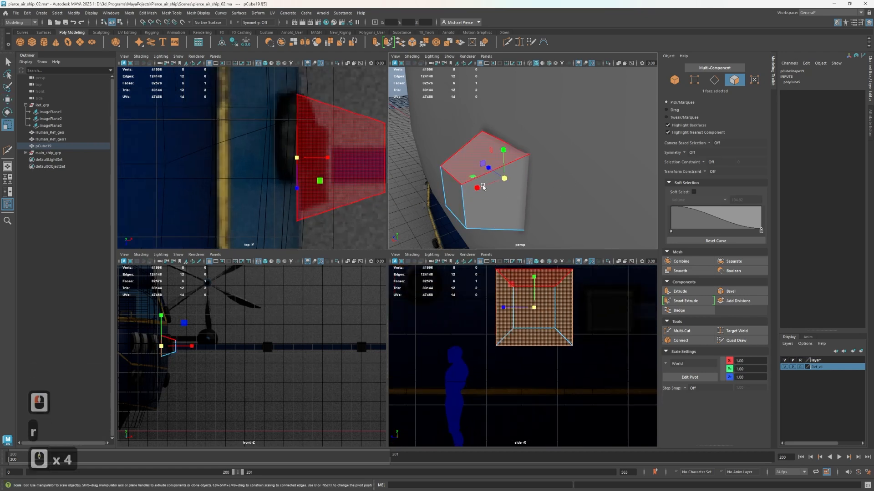
key(w)
drag(484, 186, 500, 182)
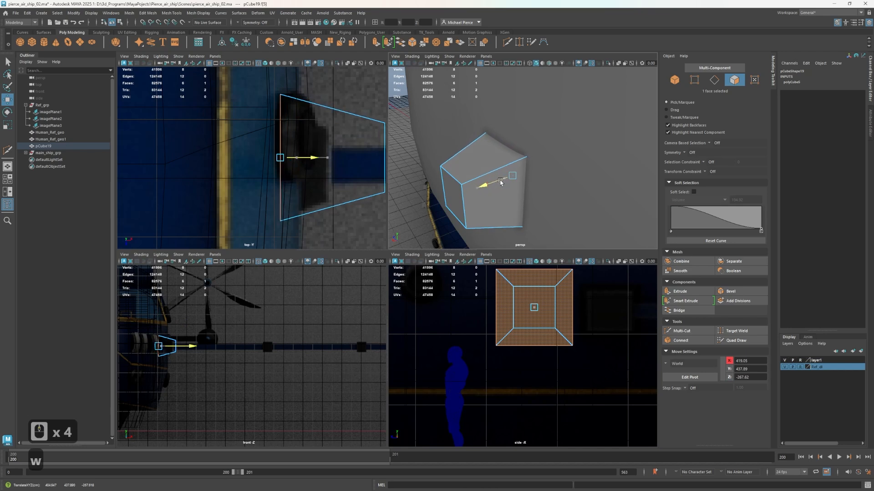
key(Delete)
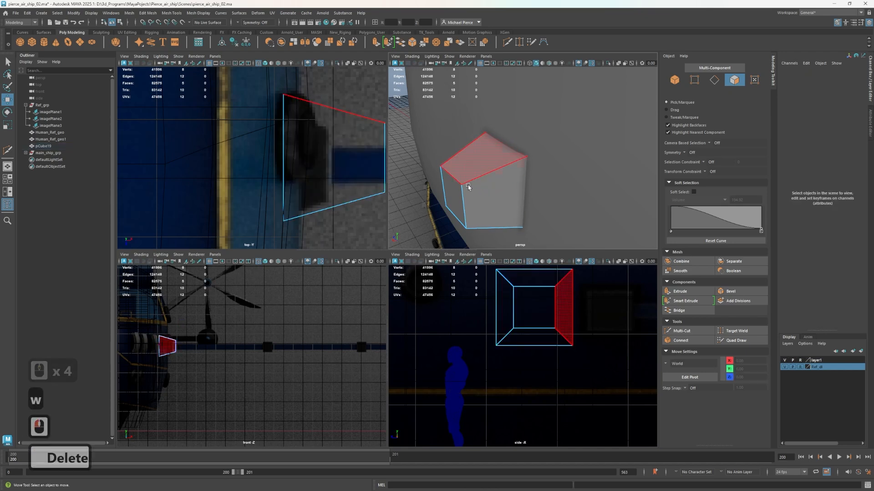
Extrude the mount's outer end face inward with an Offset of 10
right_drag(467, 186, 518, 169)
click(454, 200)
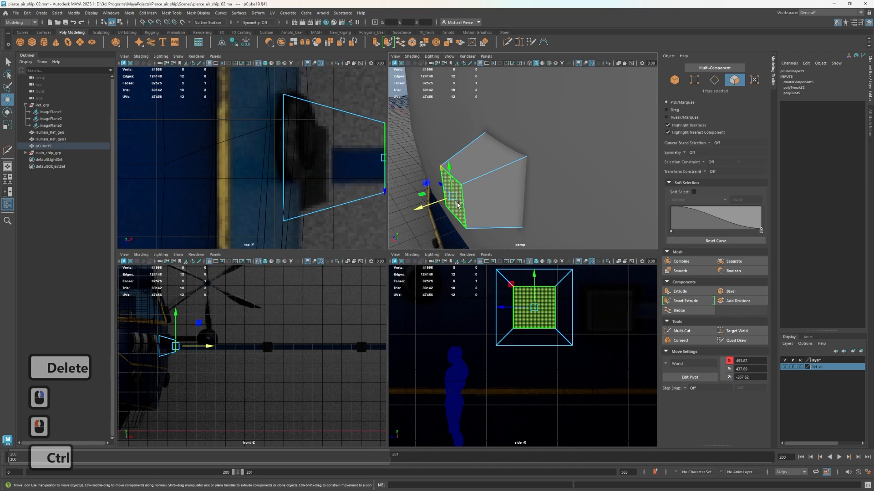
key(ctrl+e)
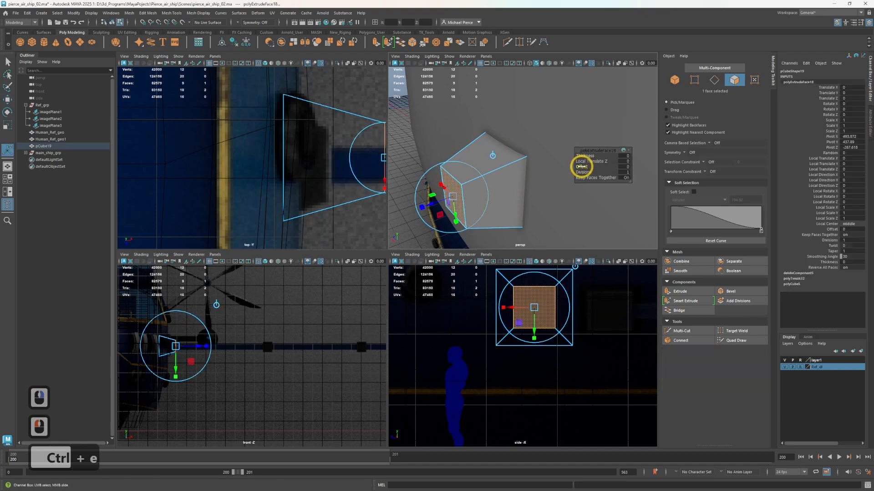
drag(581, 167, 610, 168)
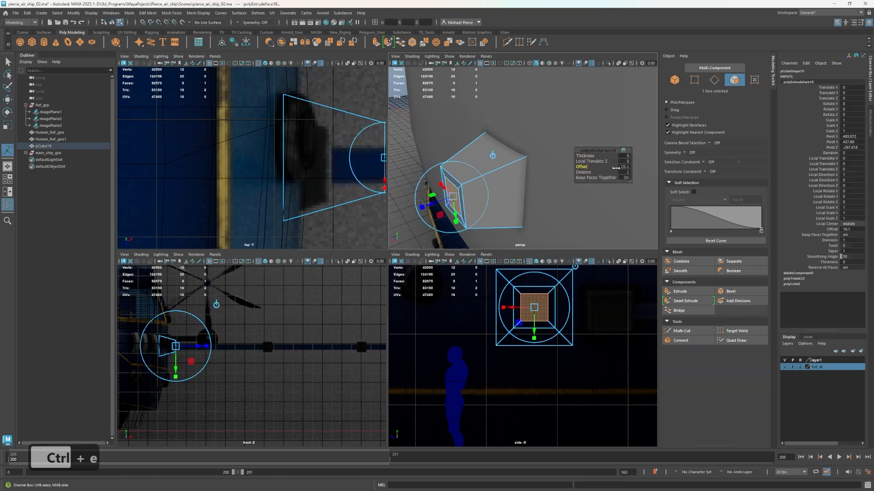
click(623, 167)
text(10)
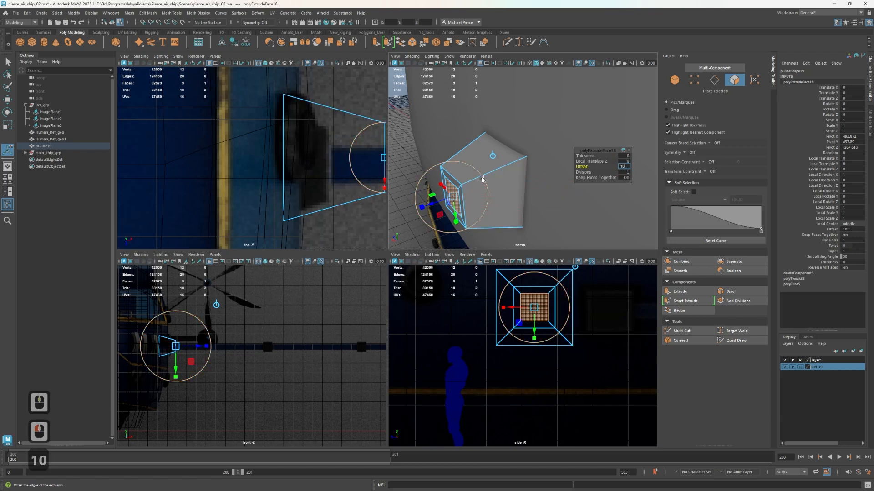
key(Return)
Extrude the inset end face along X to about 879.4, forming the boom up to the first joint block in the top reference
alt+drag(473, 171, 518, 193)
alt+middle_drag(519, 193, 461, 187)
scroll(327, 217, down, 3)
alt+middle_drag(327, 191, 168, 145)
key(w)
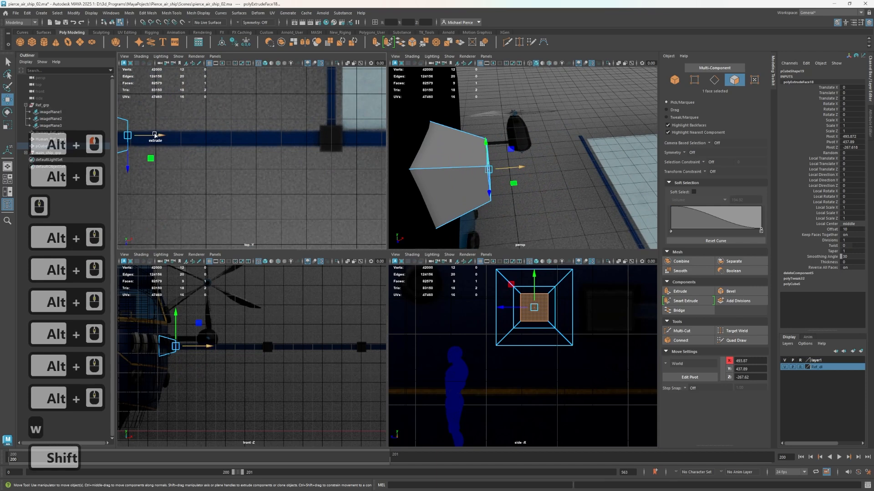
shift+drag(145, 135, 348, 128)
alt+middle_drag(272, 188, 374, 166)
alt+drag(575, 226, 440, 195)
alt+middle_drag(547, 214, 517, 92)
alt+scroll(520, 100, down, 3)
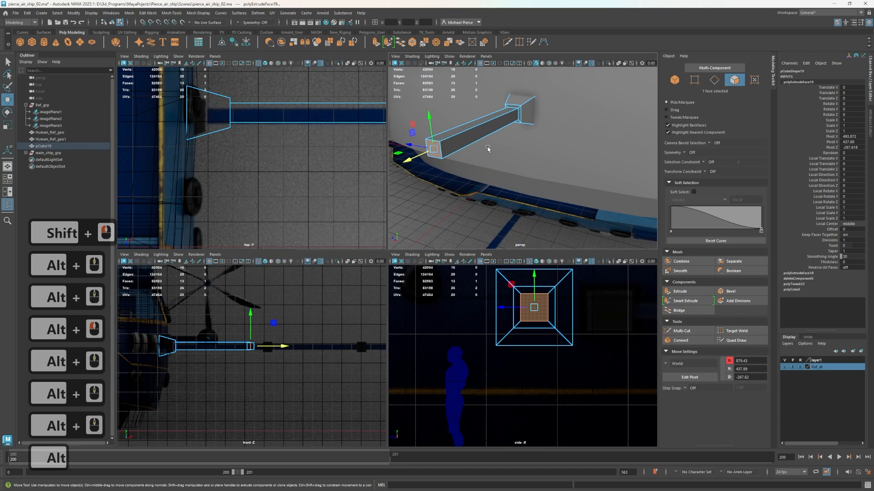
Extrude the boom's end face with an Offset of -10 to widen it for the joint block
alt+middle_drag(474, 190, 546, 120)
alt+middle_drag(271, 177, 121, 225)
key(ctrl+e)
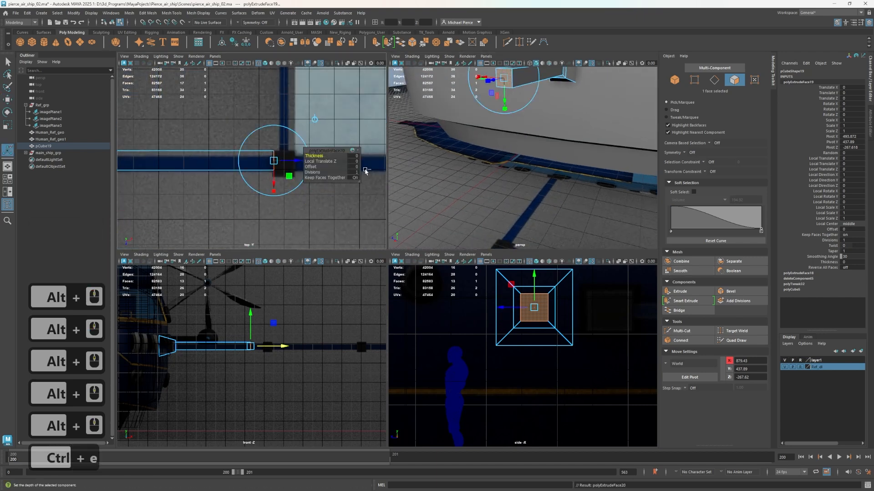
click(350, 168)
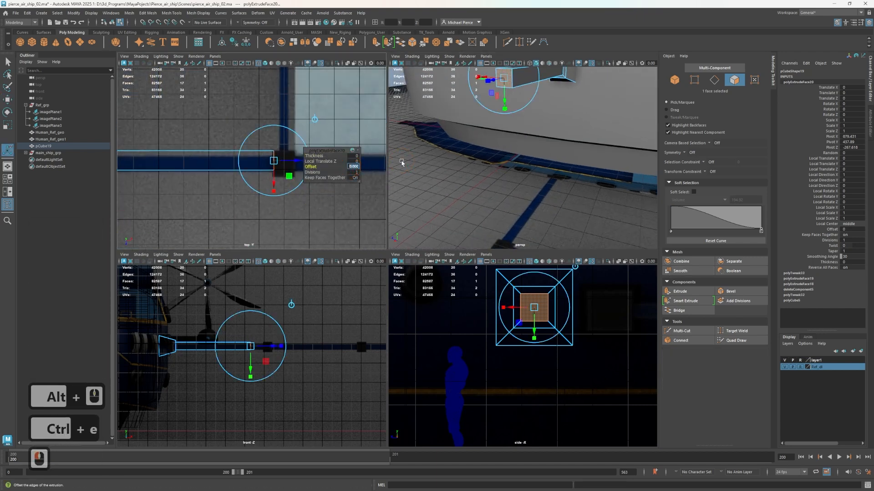
text(-1)
key(Return)
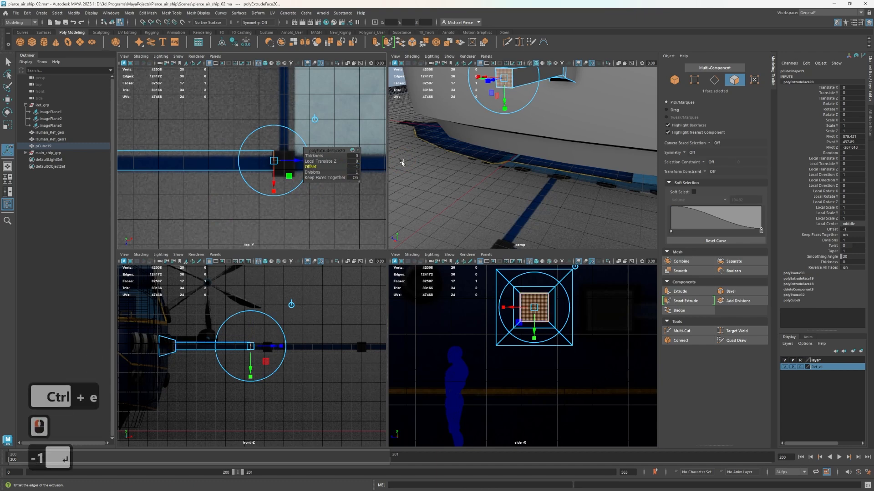
click(354, 171)
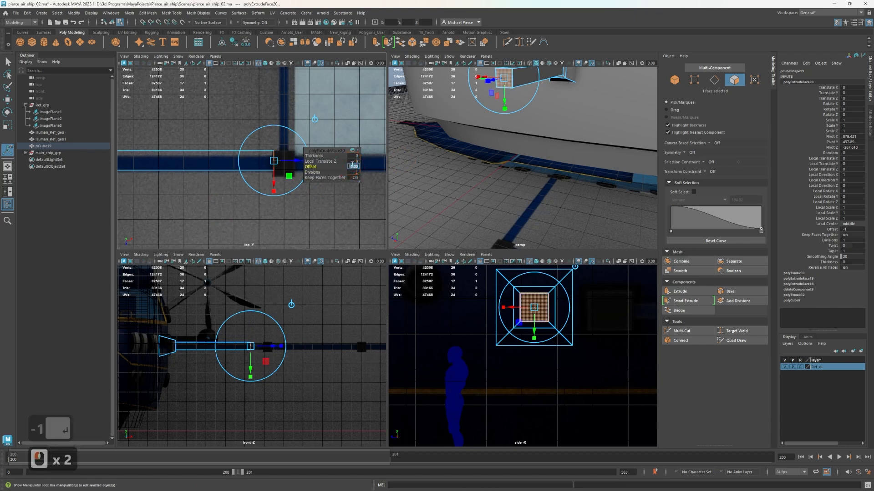
text(-10)
key(Return)
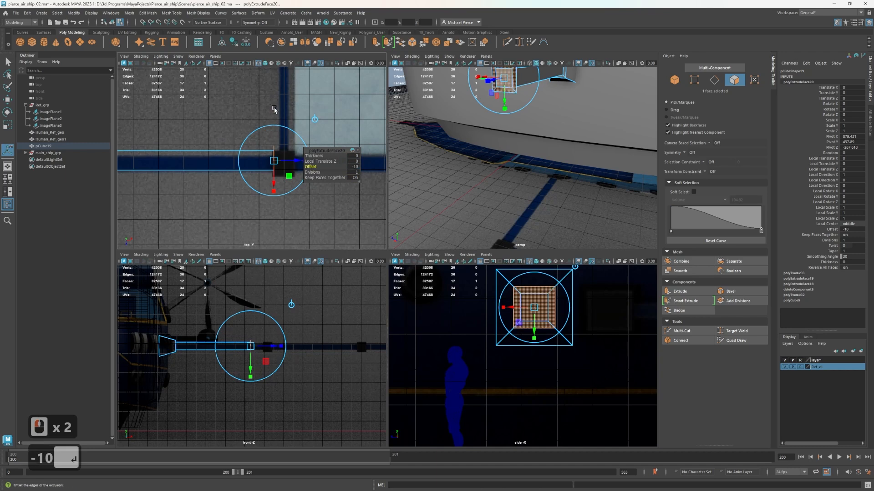
key(Tab)
Try extruding the widened end face outward along X by about 75.7 units, and undo it
scroll(473, 346, down, 1)
scroll(539, 153, down, 2)
scroll(539, 153, up, 2)
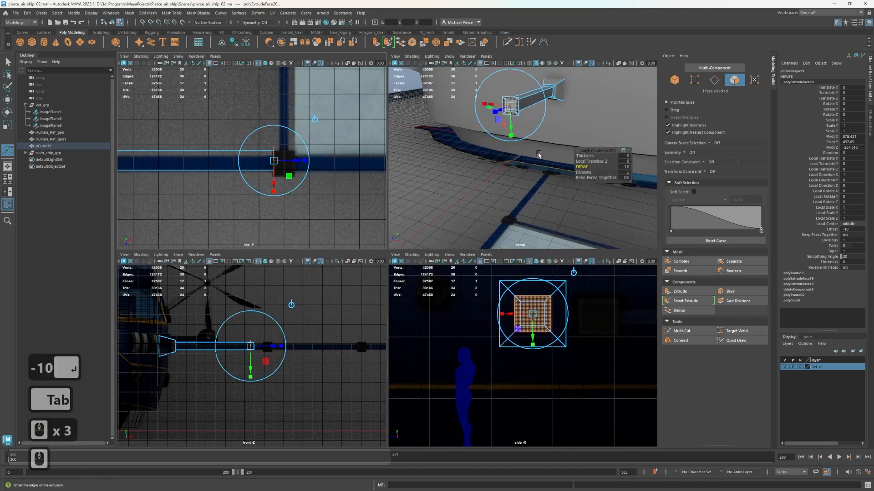
alt+drag(493, 157, 550, 173)
alt+middle_drag(550, 172, 554, 208)
key(w)
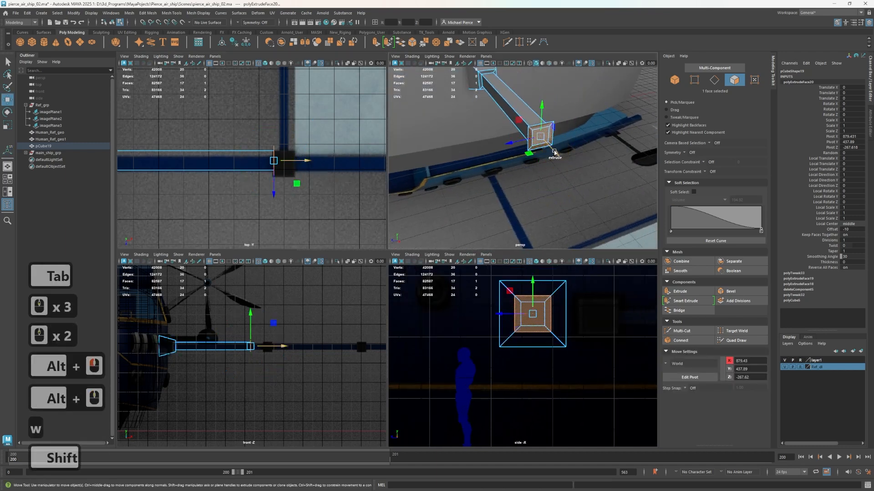
shift+drag(555, 151, 484, 169)
alt+middle_drag(483, 170, 564, 221)
key(ctrl+z)
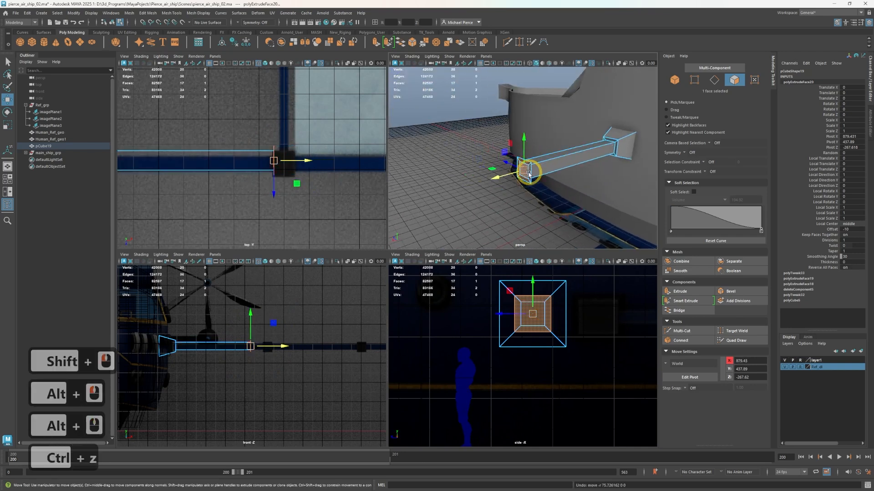
Extrude the widened end face of the boom with a Local Translate Z of 30
key(ctrl)
key(ctrl+e)
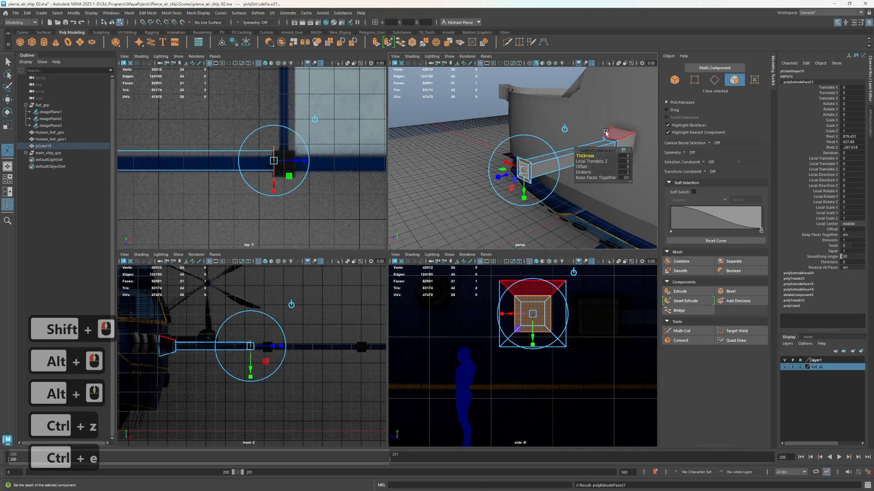
click(625, 157)
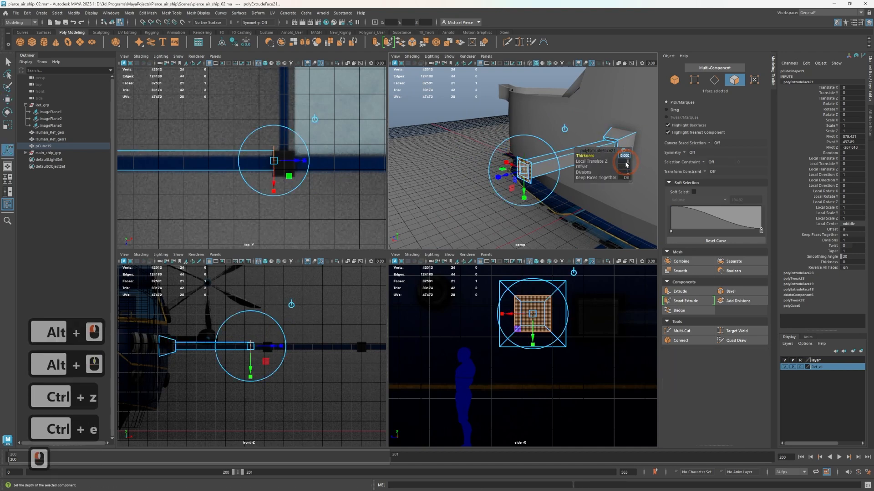
double_click(626, 163)
text(30)
key(Tab)
Set the joint block extrusion's Local Translate Z to 60
mouse_move(482, 192)
alt+mouse_down()
mouse_move(441, 224)
mouse_move(494, 193)
alt+mouse_up()
alt+middle_drag(503, 175, 543, 138)
click(630, 161)
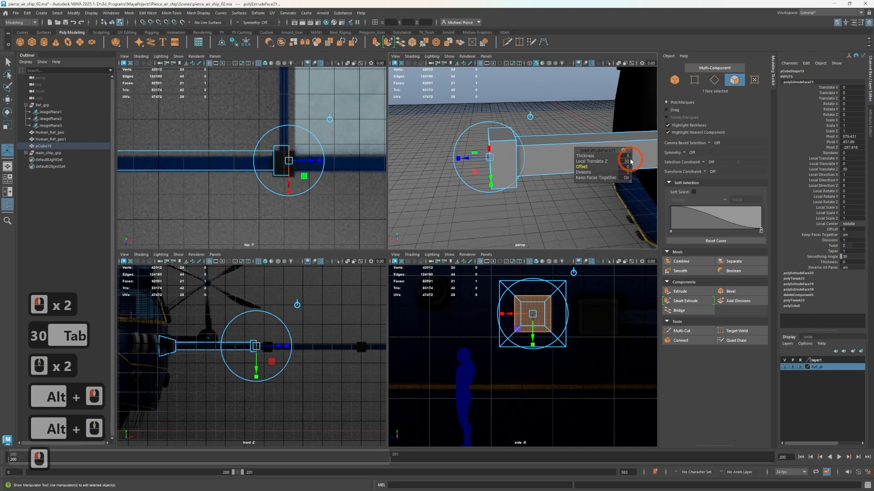
drag(629, 162, 592, 165)
text(60)
key(Tab)
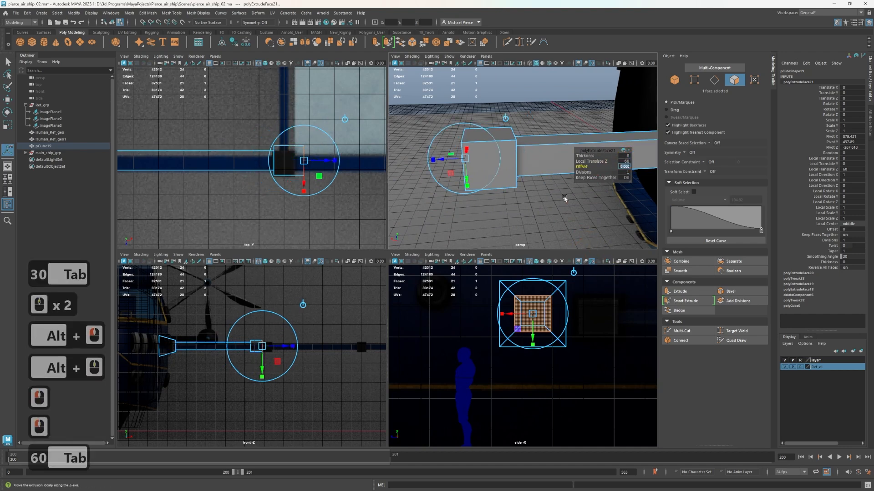
Extrude the joint block's outer end face with an Offset of 10 to inset it
alt+drag(564, 199, 605, 180)
key(ctrl+e)
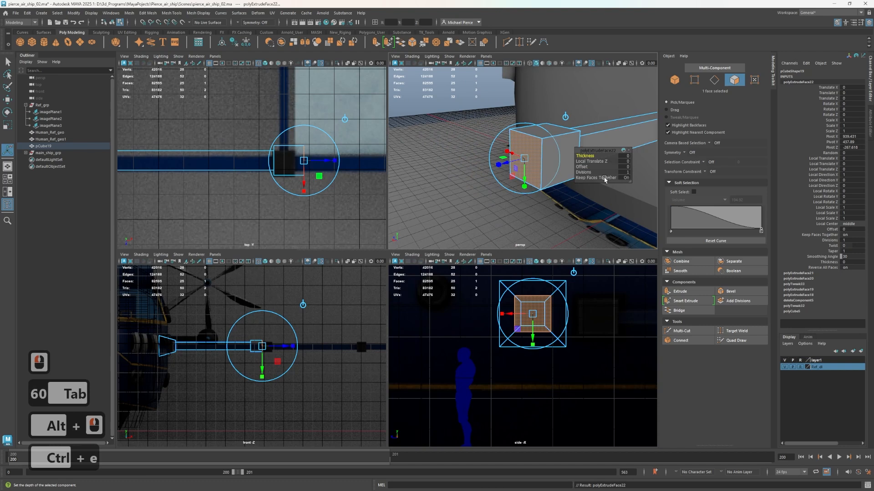
click(623, 161)
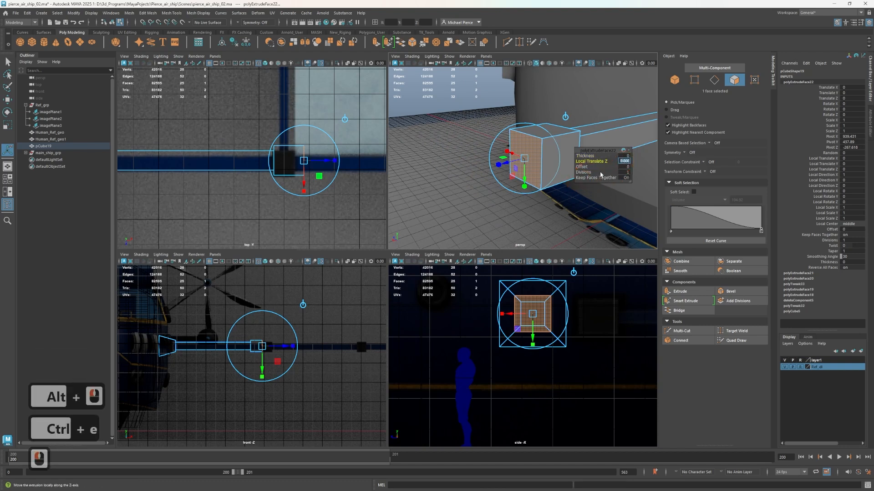
click(626, 168)
text(10)
key(Tab)
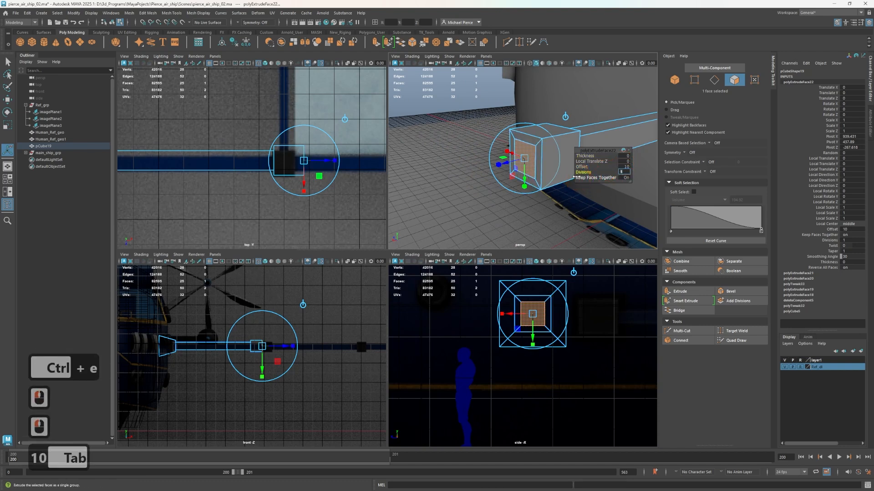
Extrude the joint block's side face toward -Z with an Offset of 10 to inset it
click(567, 181)
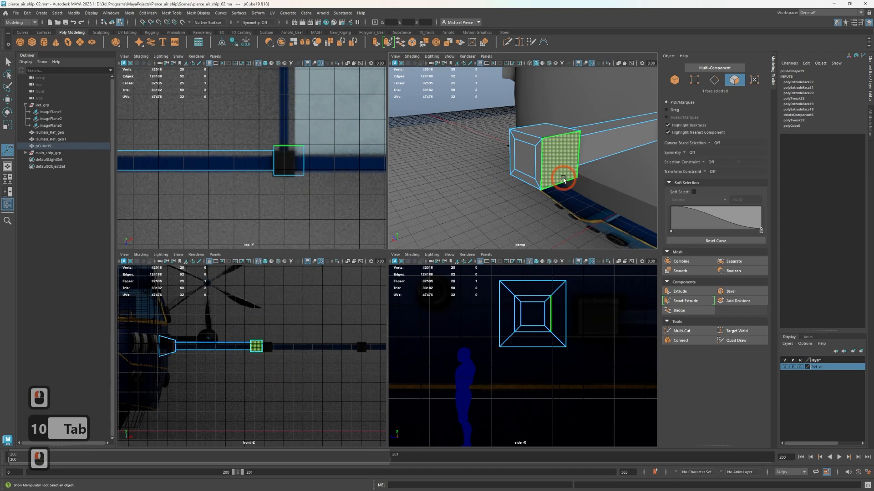
key(ctrl+e)
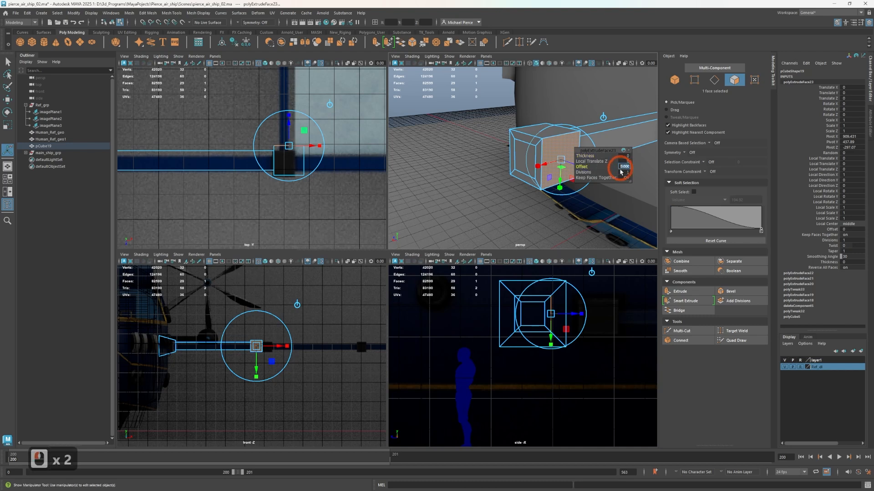
text(10)
key(Tab)
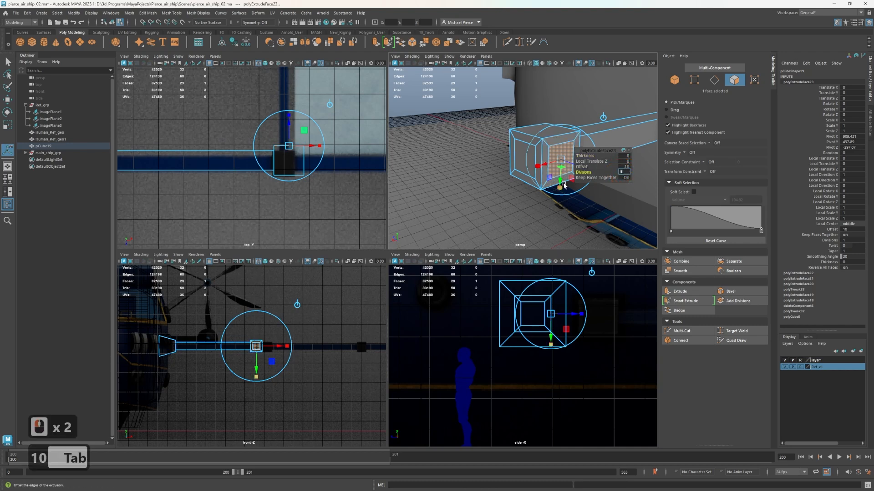
Extrude the inset end face of the first joint block outward along X to about 1333, near the second joint in the top reference
click(521, 156)
scroll(522, 153, down, 1)
alt+drag(521, 168, 575, 198)
scroll(313, 227, down, 3)
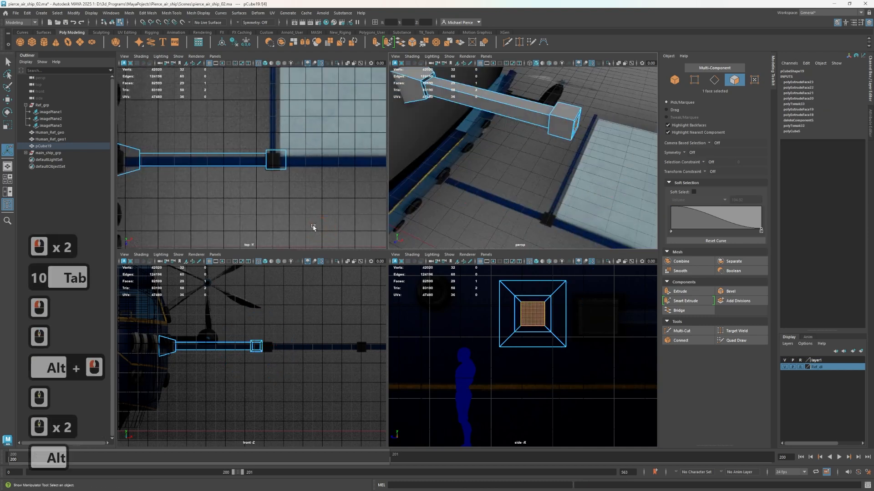
alt+middle_drag(314, 227, 191, 209)
key(w)
shift+drag(214, 159, 339, 160)
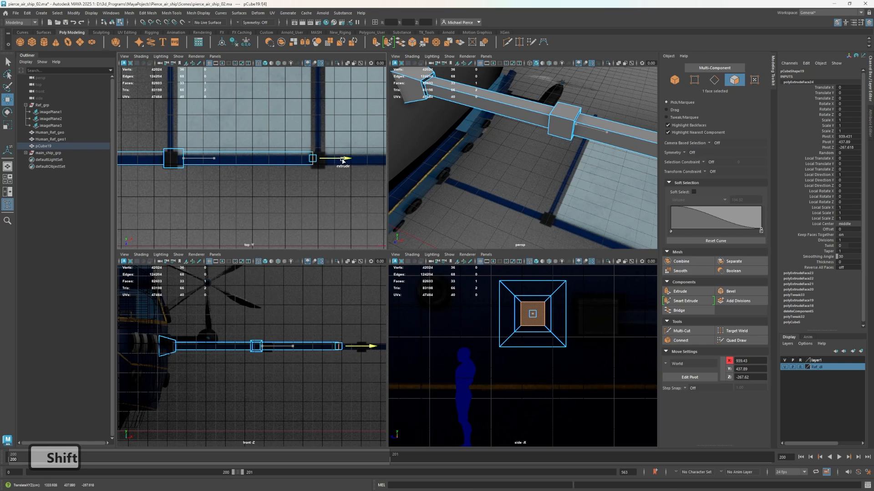
shift+drag(343, 159, 341, 160)
Move the new boom segment's end face back along X to about 1328.4, aligning it with the second joint's inner edge
scroll(220, 181, up, 2)
alt+middle_drag(217, 183, 286, 188)
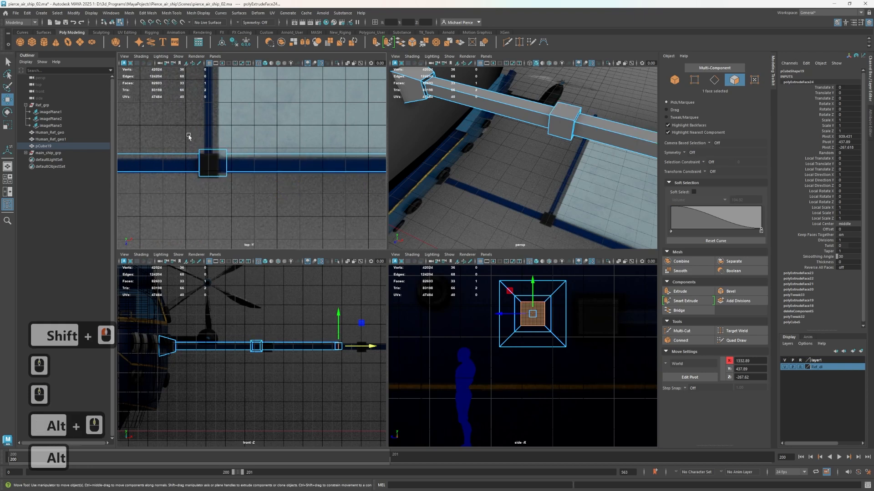
alt+middle_drag(309, 170, 143, 180)
scroll(268, 185, up, 2)
drag(264, 179, 260, 178)
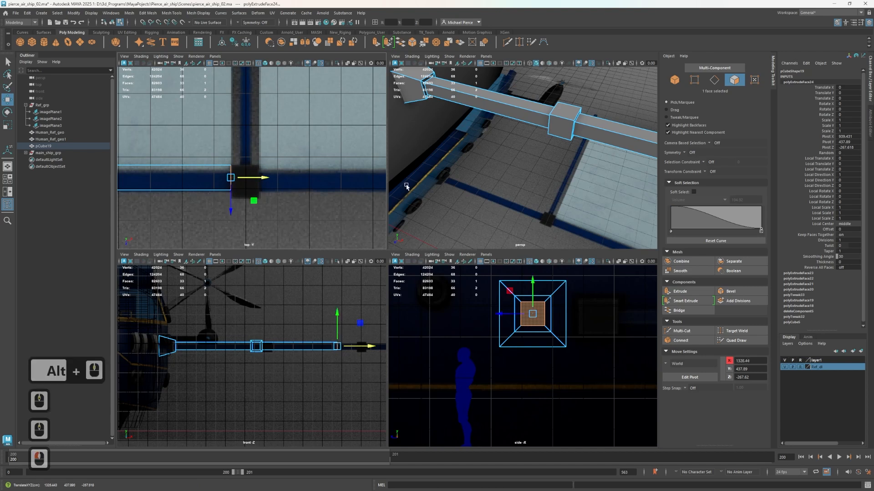
Extrude the second boom segment's end face with an Offset of -10 to widen it for the next joint block
scroll(514, 178, down, 4)
alt+scroll(546, 176, up, 4)
alt+middle_drag(564, 175, 504, 165)
alt+drag(504, 164, 487, 145)
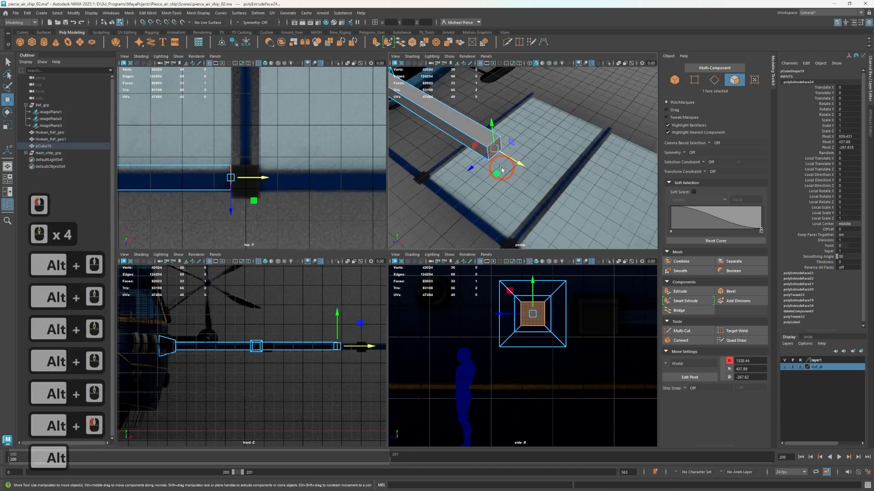
key(ctrl+e)
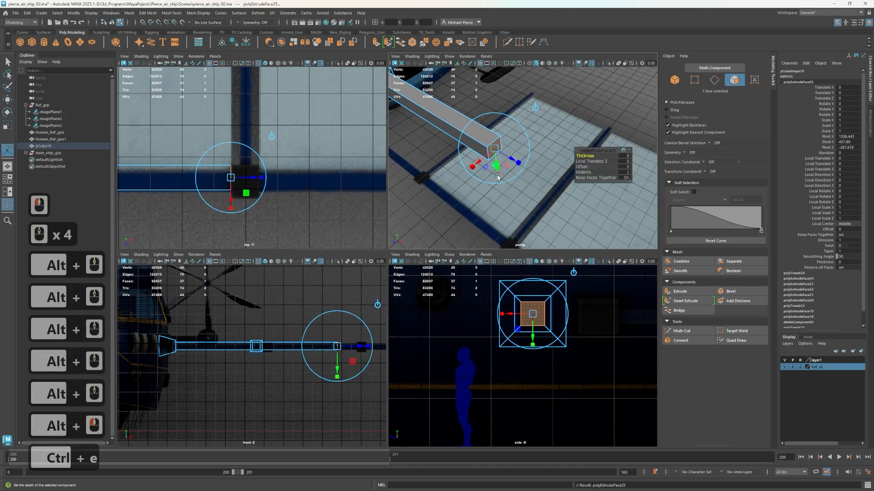
click(626, 167)
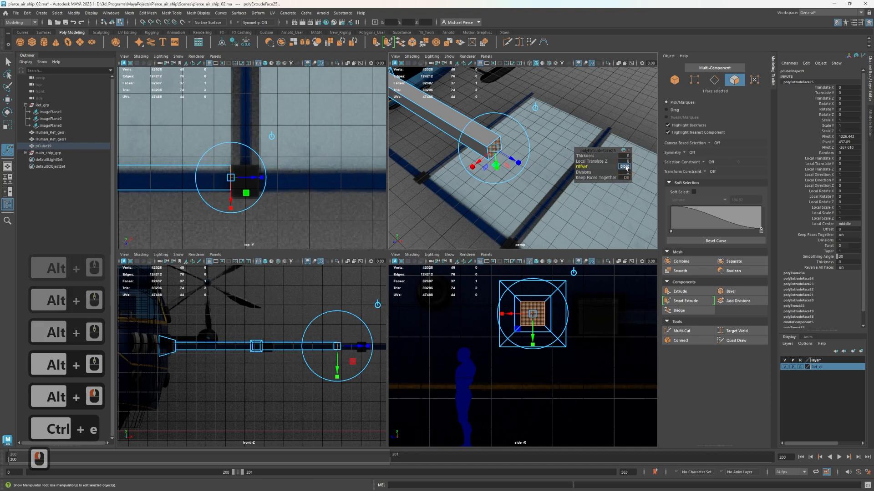
text(-10)
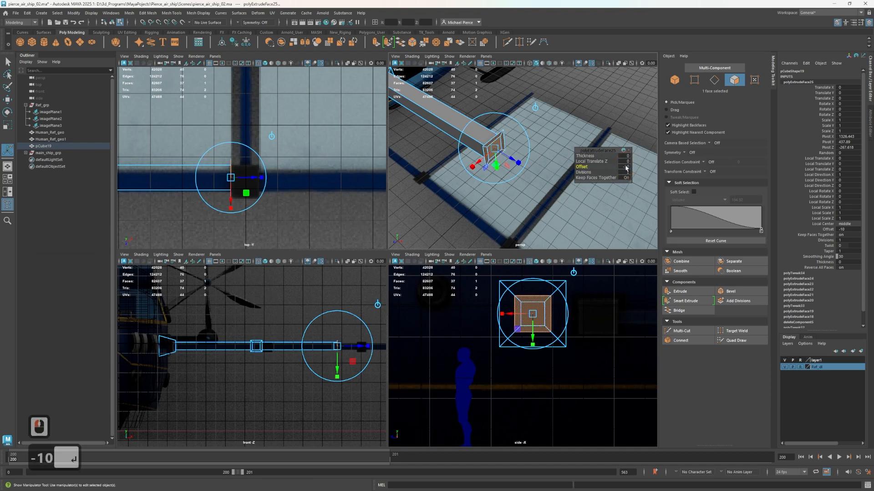
key(Return)
Extrude the second segment's widened end face with a Local Translate Z of 60 to form the second joint block
key(ctrl+e)
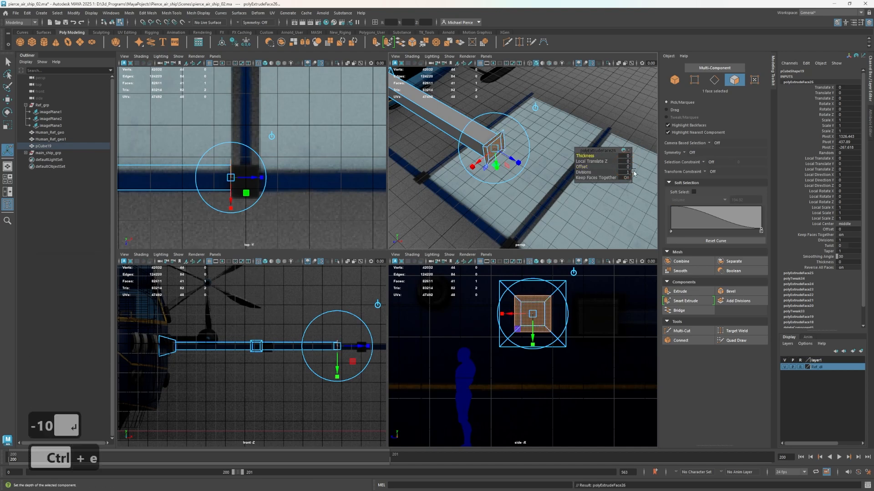
click(622, 156)
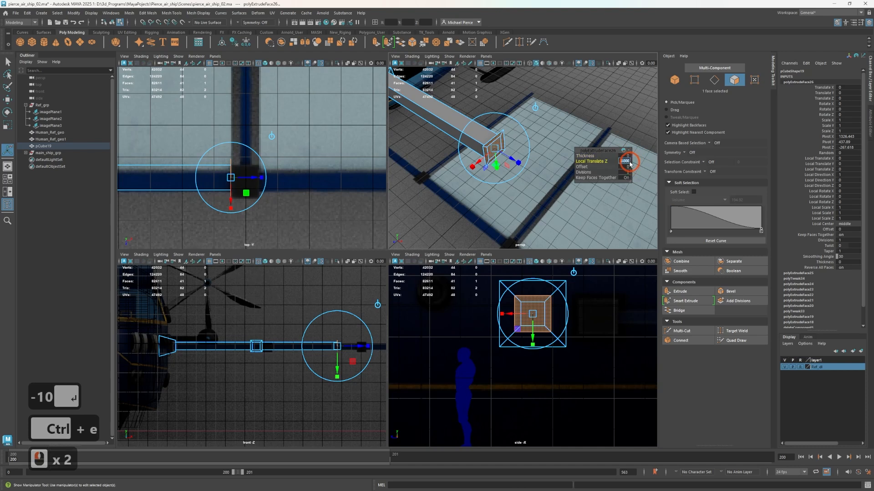
text(60)
key(Tab)
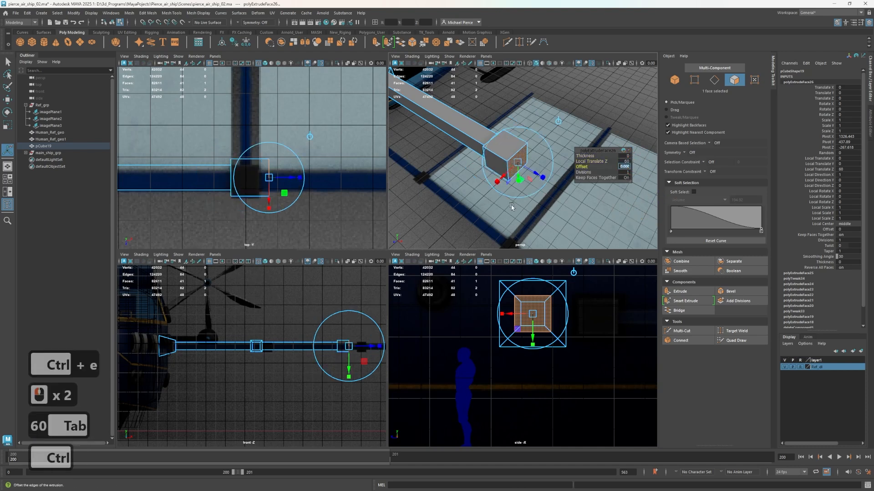
Extrude the second joint block's outer end face with an Offset of 10 to inset it
key(ctrl+e)
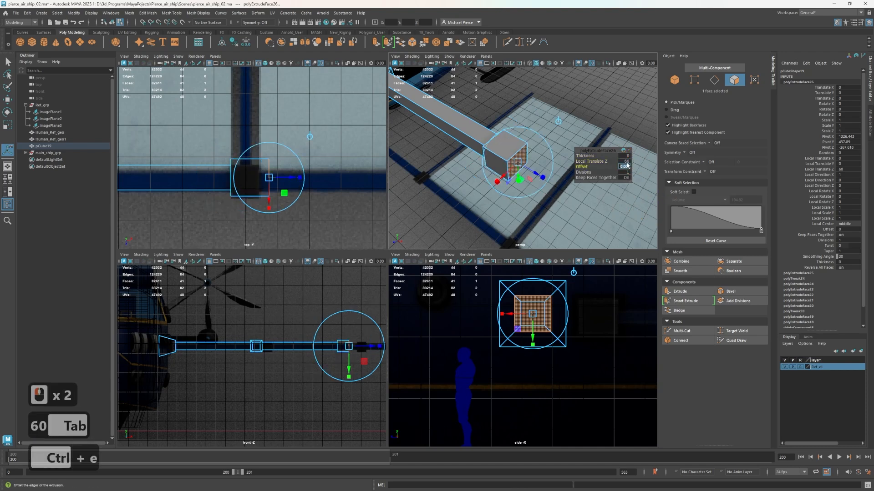
click(592, 137)
click(519, 162)
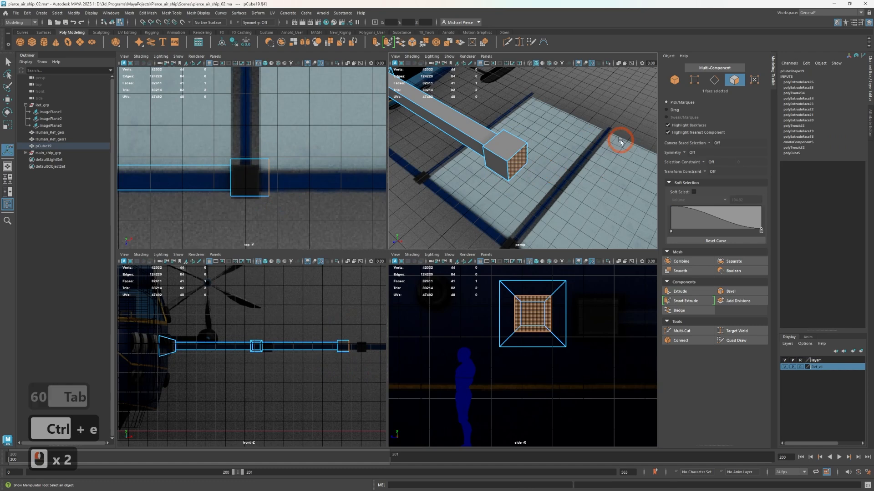
key(3)
key(1)
key(ctrl+e)
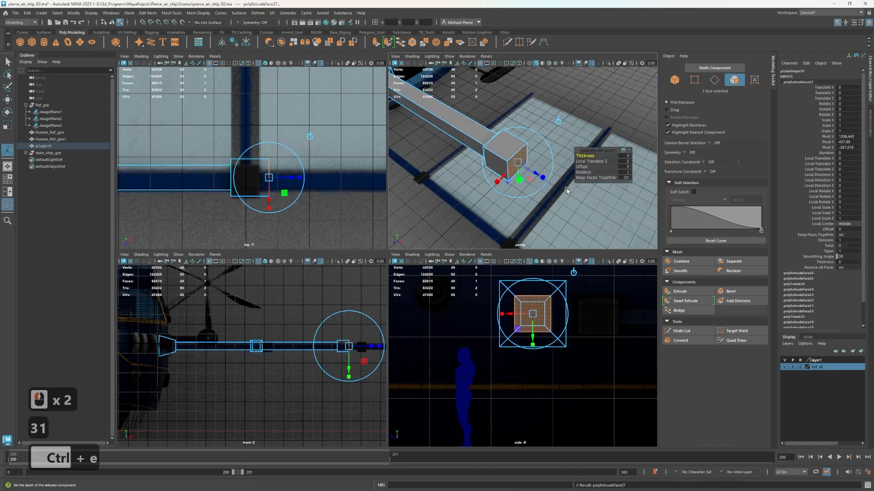
click(625, 166)
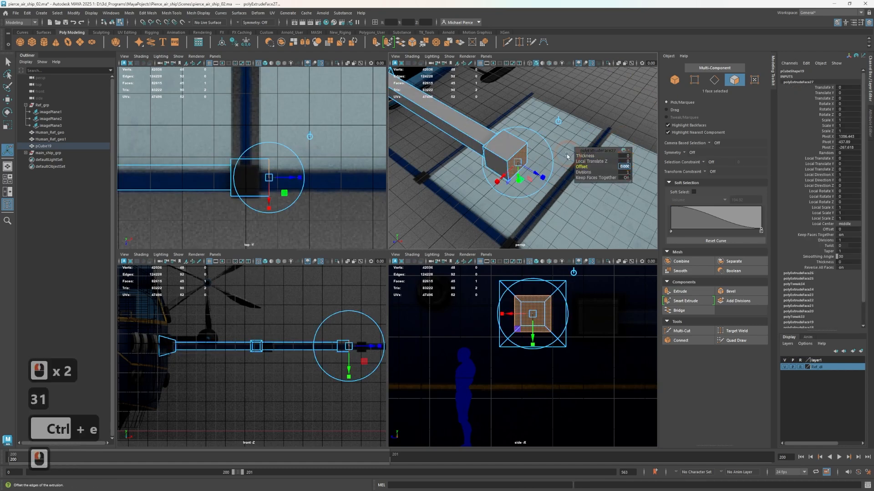
text(10)
key(Tab)
Extrude the second joint block's side face toward -Z with an Offset of 10 to inset it
alt+drag(566, 156, 439, 124)
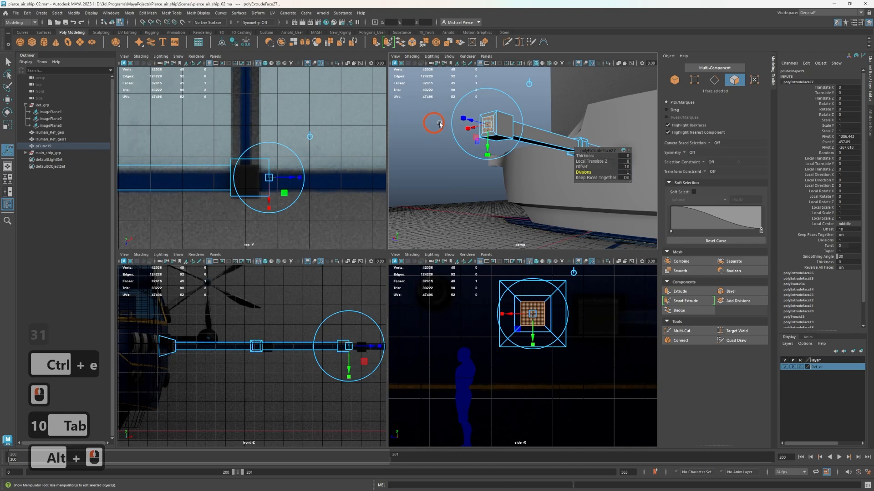
key(ctrl+e)
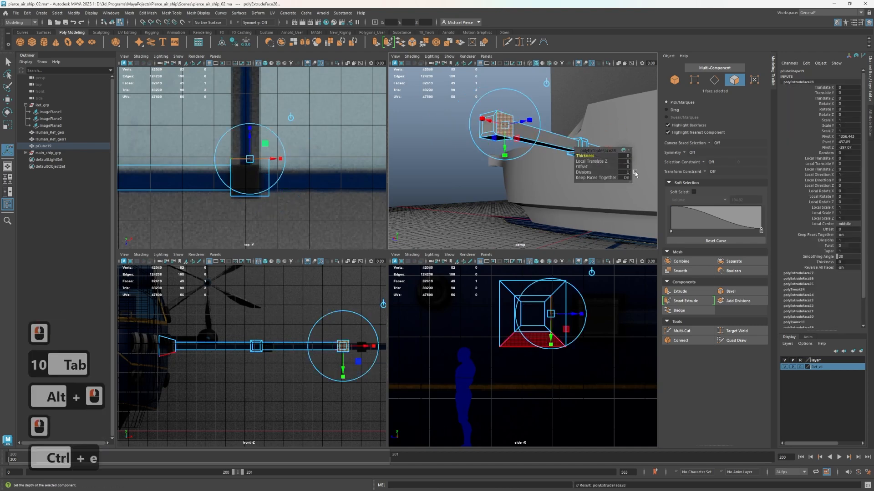
click(623, 167)
text(10)
key(Tab)
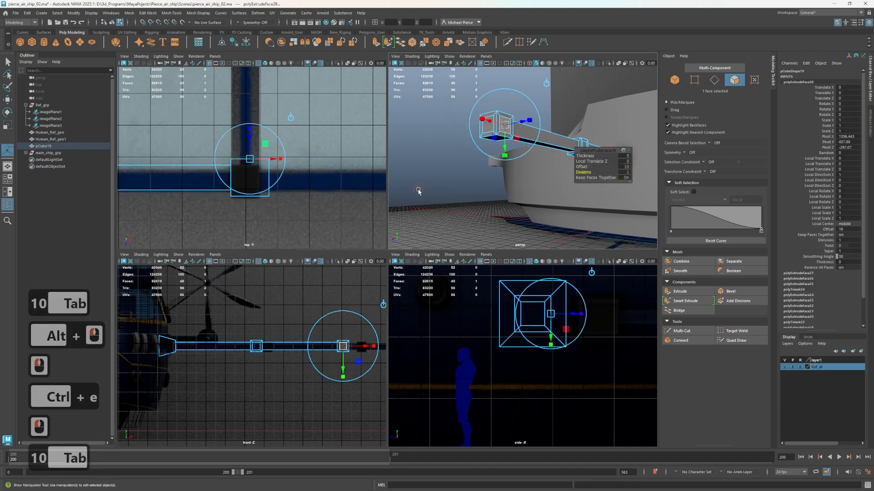
Extrude the second joint block's inset end face along X to about 1769, reaching the third joint in the top reference
click(418, 191)
alt+drag(419, 192, 448, 193)
click(487, 119)
scroll(300, 168, down, 2)
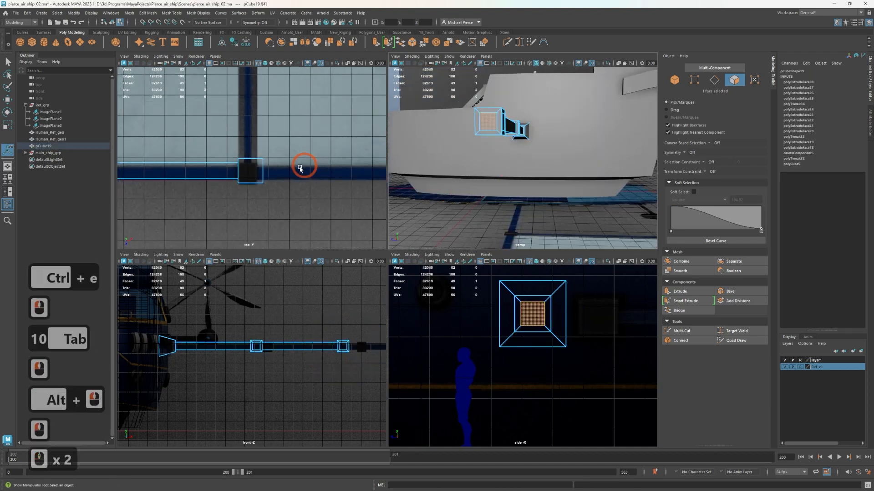
scroll(299, 168, down, 2)
alt+middle_drag(329, 175, 233, 183)
scroll(235, 183, down, 2)
key(w)
alt+middle_drag(293, 195, 246, 230)
shift+drag(173, 207, 273, 201)
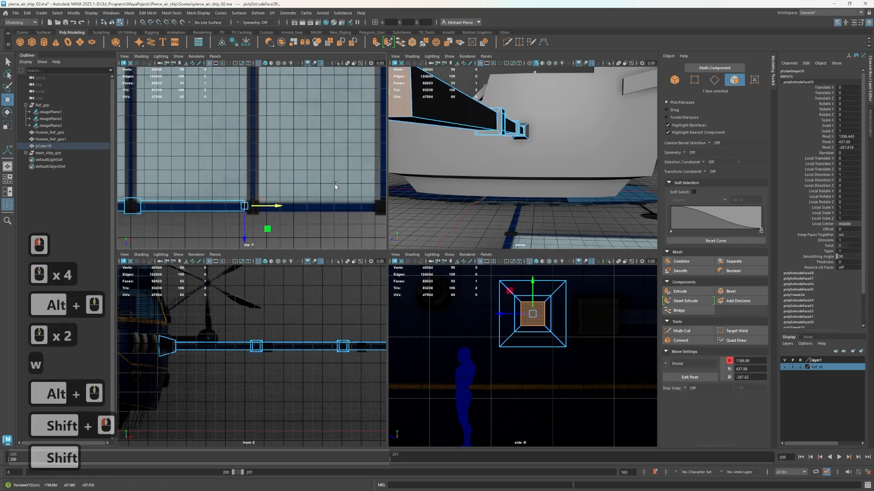
Extrude the third boom segment's end face with an Offset of -10 to widen it
alt+middle_drag(495, 153, 523, 162)
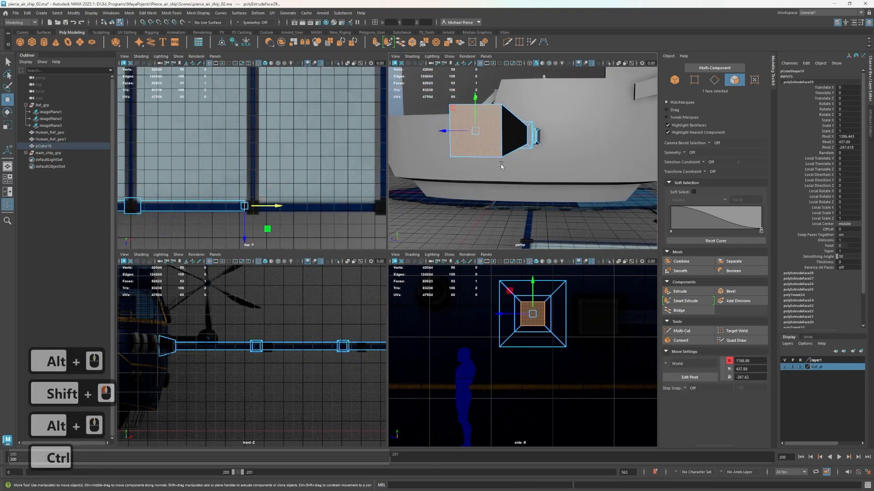
key(ctrl+e)
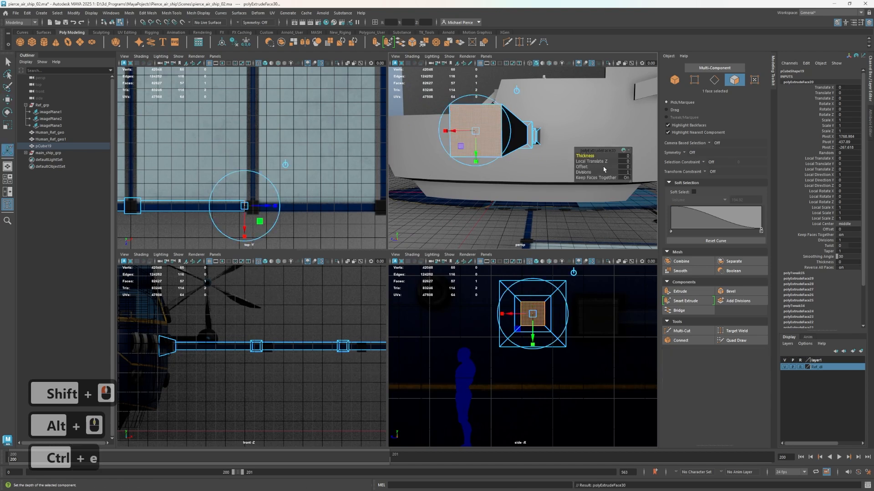
click(628, 167)
text(-10)
key(Return)
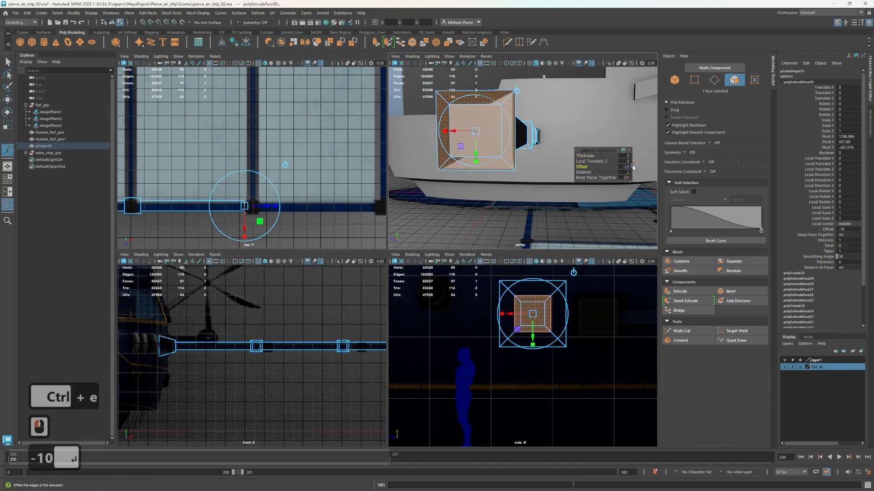
Extrude the third segment's widened end face with a Thickness of 60 to form the third joint block
scroll(527, 155, down, 2)
alt+drag(529, 155, 600, 173)
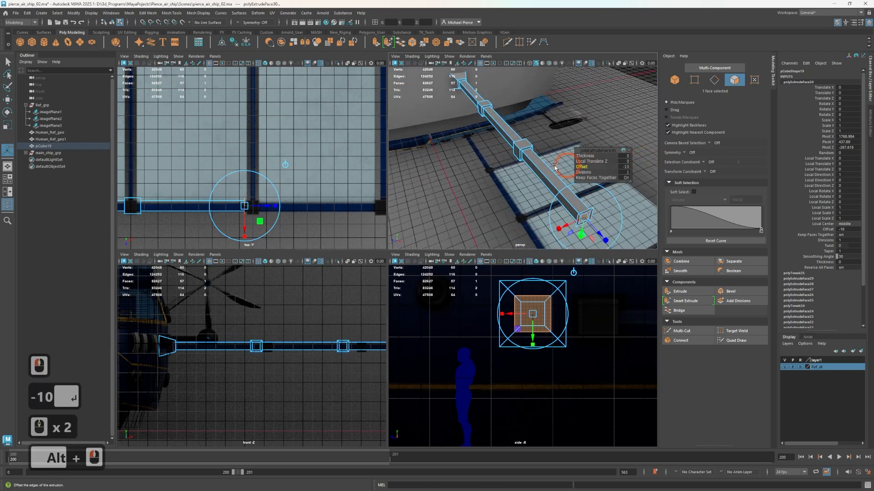
alt+middle_drag(554, 167, 477, 143)
key(ctrl+e)
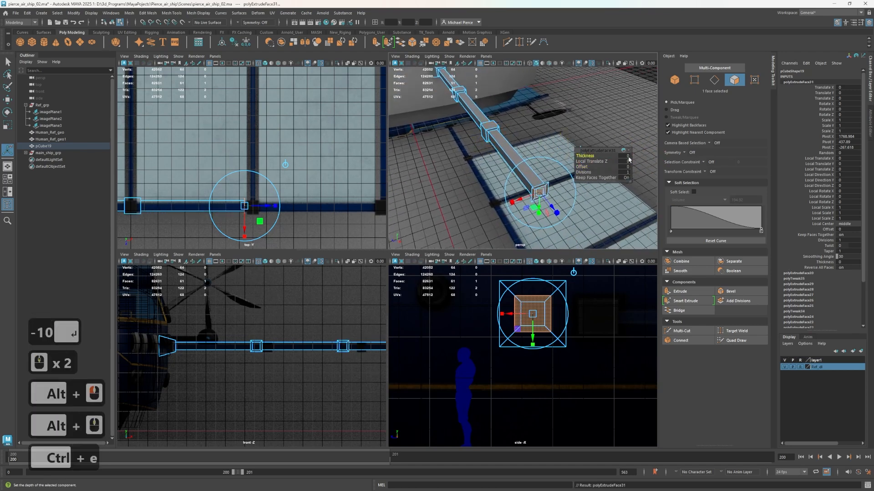
click(626, 157)
text(30)
key(Tab)
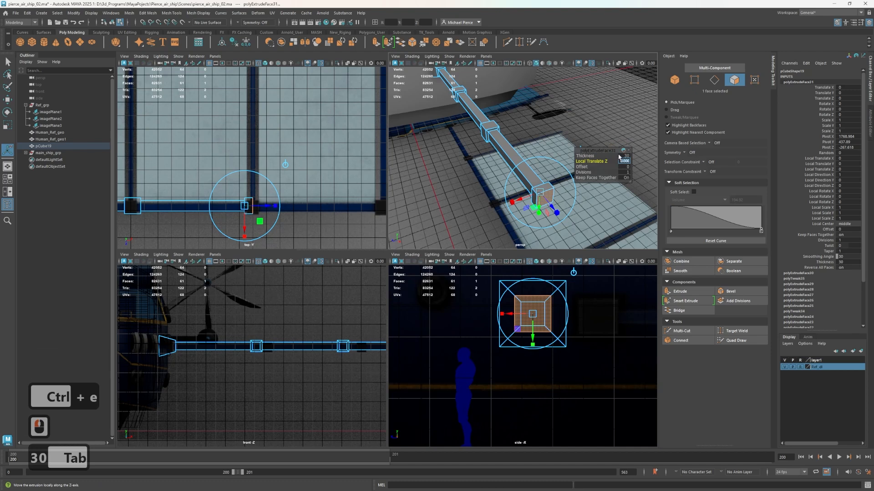
click(623, 155)
text(60)
key(Tab)
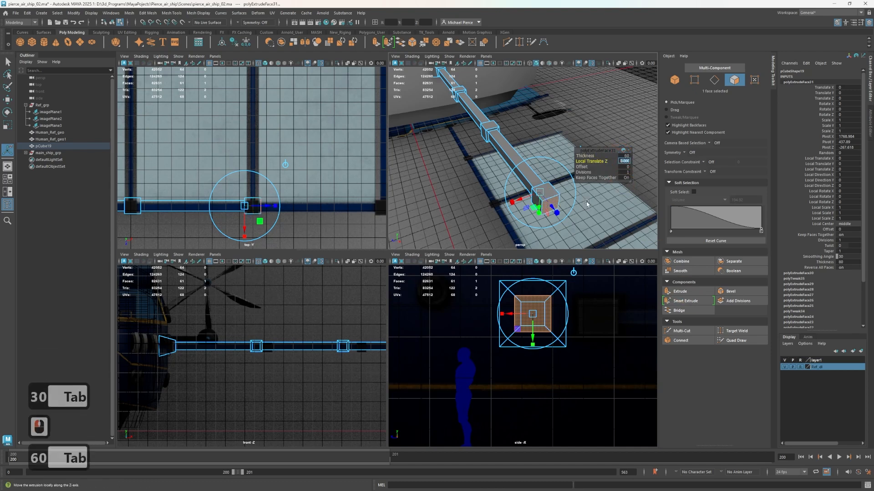
Extrude the third joint block's outer end face with an Offset of 10 to inset it
alt+middle_drag(607, 217, 554, 184)
key(ctrl+e)
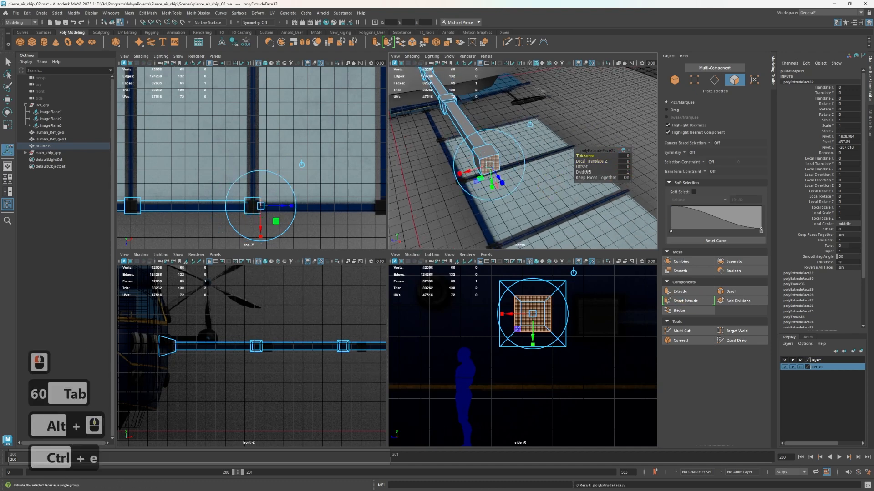
click(603, 167)
text(10)
key(Tab)
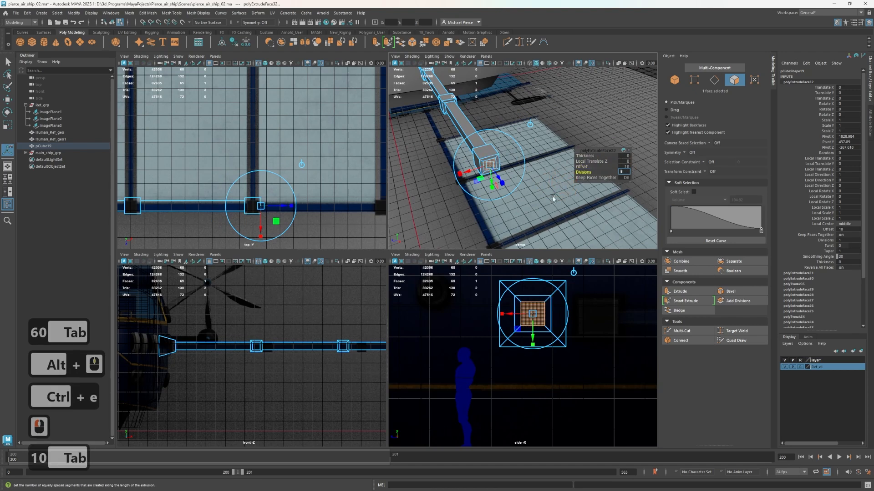
Extrude the third joint block's side face facing -Z with an Offset of 10 to inset it
alt+drag(553, 196, 496, 131)
click(495, 129)
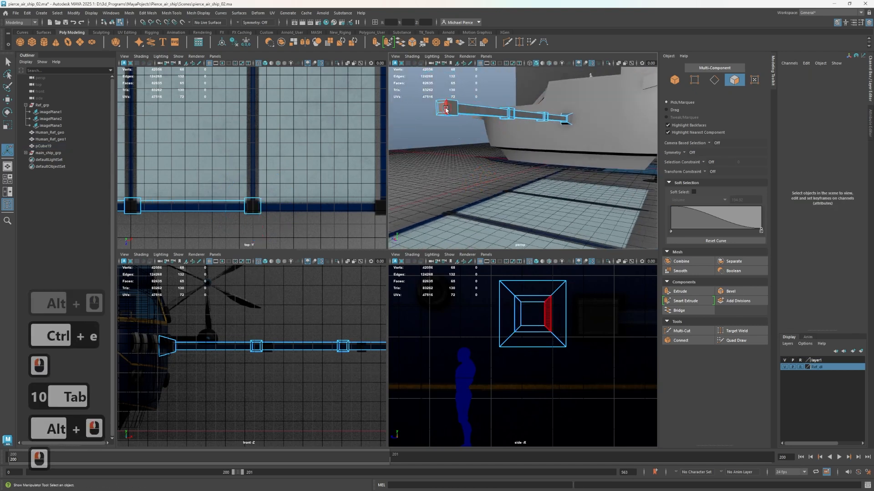
click(455, 112)
key(ctrl+e)
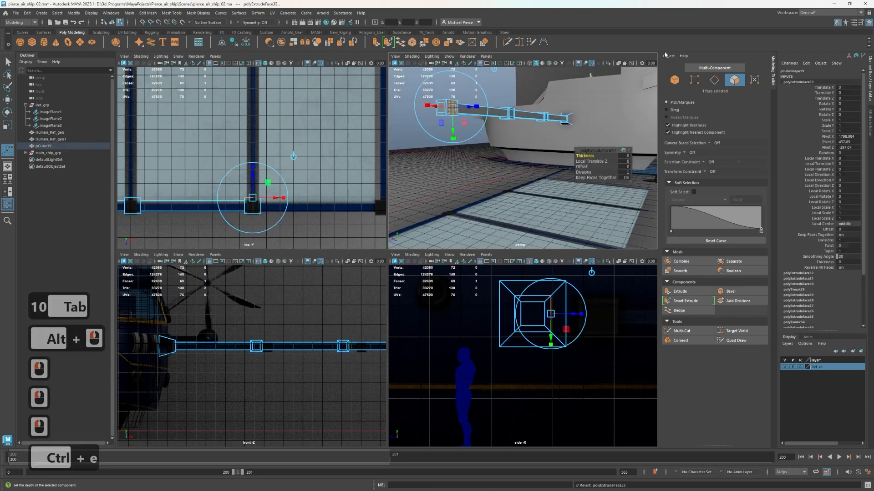
click(627, 166)
text(10)
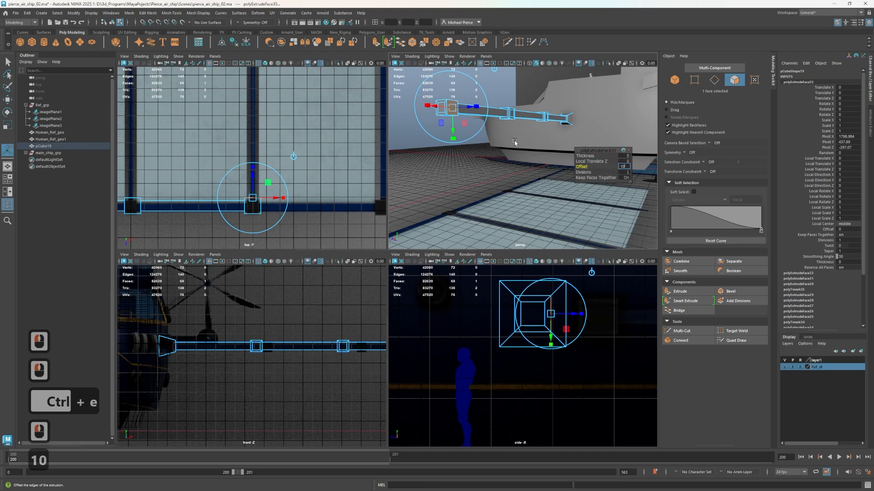
key(Tab)
click(421, 136)
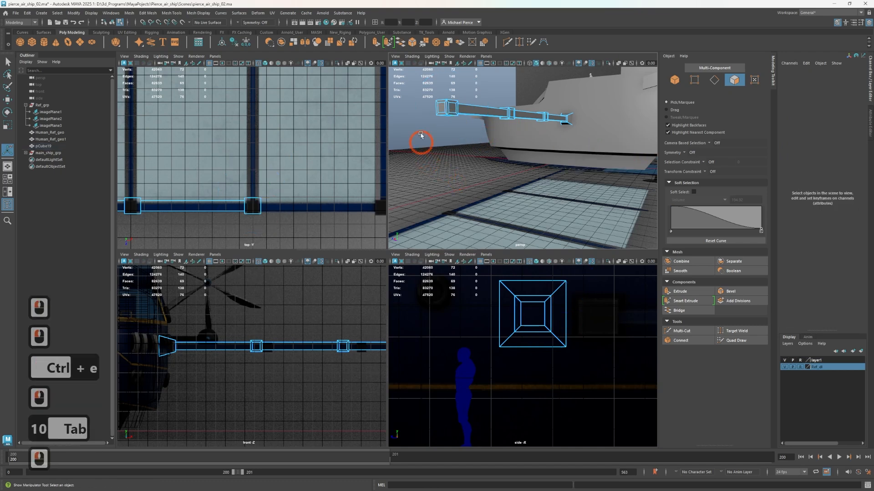
Extrude the third joint block's inset end face along X to about 2255, reaching the fourth joint in the top reference
click(440, 110)
alt+scroll(262, 206, down, 3)
alt+middle_drag(261, 206, 216, 191)
key(w)
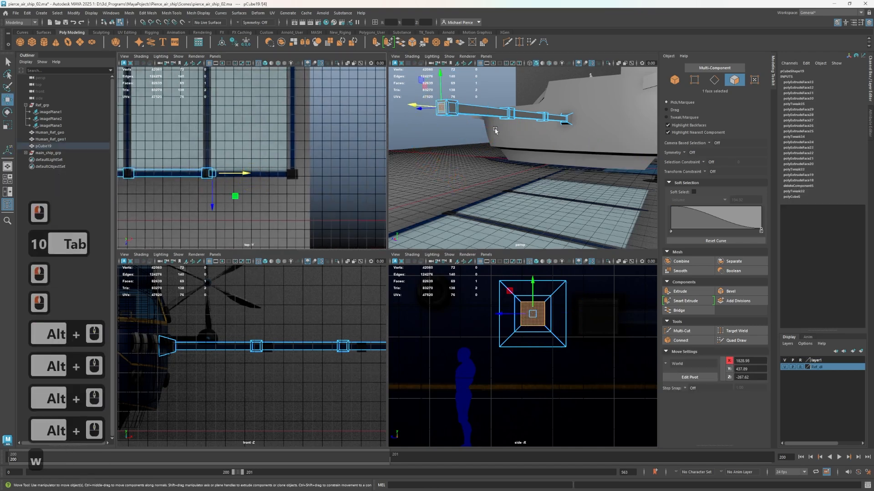
shift+drag(241, 174, 320, 180)
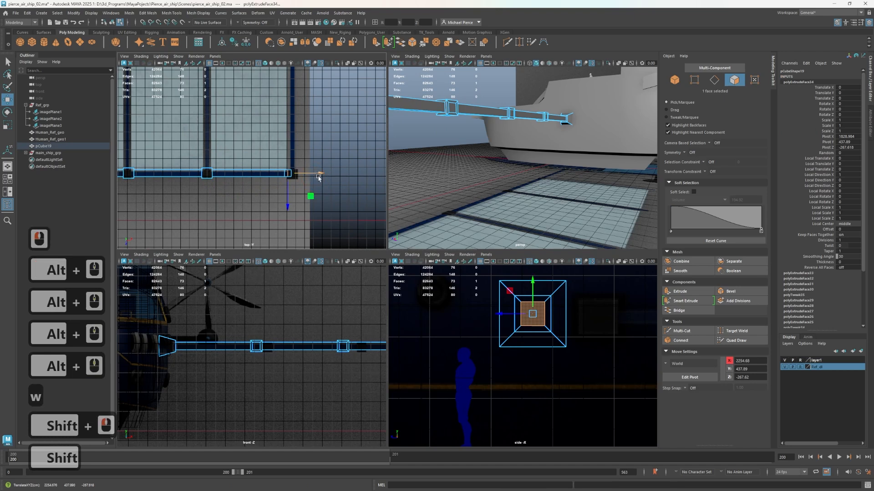
Extrude the fourth boom segment's end face with an Offset of -10 to widen it
scroll(320, 182, up, 2)
scroll(588, 110, down, 2)
alt+scroll(530, 125, down, 1)
alt+drag(513, 130, 547, 149)
alt+scroll(520, 155, up, 2)
alt+middle_drag(493, 161, 511, 170)
alt+middle_drag(303, 186, 261, 184)
scroll(306, 177, up, 1)
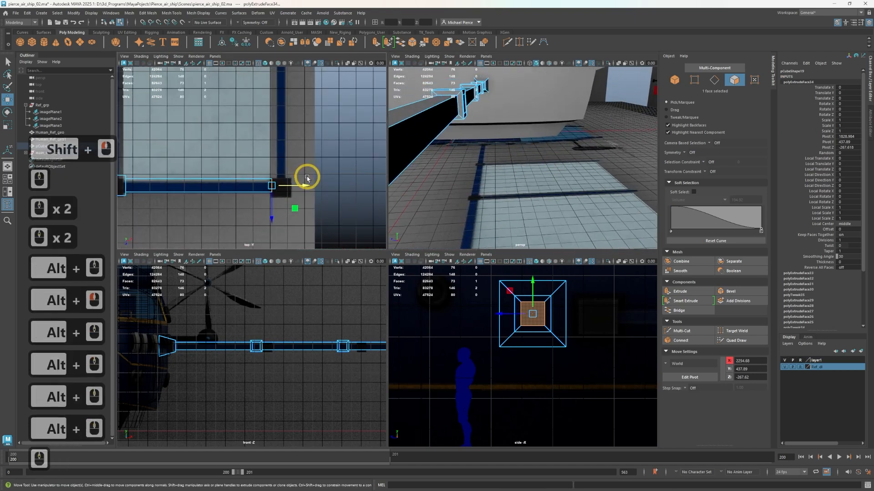
key(ctrl+e)
click(624, 168)
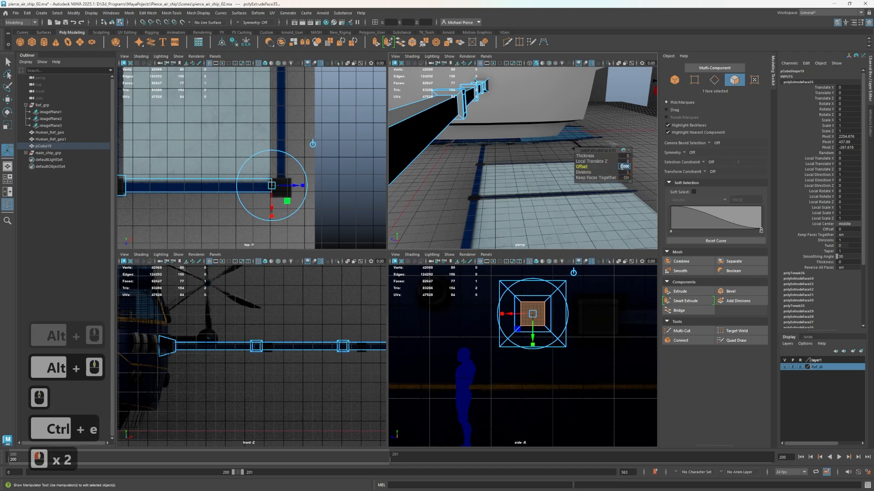
key(equal)
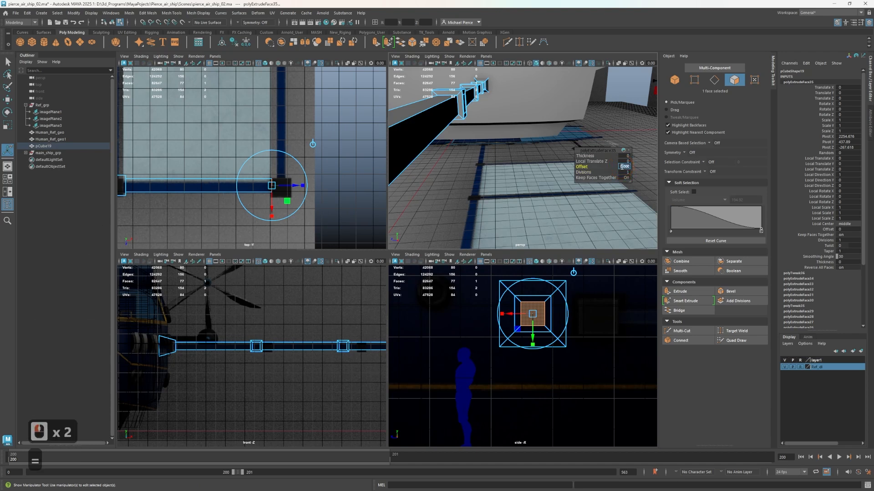
text(-10)
key(Return)
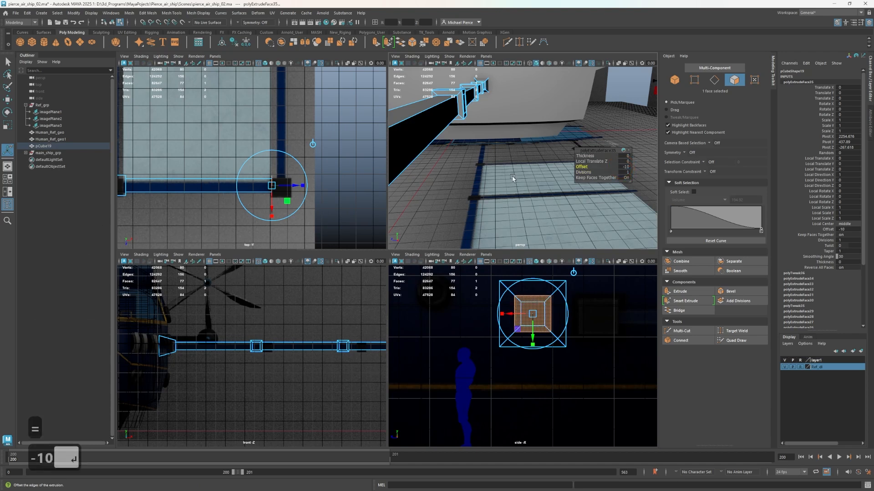
Extrude the fourth segment's widened end face with a Thickness of 60 to form the end joint block
key(ctrl+e)
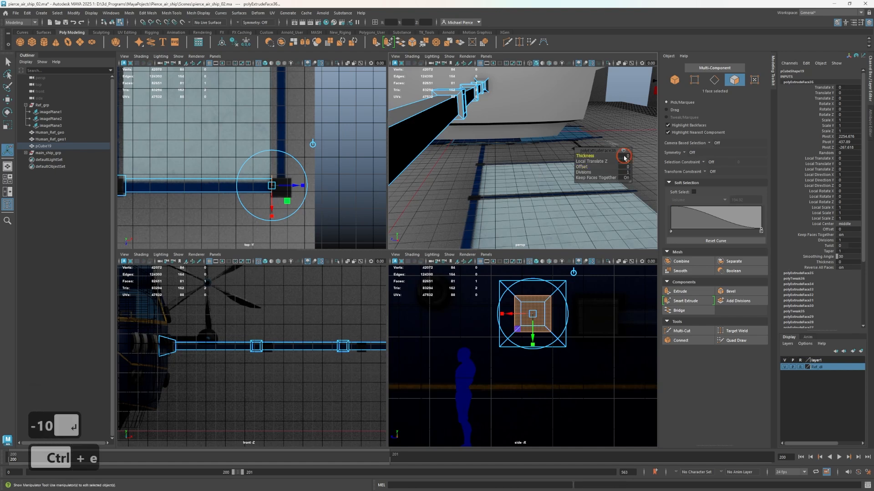
click(625, 156)
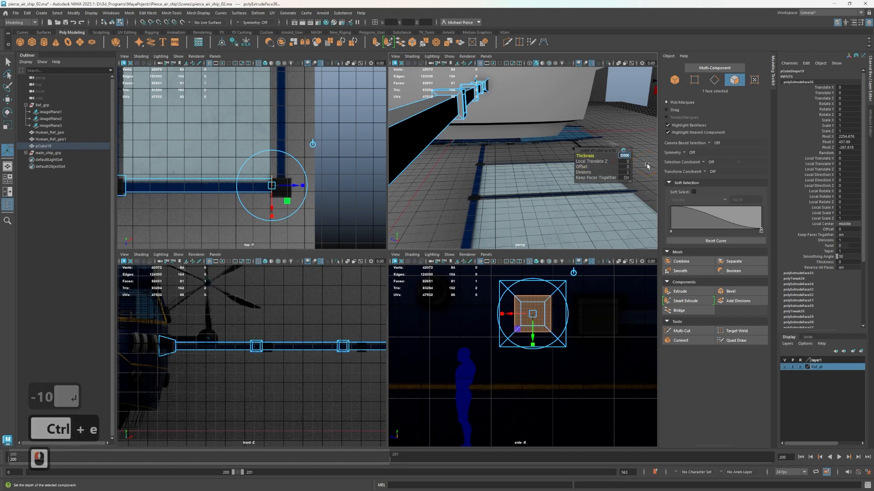
text(60)
key(Return)
Extrude the end joint block's side face facing -Z with an Offset of 10 to inset it
alt+drag(535, 144, 466, 164)
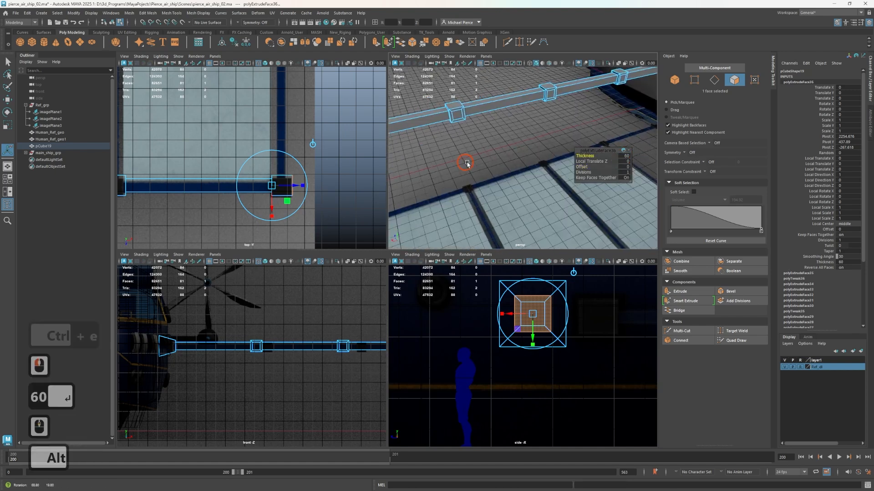
scroll(496, 148, down, 4)
alt+middle_drag(496, 148, 587, 138)
alt+scroll(500, 171, up, 4)
alt+middle_drag(478, 178, 511, 165)
click(512, 165)
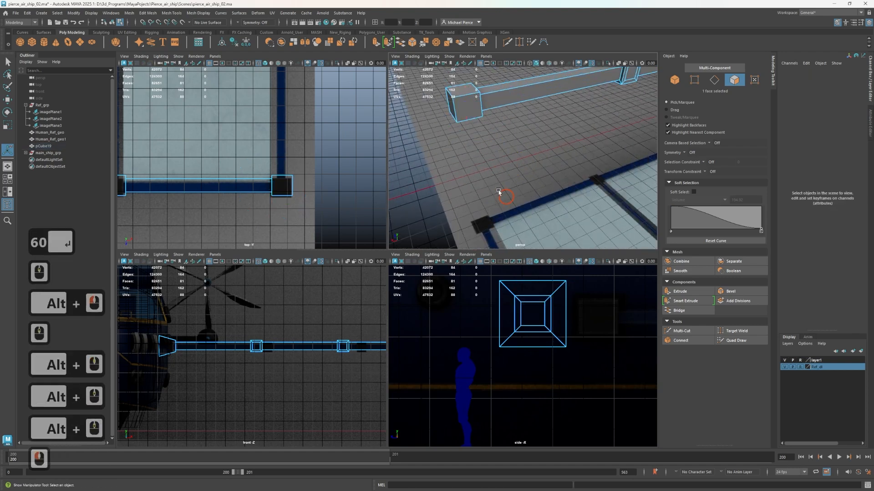
click(468, 107)
key(ctrl+e)
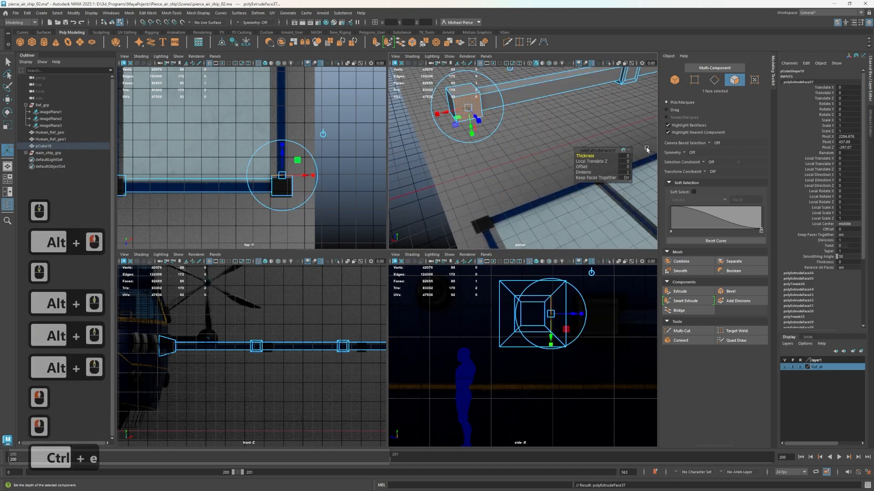
click(626, 167)
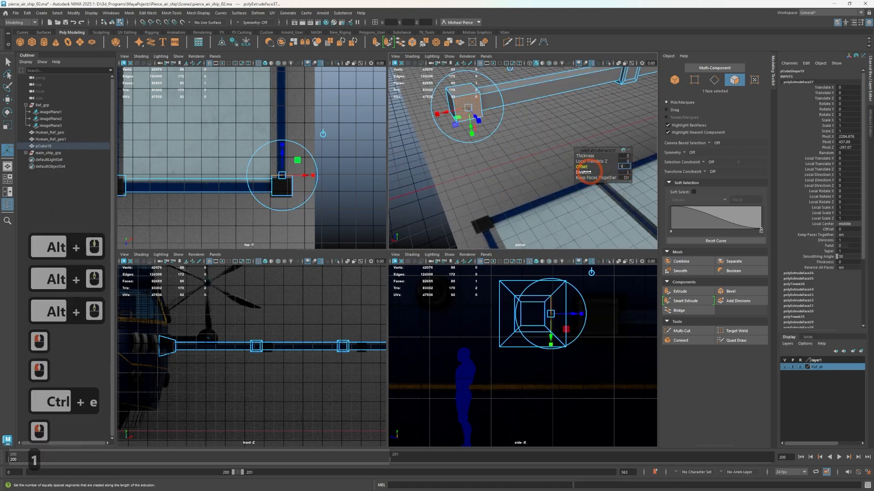
text(10)
key(Tab)
click(492, 172)
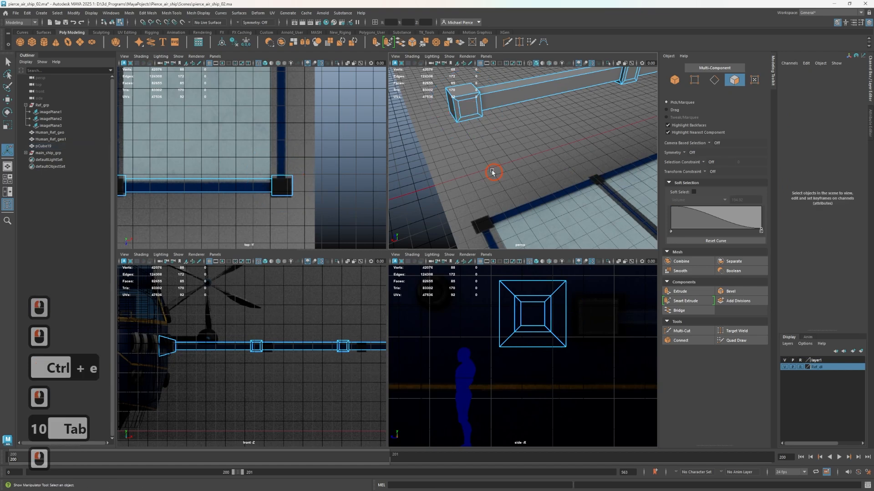
Extrude the inset side faces of all four joint blocks together along Z to about -983, forming cross arms that span the panels in the top reference
click(476, 108)
alt+drag(476, 107, 493, 107)
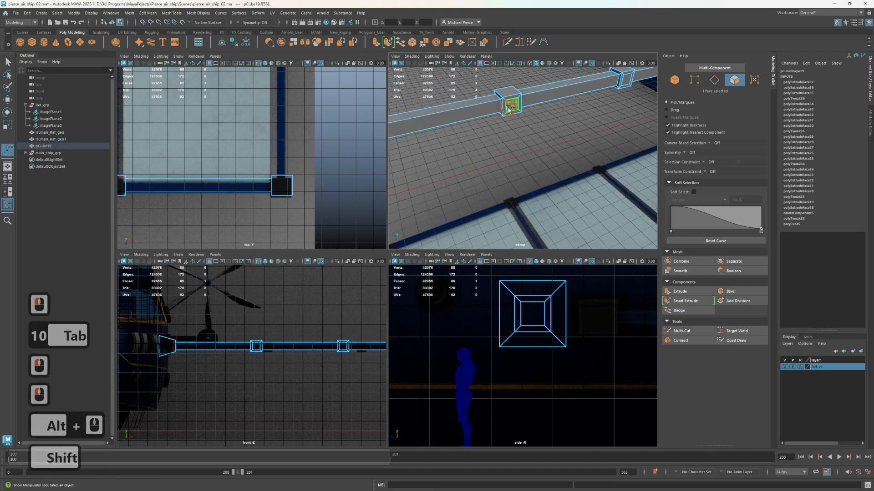
shift+click(620, 84)
shift+click(628, 79)
scroll(556, 147, down, 3)
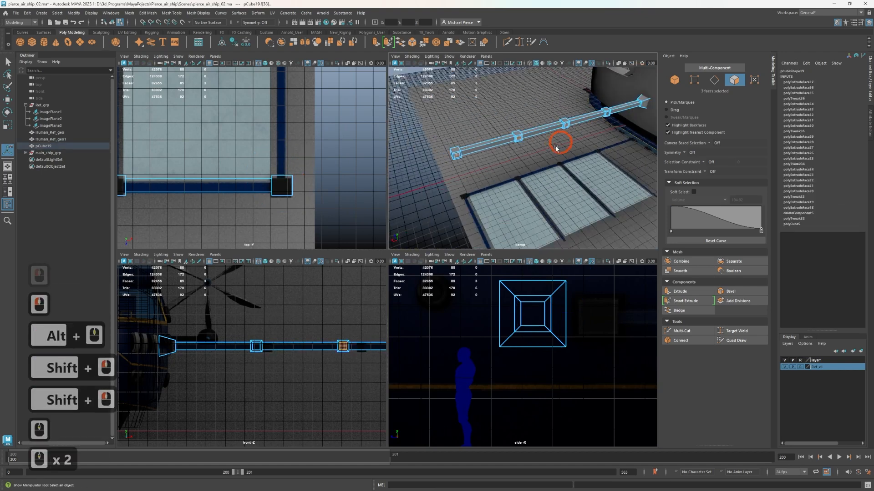
alt+middle_drag(557, 147, 485, 160)
alt+scroll(446, 169, up, 3)
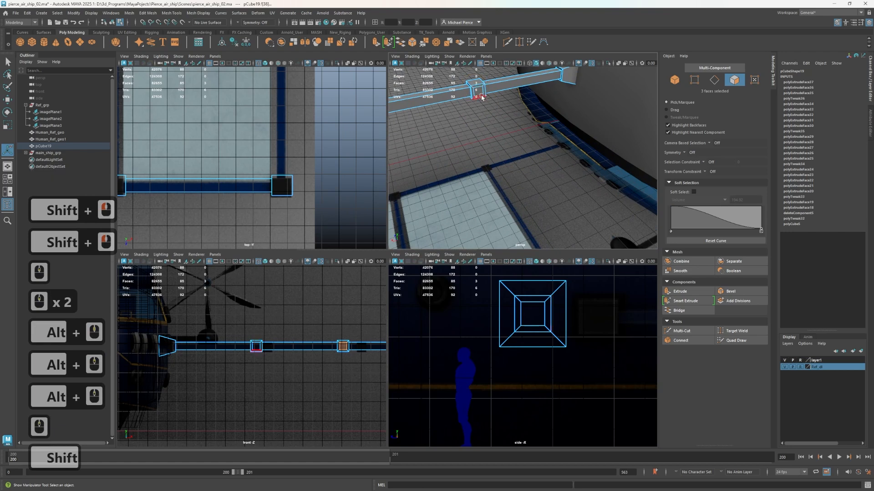
shift+click(482, 95)
scroll(246, 159, down, 6)
alt+middle_drag(236, 142, 247, 183)
key(w)
scroll(214, 168, down, 1)
scroll(214, 182, up, 1)
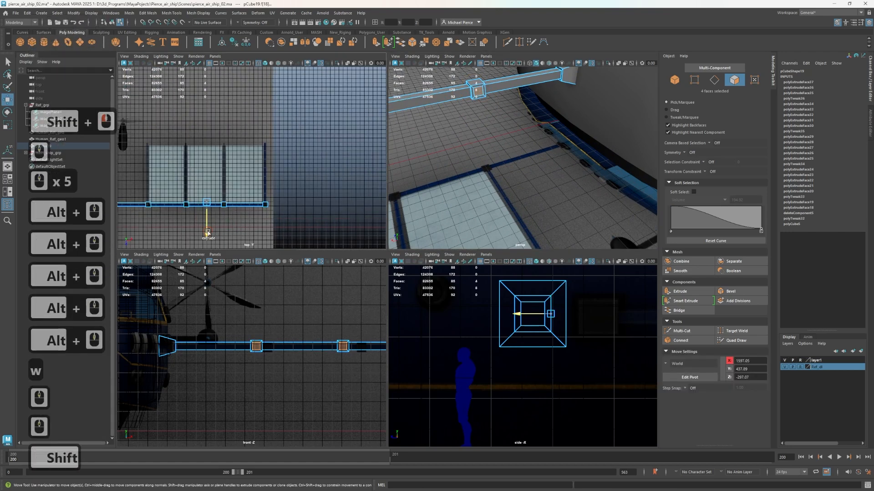
shift+drag(207, 232, 206, 180)
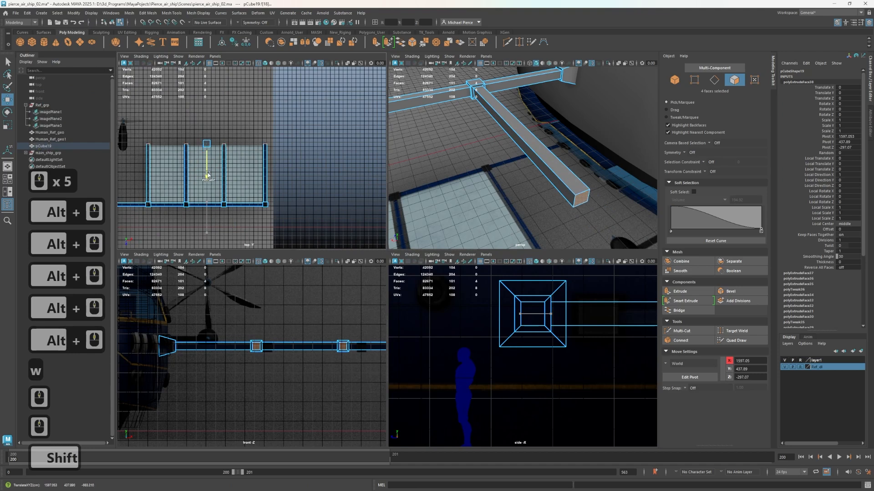
Return the boom to object mode, deselect it and examine the four cross arms from several angles
alt+drag(450, 164, 502, 193)
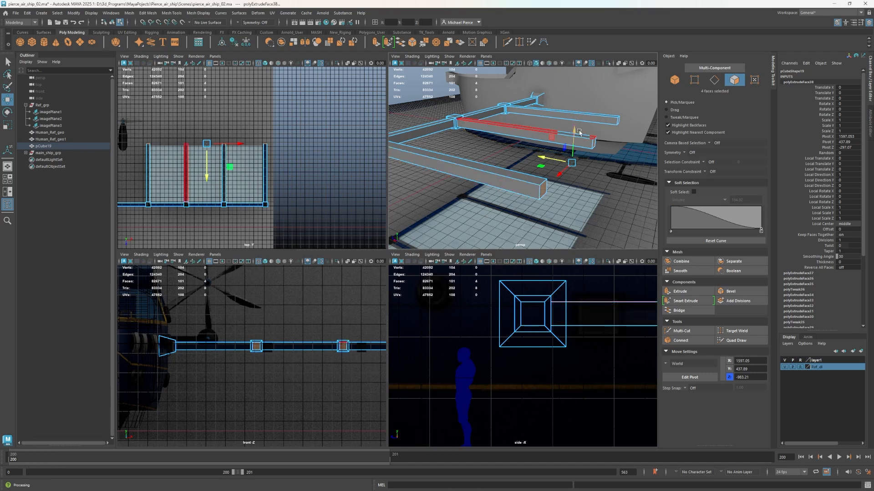
scroll(577, 133, up, 1)
scroll(571, 143, down, 3)
right_drag(503, 137, 537, 128)
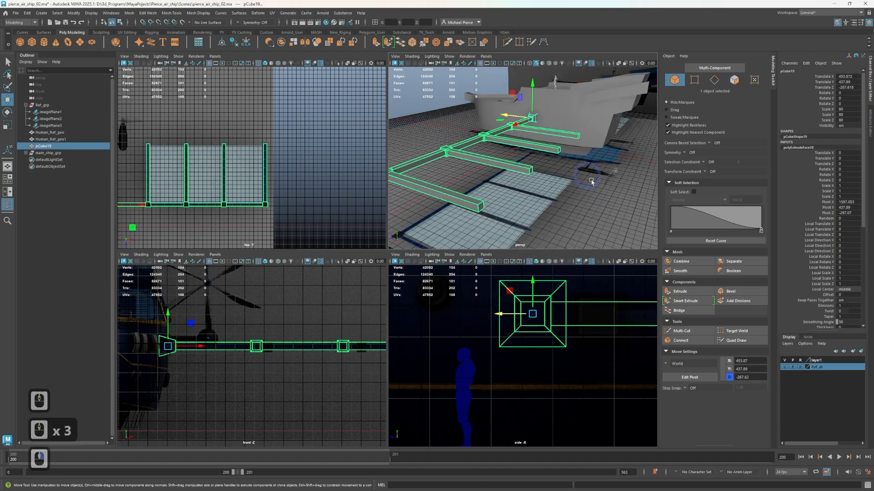
scroll(588, 197, down, 1)
click(587, 198)
alt+drag(518, 203, 450, 201)
alt+middle_drag(450, 200, 483, 135)
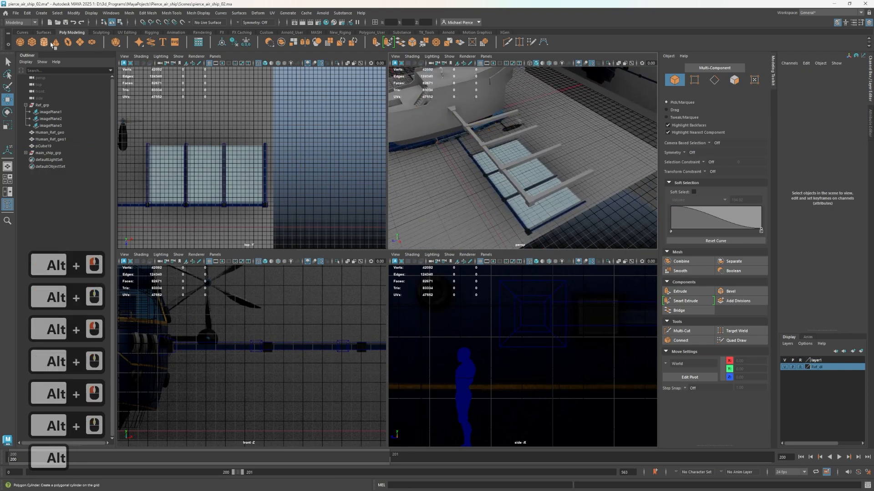
Create a polygon plane and move it horizontally over the first panel in the top reference, at about X 1118
click(80, 42)
scroll(438, 172, up, 2)
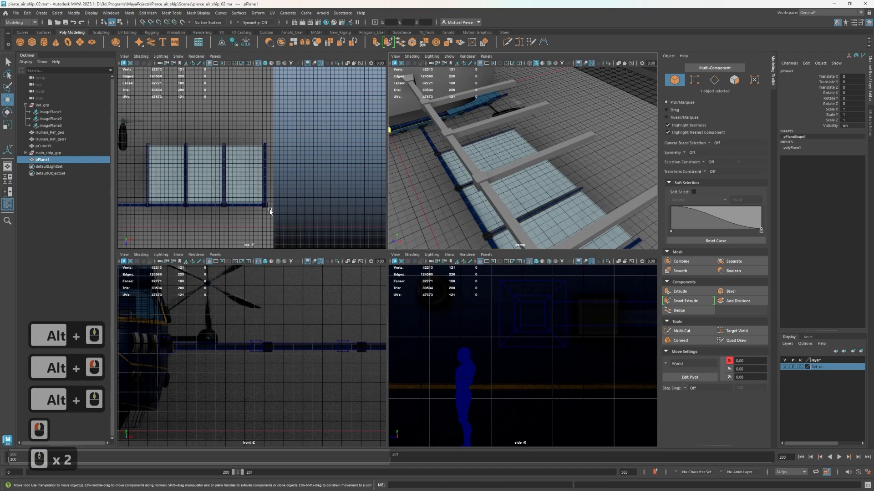
alt+middle_drag(483, 138, 591, 158)
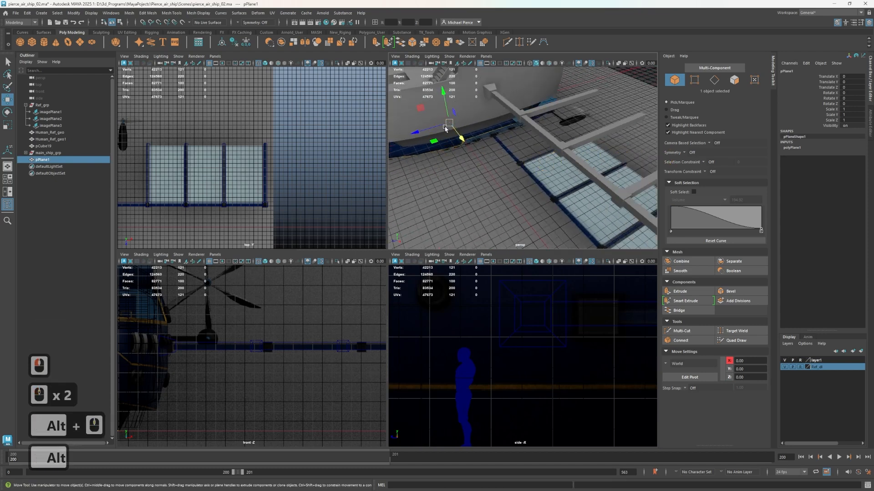
drag(445, 129, 575, 126)
key(ctrl+z)
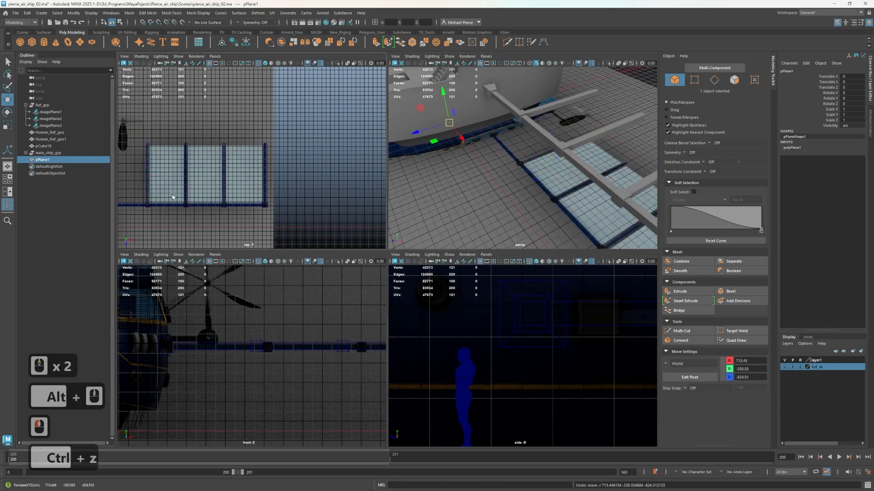
scroll(195, 195, down, 3)
drag(163, 223, 218, 190)
scroll(550, 440, down, 8)
scroll(520, 384, down, 4)
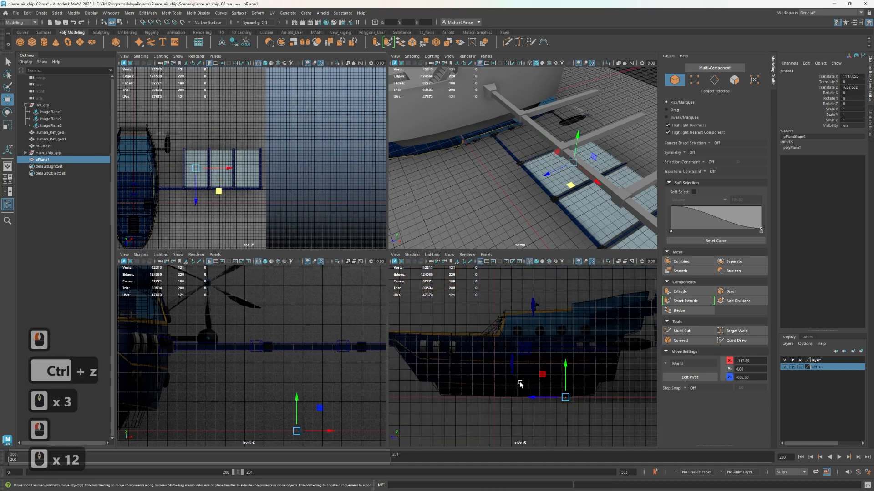
Raise the plane to the boom's height, at about Y 434
drag(559, 378, 570, 336)
scroll(569, 336, up, 5)
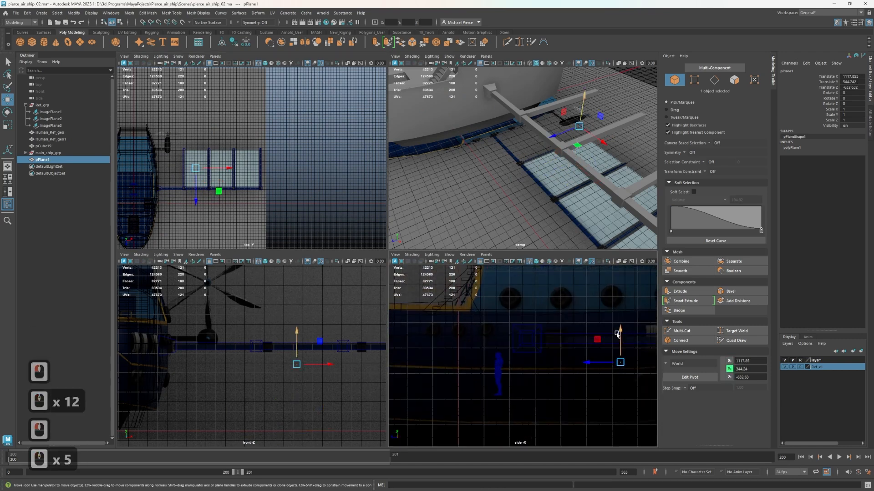
alt+middle_drag(472, 299, 521, 382)
drag(507, 359, 513, 327)
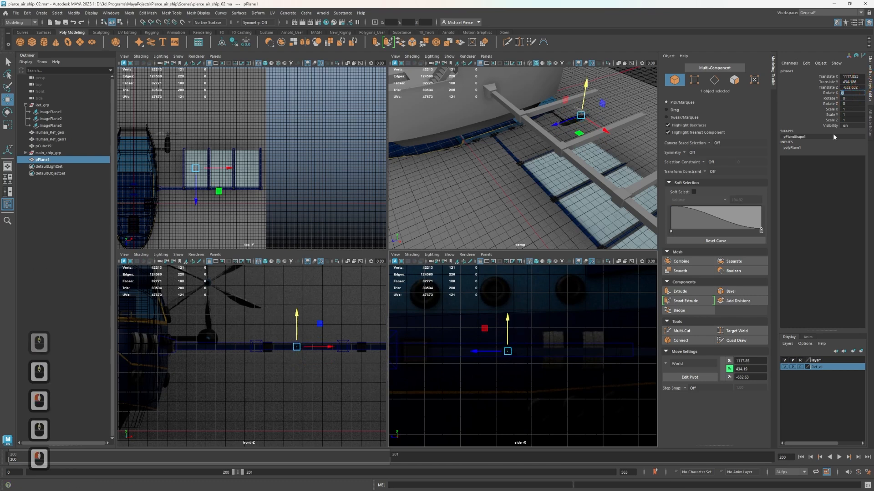
Set the polygon plane's creation Width to 600
click(791, 147)
double_click(851, 159)
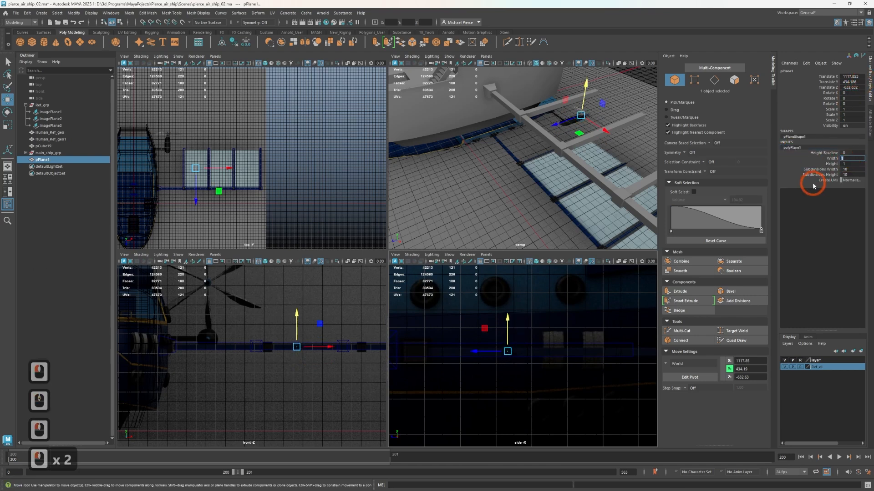
text(600)
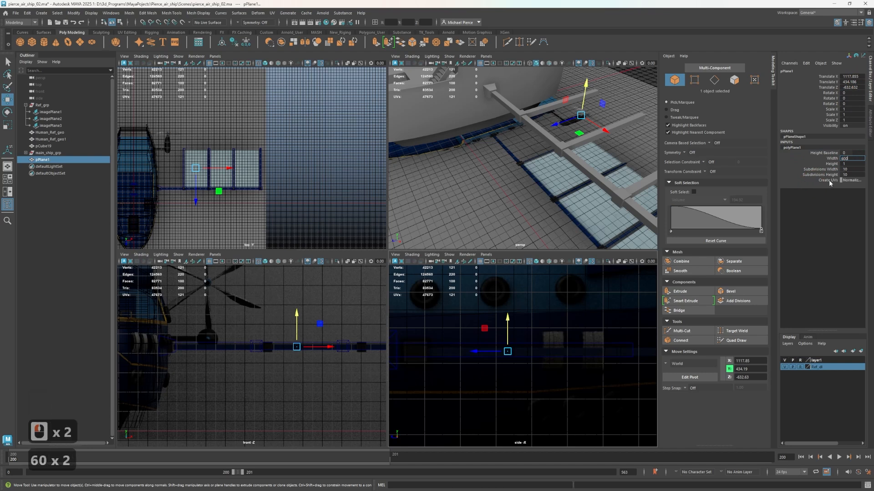
key(Tab)
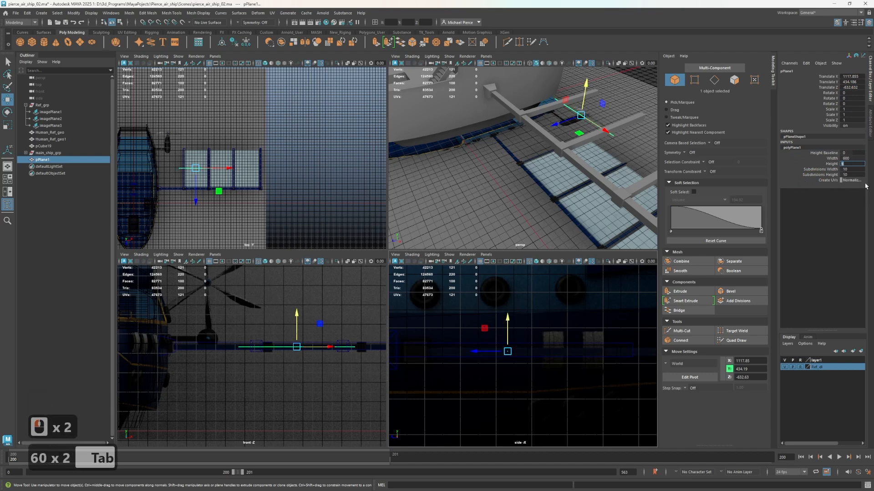
Try a creation Width of 550 and Height of 350 on the polygon plane
click(862, 159)
click(851, 159)
text(5)
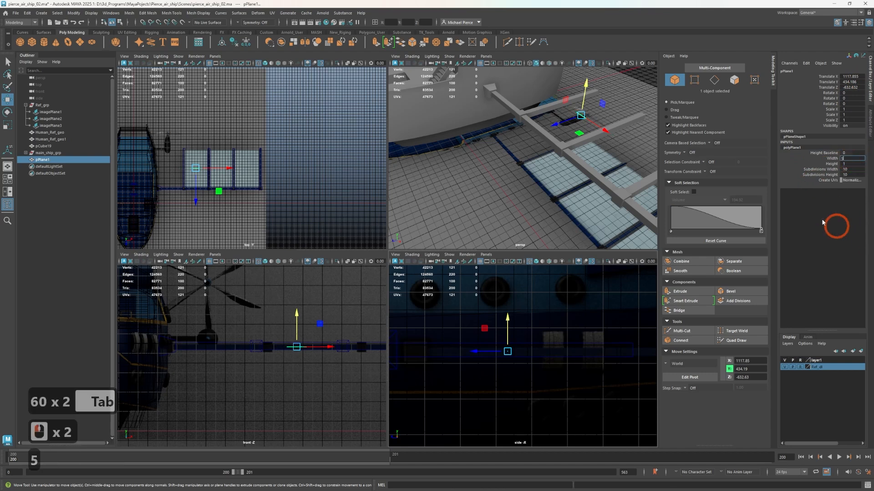
click(848, 159)
text(5)
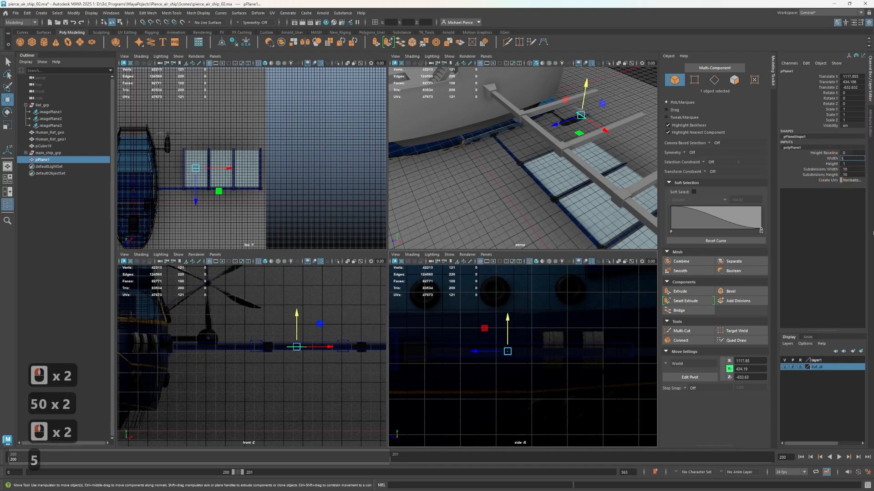
click(847, 164)
text(3)
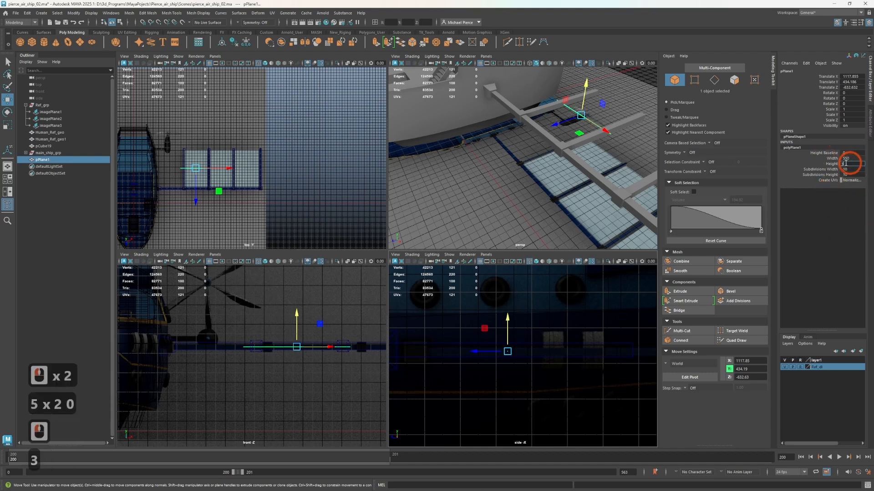
text(50)
key(Tab)
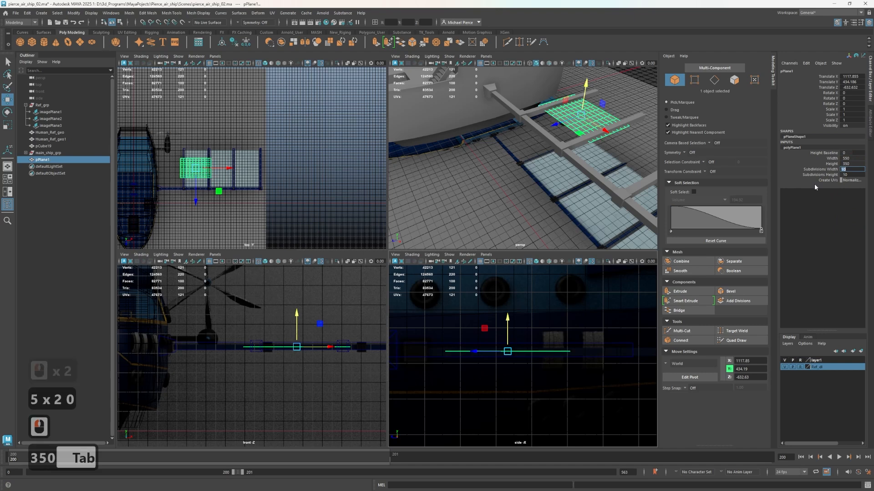
Set the polygon plane's creation Width to 350 and Height to 500
click(849, 158)
text(350)
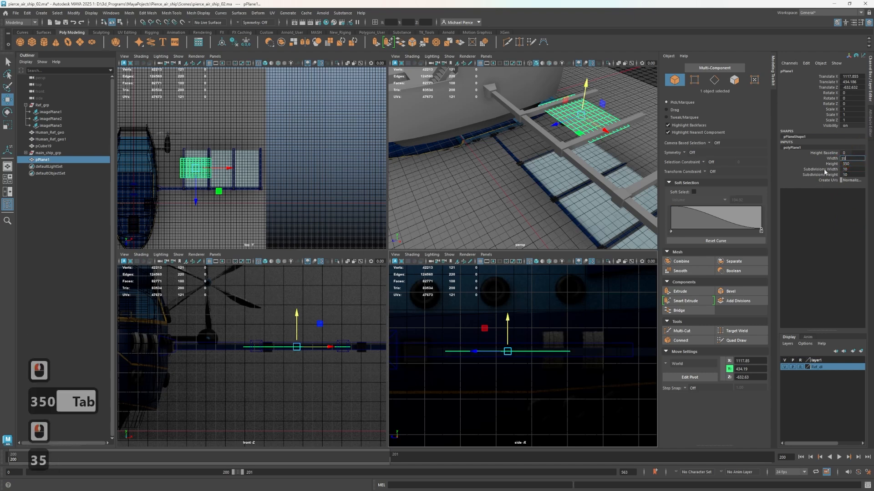
key(Tab)
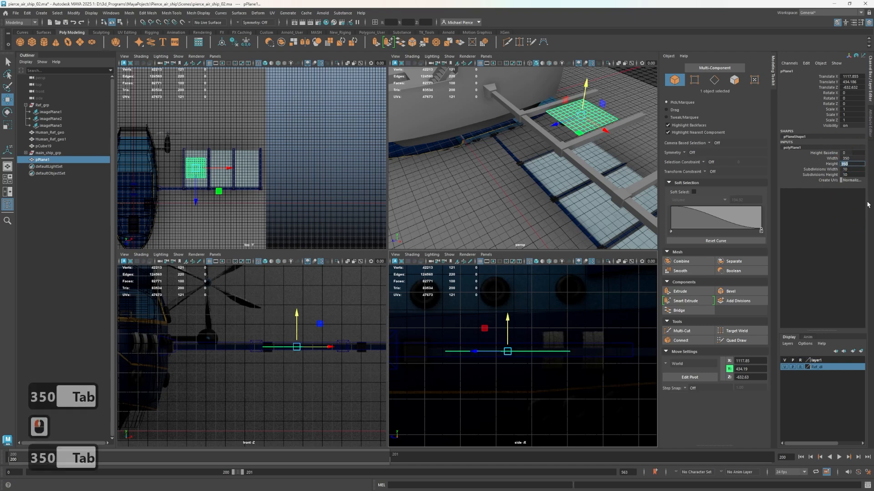
text(500)
key(Tab)
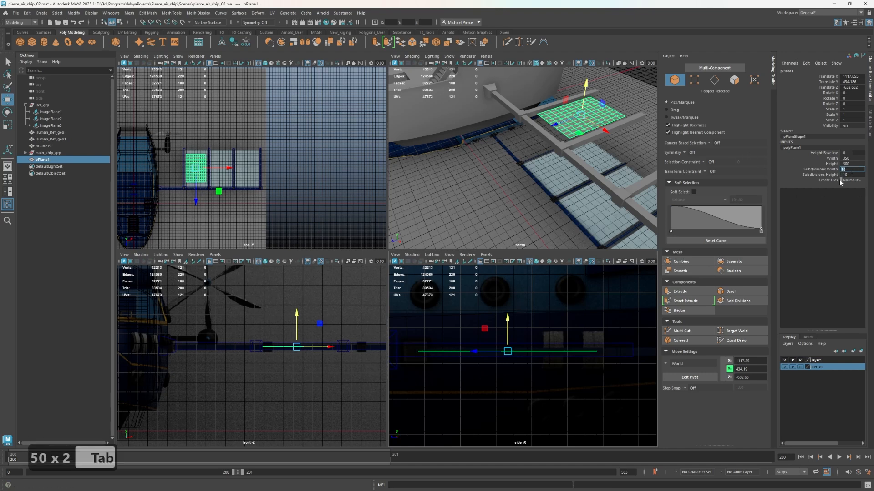
Try 10 width subdivisions and 20 height subdivisions on the polygon plane
text(20)
key(Tab)
scroll(609, 178, up, 2)
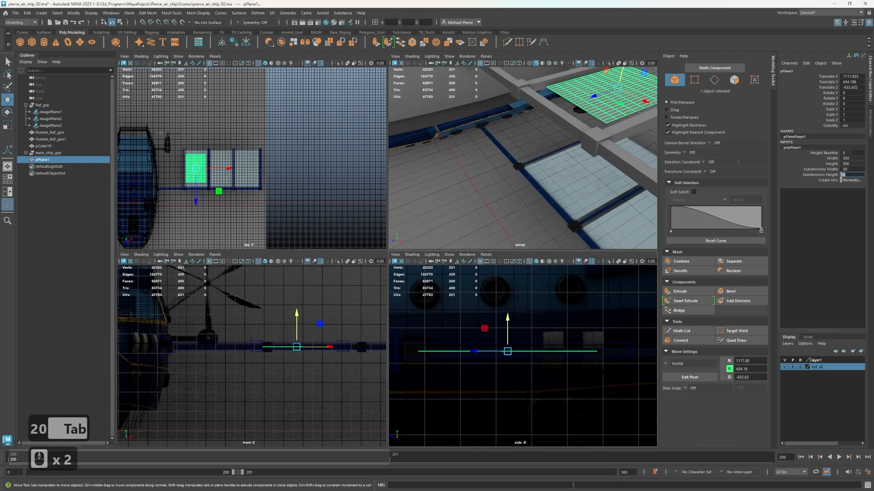
click(853, 169)
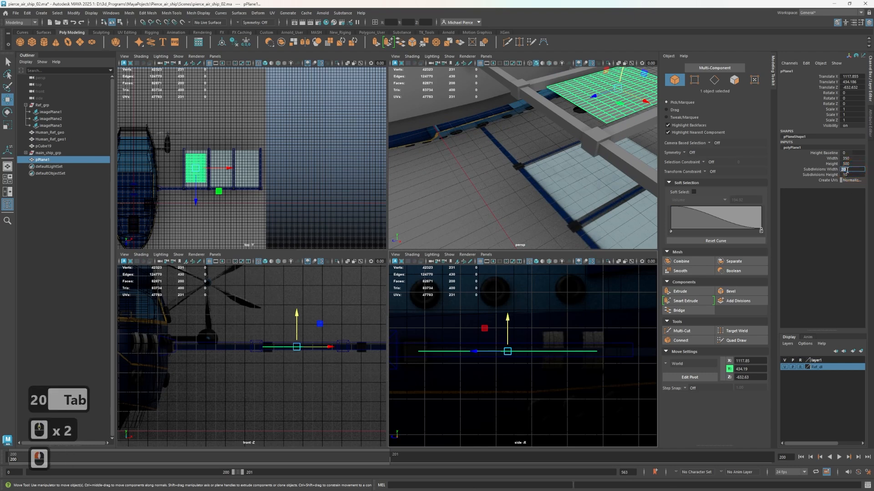
text(1)
click(850, 174)
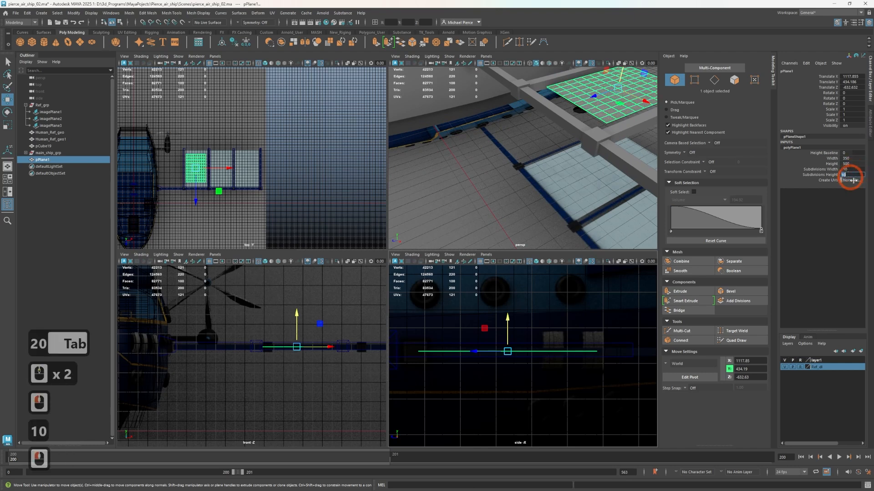
text(200)
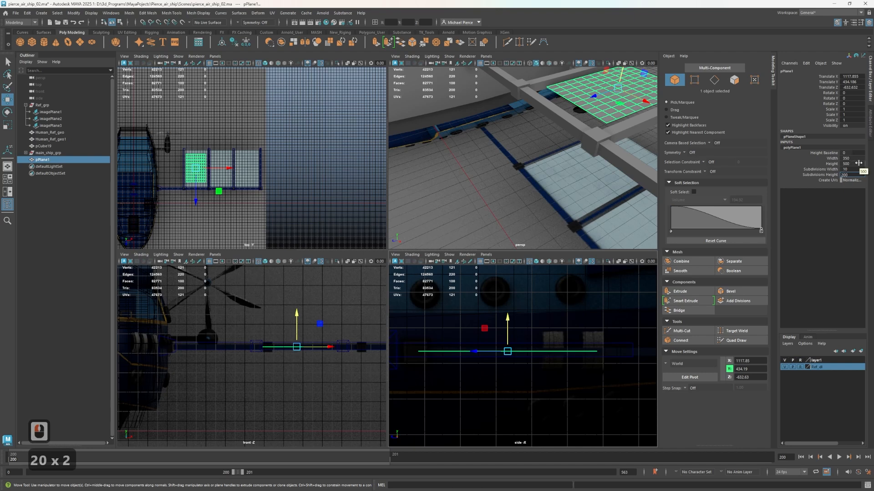
key(Tab)
click(847, 175)
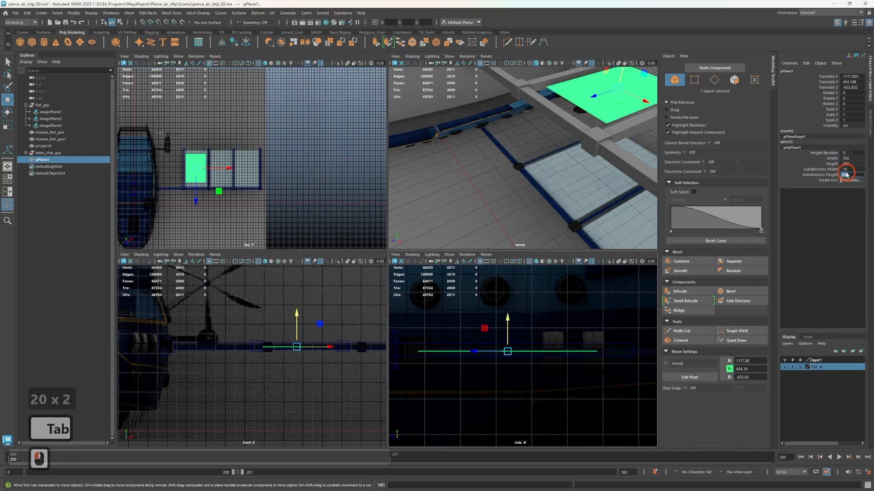
text(20)
key(Tab)
Set the polygon plane's Subdivisions Height to 25 and Subdivisions Width to 20
alt+middle_drag(626, 193, 594, 233)
alt+drag(594, 214, 559, 221)
alt+middle_drag(591, 223, 554, 236)
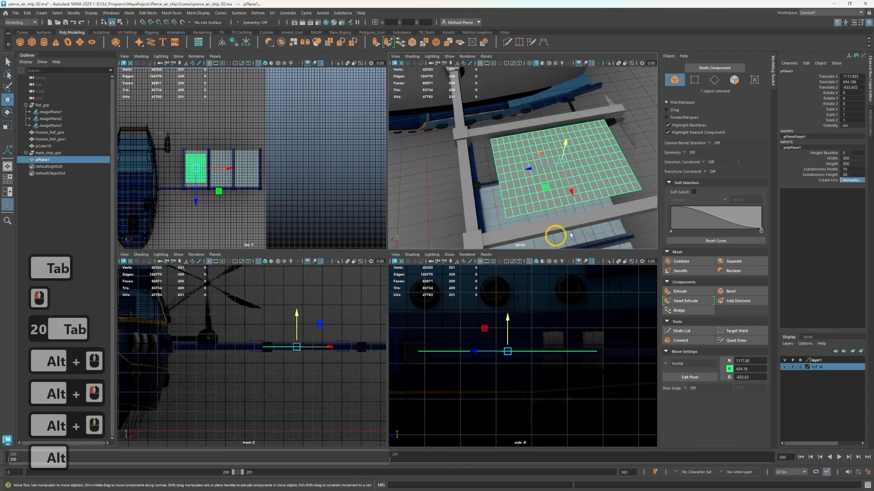
click(848, 174)
text(25)
key(Tab)
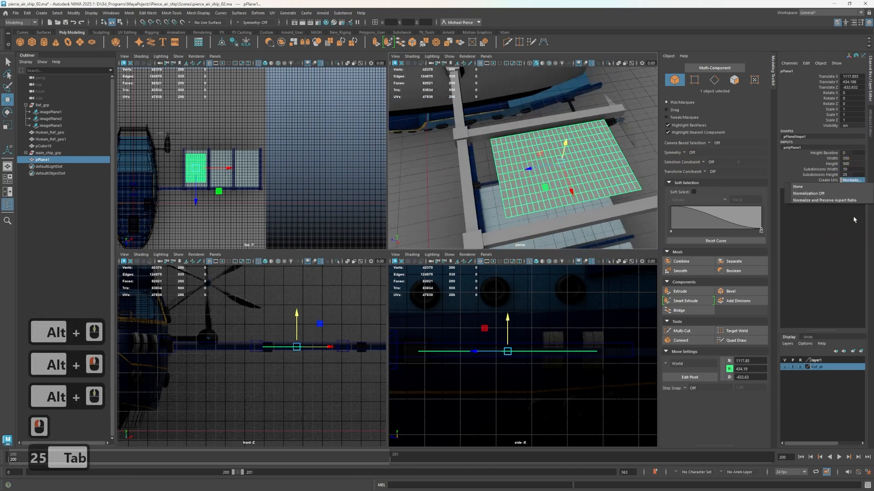
click(848, 169)
text(12)
key(Tab)
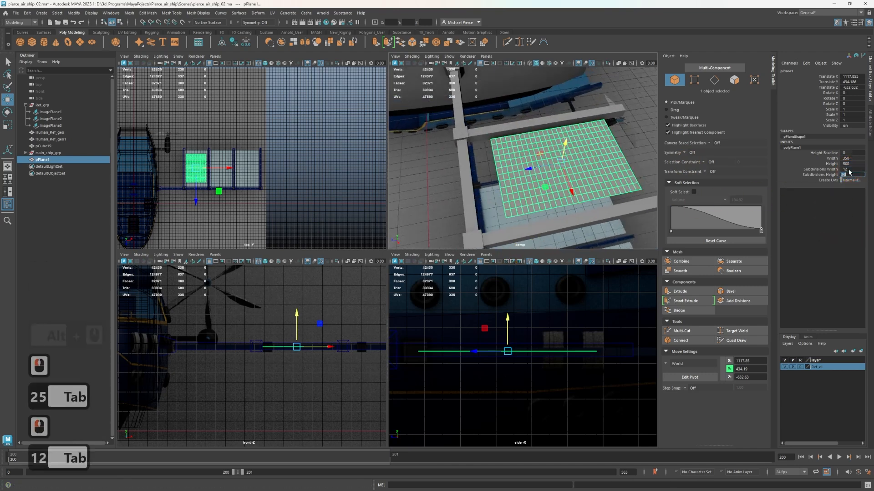
click(827, 170)
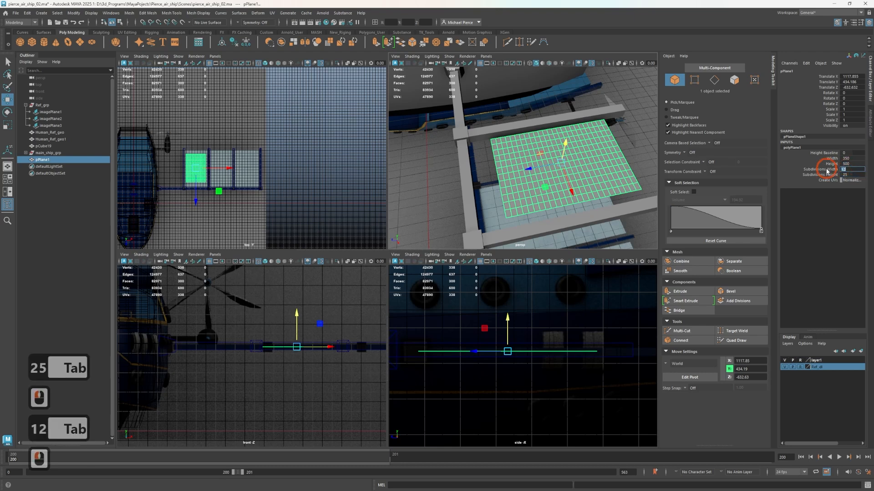
click(803, 176)
middle_drag(528, 153, 611, 169)
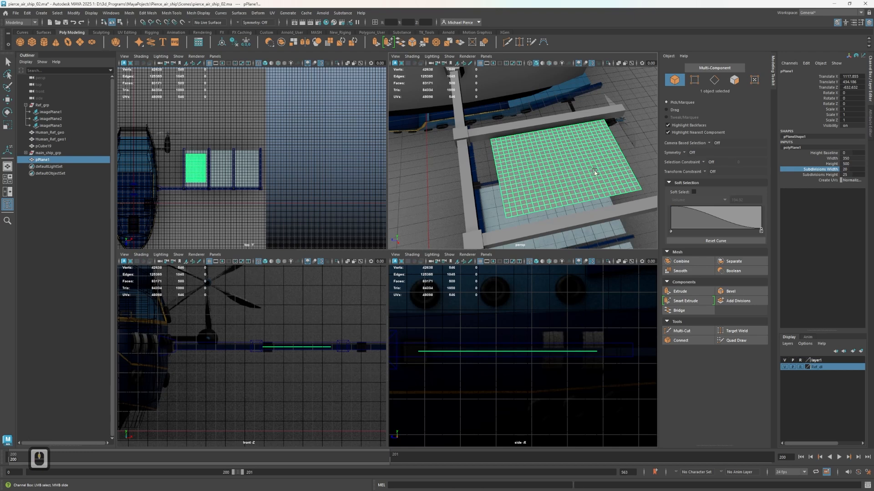
Enlarge the polygon plane so it fills the gap between the first two cross arms
scroll(595, 173, up, 2)
scroll(595, 172, down, 4)
alt+drag(595, 173, 493, 165)
key(w)
click(523, 200)
key(r)
scroll(242, 195, up, 4)
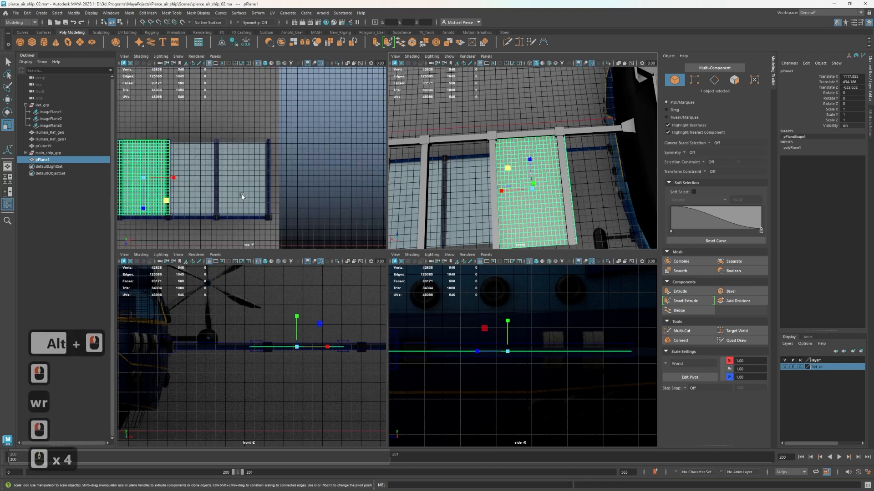
Move the plane along X over the outermost panel in the top reference, at about X 2051
alt+middle_drag(242, 195, 280, 137)
scroll(246, 136, up, 3)
key(w)
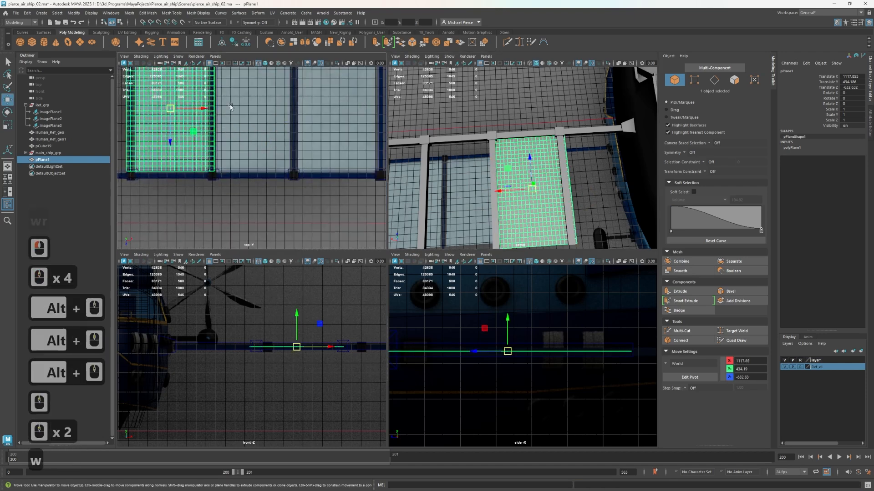
drag(200, 111, 367, 126)
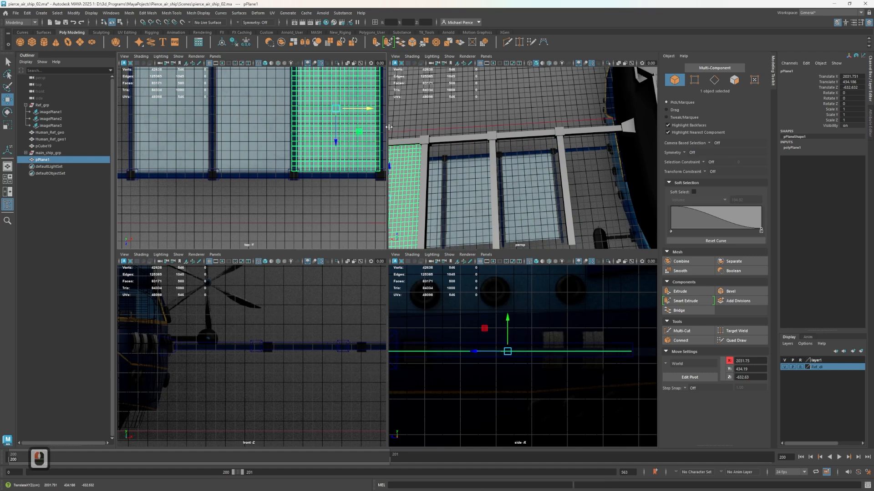
Try a duplicate of the plane over the middle panel, at about X 1569
mouse_move(562, 152)
alt+mouse_down()
mouse_move(582, 132)
mouse_move(425, 152)
mouse_move(517, 146)
mouse_move(506, 150)
alt+mouse_up()
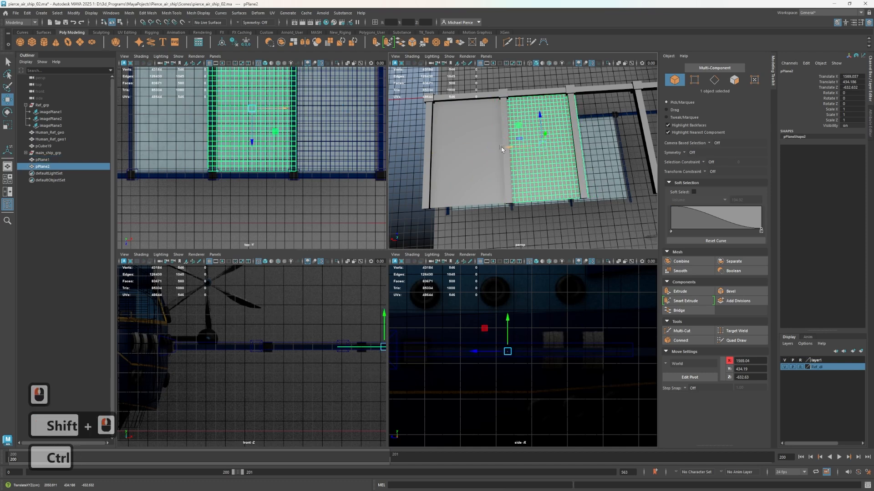
key(ctrl+z)
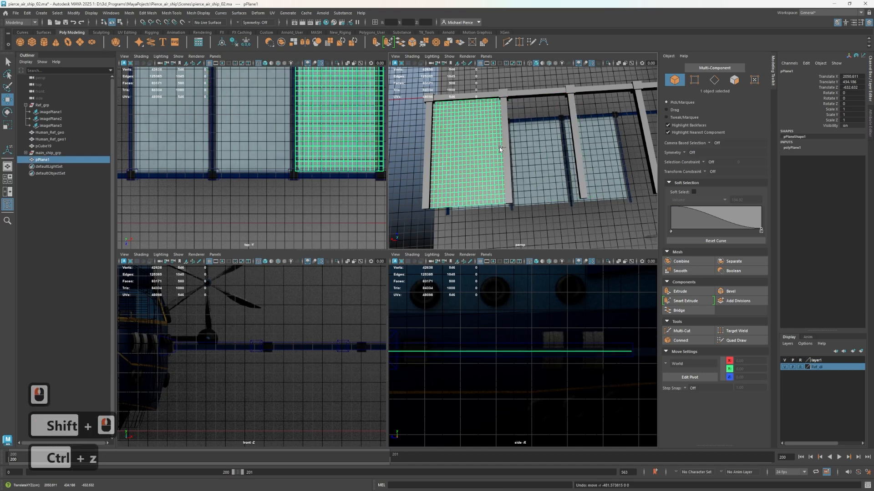
scroll(273, 180, down, 4)
scroll(186, 164, up, 3)
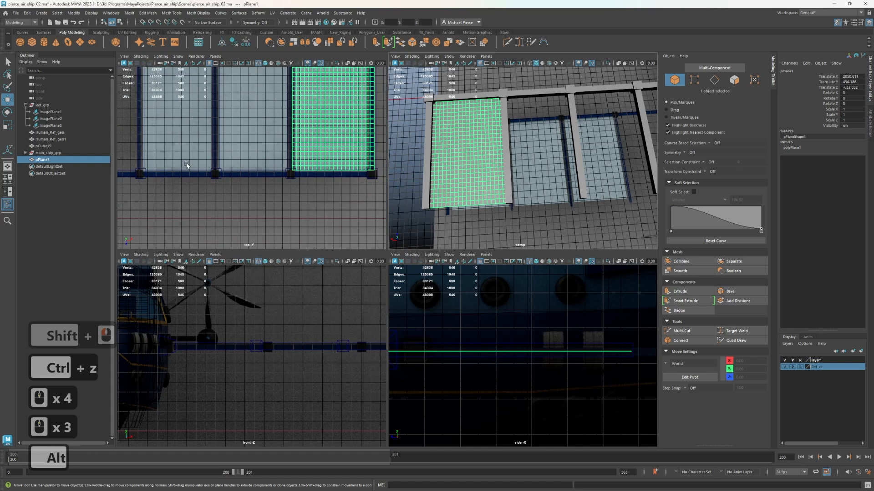
Switch the boom to vertex editing and grid-snap the vertices of the first cross arm and its joint block along X
alt+middle_drag(213, 197, 298, 232)
scroll(299, 231, down, 2)
scroll(302, 190, down, 3)
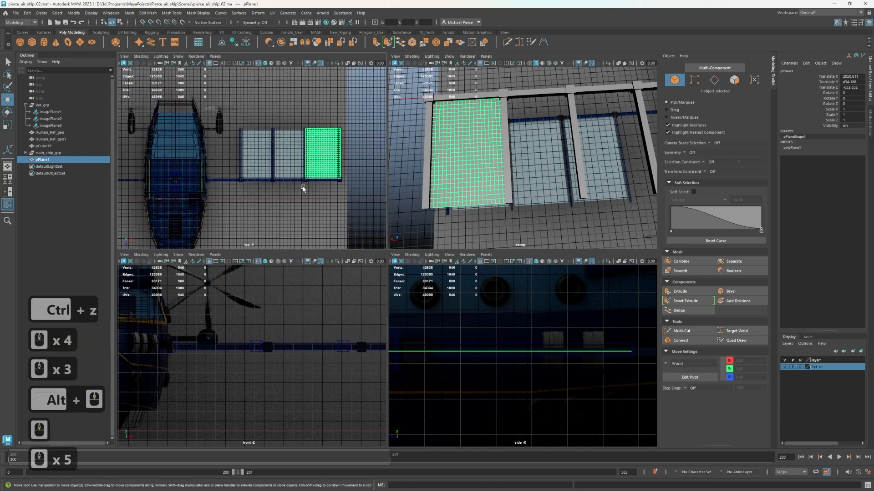
click(265, 184)
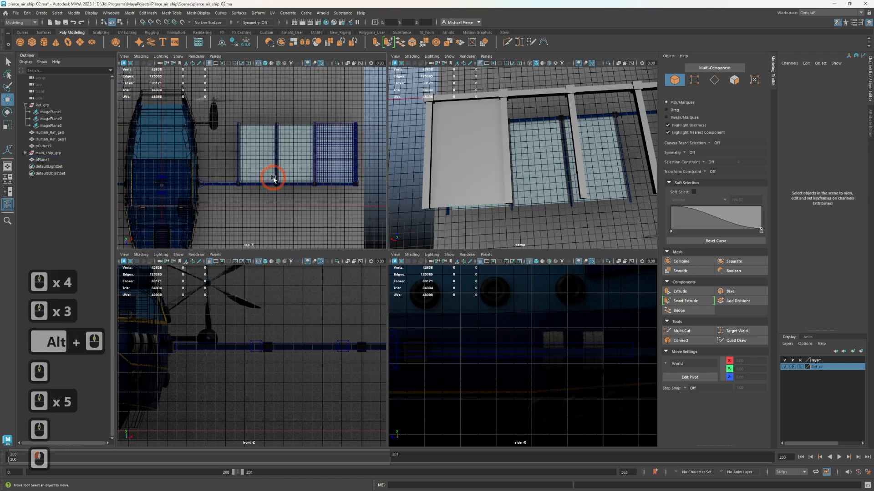
click(284, 184)
click(276, 180)
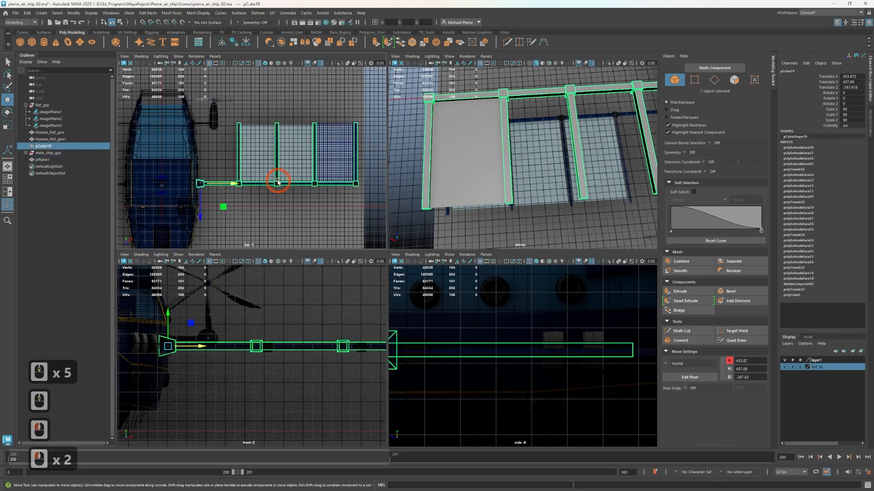
scroll(252, 159, up, 2)
right_click(241, 165)
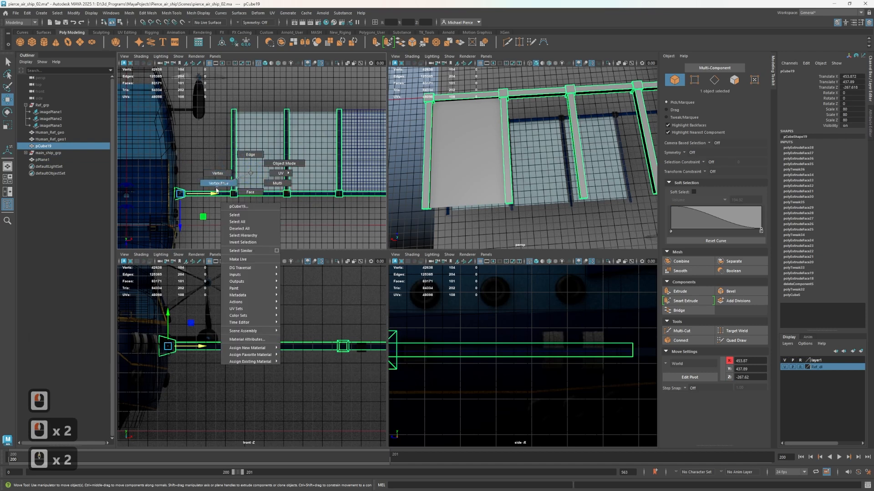
right_drag(217, 190, 224, 114)
drag(259, 237, 259, 236)
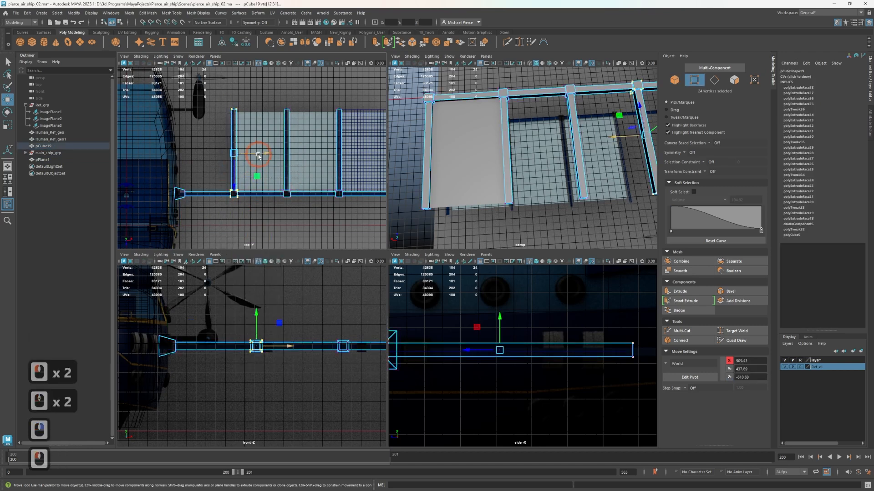
scroll(265, 155, up, 2)
drag(255, 150, 224, 153)
Select the second cross arm's and joint block's vertices and grid-snap them along X to 1350
drag(279, 86, 322, 219)
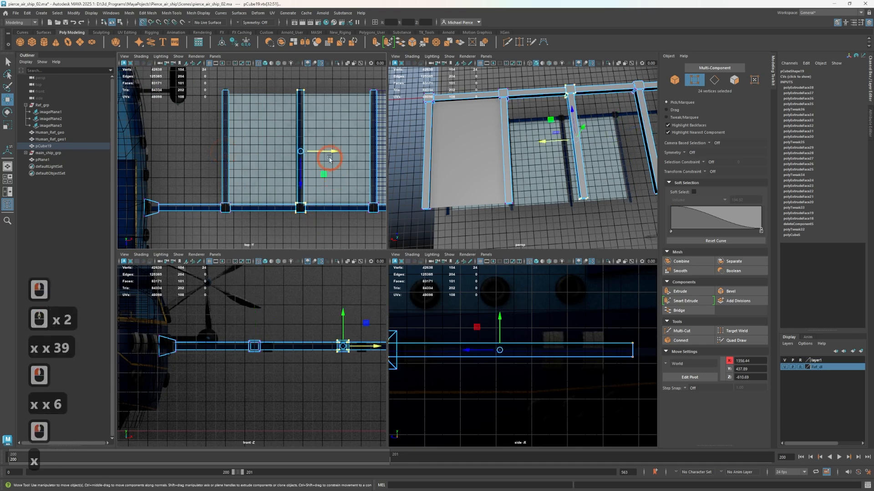
drag(306, 152, 307, 151)
drag(281, 73, 322, 201)
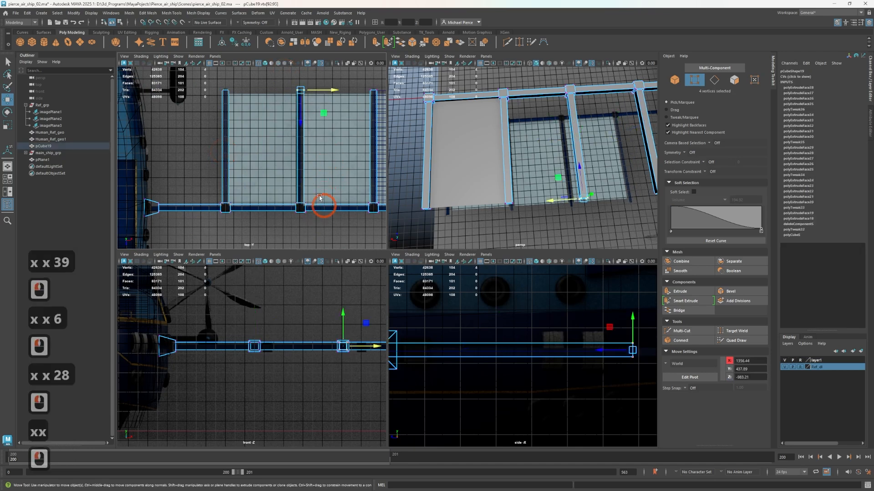
click(306, 171)
click(279, 90)
drag(282, 84, 324, 220)
key(x)
drag(336, 151, 298, 152)
Select the third cross arm's and joint block's vertices and grid-snap them along X to 1800
alt+middle_drag(317, 230, 241, 241)
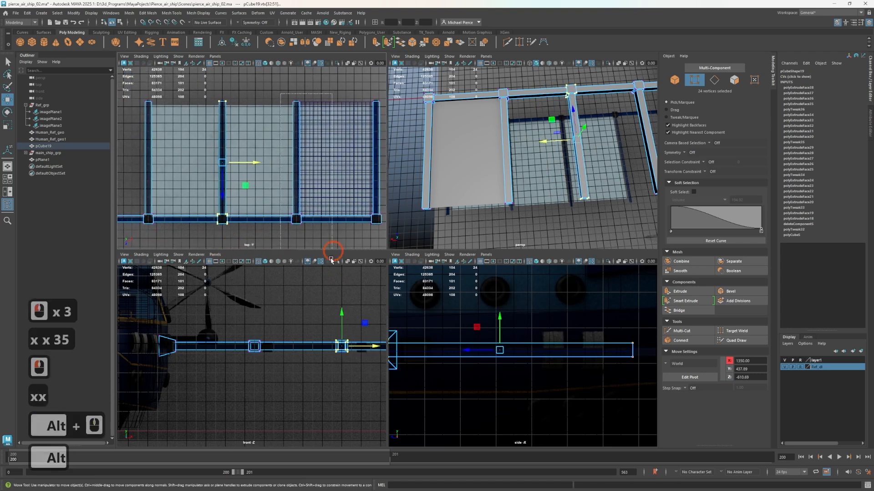
drag(331, 260, 332, 259)
key(c)
drag(326, 162, 282, 167)
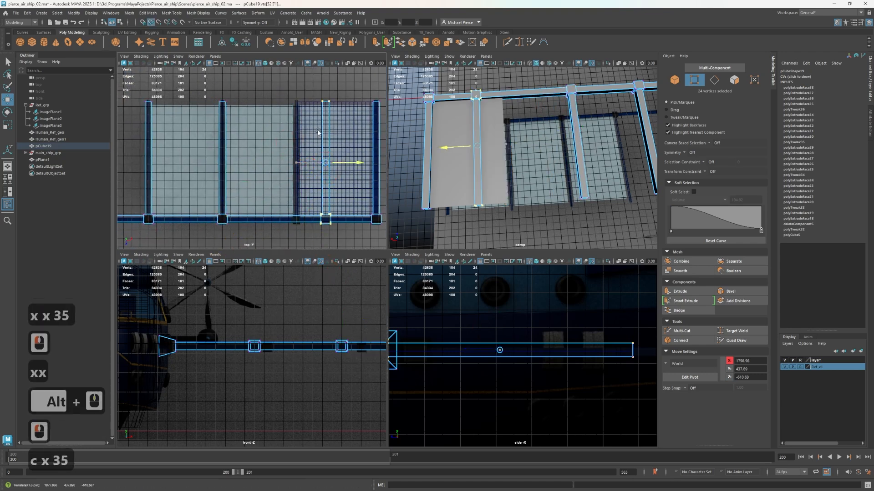
drag(318, 132, 319, 132)
drag(351, 162, 298, 158)
key(c)
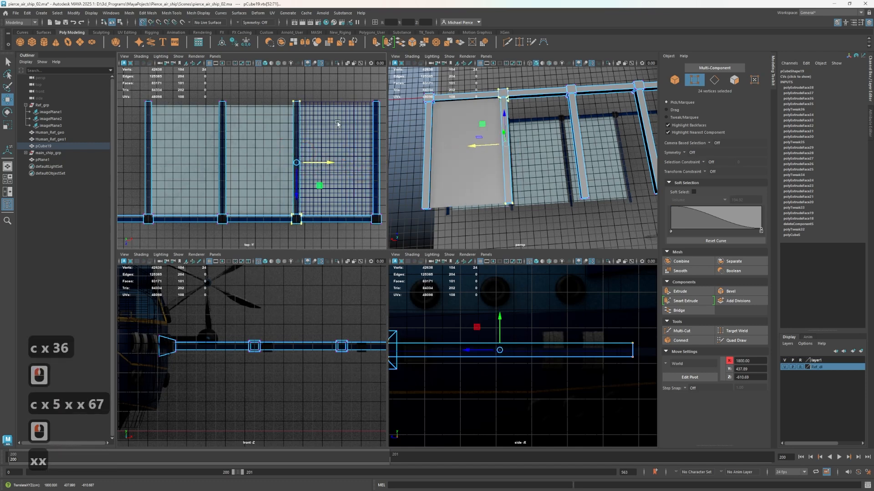
Select the outermost cross arm's and end block's vertices and grid-snap them along X to 2250
click(342, 111)
scroll(342, 111, down, 1)
drag(382, 249, 381, 248)
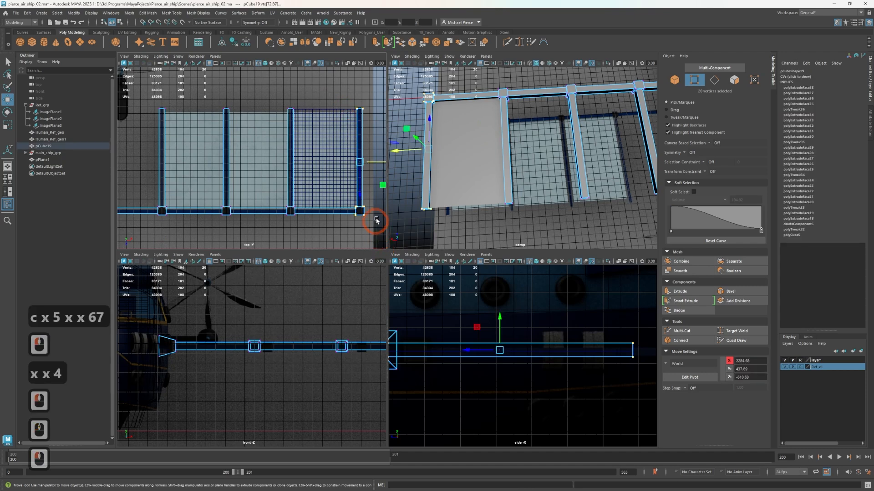
drag(378, 163, 349, 165)
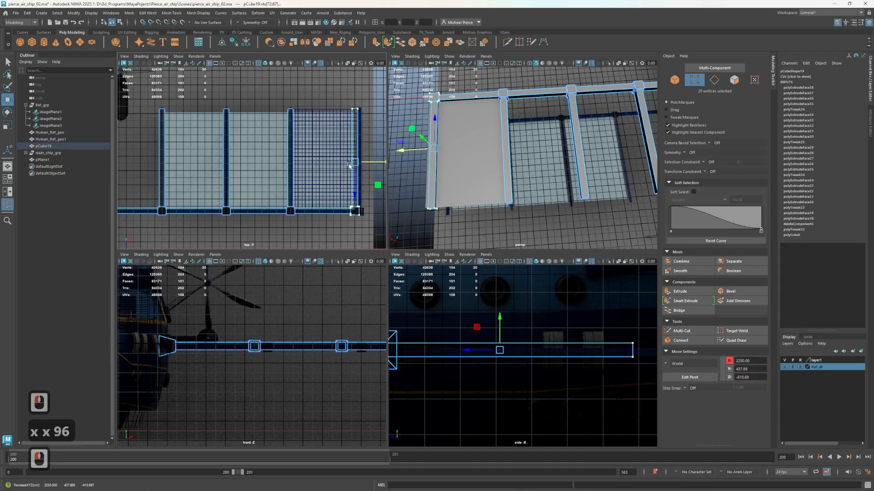
Examine the spacing of the boom's cross arms and panels against the airship in the top and perspective views
scroll(175, 198, up, 4)
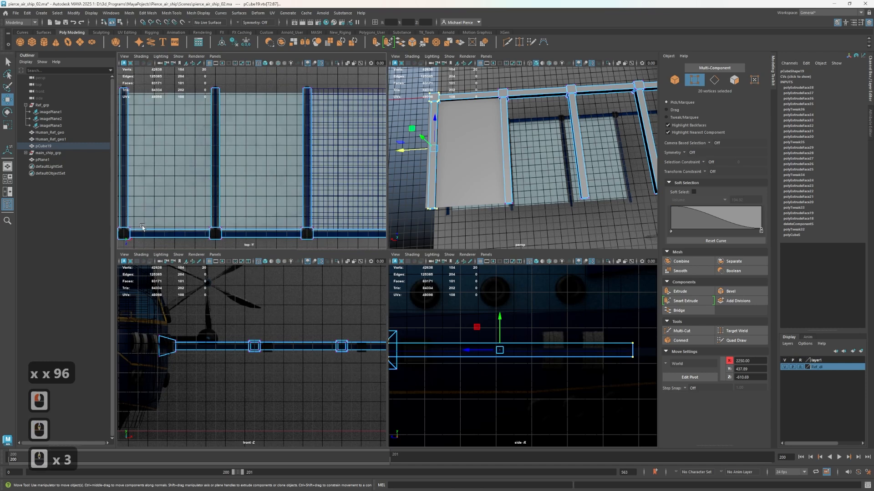
alt+middle_drag(164, 222, 202, 179)
scroll(182, 194, up, 3)
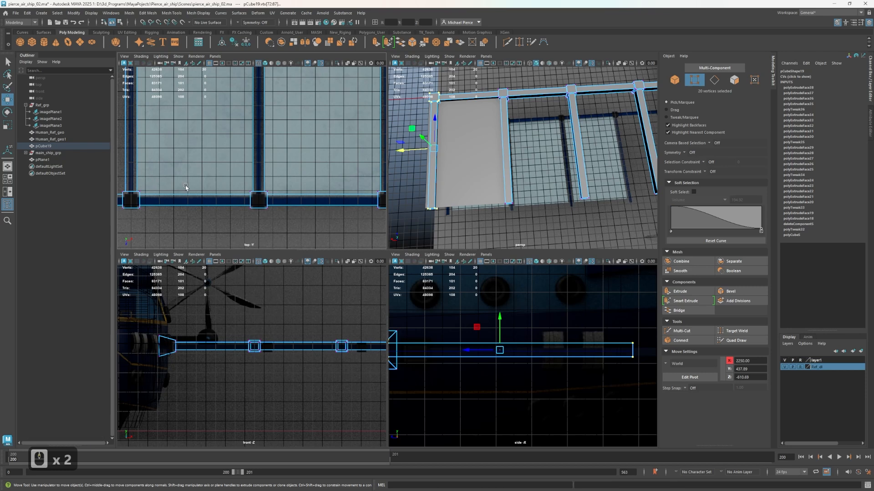
scroll(231, 177, down, 2)
scroll(423, 136, down, 1)
scroll(423, 137, down, 3)
scroll(346, 149, down, 6)
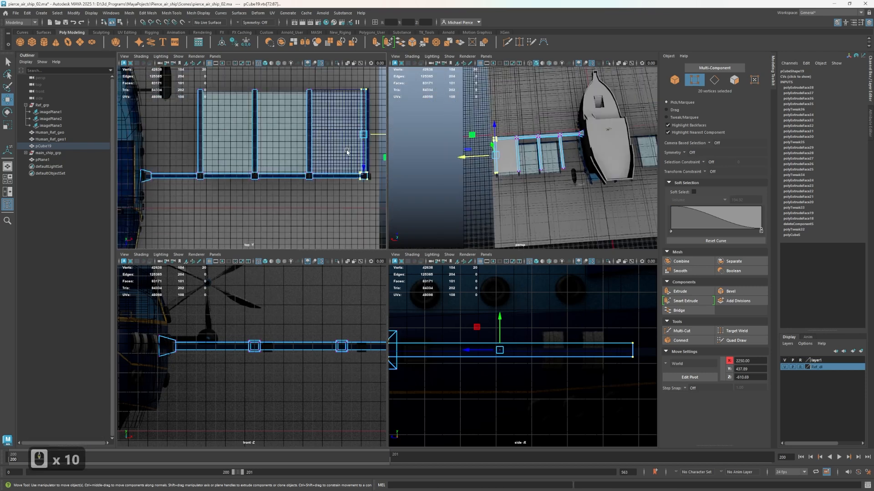
scroll(710, 172, up, 1)
scroll(539, 190, down, 1)
scroll(539, 189, up, 2)
scroll(539, 189, up, 3)
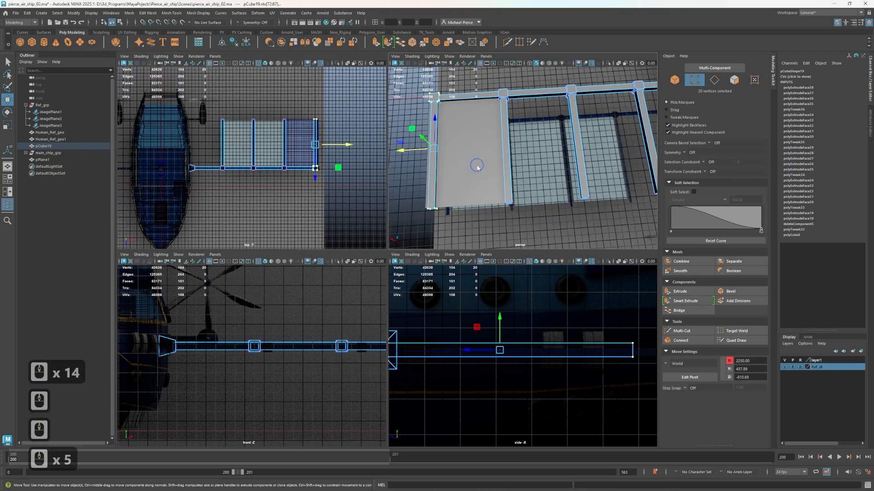
Select the panel plane and adjust its width and position along X to fill the outermost bay between the cross arms
click(484, 164)
mouse_move(438, 154)
mouse_down()
mouse_move(507, 144)
mouse_move(441, 153)
mouse_up()
key(r)
click(509, 145)
key(w)
key(r)
key(w)
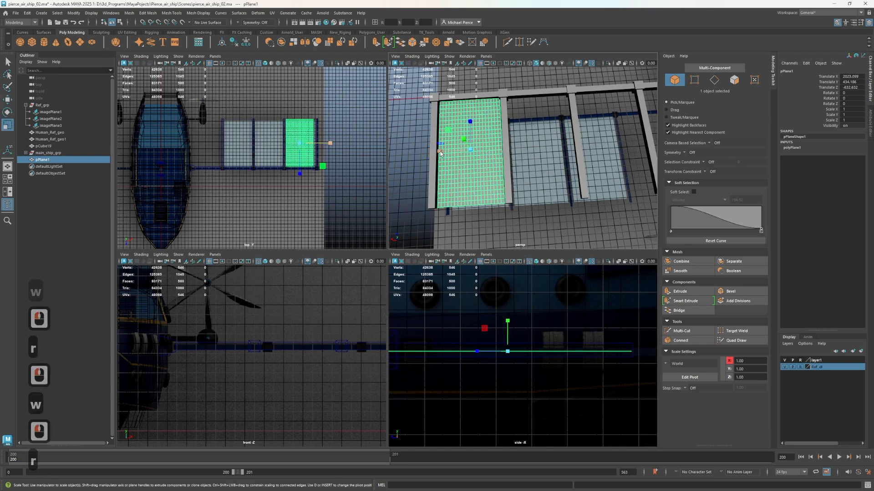
key(r)
click(436, 153)
key(w)
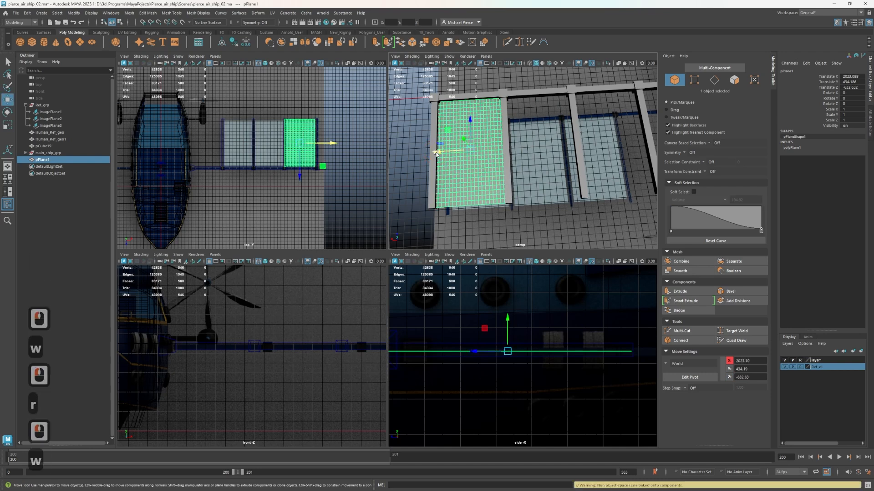
Try duplicating the panel plane along X into the two inner bays, and delete both copies
mouse_move(436, 152)
shift+mouse_down()
mouse_move(508, 156)
mouse_move(576, 145)
shift+mouse_up()
alt+middle_drag(557, 161, 480, 168)
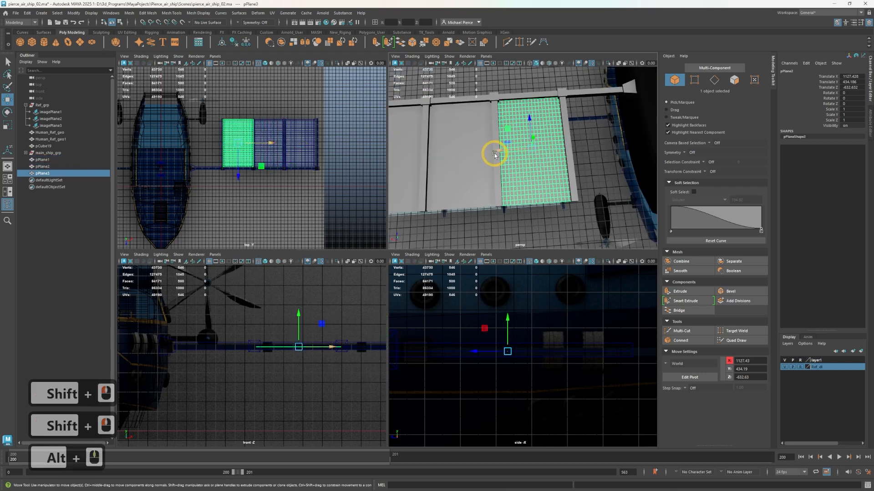
alt+drag(495, 152, 527, 185)
scroll(505, 187, up, 3)
key(Delete)
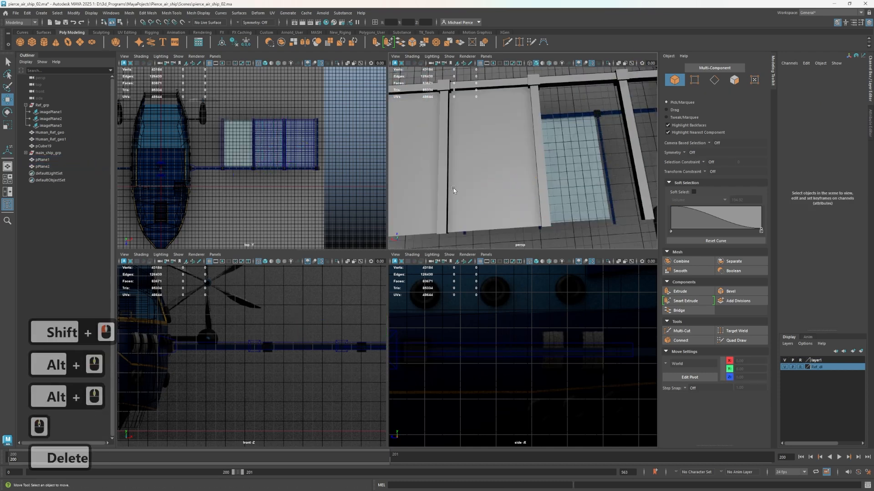
click(457, 169)
key(Delete)
Select the remaining panel plane in the outermost bay and hide the reference display layer
double_click(443, 197)
click(464, 175)
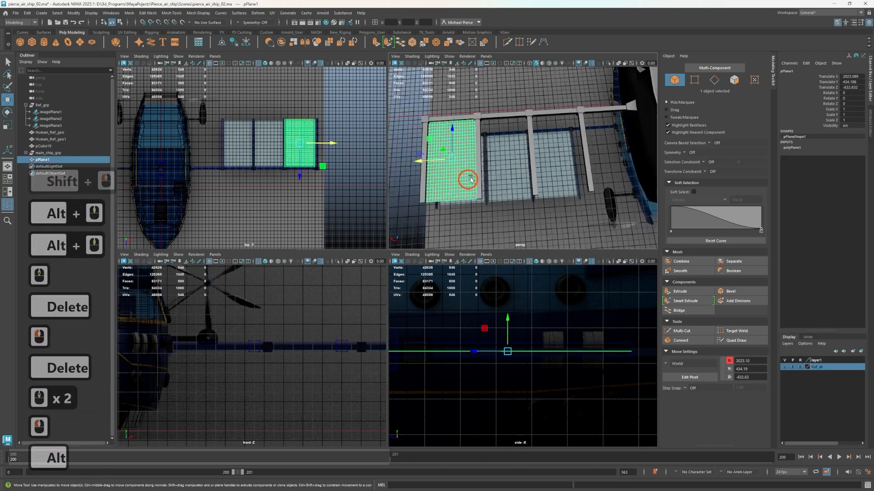
alt+drag(464, 176, 545, 162)
scroll(273, 196, up, 4)
alt+middle_drag(279, 191, 201, 192)
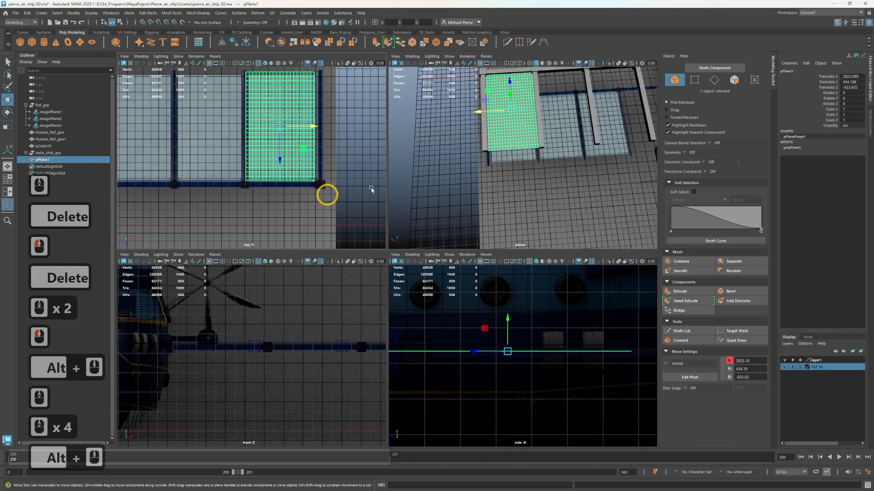
scroll(415, 184, up, 3)
scroll(313, 181, up, 2)
alt+middle_drag(342, 187, 265, 187)
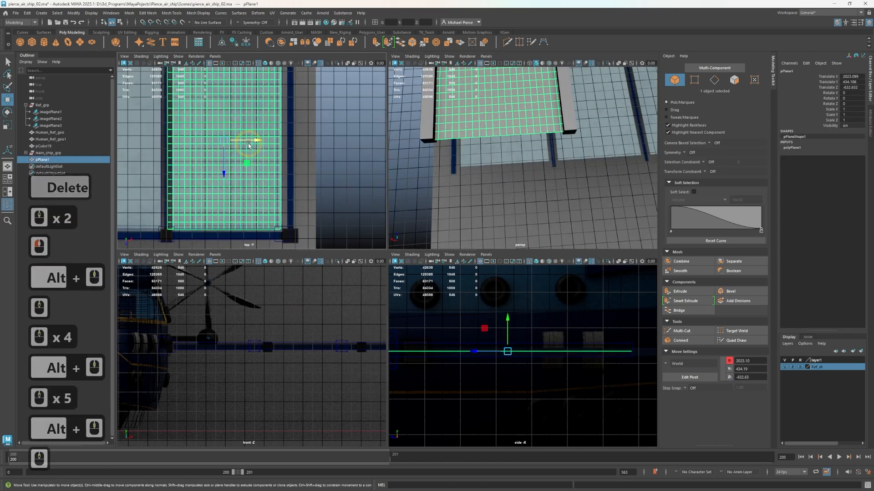
key(r)
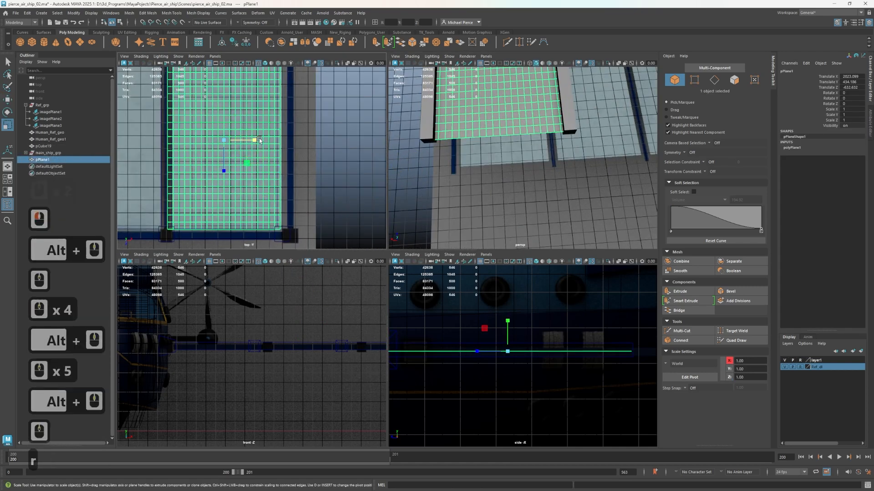
click(784, 367)
scroll(205, 201, down, 6)
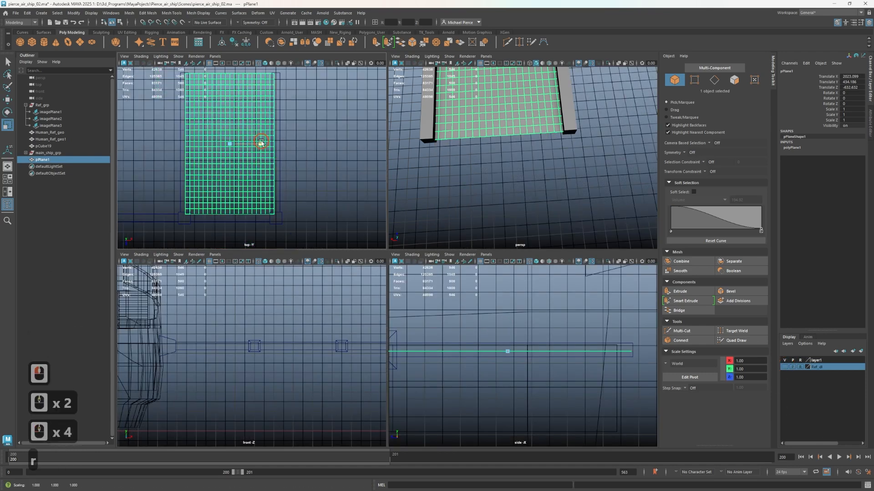
Try rescaling and shifting the panel plane along X between the two outermost cross arms
mouse_move(255, 142)
mouse_down()
mouse_move(247, 142)
mouse_move(258, 142)
mouse_up()
alt+middle_drag(252, 162, 273, 174)
key(w)
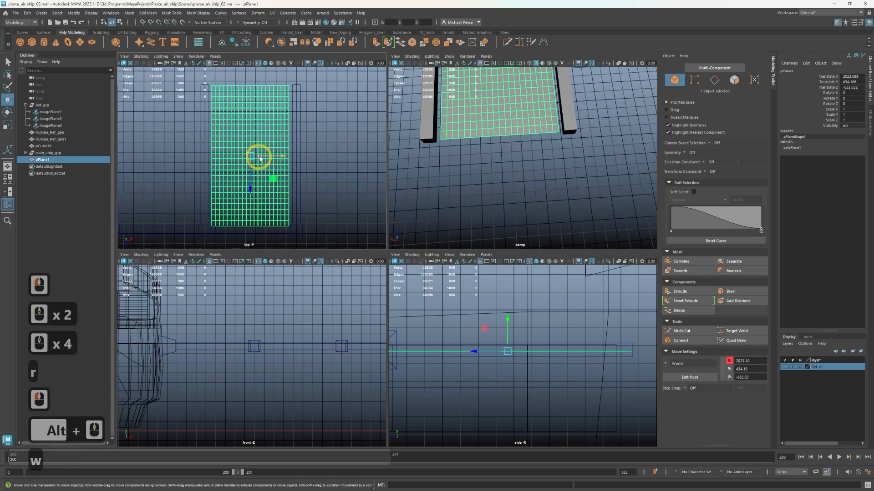
drag(277, 155, 286, 153)
key(r)
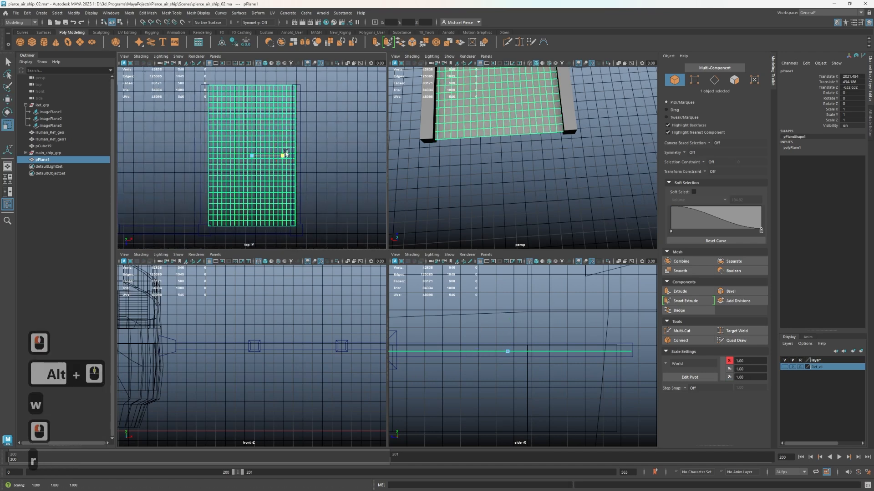
key(w)
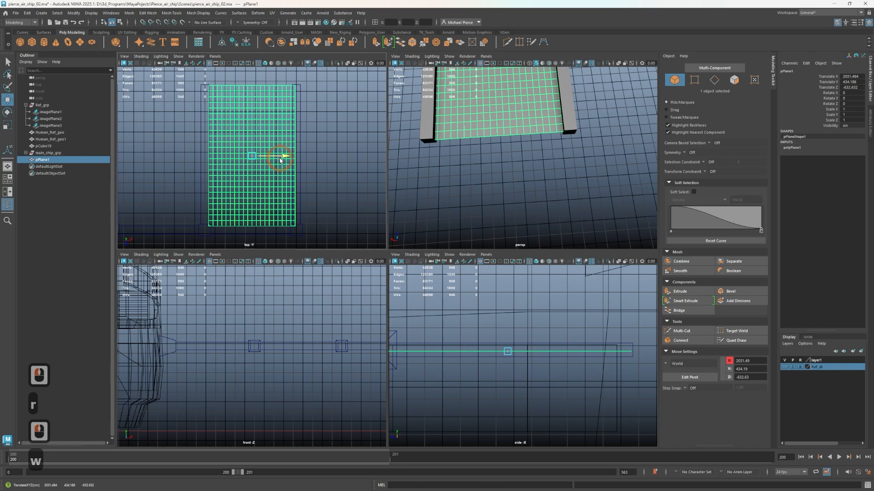
drag(280, 160, 279, 159)
alt+drag(481, 162, 499, 126)
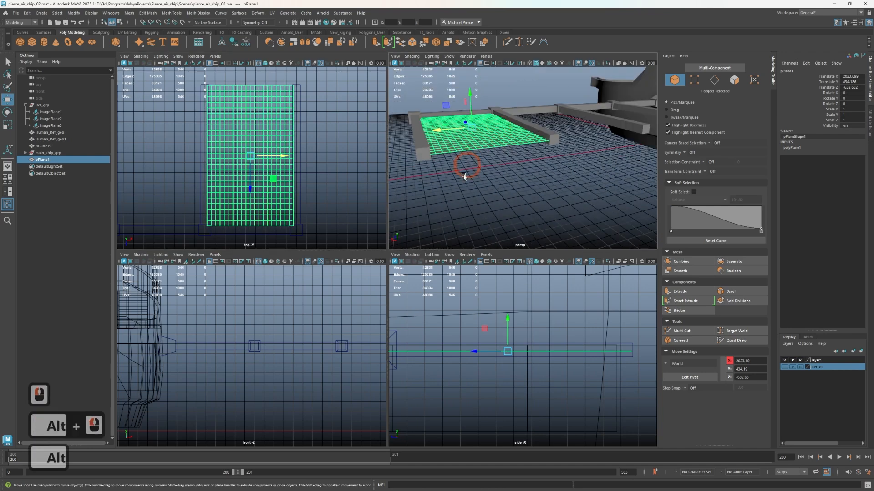
mouse_move(464, 177)
middle_down()
mouse_move(491, 177)
mouse_move(458, 180)
middle_up()
key(ctrl+z)
Switch the panel plane to edge editing and turn on Soft Select with a falloff radius of about 94.5
alt+middle_drag(510, 190, 552, 222)
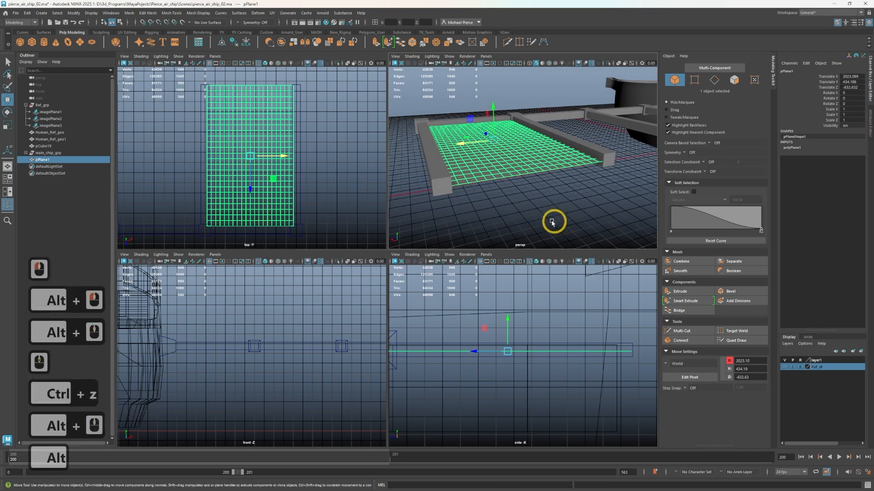
scroll(517, 208, up, 3)
right_click(504, 191)
right_drag(503, 191, 497, 165)
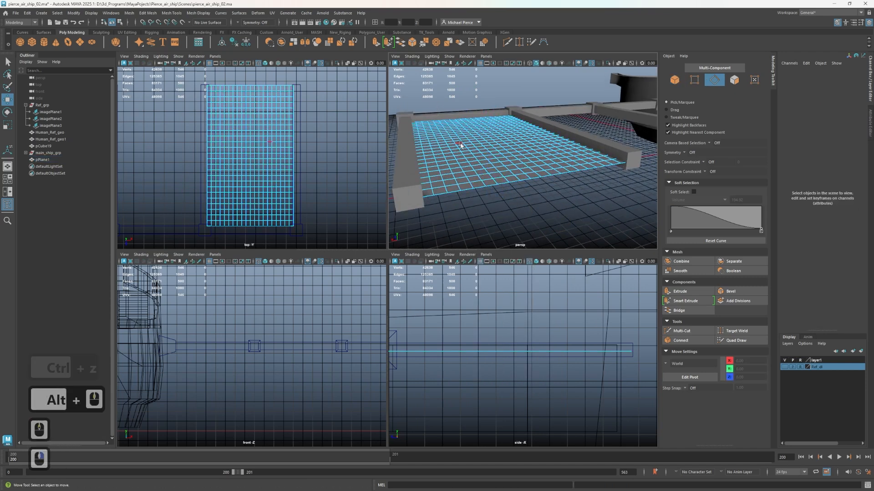
key(b)
click(470, 173)
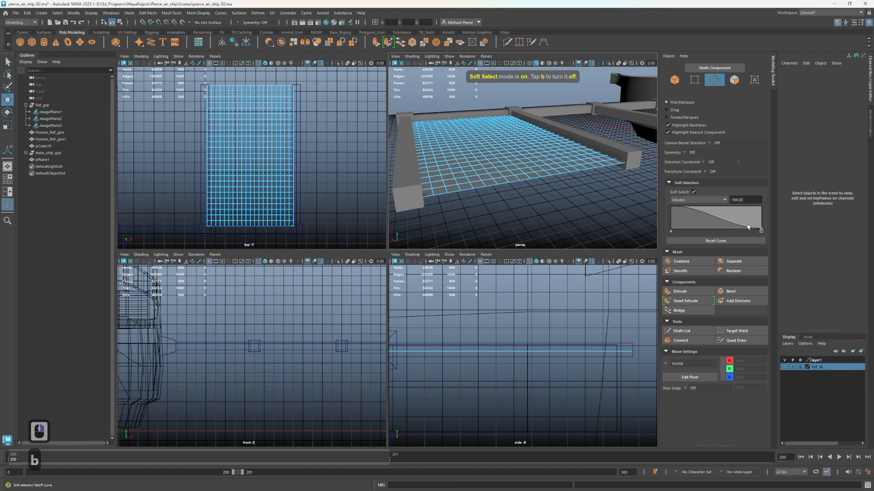
key(b)
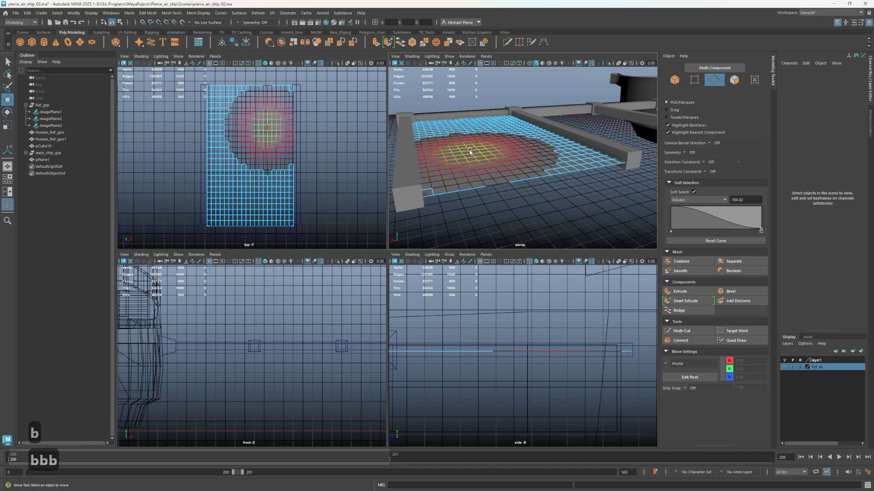
drag(470, 151, 506, 151)
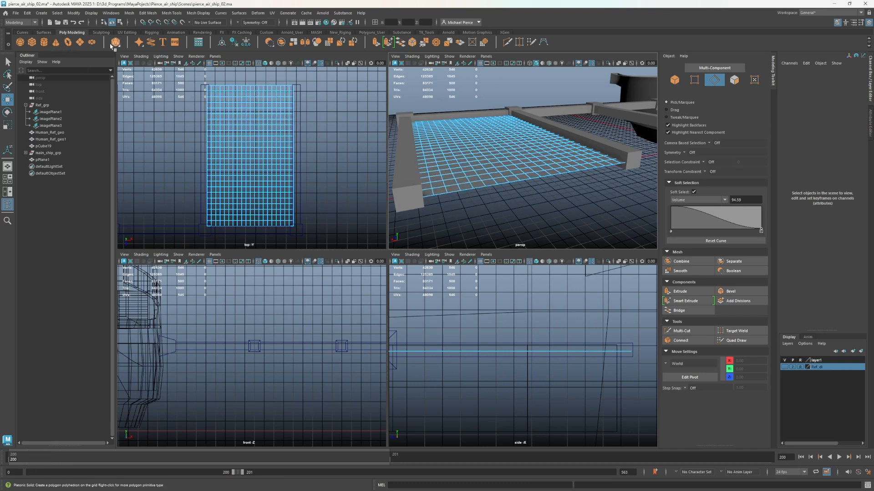
Create a polygon sphere beyond the boom, at about 2528 along X, and scale it uniformly to about 395
click(19, 43)
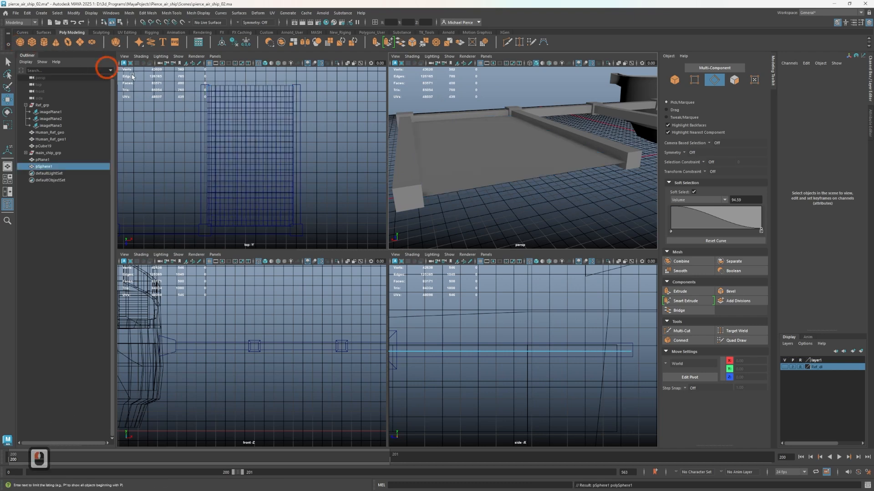
scroll(568, 168, down, 6)
key(w)
drag(548, 180, 511, 181)
key(r)
scroll(474, 179, up, 2)
alt+middle_drag(474, 178, 610, 103)
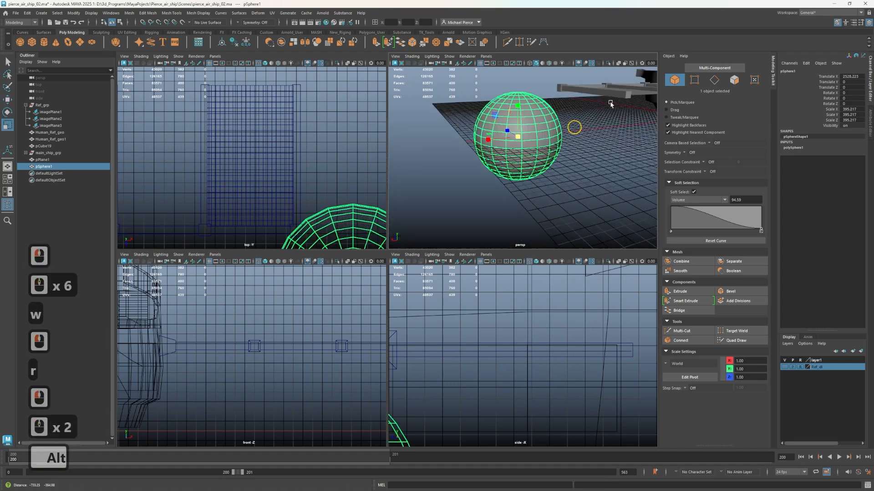
alt+drag(610, 103, 521, 156)
scroll(521, 156, up, 3)
Switch the sphere to edge editing and select a vertical edge loop on its side
right_drag(521, 156, 515, 131)
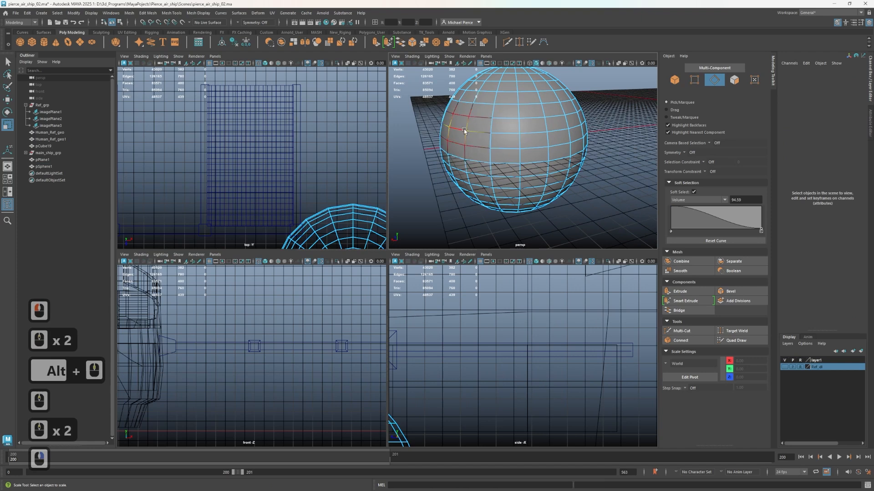
click(463, 131)
double_click(462, 139)
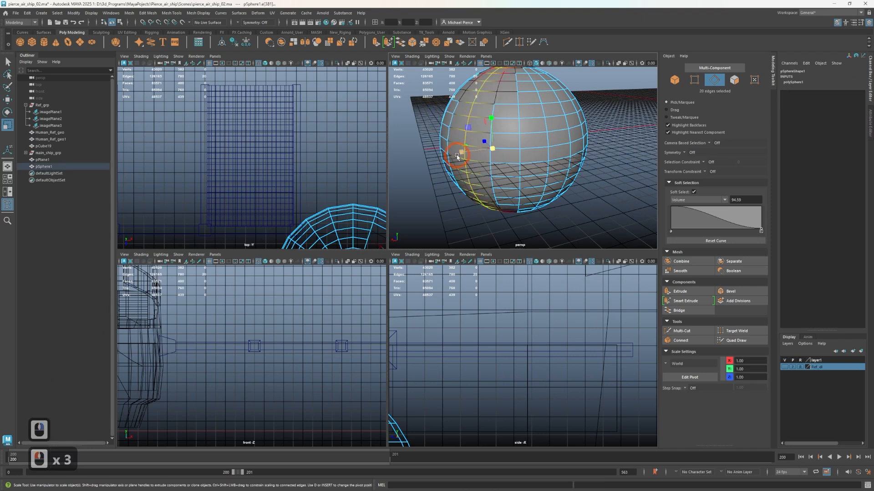
Enlarge the soft selection falloff radius to about 261 and shift the selected edge loop slightly along X
key(b)
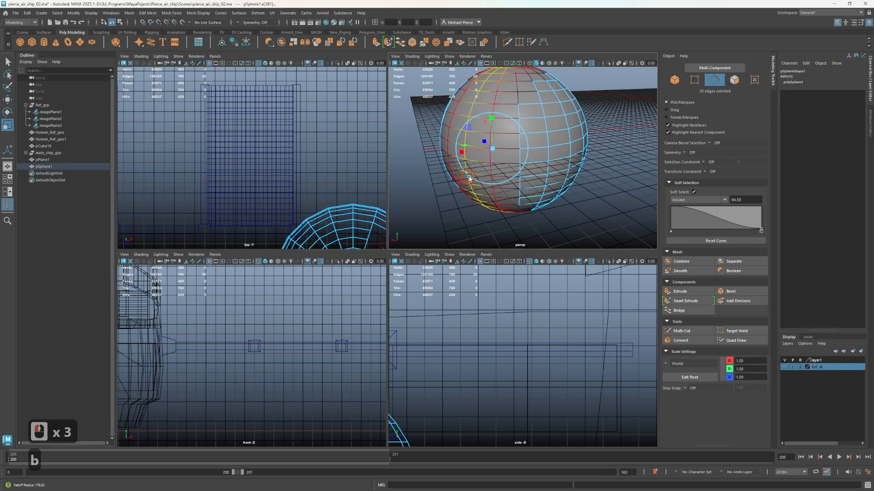
middle_drag(467, 184, 485, 173)
key(w)
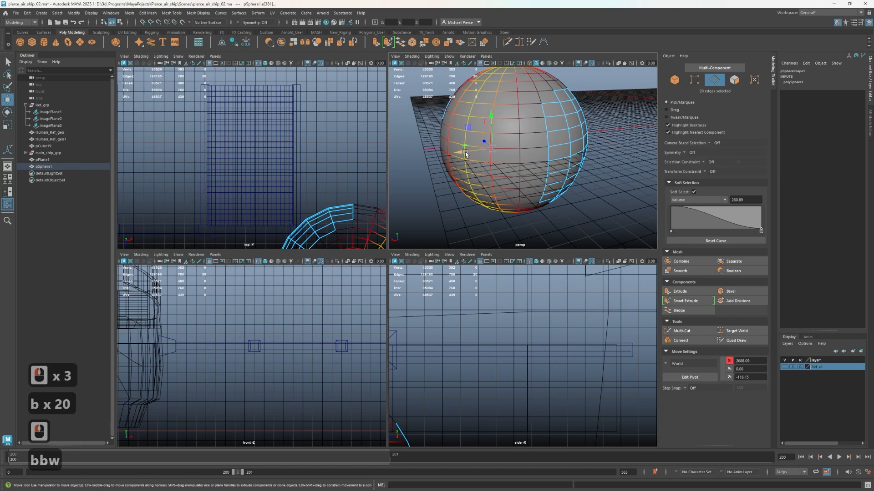
drag(475, 158, 466, 158)
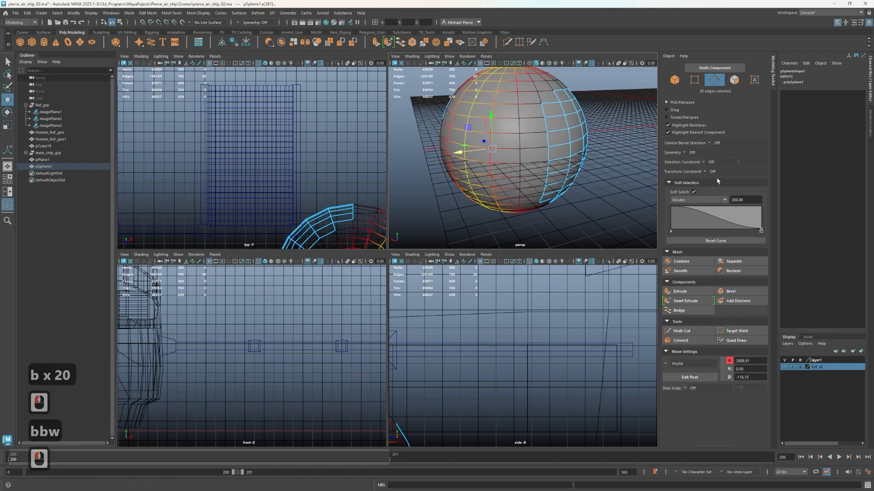
Set the soft selection falloff mode to Surface and return the sphere to object mode
click(693, 199)
click(685, 207)
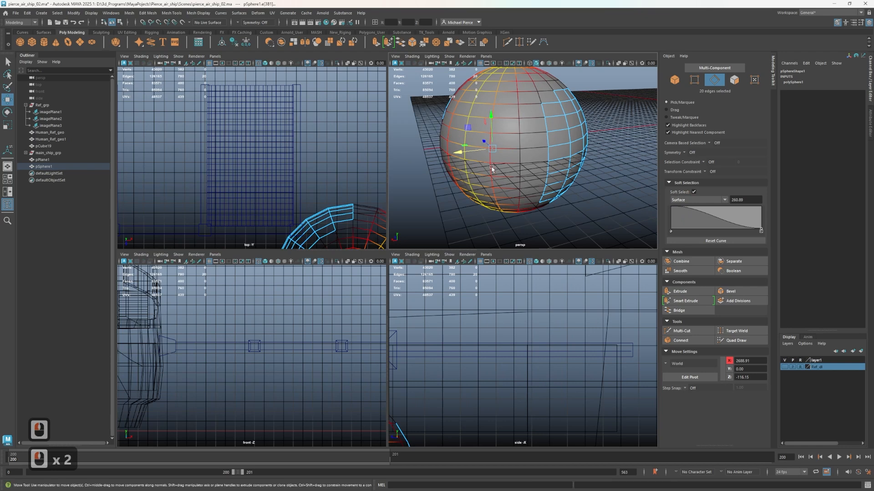
scroll(483, 168, down, 3)
right_drag(527, 176, 512, 163)
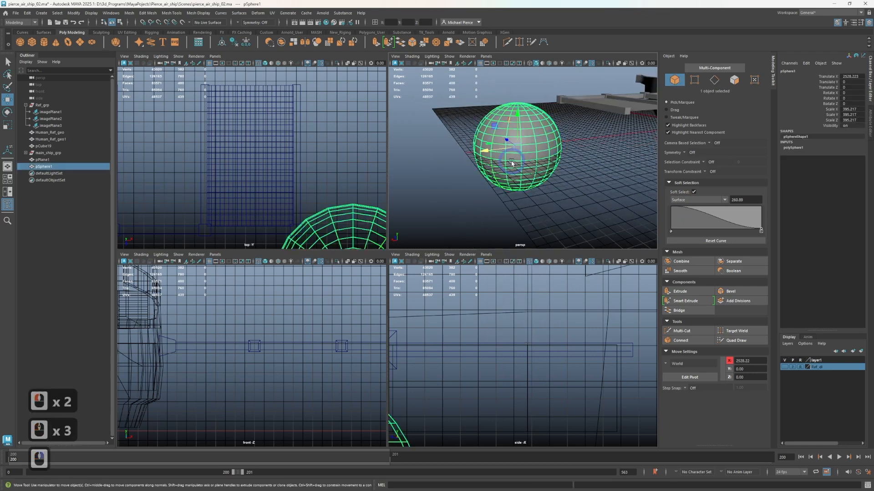
Duplicate the sphere along X to about 2900 and combine the two overlapping spheres into one mesh
shift+drag(491, 150, 449, 155)
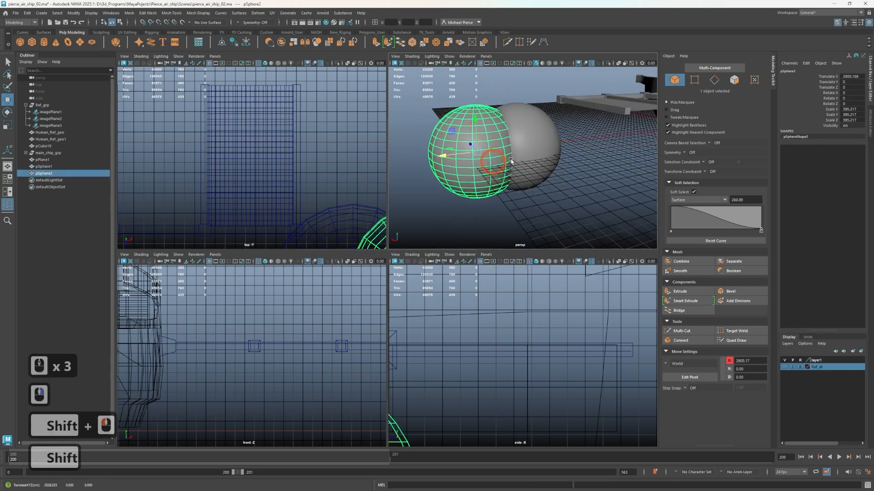
click(529, 155)
shift+click(453, 152)
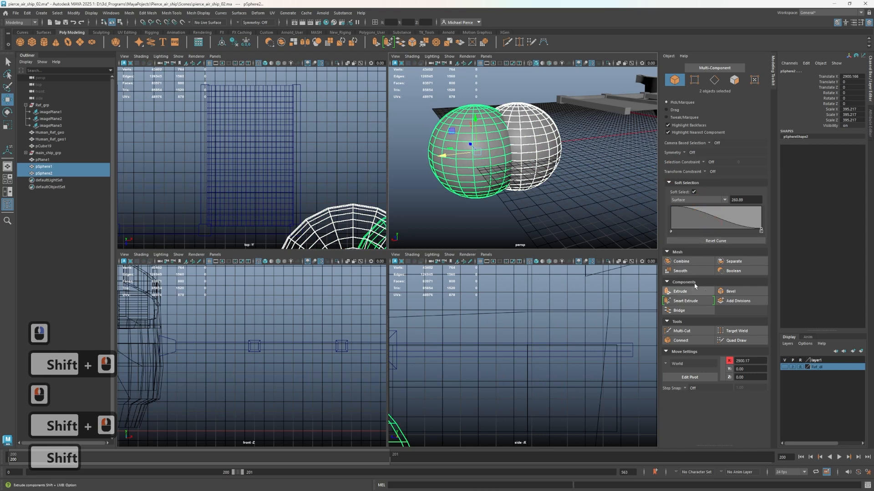
click(683, 262)
Switch the combined spheres to edge editing and preview the Surface falloff where the two shells overlap
scroll(492, 136, up, 3)
right_drag(491, 133, 493, 135)
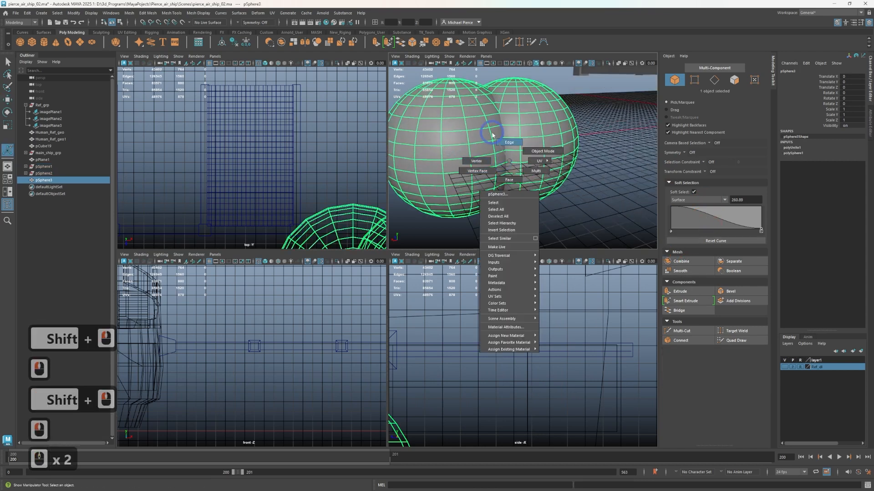
click(508, 180)
right_drag(485, 151, 493, 137)
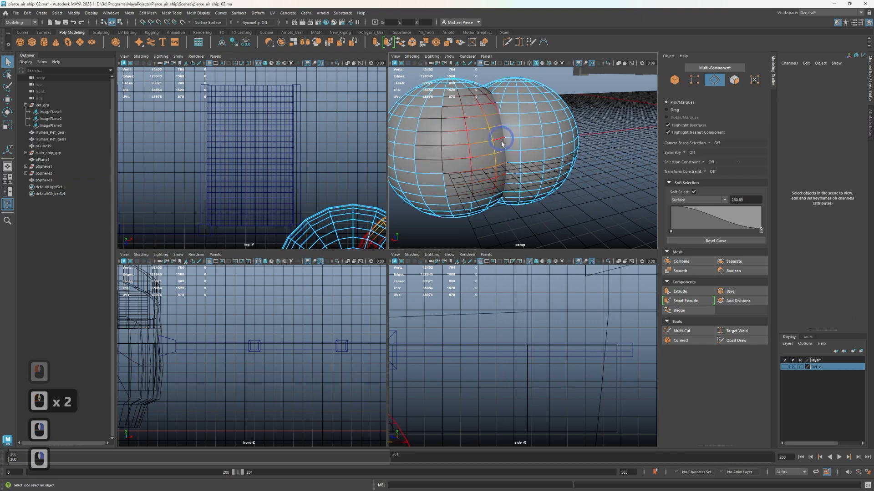
Select the full vertical edge loop on the nearer sphere beside the overlap and set the soft selection falloff mode to Volume
click(544, 163)
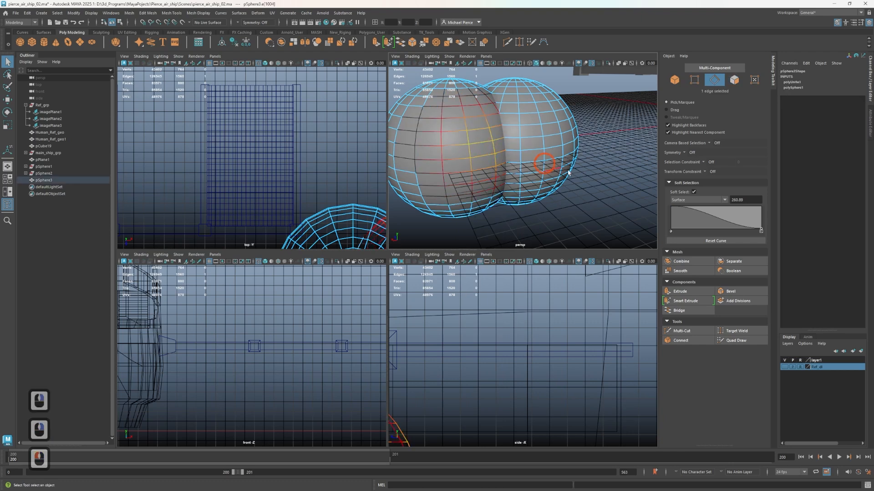
click(681, 201)
click(585, 194)
key(w)
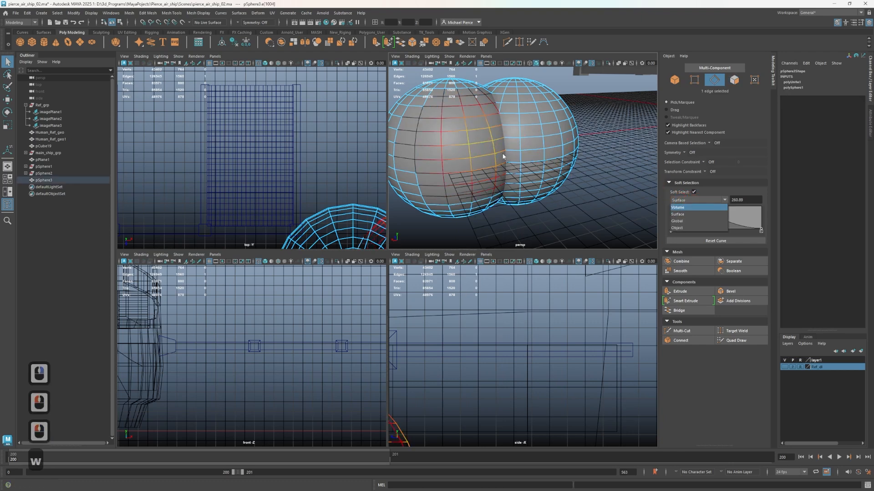
click(491, 148)
click(491, 148)
right_drag(491, 148, 492, 129)
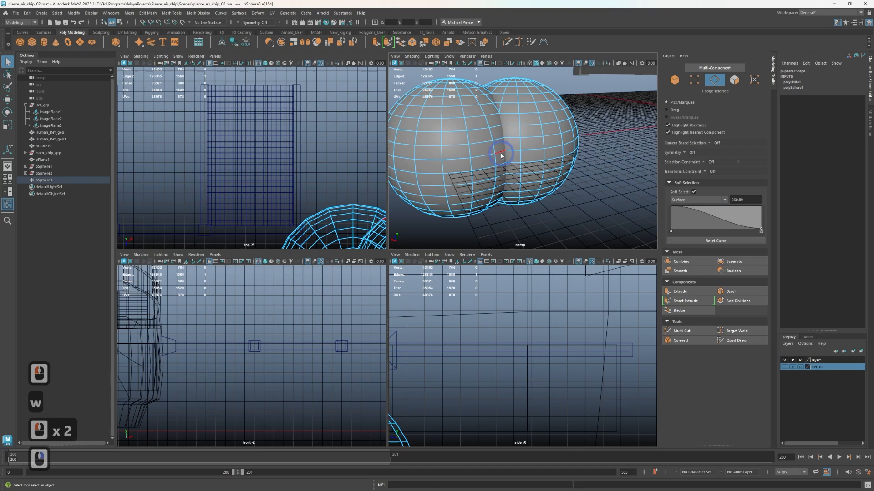
double_click(495, 149)
click(696, 200)
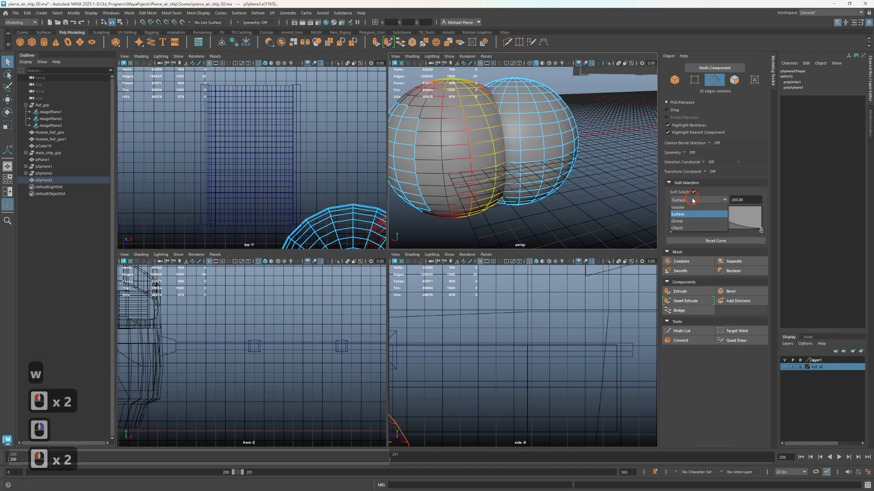
click(683, 202)
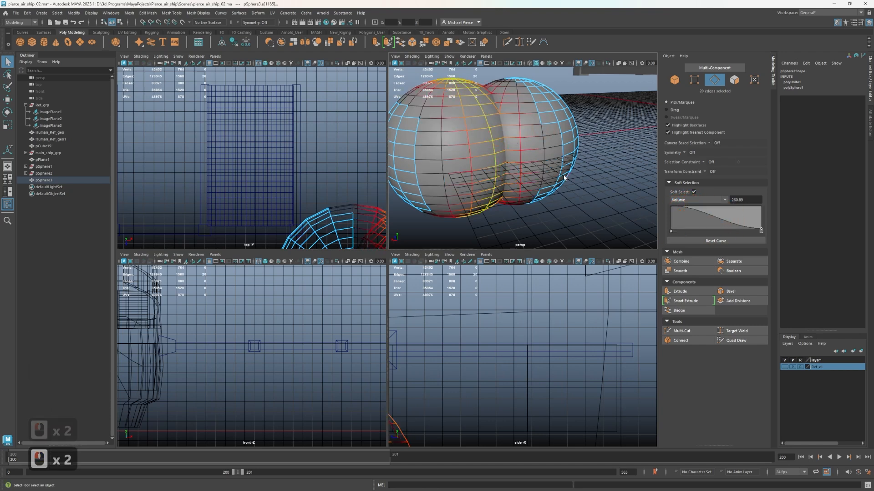
Try moving the soft-selected edge loop in the XZ plane to test the Volume falloff across both shells, and undo the move
key(w)
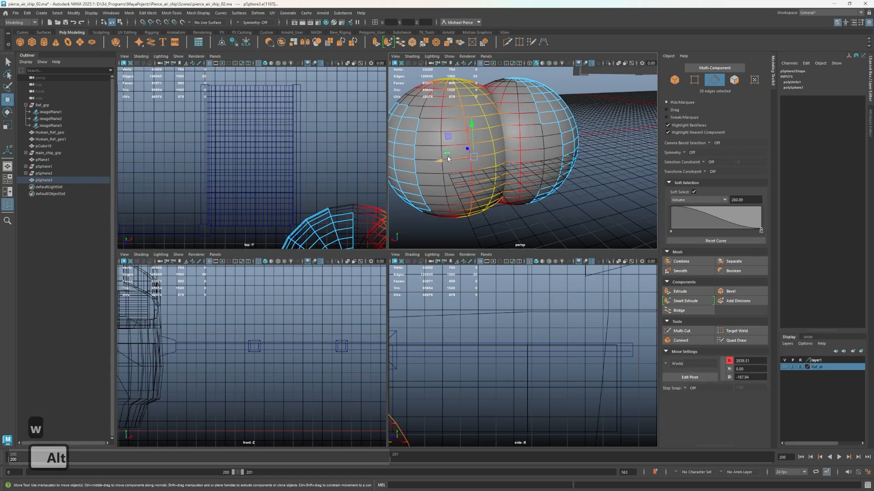
drag(447, 158, 475, 143)
key(ctrl+z)
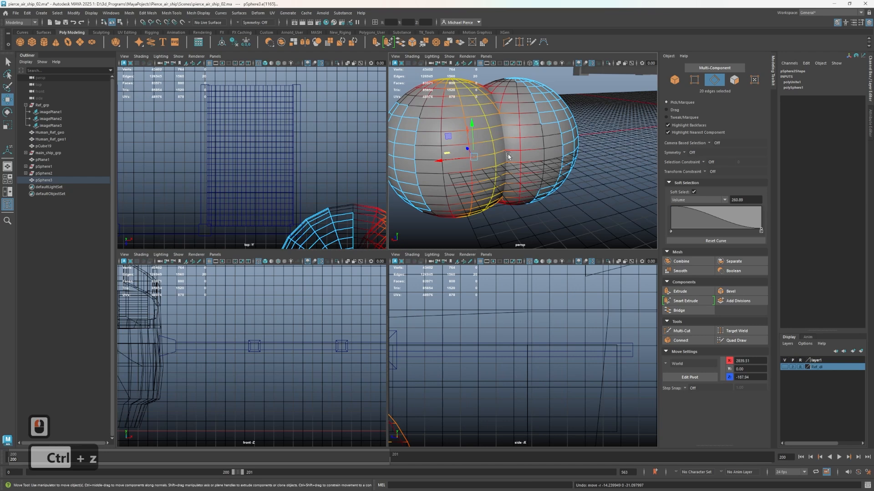
click(702, 200)
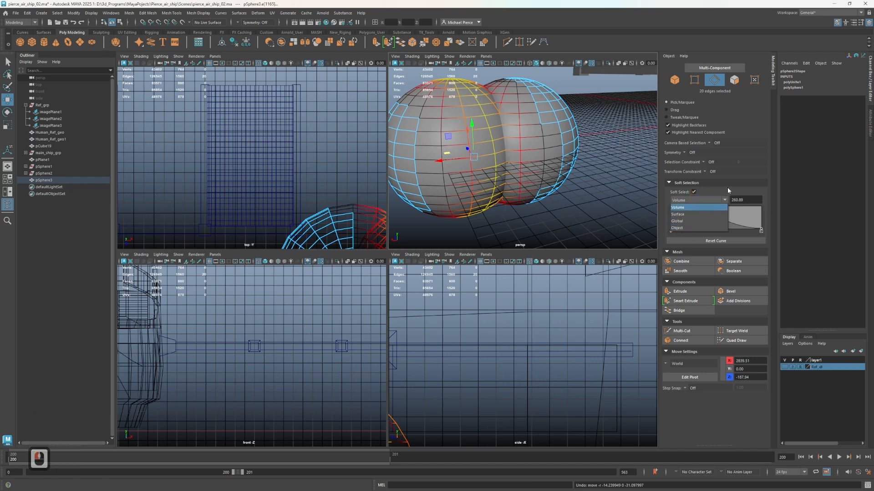
click(704, 233)
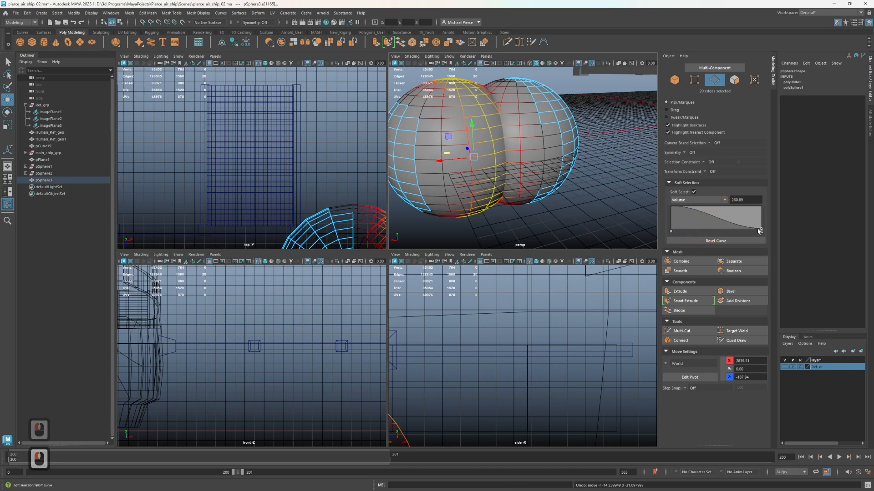
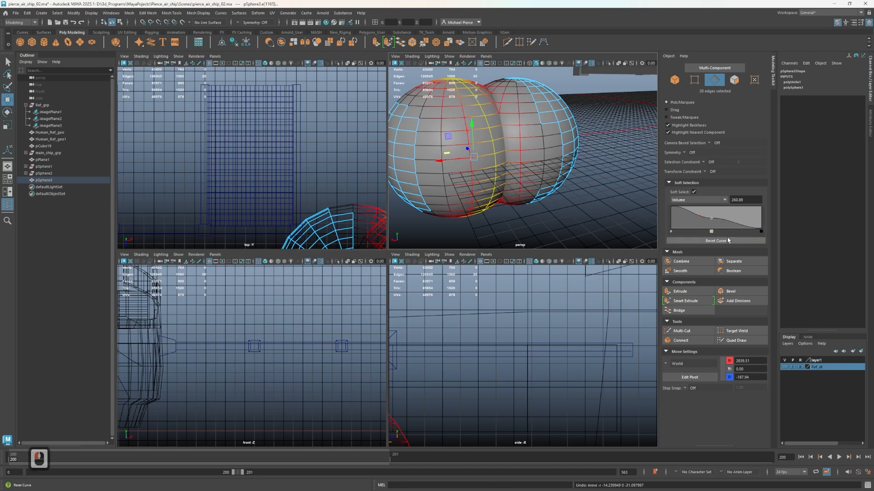
Undo the last edits to restore the default soft-selection falloff curve, and select the curve's end point
key(ctrl+z)
click(694, 227)
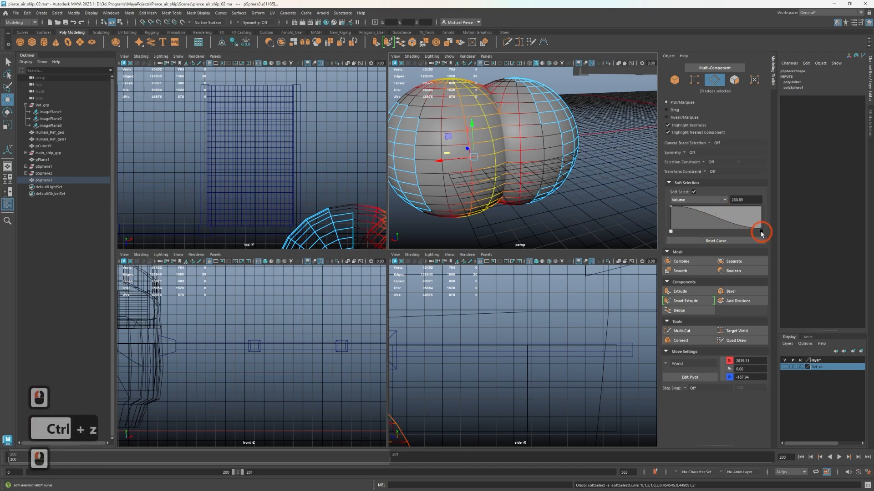
click(761, 232)
click(761, 231)
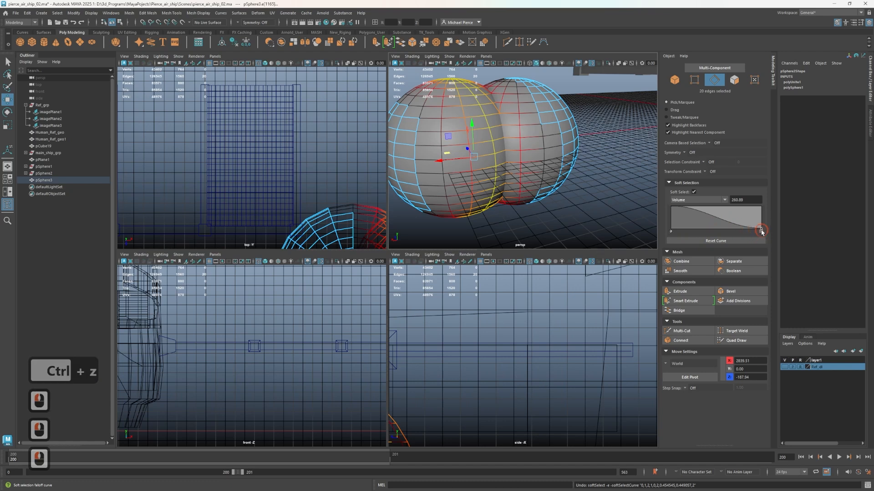
mouse_move(761, 231)
mouse_down()
mouse_move(697, 231)
mouse_move(777, 238)
mouse_up()
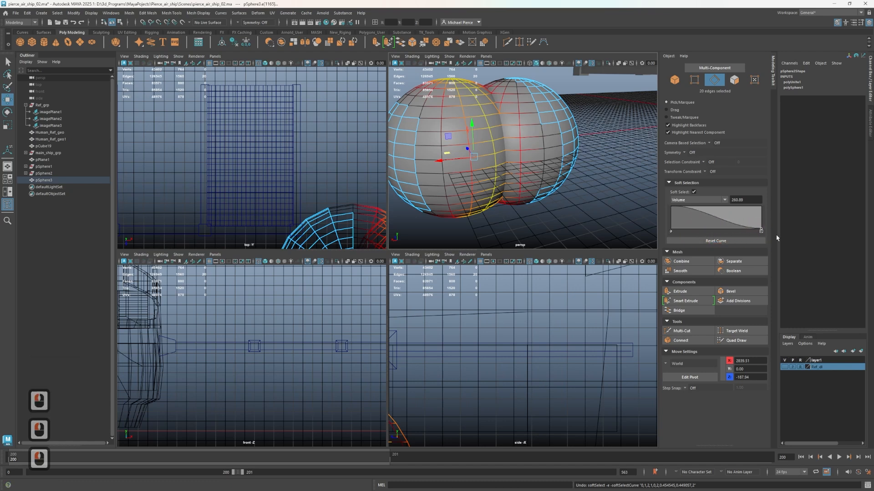
Try reshaping the soft-selection falloff curve with several added points and a raised end point, and reset the curve to its default
click(707, 217)
click(727, 223)
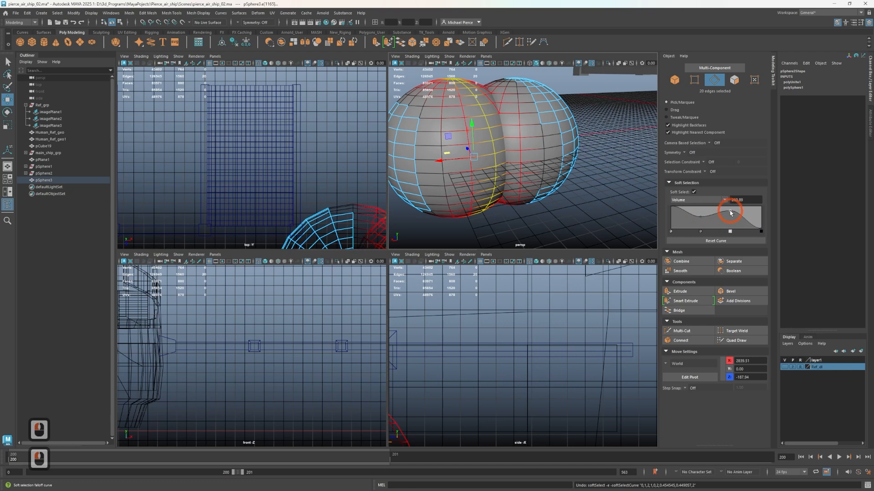
drag(730, 213, 729, 211)
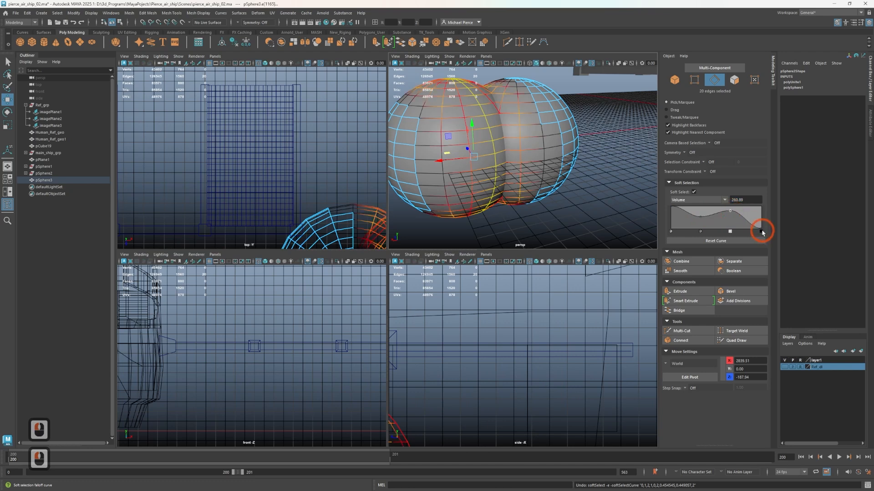
click(762, 231)
click(757, 219)
click(745, 209)
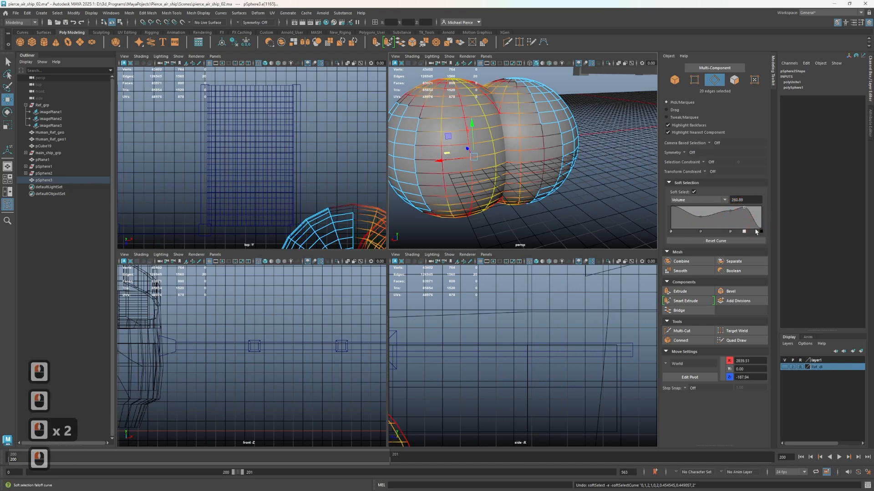
mouse_move(766, 221)
mouse_down()
mouse_move(759, 218)
mouse_move(805, 160)
mouse_up()
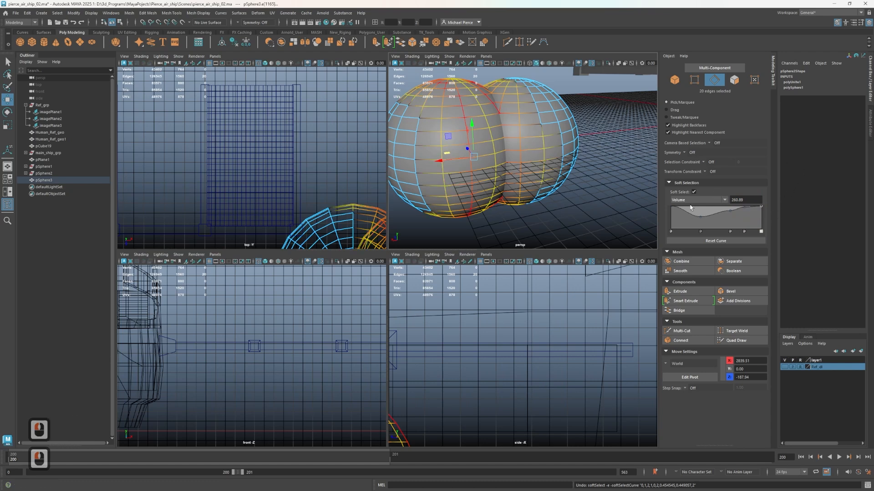
drag(683, 211, 683, 231)
click(685, 225)
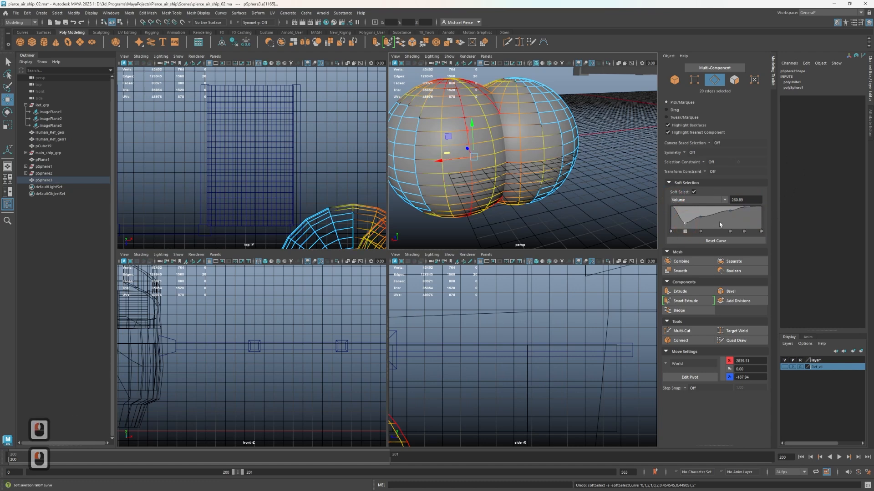
click(722, 243)
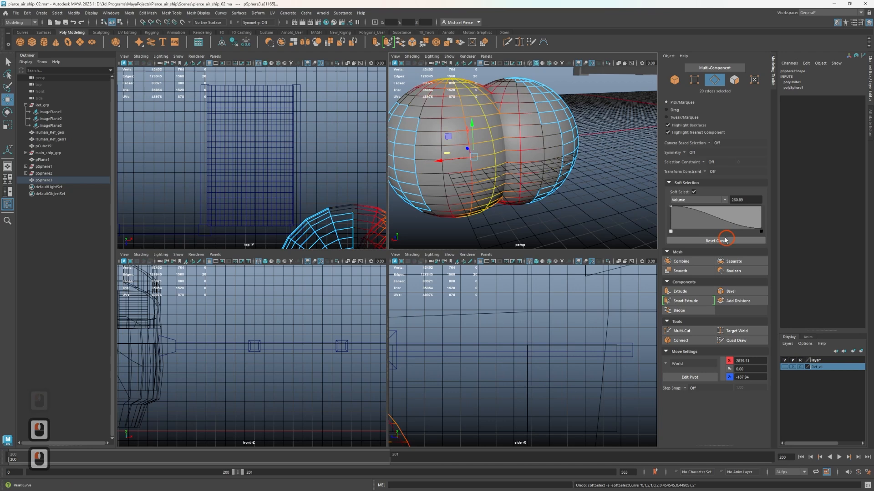
click(719, 245)
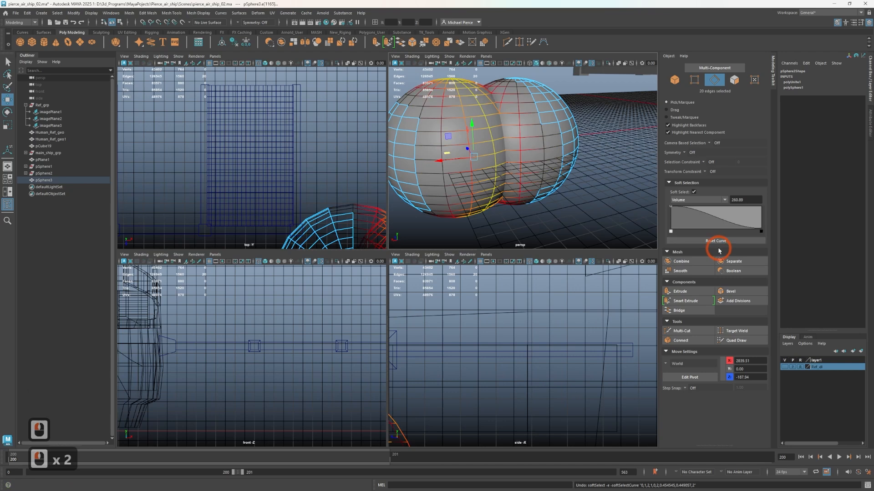
Return the deformed sphere to object mode and delete it
right_drag(530, 172, 588, 157)
click(528, 175)
key(Delete)
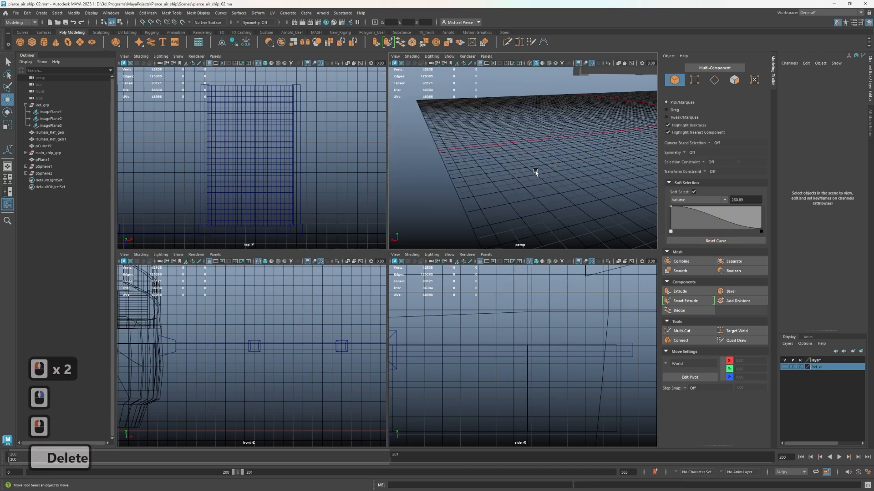
Switch the gridded plane between the frame beams to face selection and reduce the soft-selection radius to about 92
scroll(523, 172, down, 4)
alt+middle_drag(578, 187, 589, 171)
alt+drag(558, 156, 546, 201)
alt+middle_drag(546, 195, 478, 160)
scroll(523, 175, up, 1)
alt+drag(556, 182, 560, 206)
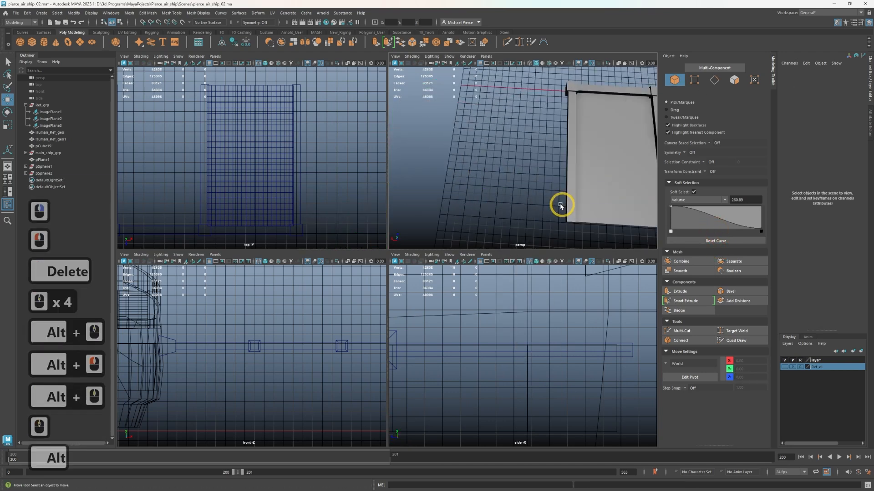
alt+middle_drag(560, 206, 455, 166)
alt+drag(478, 166, 507, 156)
click(515, 113)
scroll(517, 116, up, 2)
right_drag(509, 157, 514, 177)
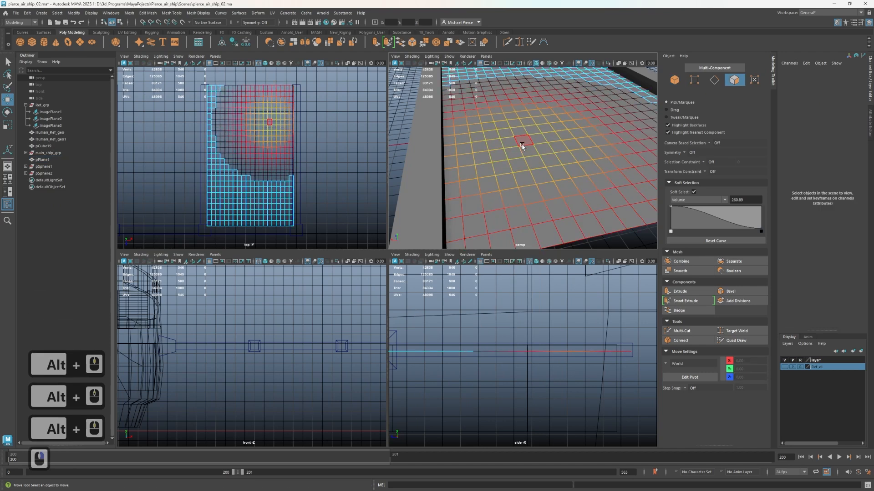
key(b)
drag(514, 154, 456, 193)
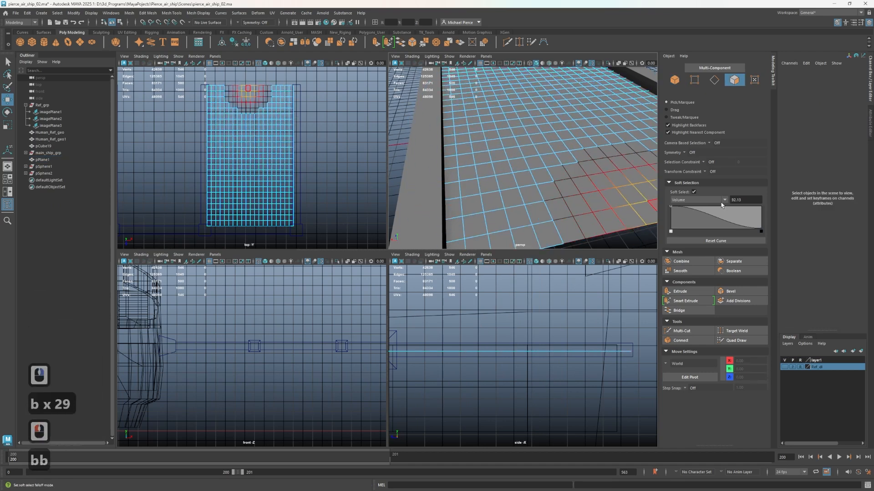
click(699, 201)
Select four scattered faces on the plane and lower them slightly with soft falloff
click(652, 195)
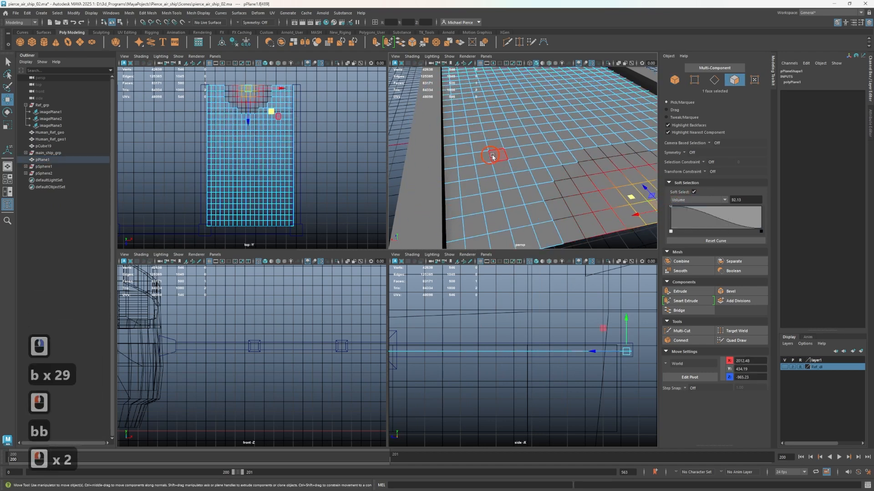
click(507, 179)
scroll(514, 130, down, 3)
scroll(493, 132, up, 2)
scroll(493, 133, up, 1)
shift+click(486, 87)
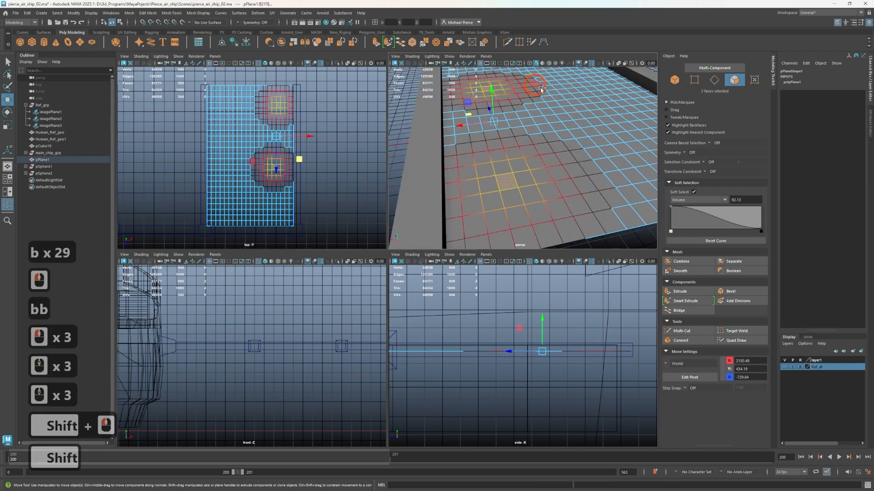
shift+click(616, 126)
shift+click(558, 85)
scroll(558, 86, down, 1)
drag(537, 100, 542, 102)
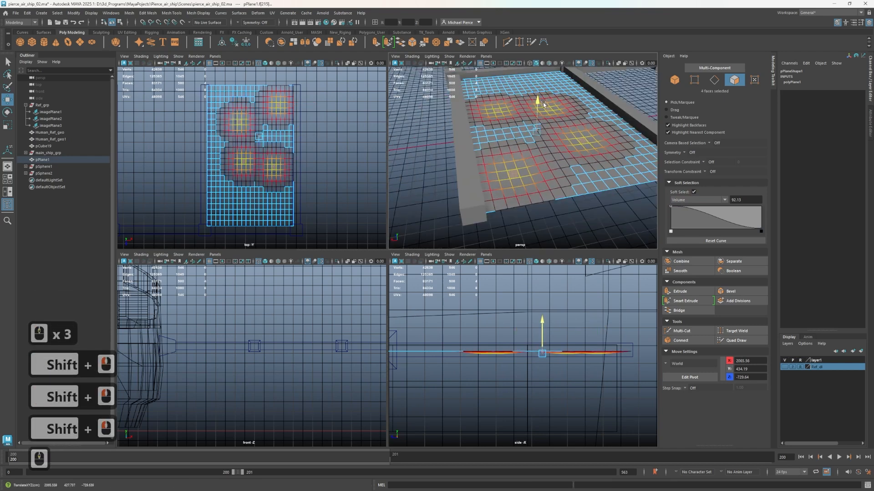
Select four other faces spread across the plane and raise them slightly to form gentle bumps
click(490, 132)
shift+click(523, 88)
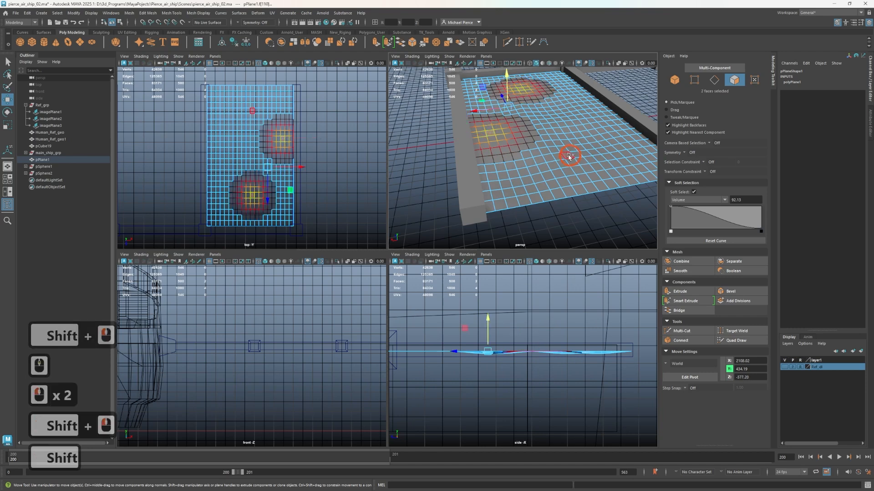
shift+click(553, 126)
shift+click(551, 183)
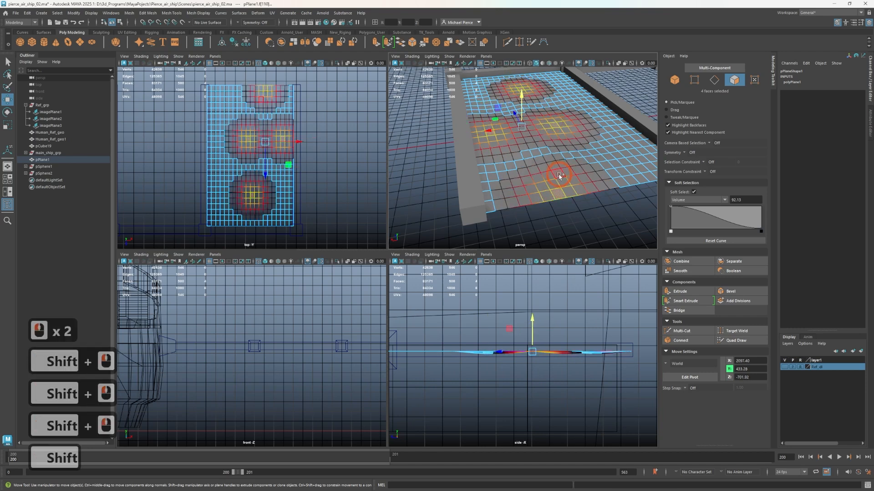
drag(522, 97, 527, 95)
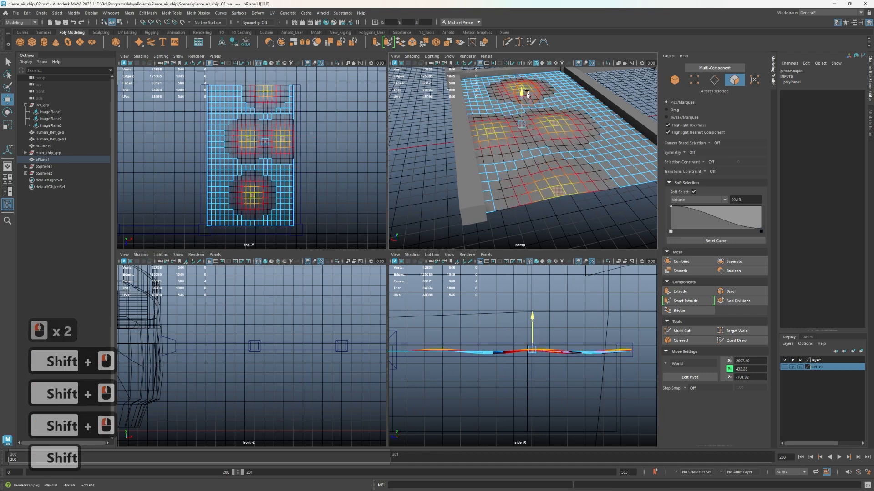
Raise one face near each end of the plane slightly, return to object mode and deselect the plane
click(636, 168)
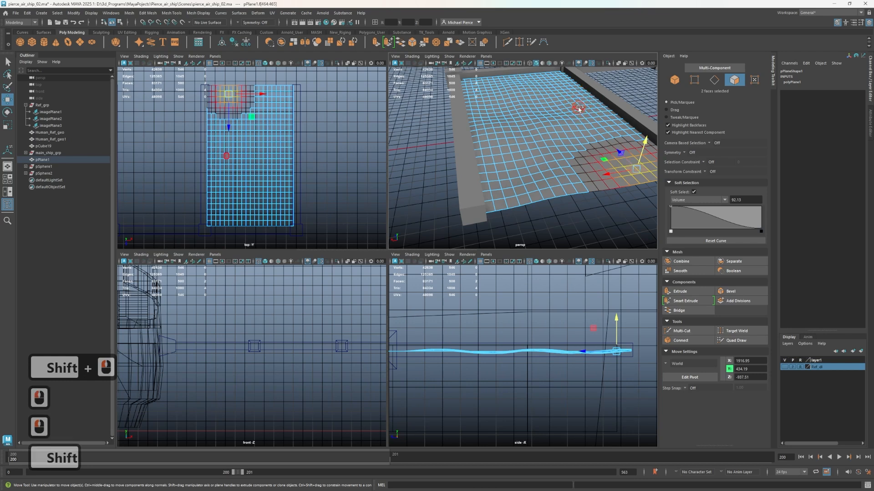
shift+click(579, 109)
click(565, 122)
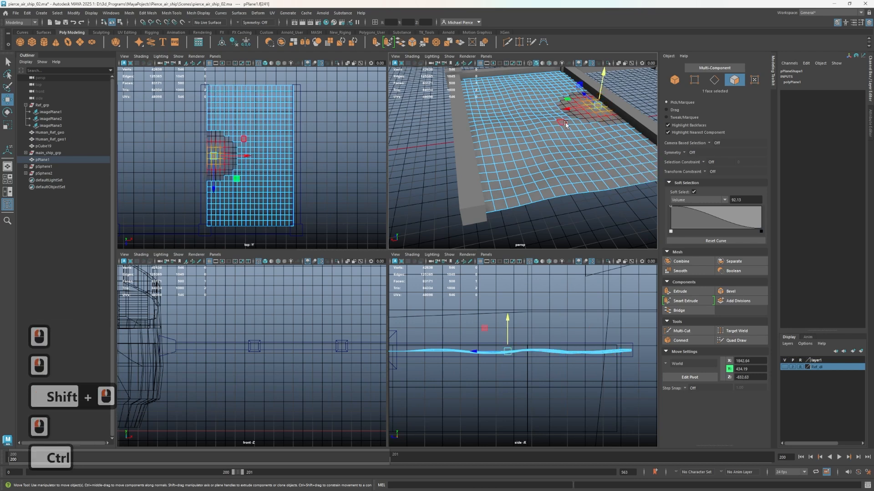
click(572, 107)
click(539, 87)
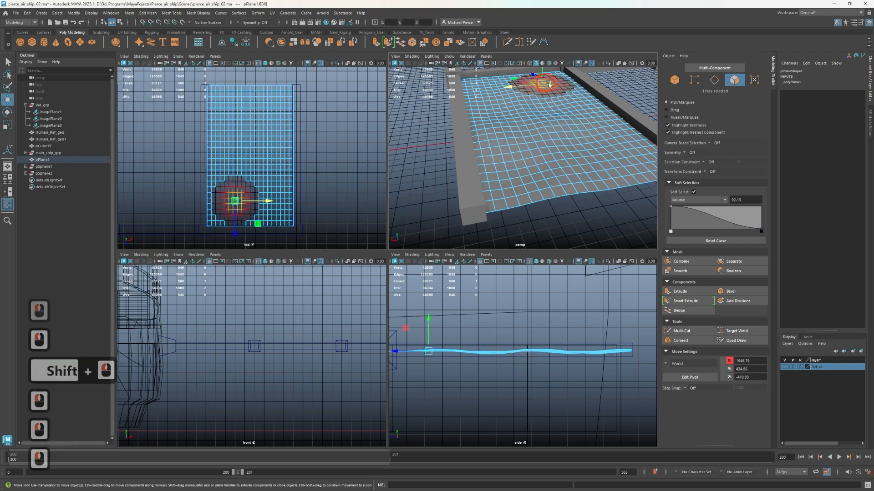
shift+click(625, 171)
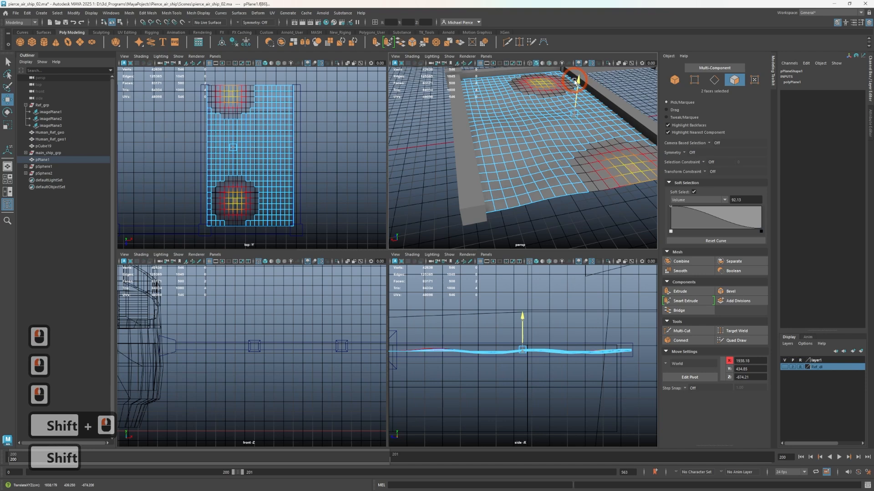
drag(578, 83, 577, 165)
right_drag(607, 123, 597, 133)
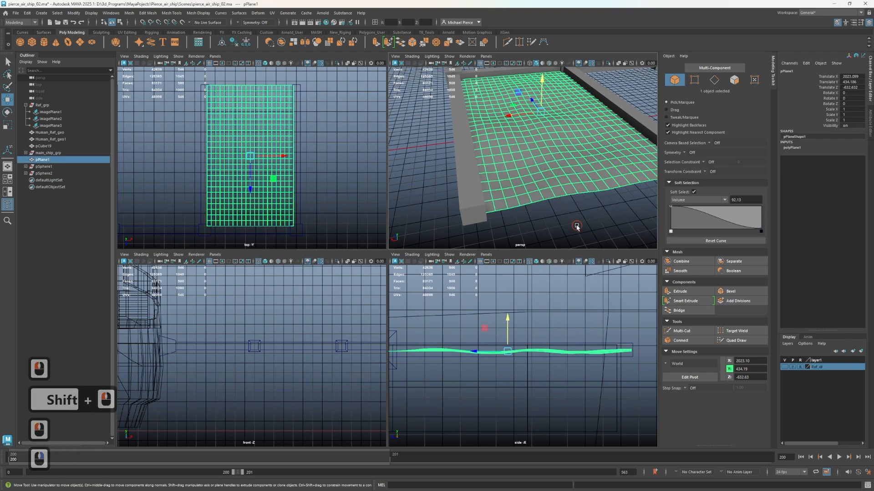
click(576, 227)
Switch the plane to edge selection and lower a lengthwise run of edges along its middle to about Y 418
scroll(577, 223, down, 3)
alt+drag(586, 191, 579, 157)
alt+middle_drag(580, 157, 540, 167)
alt+drag(540, 167, 540, 164)
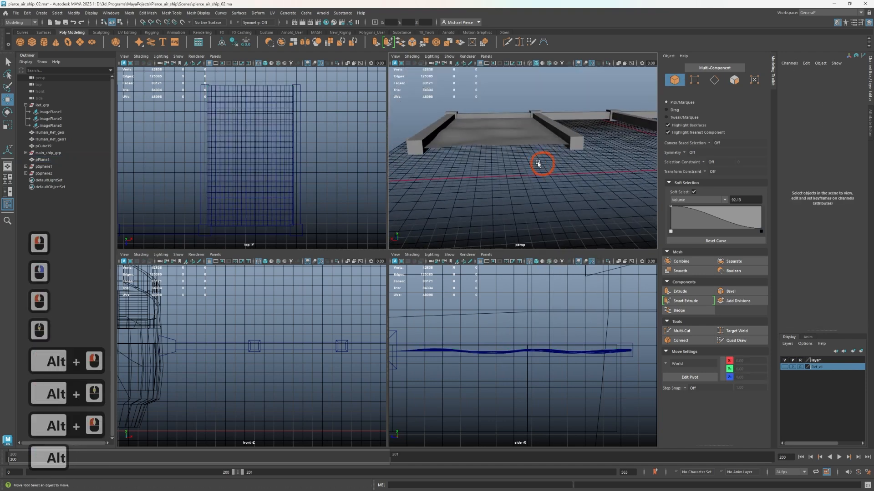
scroll(499, 146, up, 5)
right_drag(500, 131, 498, 132)
alt+drag(498, 132, 515, 139)
mouse_move(499, 142)
right_down()
mouse_move(497, 123)
mouse_move(473, 132)
right_up()
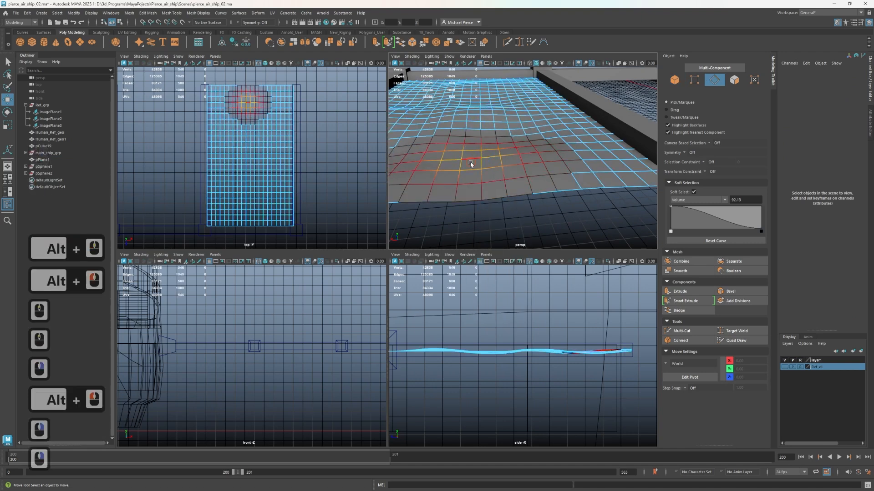
click(470, 162)
click(460, 171)
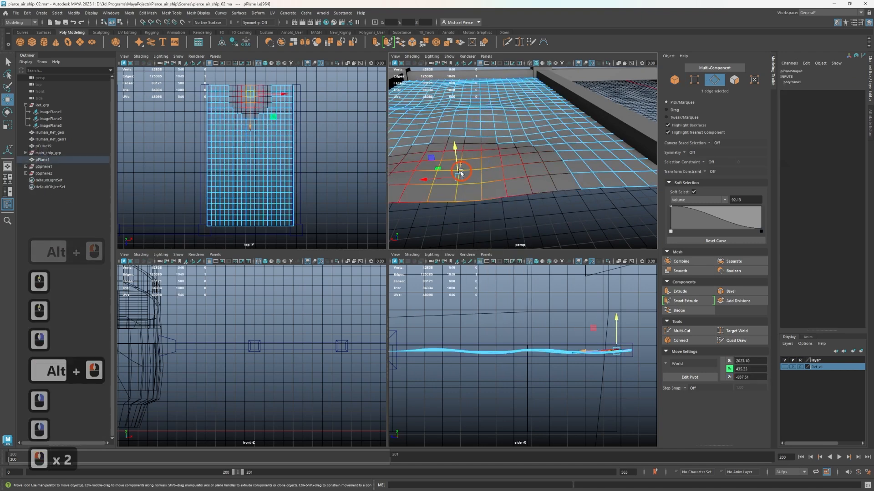
shift+double_click(464, 96)
drag(464, 96, 526, 129)
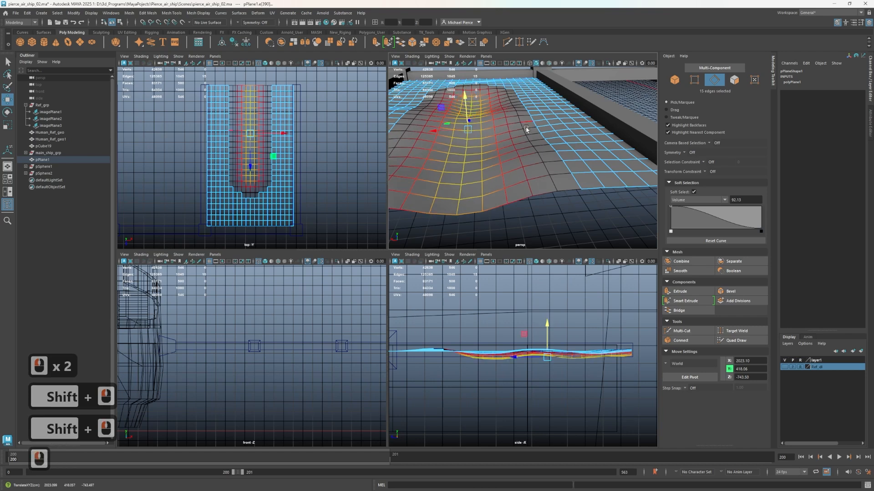
Select a parallel lengthwise run of edges nearer the plane's side beam and lower it to about Y 417.7
click(526, 172)
click(549, 163)
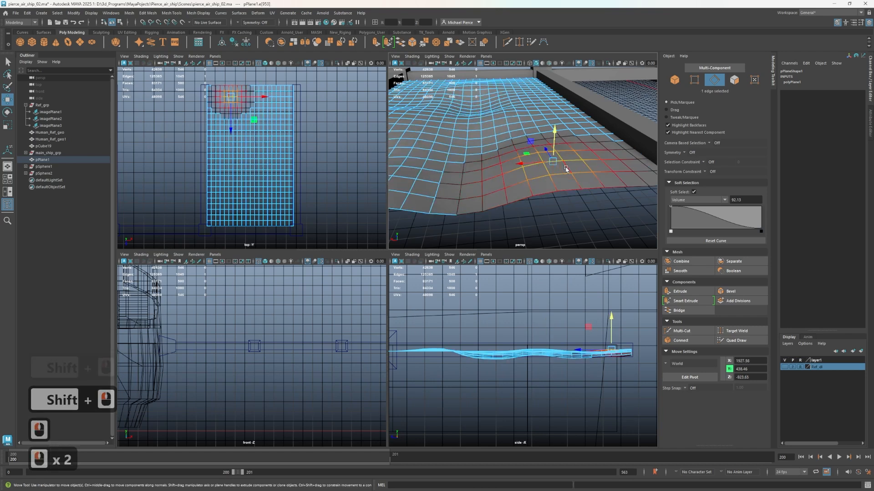
double_click(557, 156)
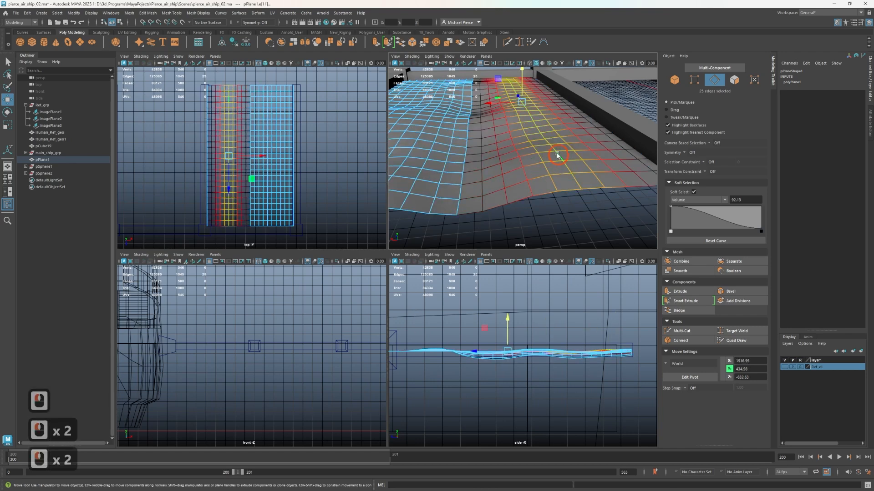
click(533, 121)
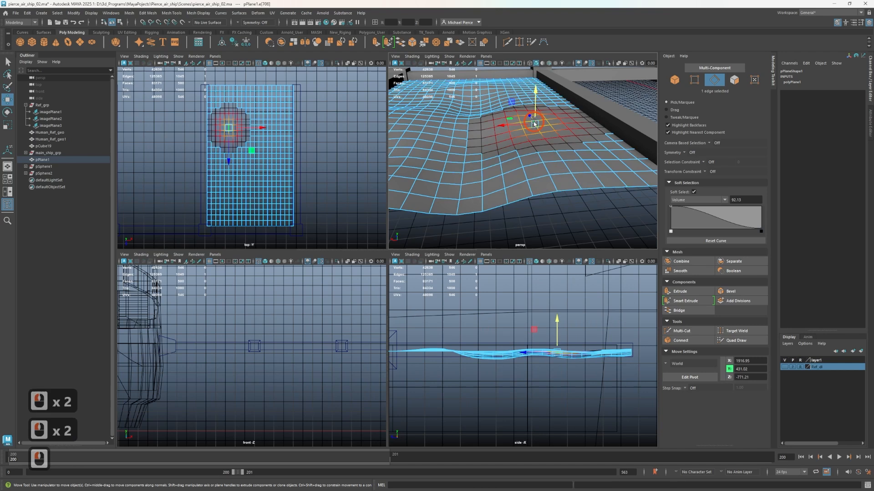
click(514, 92)
shift+double_click(570, 174)
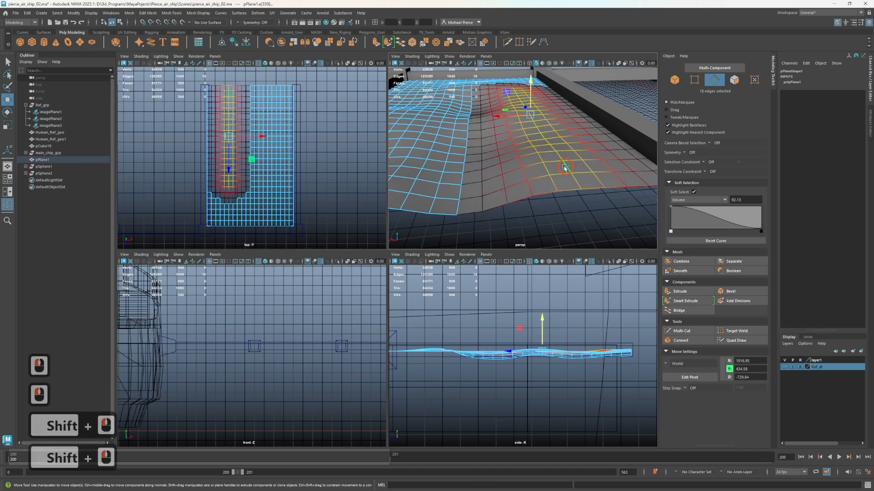
drag(527, 91, 525, 102)
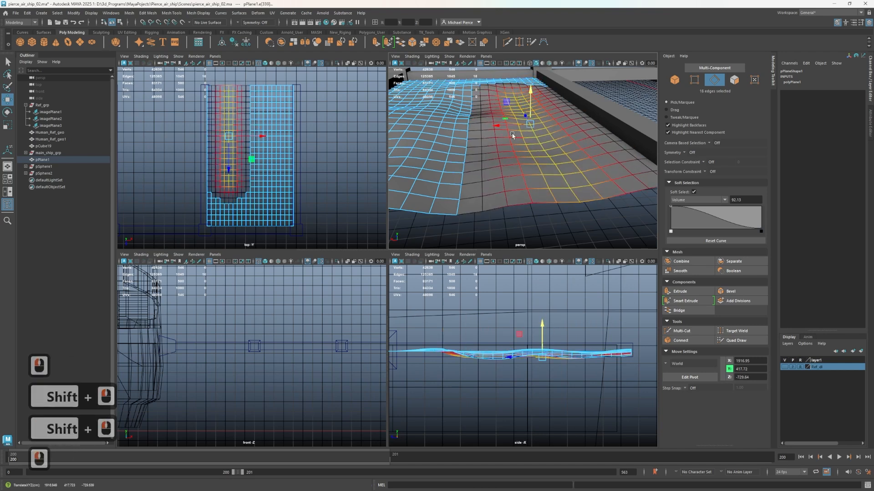
Select a full lengthwise run of edges just off the plane's middle, deselect its far end, and raise the remaining edges slightly
click(497, 157)
click(504, 190)
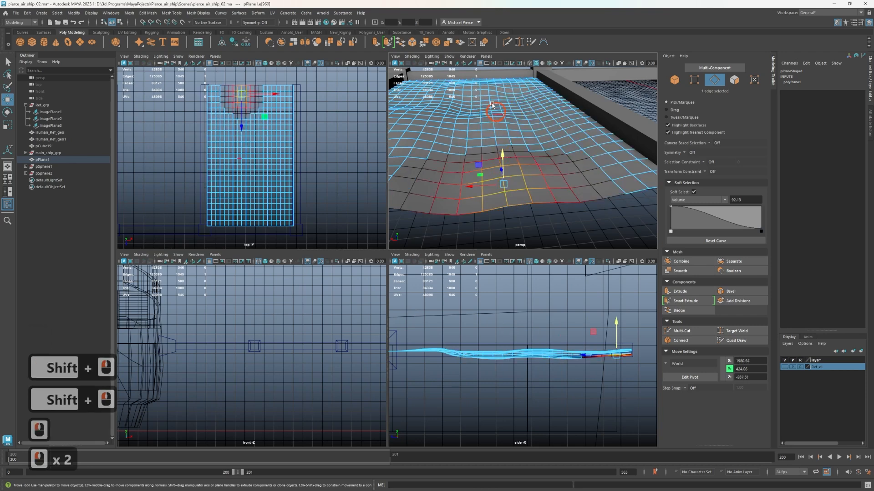
shift+click(487, 96)
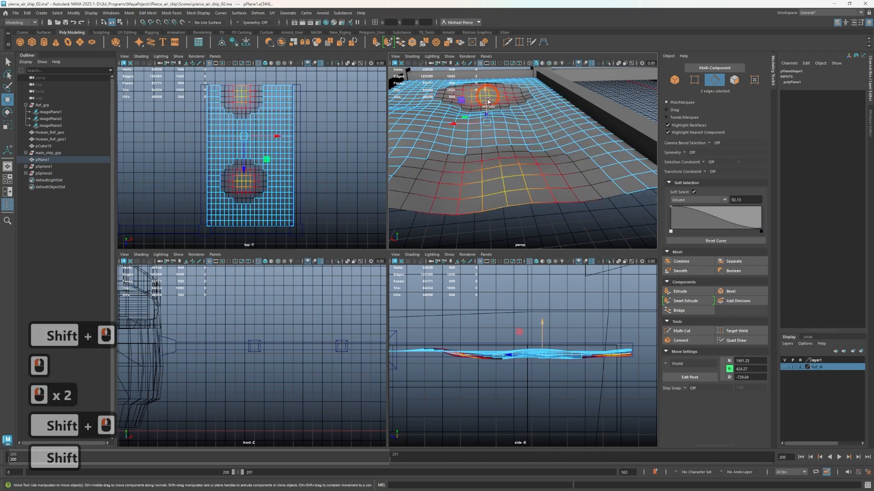
double_click(504, 184)
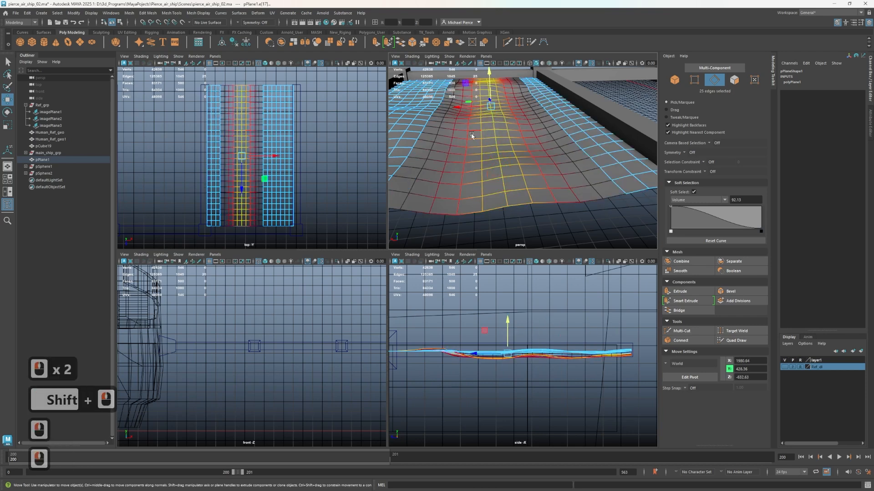
ctrl+click(531, 114)
scroll(505, 101, down, 3)
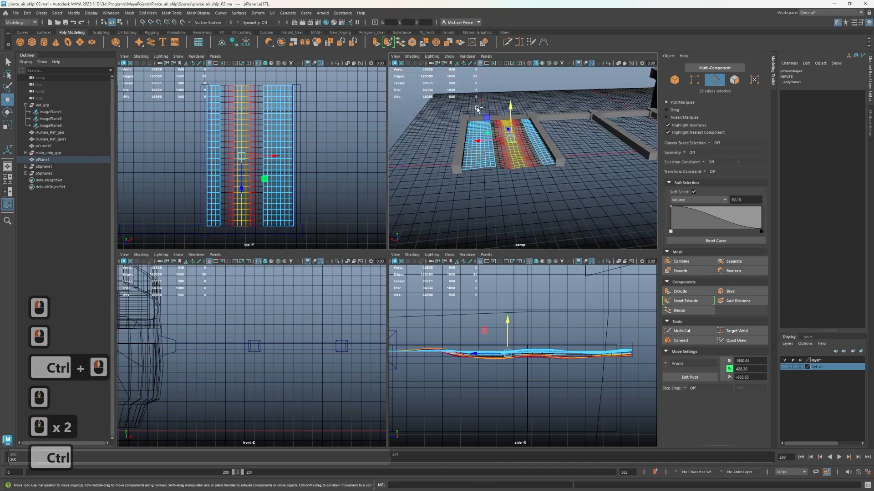
ctrl+drag(479, 108, 542, 135)
scroll(495, 100, up, 4)
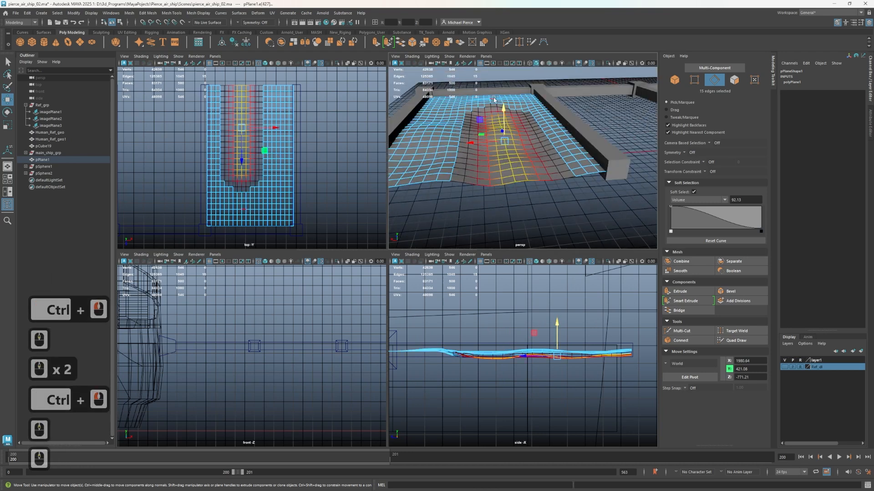
mouse_move(507, 113)
mouse_down()
mouse_move(505, 98)
mouse_move(506, 108)
mouse_up()
Select a lengthwise run of edges on the opposite half of the plane and lower it to about Y 418.3
click(425, 173)
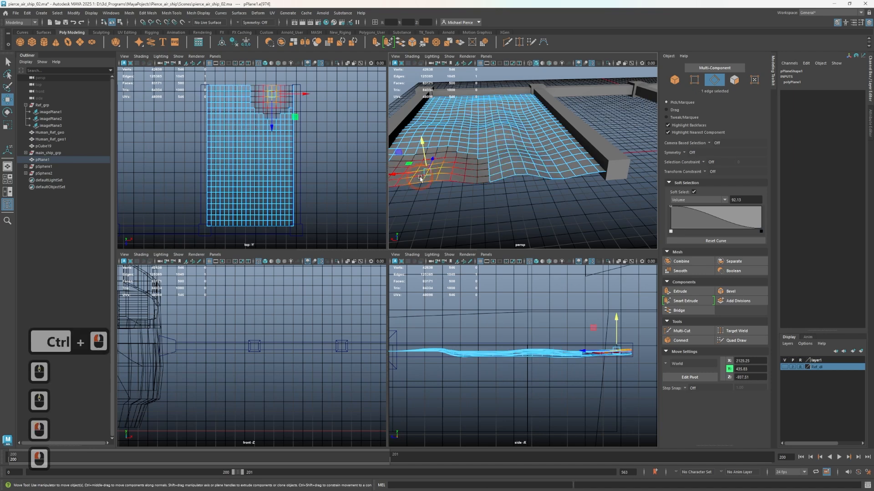
scroll(532, 309, down, 2)
mouse_move(599, 200)
alt+mouse_down()
mouse_move(517, 171)
mouse_move(539, 164)
mouse_move(519, 171)
mouse_move(510, 155)
mouse_move(490, 165)
alt+mouse_up()
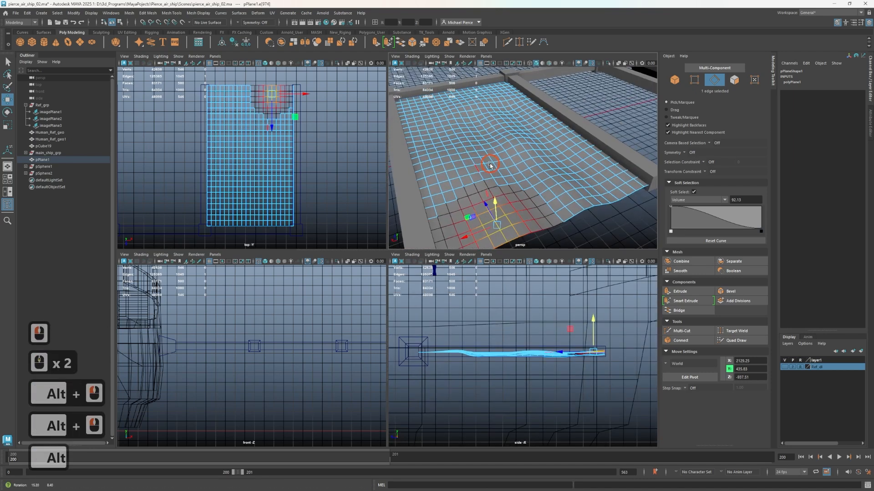
right_drag(455, 178, 455, 158)
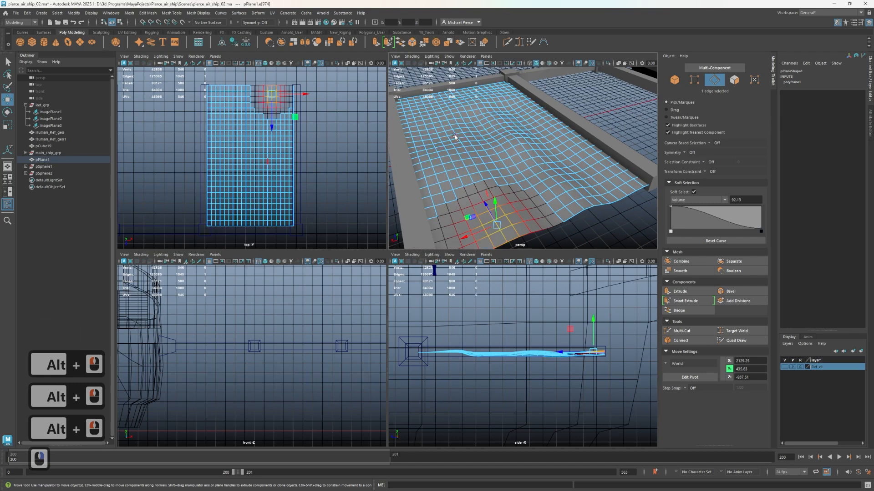
shift+double_click(438, 120)
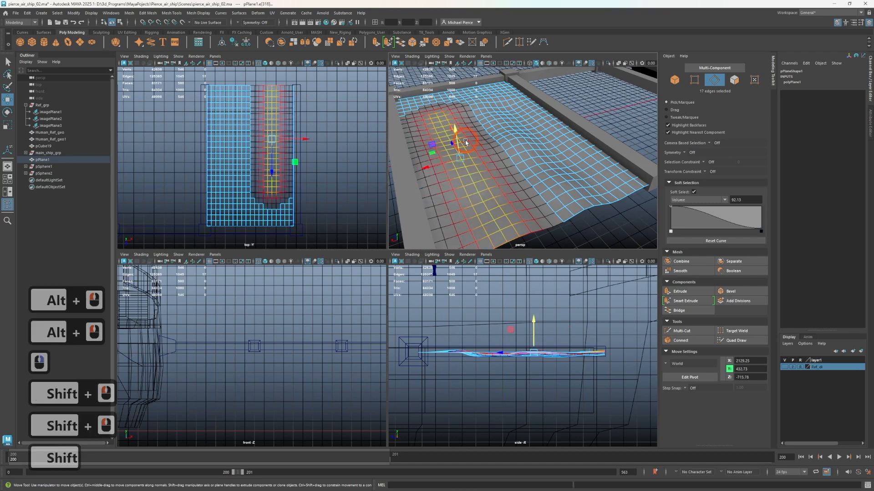
drag(455, 132, 457, 138)
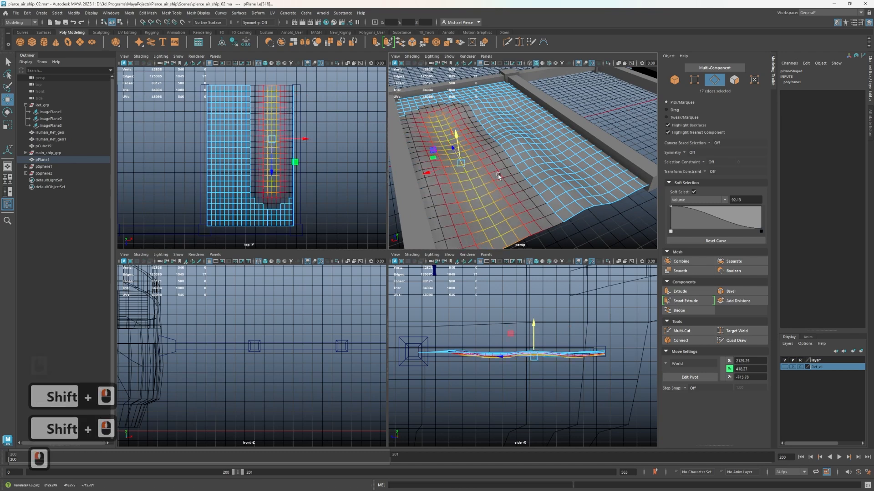
Select the lengthwise run of edges closest to the outer side beam and raise it to about Y 430.5
click(475, 244)
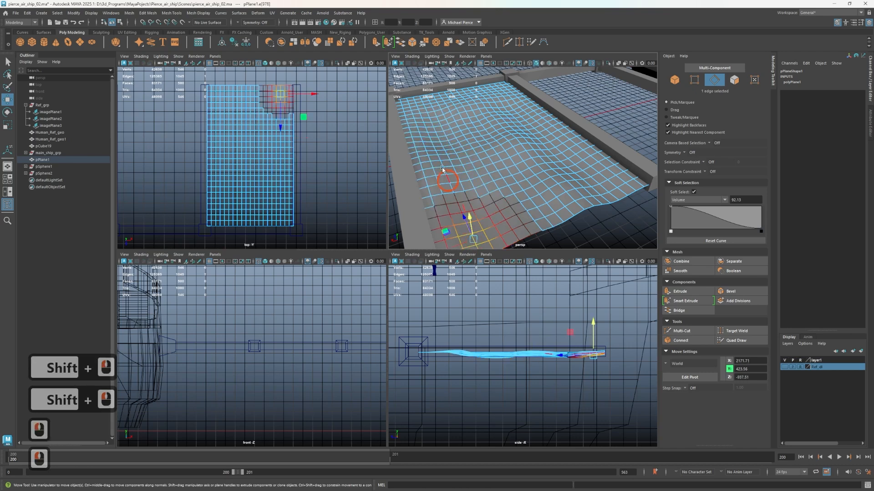
shift+double_click(437, 146)
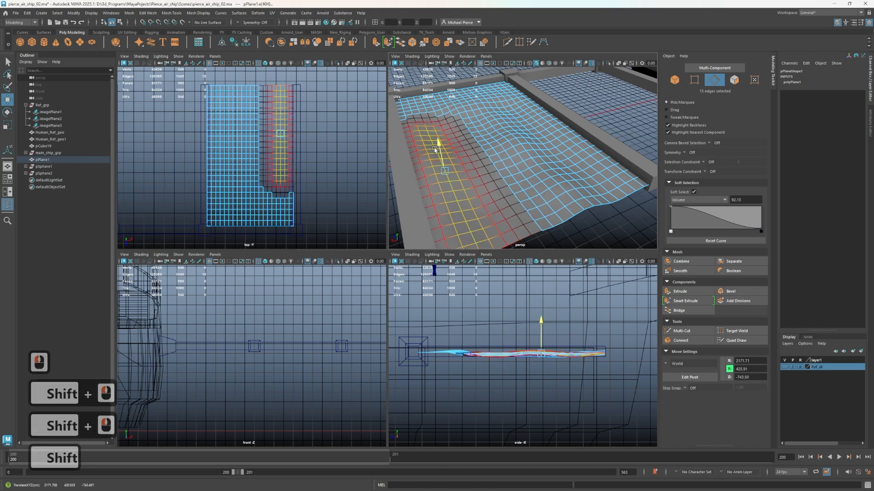
drag(434, 149, 434, 150)
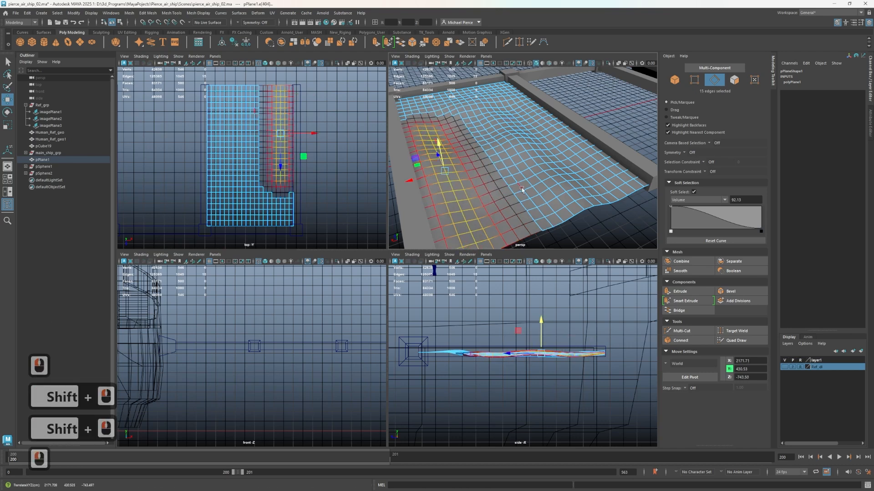
Raise a lengthwise run of edges between the lowered trough and the plane's middle slightly, then return to object mode and deselect the plane
click(523, 226)
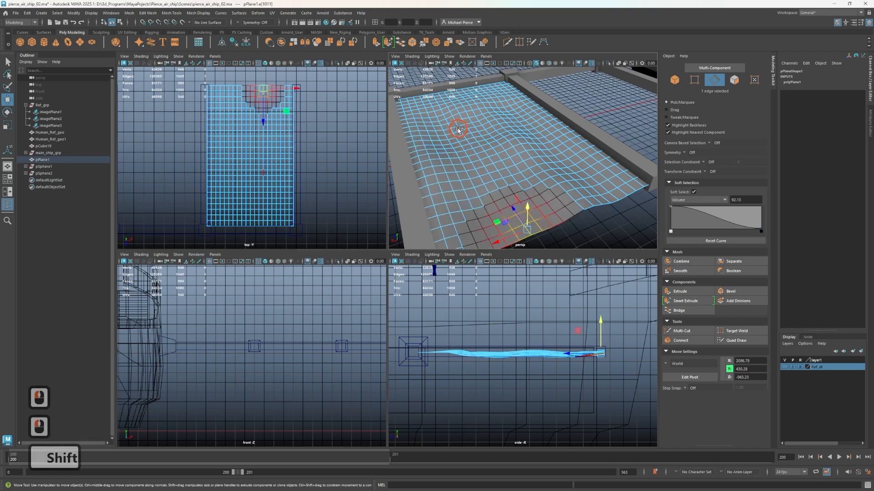
shift+double_click(474, 134)
drag(480, 147, 481, 141)
right_drag(530, 166, 541, 176)
scroll(560, 199, down, 3)
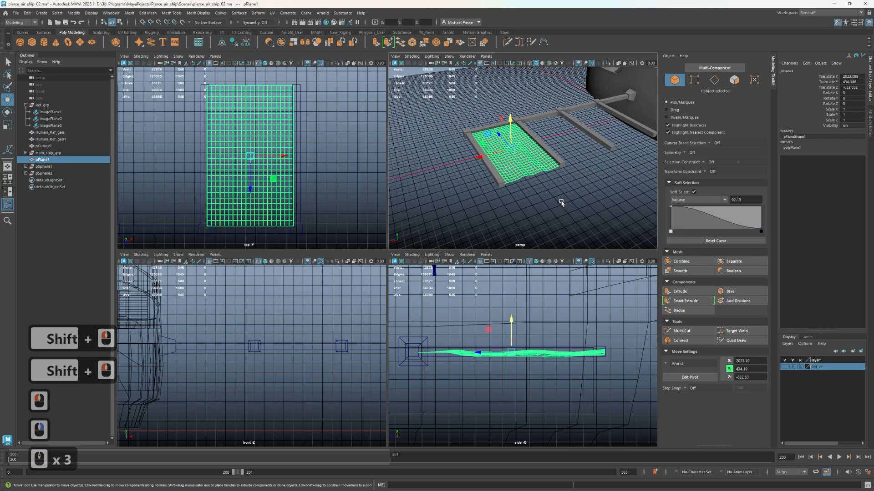
click(562, 201)
Try to place a duplicate of the undulating plane in the adjacent bay of the frame
alt+scroll(559, 202, up, 2)
alt+drag(552, 203, 468, 170)
click(459, 166)
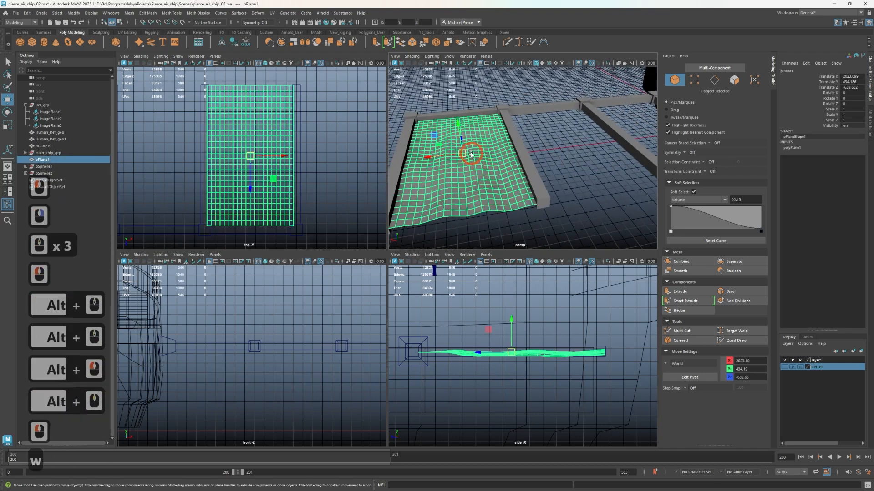
key(w)
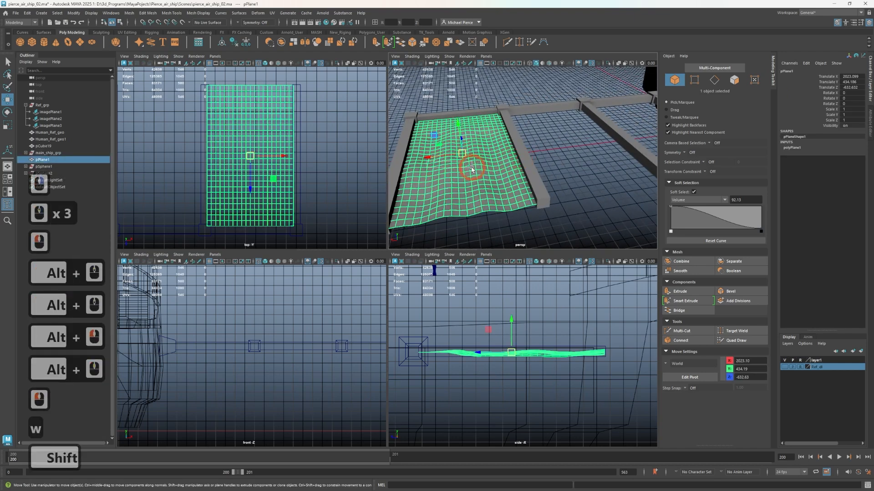
key(ctrl+z)
mouse_move(471, 169)
shift+mouse_down()
mouse_move(504, 144)
mouse_move(542, 138)
shift+mouse_up()
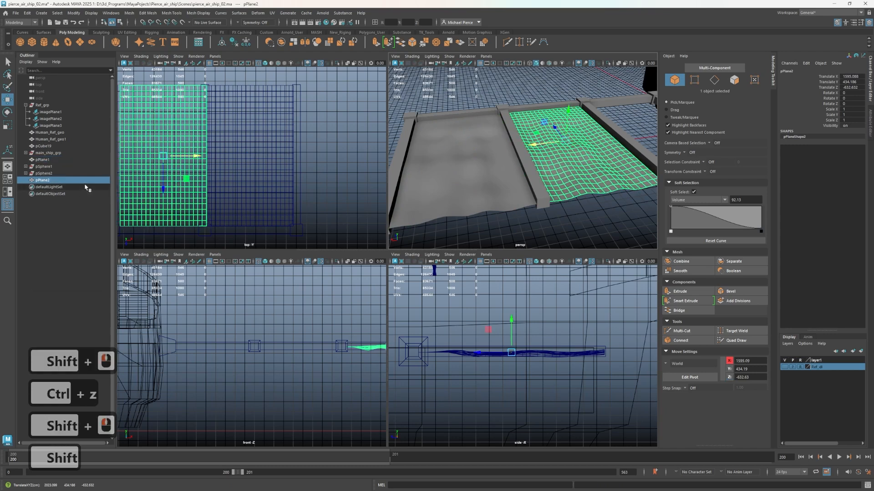
key(ctrl+z)
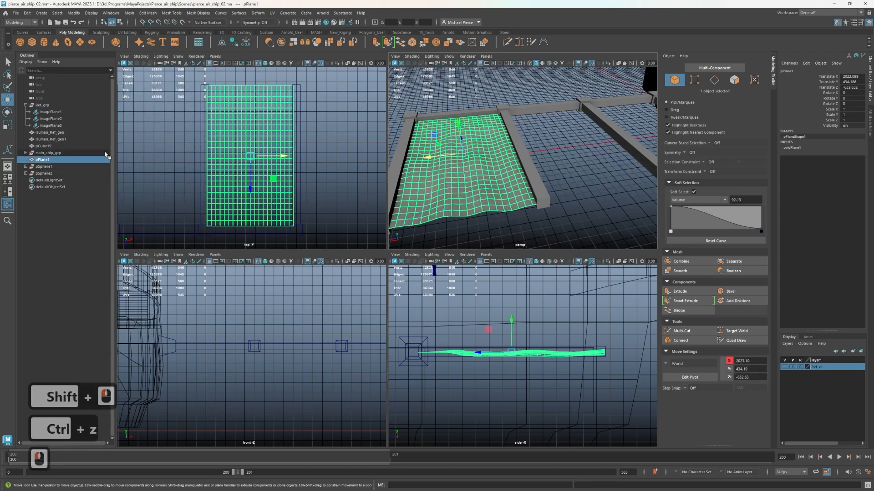
Rename the undulating plane to Cloth_geo_01
click(53, 153)
click(58, 159)
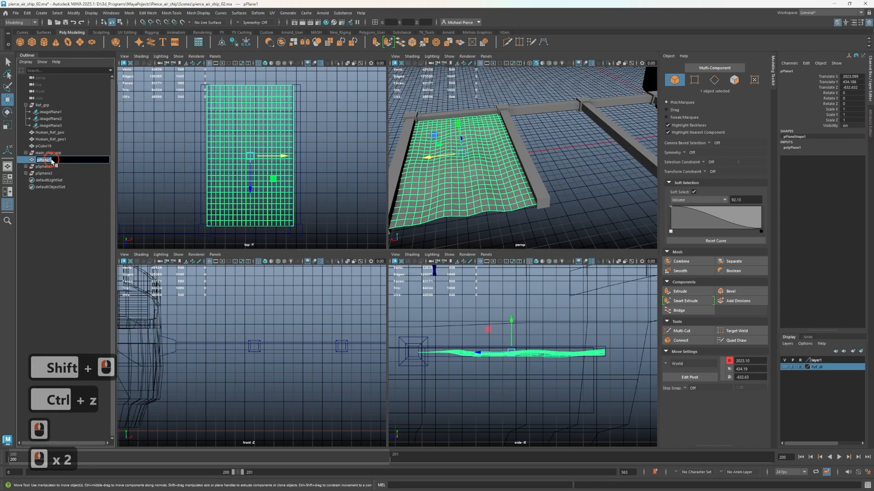
double_click(68, 160)
text(clothuj)
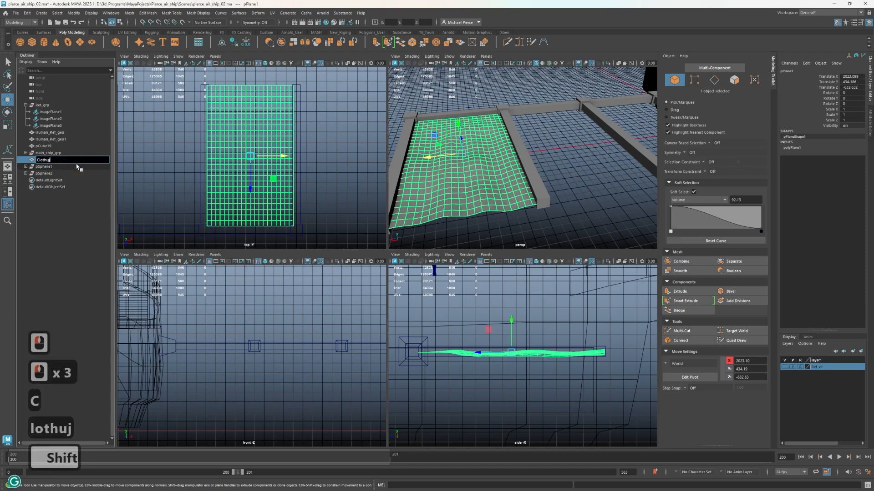
key(BackSpace)
key(BackSpace)
key(BackSpace)
text(Clot)
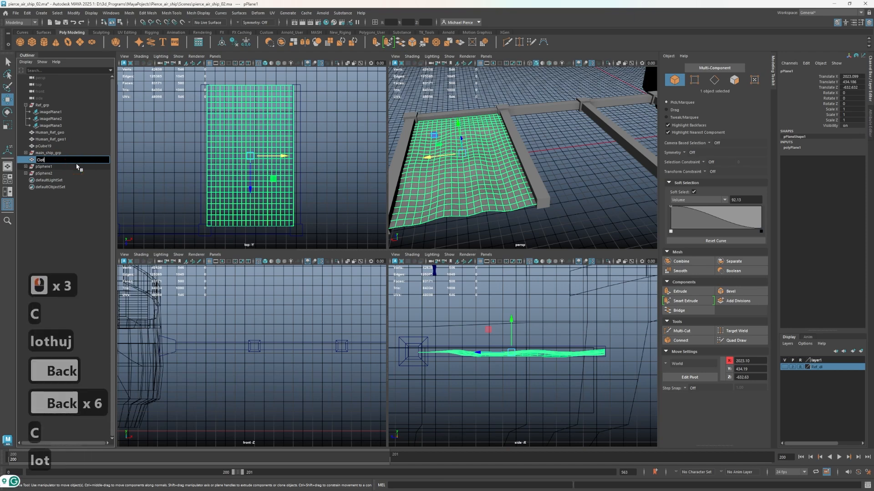
text(h_geo)
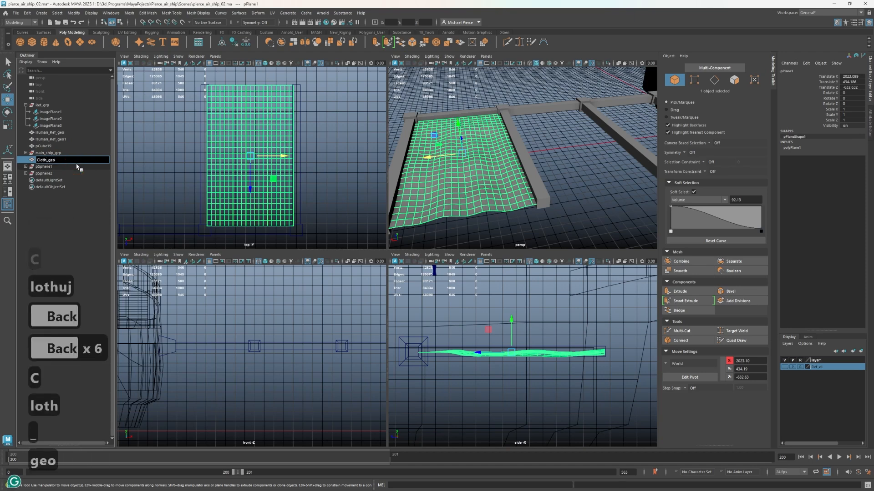
text(_01`)
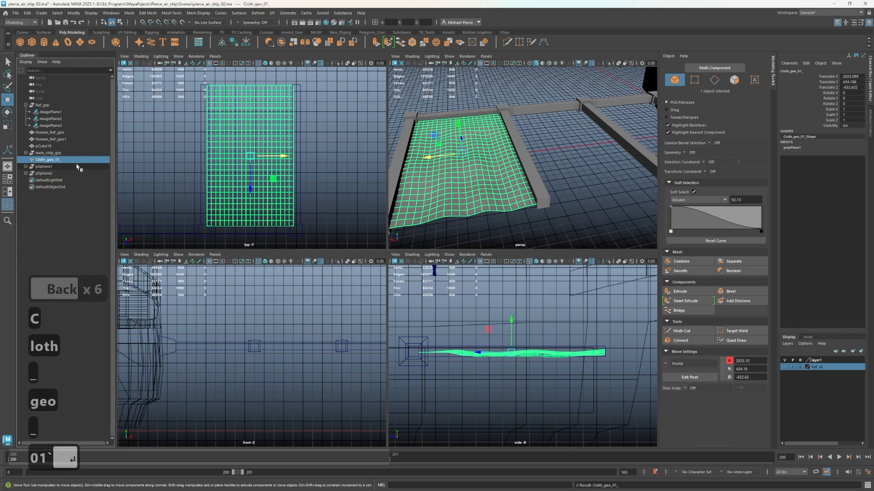
key(Return)
double_click(69, 160)
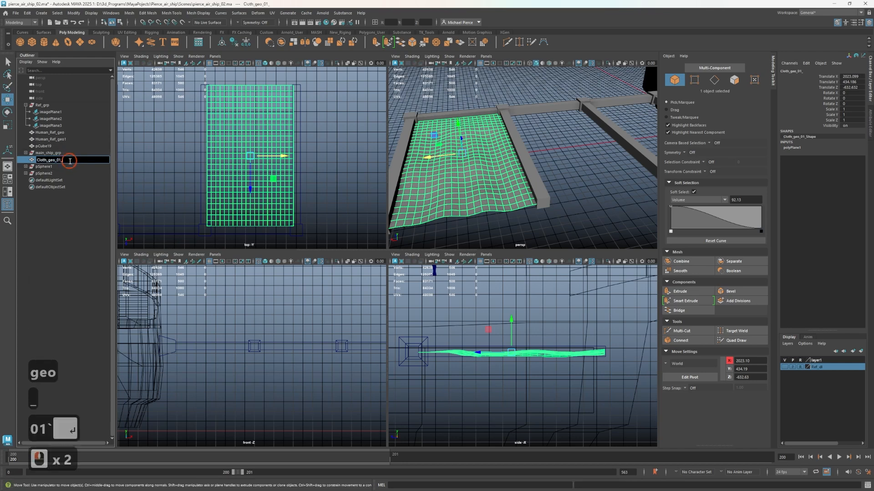
key(BackSpace)
key(Return)
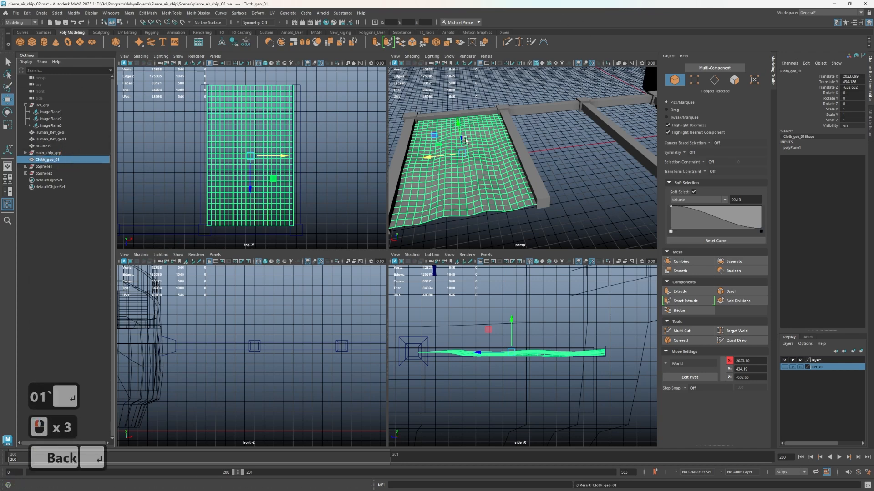
Duplicate Cloth_geo_01 along X into the adjacent frame bay, and duplicate that copy into the bay nearest the ship
mouse_move(427, 155)
shift+mouse_down()
mouse_move(552, 156)
mouse_move(538, 166)
shift+mouse_up()
mouse_move(538, 167)
alt+middle_down()
mouse_move(479, 178)
mouse_move(457, 169)
alt+middle_up()
mouse_move(439, 151)
shift+mouse_down()
mouse_move(546, 146)
mouse_move(549, 133)
mouse_move(539, 137)
shift+mouse_up()
Mirror the middle cloth panel by setting its Scale X to -1
click(455, 185)
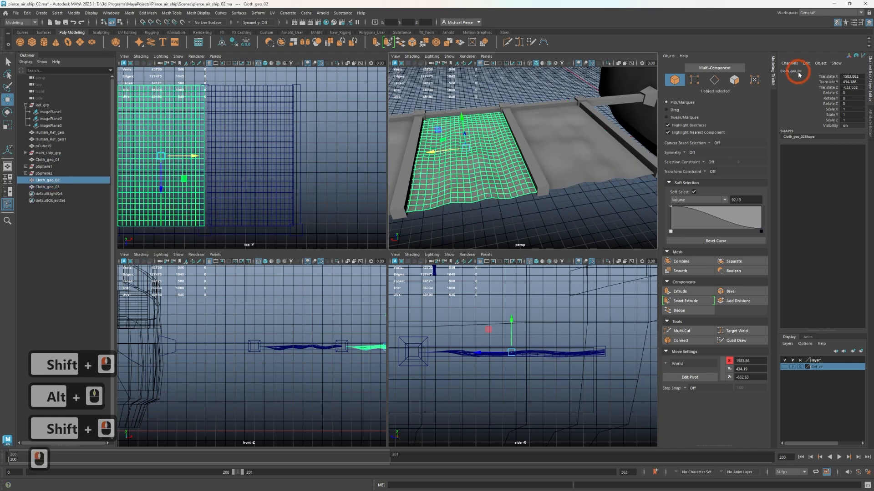
click(850, 109)
click(794, 145)
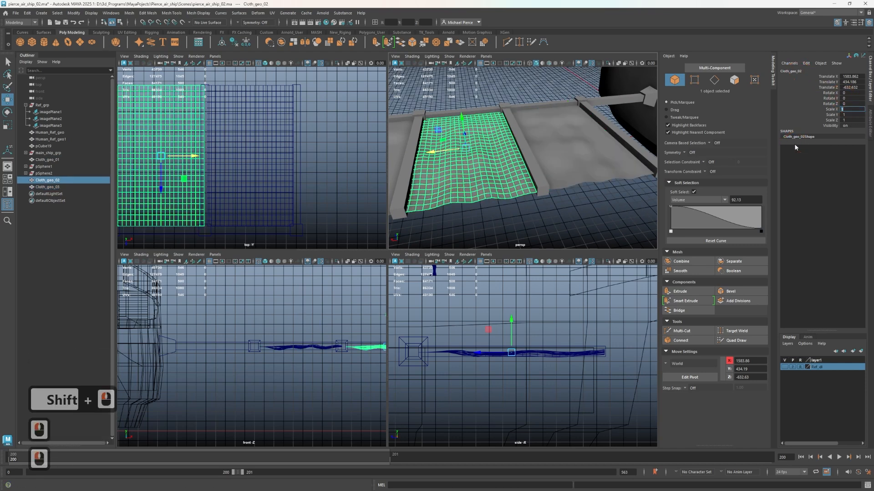
text(-1)
key(Return)
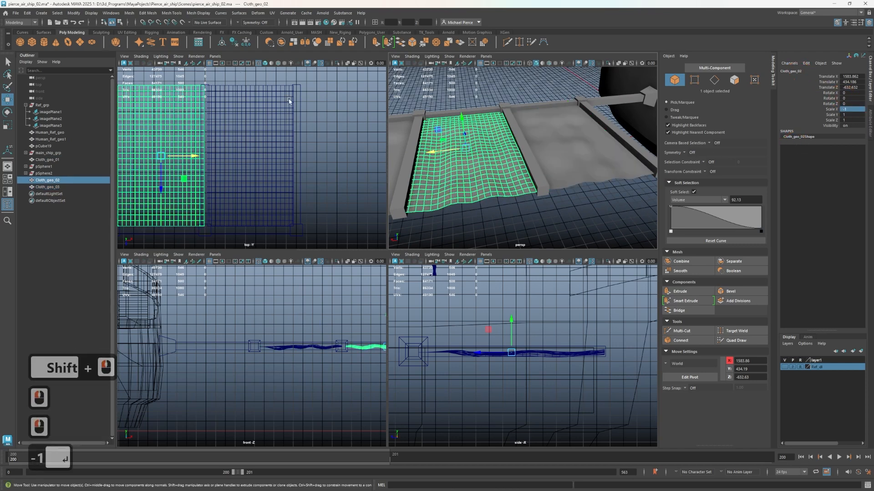
Select all three cloth panels and delete their construction history
scroll(553, 156, down, 2)
click(553, 156)
shift+click(477, 154)
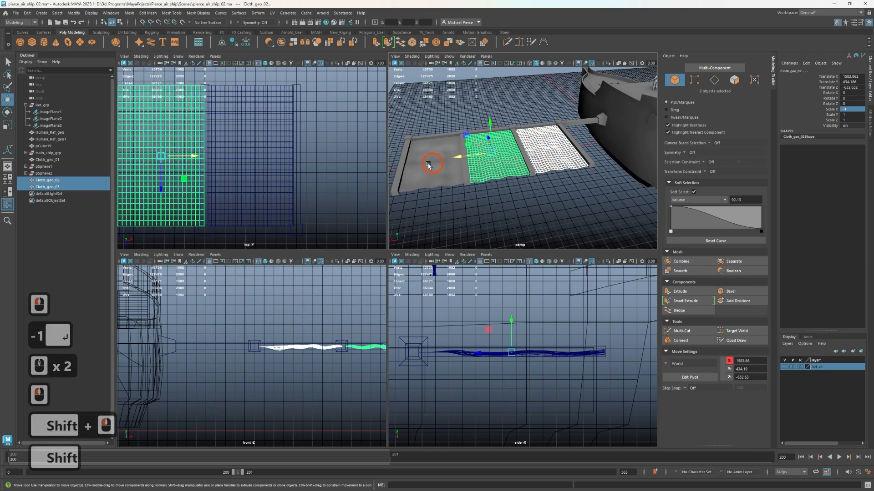
shift+click(431, 166)
click(237, 41)
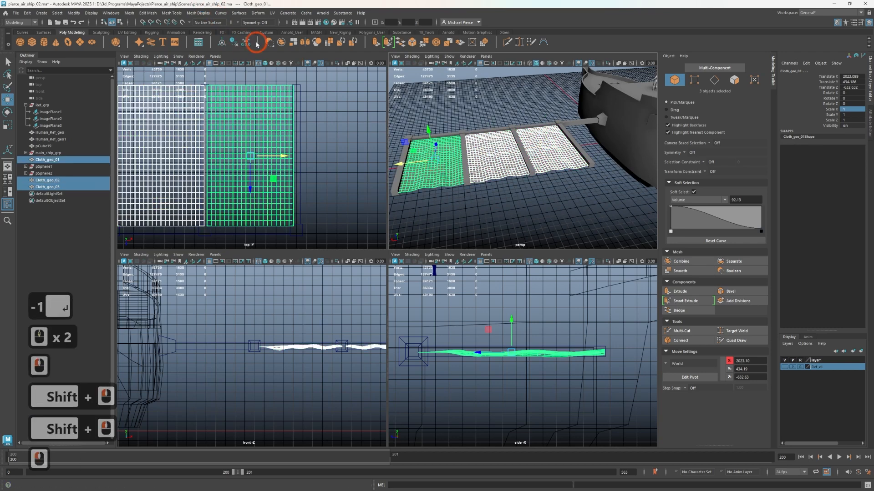
Shift the cloth panel nearest the ship along X to about 1118, and select the middle panel
scroll(534, 169, up, 2)
click(529, 171)
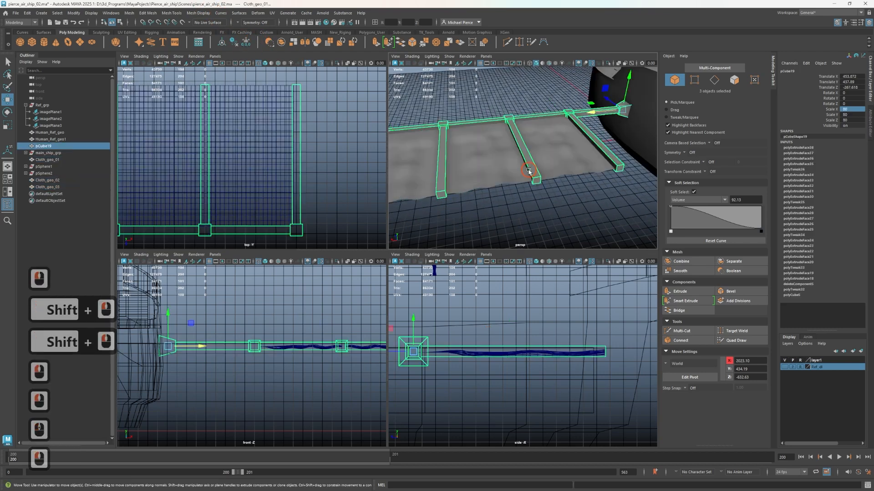
alt+drag(604, 185, 564, 193)
click(581, 187)
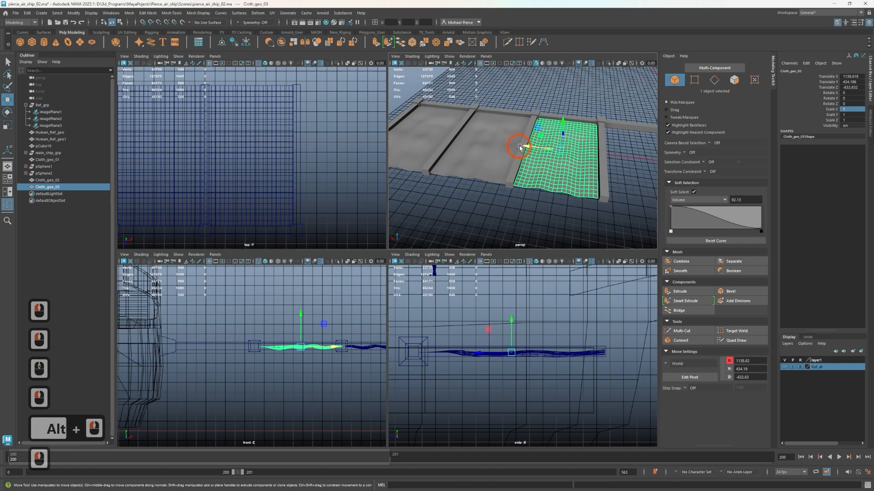
drag(519, 147, 531, 147)
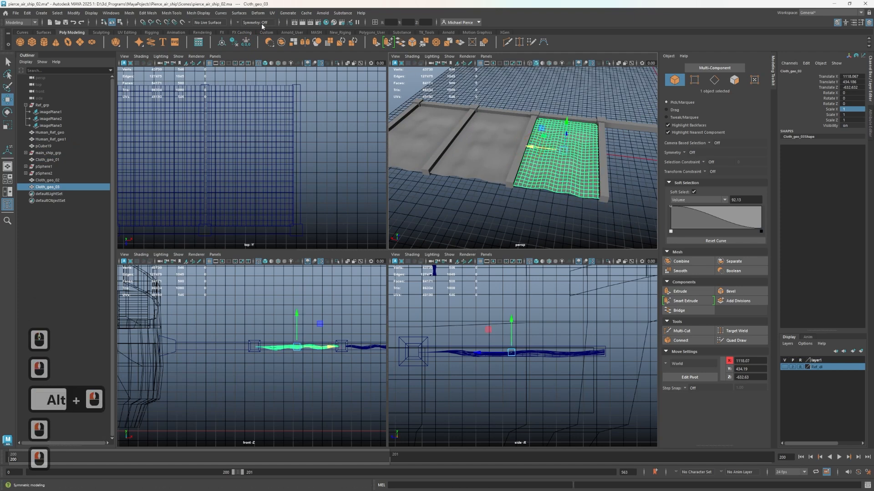
click(483, 175)
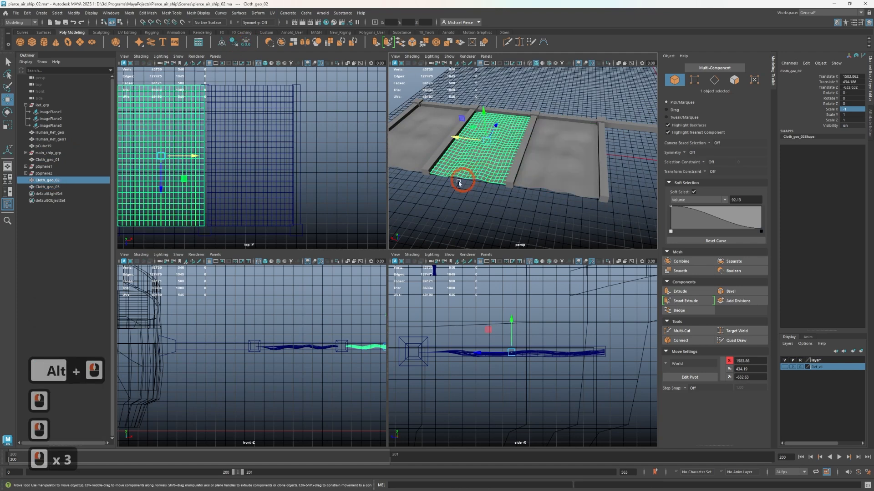
Inspect the undulation of the three cloth panels within the frame from above, from a distance and close up
click(457, 204)
scroll(456, 205, down, 3)
alt+drag(460, 204, 498, 201)
alt+scroll(498, 201, up, 4)
alt+middle_drag(498, 200, 536, 164)
scroll(445, 196, up, 4)
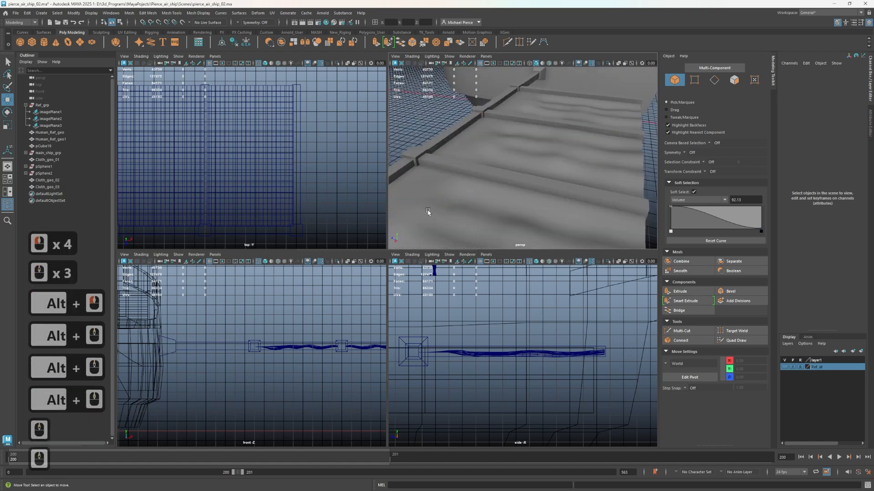
scroll(494, 163, down, 3)
alt+drag(494, 163, 612, 167)
alt+middle_drag(612, 167, 592, 155)
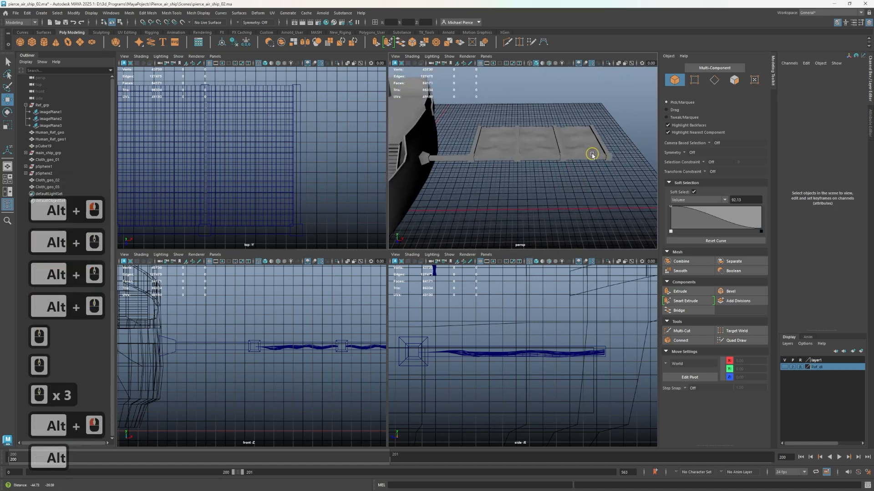
alt+drag(592, 155, 474, 149)
alt+middle_drag(474, 149, 469, 191)
alt+scroll(525, 187, up, 3)
alt+scroll(524, 187, up, 1)
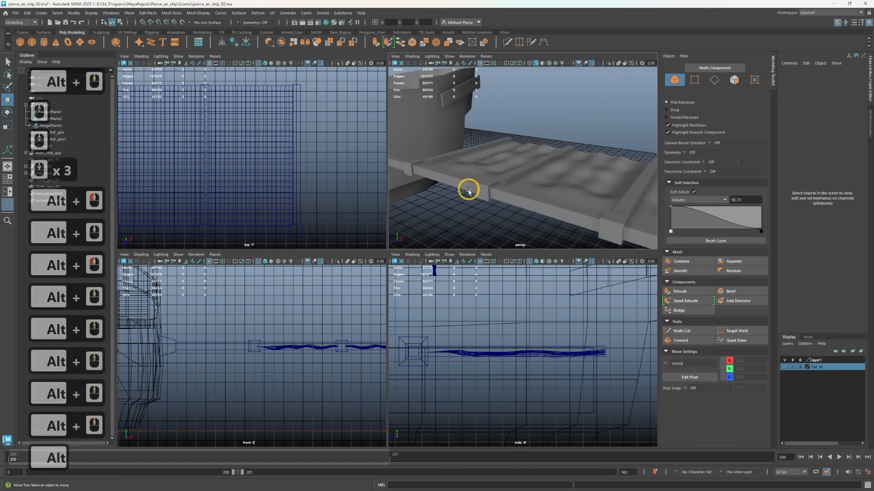
Select all three cloth panels and scale them down along Y to reduce their undulation
click(490, 168)
scroll(509, 191, down, 2)
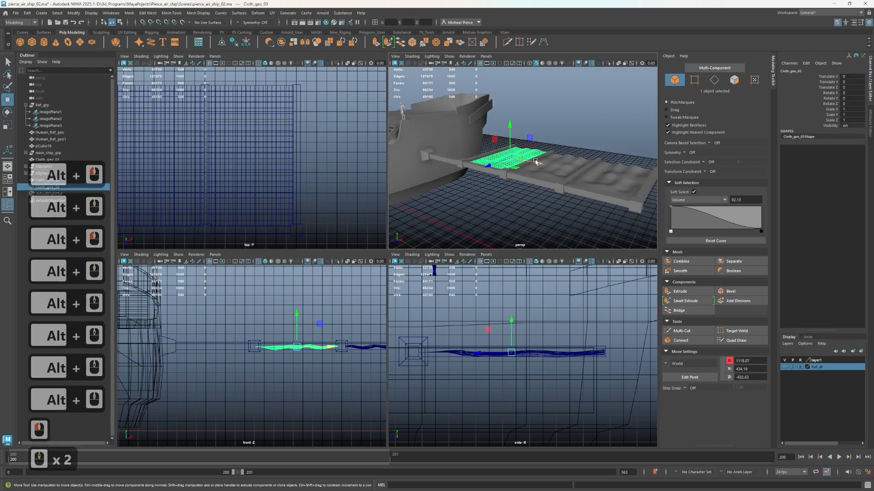
shift+click(552, 162)
shift+click(605, 175)
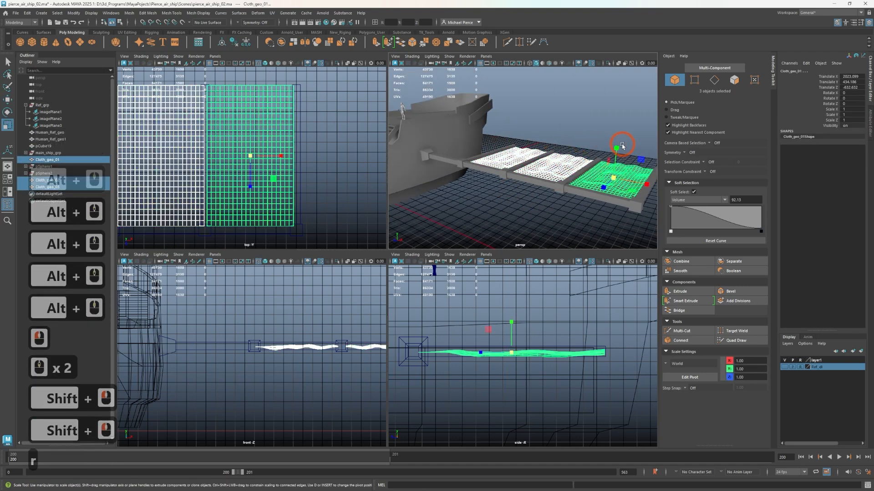
key(r)
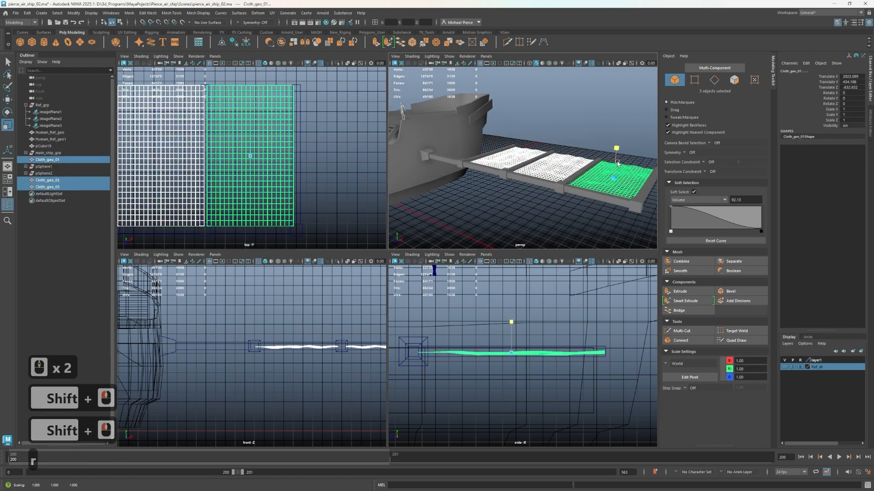
click(615, 148)
click(587, 129)
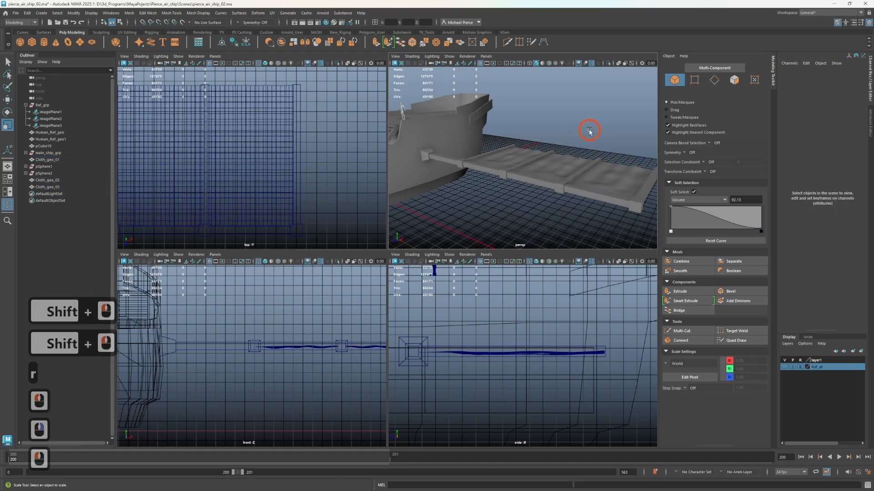
Reselect the three cloth panels and flatten them further along Y, then clear the selection
click(595, 188)
shift+click(546, 172)
shift+click(541, 147)
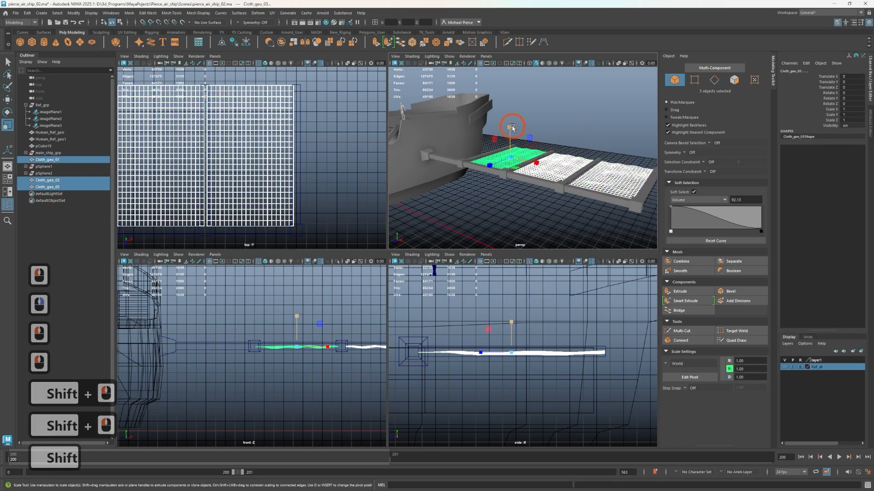
mouse_move(512, 128)
mouse_down()
mouse_move(515, 270)
mouse_move(519, 141)
mouse_up()
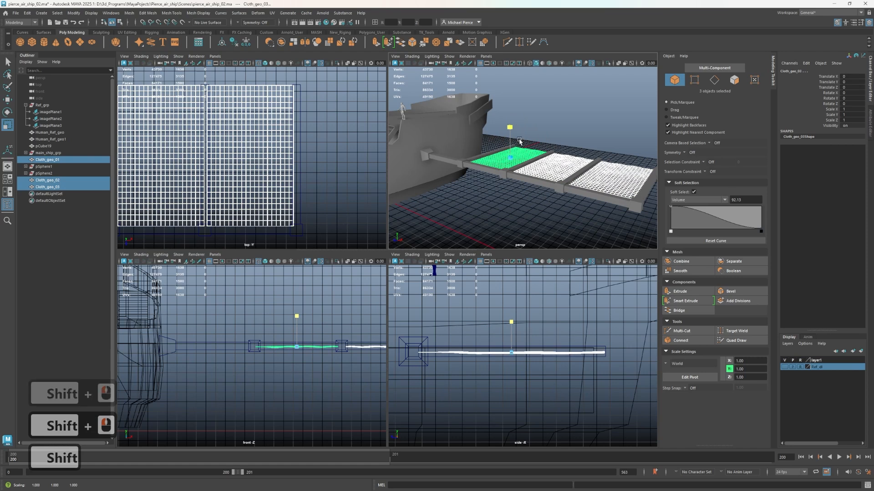
right_click(497, 214)
click(574, 115)
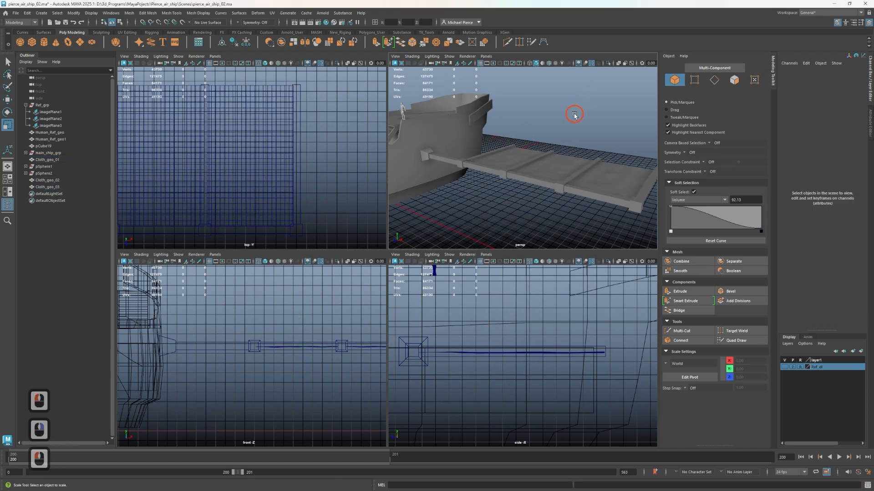
Examine the flattened cloth panels and their frame beside the ship from several sides, including from below
alt+drag(592, 176, 611, 132)
click(541, 217)
scroll(539, 215, up, 2)
alt+middle_drag(611, 132, 449, 170)
alt+drag(448, 169, 517, 176)
alt+right_drag(519, 176, 440, 172)
alt+drag(582, 199, 500, 201)
alt+right_drag(548, 208, 481, 217)
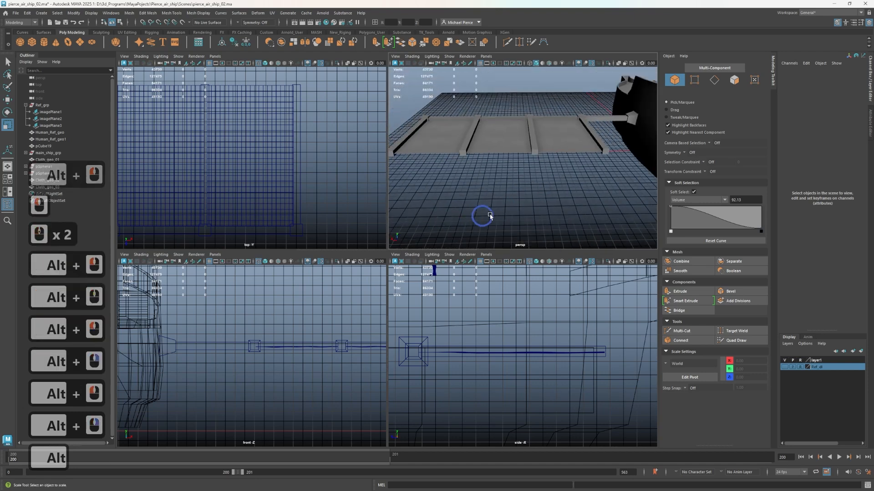
alt+drag(492, 216, 526, 212)
alt+right_drag(539, 208, 446, 224)
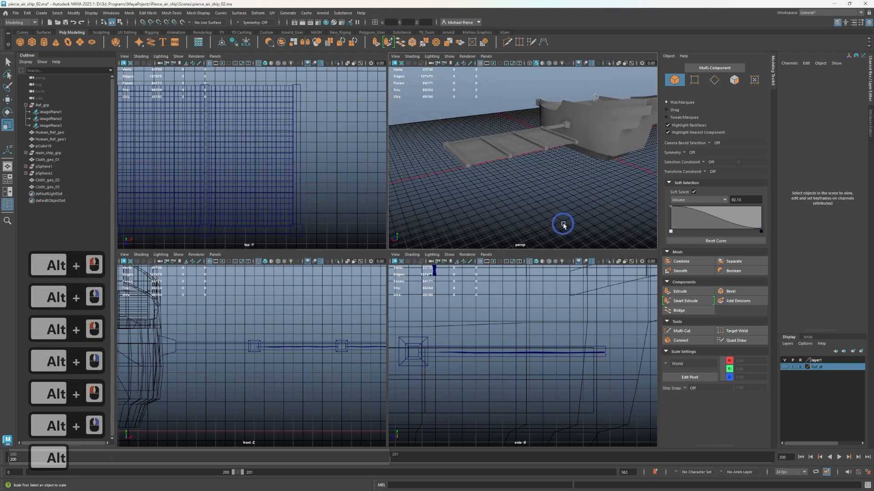
alt+drag(563, 225, 473, 188)
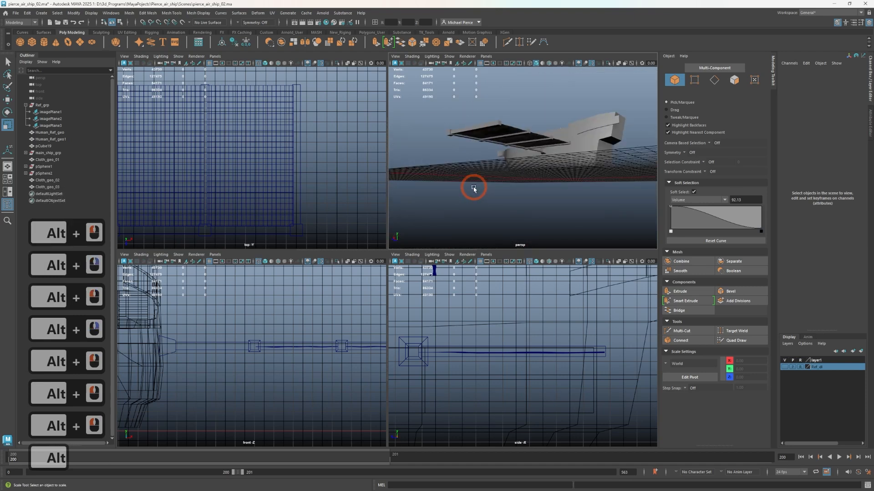
Select the three cloth panels and inspect their UV layout in the UV Editing workspace
scroll(488, 175, up, 5)
drag(474, 108, 497, 117)
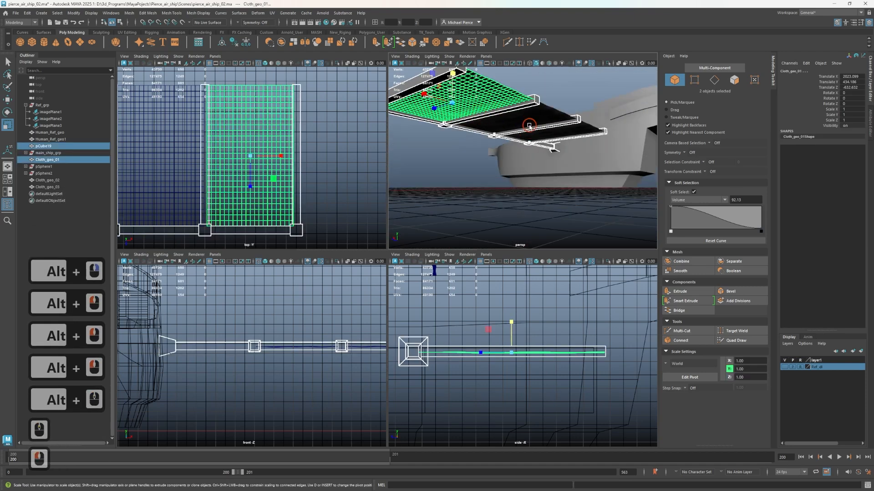
double_click(468, 93)
shift+click(570, 129)
shift+click(574, 128)
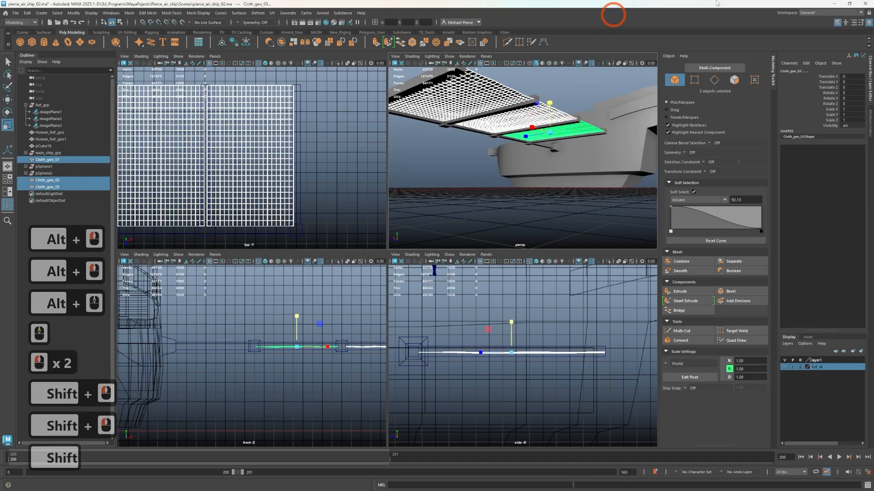
click(807, 12)
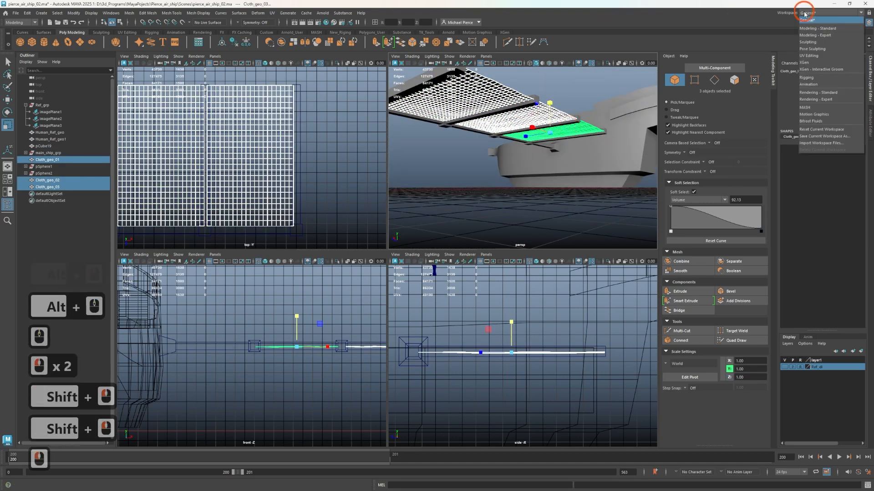
click(809, 56)
scroll(628, 231, up, 3)
scroll(628, 231, up, 4)
alt+middle_drag(626, 214, 507, 313)
scroll(507, 313, up, 6)
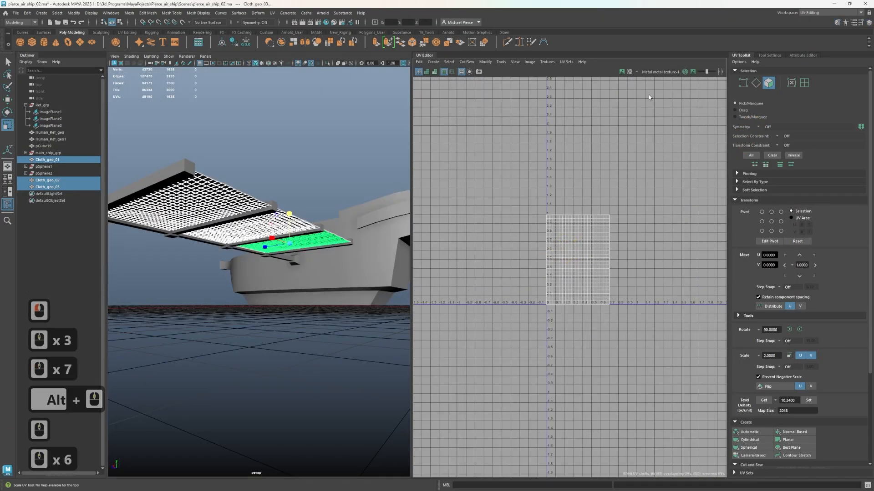
Return to the General workspace and open the Hypershade with the three cloth panels still selected
click(822, 15)
click(815, 19)
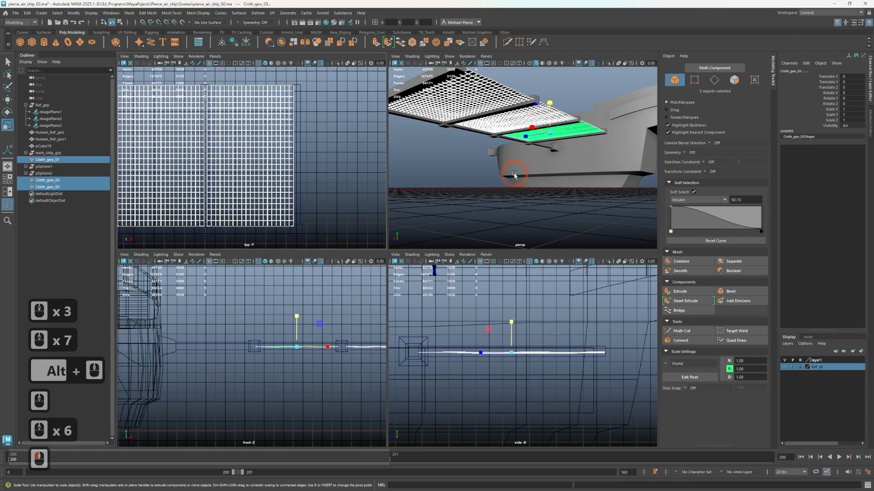
alt+drag(508, 194, 516, 160)
key(w)
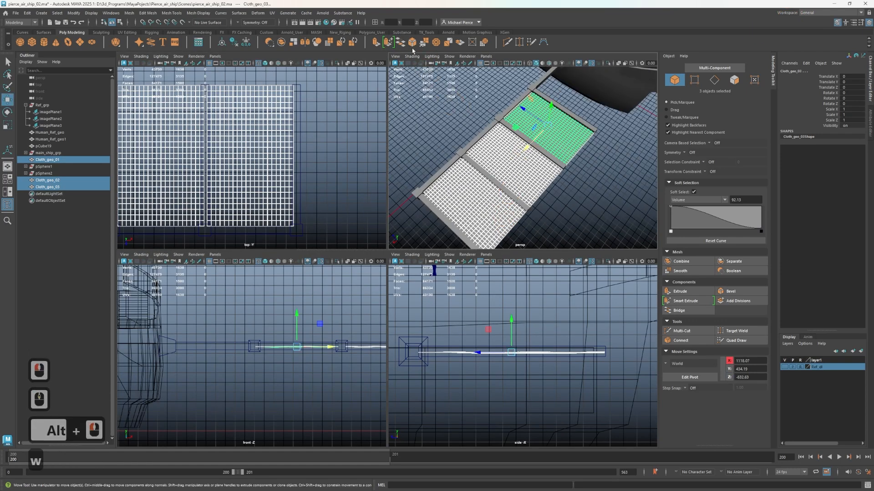
click(327, 22)
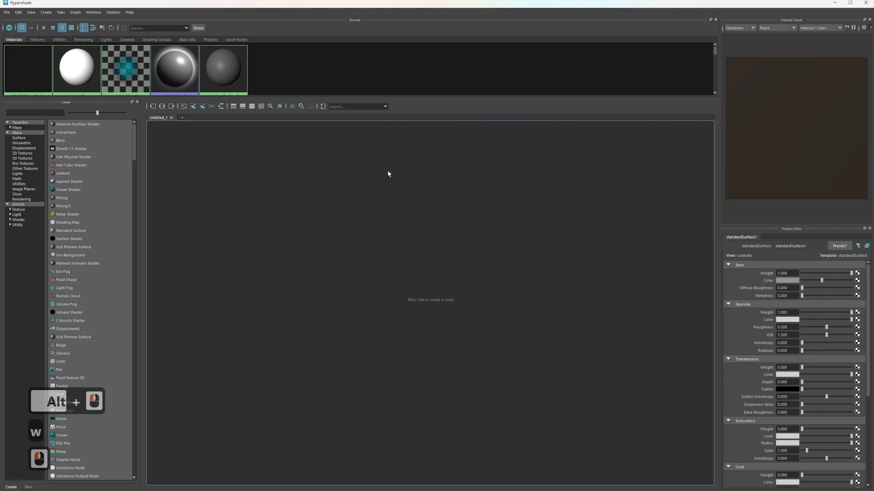
mouse_move(320, 225)
right_down()
mouse_move(309, 222)
mouse_move(320, 224)
right_up()
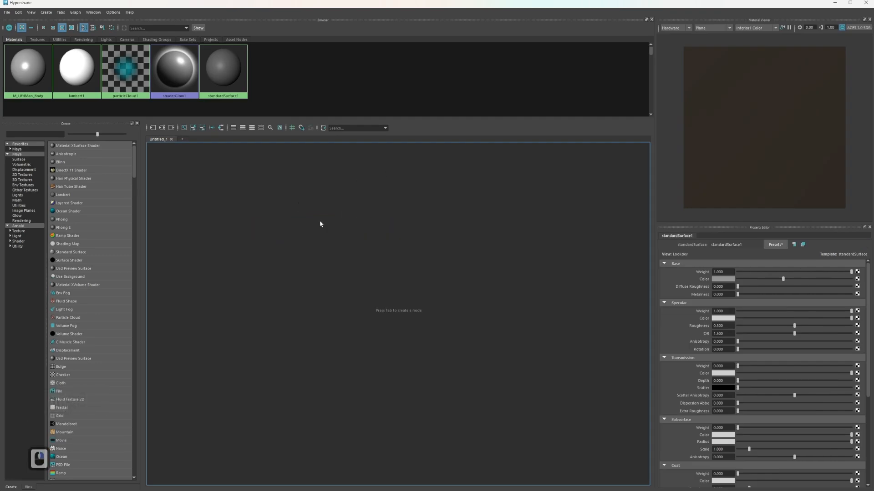
Search the Hypershade's node list for "aist" and create an aiStandardSurface material
click(29, 133)
click(59, 132)
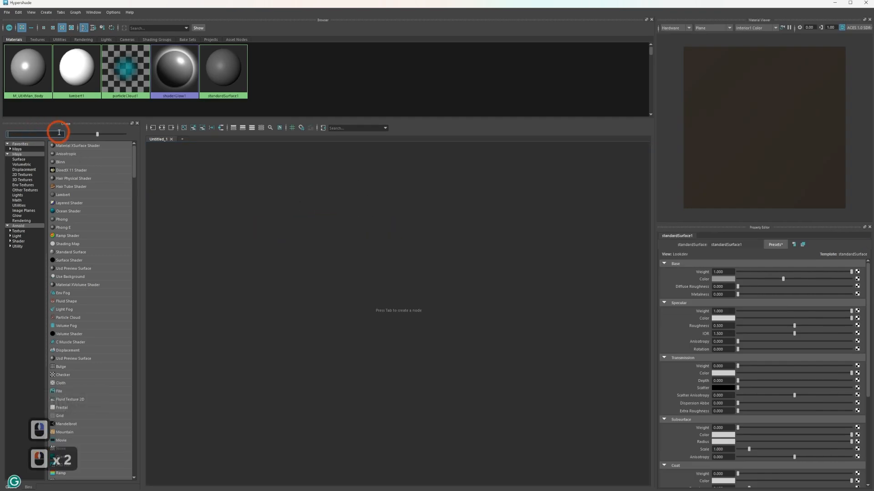
text(ai)
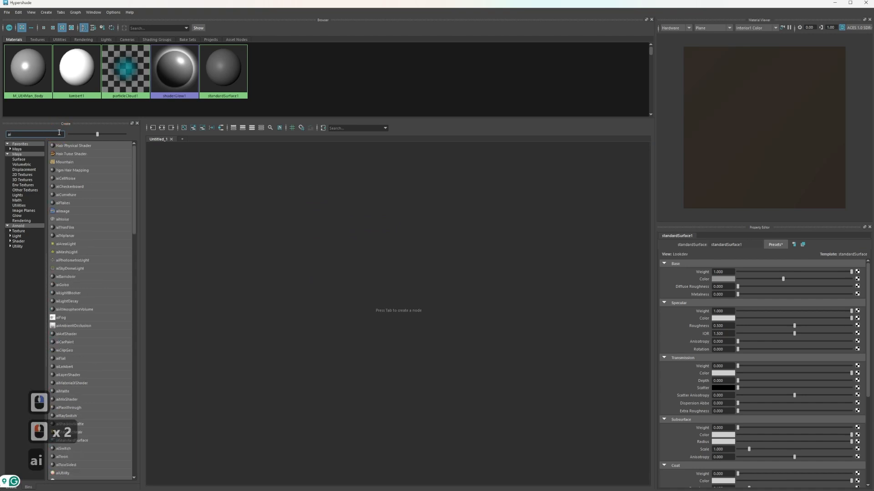
text(ss)
key(BackSpace)
key(BackSpace)
text(st)
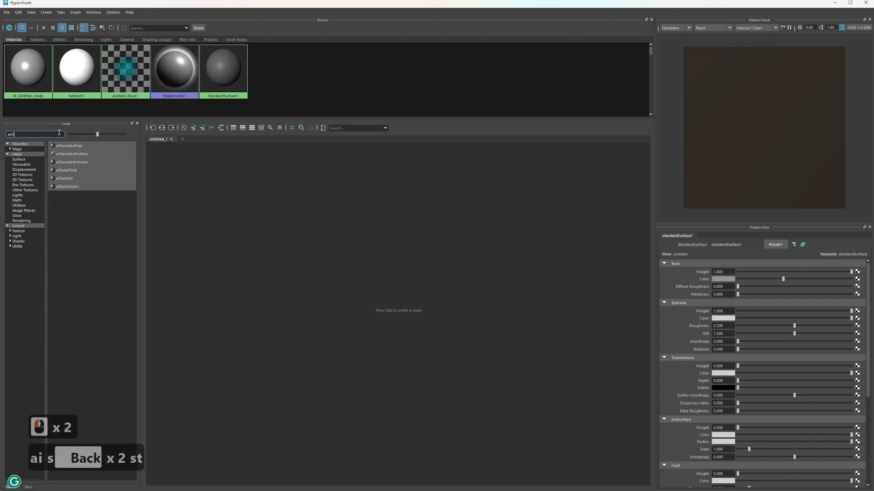
click(90, 156)
scroll(319, 225, up, 2)
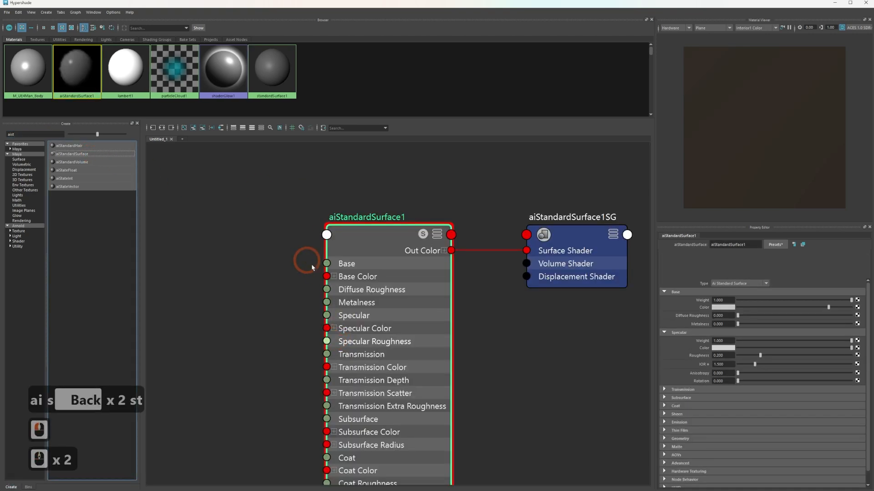
Rename the new aiStandardSurface material as M_cloth
double_click(359, 218)
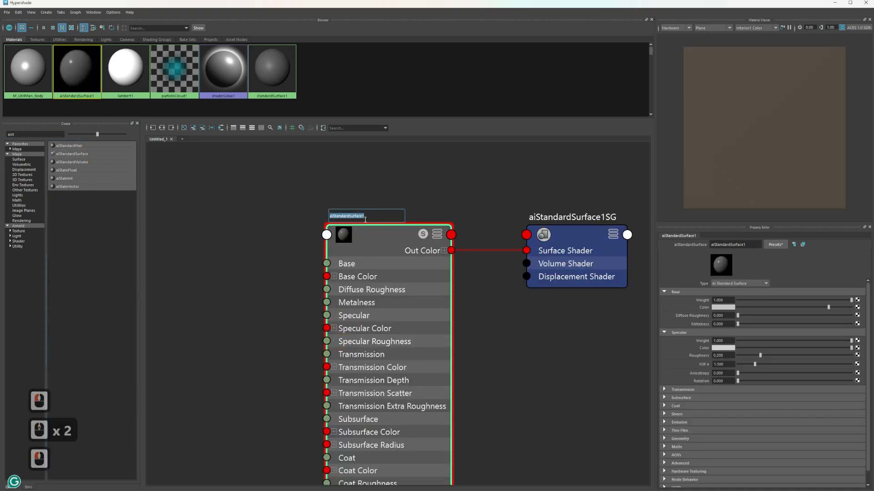
text(M)
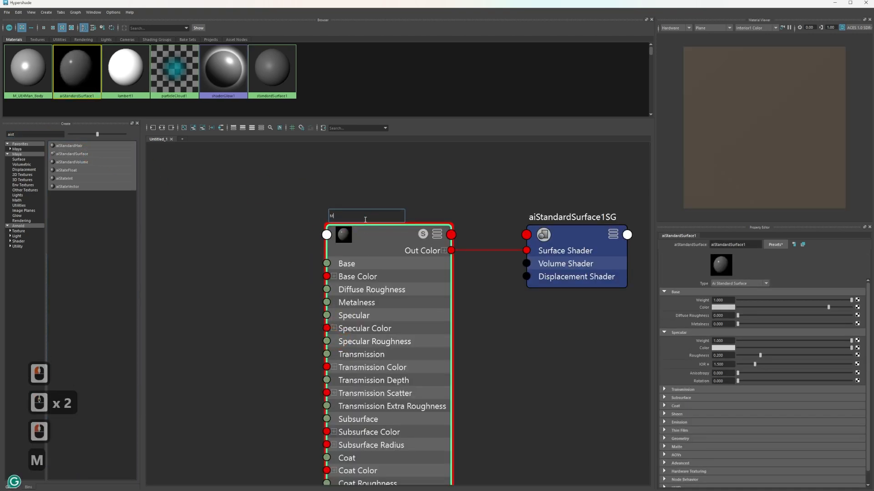
text(_cloth)
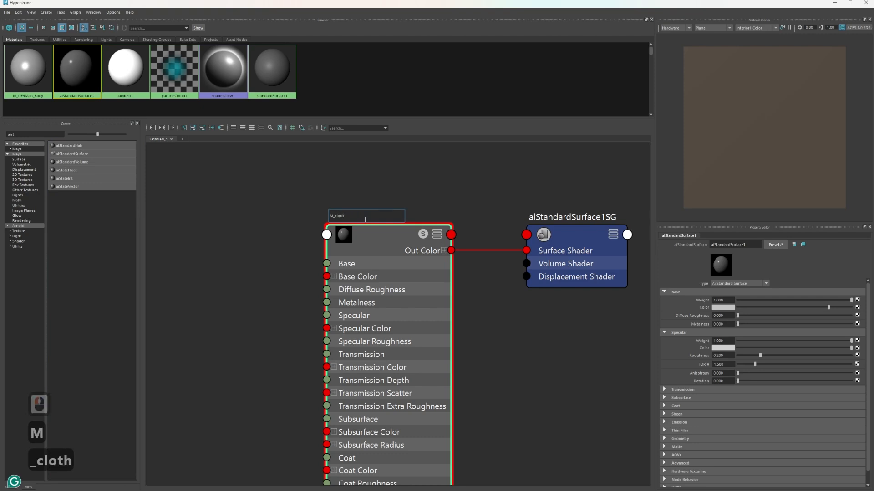
key(Return)
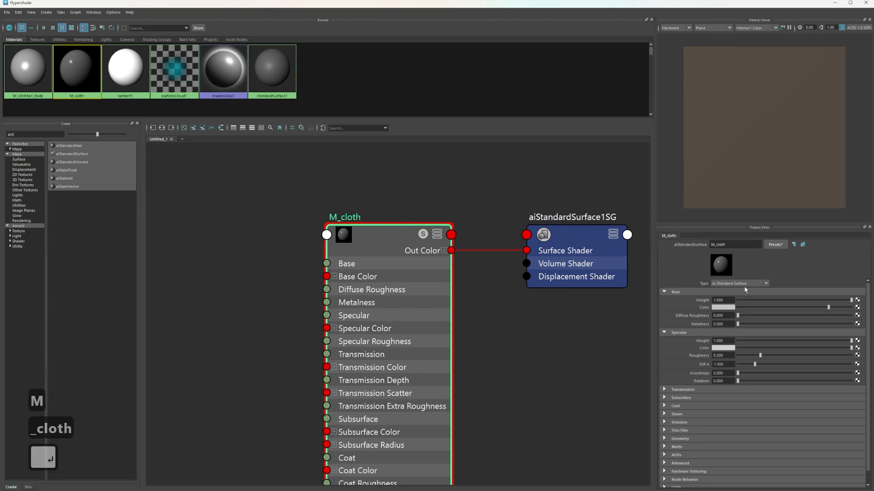
Replace M_cloth's settings with the Velvet preset
click(776, 245)
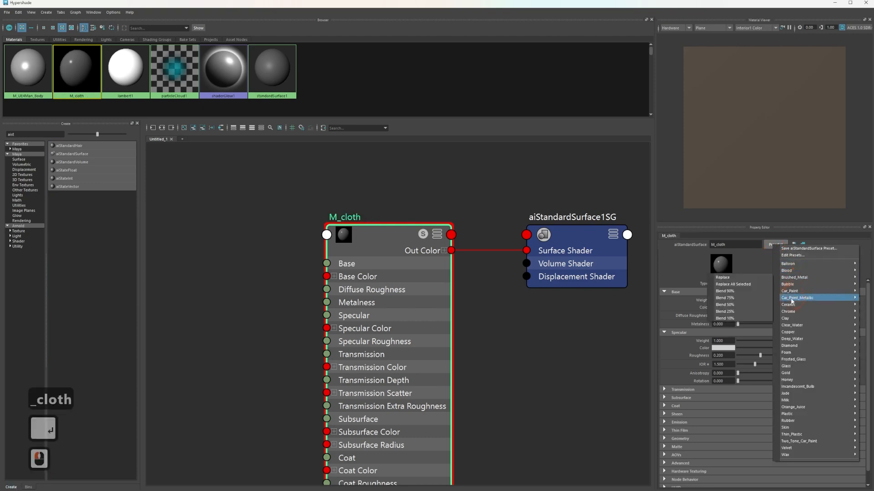
mouse_move(799, 450)
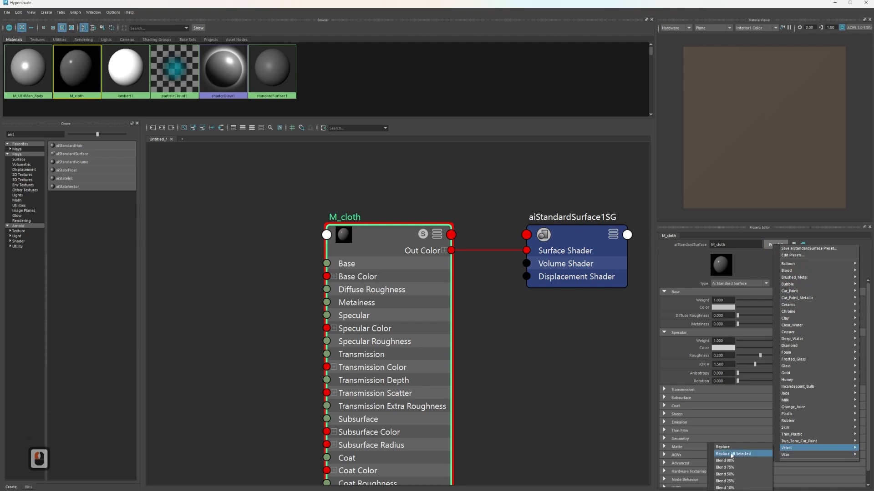
click(720, 447)
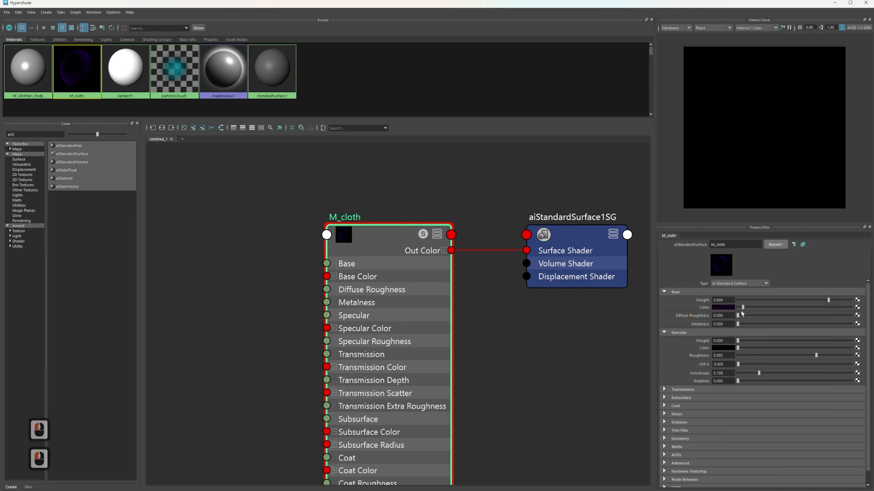
Change M_cloth's base color to blue and brighten it slightly to a dark navy
click(723, 308)
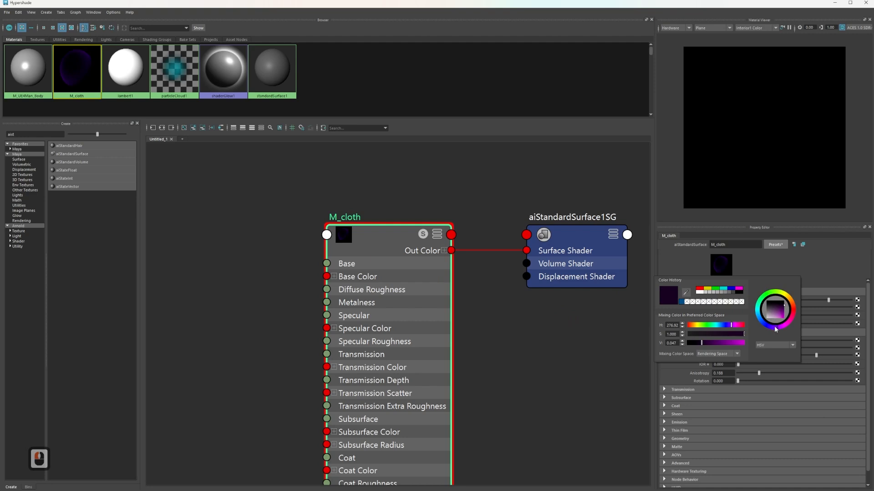
drag(776, 322, 758, 330)
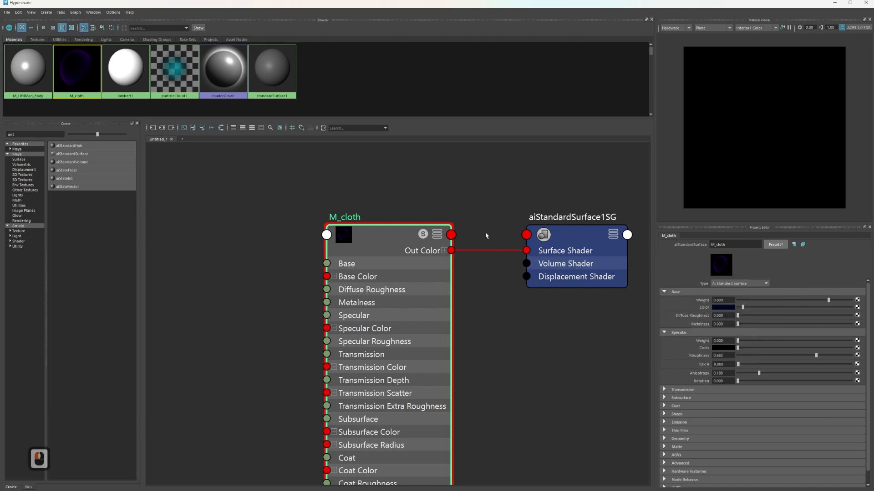
click(723, 308)
click(723, 327)
drag(700, 344, 710, 341)
click(596, 331)
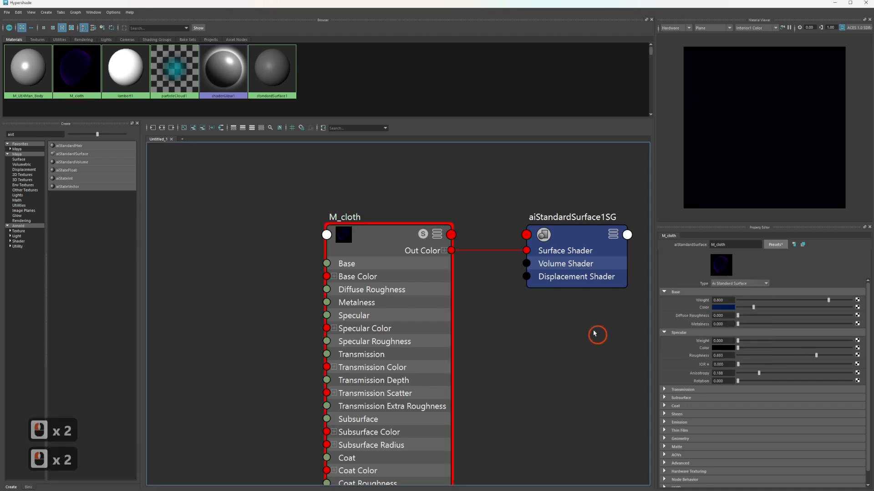
Brighten M_cloth's base color to a medium blue and close the Hypershade
click(347, 189)
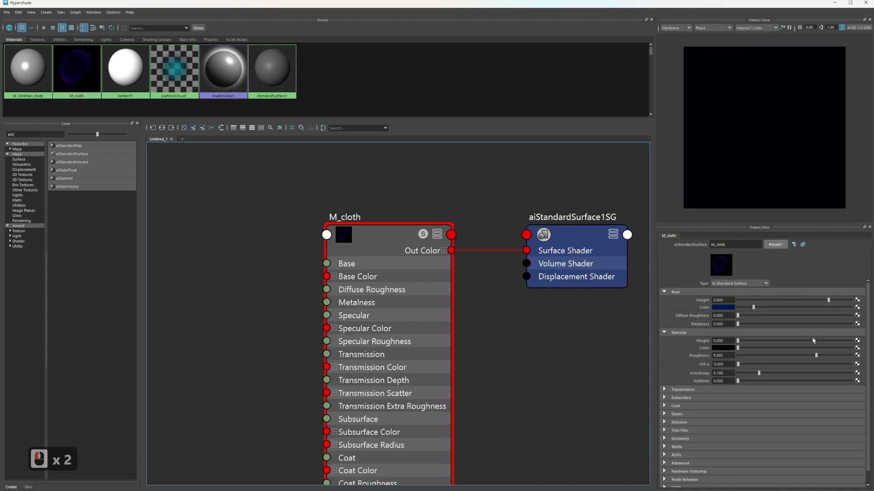
click(731, 308)
drag(716, 345, 730, 345)
click(595, 353)
click(76, 97)
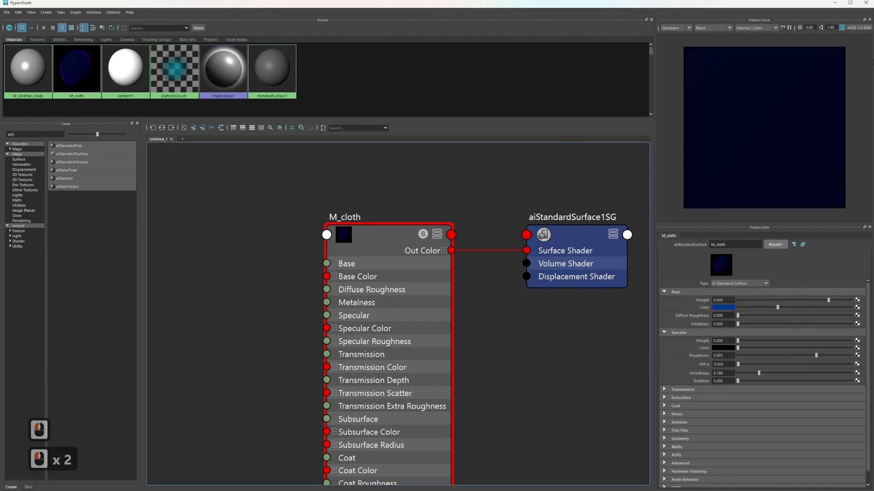
click(866, 3)
Select the three cloth panels and assign the existing M_cloth material to them
click(478, 199)
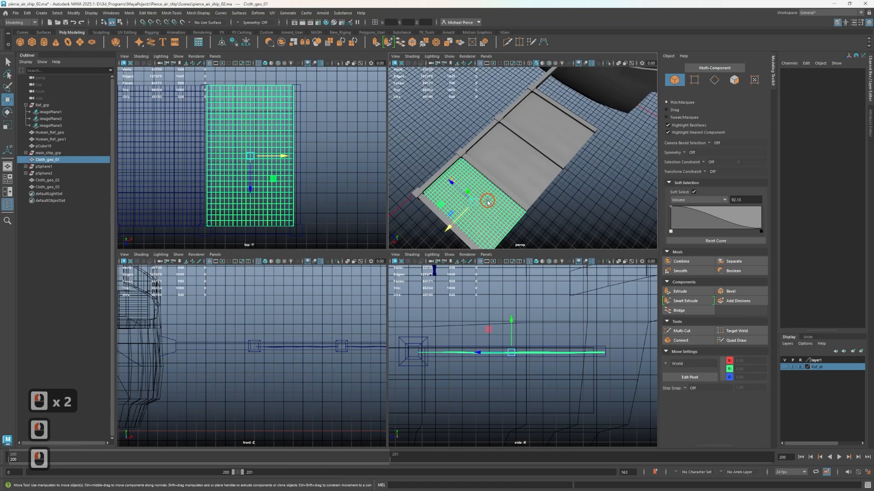
shift+click(523, 166)
shift+click(546, 136)
right_click(521, 179)
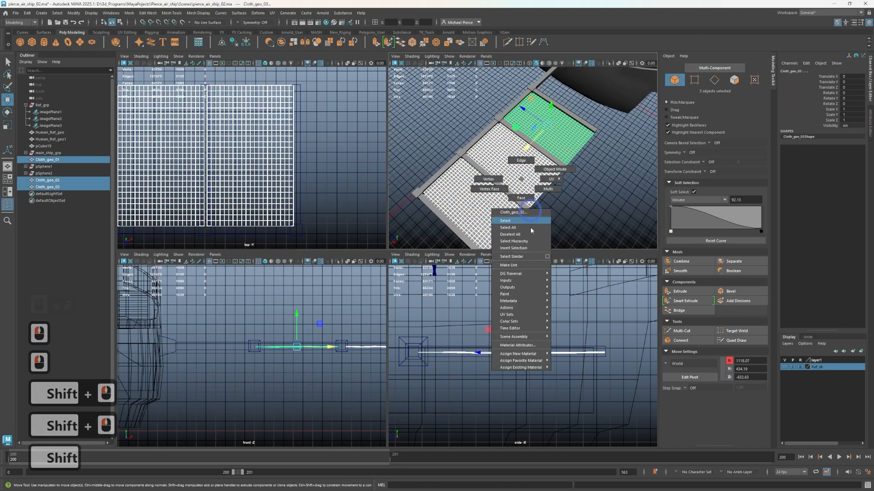
mouse_move(520, 361)
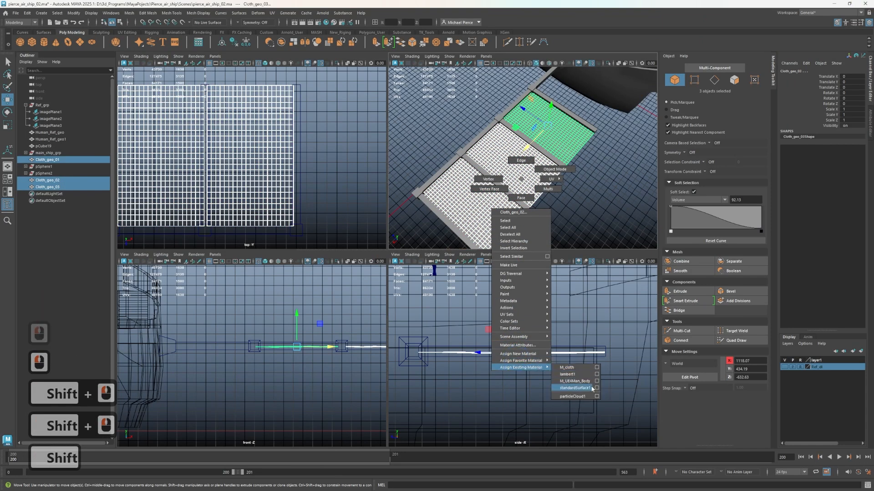
click(580, 367)
Turn on textured shading and two-sided lighting in the perspective view so both sides of the cloth panels are shaded
click(554, 196)
mouse_move(554, 197)
alt+mouse_down()
mouse_move(580, 185)
mouse_move(554, 185)
alt+mouse_up()
key(6)
scroll(556, 215, up, 3)
alt+drag(556, 215, 521, 201)
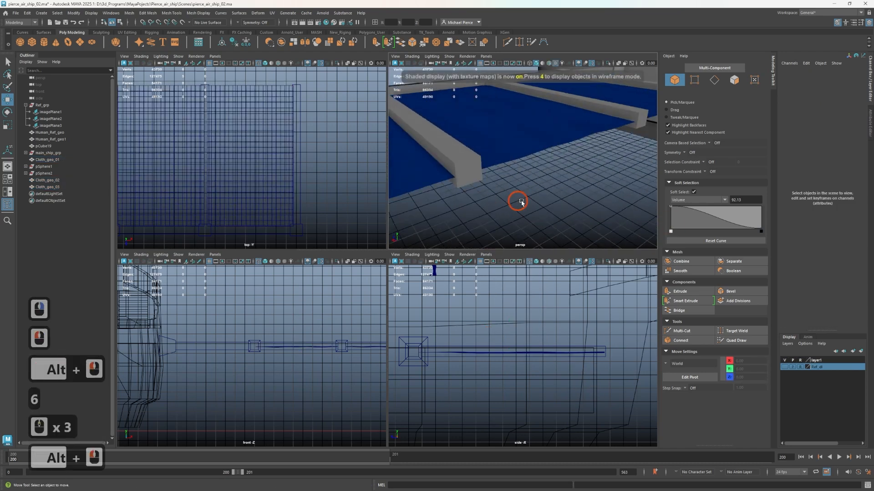
alt+middle_drag(521, 201, 606, 180)
alt+right_drag(607, 180, 522, 180)
alt+drag(522, 180, 524, 160)
alt+drag(521, 175, 610, 120)
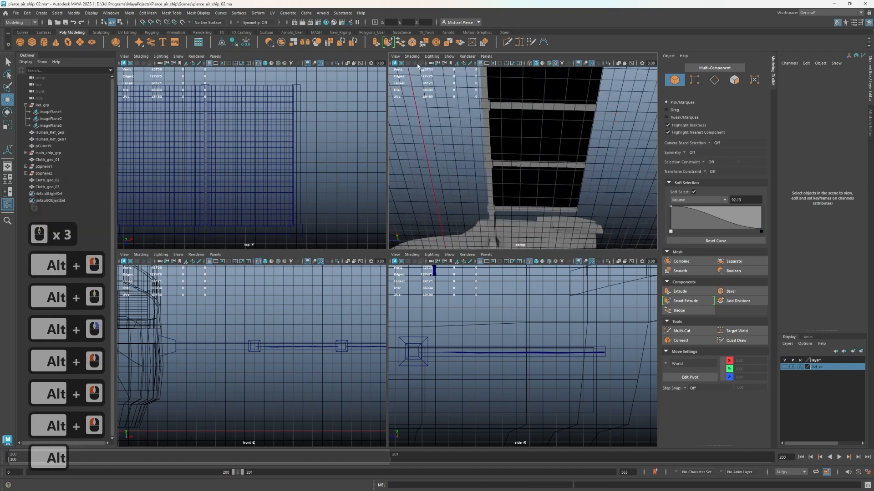
click(433, 57)
click(433, 105)
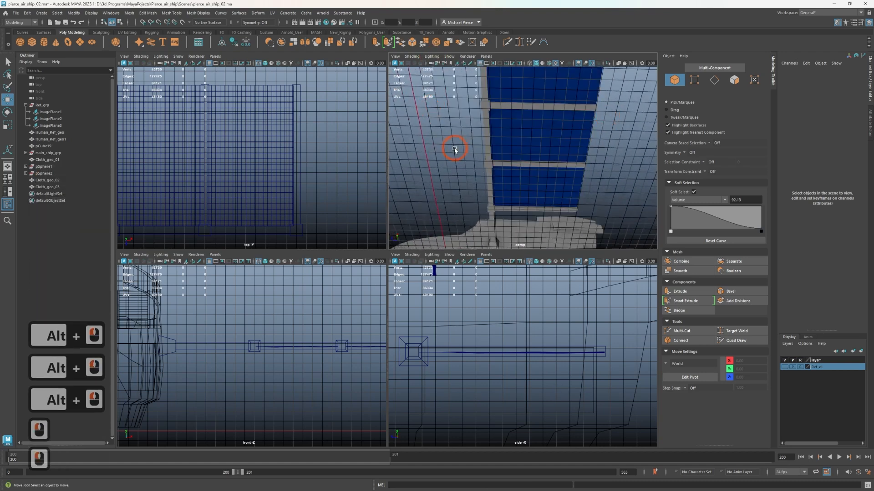
Try backface culling in the perspective view on the cloth panels' underside, and switch it back off
alt+drag(421, 132, 581, 74)
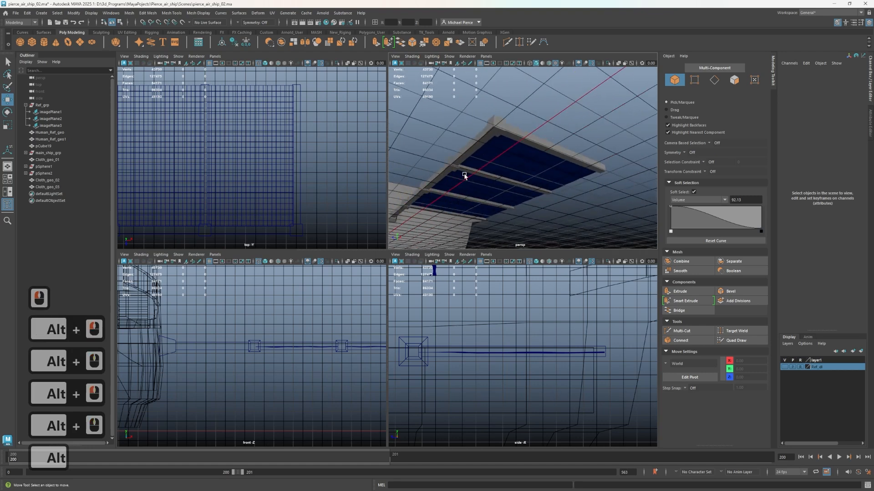
click(414, 59)
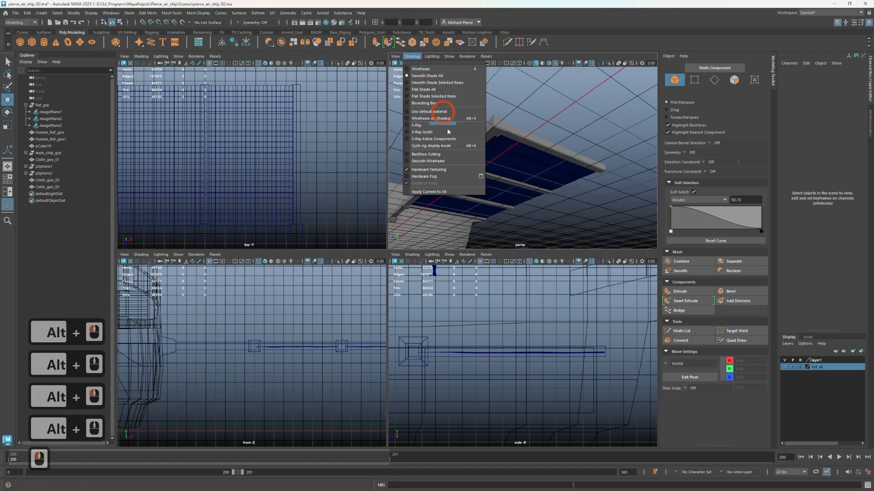
click(411, 155)
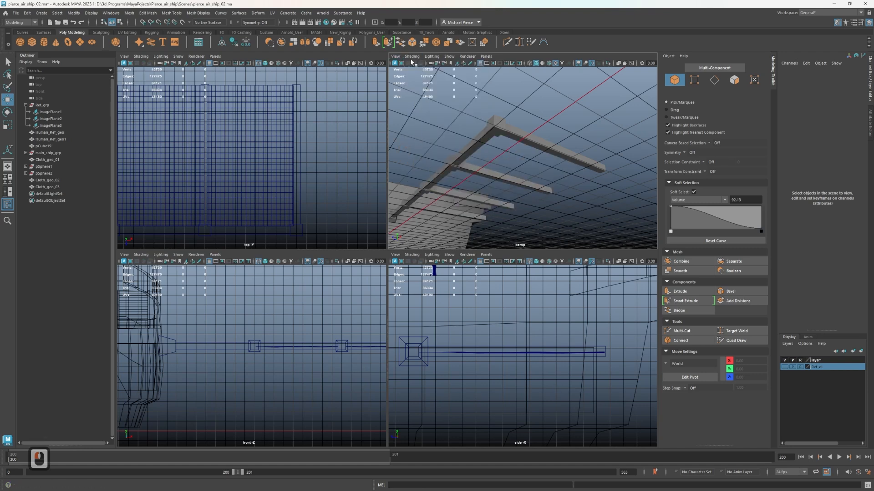
click(409, 58)
click(412, 155)
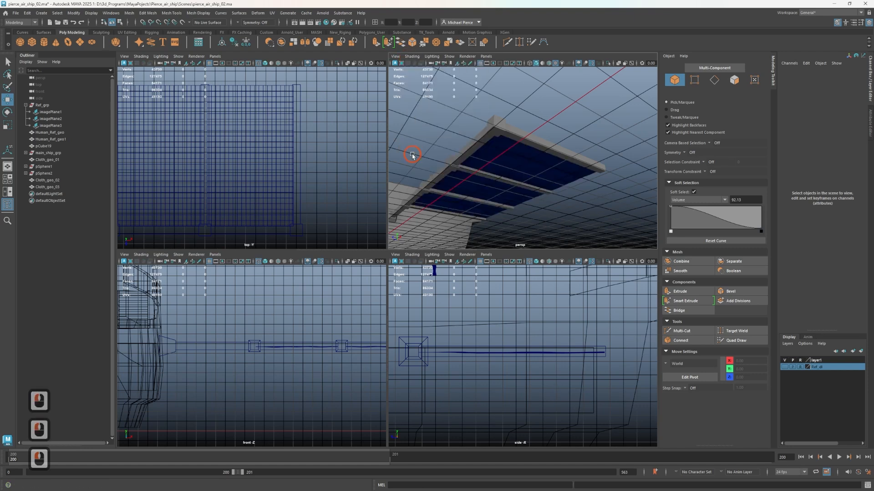
Save the airship scene
scroll(547, 154, down, 3)
scroll(554, 149, up, 2)
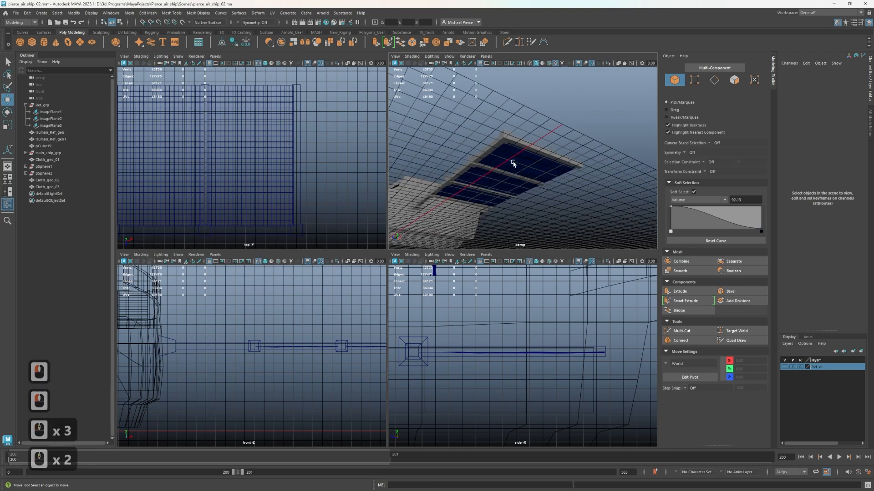
alt+drag(513, 164, 495, 175)
key(ctrl+s)
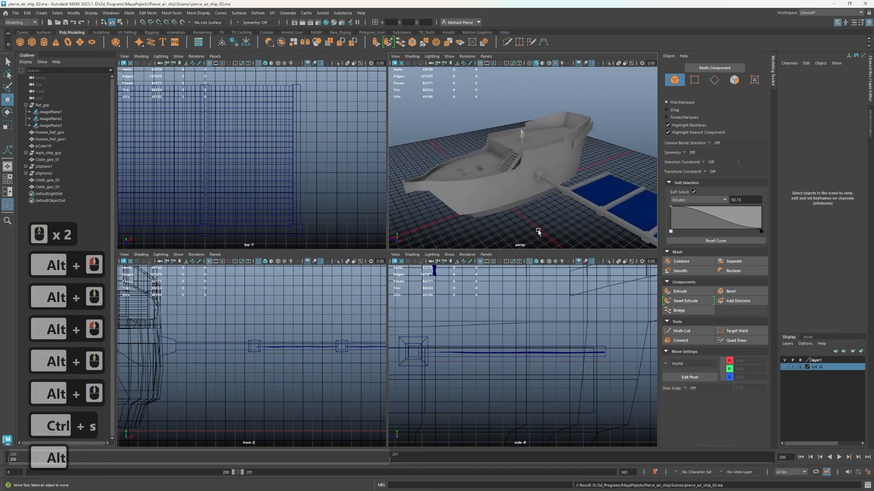
Create a polygon cylinder and move it to the hull's side, at about X 425.9 and Y 345.2
alt+drag(538, 230, 498, 195)
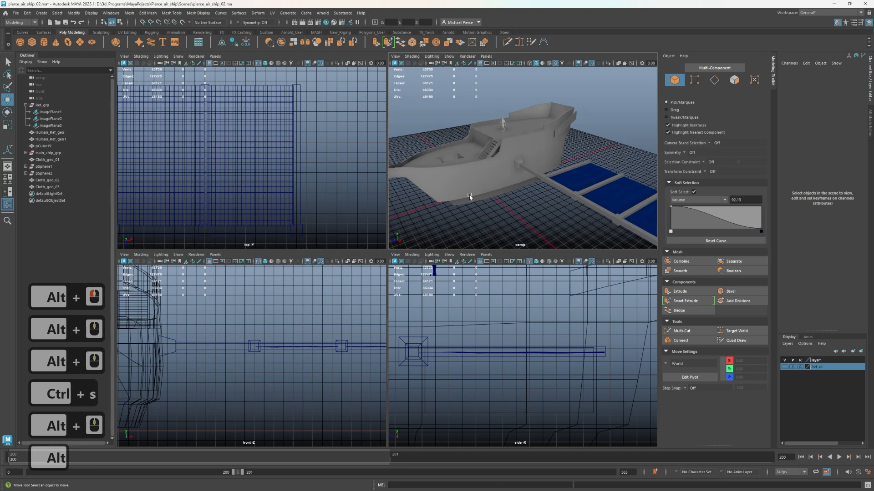
scroll(514, 164, up, 6)
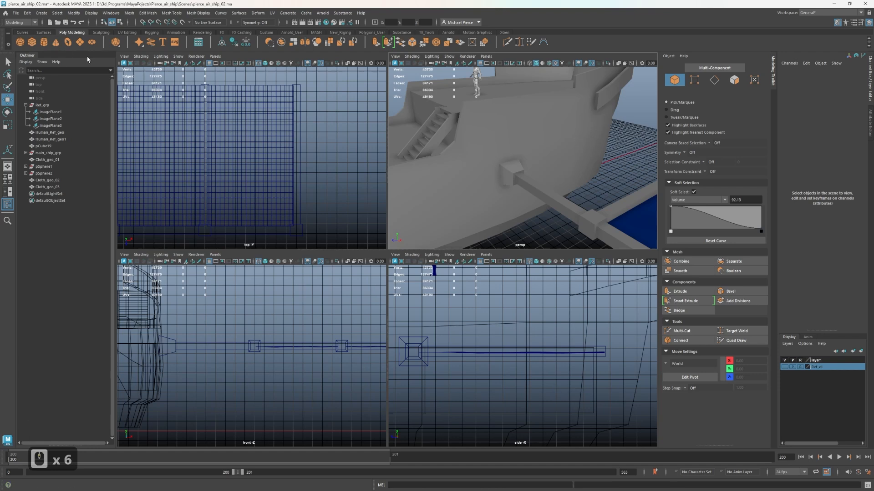
scroll(512, 211, down, 3)
scroll(510, 212, up, 2)
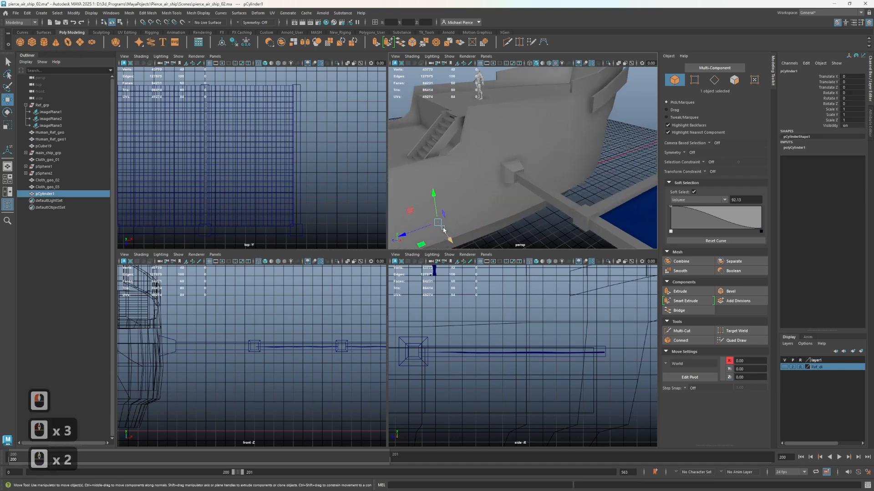
drag(445, 232, 478, 266)
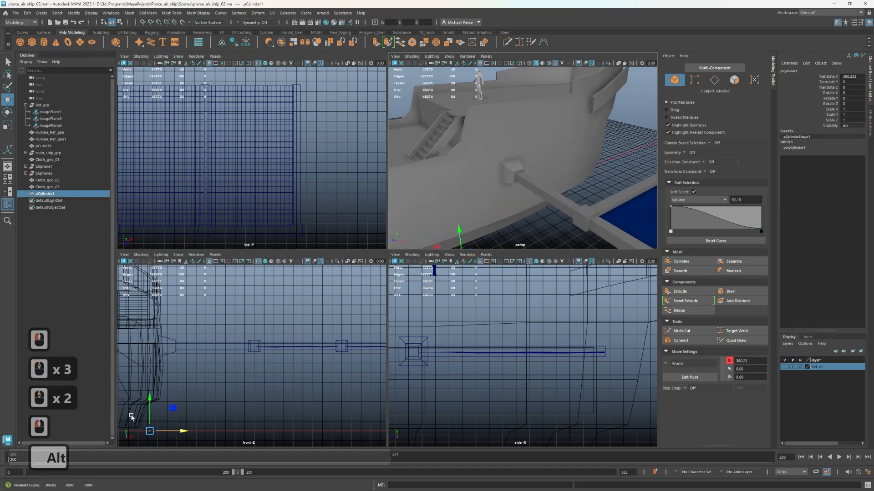
alt+middle_drag(148, 412, 257, 371)
drag(258, 371, 260, 312)
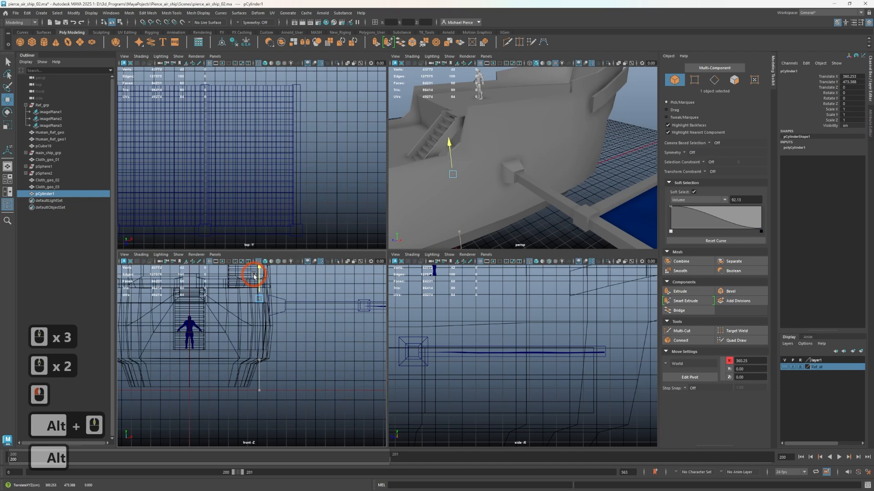
drag(254, 276, 318, 312)
scroll(280, 314, up, 1)
Scale the cylinder uniformly to about 57.8 and rotate it -90 degrees about Z so its cap faces outward
key(r)
key(e)
key(j)
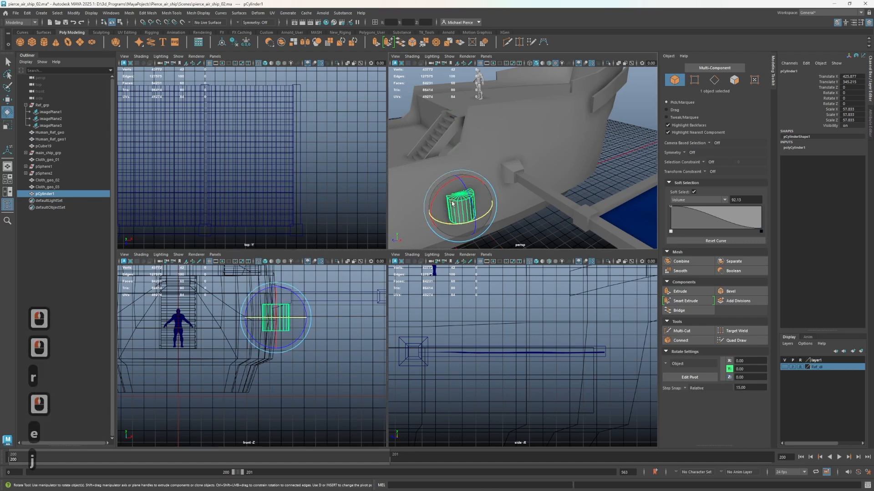
drag(467, 197, 472, 239)
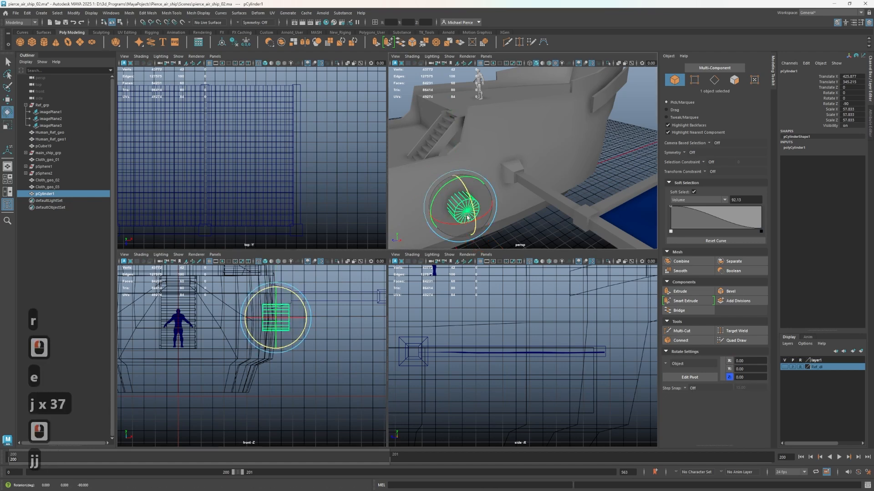
Flatten the cylinder along its axis into a thin disc and isolate it in the perspective view
key(r)
drag(436, 192, 443, 211)
key(w)
key(ctrl+1)
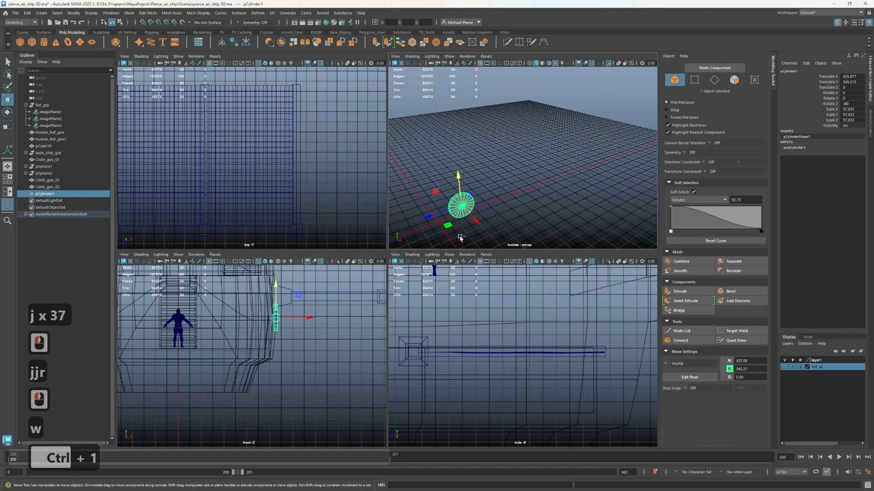
right_drag(477, 136, 474, 127)
key(f)
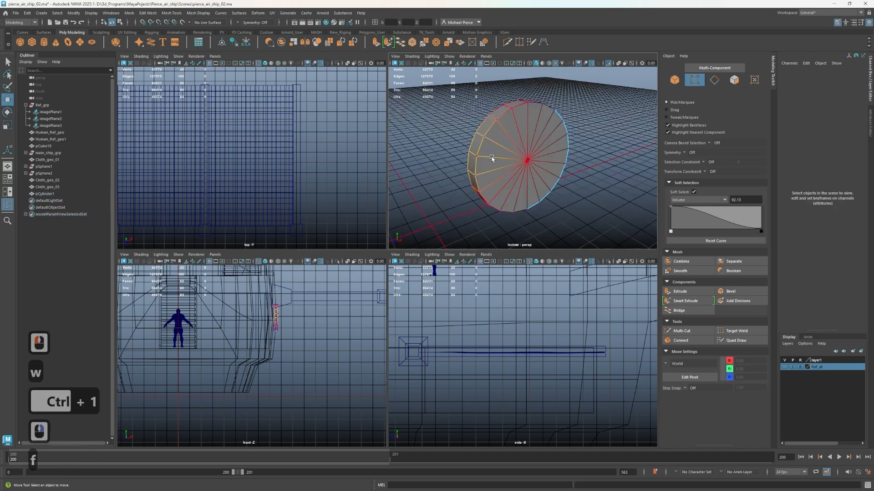
Turn off soft selection and delete all the faces of the disc's near cap
key(b)
right_drag(512, 175, 528, 230)
key(Tab)
mouse_move(529, 234)
mouse_down()
mouse_move(530, 195)
mouse_move(504, 153)
mouse_move(532, 198)
mouse_move(519, 187)
mouse_up()
key(Tab)
key(Delete)
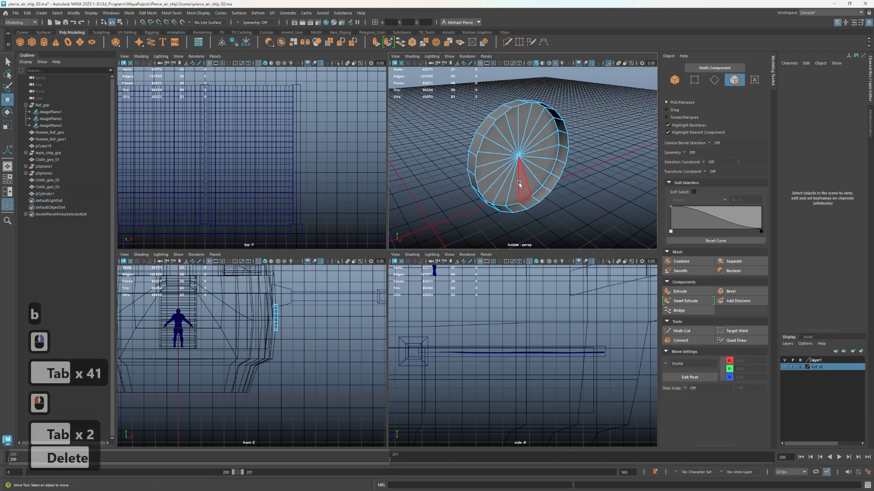
Delete the 20 faces of the disc's remaining cap, keeping only the outer band
right_click(517, 182)
right_drag(522, 201, 514, 228)
key(Tab)
key(Tab)
mouse_move(542, 179)
mouse_down()
mouse_move(510, 137)
mouse_move(516, 196)
mouse_move(520, 189)
mouse_up()
key(Tab)
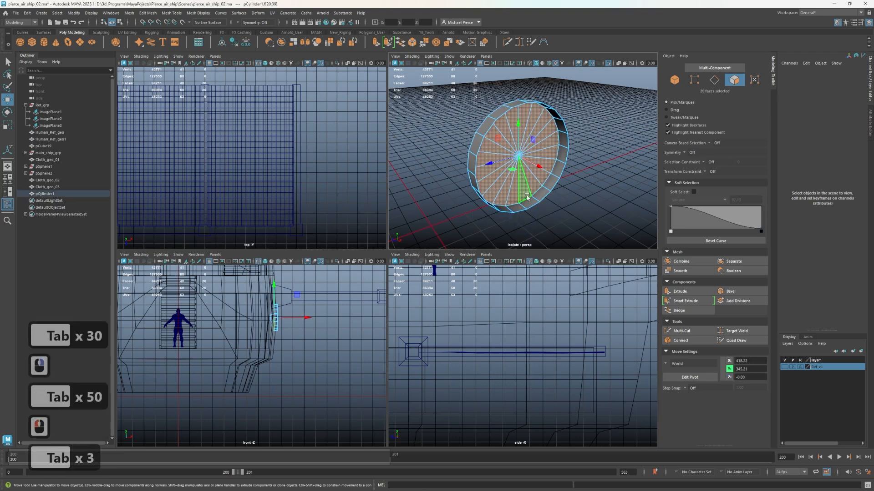
key(Delete)
Try deleting the lower half of the band's faces, and undo the deletion
alt+drag(468, 197, 589, 237)
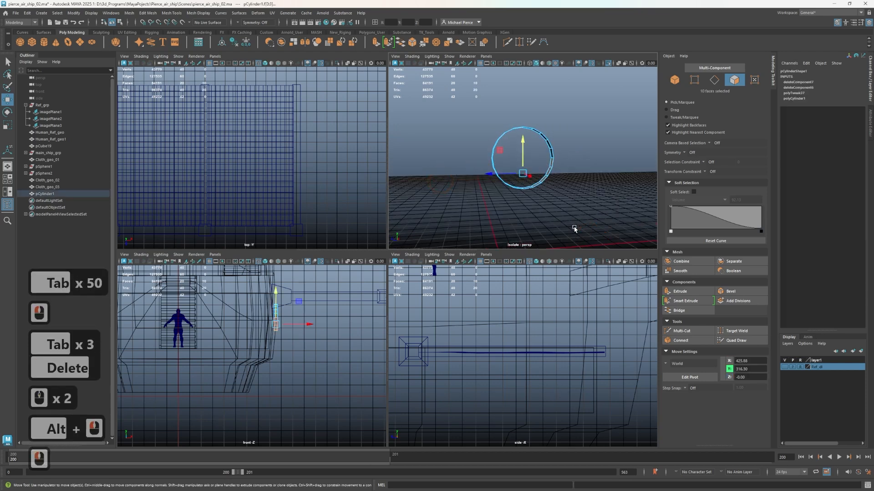
key(Delete)
alt+drag(541, 195, 558, 214)
key(ctrl+z)
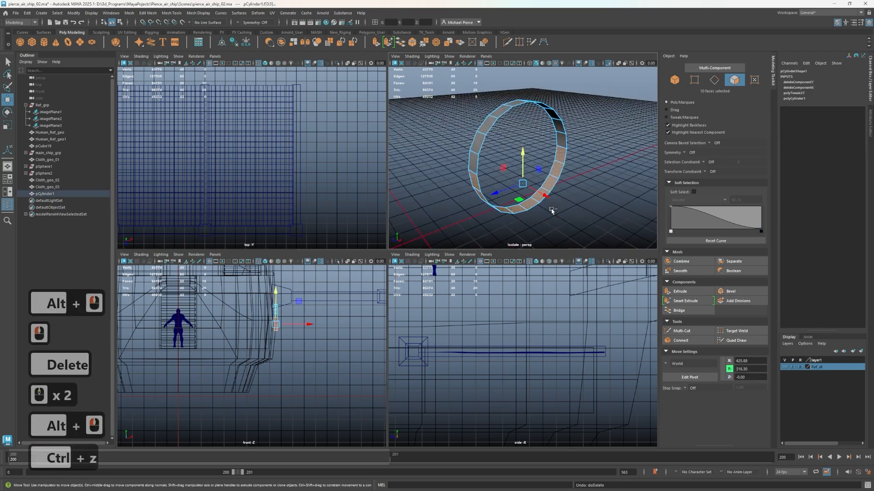
Extrude the whole band with a thickness of 16.7 to form a solid ring
right_drag(537, 145, 558, 126)
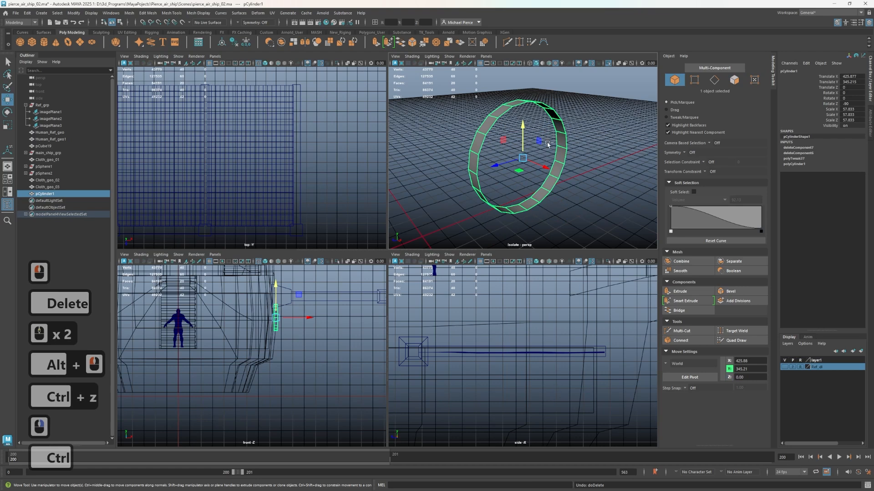
key(ctrl+e)
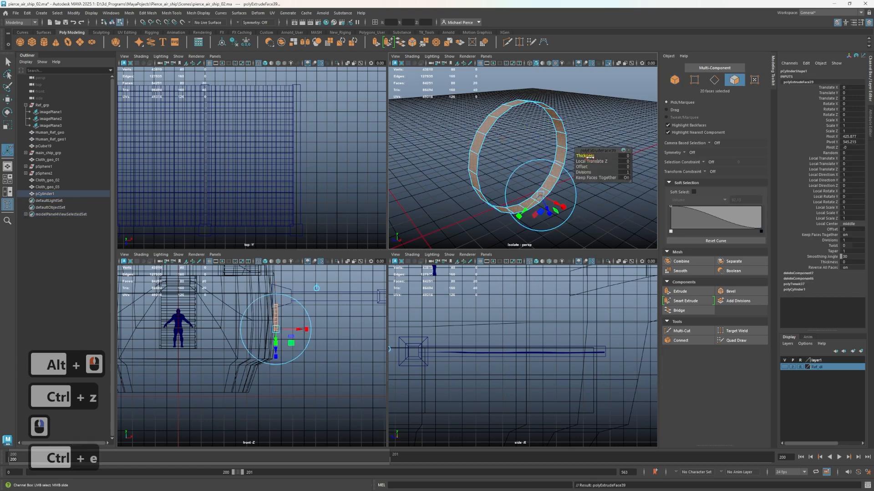
drag(591, 156, 642, 156)
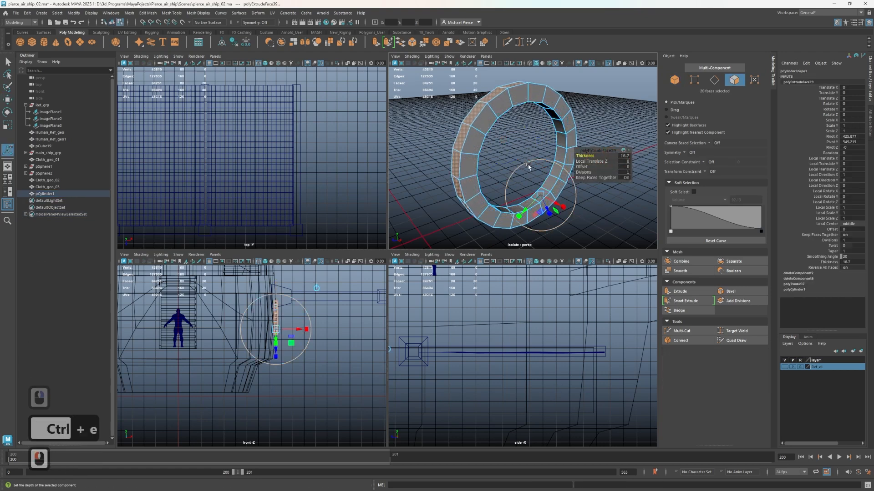
Select the full face loop on one flat side of the ring and delete it
right_drag(526, 162, 528, 181)
alt+drag(523, 181, 560, 165)
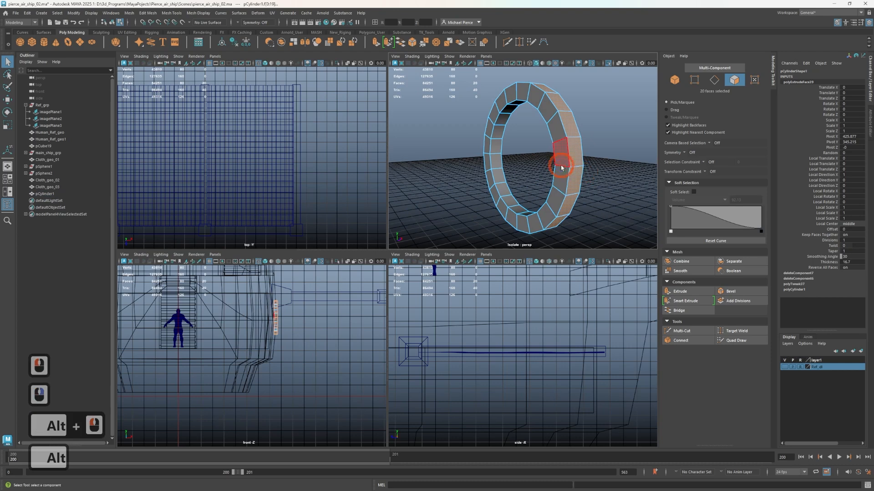
right_drag(561, 165, 529, 122)
shift+click(560, 159)
shift+click(562, 160)
key(Delete)
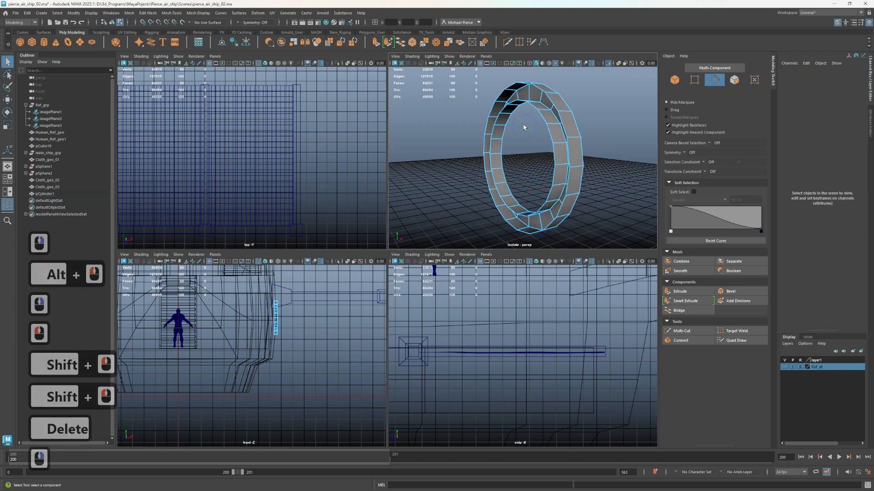
Bridge the two uppermost inner faces of the ring to the two opposite inner faces at its base
mouse_move(529, 121)
alt+mouse_down()
mouse_move(574, 116)
mouse_move(544, 127)
alt+mouse_up()
right_drag(544, 128, 528, 113)
click(528, 104)
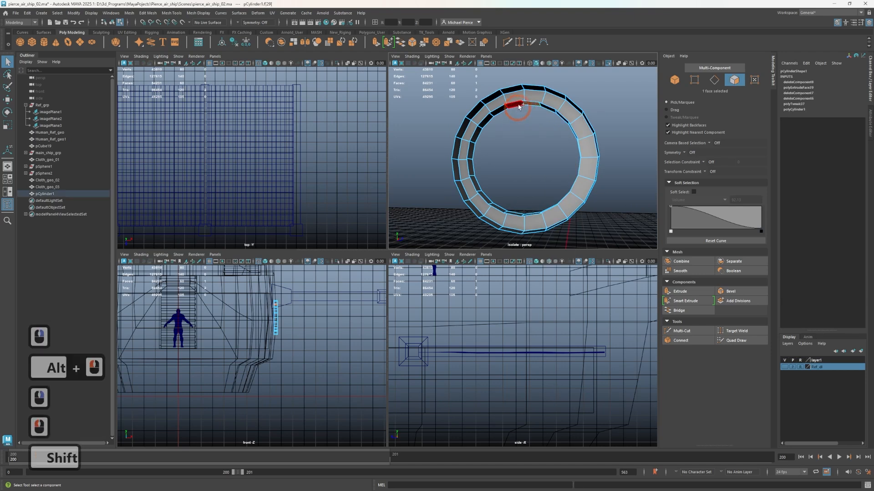
shift+click(514, 106)
alt+drag(521, 114, 530, 197)
shift+click(530, 197)
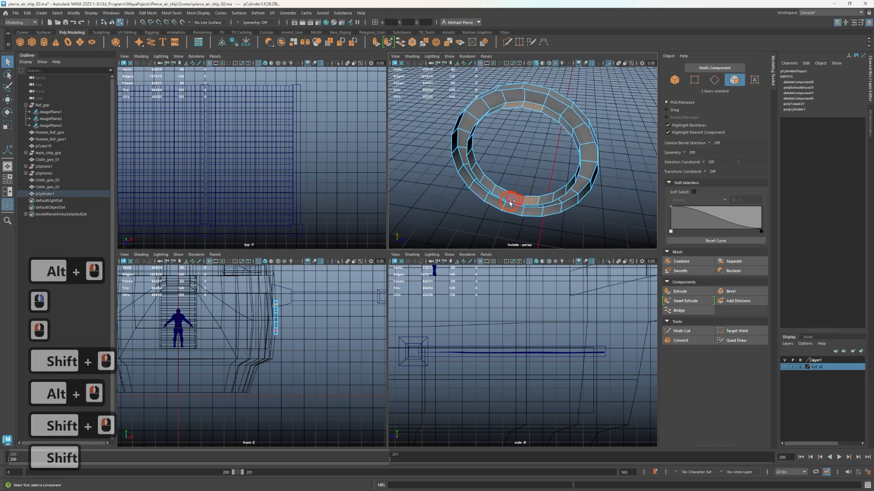
shift+click(511, 197)
click(679, 311)
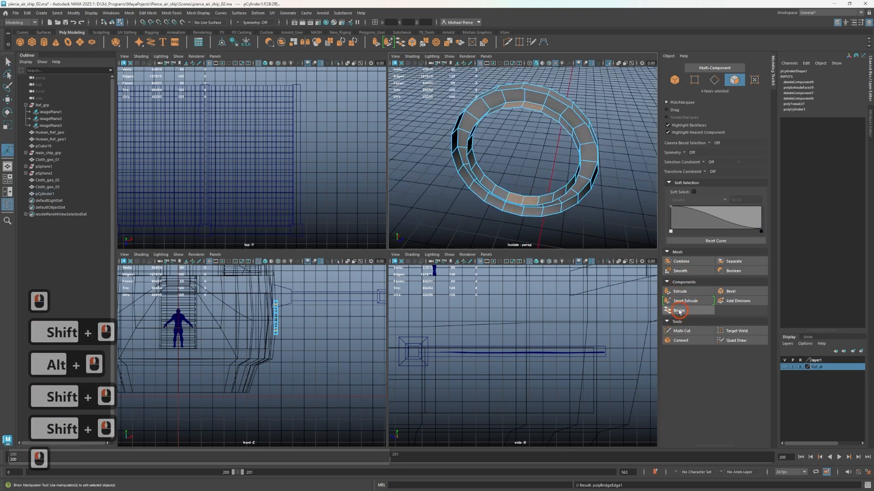
Set the divisions of the ring's vertical bridge to 3
alt+drag(581, 215, 600, 207)
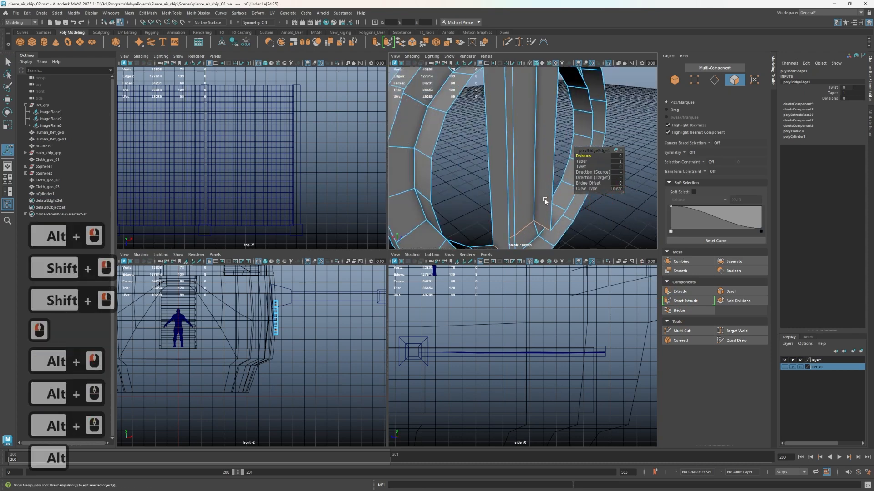
mouse_move(545, 201)
alt+mouse_down()
mouse_move(517, 182)
mouse_move(542, 193)
alt+mouse_up()
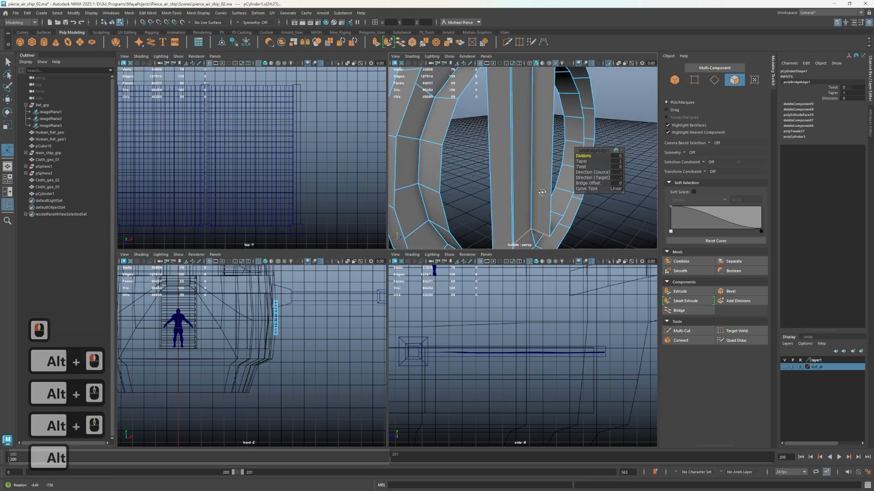
click(582, 161)
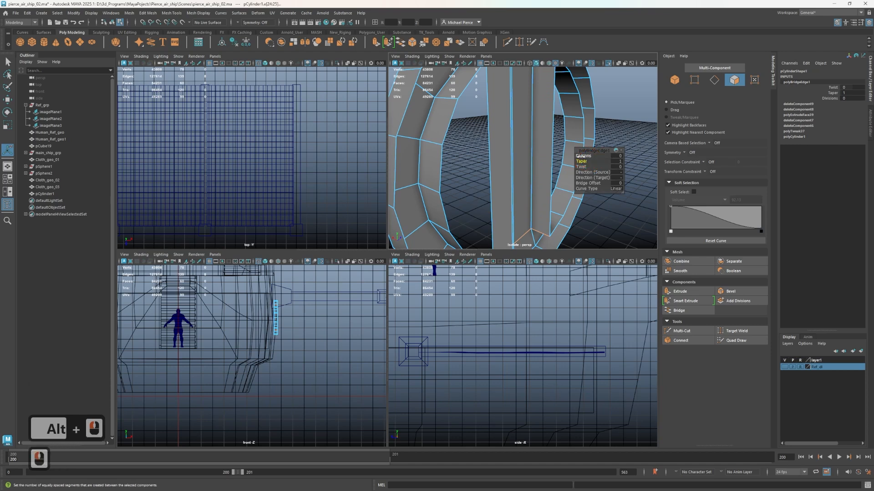
drag(580, 156, 594, 161)
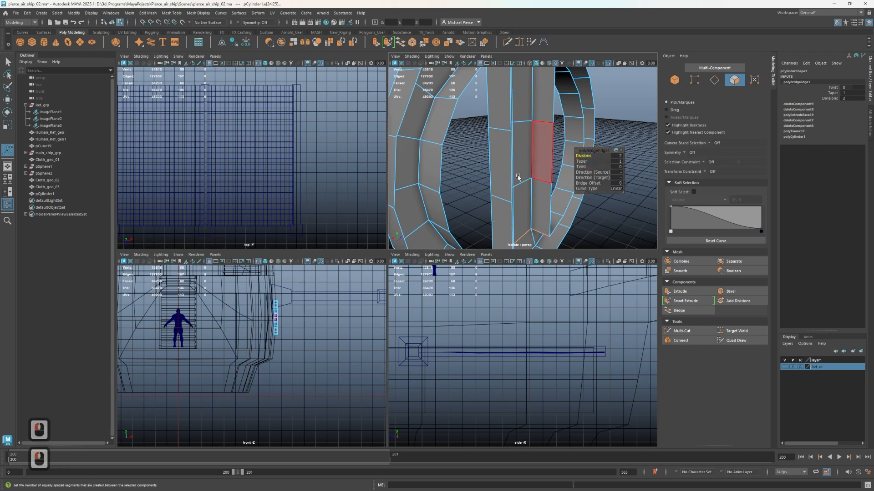
alt+scroll(490, 182, down, 3)
alt+drag(491, 182, 485, 175)
click(602, 161)
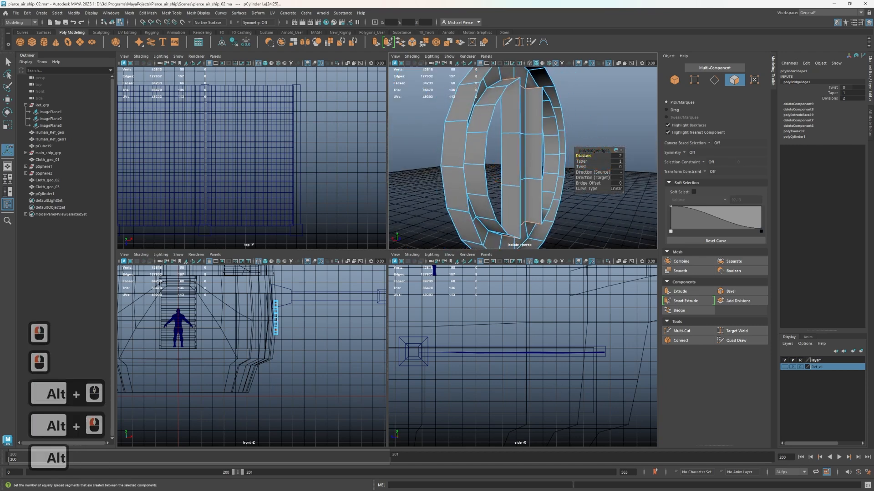
drag(582, 156, 586, 156)
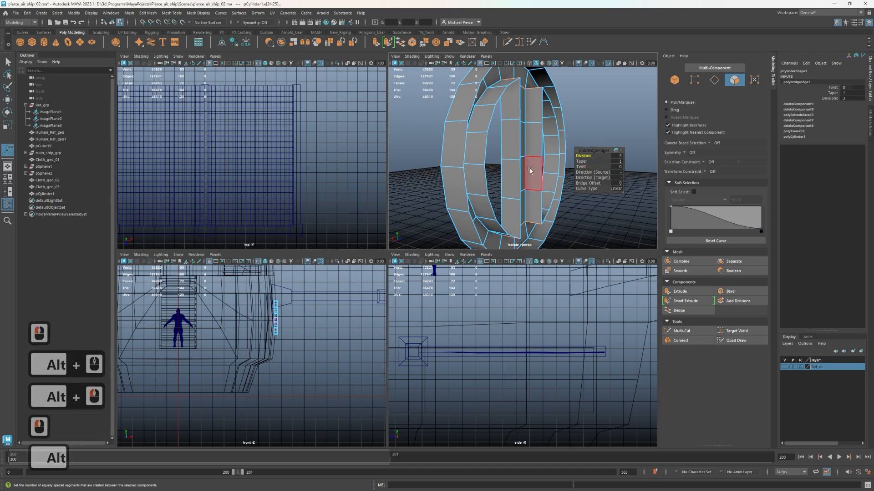
Select the edge loops around the upper and lower parts of the vertical bar and scale them vertically toward its middle
alt+drag(530, 172, 496, 175)
right_drag(480, 178, 479, 155)
double_click(528, 197)
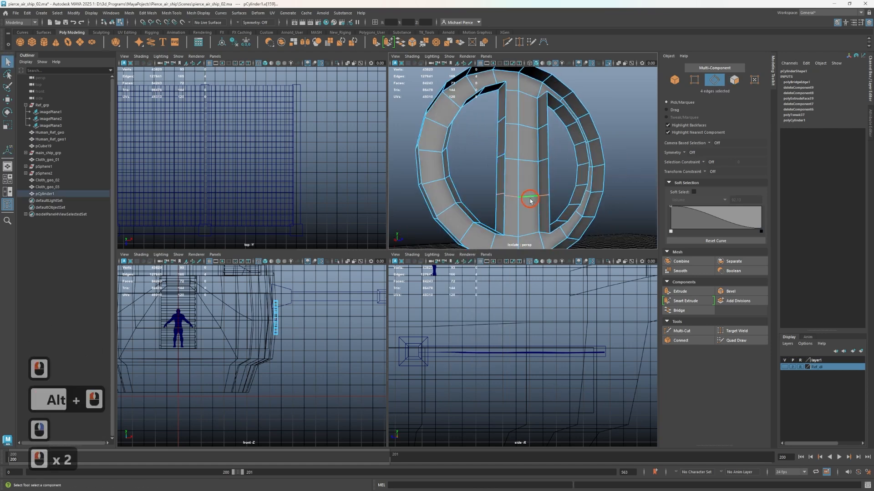
shift+click(526, 121)
shift+click(524, 121)
key(r)
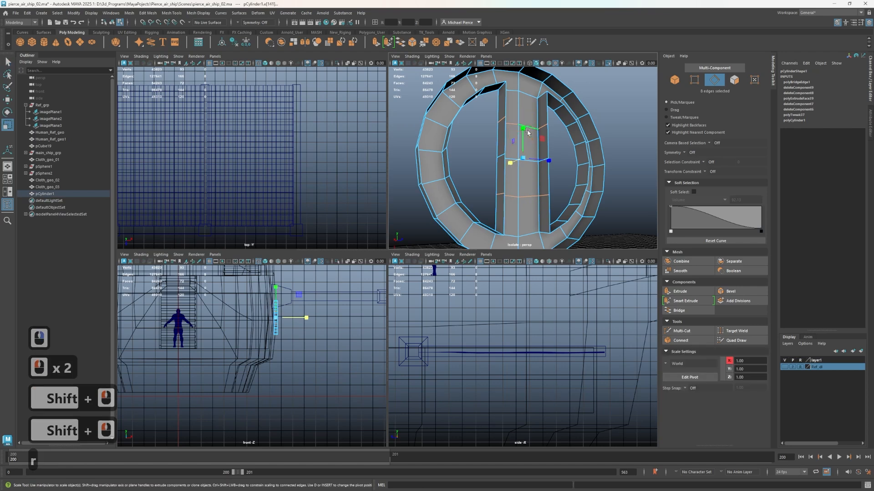
drag(527, 132, 579, 189)
Bridge the two inner faces on one side of the ring to the two middle side faces of the vertical bar
click(572, 180)
right_drag(572, 180, 572, 196)
alt+drag(572, 196, 599, 178)
click(593, 168)
scroll(588, 152, up, 3)
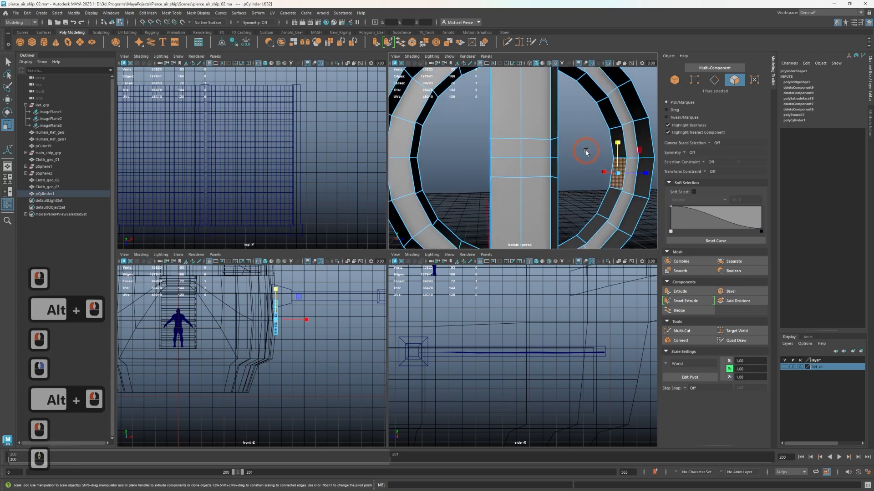
shift+click(642, 142)
alt+drag(589, 146, 542, 156)
shift+click(557, 149)
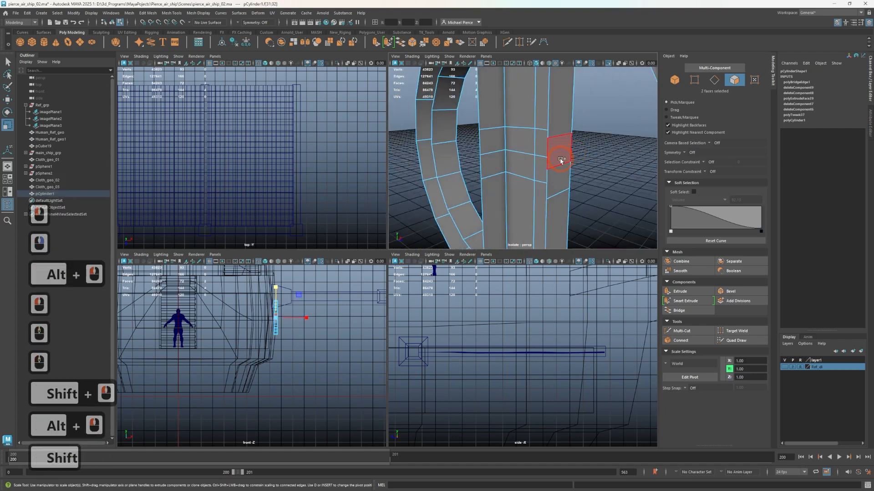
shift+click(558, 178)
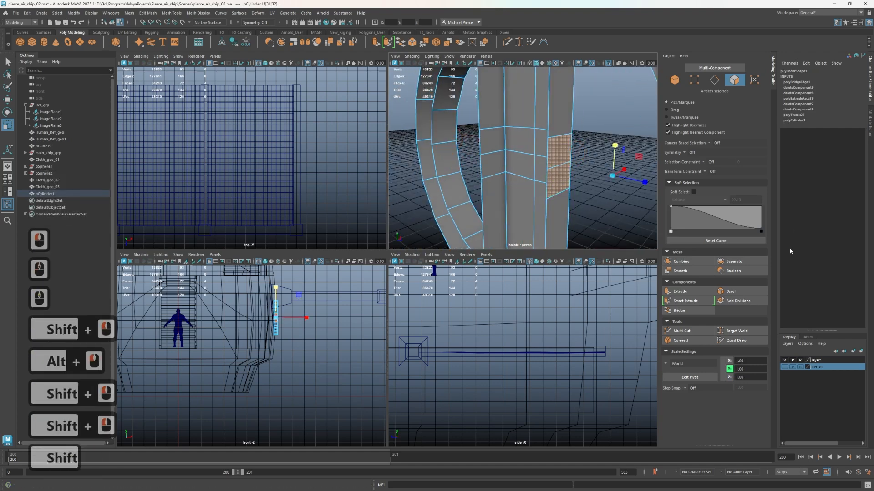
click(679, 310)
alt+scroll(569, 169, down, 5)
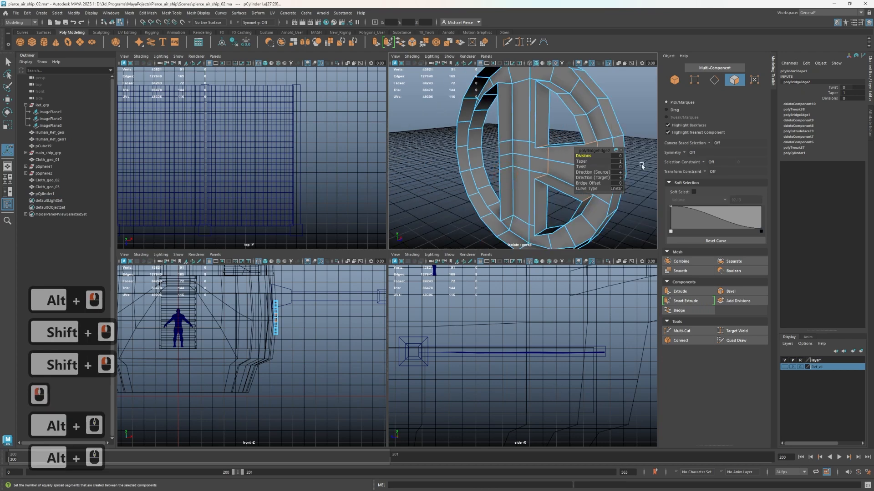
alt+drag(550, 179, 591, 182)
Bridge the bar's two opposite middle side faces to the two facing inner faces of the ring, completing the cross
scroll(455, 174, up, 2)
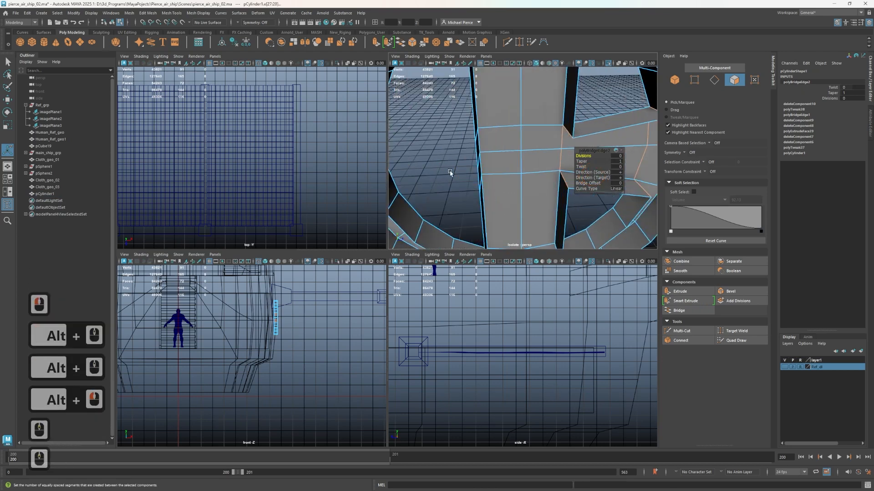
alt+middle_drag(451, 174, 509, 177)
alt+drag(510, 177, 460, 167)
click(523, 174)
shift+click(523, 156)
shift+click(451, 151)
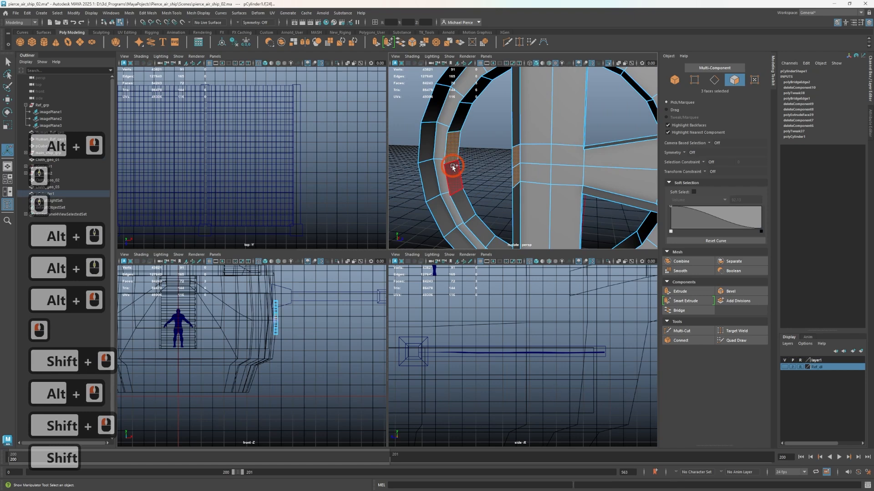
click(674, 309)
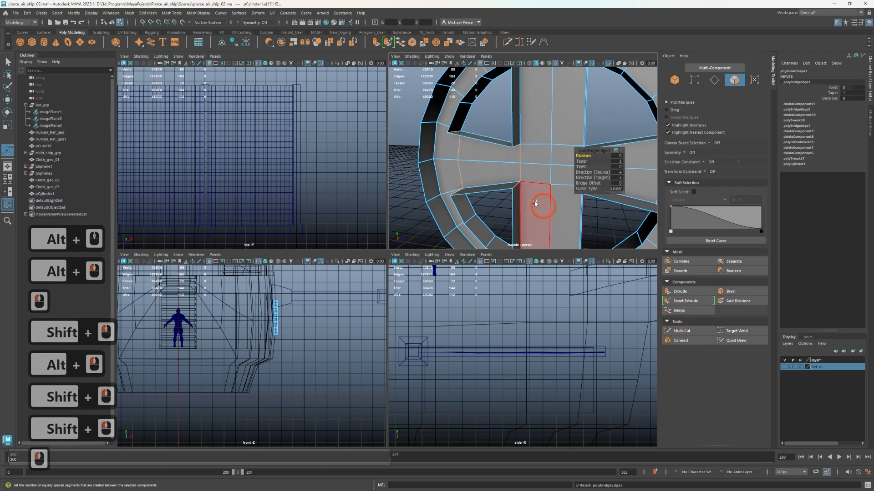
Select the border edge loops of all four openings between the cross bars and fill them with Fill Hole
alt+middle_drag(528, 195, 509, 138)
mouse_move(510, 138)
alt+mouse_down()
mouse_move(550, 121)
mouse_move(516, 148)
alt+mouse_up()
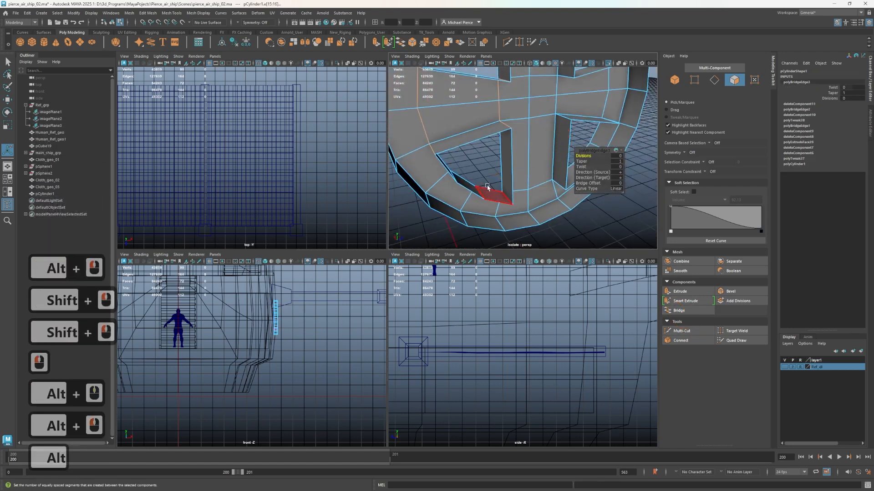
alt+drag(491, 188, 474, 180)
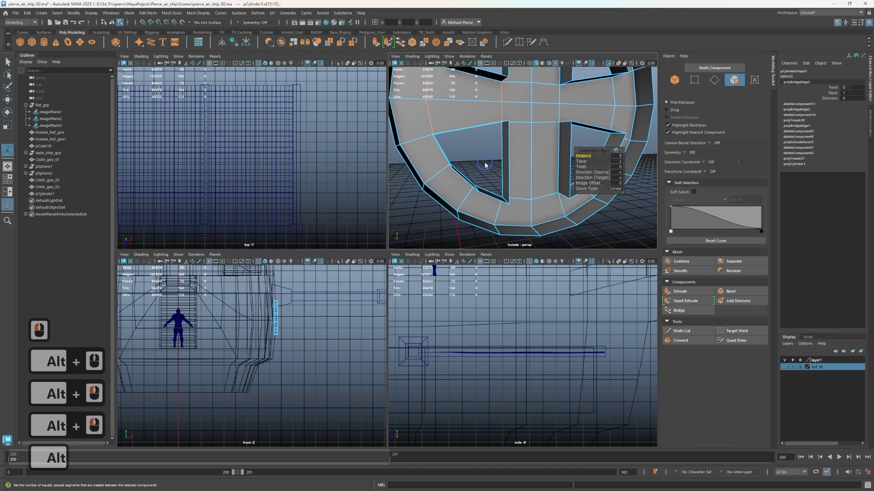
right_drag(486, 166, 488, 142)
double_click(491, 199)
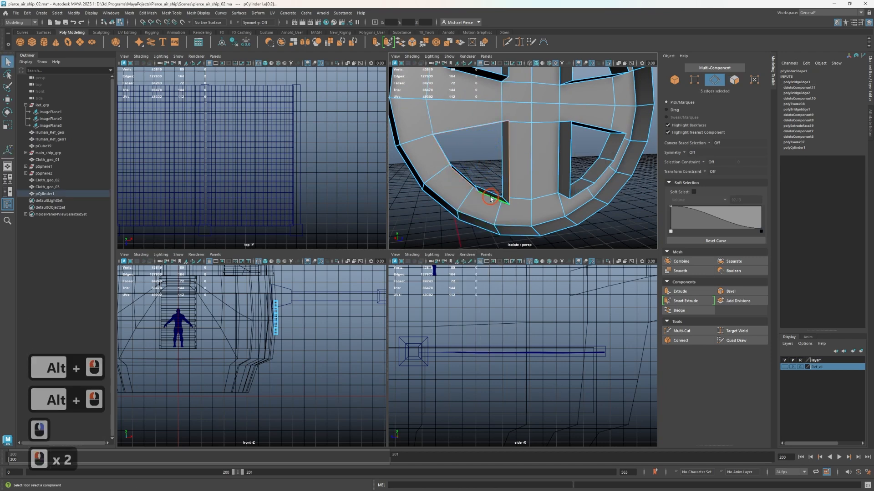
shift+double_click(573, 166)
scroll(557, 92, down, 3)
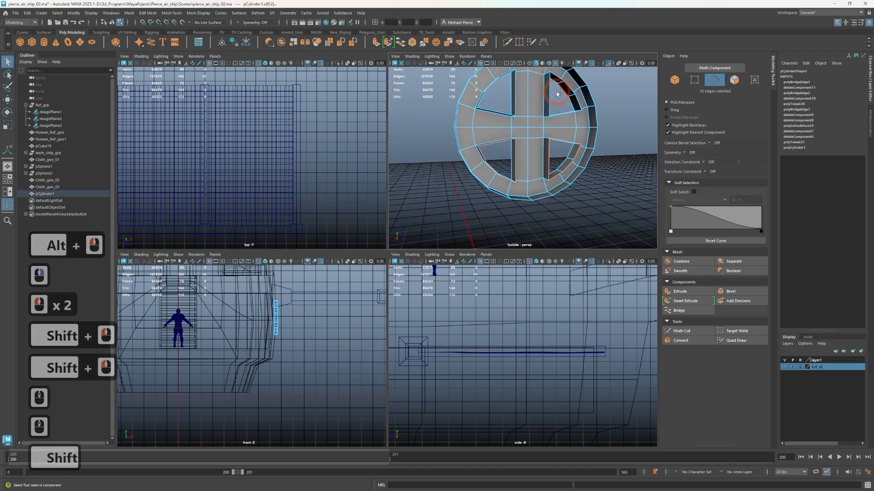
shift+double_click(533, 99)
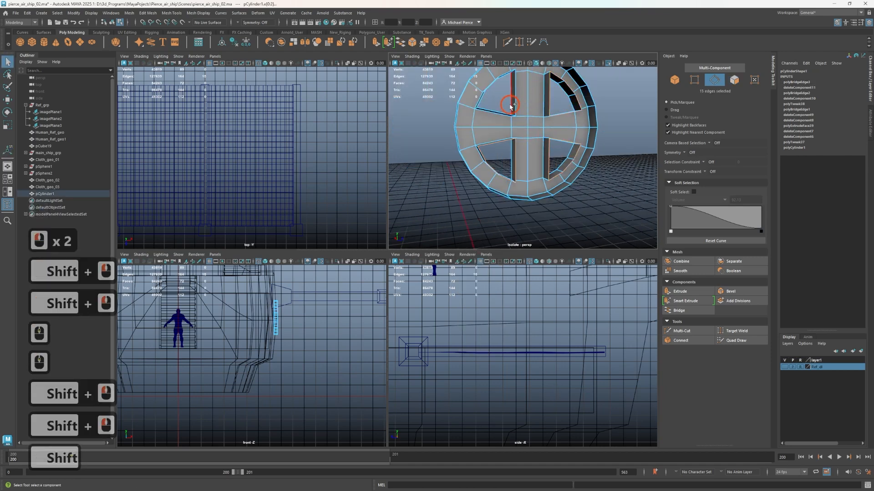
shift+click(510, 106)
key(z)
key(ctrl+z)
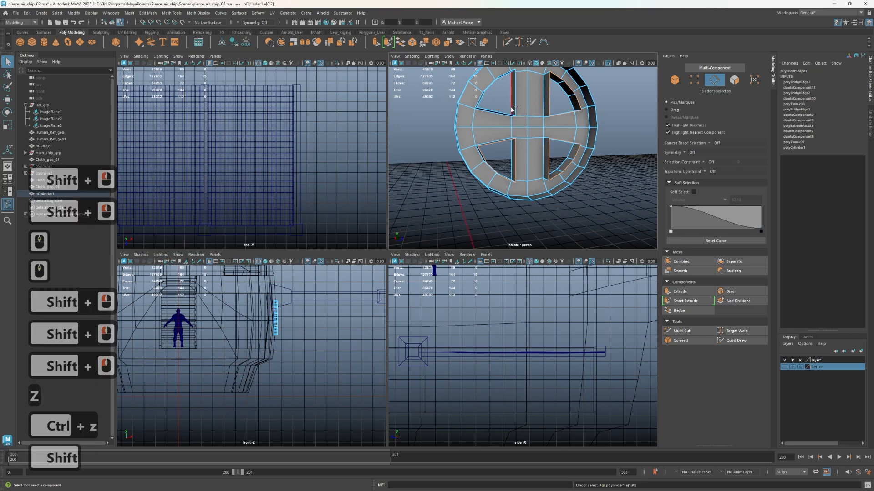
shift+double_click(511, 170)
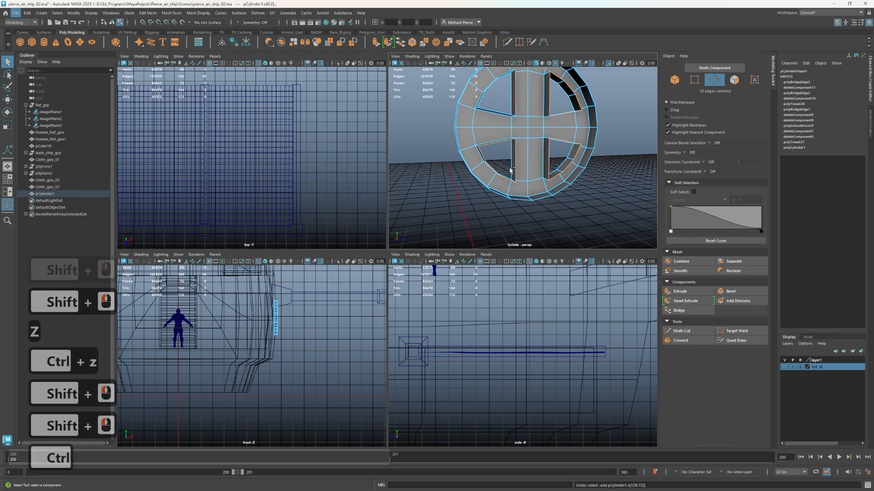
key(ctrl+z)
key(ctrl+z)
alt+drag(509, 171, 489, 101)
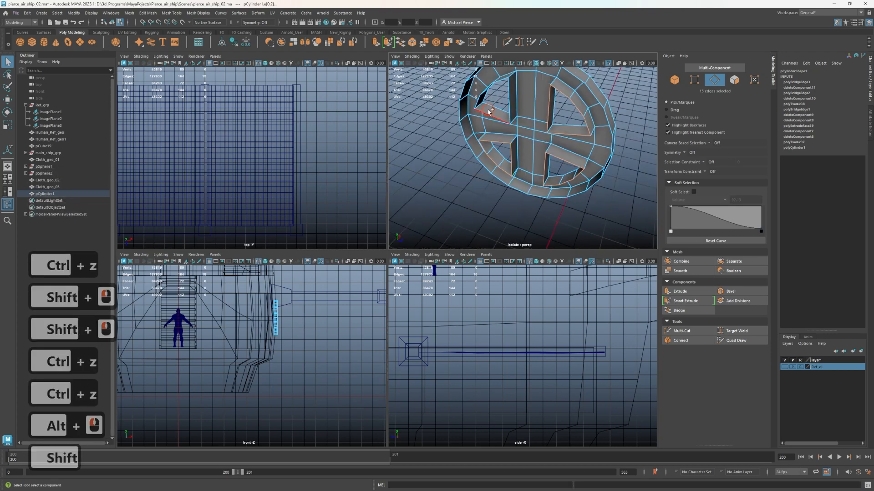
shift+double_click(488, 112)
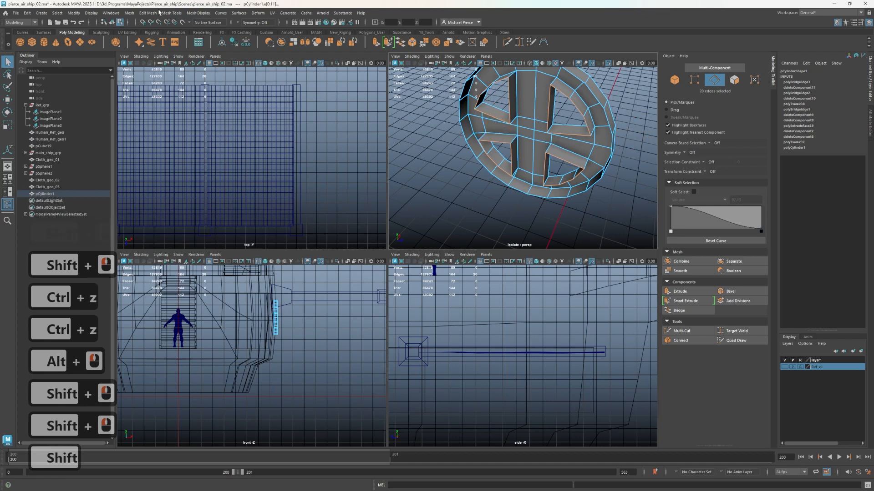
click(128, 14)
mouse_move(139, 15)
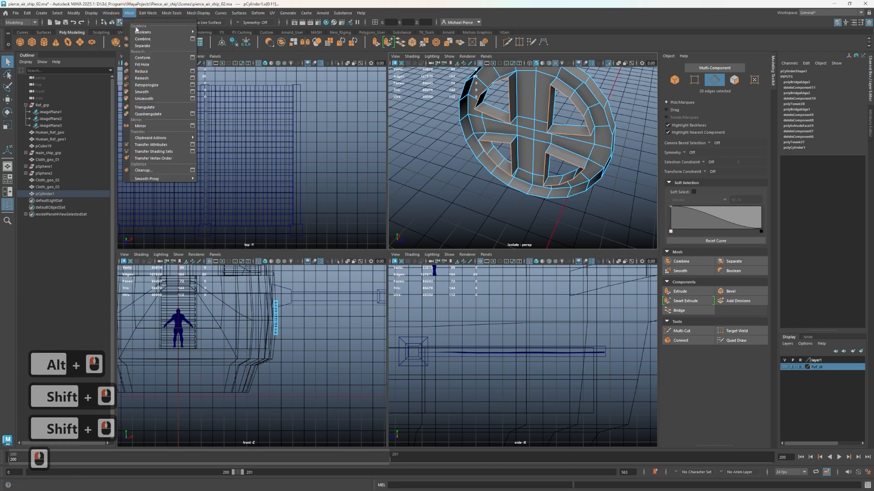
click(151, 66)
key(w)
Multi-Cut the two lower filled panes with edges running from each inner corner to two vertices on the curved border
scroll(523, 130, up, 2)
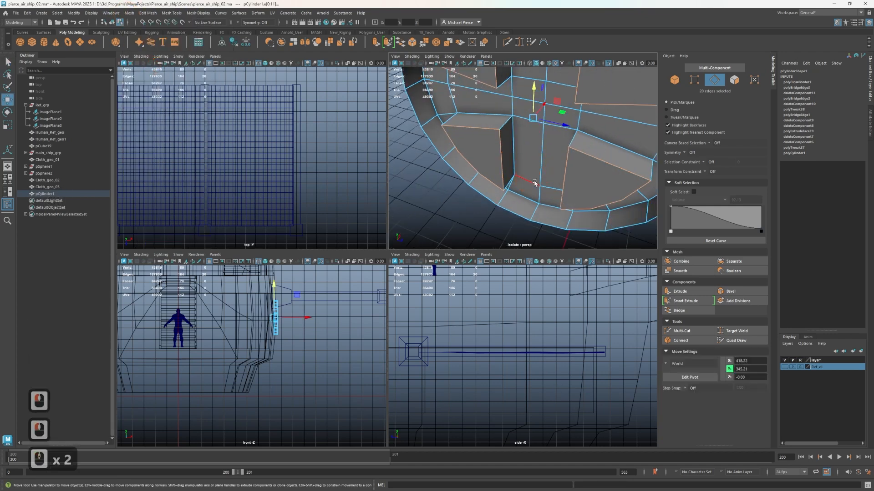
alt+drag(574, 192, 586, 149)
key(ctrl+shift+x)
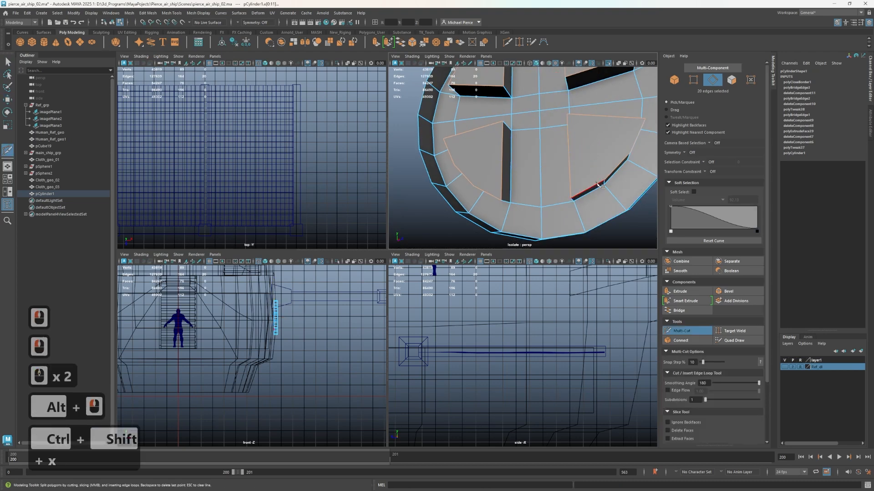
click(569, 144)
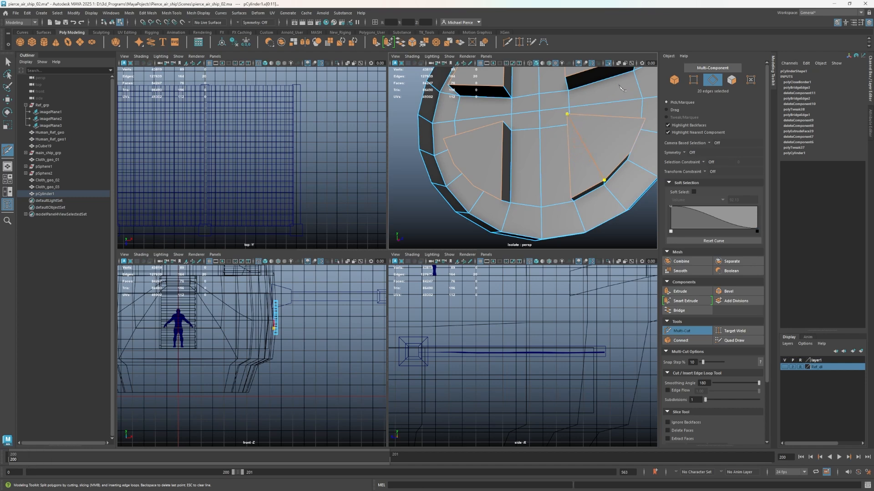
click(625, 158)
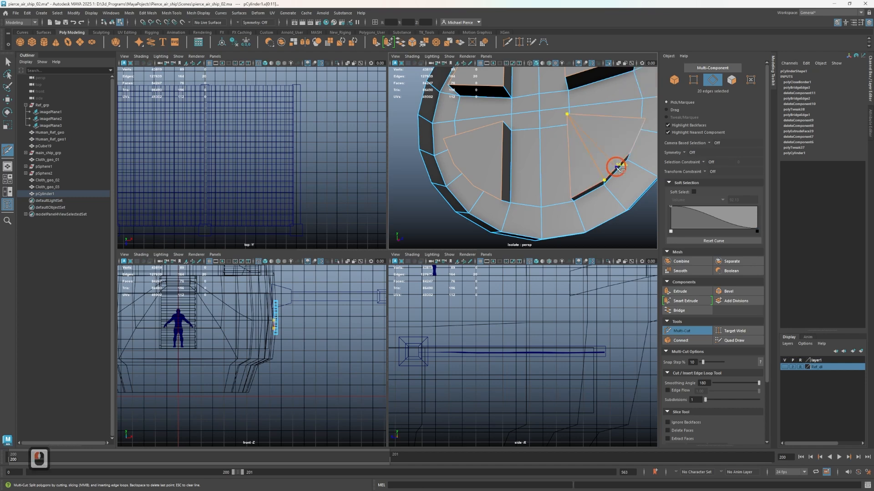
right_click(600, 126)
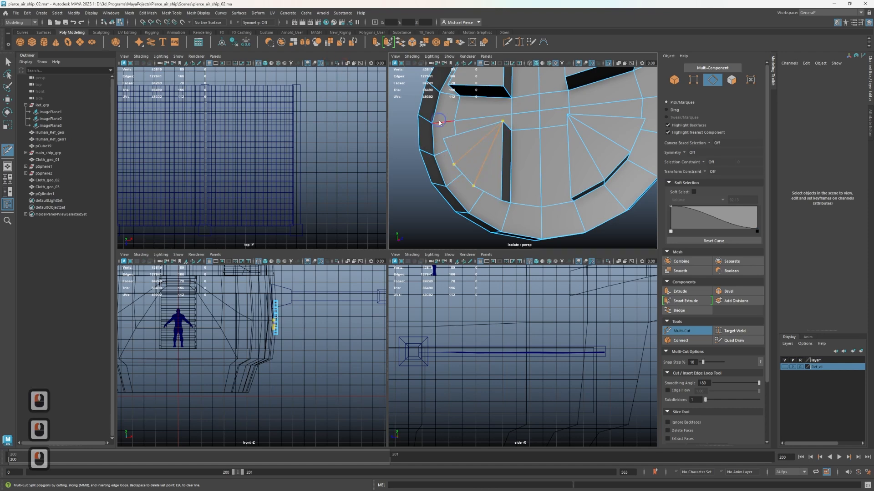
alt+middle_drag(502, 132, 542, 203)
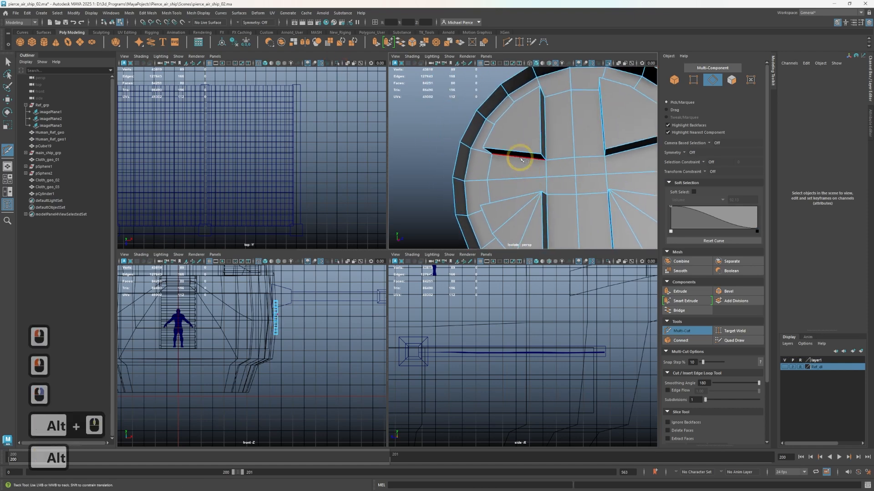
Multi-Cut the upper-left filled pane with edges running from its inner corner to two vertices on the curved border
click(531, 150)
drag(532, 151, 603, 136)
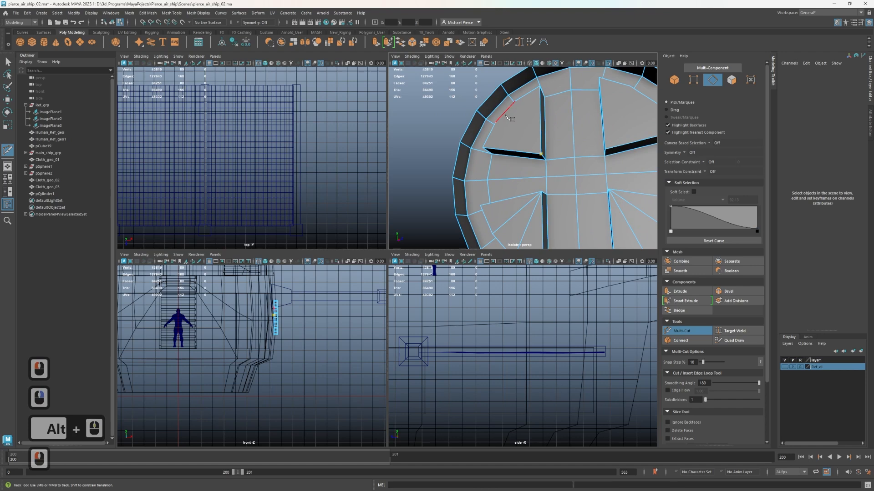
drag(427, 213, 434, 199)
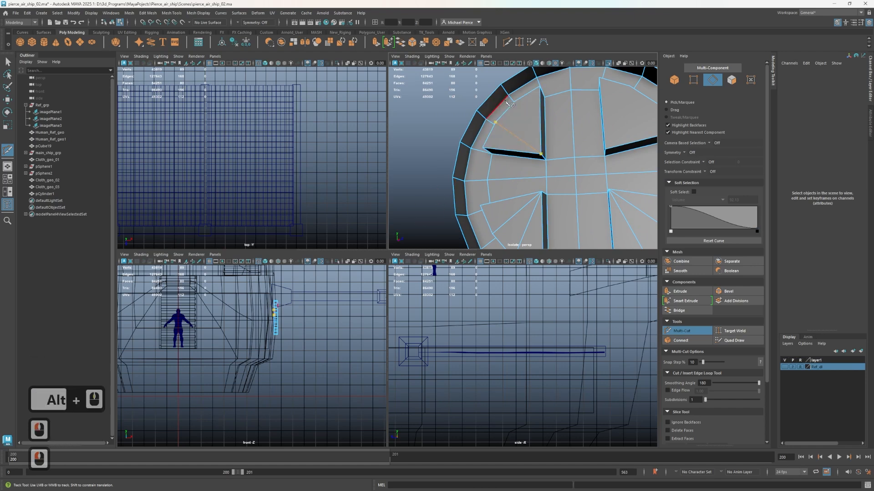
right_click(540, 142)
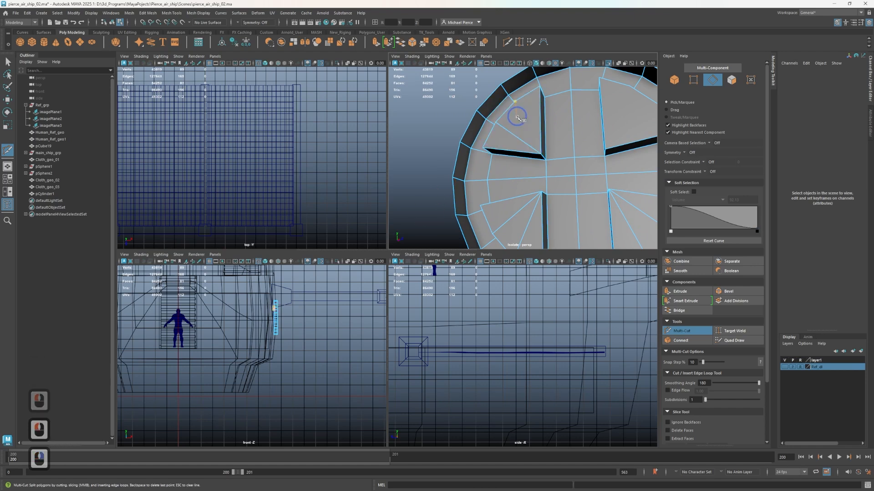
double_click(560, 90)
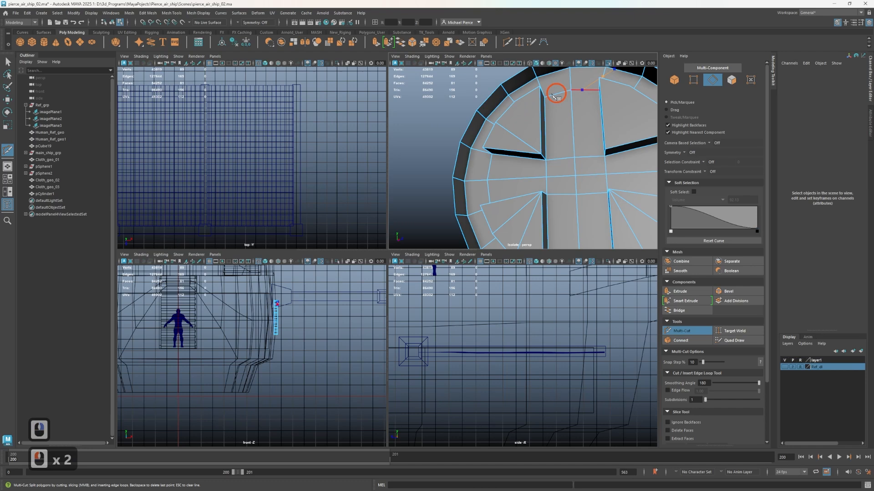
key(ctrl+z)
key(ctrl+z)
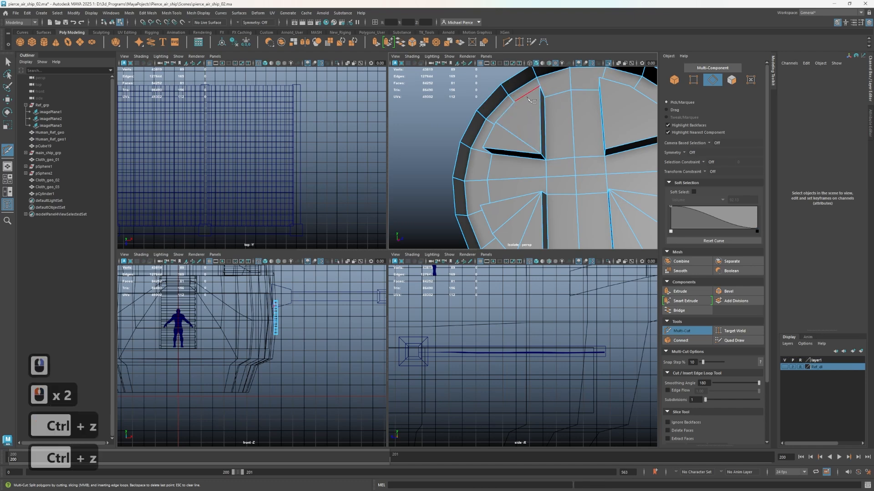
click(542, 120)
right_click(623, 159)
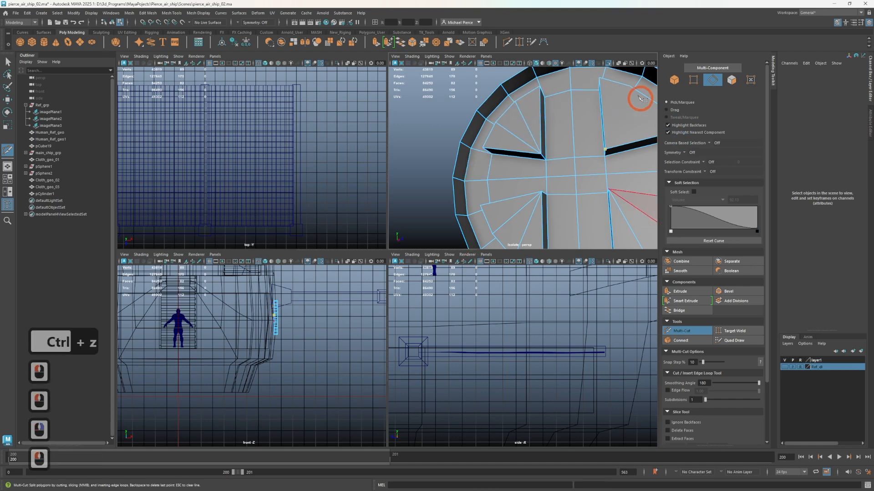
Multi-Cut the upper-right filled pane with edges running from its inner corner to two vertices on the curved border
click(629, 87)
alt+middle_drag(579, 176, 605, 110)
click(632, 116)
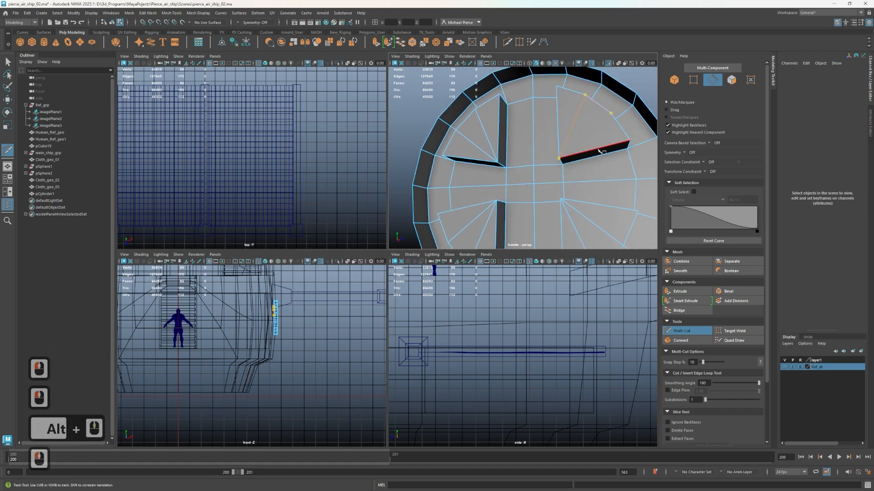
click(611, 113)
right_click(595, 110)
scroll(578, 107, down, 3)
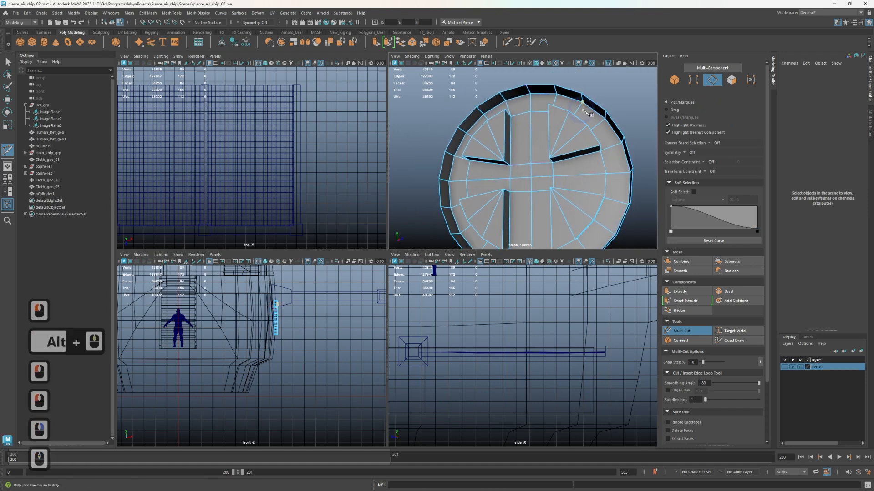
Preview the window with smoothing, examine its cross and panes, and return to the unsmoothed display
key(3)
alt+drag(537, 160, 772, 151)
key(1)
key(q)
alt+drag(521, 187, 473, 184)
click(481, 153)
right_drag(448, 183, 453, 199)
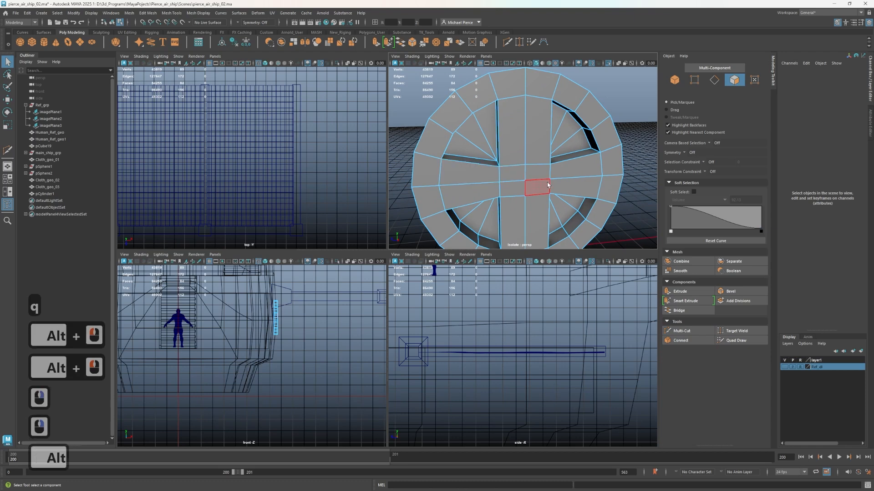
alt+drag(533, 185, 528, 160)
key(3)
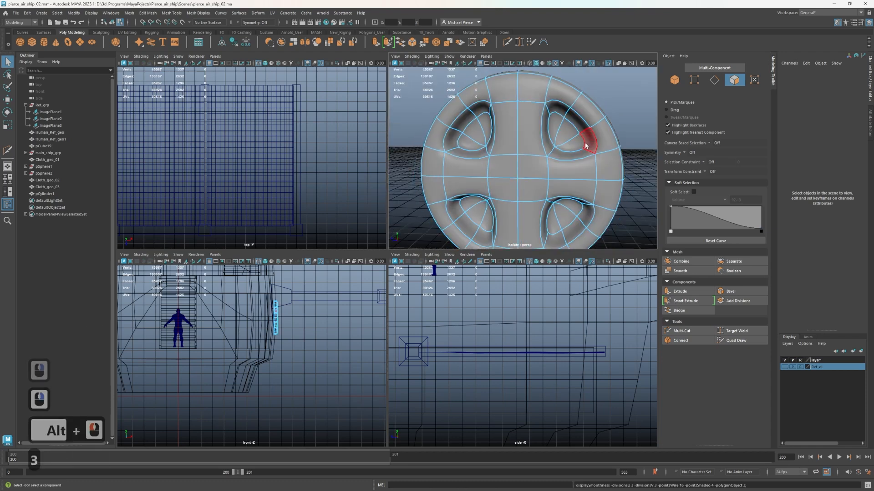
scroll(543, 144, down, 2)
key(1)
scroll(542, 170, up, 2)
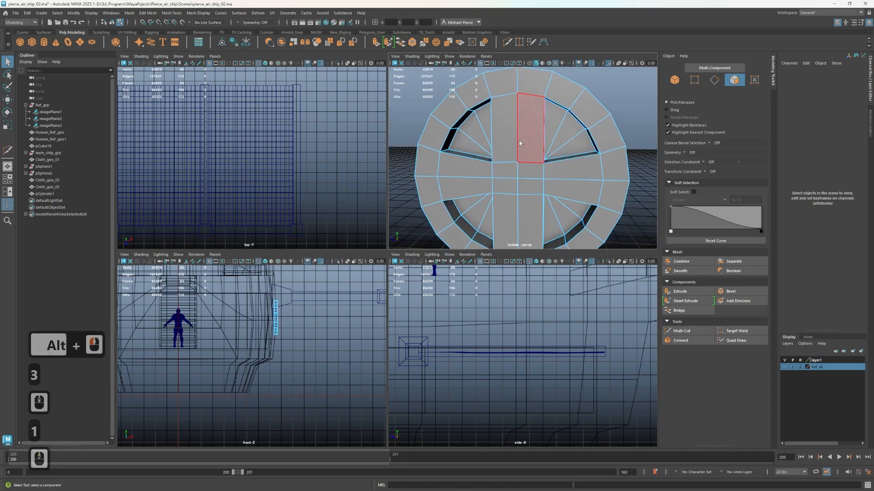
mouse_move(520, 140)
alt+mouse_down()
mouse_move(543, 127)
mouse_move(530, 129)
alt+mouse_up()
Try extruding the ring's full loop of front faces outward along X, and undo the extrusion
right_click(501, 162)
right_drag(500, 175, 501, 178)
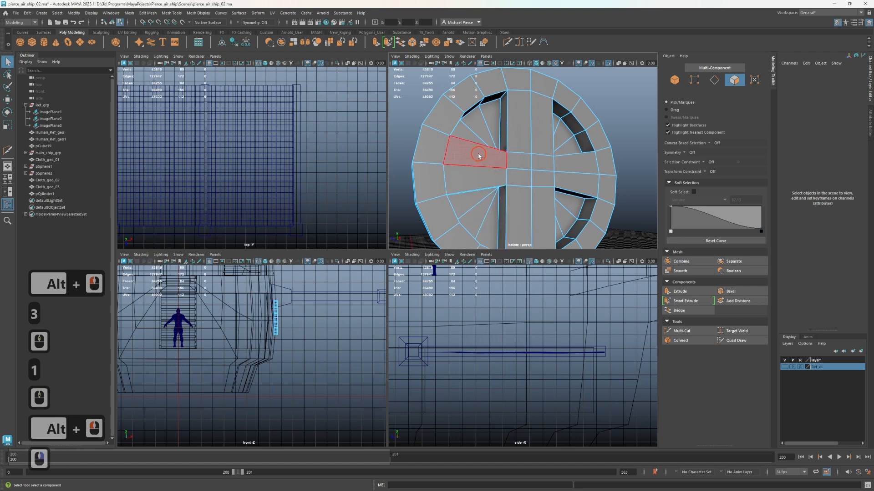
click(476, 152)
key(Tab)
alt+right_drag(493, 228, 523, 214)
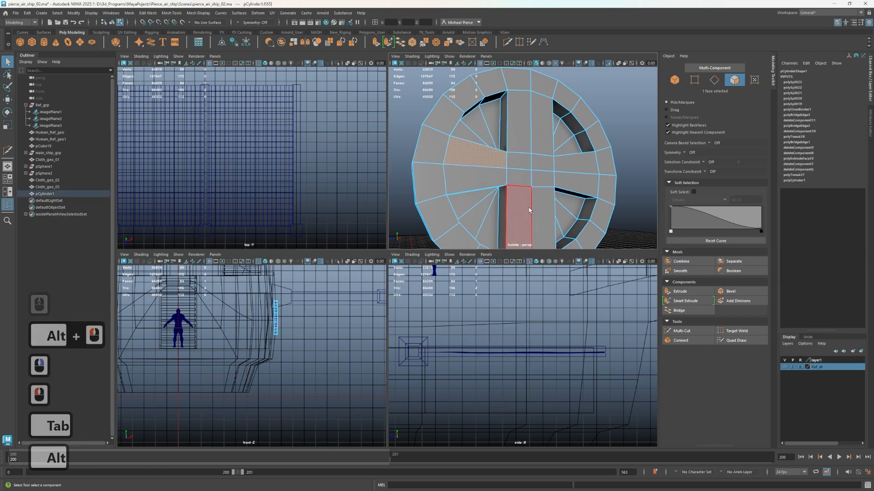
alt+drag(523, 214, 496, 101)
right_drag(498, 125, 496, 144)
click(493, 228)
shift+double_click(521, 219)
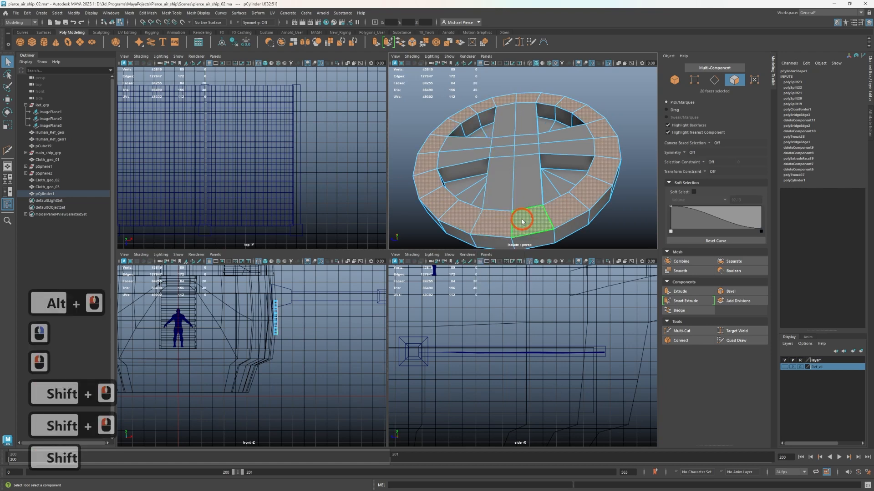
key(r)
key(w)
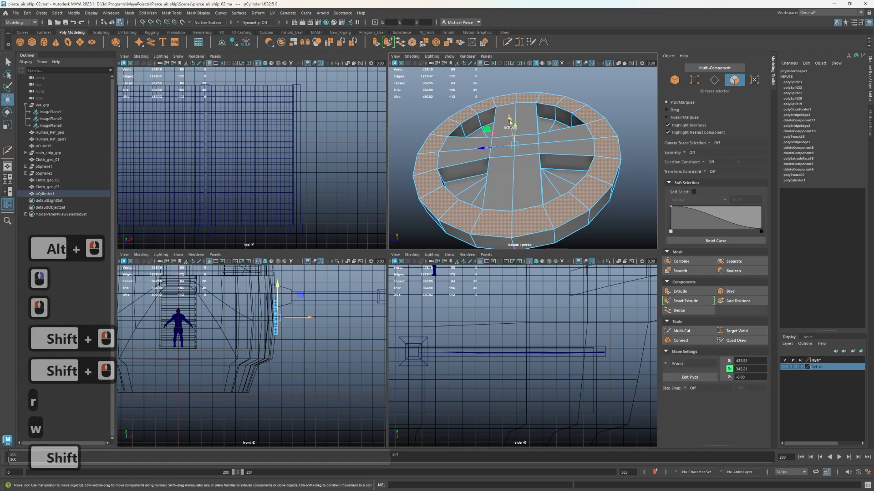
shift+drag(510, 120, 502, 117)
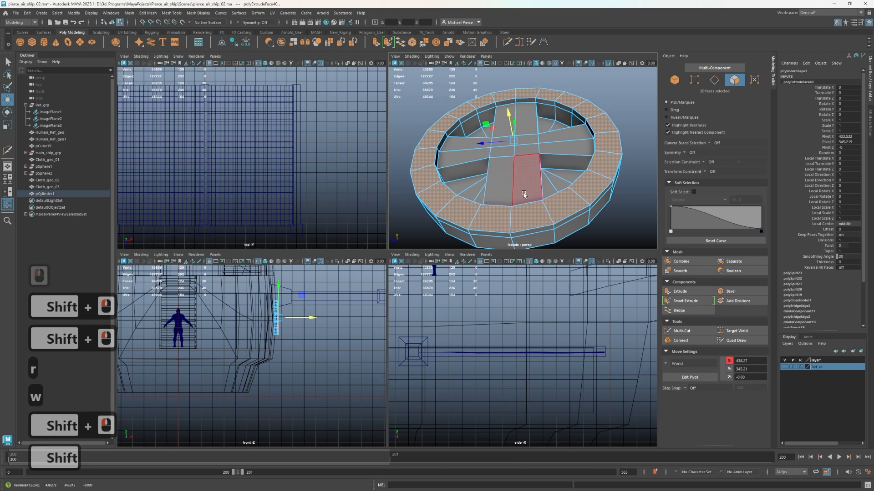
key(ctrl+z)
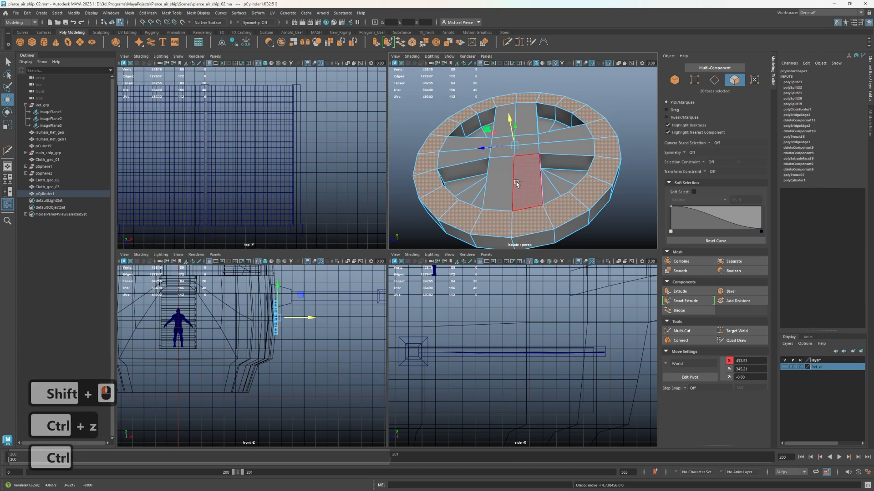
key(ctrl+z)
Select the ring's front face loop and extrude it with an offset of 3.09 and a thickness of 3.54
click(533, 223)
click(562, 210)
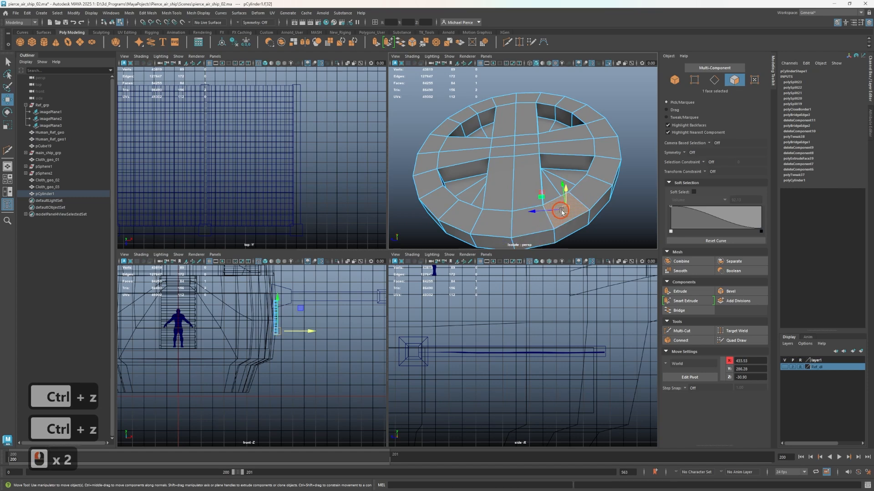
shift+double_click(591, 190)
key(ctrl+e)
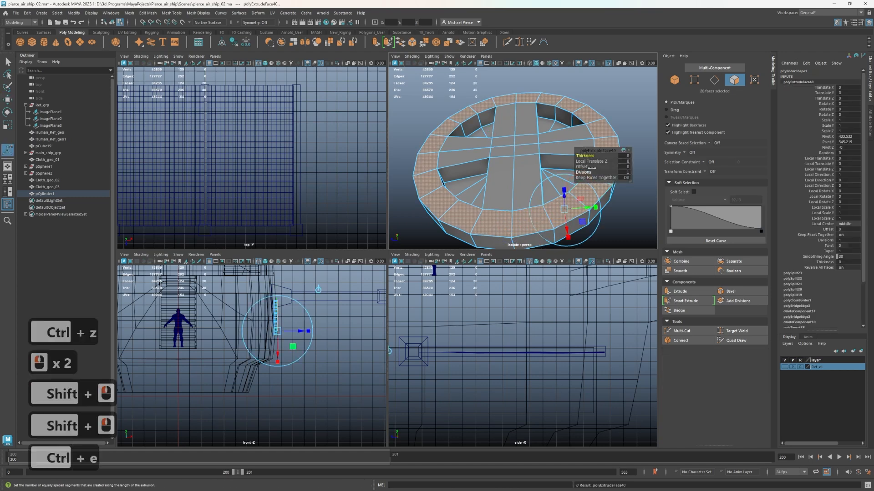
ctrl+drag(582, 166, 661, 171)
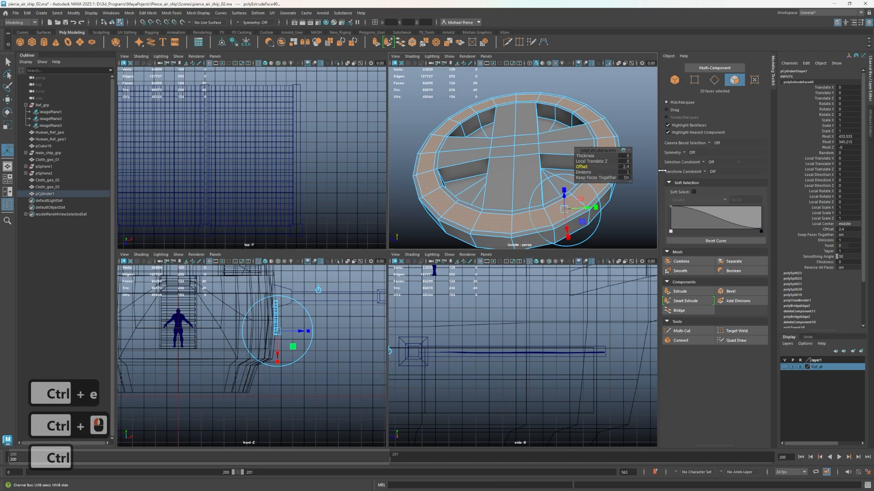
ctrl+drag(598, 160, 704, 169)
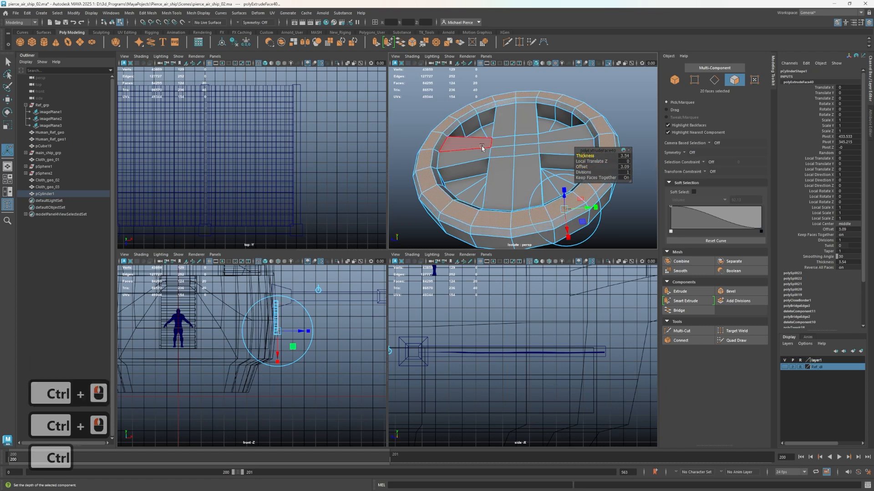
Select the four side faces of the vertical bar and scale them together along Z to narrow the bar
alt+drag(466, 153, 491, 190)
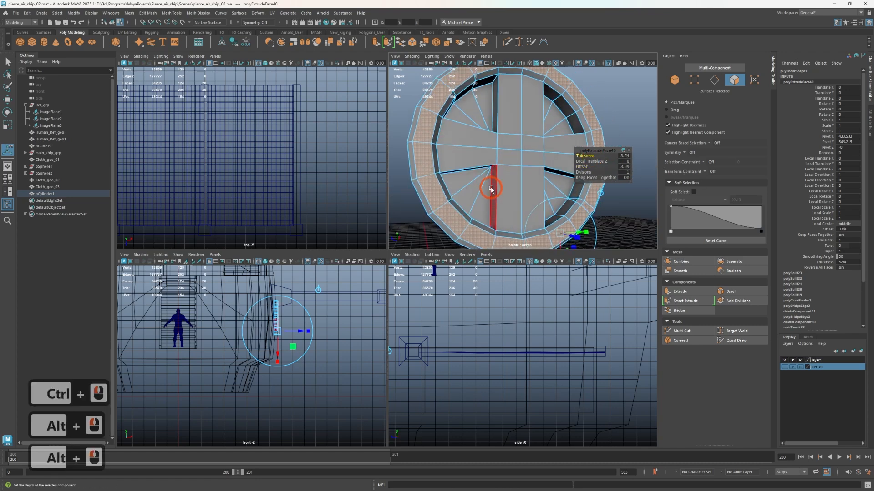
right_click(494, 187)
right_drag(490, 203, 491, 203)
click(491, 202)
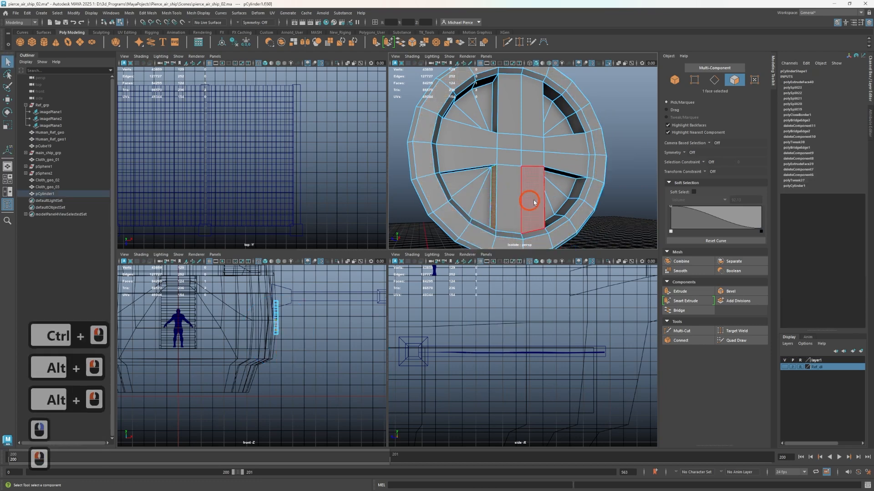
alt+drag(534, 202, 468, 153)
shift+click(537, 197)
shift+click(501, 136)
key(r)
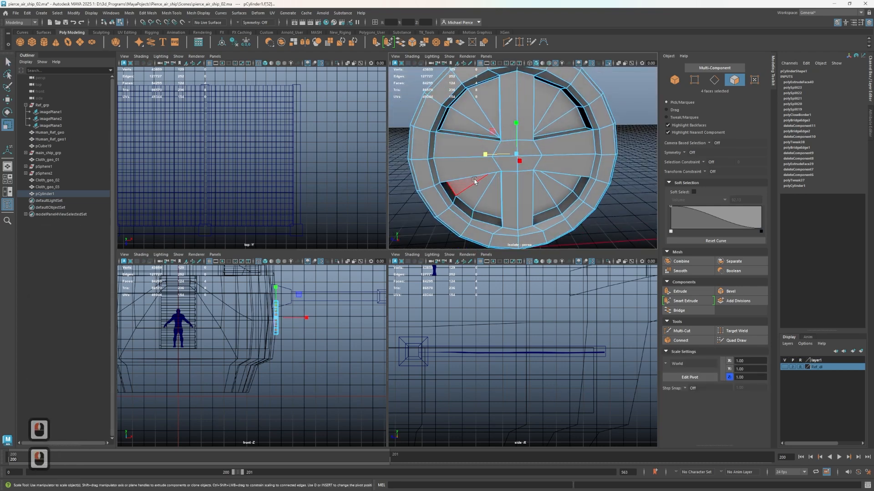
Select the four upper and lower side faces of the horizontal bar and scale them along Y to narrow it
alt+drag(474, 182, 545, 136)
click(550, 169)
shift+click(468, 171)
shift+click(540, 141)
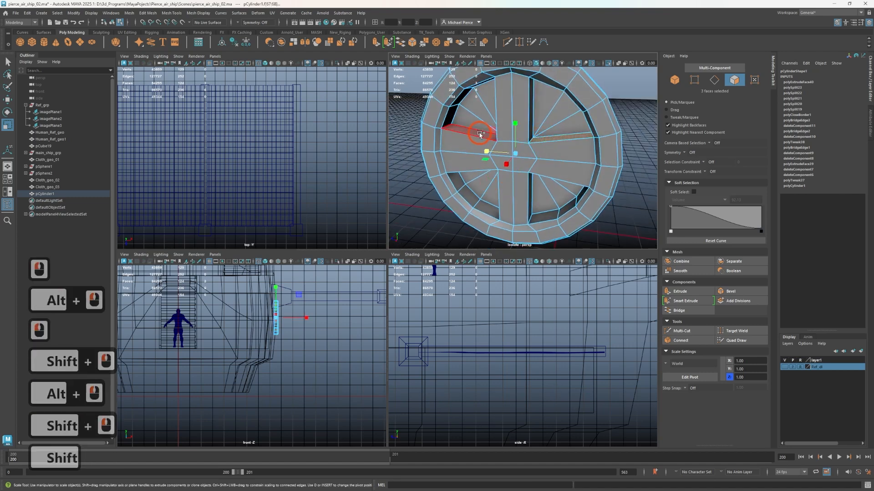
shift+click(496, 130)
drag(515, 140, 514, 142)
alt+drag(552, 231, 568, 178)
Return to object mode, leave the isolated view, and select the whole window with the Move tool
right_drag(568, 177, 594, 160)
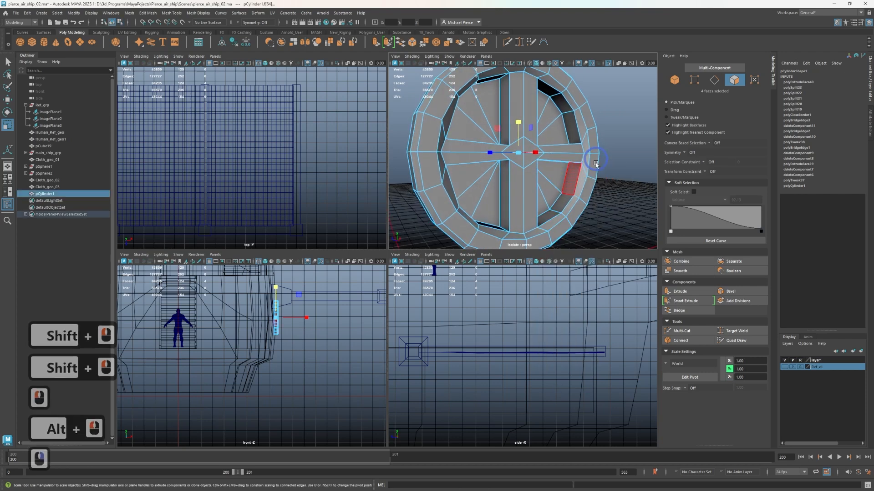
scroll(594, 180, down, 3)
click(594, 185)
alt+scroll(553, 206, up, 1)
alt+drag(547, 208, 531, 232)
key(ctrl+1)
alt+drag(495, 179, 611, 213)
scroll(530, 158, down, 3)
key(w)
click(518, 163)
key(w)
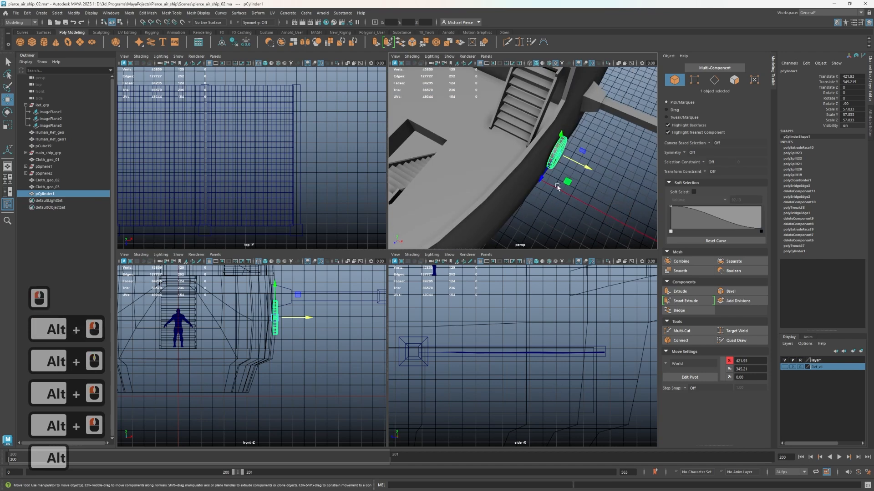
Duplicate the window twice along the hull side, placing the copies at about Z -427 and Z -765
scroll(343, 184, up, 1)
scroll(316, 170, down, 3)
scroll(573, 183, down, 3)
alt+drag(573, 184, 575, 148)
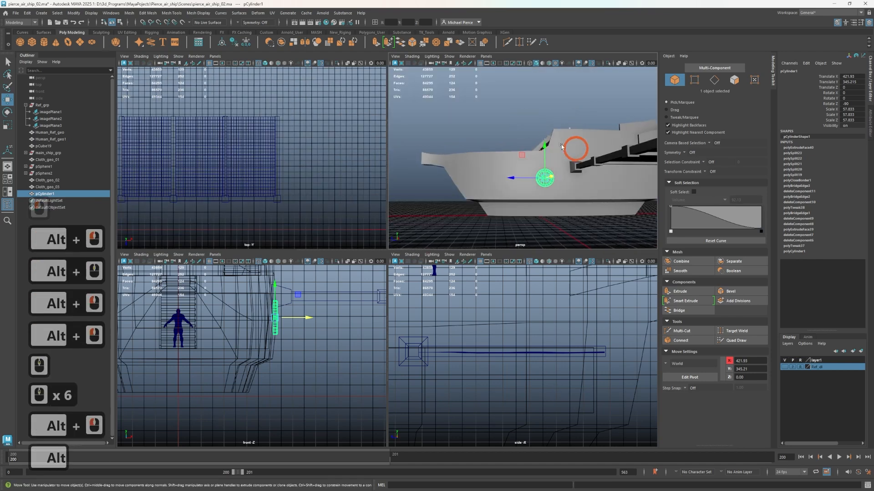
alt+middle_drag(575, 148, 478, 135)
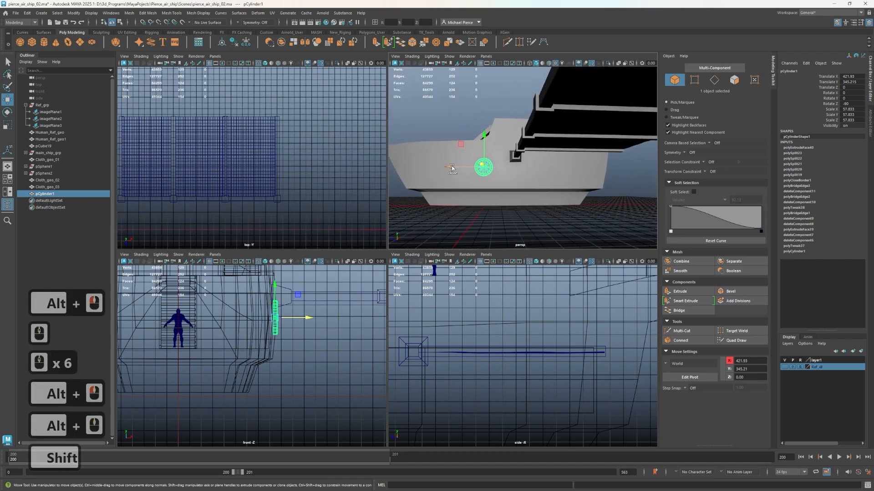
mouse_move(452, 168)
shift+mouse_down()
mouse_move(543, 170)
mouse_move(534, 209)
shift+mouse_up()
scroll(520, 179, up, 3)
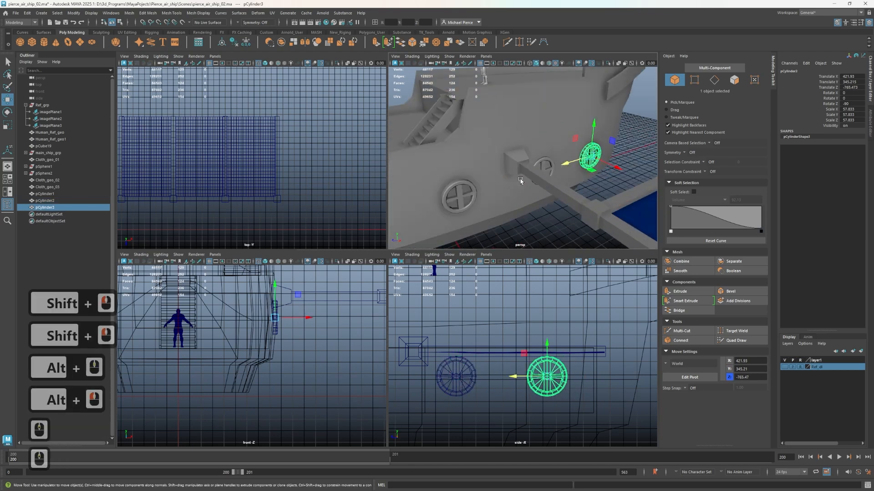
Move the middle window copy outward from the hull to X 433.17
alt+middle_drag(500, 194, 542, 167)
click(608, 121)
alt+drag(542, 167, 464, 169)
alt+scroll(488, 184, up, 3)
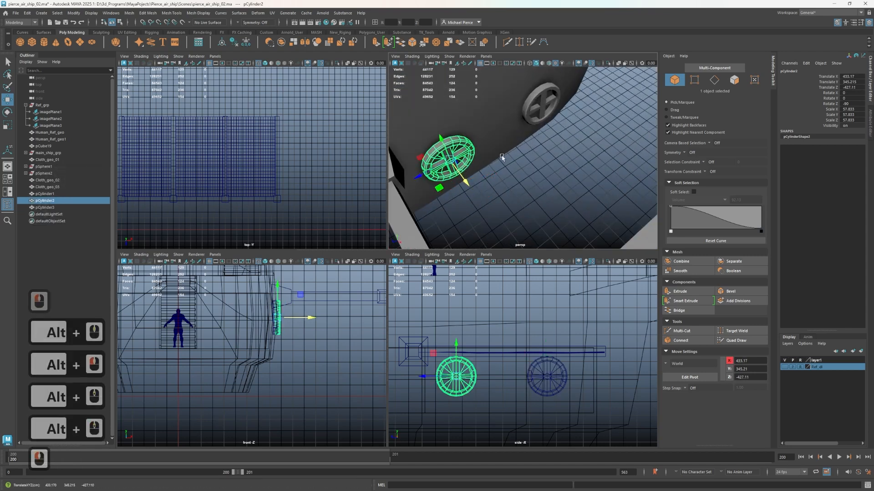
Move the farthest window copy outward along X to about 428 so it sits on the hull surface
click(538, 103)
drag(559, 121, 561, 124)
alt+drag(489, 186, 458, 220)
alt+middle_drag(457, 221, 526, 172)
scroll(526, 171, up, 4)
scroll(528, 161, down, 4)
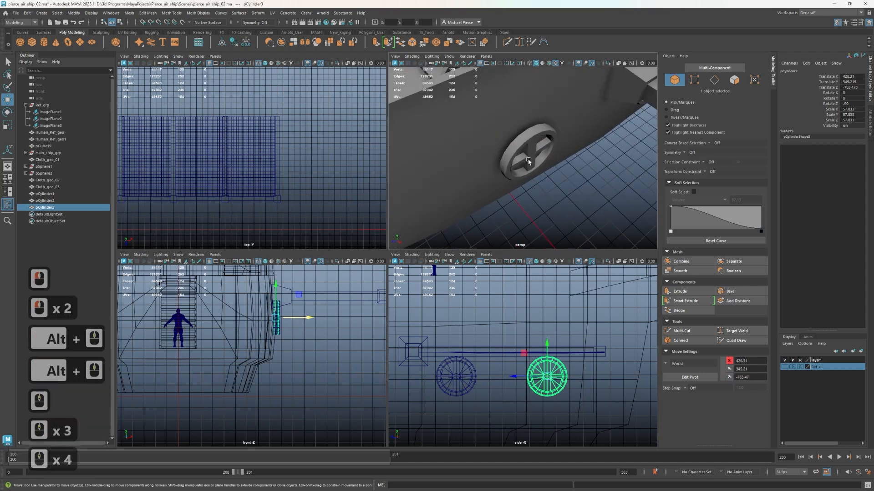
Select the original window and examine the centre of its cross and its panes up close
click(528, 162)
scroll(529, 166, up, 3)
alt+drag(514, 150, 516, 210)
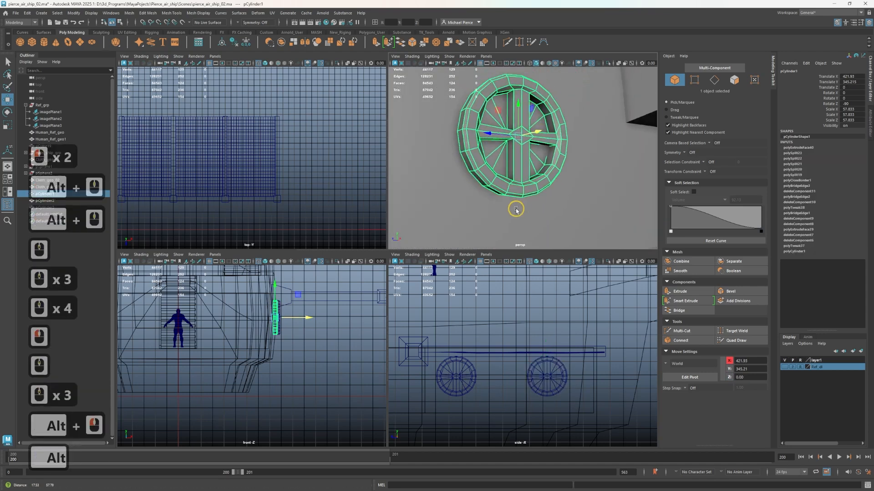
scroll(516, 209, up, 5)
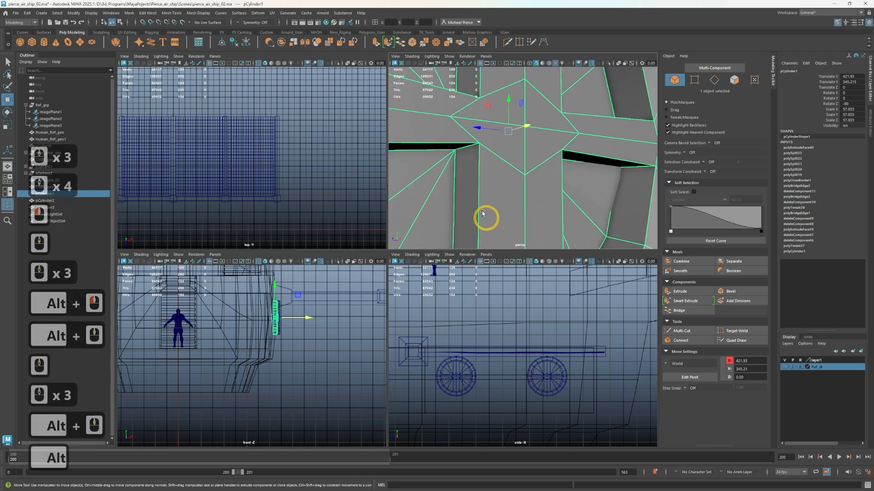
scroll(468, 190, down, 3)
scroll(455, 202, up, 2)
scroll(483, 182, down, 8)
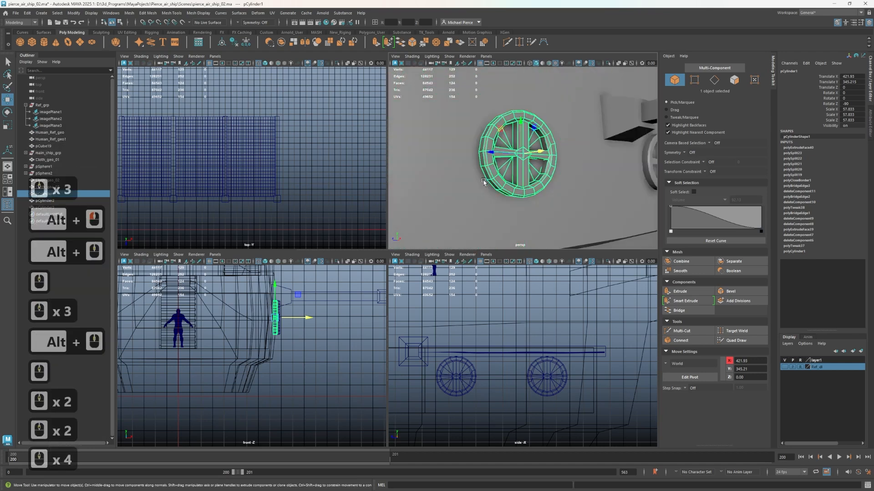
Deselect the window and review all the round windows along the hull and the wing frame beside them
scroll(488, 199, down, 2)
alt+drag(549, 157, 542, 182)
click(541, 213)
scroll(526, 222, up, 2)
alt+middle_drag(542, 182, 560, 187)
alt+drag(561, 187, 518, 188)
alt+middle_drag(518, 188, 468, 162)
alt+drag(482, 211, 505, 193)
alt+middle_drag(505, 194, 613, 195)
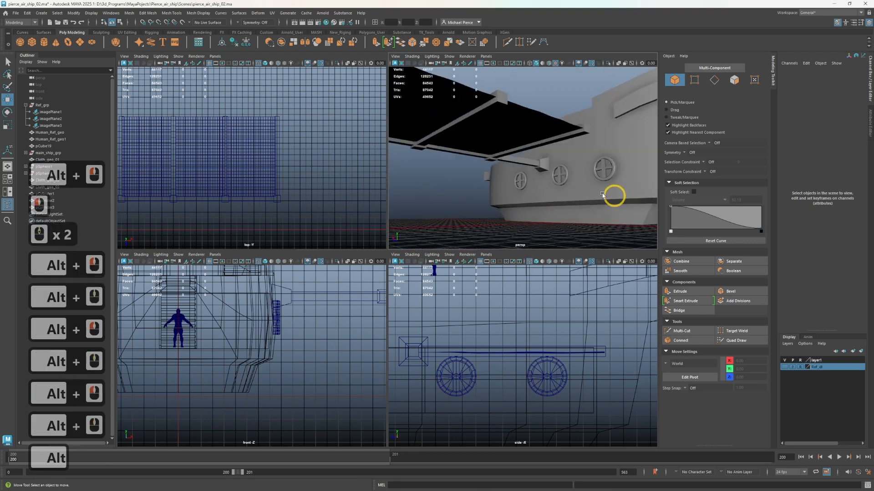
alt+drag(598, 182, 719, 213)
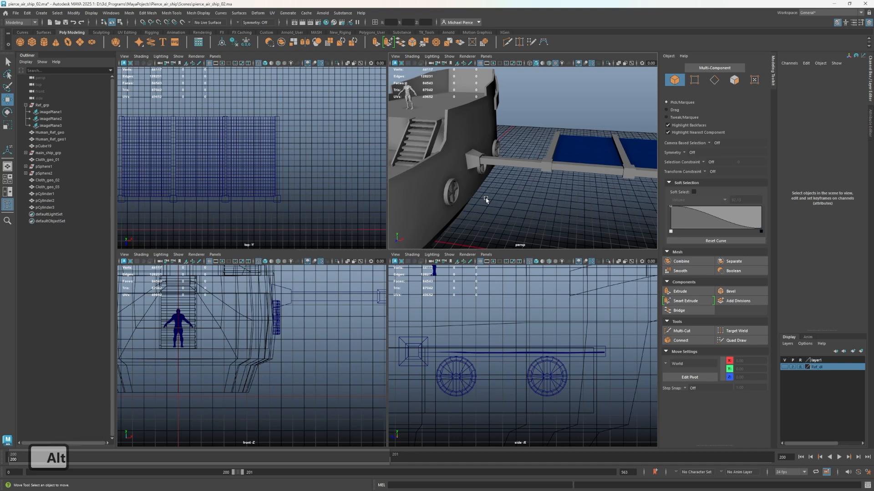
Delete the wing frame's construction history and switch to the UV Editing workspace
click(537, 169)
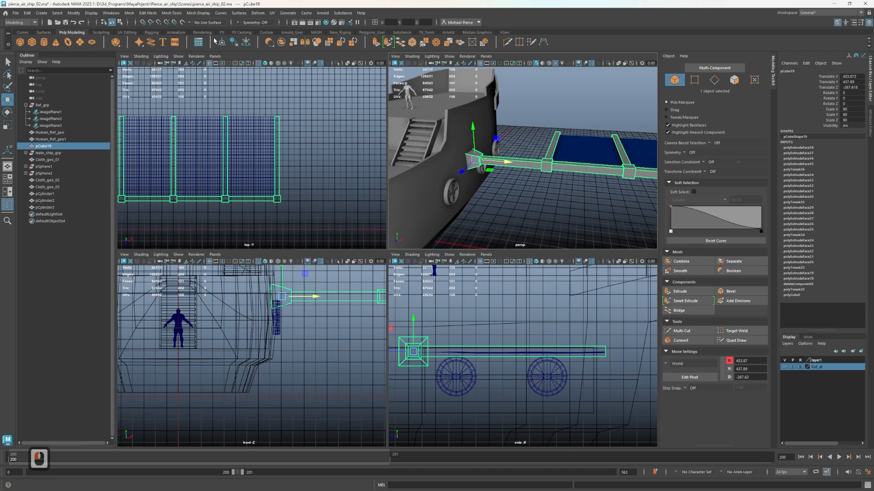
click(234, 42)
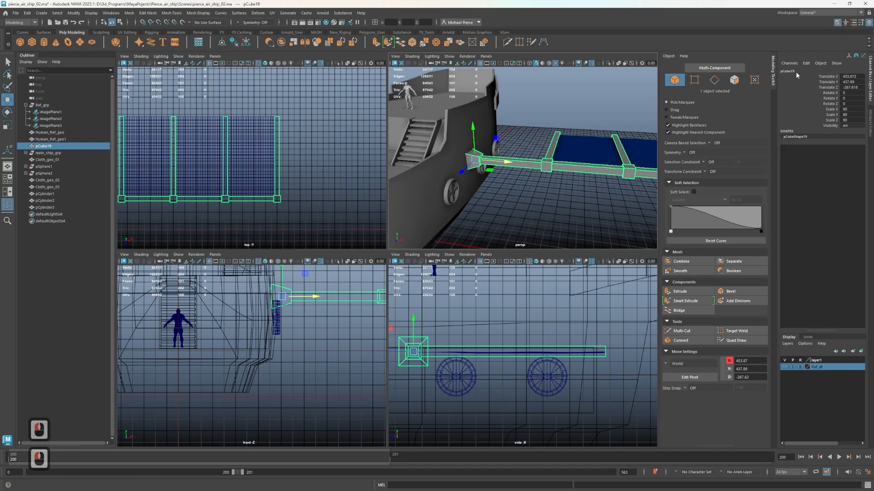
click(820, 13)
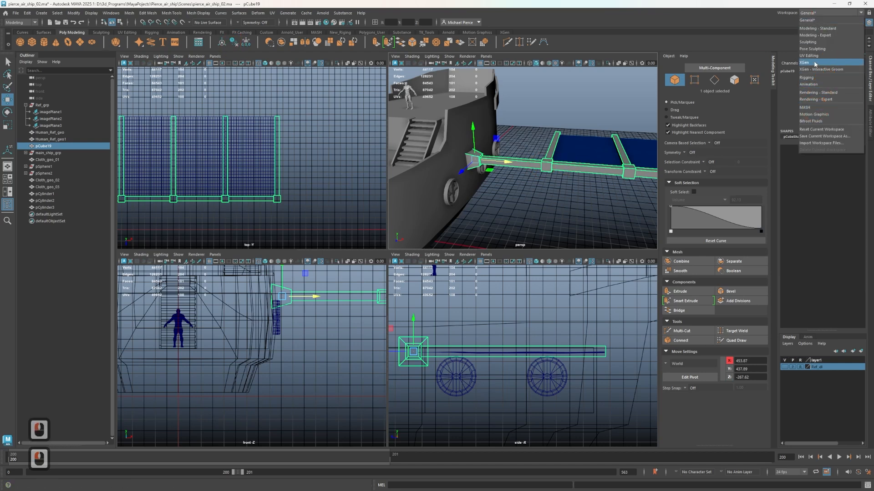
click(813, 56)
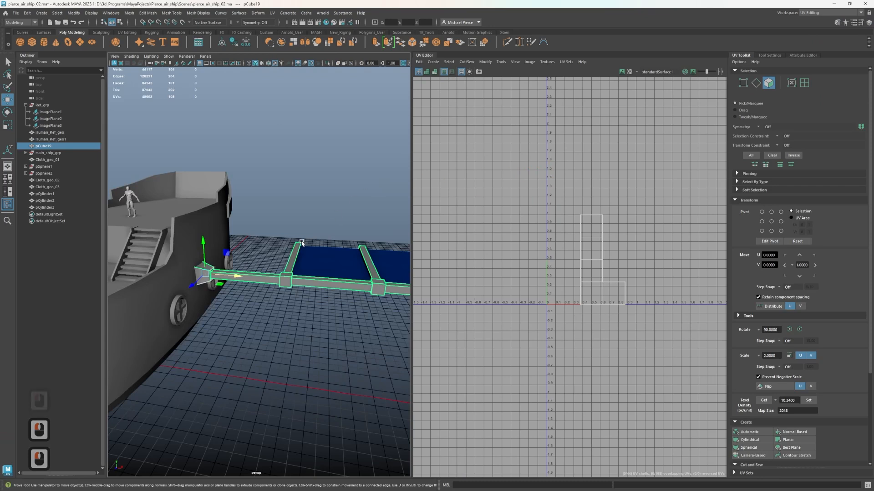
Isolate the wing frame in the perspective view
alt+drag(301, 244, 196, 267)
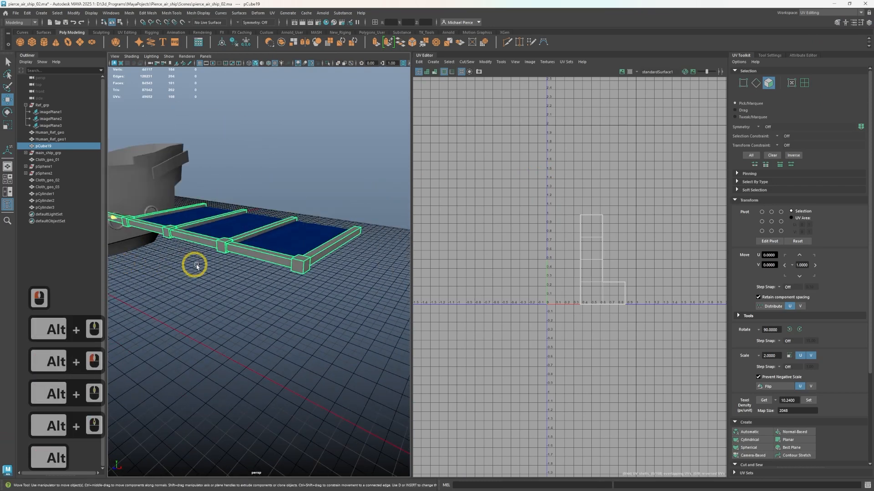
key(ctrl+1)
alt+drag(228, 295, 280, 324)
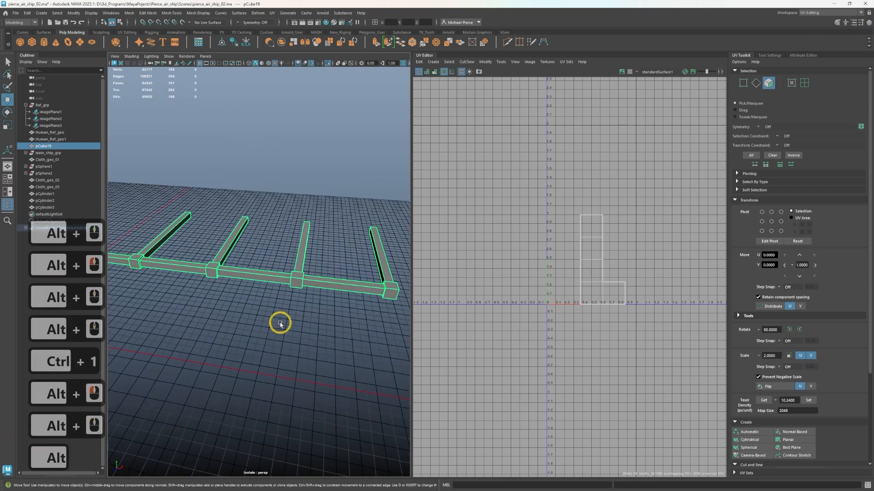
alt+middle_drag(280, 323, 237, 326)
scroll(267, 297, up, 3)
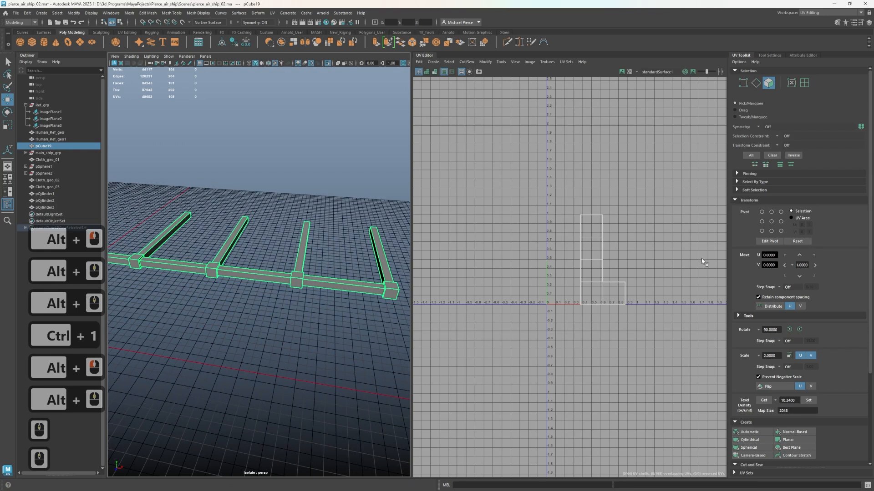
Delete the wing frame's existing UVs and create new ones with a Camera-Based projection
click(418, 62)
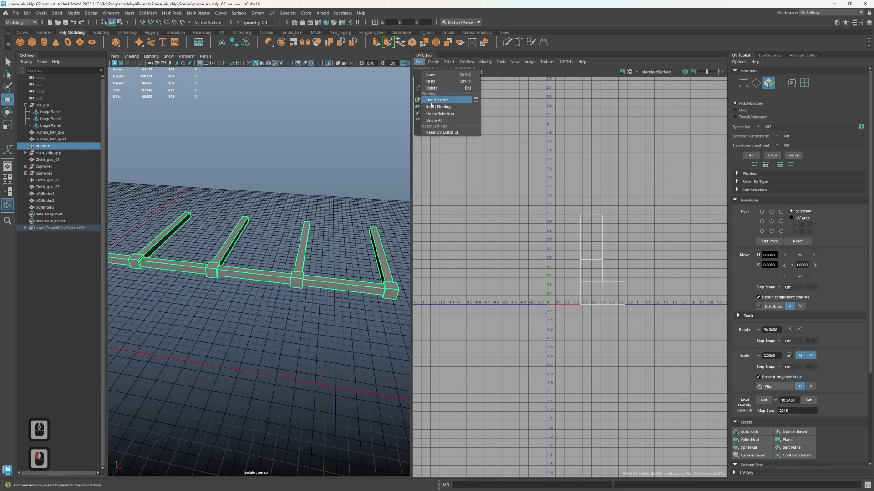
click(432, 88)
click(385, 146)
scroll(198, 259, down, 2)
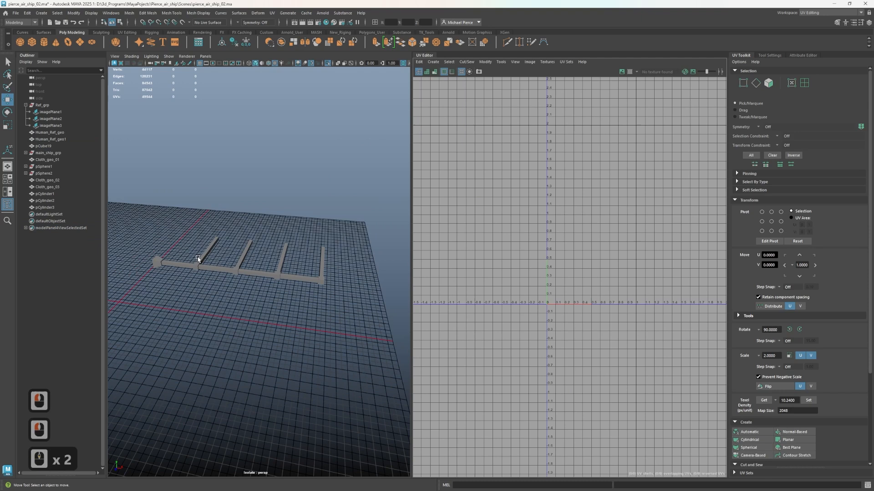
drag(145, 245, 319, 332)
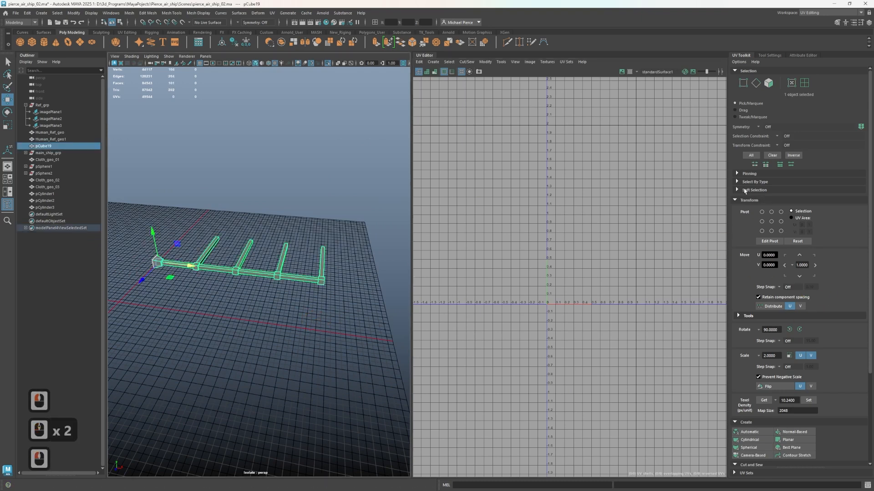
click(750, 448)
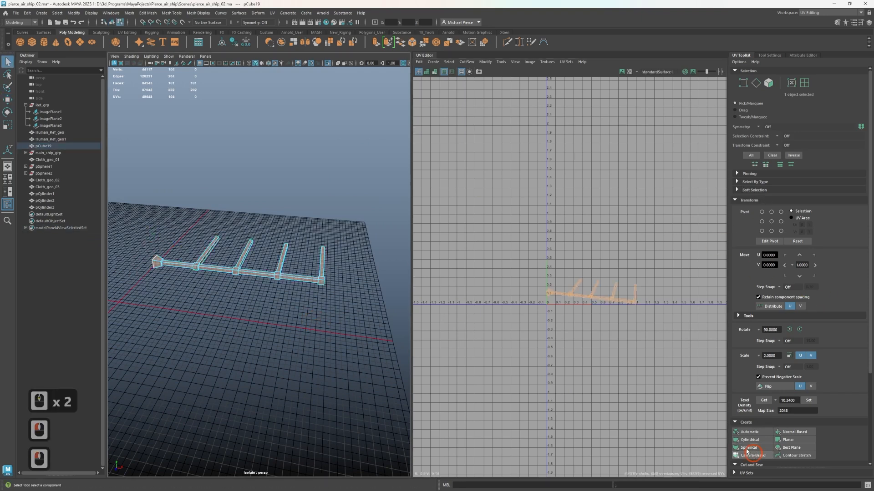
scroll(283, 312, up, 4)
alt+drag(259, 274, 265, 298)
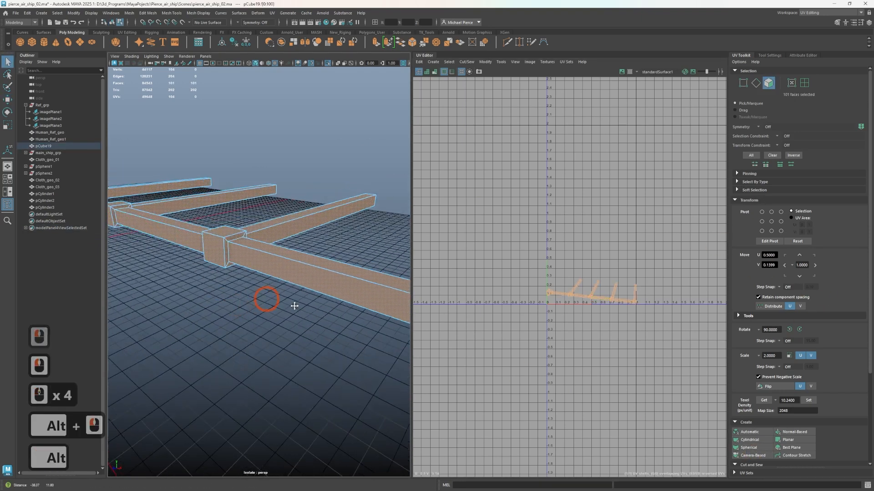
alt+middle_drag(296, 305, 235, 298)
scroll(484, 317, up, 1)
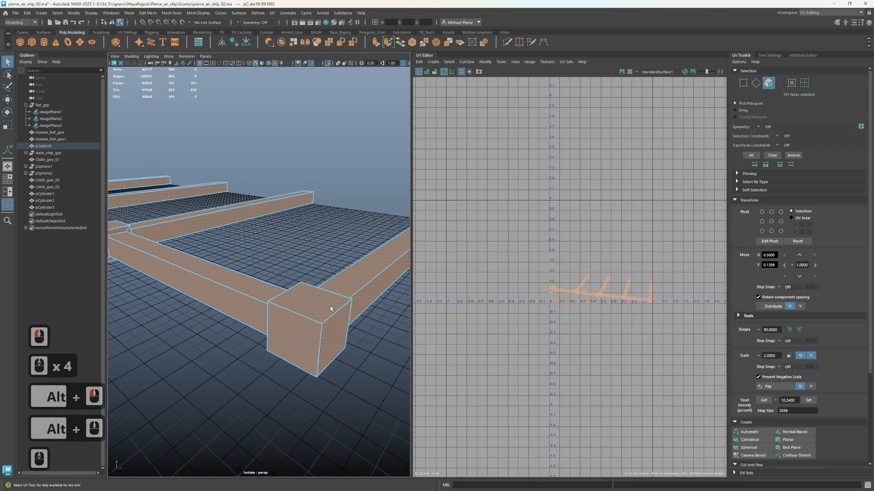
scroll(340, 321, up, 2)
scroll(319, 323, down, 2)
Select the top faces of the wing frame's four crossbars in face mode
right_click(311, 320)
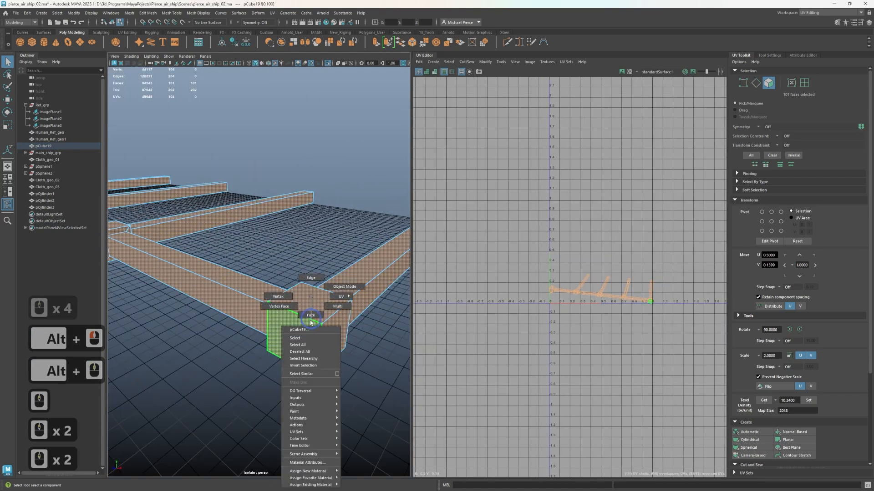
right_drag(308, 316, 309, 317)
click(359, 274)
scroll(293, 292, down, 3)
alt+drag(291, 293, 299, 305)
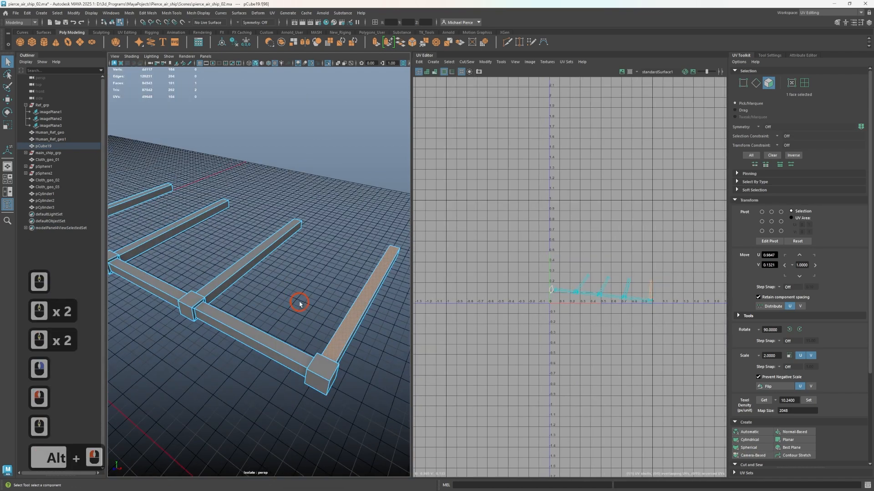
shift+click(203, 249)
shift+click(168, 230)
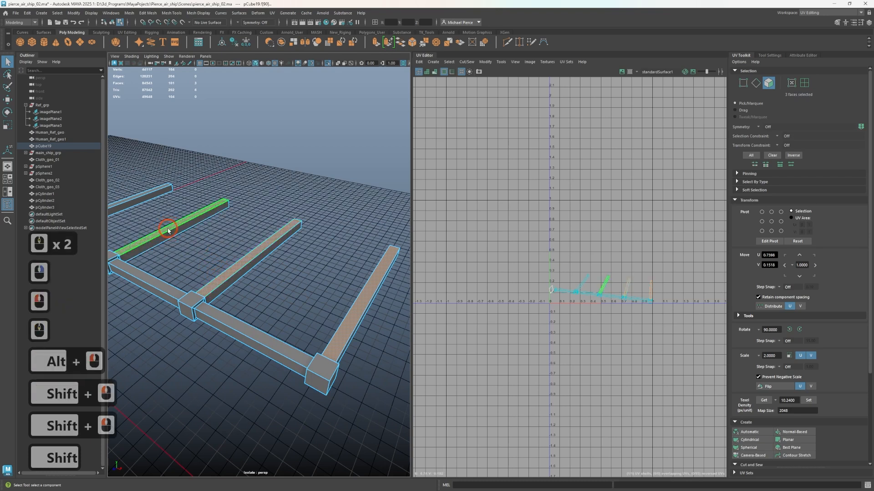
alt+drag(169, 231, 182, 288)
shift+click(159, 314)
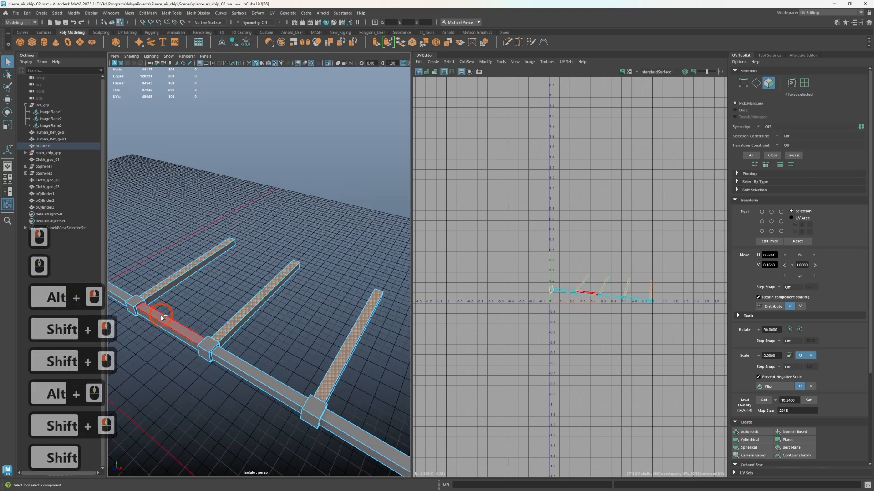
Add the main beam's four top faces to the crossbar selection and project their UVs with Normal-Based mapping
shift+click(161, 322)
key(ctrl+z)
shift+click(255, 377)
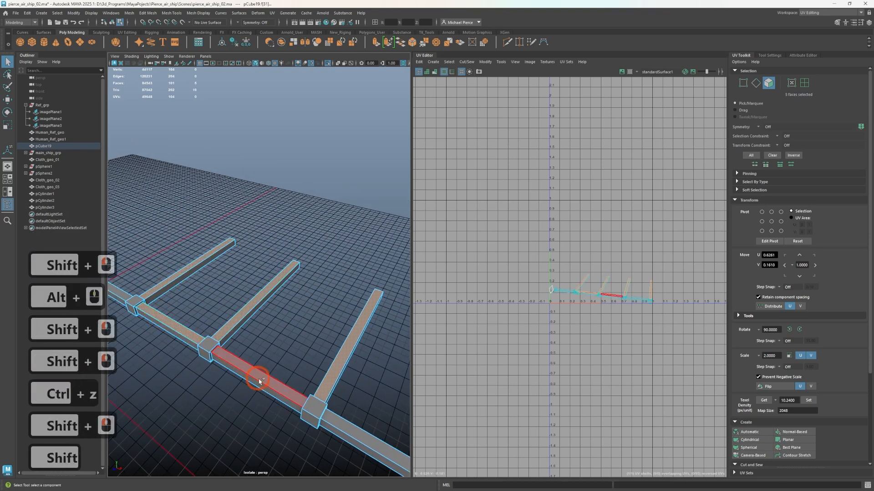
shift+click(288, 409)
shift+click(377, 444)
alt+drag(377, 444, 142, 265)
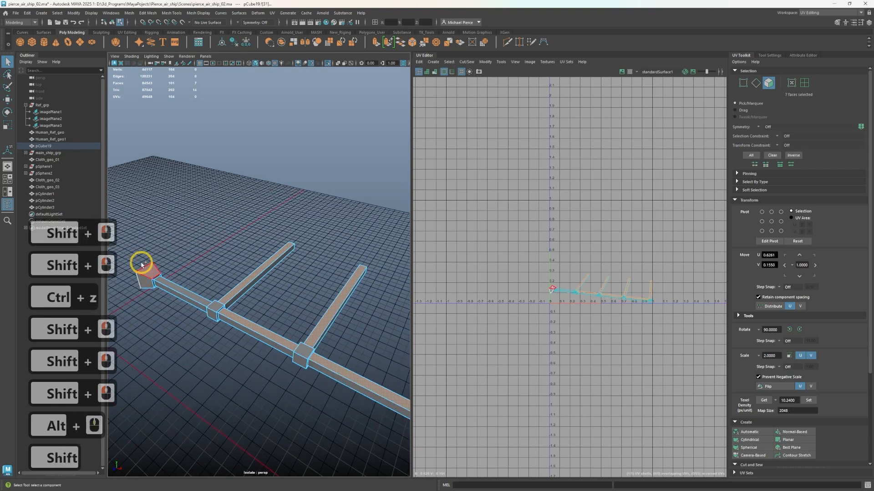
shift+click(180, 292)
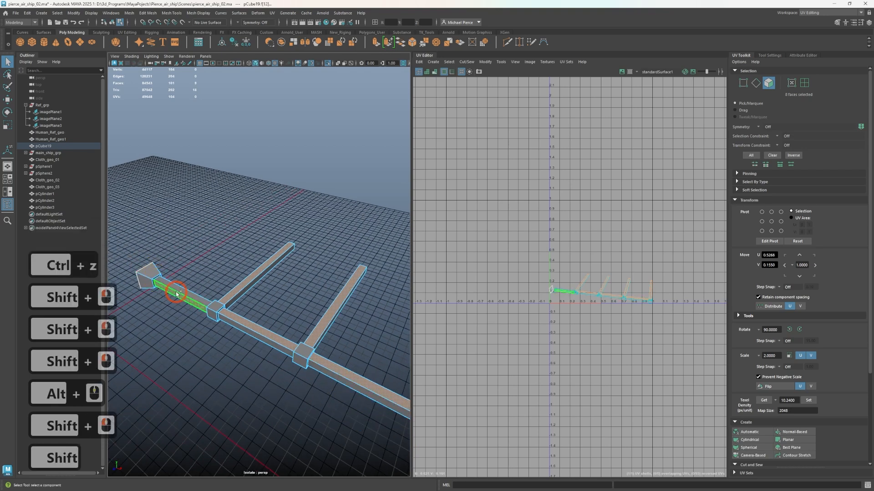
key(ctrl+z)
shift+click(182, 292)
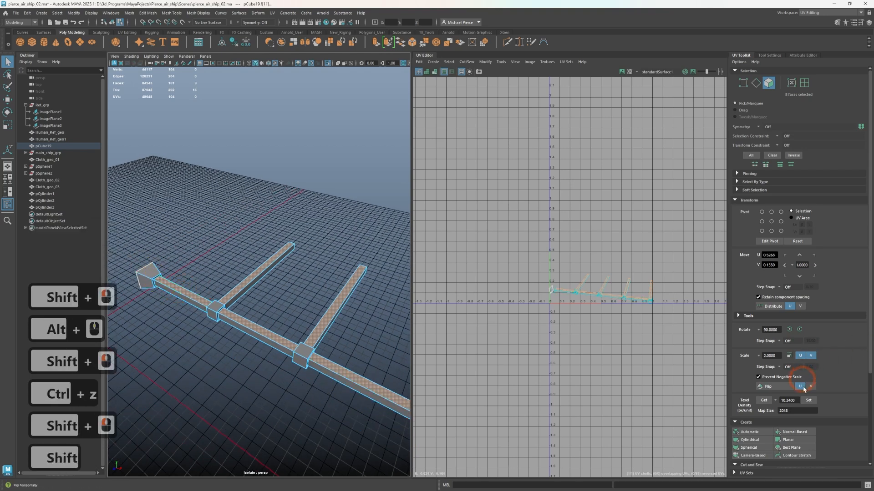
click(795, 434)
scroll(665, 323, up, 3)
scroll(559, 258, up, 2)
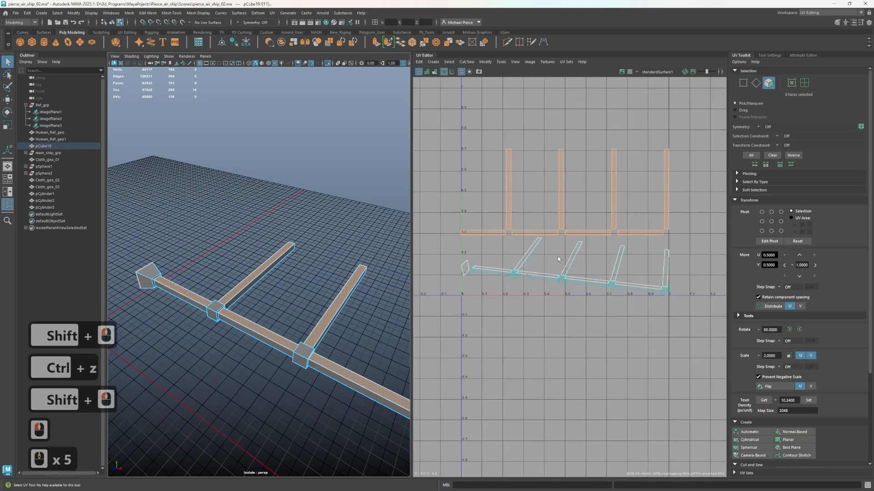
Select the four outer side faces of the main beam and project their UVs with Normal-Based mapping
alt+drag(350, 339, 352, 302)
alt+right_drag(351, 303, 181, 263)
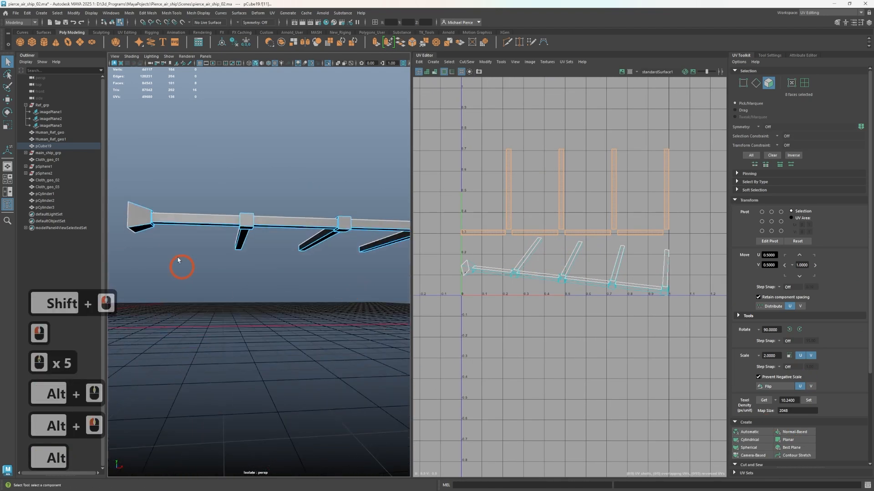
click(273, 224)
shift+click(276, 226)
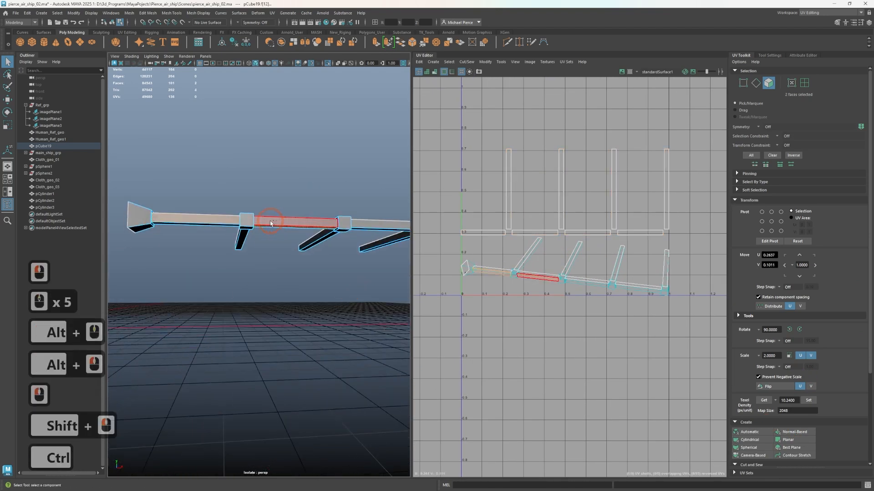
key(ctrl+z)
shift+click(272, 225)
alt+drag(272, 226, 164, 285)
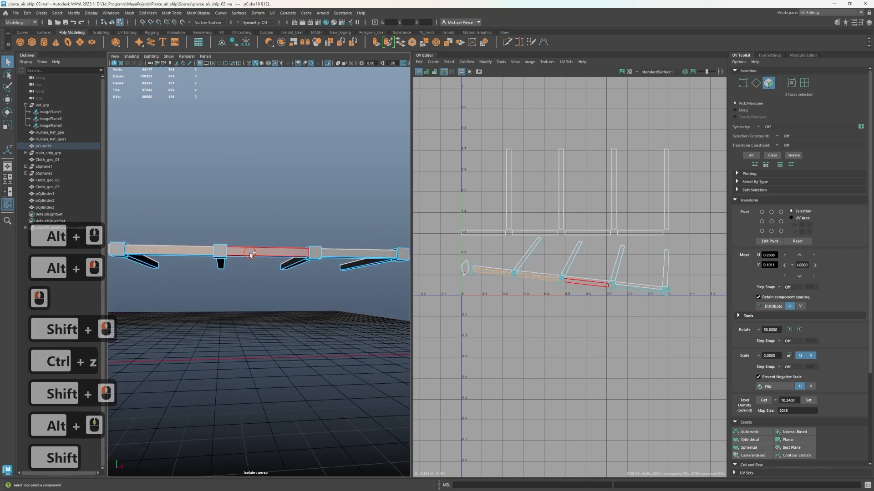
shift+click(350, 252)
shift+click(354, 250)
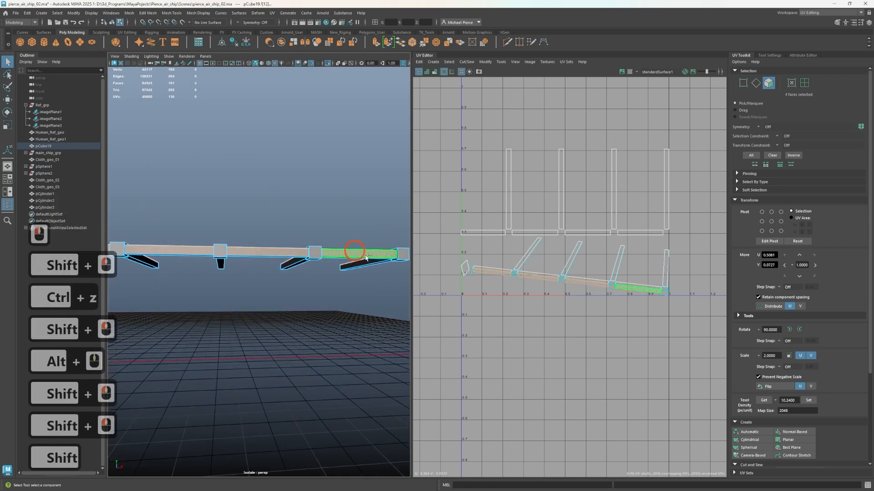
click(800, 436)
Select the underside faces of the two outermost main beam segments and the four crossbars
alt+drag(329, 288, 337, 248)
click(339, 247)
shift+click(261, 223)
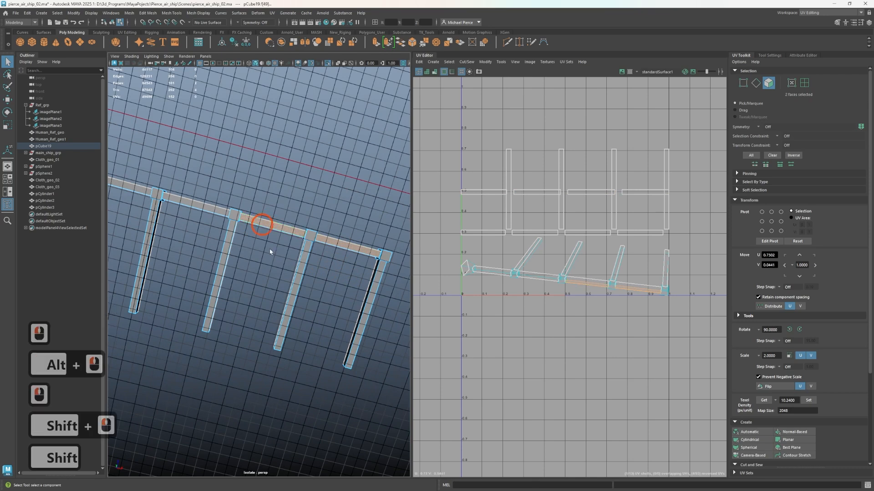
shift+click(372, 309)
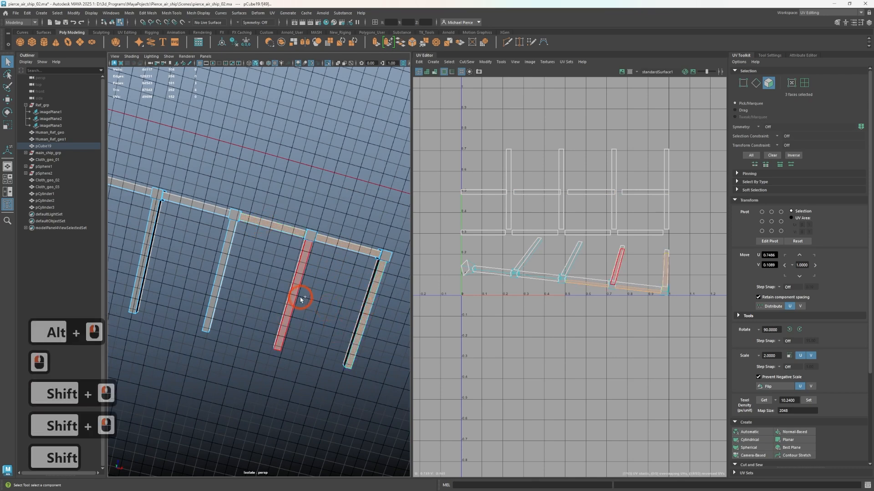
shift+click(294, 301)
shift+click(217, 279)
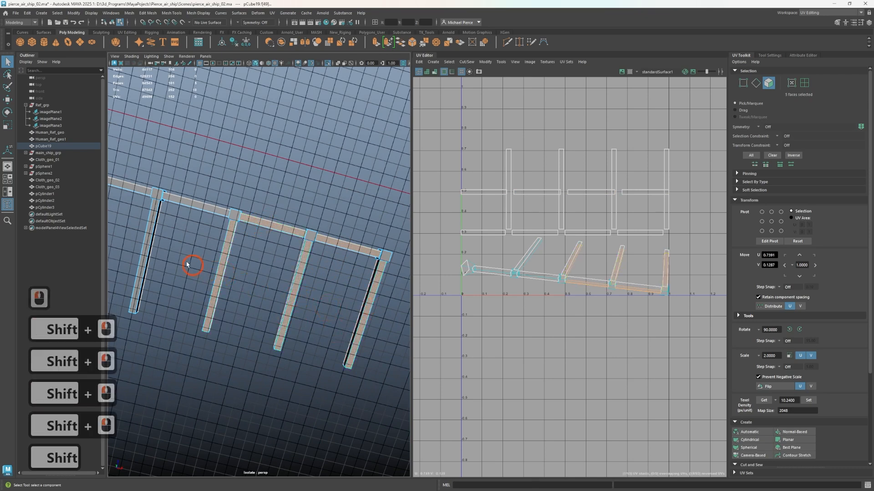
shift+click(150, 249)
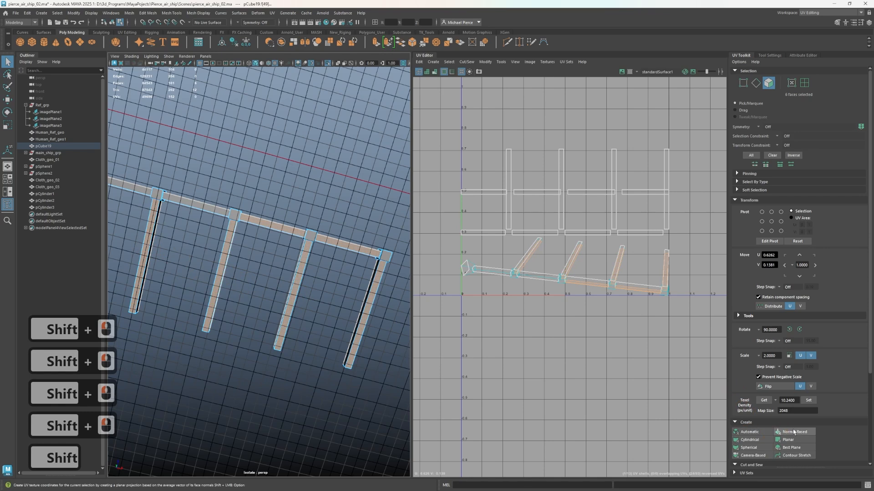
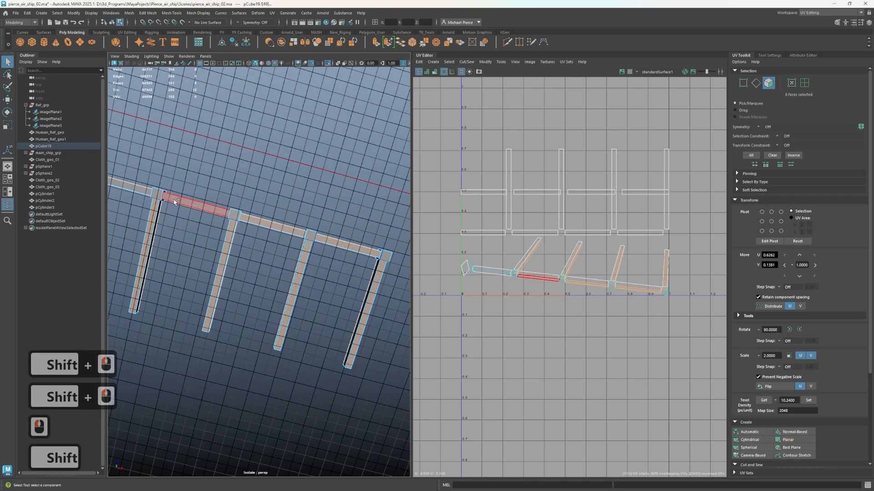
Add the remaining inner main beam underside faces to the selection and project the UVs with Normal-Based mapping
shift+click(123, 183)
shift+click(123, 183)
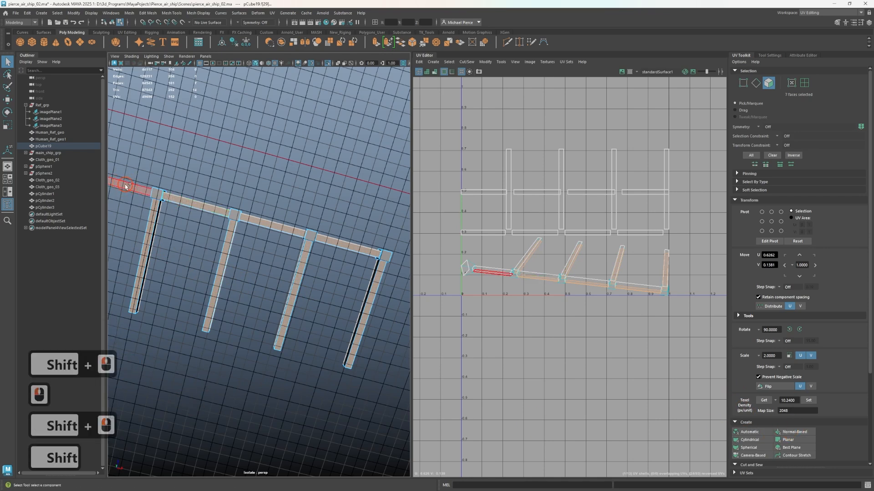
click(790, 430)
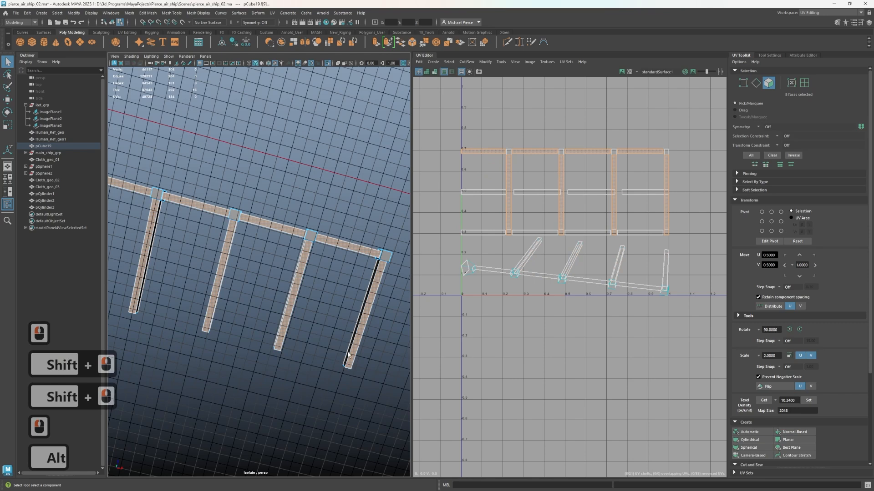
Select one long side face on each of the four crossbars and project their UVs with Normal-Based mapping
alt+drag(282, 312, 311, 299)
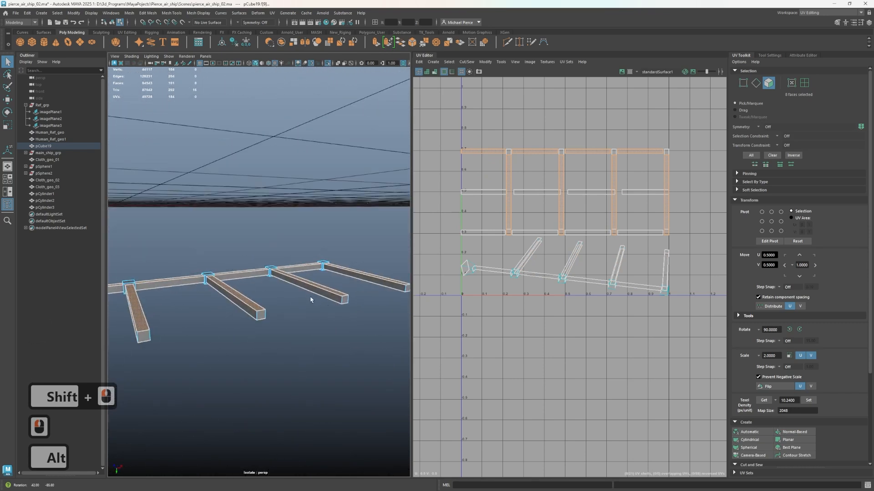
click(362, 280)
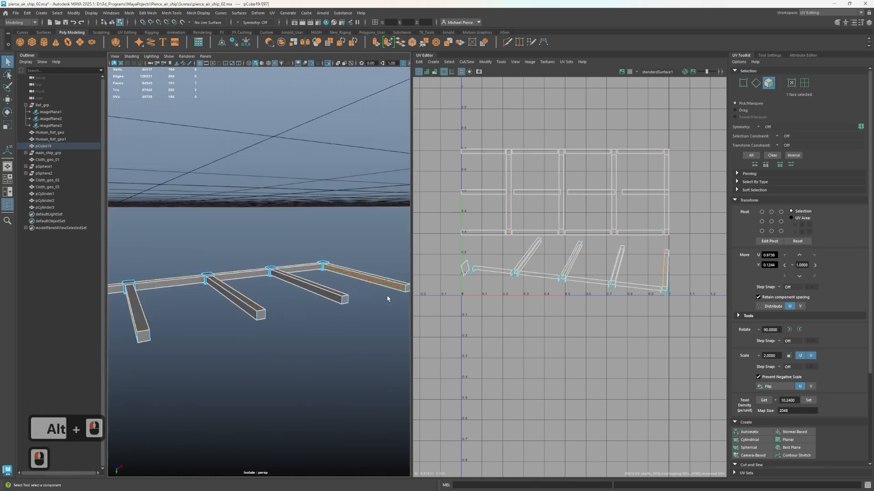
shift+click(327, 295)
shift+click(245, 312)
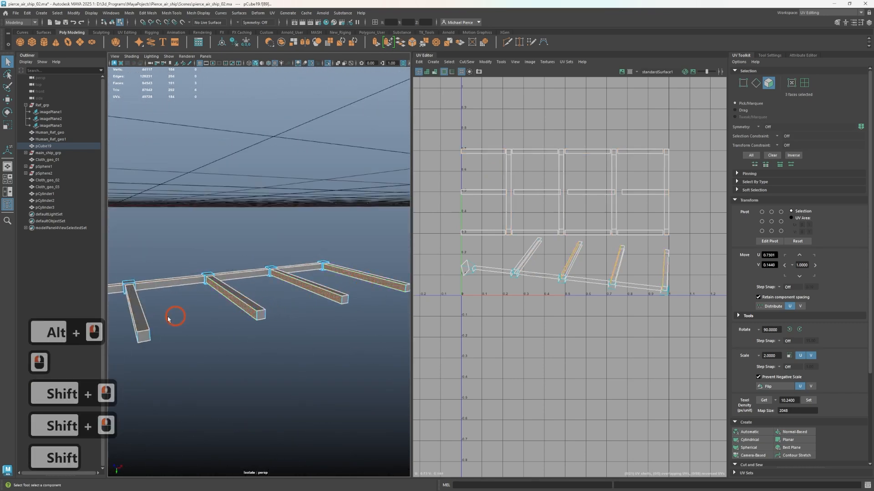
shift+click(137, 327)
alt+drag(136, 327, 269, 345)
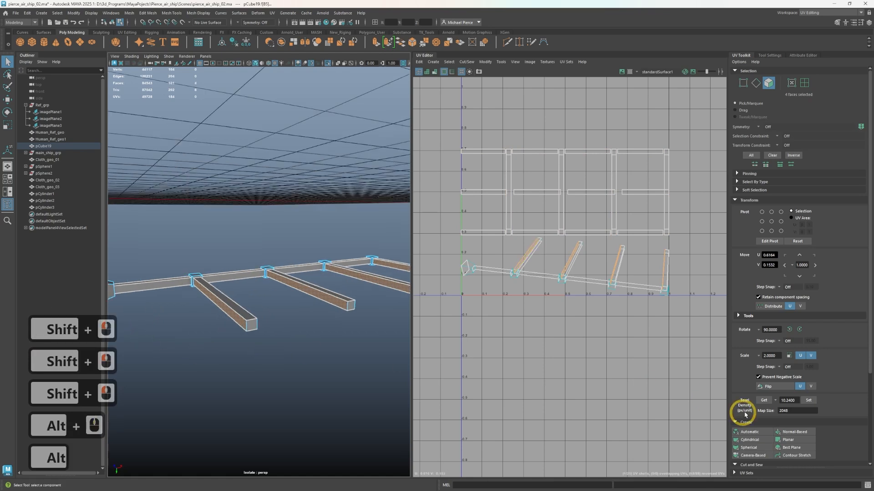
click(788, 440)
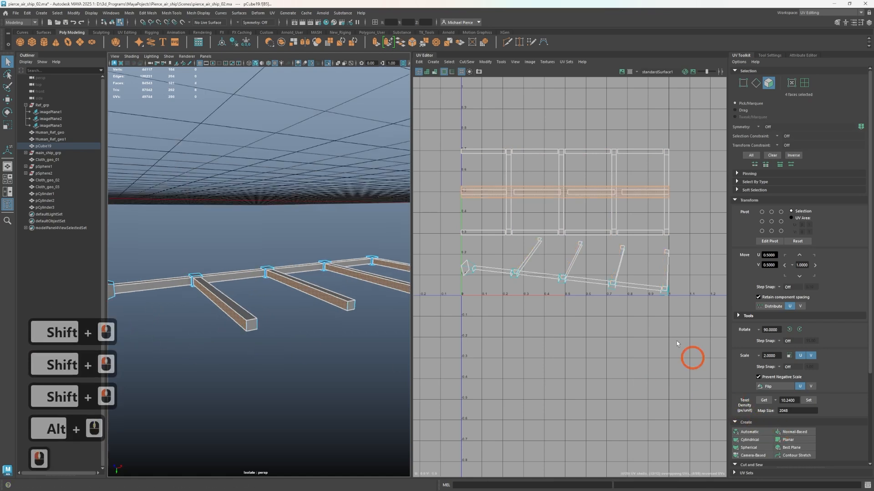
Select the opposite long side faces of the four crossbars and project their UVs with Normal-Based mapping
mouse_move(340, 348)
alt+mouse_down()
mouse_move(279, 388)
mouse_move(234, 351)
mouse_move(343, 343)
alt+mouse_up()
click(344, 342)
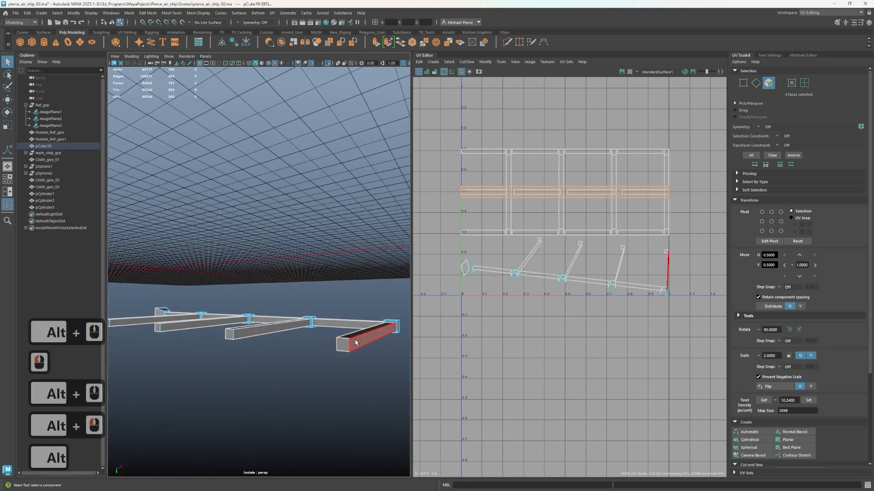
shift+click(205, 326)
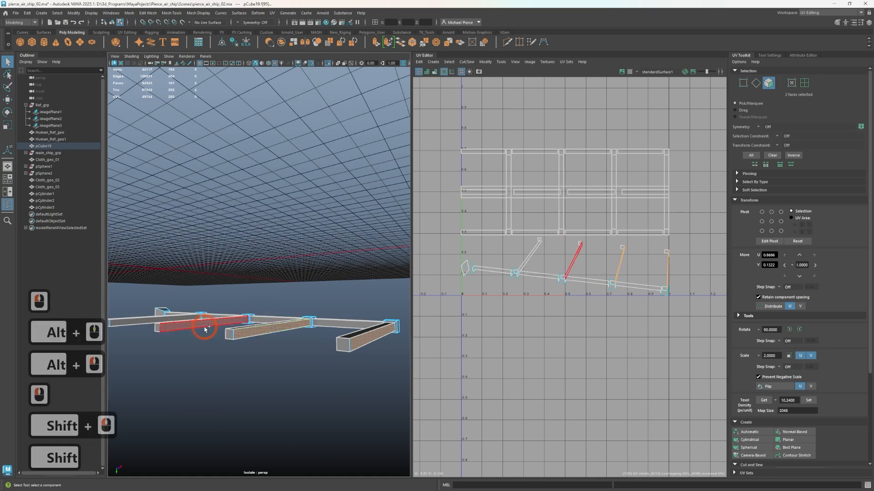
shift+click(181, 319)
click(787, 440)
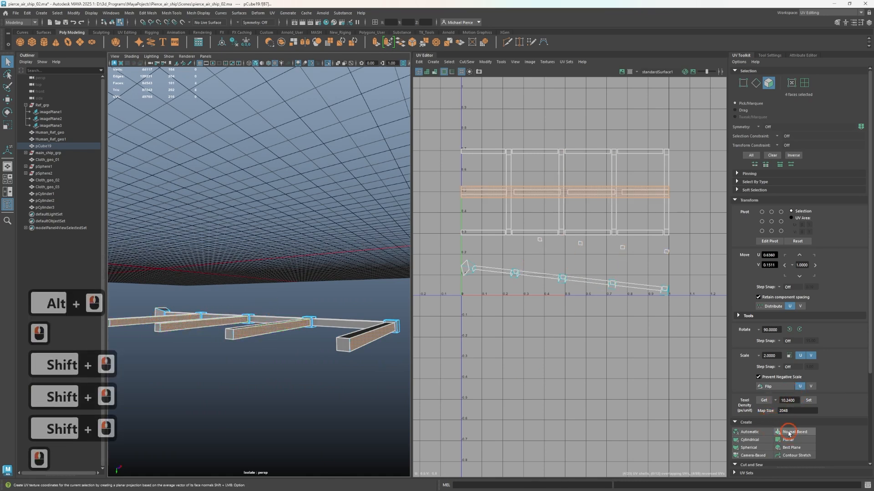
Select the main beam's four side faces between the crossbars and project their UVs with Normal-Based mapping
click(314, 358)
click(327, 330)
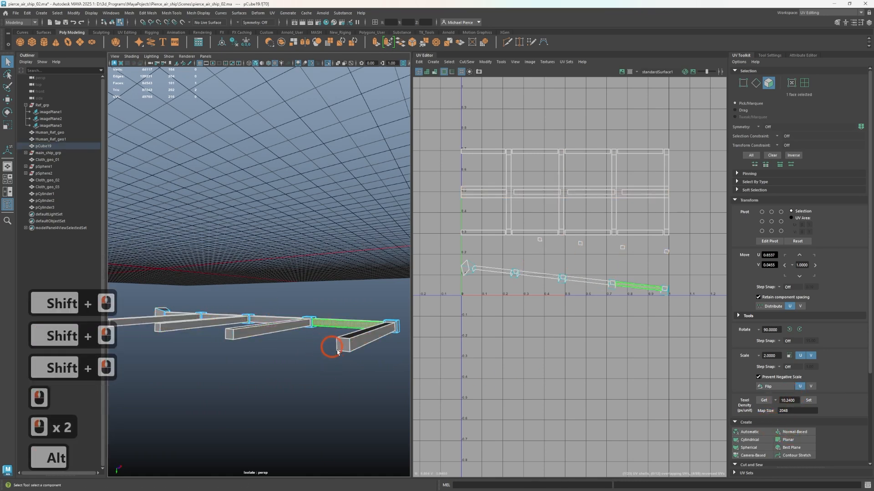
alt+drag(330, 347, 273, 306)
shift+click(232, 304)
shift+click(201, 303)
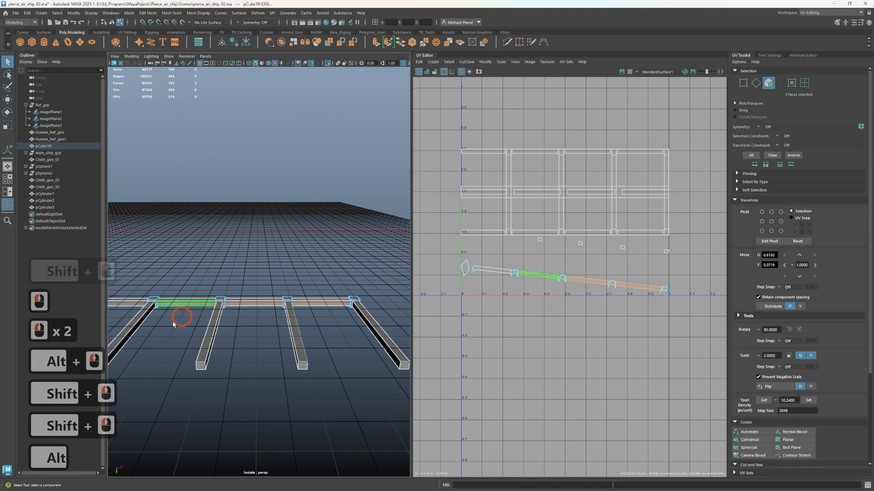
alt+drag(173, 318, 239, 334)
shift+click(236, 304)
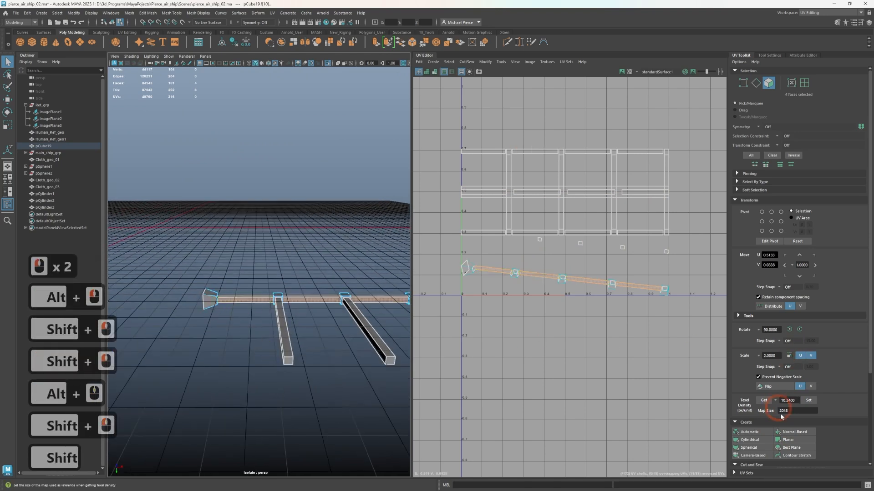
click(790, 429)
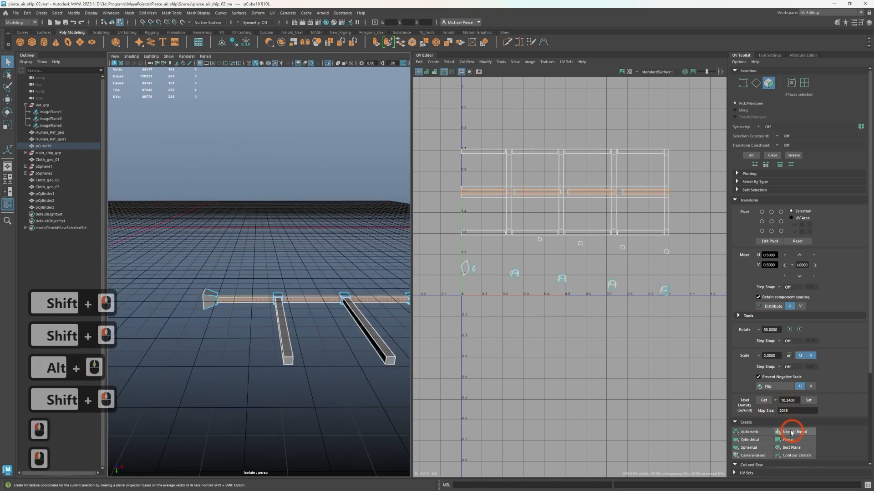
Add the four crossbars' end faces to the beam side selection and project the UVs with Normal-Based mapping
click(330, 383)
alt+drag(330, 382, 288, 343)
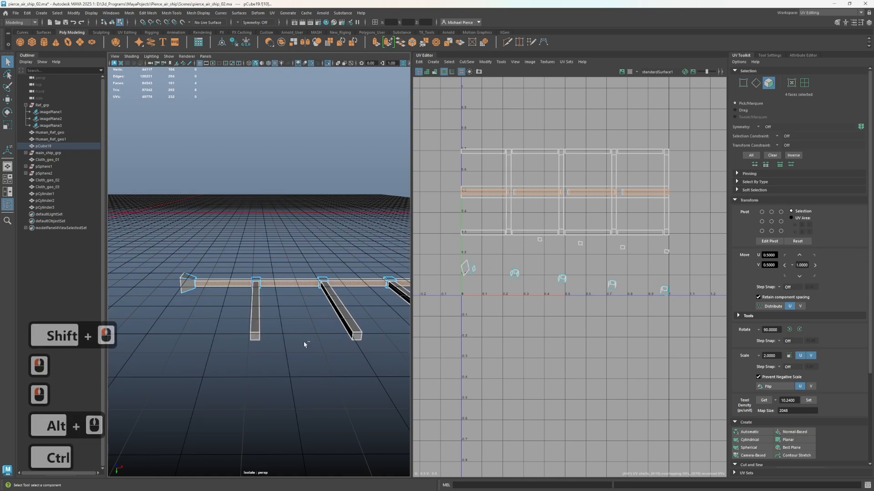
key(ctrl+z)
key(shift)
shift+click(260, 344)
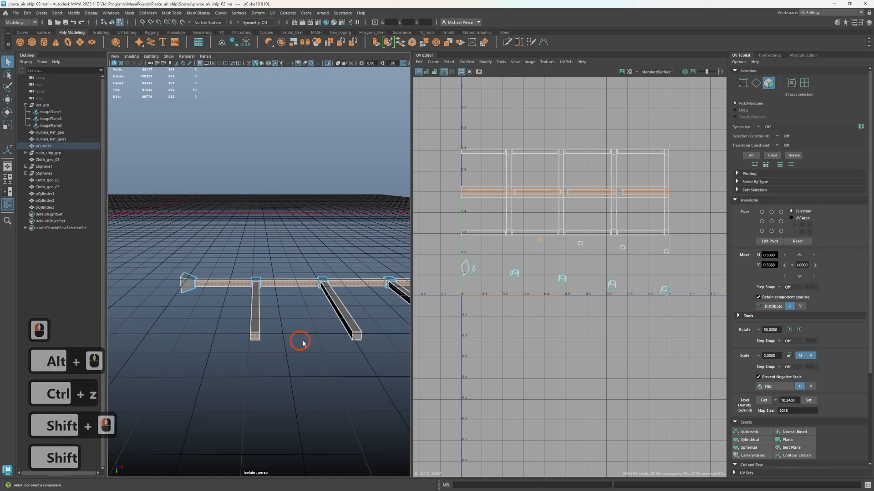
shift+click(356, 341)
alt+drag(332, 337, 319, 323)
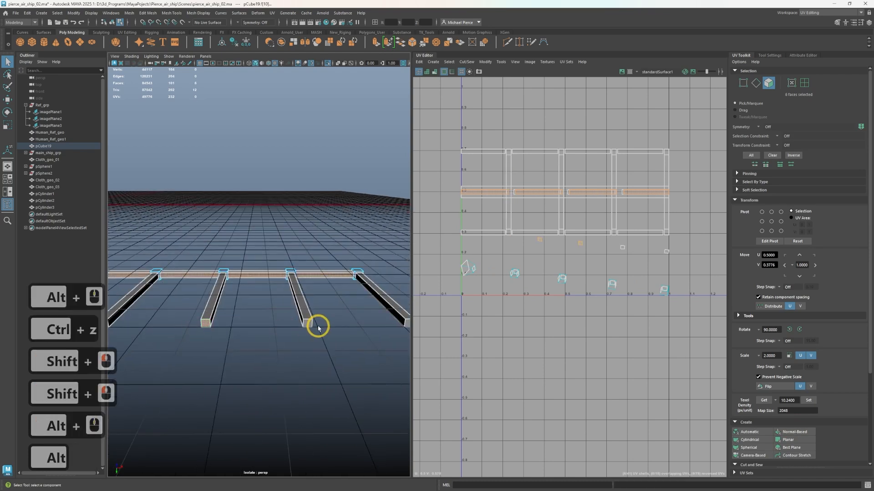
shift+click(303, 322)
shift+click(412, 331)
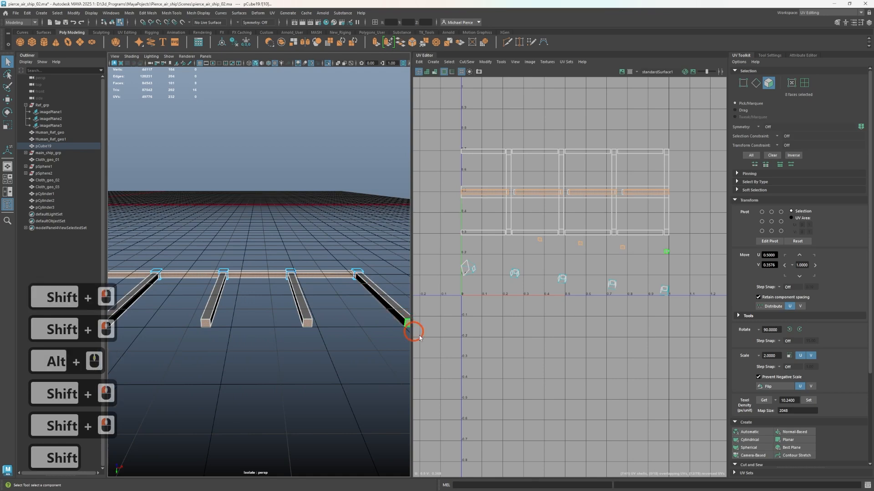
click(783, 427)
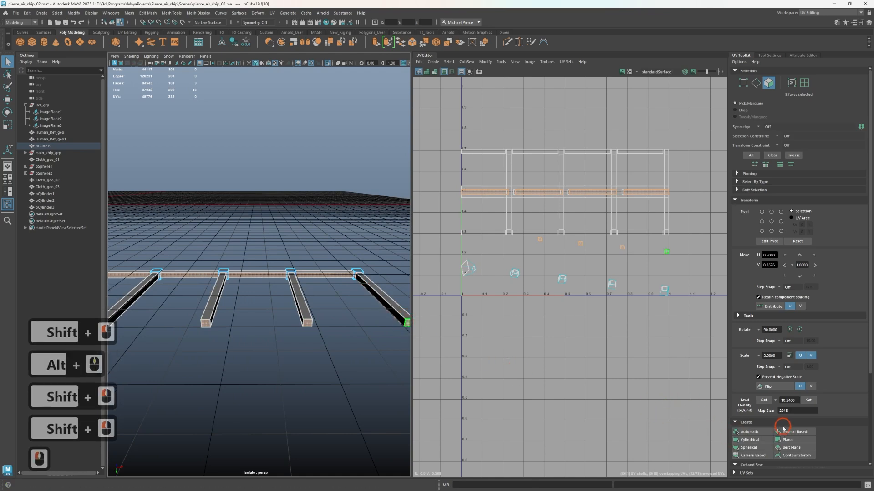
click(785, 430)
Select the remaining small unprojected UV shells and examine which joint block faces they belong to on the wing frame
scroll(517, 331, up, 2)
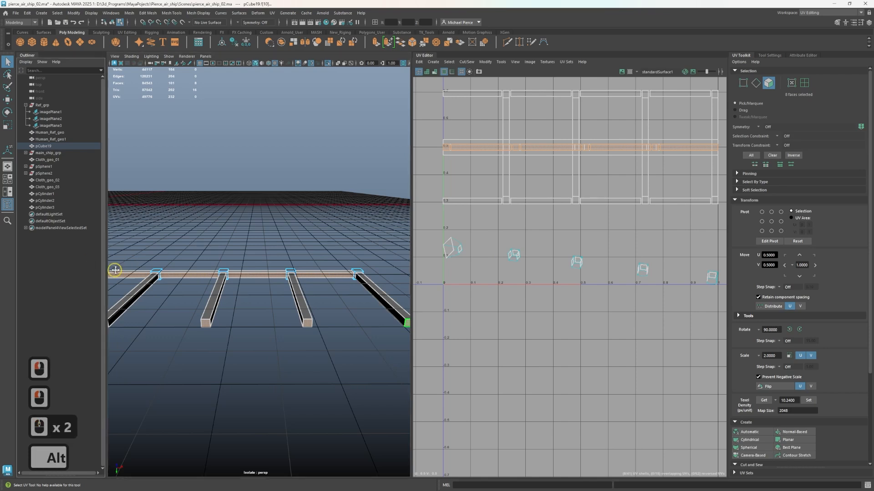
scroll(283, 318, up, 6)
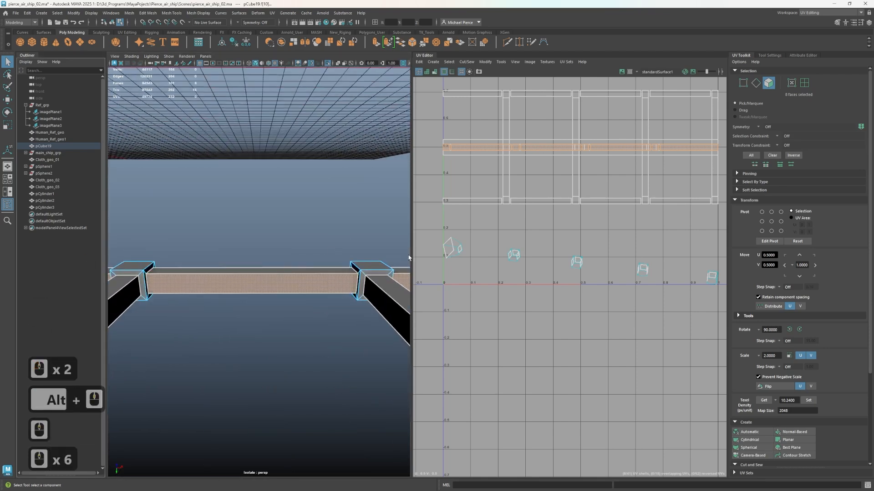
scroll(514, 271, down, 2)
drag(538, 289, 679, 310)
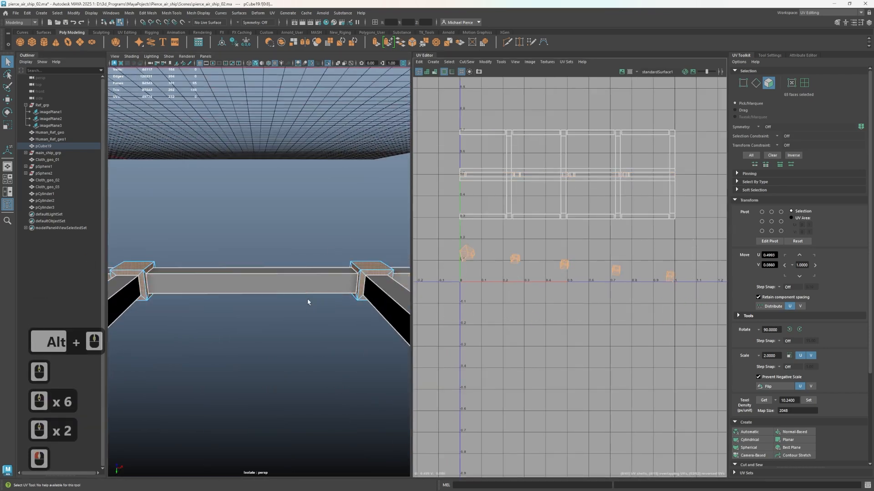
scroll(291, 314, down, 4)
scroll(279, 320, up, 2)
alt+middle_drag(355, 287, 130, 285)
alt+scroll(255, 292, up, 1)
alt+middle_drag(273, 291, 251, 329)
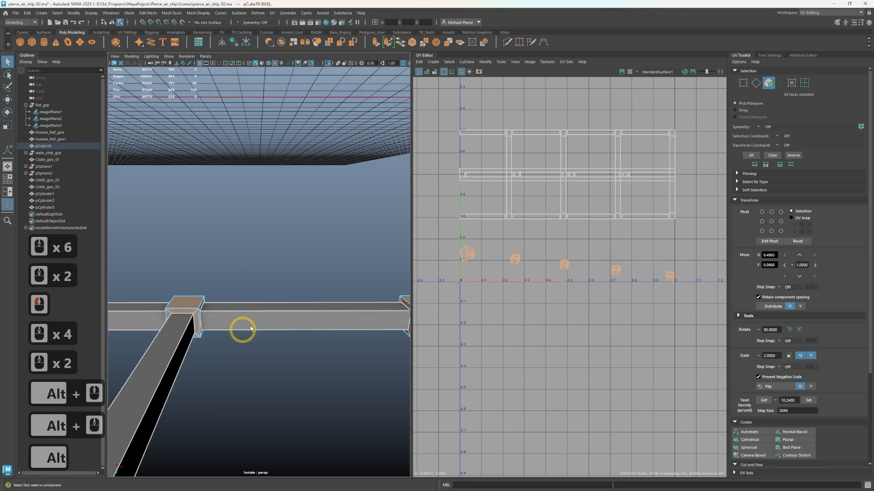
alt+drag(251, 328, 245, 315)
Select the narrow faces surrounding a crossbar at its joint block and examine their layout in the UV Editor
click(175, 323)
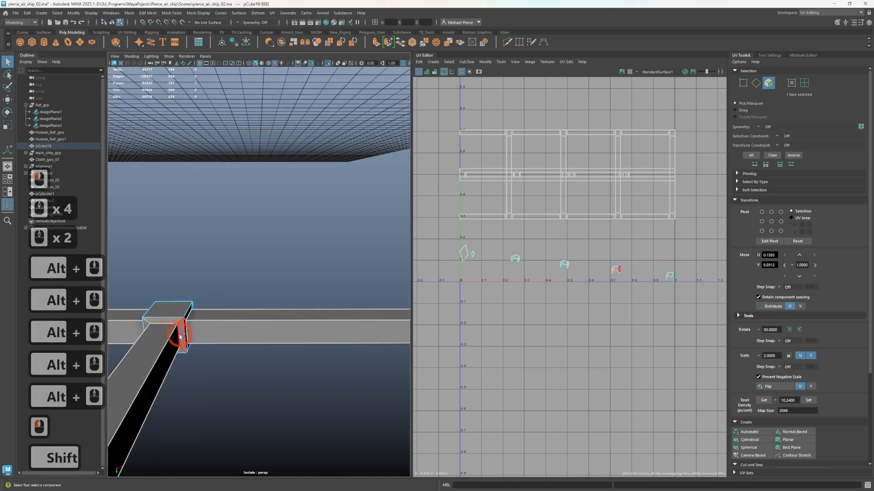
shift+click(182, 353)
shift+click(151, 330)
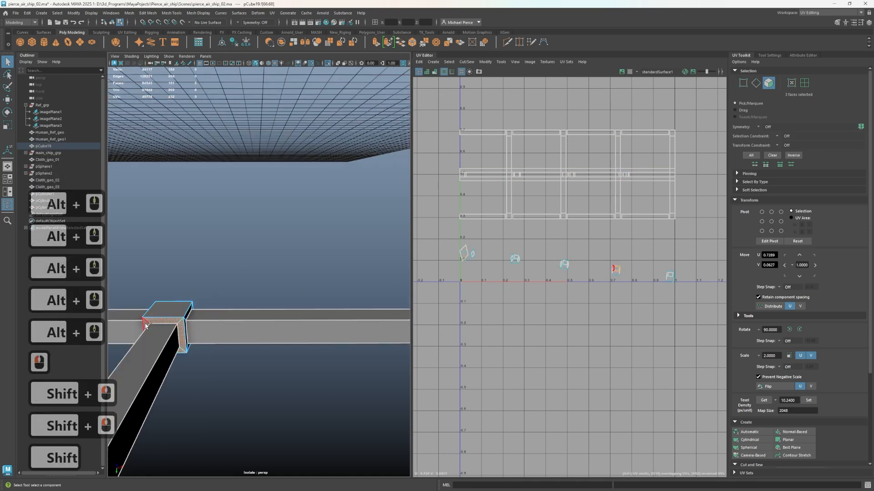
shift+click(146, 324)
scroll(611, 269, up, 10)
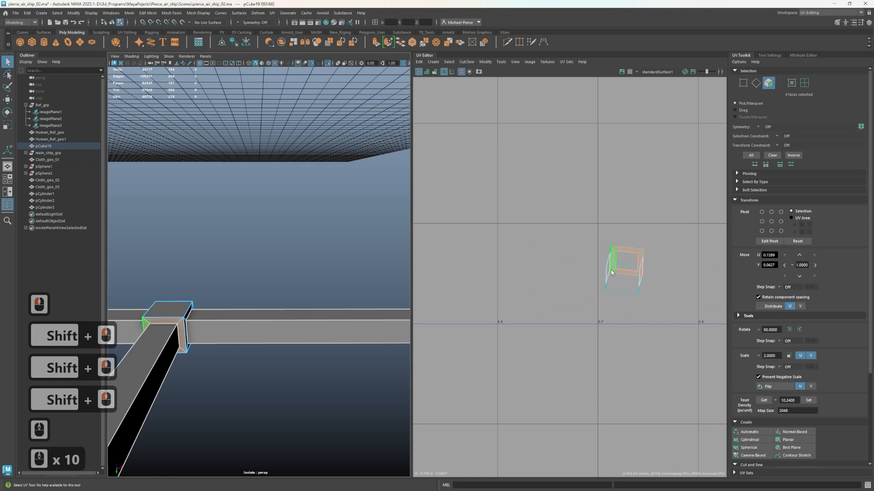
Select the top faces of the four crossbar joint blocks and project their UVs with Normal-Based mapping
click(177, 311)
scroll(293, 308, down, 3)
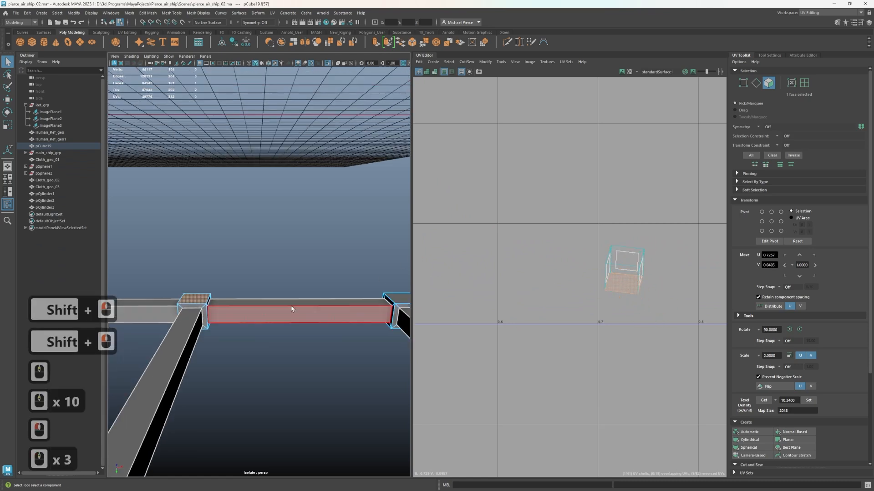
alt+drag(293, 308, 378, 376)
scroll(298, 330, down, 7)
alt+middle_drag(298, 330, 404, 257)
alt+scroll(312, 356, up, 4)
alt+scroll(337, 292, down, 4)
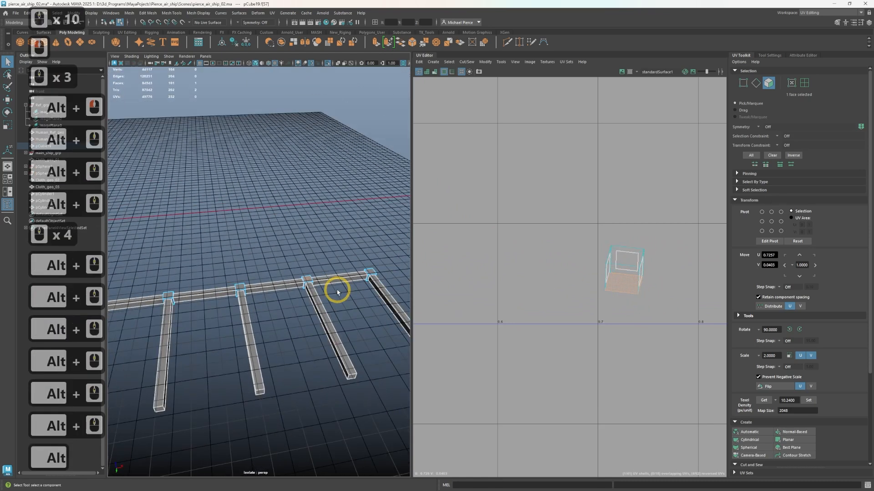
shift+click(369, 271)
shift+click(168, 297)
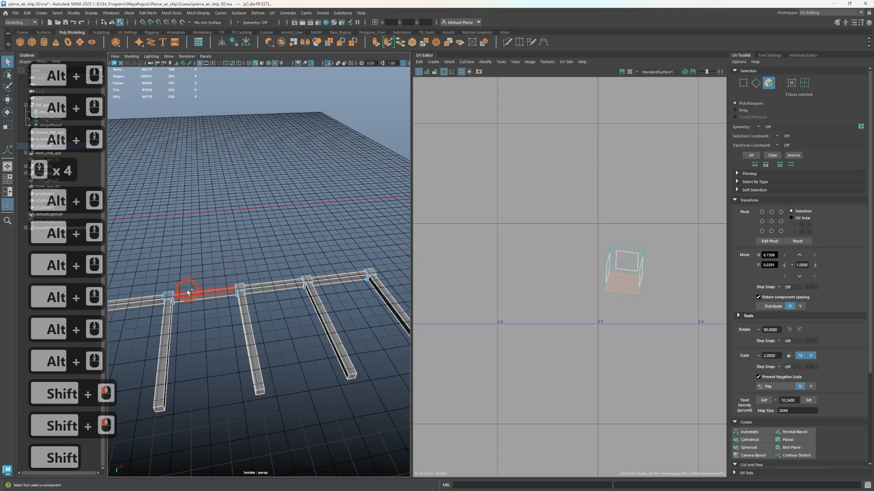
click(787, 440)
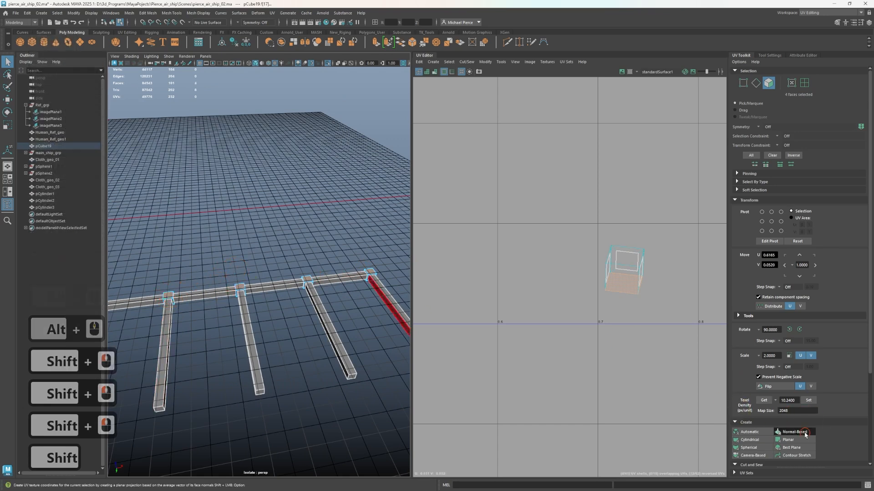
Select the underside faces of the four crossbar joint blocks and project their UVs with Normal-Based mapping, undoing the accidental planar projection
alt+drag(236, 314, 302, 359)
scroll(350, 383, up, 3)
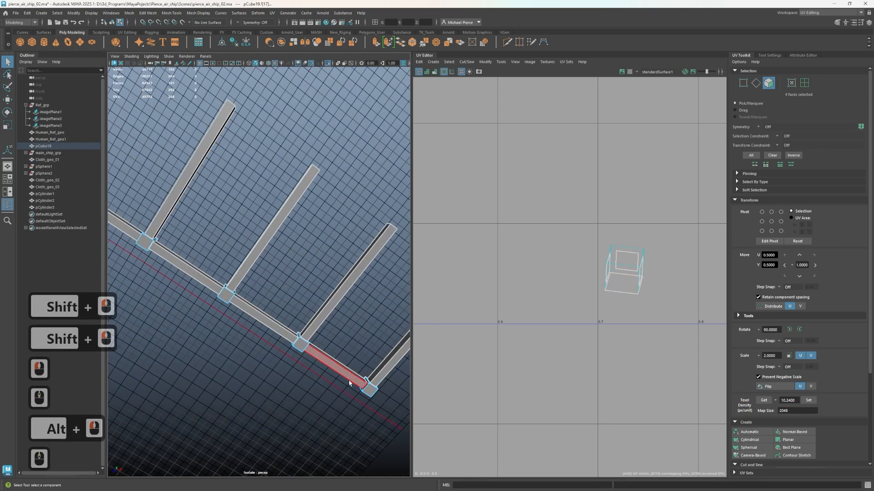
click(372, 391)
shift+click(299, 345)
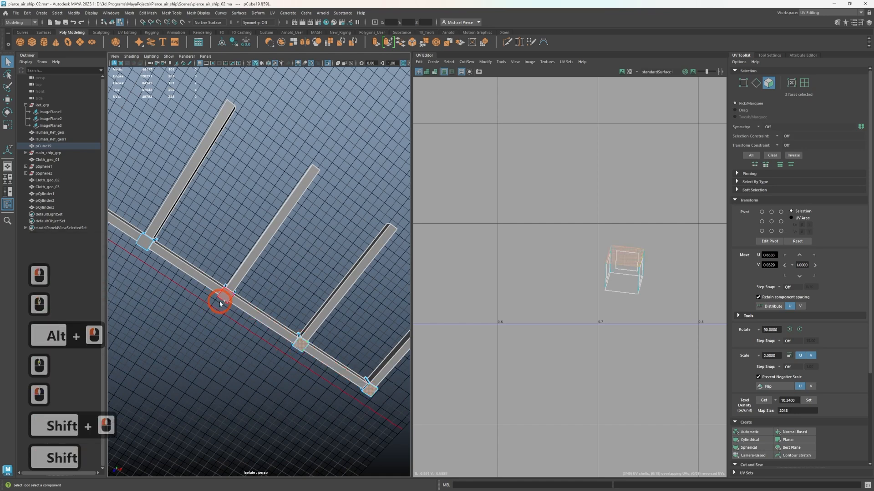
shift+click(223, 299)
shift+click(145, 243)
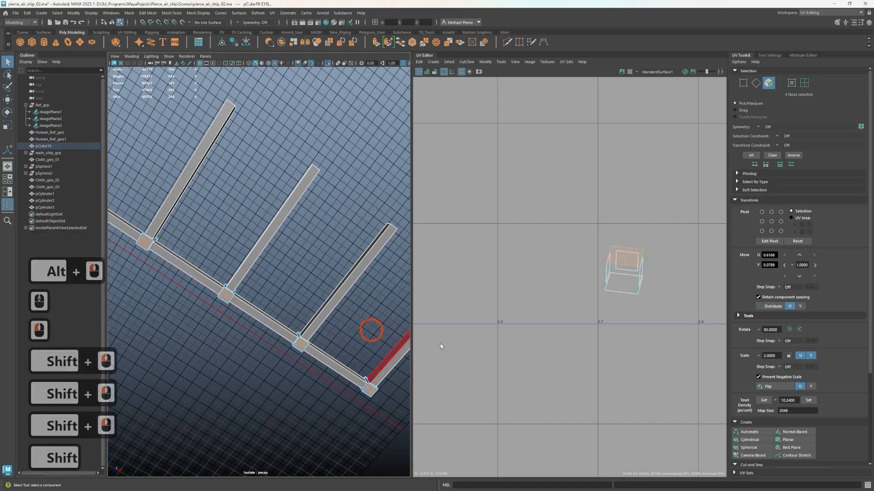
click(786, 430)
click(792, 435)
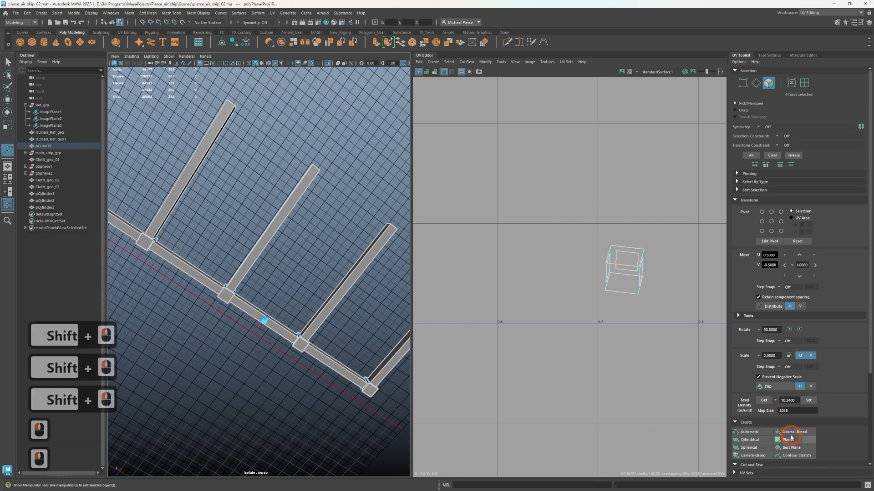
key(ctrl+z)
click(784, 434)
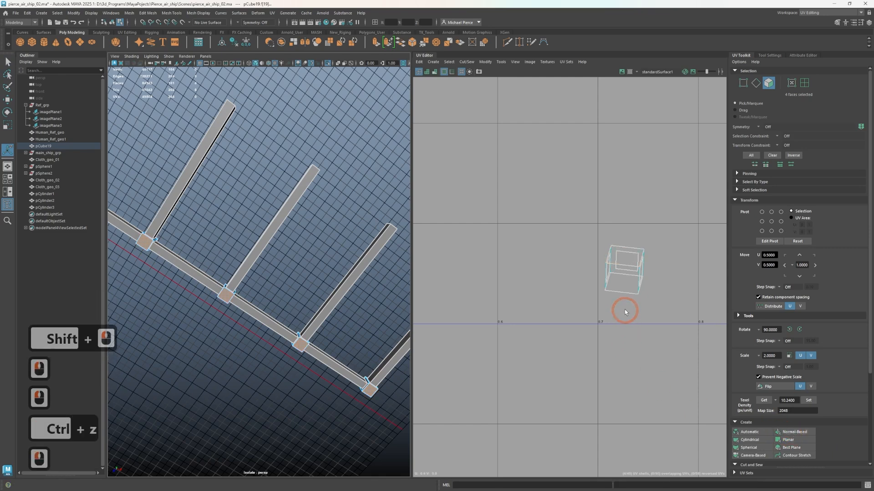
Select the outward-facing side faces of the joint blocks and the flared end block, and project their UVs with Normal-Based mapping
scroll(625, 312, up, 2)
scroll(359, 341, down, 3)
scroll(300, 342, up, 3)
alt+drag(299, 341, 306, 369)
alt+scroll(327, 342, down, 2)
alt+scroll(347, 344, up, 2)
click(351, 328)
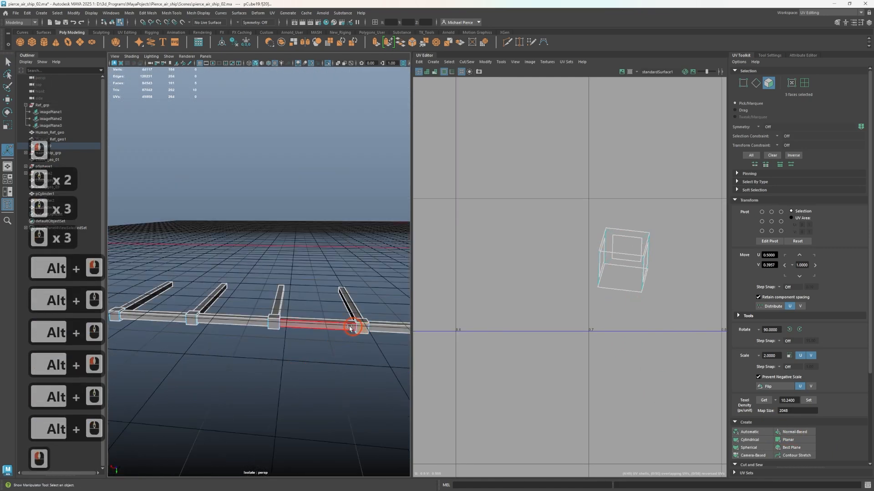
shift+click(239, 319)
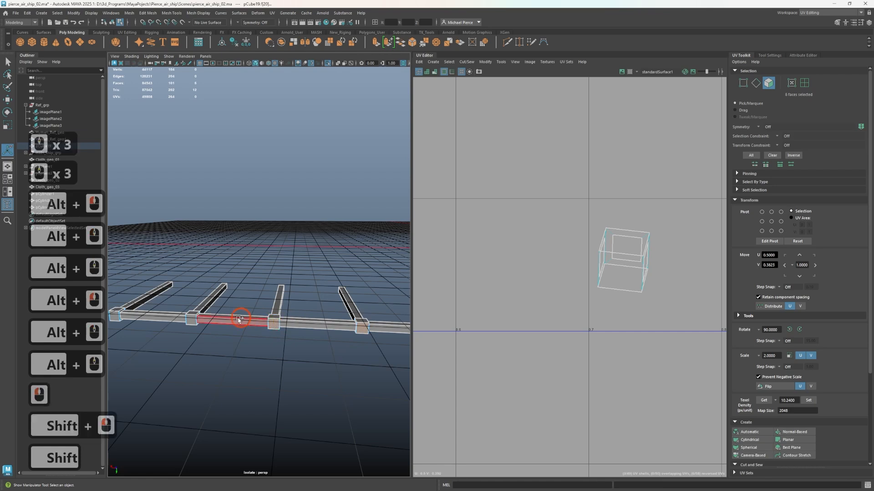
shift+click(177, 317)
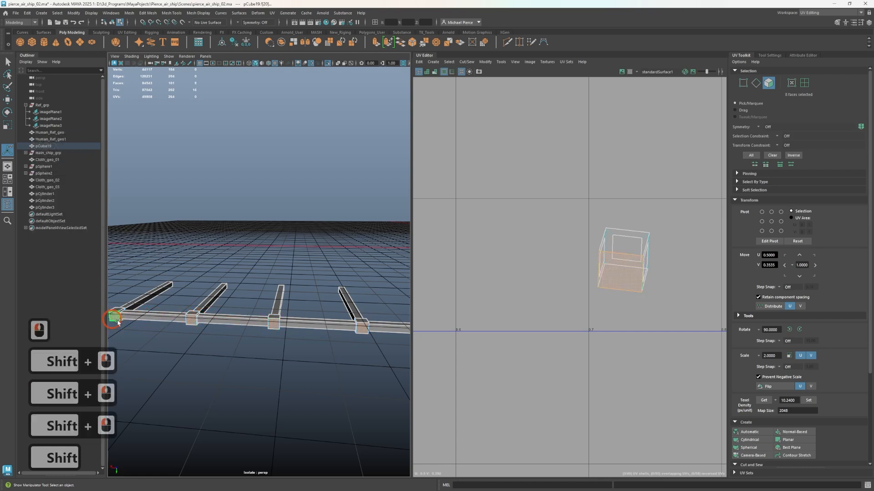
alt+middle_drag(115, 318, 282, 330)
shift+click(288, 326)
shift+click(307, 335)
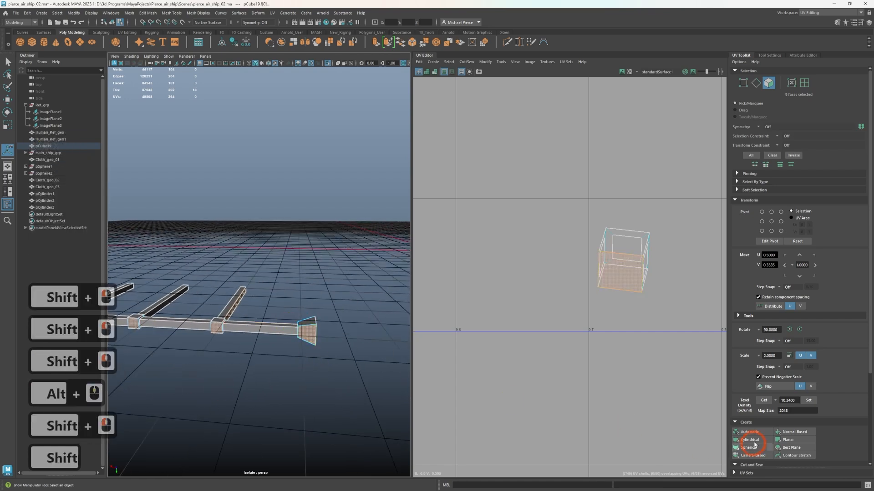
click(794, 431)
Project the UVs of the flared end block's top face with Normal-Based mapping
scroll(265, 349, up, 2)
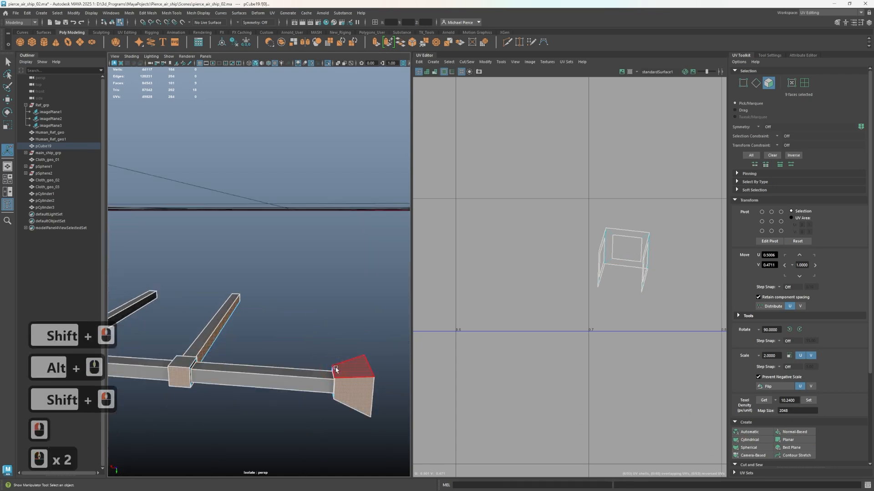
click(351, 366)
click(785, 435)
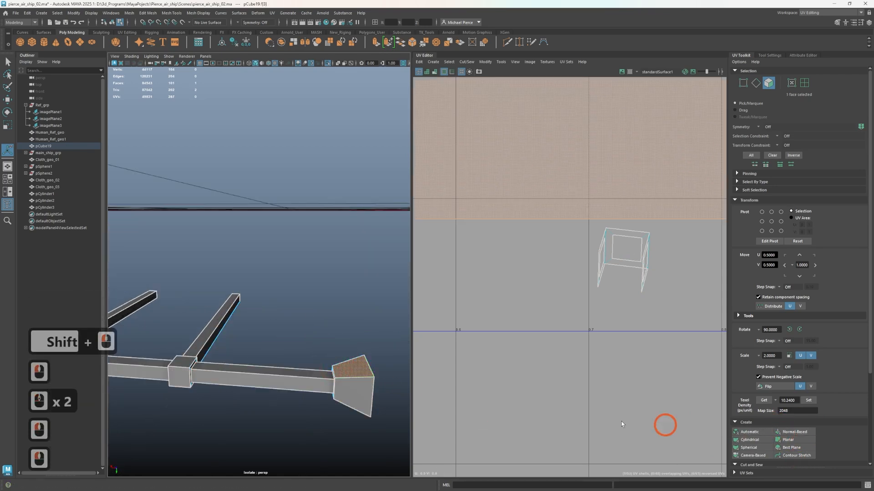
Project the two remaining outer faces of the flared end block one at a time with Normal-Based mapping
key(f)
alt+drag(373, 419, 344, 333)
alt+right_drag(344, 333, 369, 312)
alt+middle_drag(378, 312, 349, 338)
click(349, 342)
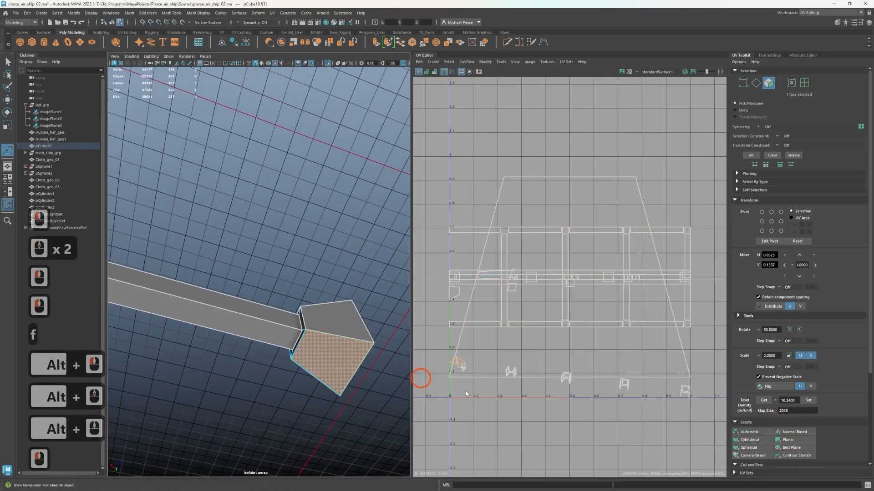
click(795, 431)
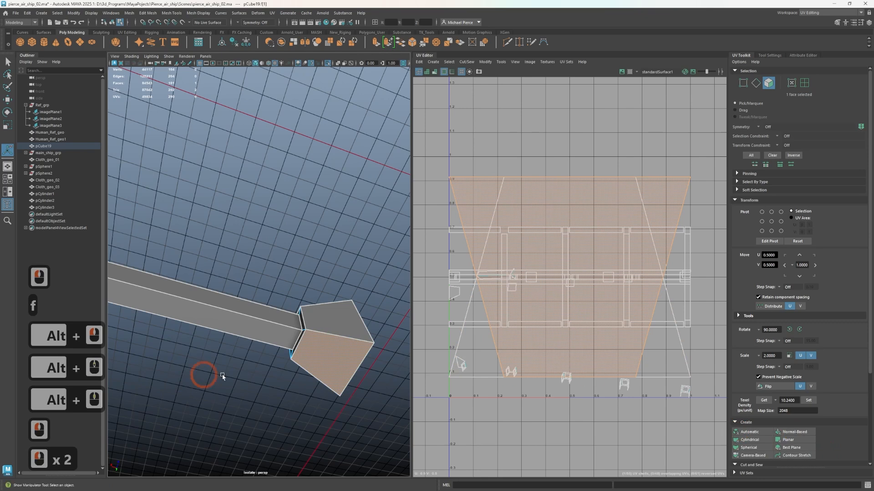
alt+drag(222, 375, 218, 400)
click(219, 400)
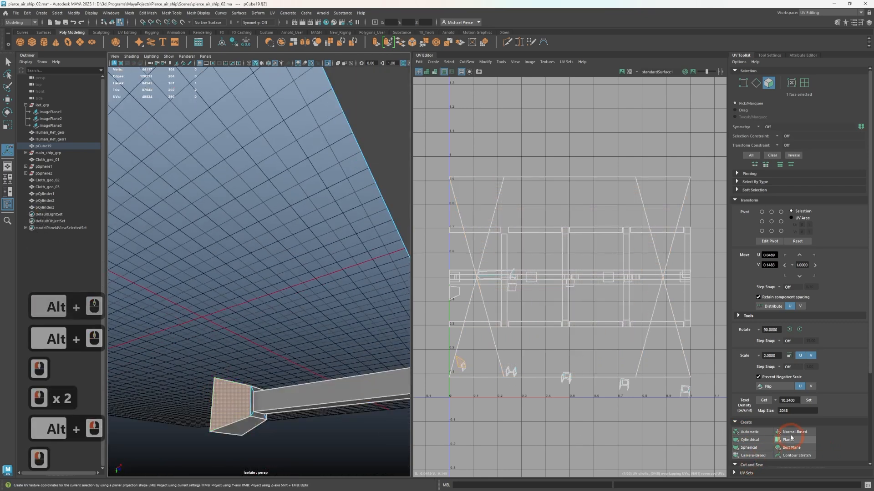
click(784, 434)
Select the four narrow inner faces surrounding the beam at the flared end block and project their UVs with Normal-Based mapping
scroll(255, 362, up, 2)
alt+drag(256, 362, 280, 348)
click(233, 402)
click(240, 337)
shift+double_click(233, 329)
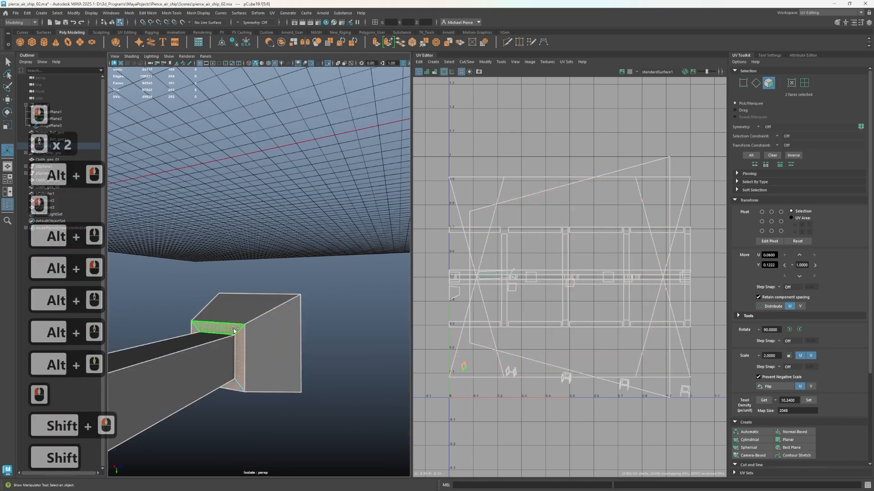
click(792, 434)
Select the oversized end block UV shells in UV shell mode and scale them down around their centre
right_drag(401, 296, 402, 348)
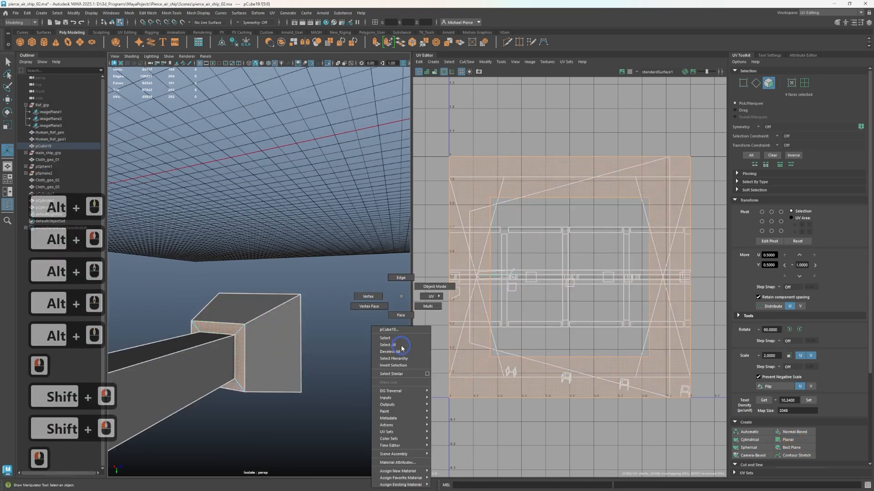
right_drag(349, 299, 349, 299)
right_click(429, 262)
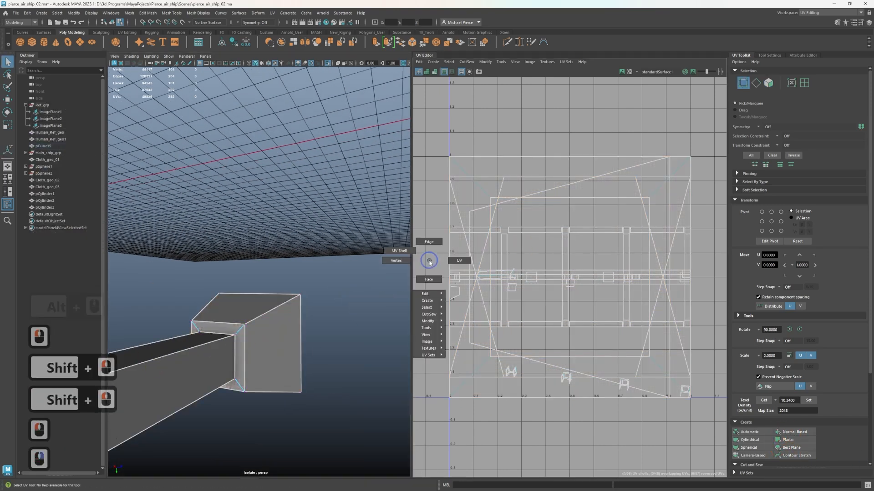
right_click(390, 251)
click(474, 339)
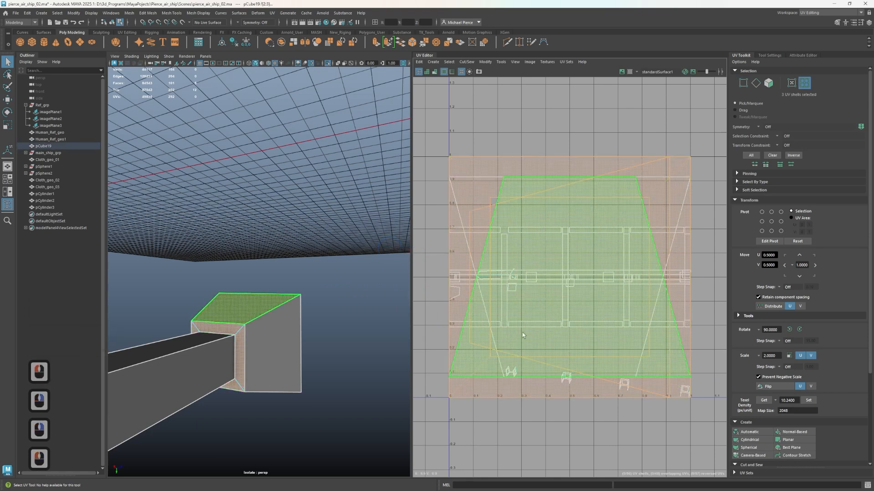
key(r)
click(523, 308)
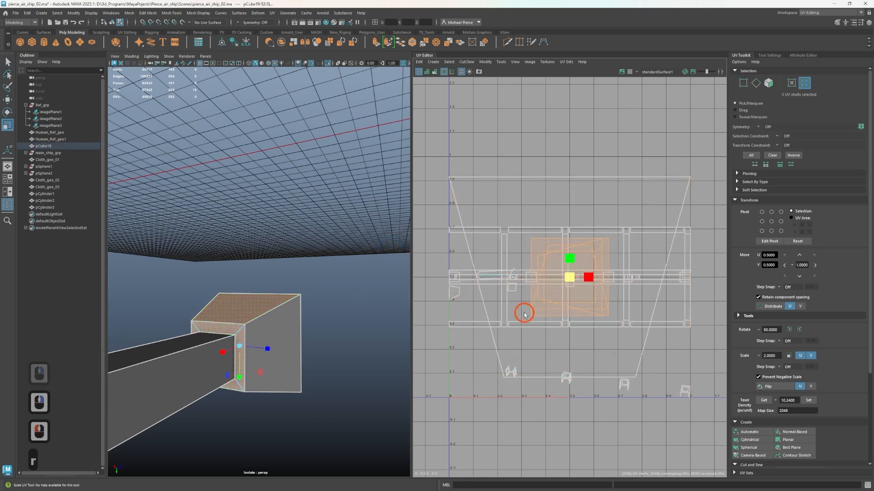
click(569, 300)
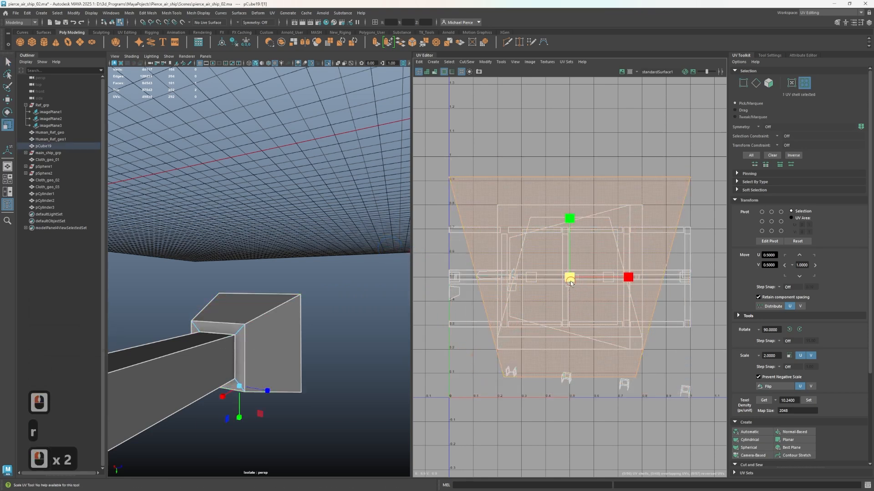
Select the small UV shell of narrow joint faces near the first crossbar and examine those faces on the model
scroll(486, 367, up, 12)
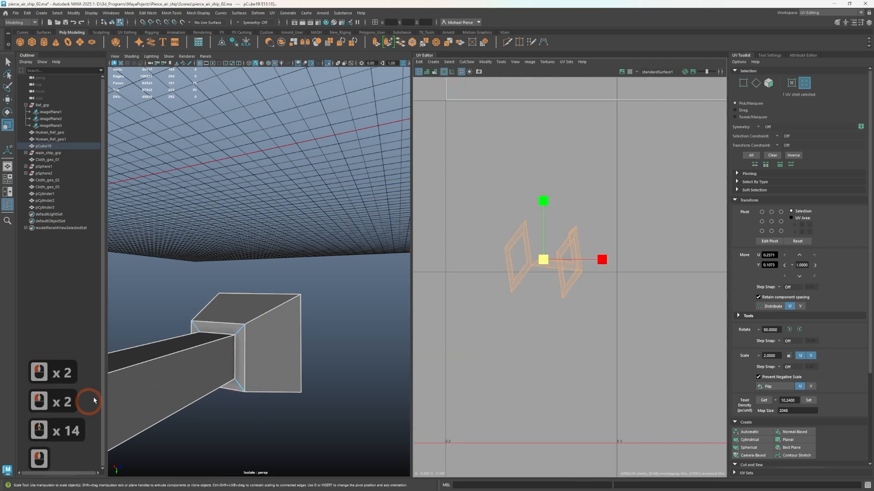
scroll(204, 361, down, 7)
alt+drag(205, 361, 213, 350)
key(f)
scroll(270, 357, up, 1)
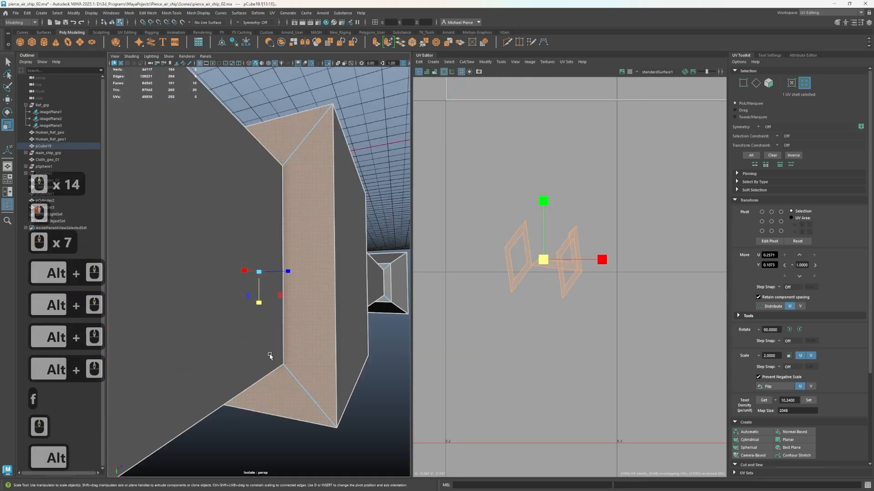
alt+drag(270, 357, 258, 302)
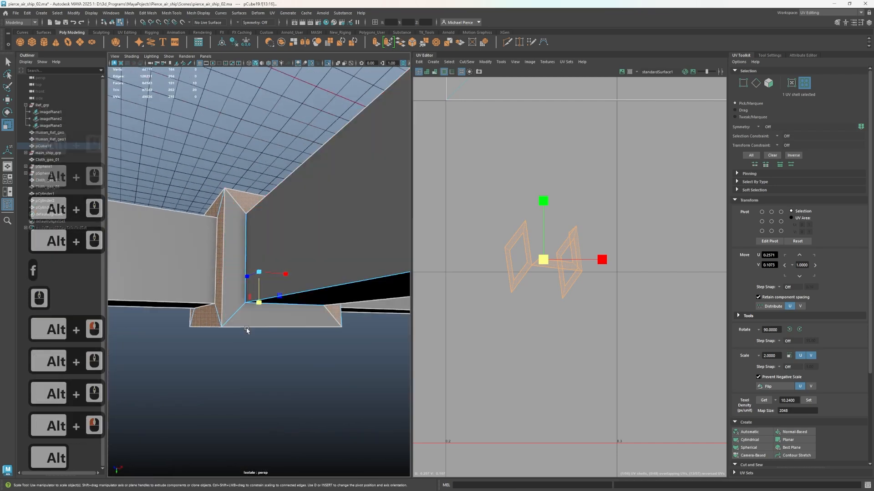
right_drag(246, 330, 267, 315)
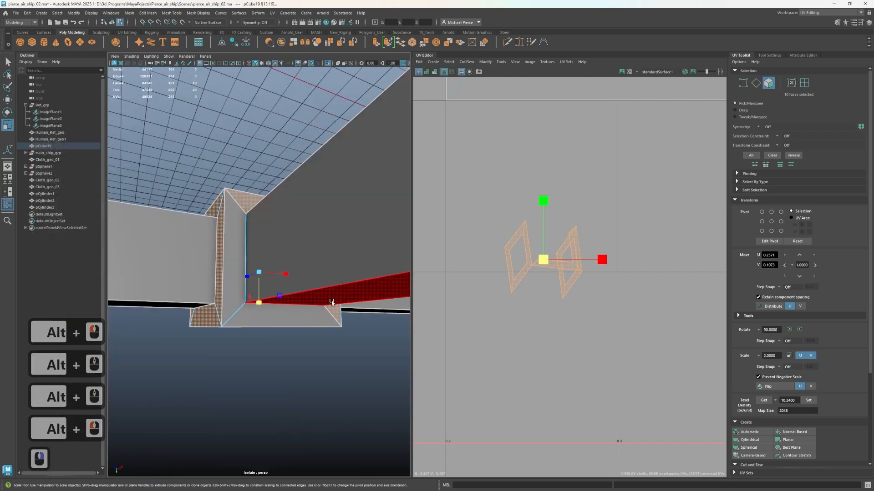
Select the long underside face of the crossbar nearest the flared end and project its UVs with Normal-Based mapping
alt+drag(287, 331, 270, 293)
scroll(288, 220, down, 6)
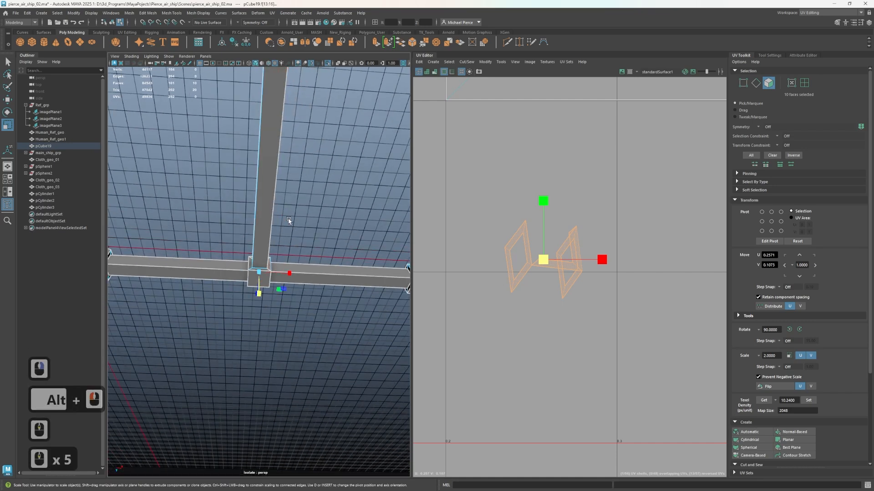
scroll(288, 221, down, 4)
scroll(264, 209, up, 2)
click(263, 207)
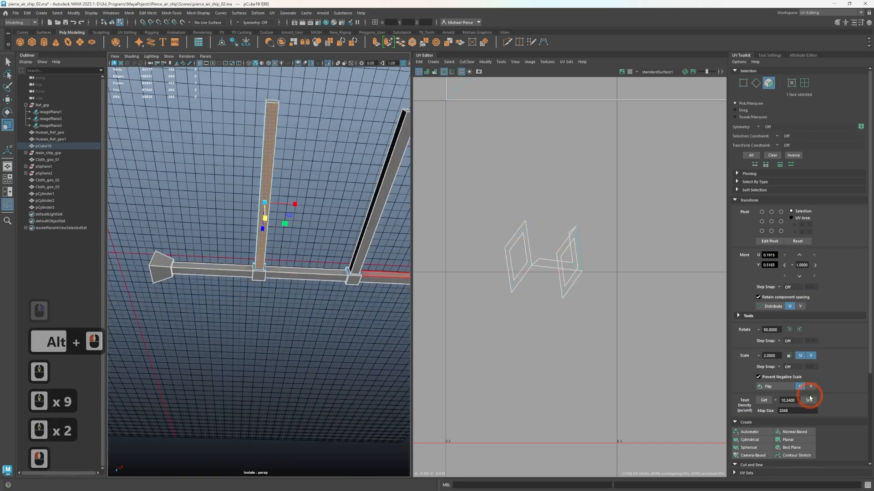
click(802, 434)
Select the long side face of the same crossbar and project its UVs with Normal-Based mapping
scroll(196, 213, up, 3)
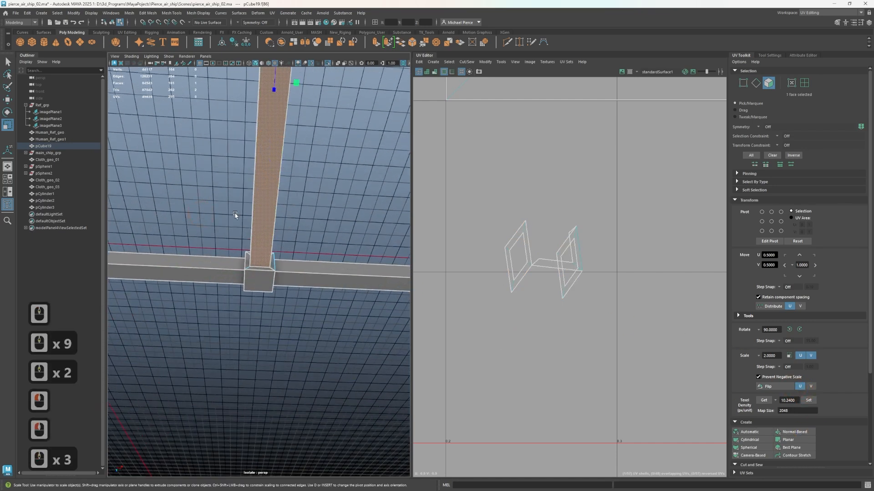
alt+drag(238, 215, 252, 260)
scroll(253, 261, up, 1)
click(277, 256)
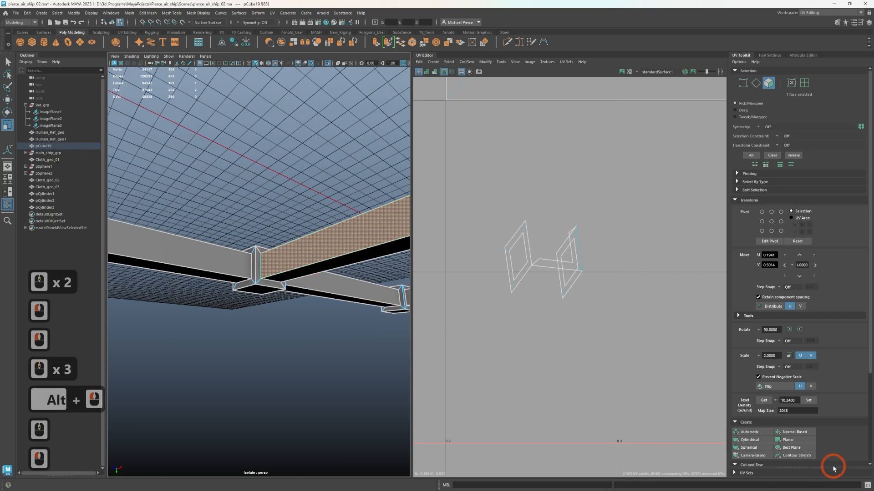
click(782, 433)
Select the four narrow faces surrounding the first crossbar at its joint block and locate the matching shell in the UV Editor
scroll(473, 284, down, 13)
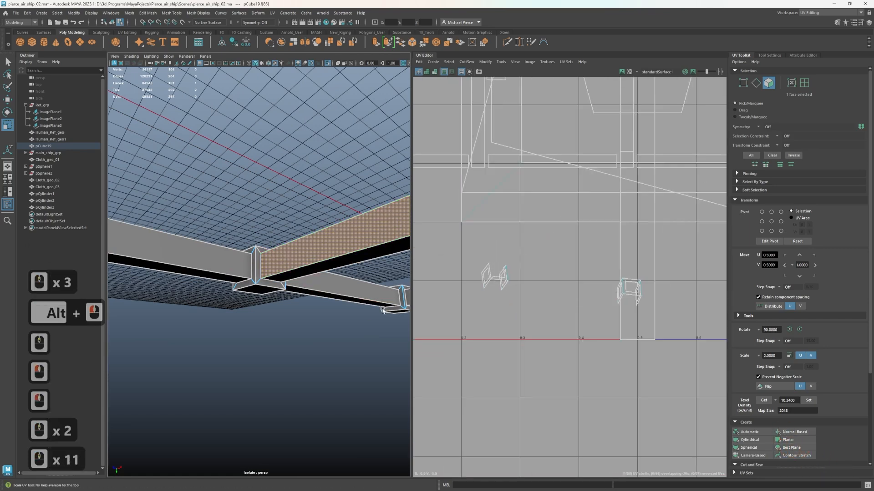
scroll(289, 287, up, 5)
alt+drag(244, 301, 250, 299)
right_drag(249, 298, 229, 299)
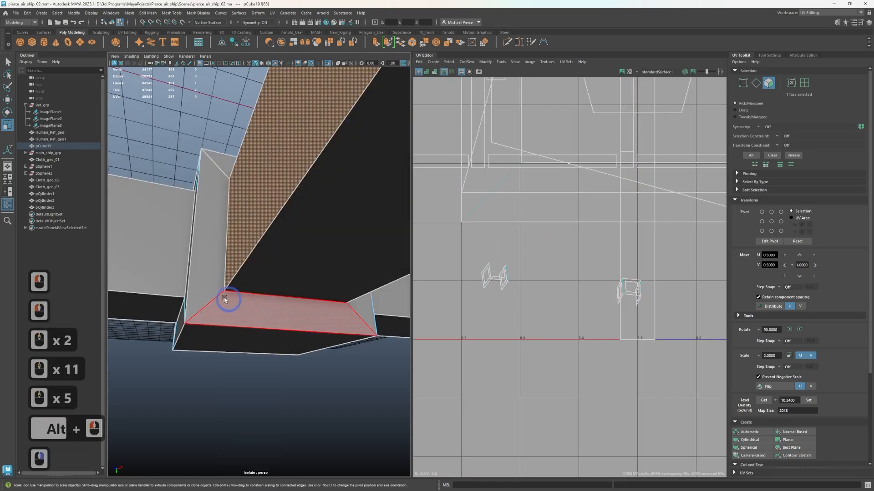
click(211, 295)
shift+double_click(226, 308)
scroll(298, 335, down, 2)
alt+drag(300, 338, 364, 328)
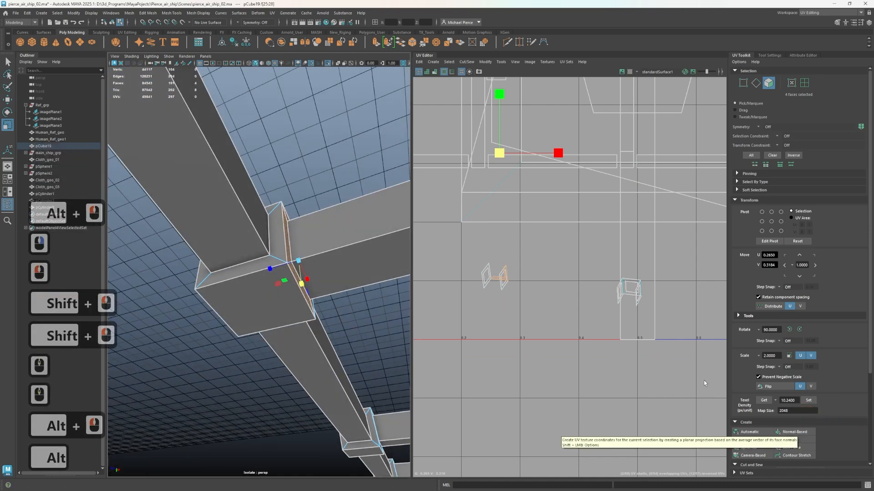
scroll(665, 349, up, 1)
scroll(621, 277, up, 3)
scroll(622, 275, up, 2)
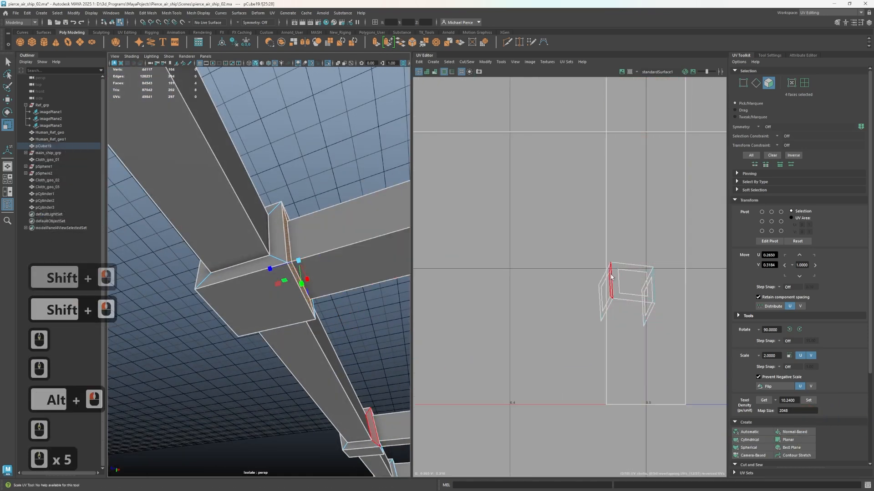
shift+click(617, 267)
Try to add the matching narrow faces around the next two crossbars to the selection, and clear the stray whole-mesh selection
alt+scroll(292, 287, down, 1)
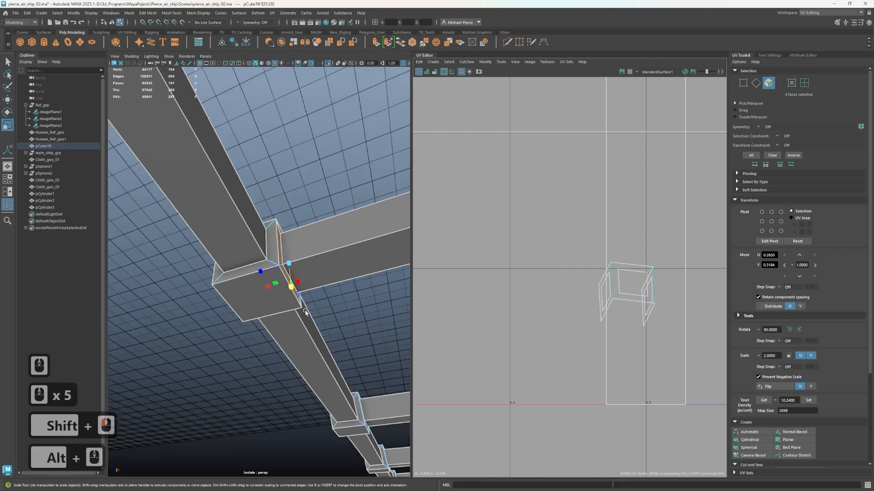
alt+drag(293, 286, 329, 315)
alt+middle_drag(329, 315, 88, 199)
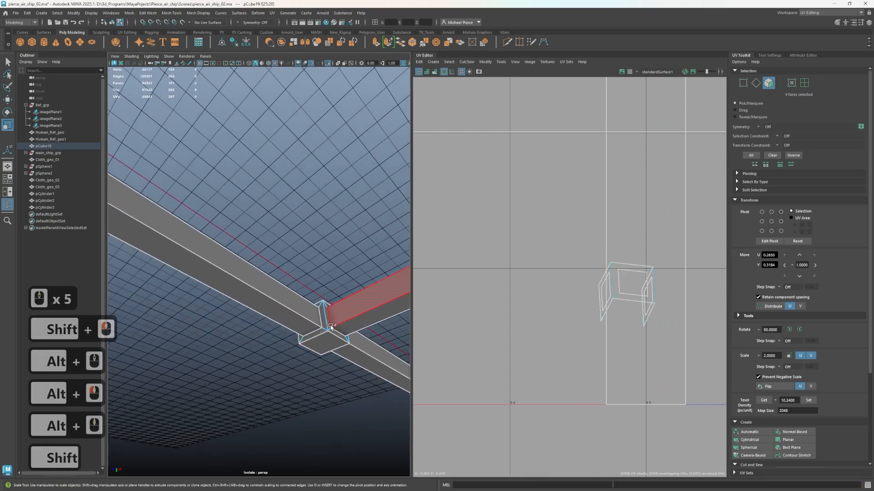
shift+click(345, 336)
shift+double_click(342, 337)
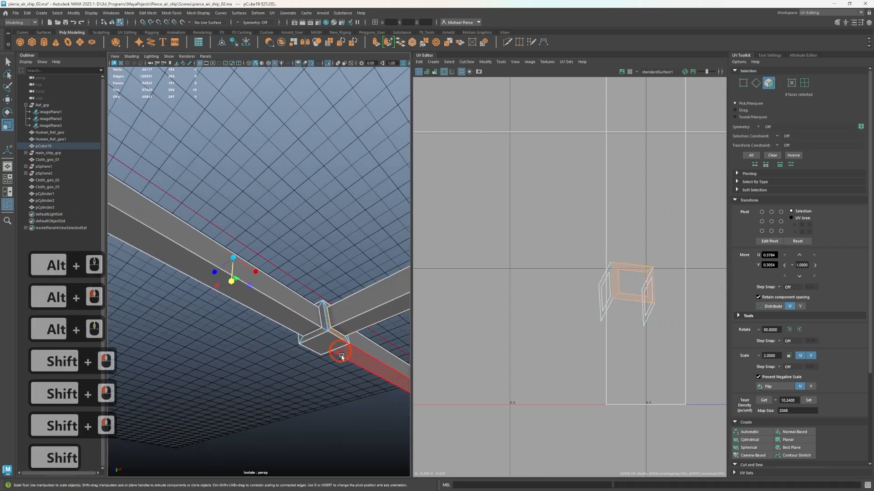
alt+middle_drag(343, 356, 113, 262)
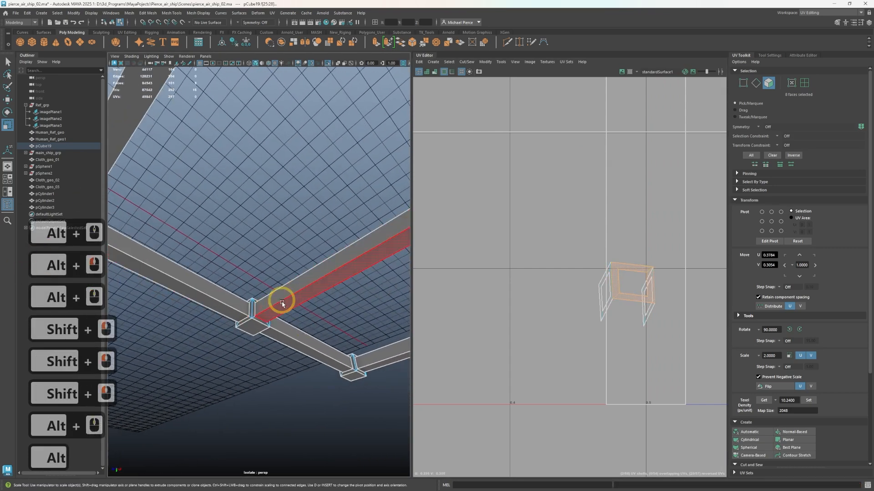
shift+click(252, 316)
shift+click(261, 322)
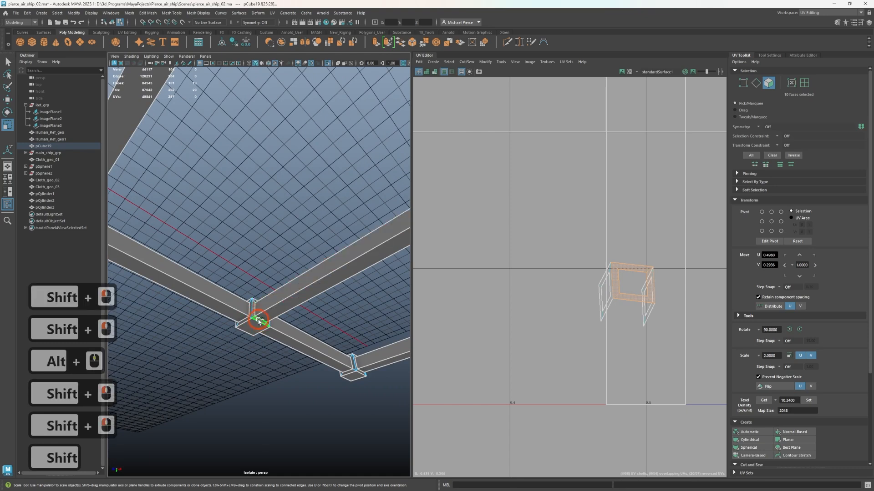
shift+click(262, 322)
shift+click(262, 322)
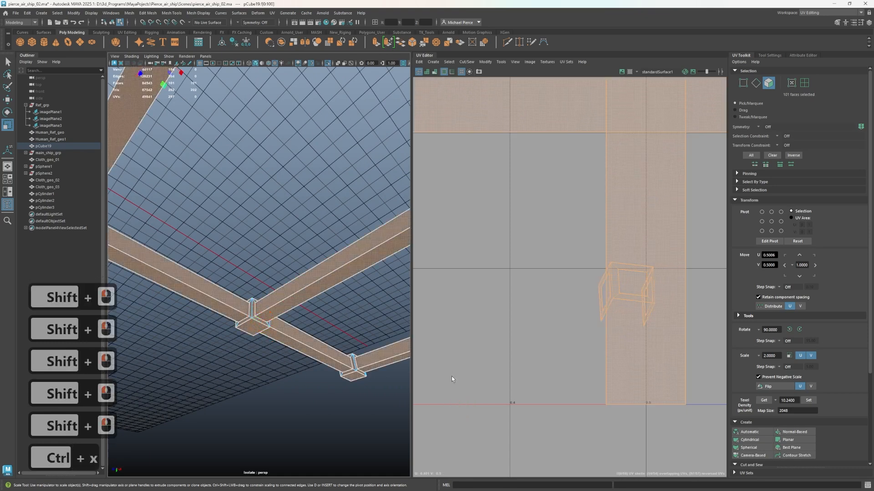
scroll(453, 378, down, 7)
click(493, 320)
scroll(465, 330, down, 7)
click(293, 325)
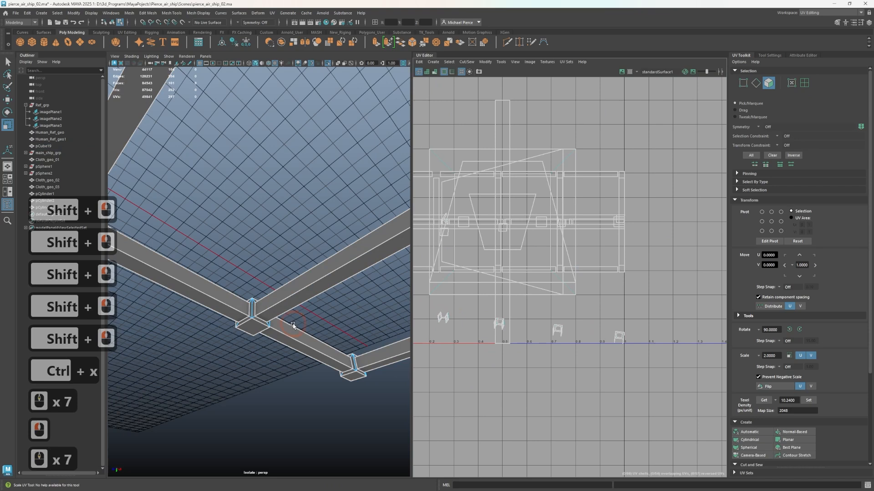
scroll(240, 320, up, 2)
scroll(448, 319, up, 12)
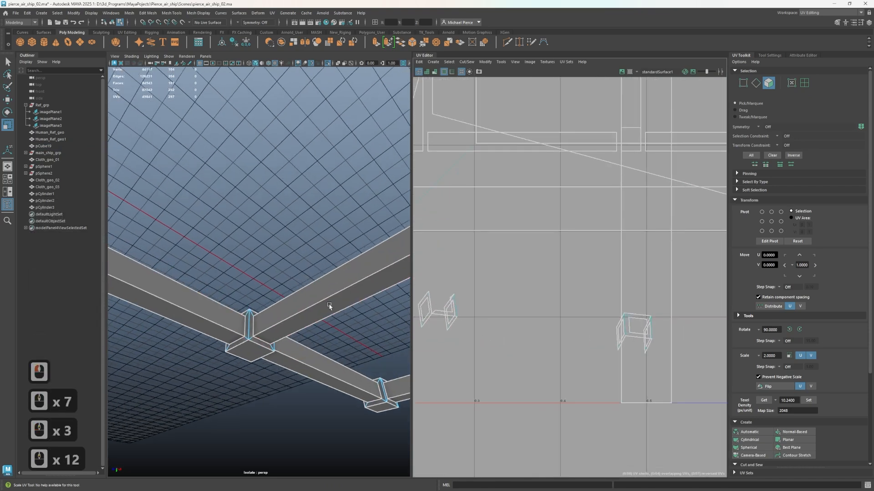
Look over the small joint shells in the UV Editor and frame the underside face of the nearby joint block
scroll(594, 296, down, 13)
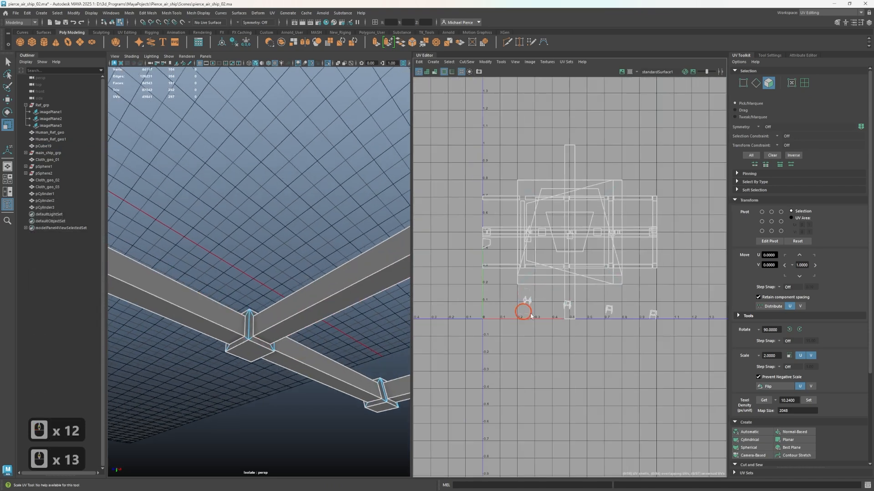
click(534, 303)
scroll(499, 275, up, 2)
scroll(267, 341, up, 7)
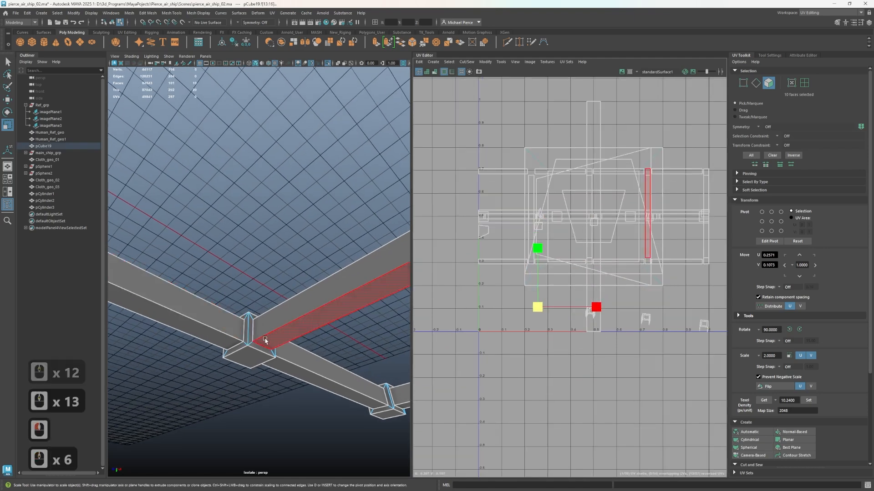
scroll(227, 336, down, 10)
scroll(219, 384, down, 2)
click(251, 346)
key(f)
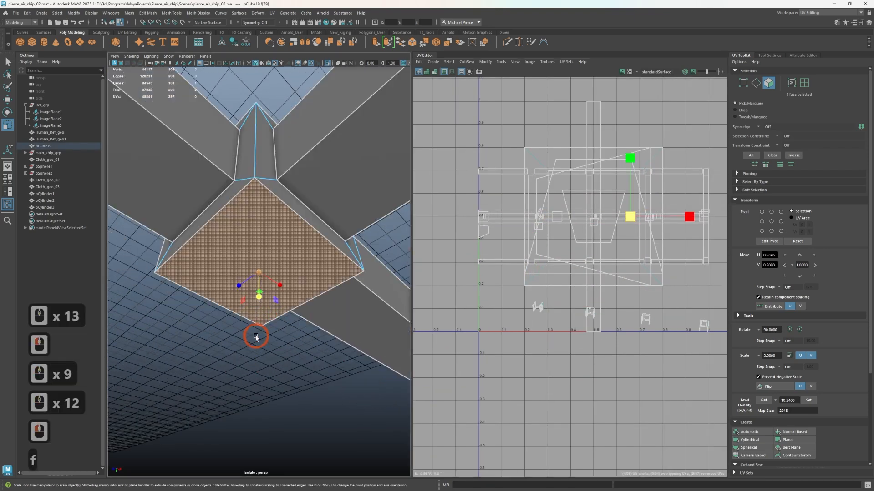
Project the four narrow faces around the crossbar at this joint block with Normal-Based mapping and set the shrunken shell outside the 0–1 UV square
alt+drag(254, 349, 284, 326)
right_drag(212, 207, 217, 222)
click(212, 215)
shift+double_click(218, 204)
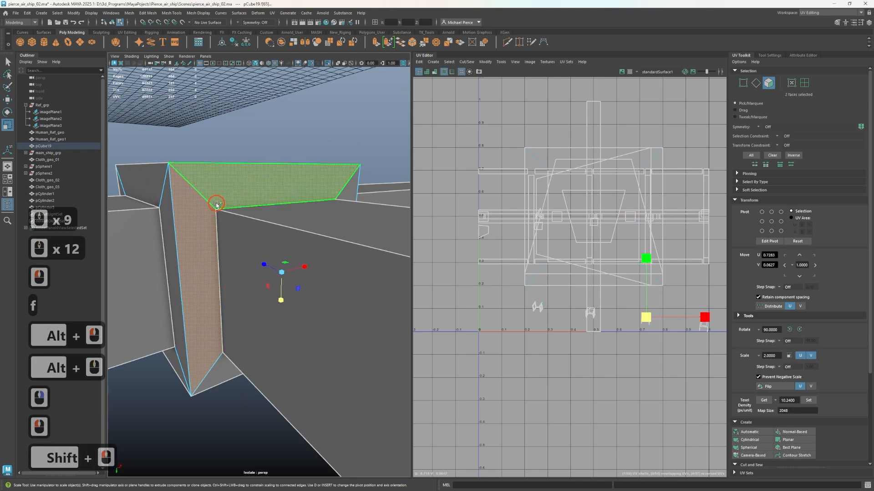
click(806, 431)
key(r)
click(566, 237)
key(w)
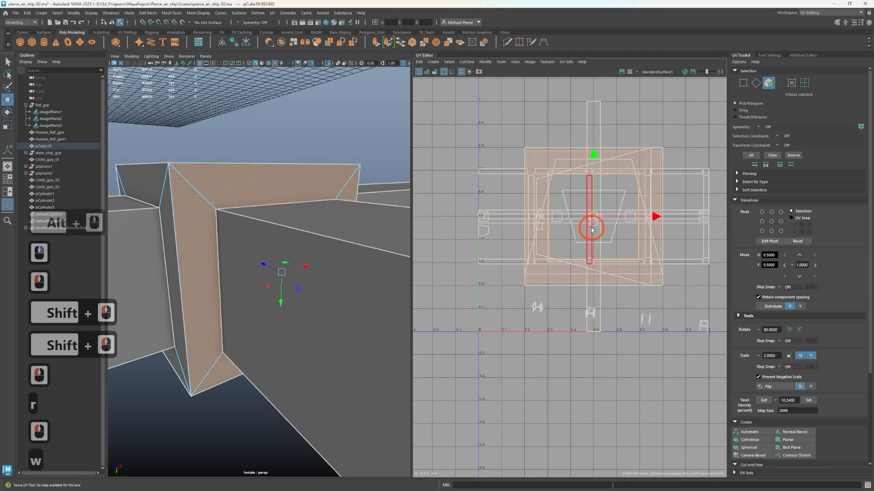
Project the ring of narrow faces around the long beam at the same joint with Normal-Based mapping, then shrink and move its shell aside
alt+drag(364, 234, 306, 306)
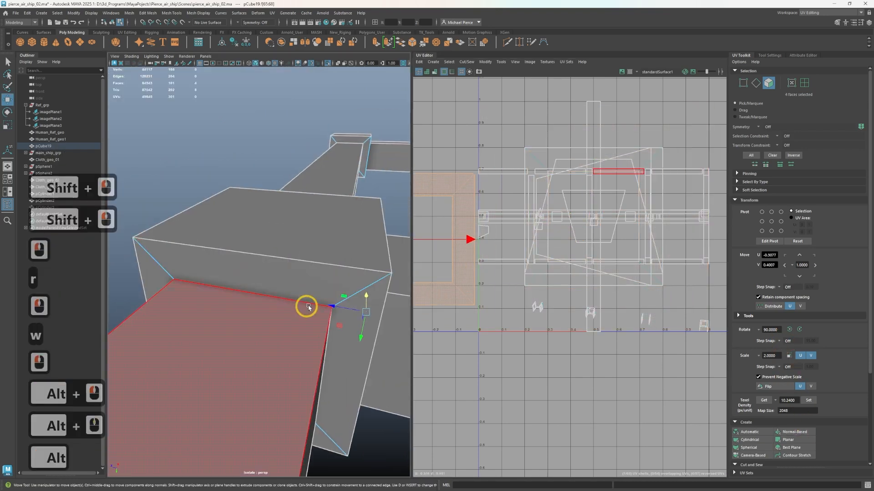
click(342, 340)
shift+double_click(302, 277)
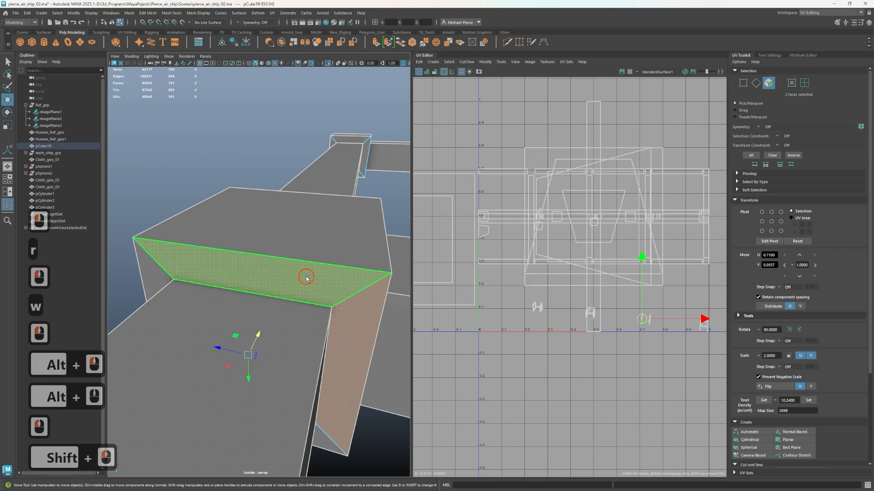
click(779, 434)
key(r)
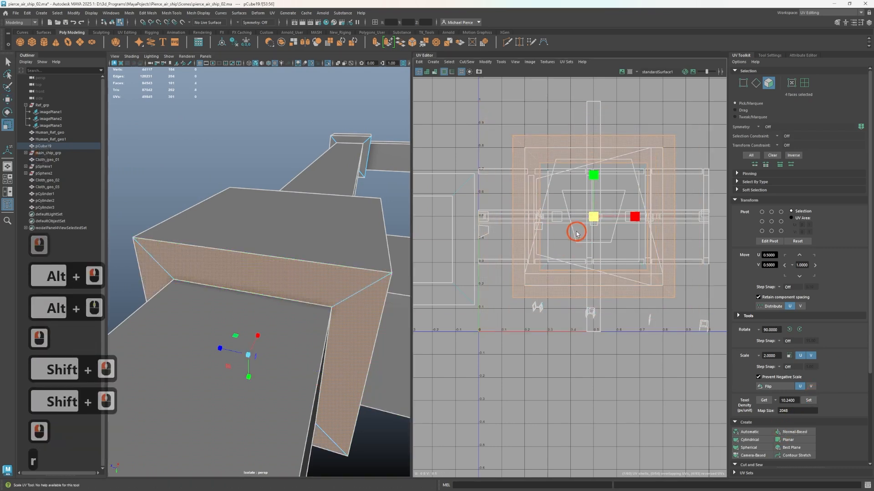
click(591, 225)
key(w)
drag(596, 222, 419, 228)
Project the remaining ring of four narrow faces on the joint block's opposite side with Normal-Based mapping and place its reduced shell beside the others
alt+drag(322, 335, 182, 319)
click(157, 316)
shift+double_click(172, 330)
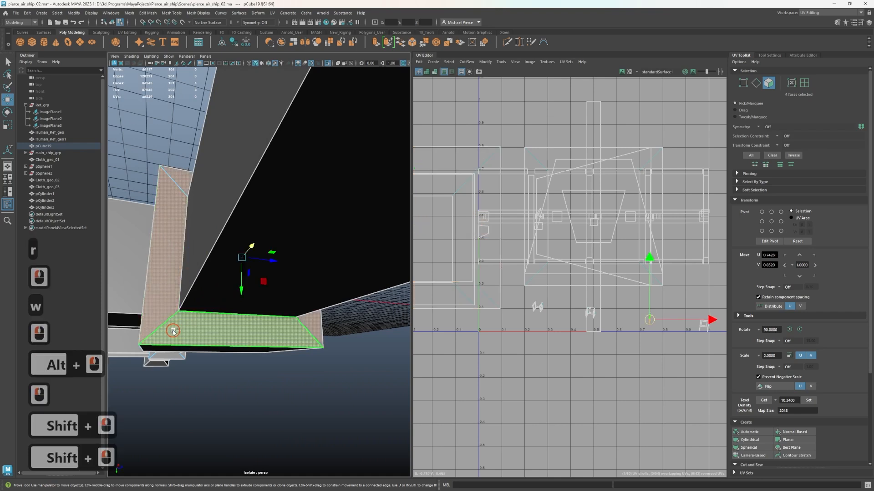
click(786, 433)
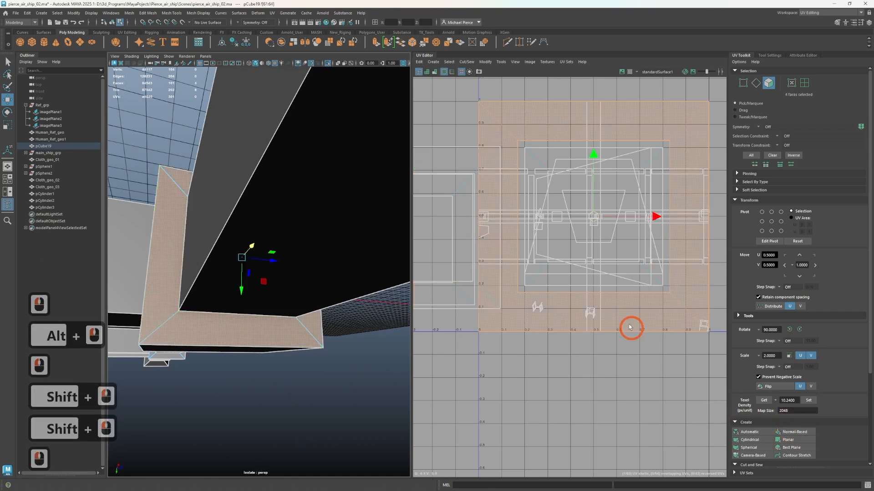
key(r)
drag(574, 223, 573, 223)
key(w)
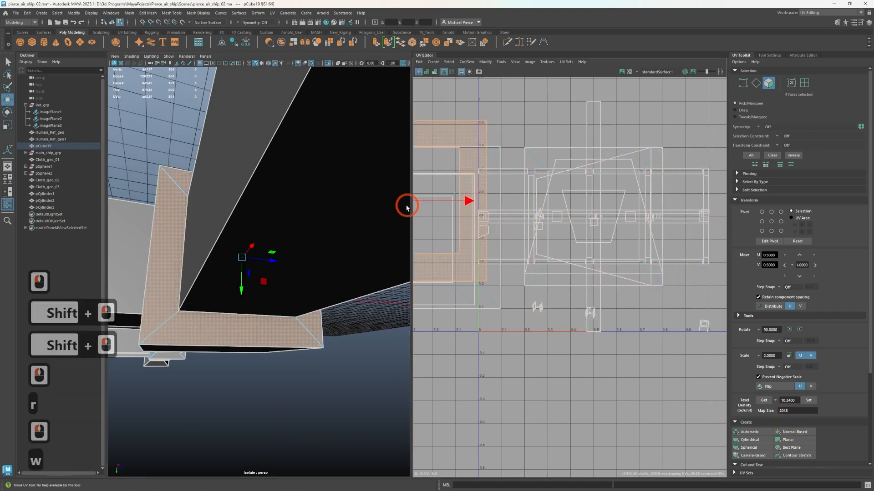
Inspect the finished joint block from all sides, check its underside face in the UV Editor, and find the corner block at the frame's end
alt+drag(311, 380, 260, 326)
click(259, 325)
scroll(612, 344, up, 1)
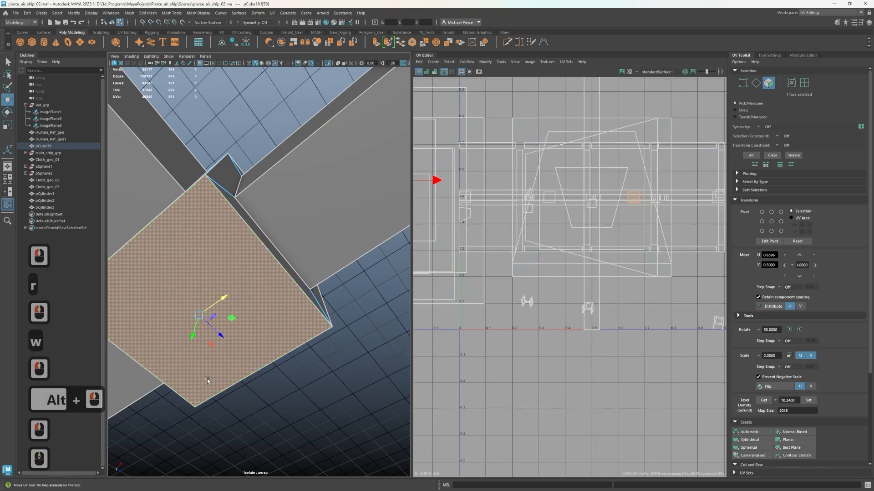
alt+drag(208, 381, 252, 416)
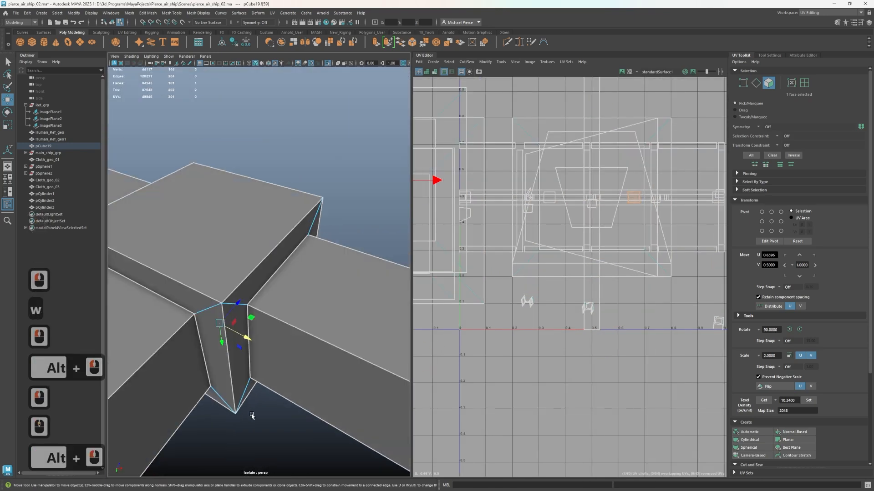
alt+drag(196, 308, 263, 309)
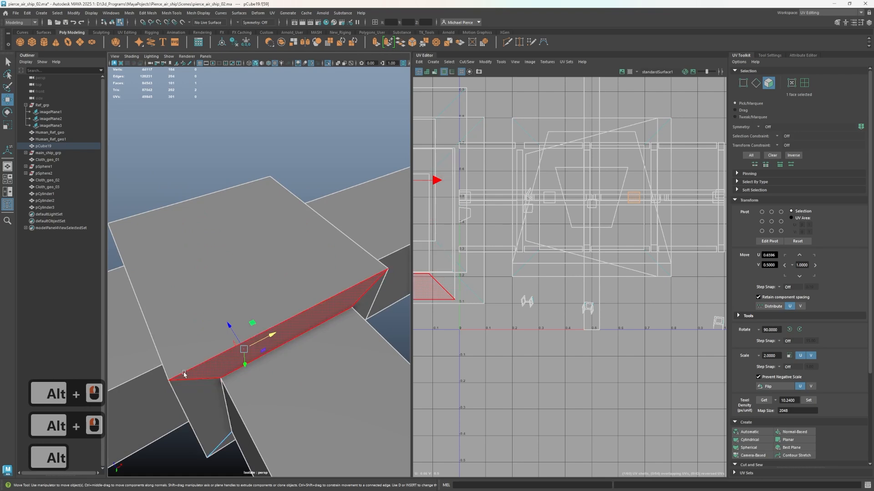
scroll(232, 358, down, 6)
alt+middle_drag(285, 325, 157, 373)
scroll(282, 312, up, 4)
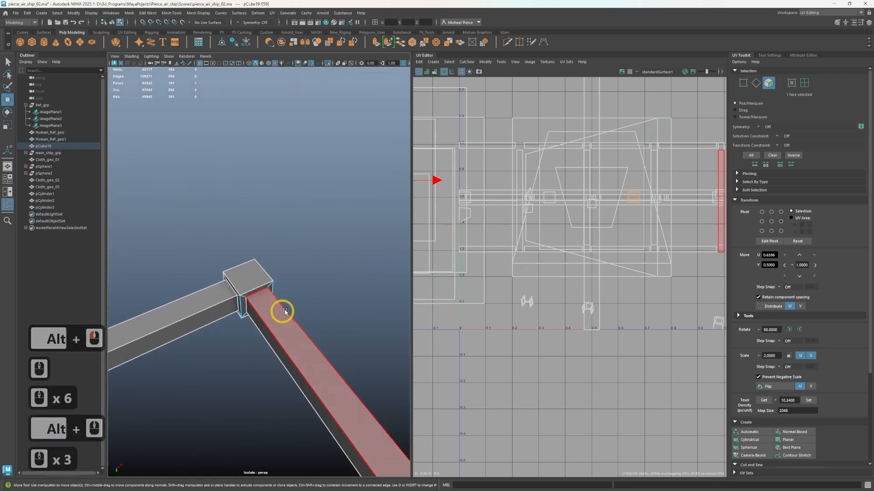
Project the four narrow faces around the end crossbar at the corner block with Normal-Based mapping and scale the shell down
click(247, 302)
key(f)
alt+drag(257, 269, 240, 356)
alt+middle_drag(240, 357, 258, 315)
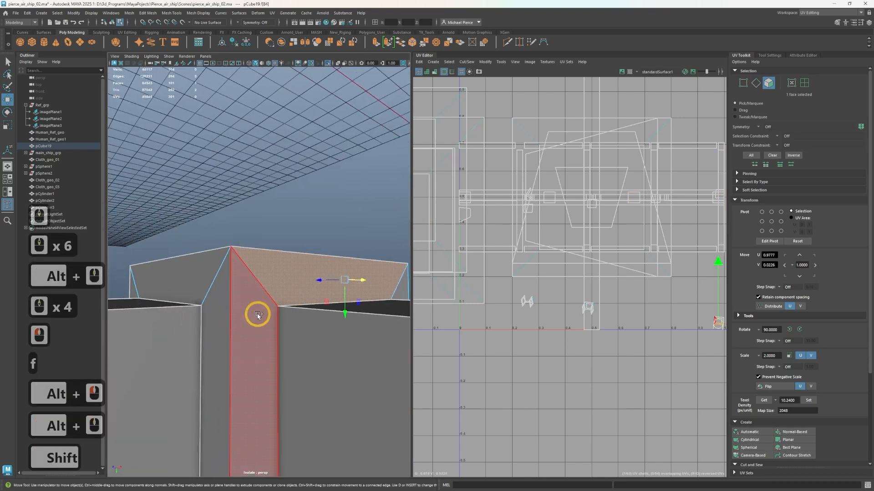
shift+double_click(258, 315)
click(794, 432)
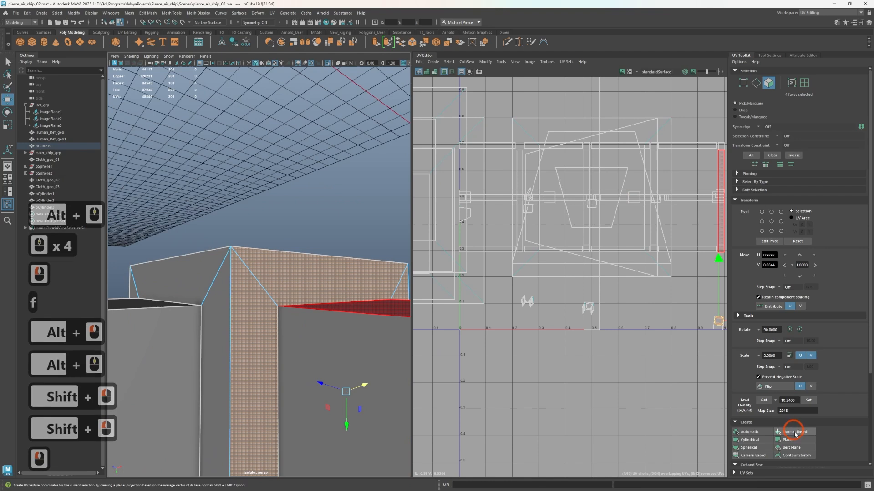
click(792, 433)
key(r)
drag(591, 198, 506, 220)
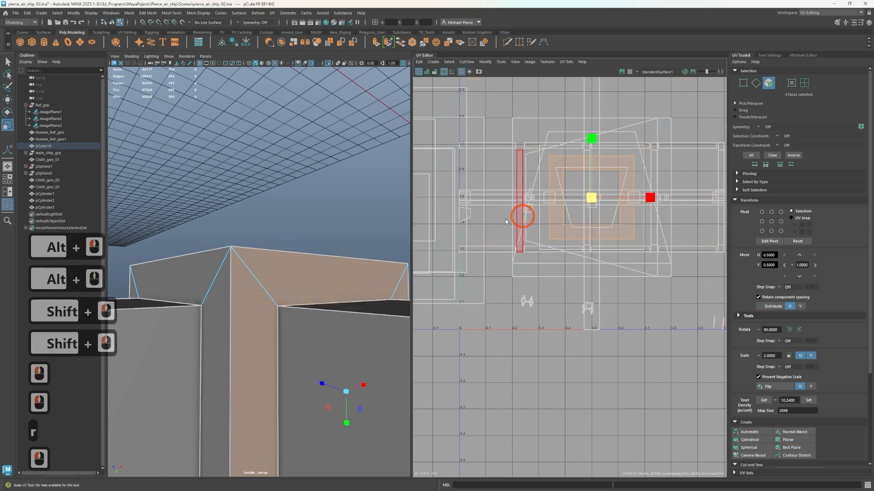
Project the four narrow faces around the long beam at the corner block with Normal-Based mapping and scale the shell down
click(195, 294)
shift+double_click(222, 327)
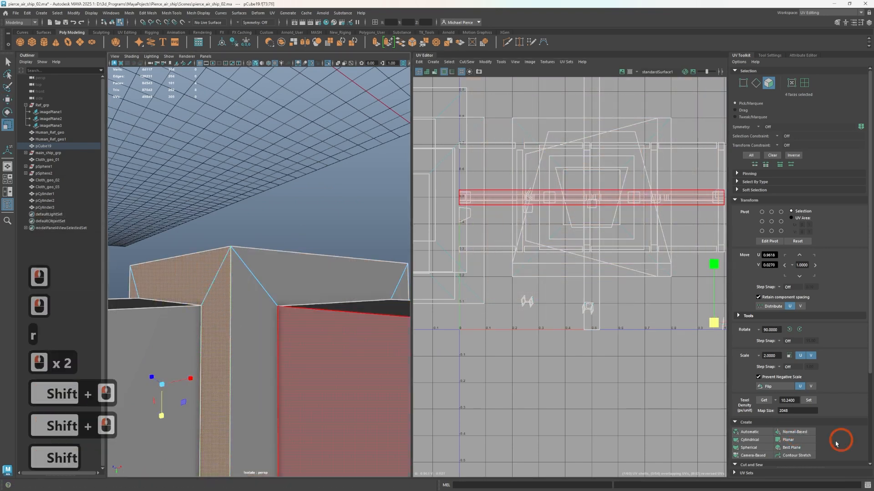
click(655, 225)
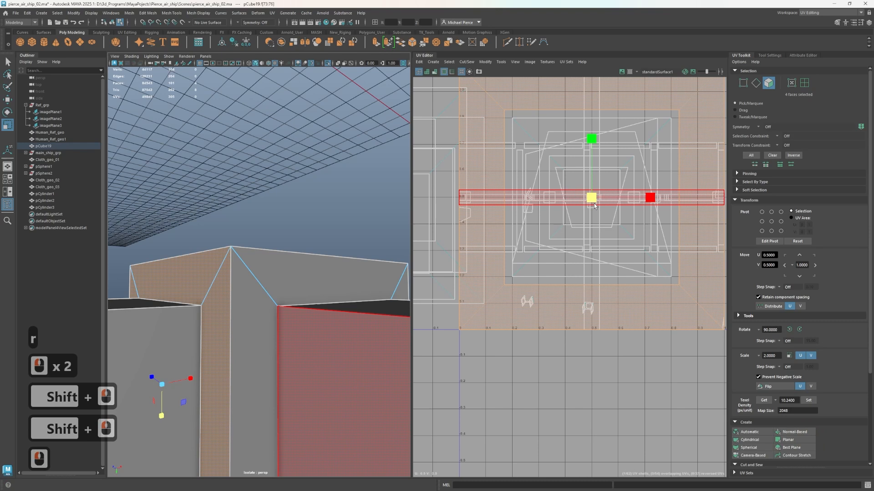
drag(594, 206, 581, 209)
Check the corner block's underside, outer side and top faces against their shells in the UV Editor
alt+scroll(297, 371, down, 2)
alt+drag(297, 372, 375, 331)
alt+scroll(255, 330, down, 4)
click(215, 343)
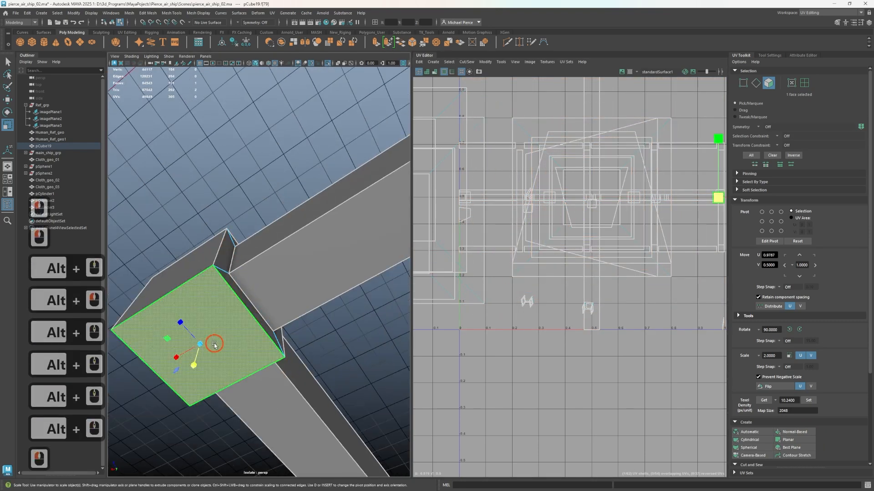
click(181, 270)
alt+drag(184, 272, 278, 335)
click(194, 365)
click(228, 312)
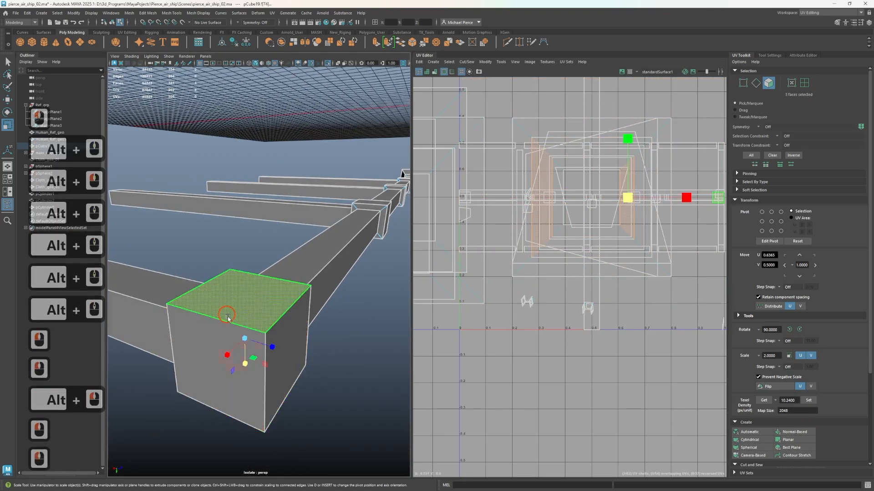
alt+middle_drag(257, 302, 152, 404)
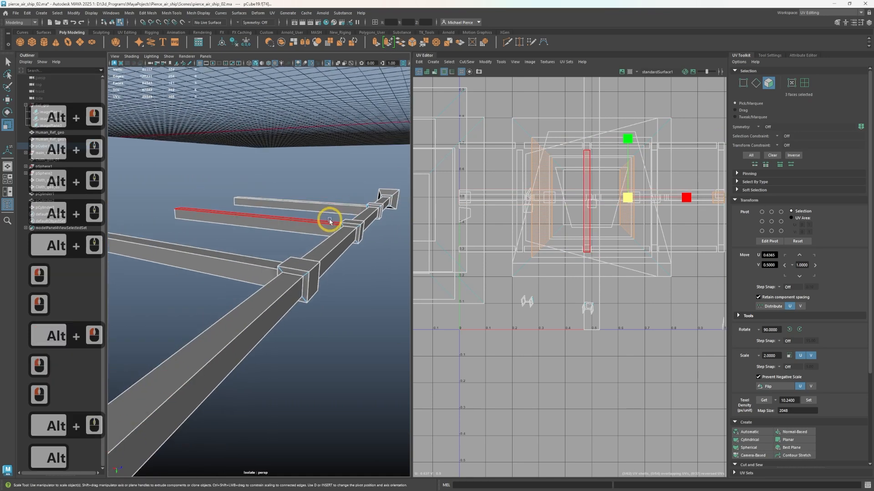
Project the ring of narrow faces around the long beam on one side of the middle joint block with Normal-Based mapping and shrink its shell
click(354, 226)
key(f)
scroll(345, 259, up, 3)
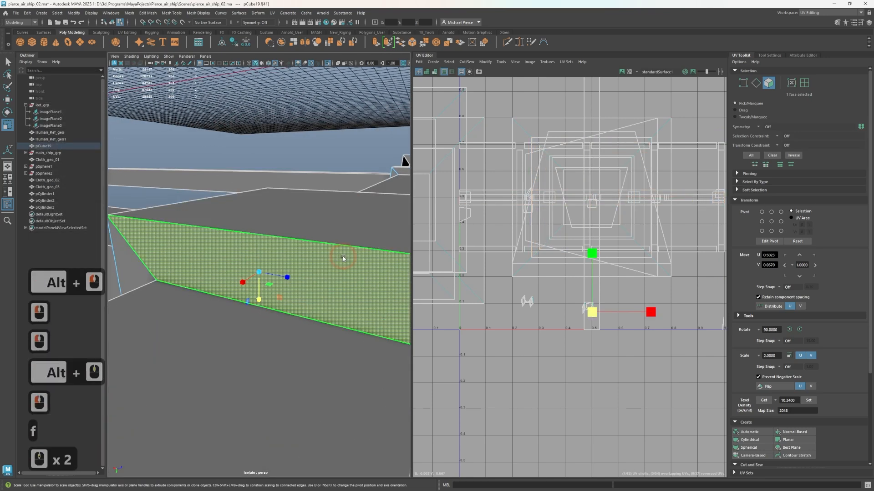
alt+scroll(325, 281, down, 3)
shift+double_click(363, 315)
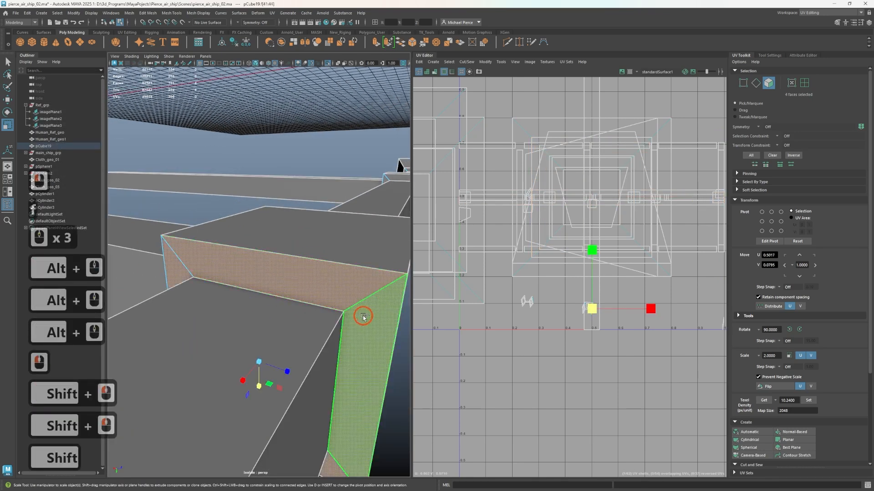
click(792, 433)
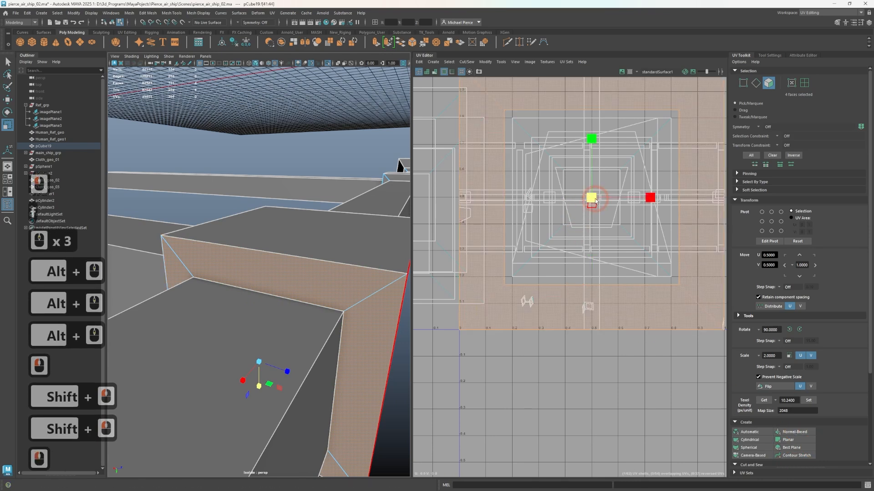
drag(595, 201, 576, 210)
Project the four narrow faces around the crossbar at the middle joint block with Normal-Based mapping and scale the shell down
click(366, 284)
scroll(255, 304, down, 2)
alt+drag(256, 304, 333, 305)
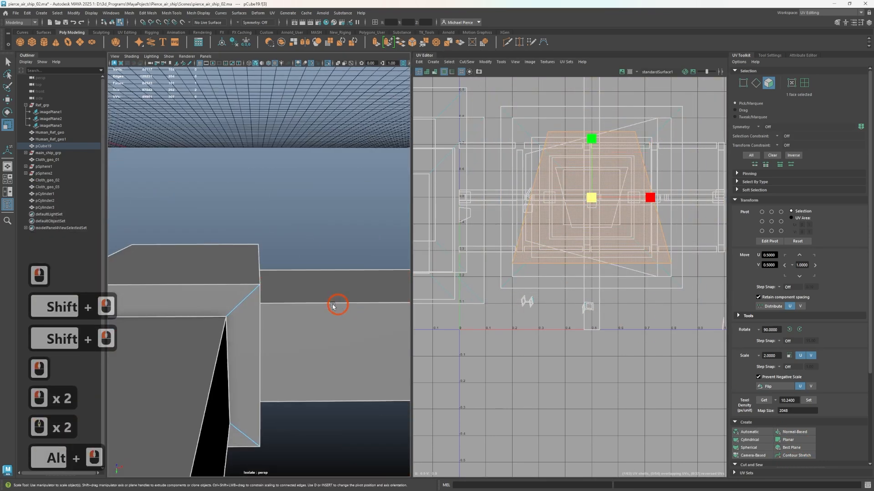
click(235, 300)
shift+double_click(250, 331)
click(220, 308)
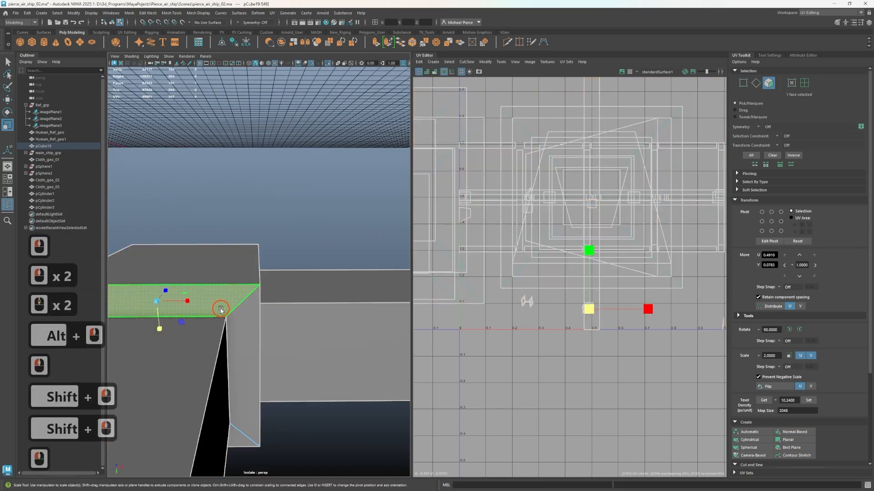
shift+click(236, 322)
shift+click(673, 400)
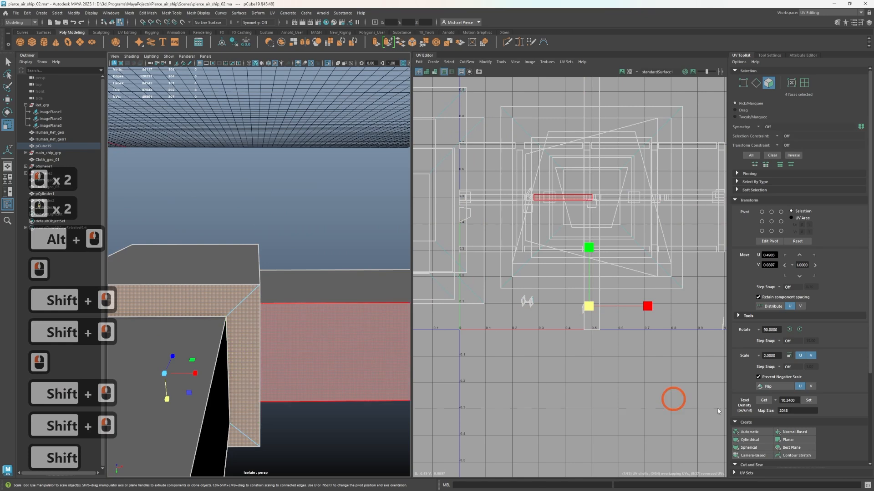
click(784, 430)
drag(592, 200, 563, 231)
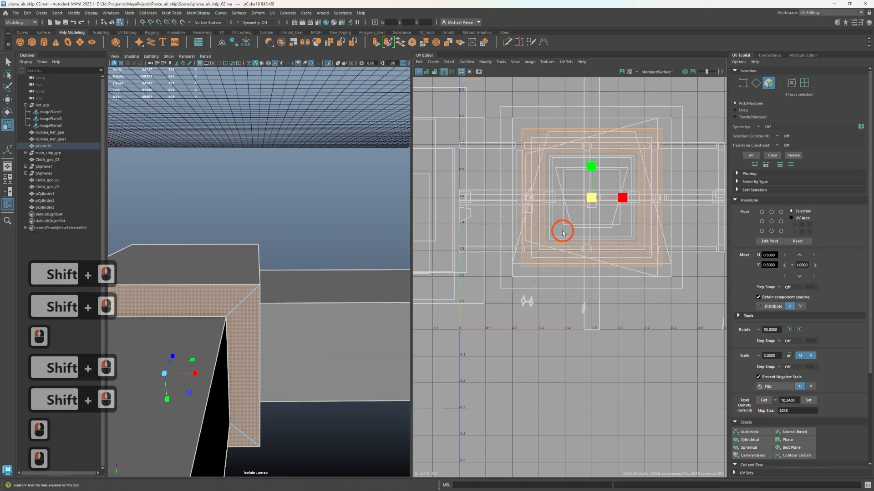
Project the four narrow faces around the long beam on the middle joint block's other side with Normal-Based mapping and reduce the shell's size
alt+middle_drag(241, 315, 325, 335)
alt+drag(326, 335, 277, 327)
click(277, 275)
shift+double_click(286, 315)
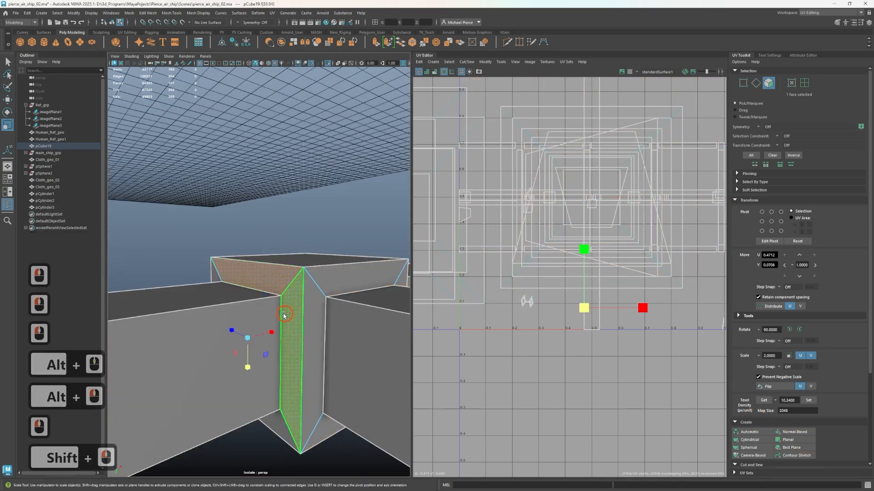
click(282, 283)
click(280, 289)
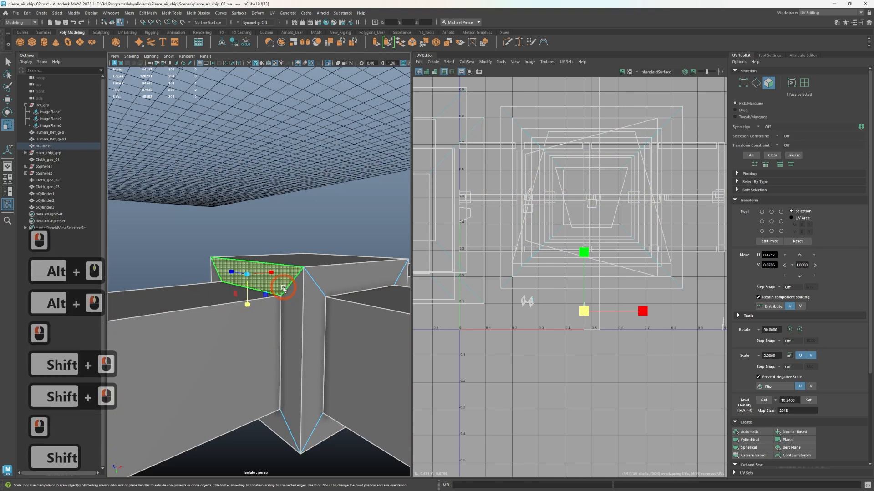
click(274, 290)
shift+double_click(290, 312)
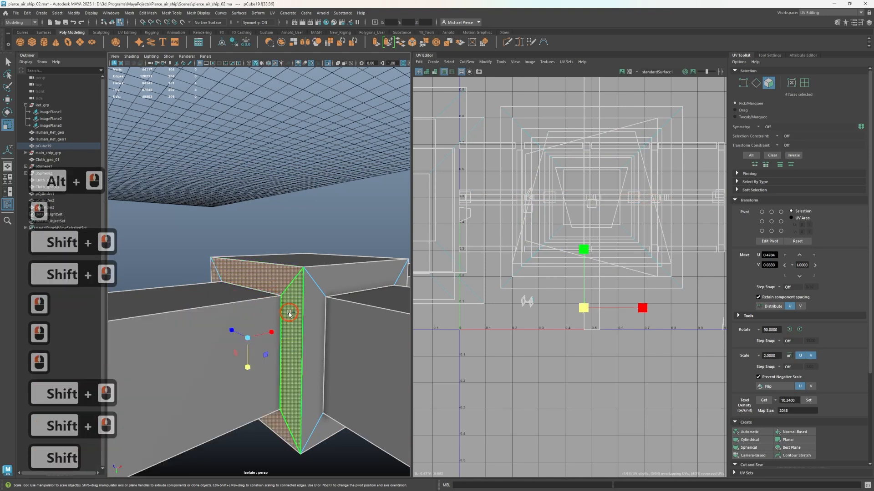
click(800, 439)
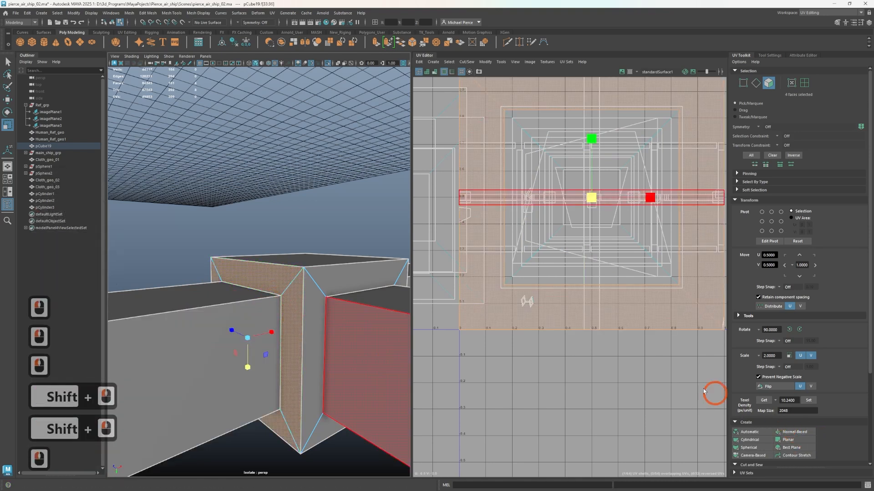
drag(610, 237, 559, 314)
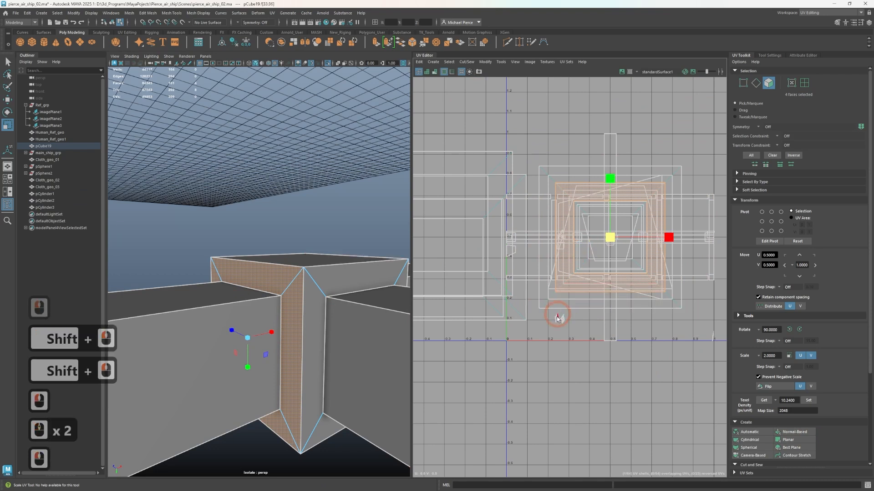
Project the four narrow faces around the long beam on one side of the next joint block with Normal-Based mapping
scroll(196, 322, down, 11)
scroll(196, 321, up, 2)
alt+middle_drag(196, 321, 261, 330)
scroll(334, 330, up, 3)
alt+drag(262, 331, 238, 327)
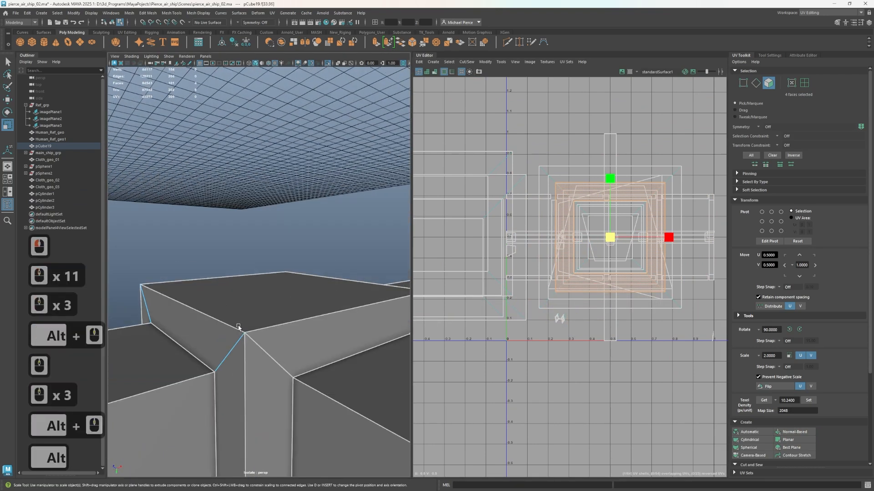
click(232, 347)
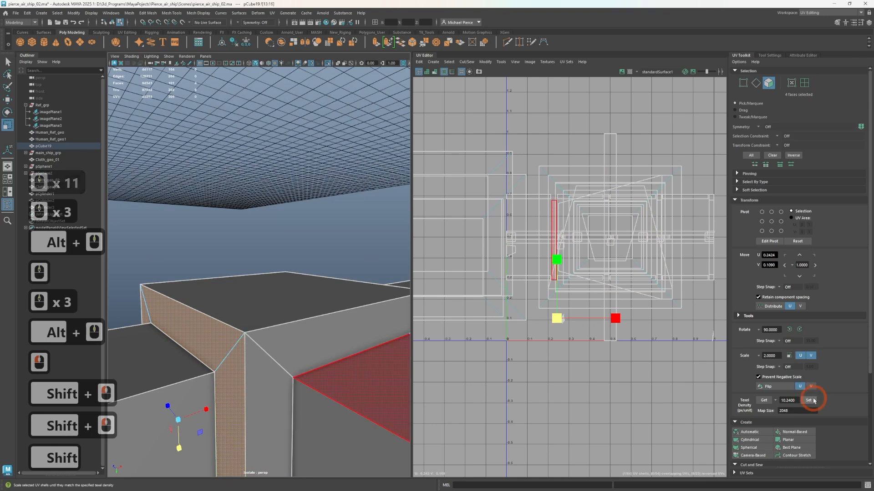
click(787, 440)
Project the four narrow faces around the crossbar at that joint block with Normal-Based mapping
click(269, 383)
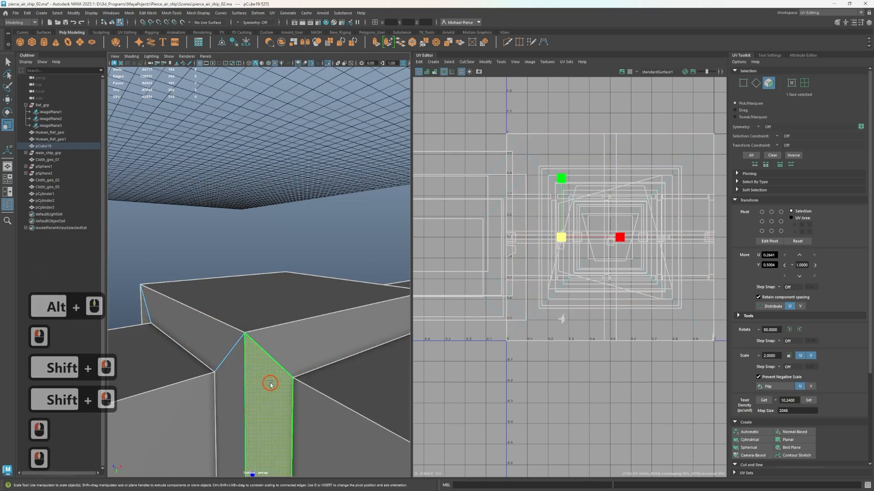
shift+click(305, 341)
shift+click(360, 392)
click(795, 433)
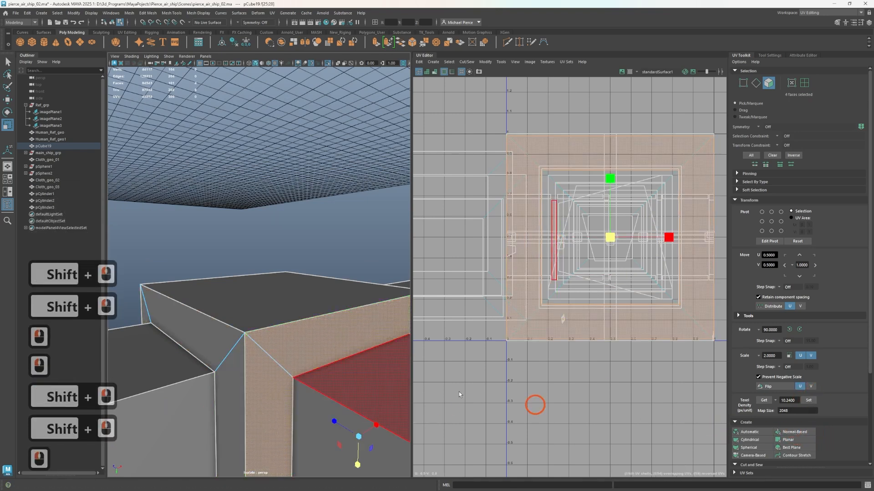
Project the four narrow faces around the long beam on the joint block's opposite side with Normal-Based mapping
alt+drag(309, 364, 387, 383)
alt+middle_drag(387, 382, 273, 343)
alt+drag(269, 353, 422, 332)
alt+middle_drag(364, 318, 353, 334)
click(226, 292)
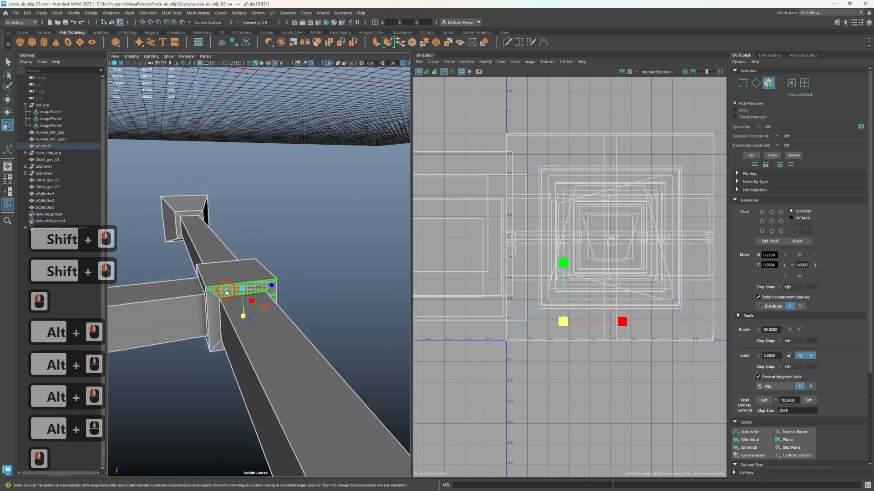
shift+double_click(213, 311)
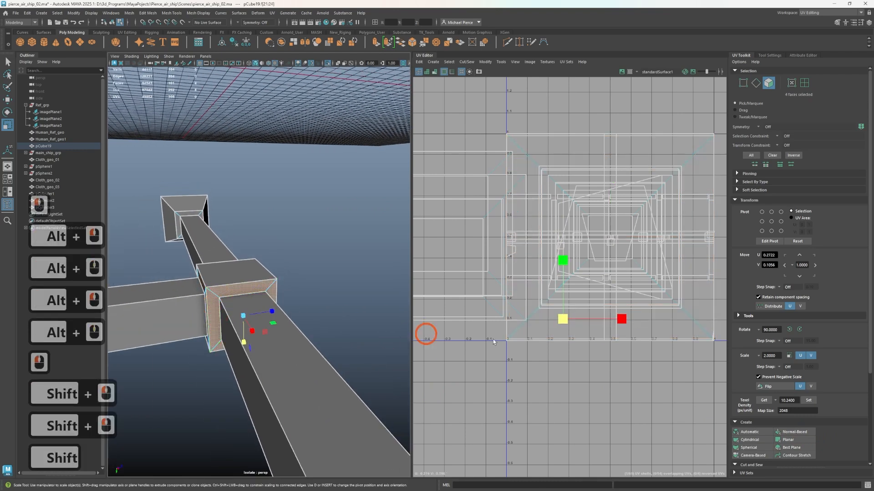
click(790, 431)
Select all of the wing frame's UV shells and apply a texel density of 5.12 at map size 2048
scroll(505, 282, down, 6)
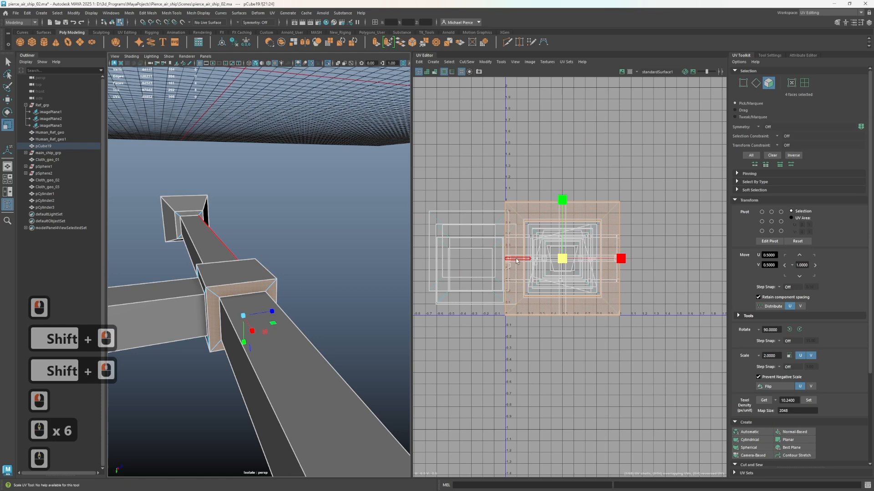
right_drag(510, 164, 482, 153)
drag(423, 175, 642, 359)
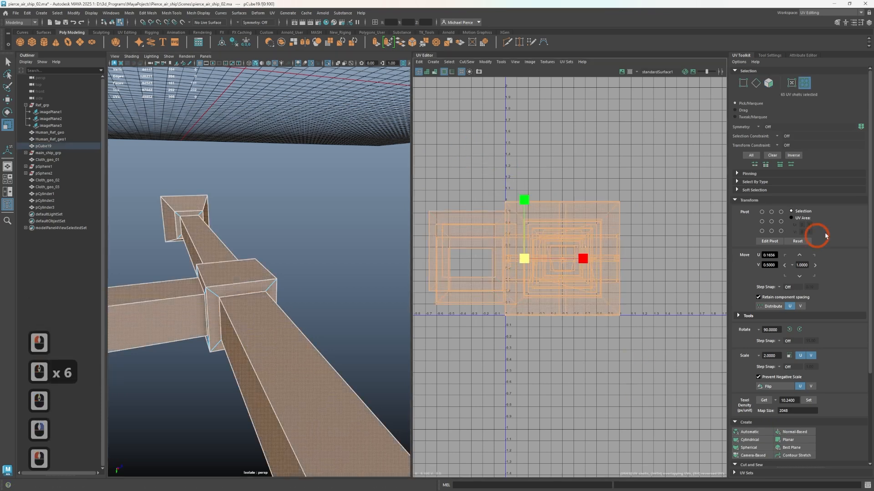
scroll(301, 229, down, 1)
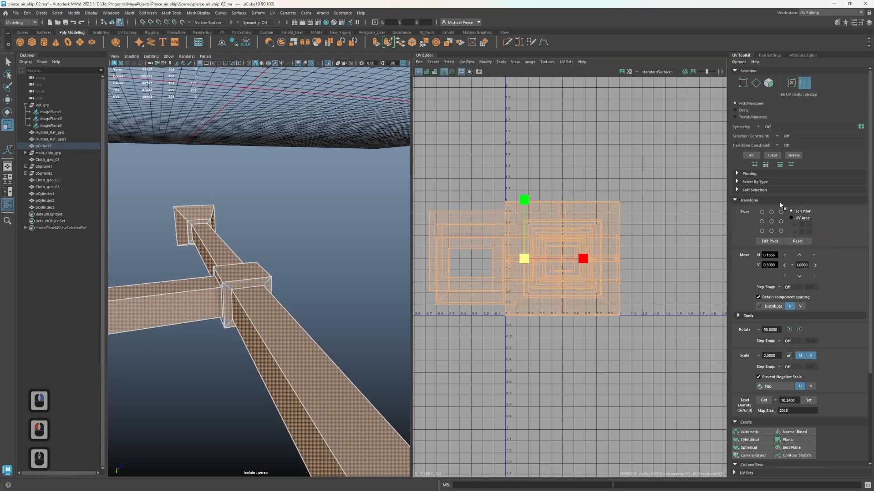
click(739, 201)
click(739, 199)
scroll(755, 328, down, 4)
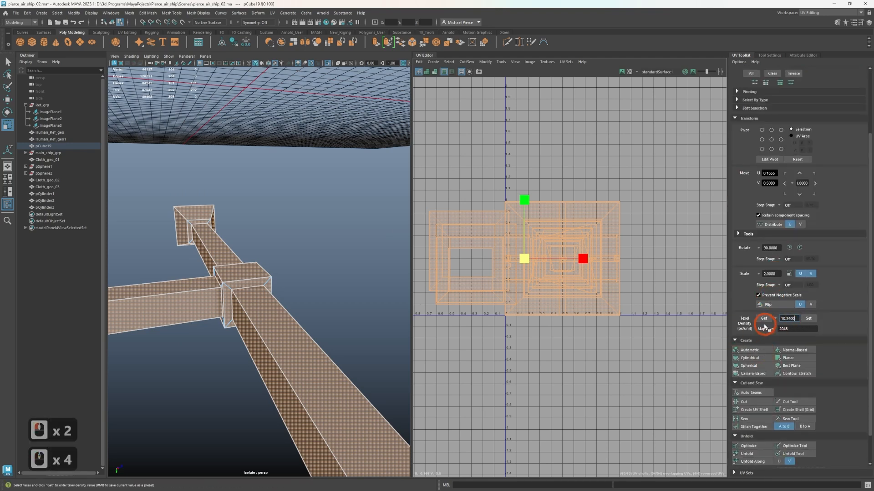
click(764, 319)
text(5.12)
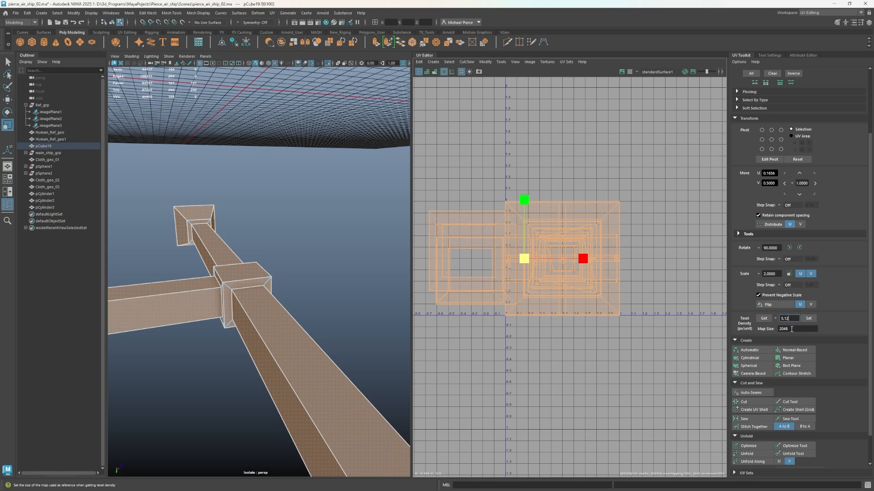
click(809, 319)
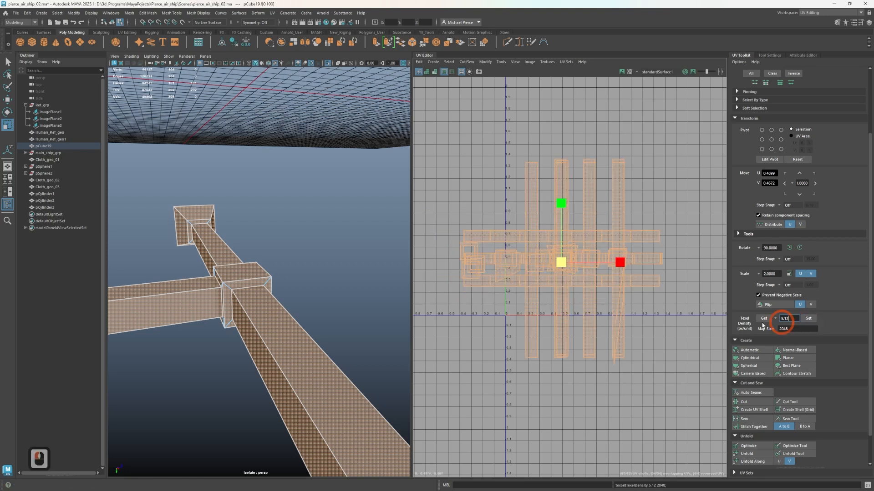
Isolate the skewed sliver-shaped shell in the UV Editor and move it clear of the other shells
scroll(474, 331, up, 3)
scroll(220, 326, down, 2)
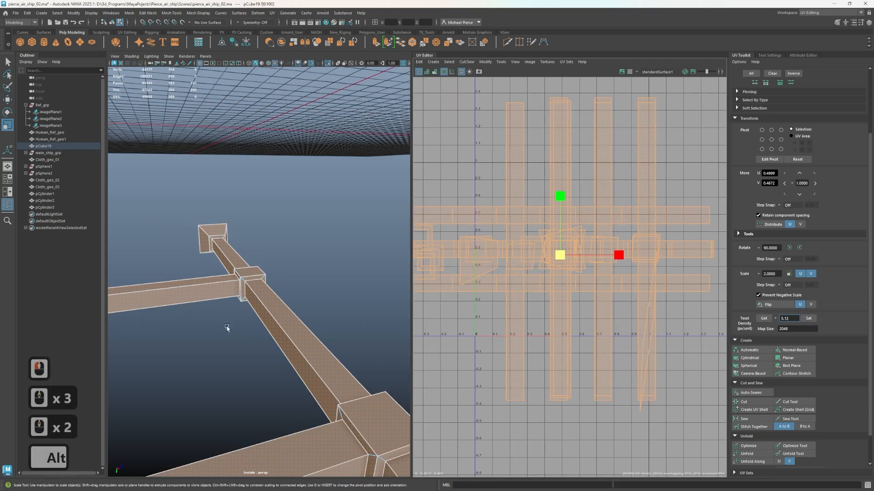
alt+drag(238, 326, 298, 339)
alt+right_drag(298, 339, 350, 321)
scroll(506, 122, up, 4)
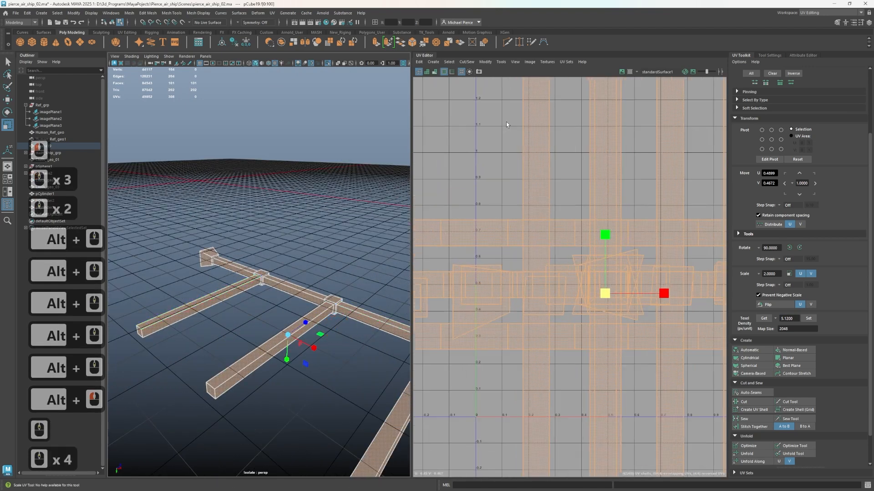
scroll(520, 156, down, 7)
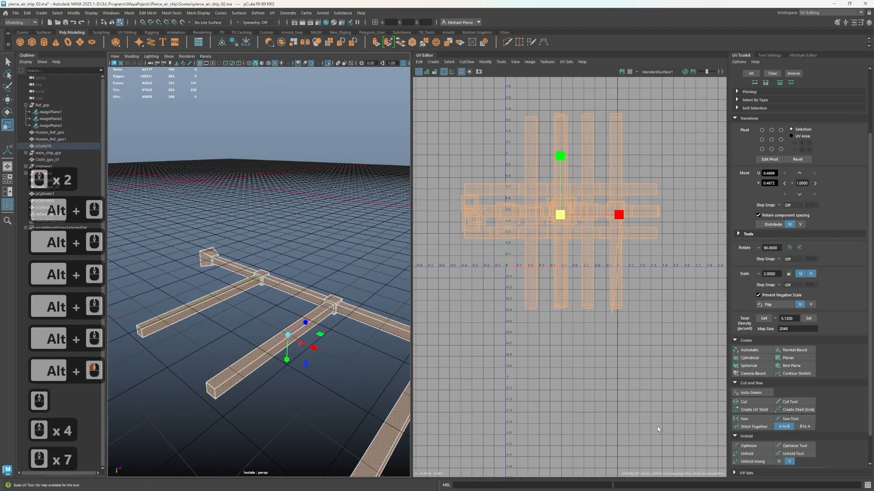
scroll(797, 410, down, 9)
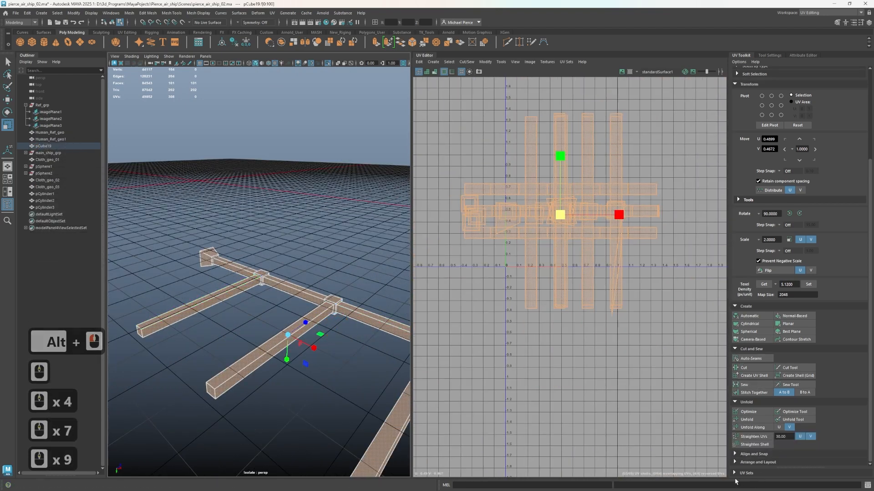
click(497, 267)
scroll(507, 269, up, 2)
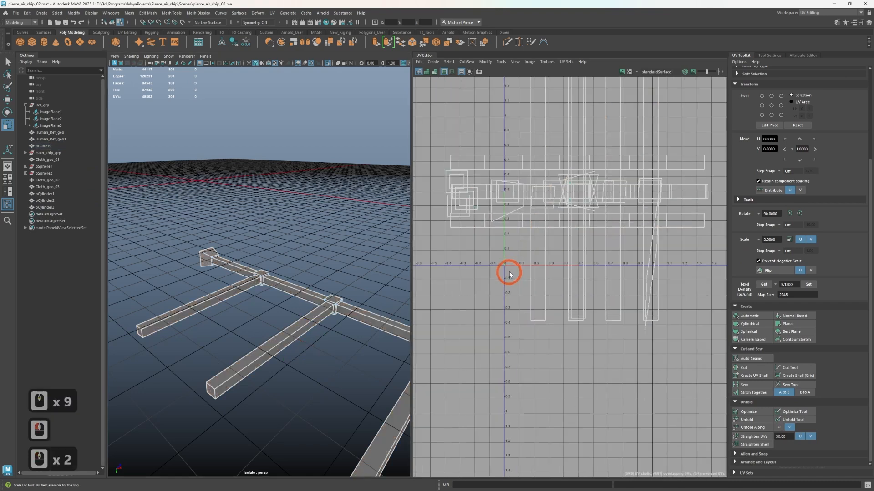
scroll(507, 269, down, 2)
scroll(652, 293, up, 2)
click(610, 282)
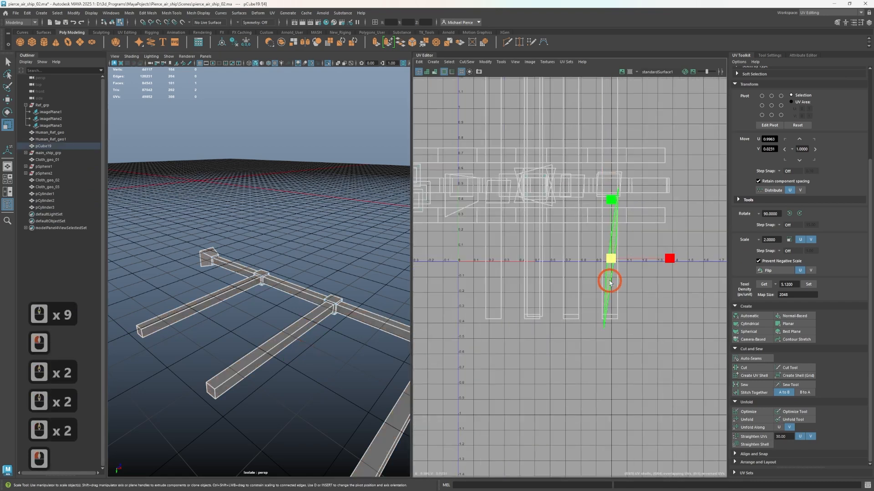
key(w)
drag(616, 270, 681, 285)
Reproject the beam end face belonging to the sliver shell with Normal-Based mapping and apply the 5.12 texel density
scroll(347, 275, down, 2)
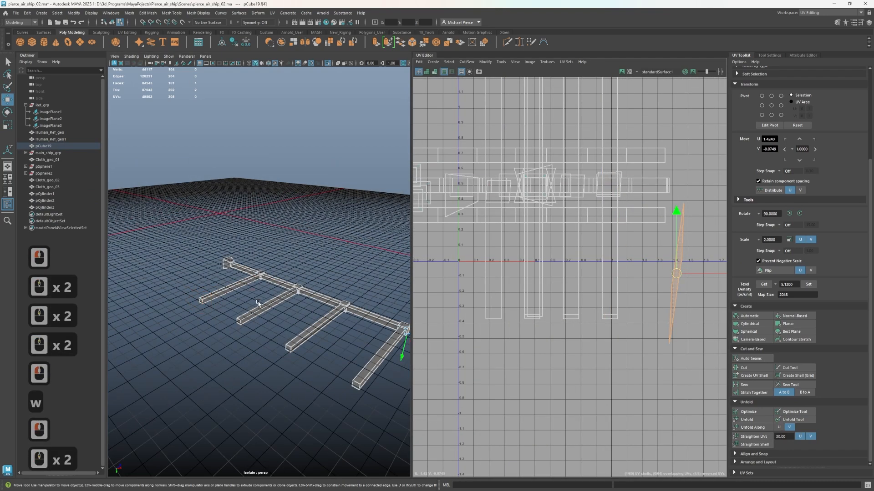
key(f)
alt+drag(297, 332, 331, 316)
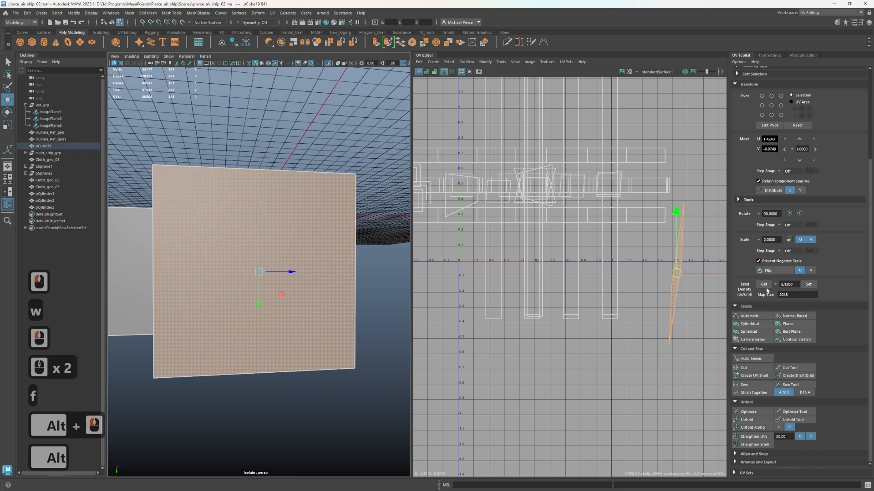
click(809, 285)
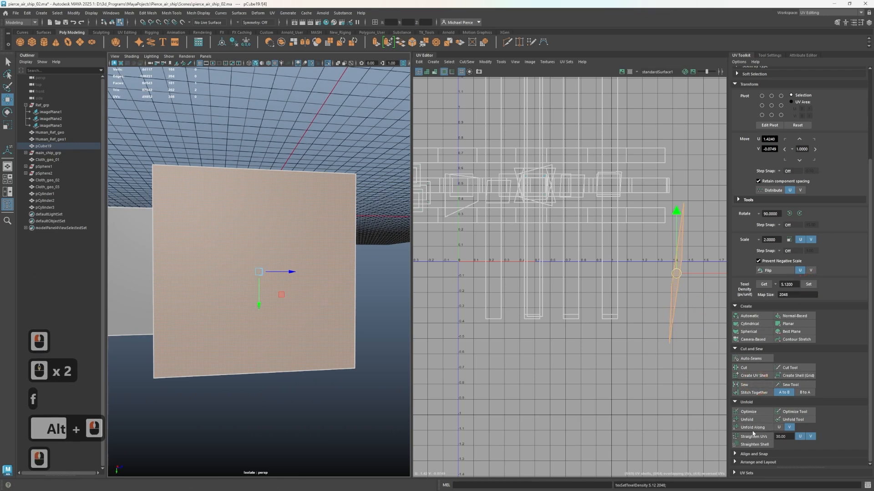
double_click(791, 314)
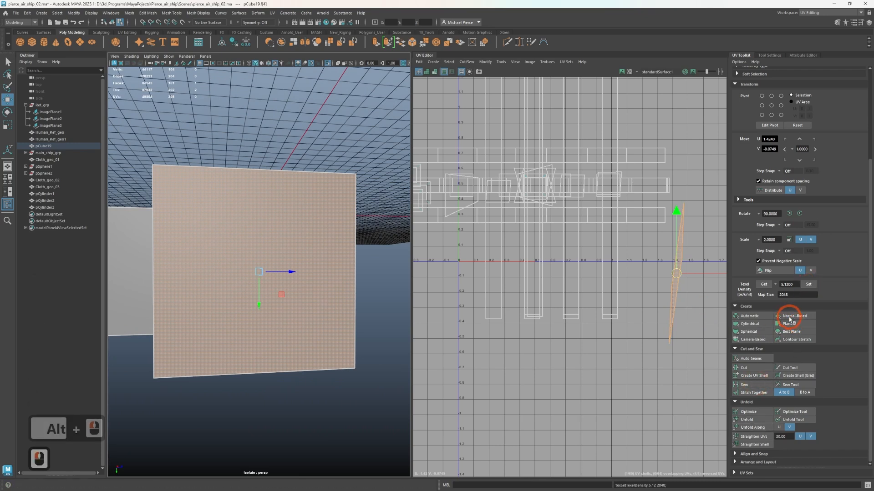
click(808, 285)
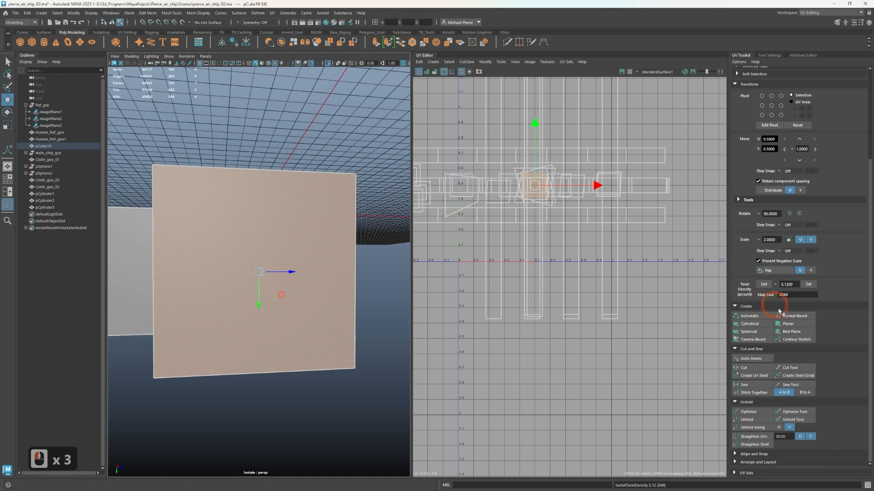
Move the reprojected end-face shell out of the overlapping cluster to an empty spot below it
scroll(506, 260, down, 1)
scroll(506, 260, down, 1)
key(w)
drag(525, 207, 550, 288)
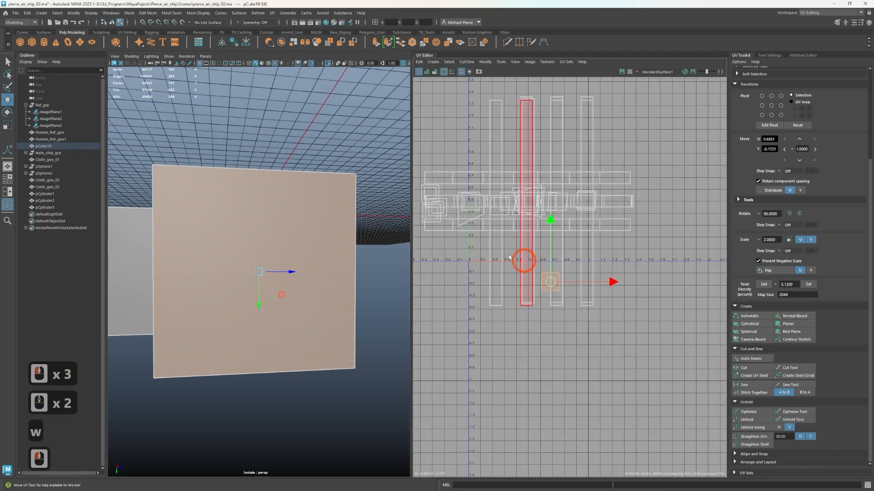
Marquee-select the overlapping beam and joint shells and unfold them
alt+middle_drag(477, 166, 493, 220)
right_drag(488, 186, 447, 174)
drag(459, 136, 637, 383)
click(752, 420)
click(686, 404)
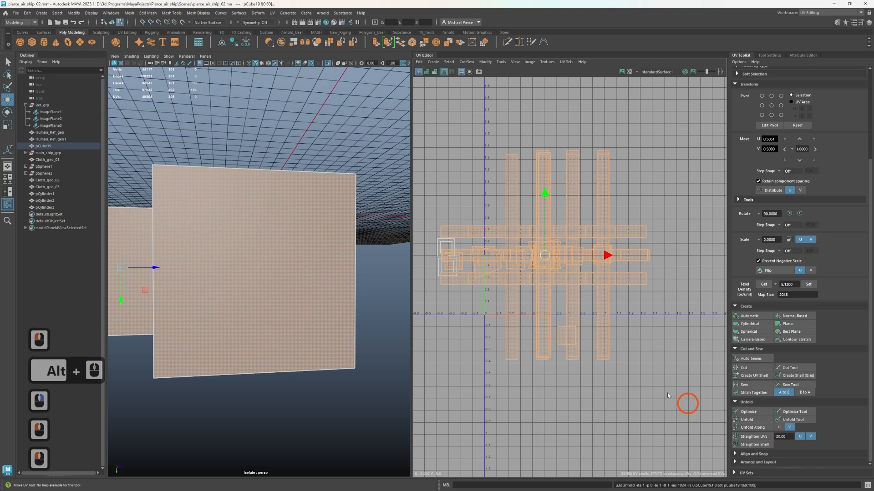
scroll(478, 295, up, 2)
scroll(537, 310, up, 2)
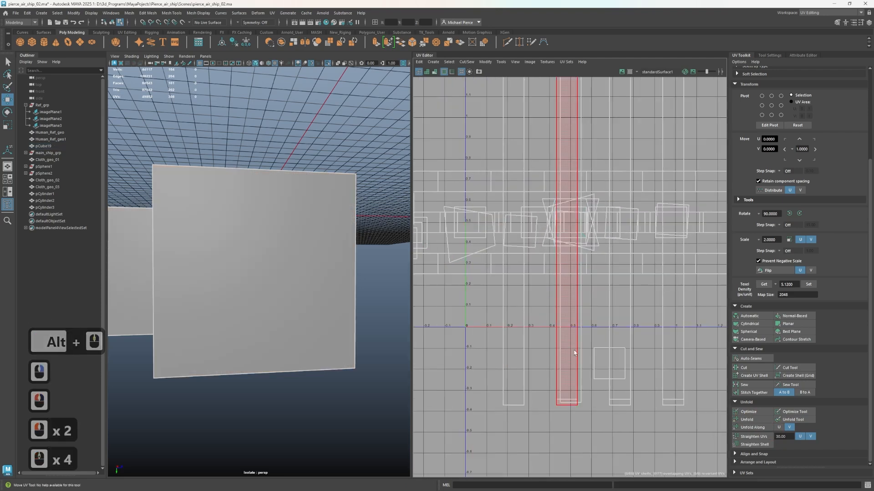
click(544, 364)
Select every UV shell of the wing frame and unfold them all together
scroll(545, 364, down, 4)
drag(444, 165, 708, 408)
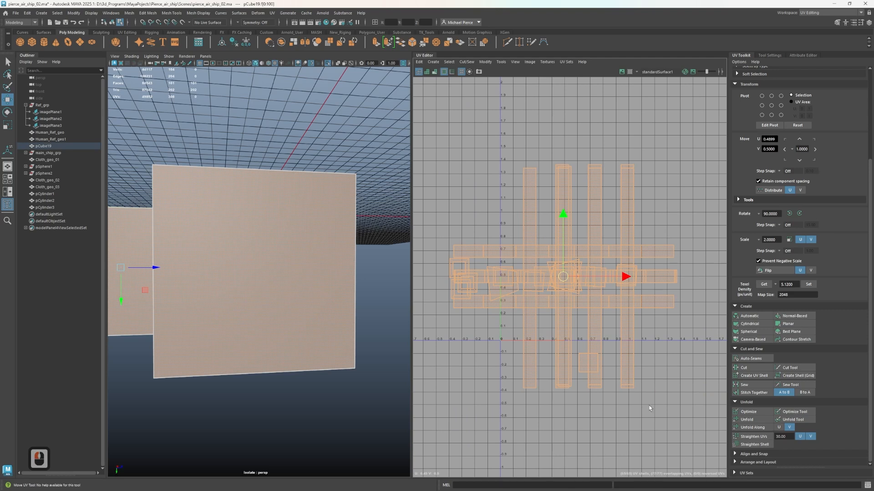
key(ctrl)
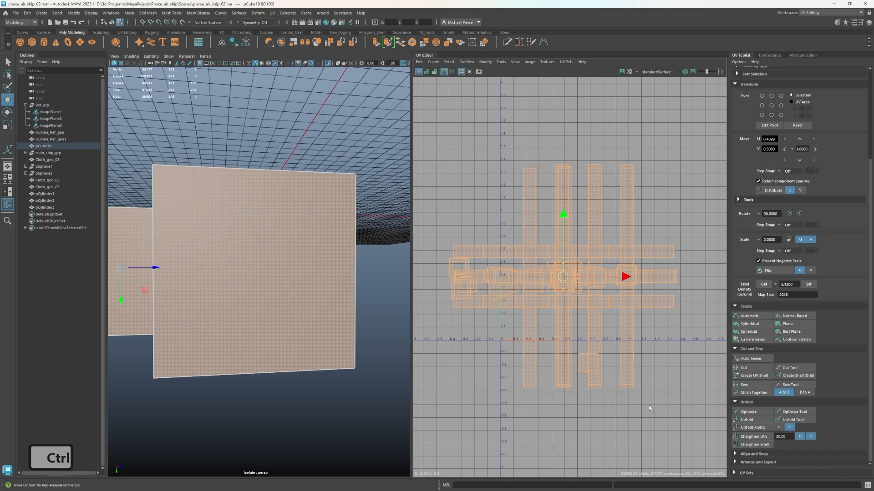
key(ctrl+u)
key(ctrl)
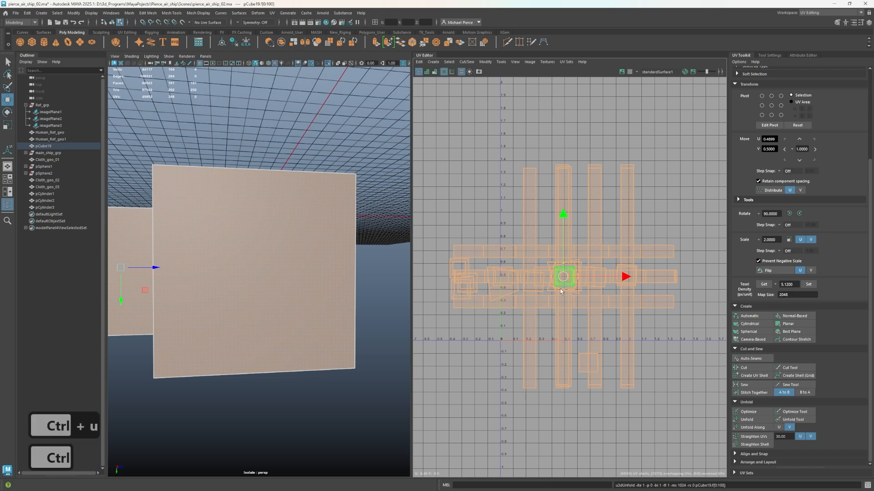
Lay out all of the unfolded shells so they no longer overlap, and clear the selection
key(ctrl+l)
key(ctrl)
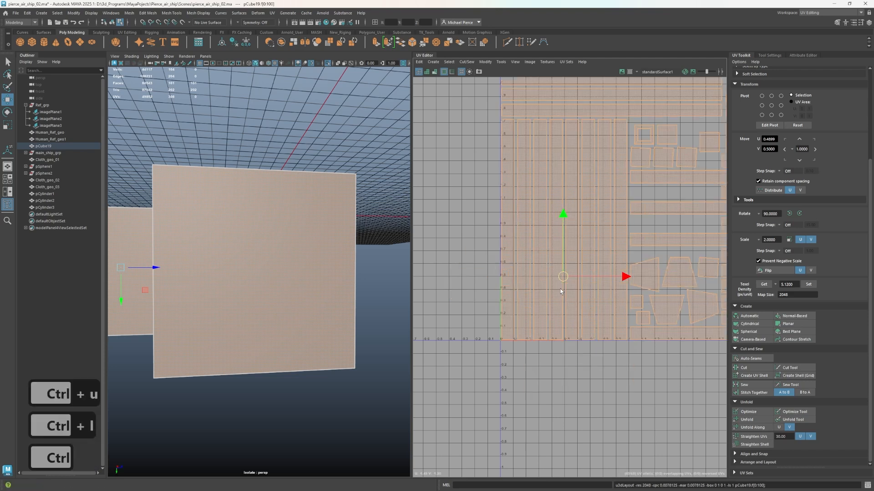
scroll(577, 288, down, 8)
click(457, 120)
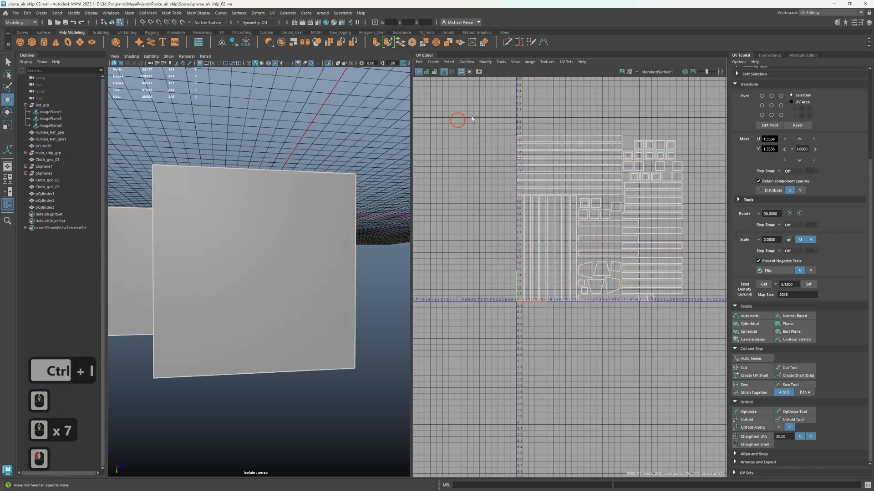
Reselect all of the laid-out shells and apply the 5.12 texel density to them
drag(478, 103, 721, 347)
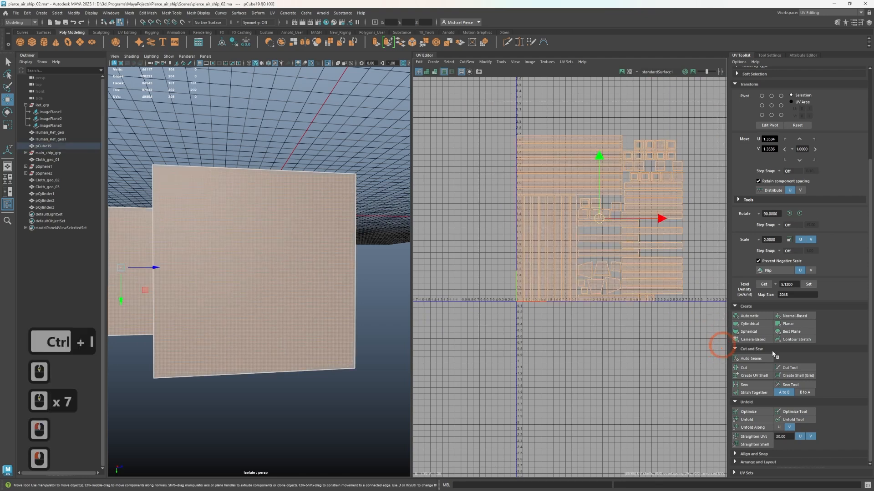
click(810, 285)
scroll(706, 292, up, 2)
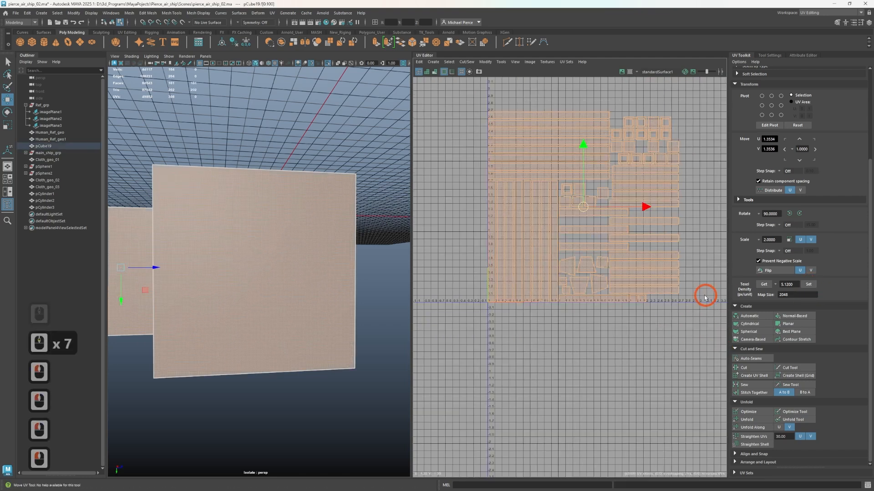
scroll(568, 308, up, 3)
Select all of the wing frame's laid-out UV shells to inspect the layout, and clear the selection
click(511, 328)
alt+middle_drag(511, 328, 531, 444)
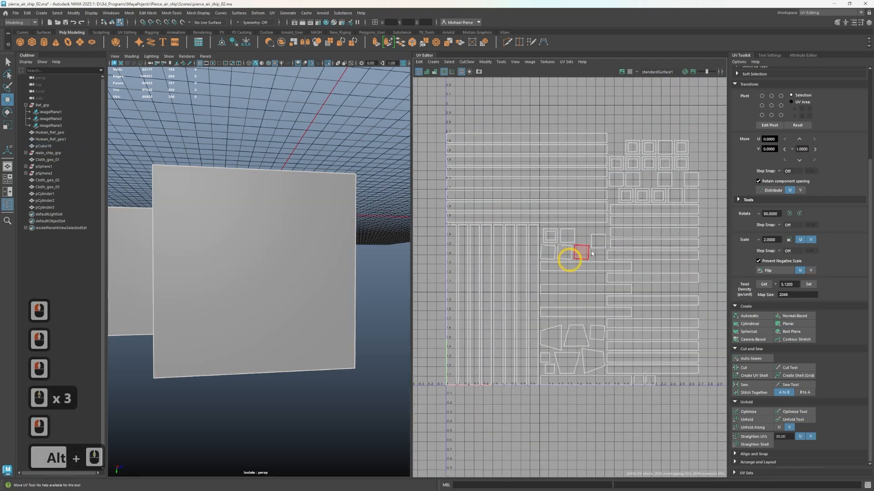
drag(425, 118, 719, 394)
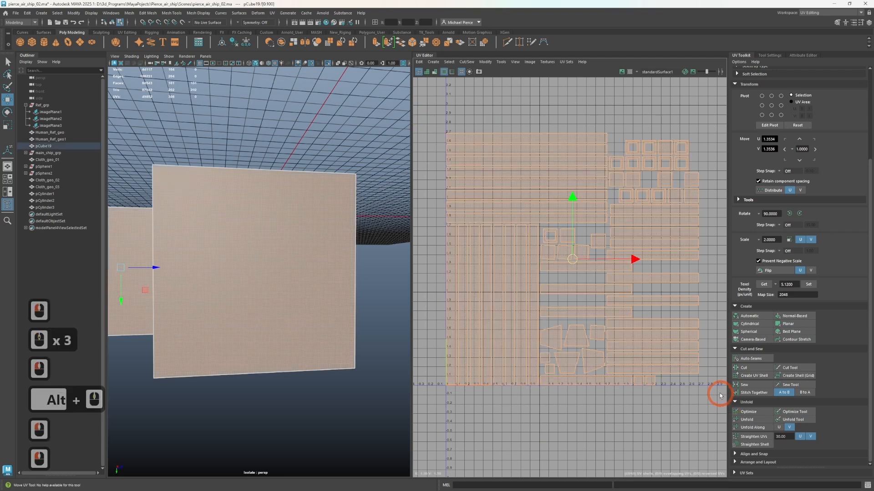
scroll(626, 322, up, 1)
scroll(590, 305, down, 1)
click(513, 432)
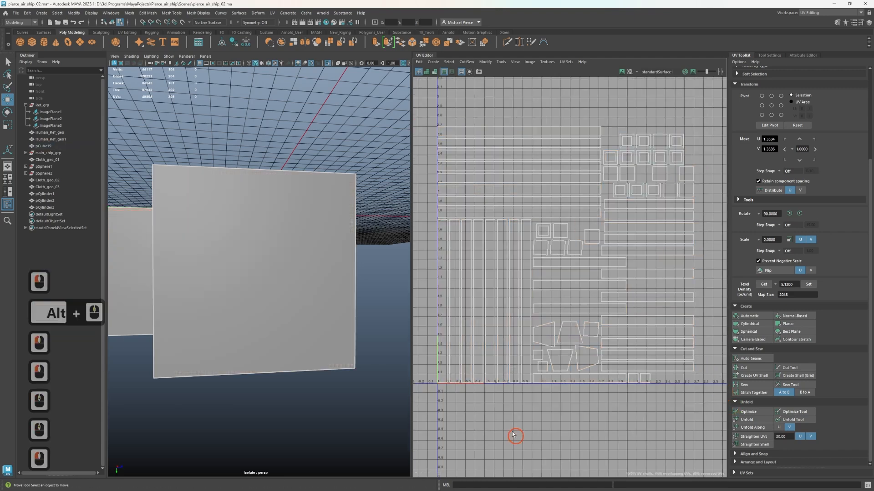
Reselect the wing frame and select the block of vertical strip shells that belong to its ribs
scroll(270, 309, down, 3)
scroll(296, 309, down, 8)
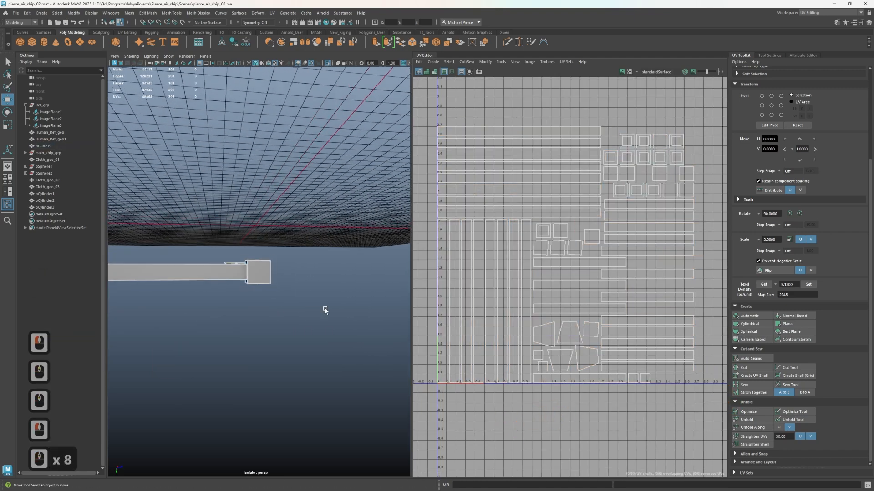
alt+drag(273, 300, 283, 278)
alt+middle_drag(283, 279, 247, 293)
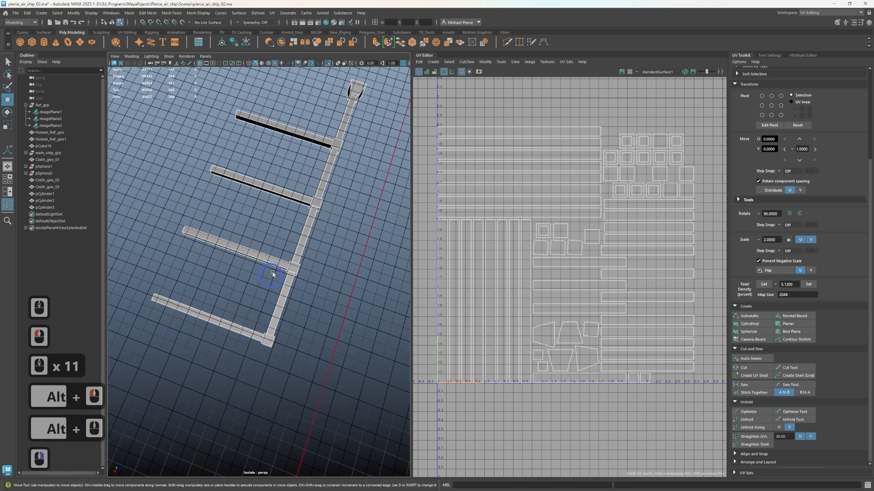
click(302, 310)
alt+drag(303, 309, 293, 362)
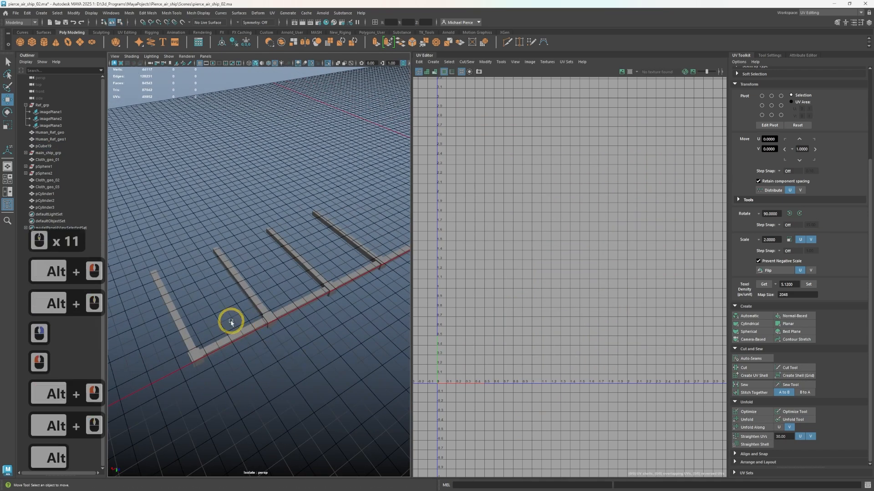
click(239, 332)
right_drag(533, 278, 501, 267)
drag(287, 283, 305, 332)
shift+drag(211, 314, 228, 350)
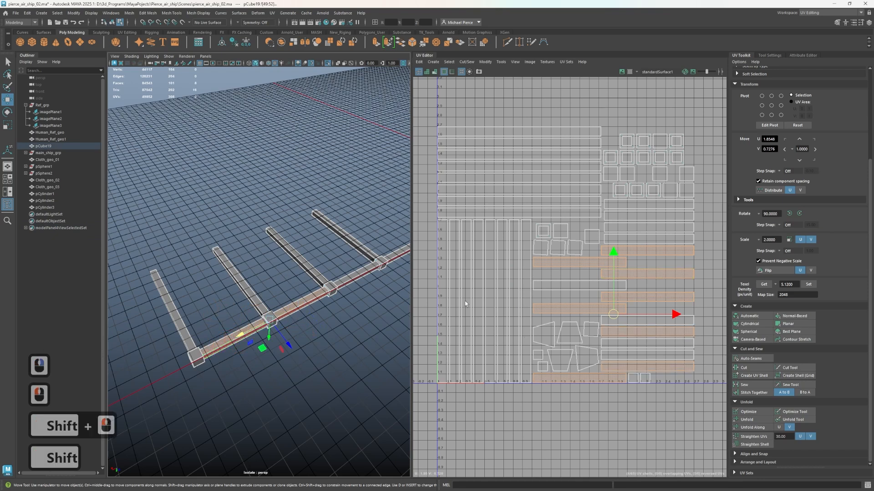
drag(427, 292, 532, 314)
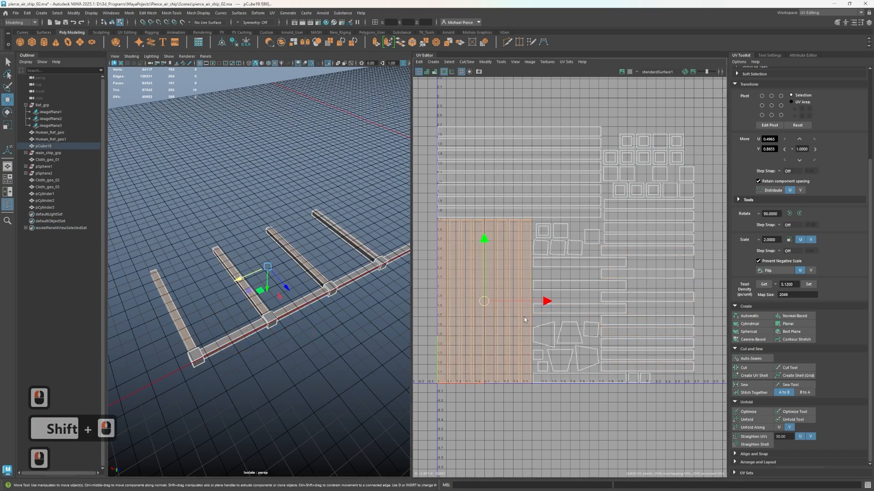
Add the strip shells of the long spar's beams to the selected rib shells, leaving out the joint blocks
scroll(252, 284, down, 2)
scroll(255, 316, up, 2)
alt+drag(273, 314, 291, 293)
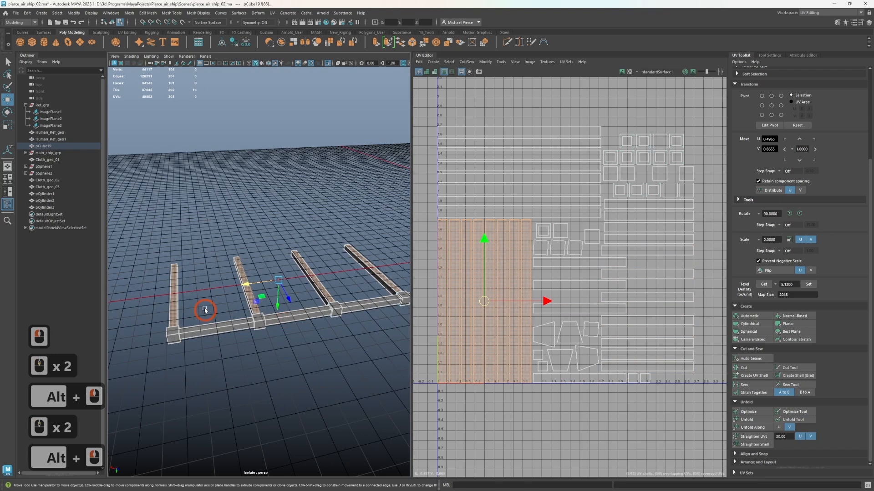
shift+drag(205, 308, 235, 345)
alt+middle_drag(273, 391, 162, 401)
shift+drag(201, 384, 178, 324)
shift+drag(259, 355, 260, 355)
shift+drag(322, 283, 312, 328)
Try assigning the existing lambert1 material to the selected beams, and undo the assignment
right_drag(268, 345, 319, 466)
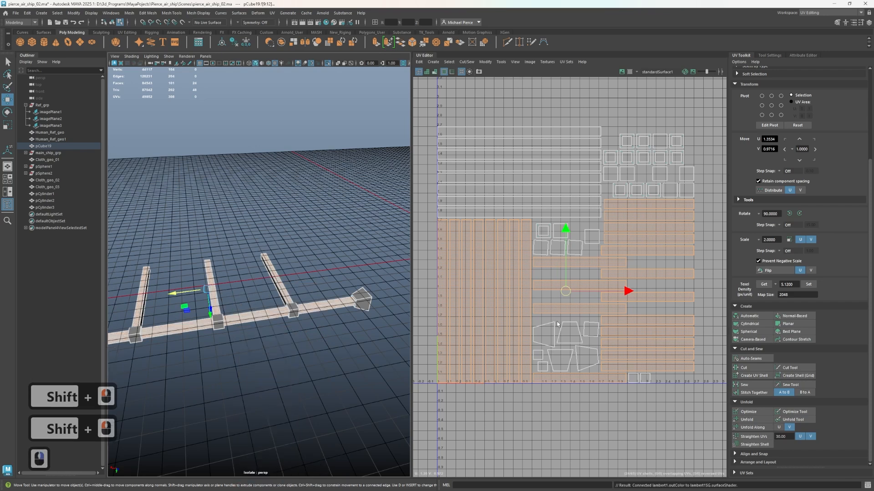
key(ctrl+z)
right_drag(277, 296, 243, 434)
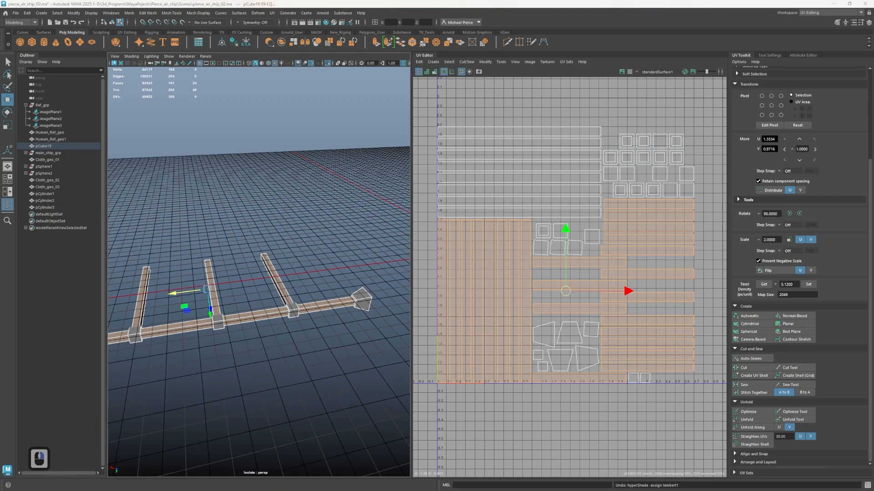
Assign a new MaterialX surface shader to the selected rib and spar beams
scroll(429, 298, down, 2)
scroll(362, 317, down, 2)
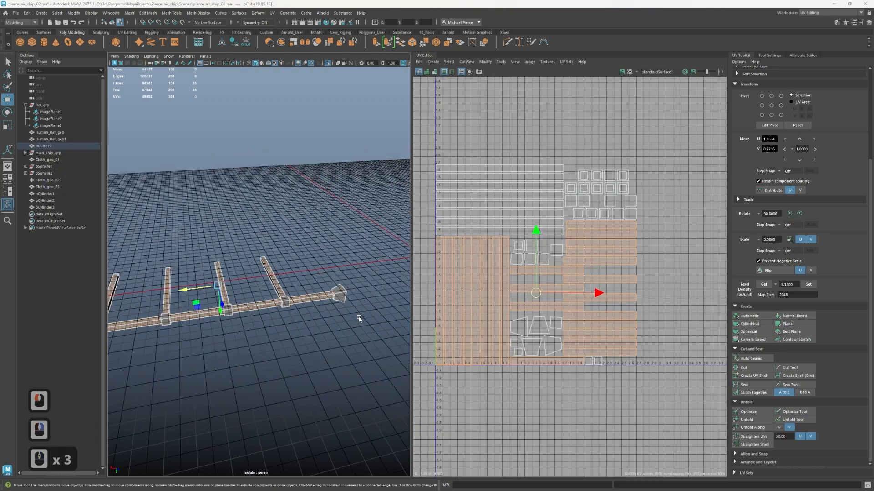
scroll(261, 333, up, 2)
right_drag(248, 296, 370, 432)
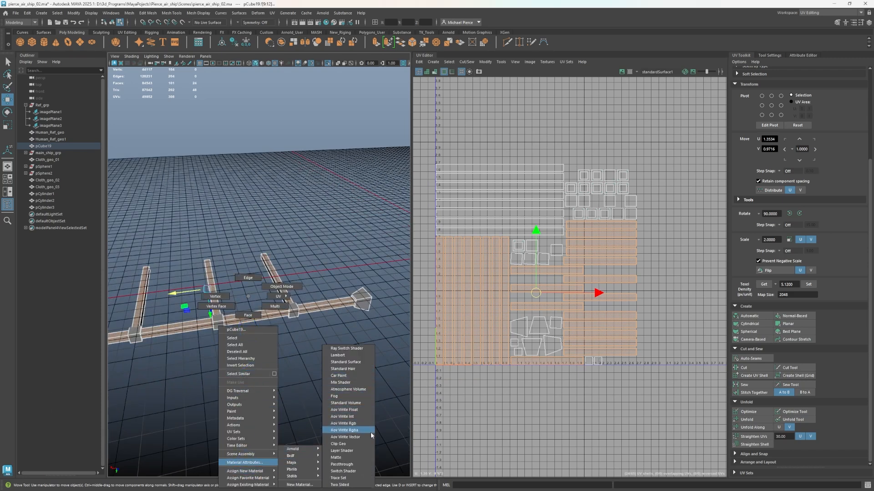
mouse_move(364, 488)
right_down()
mouse_move(362, 370)
mouse_move(353, 361)
right_up()
scroll(332, 351, up, 3)
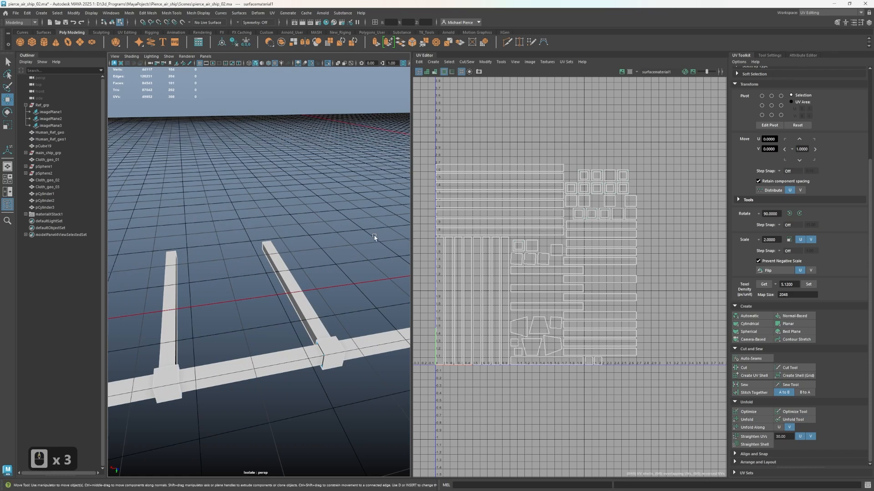
scroll(255, 347, down, 2)
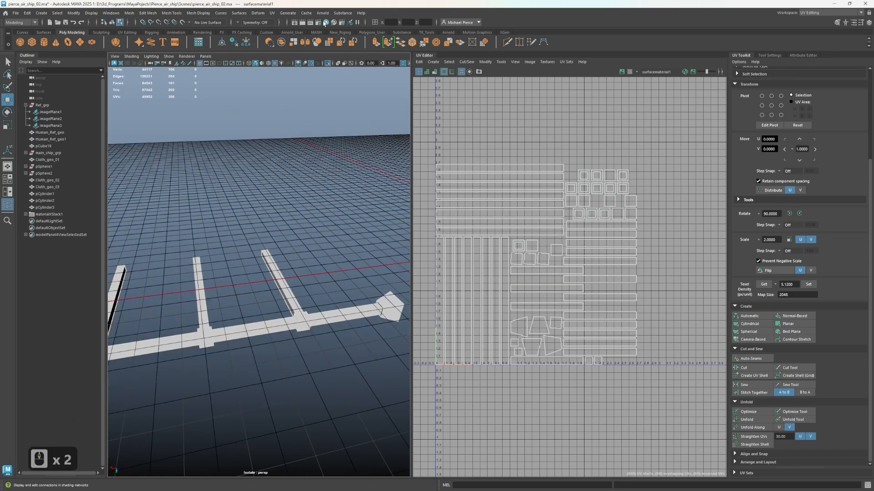
Open the Hypershade and delete the scene's duplicate shading networks
click(325, 23)
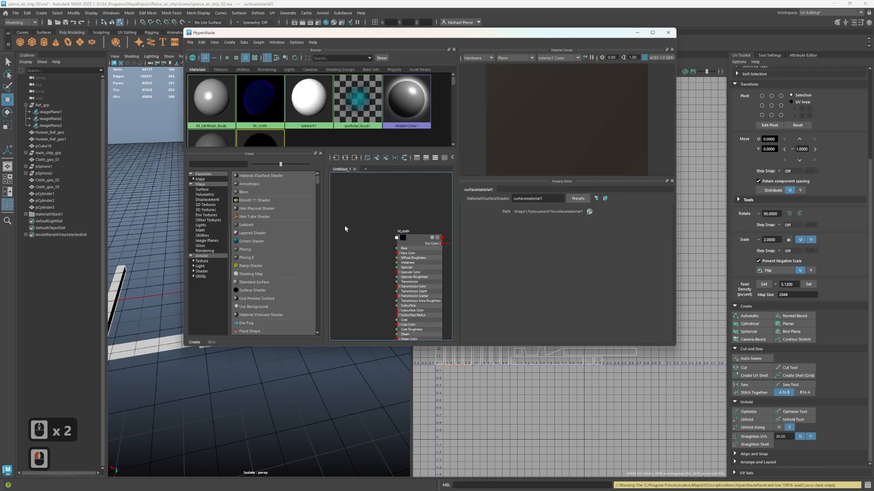
scroll(289, 121, down, 1)
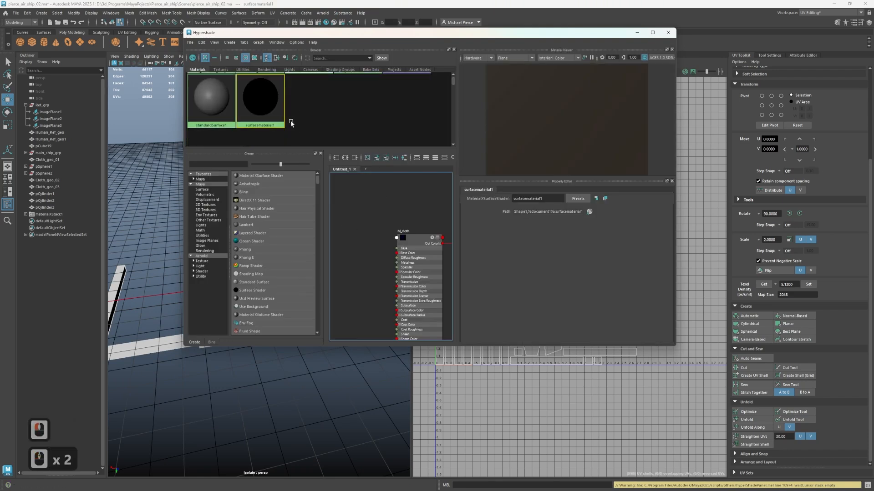
scroll(290, 122, down, 1)
scroll(255, 103, up, 2)
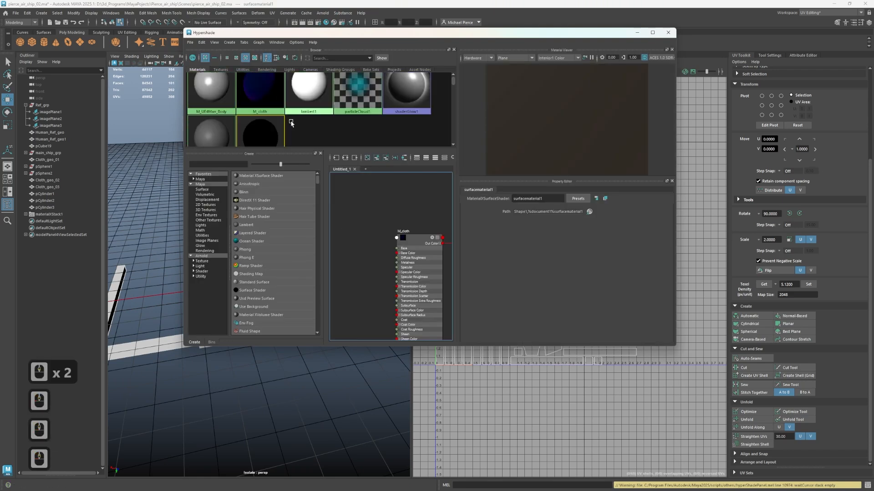
click(201, 41)
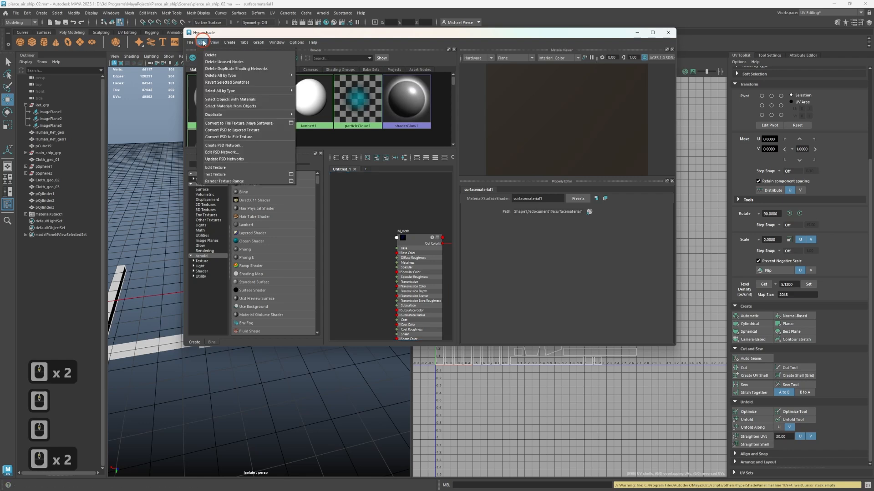
click(212, 68)
Look through the scene's materials and the M_cloth node graph in the Hypershade
scroll(236, 108, down, 1)
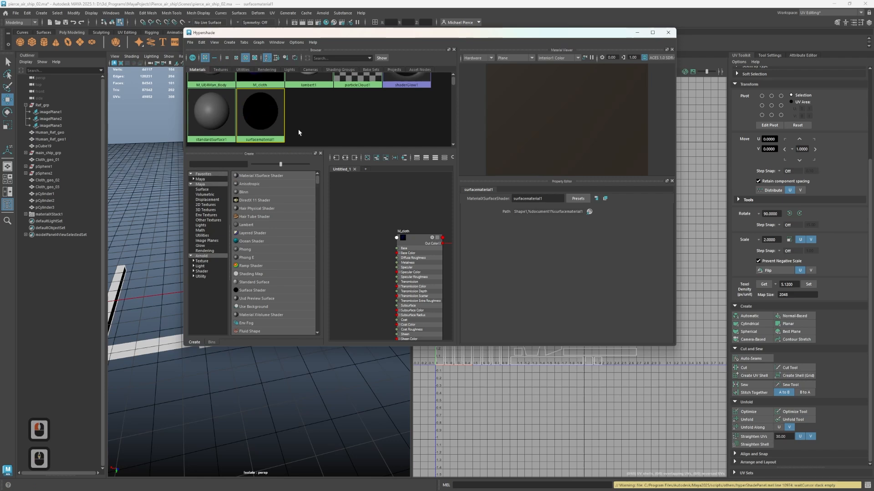
scroll(302, 133, up, 2)
scroll(275, 132, down, 1)
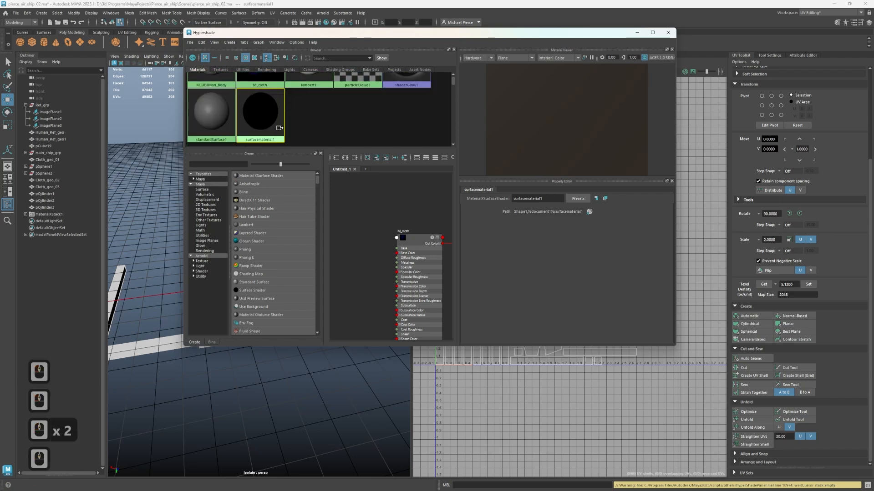
scroll(315, 133, up, 1)
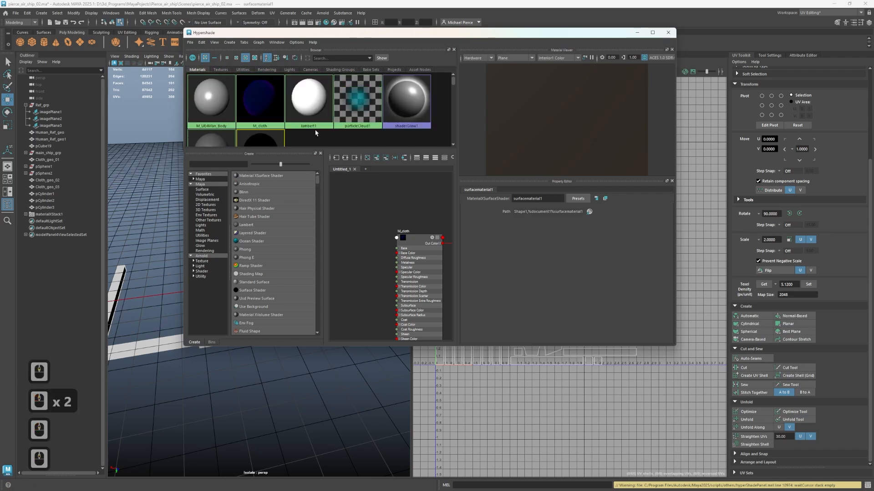
scroll(273, 127, down, 1)
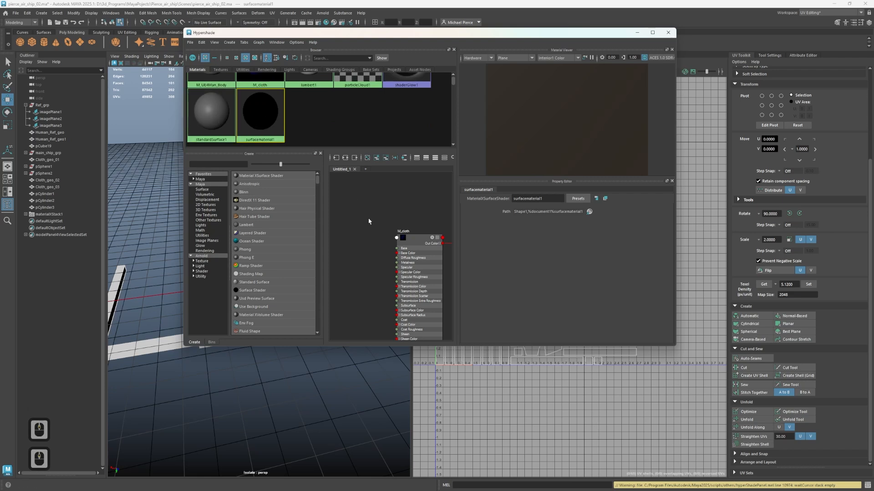
double_click(336, 263)
scroll(377, 249, up, 2)
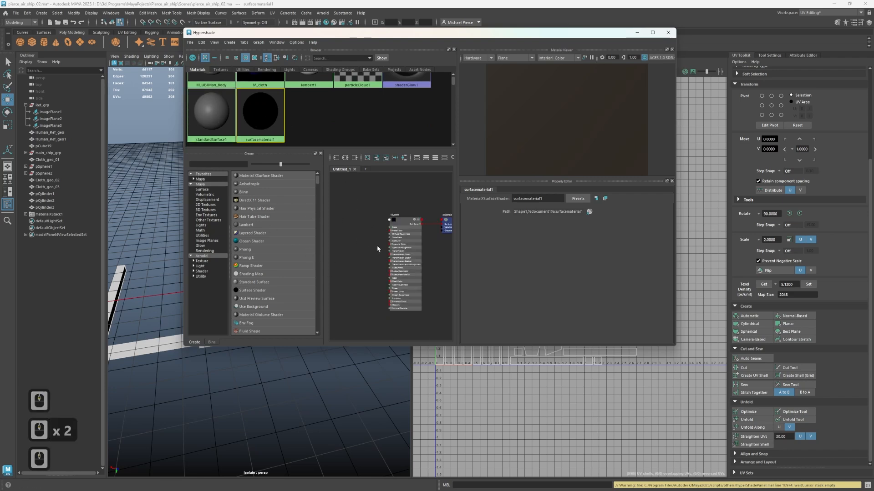
Add Arnold's aiStandardSurface shader to the favorites and create a new aiStandardSurface material from there
click(202, 255)
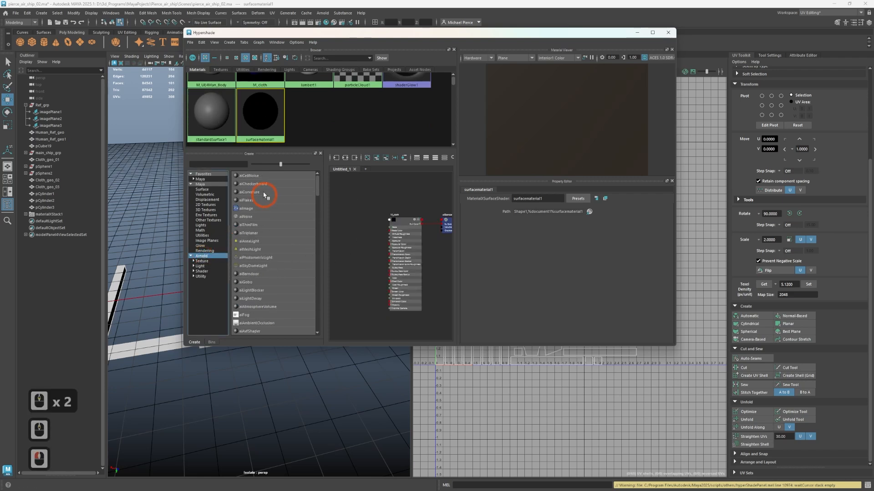
scroll(269, 255, down, 1)
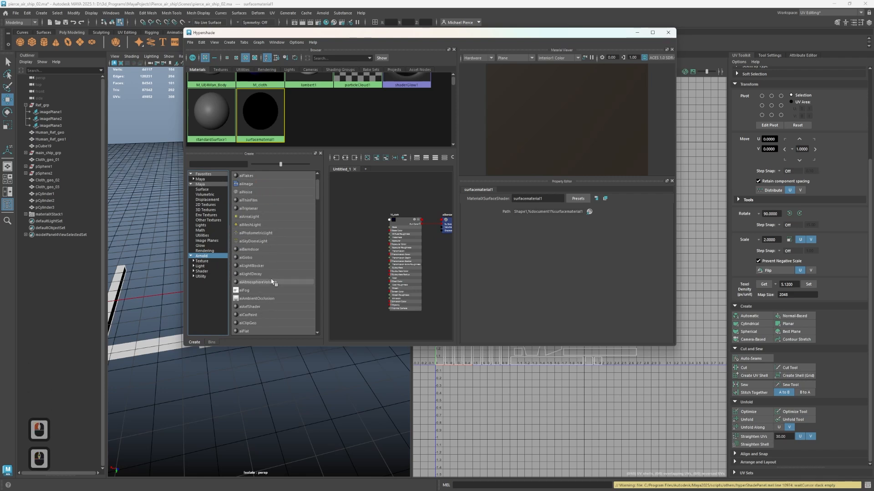
scroll(273, 287, down, 4)
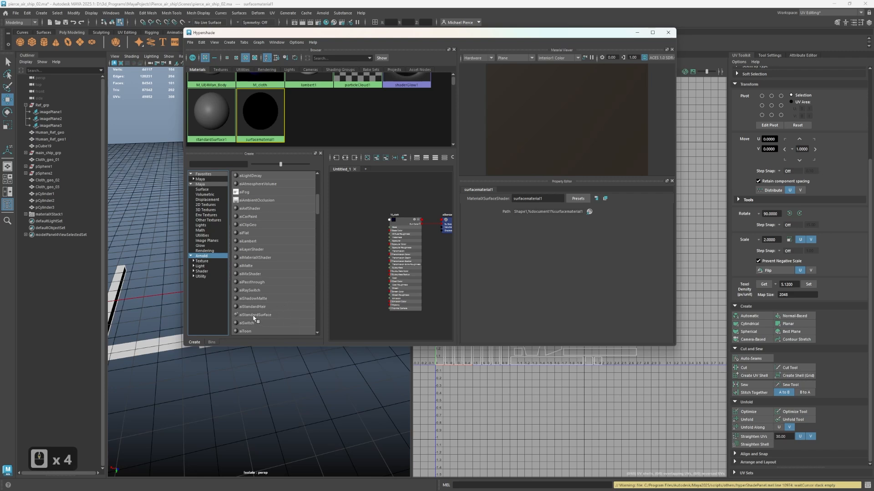
click(253, 317)
click(276, 320)
click(196, 186)
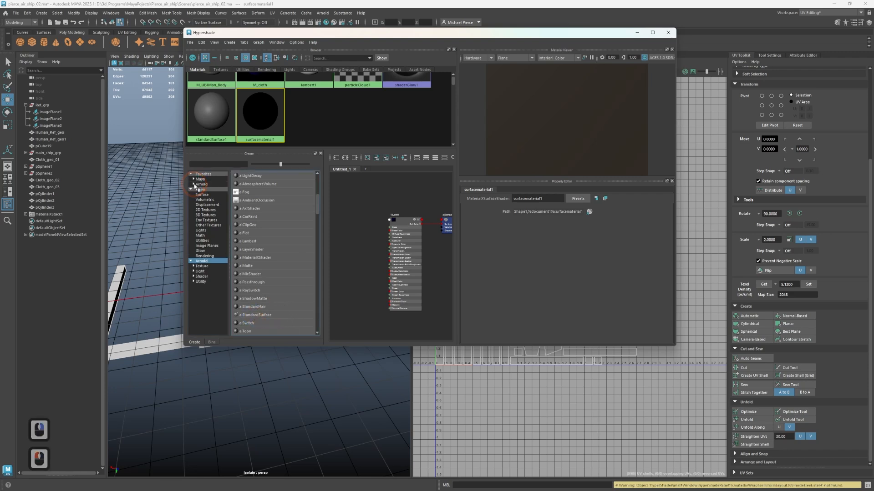
click(202, 173)
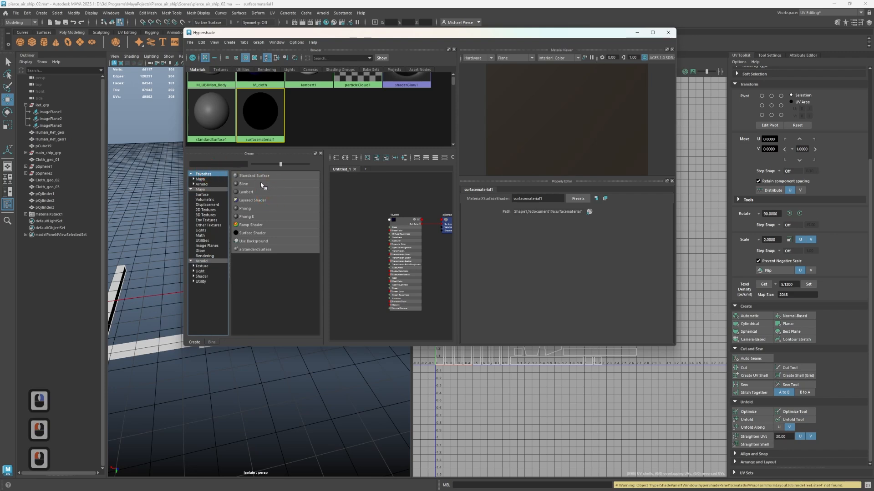
click(249, 253)
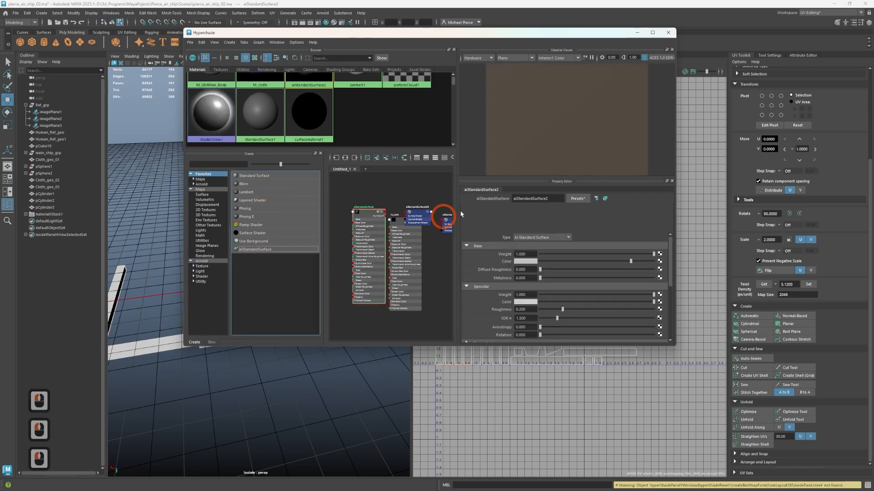
Move the new aiStandardSurface2 shader node and its shading group off the M_cloth network in the graph
drag(366, 198, 384, 298)
click(347, 205)
double_click(379, 187)
click(365, 185)
click(417, 203)
shift+drag(408, 189, 425, 239)
click(415, 255)
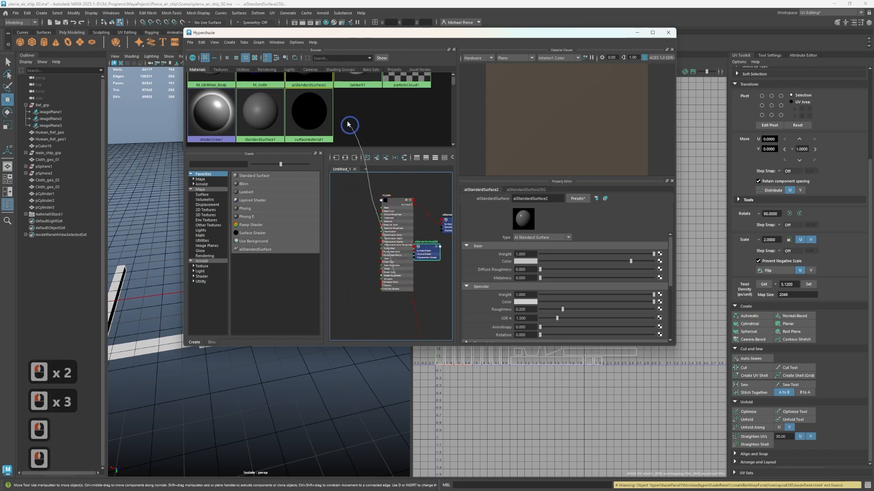
right_click(349, 125)
Maximize the Hypershade window, place the shading group beside its aiStandardSurface2 node and select that shader
scroll(368, 259, down, 5)
click(654, 33)
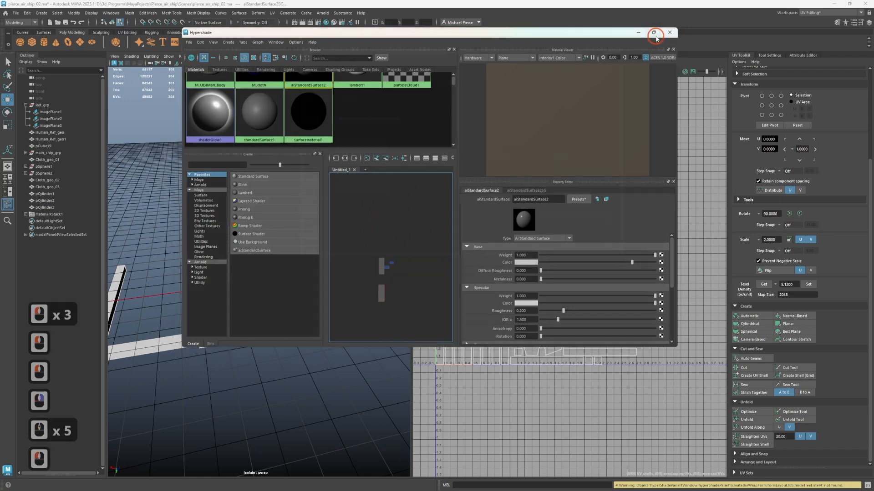
scroll(428, 398, down, 1)
scroll(428, 395, up, 7)
alt+middle_drag(313, 337, 558, 425)
alt+scroll(428, 273, up, 3)
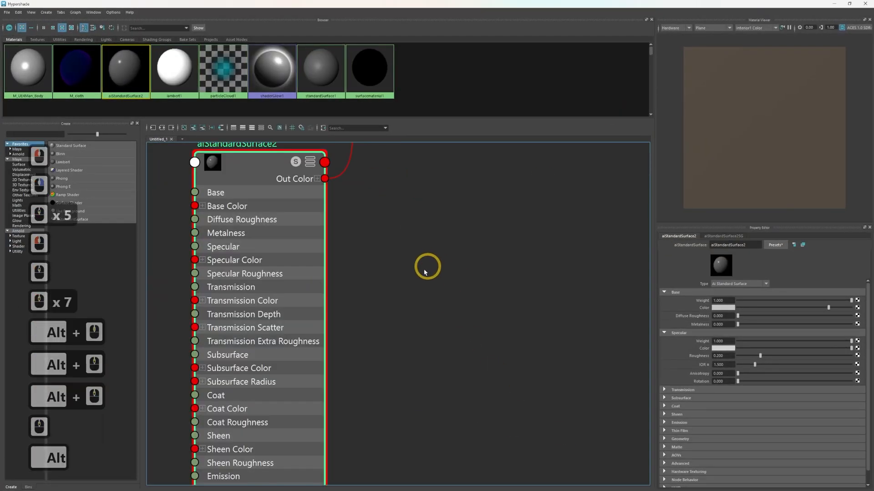
alt+scroll(427, 268, down, 3)
alt+middle_drag(441, 250, 414, 304)
mouse_move(372, 162)
mouse_down()
mouse_move(404, 197)
mouse_move(458, 385)
mouse_move(444, 362)
mouse_up()
click(400, 210)
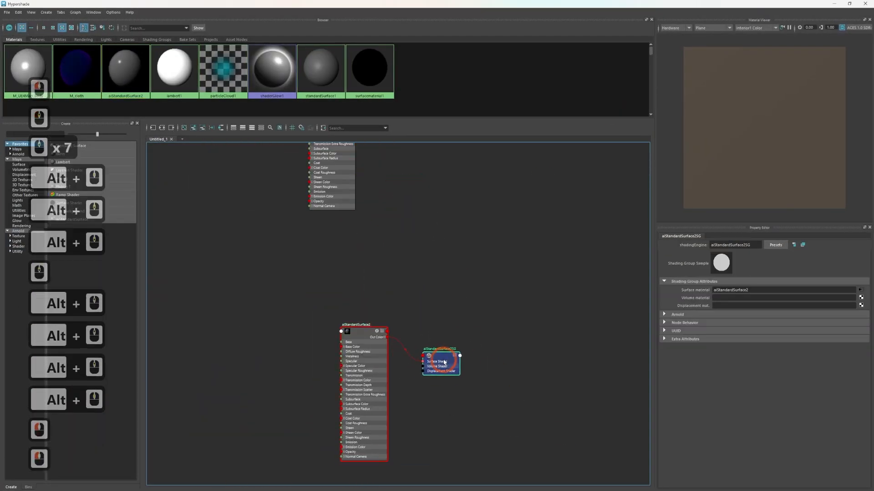
click(358, 330)
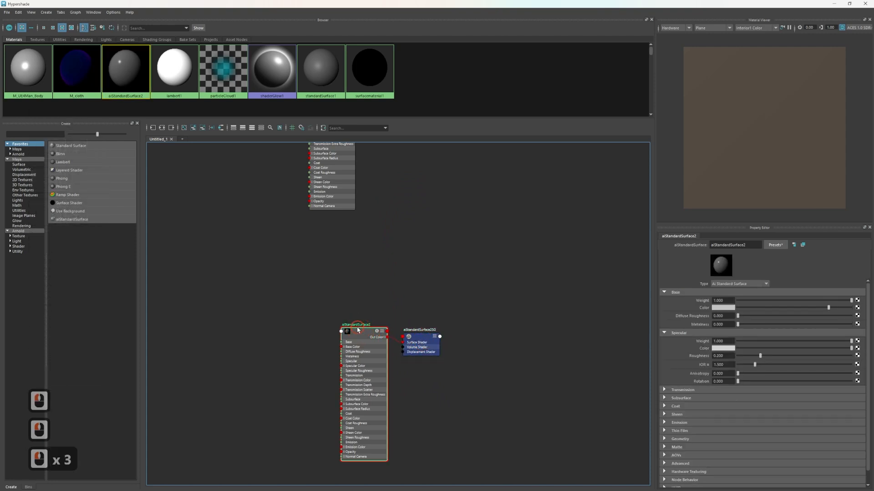
Rename the aiStandardSurface2 shader node as M_wood
key(shift+m)
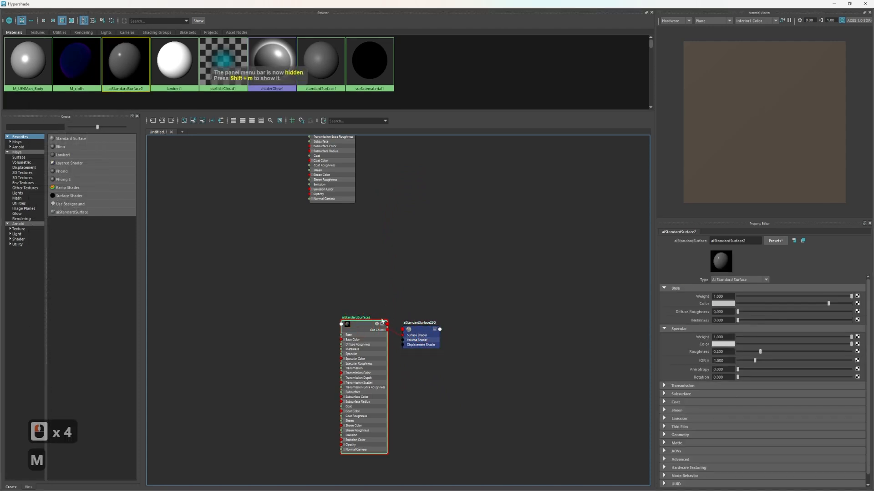
double_click(348, 318)
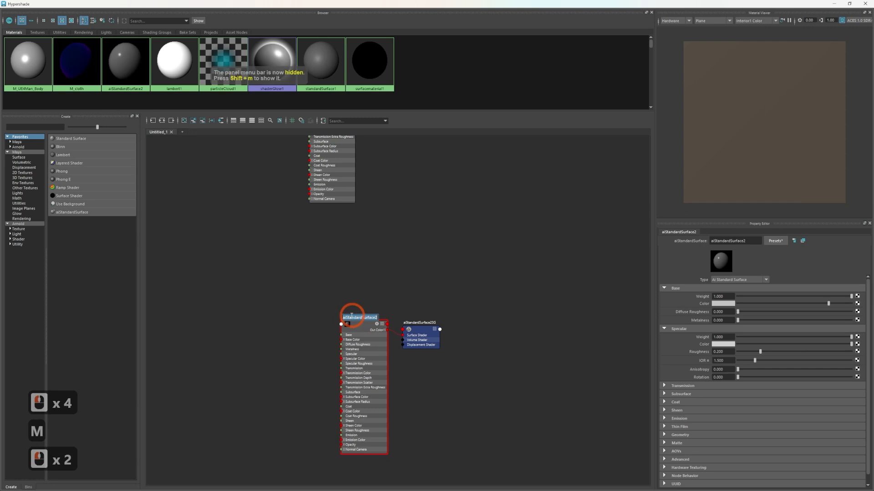
text(M_wood)
key(Return)
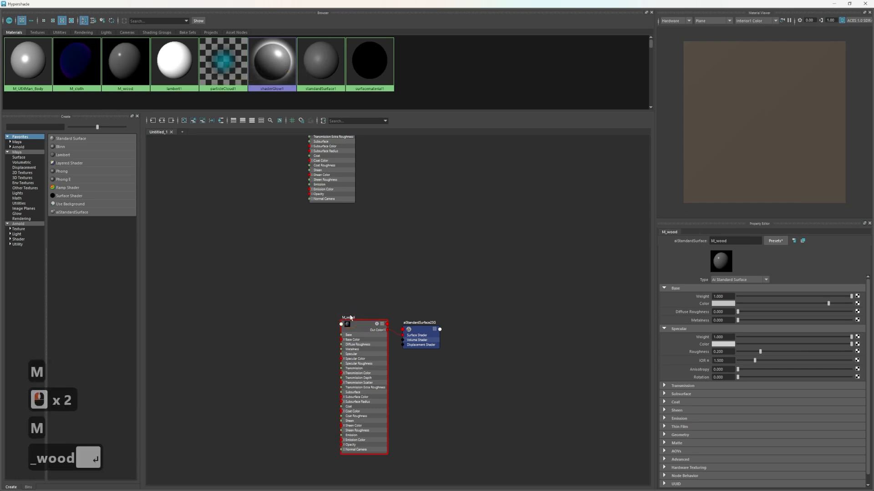
Connect a new File texture node to the base weight of M_wood
drag(309, 285, 460, 354)
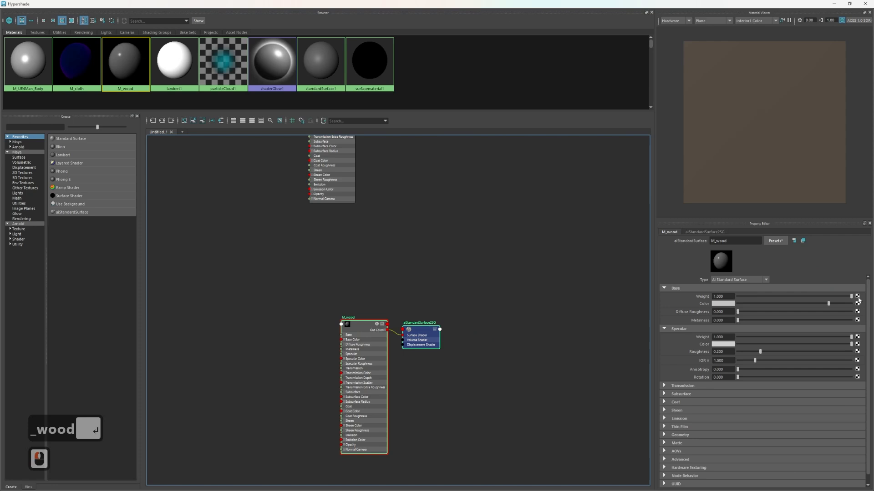
click(856, 303)
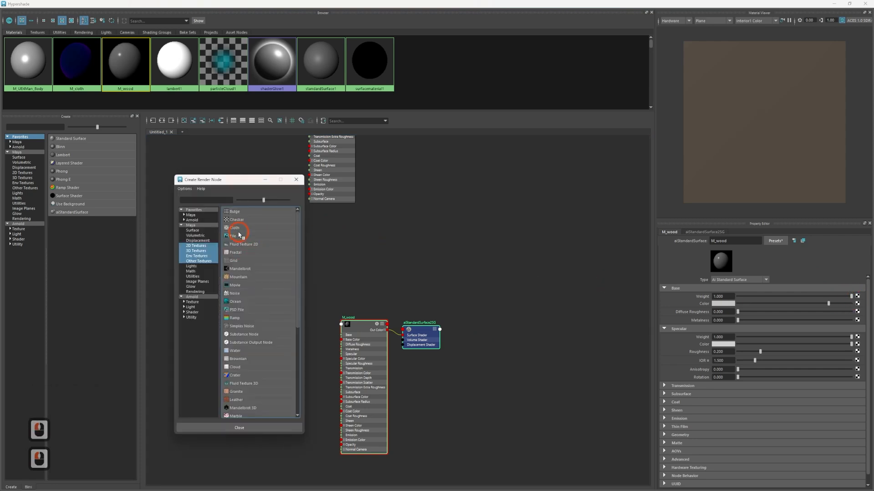
click(233, 244)
click(348, 273)
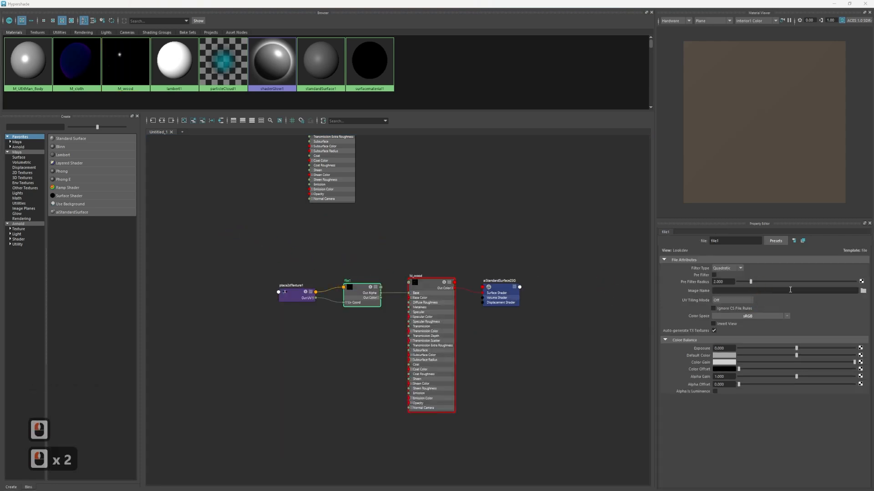
Rename the new file texture node as wood_TXT
click(664, 230)
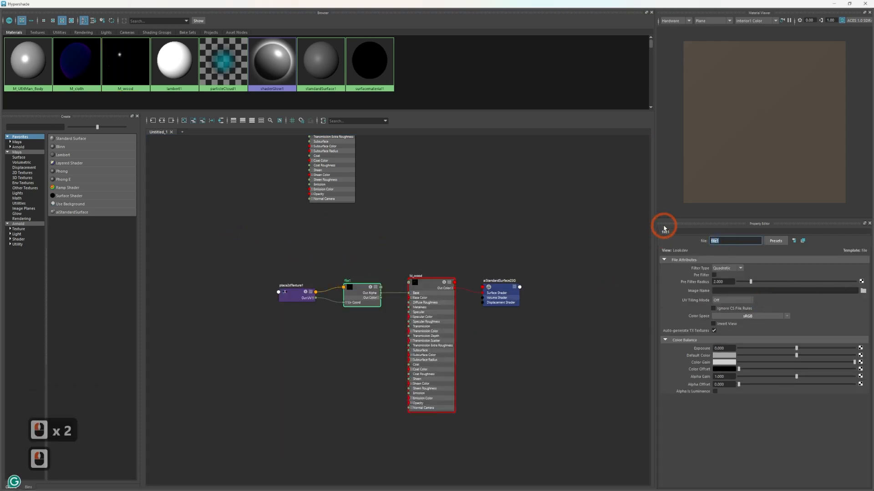
text(wood_Te)
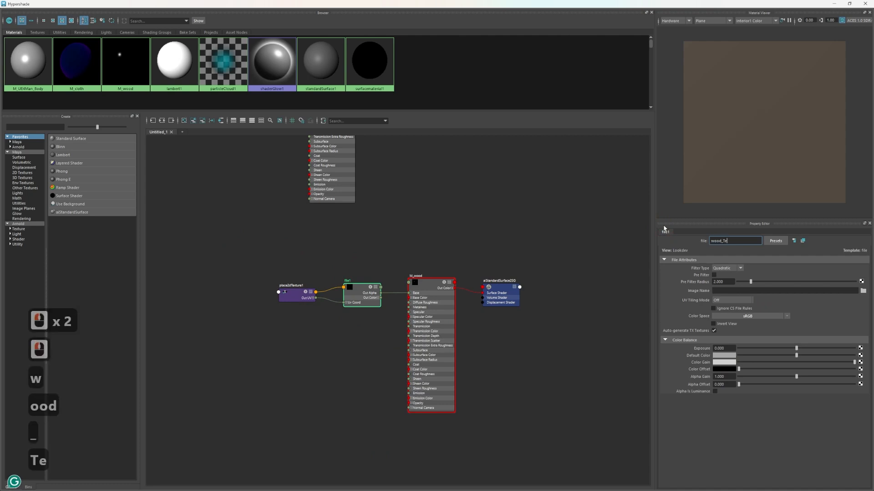
key(BackSpace)
key(BackSpace)
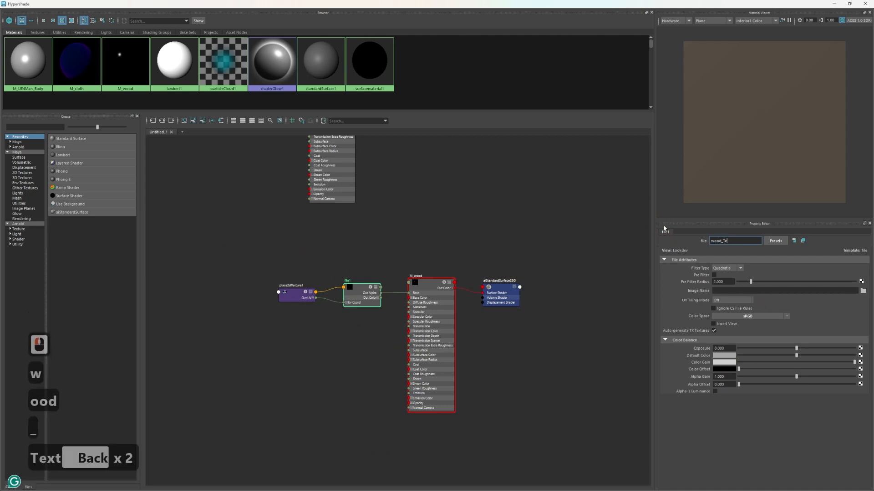
text(XT)
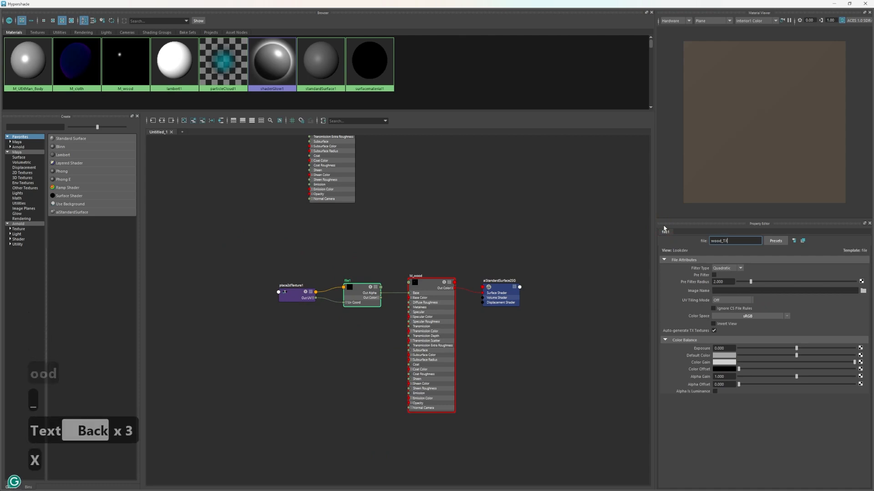
key(Return)
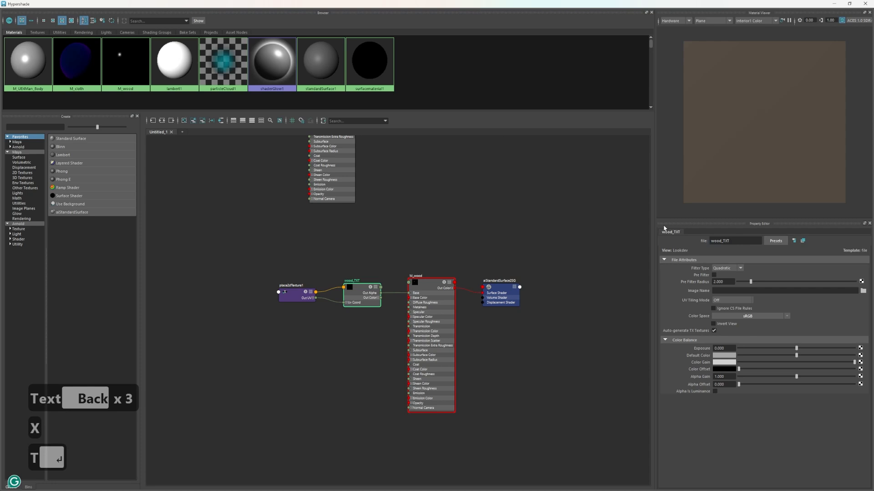
Load woodTexter.jpg from the project's Source Images folder into the wood_TXT node
click(863, 291)
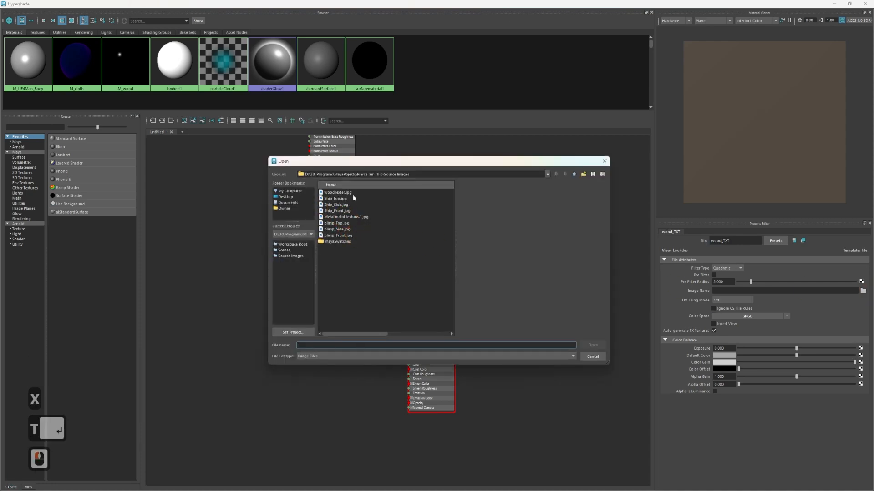
click(339, 192)
click(592, 345)
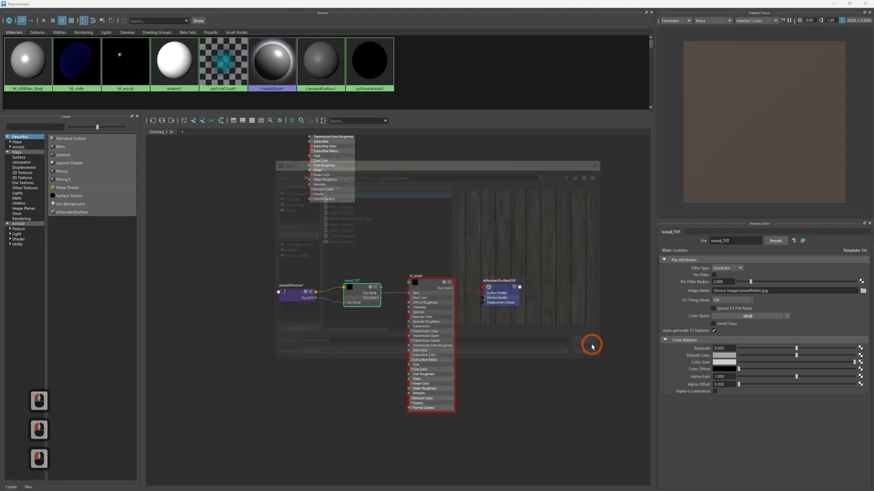
Select the M_wood shader in the graph and raise its specular roughness to about 0.903
click(287, 269)
click(331, 281)
drag(285, 253, 423, 312)
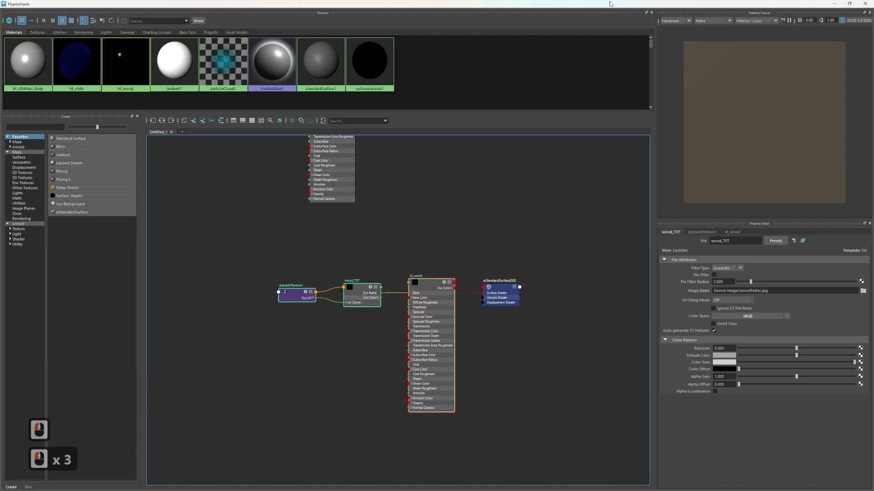
click(438, 296)
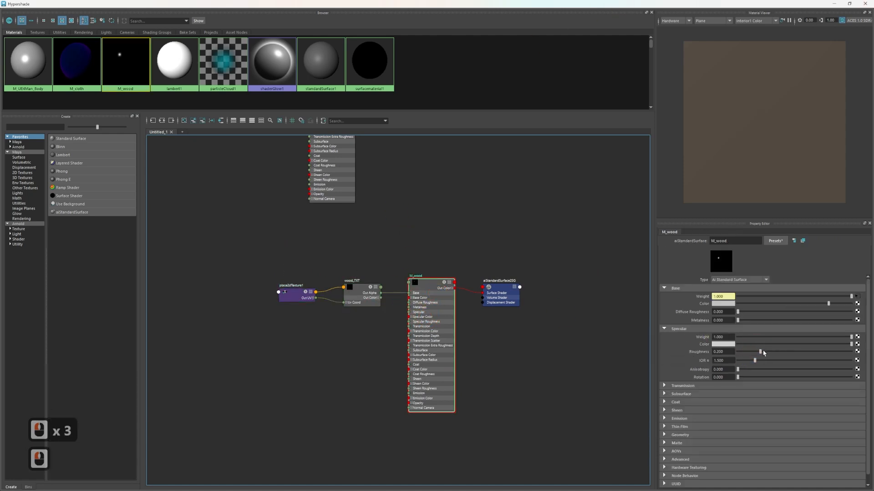
drag(761, 352, 860, 366)
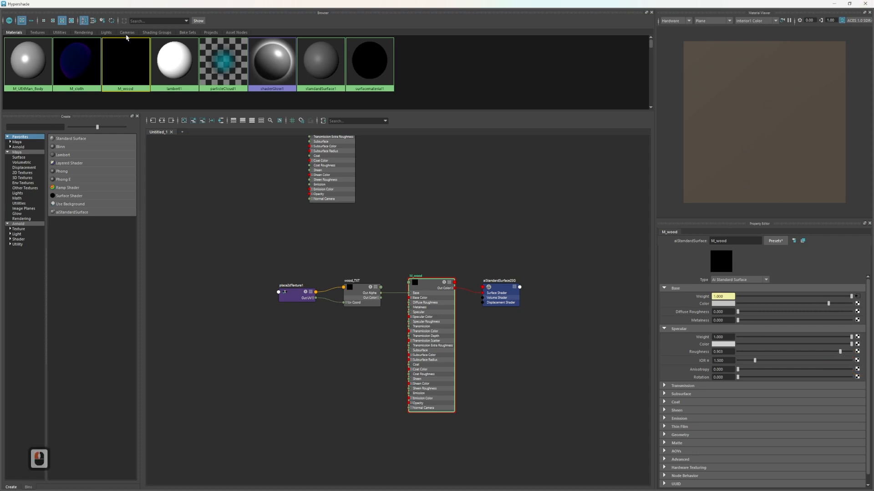
Move the Hypershade off the viewport, select the wing frame pCube19 and assign the existing M_wood material to it
drag(763, 2, 294, 370)
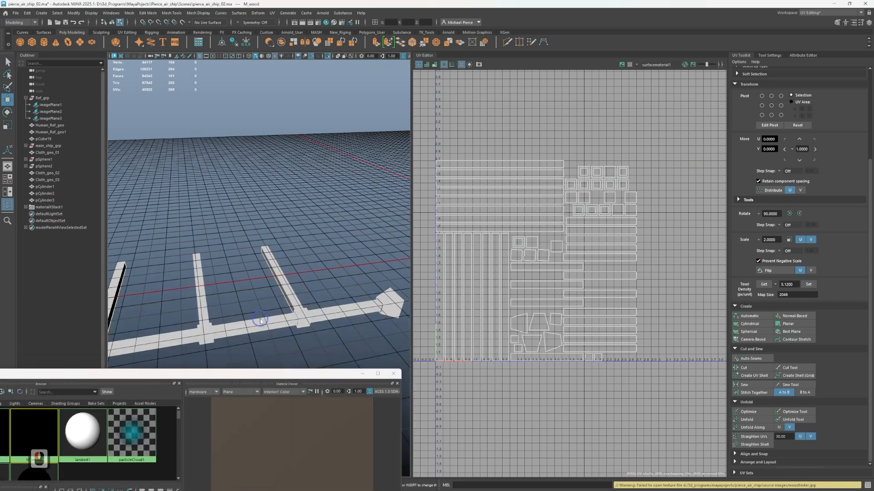
right_click(312, 275)
right_drag(313, 274, 313, 273)
scroll(307, 278, down, 4)
click(196, 238)
drag(133, 223, 265, 323)
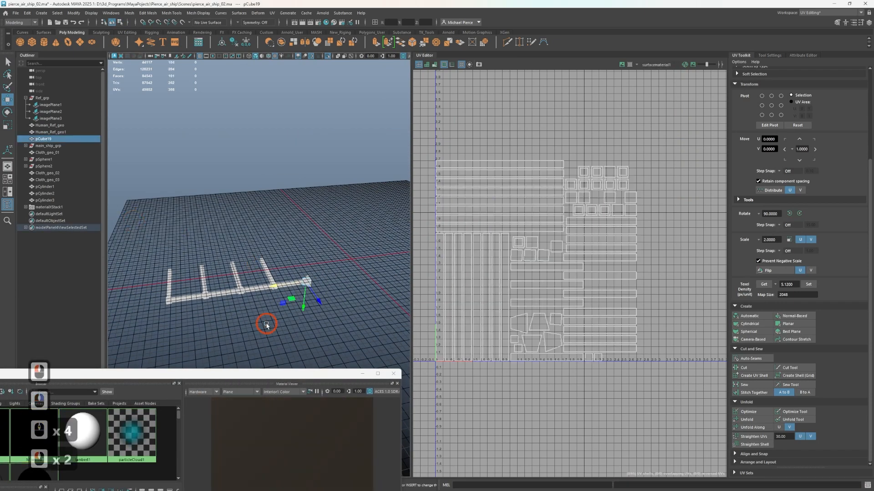
right_drag(229, 301, 243, 487)
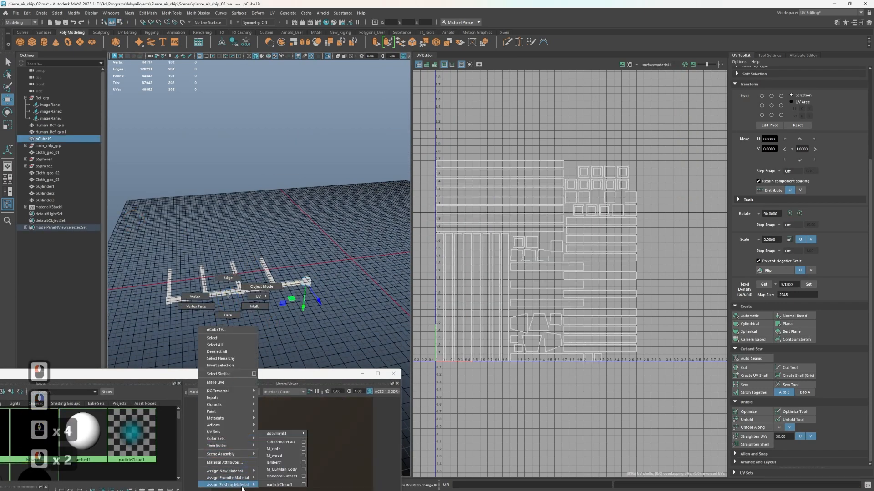
right_drag(284, 457, 282, 456)
Check the Hypershade window for its hidden menu bar, reopening the window once, and close it
drag(157, 374, 504, 149)
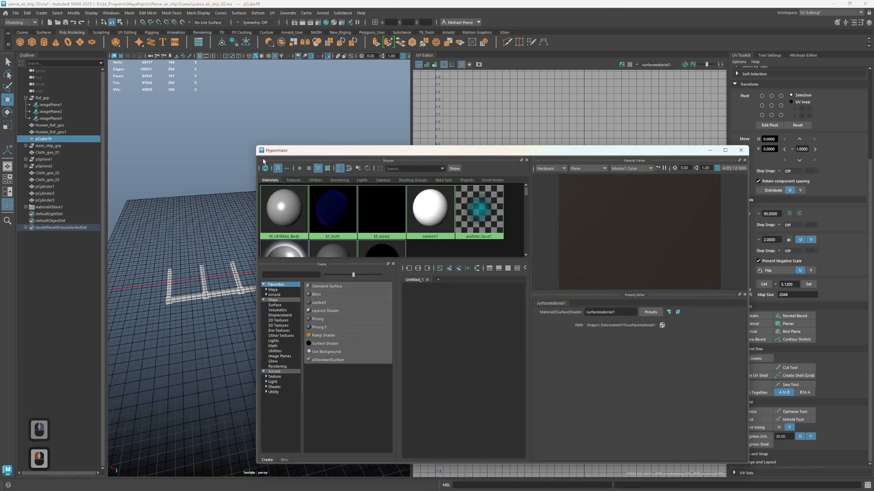
drag(280, 153, 118, 20)
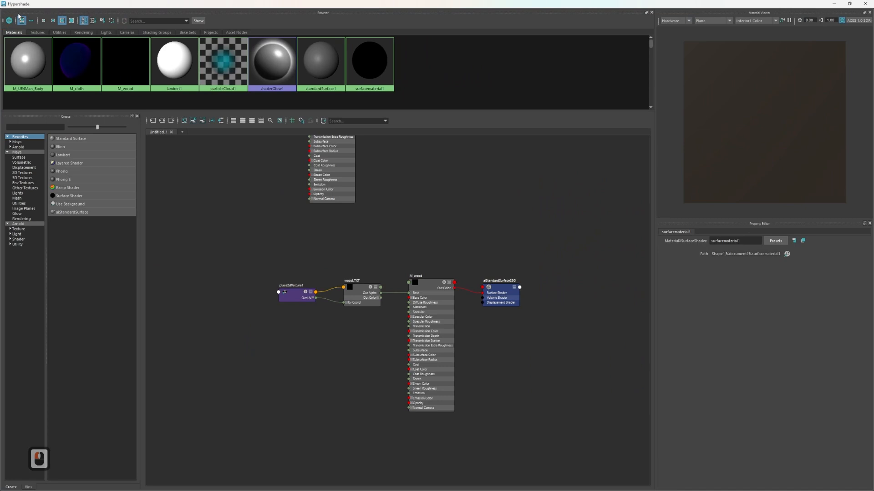
drag(233, 3, 296, 112)
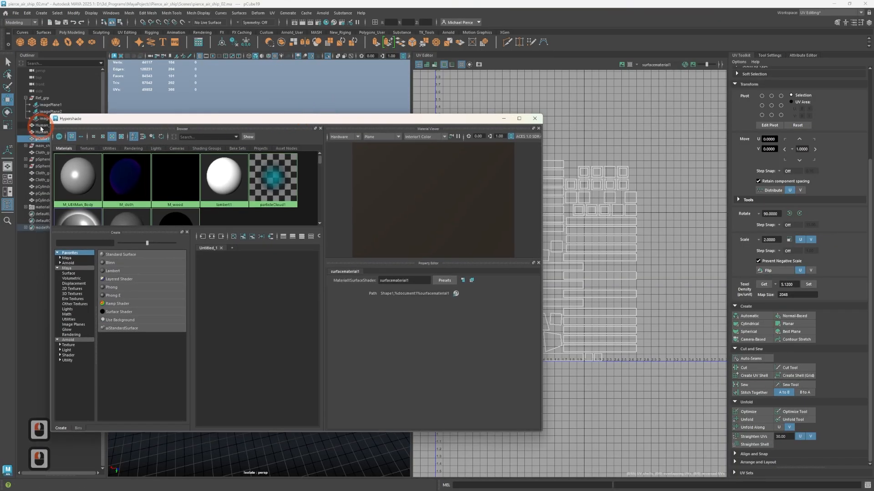
click(57, 133)
click(57, 131)
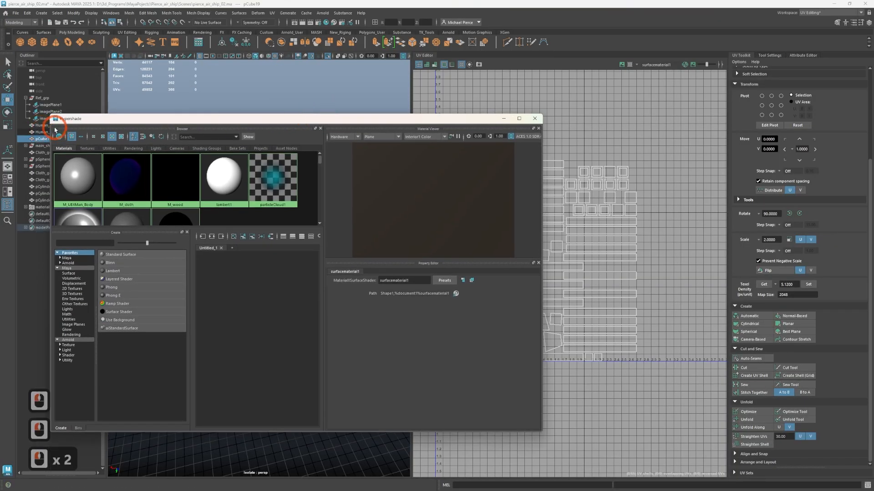
click(57, 126)
click(119, 122)
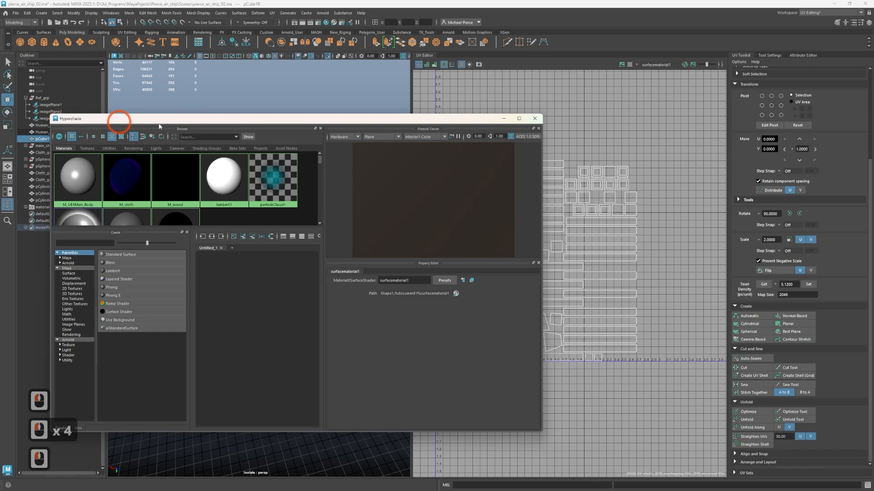
click(535, 118)
click(304, 23)
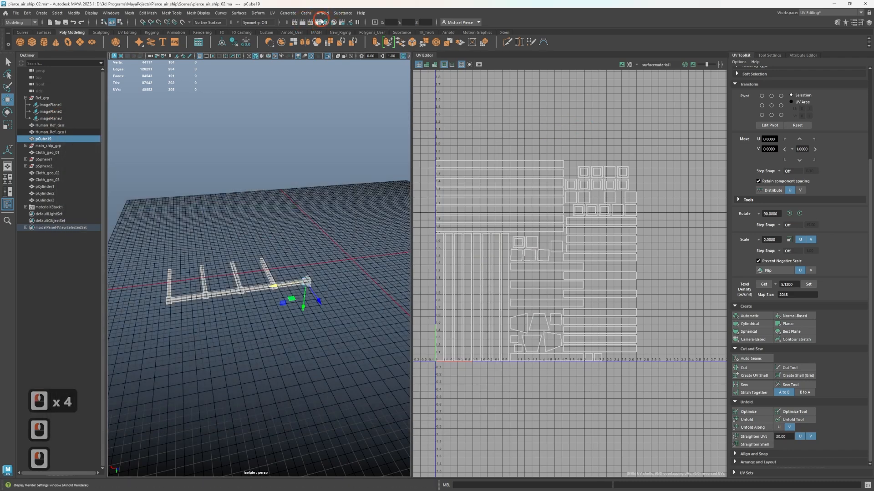
click(322, 21)
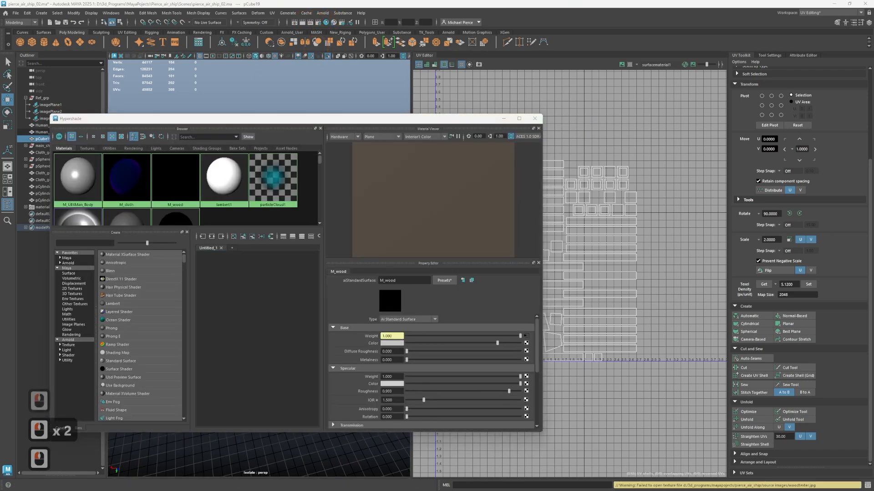
drag(60, 130, 17, 130)
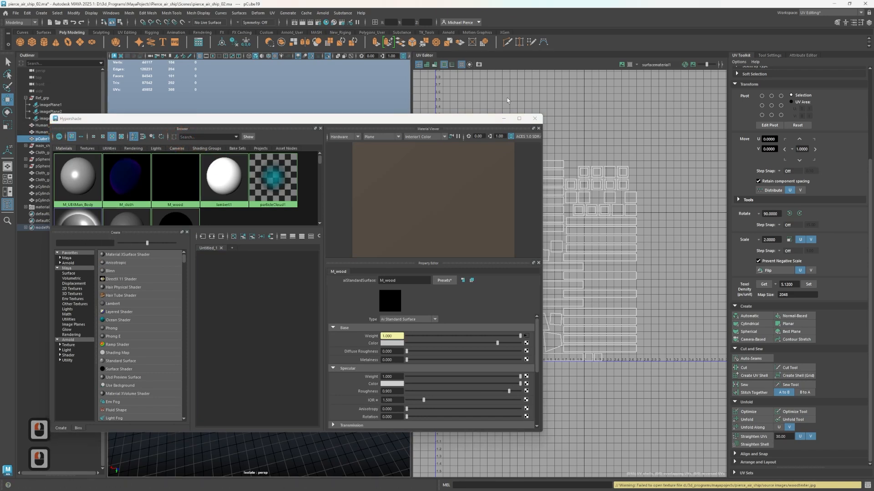
click(541, 118)
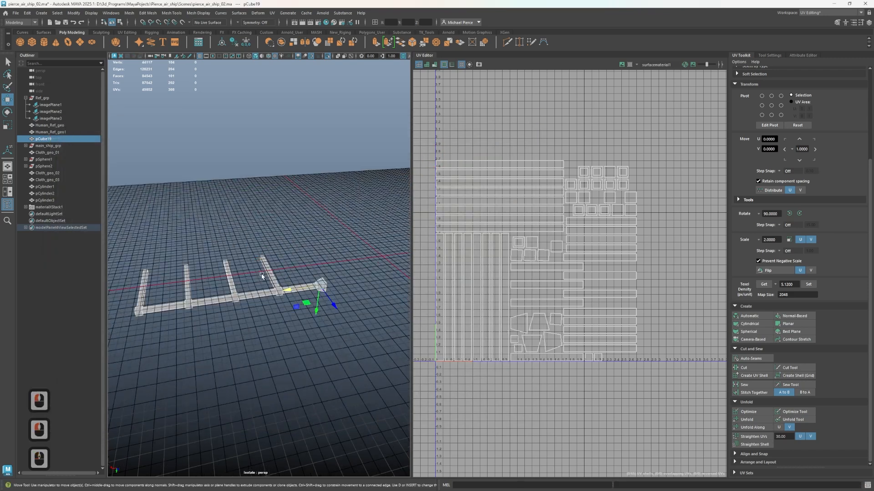
Turn on shaded display with texture maps for the wing frame in the perspective view
scroll(221, 294, up, 1)
key(6)
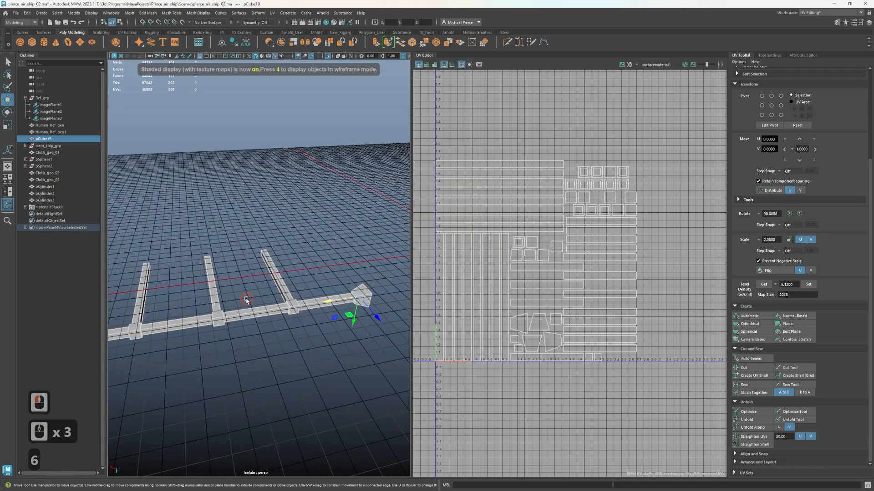
click(245, 300)
click(229, 315)
key(6)
scroll(249, 309, up, 2)
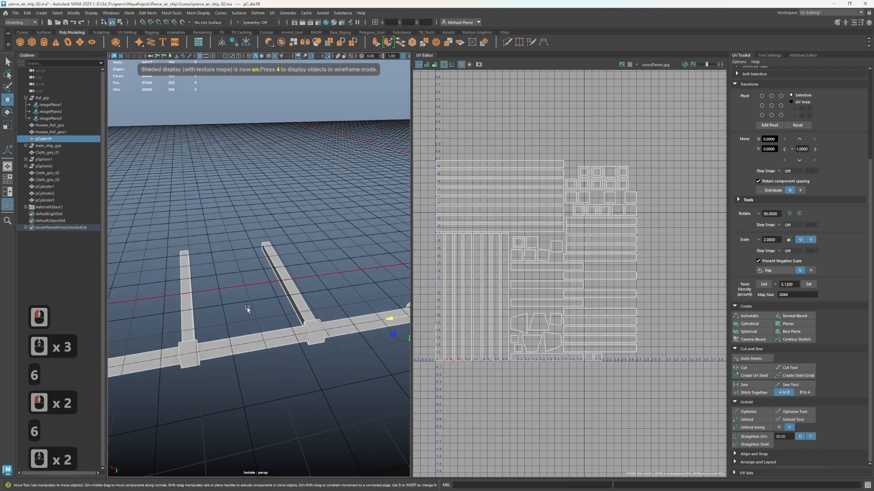
Examine the wing frame's beams from below and from the side for the applied wood texture
right_click(250, 308)
scroll(250, 308, up, 2)
alt+drag(225, 323, 279, 224)
alt+middle_drag(279, 225, 269, 255)
alt+scroll(267, 256, down, 2)
alt+middle_drag(268, 256, 263, 258)
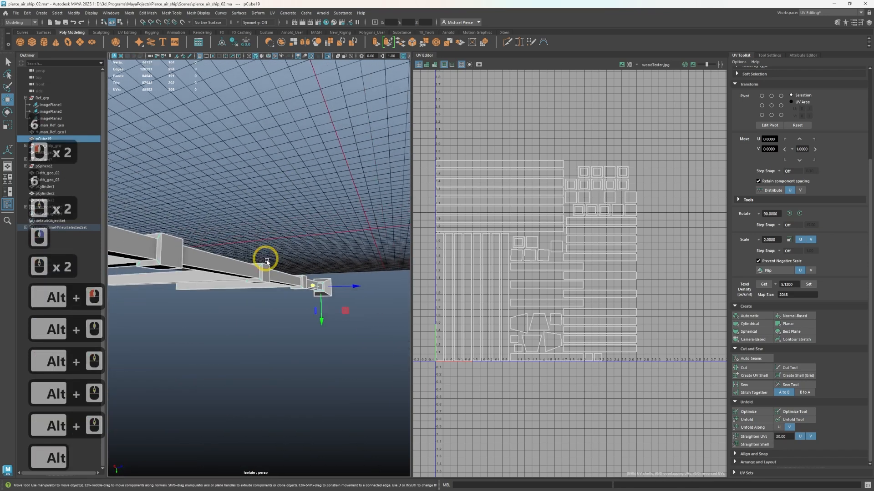
alt+drag(263, 257, 238, 284)
alt+middle_drag(238, 284, 236, 287)
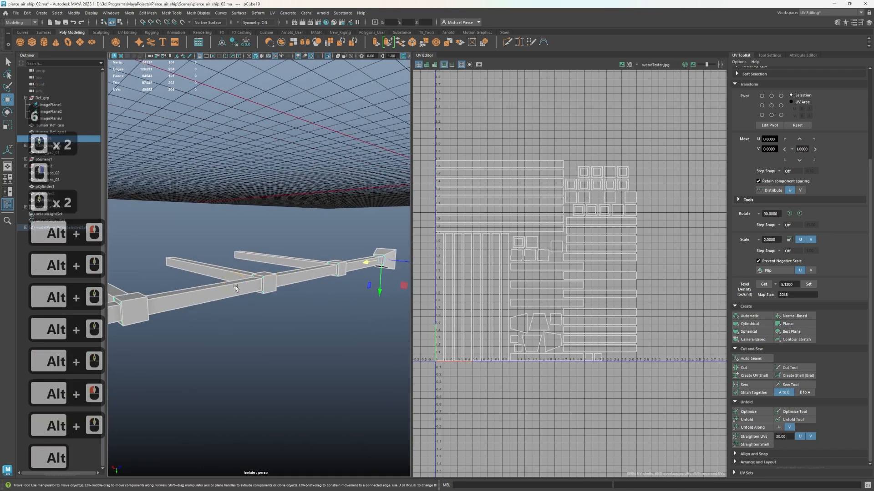
right_drag(236, 288, 267, 279)
Switch the workspace to General and show the Attribute Editor for the selected wing frame
click(831, 15)
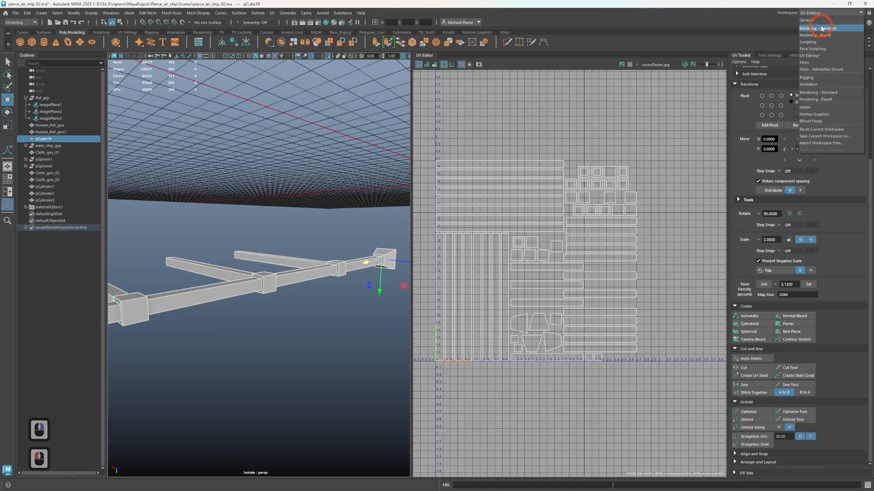
click(816, 21)
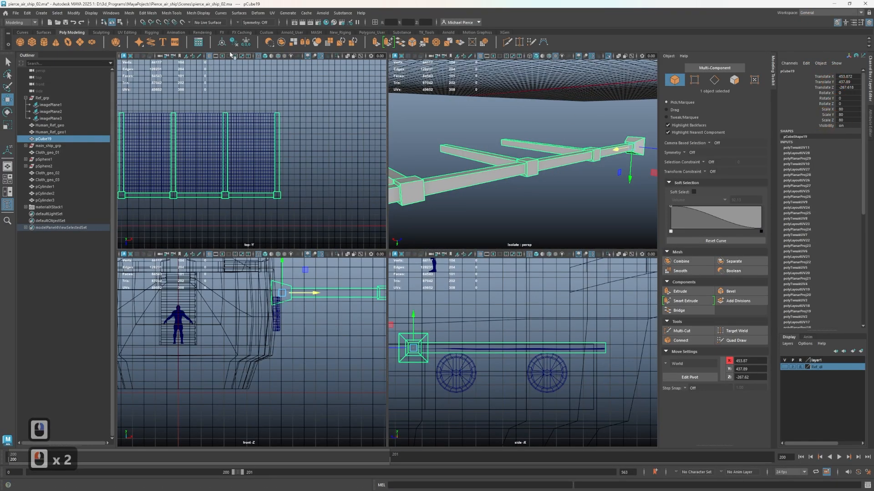
click(868, 122)
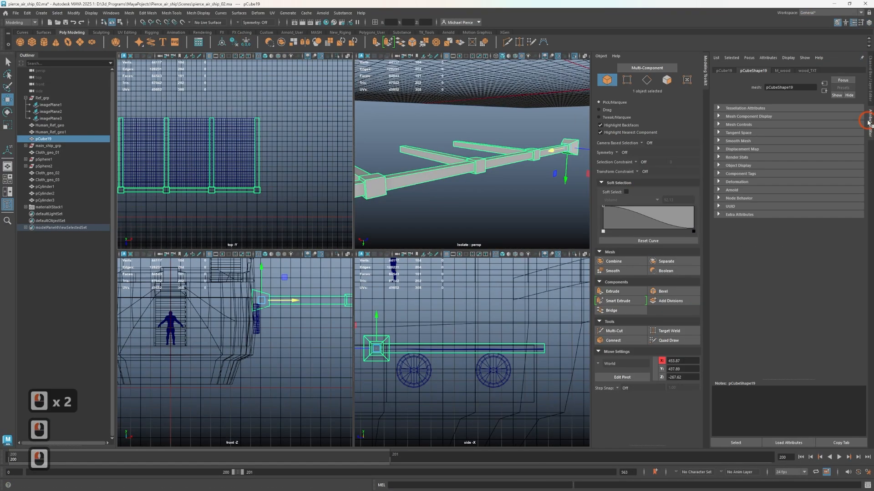
Show the M_wood material's attributes and examine the whole wing frame in the perspective view
click(782, 70)
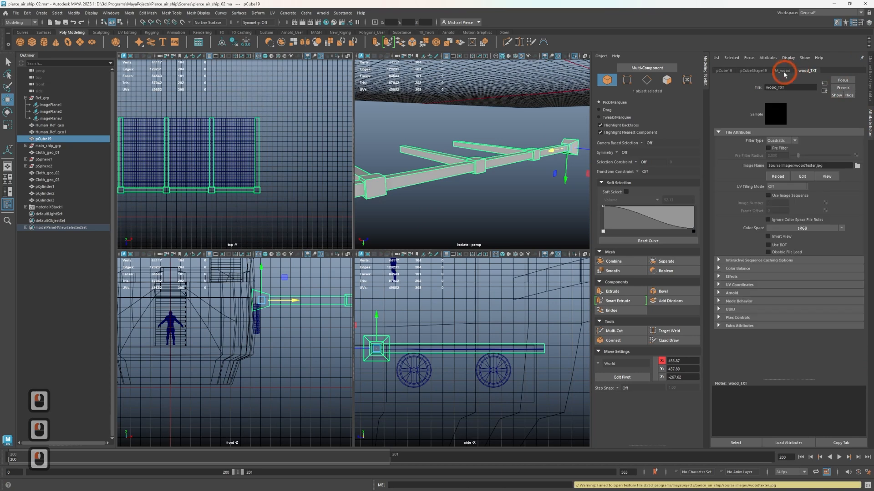
scroll(530, 153, down, 1)
alt+drag(524, 154, 492, 181)
scroll(491, 180, down, 3)
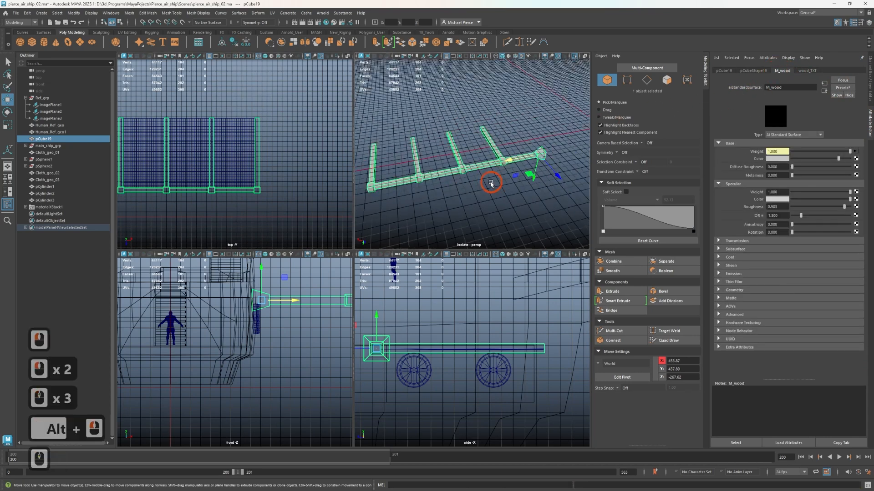
right_drag(431, 163, 487, 376)
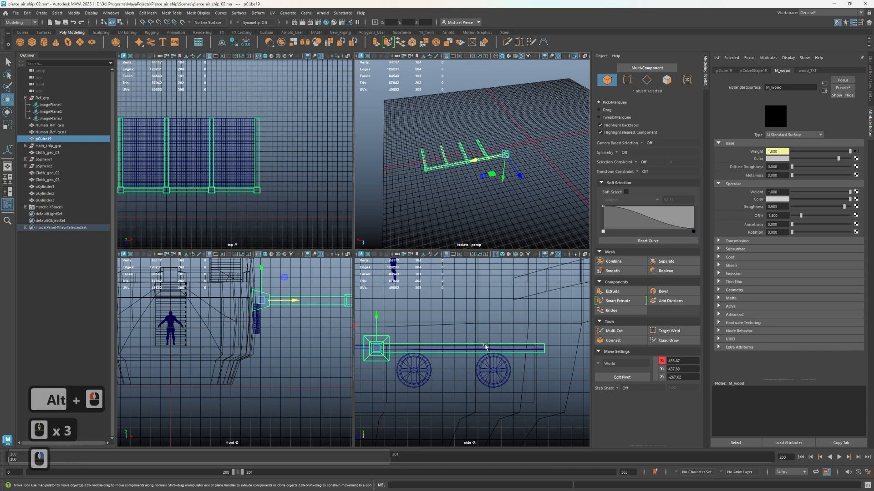
Reselect the wing frame, reapply textured display in the perspective view and inspect its beams up close
click(449, 207)
click(433, 184)
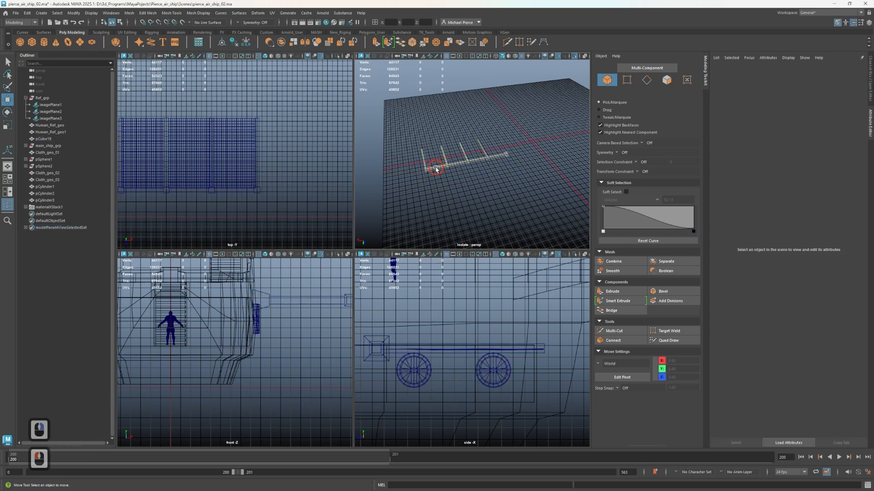
key(6)
scroll(444, 193, up, 7)
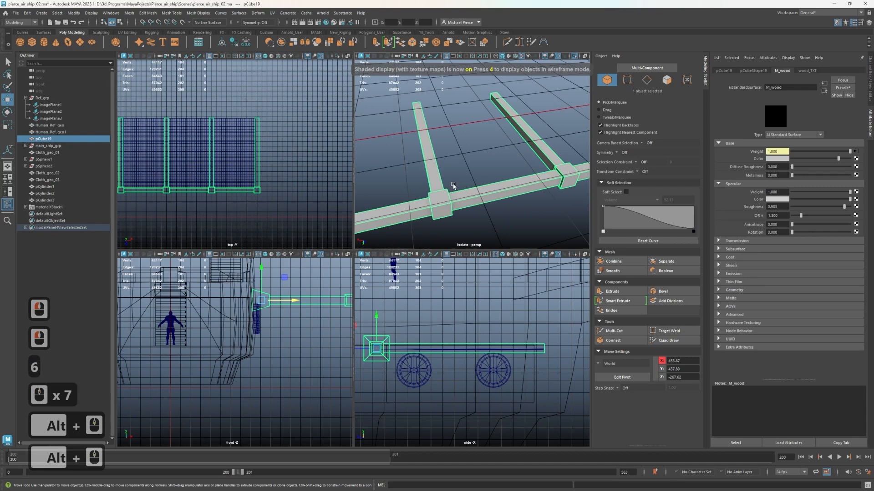
alt+drag(453, 186, 445, 147)
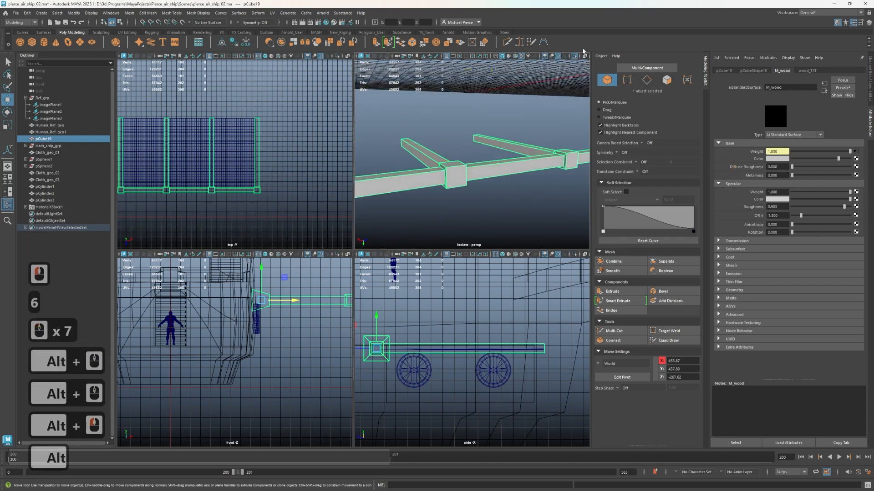
Switch to the UV Editing workspace and display the woodTexter.jpg image behind the wing frame's UV shells
click(819, 13)
click(808, 56)
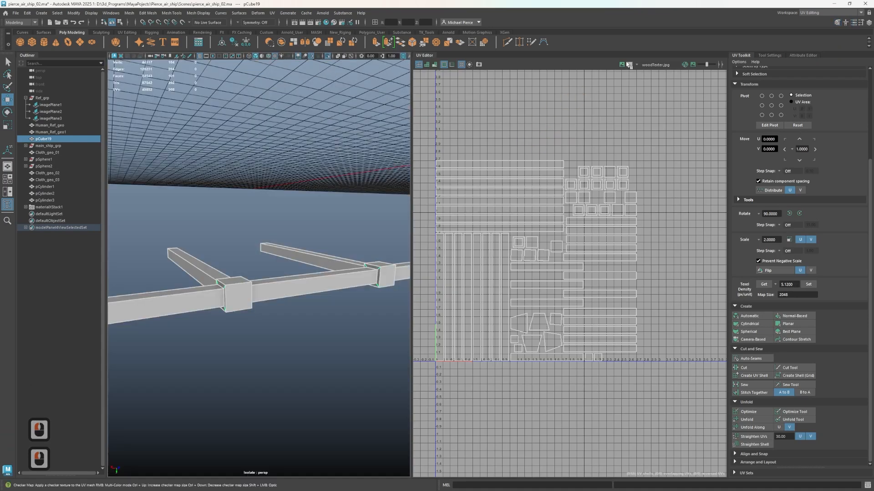
click(622, 65)
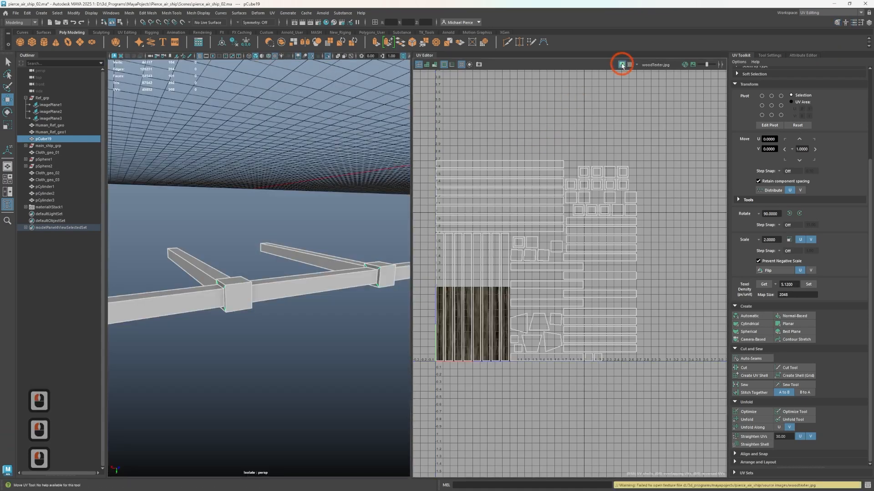
scroll(463, 243, up, 3)
scroll(261, 293, up, 2)
scroll(262, 294, down, 2)
scroll(280, 316, down, 4)
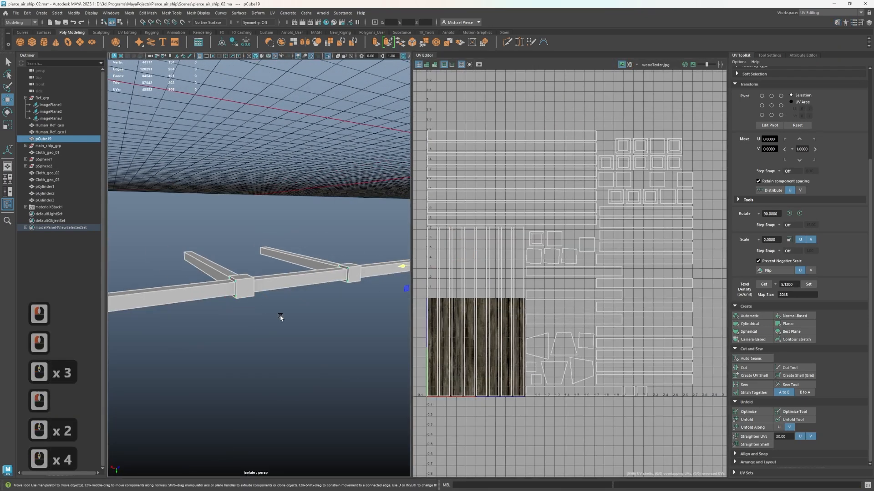
Cycle the perspective view through wireframe, shaded and textured display, finishing with texture maps on
key(6)
key(4)
key(6)
key(5)
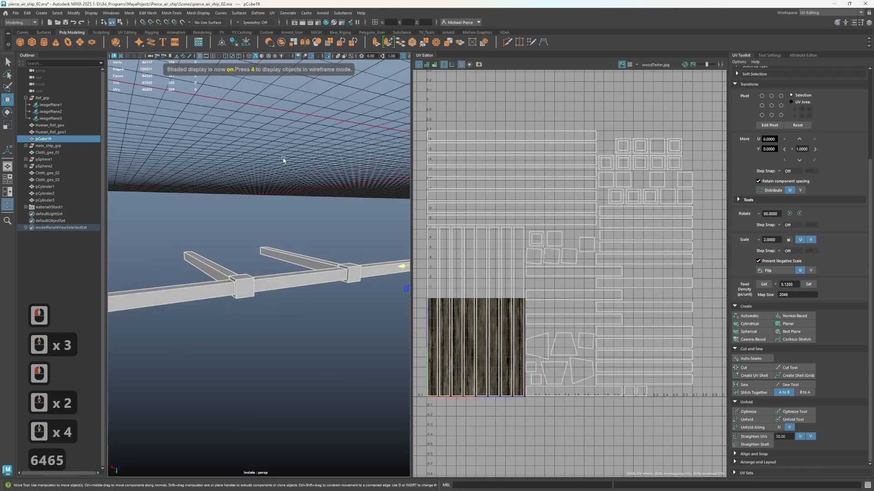
key(6)
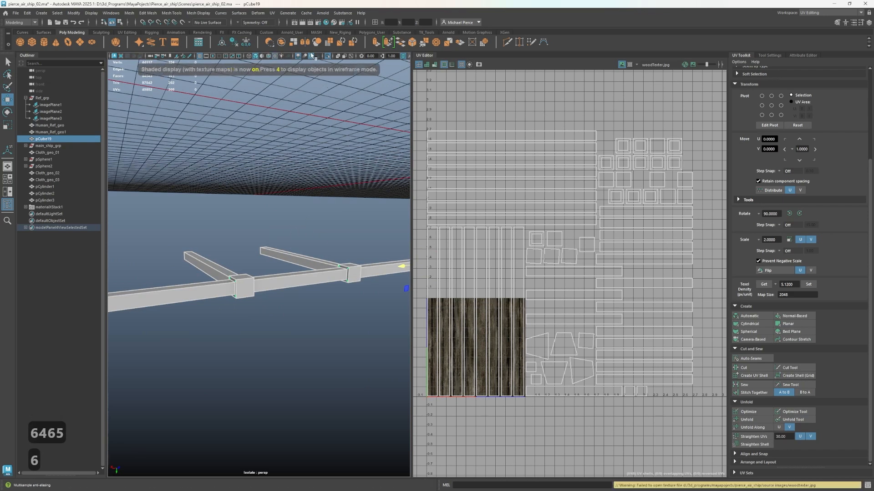
Examine the wing frame's beams in the perspective view against the wood image under their UV shells
scroll(289, 206, down, 2)
scroll(233, 261, up, 2)
alt+scroll(232, 262, up, 1)
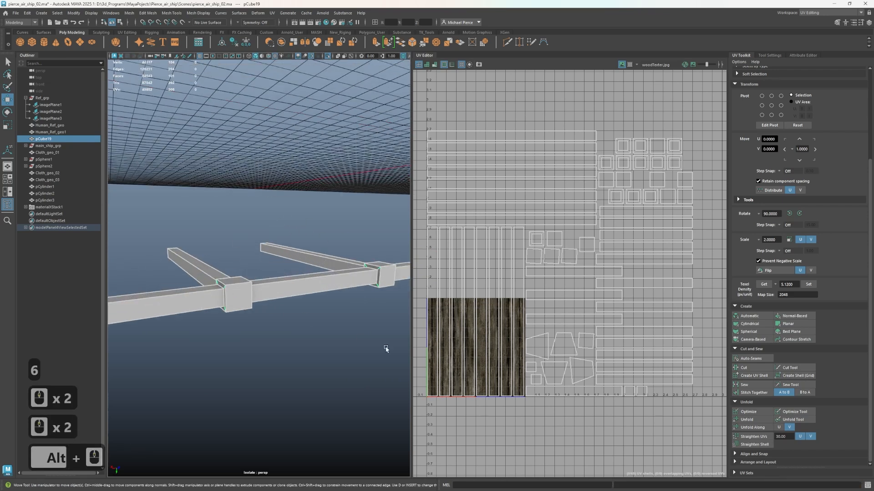
scroll(458, 361, up, 2)
scroll(225, 337, up, 3)
scroll(225, 337, down, 2)
alt+drag(271, 323, 391, 282)
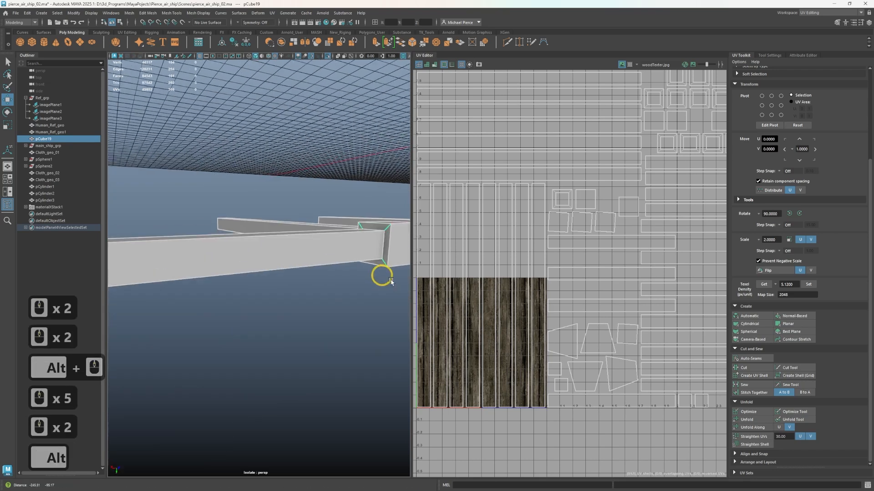
alt+middle_drag(391, 281, 393, 282)
alt+drag(394, 281, 356, 267)
alt+scroll(267, 312, down, 10)
Turn off the wing frame's isolated view and examine the frame beside the ship hull and its cloth panels
key(ctrl+1)
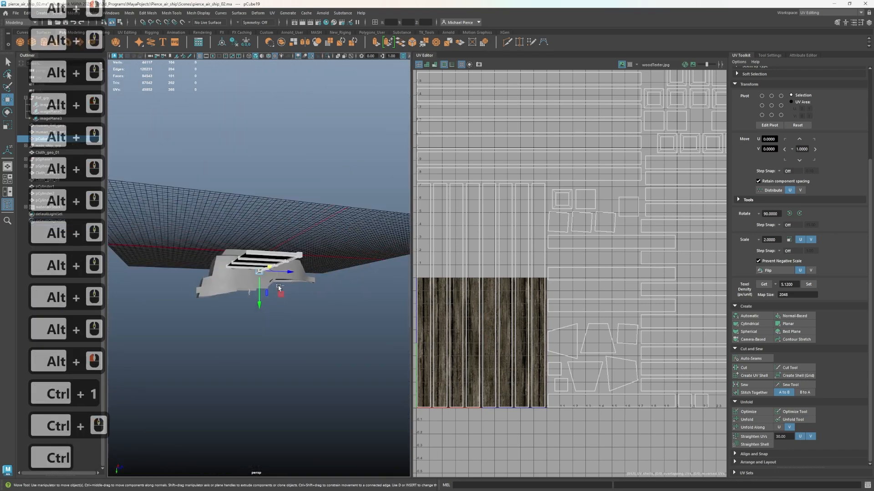
scroll(258, 316, down, 1)
alt+drag(191, 322, 280, 245)
alt+scroll(250, 277, up, 3)
alt+middle_drag(249, 277, 144, 263)
alt+drag(144, 262, 75, 269)
alt+scroll(75, 269, up, 3)
alt+middle_drag(75, 269, 191, 285)
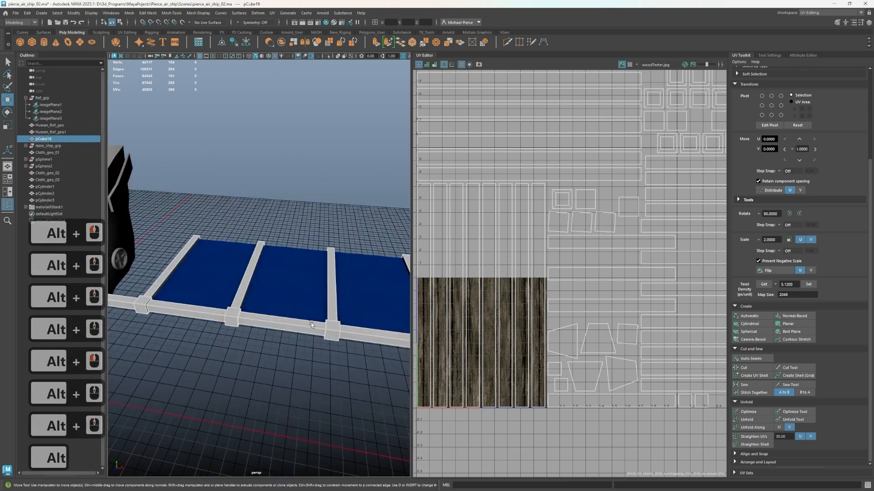
click(302, 332)
click(36, 182)
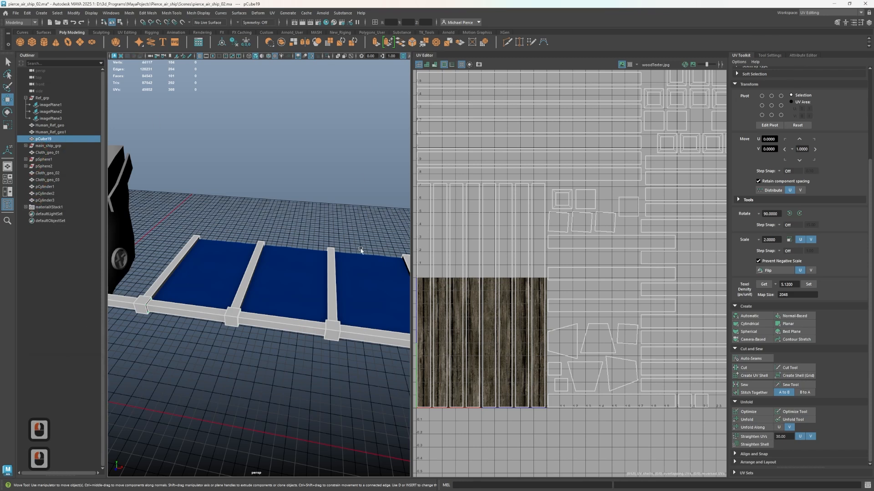
Open the Hypershade and graph the M_wood material's network
click(326, 23)
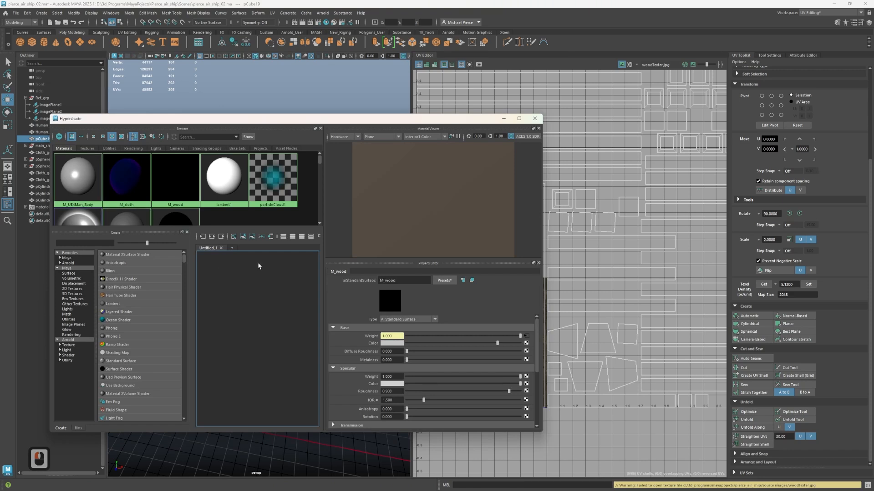
scroll(155, 201, down, 5)
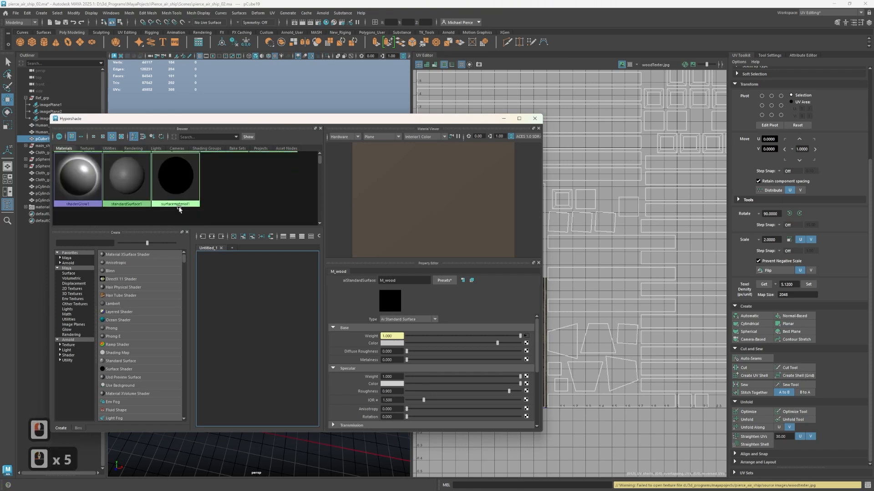
scroll(166, 201, up, 2)
drag(153, 194, 195, 195)
right_click(160, 181)
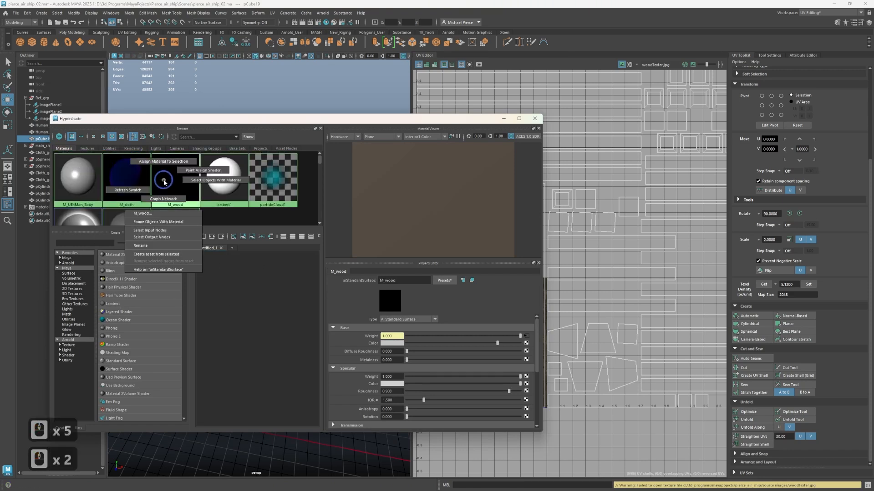
click(176, 206)
scroll(269, 350, up, 2)
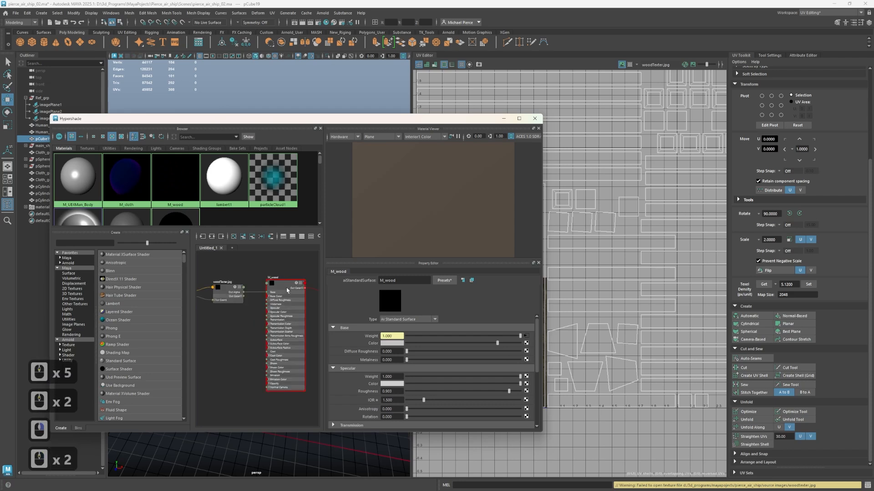
Change the M_wood material's type from Ai Standard Surface to Standard Surface
click(401, 320)
scroll(420, 345, up, 3)
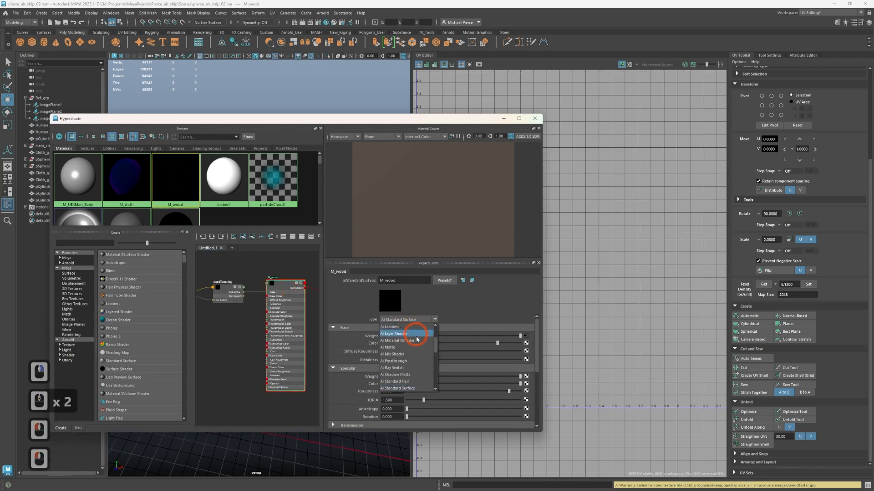
scroll(428, 362, down, 6)
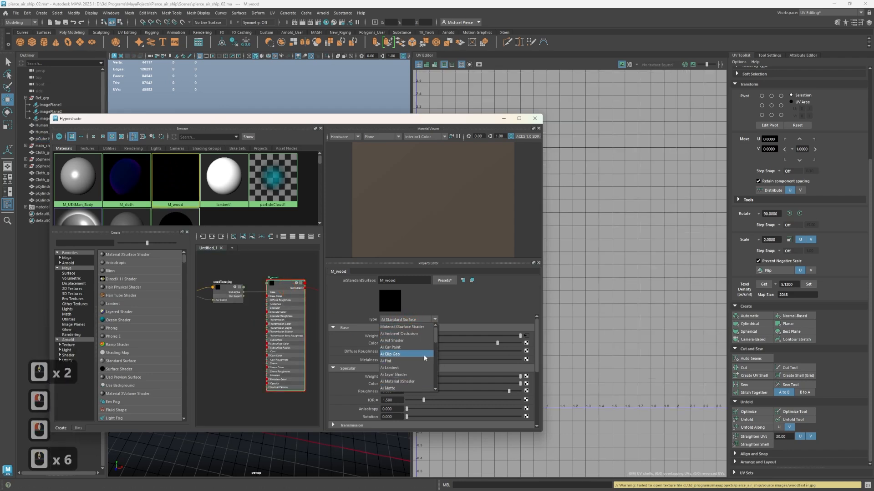
scroll(387, 364, down, 7)
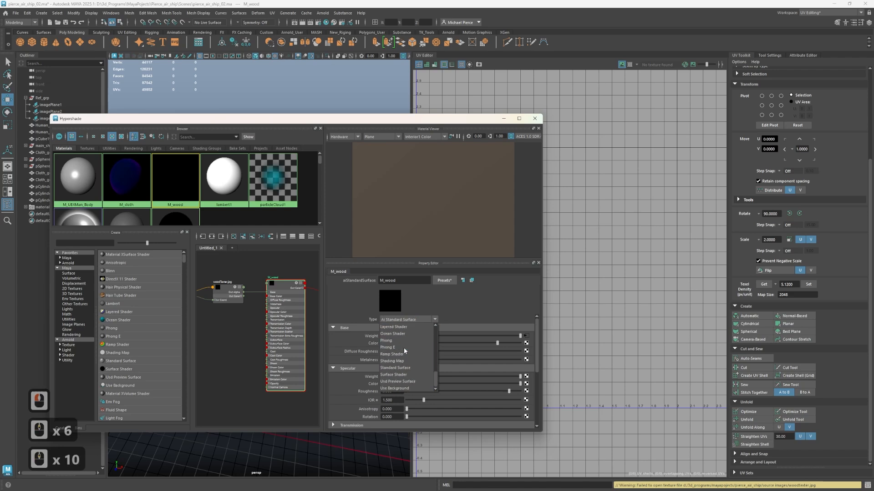
click(394, 368)
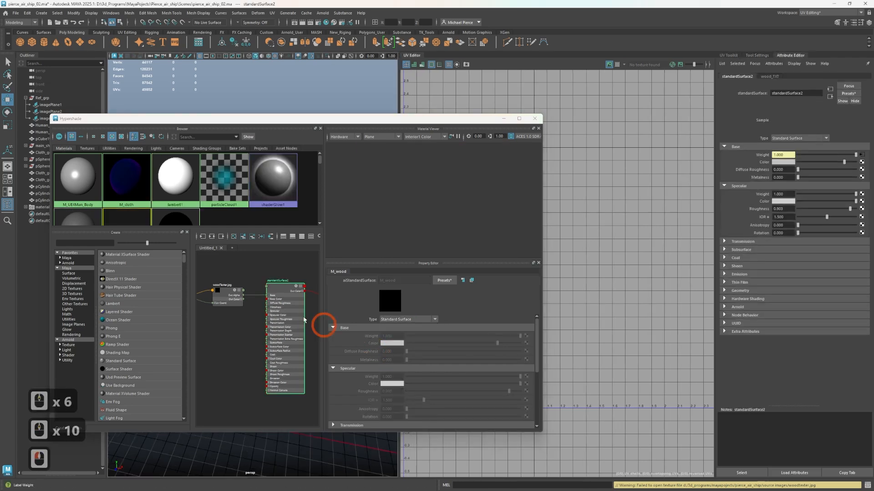
scroll(305, 299, up, 3)
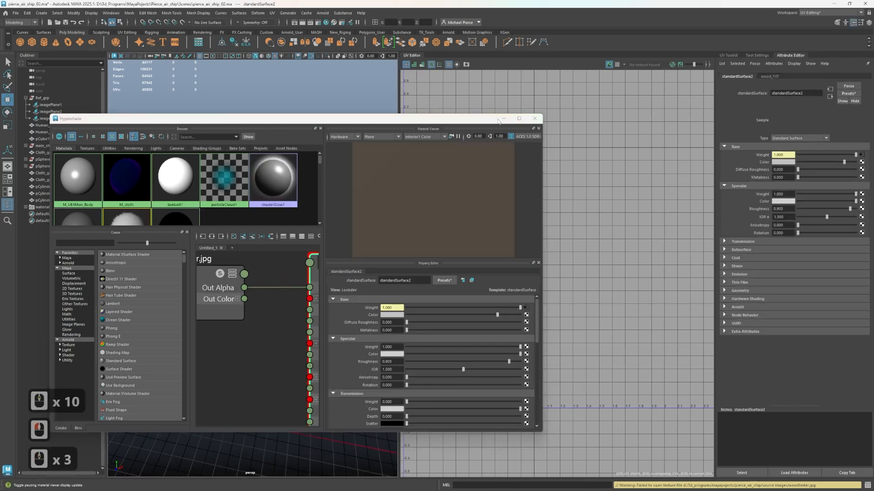
Move the Hypershade aside, select the wing frame and switch between wireframe and textured display to check its material
drag(480, 119, 280, 342)
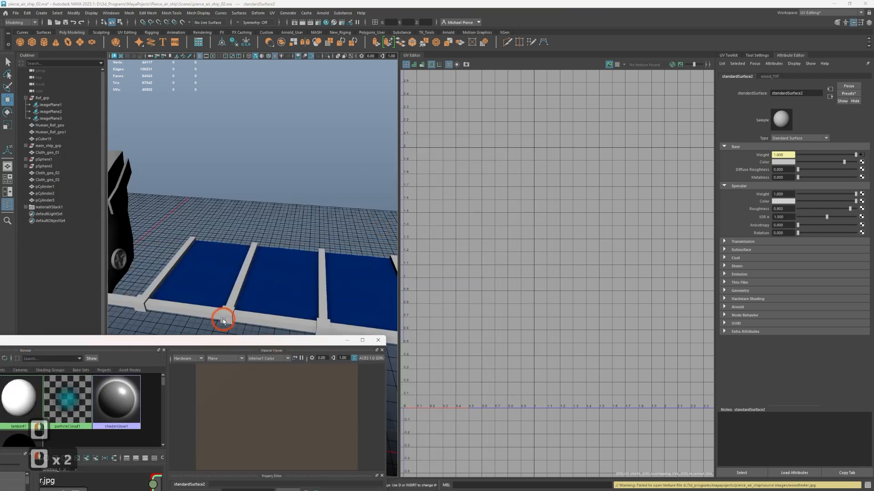
click(222, 320)
click(253, 293)
key(6)
key(4)
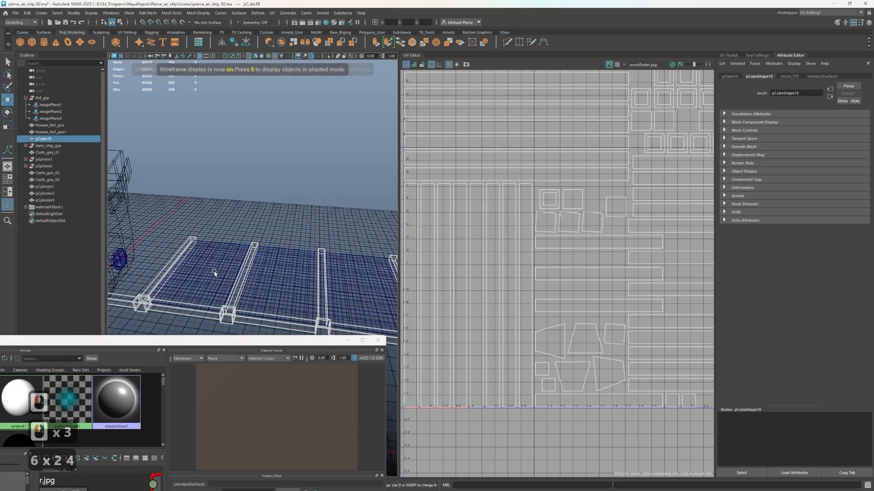
key(6)
scroll(240, 292, down, 4)
scroll(238, 273, up, 2)
scroll(624, 227, down, 3)
scroll(614, 234, down, 4)
scroll(601, 242, up, 3)
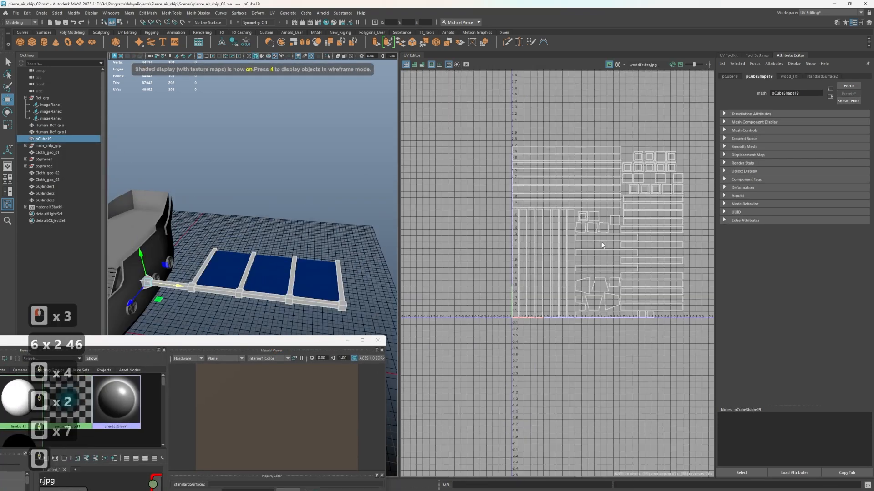
right_drag(509, 236, 474, 223)
click(474, 223)
Return the wing frame to object mode and assign the existing surfacematerial1 material to it
scroll(250, 289, up, 3)
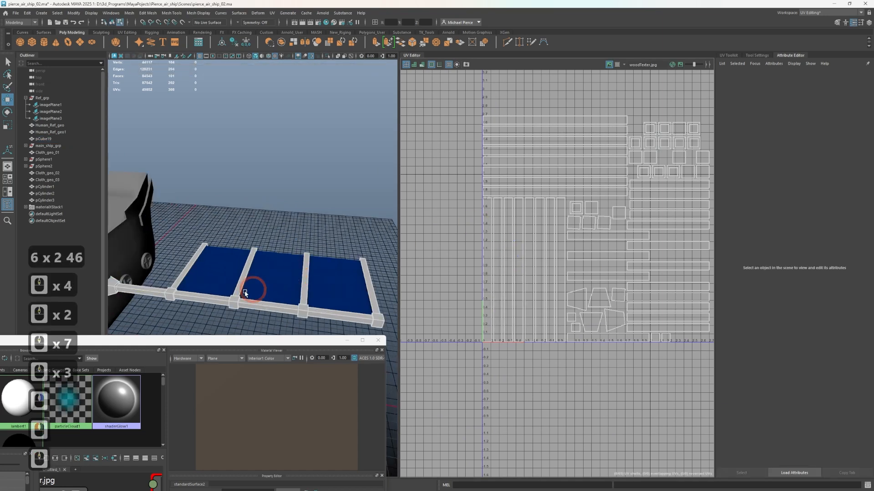
click(194, 301)
right_click(194, 300)
right_drag(194, 300, 222, 286)
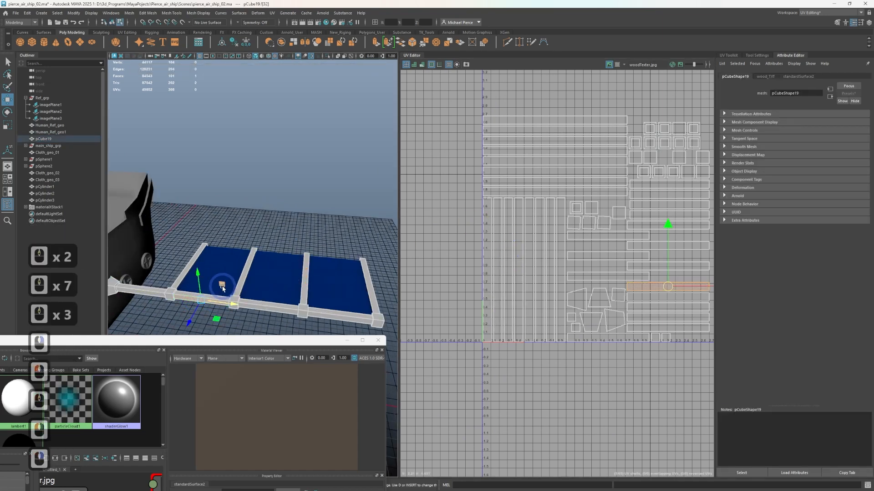
click(170, 323)
click(175, 299)
right_drag(174, 300, 181, 486)
click(189, 320)
click(191, 300)
click(190, 292)
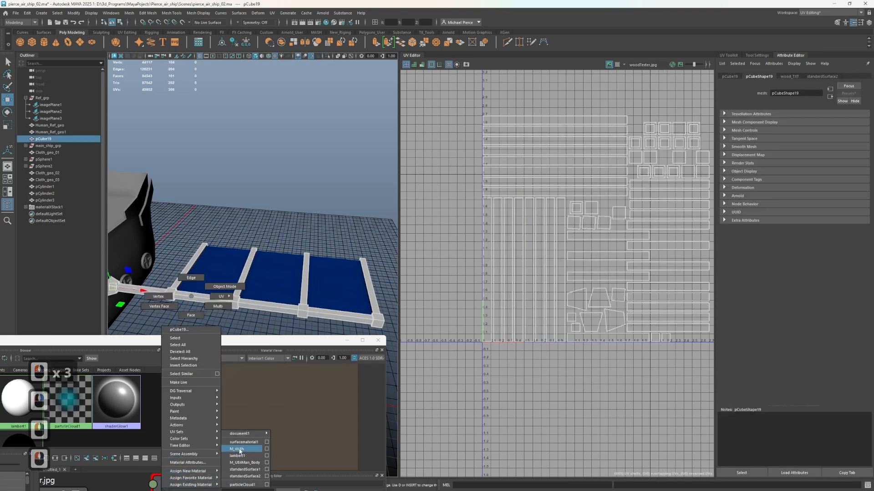
right_drag(253, 461, 242, 442)
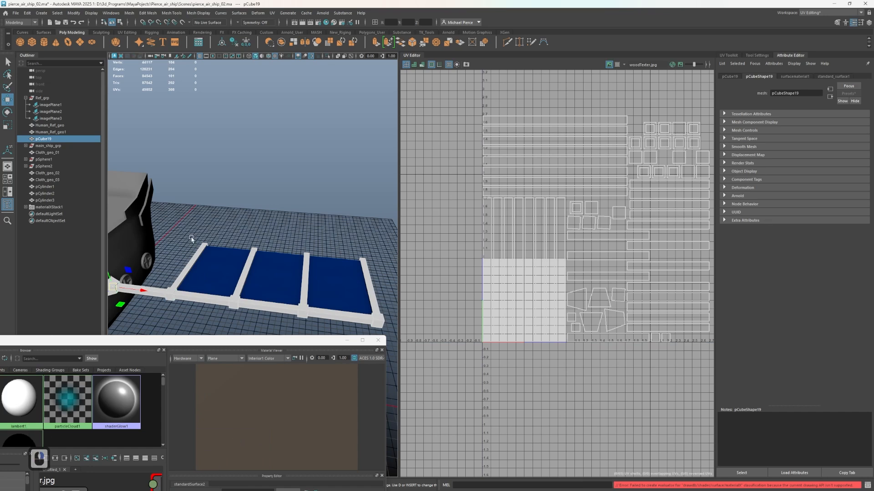
Rename the converted standardSurface2 material node to M_wood in the Hypershade and close the Hypershade
drag(146, 344, 411, 139)
scroll(381, 322, down, 3)
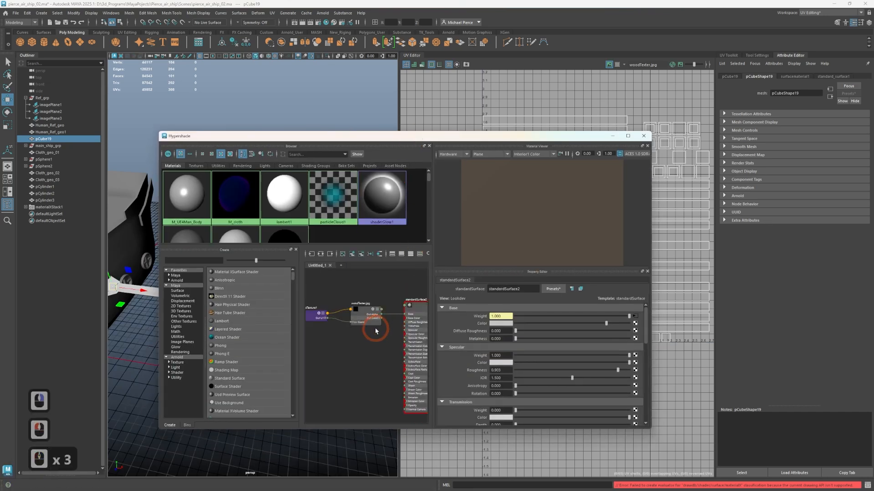
scroll(375, 304, up, 2)
alt+middle_drag(376, 304, 377, 327)
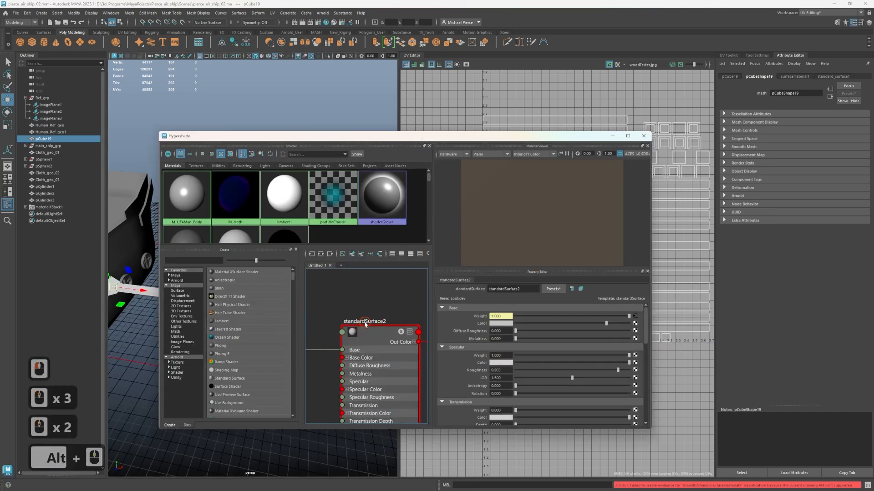
double_click(365, 321)
text(M_)
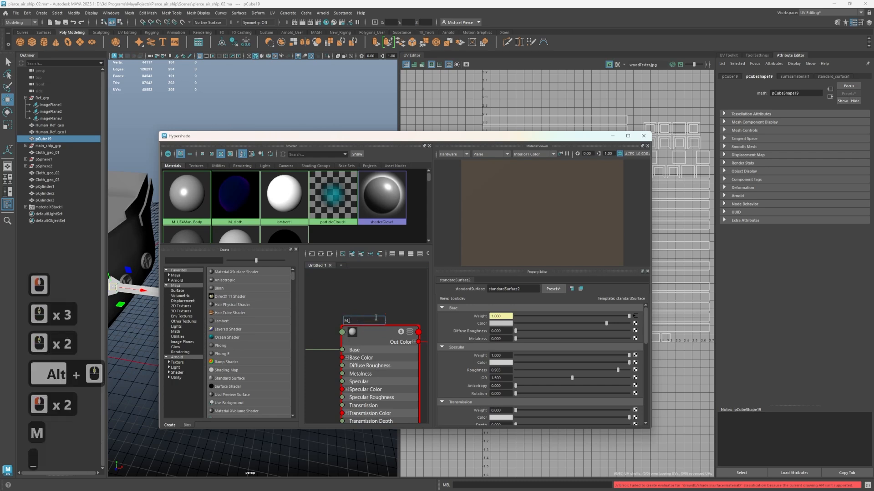
text(wood)
key(Return)
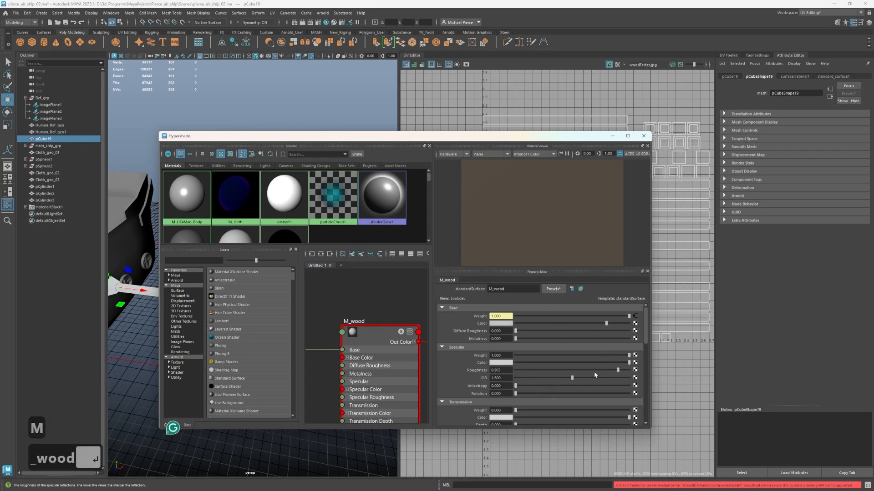
click(644, 136)
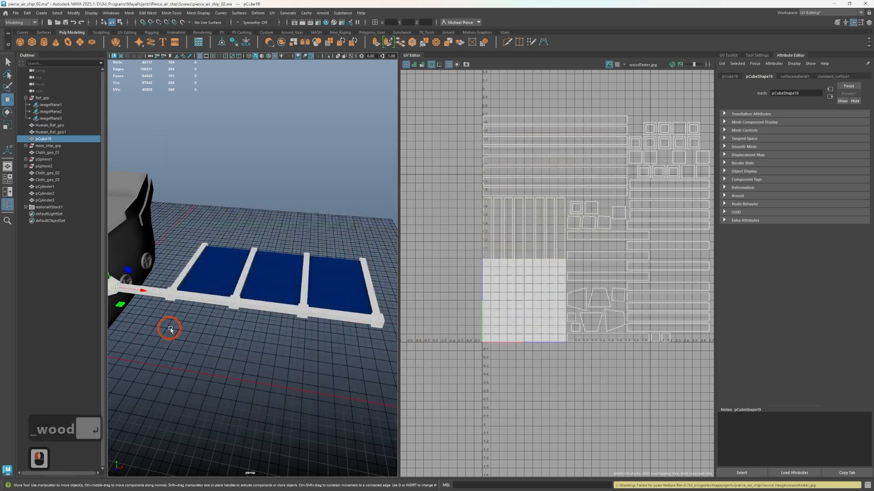
Assign the existing M_wood material to the wing frame and deselect it
right_click(206, 297)
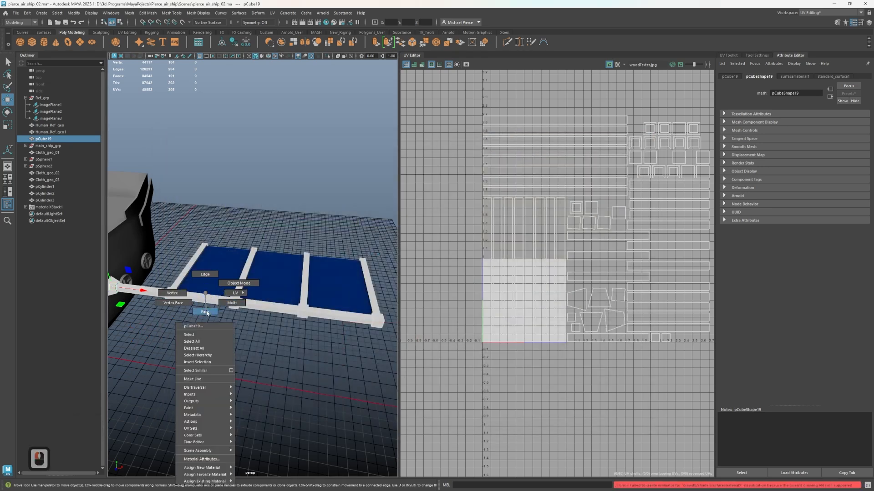
click(237, 293)
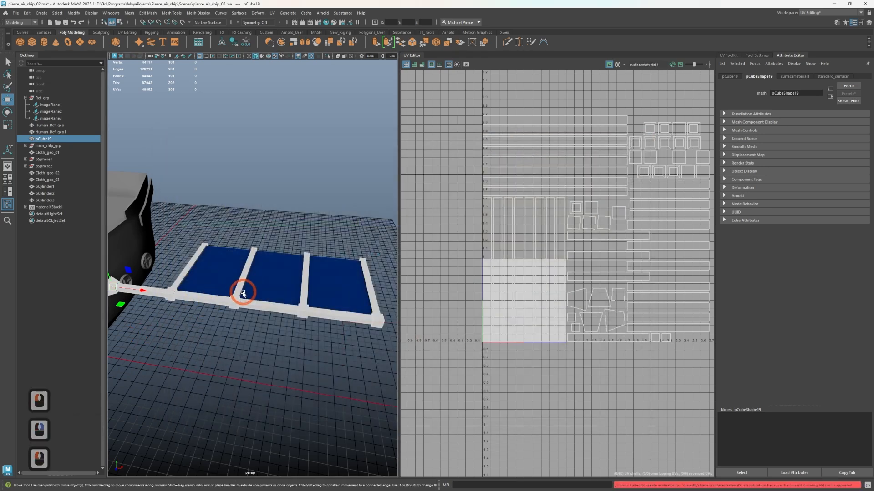
right_drag(242, 294, 258, 487)
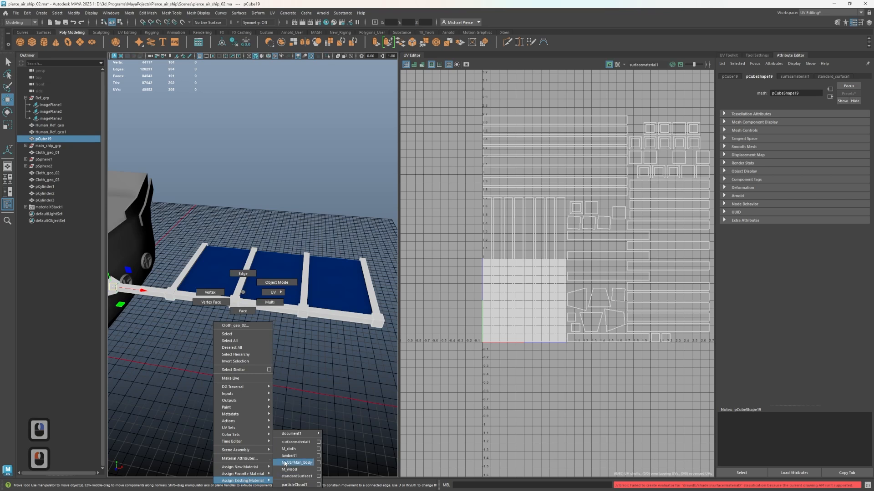
right_drag(303, 469, 302, 470)
click(261, 328)
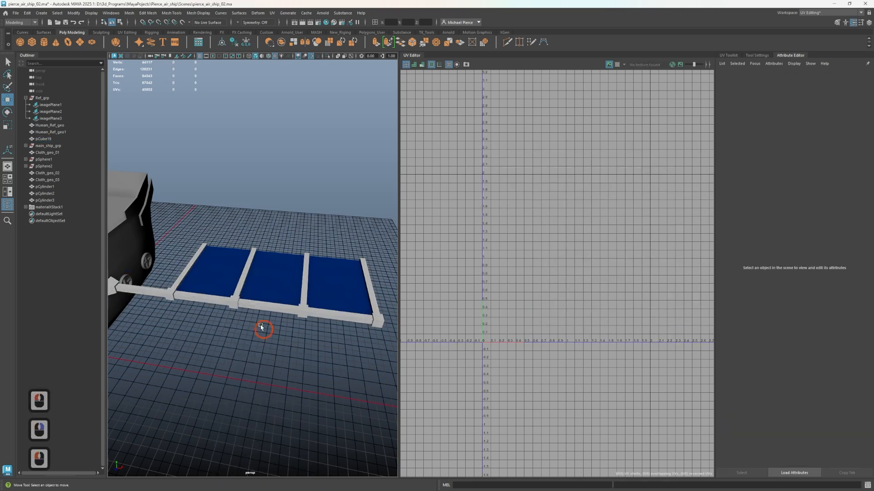
Check the wing's material in the perspective view by toggling wireframe, textured and default-material display, with wireframe on shaded turned on
key(6)
key(4)
key(6)
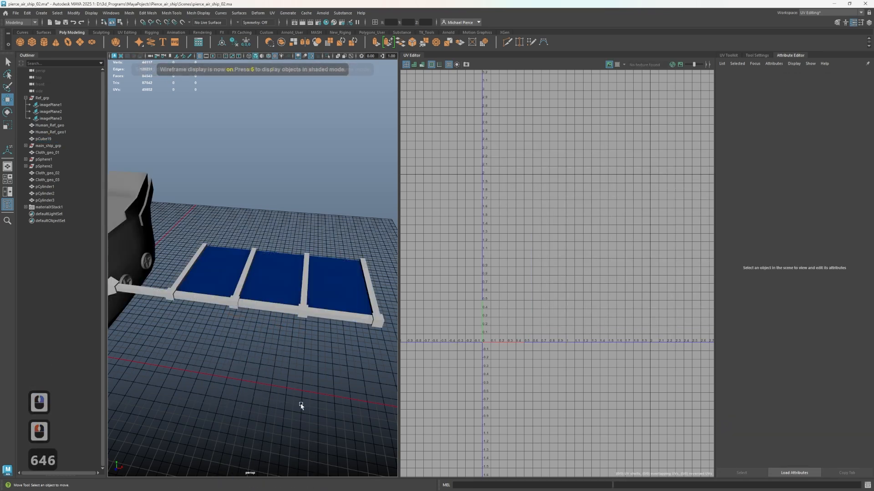
click(255, 56)
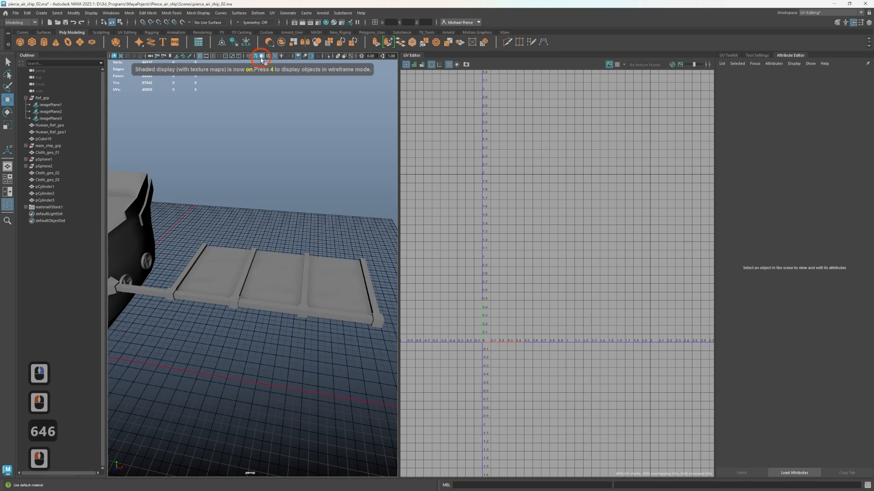
click(255, 56)
click(269, 56)
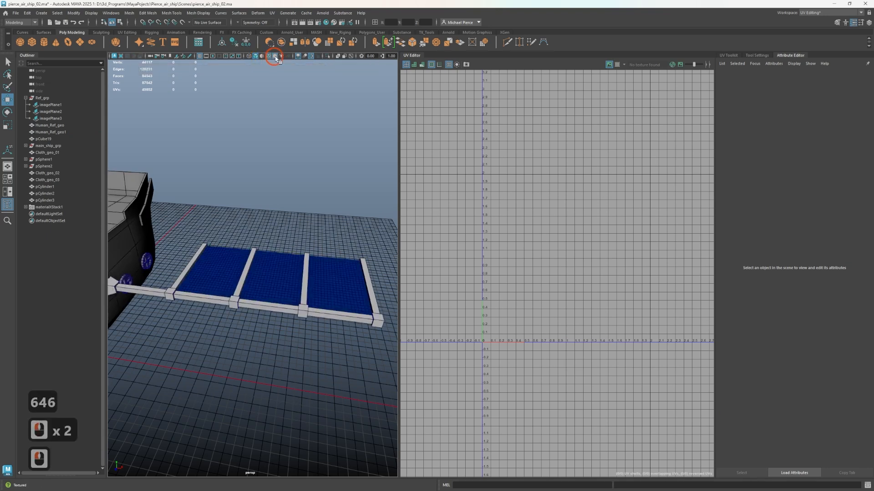
click(275, 57)
click(276, 56)
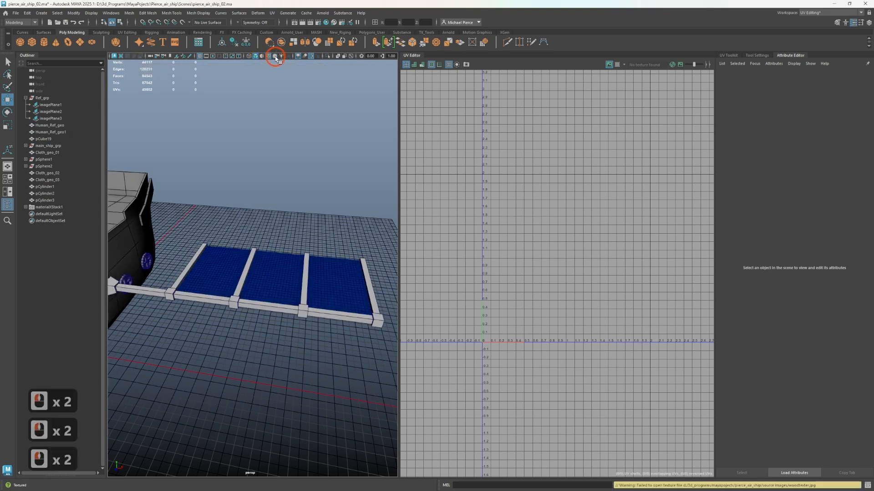
Select one of the wing frame's tall narrow UV shells and examine the corresponding beam faces up close in the perspective view
key(space)
scroll(294, 230, up, 4)
click(293, 237)
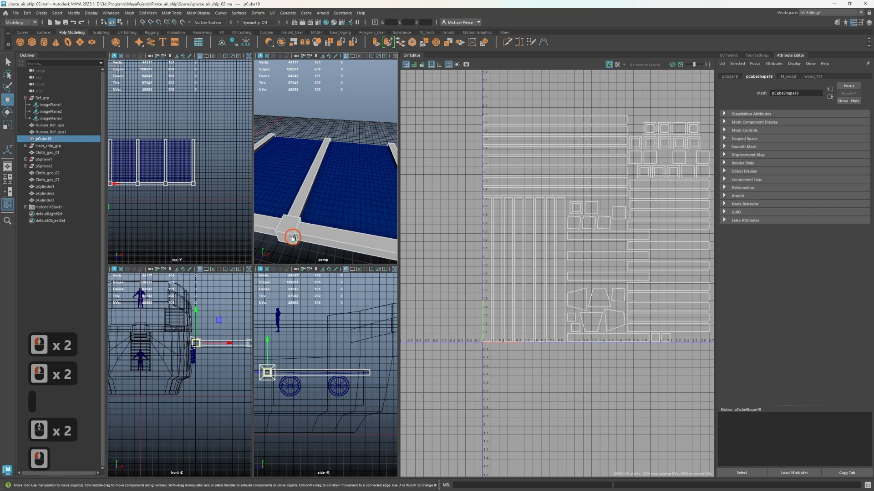
scroll(562, 268, down, 2)
right_drag(552, 266, 531, 265)
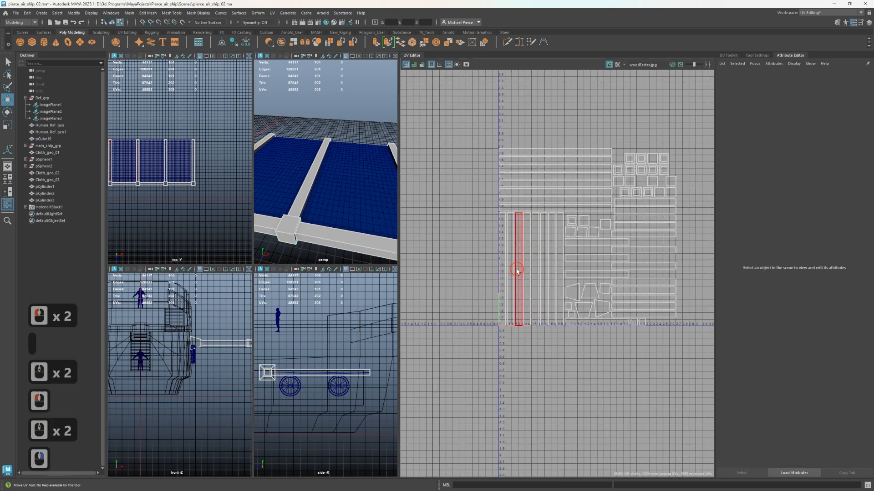
click(517, 270)
key(space)
alt+drag(253, 293, 242, 350)
alt+scroll(247, 294, up, 2)
alt+middle_drag(243, 351, 257, 300)
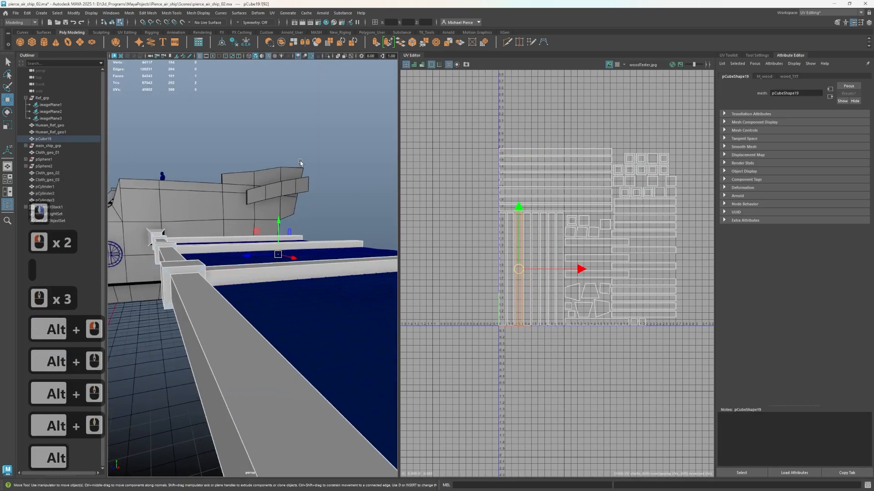
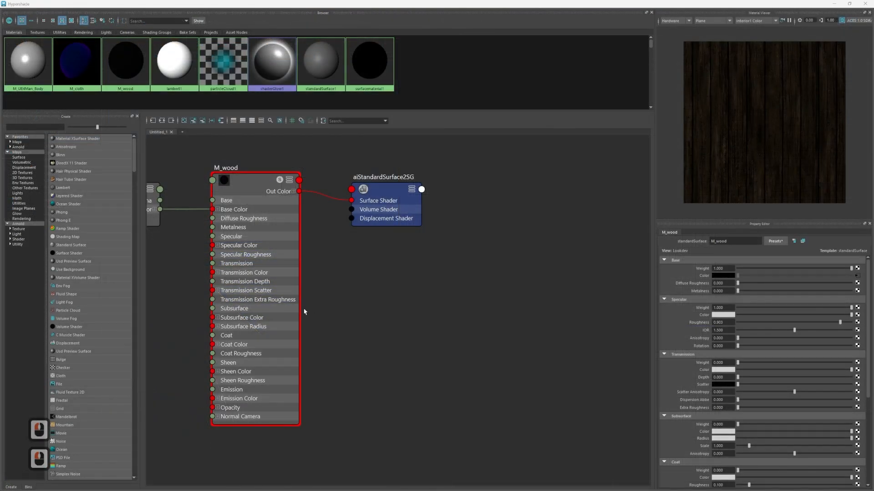
Graph the M_wood material's network in the Hypershade and examine its link to the woodTexter.jpg file node
alt+right_drag(359, 252, 363, 314)
alt+middle_drag(406, 325, 590, 384)
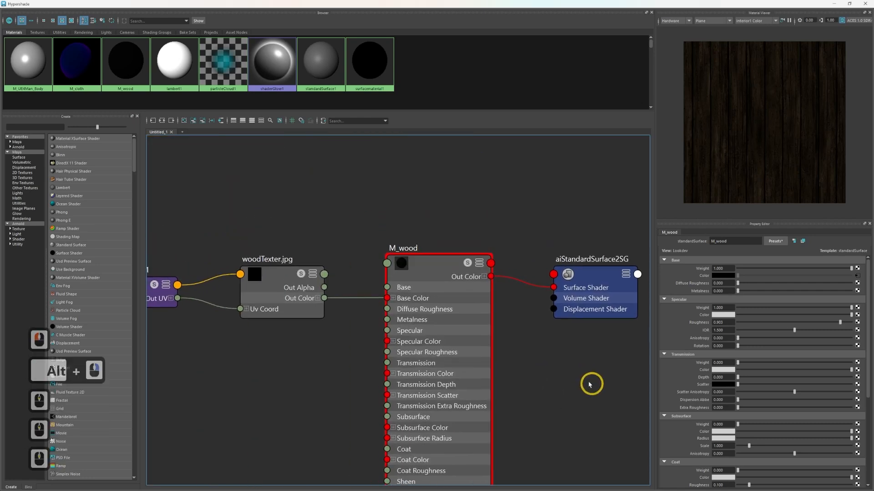
scroll(268, 256, down, 3)
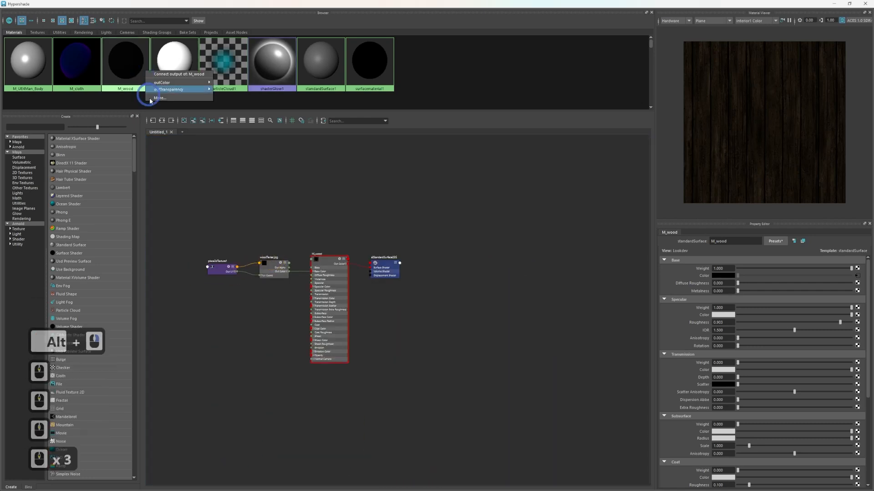
right_click(112, 49)
click(118, 66)
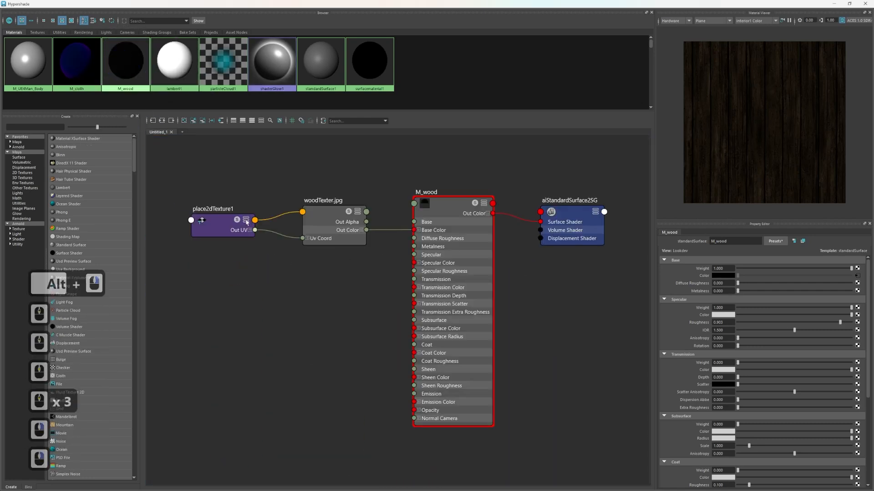
Delete the link from woodTexter.jpg to M_wood, reconnect Out Color to Base Color, and close the Hypershade
click(387, 242)
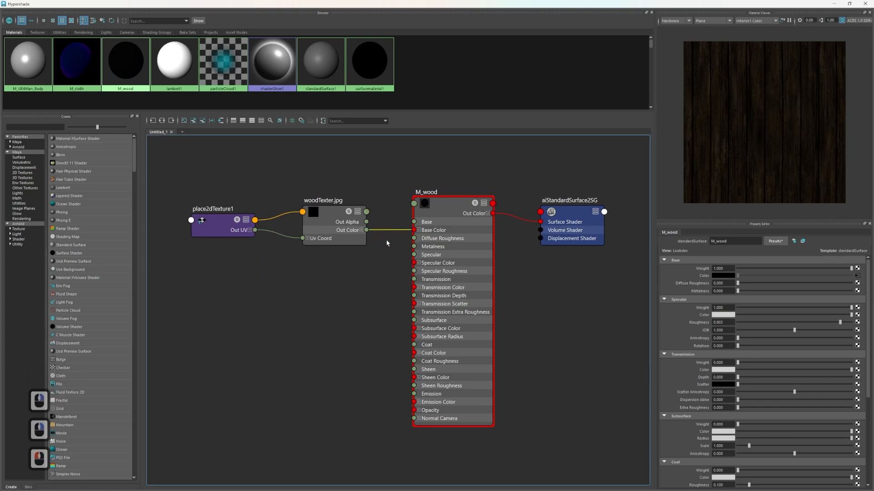
key(Delete)
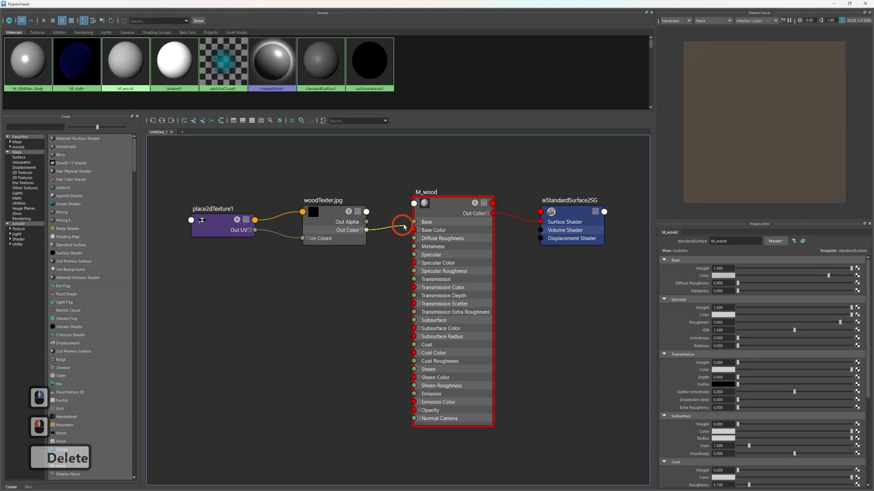
drag(405, 227, 413, 229)
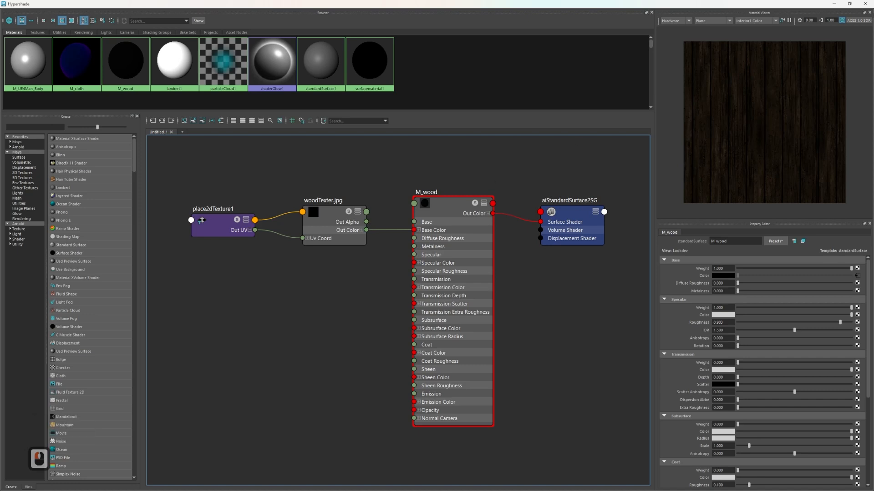
click(864, 5)
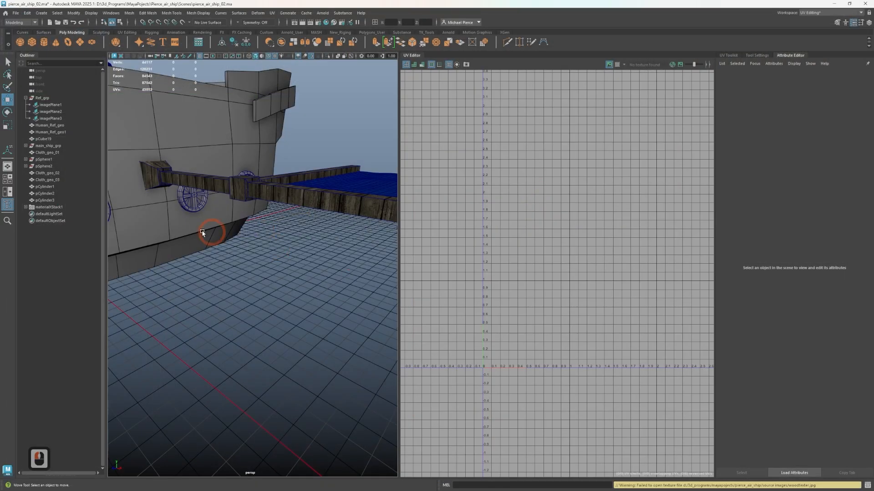
Select the wooden wing frame so its UVs load, and view its beams from above
scroll(263, 182, up, 2)
scroll(262, 216, down, 2)
click(300, 192)
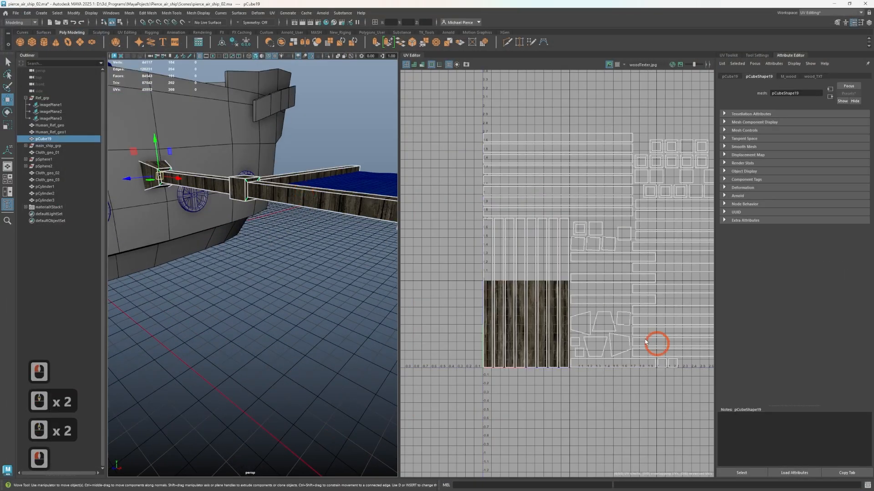
scroll(656, 344, up, 2)
scroll(556, 347, down, 3)
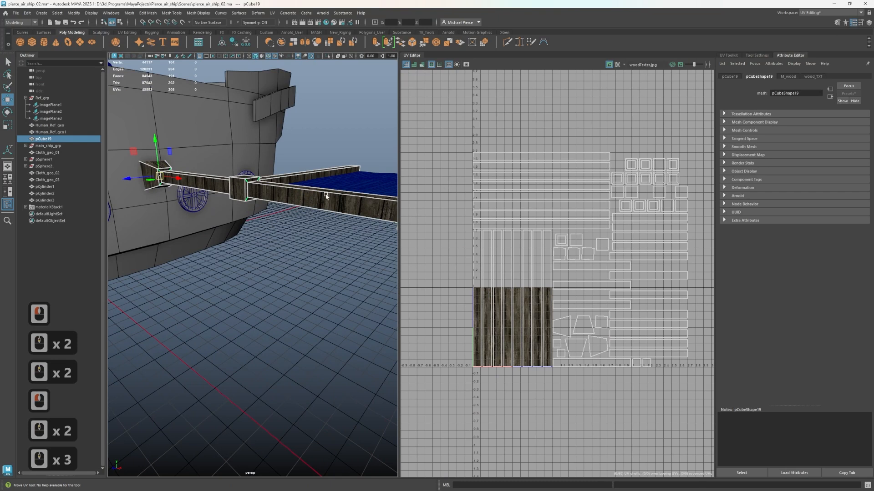
alt+drag(326, 196, 289, 244)
alt+middle_drag(289, 244, 255, 273)
Switch the wing frame to UV shell selection and select all the tall narrow shells over the wood texture
right_click(474, 294)
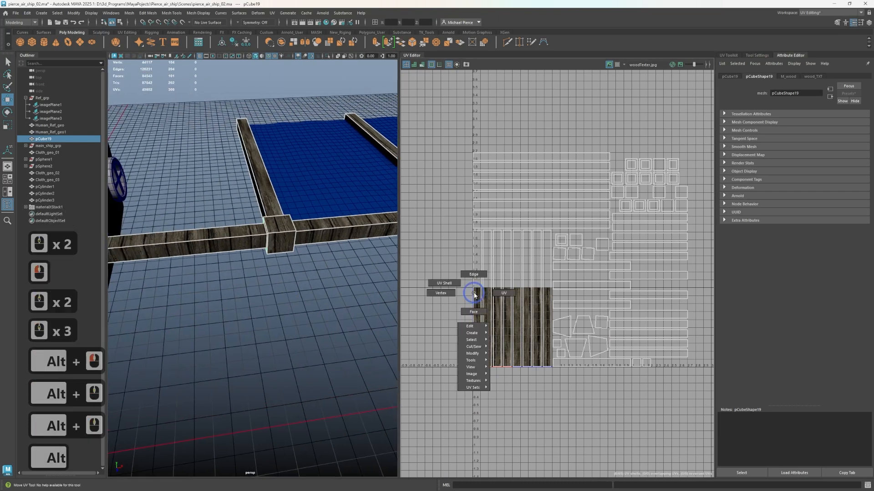
right_drag(474, 295, 445, 283)
click(530, 347)
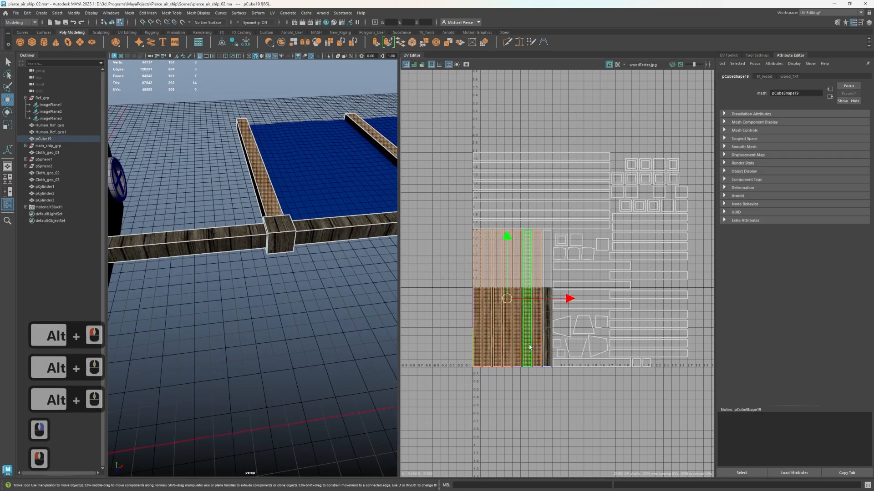
scroll(530, 338, up, 2)
click(550, 343)
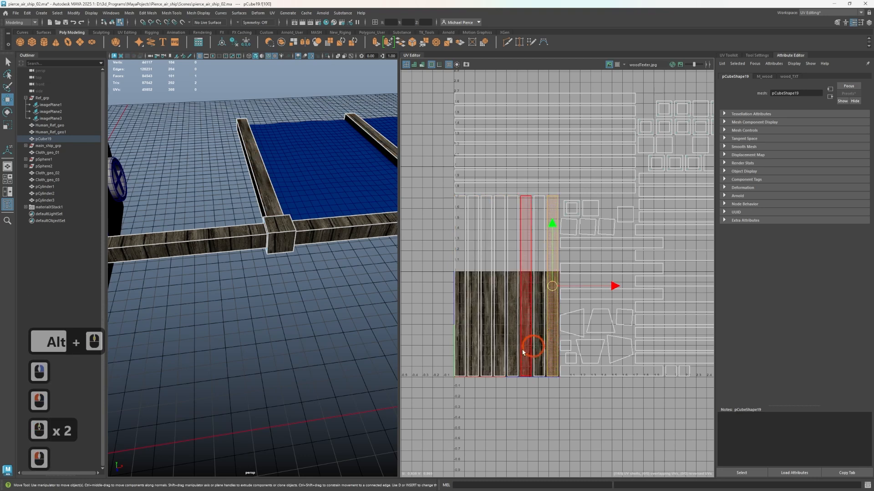
drag(433, 282, 552, 310)
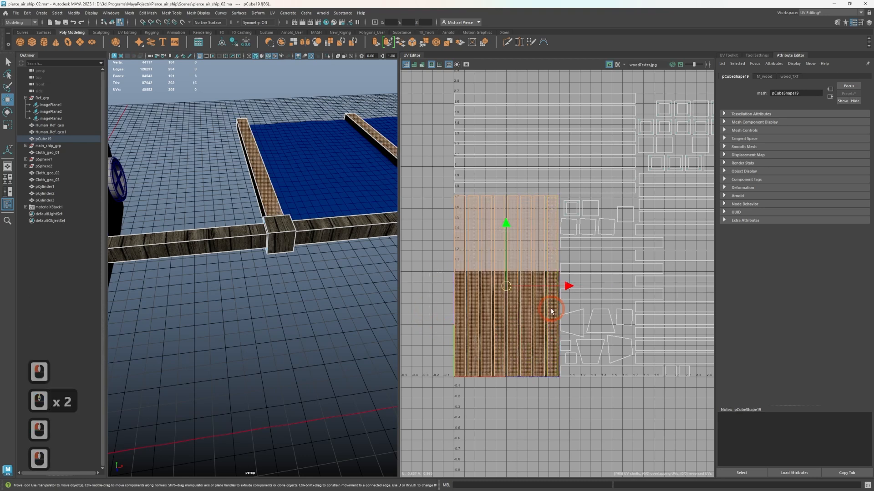
Select the block of long horizontal UV shells above the tall narrow ones
alt+middle_drag(498, 121, 469, 211)
scroll(469, 211, up, 1)
click(528, 272)
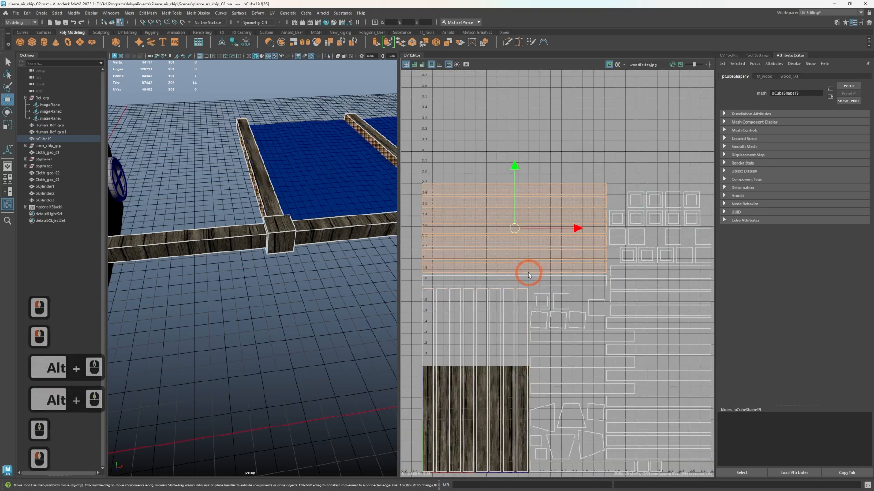
shift+click(517, 277)
shift+drag(466, 143, 488, 285)
Select the shorter horizontal shells stacked beyond the long ones and try to add the three offset strips beside them
alt+middle_drag(580, 356, 450, 307)
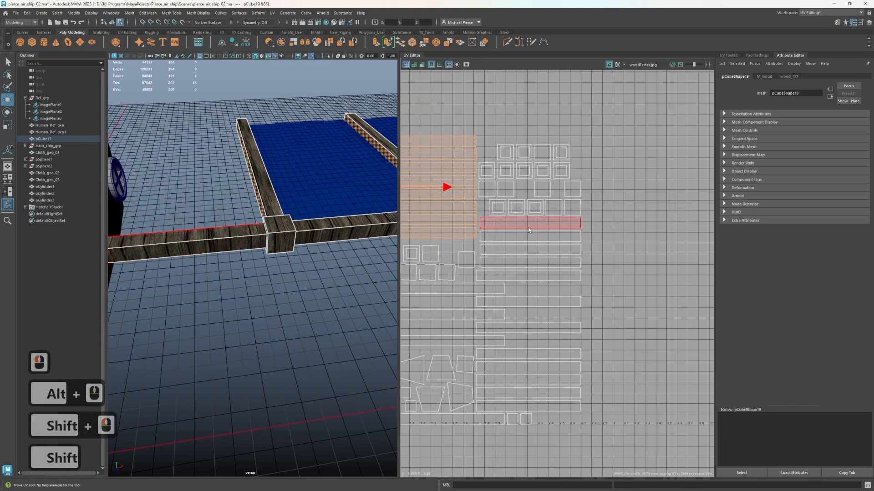
click(585, 231)
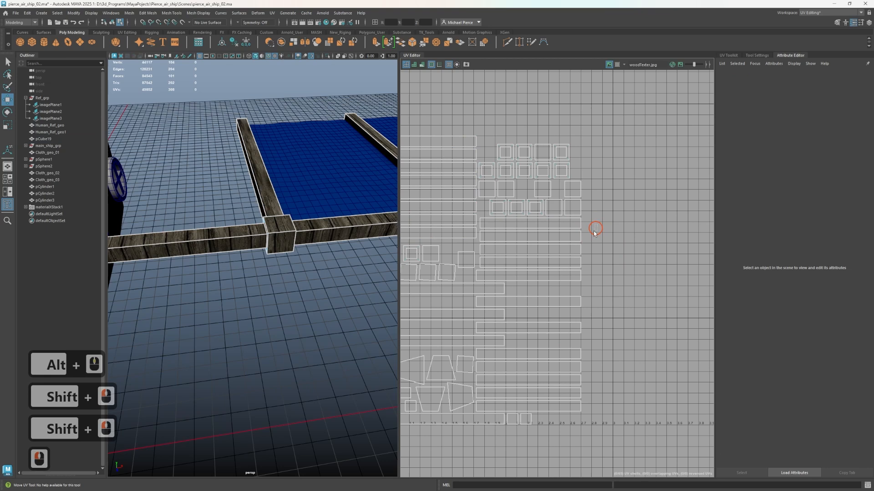
drag(545, 350, 536, 413)
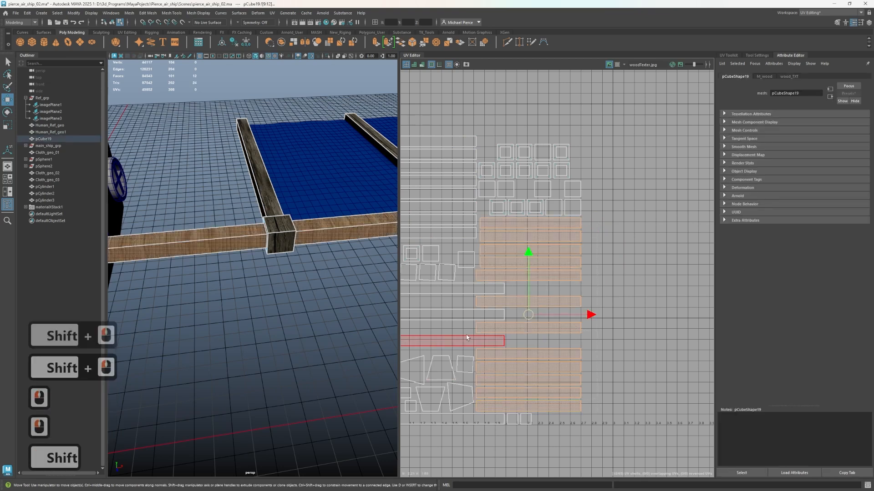
shift+click(470, 313)
scroll(457, 345, down, 3)
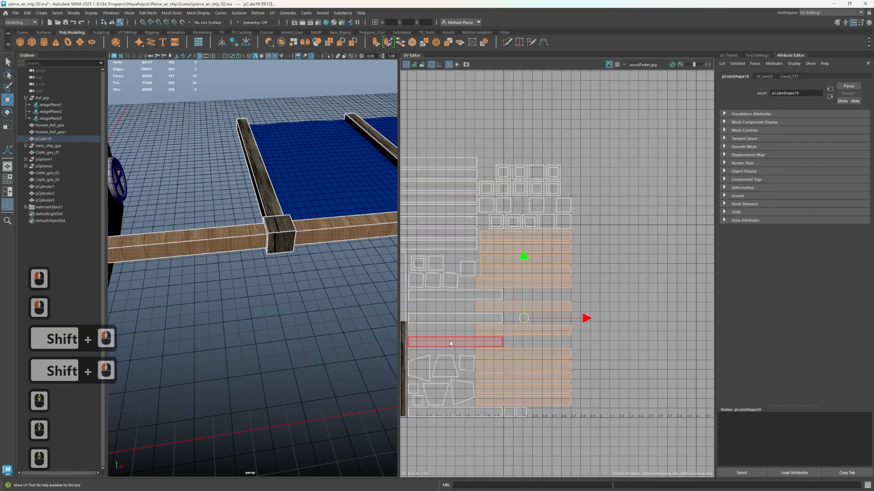
shift+click(451, 342)
alt+scroll(476, 306, up, 6)
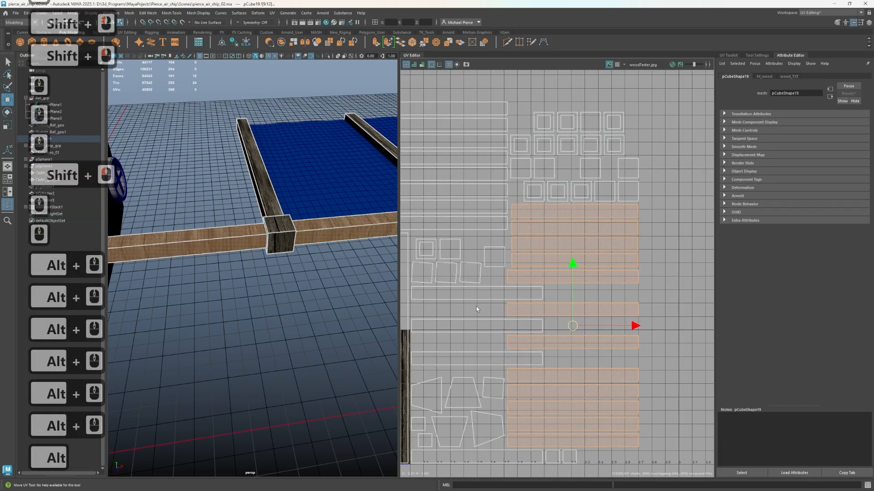
shift+click(449, 301)
scroll(449, 331, down, 2)
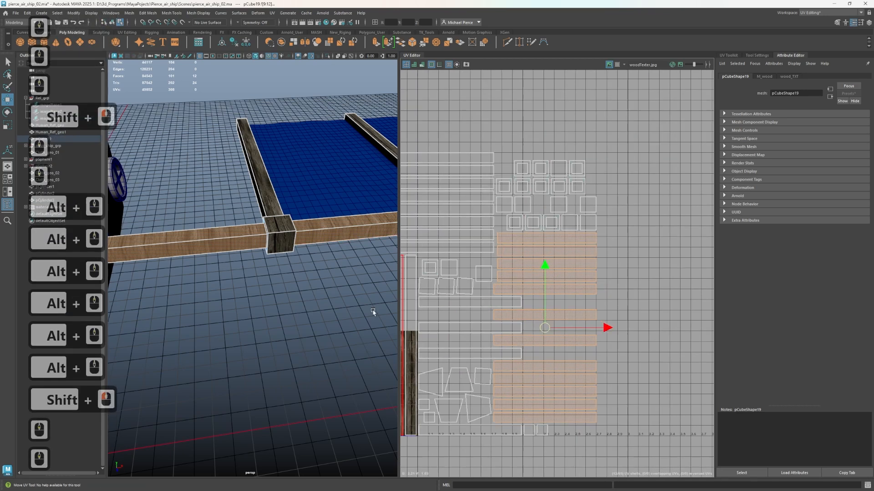
scroll(346, 314, down, 1)
Reselect the lower shells of the shorter horizontal stack and try again to add the offset strips
alt+drag(290, 318, 245, 363)
right_drag(630, 319, 601, 313)
drag(625, 266, 578, 430)
shift+click(465, 308)
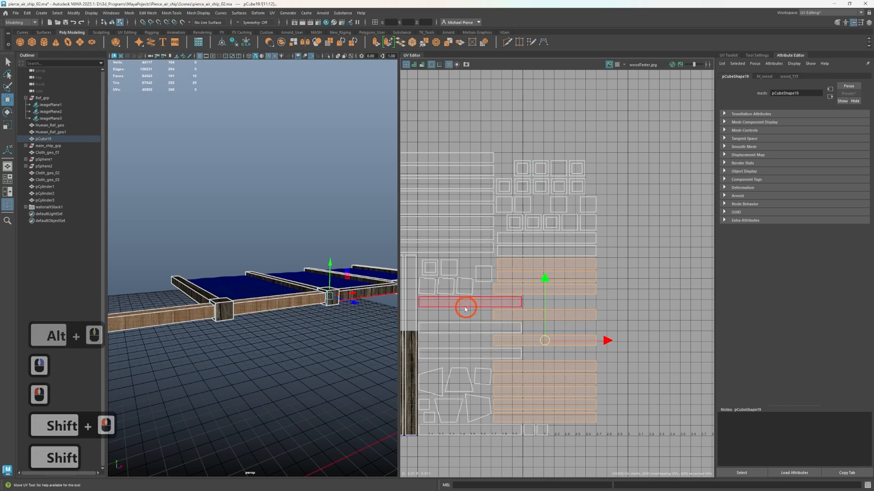
shift+click(465, 308)
shift+click(460, 332)
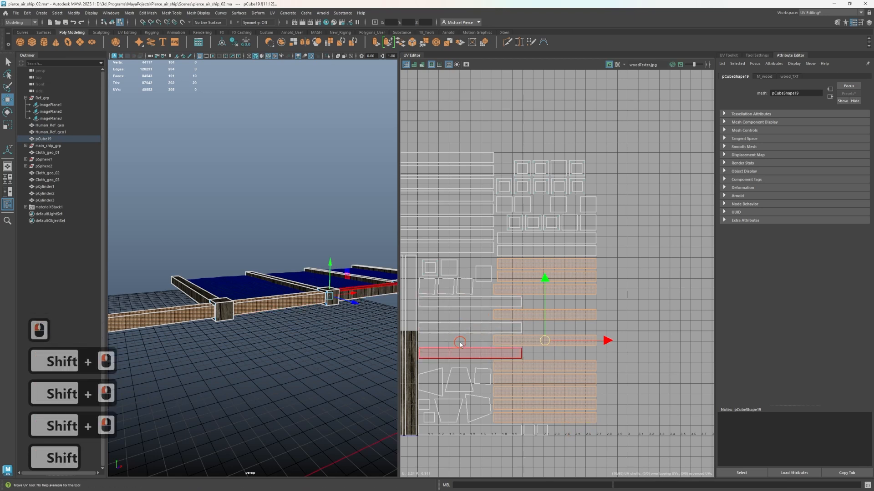
Select only the lowest offset strip and try to add the two strips above it to the selection
click(463, 352)
shift+click(454, 330)
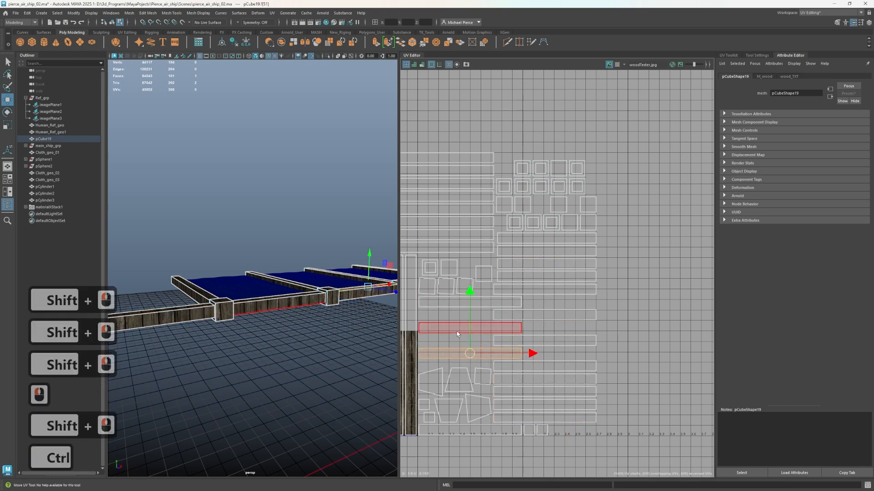
ctrl+click(445, 316)
ctrl+click(447, 307)
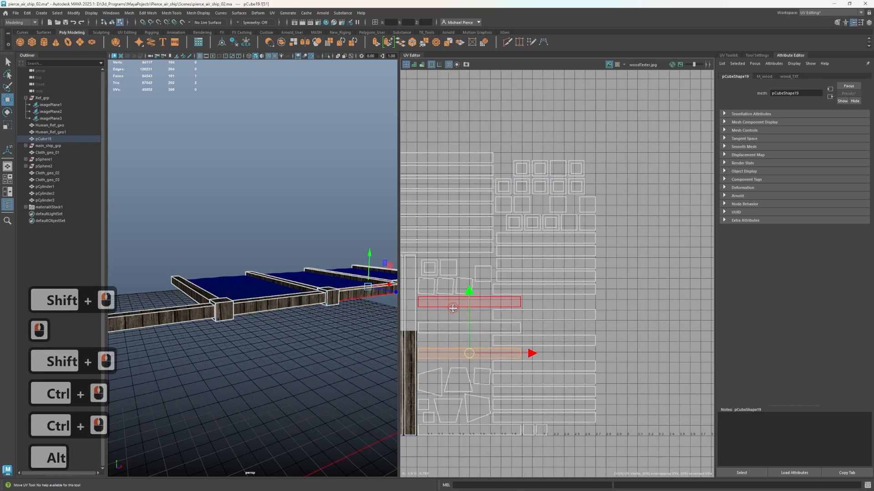
alt+middle_drag(512, 326, 581, 307)
alt+right_drag(581, 308, 600, 314)
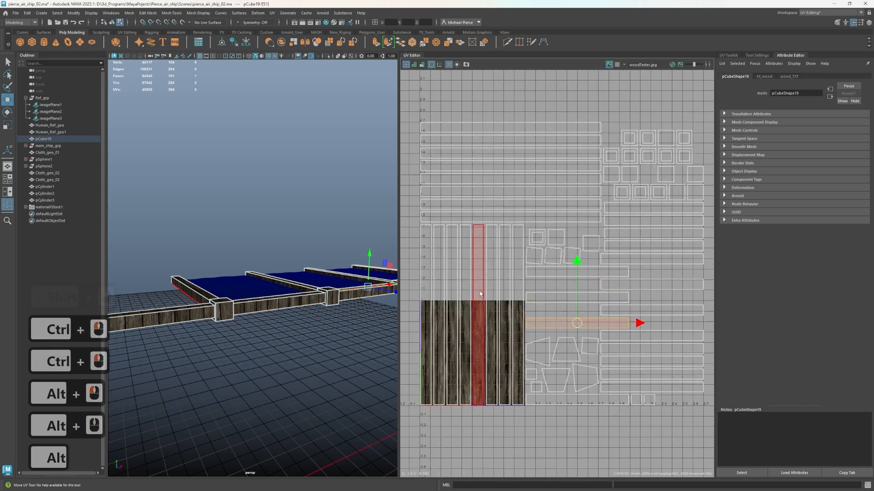
Activate the Select tool and return the wing frame to object selection mode
key(q)
key(3)
key(1)
right_drag(292, 275, 324, 265)
click(234, 42)
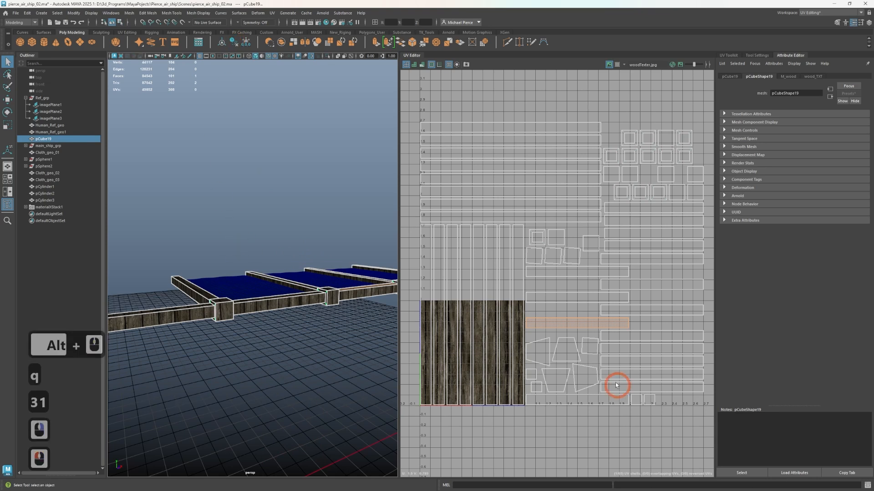
Test vertex selection in the UV layout, clear it, and switch back to UV shell selection
right_drag(591, 345, 566, 347)
click(672, 358)
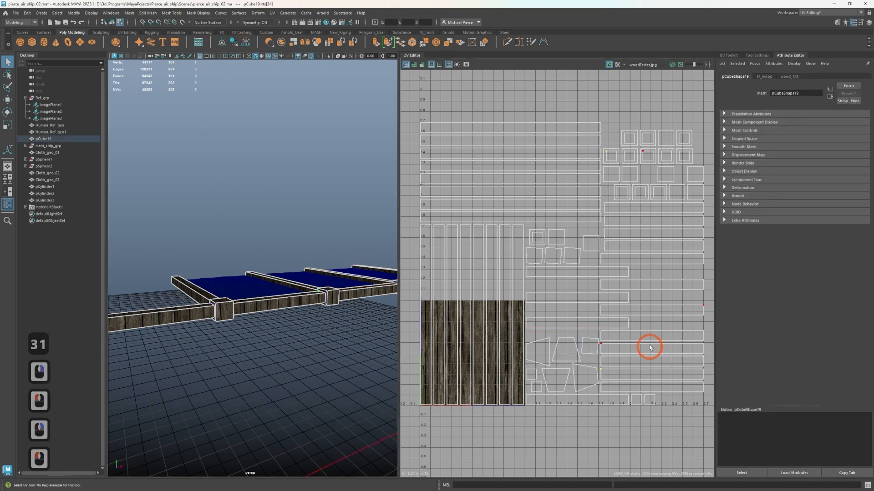
alt+middle_drag(709, 356, 671, 372)
click(674, 368)
right_drag(639, 266, 606, 253)
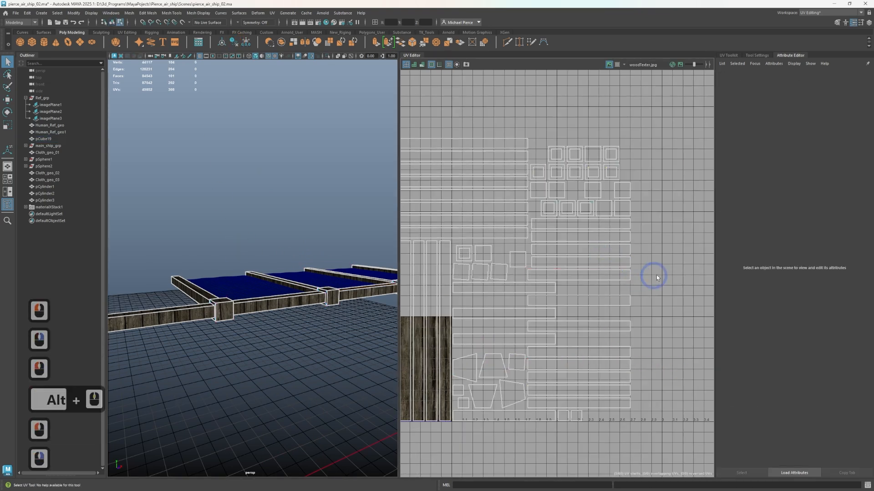
click(657, 277)
Select one shell in the shorter horizontal stack and try to add neighbouring shells and an offset strip
click(589, 251)
shift+click(586, 263)
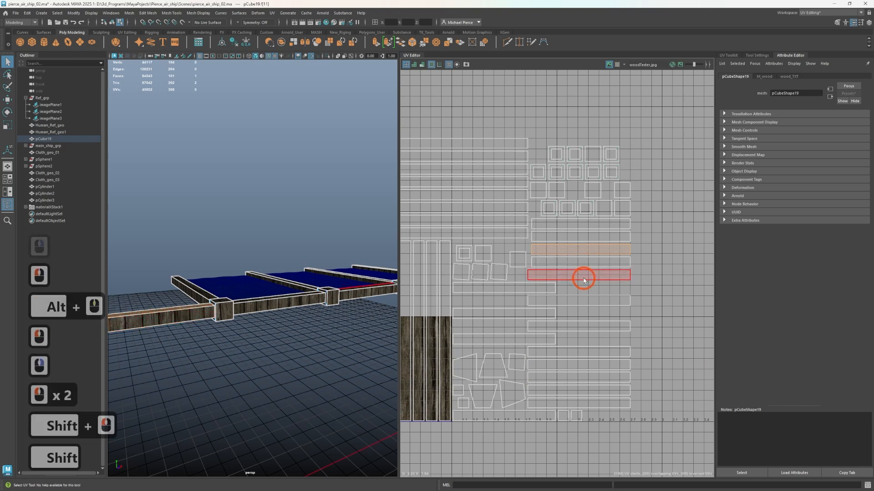
shift+click(581, 277)
shift+click(565, 260)
shift+click(491, 316)
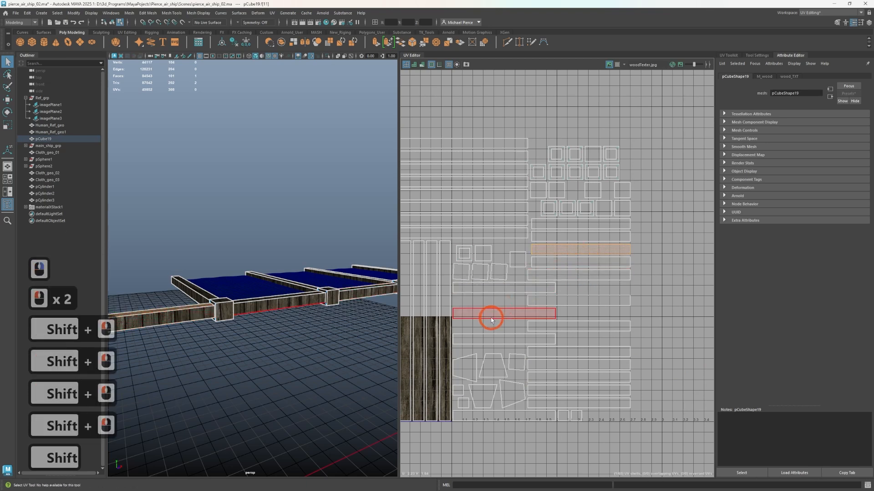
Select the block of long horizontal shells and try to extend the selection with strips from the shorter stack
shift+click(483, 143)
drag(469, 221, 461, 238)
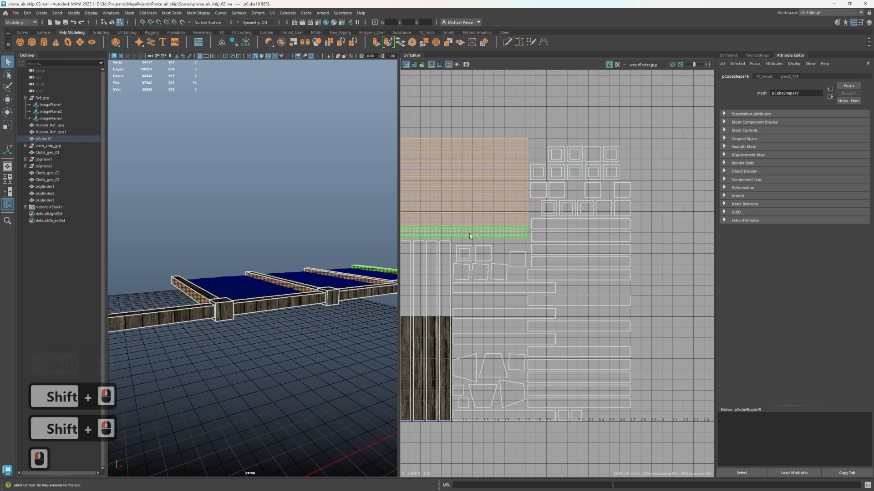
shift+click(467, 233)
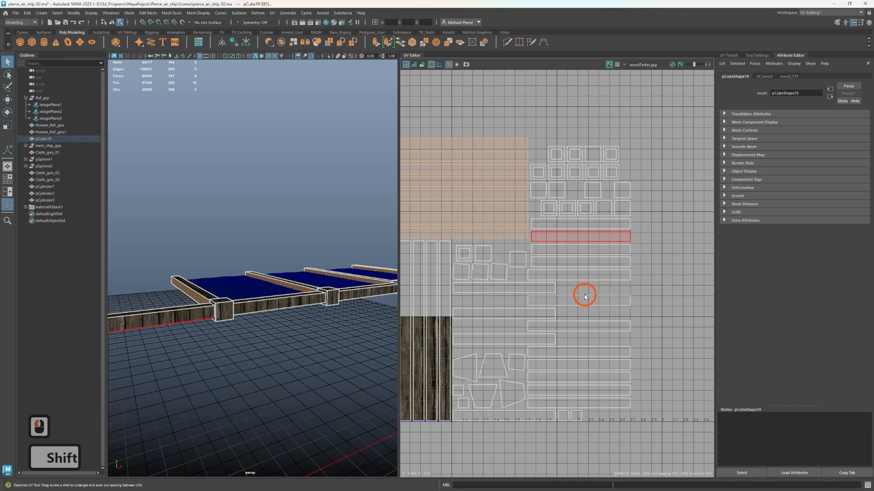
click(585, 275)
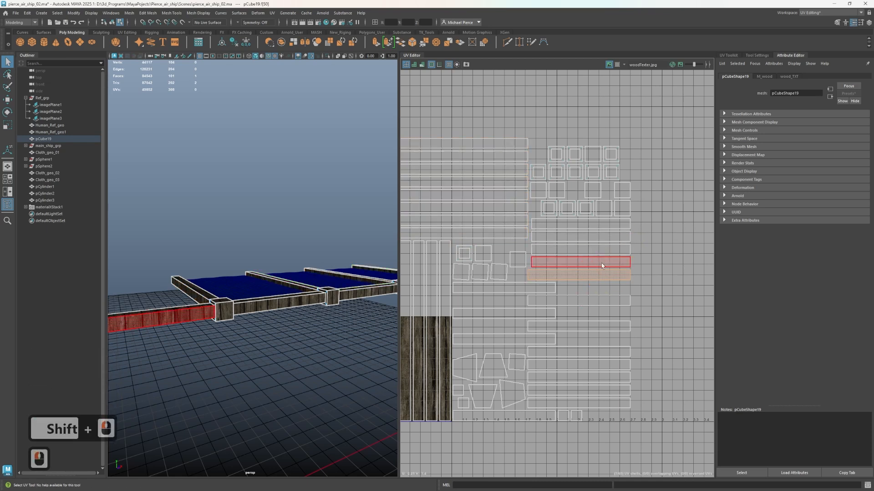
click(604, 263)
Toggle the UV Editor grid off and back on, and clear the shell selection
scroll(660, 136, down, 3)
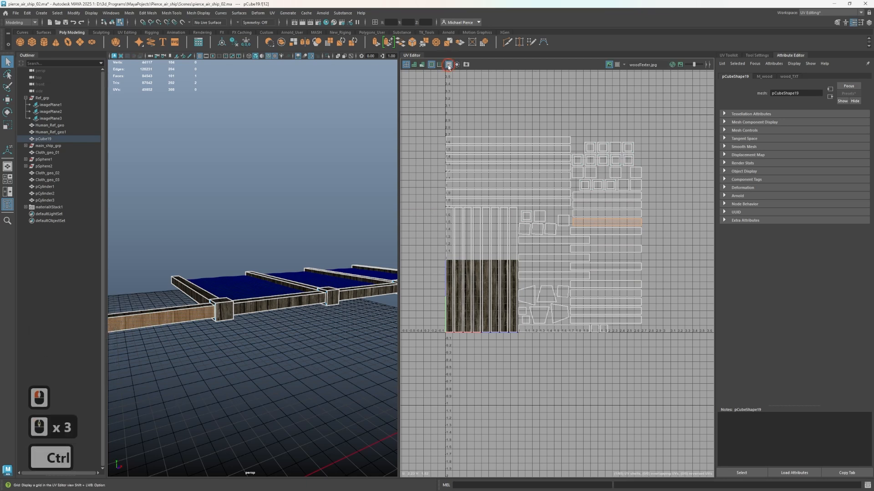
click(448, 65)
click(448, 65)
click(411, 135)
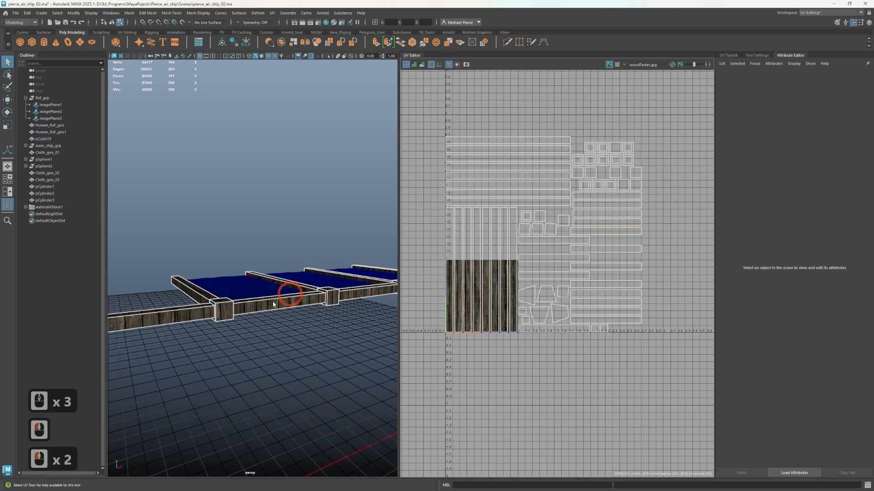
Move the bottom horizontal strip shell straight down, clear of the other UV shells, and deselect it
scroll(273, 305, up, 2)
alt+drag(280, 352, 258, 340)
scroll(578, 244, up, 1)
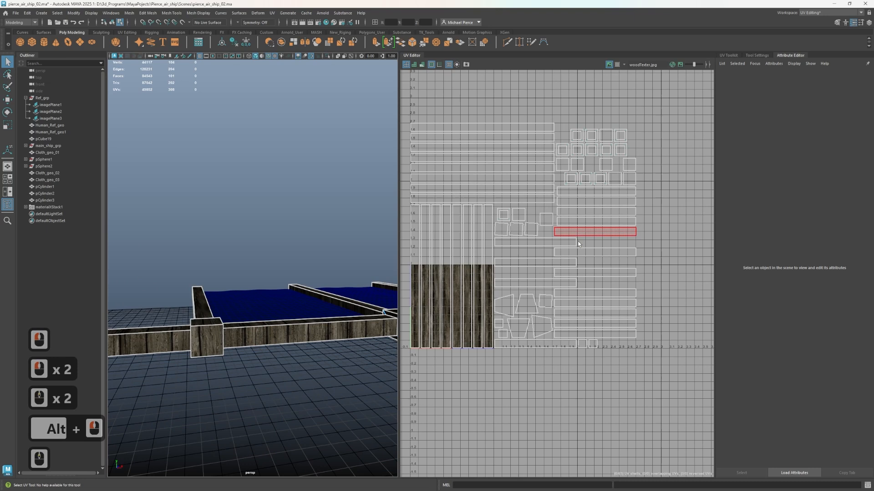
scroll(578, 244, down, 1)
scroll(556, 254, up, 2)
scroll(524, 325, up, 2)
scroll(506, 383, down, 2)
click(545, 379)
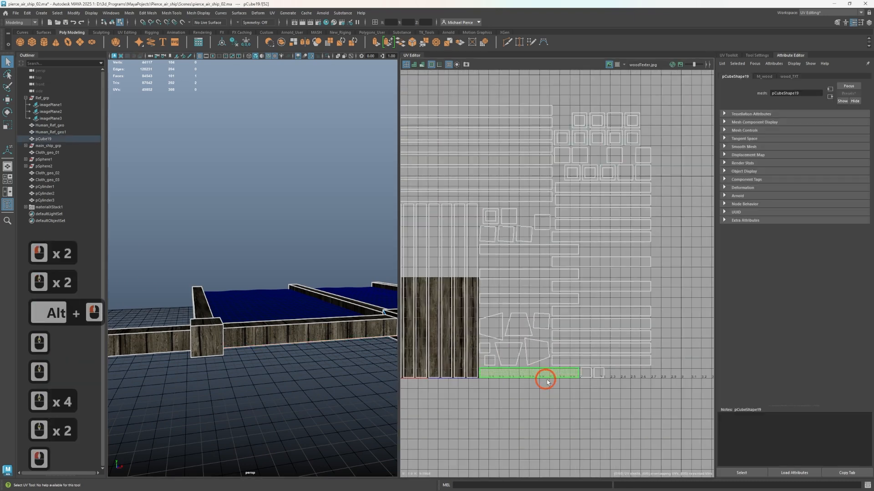
key(w)
drag(537, 371, 537, 412)
click(470, 386)
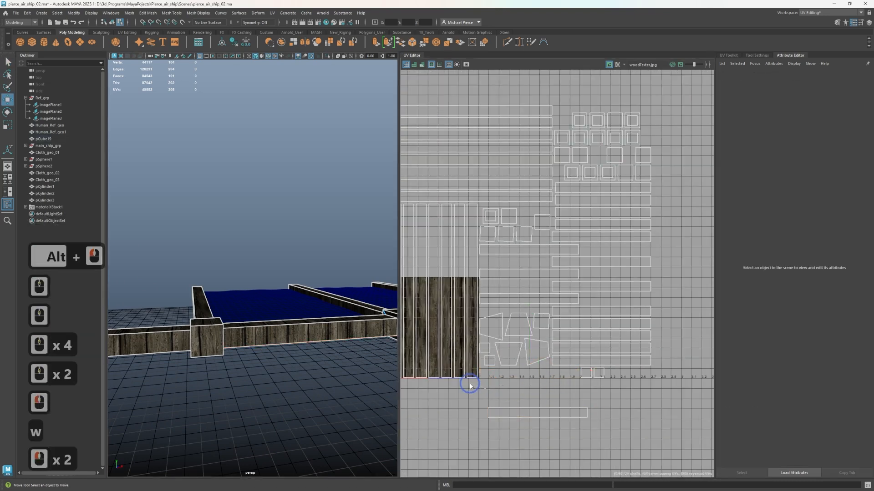
right_drag(470, 386, 457, 380)
Select the vertical strip shells over the wood texture and cycle through the transform tools to Scale
click(446, 368)
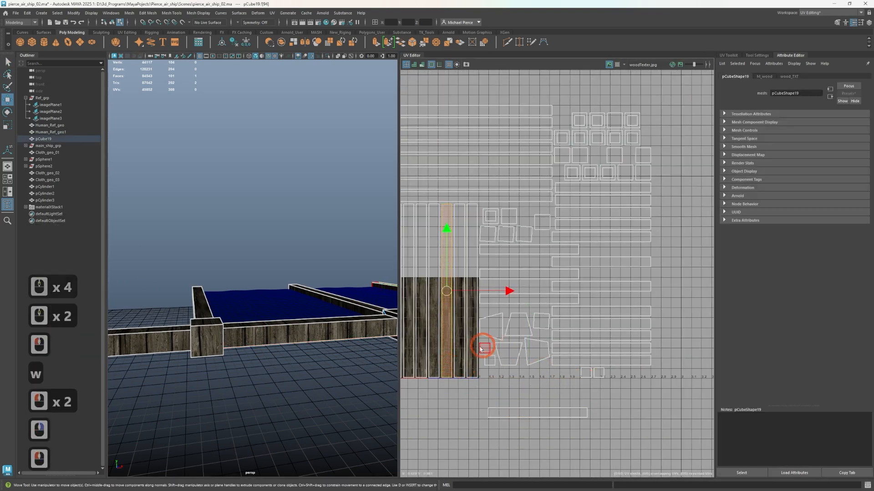
shift+click(463, 358)
shift+click(473, 365)
shift+click(462, 371)
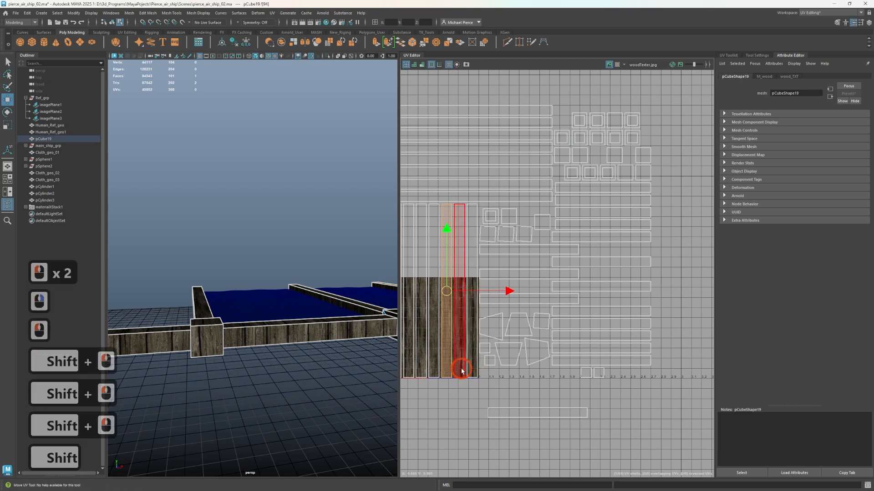
alt+middle_drag(426, 391, 523, 376)
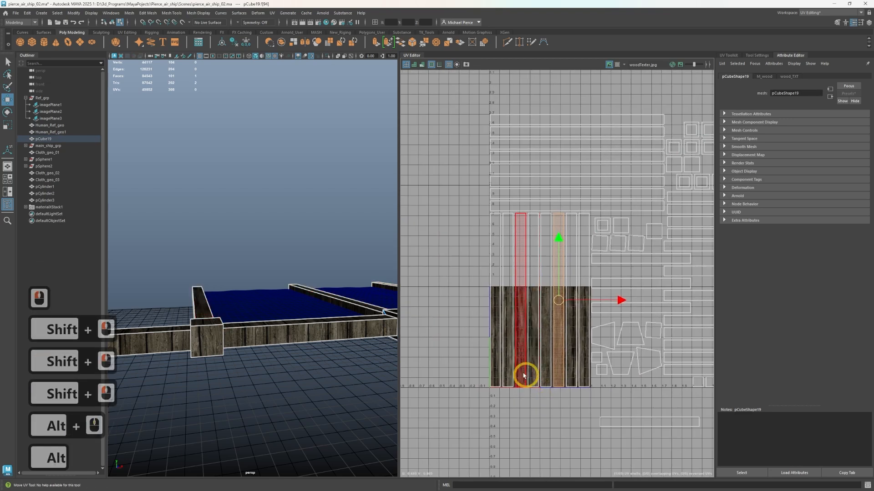
drag(581, 401, 581, 399)
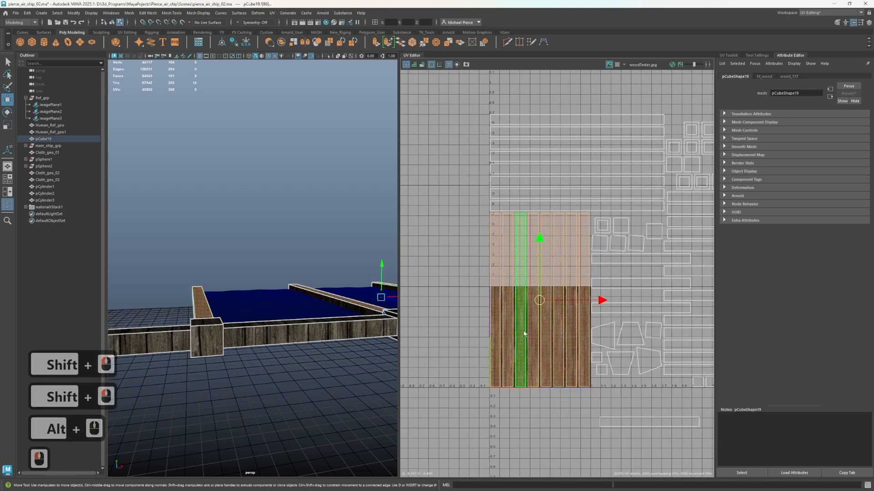
key(q)
key(w)
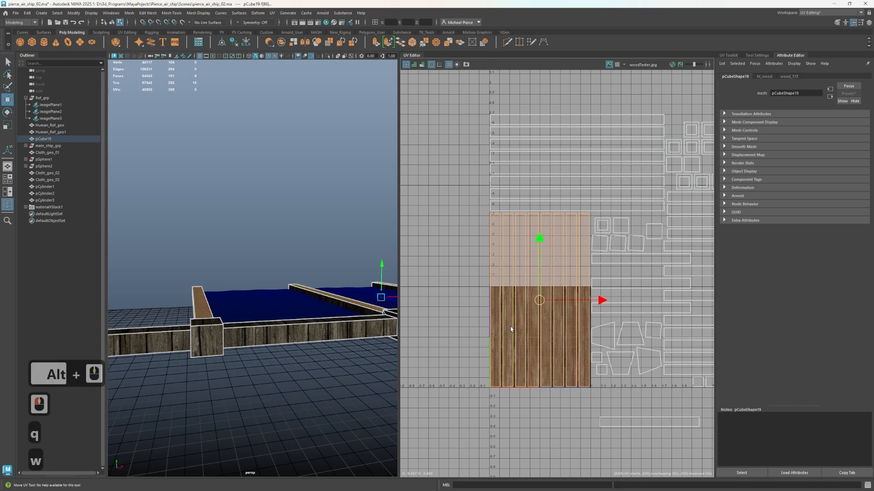
key(e)
key(r)
Select the block of long horizontal shells above the wood texture
alt+middle_drag(474, 348, 414, 371)
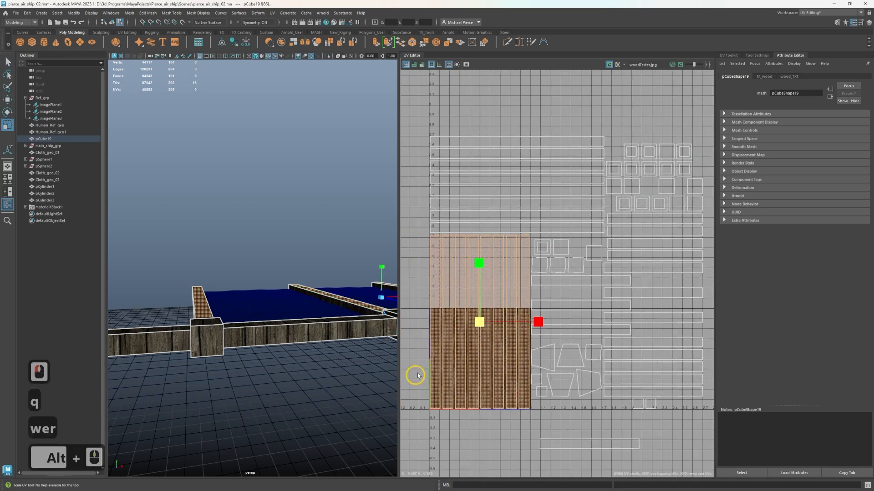
drag(474, 202, 495, 231)
Try to add the shorter horizontal strips to the selected long shells, individually and in groups
alt+middle_drag(706, 230, 610, 199)
shift+drag(523, 196, 532, 351)
shift+right_drag(532, 351, 542, 384)
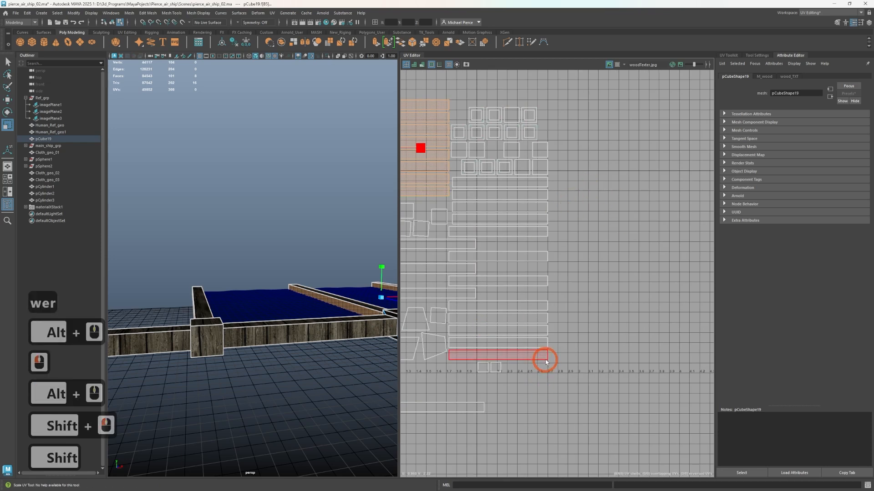
shift+right_click(531, 321)
shift+right_click(547, 352)
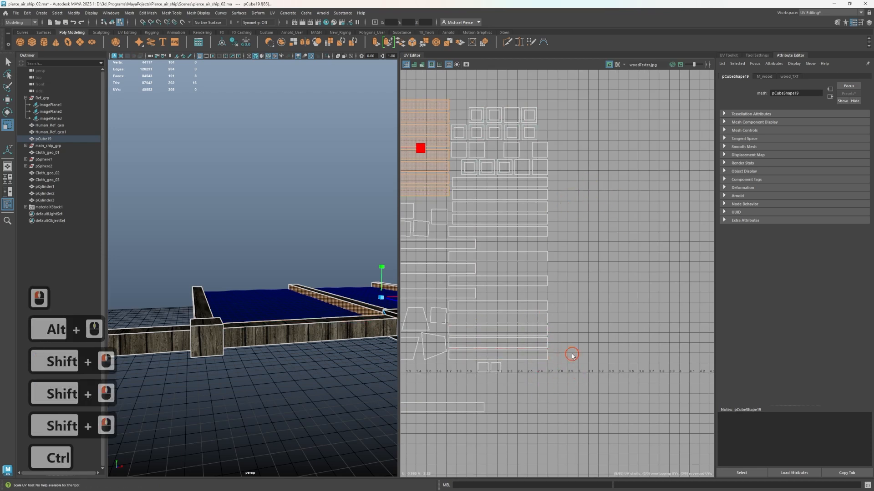
ctrl+click(531, 269)
shift+drag(566, 199, 533, 311)
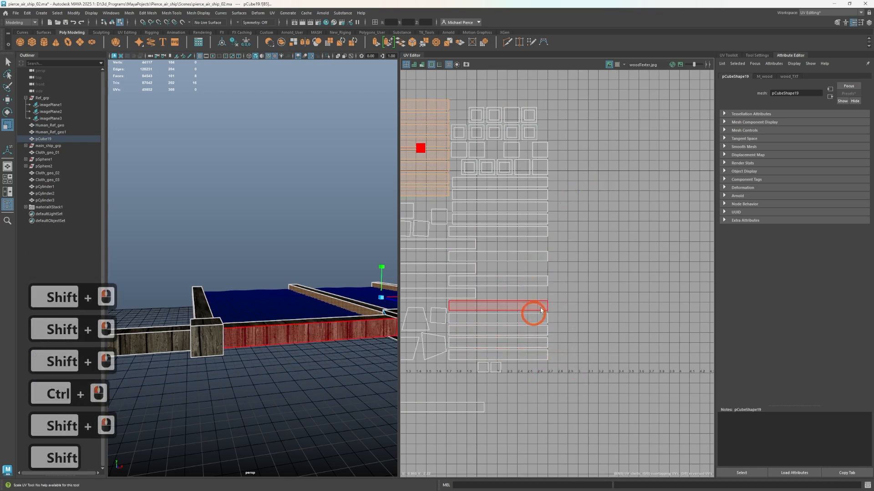
ctrl+drag(575, 198, 514, 335)
ctrl+click(507, 287)
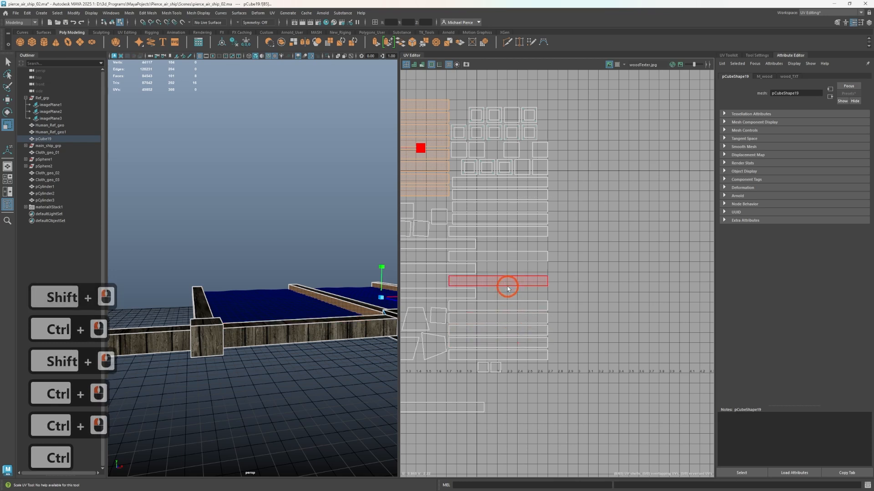
Rotate the selected long shells 90° counterclockwise and move them upright to the left of the wood texture
scroll(270, 295, down, 3)
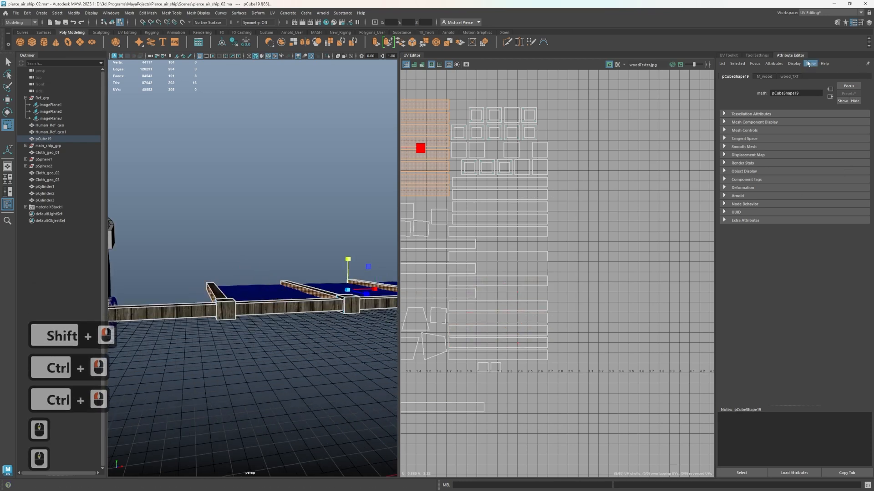
click(731, 55)
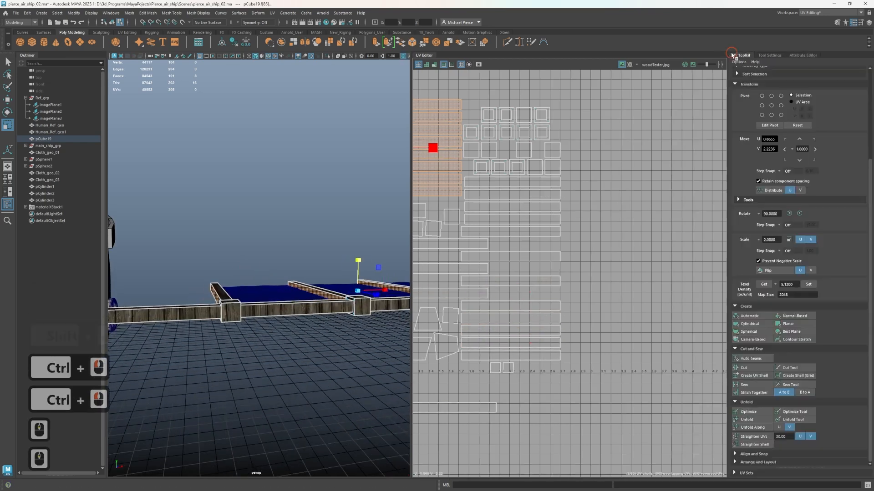
click(790, 213)
alt+right_drag(535, 232, 617, 299)
key(w)
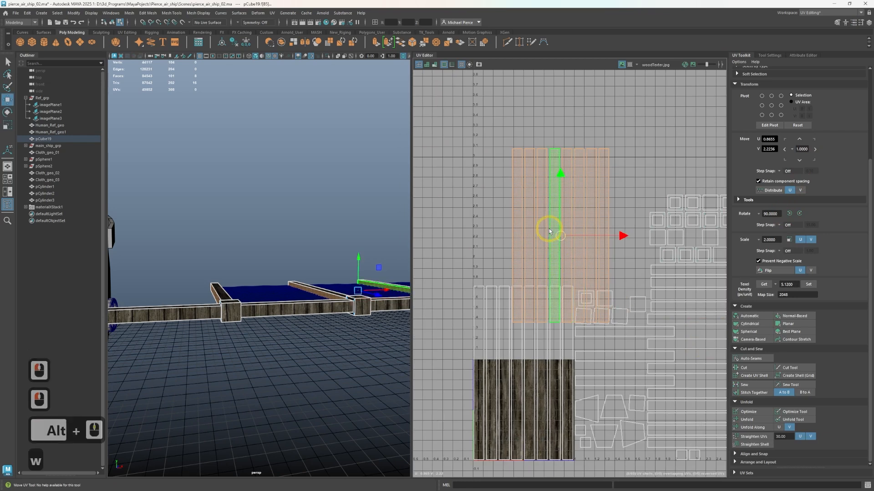
alt+right_drag(560, 237, 419, 362)
drag(418, 363, 418, 380)
Select most of the shorter horizontal strips, rotate them 90° counterclockwise, move them to open space on the right, and clear the selection
alt+middle_drag(616, 379, 524, 315)
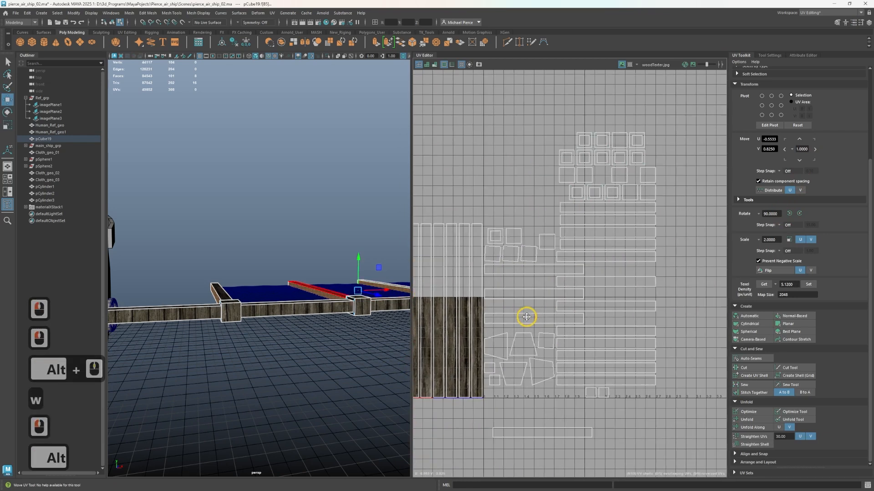
click(535, 319)
drag(706, 223, 575, 374)
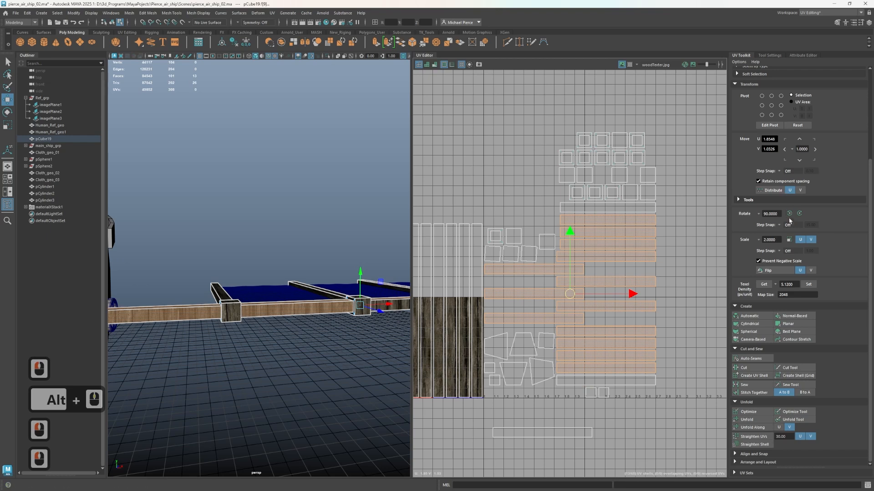
click(789, 214)
drag(569, 295, 694, 339)
alt+middle_drag(643, 414, 559, 332)
click(571, 376)
click(549, 331)
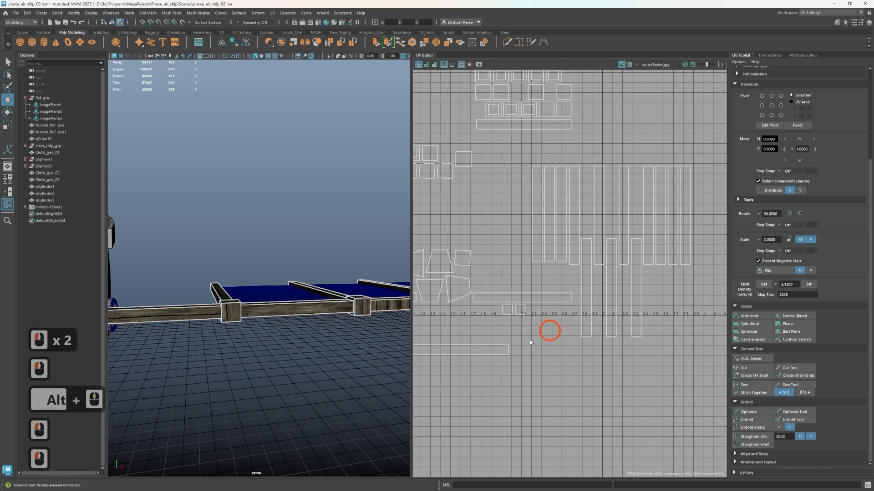
Rotate the separated strip from below the layout 90° counterclockwise and place it beside the upright short strips
click(475, 349)
click(789, 214)
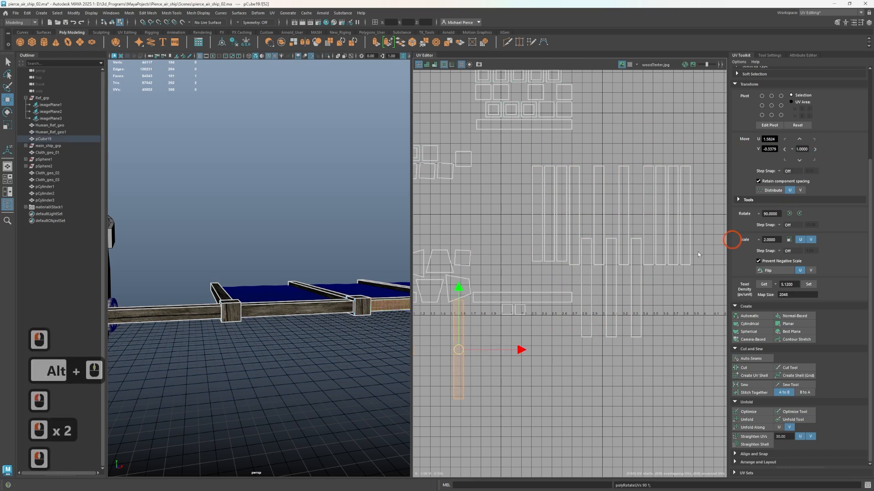
drag(458, 352, 515, 242)
Rotate the horizontal strip just above the UV baseline 90° counterclockwise, place it near the upright short strips, and deselect it
scroll(277, 344, up, 3)
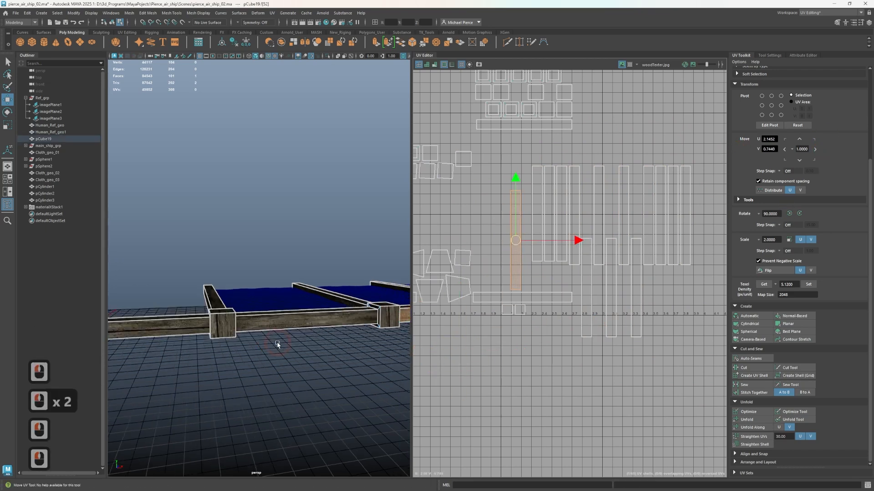
alt+drag(277, 345, 273, 362)
alt+middle_drag(274, 359, 343, 394)
alt+drag(343, 394, 224, 346)
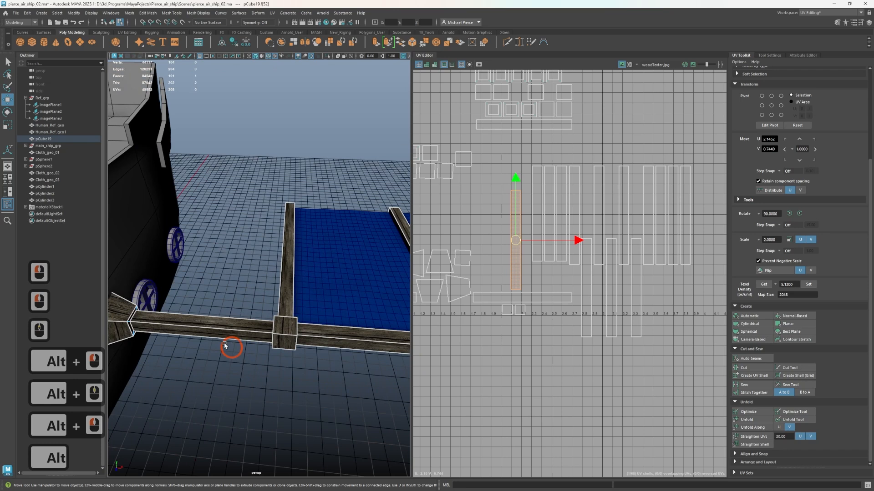
alt+middle_drag(201, 295, 248, 272)
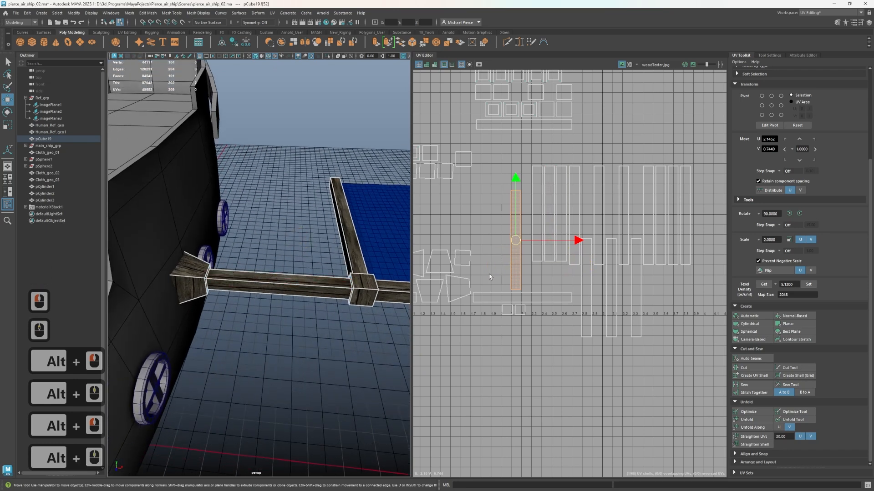
scroll(493, 274, down, 1)
click(494, 301)
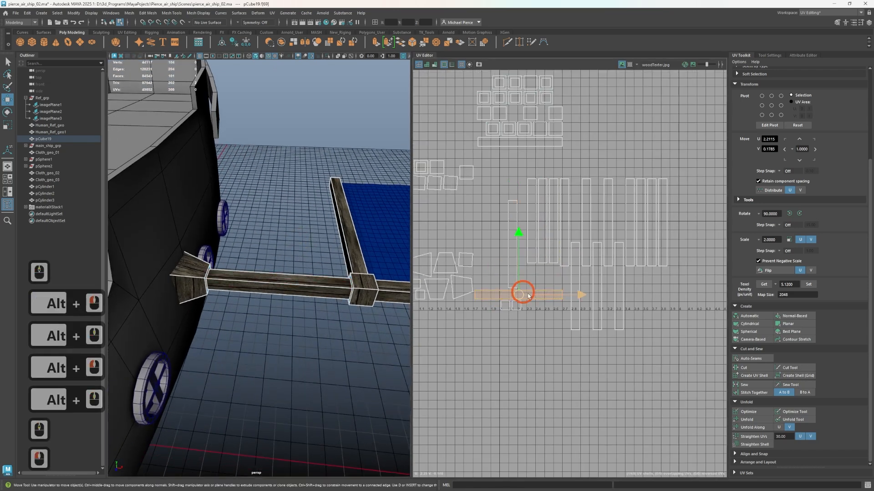
click(789, 213)
drag(511, 296, 543, 313)
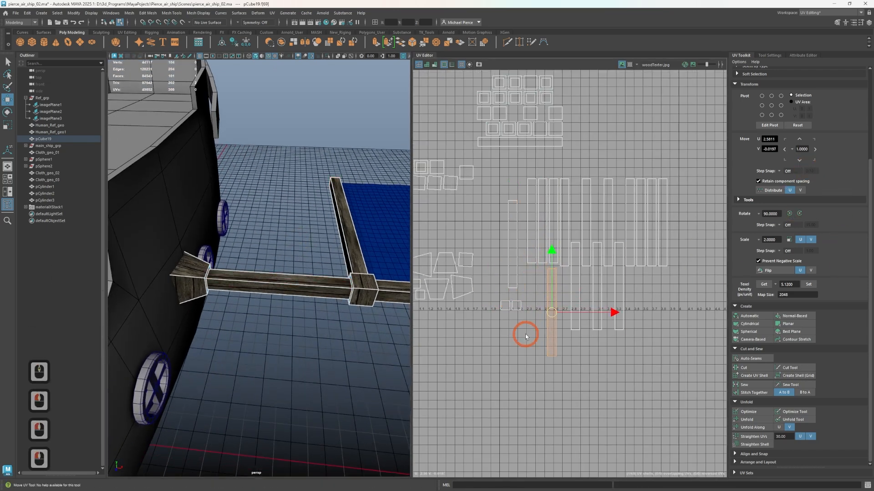
click(481, 304)
Select the whole group of upright short strips and move it below the wood texture
scroll(464, 291, down, 3)
drag(484, 225, 666, 288)
drag(549, 275, 417, 405)
alt+middle_drag(463, 396, 590, 385)
drag(546, 392, 503, 375)
click(614, 332)
Rotate the last horizontal strip under the square shells 90° counterclockwise and place it beside the group below the wood texture
alt+middle_drag(568, 85, 503, 156)
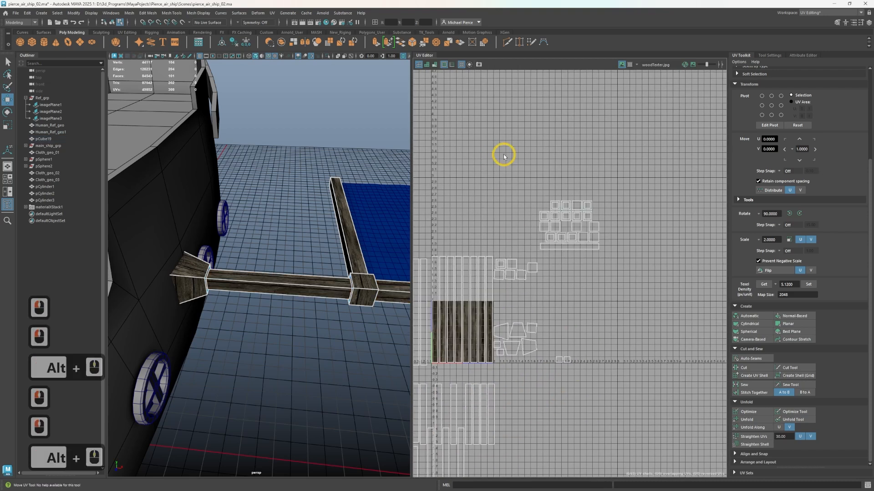
click(568, 247)
click(790, 214)
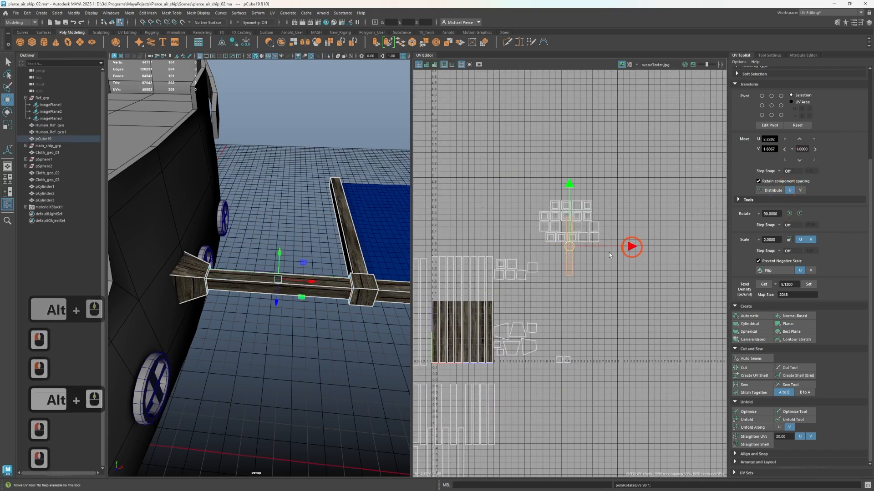
middle_drag(609, 255, 548, 404)
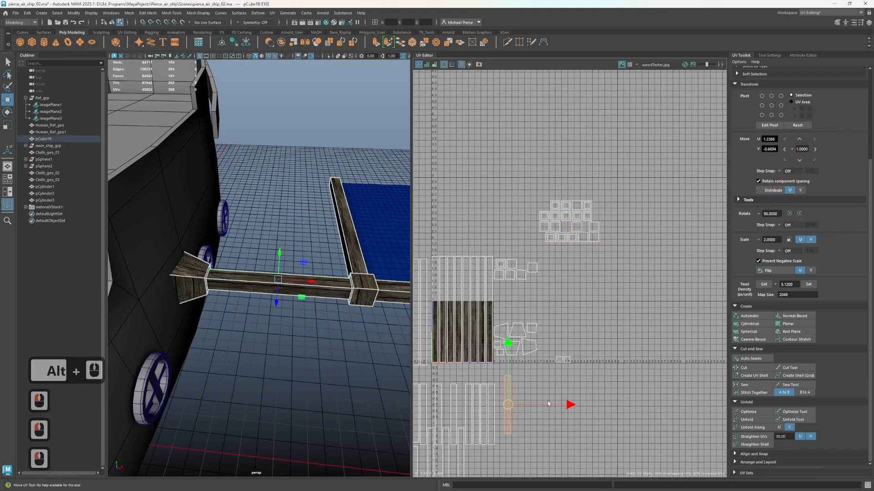
Select the square and trapezoid shells together, leaving the upright strip out of the selection
click(561, 314)
drag(490, 189, 656, 353)
click(554, 274)
drag(691, 376, 691, 375)
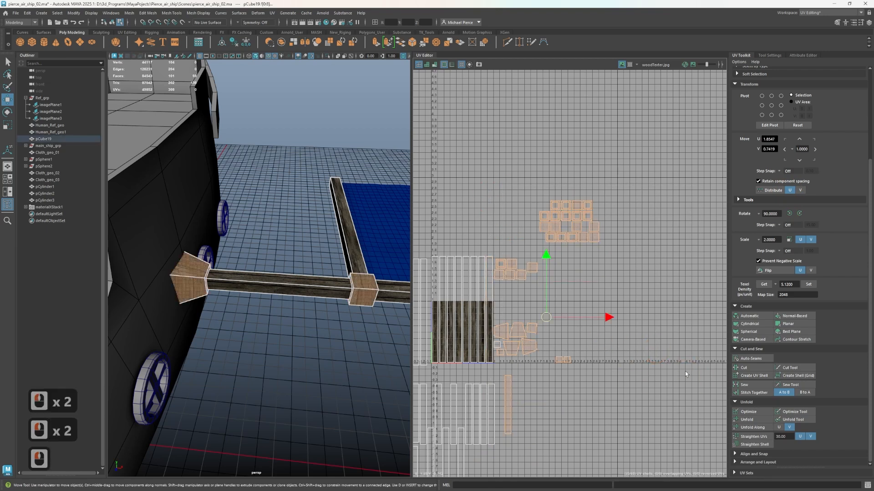
ctrl+click(510, 400)
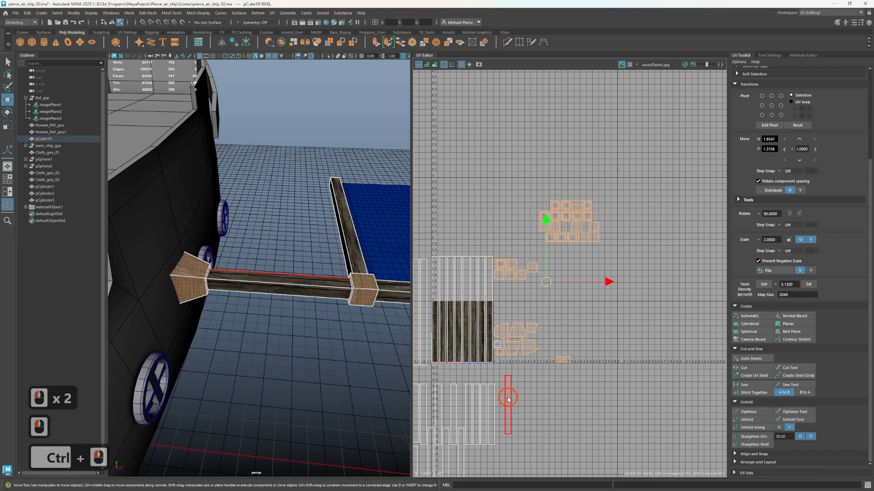
Try to add the skipped small square shell beside the wood texture to the selection
scroll(506, 353, up, 1)
scroll(498, 350, up, 1)
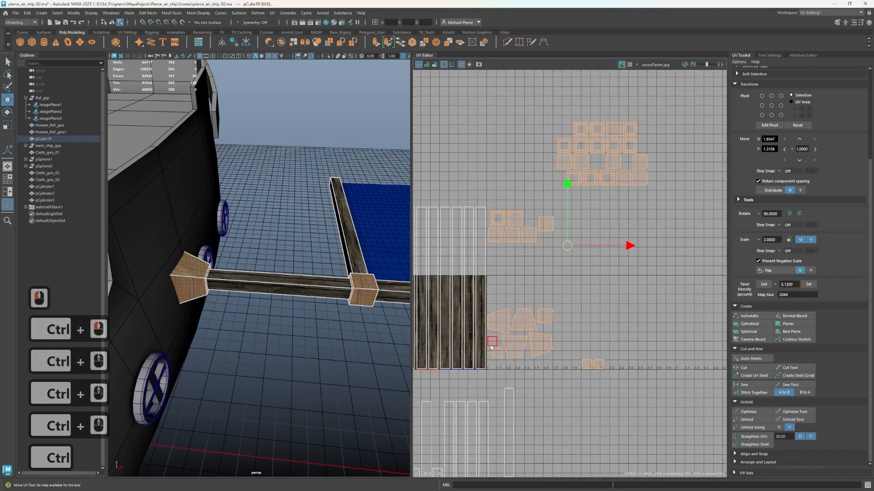
shift+click(492, 339)
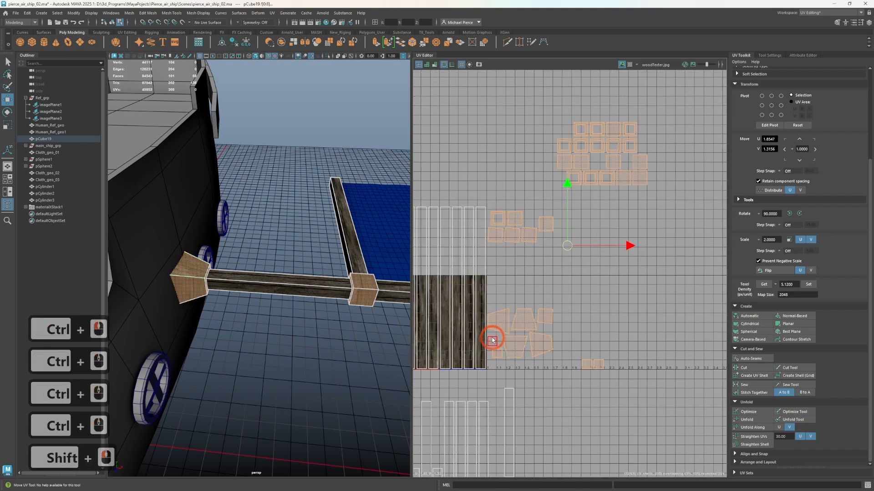
shift+click(518, 398)
Remove the small square end faces of the wing frame's beams from the selection, keeping the joint blocks' faces selected
mouse_move(295, 346)
alt+mouse_down()
mouse_move(268, 361)
mouse_move(332, 366)
mouse_move(304, 332)
mouse_move(286, 338)
alt+mouse_up()
ctrl+click(152, 255)
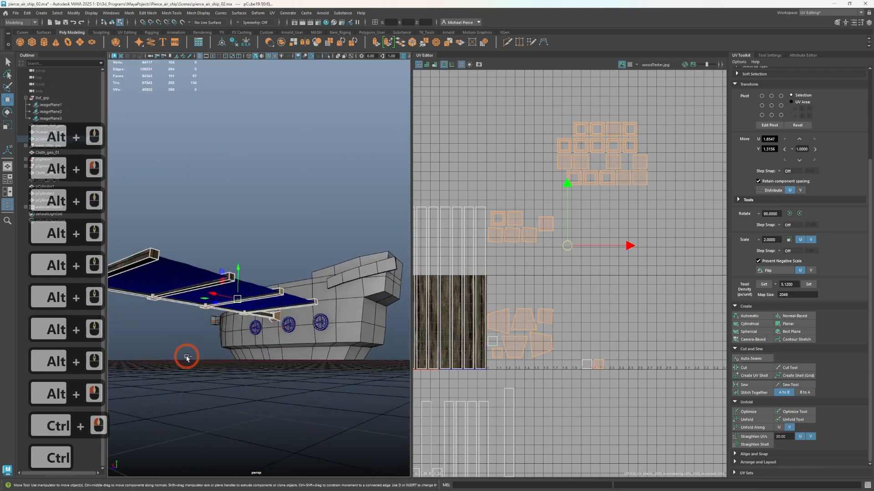
alt+drag(196, 357, 232, 336)
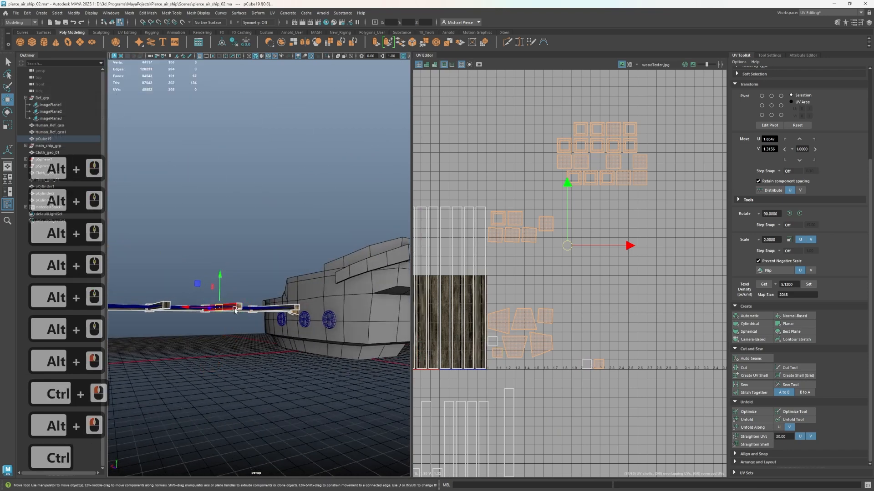
ctrl+click(278, 313)
ctrl+click(599, 364)
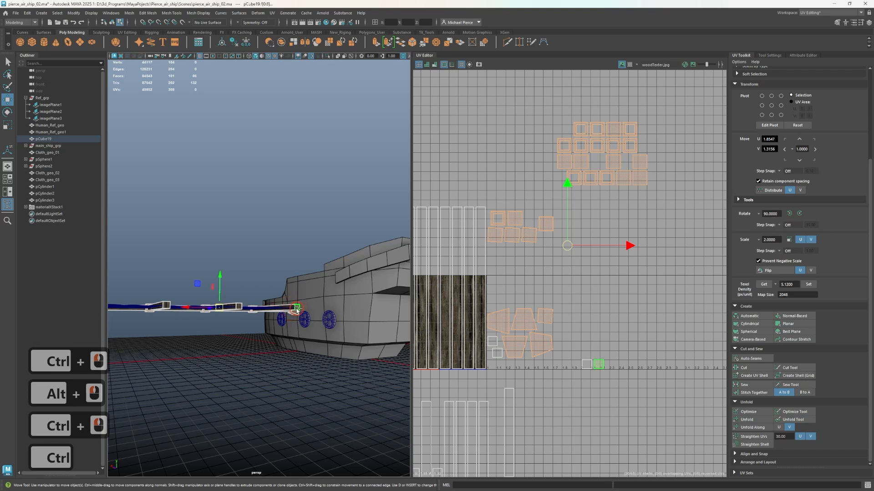
Move the selected square and trapezoid shells up and away from the wood texture, leaving the small deselected squares behind
drag(567, 245, 615, 220)
mouse_move(291, 324)
alt+mouse_down()
mouse_move(271, 329)
mouse_move(252, 297)
mouse_move(323, 312)
mouse_move(300, 328)
alt+mouse_up()
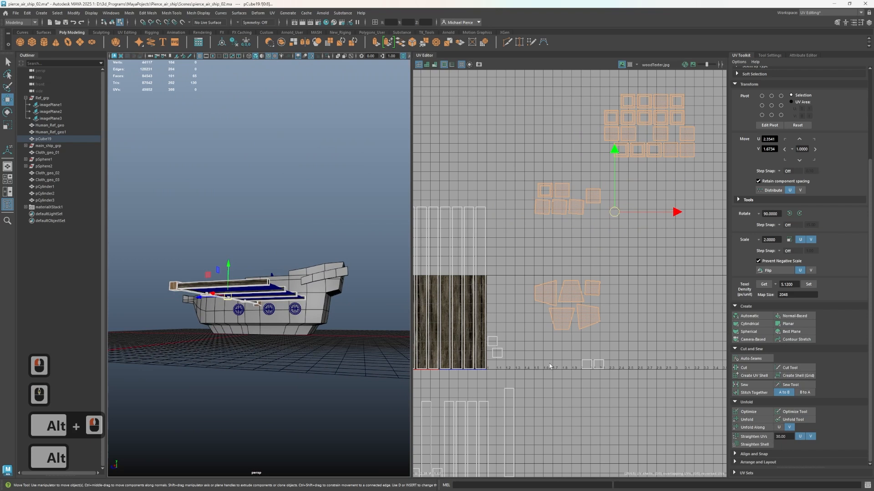
scroll(550, 366, down, 1)
scroll(179, 302, down, 2)
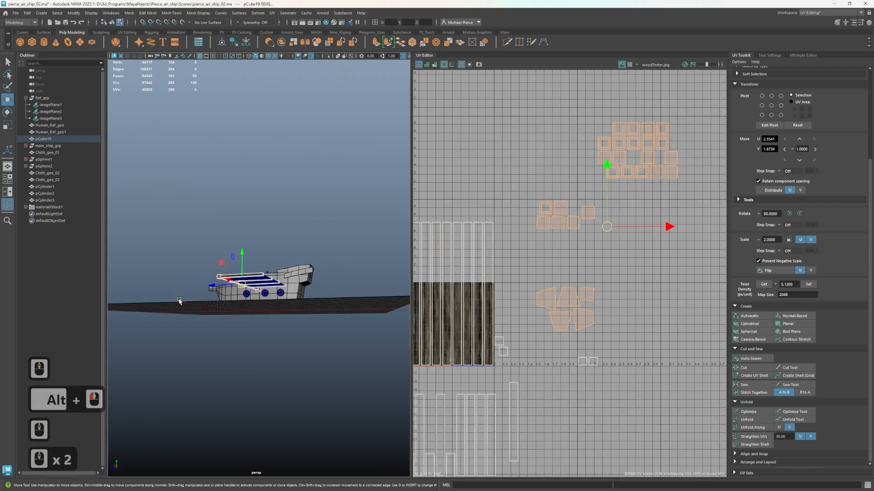
scroll(201, 310, up, 2)
alt+drag(201, 310, 258, 380)
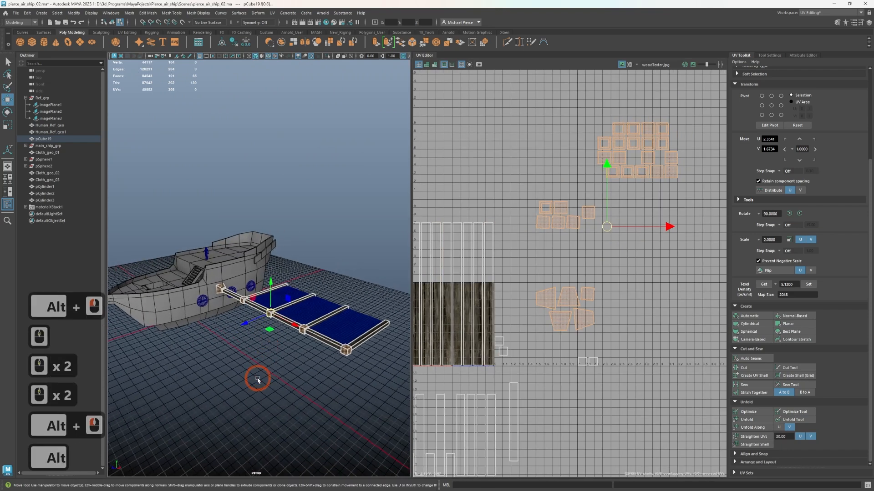
shift+right_click(262, 353)
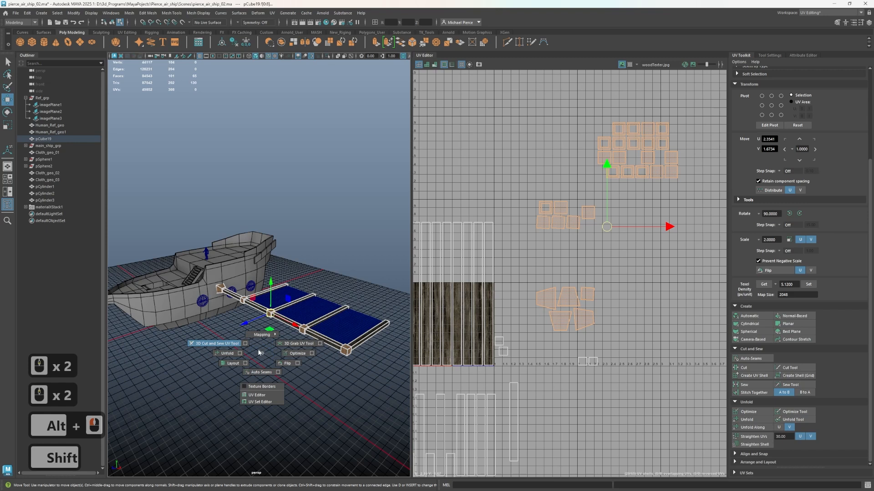
click(258, 353)
key(q)
key(q)
scroll(273, 359, up, 3)
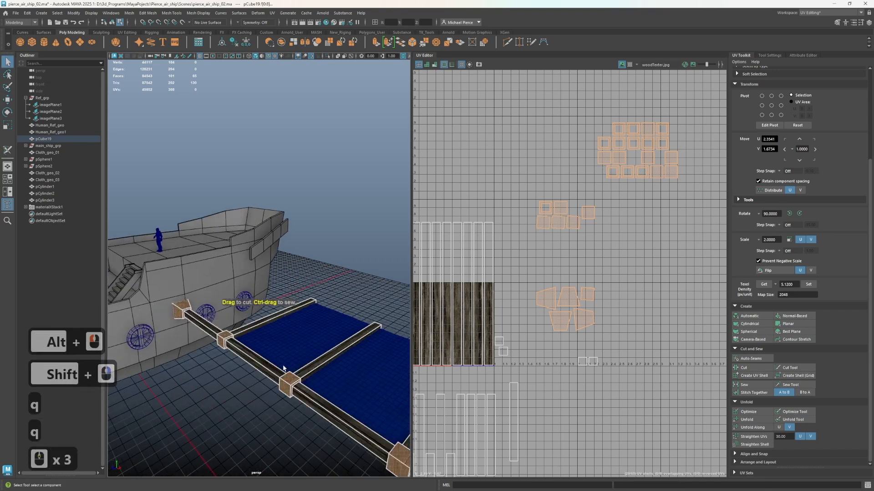
alt+drag(283, 367, 220, 354)
shift+right_click(226, 358)
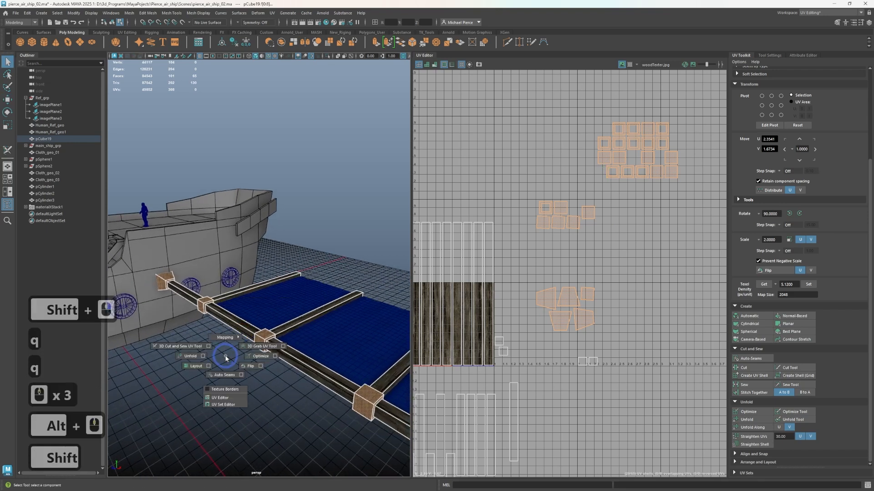
key(q)
Assign a new Standard Surface material to the selected joint block faces of the wing frame
right_click(226, 358)
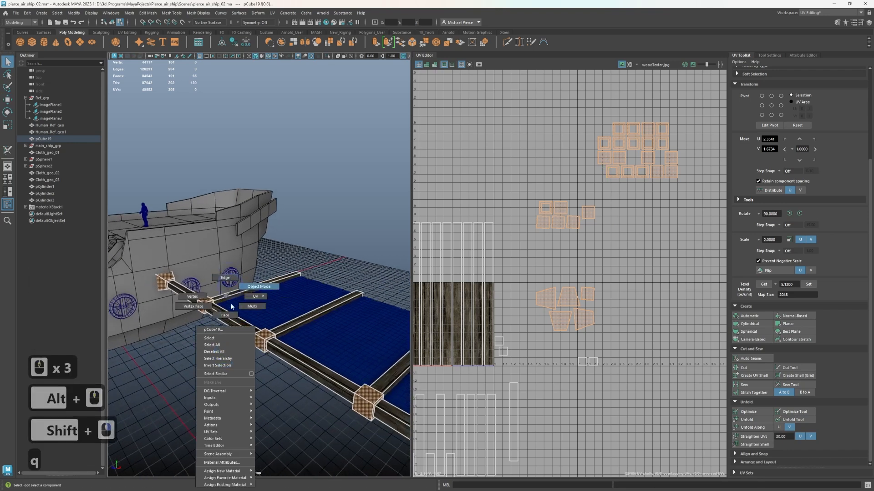
mouse_move(227, 472)
right_drag(228, 472, 227, 472)
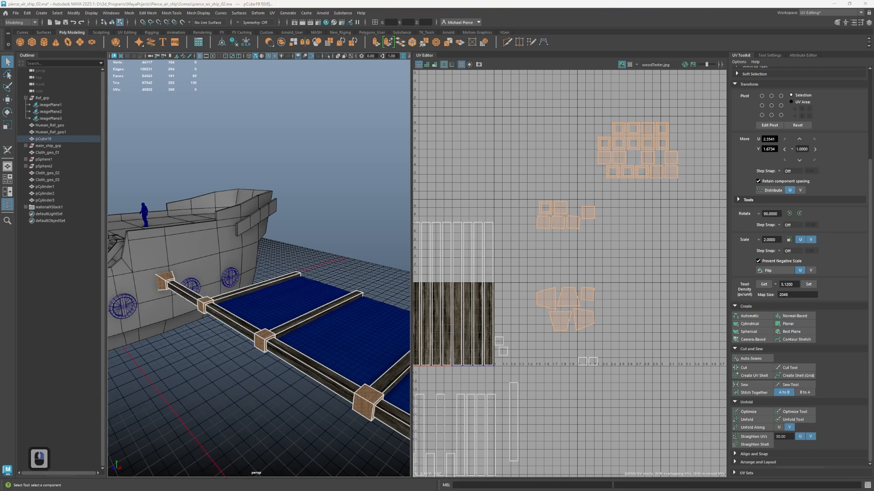
click(96, 373)
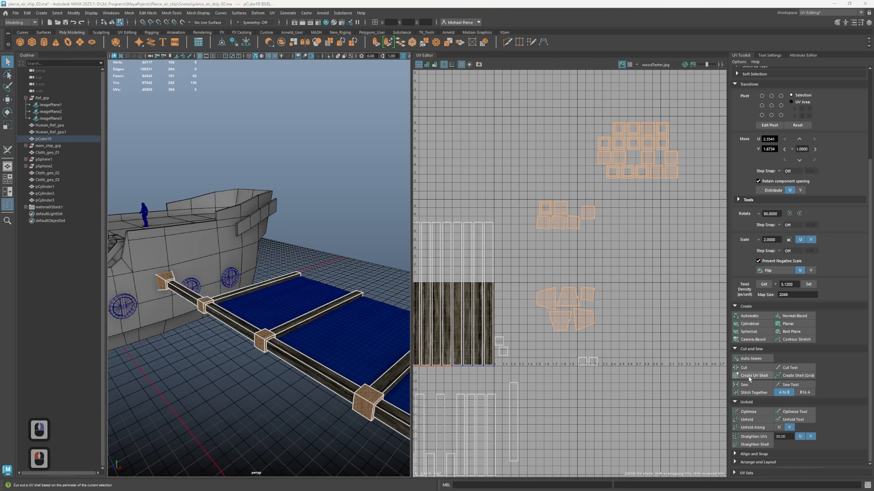
scroll(218, 368, down, 3)
right_drag(218, 368, 282, 483)
click(282, 484)
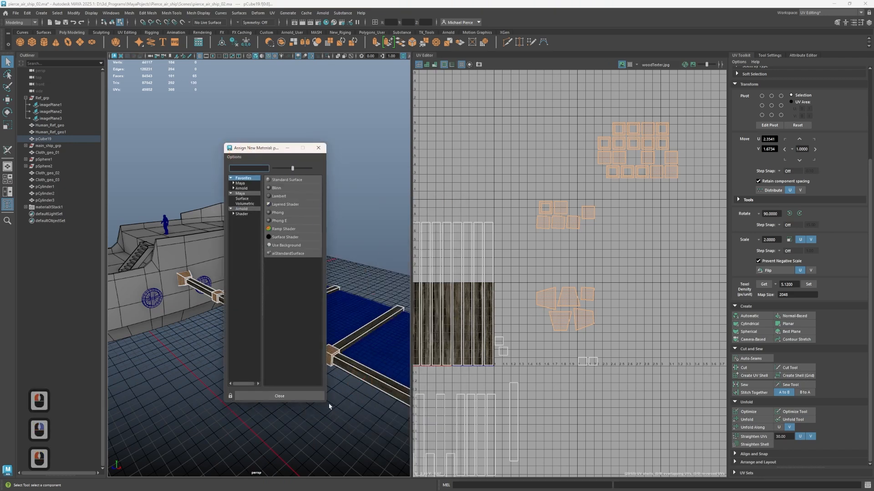
drag(330, 400, 402, 401)
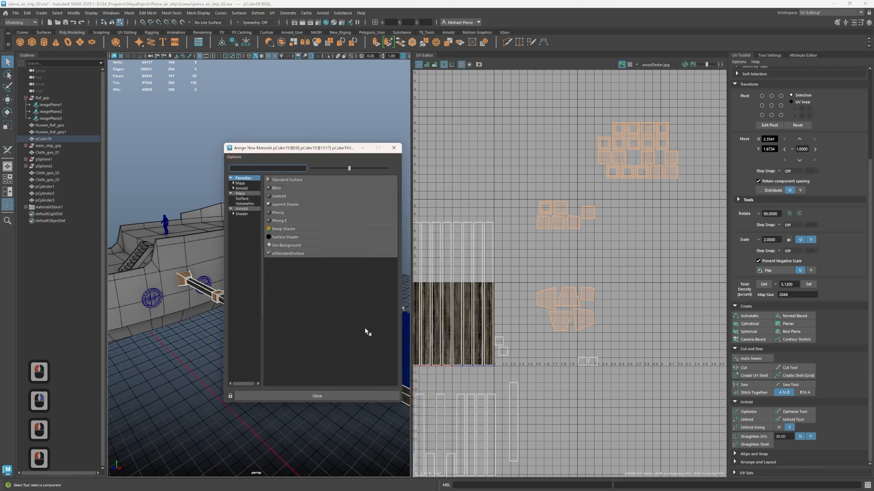
click(279, 180)
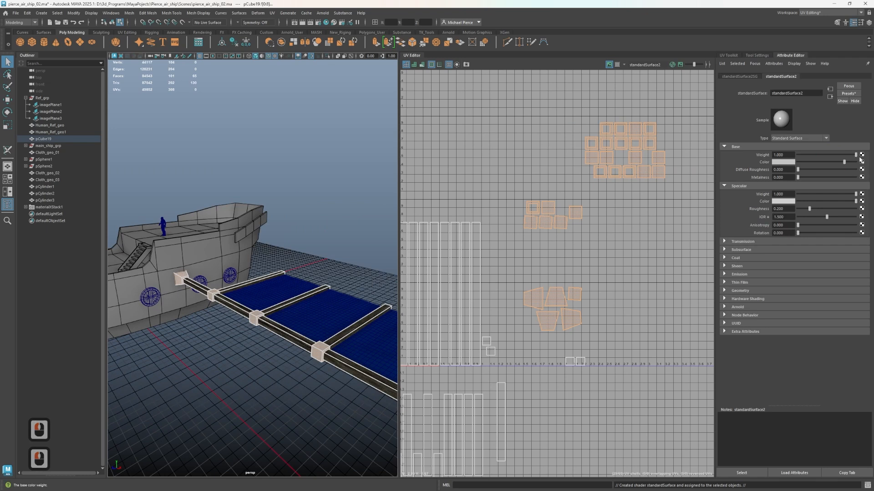
Connect a File texture to the new material's base color and load the image Metal metal texture-1.jpg
click(861, 162)
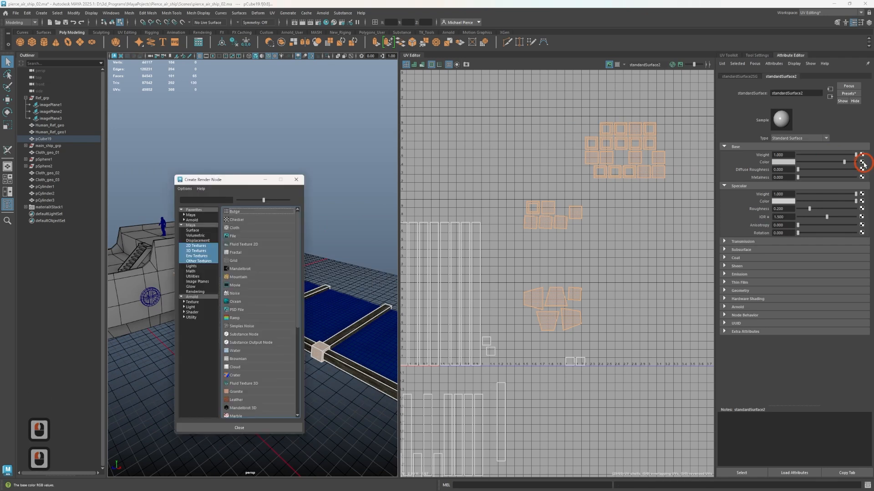
click(243, 237)
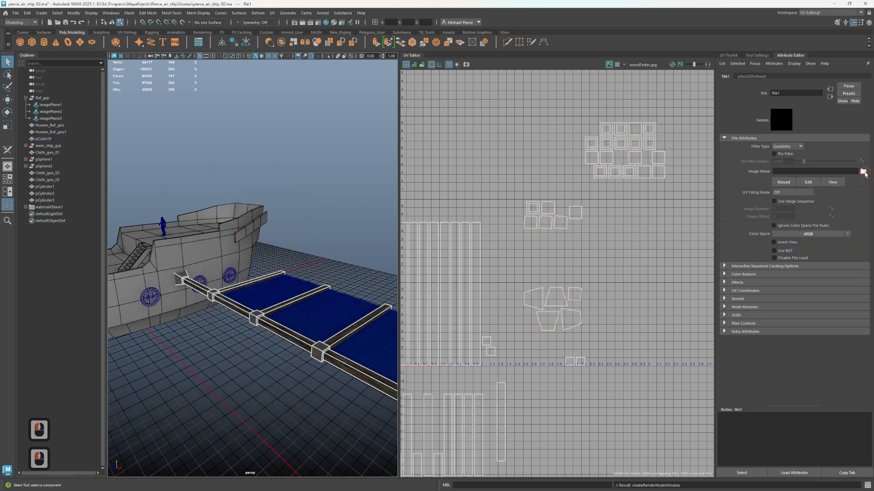
click(863, 172)
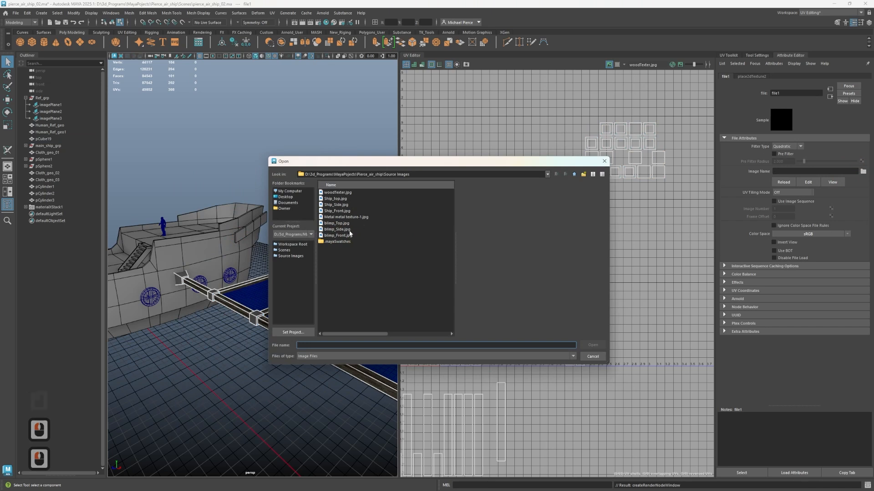
click(338, 218)
click(591, 345)
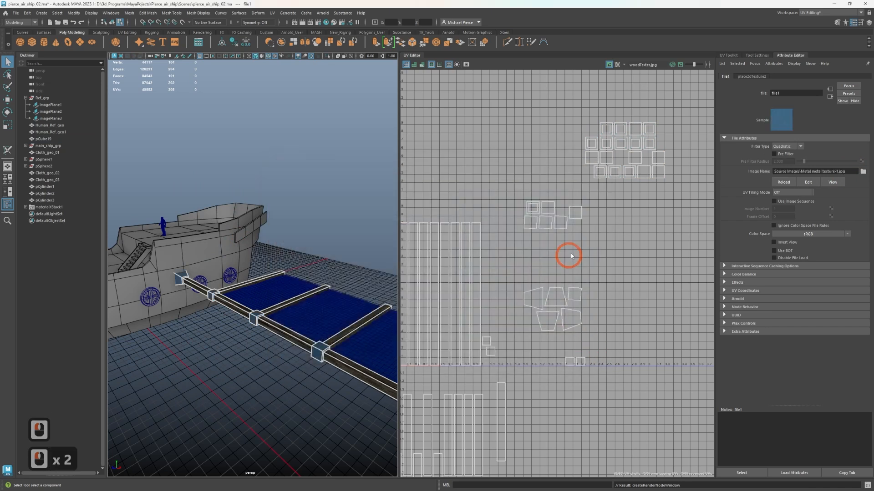
Inspect the metal joint blocks on the wing frame, return to object mode and clear the selection
alt+drag(282, 322, 223, 308)
alt+middle_drag(223, 308, 342, 335)
alt+drag(342, 335, 250, 348)
alt+middle_drag(250, 348, 212, 408)
alt+drag(213, 408, 335, 478)
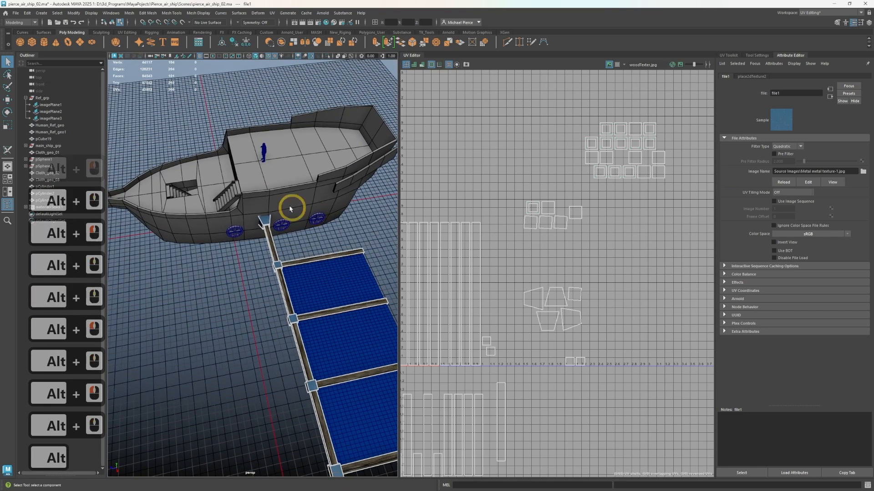
right_drag(229, 254, 262, 249)
click(238, 306)
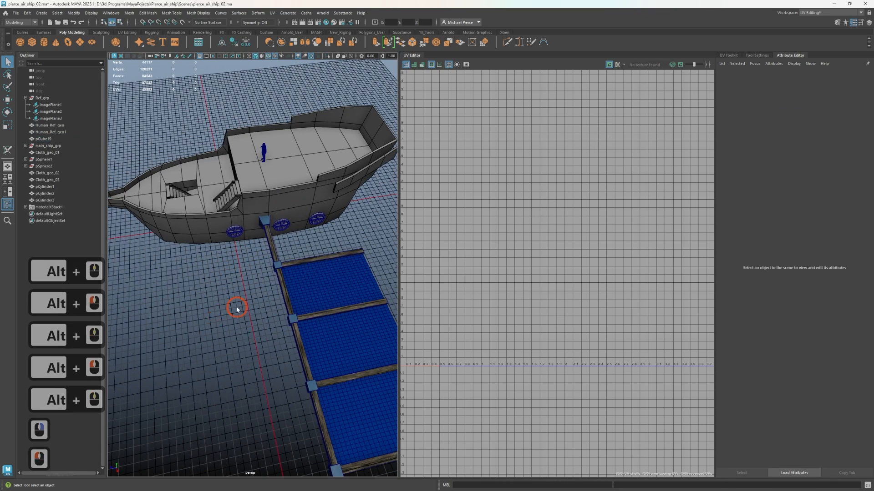
click(248, 303)
Try to select the ship hull in the perspective view
scroll(266, 318, up, 4)
scroll(266, 318, up, 1)
alt+drag(266, 317, 280, 274)
key(f)
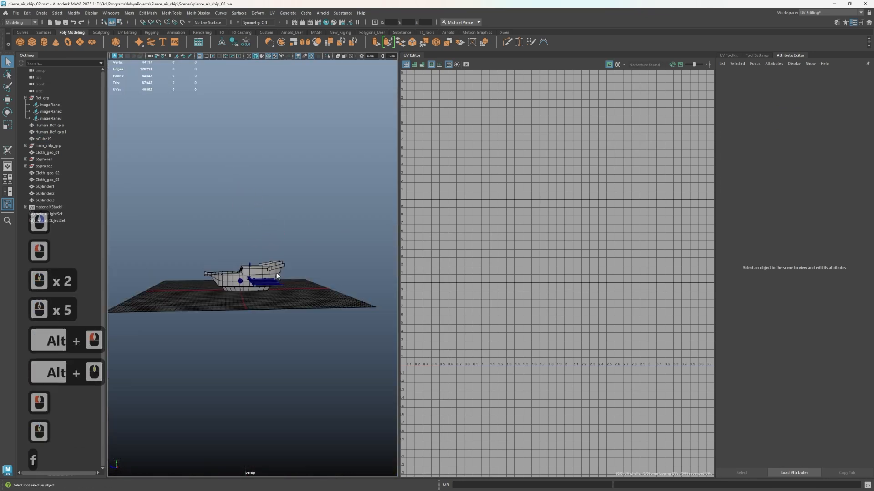
click(225, 275)
right_drag(246, 263, 214, 269)
key(q)
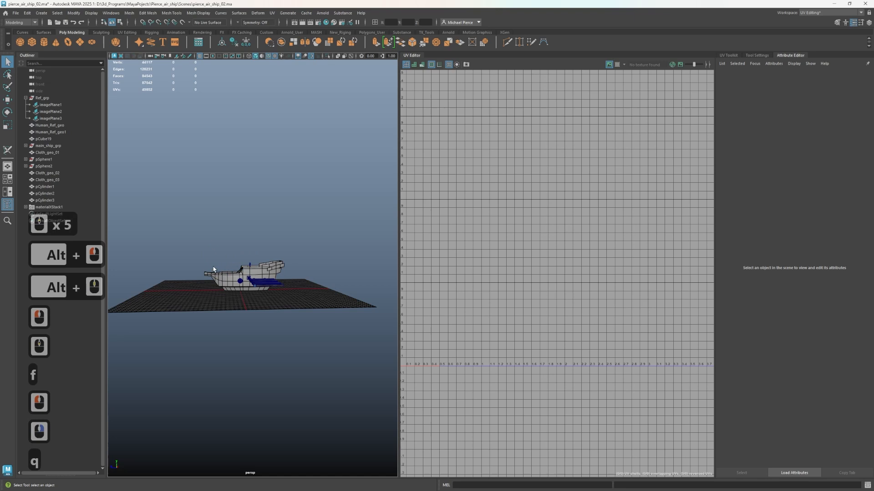
click(214, 283)
scroll(217, 291, up, 3)
right_click(220, 315)
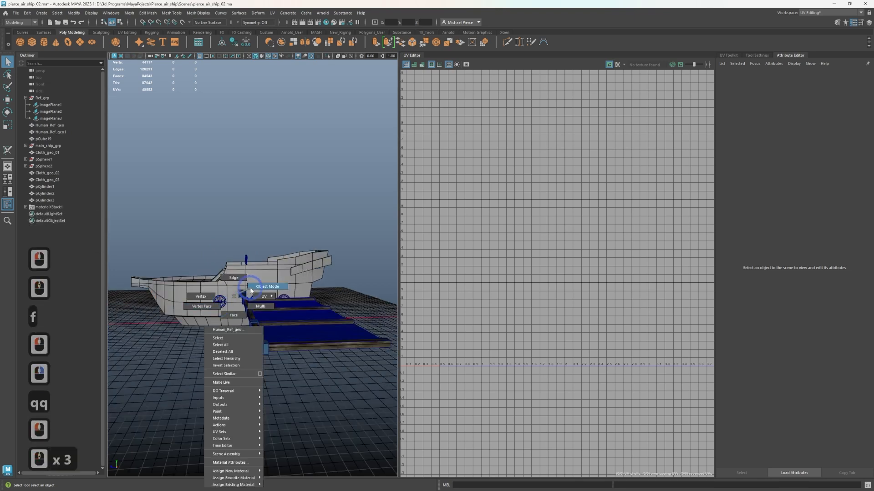
click(218, 318)
scroll(214, 328, down, 4)
alt+drag(213, 331, 249, 325)
alt+scroll(266, 302, up, 3)
scroll(267, 300, up, 1)
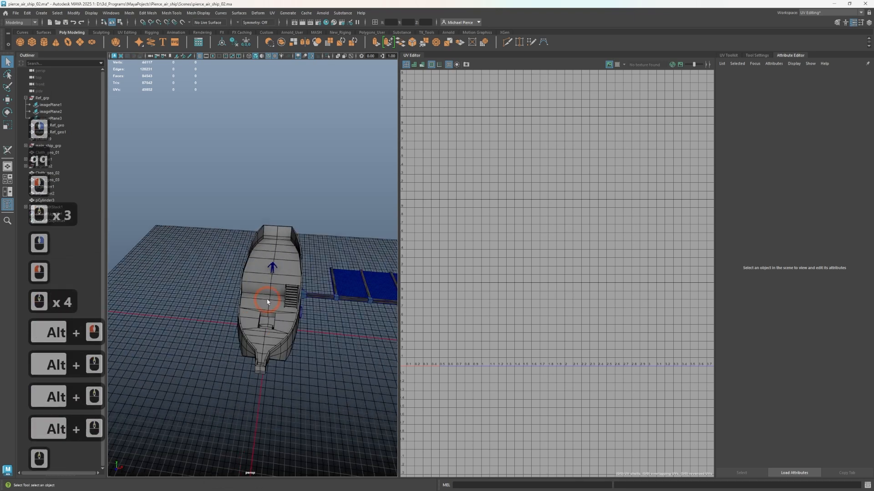
Switch to the General workspace and unlock layer1 so that the ship geometry can be selected
click(829, 12)
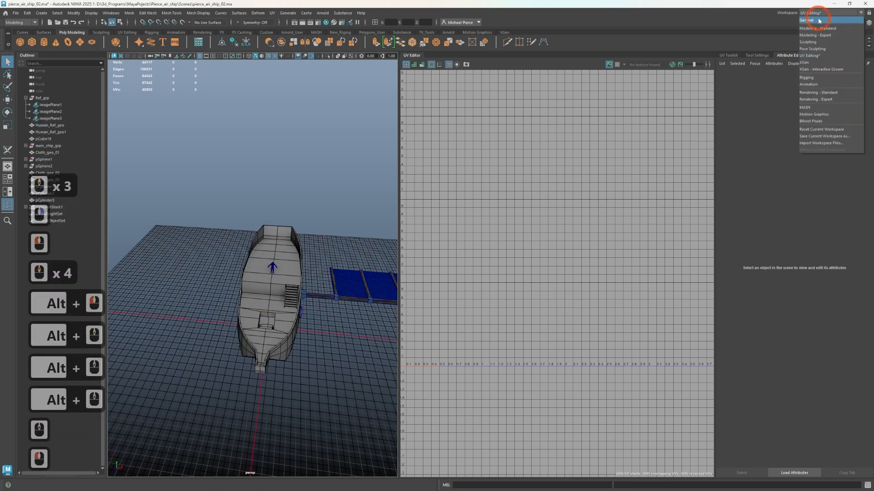
click(814, 20)
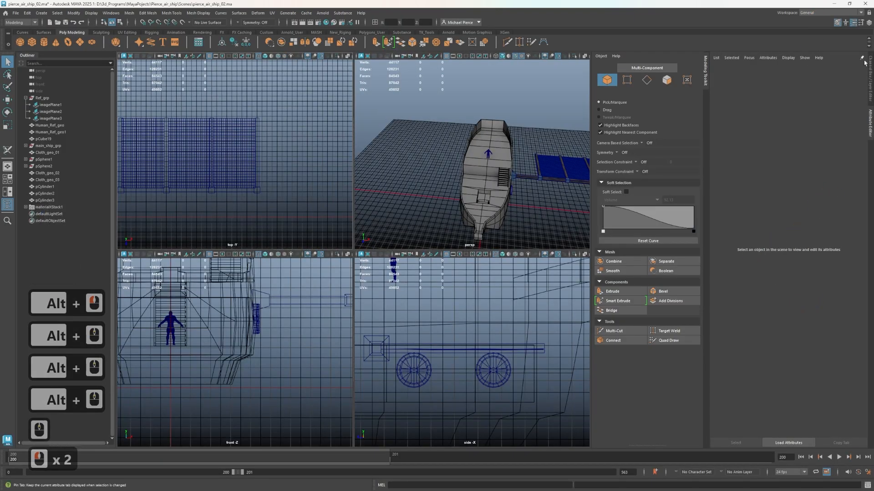
click(869, 72)
click(813, 376)
click(802, 361)
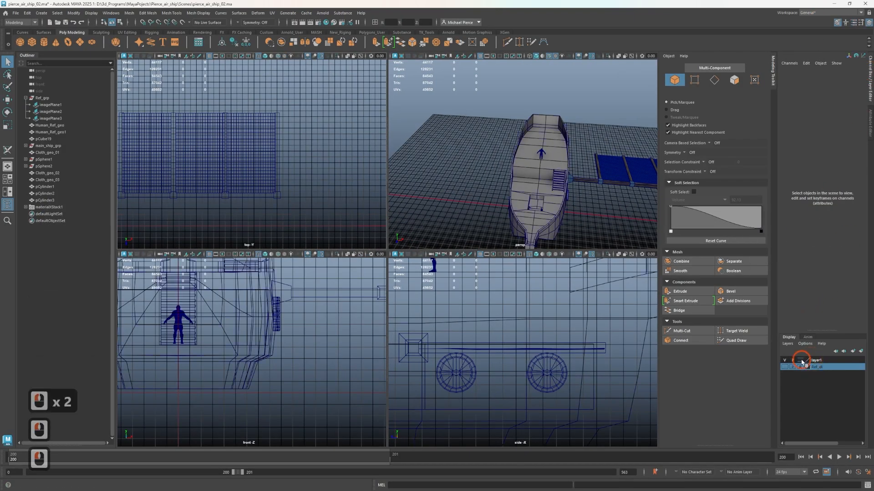
Delete the ship hull's construction history and isolate the hull in the perspective view
alt+drag(547, 223, 507, 230)
click(507, 230)
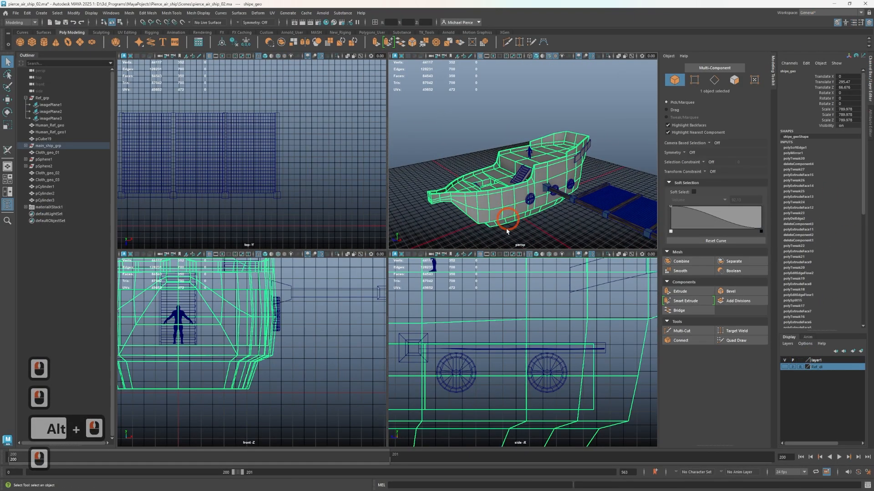
click(235, 43)
key(ctrl+1)
ctrl+scroll(502, 223, up, 4)
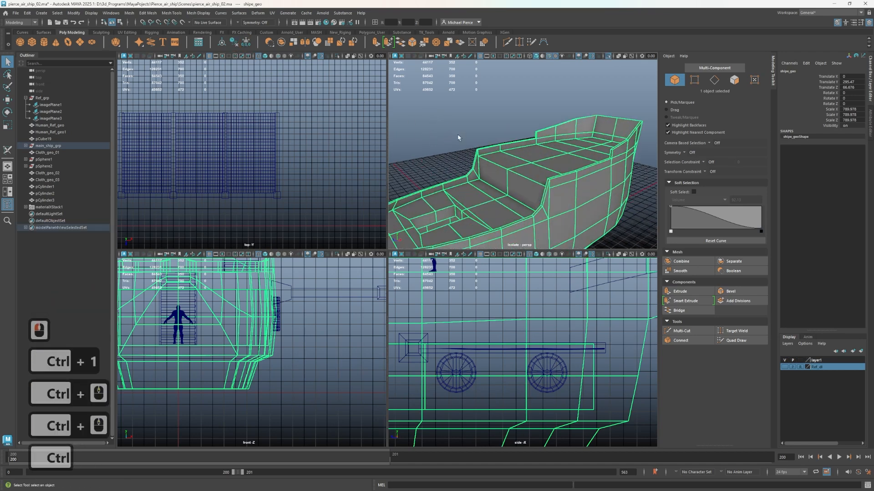
alt+drag(458, 137, 585, 148)
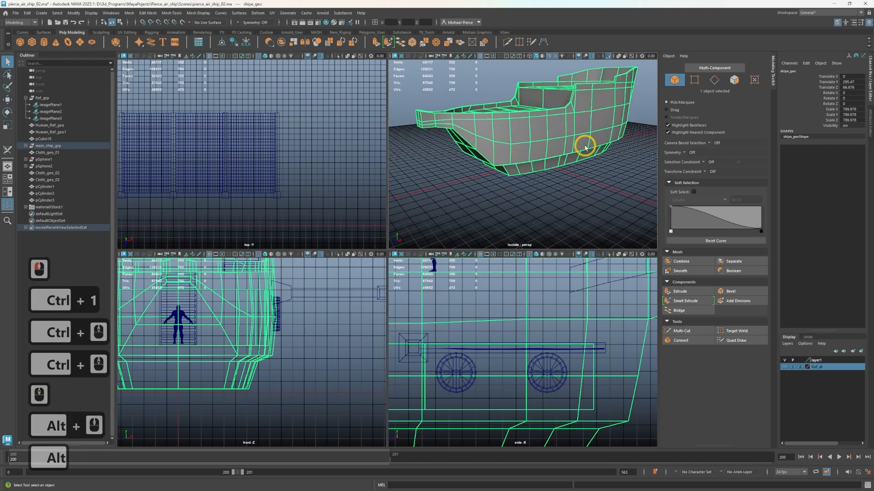
Switch to the UV Editing workspace and apply a camera-based UV projection to the whole ship hull
click(836, 14)
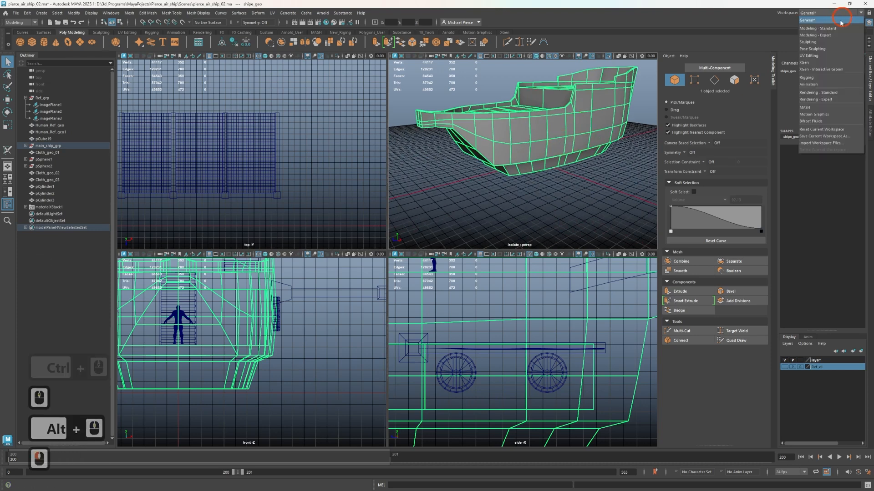
click(827, 56)
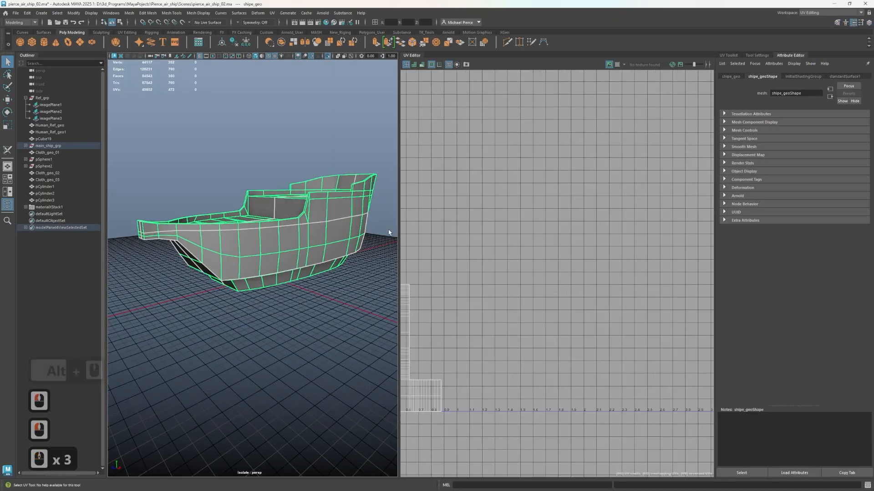
click(729, 55)
click(745, 343)
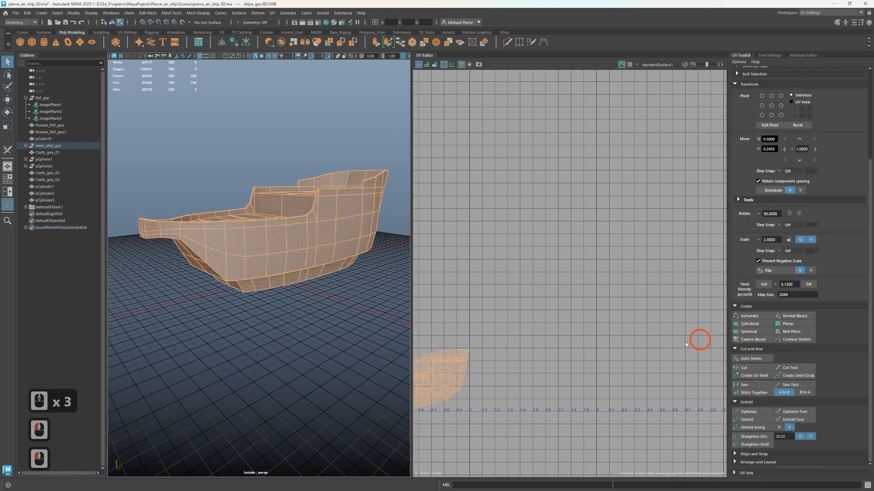
scroll(457, 338, up, 2)
alt+drag(287, 275, 364, 263)
alt+scroll(273, 275, up, 4)
alt+drag(251, 277, 266, 250)
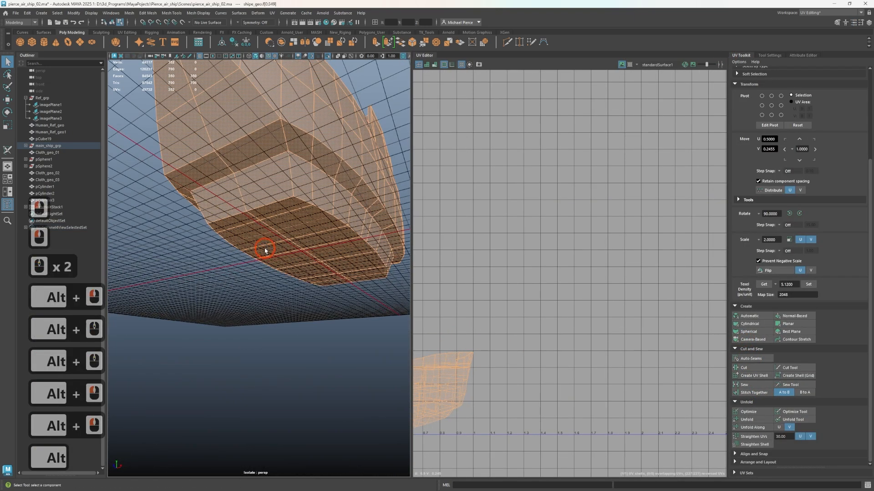
Select all the faces of the hull's flat bottom
right_drag(293, 247, 308, 198)
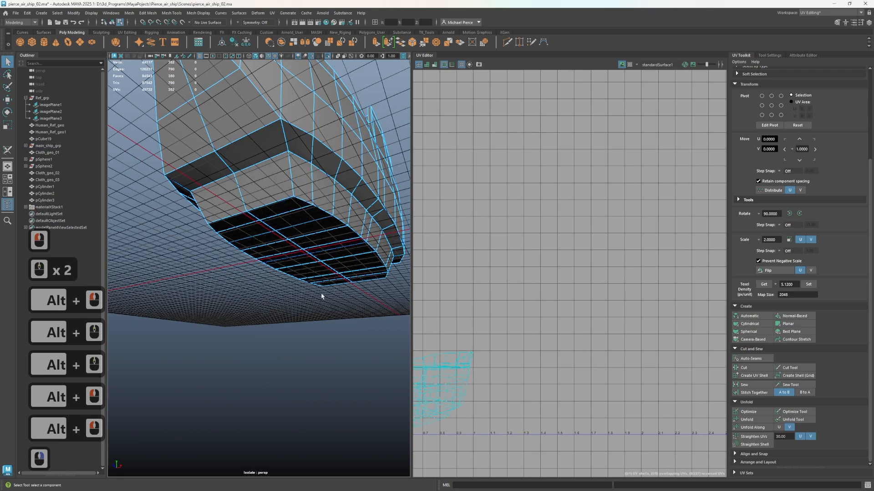
right_drag(345, 269, 345, 293)
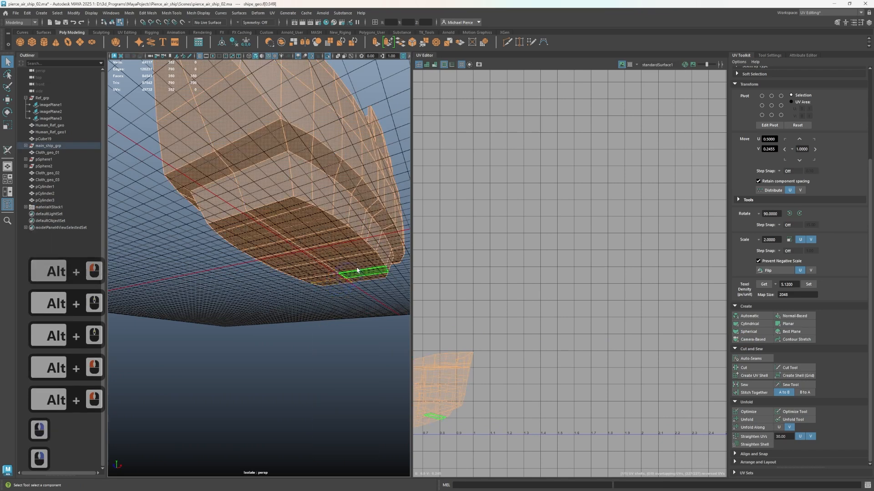
click(368, 276)
key(Tab)
key(Tab)
key(Tab)
key(Tab)
key(Tab)
key(Tab)
key(Tab)
key(Tab)
key(Tab)
key(Tab)
key(Tab)
key(Tab)
key(Tab)
key(Tab)
key(Tab)
key(Tab)
key(Tab)
key(Tab)
key(Tab)
key(Tab)
key(Tab)
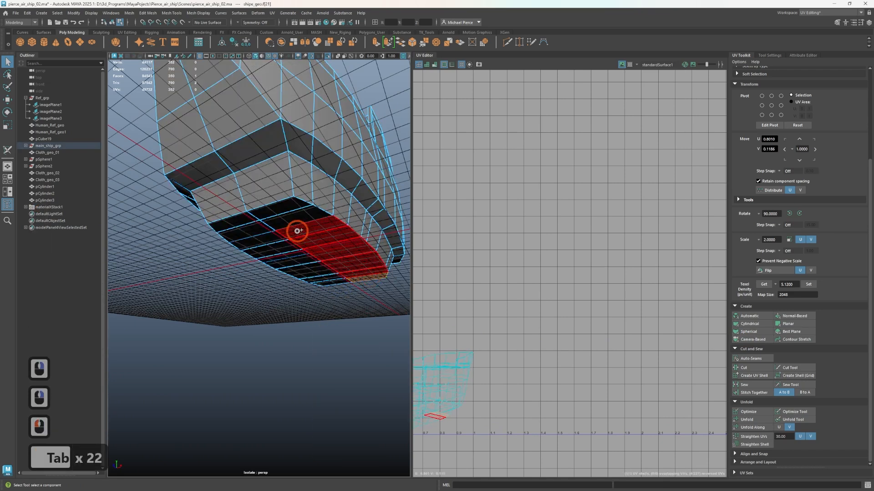
key(Tab)
key(Tab)
key(Tab)
key(Tab)
key(Tab)
key(Tab)
key(Tab)
click(263, 243)
key(Tab)
key(Tab)
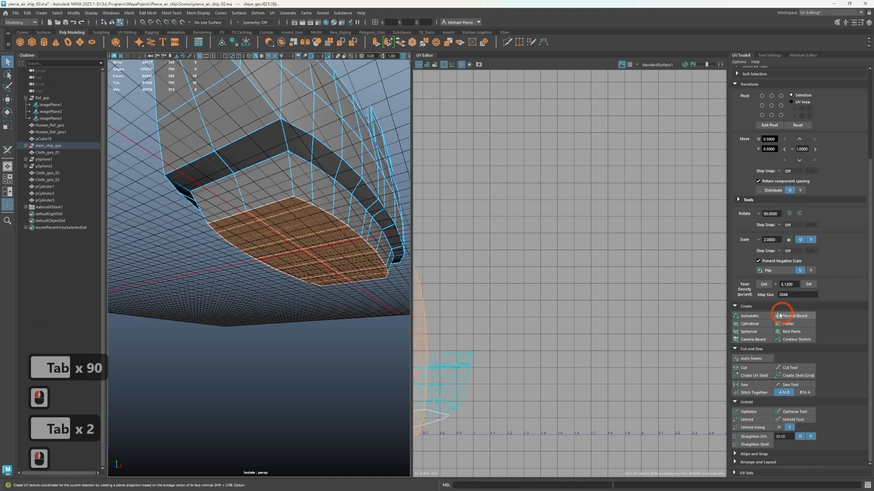
Apply a normal-based UV projection to the hull's bottom faces and move the resulting shell beside the remaining hull UVs
alt+click(778, 325)
key(w)
drag(489, 337, 534, 305)
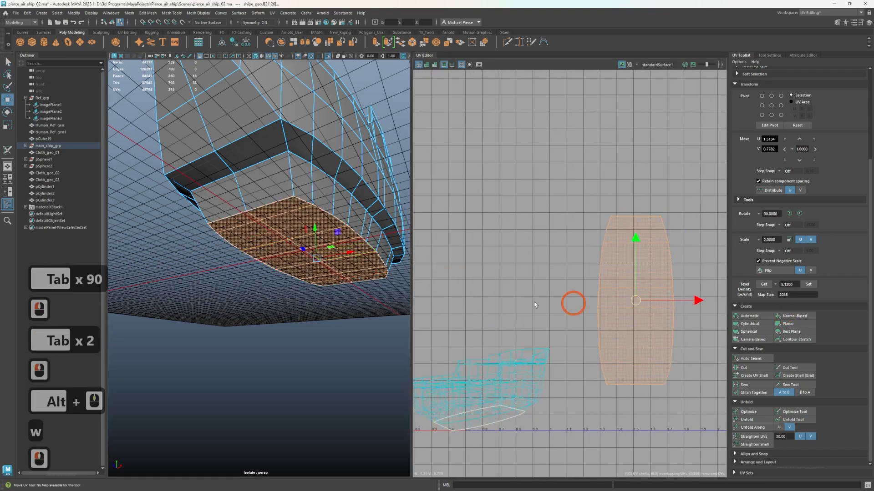
Project the row of lower side faces on one side of the hull as a normal-based shell and place it above the hull UVs
click(288, 185)
click(302, 183)
alt+drag(366, 223, 228, 250)
shift+double_click(306, 273)
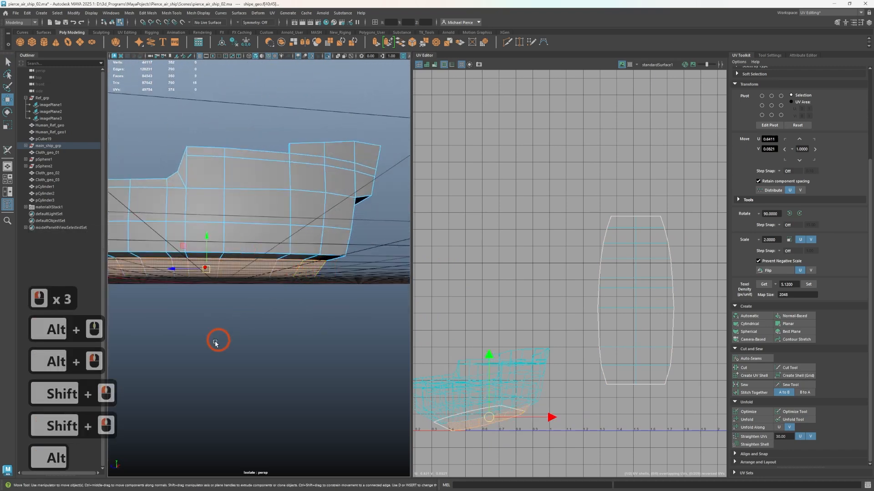
alt+drag(215, 349, 294, 331)
click(790, 317)
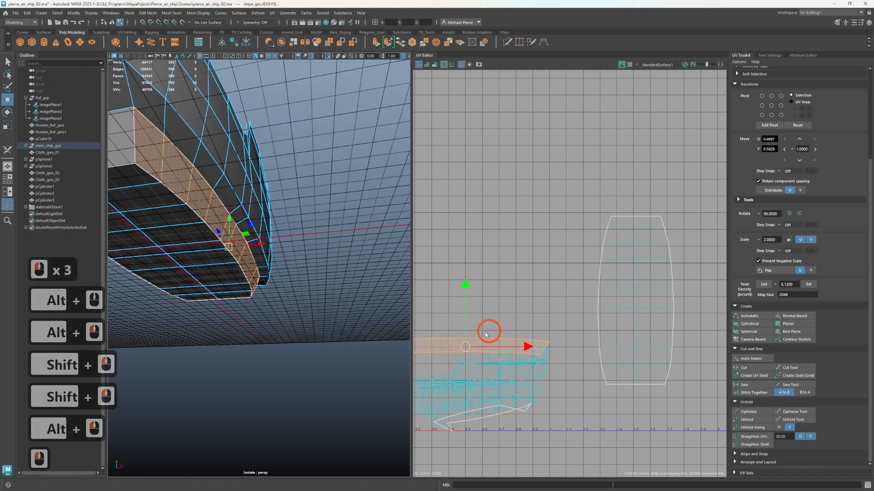
drag(466, 347, 483, 262)
Give the matching lower side row on the opposite side a normal-based UV projection and place its shell just below the first strip
mouse_move(217, 365)
alt+mouse_down()
mouse_move(182, 285)
mouse_move(218, 353)
alt+mouse_up()
alt+middle_drag(218, 353, 292, 305)
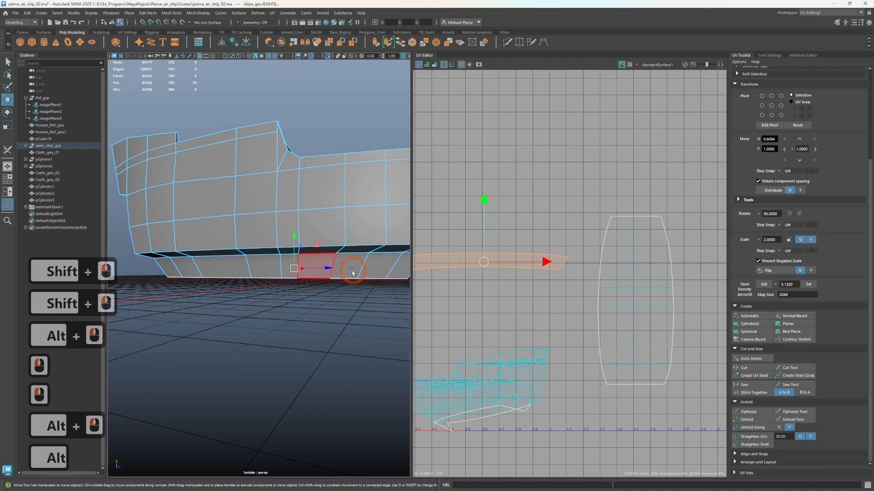
click(398, 267)
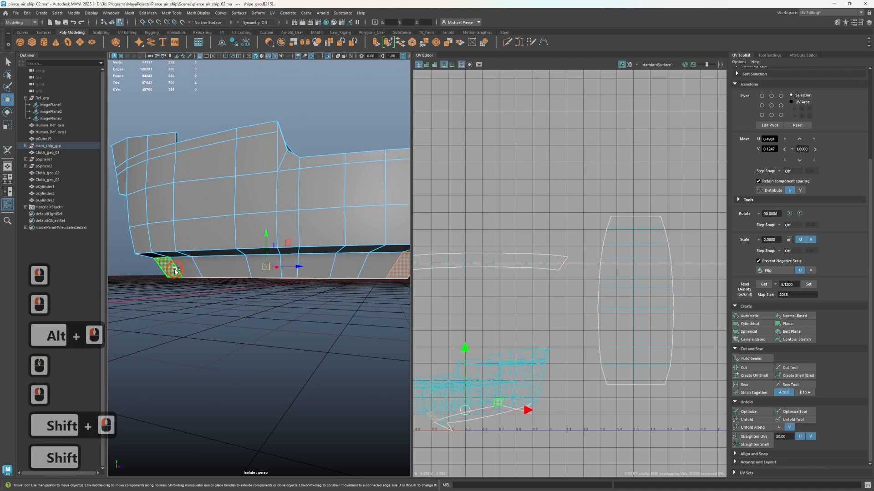
shift+double_click(375, 273)
click(800, 317)
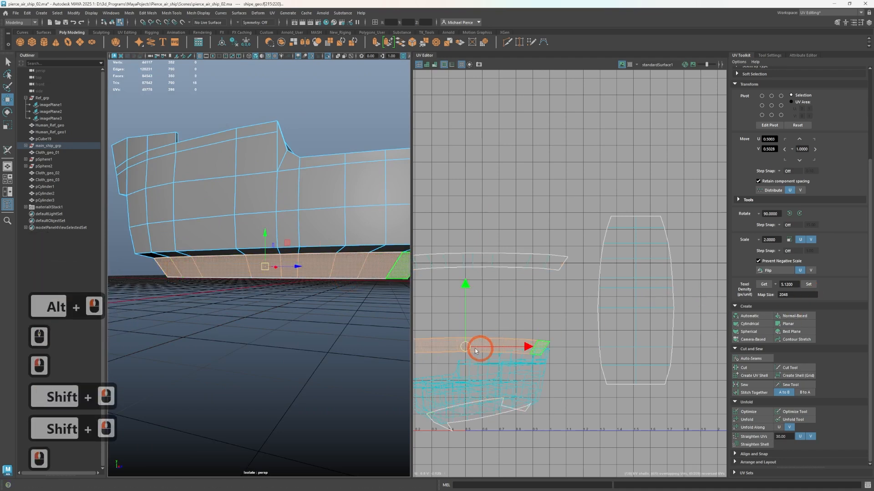
drag(475, 350, 486, 295)
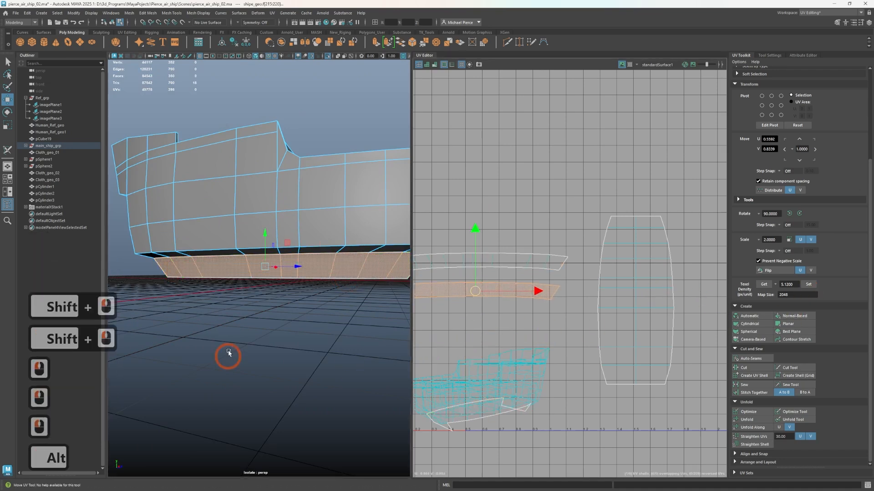
alt+drag(228, 352, 210, 336)
shift+click(332, 207)
shift+click(357, 220)
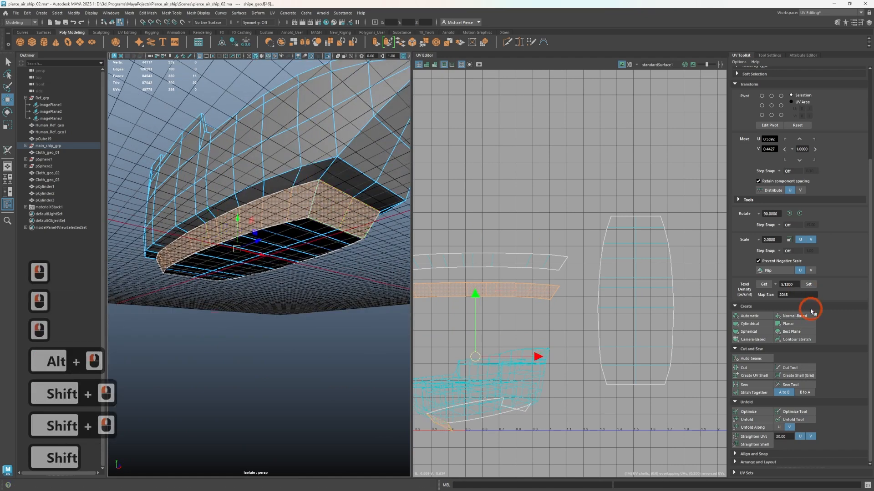
click(797, 318)
key(ctrl+z)
key(ctrl+z)
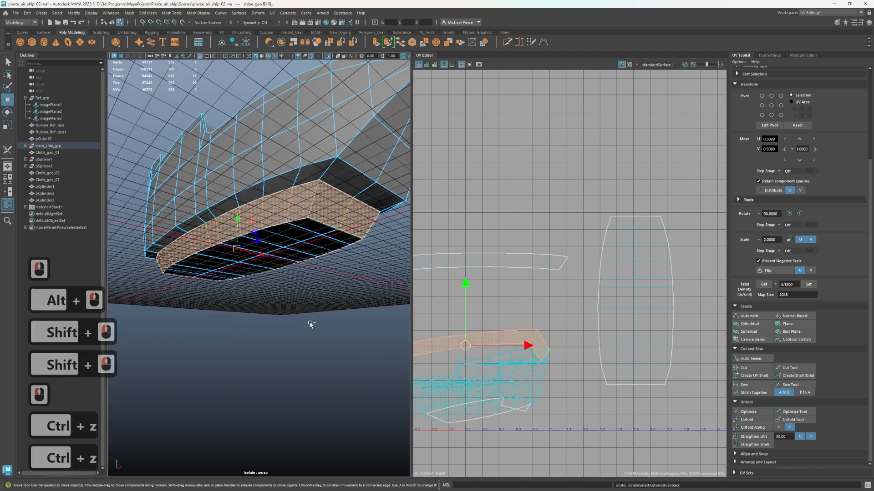
ctrl+click(297, 335)
key(ctrl+z)
click(281, 299)
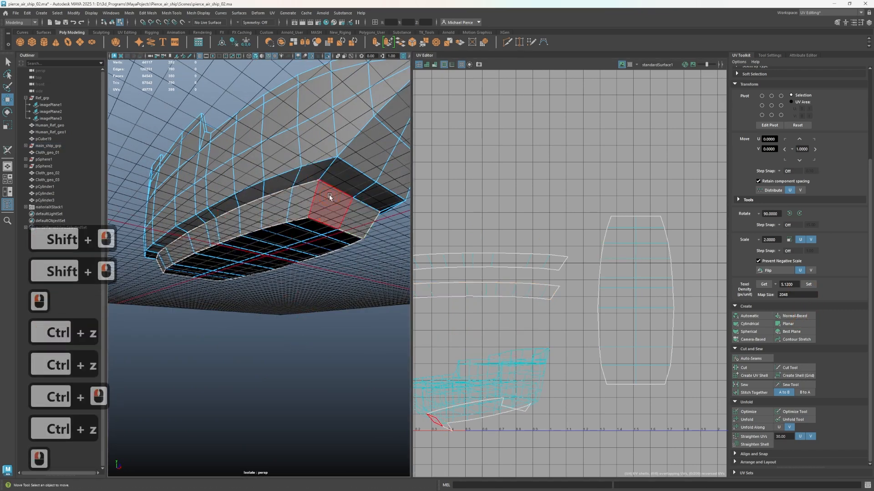
Project only the two end faces at the bow of the lower hull with a normal-based projection and move their shell above the side strips
click(330, 201)
shift+click(358, 222)
shift+click(790, 324)
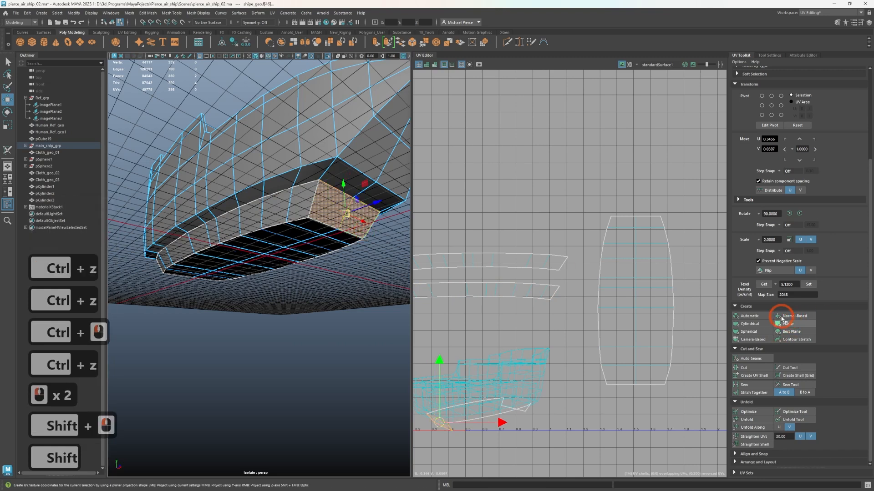
click(788, 317)
drag(466, 344, 476, 222)
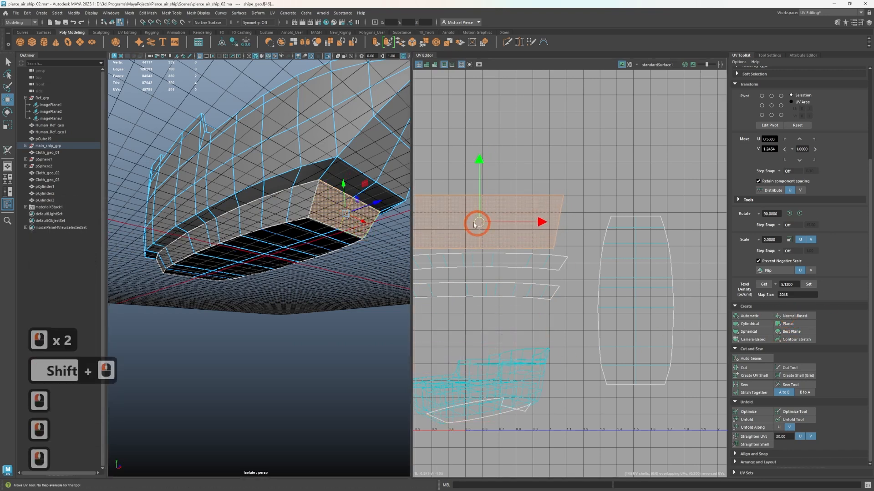
Create a normal-based UV shell for the two lower end faces at the stern and place it above the bow-end shell
alt+drag(232, 257, 307, 236)
scroll(315, 259, up, 3)
click(308, 236)
shift+click(360, 232)
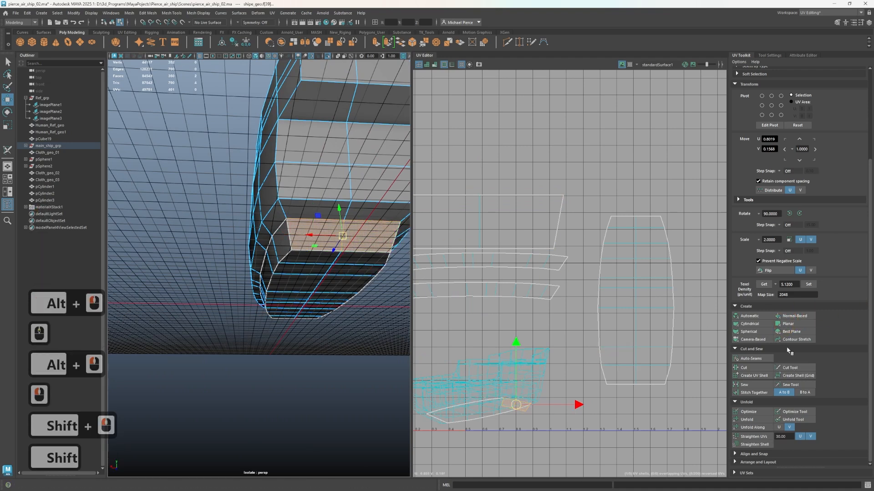
click(791, 315)
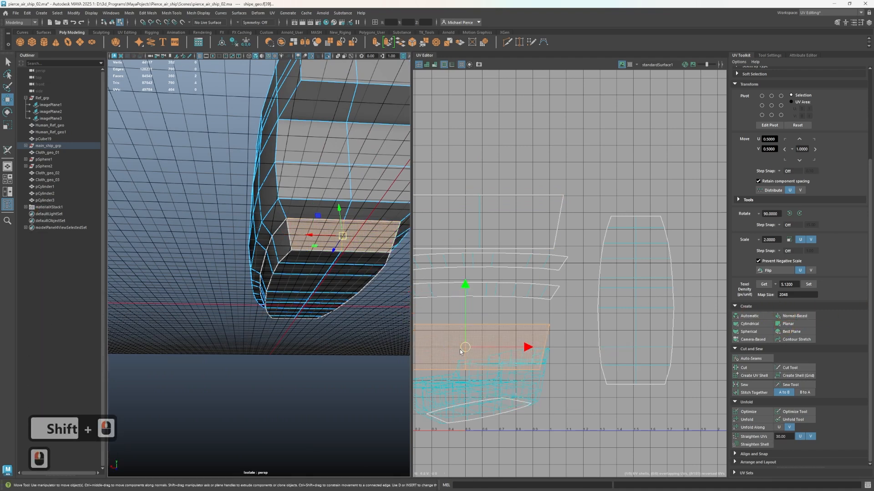
drag(460, 352, 490, 178)
Create a normal-based UV shell for the two narrow underside ledge faces above the stern's lower end and stack it above the previous shell
click(291, 212)
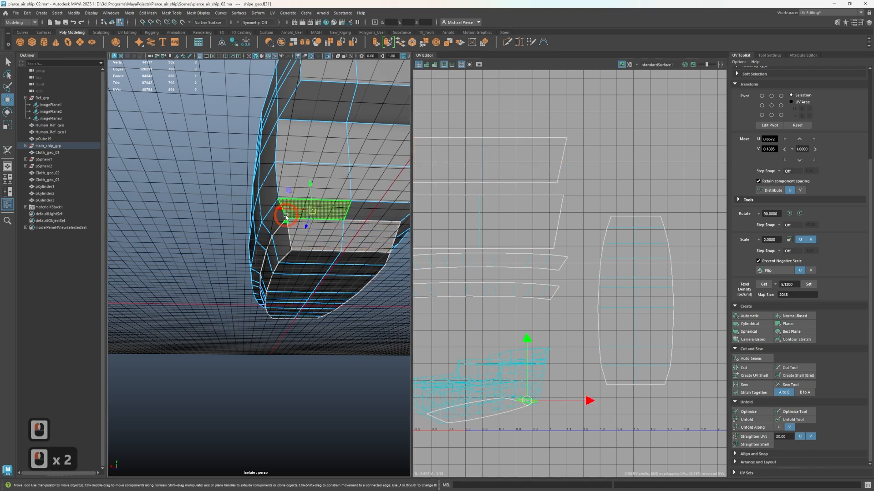
shift+click(357, 215)
click(789, 316)
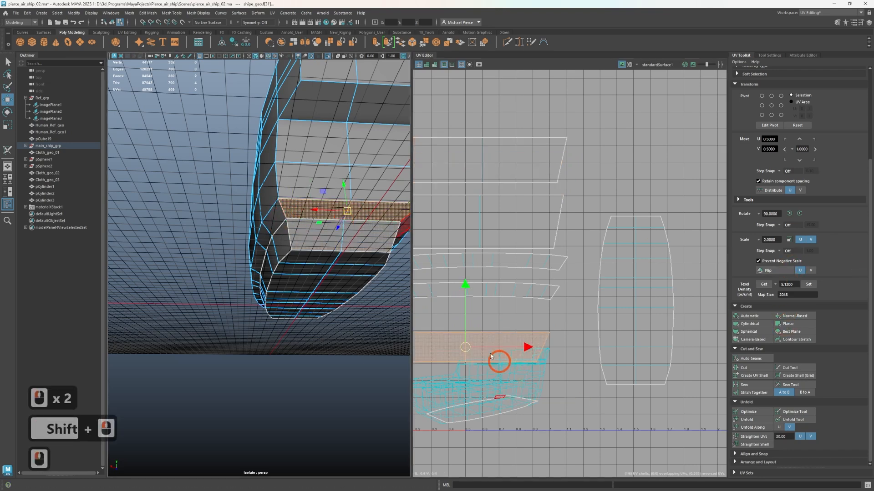
drag(464, 349, 473, 111)
Project the four large middle faces of the stern with a normal-based projection and place their shell on top of the stacked shells
alt+middle_drag(264, 204, 224, 239)
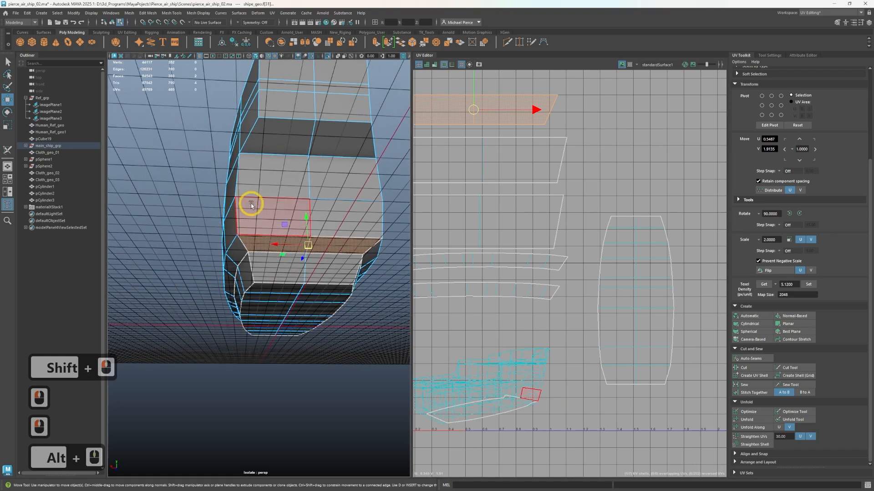
click(251, 205)
shift+click(278, 166)
shift+click(347, 201)
shift+click(343, 179)
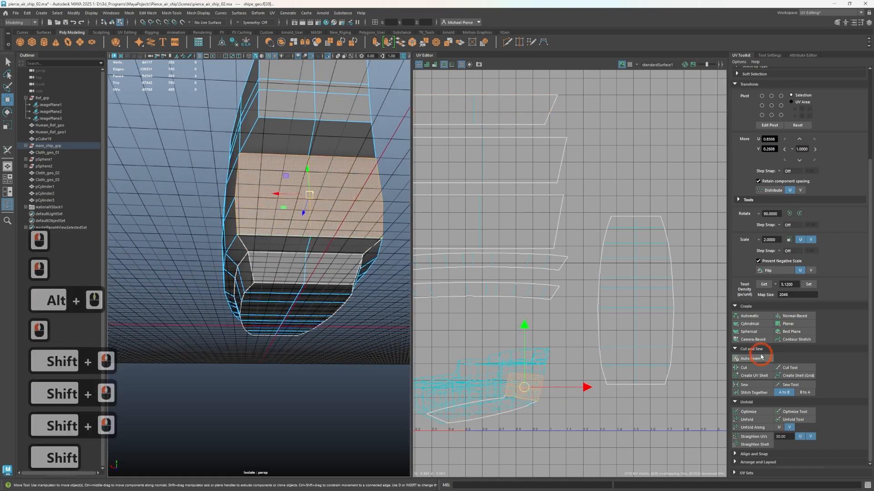
click(794, 315)
drag(464, 346, 575, 90)
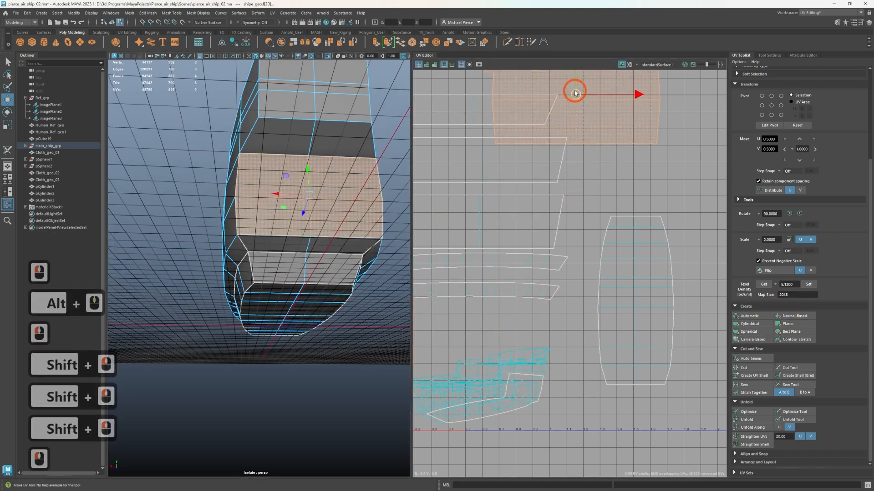
alt+middle_drag(575, 90, 604, 156)
drag(599, 159, 501, 101)
click(501, 101)
Create a normal-based UV shell for the two faces beneath the upper stern overhang and move it above the middle stern shell
alt+middle_drag(290, 165, 271, 230)
click(255, 203)
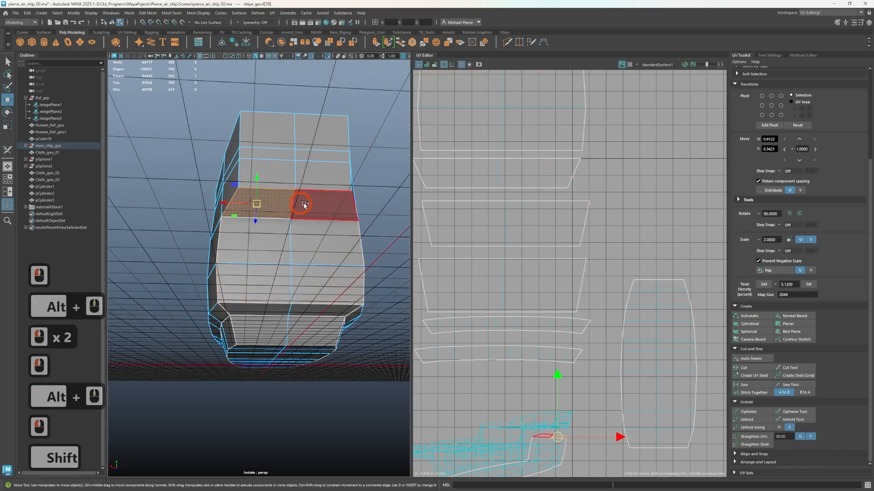
shift+click(324, 203)
click(802, 321)
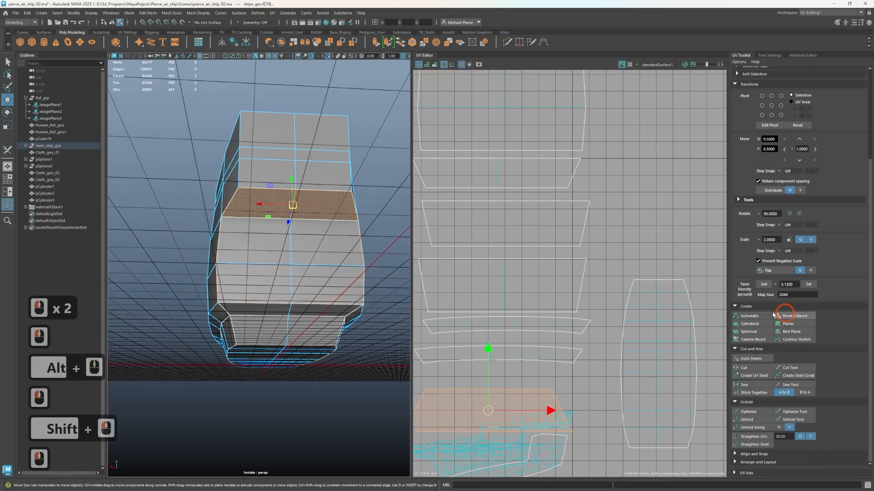
drag(491, 406, 465, 106)
drag(488, 14, 488, 13)
alt+middle_drag(563, 133, 573, 306)
drag(499, 185, 506, 181)
alt+middle_drag(608, 340, 638, 139)
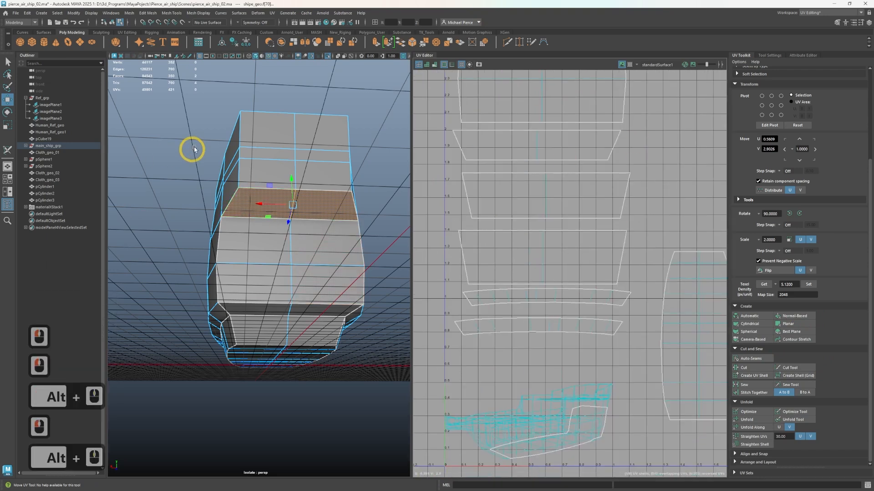
Project all the upper stern wall faces as one normal-based UV shell and move it to the top of the stack
click(260, 140)
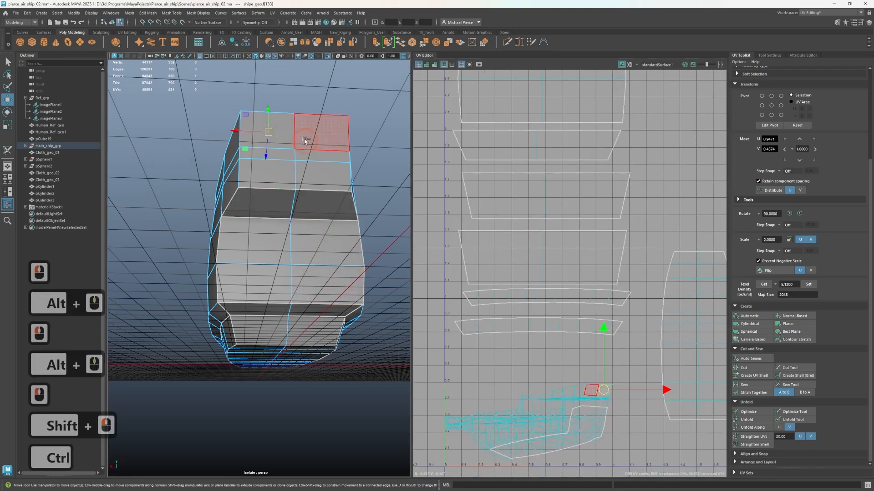
shift+click(301, 136)
shift+click(320, 152)
shift+click(247, 154)
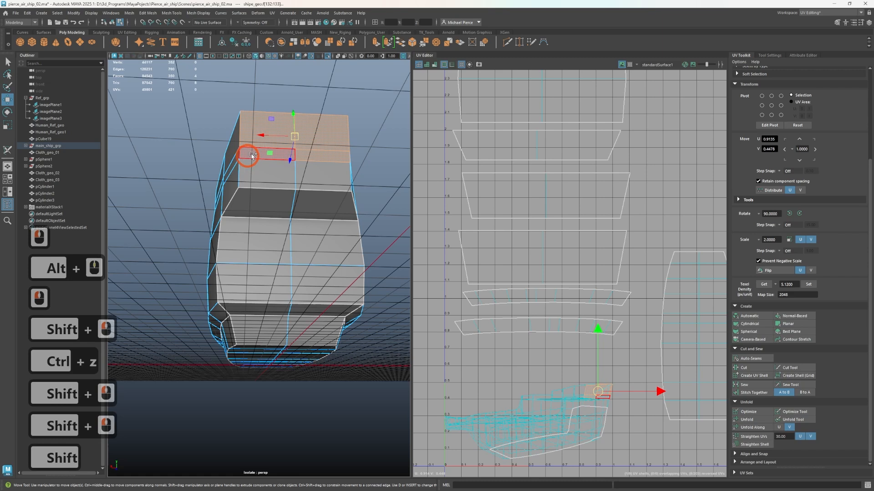
shift+click(251, 168)
shift+click(317, 182)
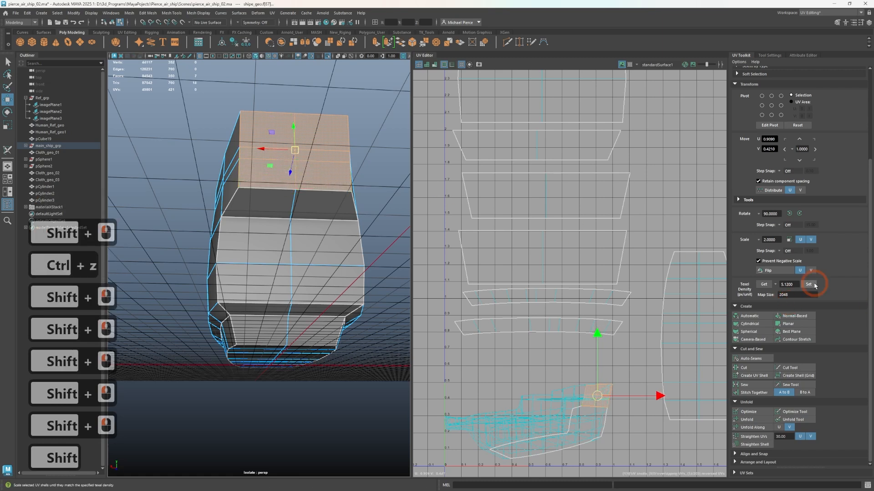
click(802, 317)
scroll(532, 355, down, 5)
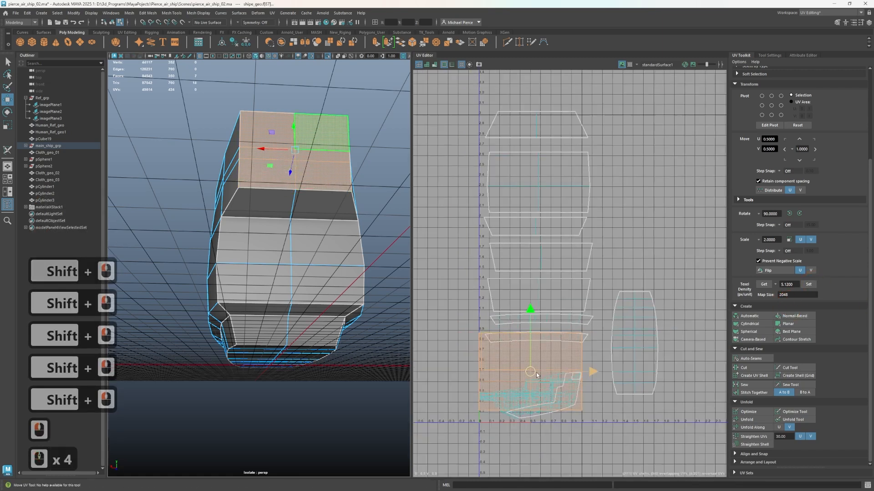
drag(530, 352, 539, 97)
scroll(446, 323, up, 1)
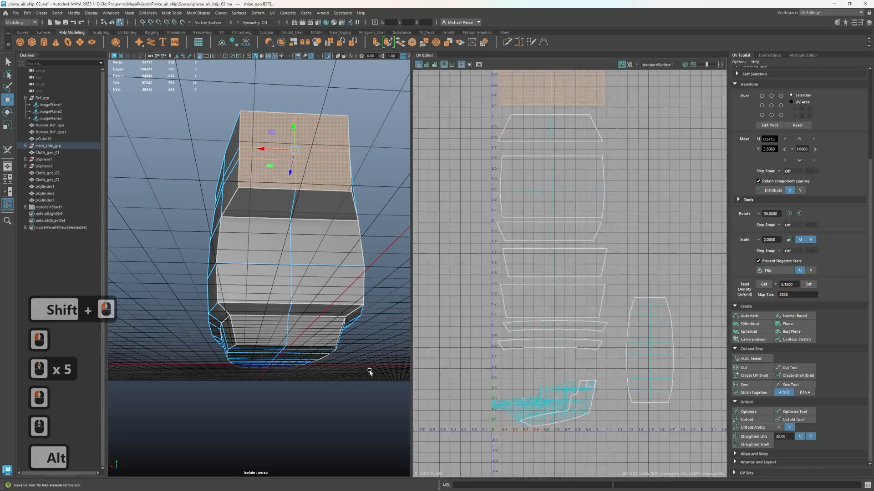
Project the narrow ledge faces along both sides and the bow of the hull's underside as one normal-based UV shell
alt+drag(355, 370, 384, 347)
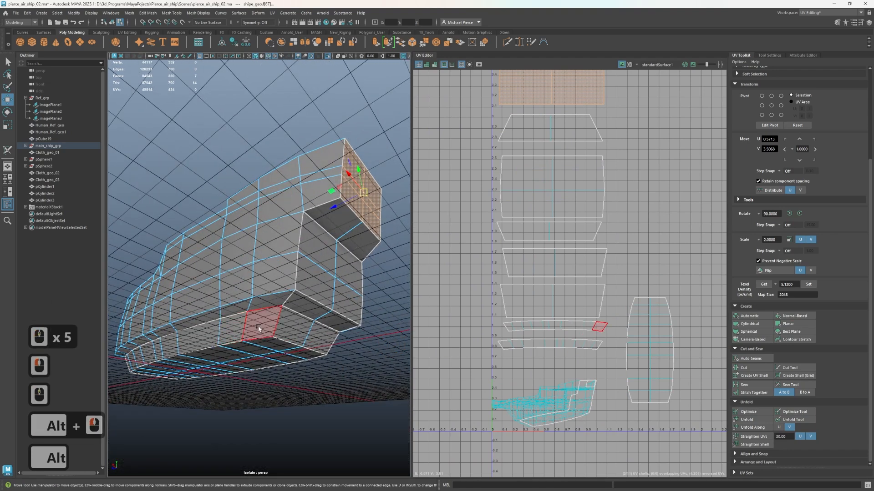
alt+drag(258, 327, 168, 296)
click(168, 296)
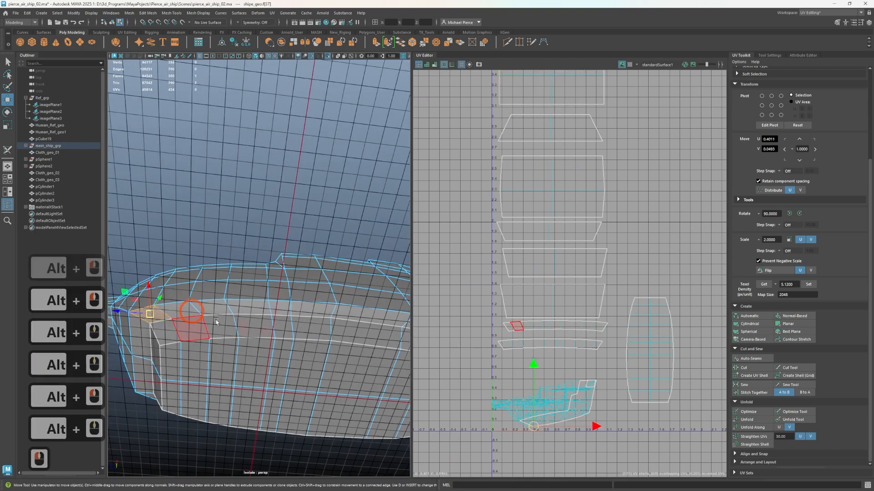
scroll(370, 354, up, 2)
alt+middle_drag(370, 353, 308, 318)
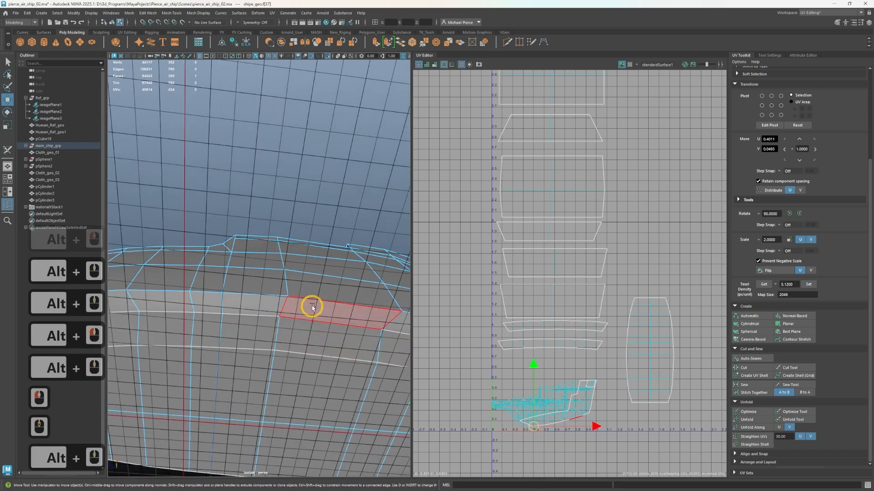
shift+double_click(285, 307)
scroll(286, 307, down, 3)
scroll(342, 305, up, 1)
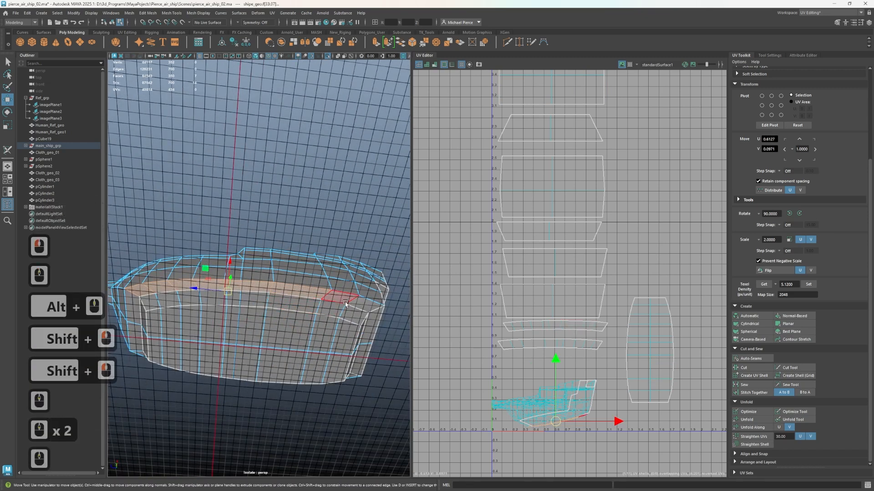
click(345, 303)
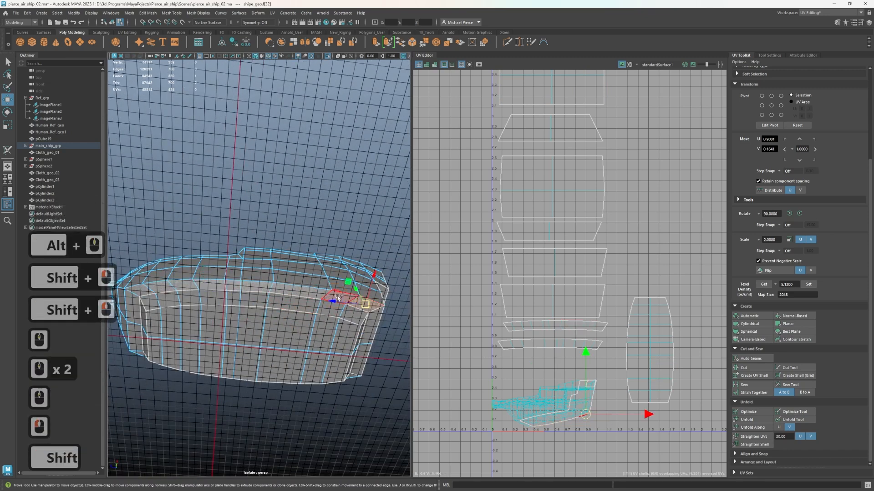
shift+double_click(338, 298)
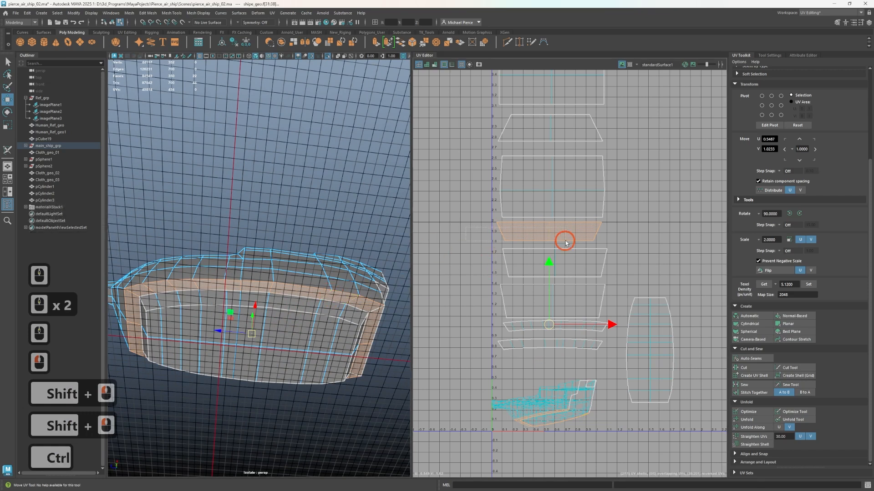
ctrl+drag(566, 242, 611, 252)
click(793, 316)
Move the arch-shaped ledge shell into the empty UV space below the stern and hull-bottom shells
scroll(535, 377, up, 2)
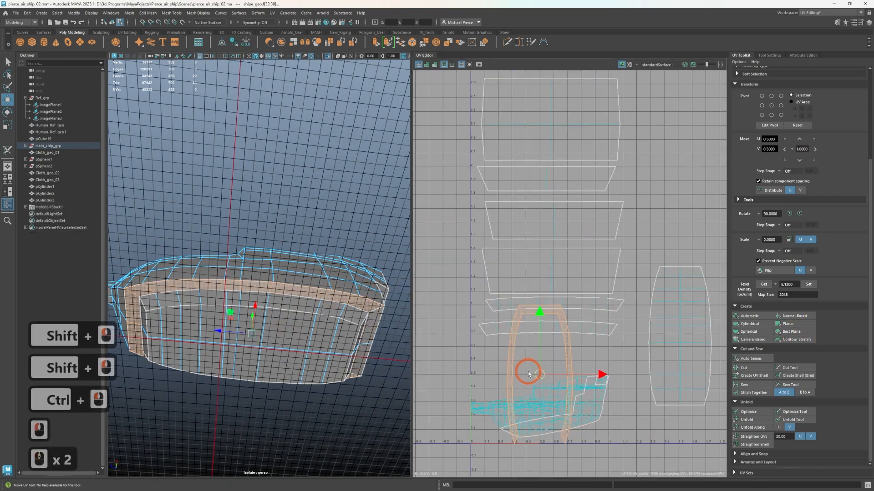
drag(528, 374, 620, 468)
alt+middle_drag(620, 468, 577, 357)
Cut the two corner edges at the closed end of the ledge shell to separate the end piece from the side strips
scroll(615, 305, up, 3)
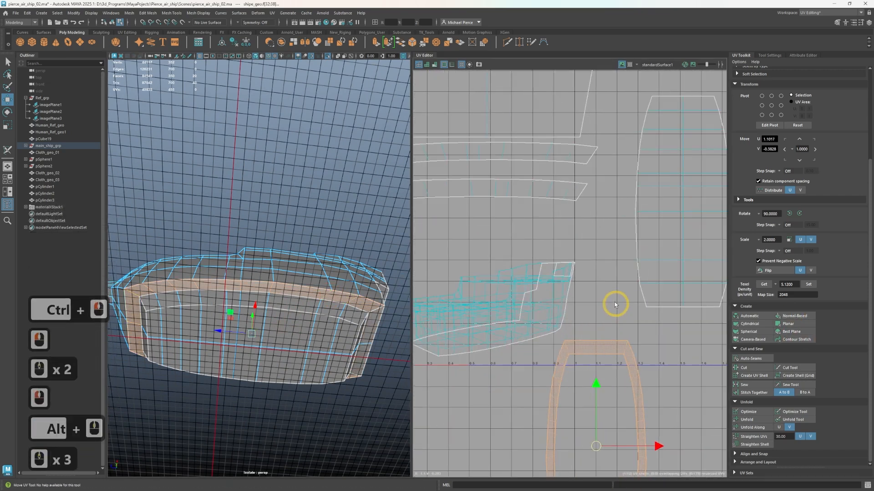
right_drag(615, 305, 607, 236)
click(566, 348)
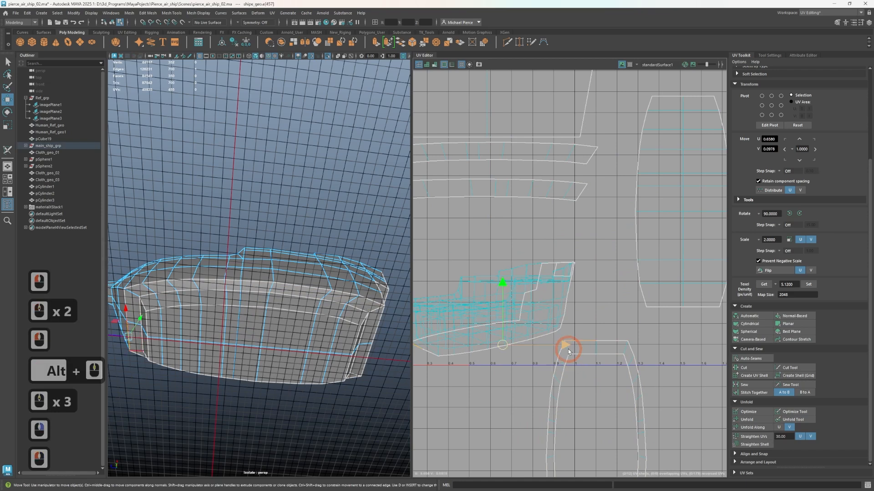
click(568, 349)
click(568, 351)
shift+click(626, 354)
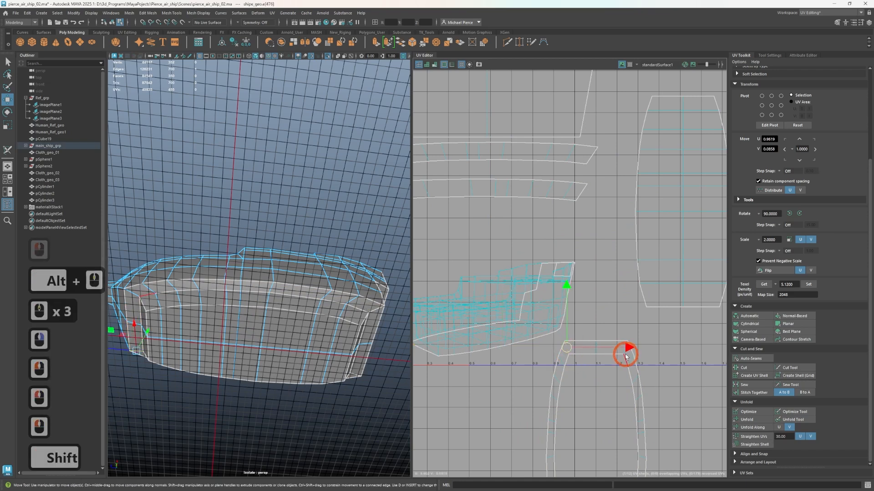
scroll(628, 387, up, 2)
scroll(631, 391, up, 1)
shift+click(579, 379)
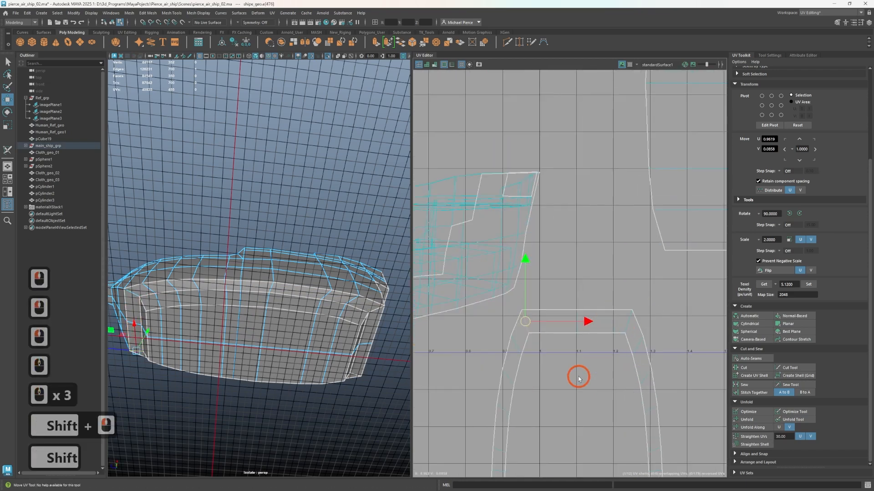
shift+click(612, 342)
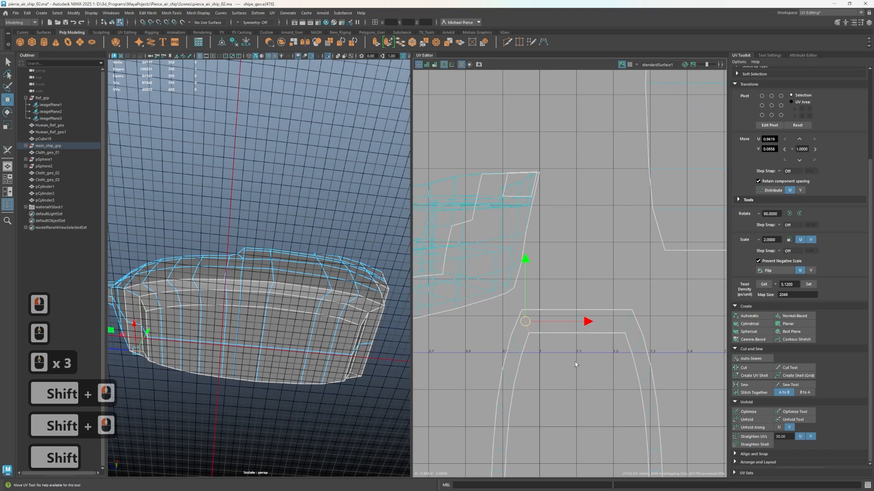
shift+right_drag(575, 363, 538, 369)
click(632, 326)
click(630, 327)
click(567, 366)
Move the short end piece of the ledge as its own shell to the gap above the hull side shell
scroll(567, 366, down, 1)
scroll(567, 366, down, 7)
click(570, 353)
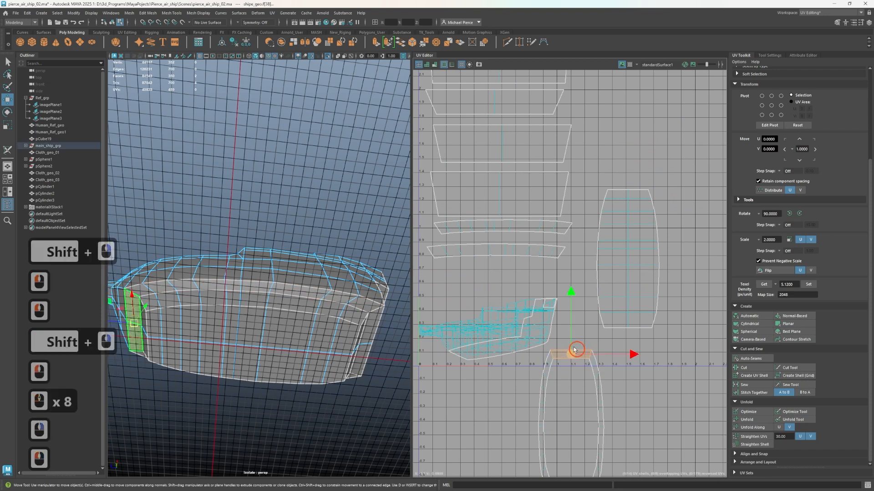
key(w)
Reproject the two long curved ledge strips one after the other with normal-based projections and move the second strip below the UV grid's origin
double_click(592, 398)
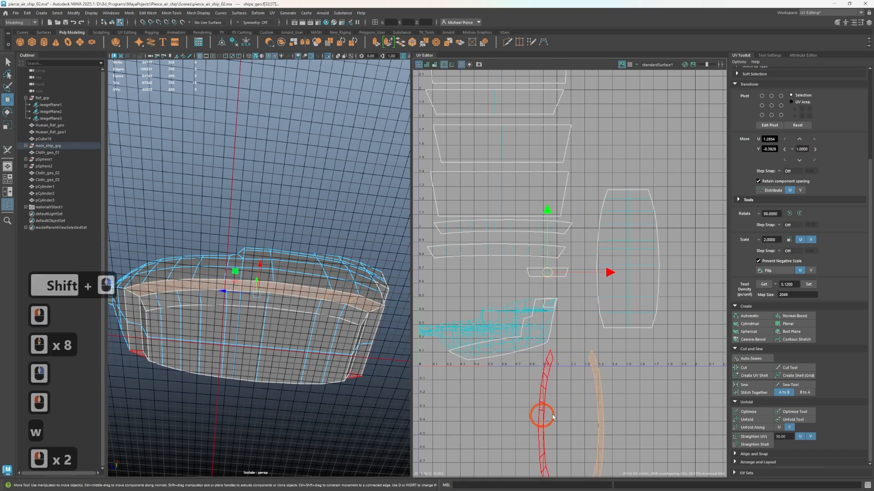
click(778, 315)
click(496, 298)
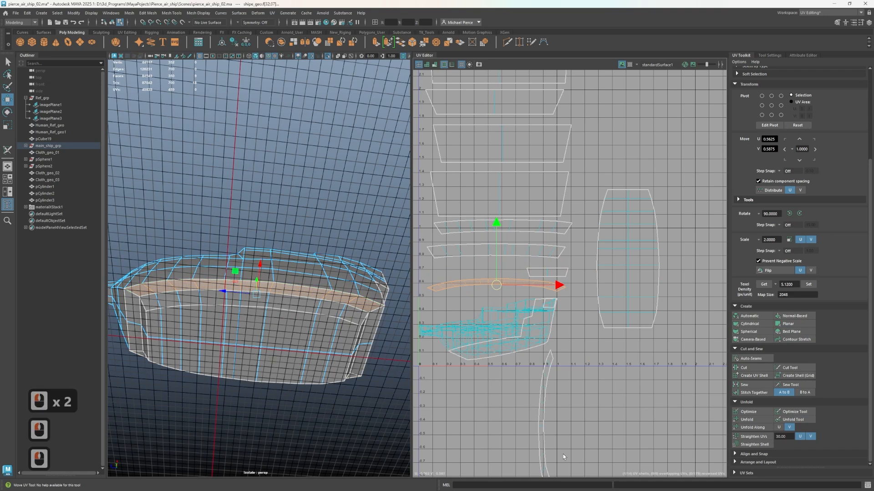
click(542, 445)
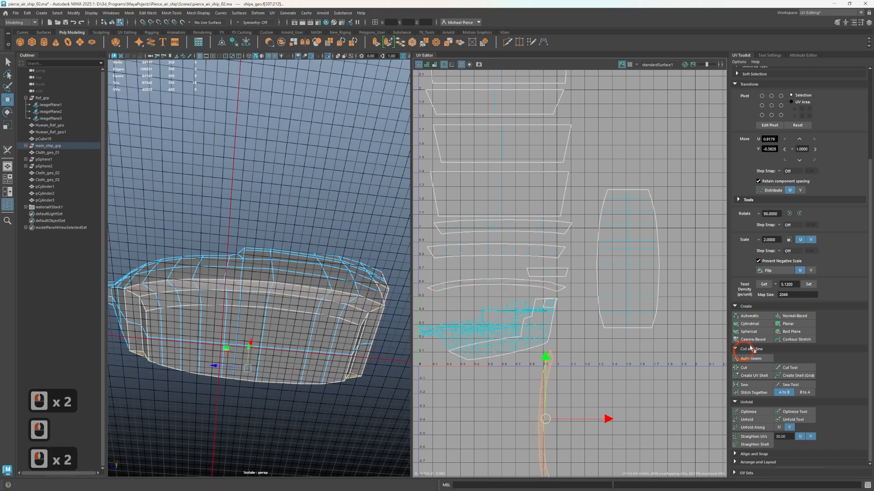
click(788, 324)
double_click(491, 294)
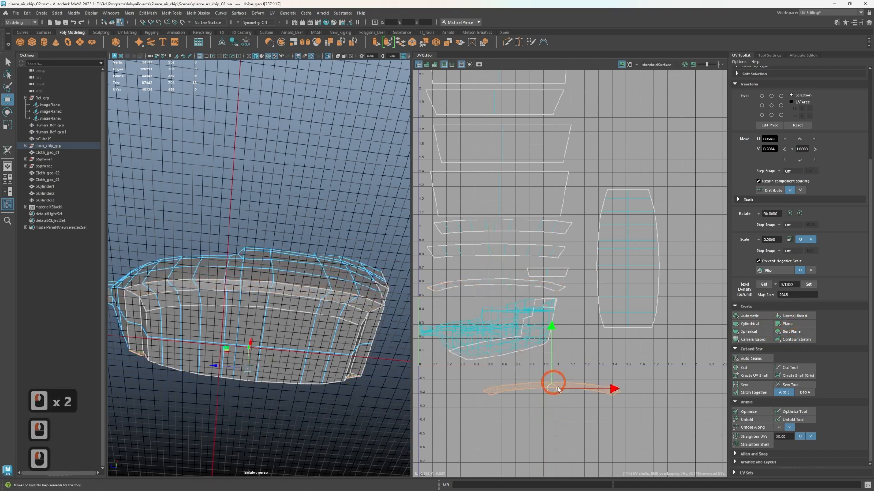
Move the other curved strip shell and the short end piece below the hull side shell to group them with the second strip
double_click(494, 285)
double_click(499, 288)
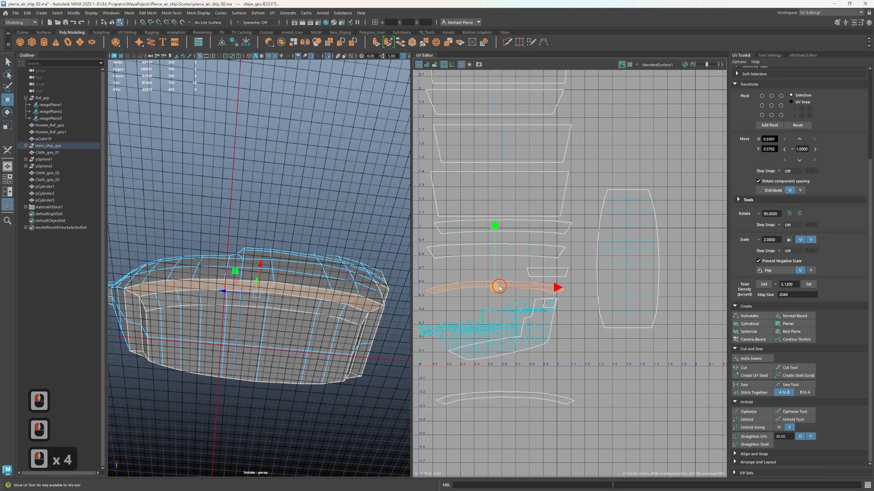
double_click(543, 275)
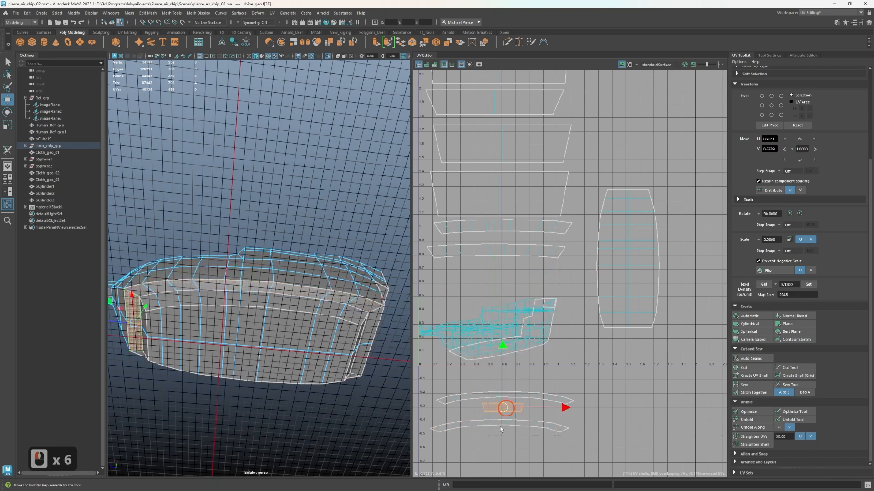
Project the four large sloping faces beneath the bow as one UV shell and move it above the tall hull-bottom shell
alt+drag(336, 325, 269, 252)
double_click(243, 263)
right_drag(275, 248, 276, 263)
click(297, 239)
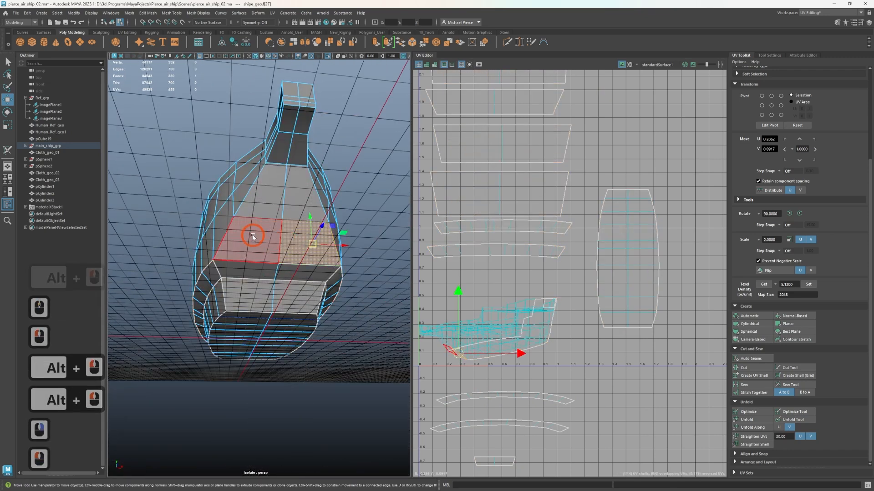
shift+click(268, 200)
shift+click(253, 241)
shift+click(303, 194)
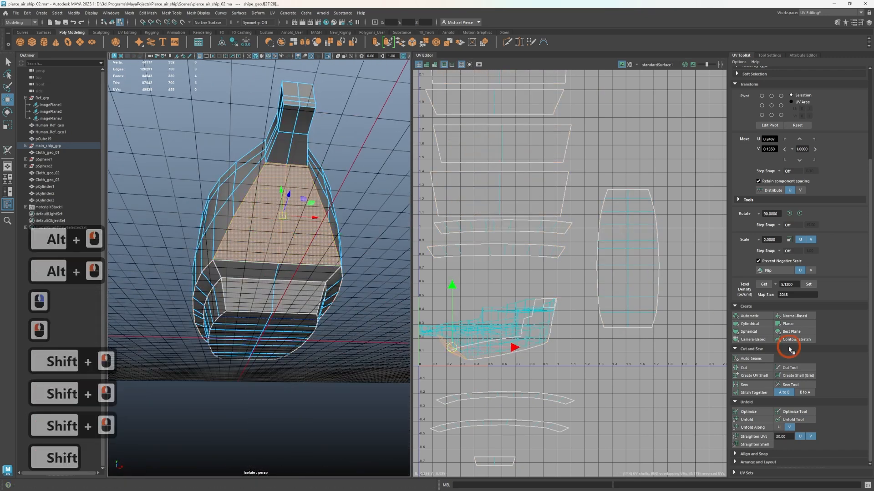
click(792, 323)
drag(468, 285, 573, 171)
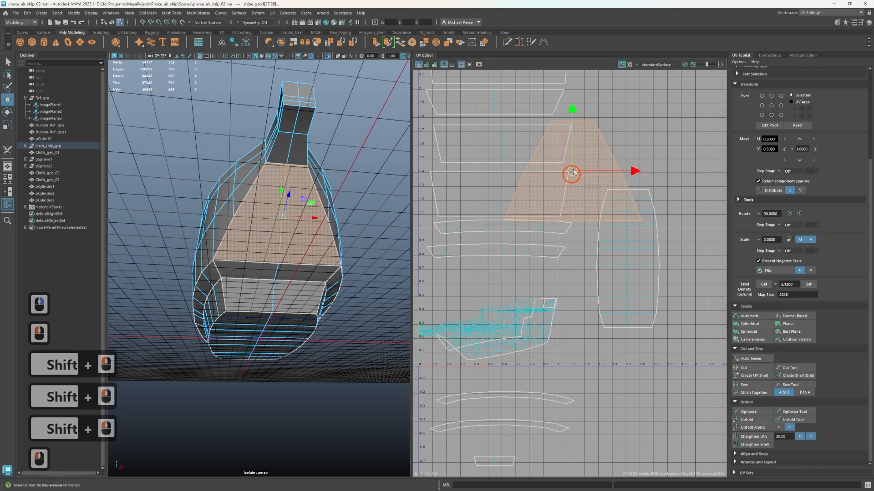
drag(622, 133, 643, 123)
alt+middle_drag(643, 124, 594, 191)
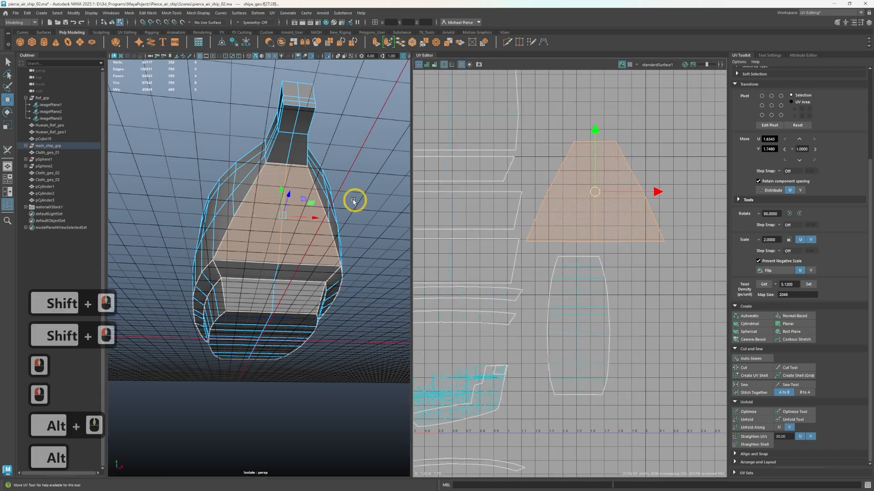
Scale the sloping bow shell down to roughly half size and place it directly above the hull-bottom shell
key(r)
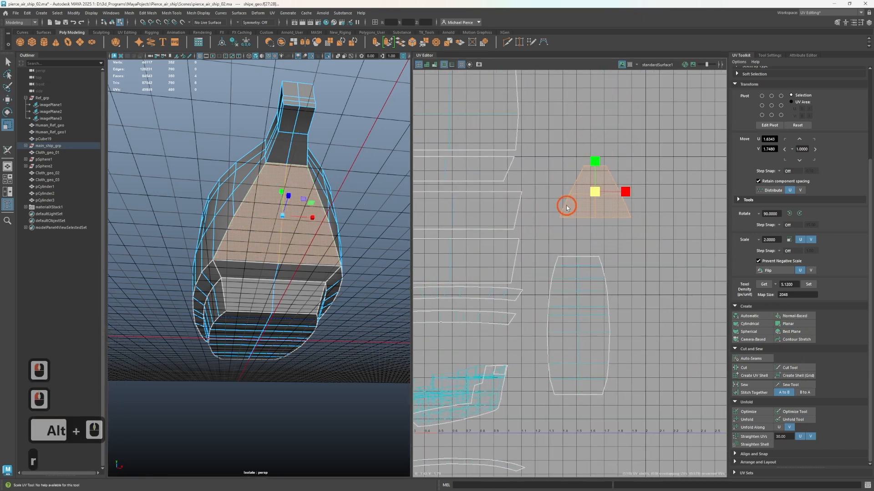
drag(567, 208, 596, 195)
key(w)
Project the four faces on the underside of the narrow bow extension as one normal-based UV shell
double_click(271, 151)
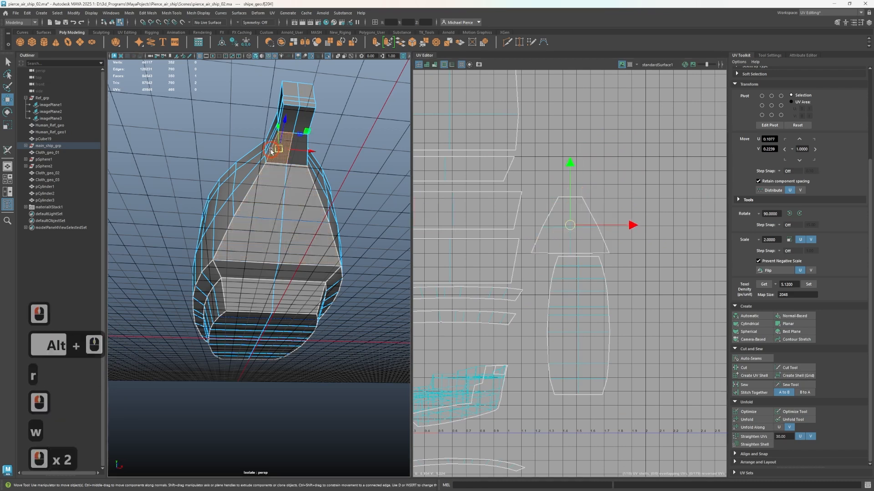
scroll(309, 160, up, 2)
alt+middle_drag(321, 152, 295, 267)
shift+click(303, 196)
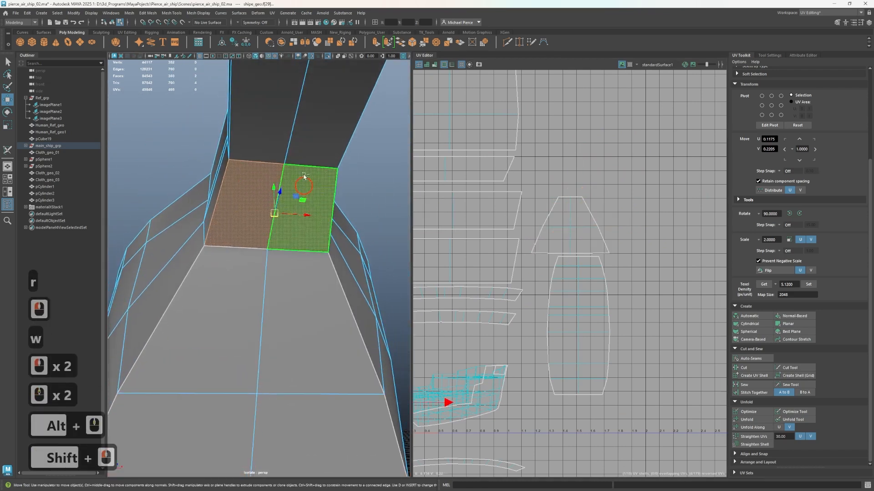
shift+click(279, 144)
shift+click(321, 145)
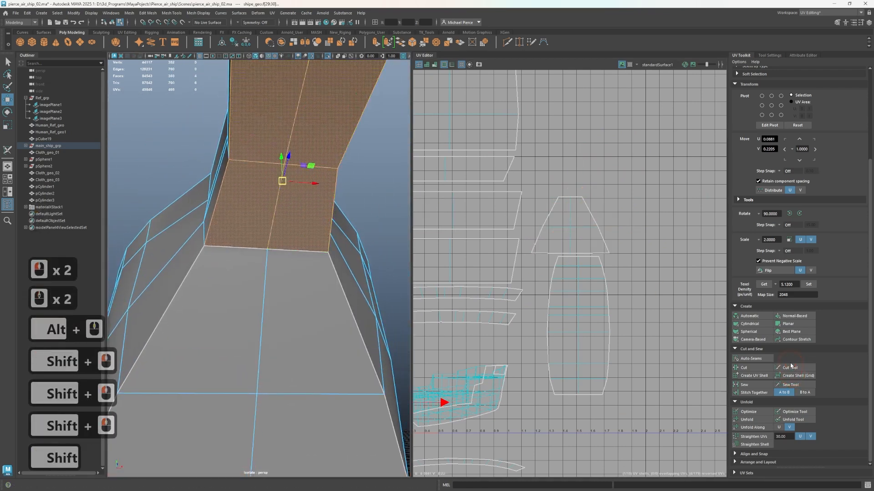
click(787, 317)
Scale the bow extension shell down and place it directly above the sloping bow shell
scroll(620, 334, down, 3)
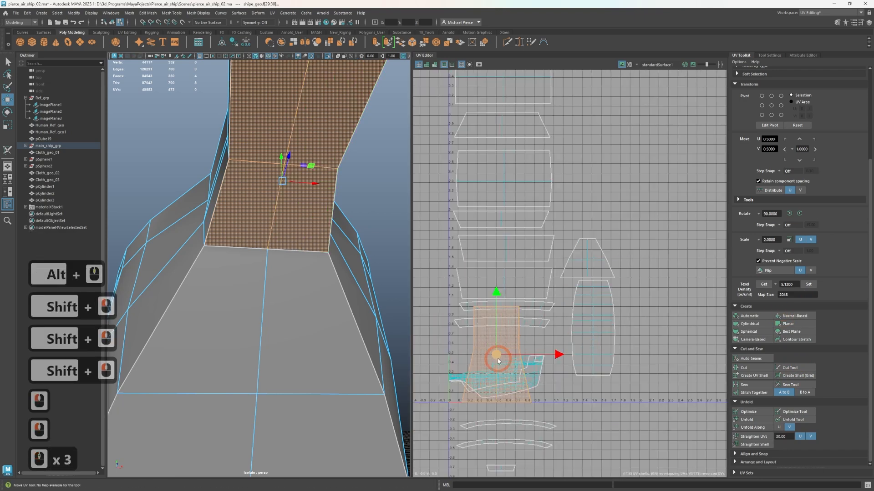
key(r)
drag(486, 358, 474, 363)
key(w)
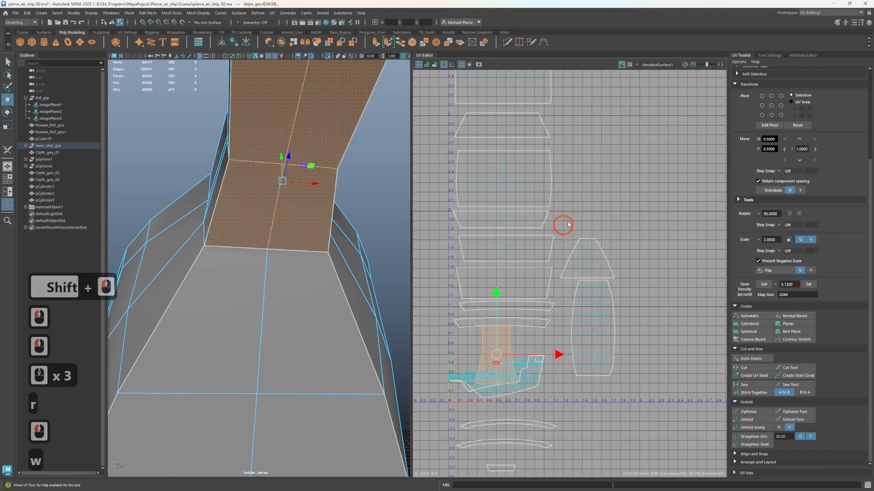
drag(568, 225, 575, 223)
key(ctrl+z)
drag(496, 356, 586, 218)
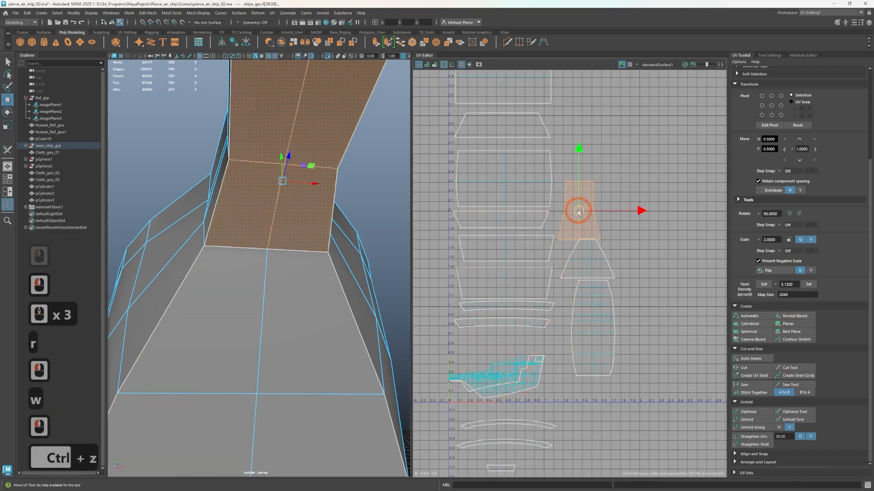
Cut UV seams along the outer and inner edges of the hull's top rim, starting from the bow, with the 3D Cut and Sew UV Tool
scroll(308, 285, down, 3)
alt+drag(201, 273, 284, 312)
scroll(282, 314, up, 3)
alt+middle_drag(264, 314, 275, 325)
scroll(588, 412, up, 2)
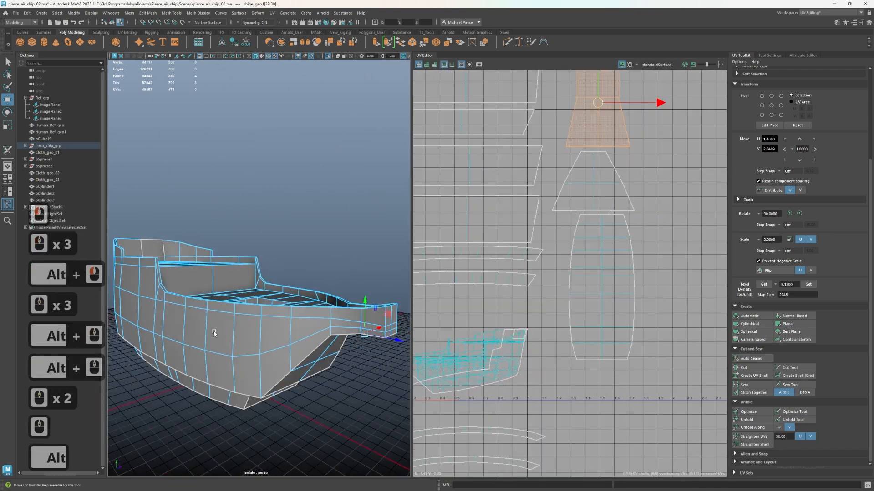
alt+drag(209, 326, 251, 301)
scroll(285, 326, up, 3)
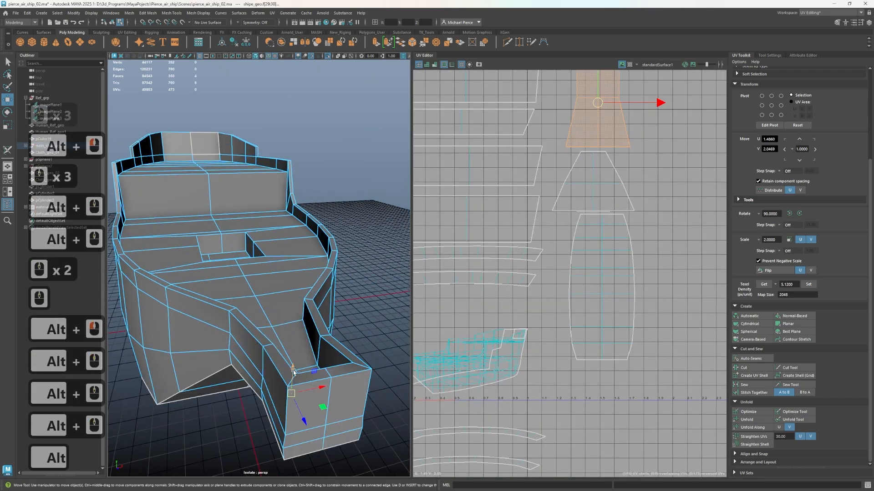
right_drag(269, 362, 264, 277)
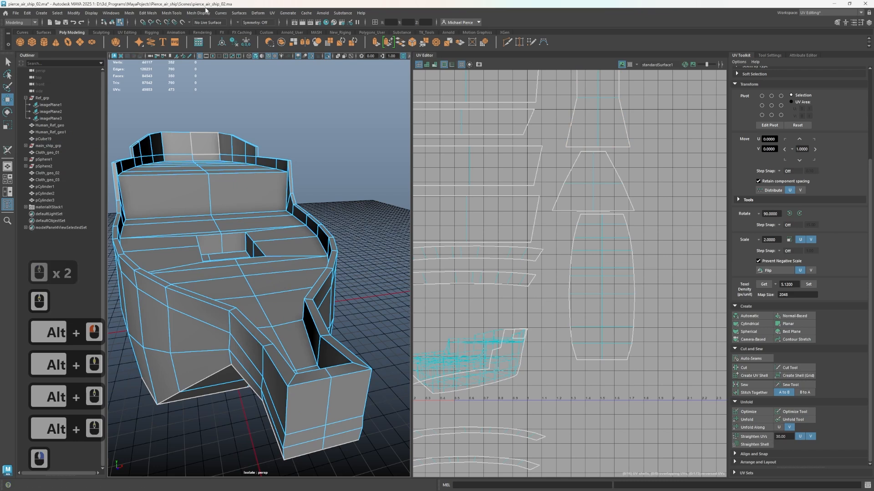
click(272, 13)
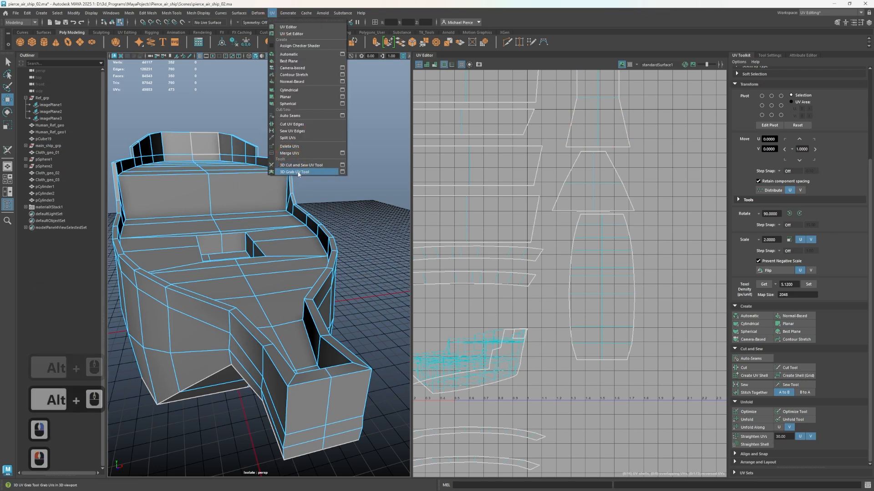
click(290, 166)
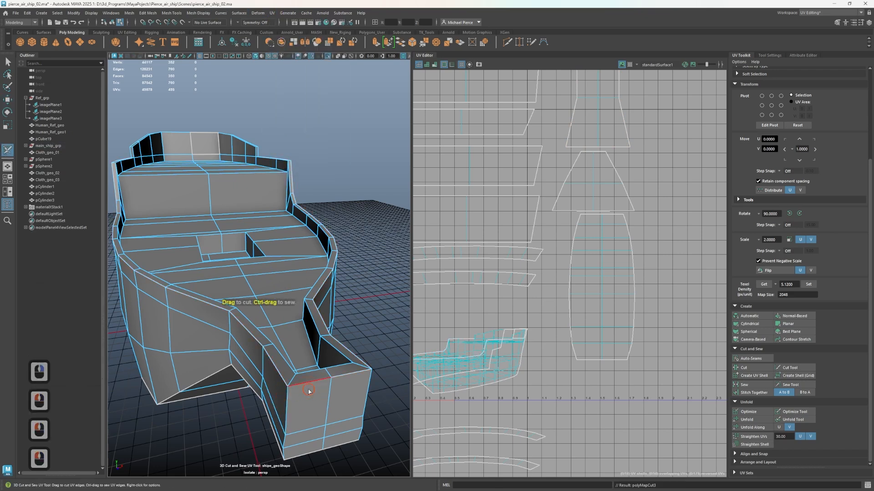
double_click(305, 375)
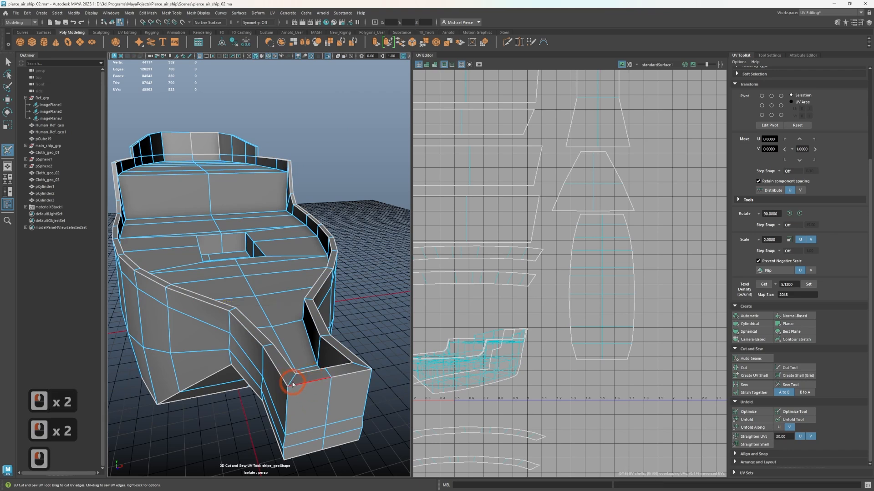
double_click(305, 383)
double_click(362, 366)
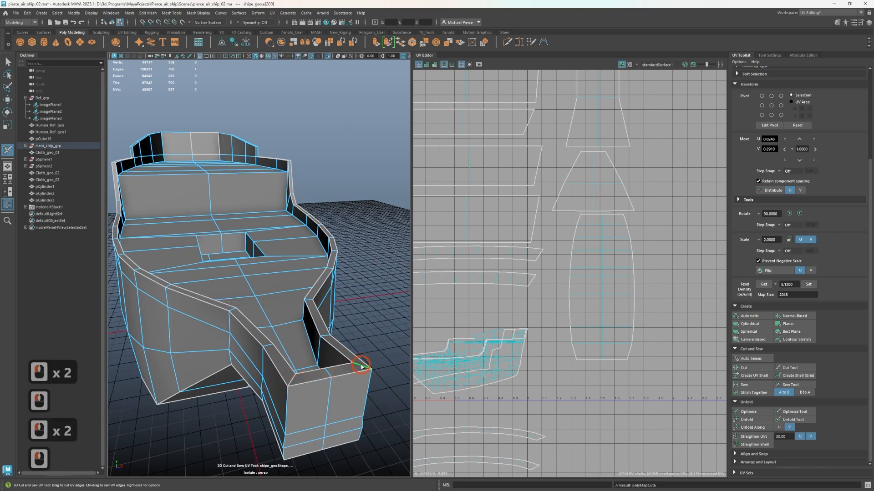
Cut the remaining UV seams around the bow extension's flat front face, including its vertical corner edges
alt+middle_drag(301, 385, 335, 385)
double_click(387, 386)
double_click(335, 384)
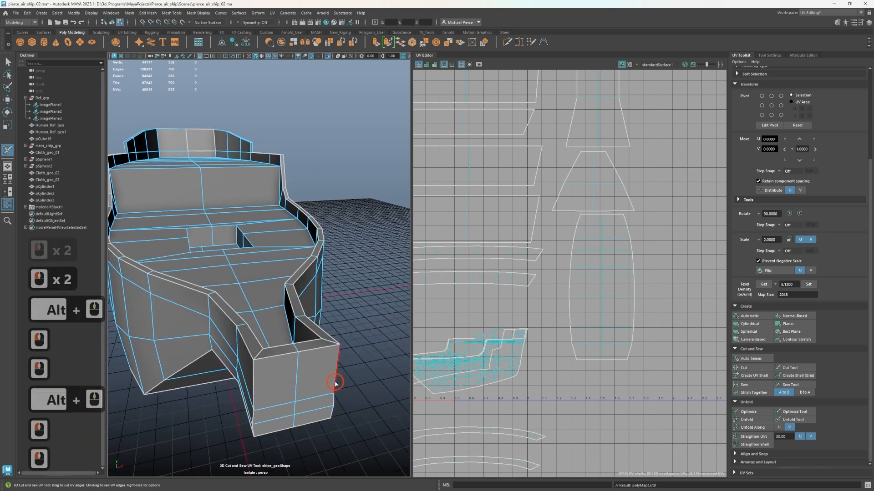
alt+drag(287, 390, 350, 384)
alt+middle_drag(350, 385, 342, 388)
alt+drag(314, 395, 337, 396)
alt+middle_drag(301, 401, 351, 426)
Cut the short edges across the rim and up the small step where the raised stern railing begins on one side
alt+drag(182, 321, 218, 337)
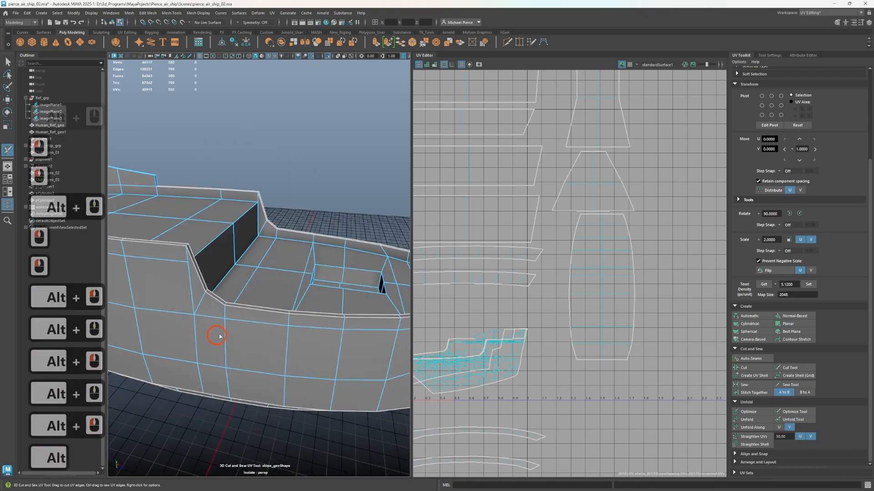
alt+middle_drag(223, 339, 474, 365)
alt+drag(383, 343, 253, 365)
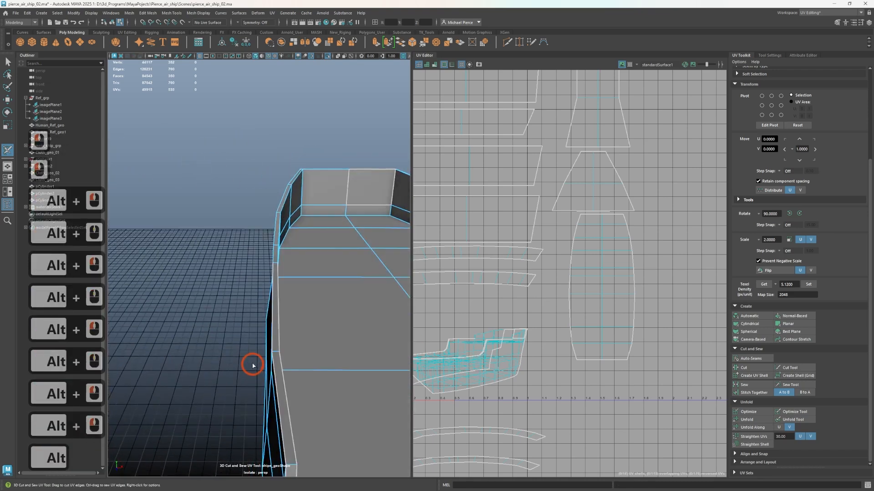
scroll(289, 264, up, 2)
double_click(289, 258)
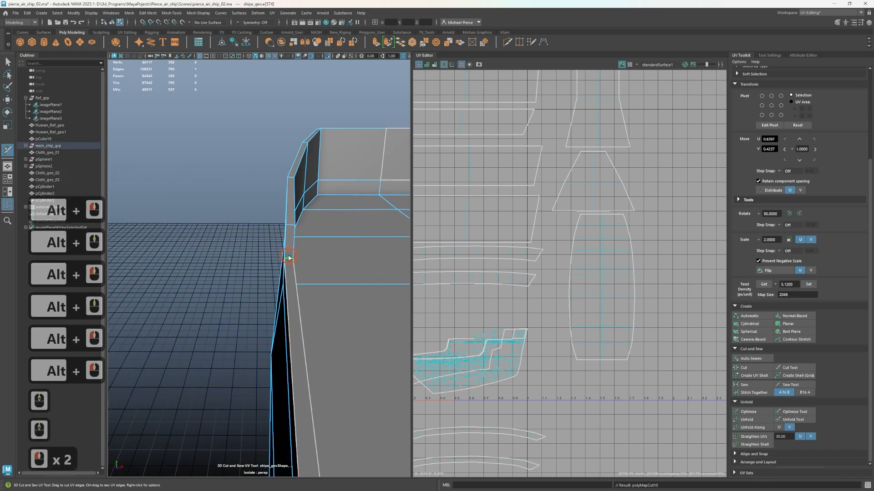
alt+drag(255, 255, 299, 274)
scroll(301, 268, up, 1)
click(306, 223)
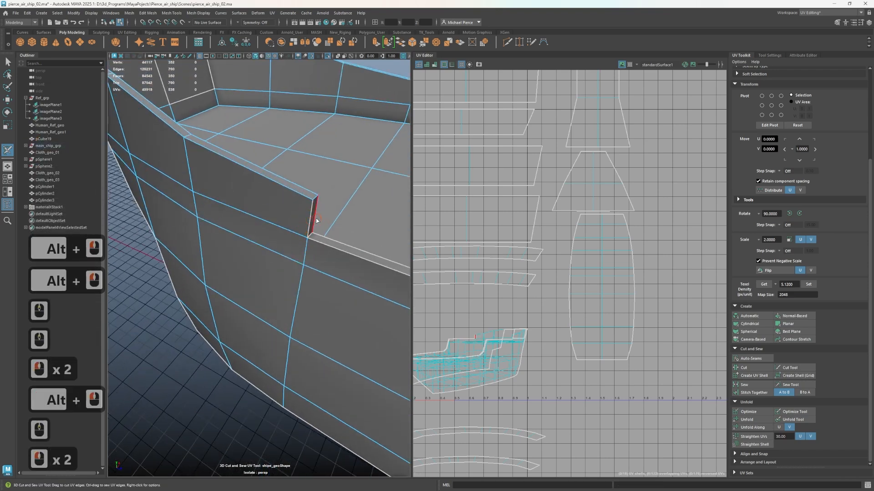
Cut UV seams along the inner and outer top edges of the raised stern railing, including the inside edge of its step
click(308, 197)
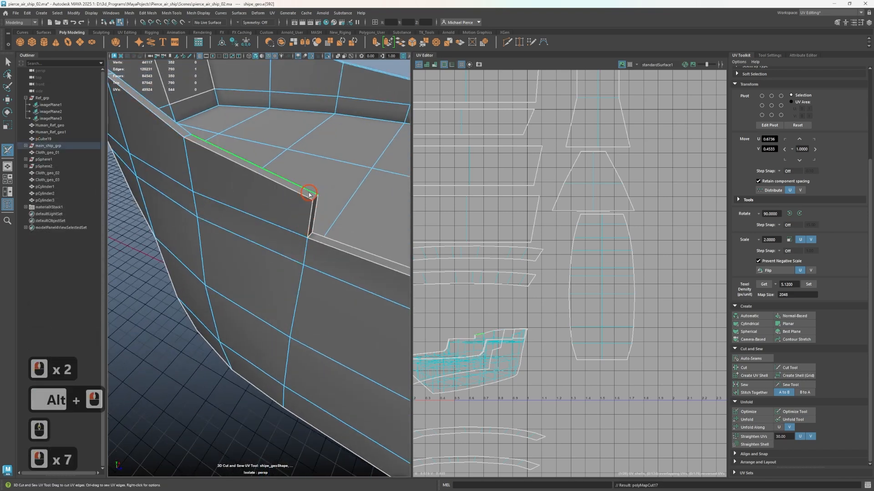
click(317, 198)
click(316, 198)
alt+middle_drag(316, 198, 191, 290)
alt+middle_drag(305, 234, 296, 275)
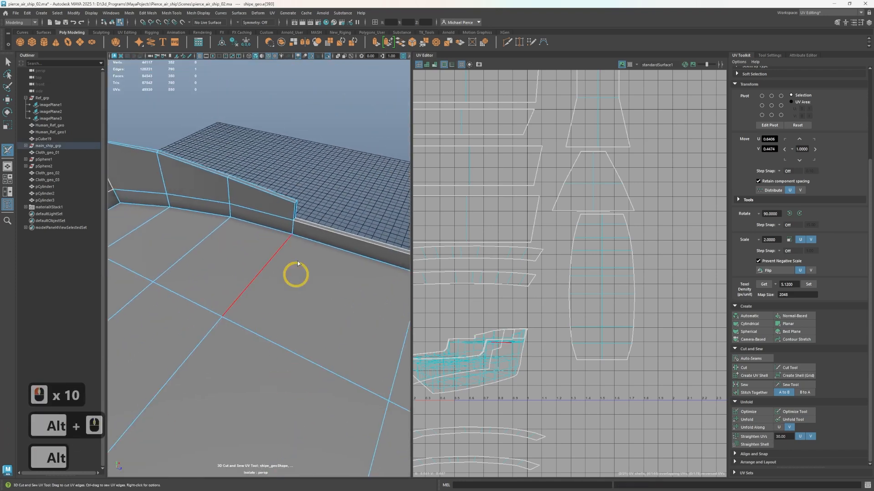
click(296, 208)
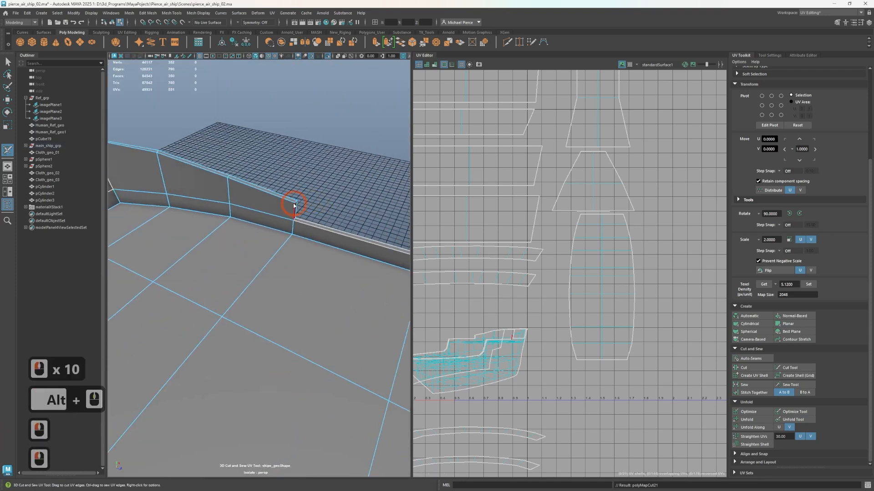
click(293, 205)
alt+drag(307, 207, 268, 203)
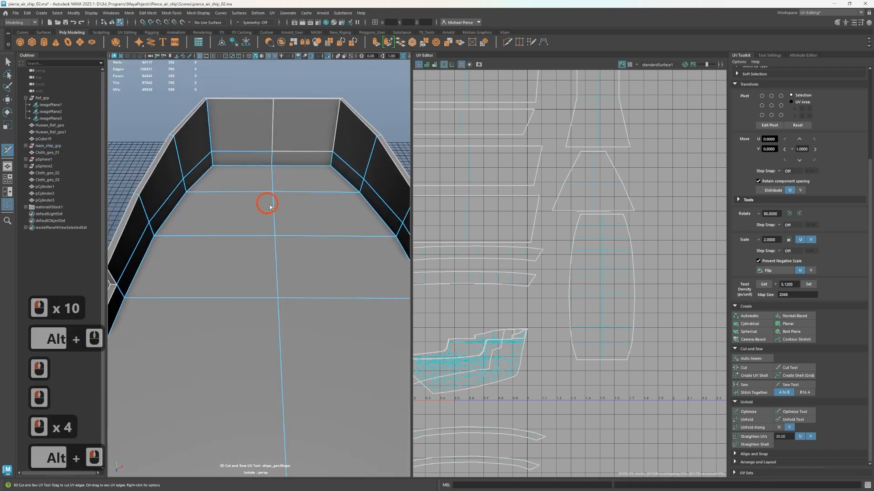
Cut the short edges bordering the matching railing step on the opposite side of the stern
alt+middle_drag(267, 203, 182, 207)
alt+scroll(362, 277, up, 2)
click(343, 286)
click(347, 275)
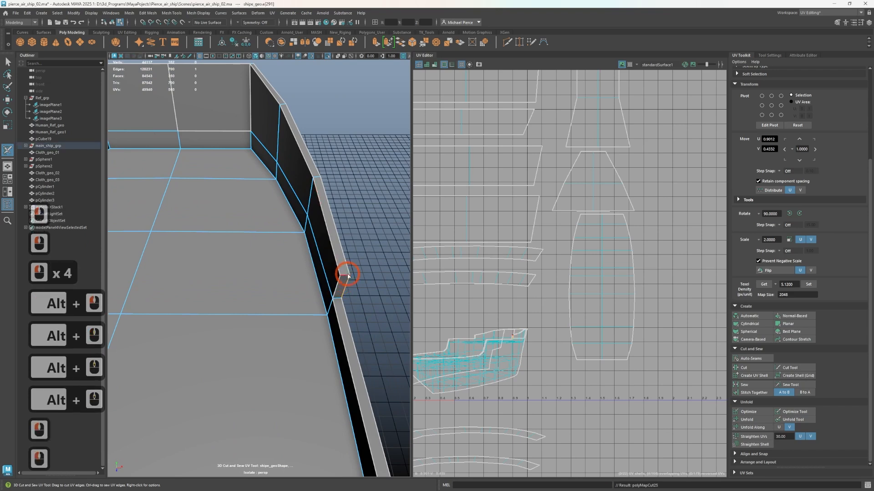
click(344, 277)
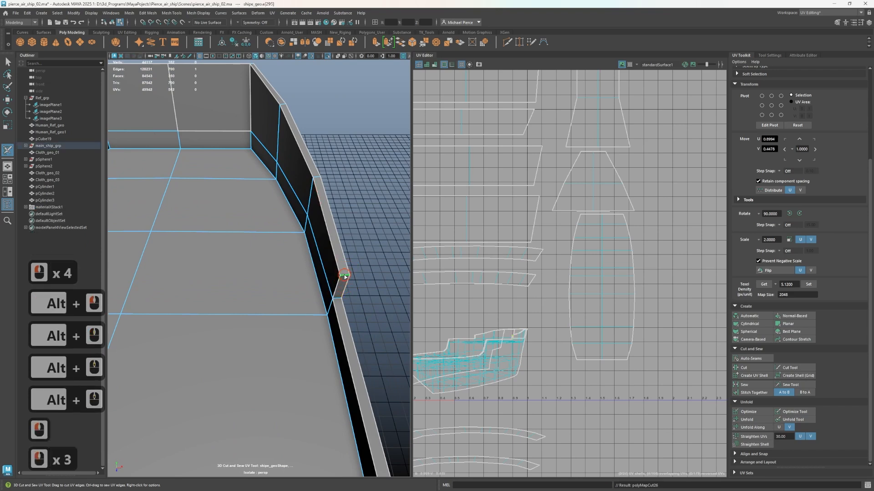
double_click(338, 299)
Cut the UV seam around the raised stern deck where it meets the base of the inner walls
scroll(298, 303, down, 3)
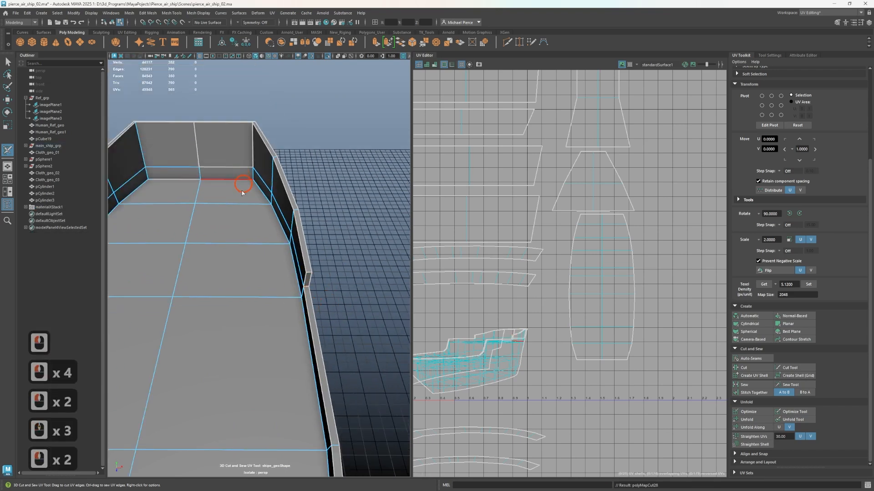
click(241, 231)
double_click(277, 222)
alt+middle_drag(144, 300, 253, 203)
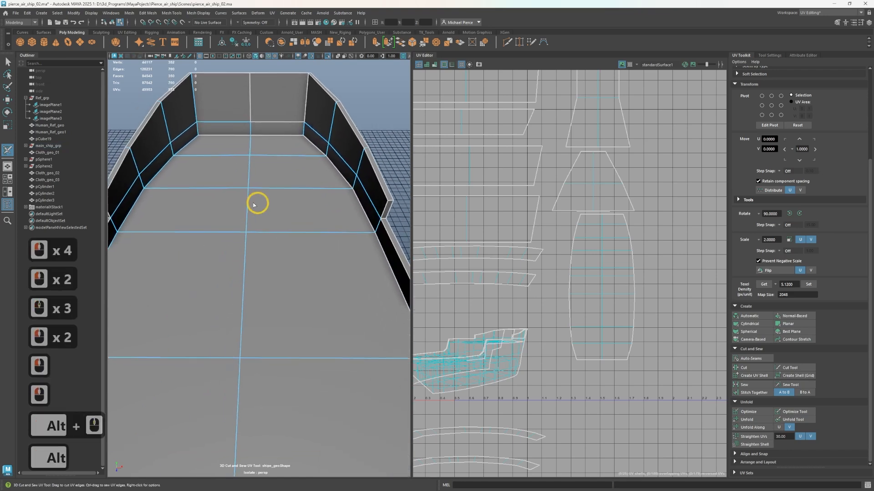
double_click(136, 211)
alt+scroll(189, 279, down, 3)
alt+middle_drag(190, 279, 269, 253)
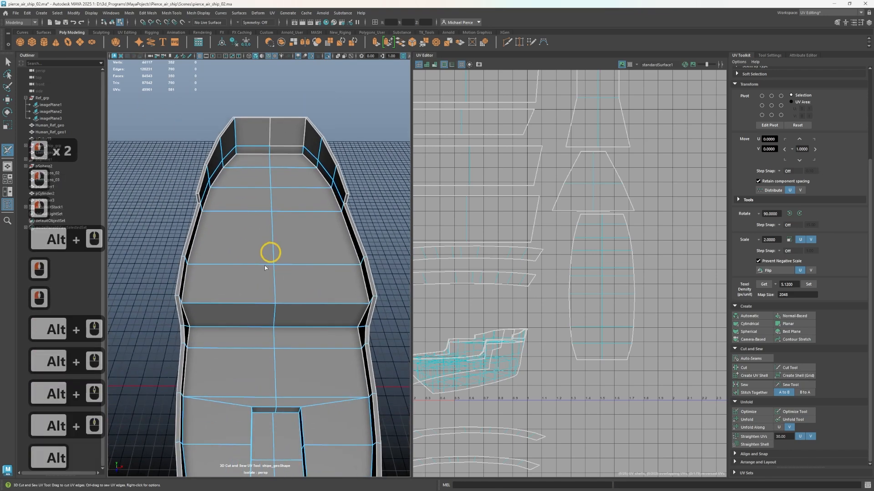
Cut the upper and lower edges of the vertical wall between the raised stern deck and the main deck
alt+scroll(222, 312, up, 3)
alt+drag(223, 312, 195, 306)
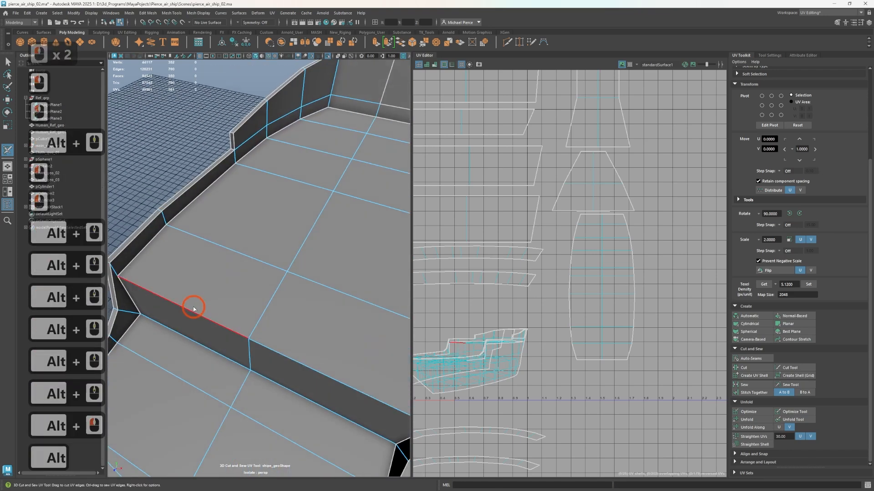
click(214, 350)
mouse_move(240, 357)
alt+mouse_down()
mouse_move(353, 347)
mouse_move(236, 296)
mouse_move(250, 330)
mouse_move(285, 332)
mouse_move(312, 318)
alt+mouse_up()
alt+scroll(236, 295, down, 3)
alt+scroll(255, 330, up, 2)
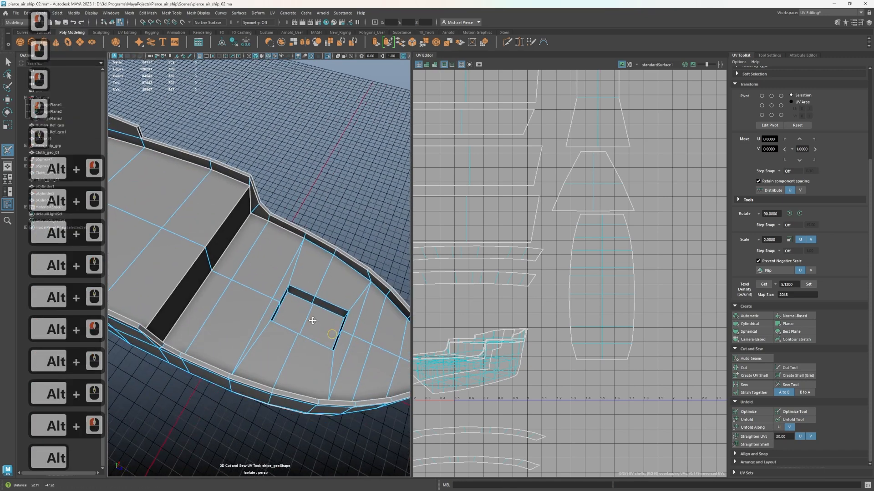
Cut the UV seam around the top edges of the rectangular hatch opening in the main deck
alt+middle_drag(312, 318, 230, 268)
scroll(227, 259, up, 2)
double_click(176, 232)
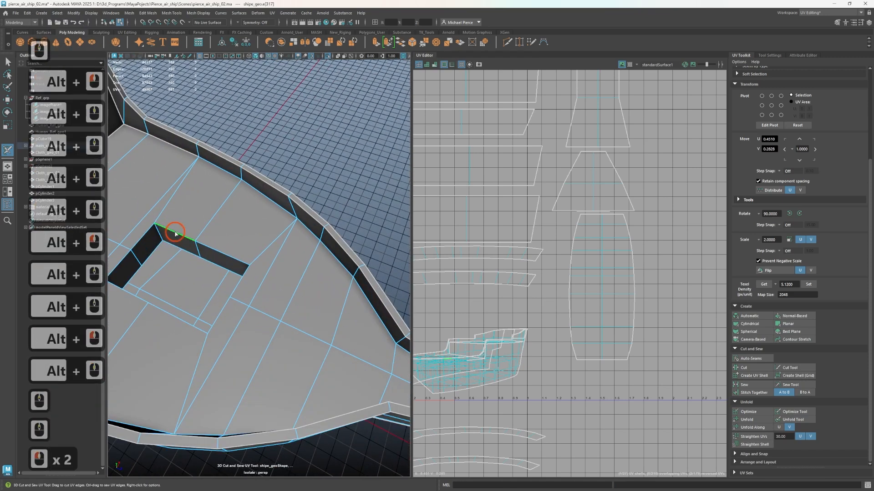
click(175, 232)
Cut the vertical corner edges and the lower edges of the hatch opening's walls
alt+drag(177, 243, 295, 253)
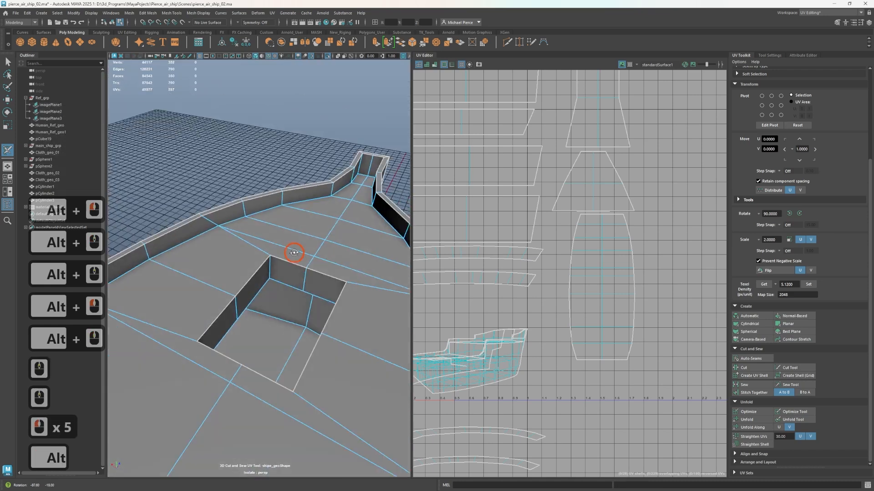
double_click(272, 269)
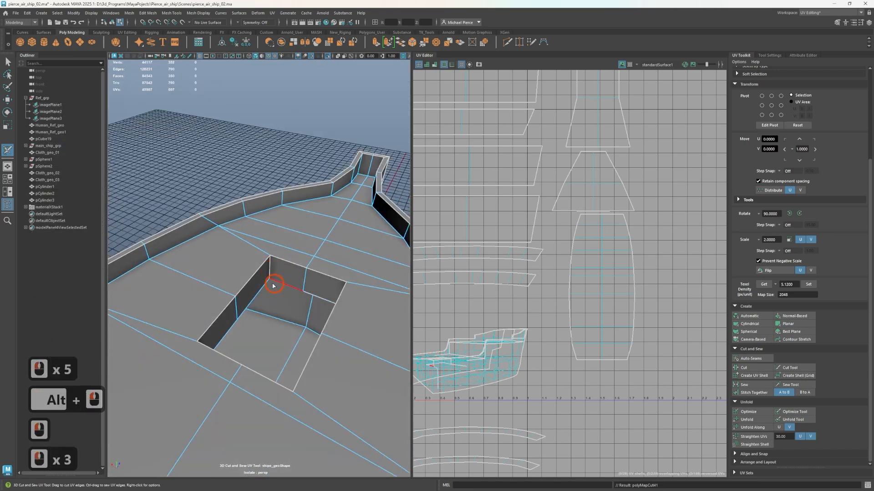
click(263, 286)
mouse_move(263, 286)
alt+mouse_down()
mouse_move(314, 273)
mouse_move(329, 248)
mouse_move(353, 269)
mouse_move(300, 206)
alt+mouse_up()
click(314, 244)
click(333, 239)
click(336, 239)
click(306, 212)
click(306, 212)
scroll(313, 227, up, 2)
mouse_move(320, 238)
alt+mouse_down()
mouse_move(351, 250)
mouse_move(262, 278)
alt+mouse_up()
alt+middle_drag(260, 285, 331, 376)
alt+scroll(318, 352, up, 8)
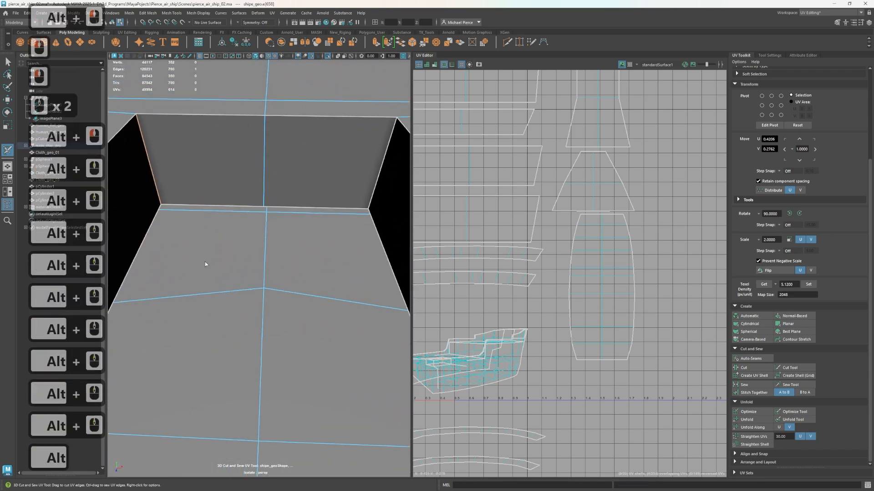
Cut a seam from the hatch corner to the wall and start cutting along the ceiling edge of the room below
alt+drag(205, 261, 320, 375)
alt+middle_drag(321, 374, 341, 145)
mouse_move(257, 472)
alt+middle_down()
mouse_move(326, 261)
mouse_move(329, 218)
alt+middle_up()
alt+middle_drag(297, 319, 331, 115)
scroll(237, 408, up, 2)
mouse_move(236, 408)
alt+mouse_down()
mouse_move(243, 429)
mouse_move(271, 412)
alt+mouse_up()
double_click(271, 413)
click(299, 244)
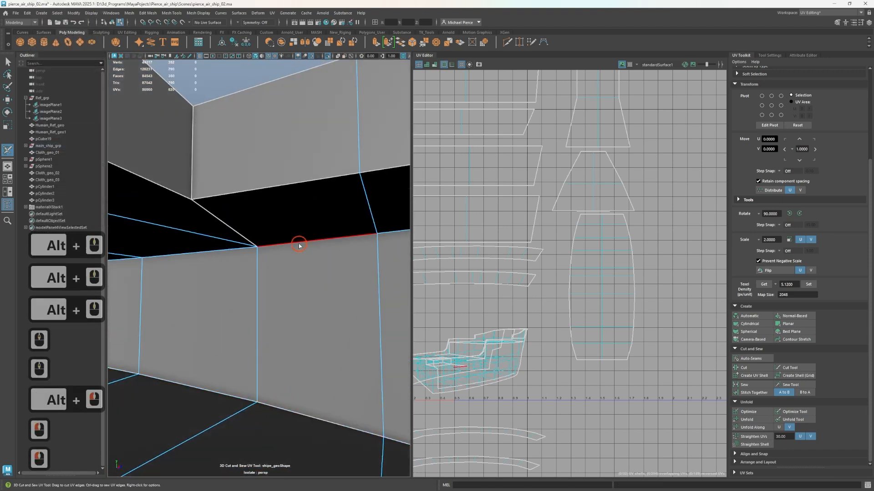
double_click(231, 256)
Continue the ceiling seam along the side wall toward the far end of the room below deck
alt+drag(242, 262, 250, 386)
alt+middle_drag(250, 387, 292, 264)
scroll(235, 292, down, 2)
mouse_move(217, 327)
alt+mouse_down()
mouse_move(187, 334)
mouse_move(204, 339)
alt+mouse_up()
alt+middle_drag(228, 335, 306, 257)
click(197, 279)
alt+drag(196, 279, 139, 280)
click(251, 241)
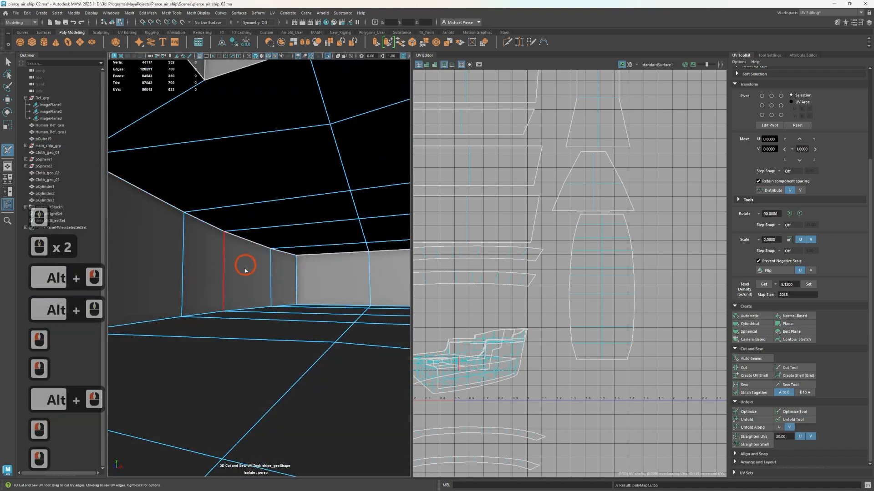
Cut the seam where the floor meets the side and end walls at the far end of the room below deck
alt+drag(249, 302, 255, 324)
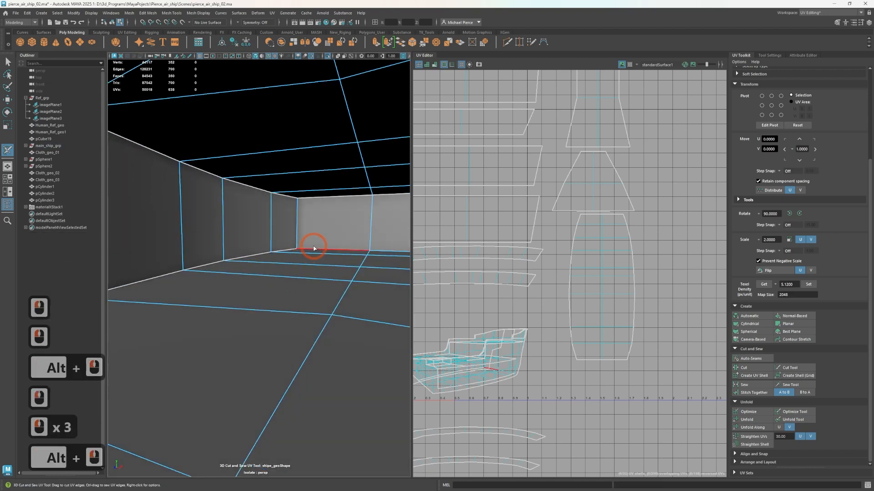
double_click(312, 247)
scroll(293, 261, down, 2)
Cut the floor, vertical corner and ceiling edges of the end wall on the opposite side of the room below deck
alt+drag(282, 267, 185, 253)
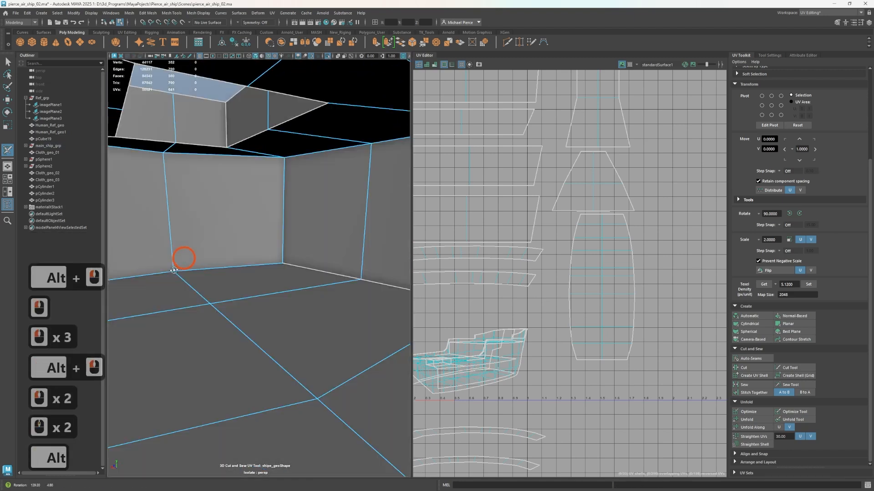
click(237, 262)
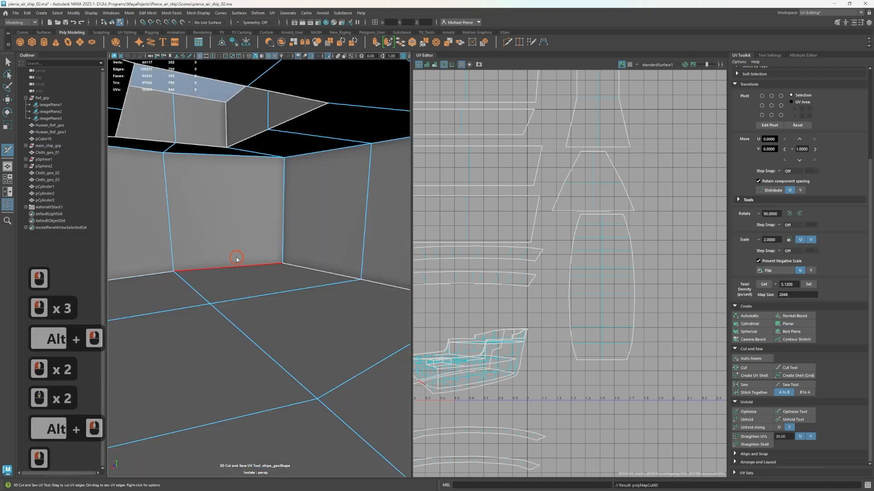
click(246, 184)
alt+scroll(307, 232, down, 2)
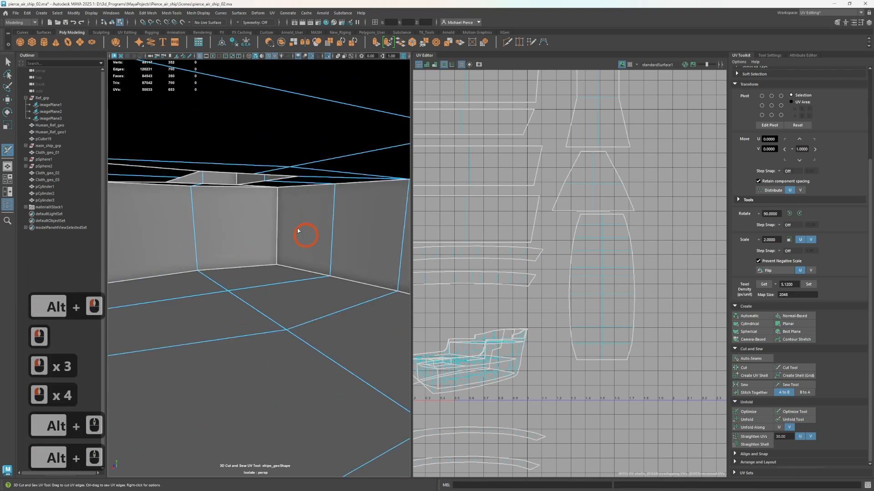
Leave the 3D Cut and Sew UV Tool and return to the selection tool for the UV layout
alt+drag(305, 235, 311, 307)
alt+scroll(264, 278, up, 2)
alt+scroll(264, 278, down, 4)
right_click(522, 355)
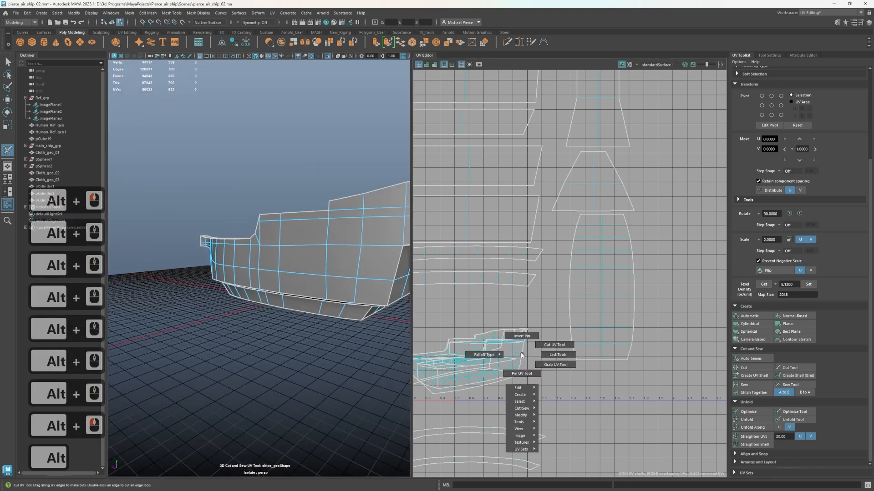
key(q)
right_drag(523, 353, 494, 348)
scroll(491, 349, down, 3)
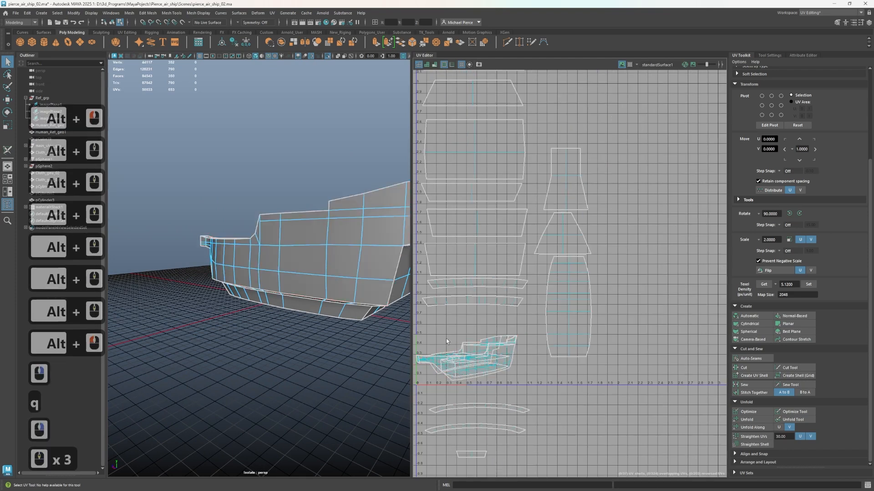
Unfold the whole hull UV cluster and move the first hull side shell to the empty space beyond the existing layout
click(509, 371)
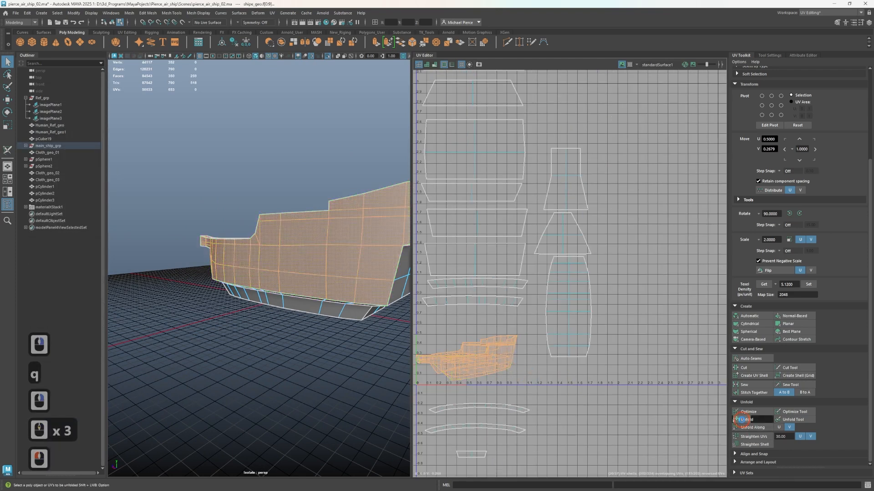
click(742, 420)
scroll(448, 376, up, 2)
click(491, 353)
key(w)
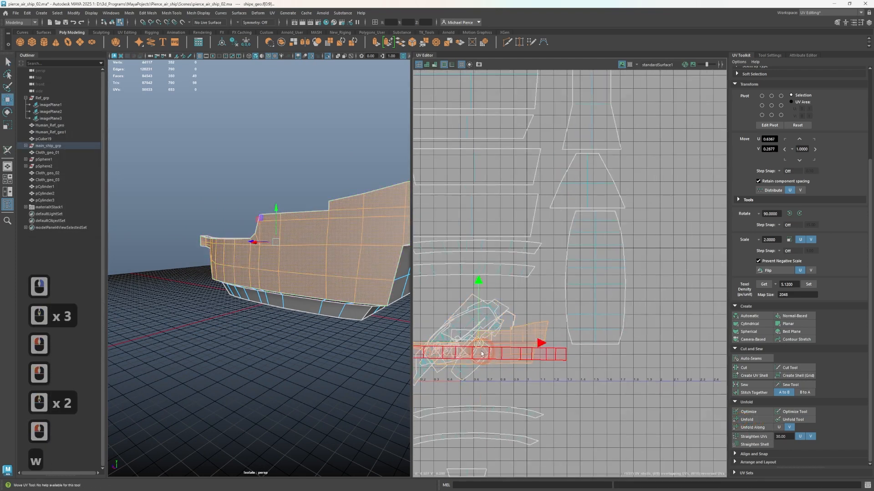
drag(642, 403, 711, 390)
Move the long wall strip shell of the room below deck out of the overlapping shells to just below the U axis
click(511, 355)
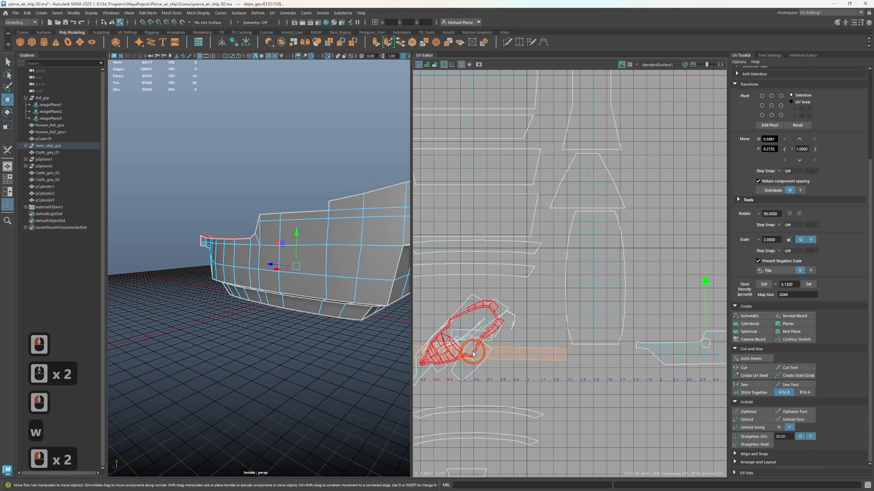
scroll(471, 354, up, 2)
key(w)
drag(575, 401, 614, 400)
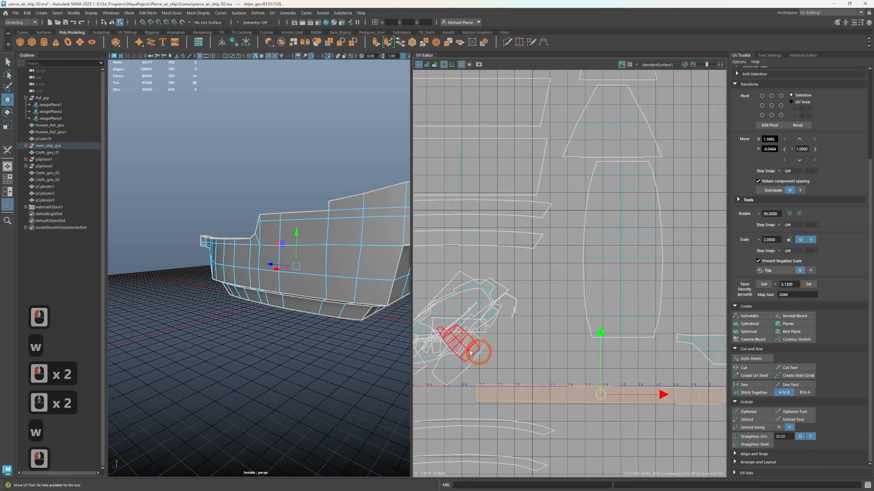
Move the room floor shell and the main deck shell out of the cluster into the empty negative U area
click(459, 353)
click(458, 367)
alt+middle_drag(501, 384, 635, 333)
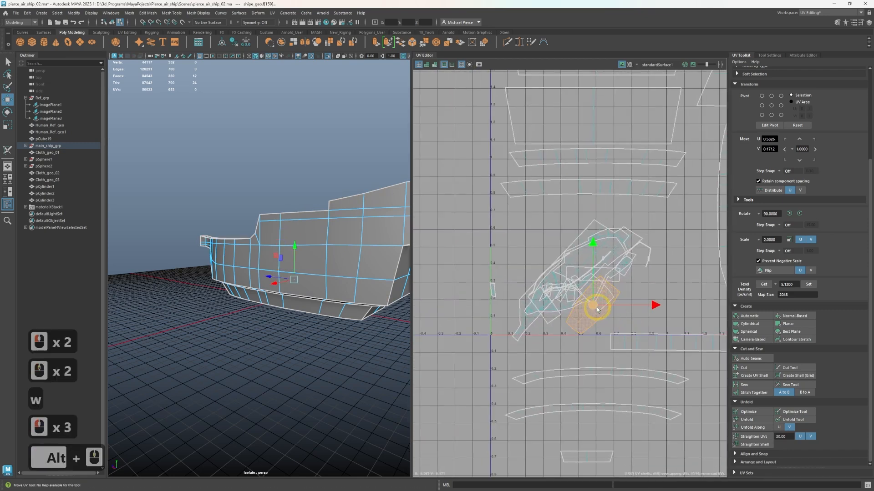
click(569, 302)
double_click(568, 287)
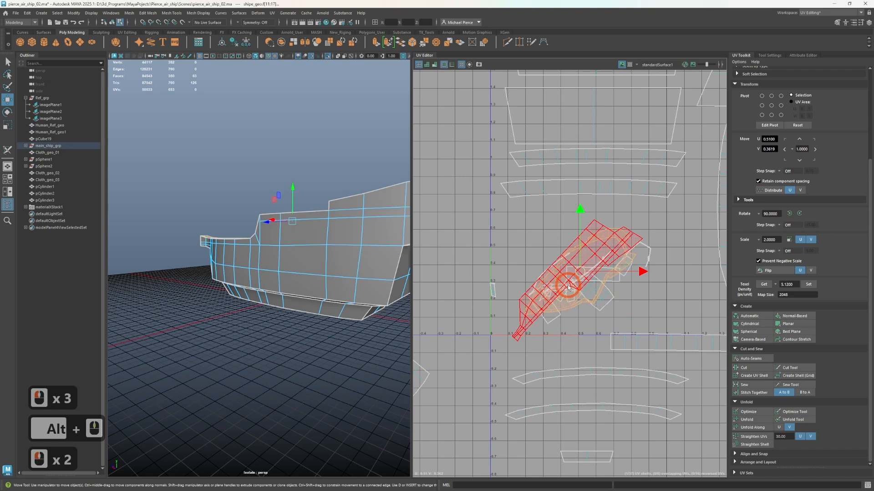
drag(564, 269, 444, 258)
Rotate the opposite hull side's shell level and reproject it with Normal-Based mapping
click(577, 262)
scroll(578, 273, down, 2)
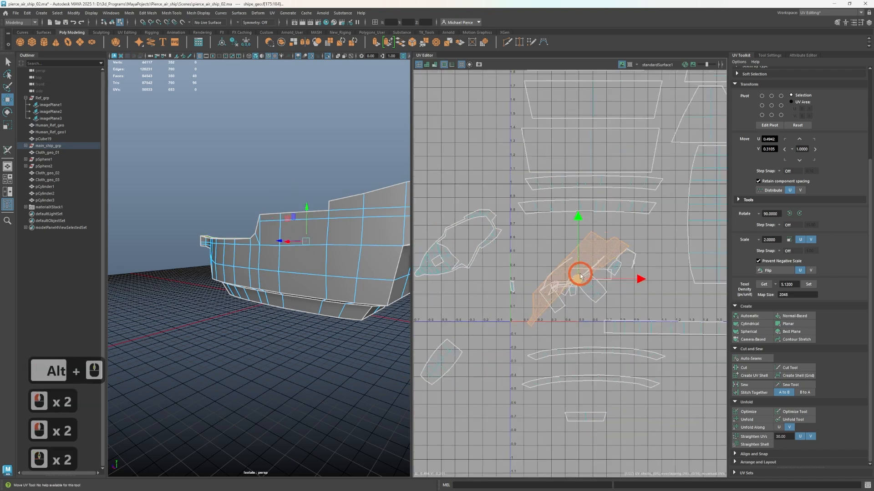
key(e)
drag(573, 351, 586, 321)
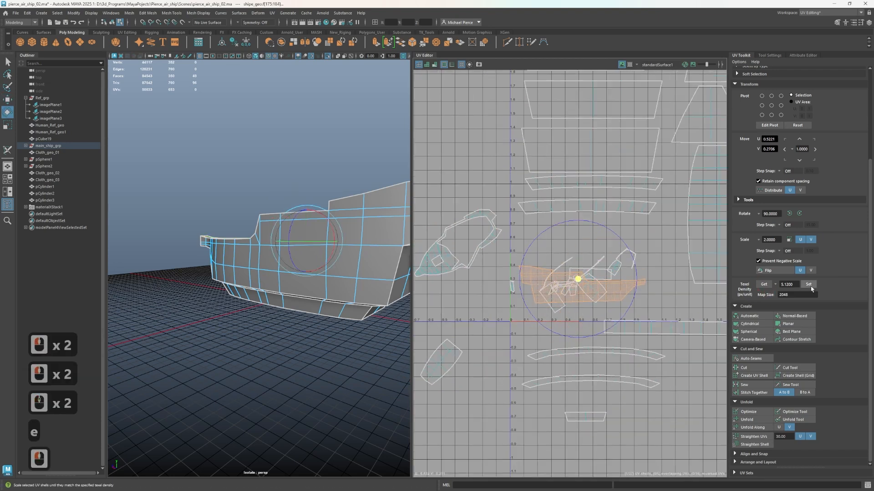
click(785, 317)
click(797, 313)
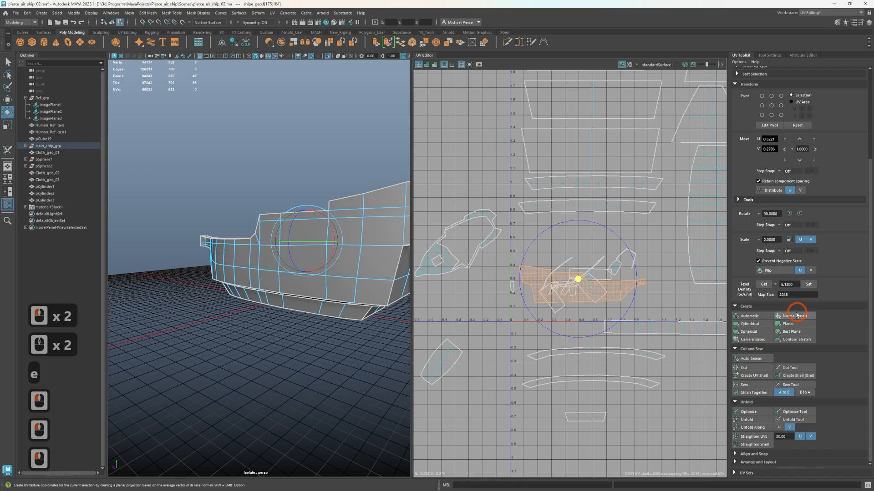
click(793, 315)
Move the reprojected hull side shell to the empty space below the first hull side shell
key(w)
alt+middle_drag(660, 334, 580, 313)
key(w)
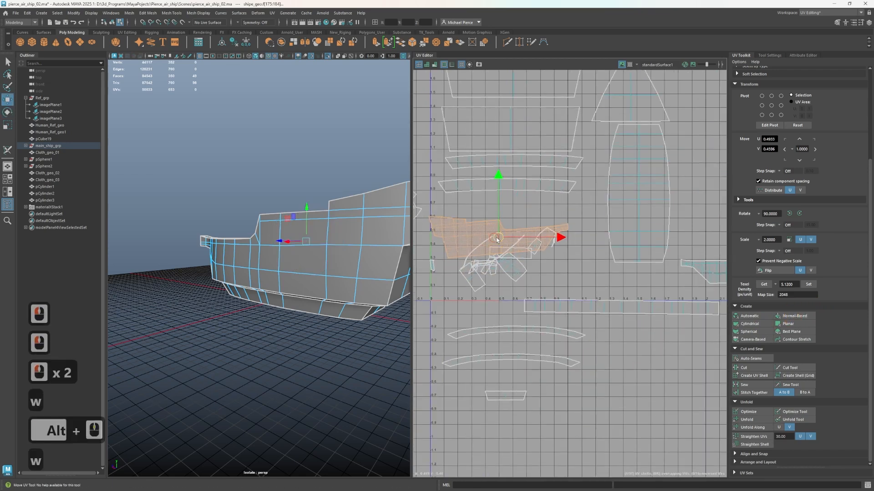
drag(683, 358, 693, 352)
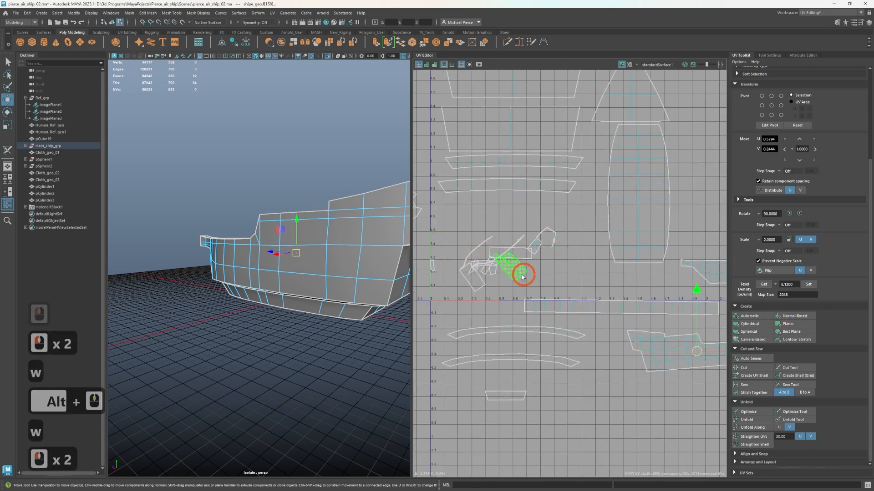
Add the remaining ceiling faces around the hatch in the room below deck to the selection and reproject the ceiling with Normal-Based mapping
alt+drag(351, 298, 361, 322)
alt+middle_drag(361, 322, 335, 328)
alt+drag(335, 329, 224, 265)
alt+scroll(301, 275, up, 5)
shift+click(190, 229)
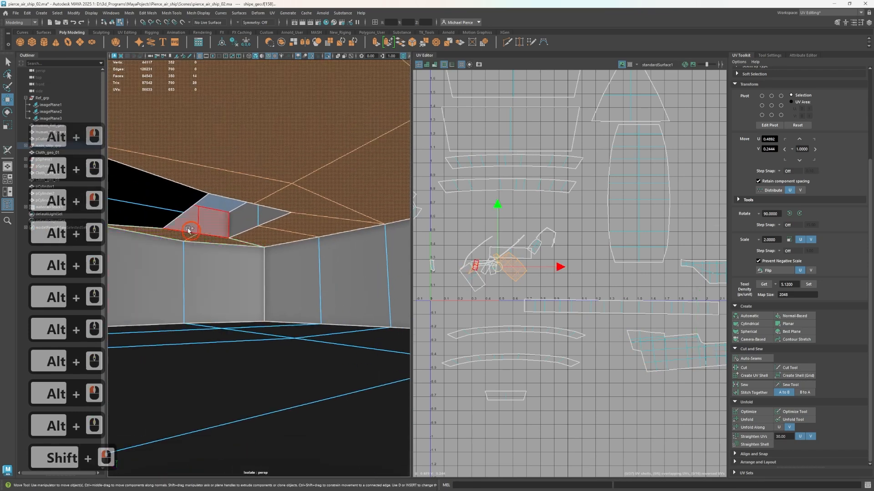
shift+click(169, 215)
click(783, 317)
Move the ceiling shell to the empty space above the hull side shells
scroll(519, 270, down, 3)
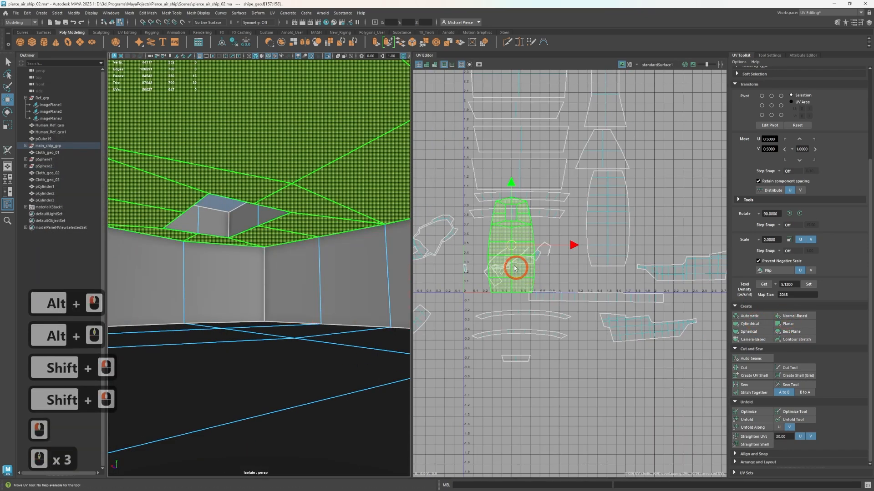
drag(511, 183, 511, 133)
drag(510, 197, 692, 186)
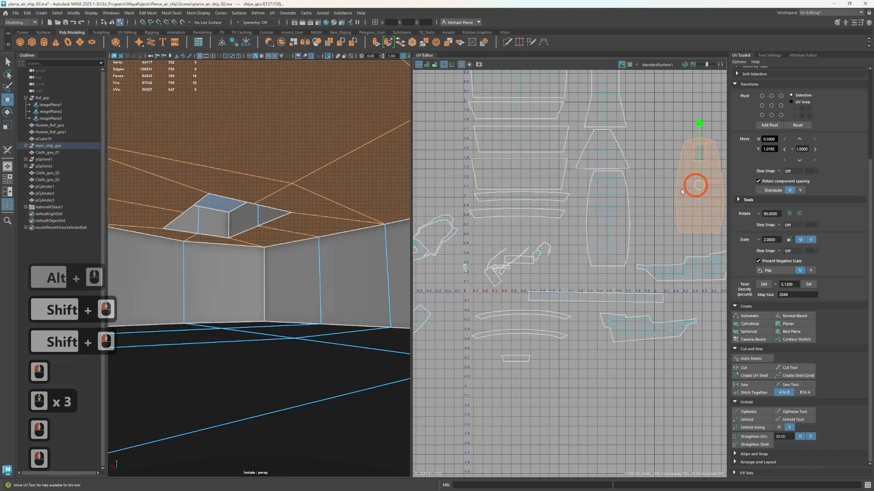
Reproject the floor of the room below deck with Normal-Based mapping and move its shell above the ceiling shell
scroll(560, 263, up, 2)
click(509, 263)
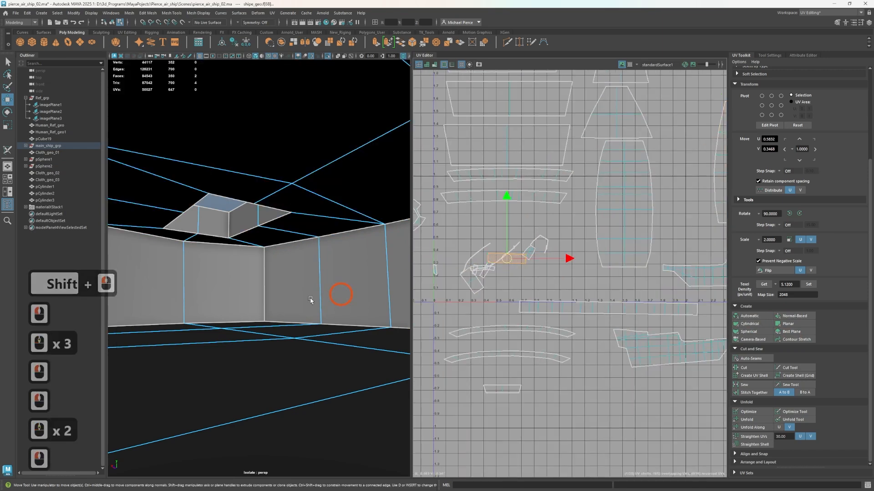
click(258, 353)
scroll(528, 309, down, 4)
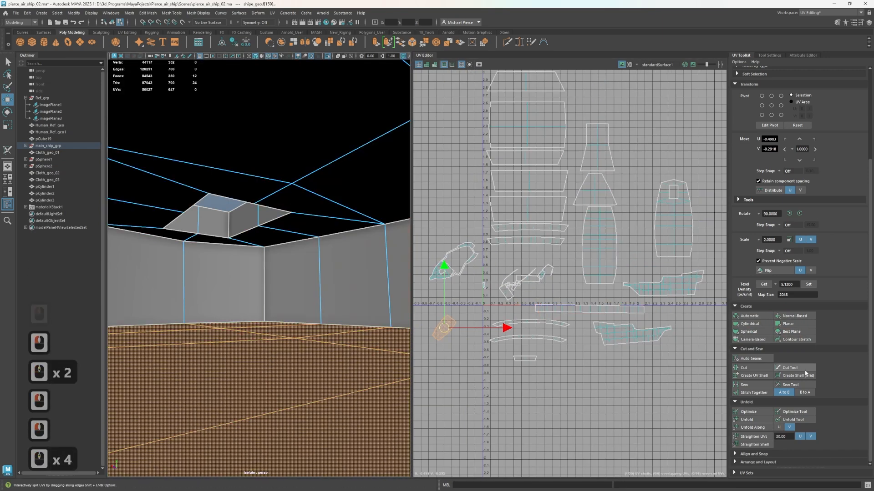
click(795, 317)
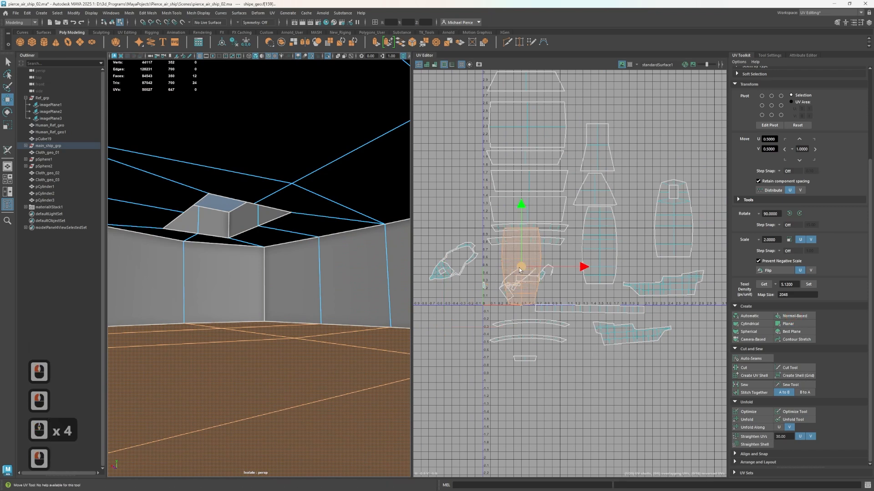
drag(521, 268, 674, 120)
Project fresh UVs onto the two-face end wall of the room below deck, scale the shell down and move it below the layout
scroll(509, 296, up, 6)
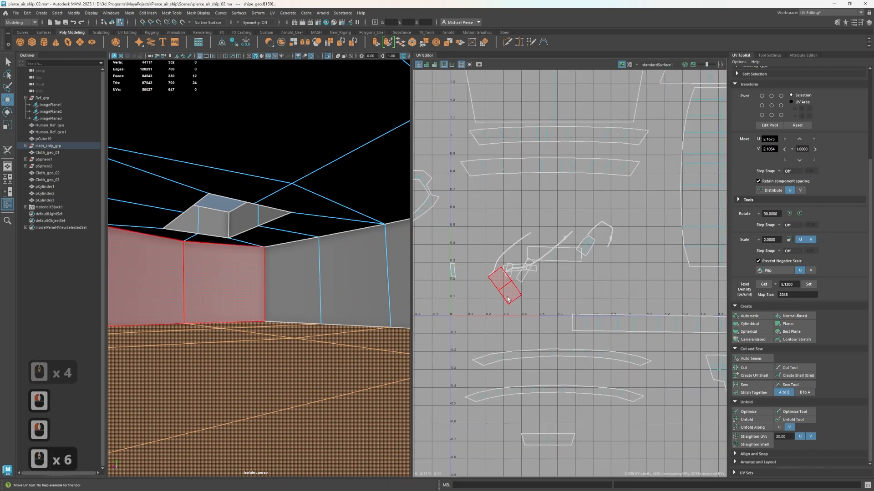
click(510, 298)
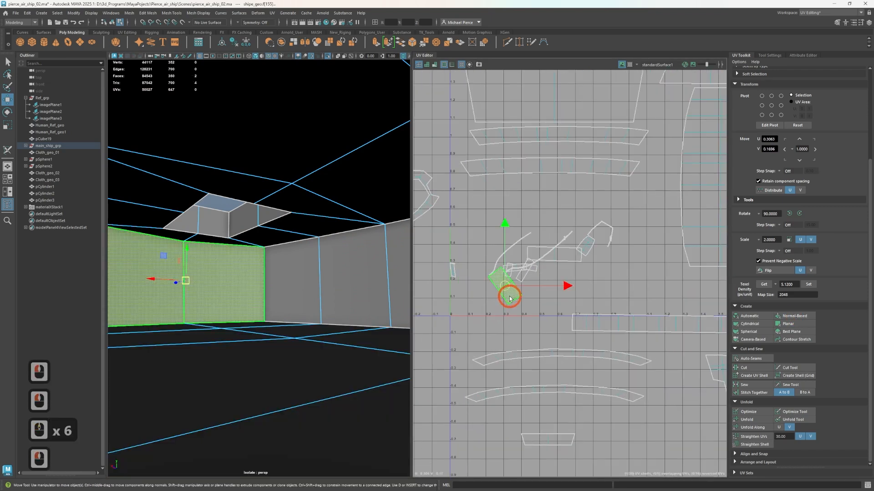
click(800, 323)
key(r)
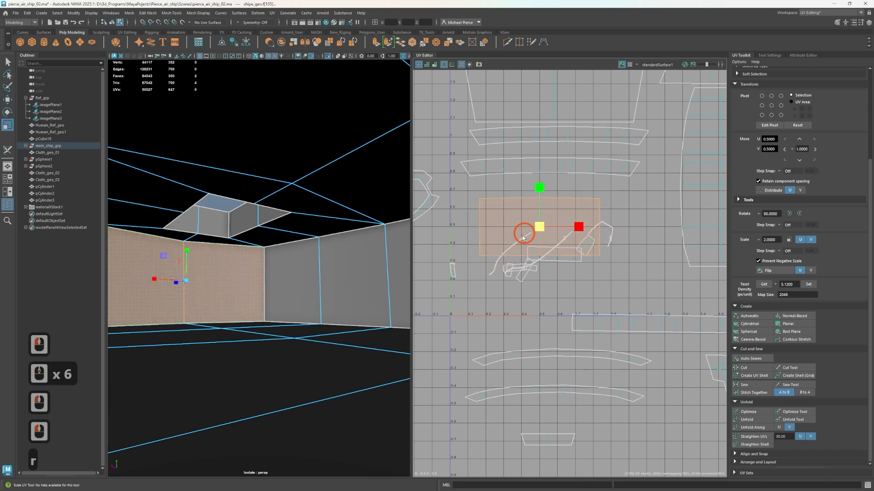
drag(523, 238, 531, 237)
key(w)
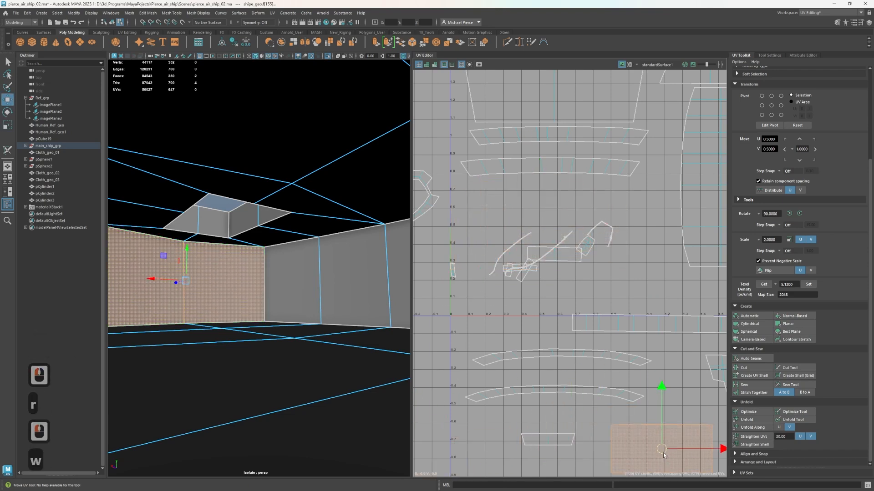
Select the two faces of the end wall at the opposite end of the room below deck
scroll(332, 307, down, 1)
scroll(332, 309, up, 2)
click(332, 313)
key(f)
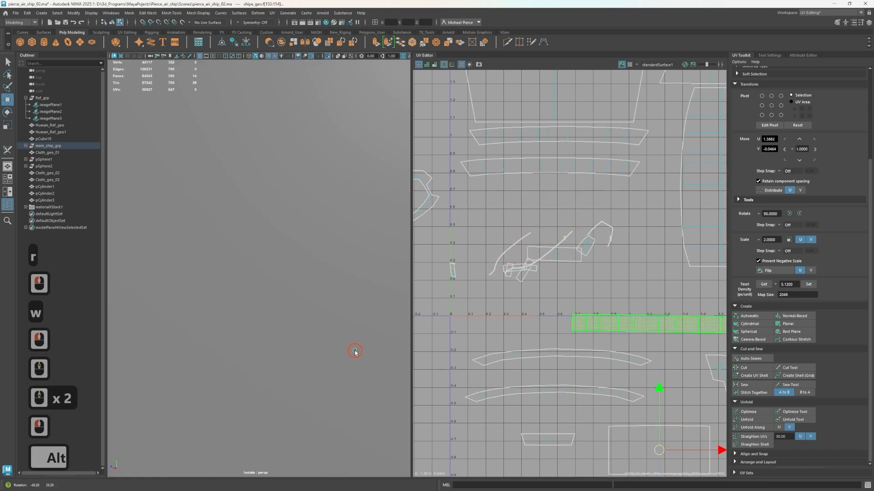
alt+drag(355, 352, 372, 342)
key(f)
scroll(285, 314, up, 6)
alt+drag(312, 349, 305, 302)
click(361, 237)
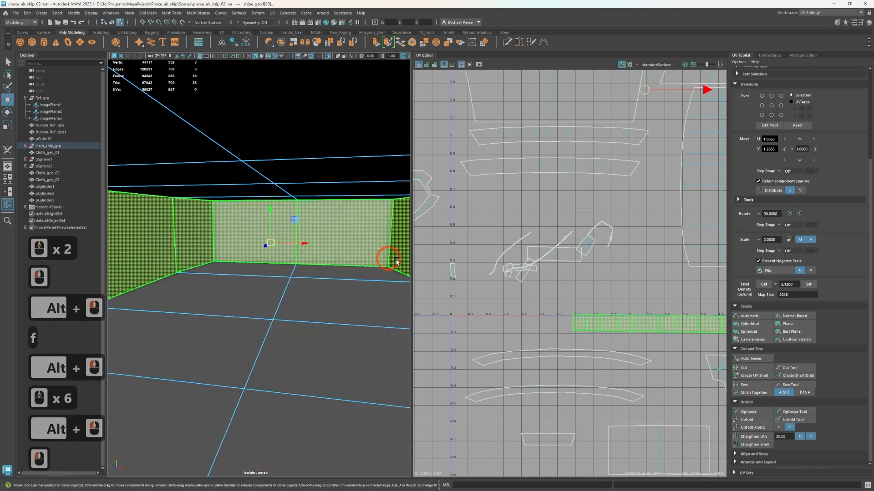
right_click(344, 252)
right_drag(343, 253, 344, 271)
click(351, 250)
shift+click(282, 245)
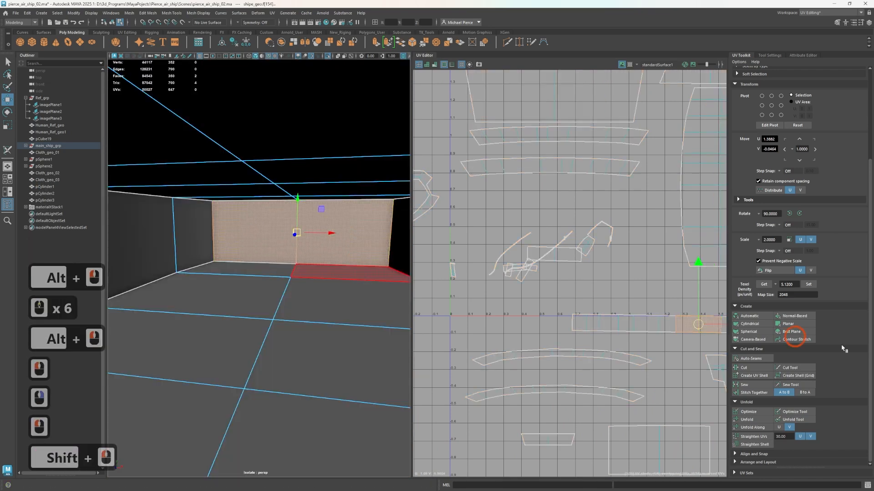
Project the opposite end wall as its own shell, scale it down and place it beside the first end wall's shell
scroll(616, 335, down, 3)
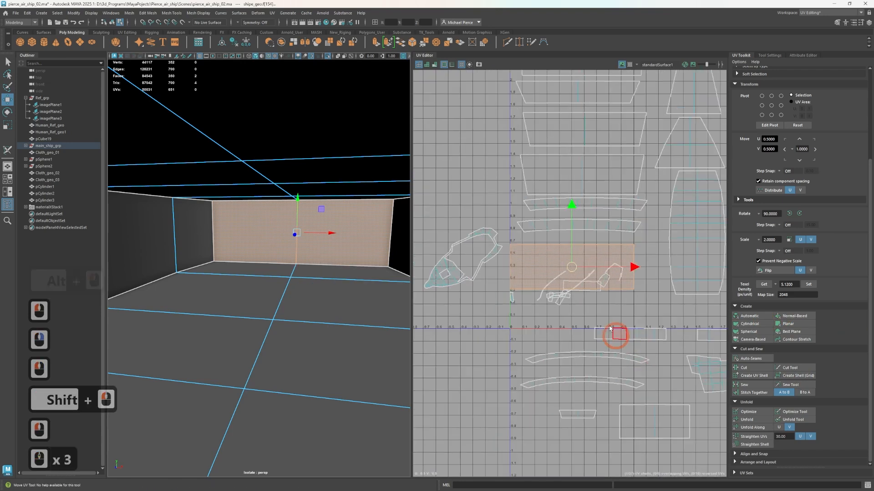
key(r)
click(553, 277)
key(w)
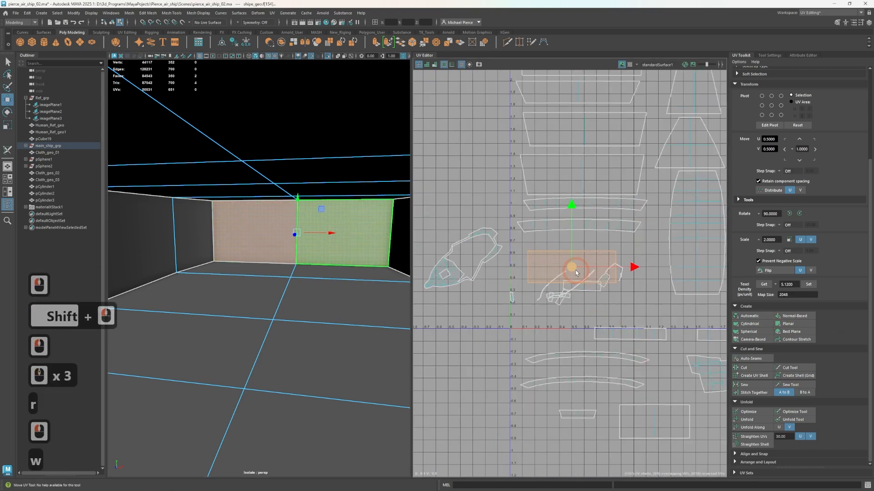
drag(571, 267, 572, 443)
Reproject the raised stern deck's UVs and move the resulting shell to the empty space on the negative U side
scroll(587, 313, up, 1)
scroll(587, 312, up, 8)
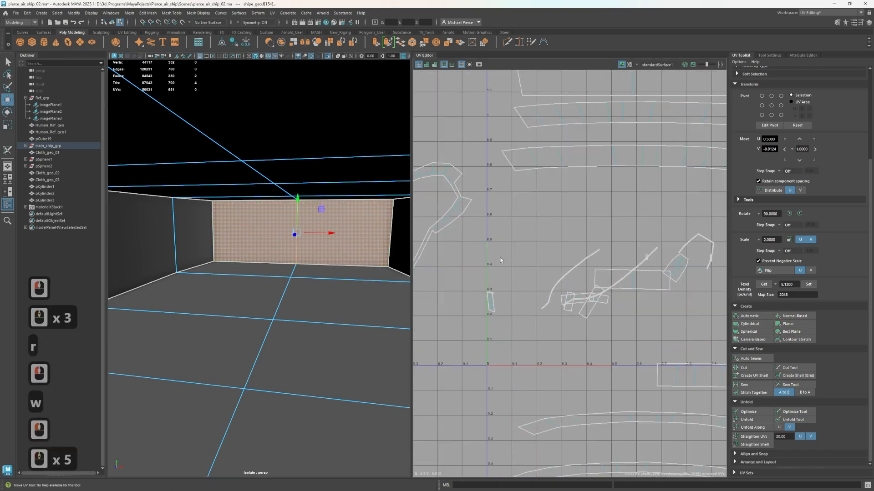
click(686, 263)
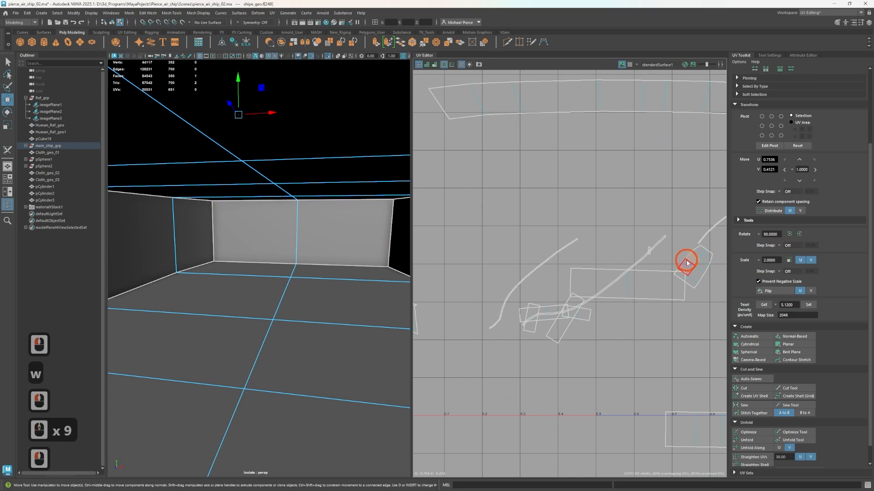
right_drag(649, 244, 647, 244)
click(686, 261)
key(f)
alt+drag(328, 191, 257, 278)
alt+middle_drag(257, 278, 348, 222)
click(751, 336)
scroll(587, 246, down, 11)
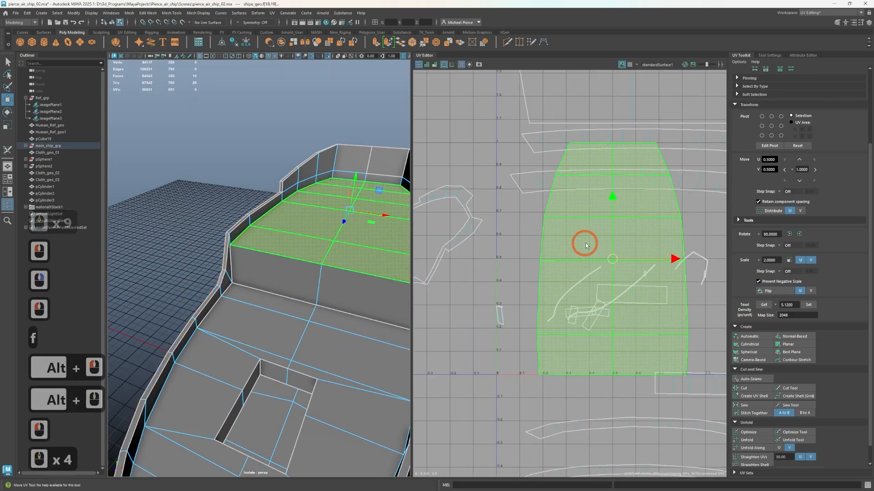
drag(592, 253, 478, 176)
Reproject the vertical wall in front of the raised deck, scale its shell down and place it below the raised deck's shell
scroll(283, 331, up, 3)
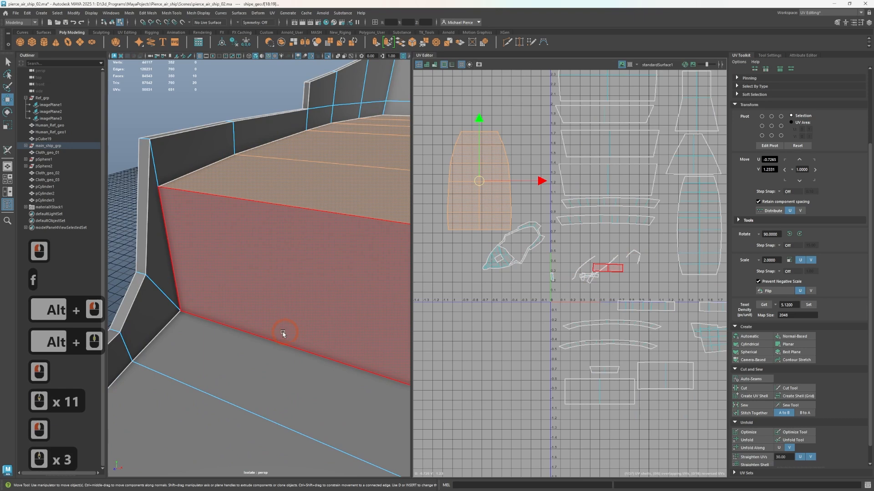
click(298, 298)
scroll(298, 298, down, 4)
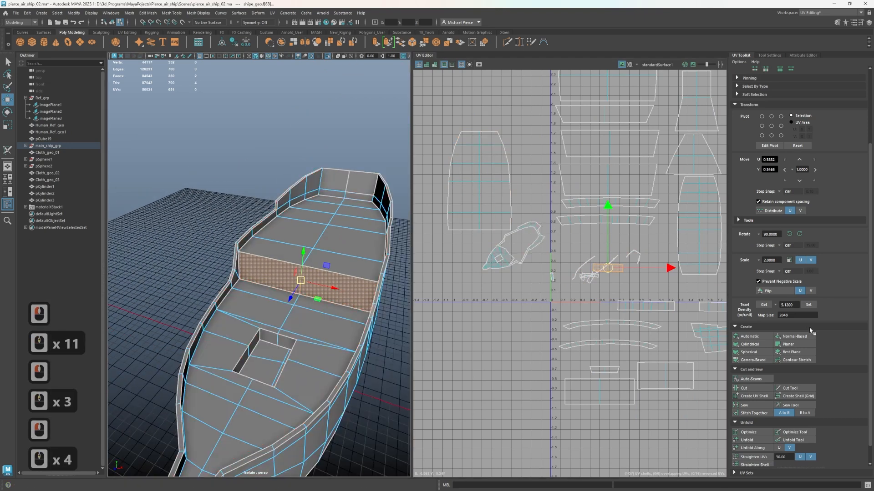
click(809, 335)
key(r)
drag(600, 253, 421, 303)
key(w)
Select the seam edges between the main deck and the bulwark along the first side of the ship
click(312, 317)
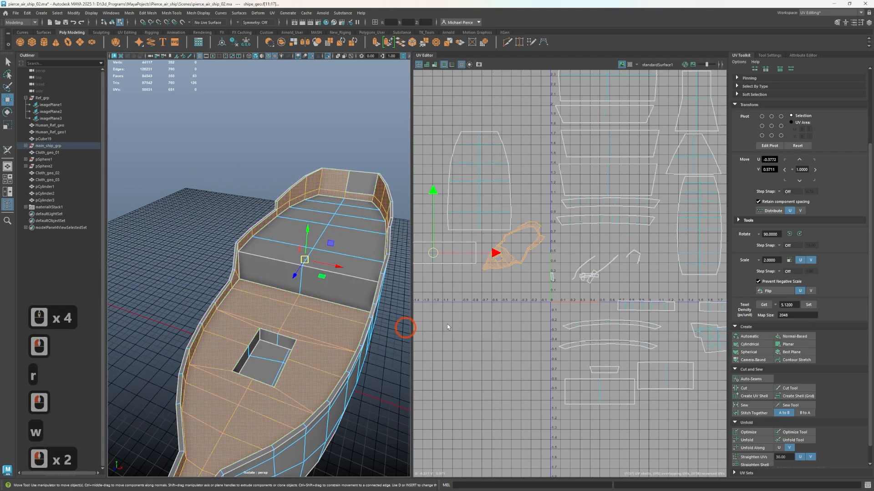
scroll(511, 282, up, 6)
alt+drag(213, 362, 171, 351)
alt+middle_drag(171, 351, 355, 304)
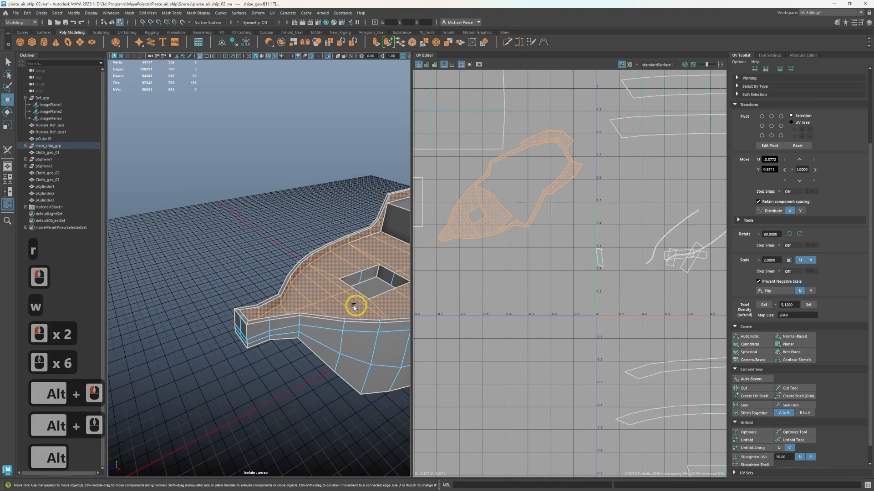
alt+drag(355, 304, 286, 308)
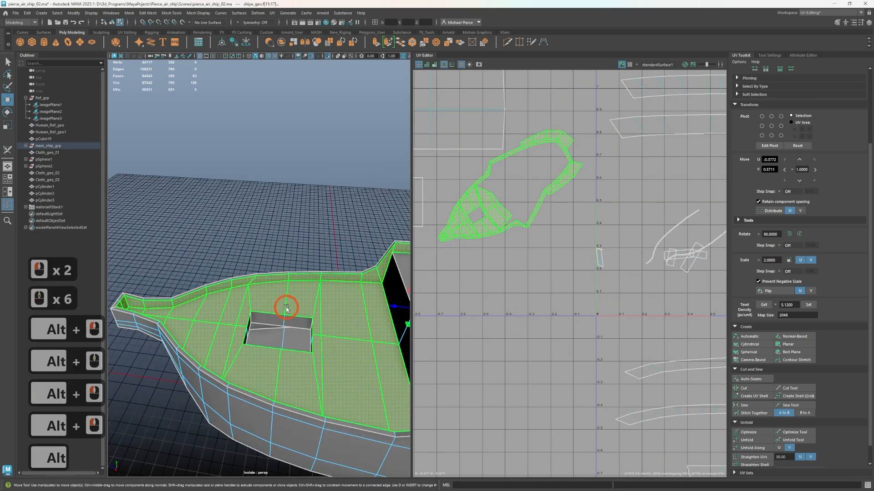
right_drag(294, 295, 295, 286)
double_click(295, 285)
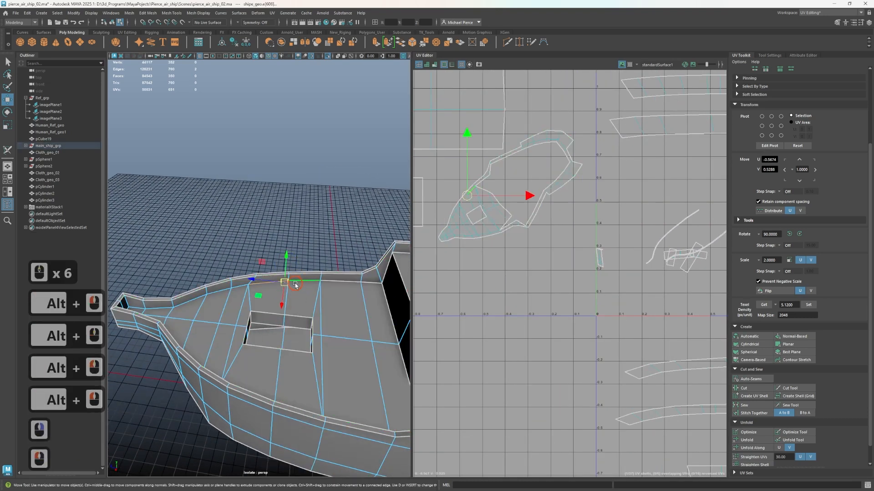
shift+click(235, 293)
key(ctrl+z)
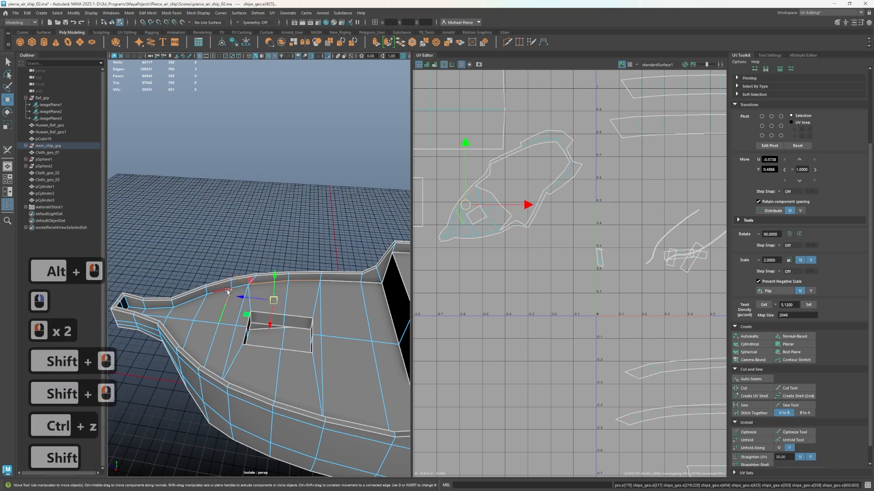
shift+click(219, 291)
shift+double_click(219, 291)
Add the seam edges between the main deck and the bulwark on the opposite side to the selection
alt+drag(299, 311, 232, 302)
alt+drag(232, 302, 216, 301)
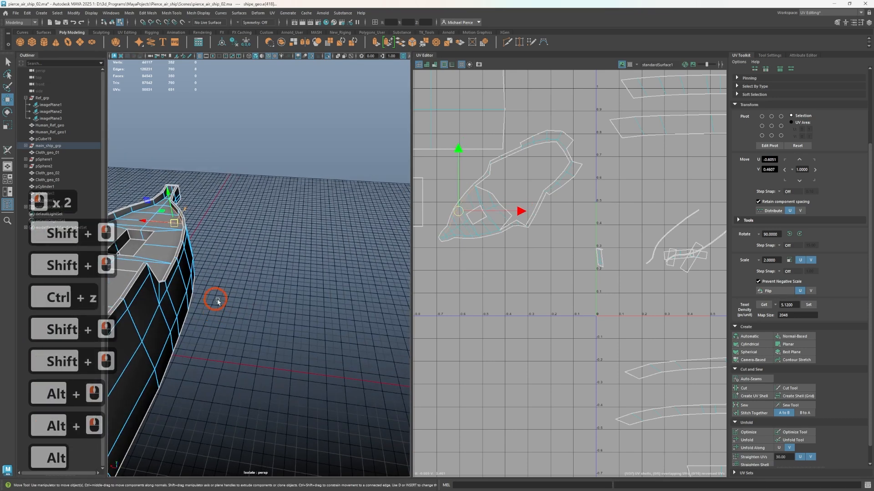
alt+middle_drag(216, 301, 322, 319)
alt+drag(321, 319, 255, 300)
alt+scroll(232, 298, up, 2)
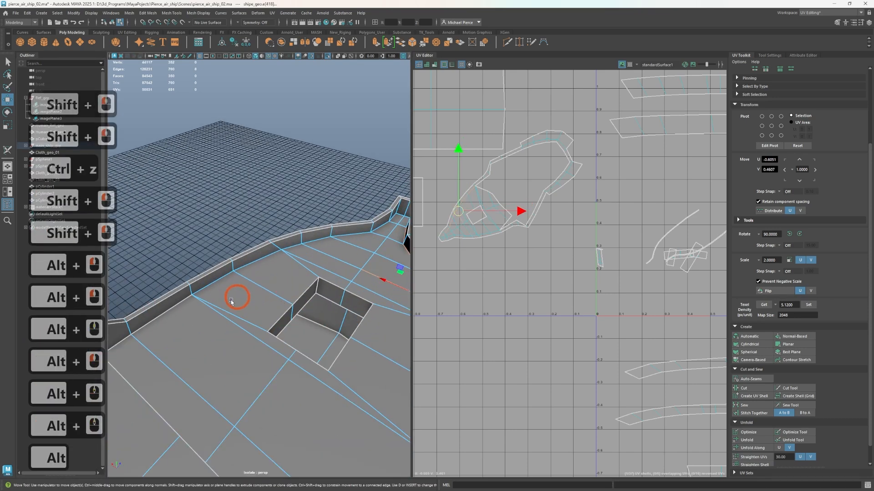
shift+double_click(214, 281)
shift+click(282, 251)
shift+double_click(294, 247)
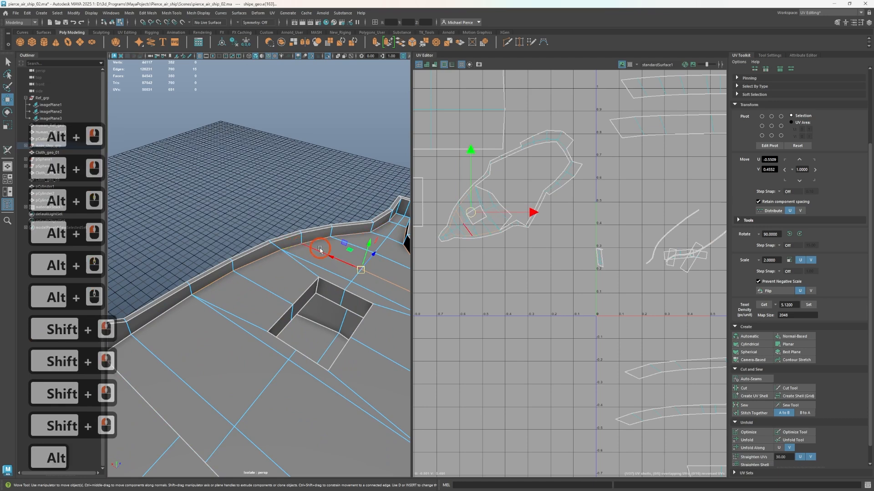
Add the seam edges at the bow tip and cut the UVs between the main deck and the bulwark
alt+middle_drag(314, 252, 262, 275)
alt+drag(261, 276, 339, 215)
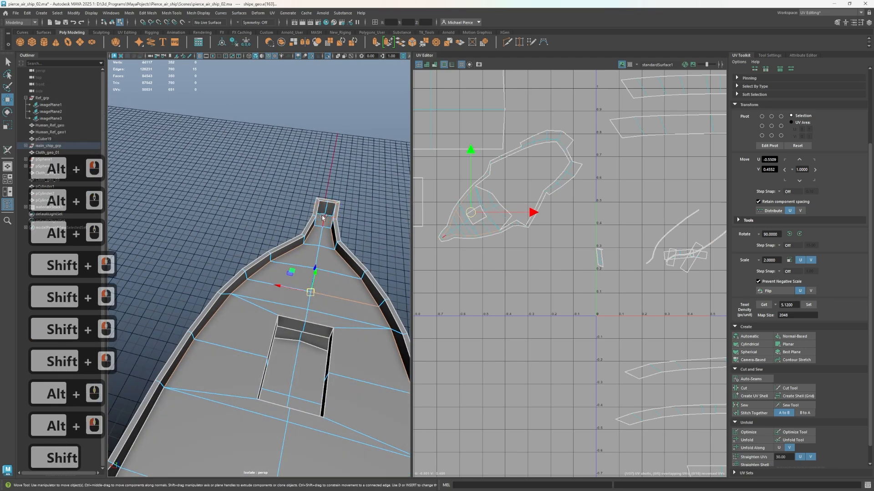
shift+click(321, 215)
shift+click(330, 216)
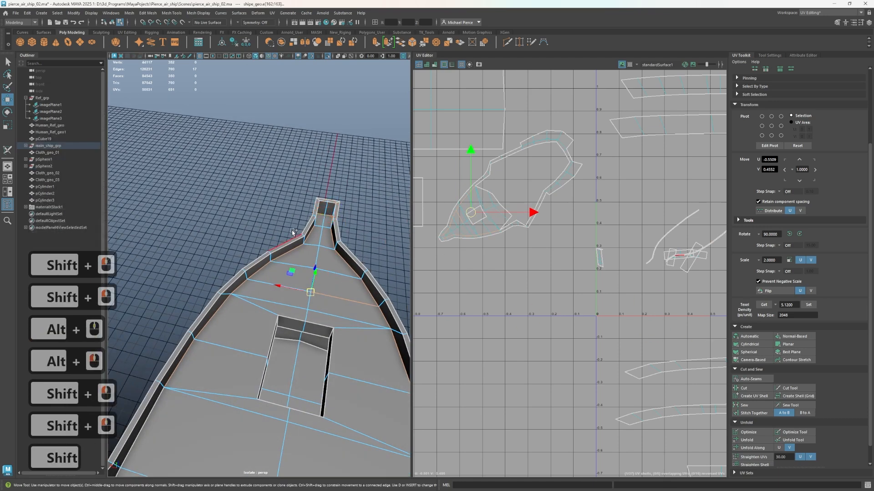
shift+right_click(521, 273)
click(499, 281)
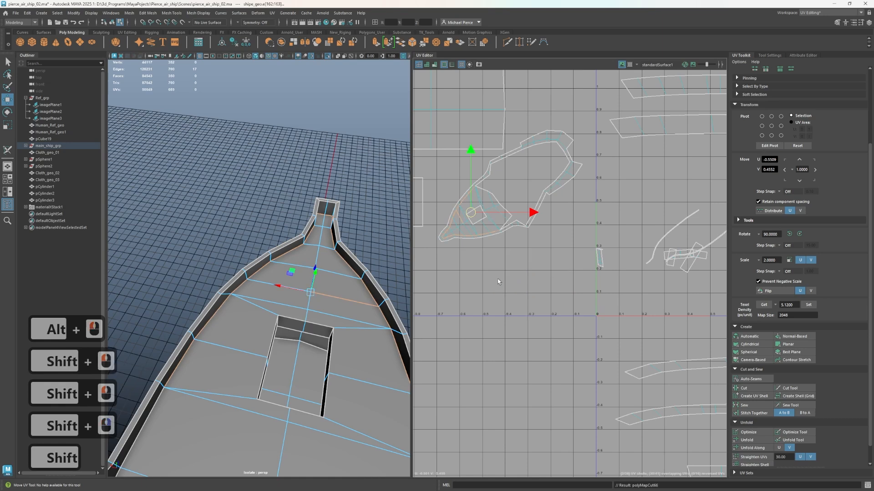
click(323, 327)
click(346, 304)
shift+right_click(215, 226)
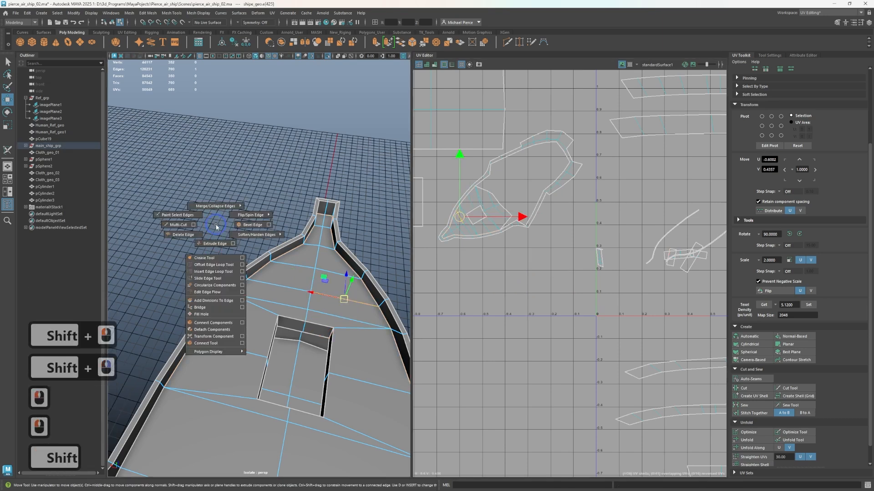
shift+right_drag(344, 228, 346, 228)
shift+right_click(517, 268)
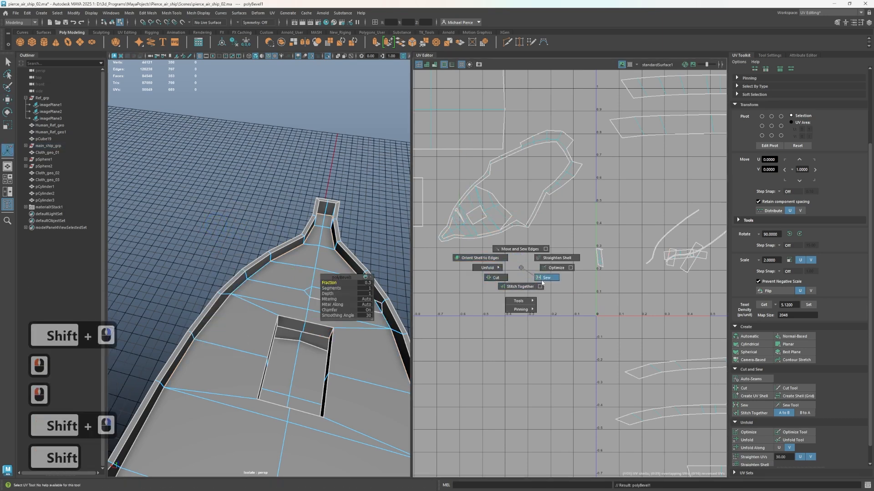
shift+right_click(535, 280)
key(ctrl+z)
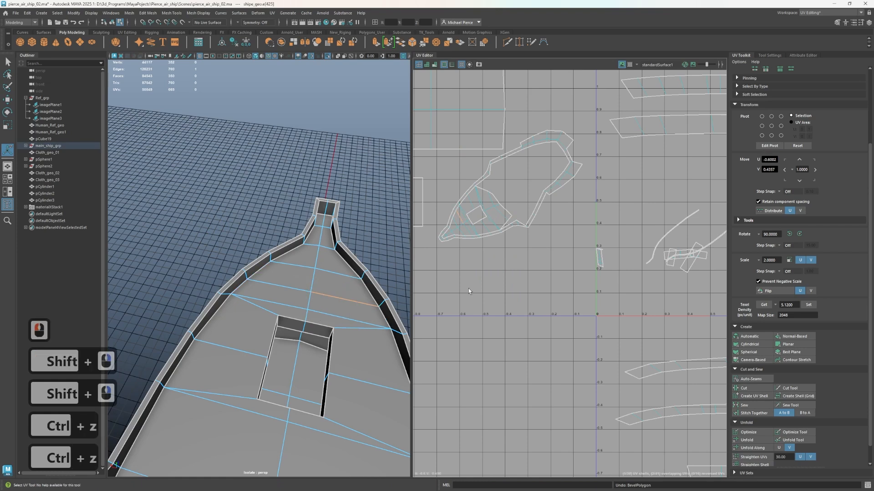
Sew the stray cut edge across the main deck between the bow and the hatch opening
scroll(292, 323, up, 2)
click(301, 300)
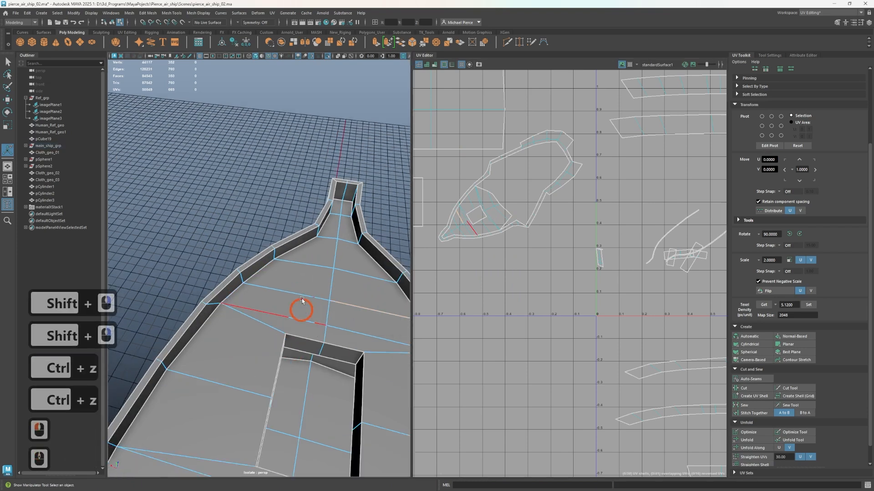
click(369, 310)
shift+right_drag(536, 310, 536, 310)
click(327, 347)
scroll(255, 349, down, 2)
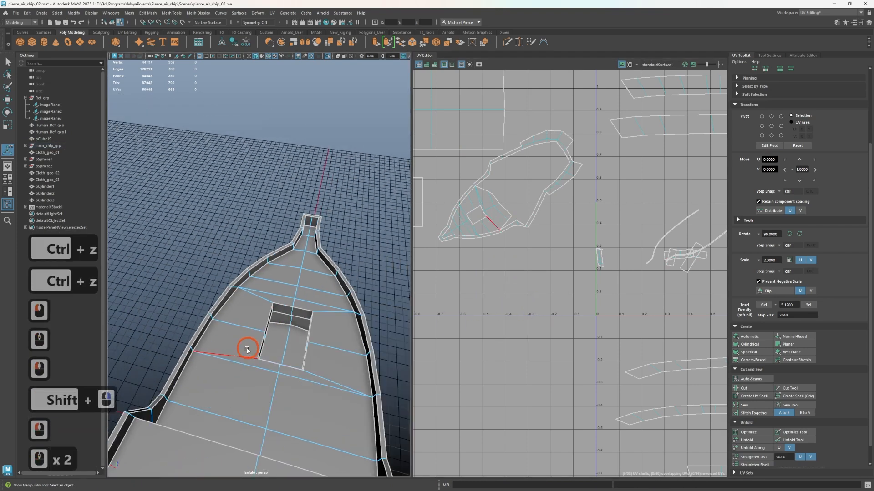
alt+drag(248, 349, 337, 330)
alt+middle_drag(337, 330, 280, 348)
alt+drag(307, 331, 353, 334)
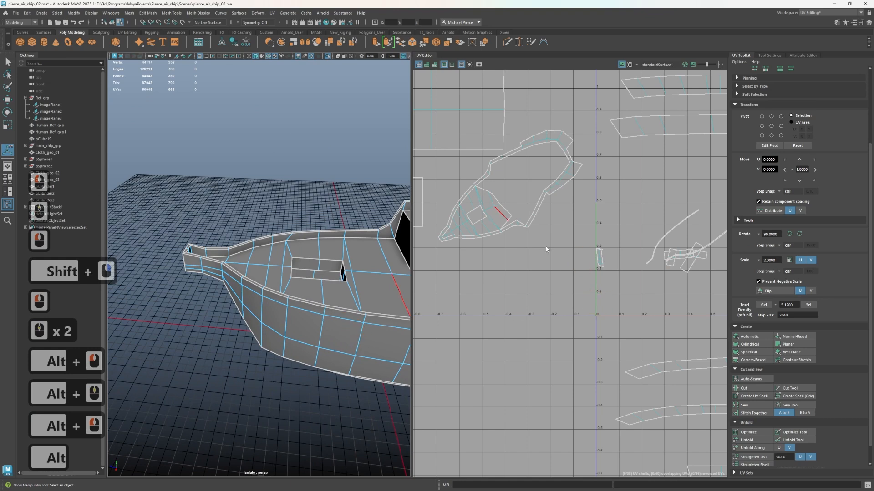
Reproject the main deck with a Normal-Based projection and move its shell below the raised deck's and step wall's shells
scroll(515, 236, up, 3)
right_click(476, 237)
right_drag(481, 211, 460, 208)
click(459, 209)
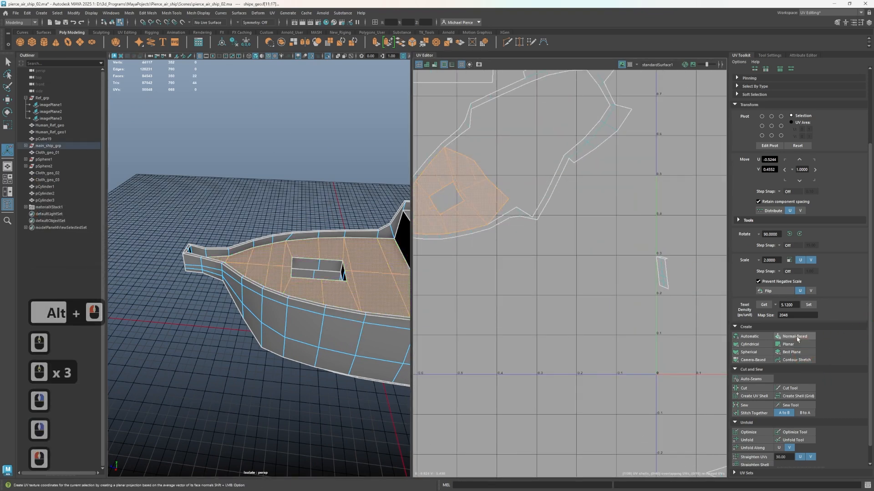
click(797, 339)
scroll(601, 336, down, 8)
key(w)
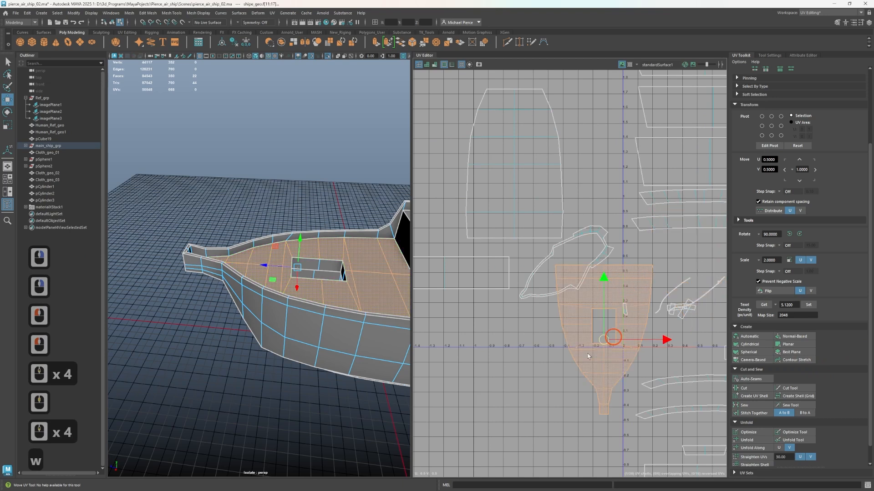
drag(596, 342, 502, 402)
Select the inner bulwark's UV shell and examine its faces around the stern for seam locations
click(472, 274)
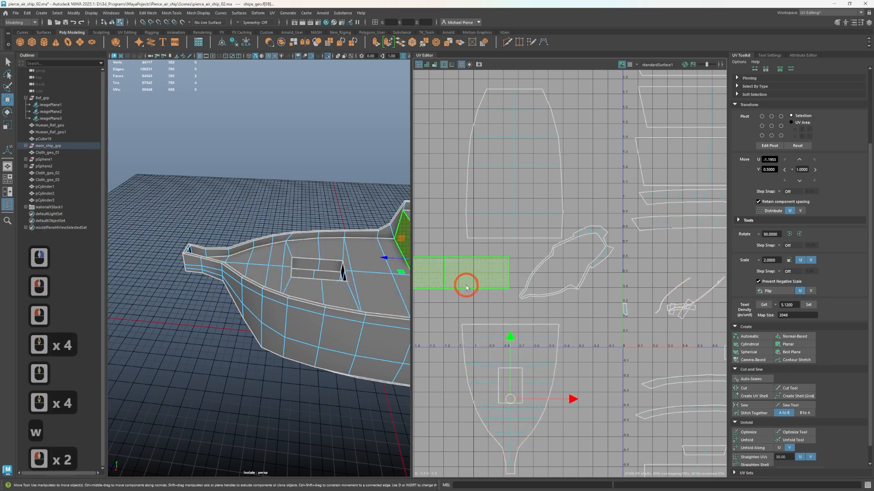
click(592, 272)
alt+scroll(298, 290, up, 3)
alt+middle_drag(343, 259, 289, 312)
alt+scroll(301, 312, up, 3)
alt+scroll(129, 313, down, 3)
alt+drag(288, 312, 130, 359)
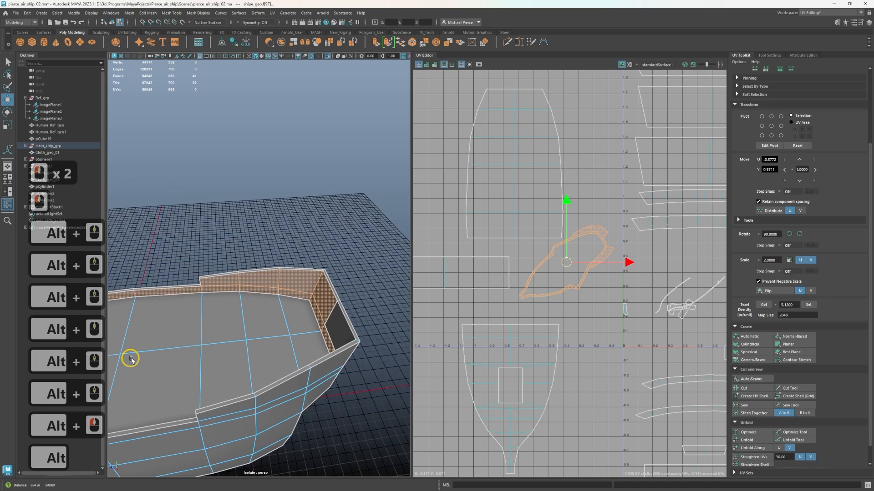
alt+middle_drag(131, 359, 246, 331)
scroll(551, 276, up, 1)
scroll(553, 275, up, 4)
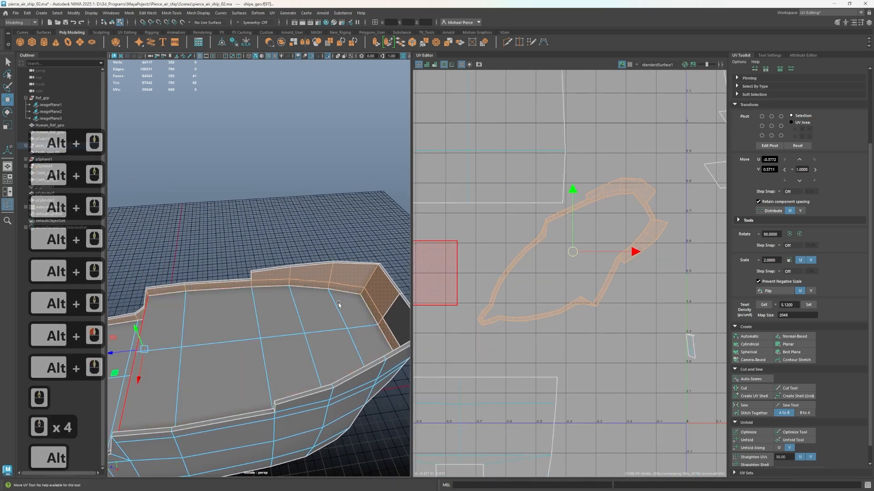
Cut the UVs along the two vertical inner corners of the bulwark at the stern wall
right_drag(338, 302, 357, 277)
click(368, 278)
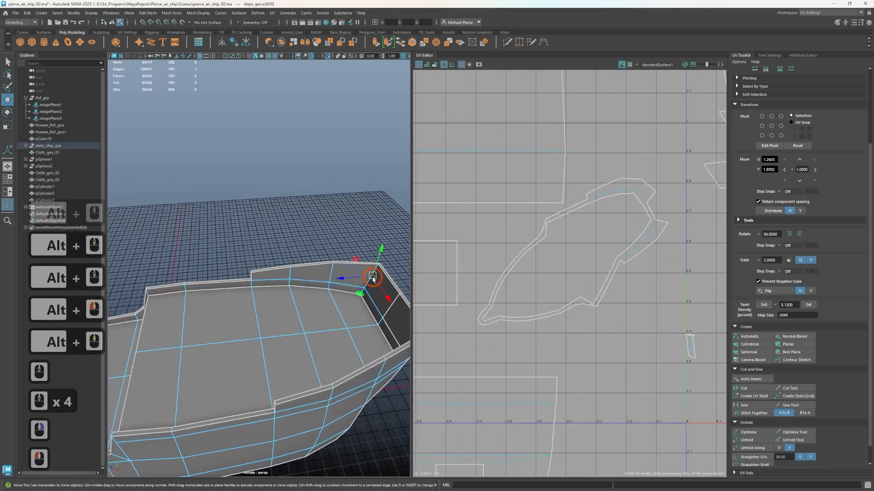
alt+drag(368, 278, 399, 341)
shift+double_click(312, 201)
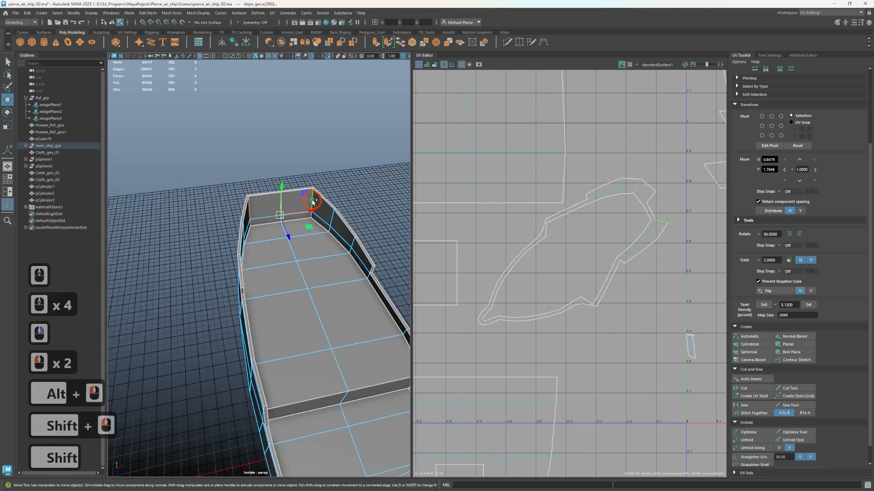
scroll(335, 235, up, 3)
scroll(335, 235, up, 2)
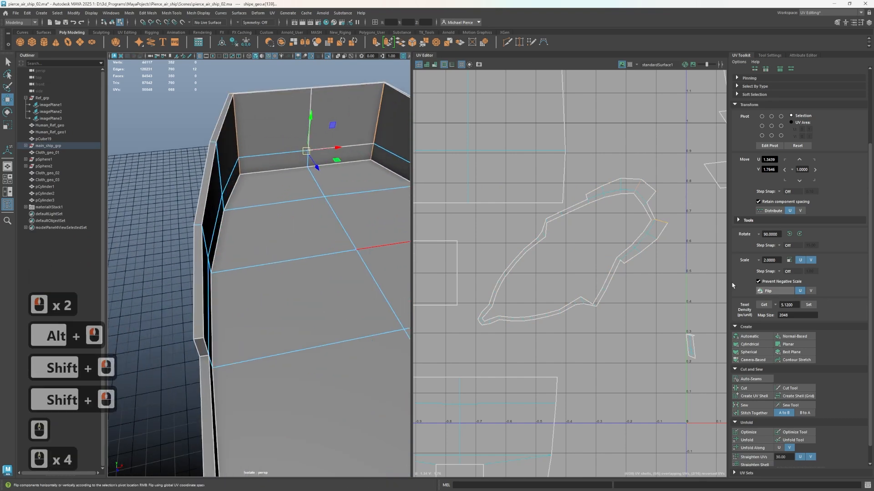
shift+right_click(622, 309)
shift+click(596, 318)
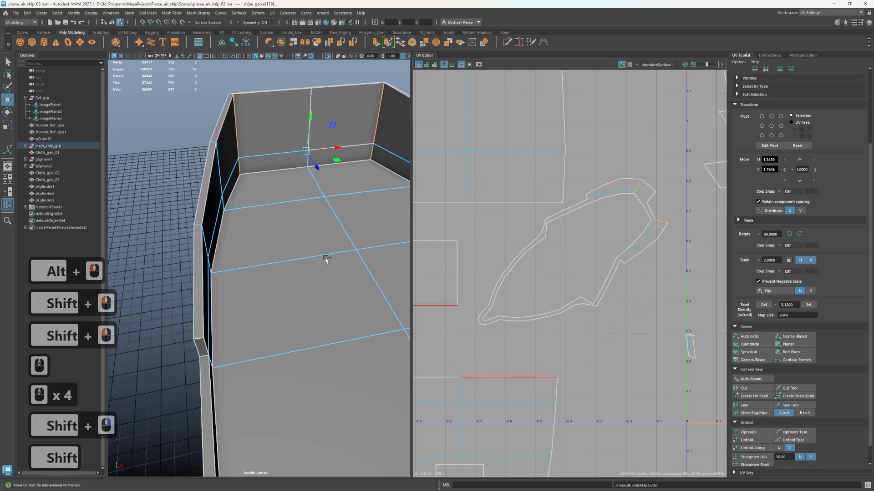
Select the upper and lower inner faces of the stern wall
right_drag(350, 133, 351, 149)
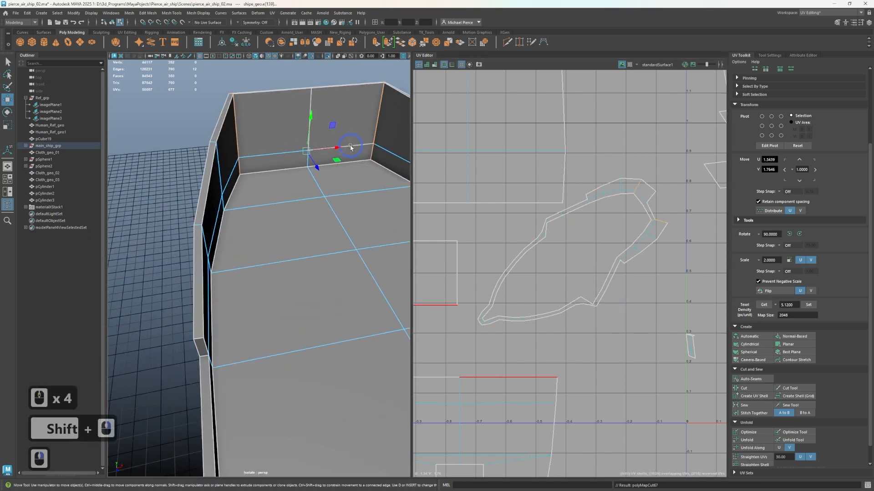
click(349, 136)
shift+click(338, 147)
shift+click(328, 154)
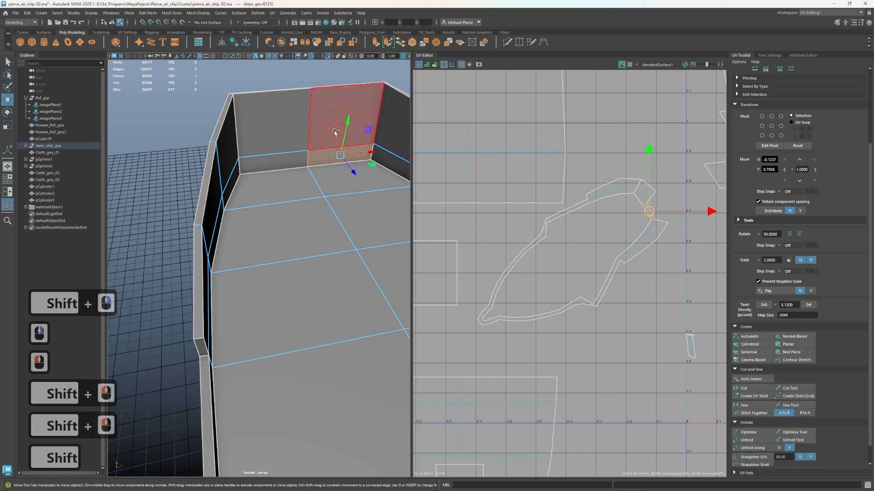
shift+click(335, 132)
shift+click(300, 138)
shift+click(297, 155)
Apply a Normal-Based projection to the stern wall faces and add the missed lower face to the selection
click(793, 326)
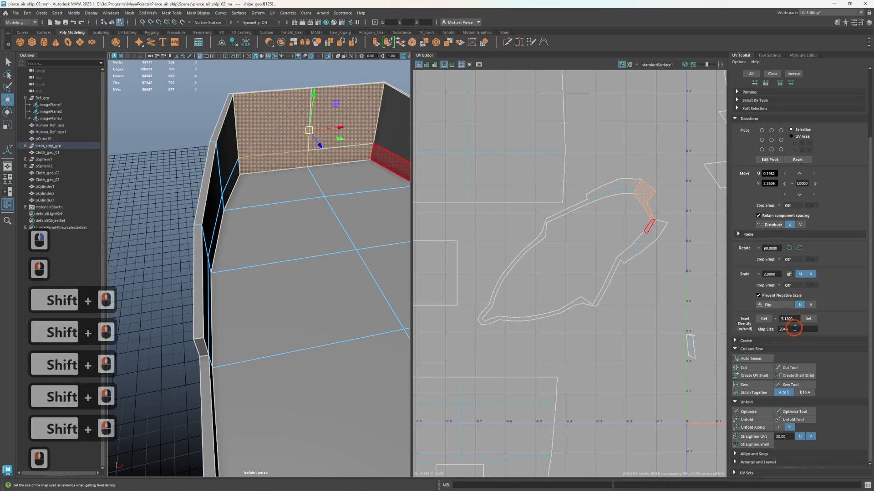
key(ctrl+z)
click(753, 341)
click(794, 348)
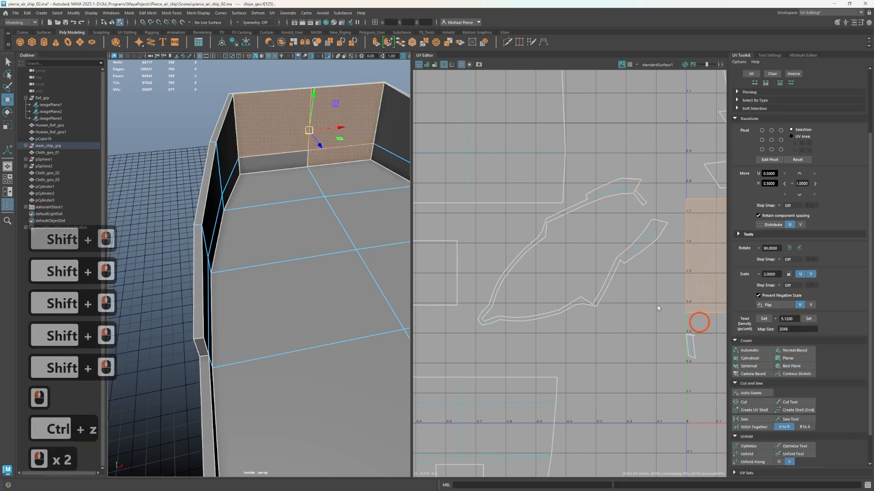
scroll(612, 298, down, 12)
key(r)
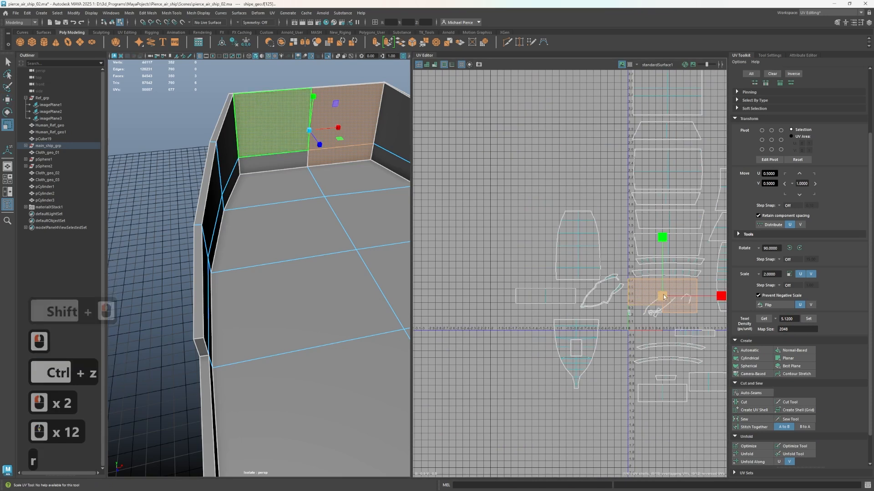
shift+click(273, 164)
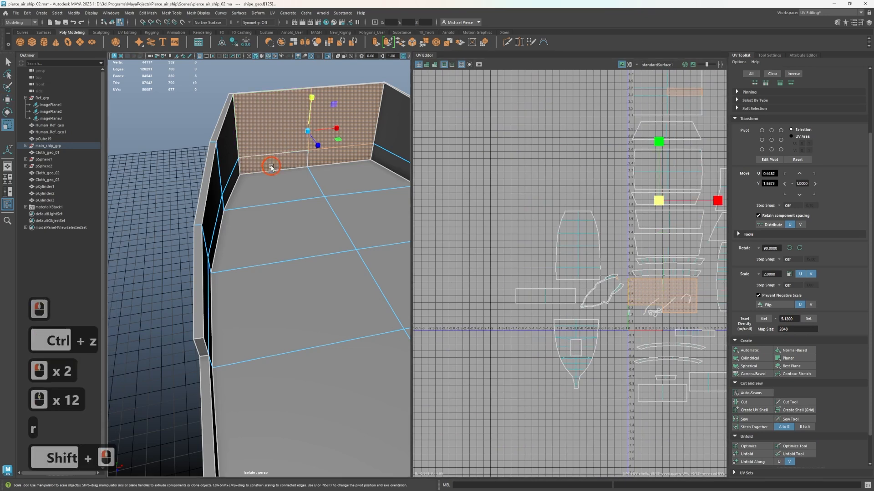
Reproject the complete inner stern wall, scale its shell down and move it to the negative U side beyond the deck shells
click(809, 350)
key(r)
drag(663, 296, 334, 254)
key(w)
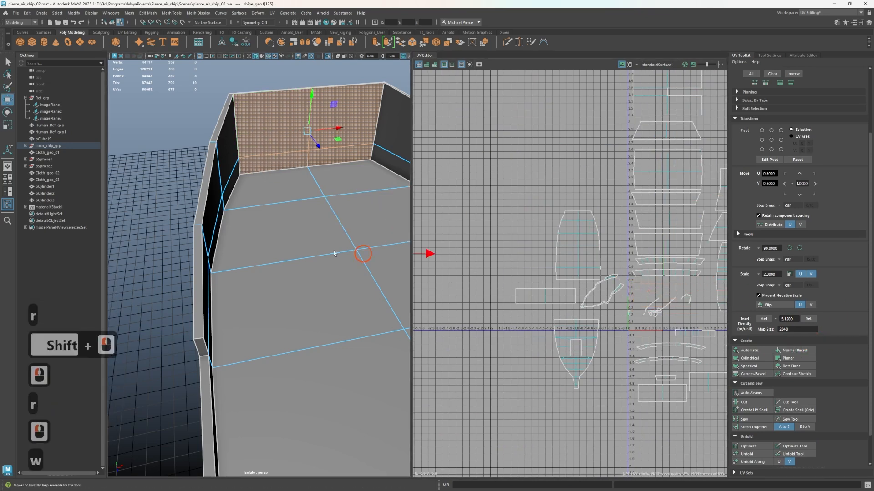
drag(431, 234, 459, 243)
Select the two inner faces of the small end wall at the tip of the bow
scroll(333, 287, down, 3)
alt+drag(334, 287, 386, 337)
alt+middle_drag(387, 337, 72, 330)
alt+middle_drag(383, 315, 234, 318)
alt+drag(233, 319, 291, 286)
scroll(319, 277, up, 3)
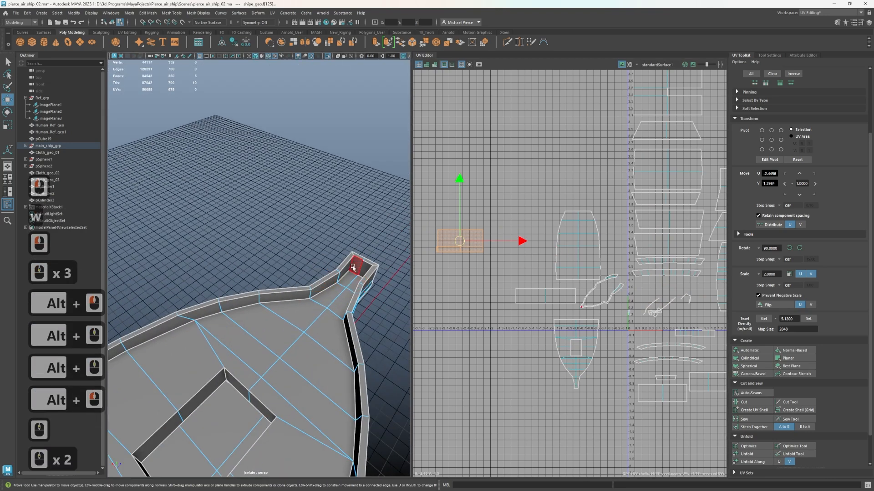
click(359, 267)
shift+click(370, 271)
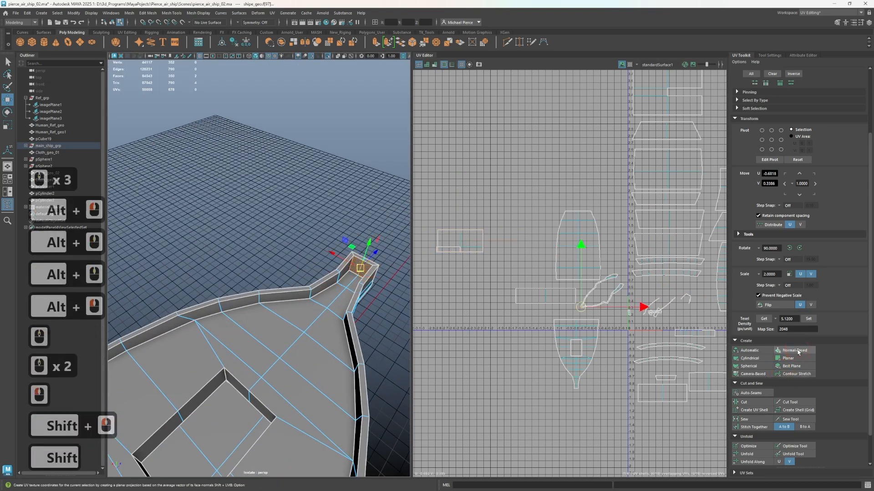
Apply a Normal-Based projection to the bow tip's end wall faces and move their shell to the negative U side beyond the deck shells
click(798, 351)
key(w)
key(w)
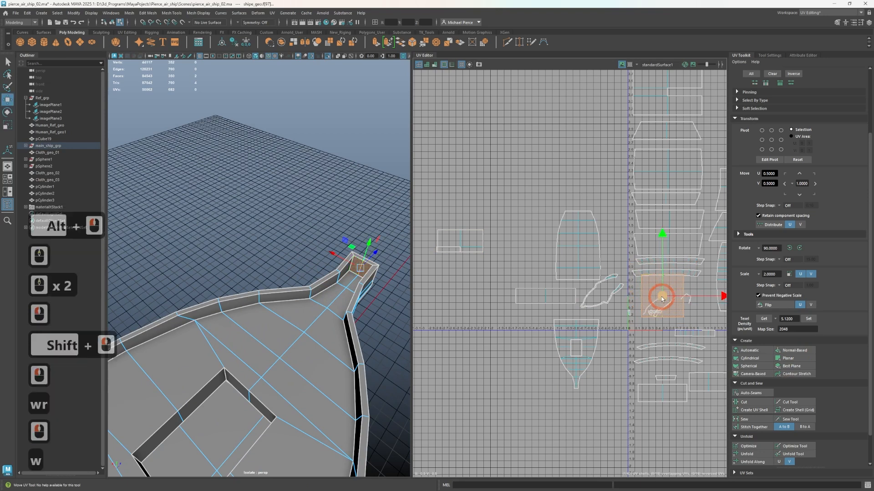
drag(659, 296, 465, 297)
scroll(574, 312, up, 3)
Reproject the first long inner bulwark side shell with Normal-Based projection and move it beside the pointed bow deck shell
click(603, 291)
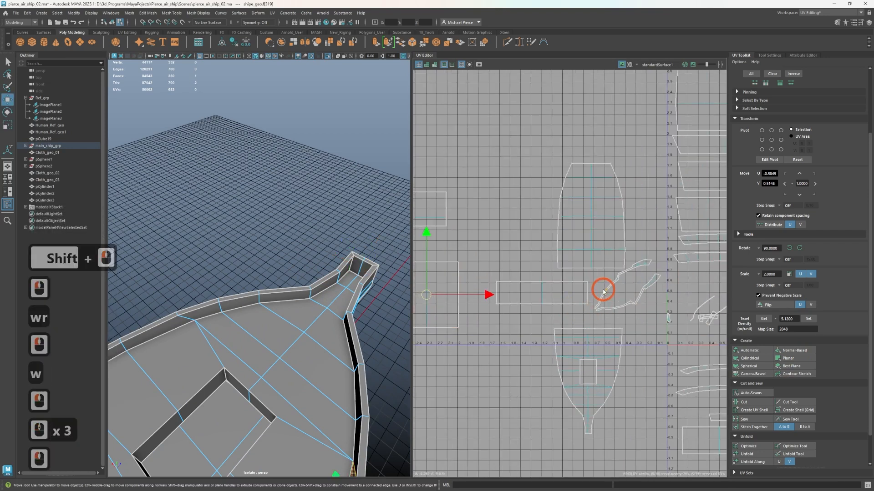
click(653, 303)
scroll(655, 305, up, 3)
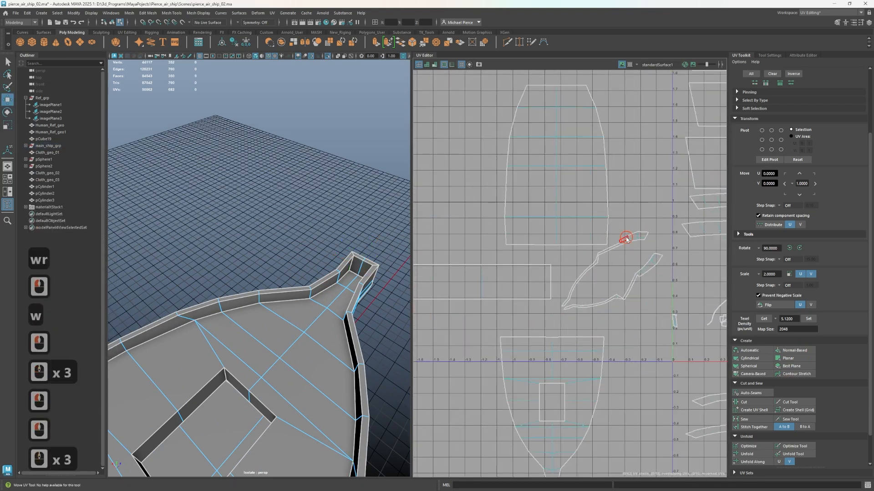
double_click(626, 239)
click(795, 351)
scroll(692, 345, down, 9)
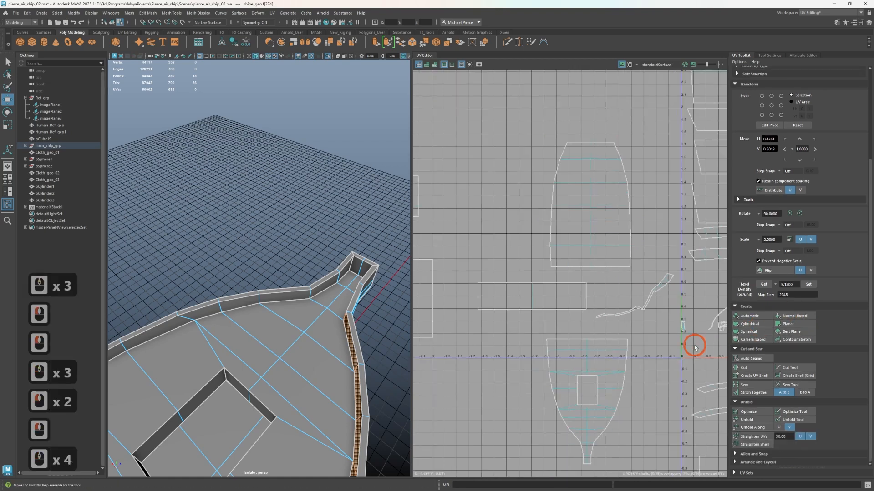
alt+middle_drag(692, 345, 602, 334)
key(w)
scroll(622, 308, up, 3)
drag(622, 308, 412, 405)
Reproject the opposite inner bulwark side shell with Normal-Based projection, rotate it 90 degrees and place it upright beside the first bulwark shell
drag(509, 313, 552, 329)
right_drag(551, 300, 526, 291)
double_click(564, 299)
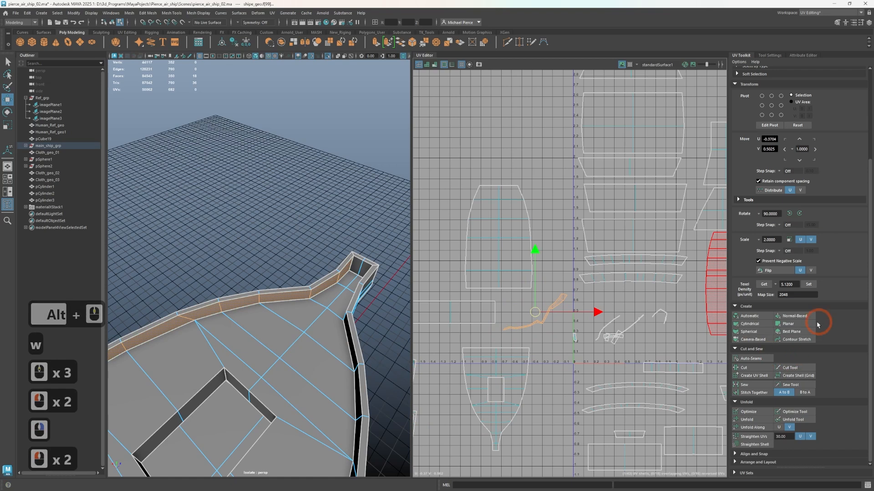
click(786, 317)
drag(625, 315, 464, 432)
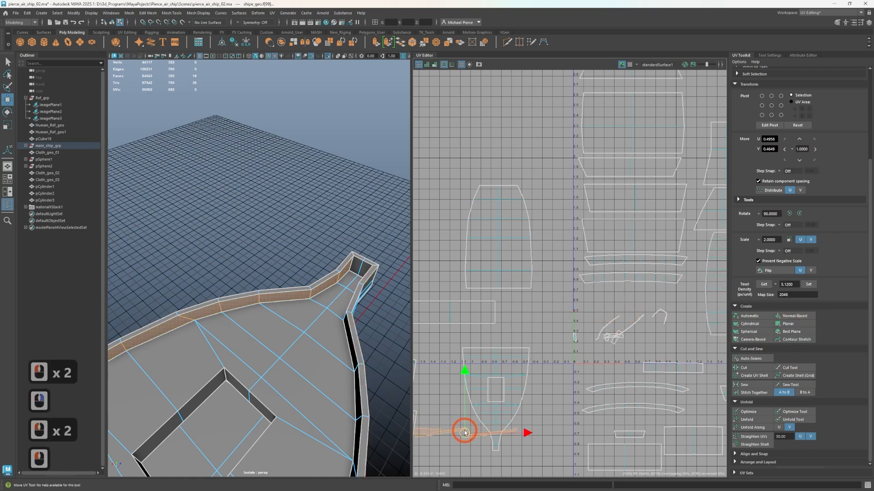
click(789, 214)
alt+middle_drag(451, 453, 495, 362)
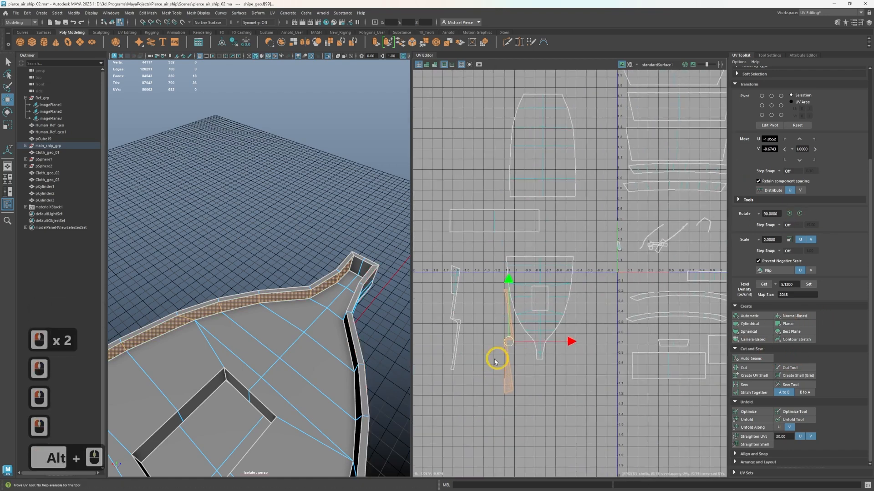
drag(494, 337, 484, 327)
Examine the raised deck walls and the hatch opening for faces that still need reprojecting
scroll(288, 331, down, 2)
alt+drag(283, 337, 223, 319)
alt+middle_drag(236, 332, 437, 253)
alt+drag(404, 286, 256, 322)
alt+middle_drag(256, 322, 309, 340)
alt+drag(309, 341, 200, 372)
scroll(210, 349, down, 5)
scroll(243, 361, up, 3)
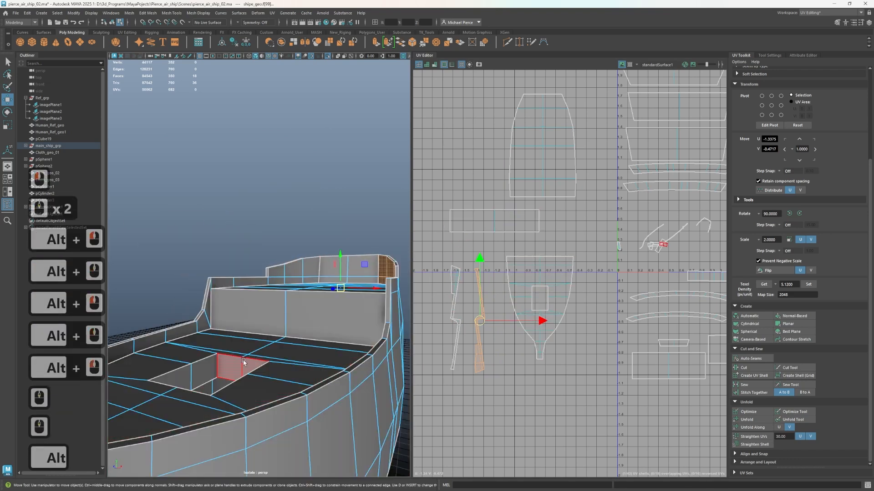
scroll(574, 374, down, 1)
scroll(575, 373, up, 3)
Reproject one long hatch wall shell with Normal-Based projection, scale it down and move it above the other hatch wall shells
alt+middle_drag(640, 341, 441, 423)
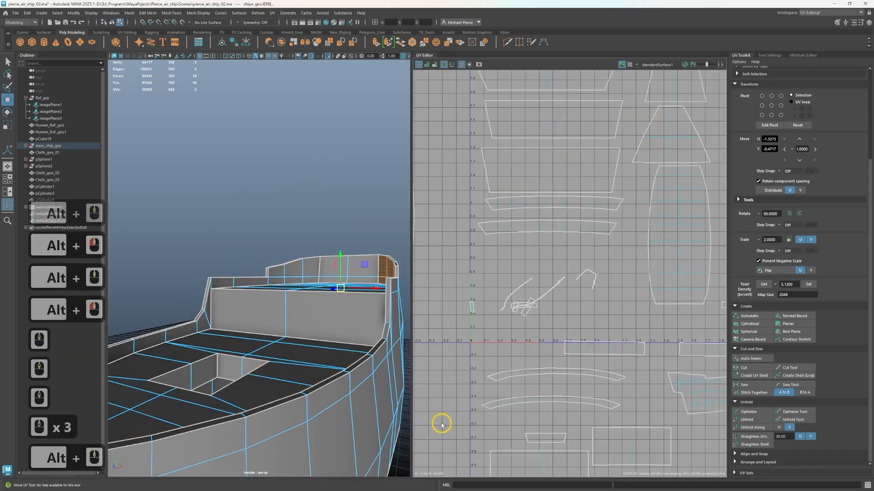
scroll(511, 366, up, 3)
scroll(511, 368, up, 3)
click(544, 283)
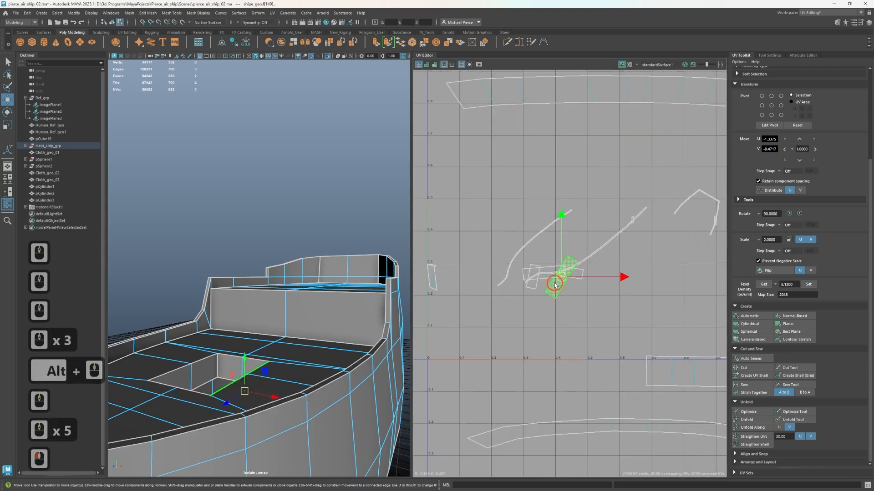
scroll(543, 283, up, 3)
alt+right_drag(191, 369, 225, 370)
key(f)
alt+drag(317, 362, 376, 347)
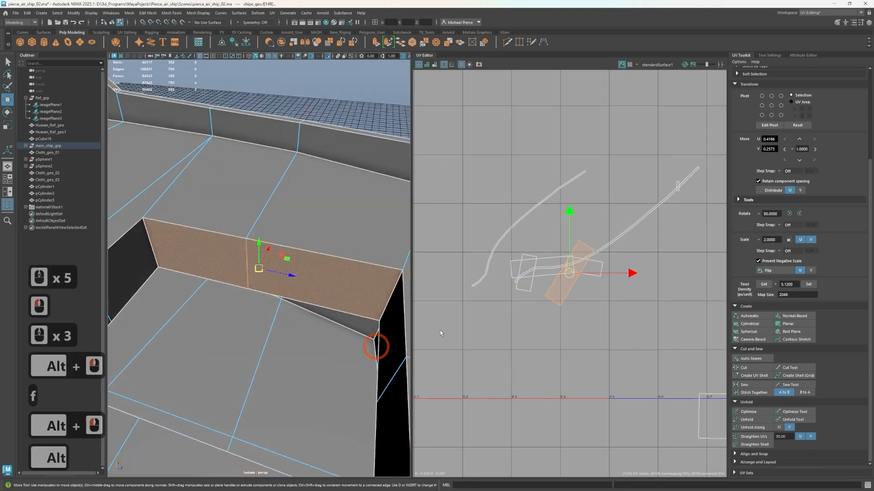
click(797, 315)
scroll(565, 189, down, 3)
key(r)
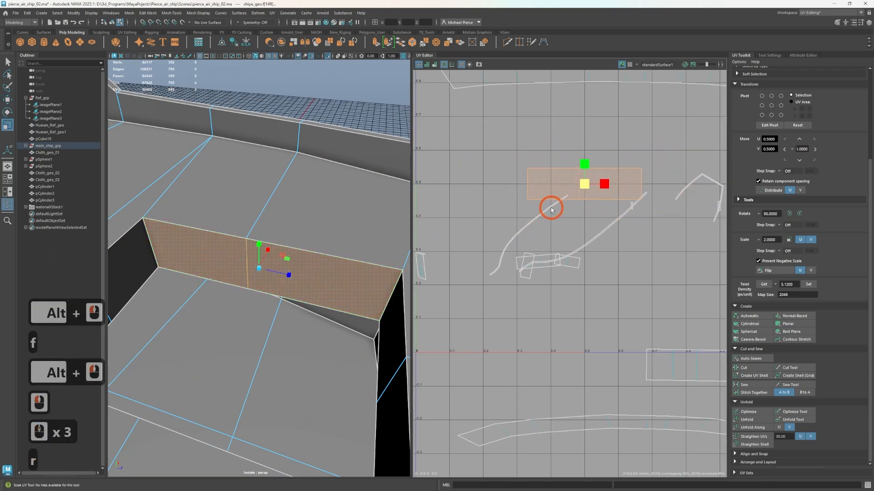
click(581, 185)
key(w)
drag(583, 184, 560, 147)
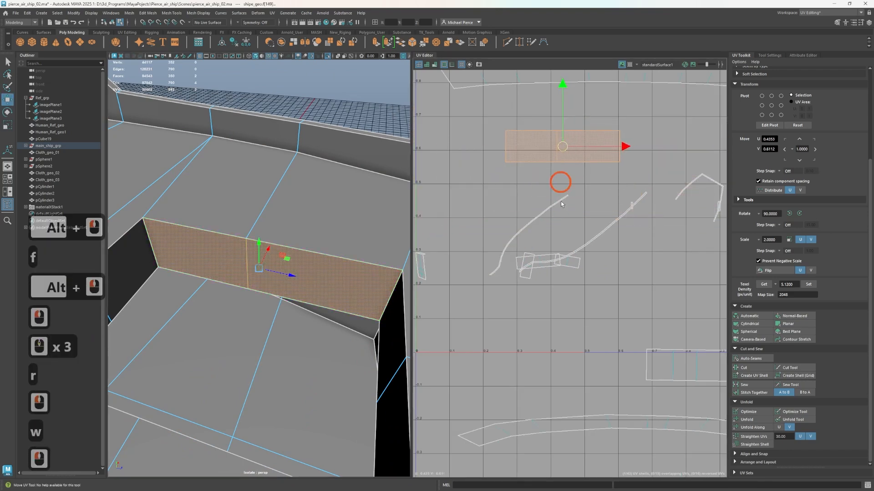
Reproject the opposite long hatch wall shell with Normal-Based projection and scale it down to match the first
click(540, 262)
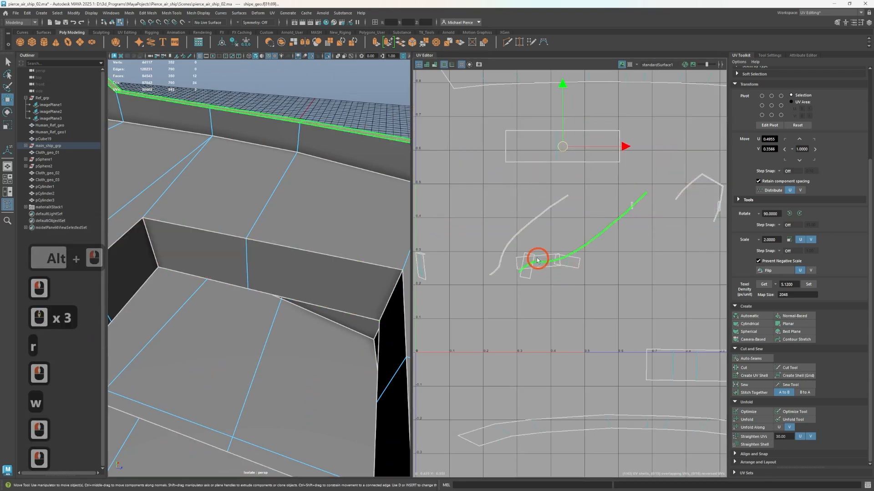
click(816, 319)
key(r)
drag(562, 202, 552, 212)
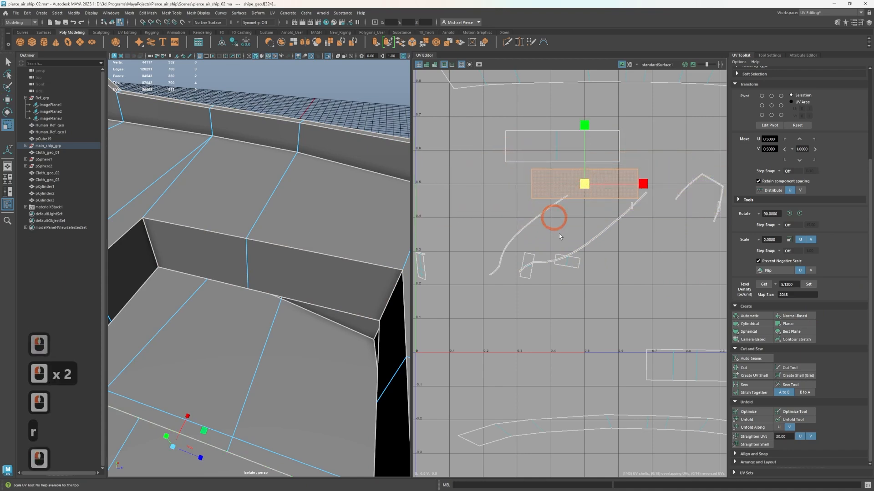
Reproject one short hatch wall shell with Normal-Based projection, scale it down and move it beside the long hatch wall shells
click(580, 261)
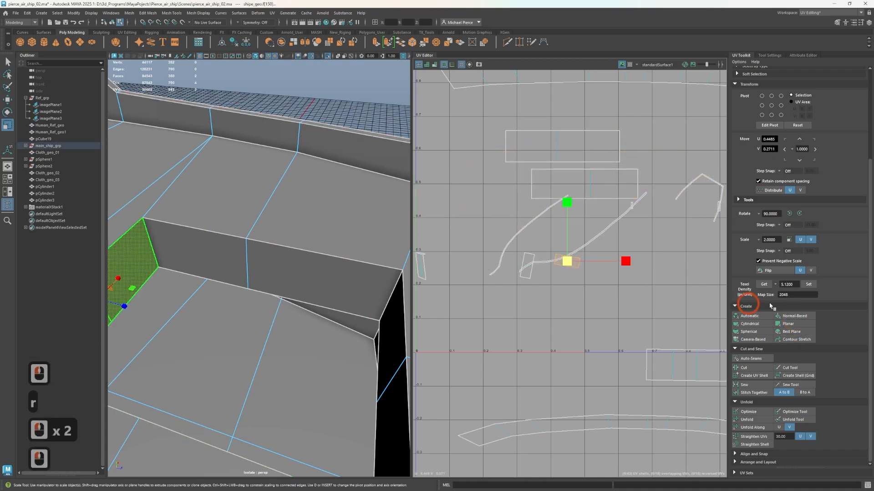
click(794, 317)
key(r)
drag(581, 182, 537, 216)
key(w)
Reproject the opposite short hatch wall shell with Normal-Based projection, scale it down and place it below the first one
double_click(524, 256)
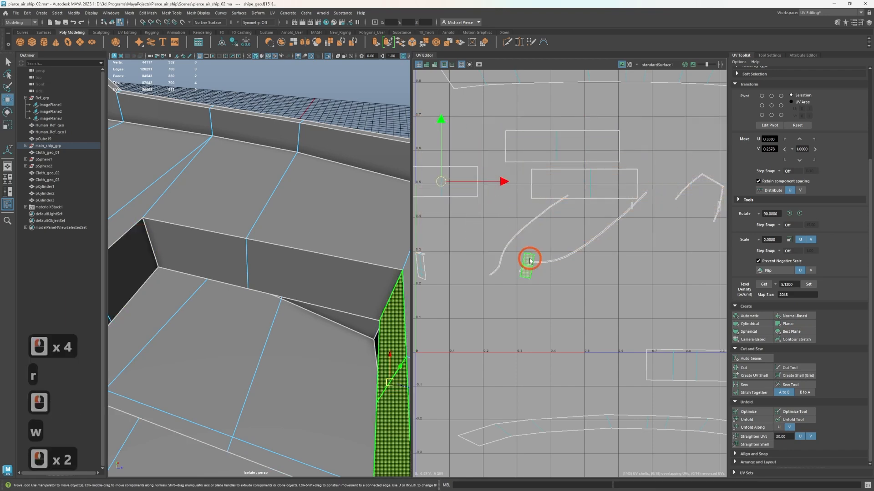
click(785, 316)
key(r)
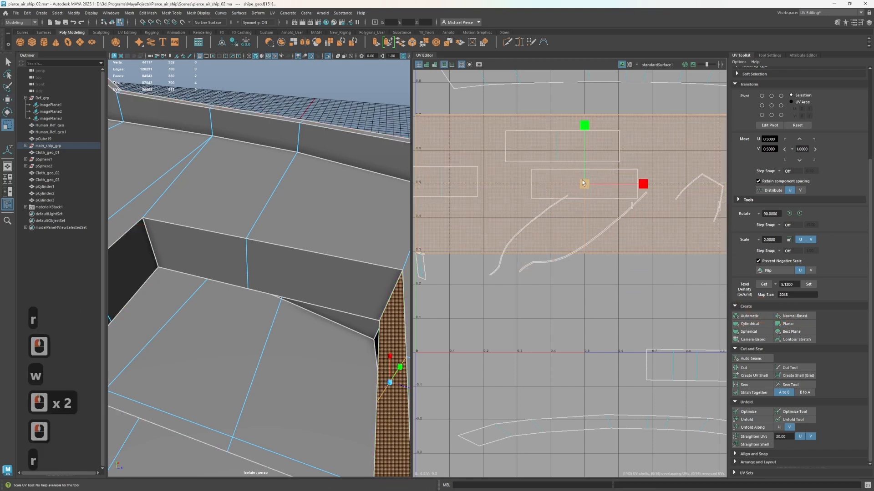
drag(553, 199, 504, 264)
key(w)
drag(562, 184, 445, 228)
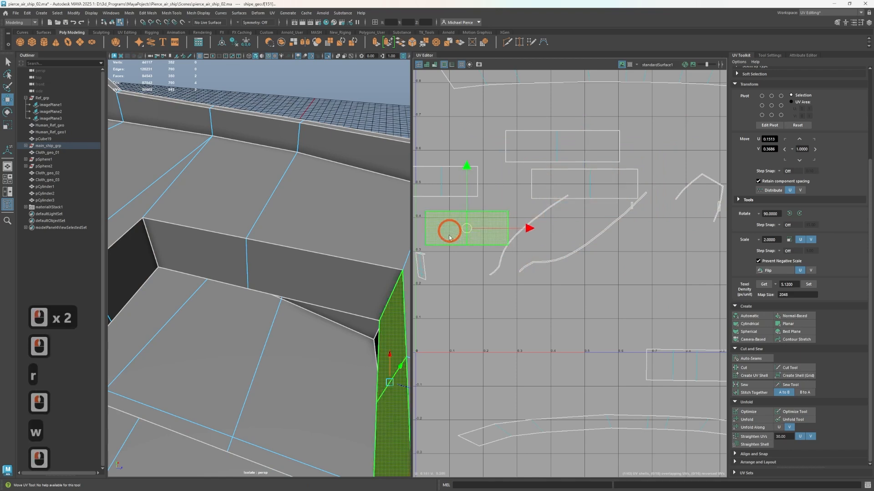
Reproject the tall flat end panel with Normal-Based projection, scale its shell down and move it below the hatch wall shells
click(415, 280)
key(w)
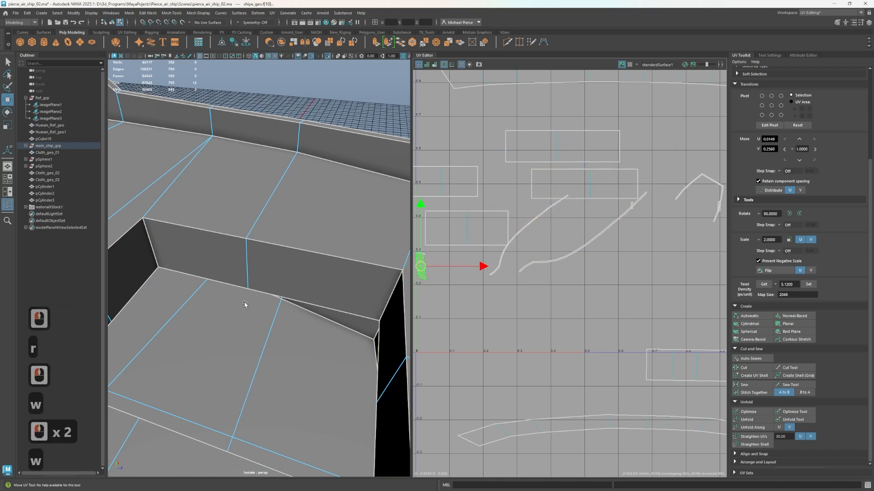
key(f)
alt+drag(244, 304, 220, 305)
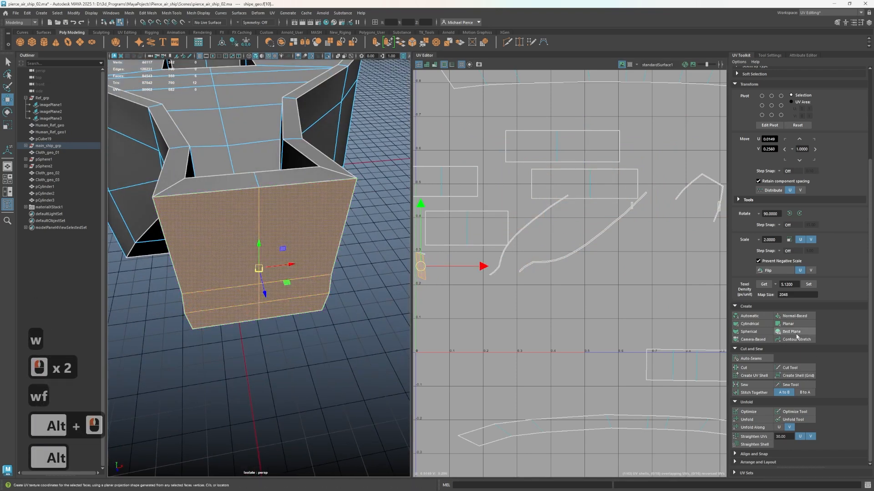
click(792, 314)
key(r)
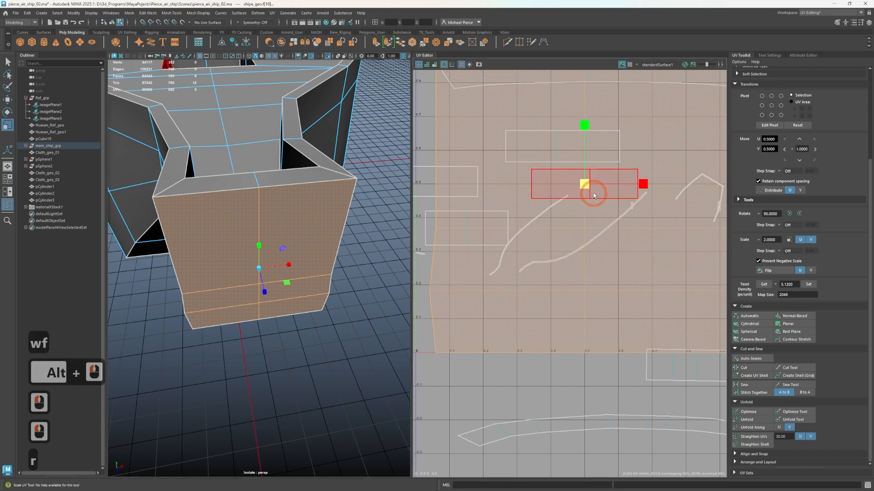
drag(587, 187, 492, 350)
key(w)
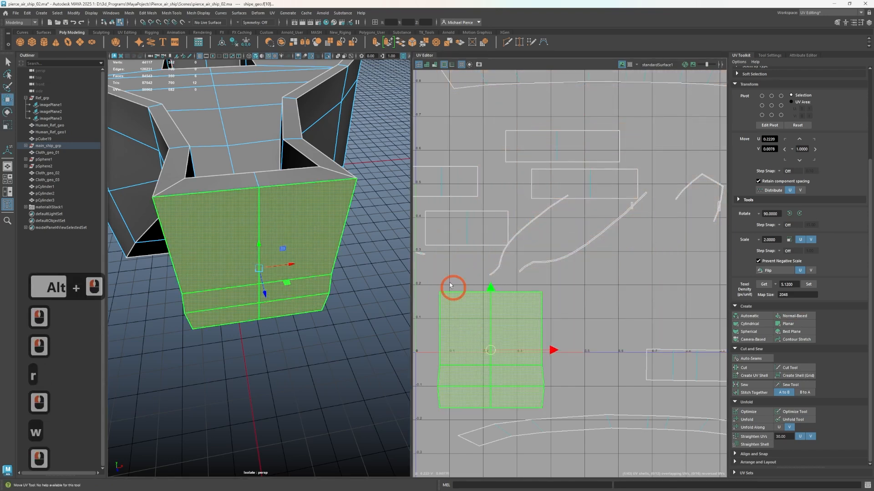
Reproject the trim face along the top of the end panel with Normal-Based projection, scale its shell down and move it aside
click(424, 253)
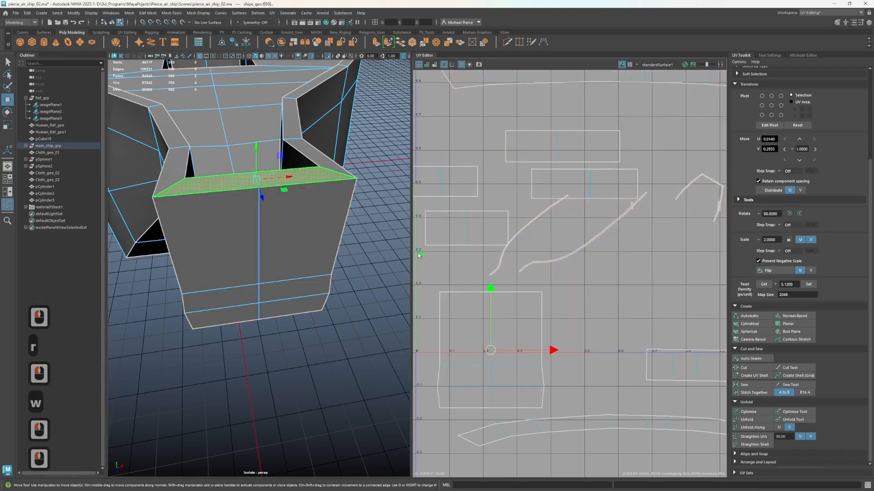
key(w)
click(782, 317)
key(r)
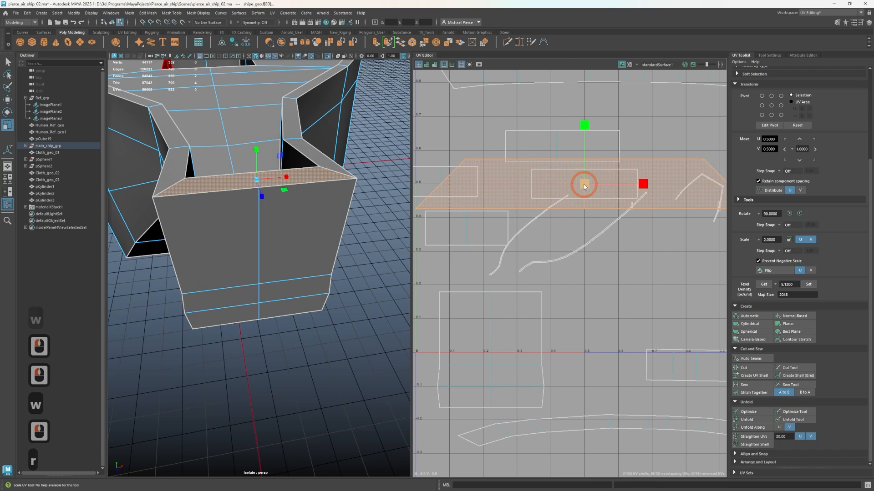
key(w)
drag(585, 184, 629, 309)
Pull the overlapping thin trim shells apart so each one lies separately in the UV layout
scroll(644, 256, up, 2)
alt+middle_drag(648, 256, 530, 296)
click(609, 197)
scroll(612, 205, up, 3)
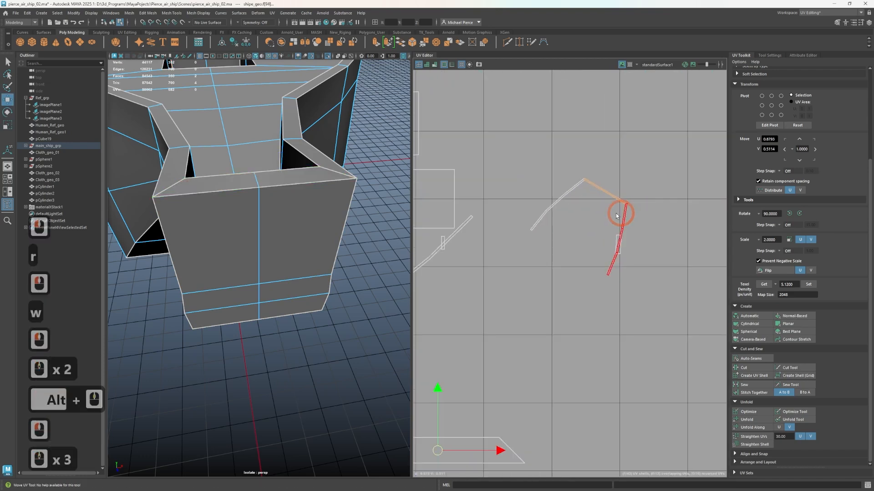
click(575, 200)
drag(561, 211, 522, 249)
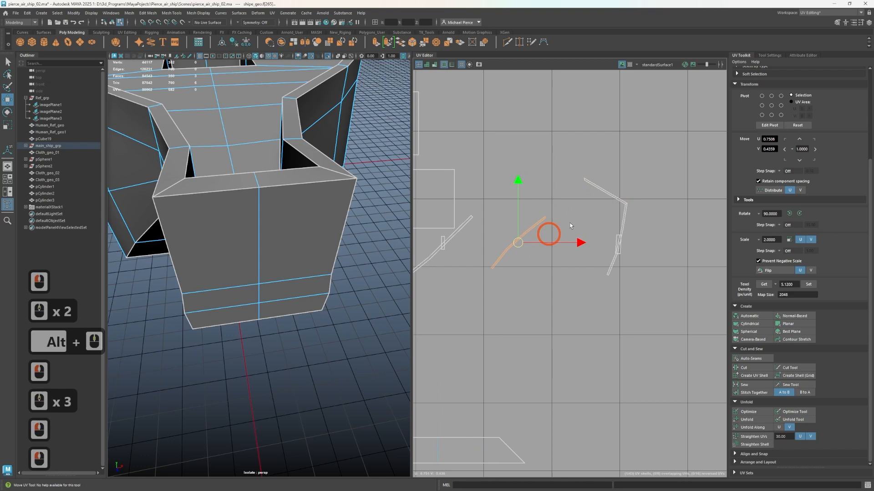
drag(598, 184, 567, 163)
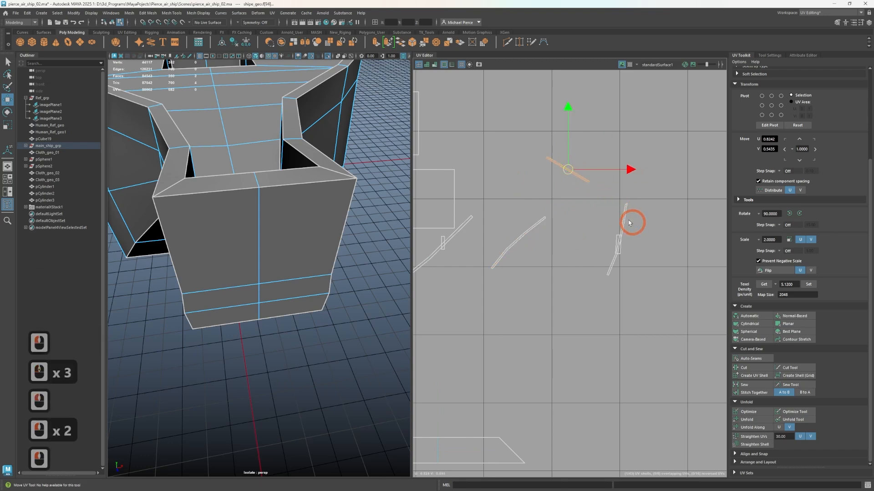
Move the large rectangular stern shell off the small strip shell it overlaps
scroll(611, 302, down, 5)
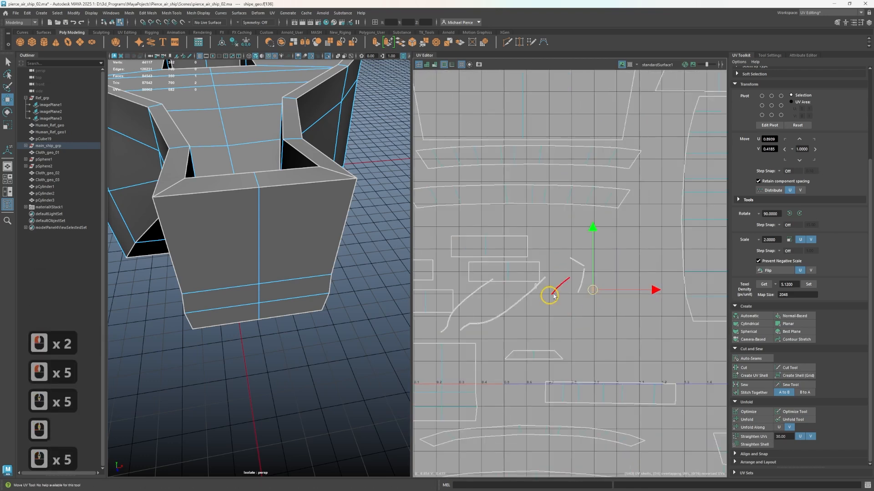
scroll(550, 296, down, 11)
scroll(531, 293, down, 10)
alt+middle_drag(476, 268, 531, 282)
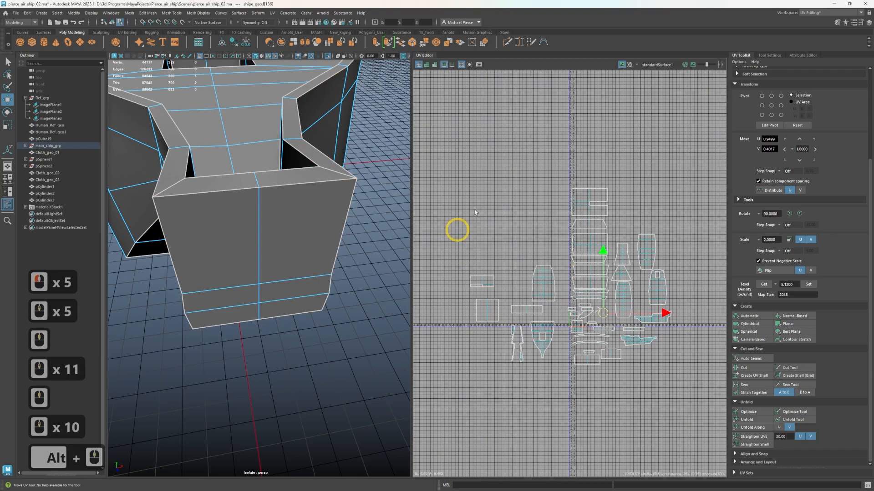
click(546, 256)
scroll(402, 263, up, 4)
scroll(444, 265, up, 3)
click(509, 299)
scroll(484, 317, up, 4)
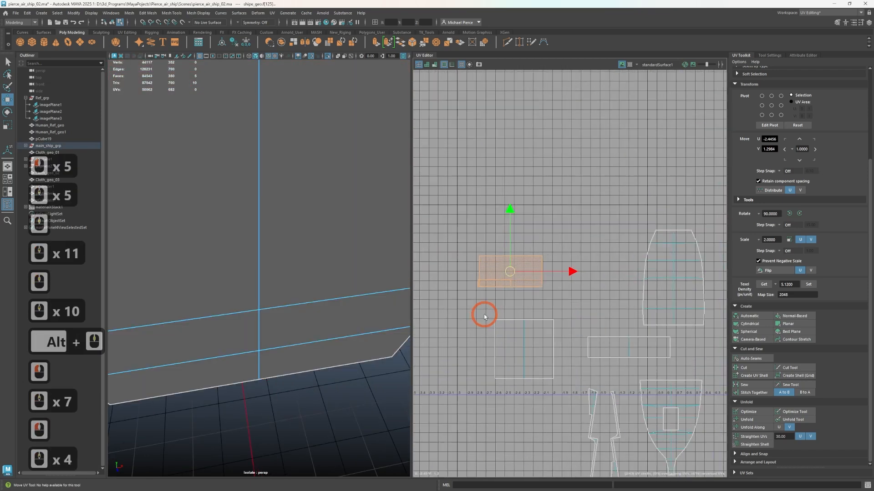
scroll(277, 269, down, 1)
scroll(483, 277, up, 4)
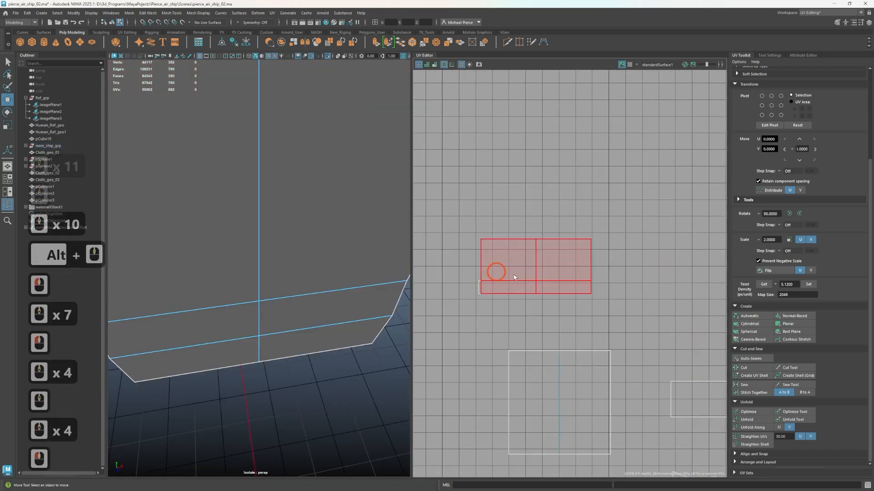
double_click(539, 255)
drag(536, 267, 589, 232)
Select the strip face together with the rest of the upper stern panel and reproject them as one Normal-Based shell
double_click(513, 288)
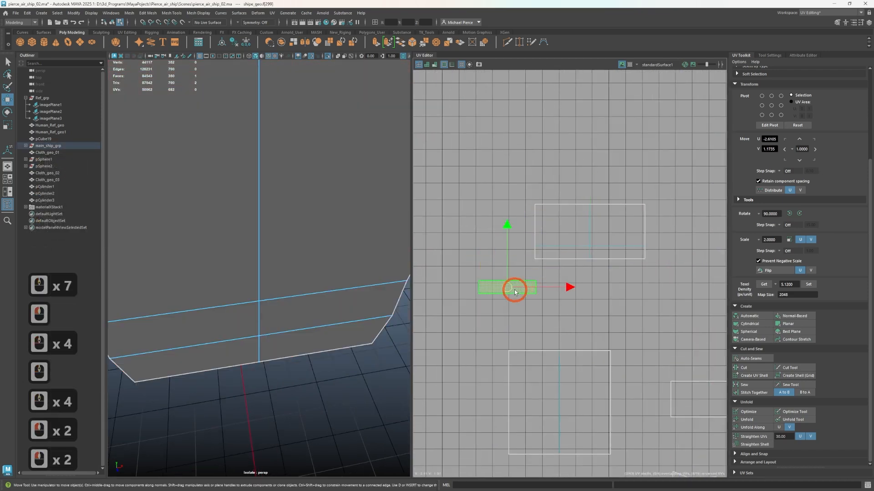
key(f)
scroll(236, 228, down, 4)
alt+drag(236, 228, 338, 237)
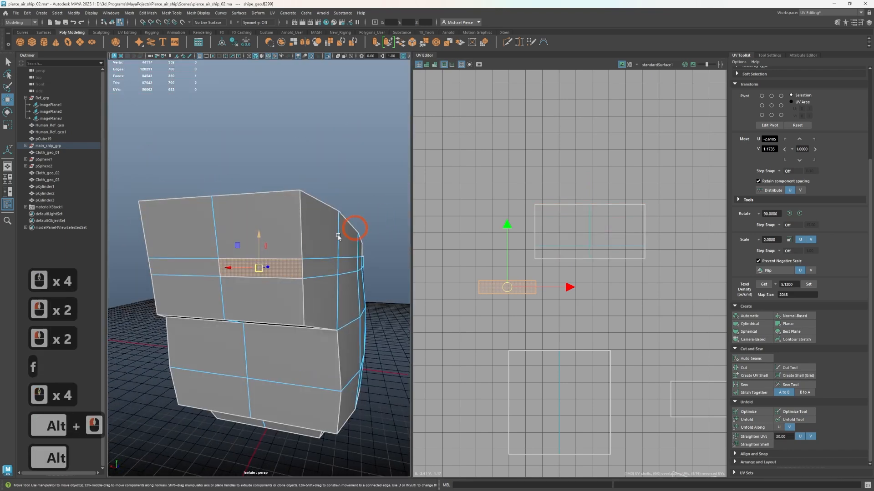
click(267, 308)
shift+click(271, 274)
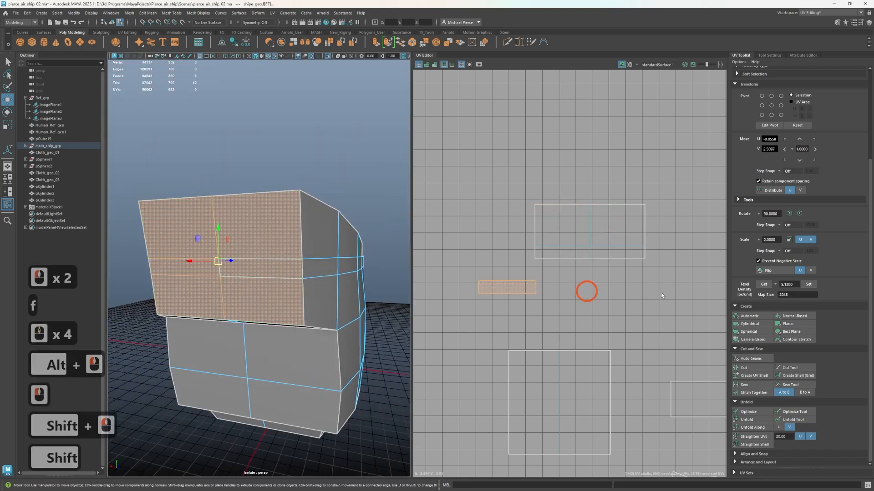
click(809, 317)
Move the reprojected upper stern shell above the central column of shells
scroll(608, 318, down, 4)
alt+scroll(604, 323, down, 11)
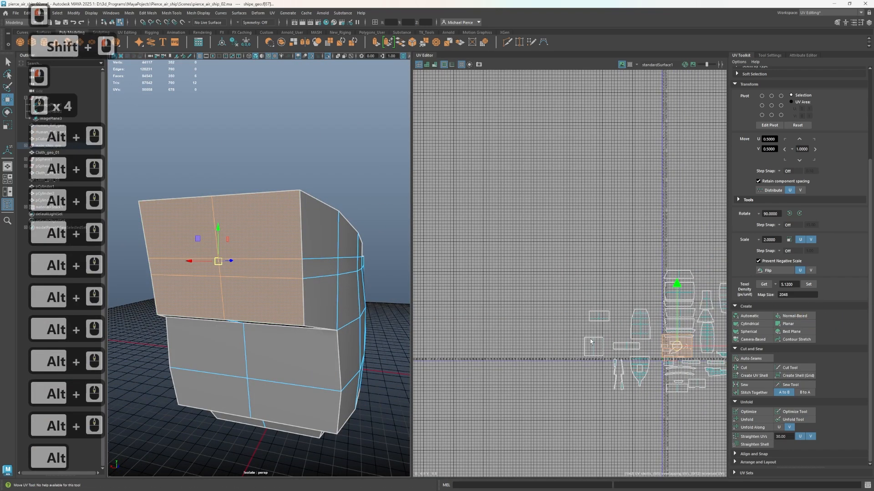
alt+middle_drag(682, 344, 543, 311)
scroll(545, 312, up, 3)
scroll(552, 311, up, 2)
key(r)
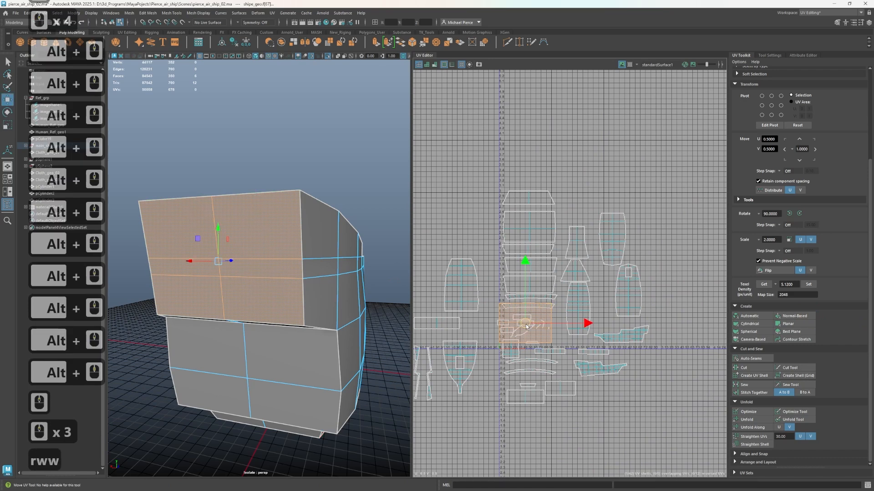
drag(527, 326, 526, 162)
scroll(505, 210, down, 6)
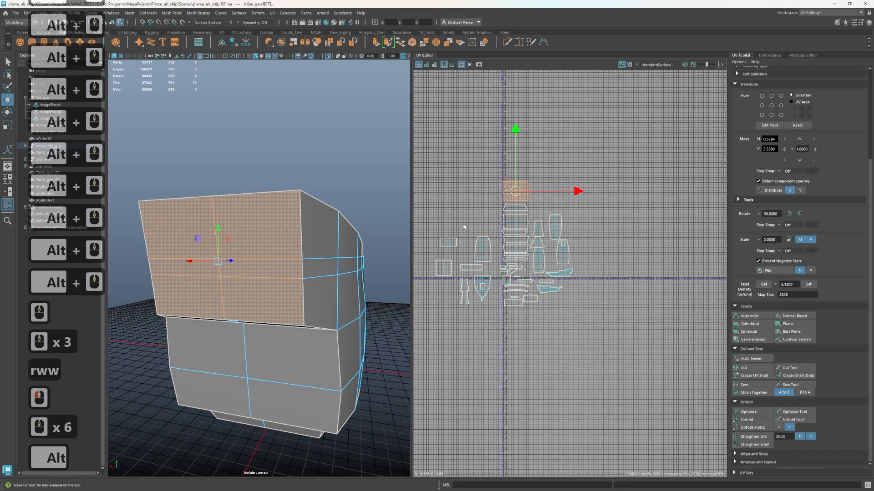
Select all of the ship's UV shells, set their texel density to 5.1200 at map size 2048 and lay them out
drag(433, 165, 628, 333)
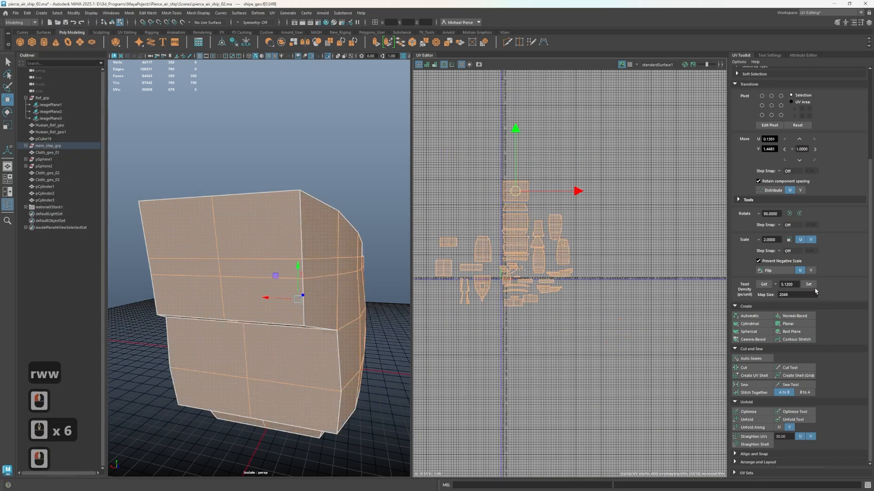
click(808, 284)
scroll(471, 304, up, 3)
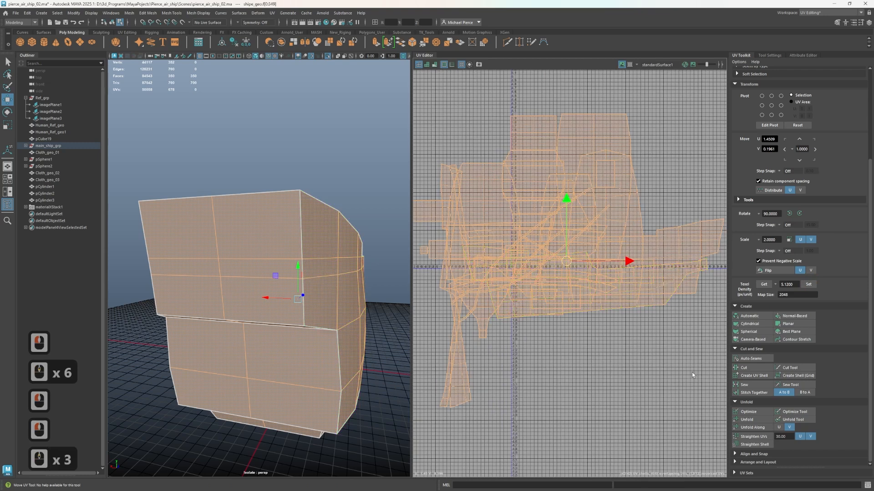
key(ctrl)
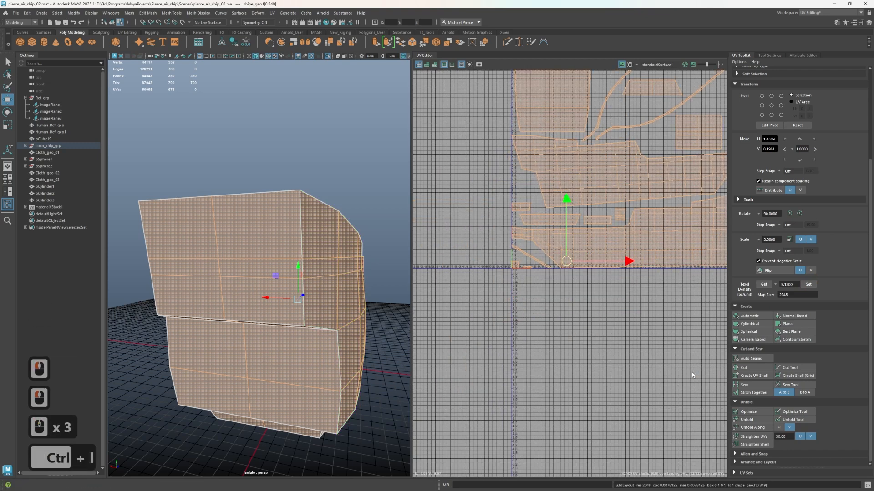
scroll(505, 363, down, 3)
key(alt)
alt+middle_drag(555, 329, 626, 310)
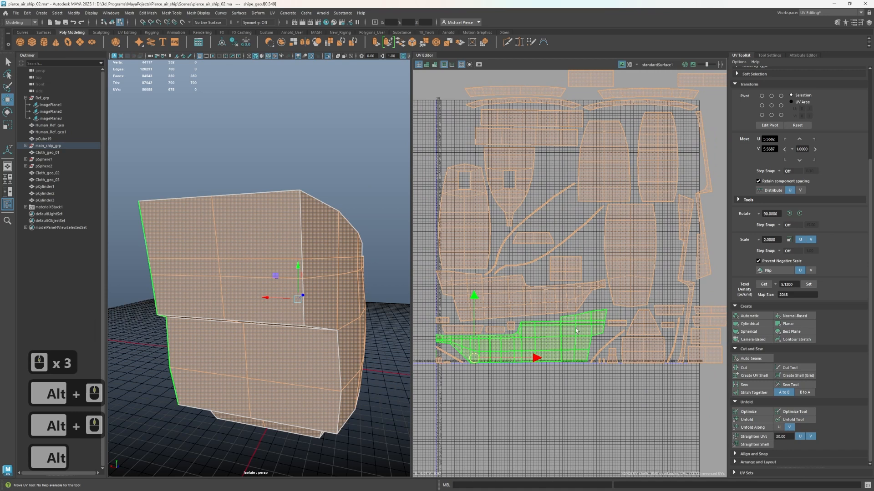
click(504, 419)
scroll(503, 419, up, 1)
click(392, 406)
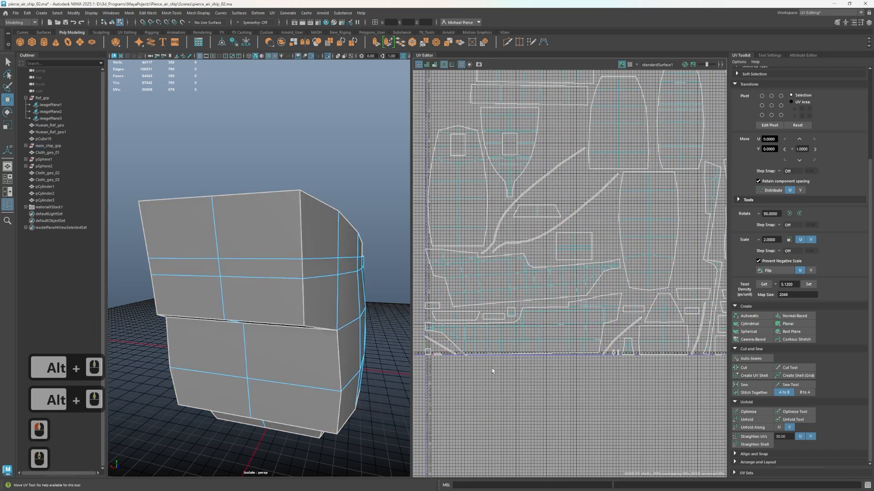
scroll(492, 370, down, 2)
scroll(322, 256, down, 3)
Return the ship hull to object mode and assign it the existing M_wood material
right_drag(289, 273, 316, 268)
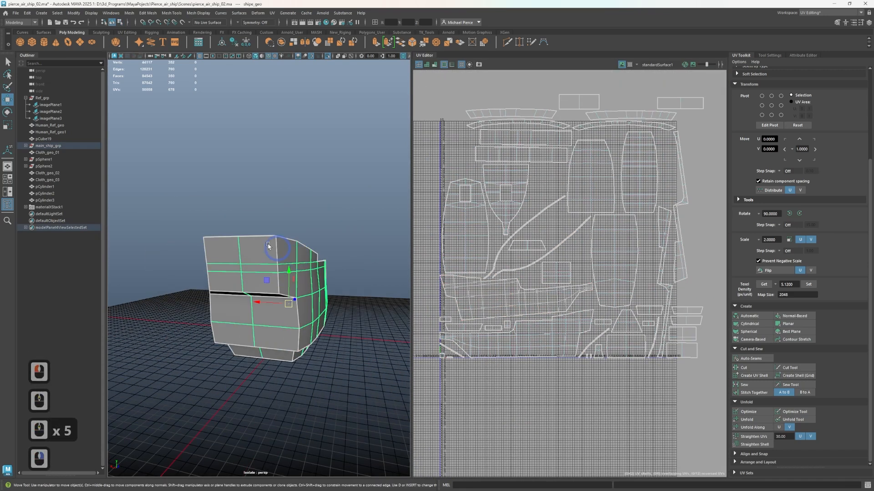
scroll(259, 248, down, 2)
click(194, 196)
alt+drag(190, 208, 184, 222)
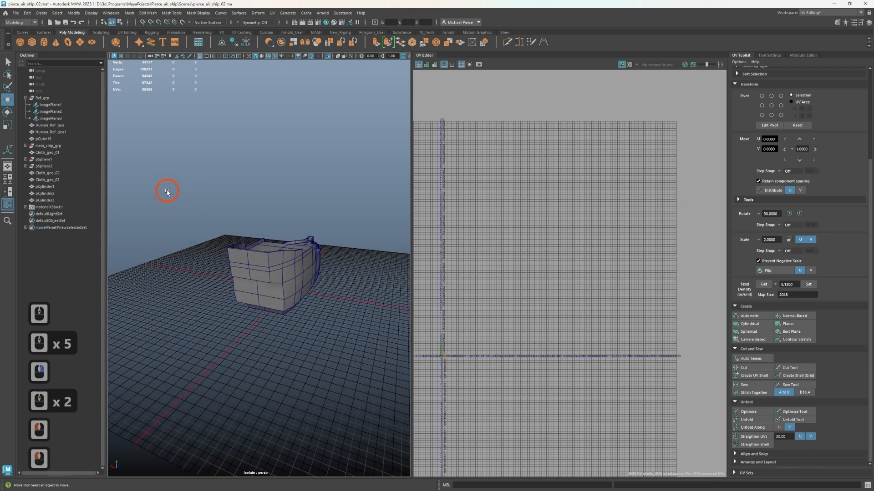
drag(167, 192, 336, 335)
right_drag(311, 296, 328, 341)
mouse_move(306, 485)
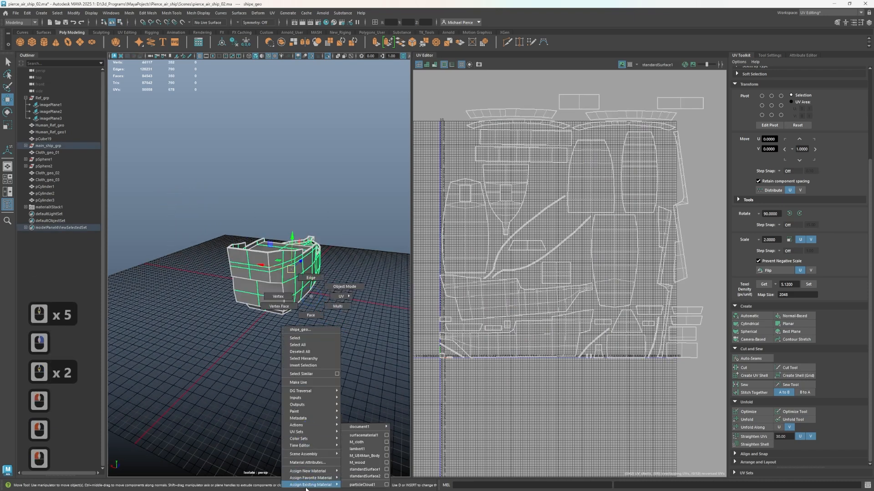
click(376, 461)
Examine the scale and direction of the wood texture on the decks and outer hull sides
scroll(342, 370, up, 3)
alt+drag(341, 370, 145, 389)
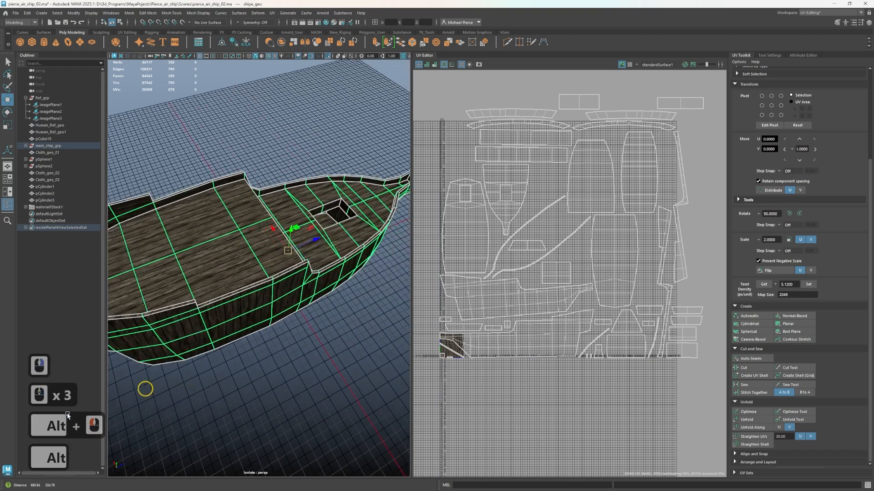
alt+right_drag(67, 415, 342, 373)
scroll(536, 245, up, 2)
scroll(285, 298, up, 5)
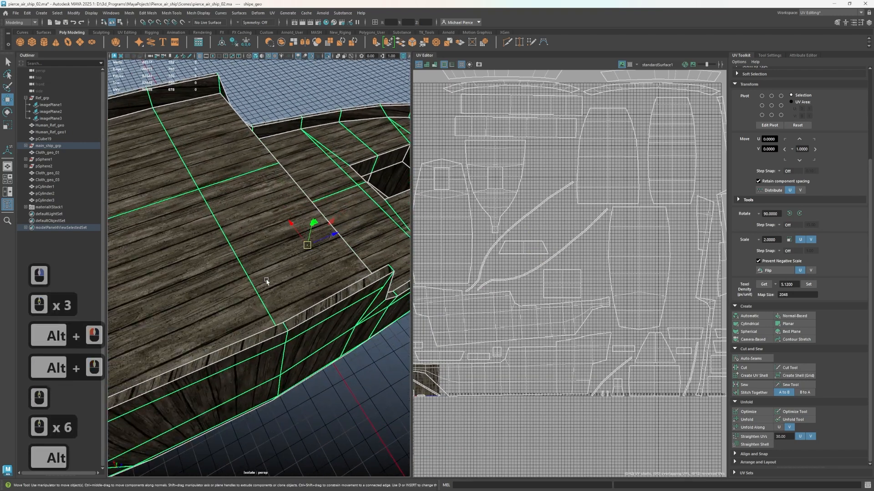
alt+middle_drag(266, 281, 186, 312)
alt+scroll(185, 312, down, 3)
alt+scroll(242, 313, down, 4)
alt+drag(241, 314, 273, 328)
alt+middle_drag(273, 328, 246, 323)
Rotate the UV shell of one outer hull side 90 degrees and move it below the packed shell layout
alt+click(228, 336)
right_drag(556, 263, 526, 253)
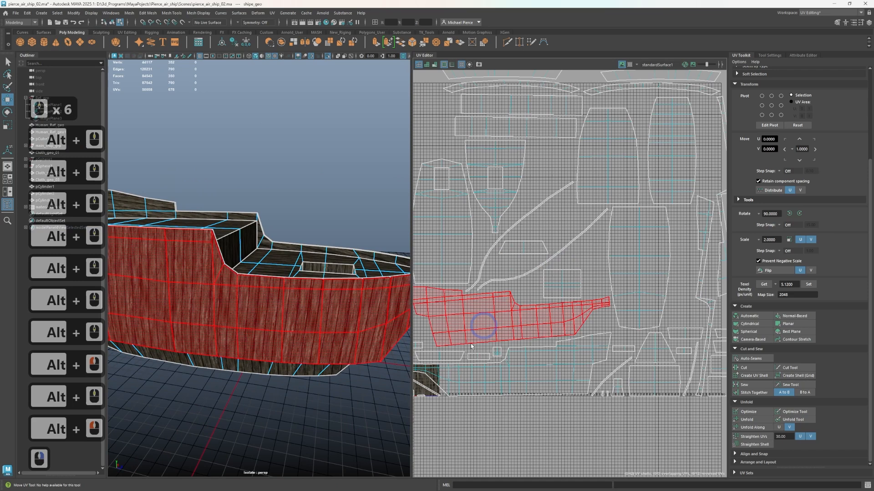
click(433, 335)
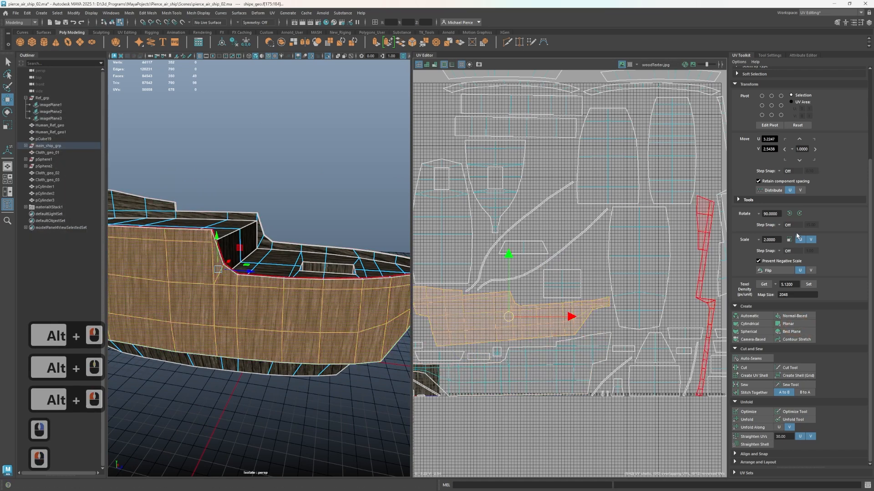
click(789, 214)
click(495, 316)
key(w)
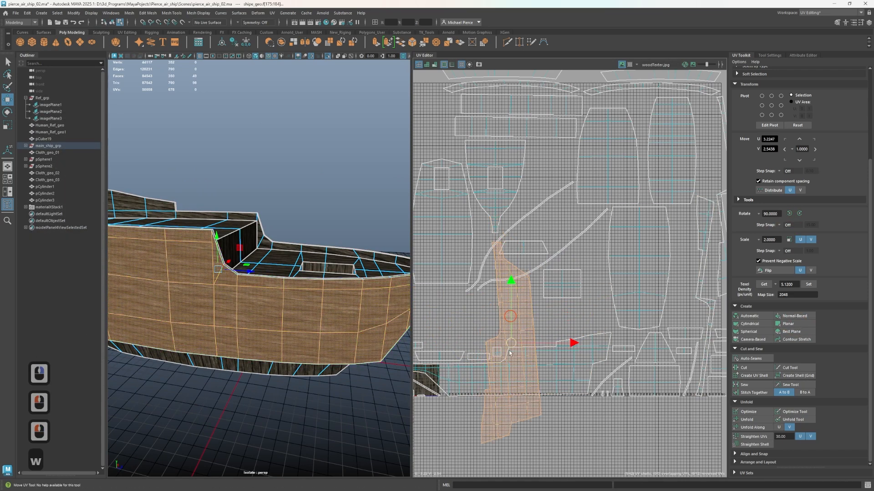
drag(510, 337, 484, 484)
Rotate the opposite outer hull side's UV shell 90 degrees and place it apart from the other shells, on the negative U side
click(518, 373)
click(790, 214)
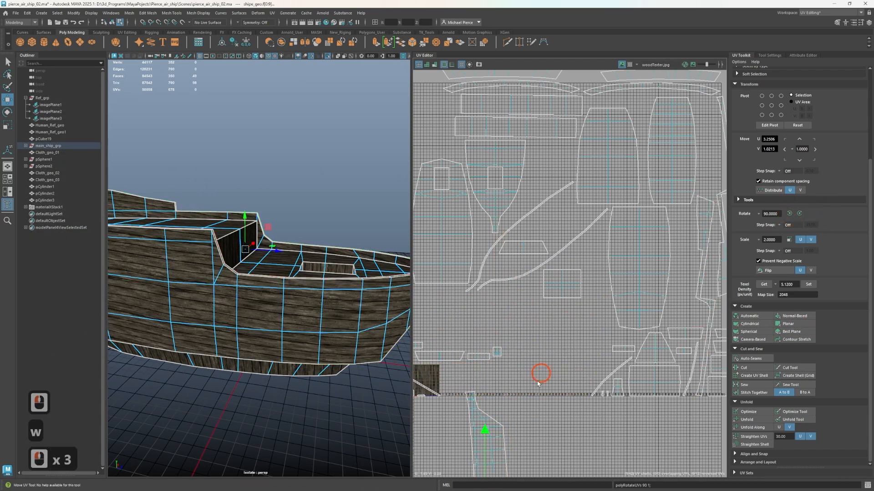
alt+middle_drag(537, 395, 540, 231)
scroll(509, 304, down, 4)
scroll(458, 337, up, 3)
alt+middle_drag(458, 337, 562, 323)
click(526, 277)
alt+drag(310, 416, 290, 318)
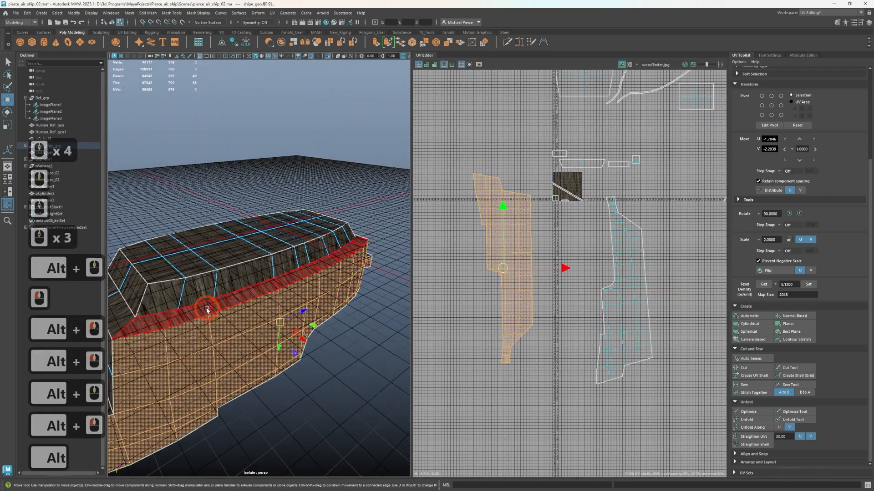
click(290, 319)
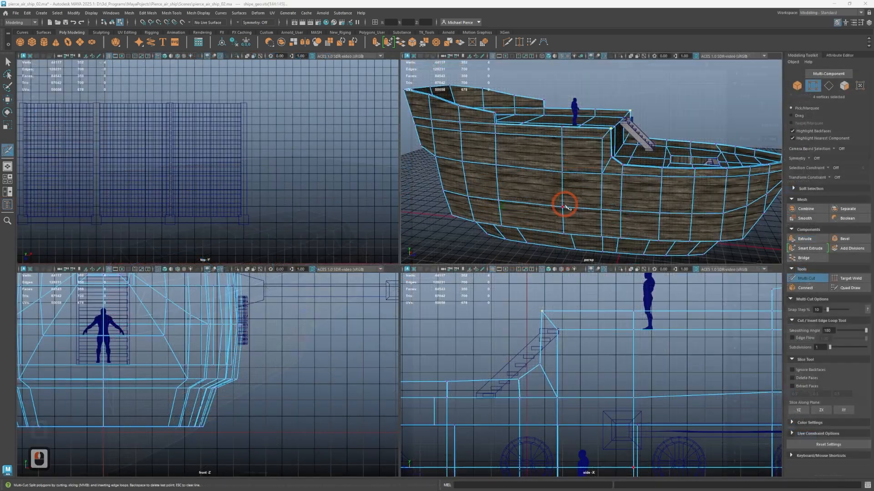
Examine the edge flow along the hull sides, bow and raised deck for places to add edge loops
scroll(559, 210, up, 3)
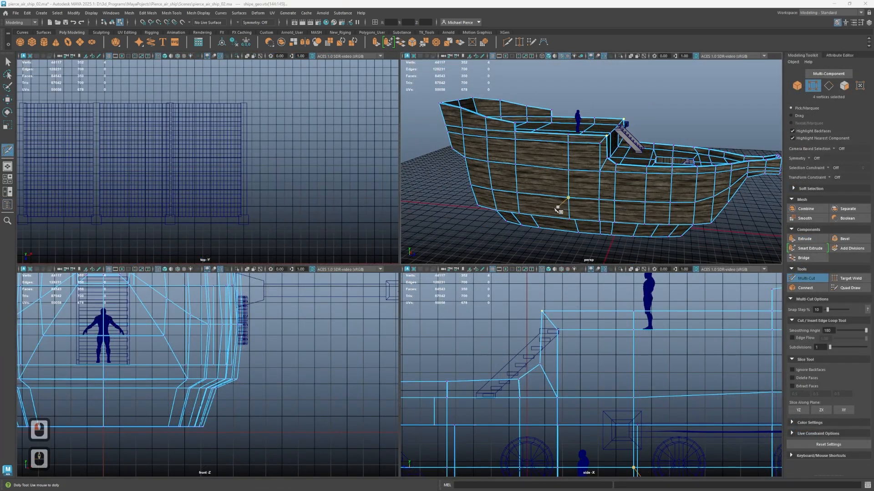
alt+drag(558, 211, 649, 243)
alt+middle_drag(648, 244, 559, 197)
alt+scroll(596, 193, up, 4)
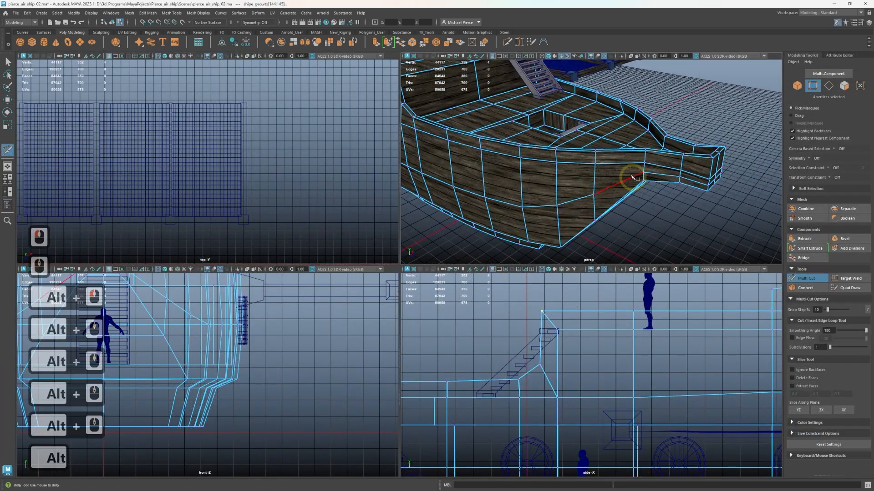
alt+drag(632, 177, 606, 177)
alt+scroll(584, 211, up, 4)
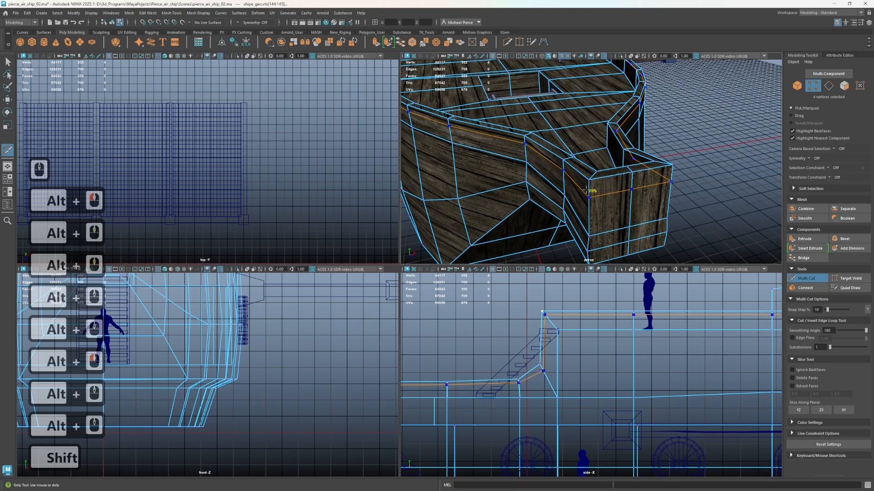
scroll(587, 190, down, 4)
alt+drag(593, 193, 626, 186)
alt+middle_drag(627, 186, 800, 180)
alt+drag(678, 175, 717, 199)
alt+middle_drag(717, 199, 620, 182)
alt+scroll(585, 181, up, 4)
alt+middle_drag(603, 133, 583, 199)
scroll(607, 197, up, 2)
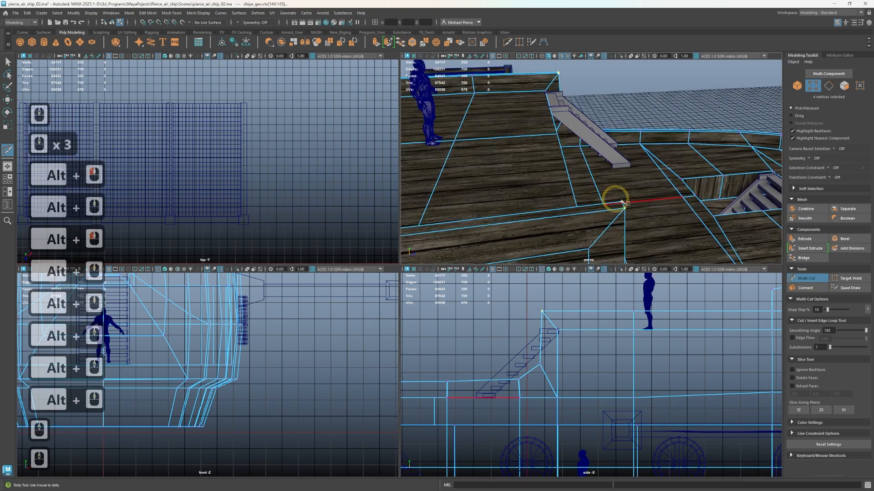
Try to insert an edge loop along the upper hull band at the raised deck corner, and undo the cut
alt+middle_drag(660, 234, 642, 167)
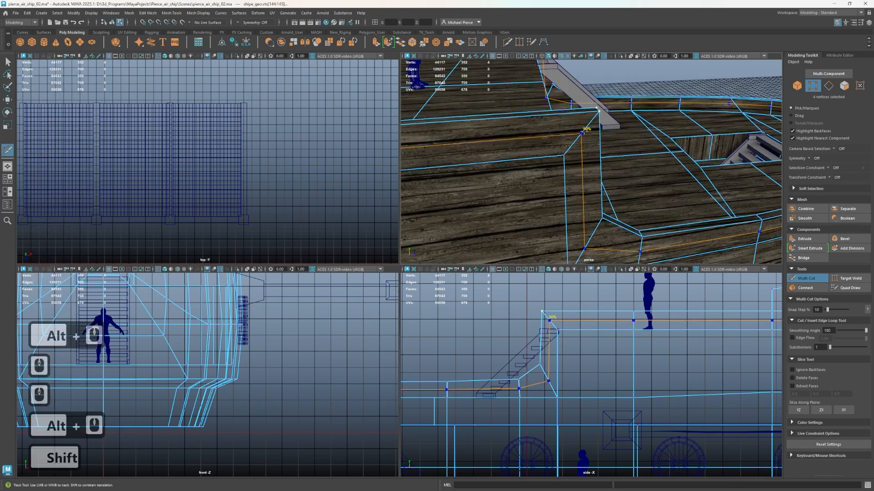
ctrl+shift+click(583, 129)
scroll(636, 141, down, 2)
alt+drag(635, 140, 550, 152)
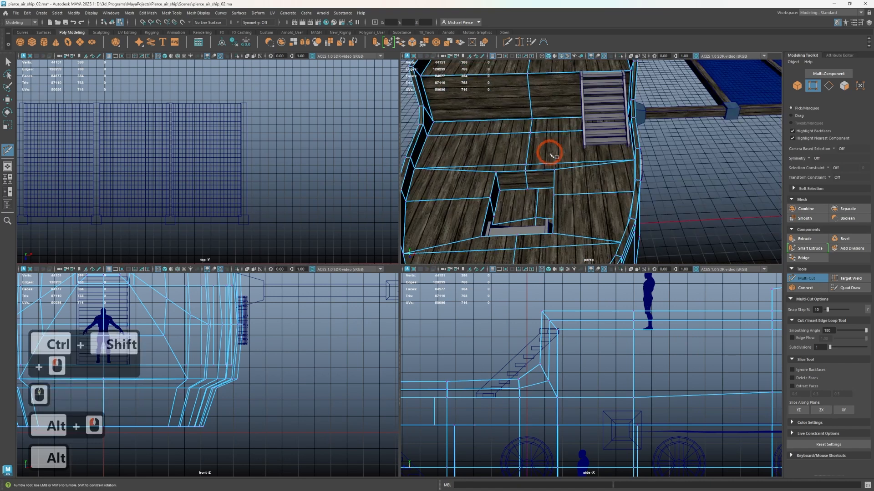
alt+middle_drag(550, 152, 675, 230)
alt+drag(675, 229, 562, 163)
alt+middle_drag(561, 165, 604, 205)
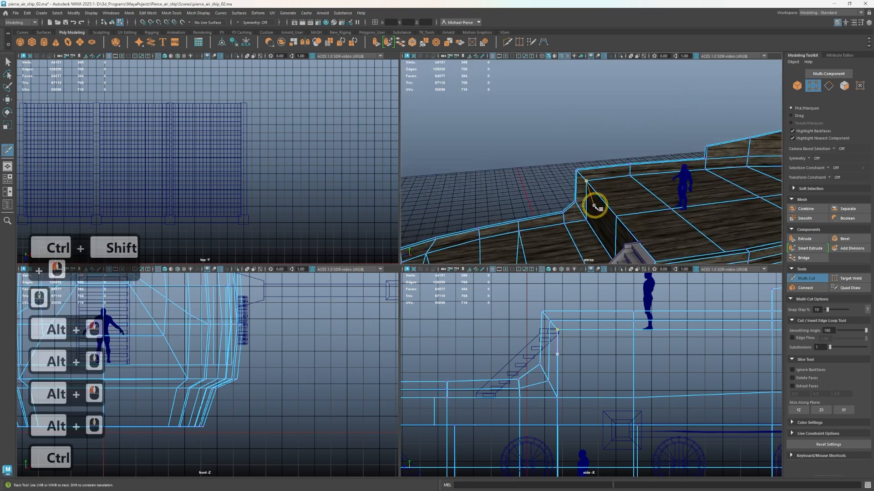
alt+drag(594, 207, 657, 195)
key(ctrl+z)
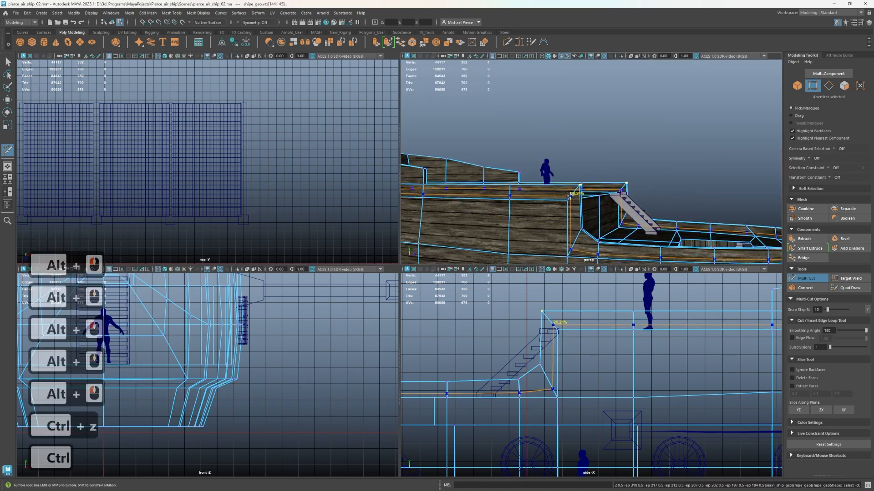
Insert a centred edge loop along the upper hull band on each side of the ship with Multi-Cut
ctrl+middle_click(621, 188)
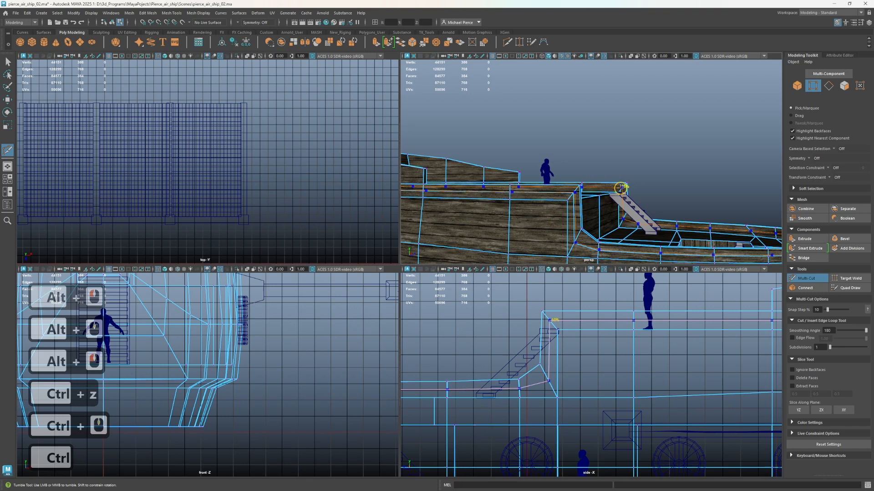
ctrl+middle_click(621, 188)
alt+drag(621, 187, 561, 200)
alt+drag(621, 202, 651, 113)
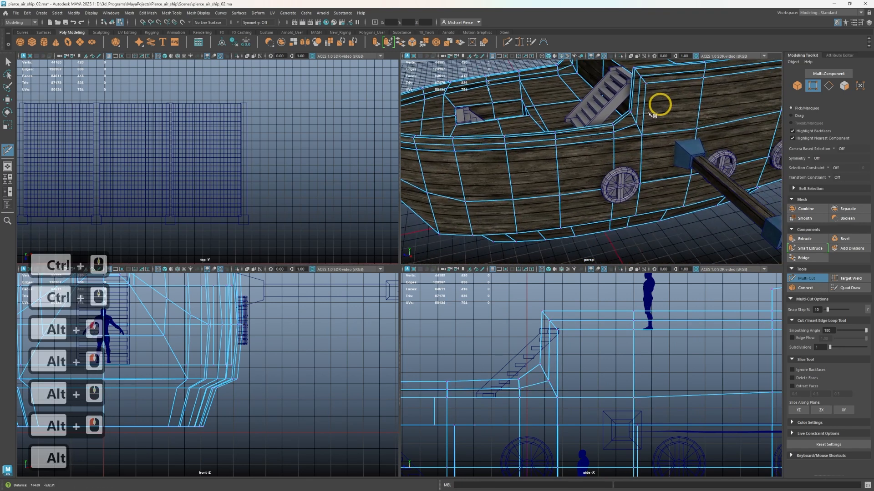
Move the new loops' lower corner vertices beside the deck stairs up and toward the bow, to about Y 606.6, Z -57.4
scroll(592, 142, up, 5)
key(q)
right_click(536, 379)
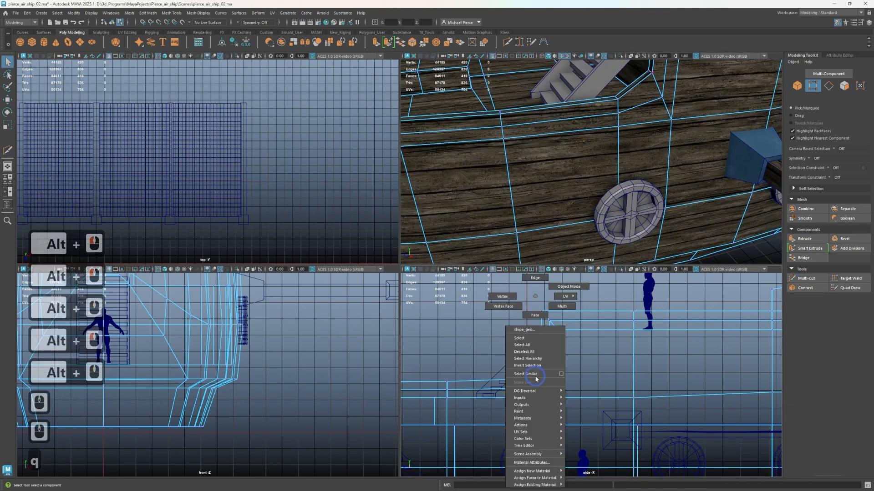
right_drag(536, 379, 502, 297)
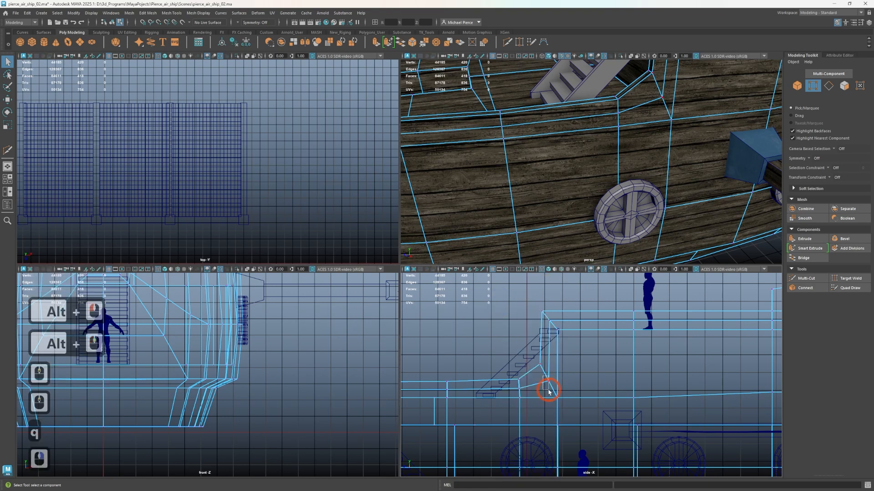
drag(543, 377, 548, 392)
scroll(546, 389, up, 4)
key(w)
drag(501, 363, 493, 344)
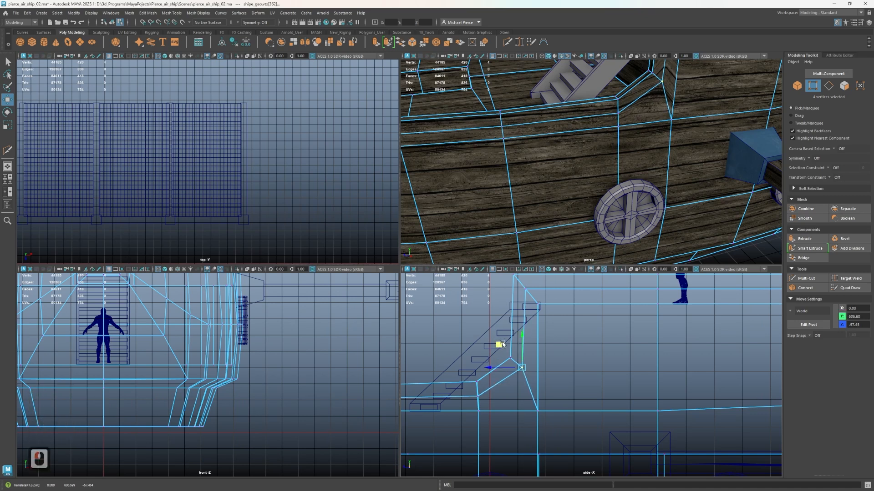
Examine the adjusted corner beside the stairs and the surrounding edges on the hull side
scroll(633, 147, down, 1)
scroll(606, 177, up, 1)
scroll(585, 293, down, 2)
scroll(614, 160, down, 6)
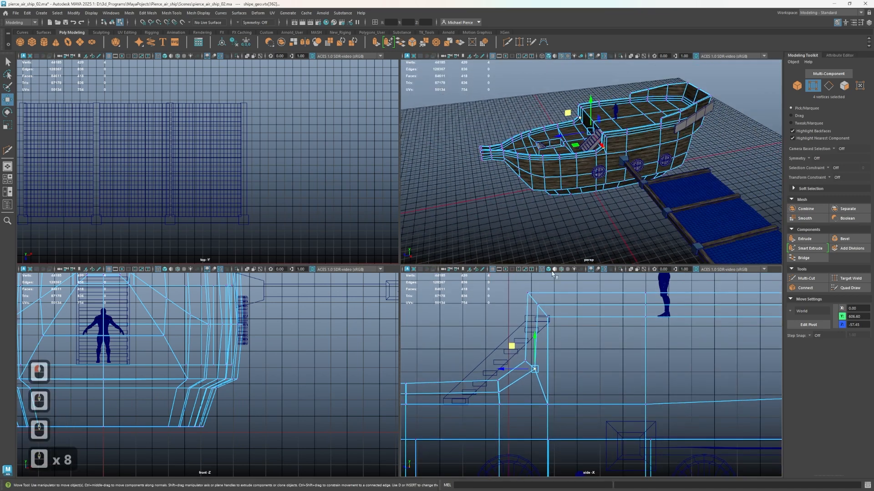
scroll(604, 168, up, 3)
scroll(597, 180, up, 1)
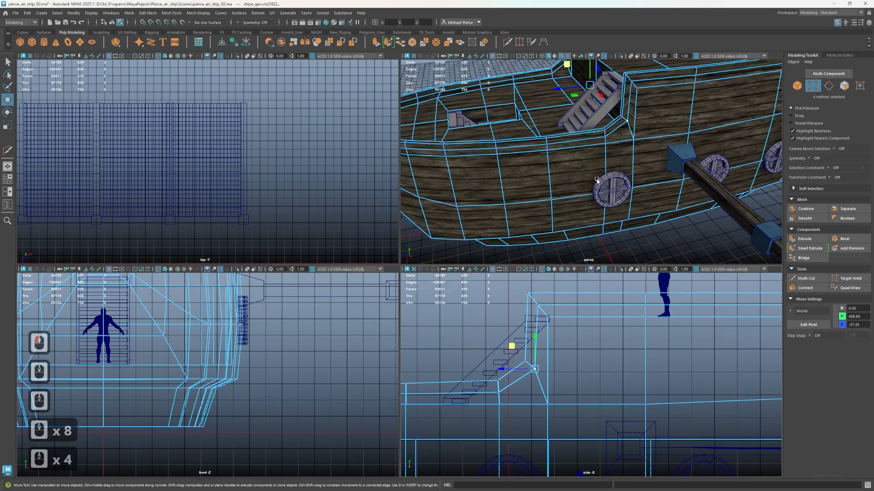
scroll(610, 164, up, 1)
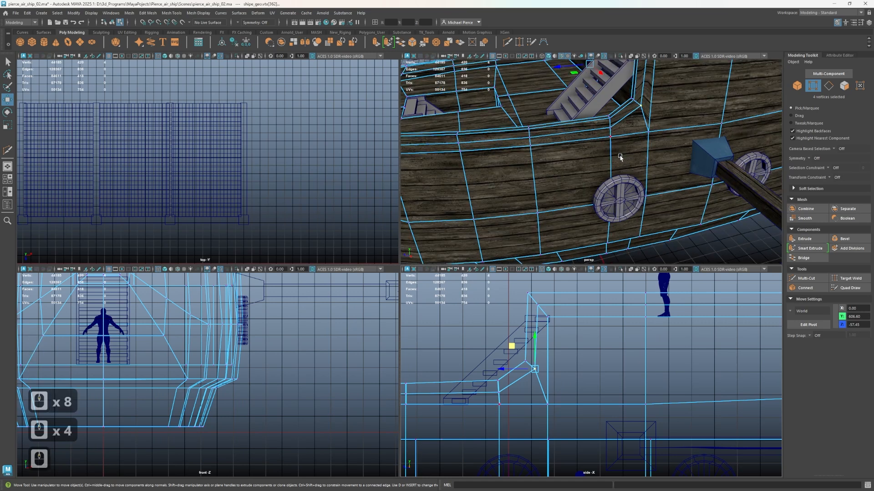
Insert a centred edge loop around the foremost segment of the protruding bow block with Multi-Cut
key(shift)
key(ctrl+shift+x)
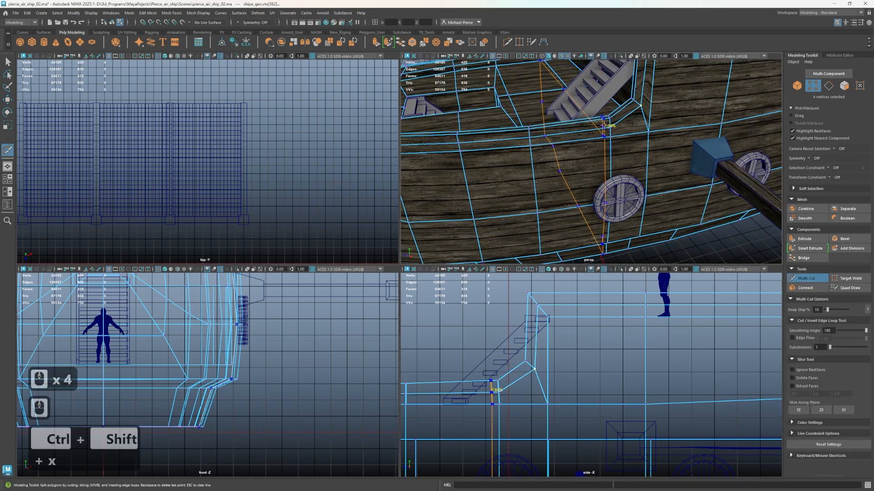
scroll(582, 198, down, 2)
alt+drag(546, 172, 600, 172)
alt+middle_drag(561, 183, 589, 175)
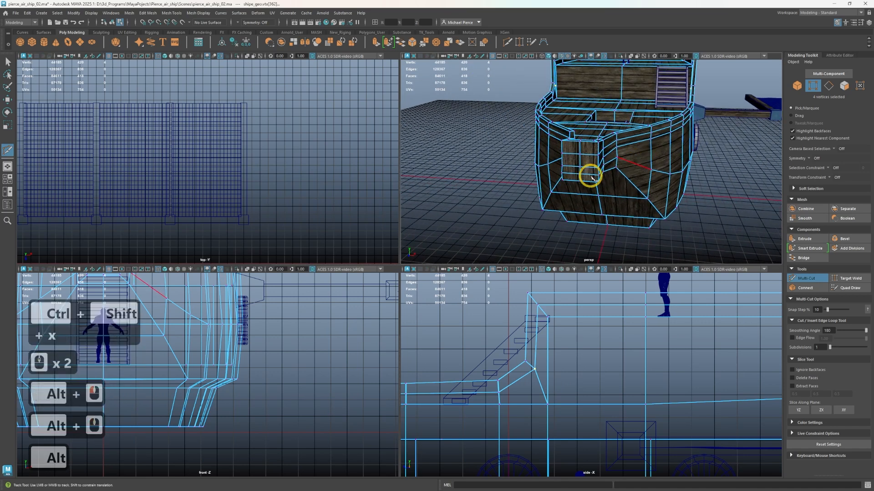
alt+drag(589, 175, 559, 167)
alt+middle_drag(578, 170, 770, 161)
alt+scroll(685, 183, up, 2)
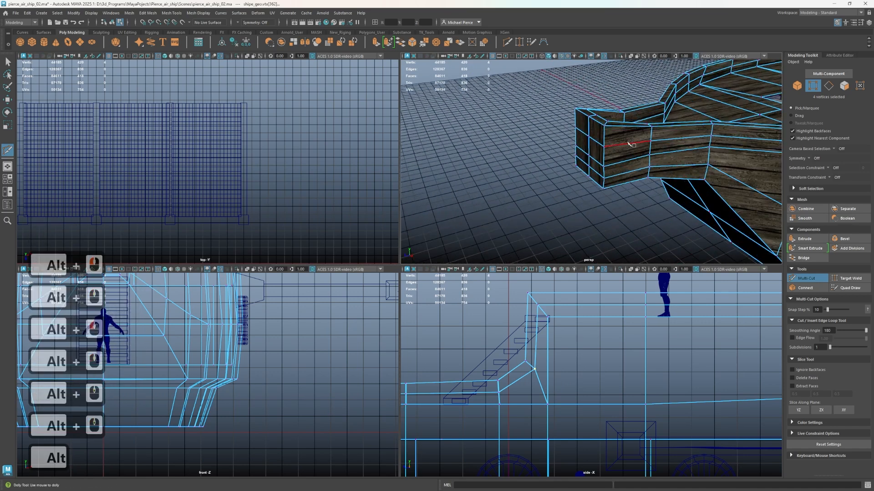
alt+drag(629, 143, 537, 151)
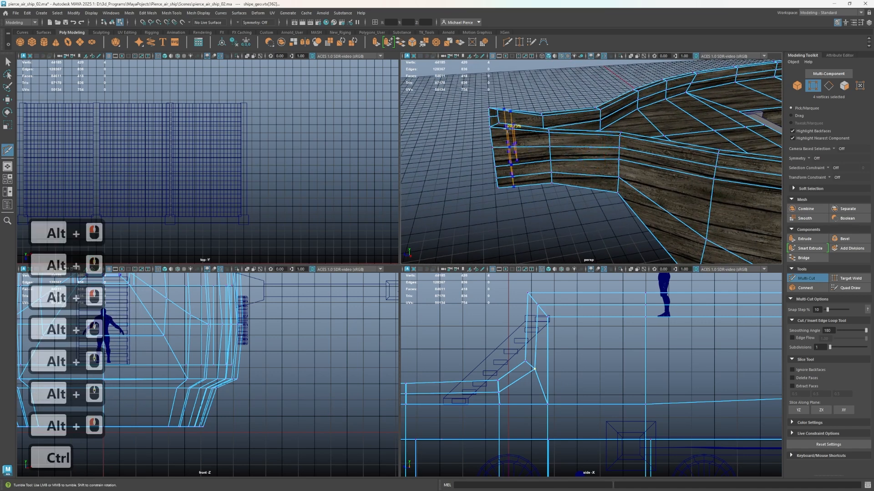
ctrl+click(524, 129)
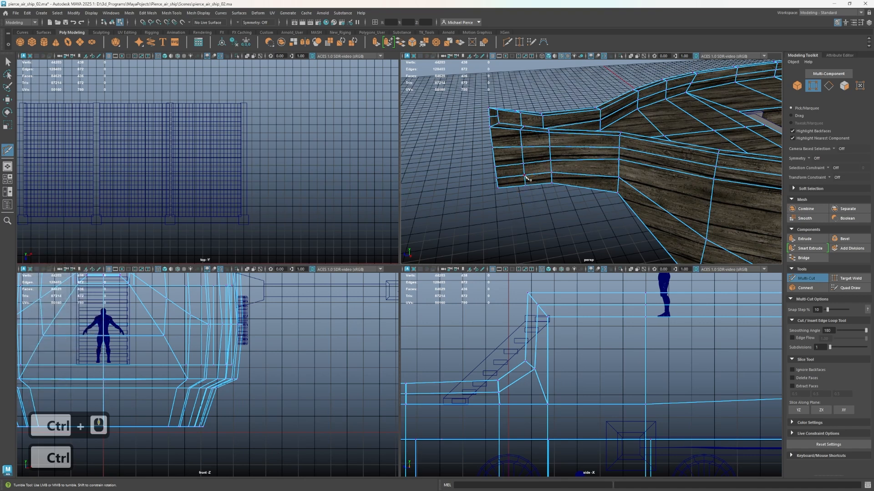
Examine the underside of the bow, the lower hull and the front of the deck for further edge loop positions
alt+drag(651, 194, 637, 166)
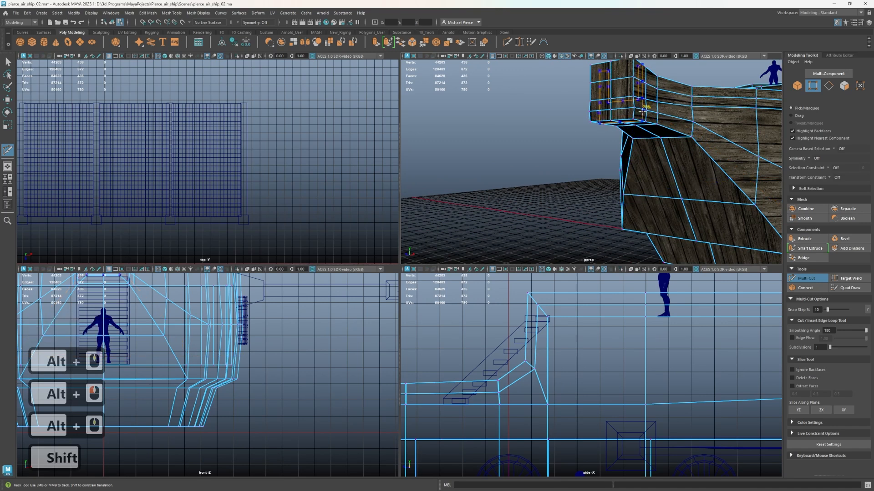
scroll(705, 207, down, 3)
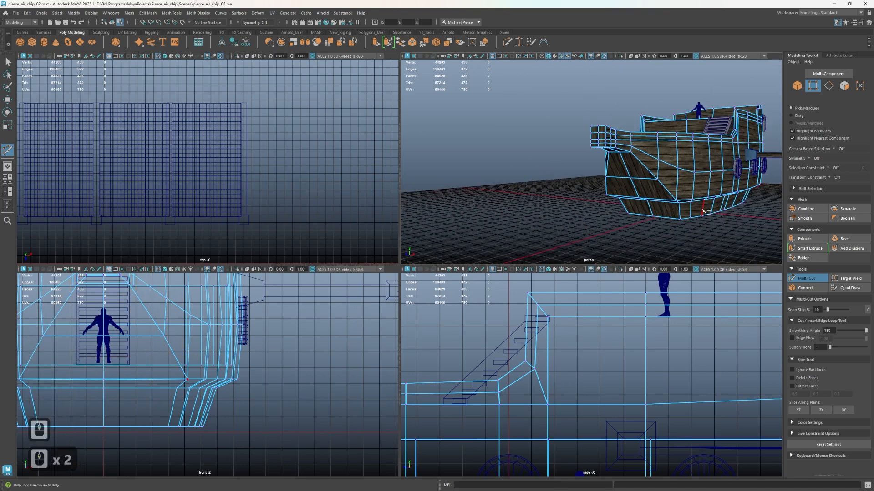
alt+scroll(688, 192, up, 1)
alt+scroll(687, 187, up, 3)
alt+middle_drag(686, 183, 589, 142)
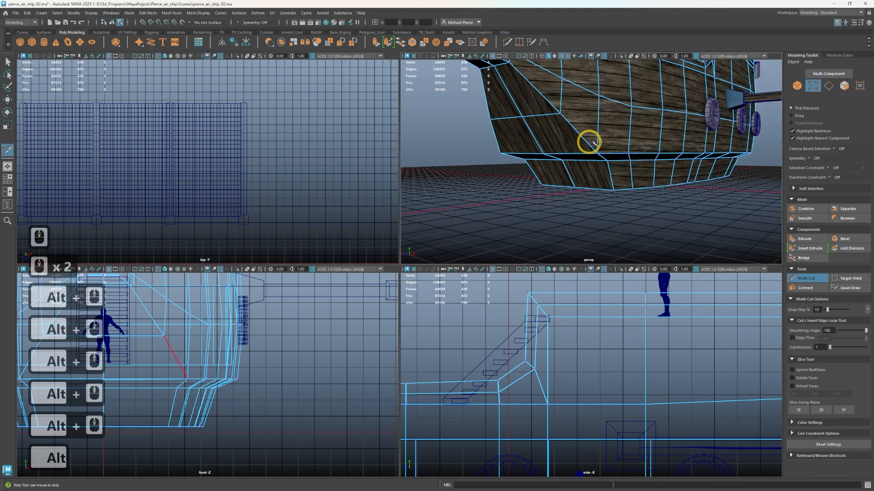
alt+drag(589, 143, 632, 148)
click(627, 167)
alt+middle_drag(632, 148, 632, 192)
alt+scroll(633, 180, up, 2)
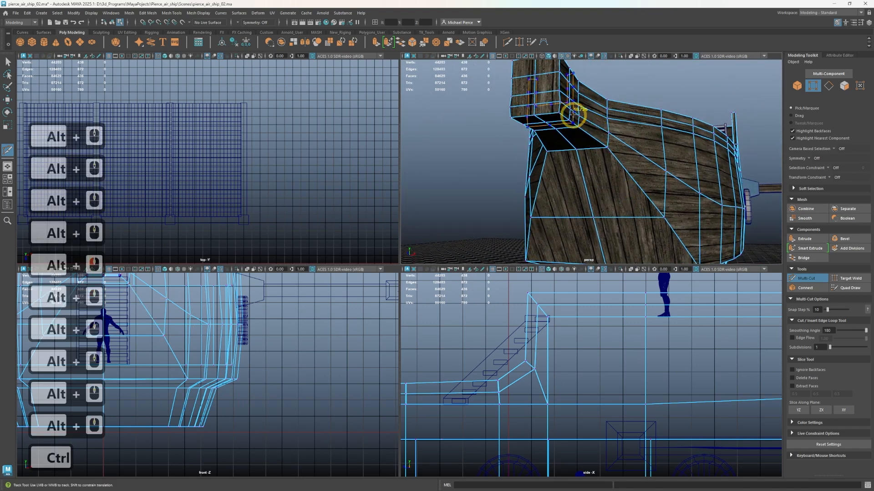
alt+drag(560, 114, 708, 169)
alt+middle_drag(708, 168, 677, 95)
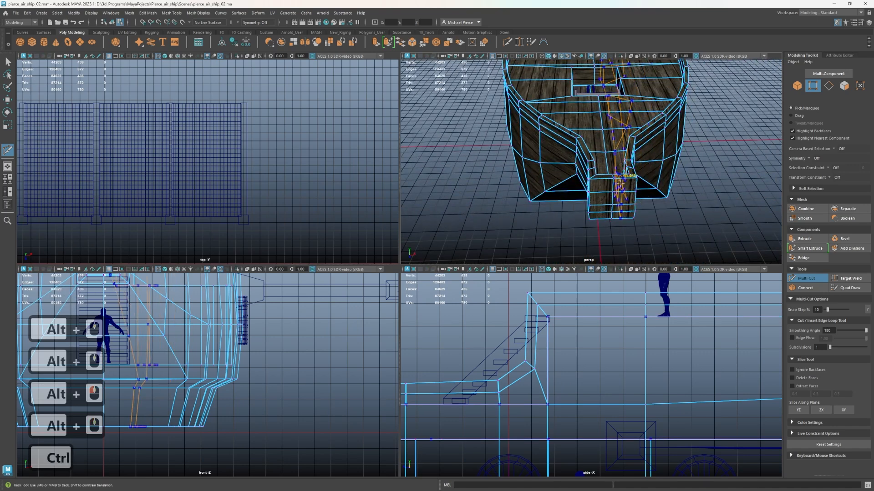
mouse_move(621, 178)
alt+mouse_down()
mouse_move(660, 152)
mouse_move(668, 211)
mouse_move(669, 200)
mouse_move(635, 172)
alt+mouse_up()
Delete the diagonal deck edge running from the hatch's forward corner to the hull on the deck stairs' side
key(q)
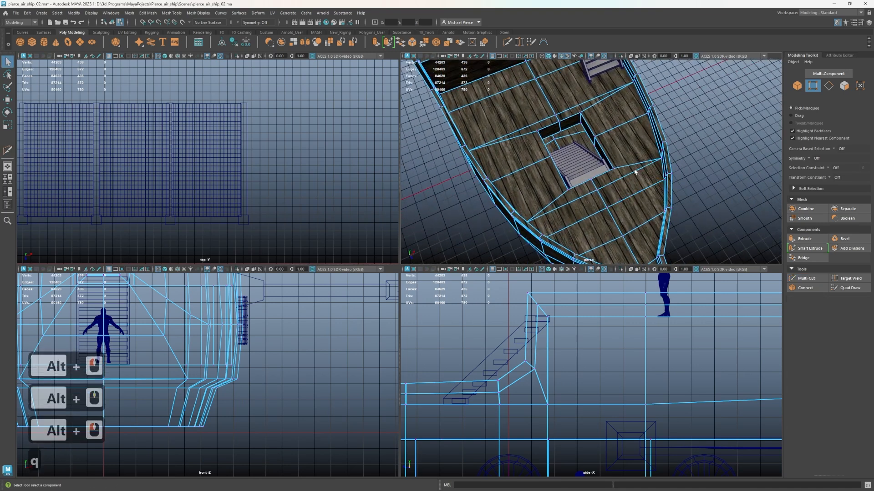
right_drag(630, 181, 622, 155)
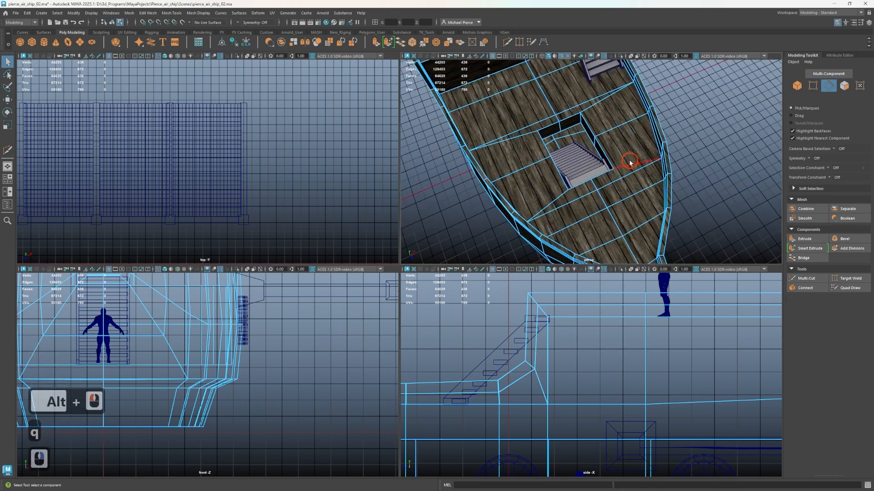
click(630, 163)
scroll(614, 169, up, 2)
scroll(603, 173, down, 3)
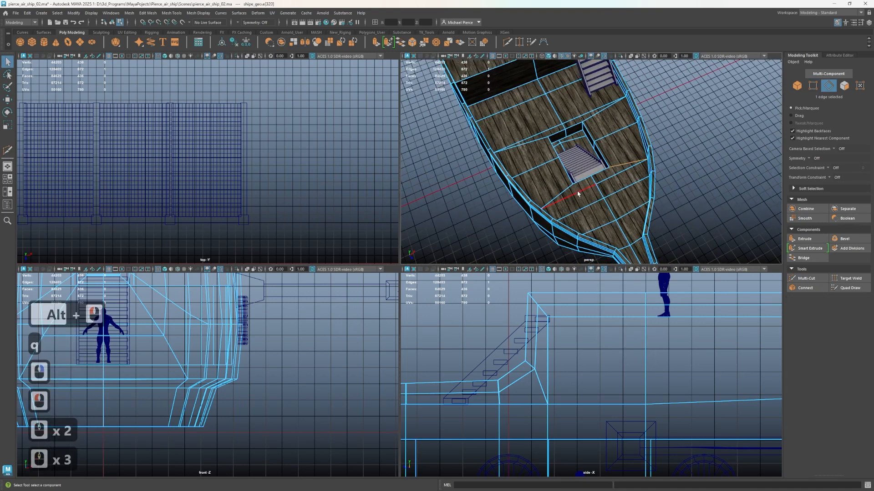
scroll(625, 198, up, 1)
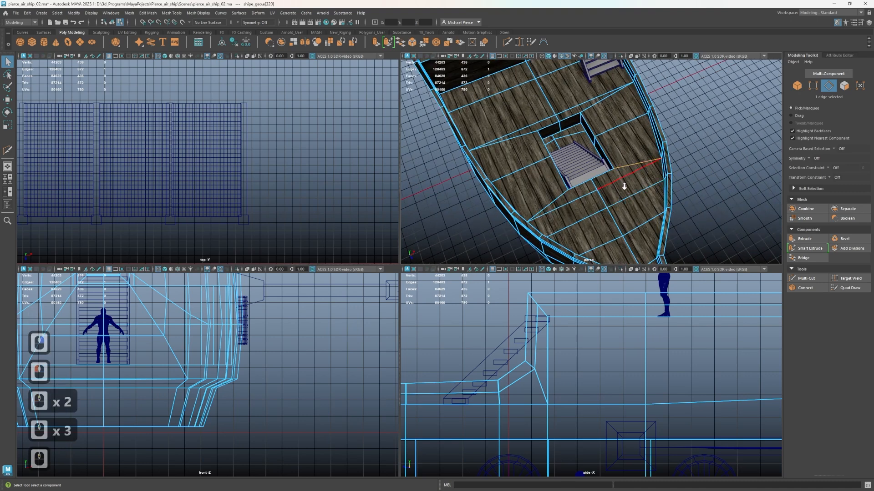
mouse_move(624, 186)
alt+mouse_down()
mouse_move(696, 161)
mouse_move(643, 166)
mouse_move(596, 138)
mouse_move(581, 197)
mouse_move(594, 203)
mouse_move(599, 61)
mouse_move(568, 226)
mouse_move(680, 224)
alt+mouse_up()
alt+scroll(580, 197, up, 2)
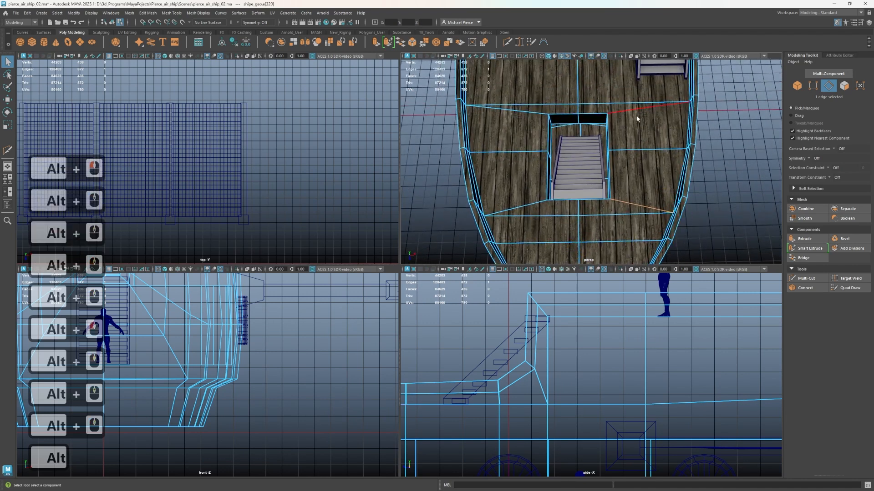
key(Delete)
Delete the three remaining diagonal deck edges between the hatch corners and the hull sides
click(621, 114)
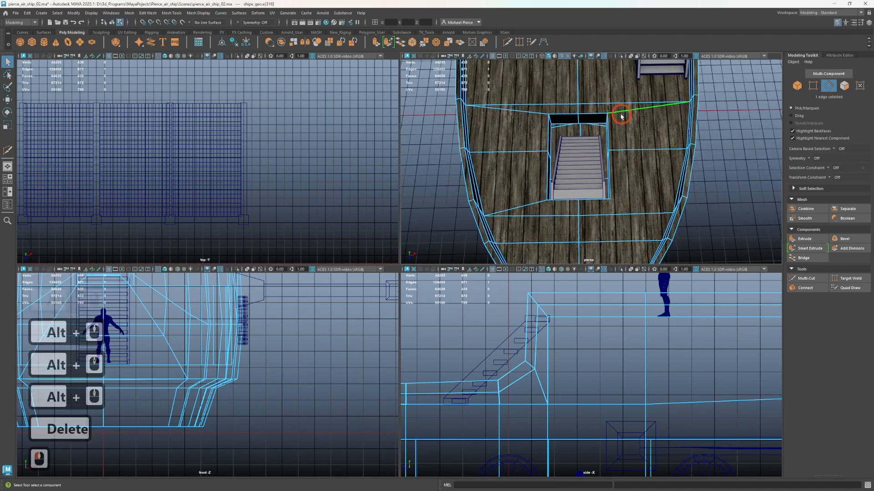
key(Delete)
click(530, 111)
key(Delete)
click(517, 207)
key(Delete)
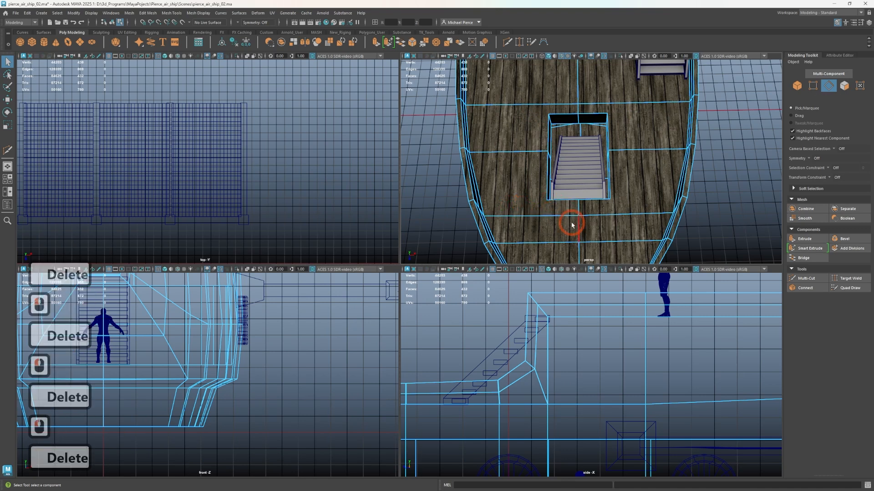
Insert a centred lengthwise edge loop on each side of the foredeck's centreline with Multi-Cut
alt+drag(572, 224, 602, 86)
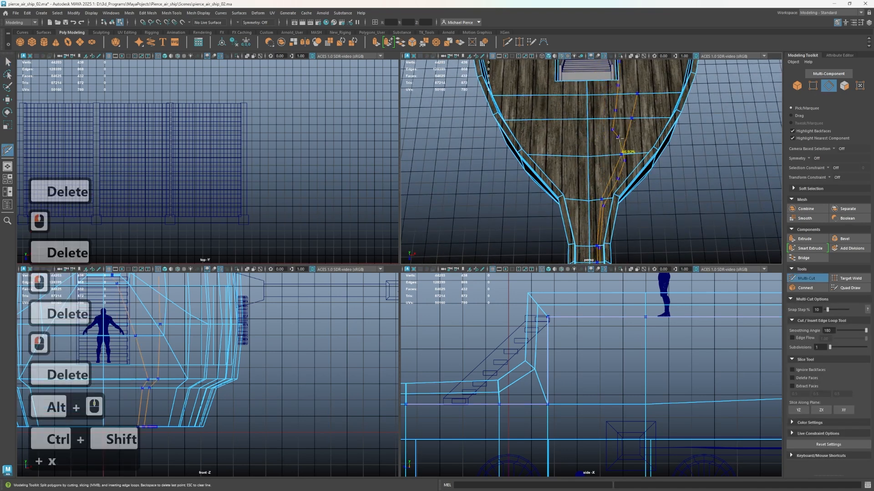
key(ctrl+shift+x)
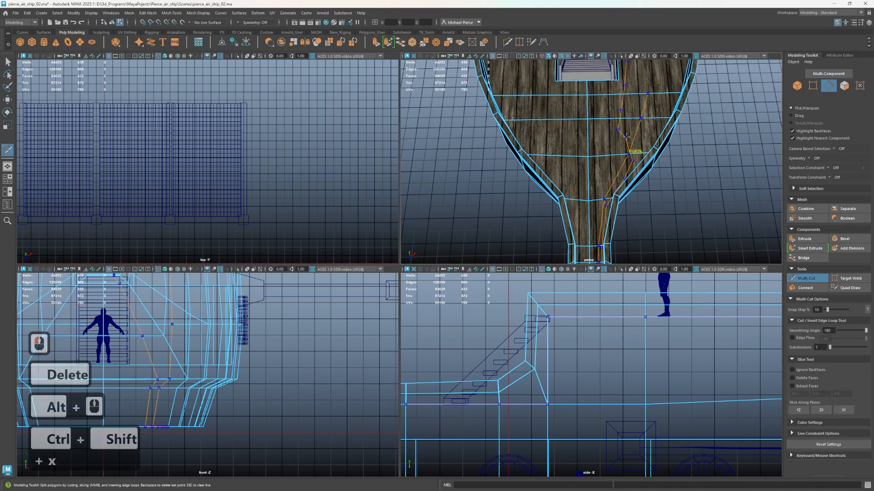
alt+drag(626, 136, 616, 137)
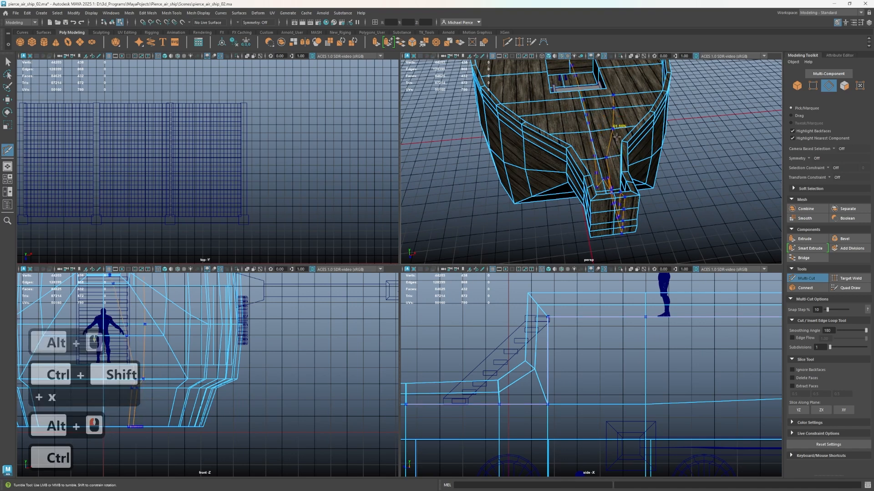
ctrl+click(595, 136)
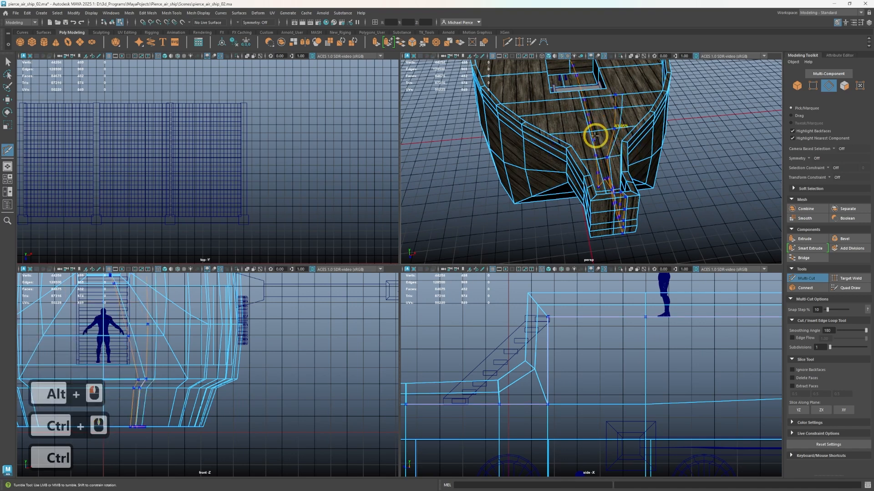
ctrl+click(581, 136)
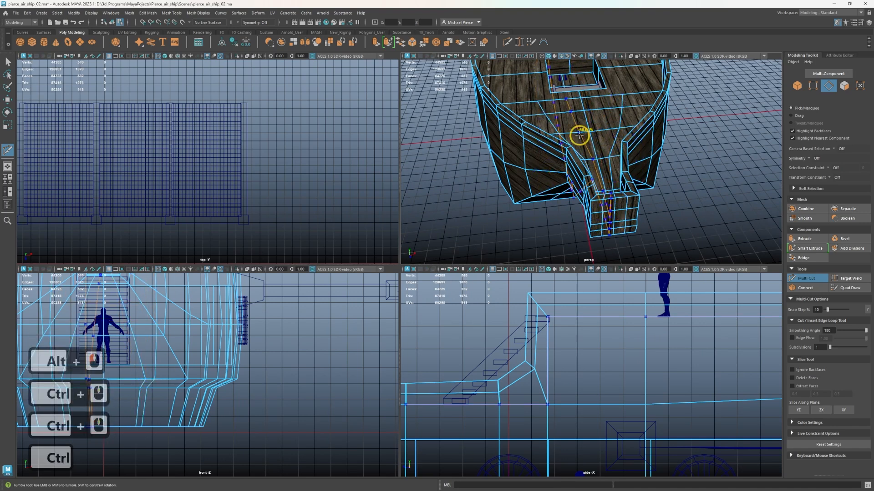
Extend the new lengthwise loops past both sides of the hatch by cutting edges across to the deck line behind it
alt+middle_drag(579, 137, 582, 191)
ctrl+scroll(496, 136, down, 1)
scroll(498, 136, down, 2)
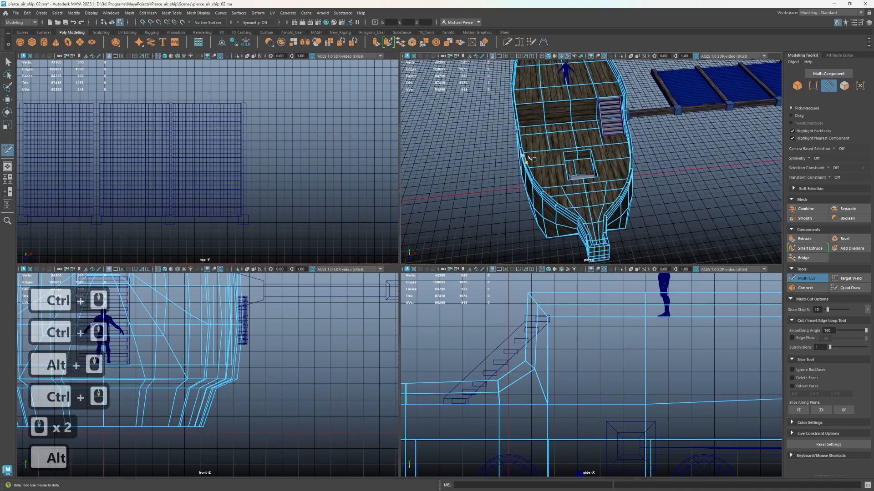
alt+drag(570, 129, 540, 139)
scroll(546, 191, up, 2)
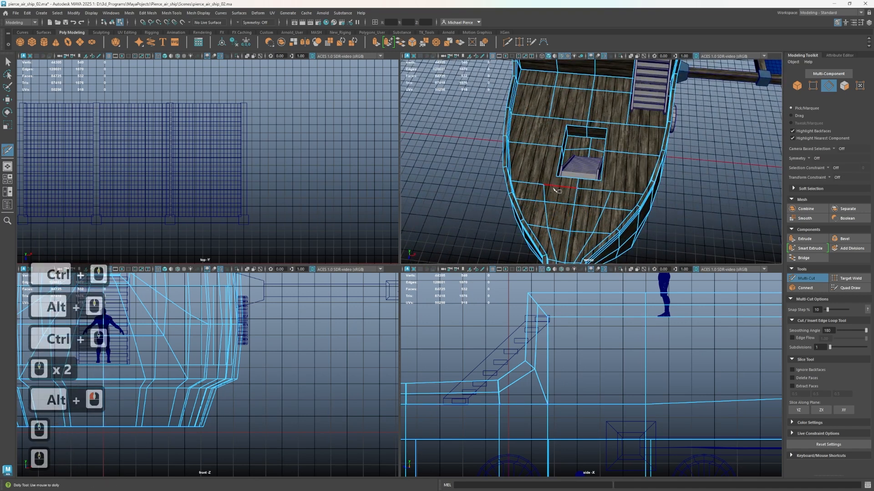
click(558, 119)
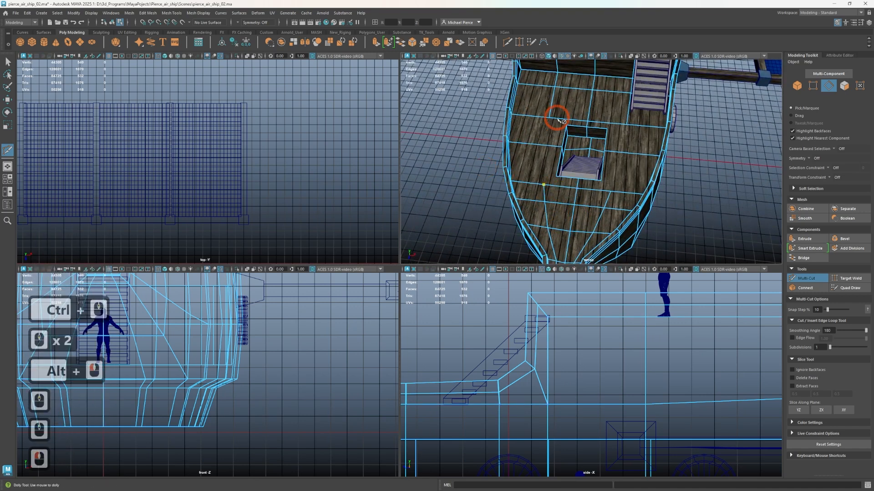
scroll(546, 108, up, 1)
right_click(624, 108)
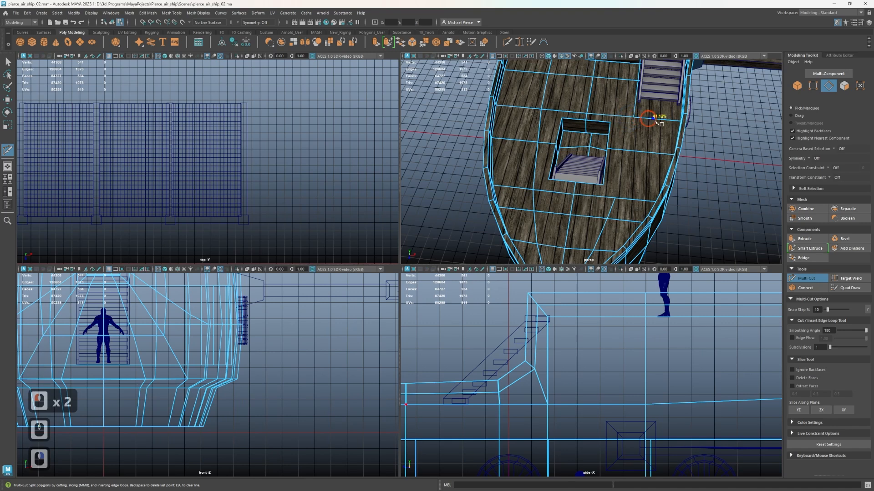
click(651, 199)
key(ctrl+z)
click(657, 119)
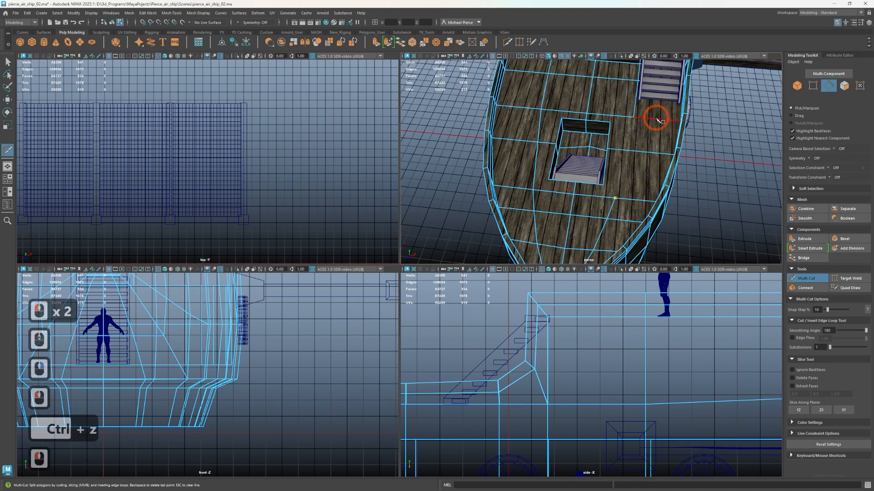
right_click(614, 193)
Cut short diagonal edges connecting all four hatch corners to the neighbouring vertices of the lengthwise deck loops
scroll(618, 149, up, 2)
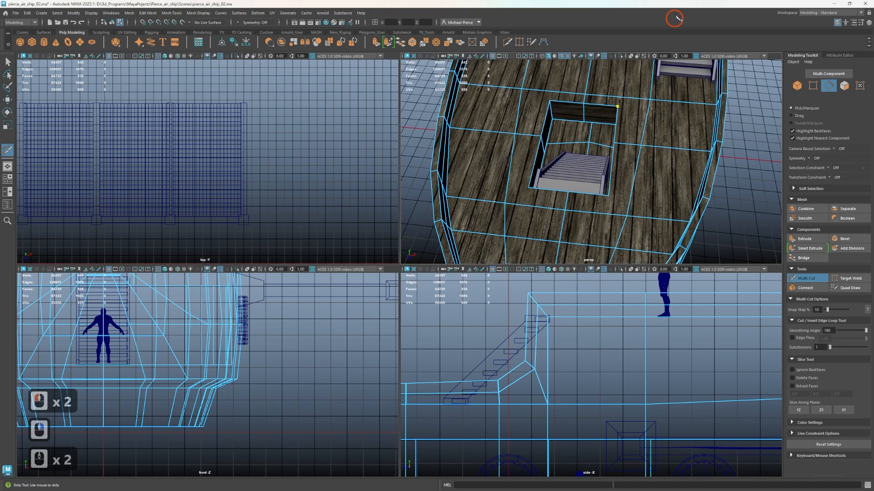
click(650, 100)
click(717, 96)
right_click(522, 132)
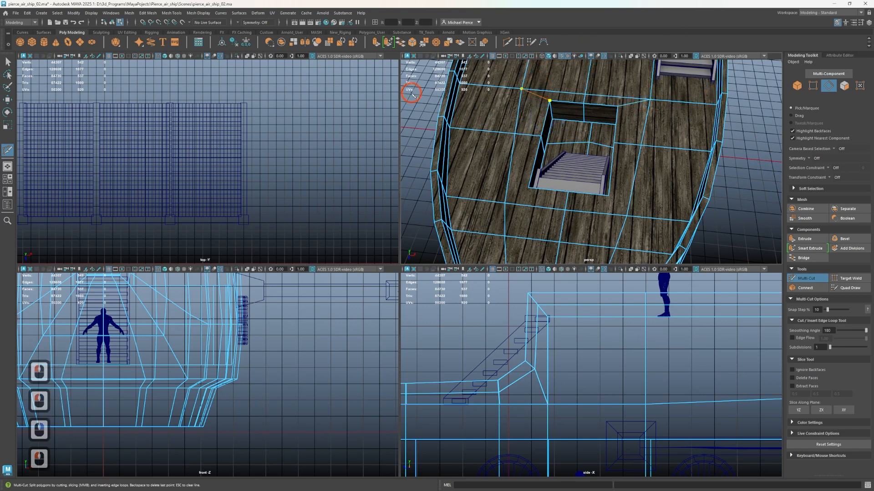
click(532, 184)
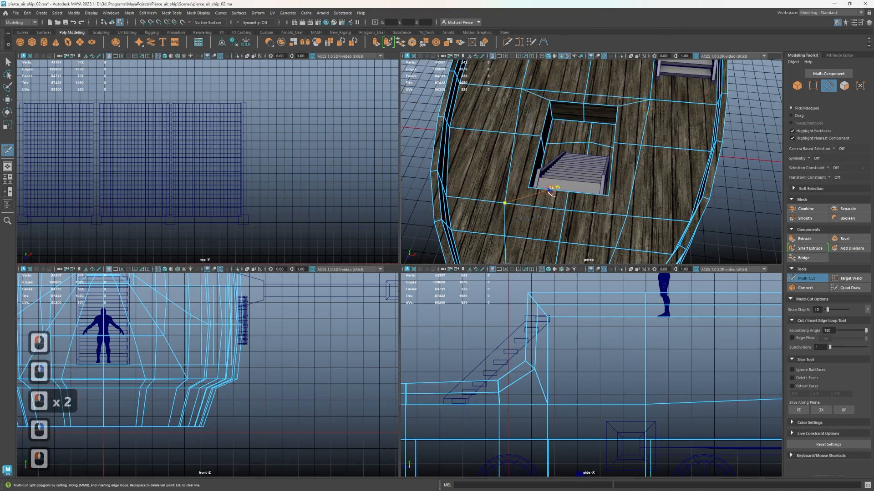
right_click(610, 227)
click(601, 217)
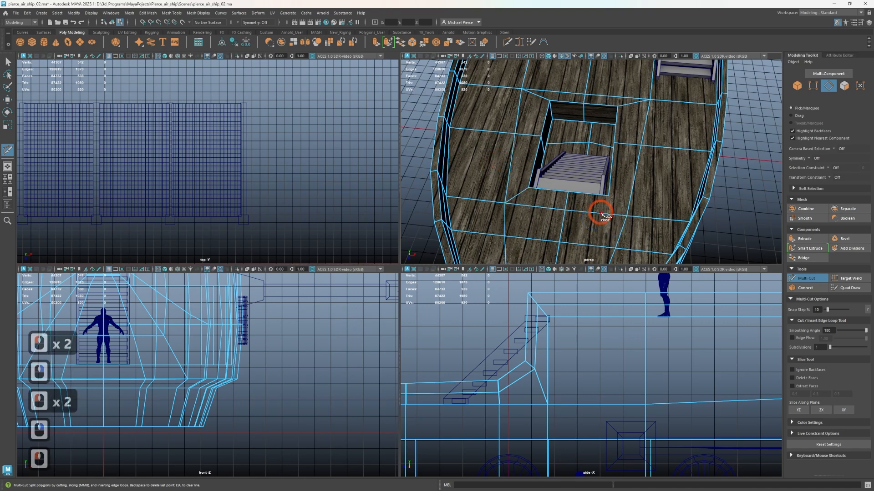
key(ctrl+z)
click(618, 216)
click(602, 199)
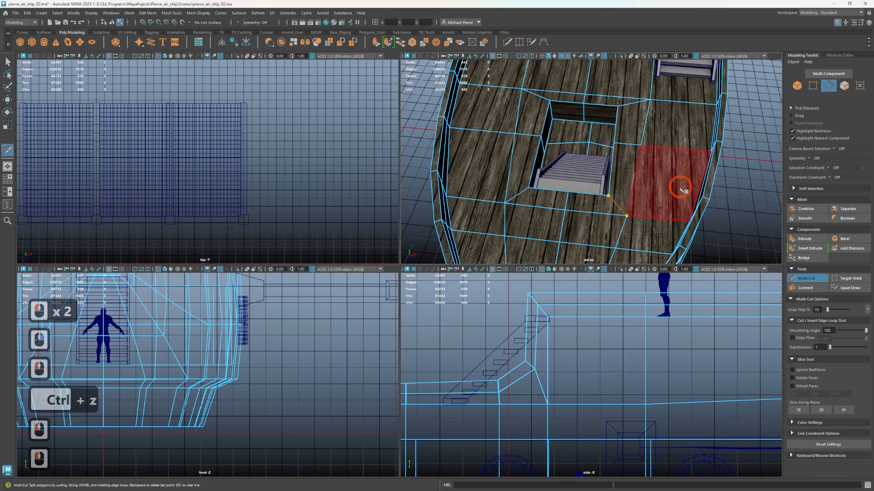
right_click(620, 195)
key(q)
Examine the foredeck, the front of the hull and its lower corners for further edge loop positions
mouse_move(620, 195)
alt+mouse_down()
mouse_move(615, 211)
mouse_move(622, 204)
alt+mouse_up()
alt+right_drag(622, 204, 655, 137)
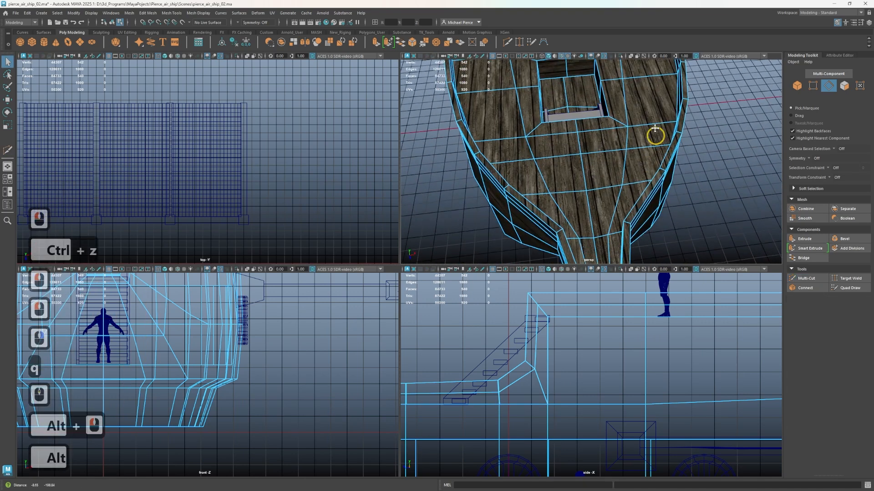
alt+middle_drag(656, 137, 594, 185)
alt+drag(631, 216, 607, 136)
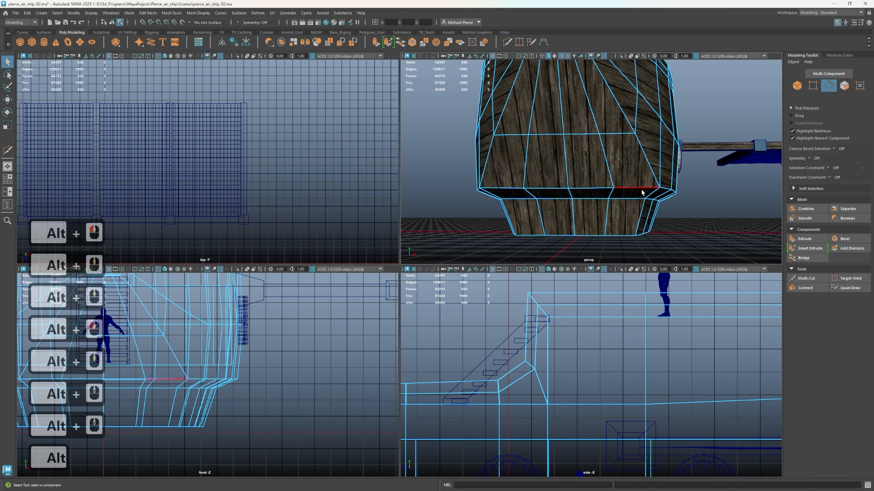
scroll(626, 168, down, 2)
scroll(626, 168, up, 2)
alt+drag(626, 167, 616, 123)
Insert snapped Multi-Cut edge loops around the lower hull band and vertically beside its front corner
key(ctrl+shift+x)
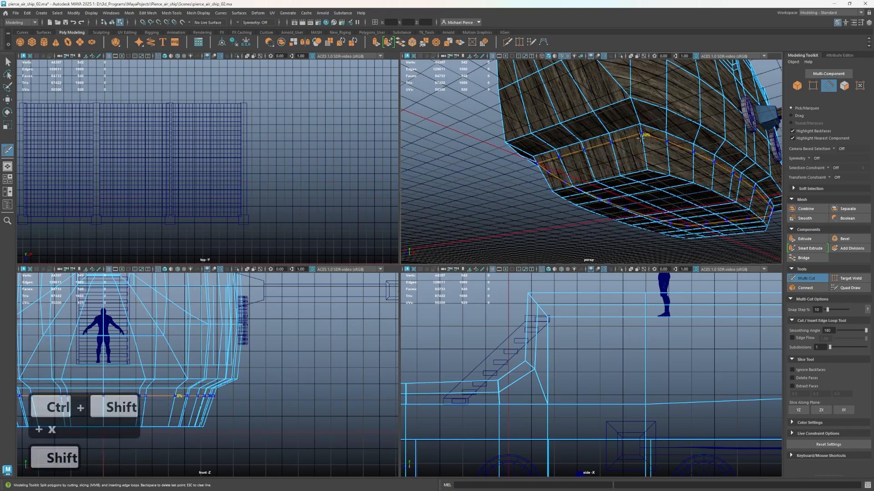
ctrl+shift+click(641, 156)
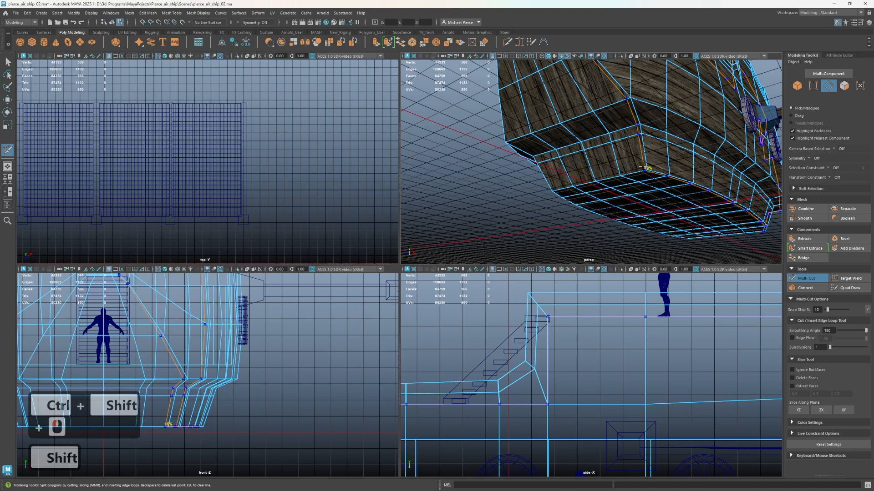
ctrl+shift+click(650, 165)
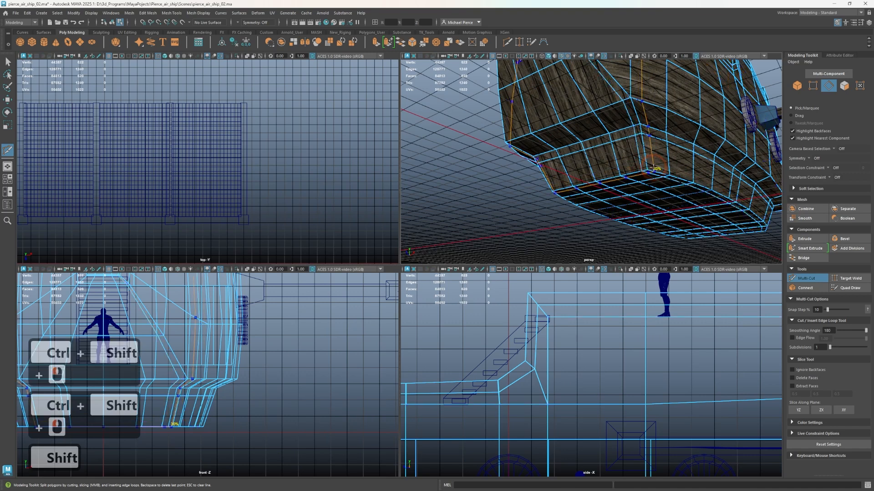
ctrl+shift+click(649, 170)
Insert a snapped horizontal edge loop close to the lower edge of the protruding bow block
scroll(623, 195, down, 3)
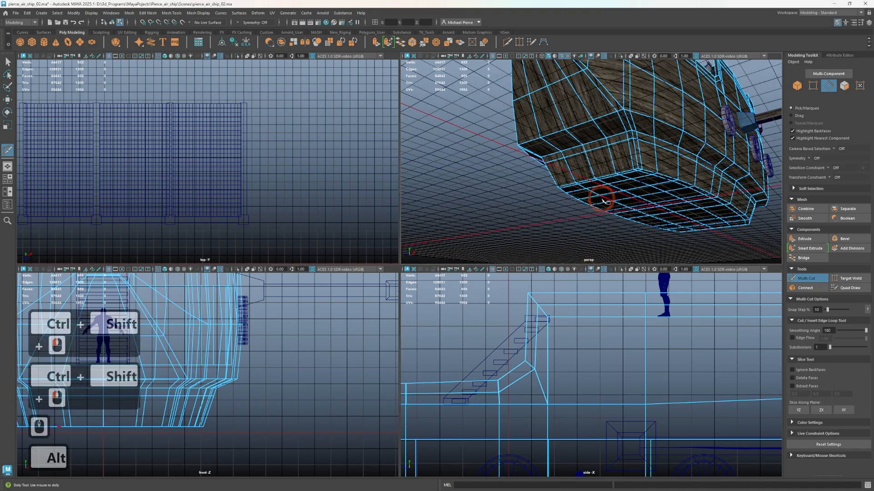
alt+drag(607, 199, 655, 200)
alt+middle_drag(655, 201, 633, 298)
alt+drag(650, 196, 601, 205)
scroll(587, 202, up, 4)
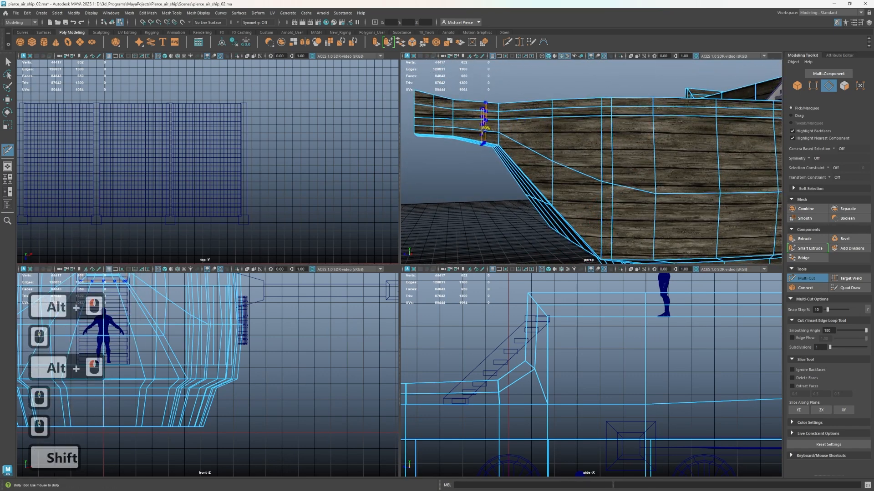
alt+drag(435, 128, 515, 155)
alt+middle_drag(515, 155, 671, 196)
alt+scroll(671, 195, up, 3)
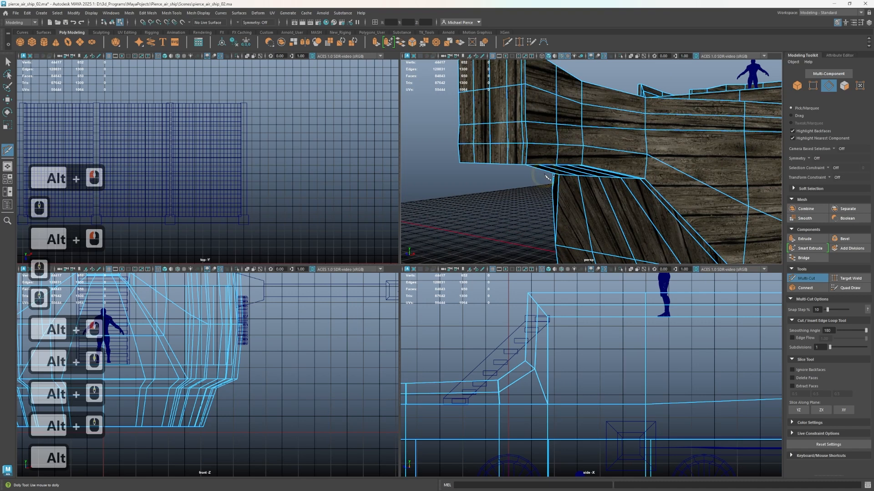
ctrl+shift+click(527, 153)
click(579, 183)
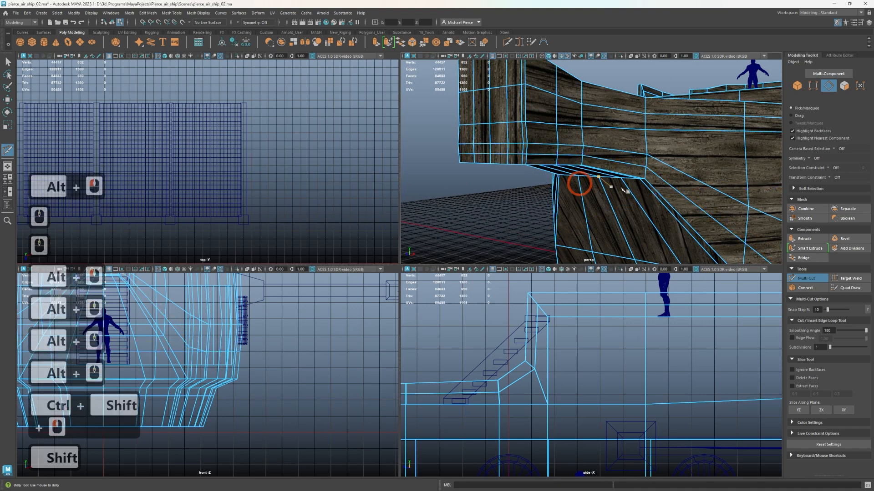
scroll(627, 183, up, 3)
alt+drag(627, 182, 618, 177)
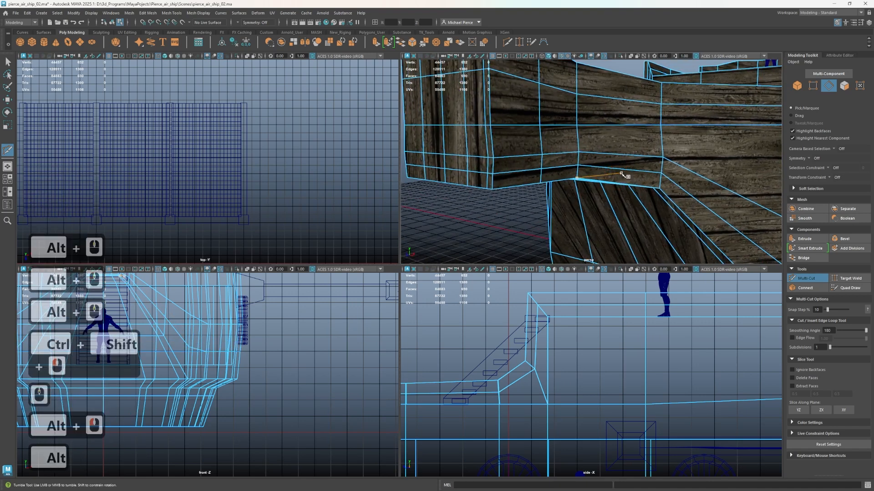
key(q)
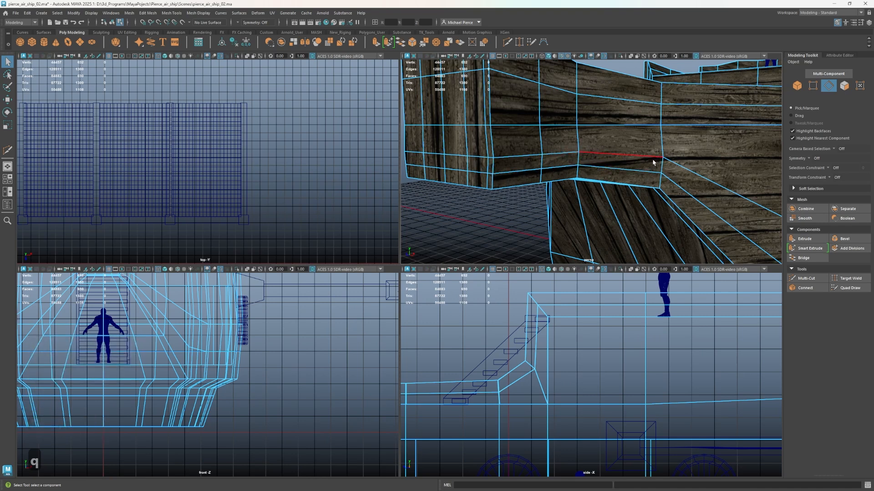
Target-weld the rear vertices of the lower horizontal loop into the vertices just above them on both sides of the bow block's base
scroll(657, 173, down, 2)
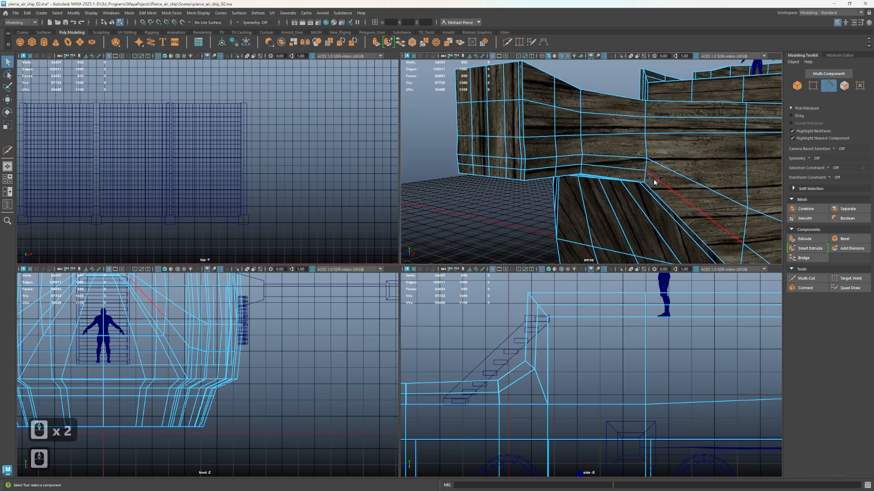
right_drag(653, 179, 592, 176)
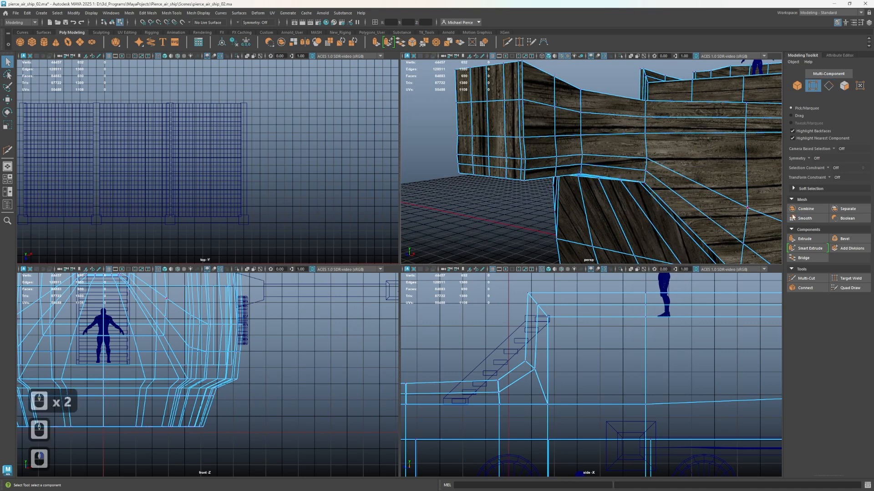
click(840, 278)
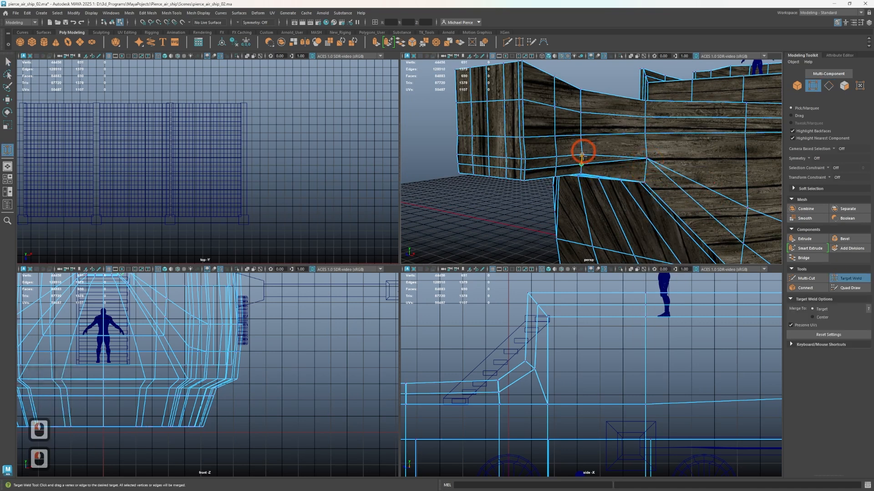
key(ctrl+z)
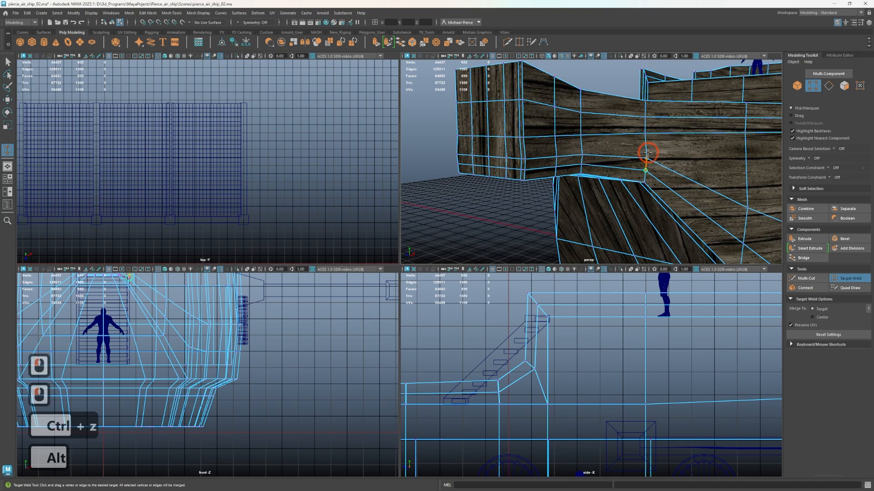
drag(647, 153, 647, 153)
alt+drag(555, 203, 631, 192)
drag(581, 162, 611, 163)
Delete the leftover horizontal edge loop around the lower part of the protruding bow block
key(q)
right_drag(615, 161, 628, 135)
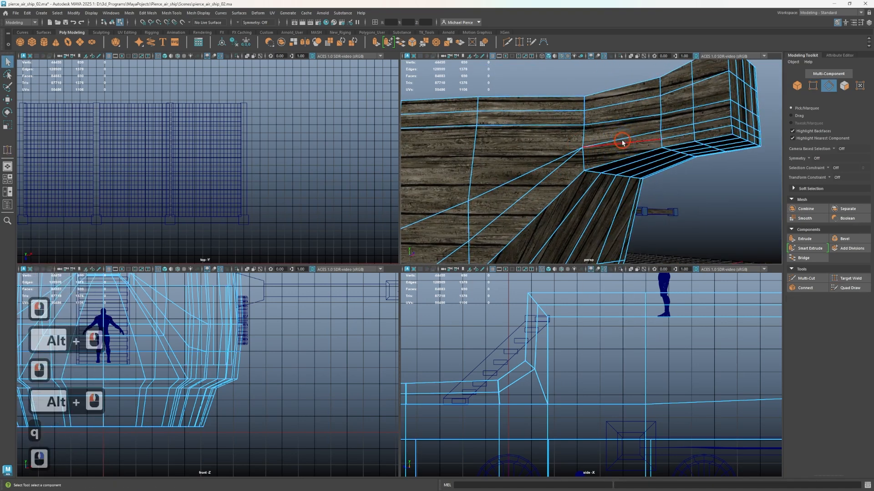
double_click(622, 142)
key(ctrl+BackSpace)
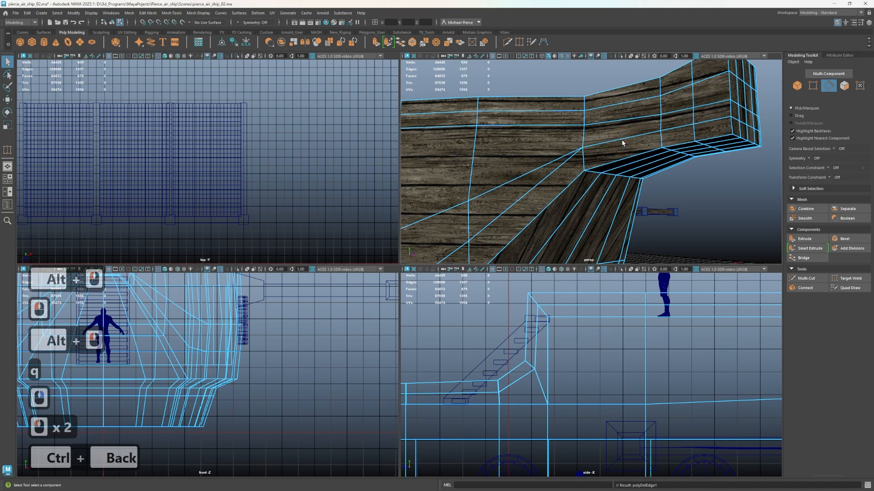
scroll(622, 143, down, 6)
alt+drag(597, 163, 664, 195)
alt+middle_drag(664, 196, 696, 165)
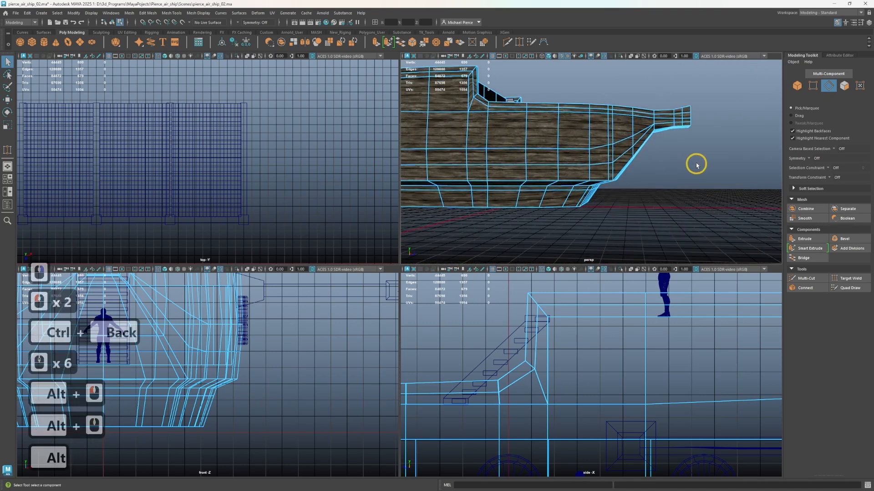
Slide the lowest lengthwise edge loop of the upper hull, on both sides, down close to the recess above the lower hull band
scroll(658, 216, up, 2)
scroll(636, 232, up, 1)
key(1)
scroll(610, 201, down, 2)
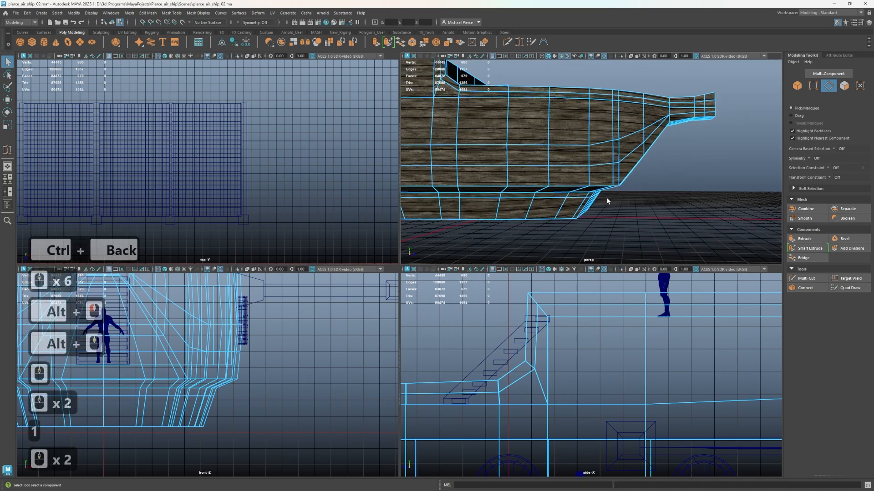
click(621, 188)
scroll(620, 188, down, 2)
alt+drag(621, 185, 450, 176)
alt+scroll(467, 188, up, 1)
click(599, 161)
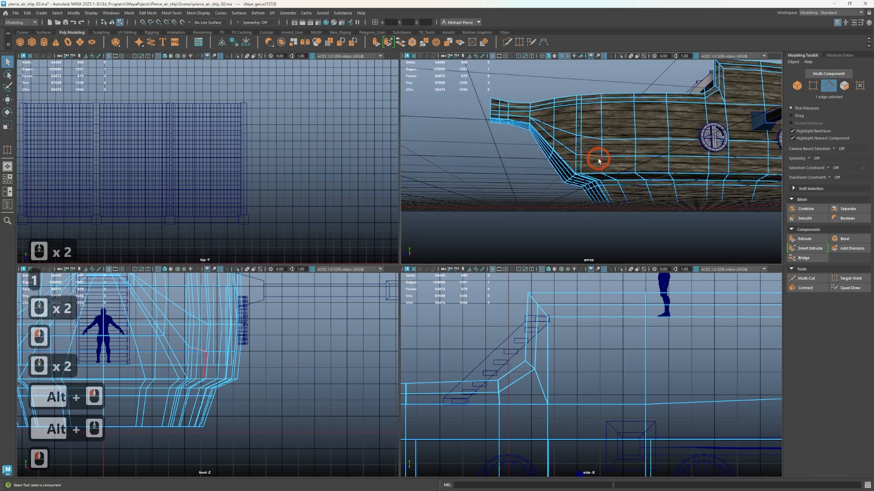
alt+scroll(560, 207, down, 2)
scroll(624, 196, down, 2)
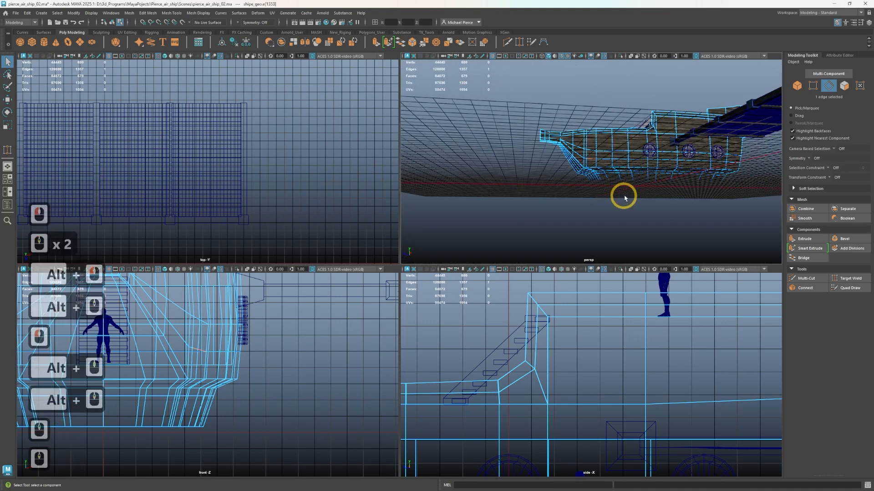
alt+middle_drag(656, 194, 589, 184)
alt+drag(589, 183, 537, 181)
alt+scroll(648, 180, up, 2)
alt+drag(704, 167, 652, 146)
alt+scroll(649, 180, up, 1)
shift+double_click(606, 142)
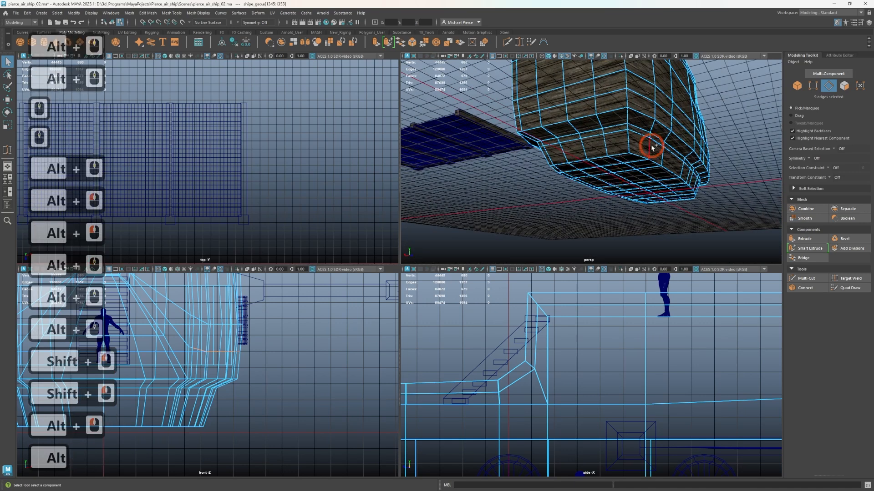
shift+double_click(637, 102)
alt+drag(636, 102, 564, 148)
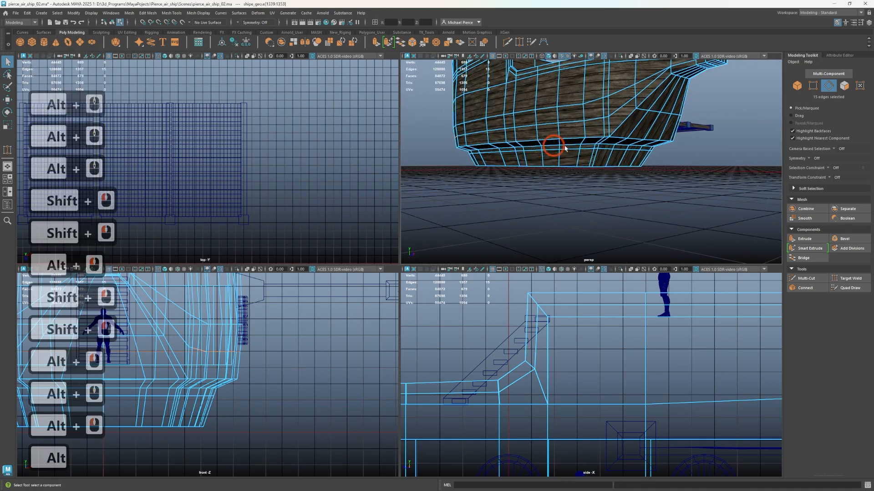
shift+double_click(609, 114)
alt+drag(608, 115, 584, 134)
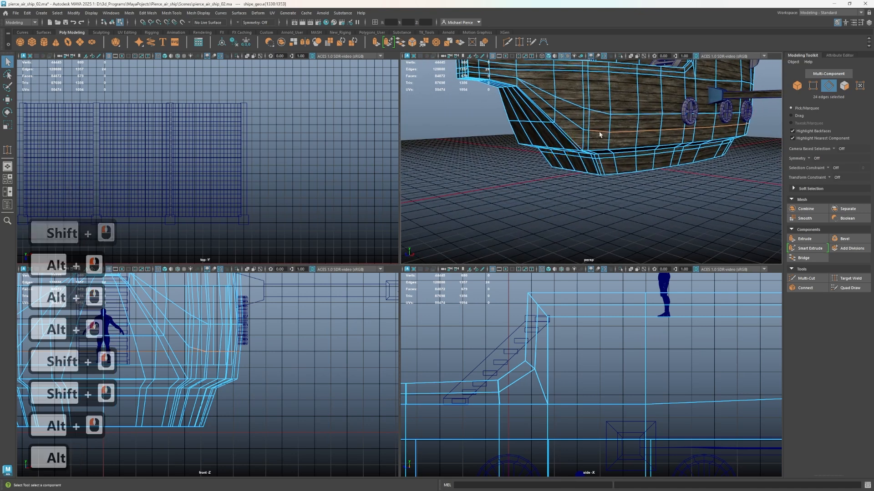
shift+click(584, 130)
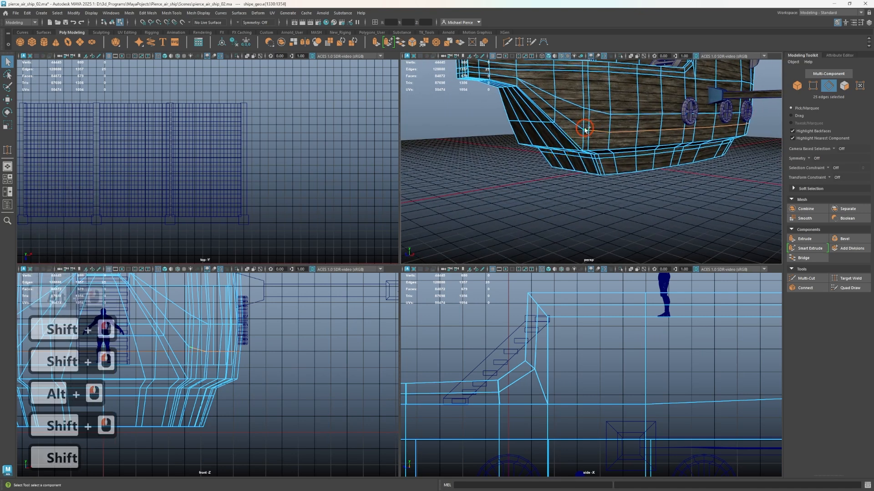
shift+right_click(543, 165)
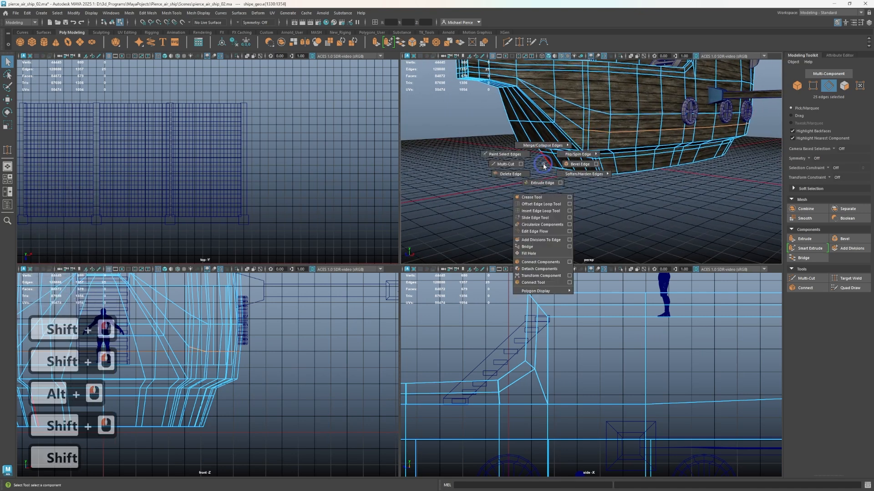
shift+click(534, 219)
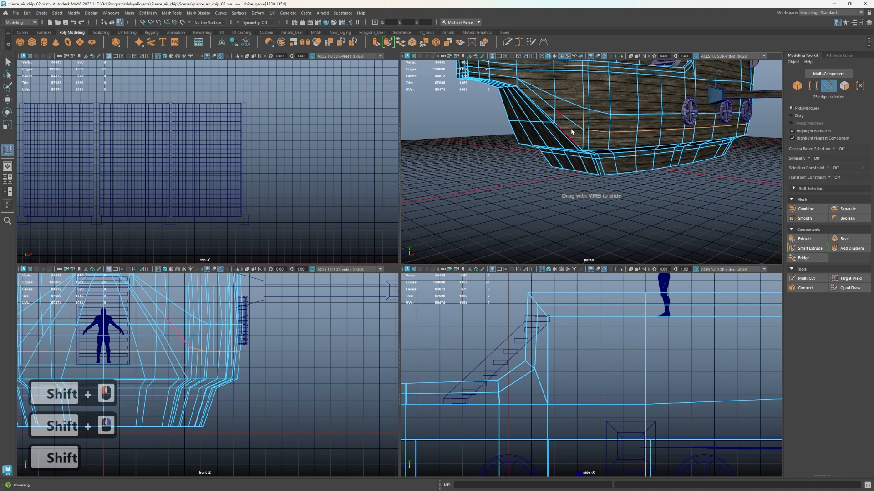
scroll(571, 131, down, 11)
scroll(581, 146, up, 14)
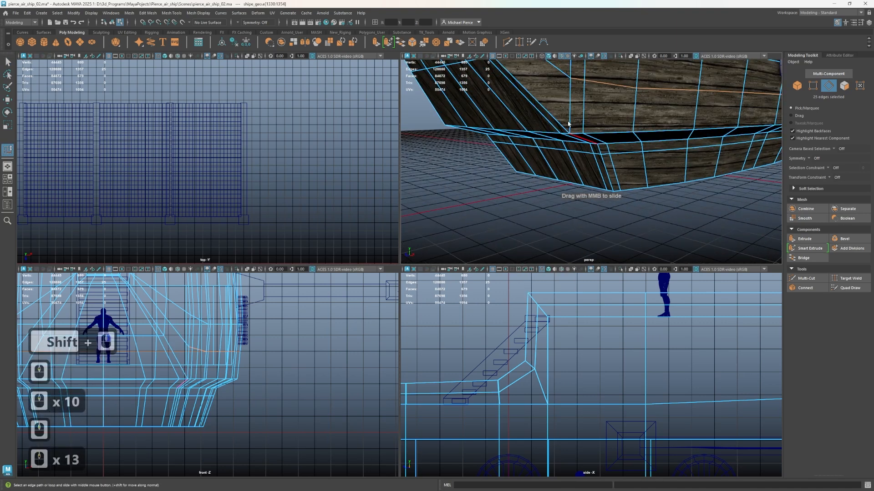
middle_drag(578, 108, 602, 122)
scroll(602, 122, down, 2)
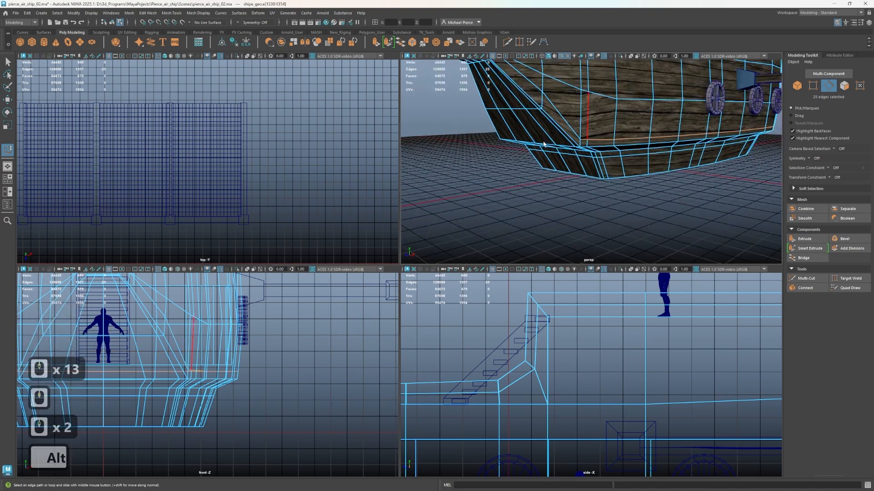
Move the two matching side vertices on the slanted bow edges down vertically to about Y 326
alt+drag(602, 123, 630, 119)
alt+middle_drag(630, 137, 614, 191)
scroll(613, 190, up, 3)
alt+drag(683, 101, 637, 140)
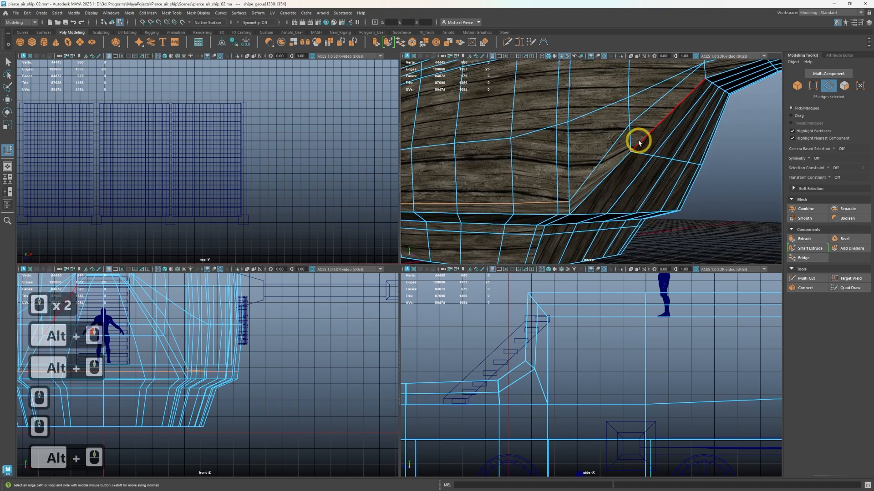
right_drag(615, 146, 621, 131)
click(632, 127)
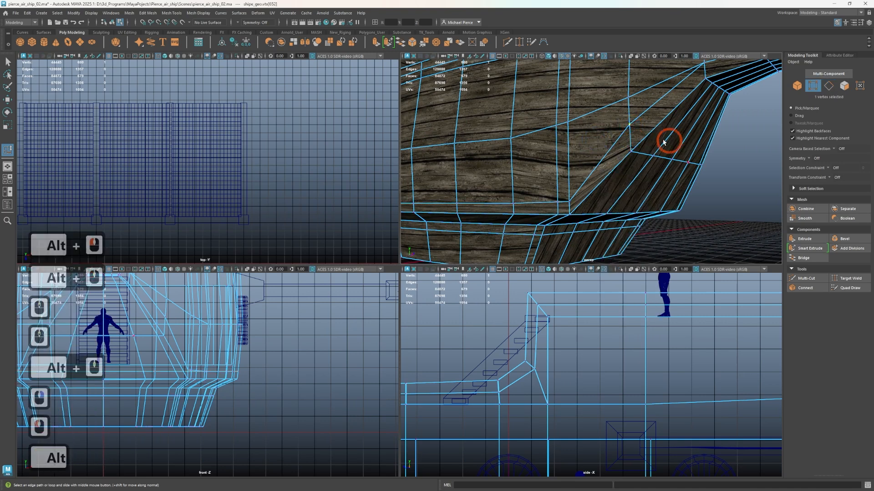
alt+drag(631, 127, 552, 141)
shift+click(554, 145)
key(w)
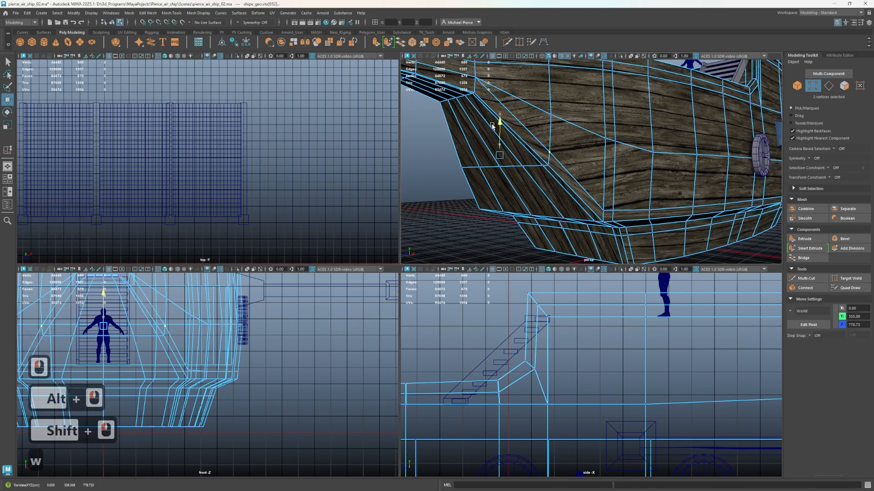
Examine the reshaped bow from below and the hull side around the deck stairs and the raised deck
scroll(640, 141, down, 3)
alt+drag(640, 141, 611, 182)
scroll(584, 156, up, 2)
scroll(591, 174, down, 2)
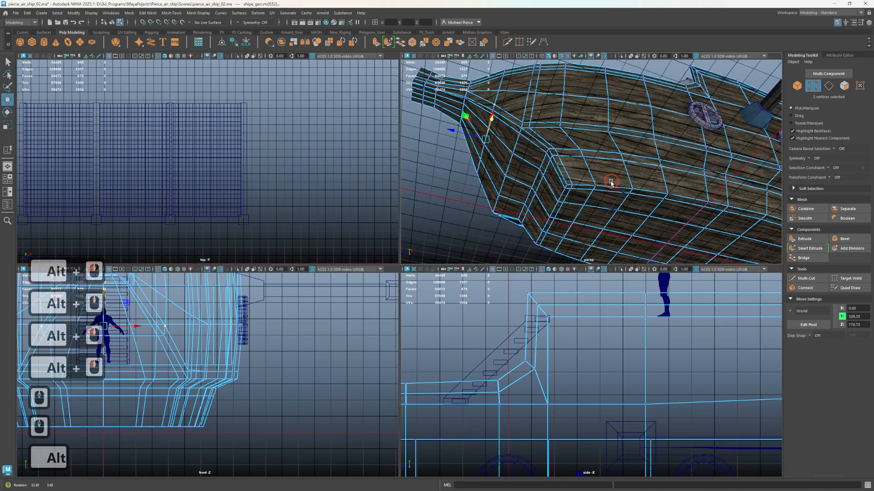
alt+middle_drag(664, 177, 587, 238)
alt+drag(591, 191, 615, 242)
alt+middle_drag(620, 209, 589, 251)
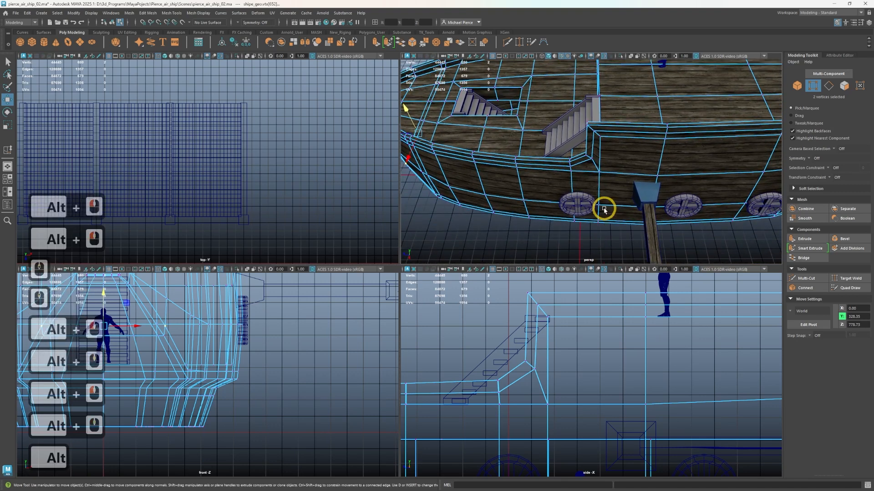
scroll(605, 177, up, 2)
alt+drag(605, 194, 600, 118)
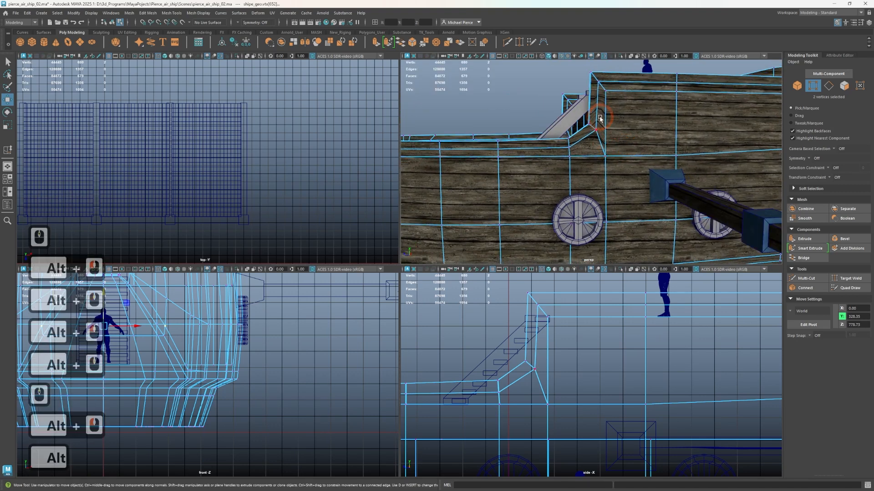
Try crosswise Multi-Cut edge loops through the raised deck and hull, one on each side of the blue beam mount
key(ctrl+shift+x)
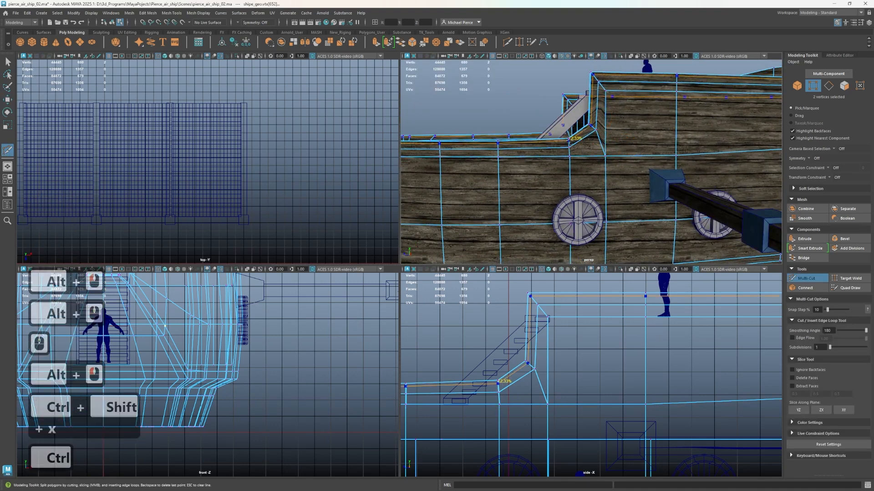
alt+drag(599, 136, 616, 185)
alt+middle_drag(616, 184, 531, 265)
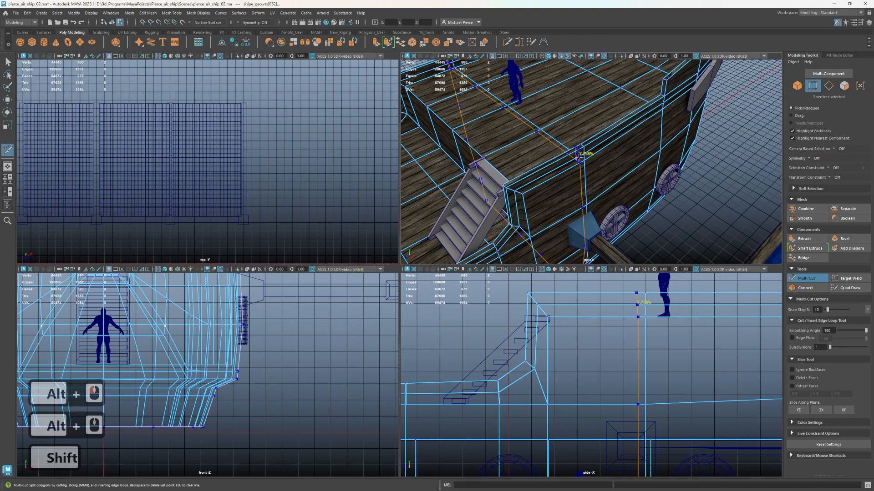
mouse_move(578, 155)
alt+mouse_down()
mouse_move(551, 168)
mouse_move(562, 150)
alt+mouse_up()
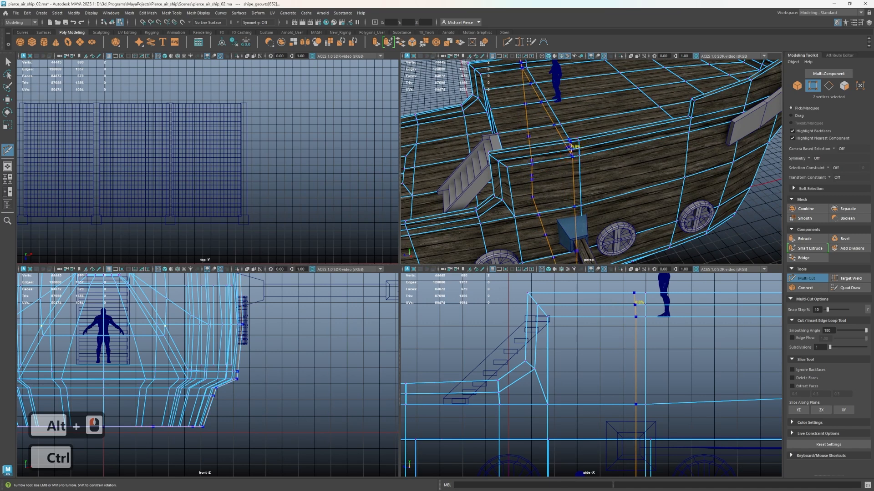
ctrl+click(581, 146)
key(ctrl+z)
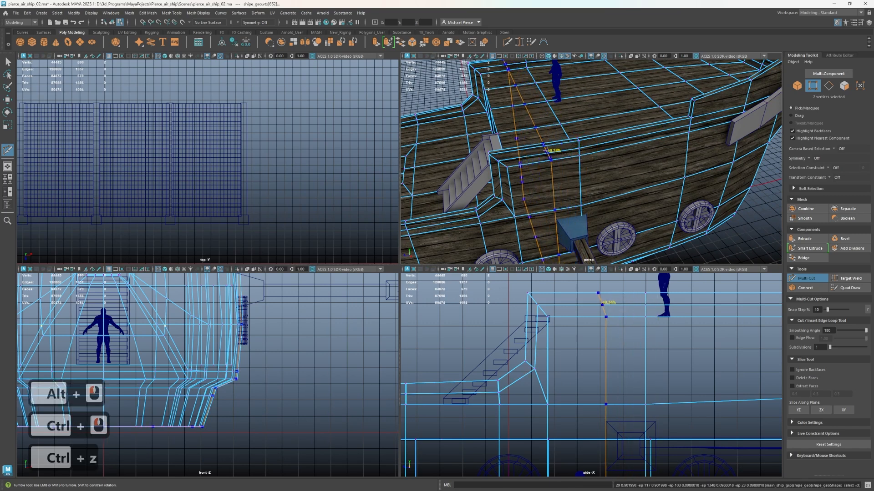
ctrl+click(543, 149)
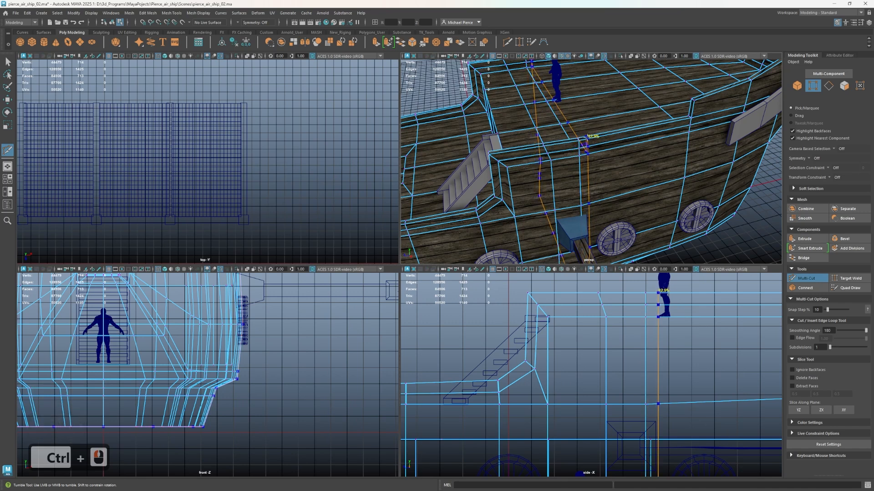
ctrl+click(588, 136)
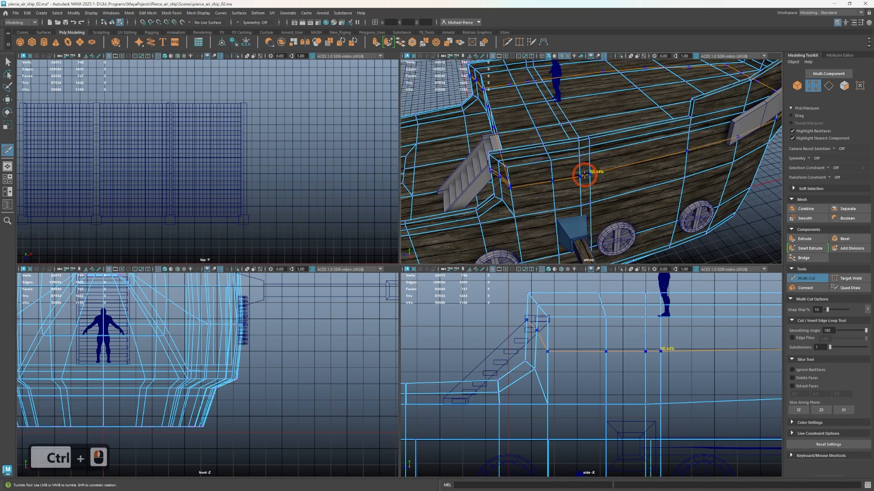
Undo the aft crosswise loop, try it slightly farther aft of the blue beam mount, and undo both loops around the mount
alt+drag(572, 171, 608, 130)
alt+middle_drag(608, 130, 586, 184)
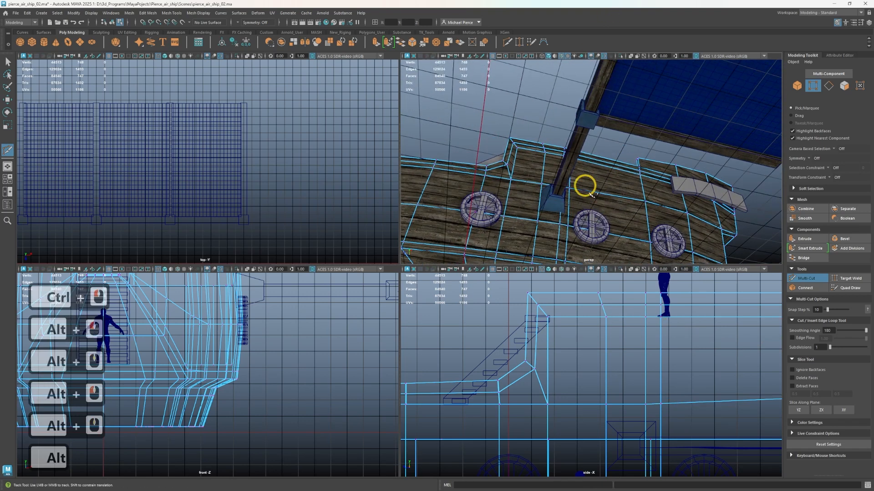
alt+drag(585, 185, 627, 241)
alt+middle_drag(627, 242, 634, 263)
key(ctrl+z)
alt+drag(634, 264, 590, 241)
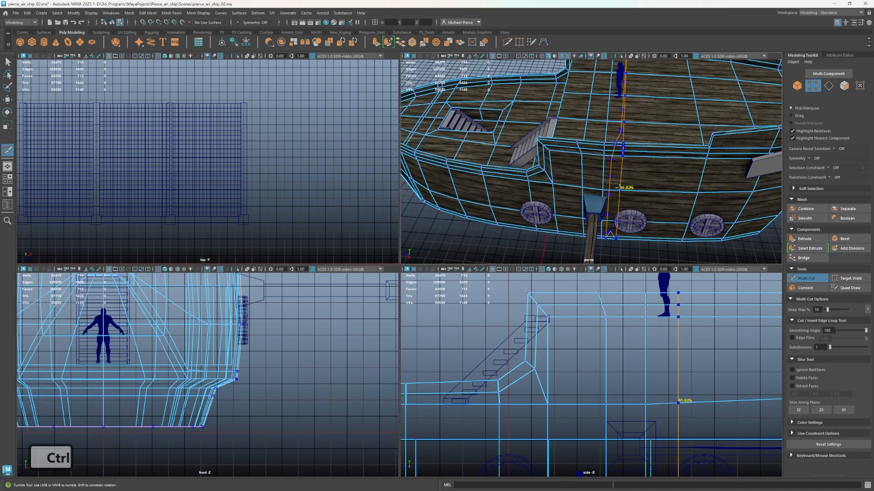
ctrl+click(596, 190)
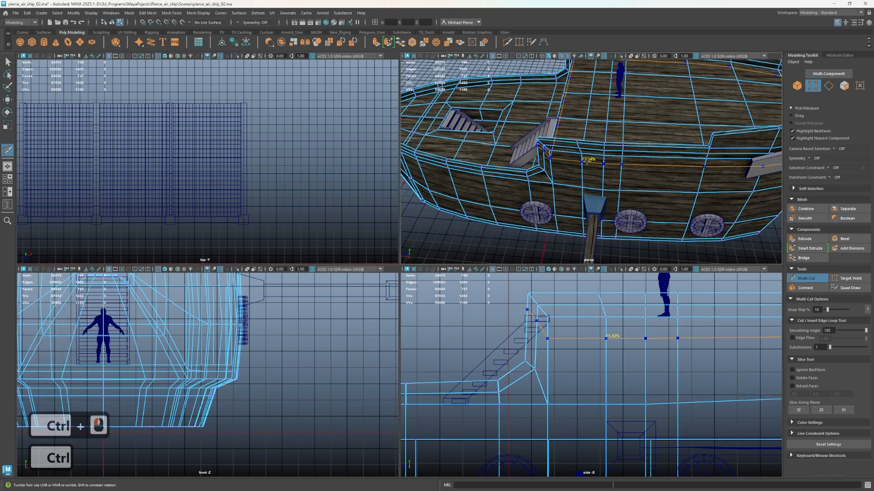
key(ctrl+z)
key(ctrl+z)
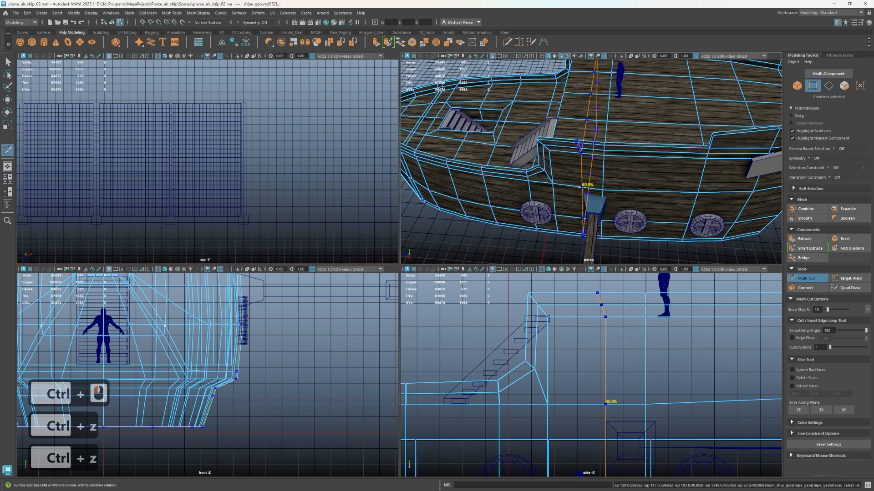
Try a crosswise Multi-Cut edge loop at 30% over the forward side of the blue beam mount and undo it
key(shift)
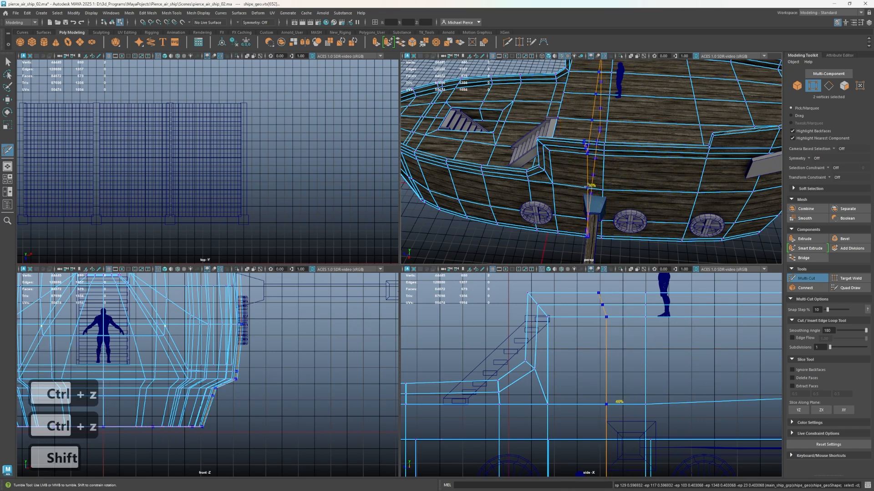
ctrl+shift+click(592, 187)
key(ctrl+z)
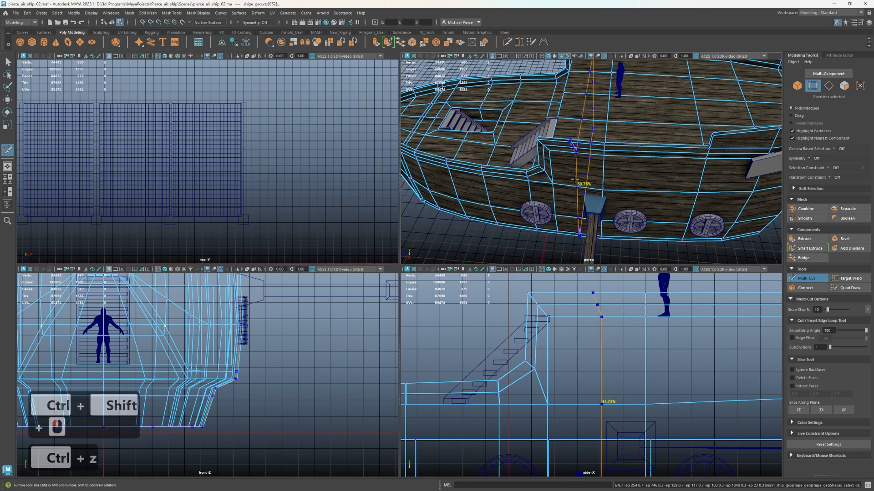
Insert centred crosswise edge loops in the hull sections forward and aft of the blue beam mount, subdividing the aft section twice
ctrl+click(641, 171)
ctrl+click(641, 171)
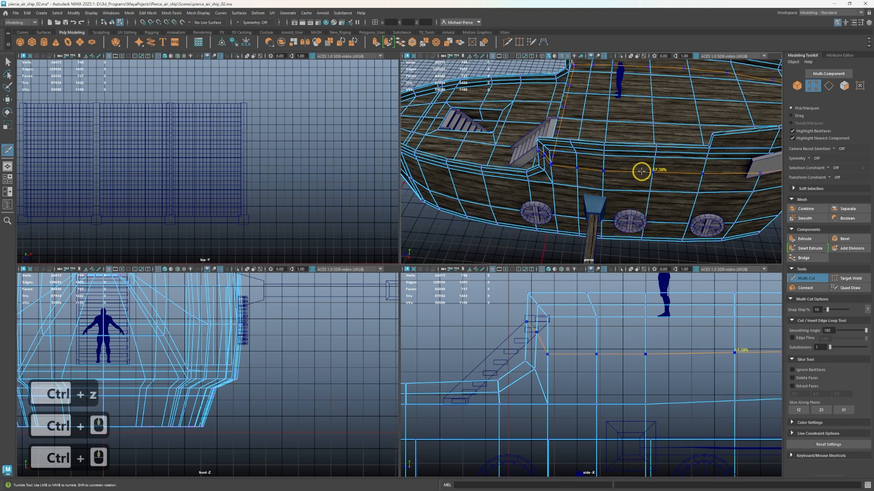
ctrl+click(624, 172)
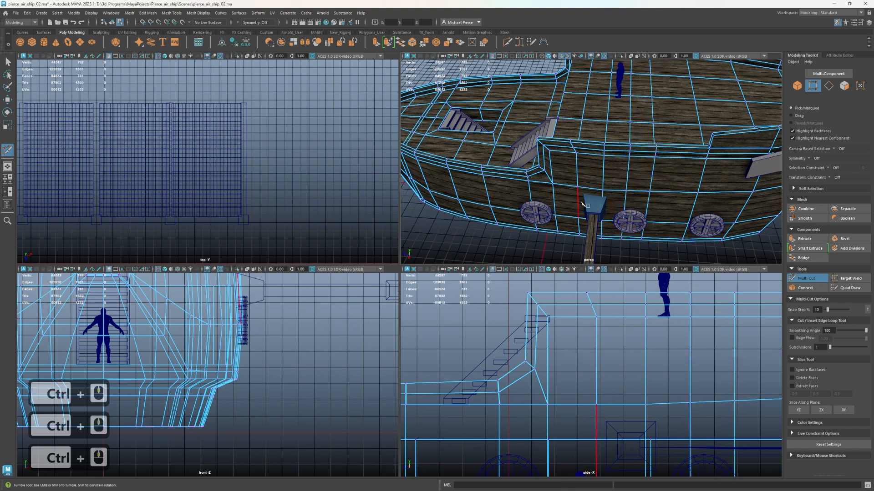
Delete the aftmost of the new crosswise edge loops through the raised deck and hull
alt+drag(570, 209, 593, 203)
key(q)
right_drag(616, 201, 618, 183)
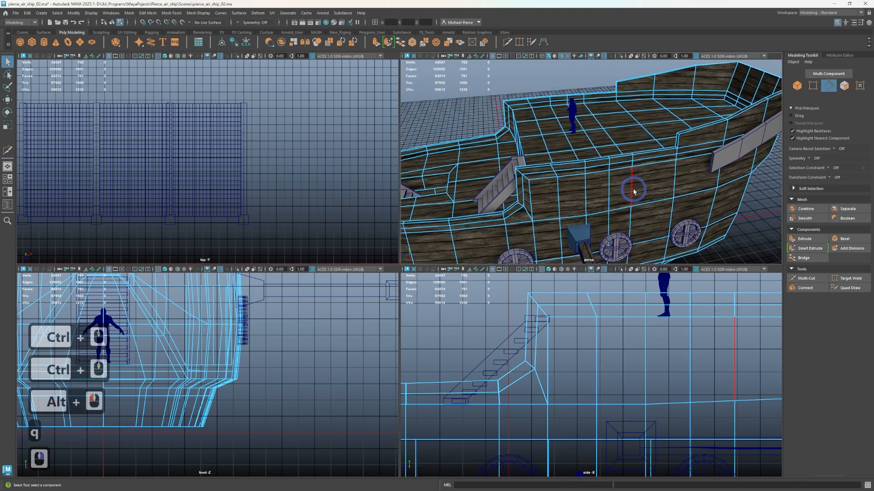
double_click(633, 190)
key(ctrl+BackSpace)
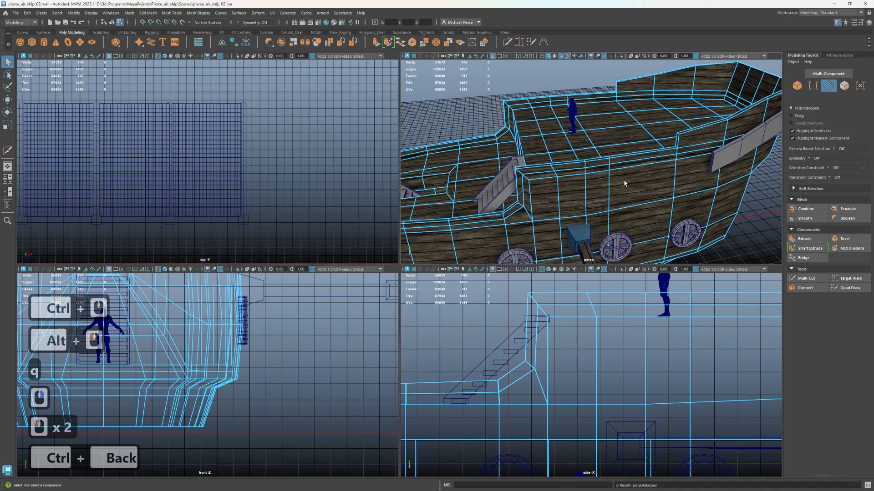
Examine the hull side's edge flow around the blue beam mount and portholes, and the whole ship with its side wing
scroll(579, 188, down, 2)
alt+drag(577, 188, 591, 175)
scroll(605, 201, up, 2)
alt+middle_drag(645, 186, 624, 126)
alt+drag(517, 186, 673, 182)
alt+middle_drag(691, 177, 810, 91)
alt+middle_drag(461, 168, 541, 159)
scroll(546, 162, down, 1)
alt+drag(552, 168, 486, 181)
alt+middle_drag(603, 153, 502, 171)
scroll(595, 165, up, 3)
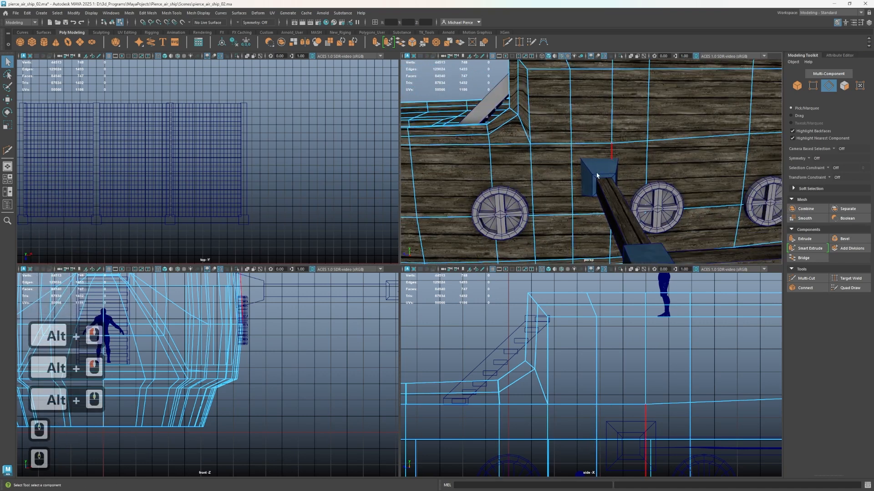
scroll(574, 201, down, 2)
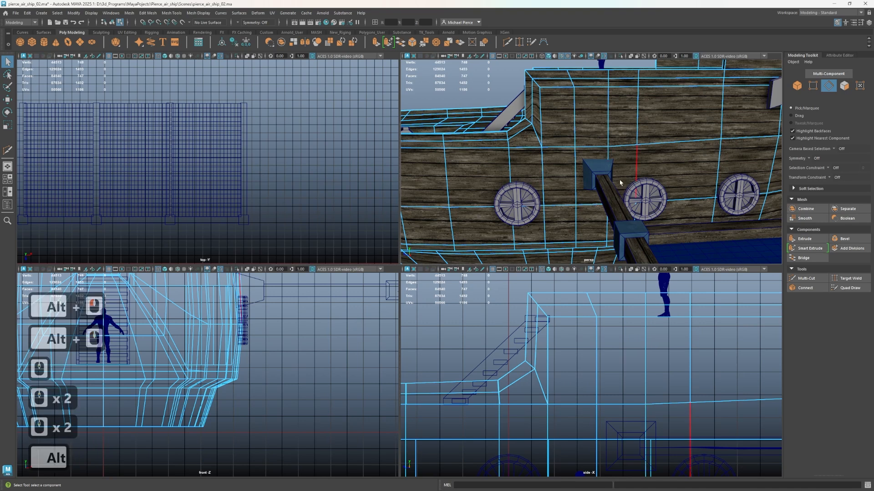
alt+drag(662, 181, 608, 182)
alt+middle_drag(605, 175, 589, 111)
alt+scroll(578, 132, down, 4)
scroll(581, 184, down, 3)
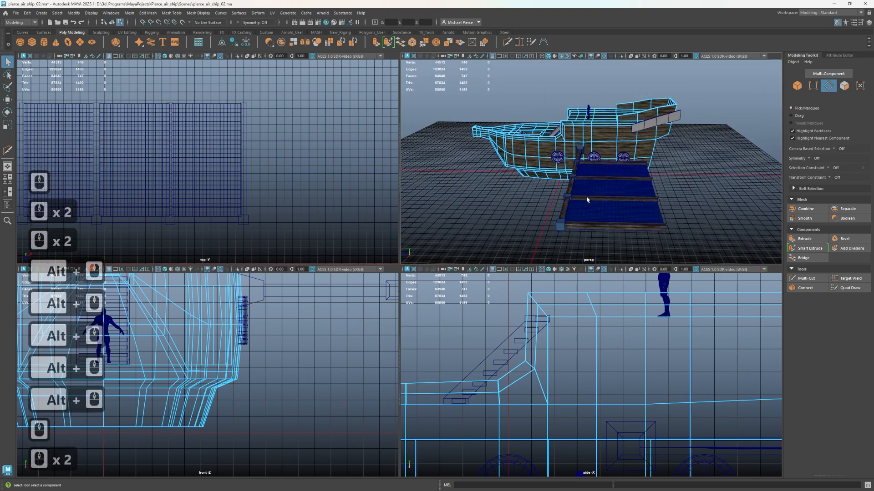
Select the complete side wing with its beams, mounts and cloth sections in object mode and move it slightly aft
right_drag(586, 197, 610, 190)
scroll(573, 205, up, 3)
alt+drag(547, 208, 605, 222)
scroll(563, 216, down, 2)
drag(596, 164, 641, 220)
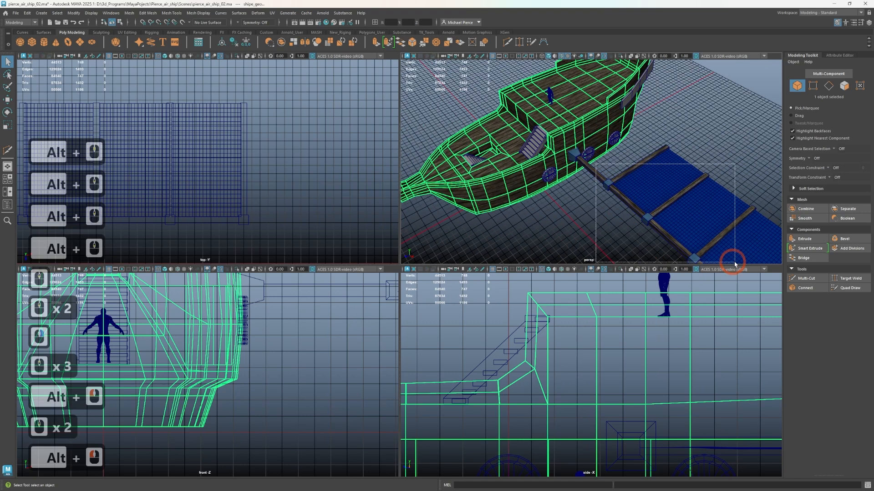
drag(734, 263, 734, 263)
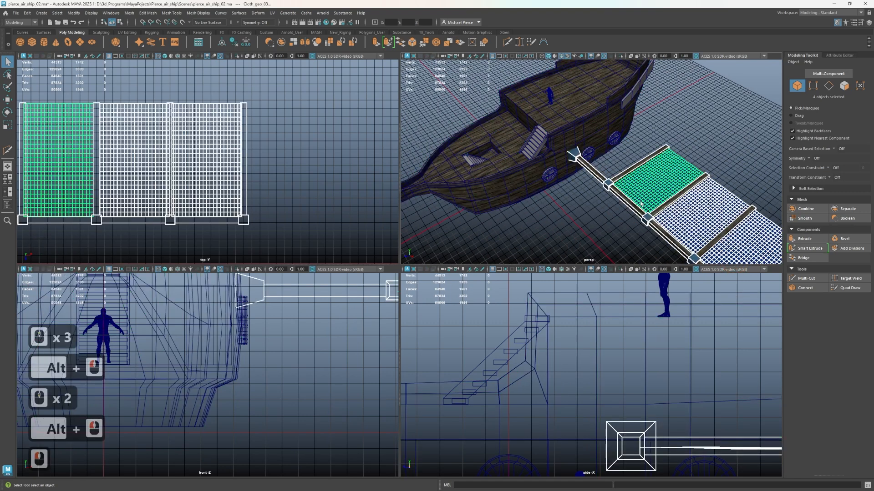
key(w)
alt+drag(614, 133, 587, 105)
alt+scroll(594, 141, down, 3)
alt+middle_drag(599, 156, 597, 165)
alt+drag(597, 164, 589, 145)
Move the porthole directly behind the blue beam mount farther aft along the hull
alt+middle_drag(580, 131, 604, 190)
scroll(604, 189, up, 3)
click(569, 197)
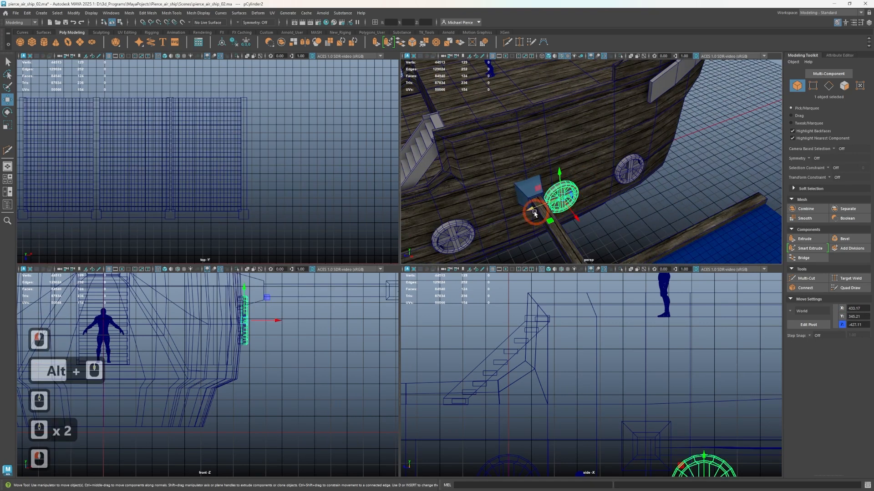
drag(534, 209, 514, 206)
Duplicate the porthole forward of the beam mount so that a pair of portholes sits on the bow side
alt+middle_drag(515, 206, 574, 199)
mouse_move(569, 199)
alt+mouse_down()
mouse_move(434, 197)
mouse_move(445, 199)
alt+mouse_up()
click(519, 203)
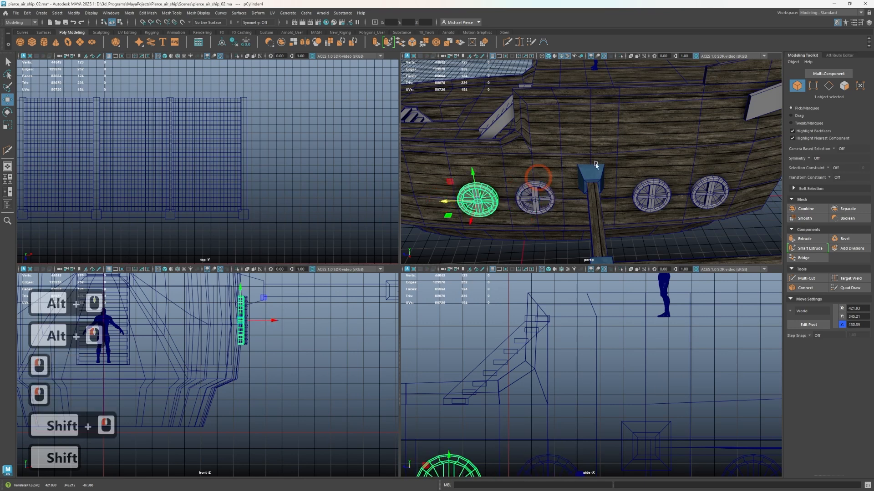
Switch the hull to face editing and select the narrow face at the raised deck's corner beside the stairs
alt+middle_drag(648, 158, 556, 211)
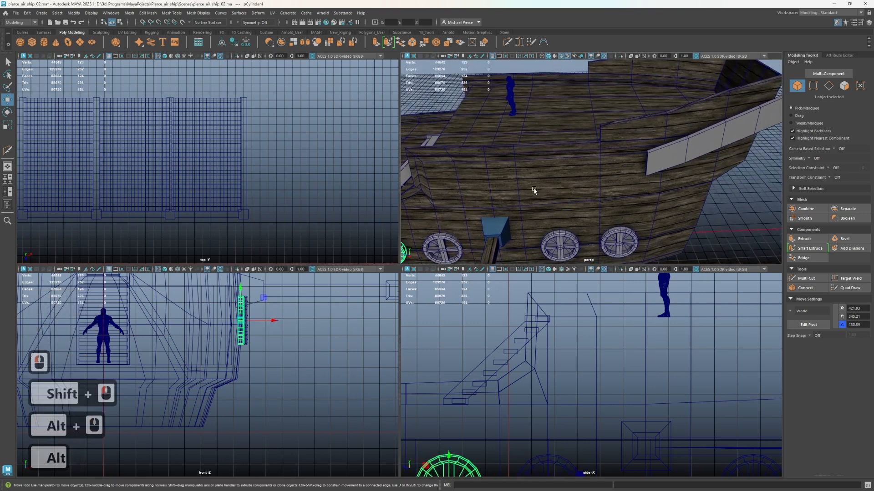
click(563, 182)
scroll(579, 193, down, 2)
alt+drag(580, 191, 603, 195)
scroll(575, 181, up, 1)
alt+middle_drag(603, 195, 632, 134)
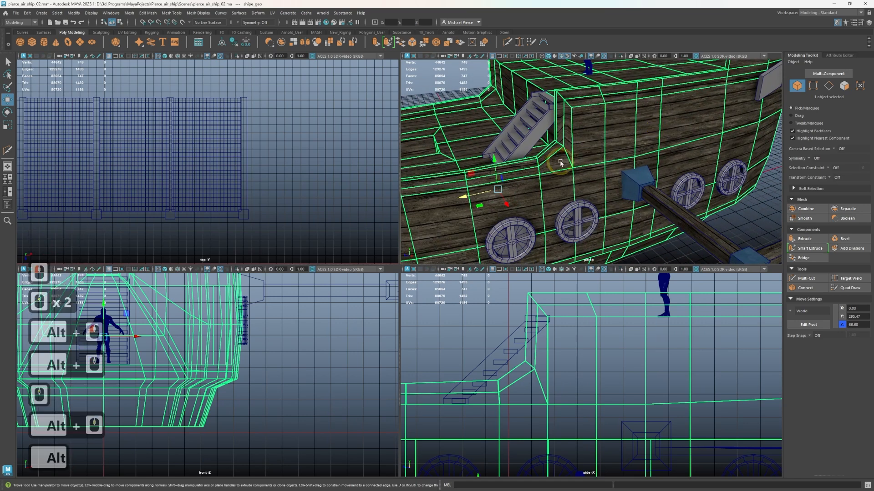
scroll(560, 163, up, 2)
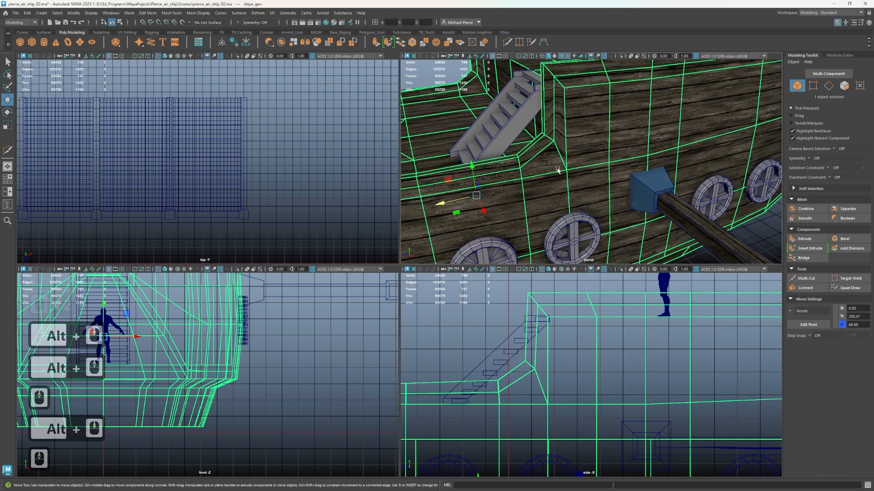
right_drag(558, 170, 558, 182)
click(559, 167)
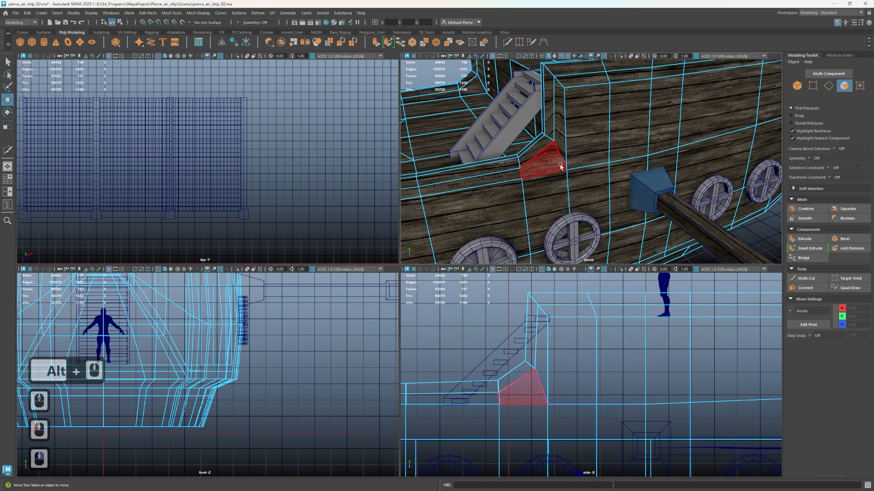
click(560, 166)
click(560, 149)
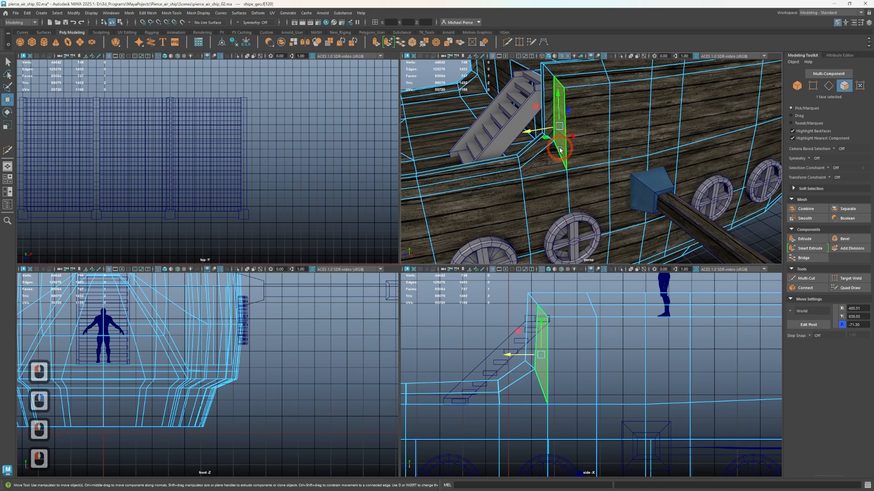
Insert lengthwise supporting edge loops around the hull just below and just above the stern overhang
scroll(552, 162, down, 2)
alt+middle_drag(544, 177, 692, 150)
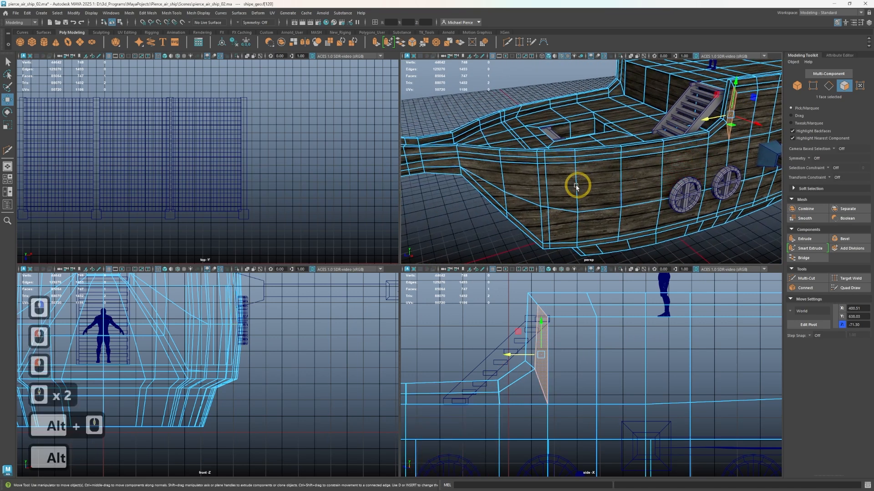
alt+middle_drag(576, 186, 711, 186)
alt+drag(586, 192, 619, 181)
alt+drag(576, 169, 601, 193)
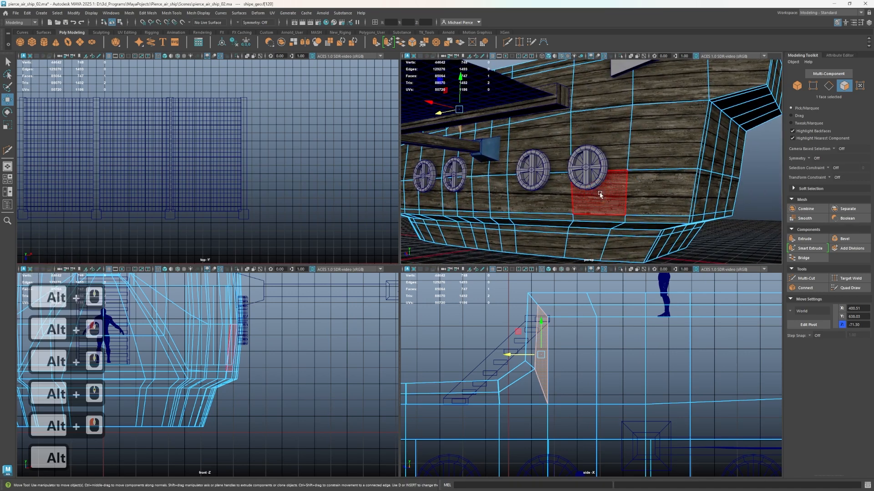
key(ctrl+shift+x)
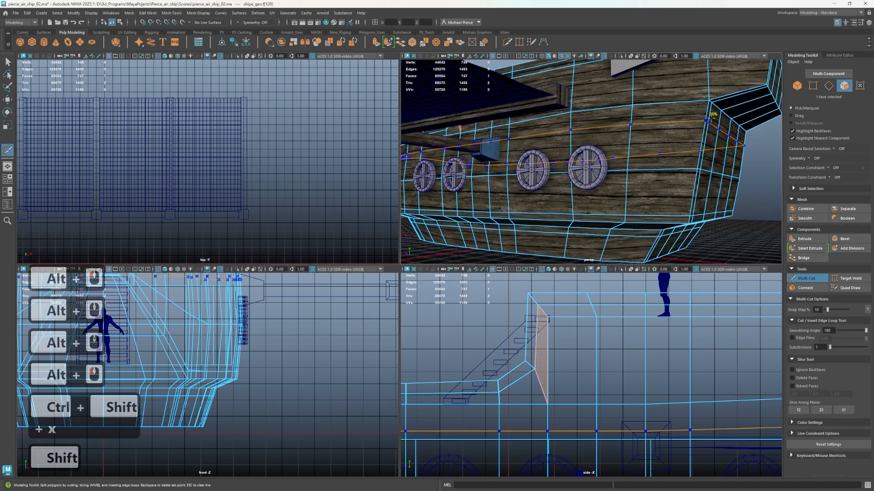
ctrl+shift+click(687, 136)
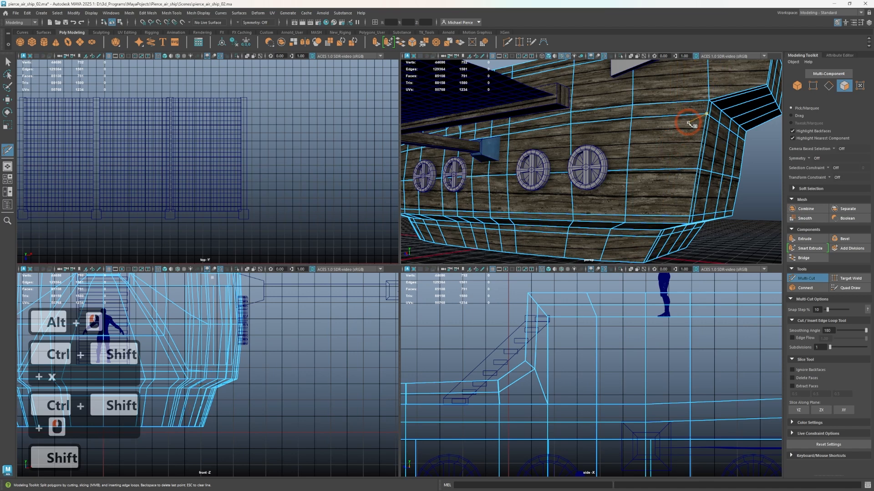
alt+drag(686, 135, 688, 124)
alt+middle_drag(688, 124, 690, 162)
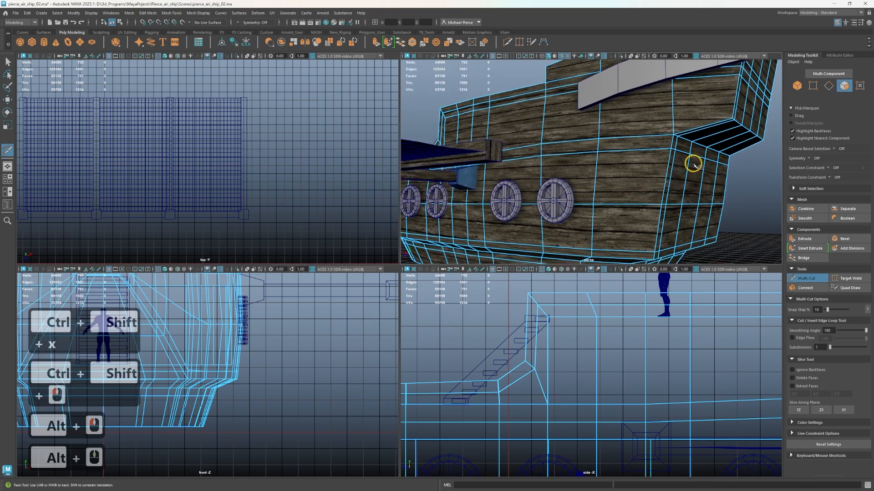
ctrl+shift+click(725, 110)
Insert an edge loop just below the aft bulwark's top rim and a crosswise loop just behind its front step
alt+drag(725, 110, 686, 204)
alt+middle_drag(686, 205, 701, 162)
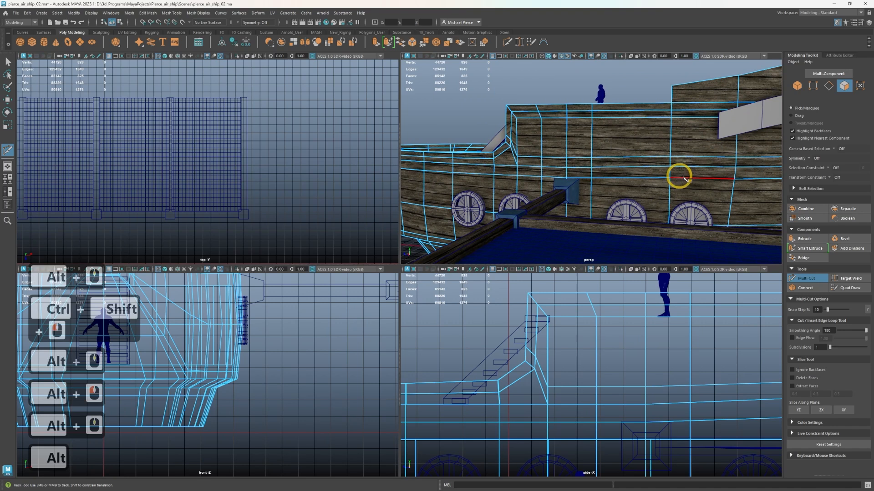
alt+drag(680, 176, 675, 194)
alt+middle_drag(674, 194, 594, 220)
alt+right_drag(595, 220, 615, 188)
alt+middle_drag(615, 188, 596, 182)
alt+drag(596, 182, 626, 182)
alt+middle_drag(626, 182, 611, 200)
alt+right_drag(611, 200, 601, 188)
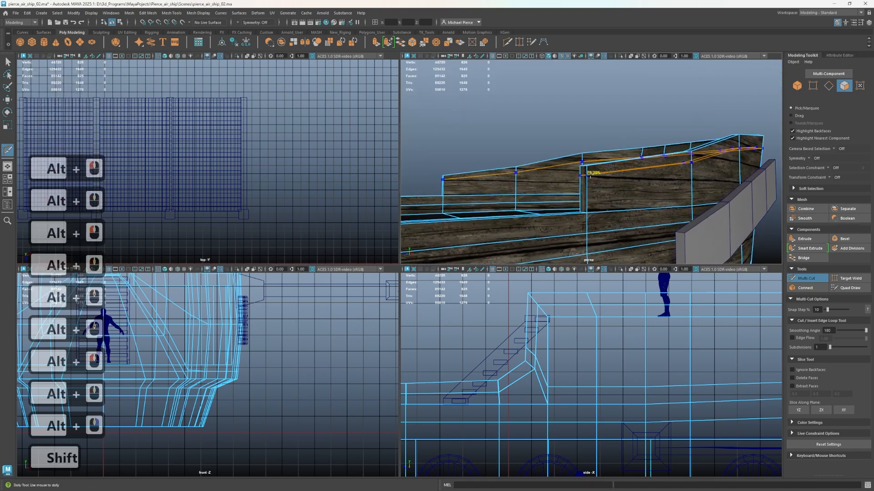
ctrl+shift+click(595, 166)
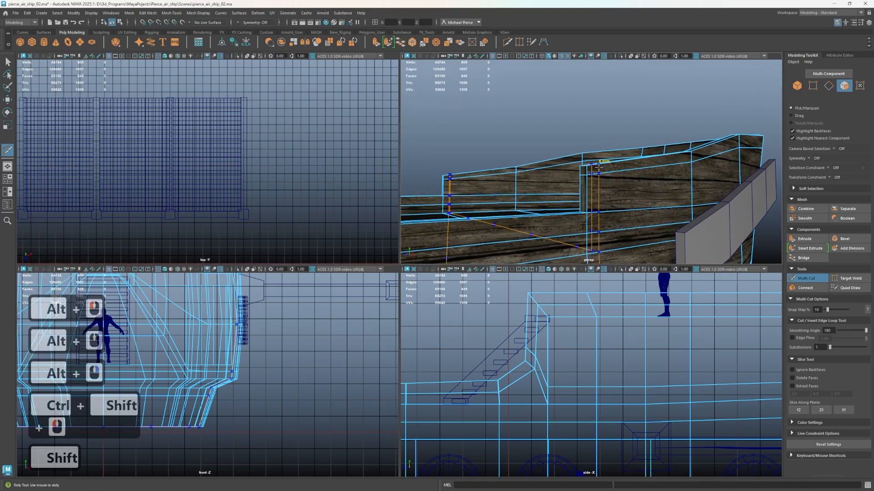
ctrl+shift+click(597, 167)
Examine the new supporting loops on the aft bulwark, raised deck, hull side and stern from several angles
alt+drag(596, 167, 529, 254)
alt+middle_drag(529, 254, 638, 133)
scroll(620, 102, down, 3)
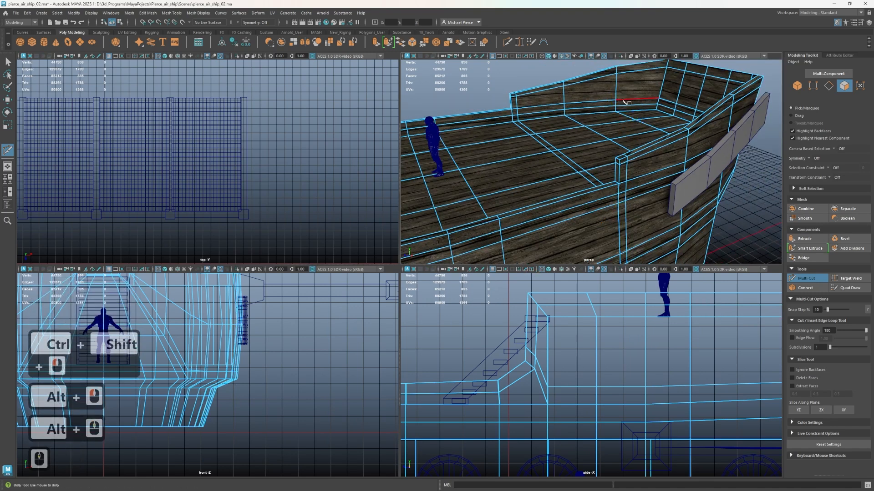
scroll(624, 101, down, 3)
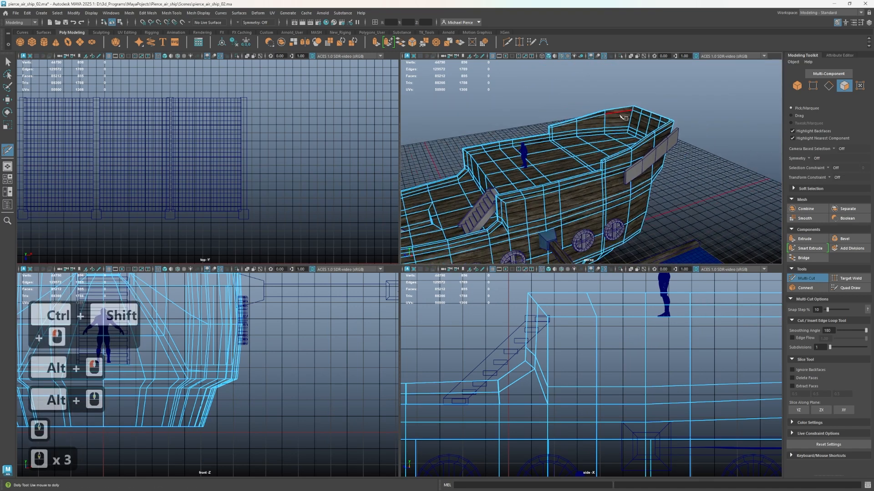
key(q)
alt+drag(641, 164, 676, 127)
alt+middle_drag(677, 126, 723, 80)
scroll(645, 164, up, 2)
alt+drag(645, 164, 648, 116)
alt+middle_drag(648, 116, 591, 187)
alt+drag(590, 187, 648, 229)
alt+middle_drag(648, 229, 687, 233)
alt+middle_drag(558, 175, 580, 178)
alt+drag(580, 179, 564, 191)
alt+drag(600, 168, 562, 197)
alt+middle_drag(587, 182, 538, 236)
alt+drag(567, 216, 746, 190)
alt+middle_drag(739, 190, 662, 188)
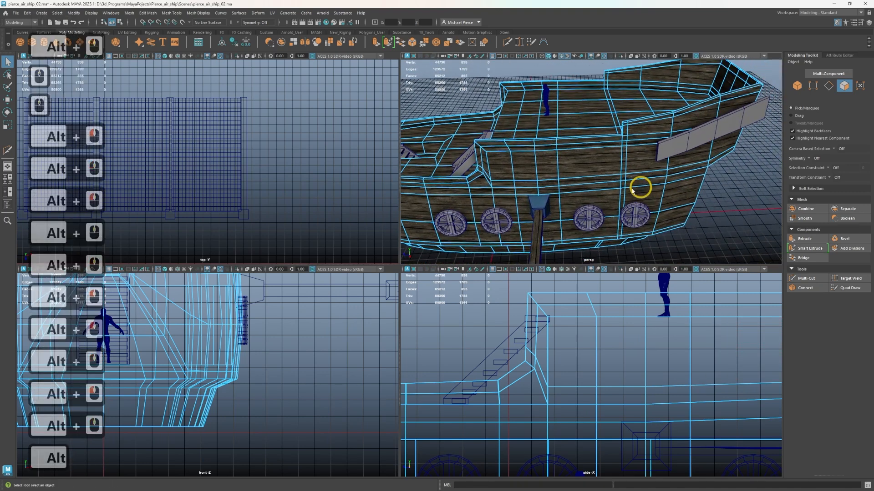
Insert another supporting edge loop through the stern overhang close to its corner
key(q)
right_drag(606, 187, 607, 205)
scroll(607, 194, up, 2)
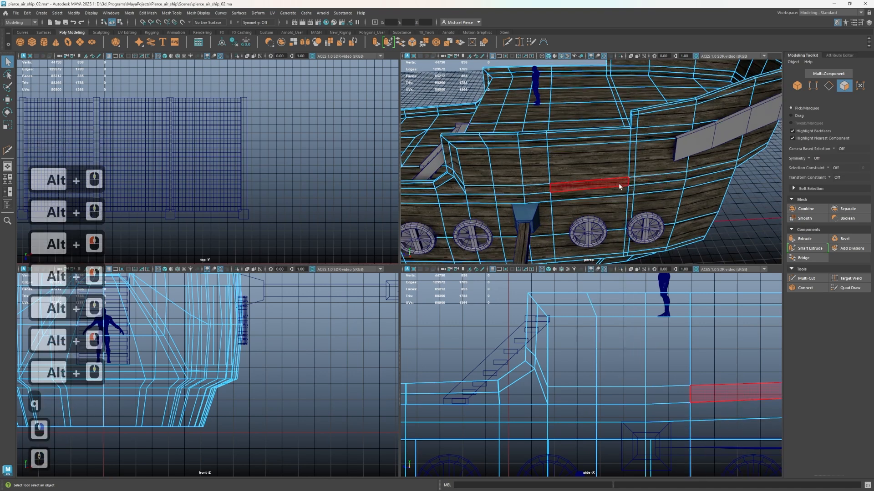
alt+drag(620, 187, 543, 153)
alt+middle_drag(558, 155, 587, 164)
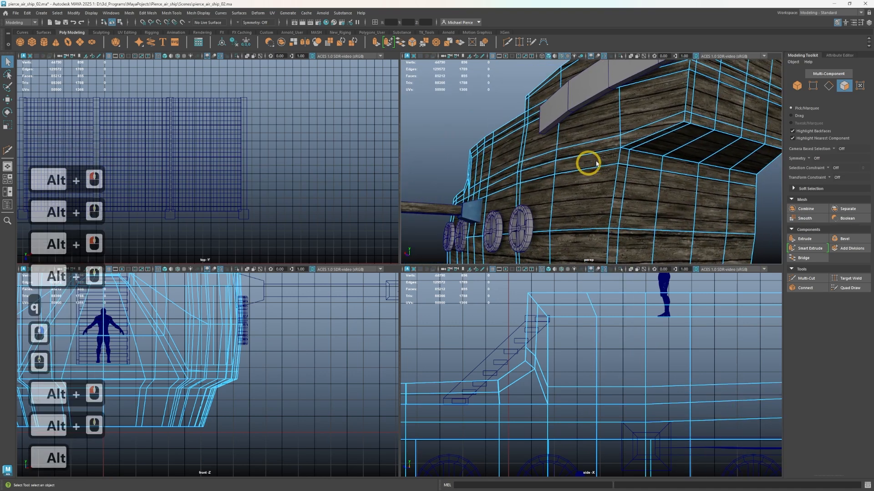
key(ctrl+shift+x)
ctrl+shift+click(641, 149)
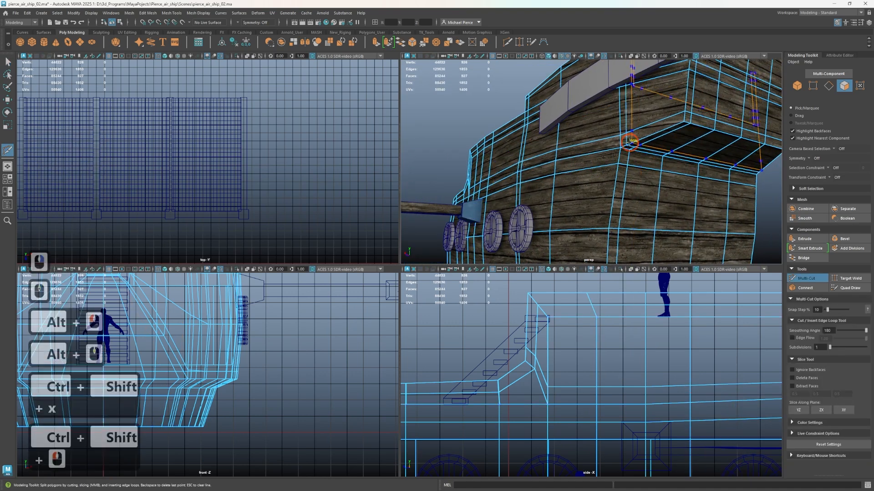
scroll(624, 160, up, 2)
alt+right_drag(624, 159, 657, 137)
alt+drag(657, 138, 644, 191)
alt+middle_drag(643, 191, 620, 179)
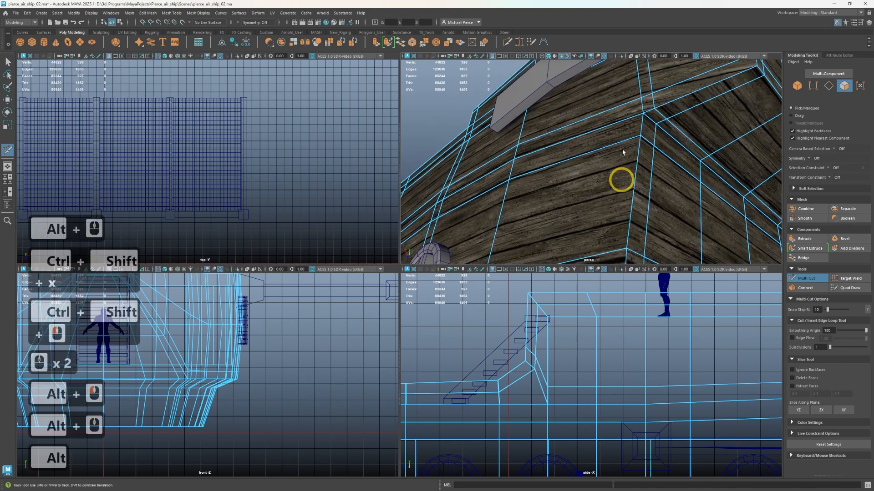
key(q)
right_drag(632, 125, 640, 143)
click(630, 137)
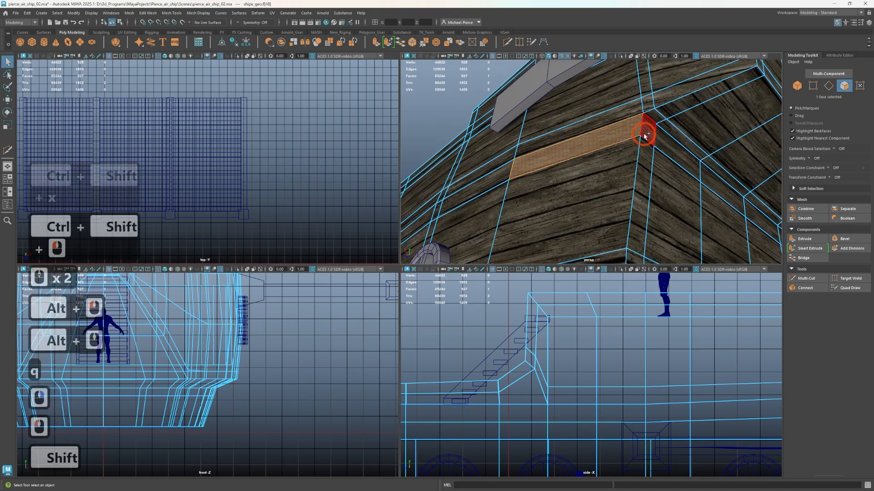
shift+double_click(646, 133)
shift+click(653, 116)
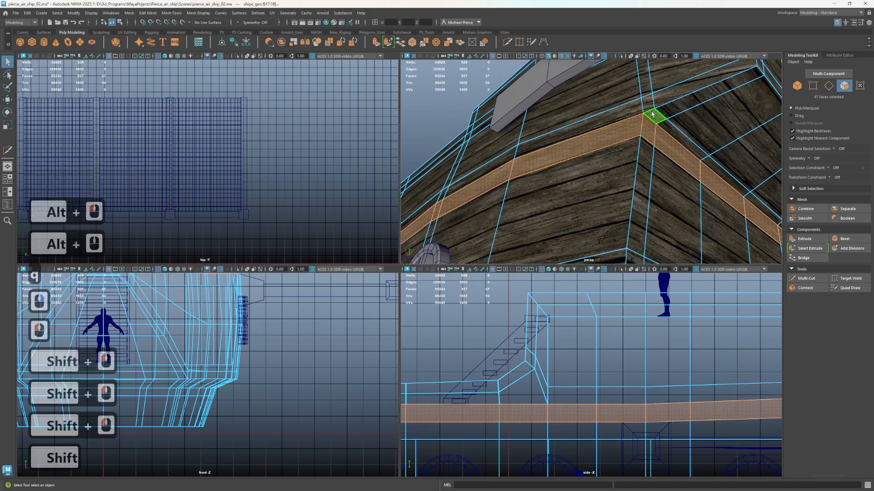
scroll(652, 114, down, 4)
right_drag(614, 153, 647, 121)
Switch to the UV Editing workspace and unfold the UV shells of both long hull sides one at a time
click(818, 13)
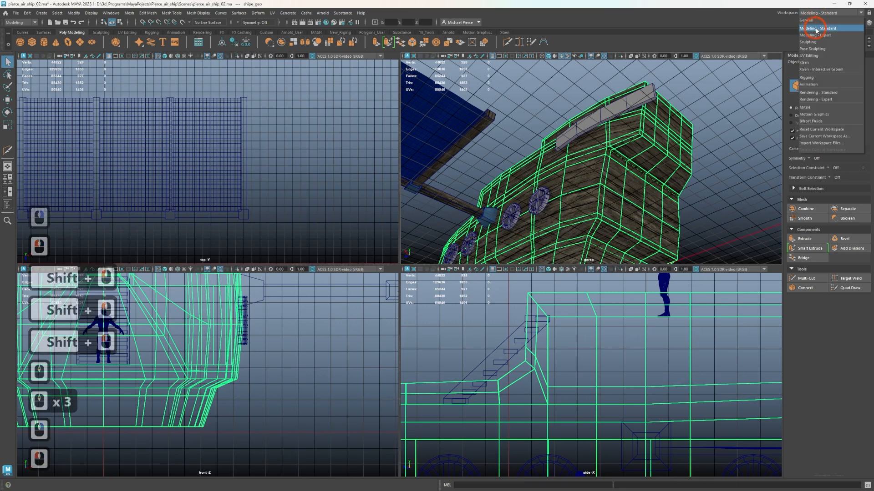
click(810, 56)
scroll(581, 210, down, 7)
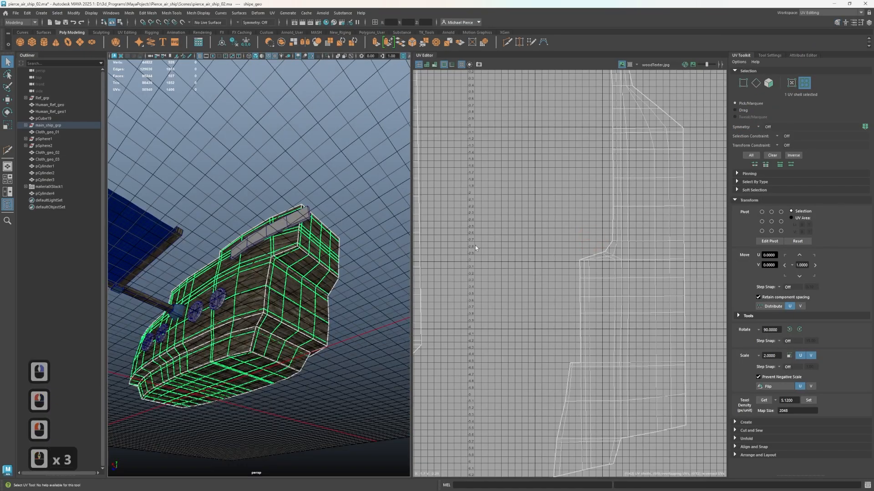
scroll(581, 210, down, 3)
right_drag(550, 228, 523, 234)
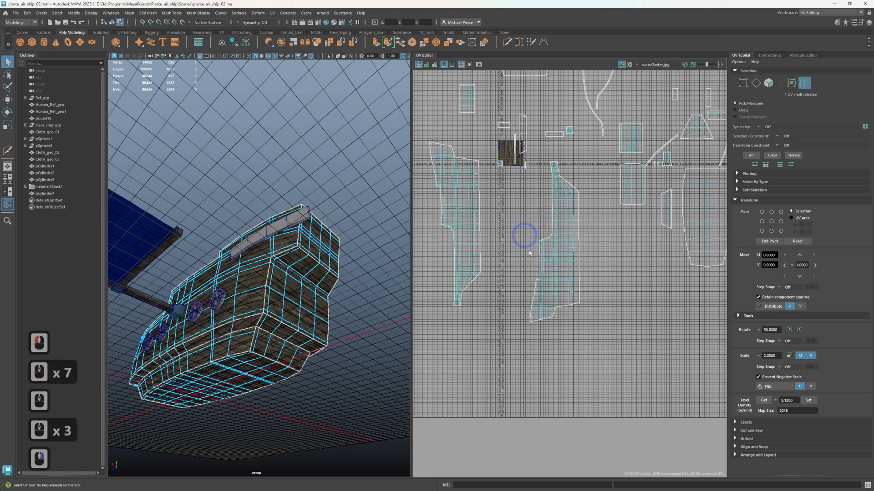
click(556, 263)
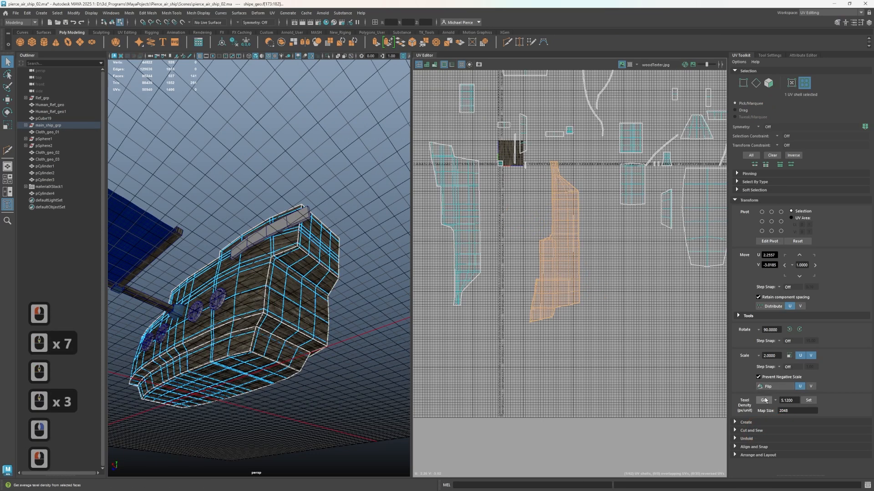
click(736, 438)
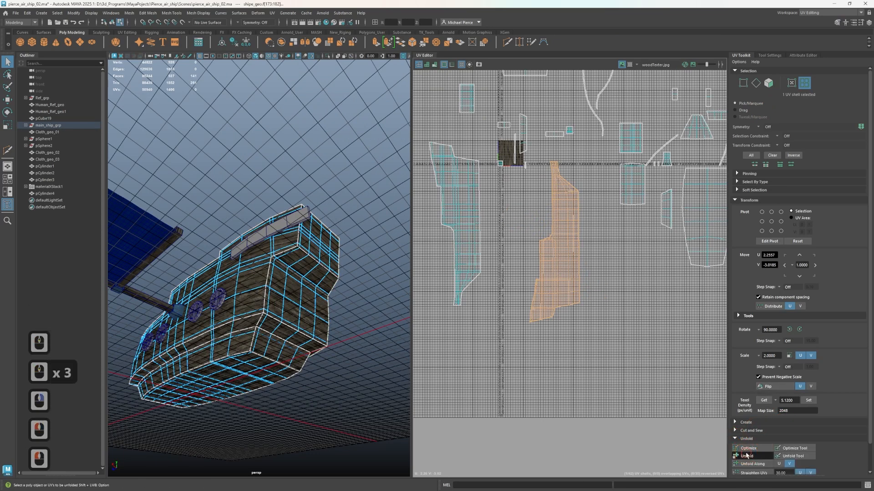
click(746, 455)
click(469, 248)
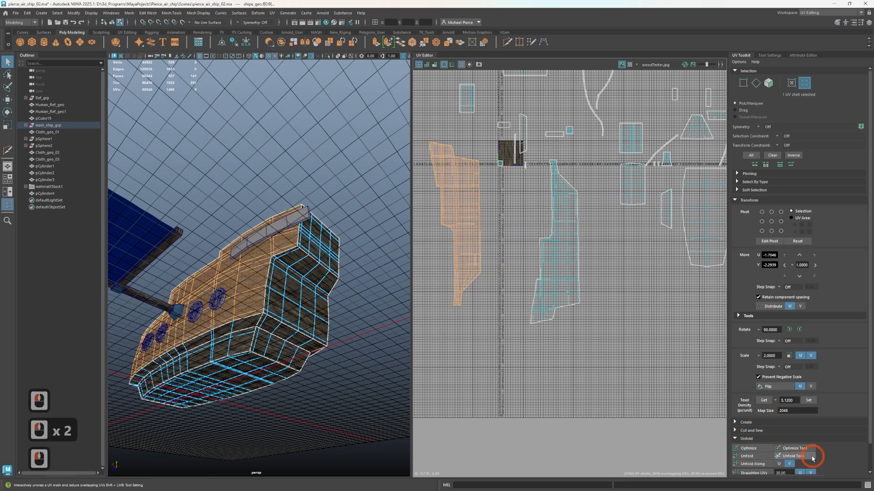
click(753, 457)
Select all the hull's UV shells and unfold them together
scroll(566, 191, down, 8)
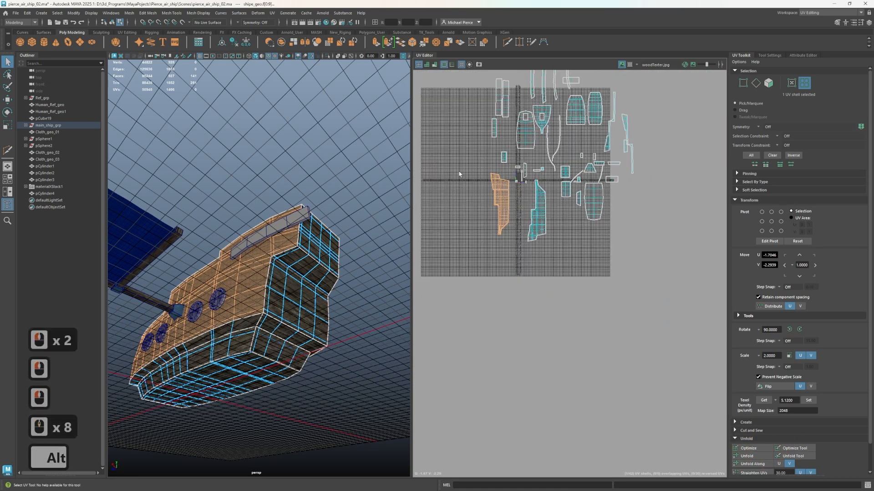
alt+middle_drag(458, 175, 473, 224)
drag(465, 98, 728, 318)
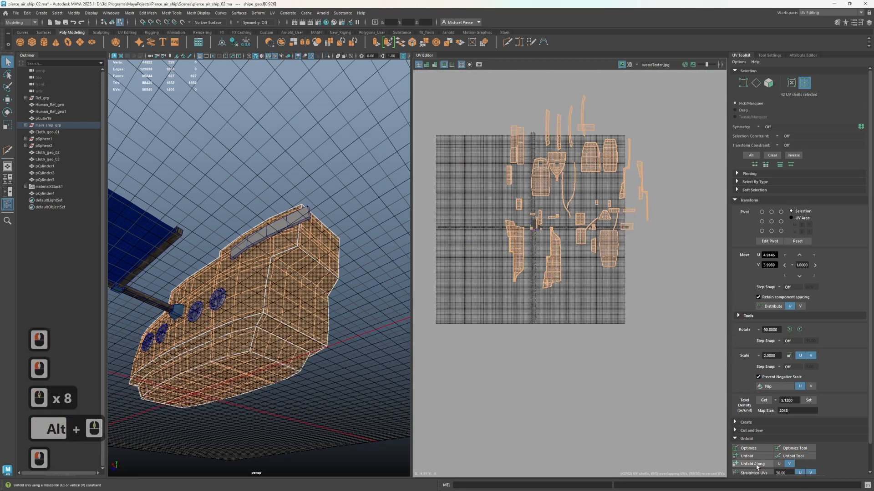
click(748, 457)
Rotate the tilted UV shell of the lower stern ledge until it stands roughly vertical, aligned with the wood grain
scroll(322, 302, up, 1)
scroll(585, 252, up, 13)
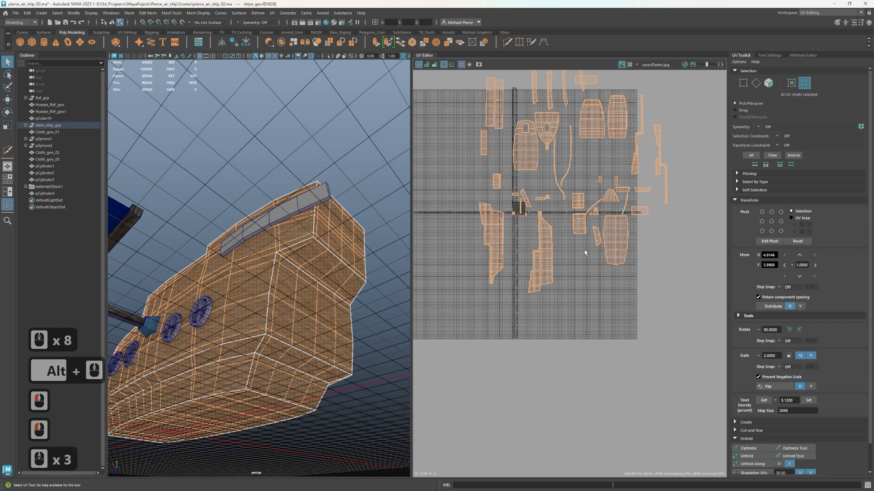
click(565, 171)
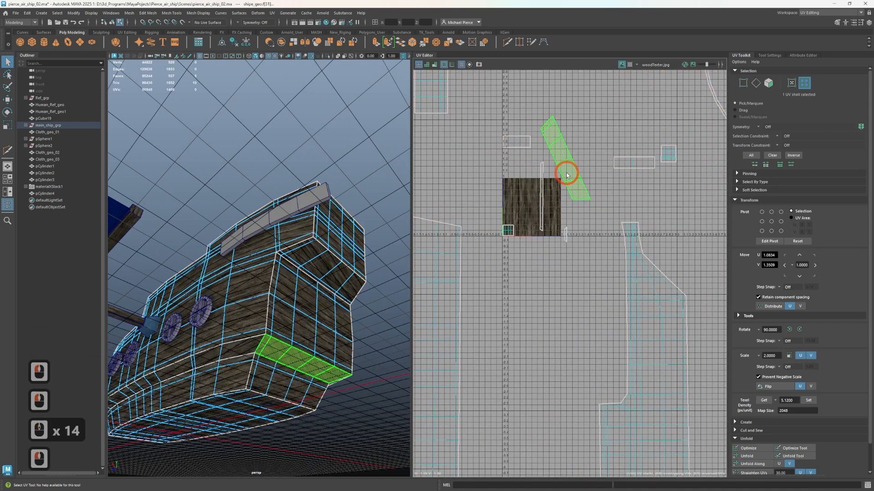
key(e)
drag(612, 120, 636, 140)
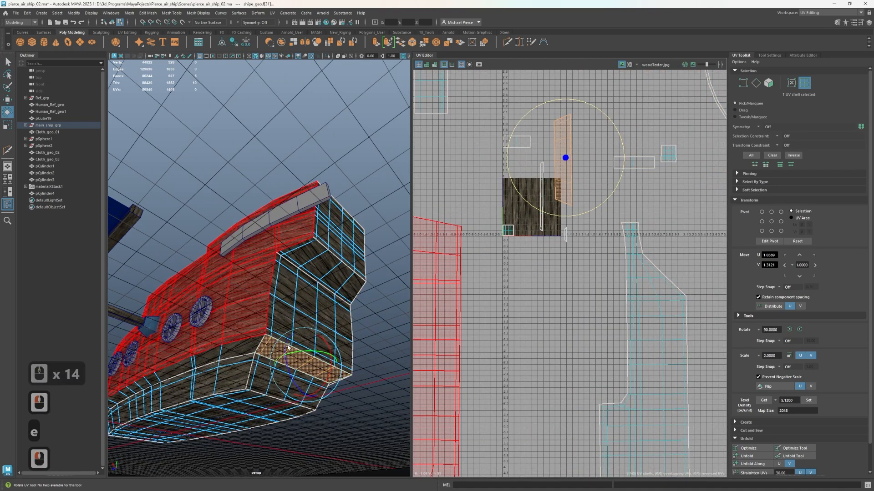
alt+drag(288, 345, 308, 258)
alt+scroll(308, 258, up, 5)
alt+scroll(308, 259, down, 3)
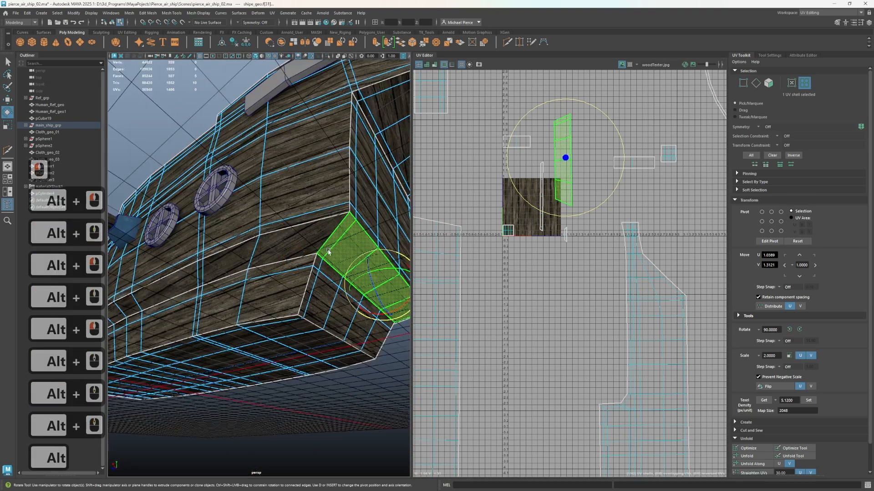
Try to assign an existing material to the face loop around the hull's lower ledge, with the selection grown by one row
right_drag(315, 248, 317, 263)
click(306, 234)
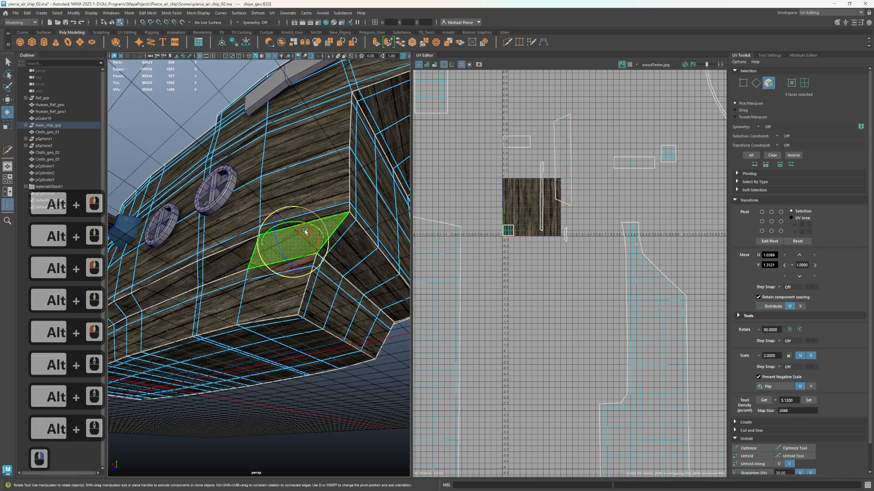
shift+double_click(334, 240)
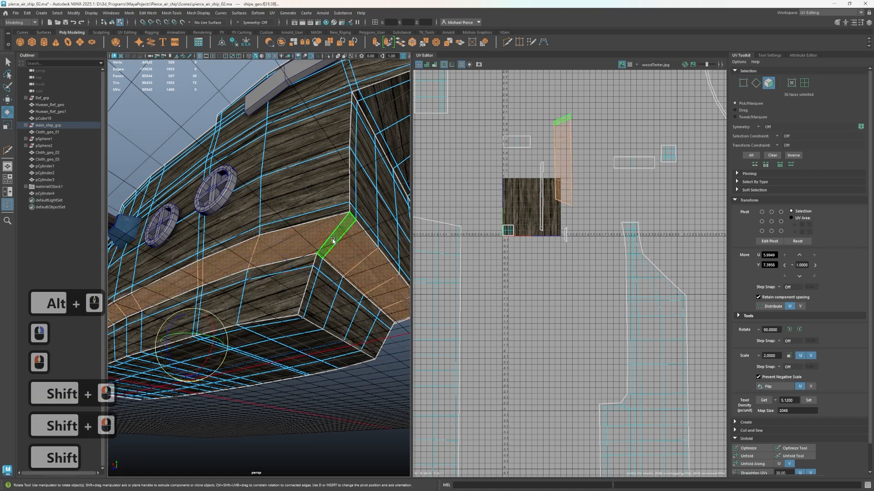
scroll(341, 215, down, 2)
alt+drag(311, 269, 288, 279)
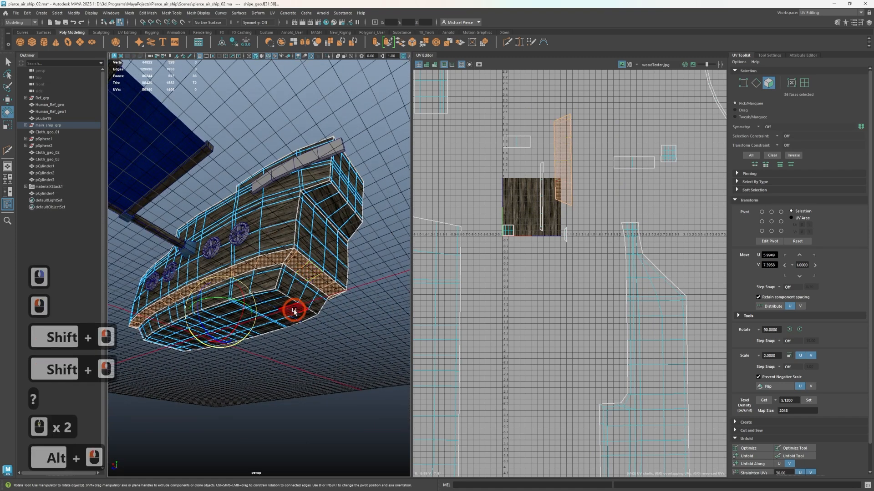
key(shift+period)
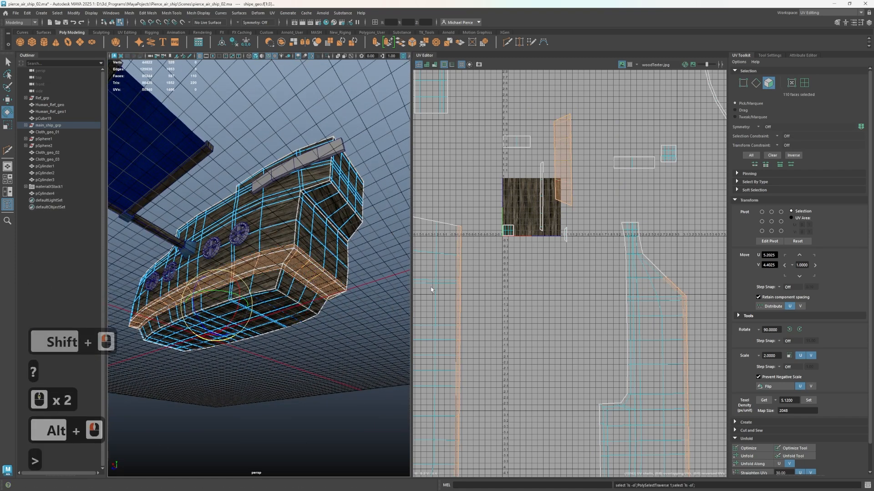
right_drag(341, 295, 364, 486)
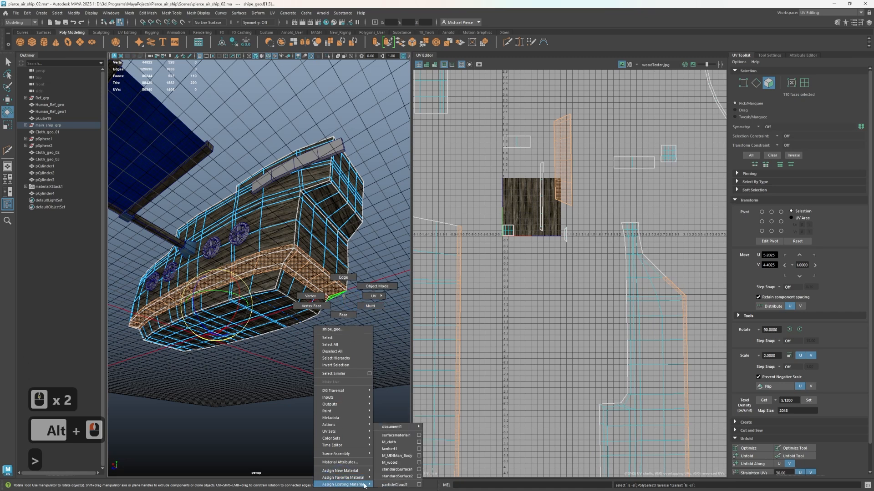
right_drag(409, 441, 414, 451)
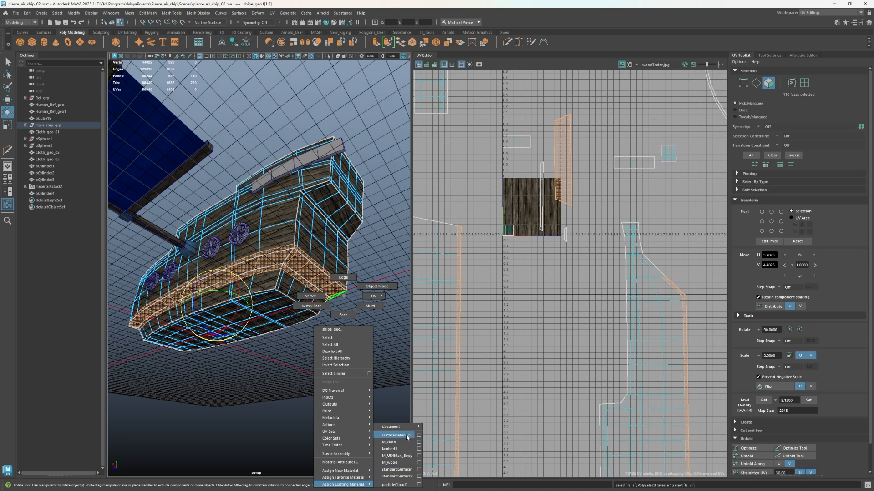
right_drag(407, 437, 390, 368)
click(177, 237)
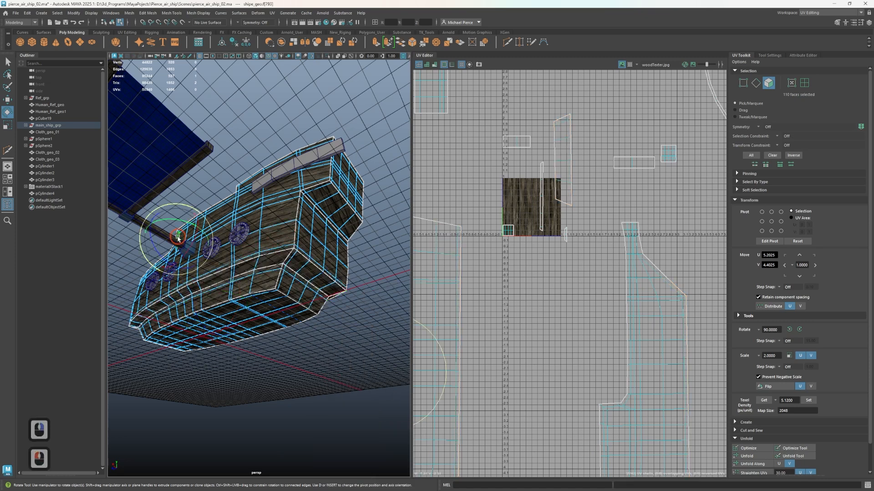
right_drag(202, 167, 166, 223)
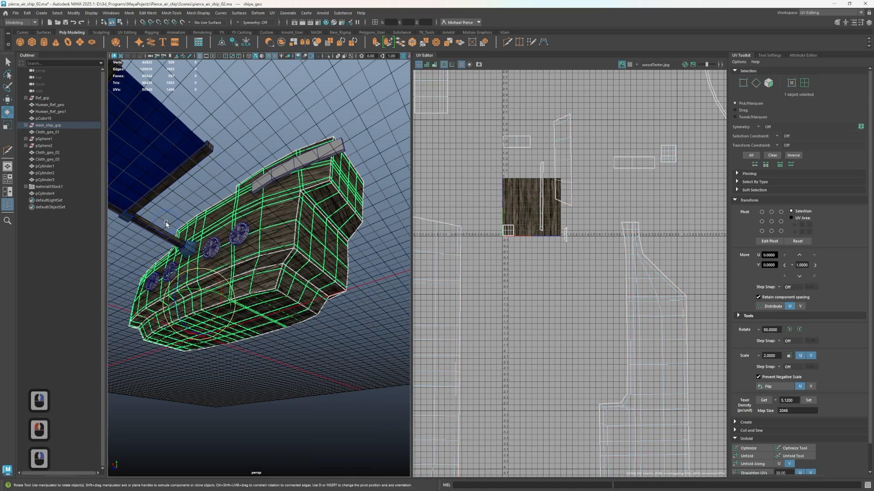
Select the side wing's frame in object mode and switch to the General workspace
click(190, 251)
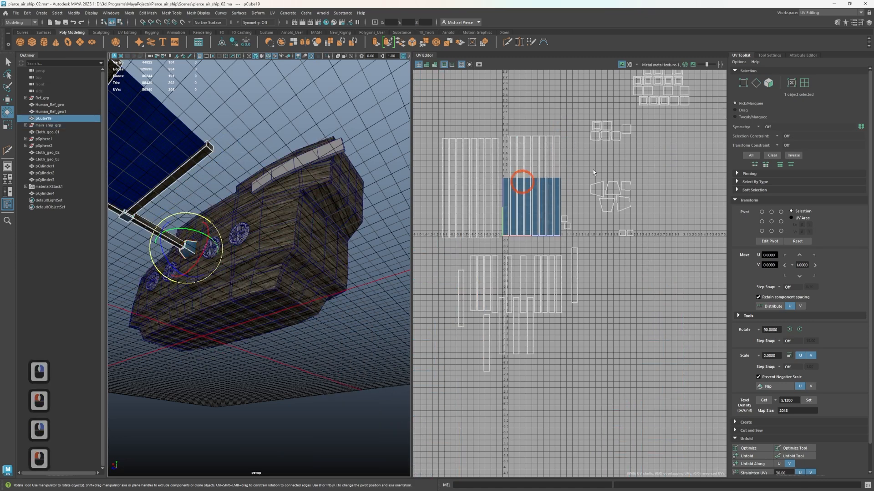
click(822, 13)
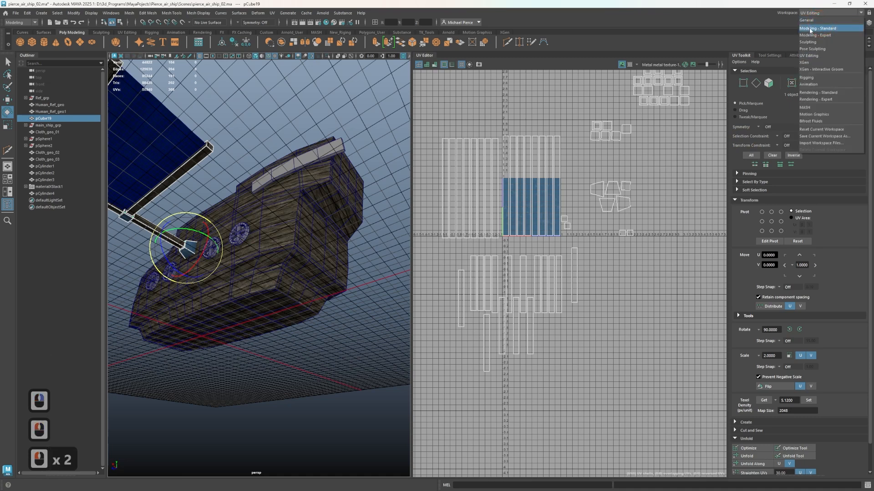
click(810, 30)
click(814, 12)
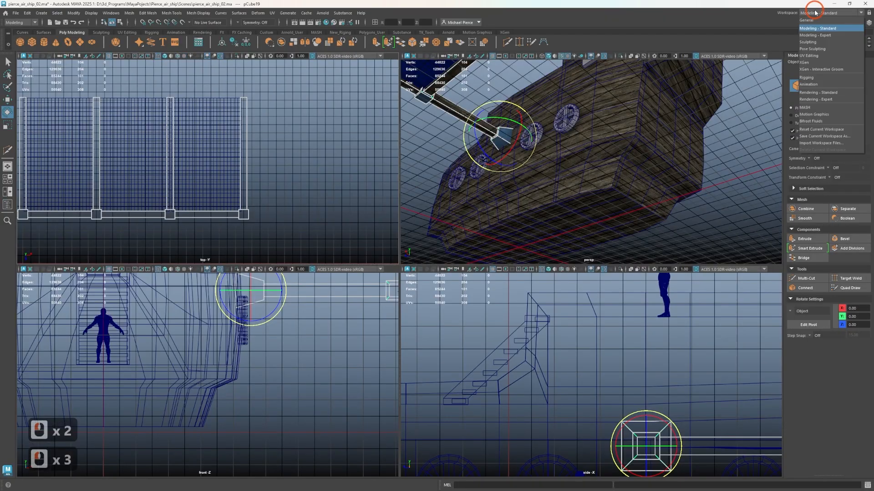
click(813, 22)
click(818, 121)
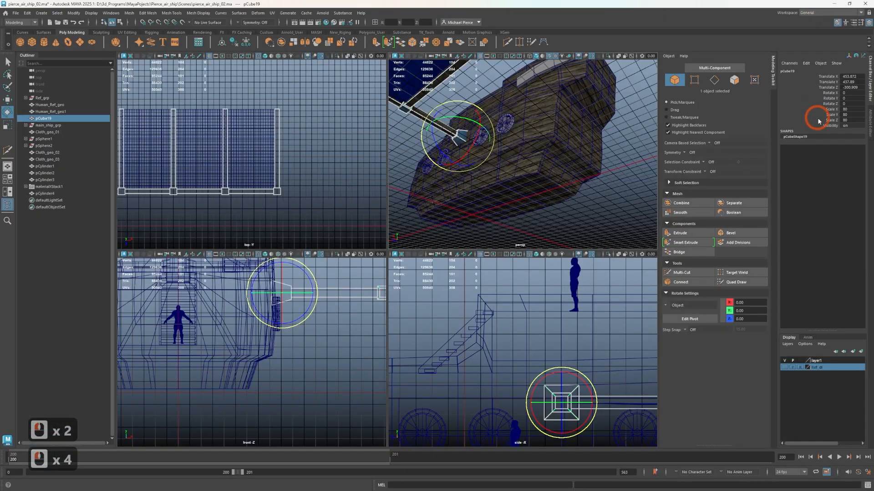
Rename the wing frame's standardSurface2 material as M_metal
click(870, 114)
click(832, 70)
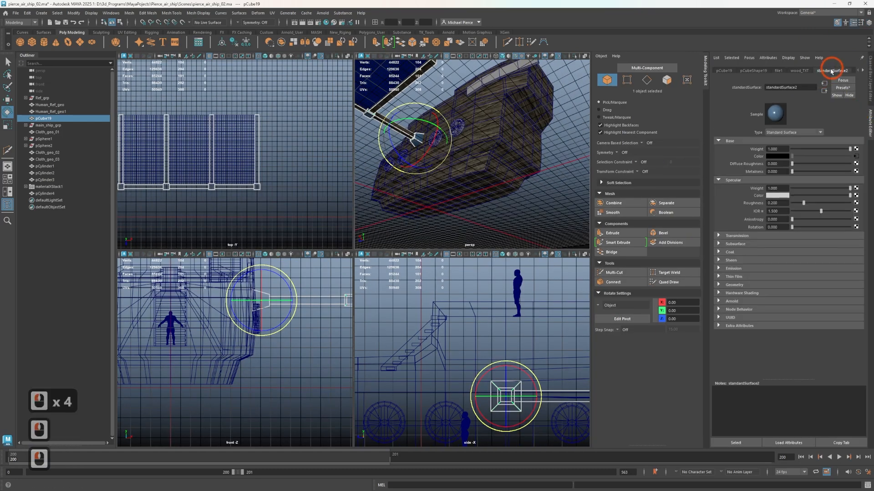
click(803, 87)
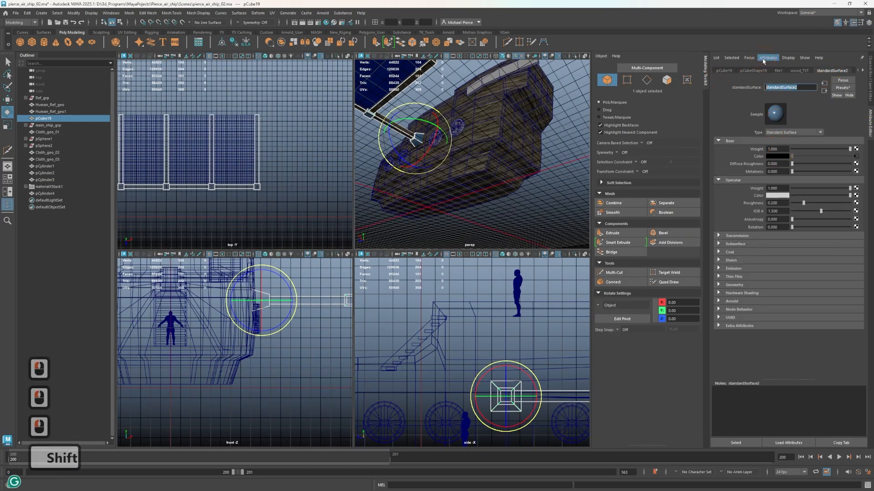
text(M)
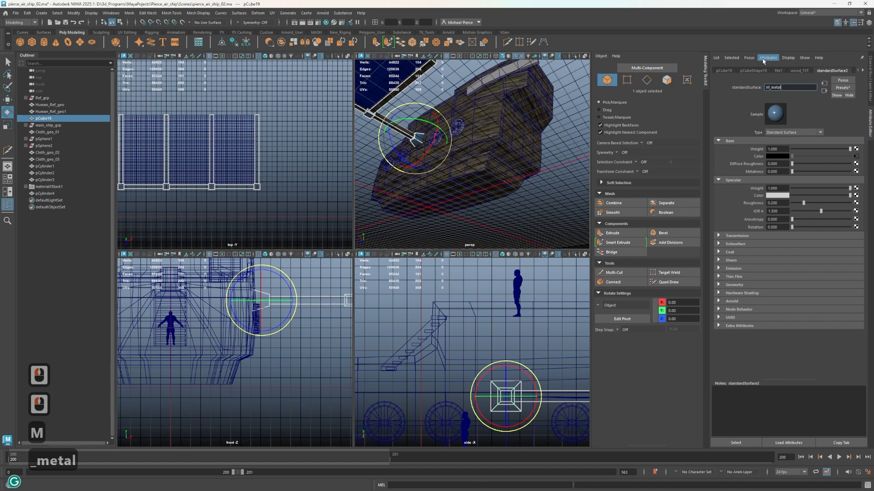
text(_metal)
key(Return)
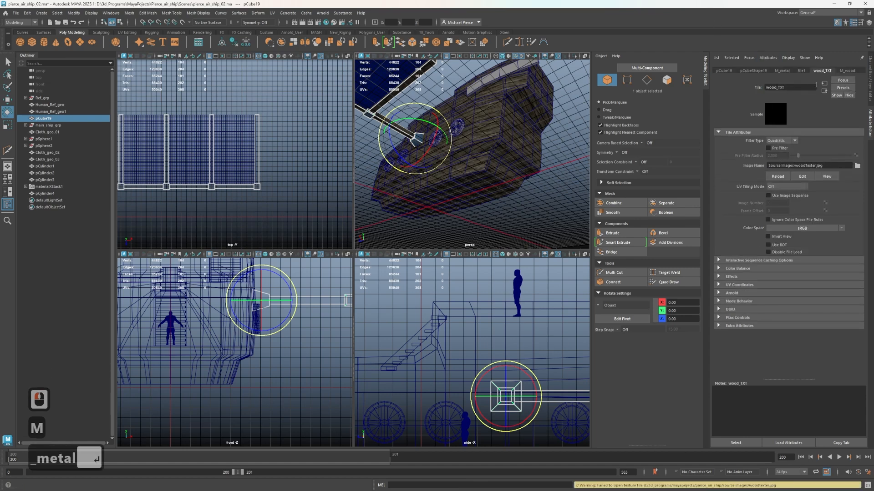
scroll(501, 148, up, 1)
click(501, 147)
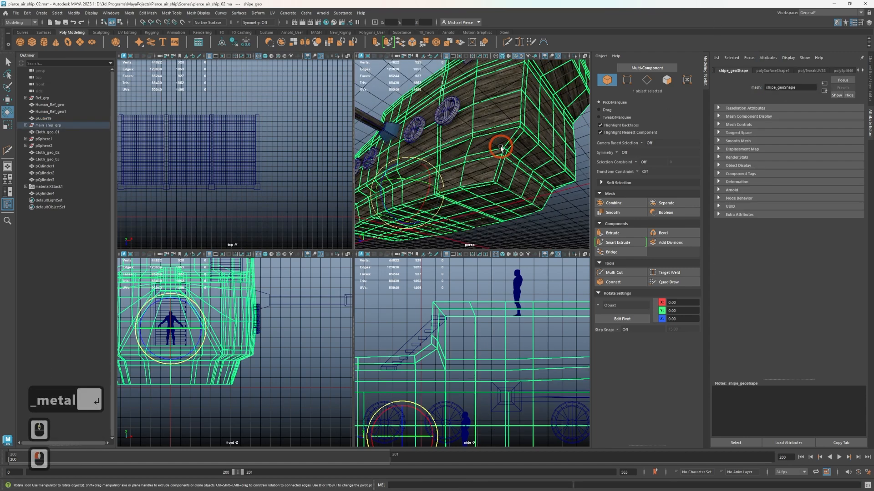
scroll(501, 147, down, 3)
alt+drag(499, 136, 486, 158)
scroll(486, 158, up, 3)
right_drag(455, 146, 465, 169)
alt+drag(481, 203, 490, 152)
scroll(490, 151, up, 1)
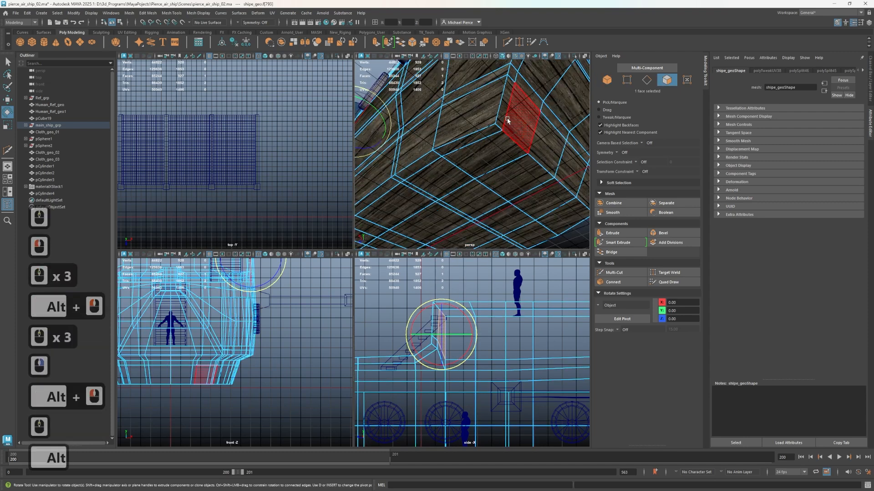
alt+drag(510, 122, 510, 109)
alt+middle_drag(510, 110, 523, 170)
click(485, 175)
shift+double_click(503, 176)
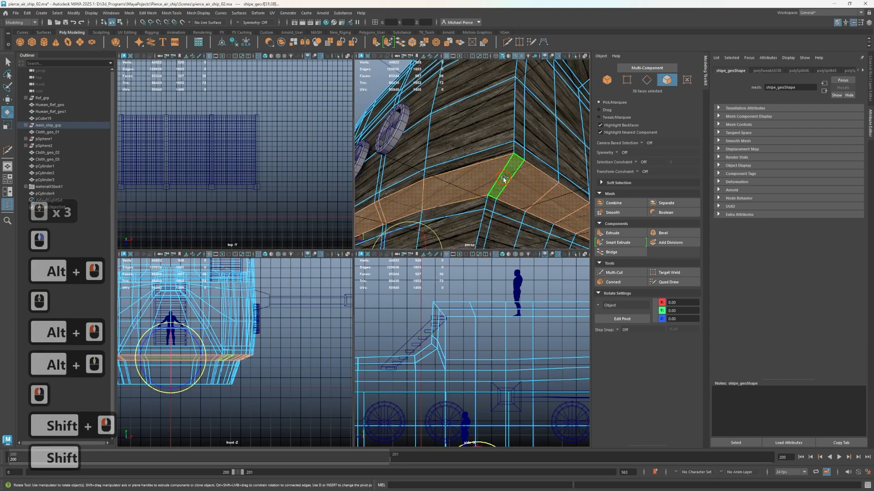
Return the hull to object mode and isolate it in the perspective view
scroll(504, 179, down, 3)
right_drag(506, 169, 507, 148)
key(ctrl+1)
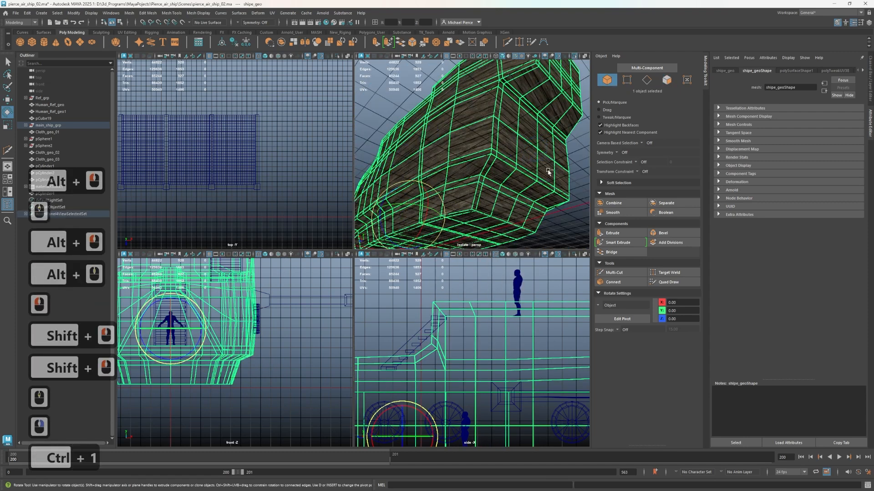
Assign M_metal to the face loop around the hull's lower ledge, with the selection grown by one row
alt+drag(455, 145, 481, 172)
key(space)
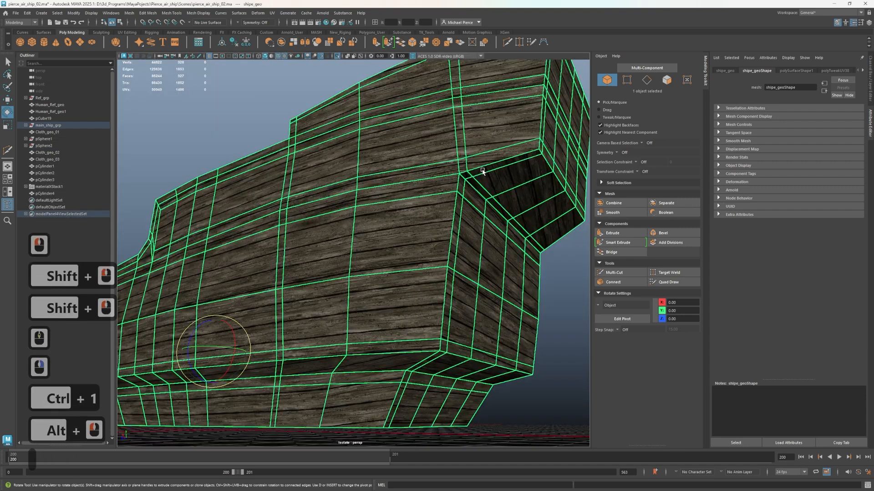
right_drag(348, 304, 349, 319)
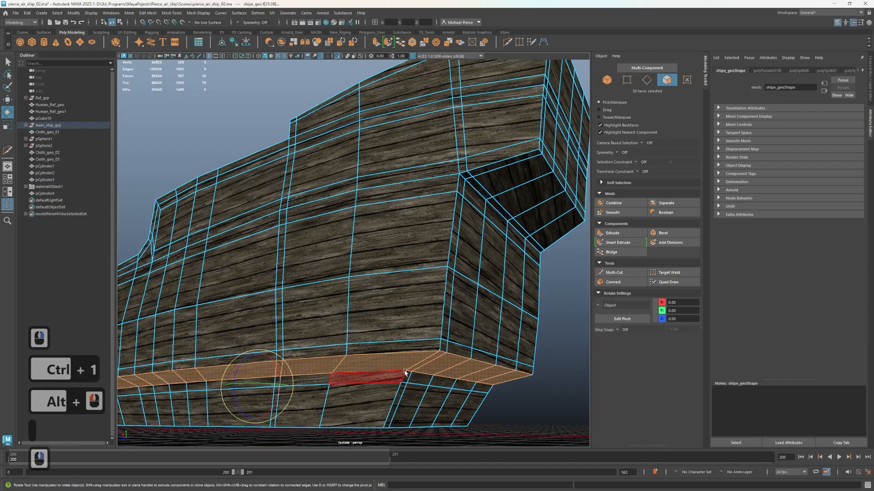
key(shift+period)
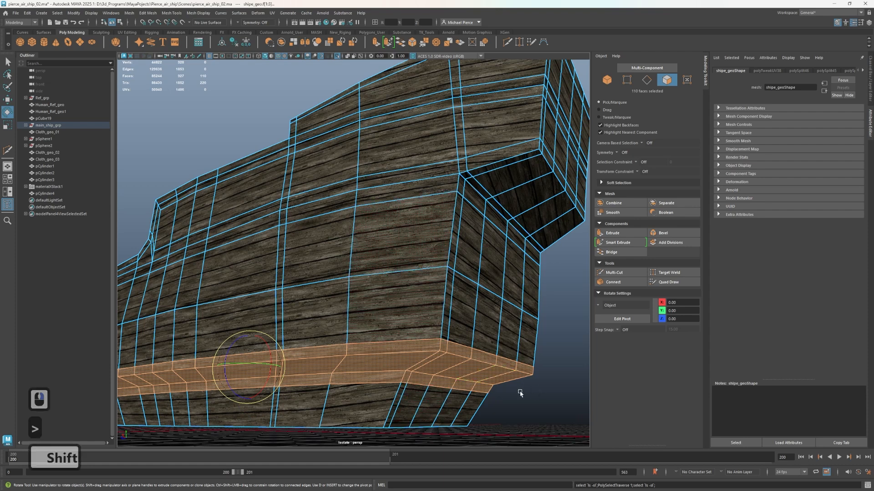
right_drag(520, 393, 523, 486)
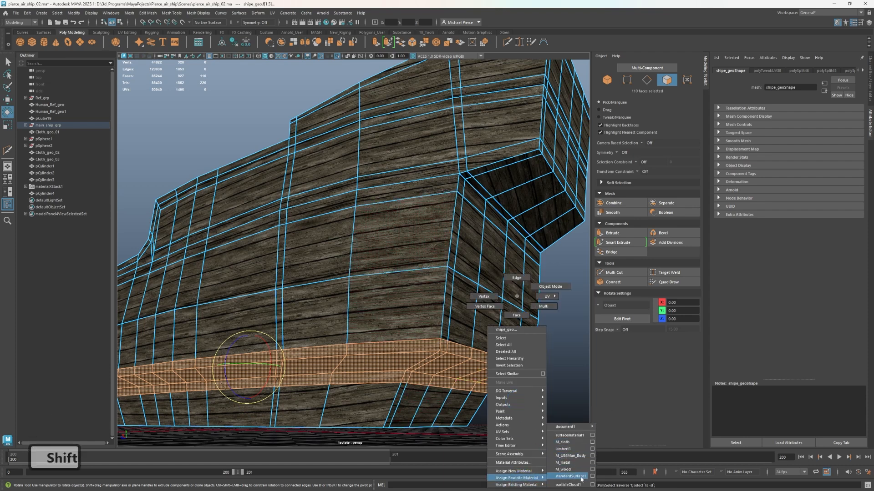
right_drag(576, 477, 561, 463)
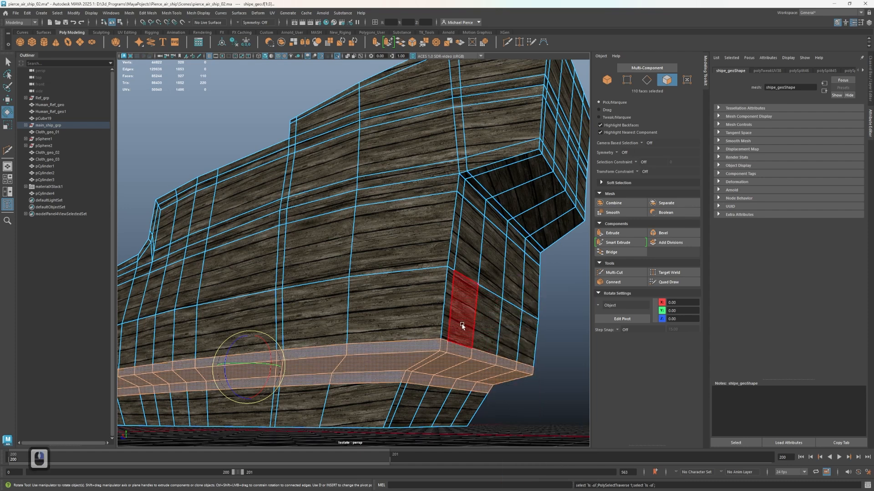
Insert a vertical supporting edge loop beside the hull's lower stern corner and return to face selection
mouse_move(440, 343)
alt+mouse_down()
mouse_move(487, 308)
mouse_move(447, 405)
mouse_move(441, 332)
alt+mouse_up()
key(ctrl+shift+x)
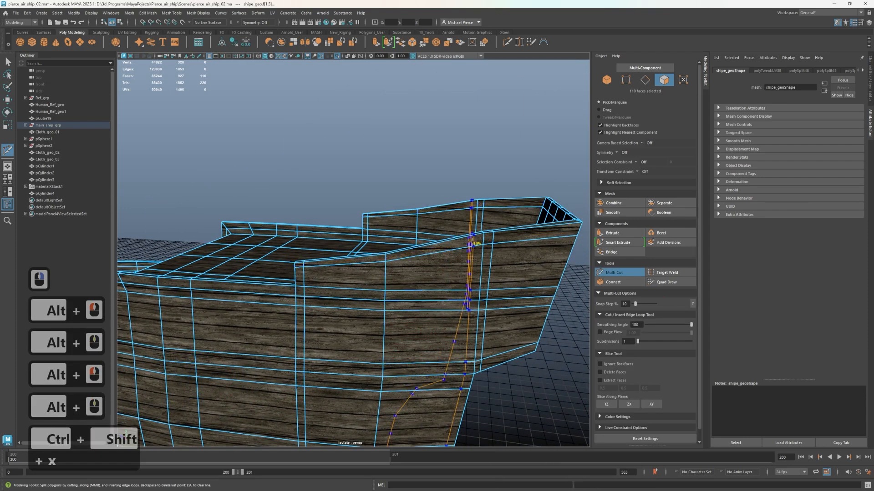
ctrl+shift+click(474, 242)
alt+drag(453, 345, 437, 302)
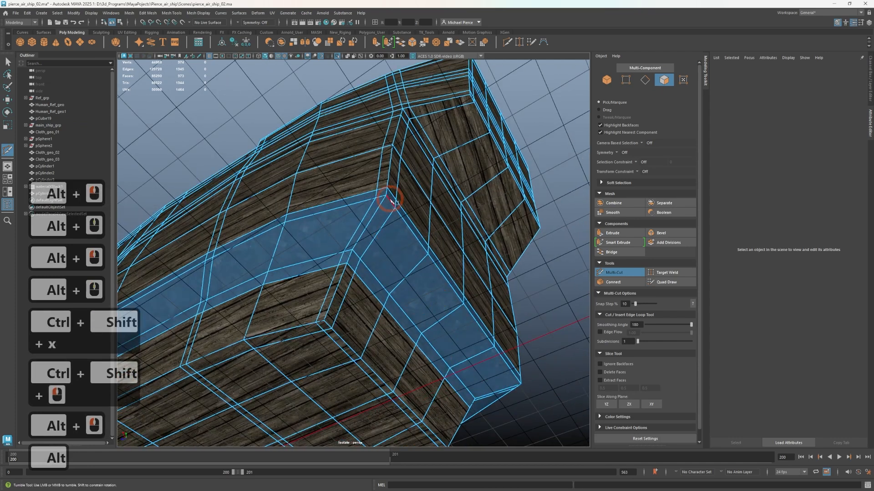
key(q)
right_drag(384, 195, 385, 179)
click(385, 180)
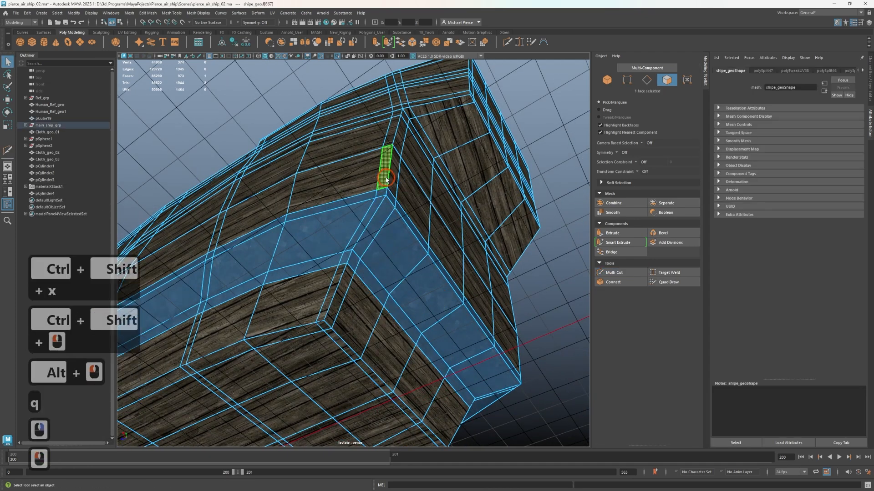
shift+double_click(383, 196)
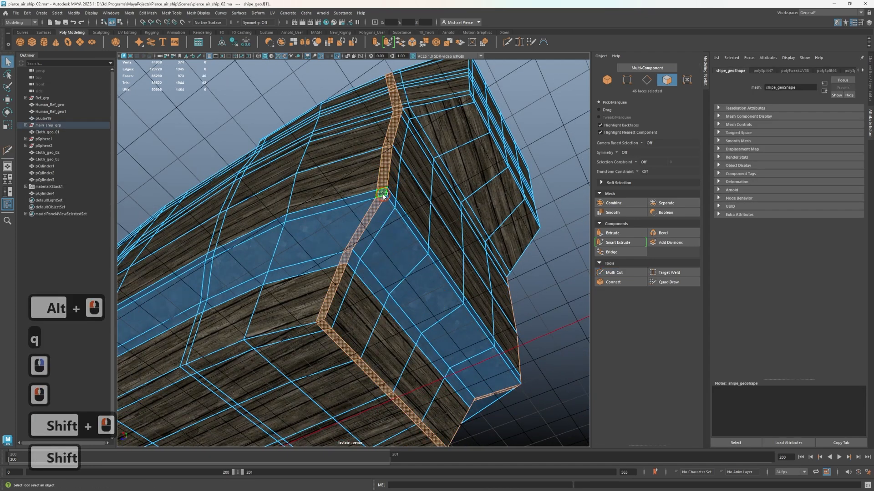
shift+click(332, 321)
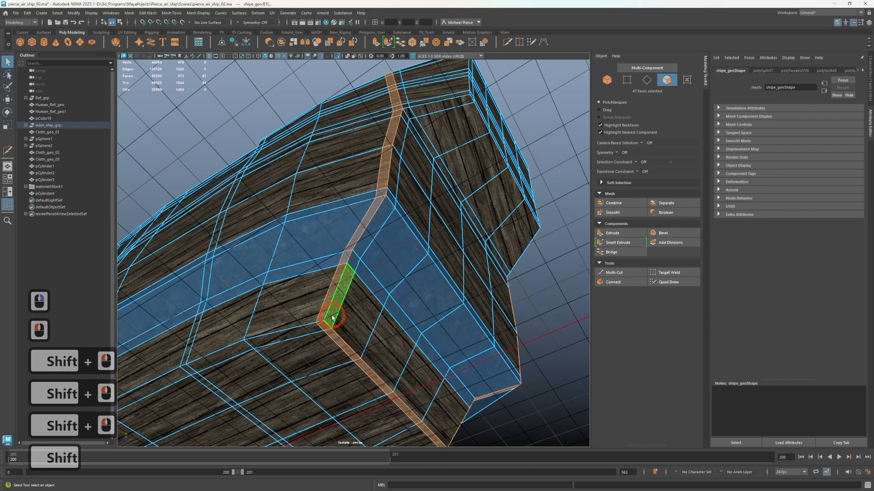
shift+double_click(333, 318)
Assign M_metal to the narrow face loops on both sides of the hull's vertical stern corner edge
click(333, 318)
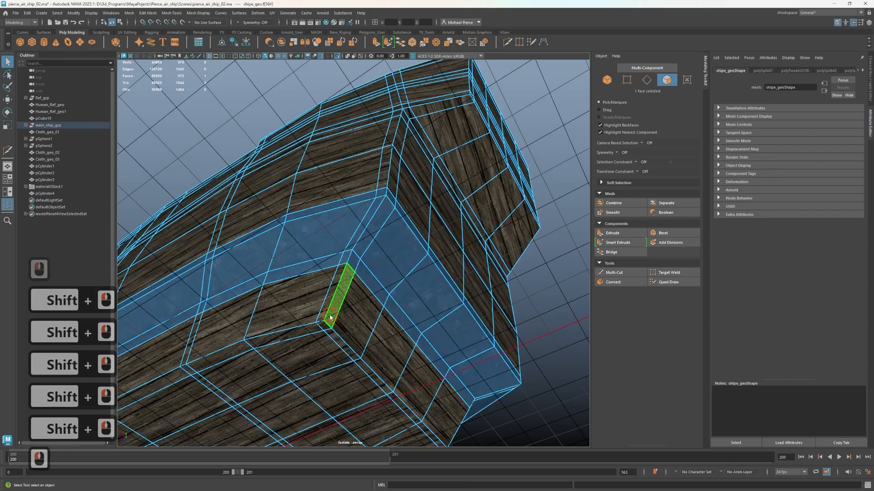
shift+double_click(352, 263)
shift+click(347, 268)
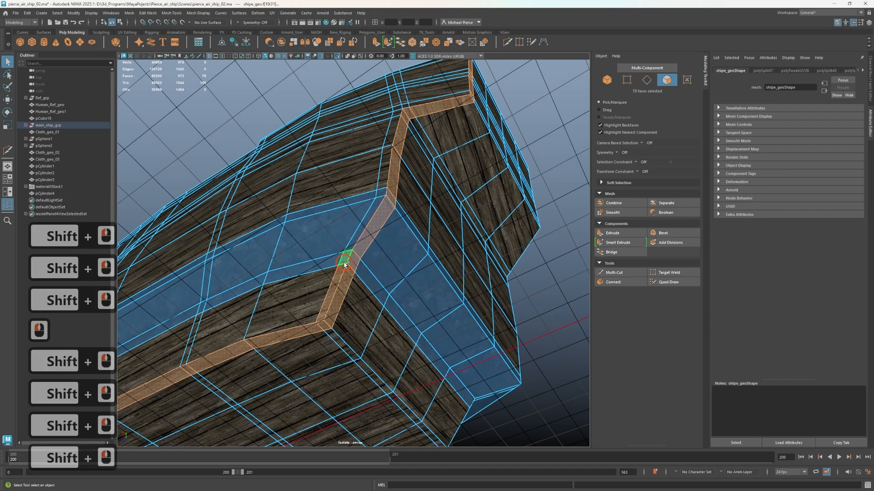
shift+double_click(345, 264)
key(ctrl+z)
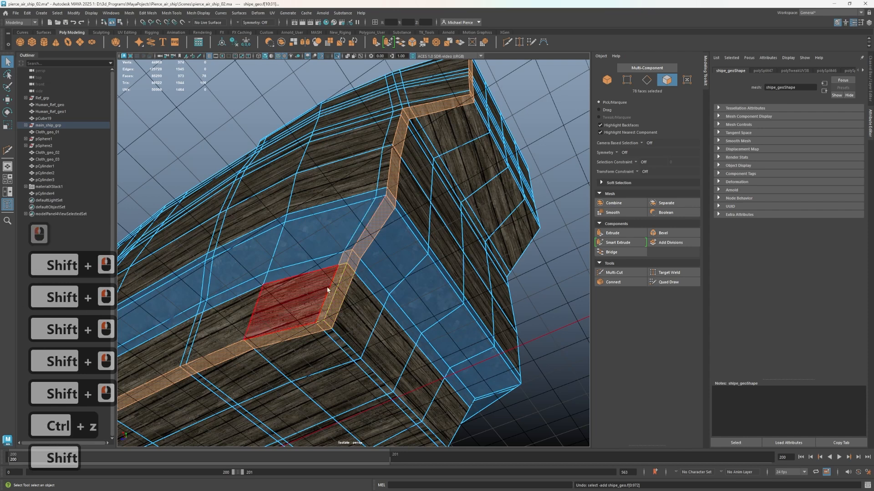
shift+click(332, 291)
shift+click(346, 259)
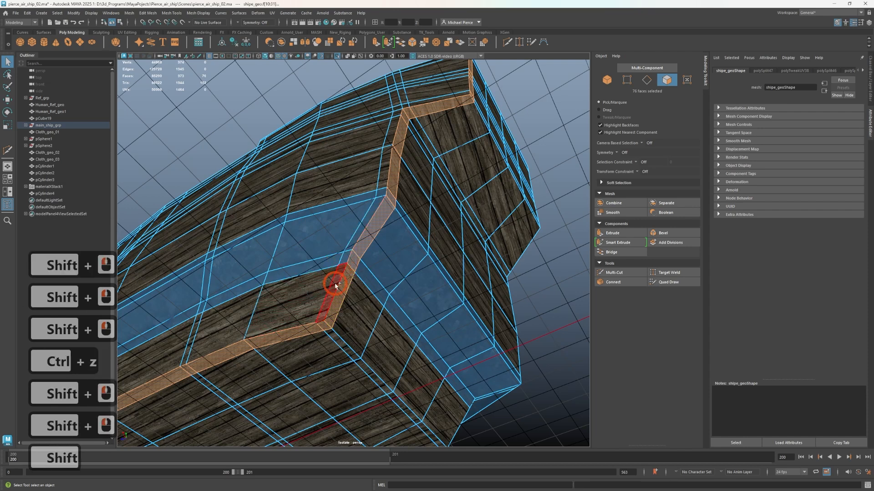
shift+click(335, 285)
shift+double_click(346, 257)
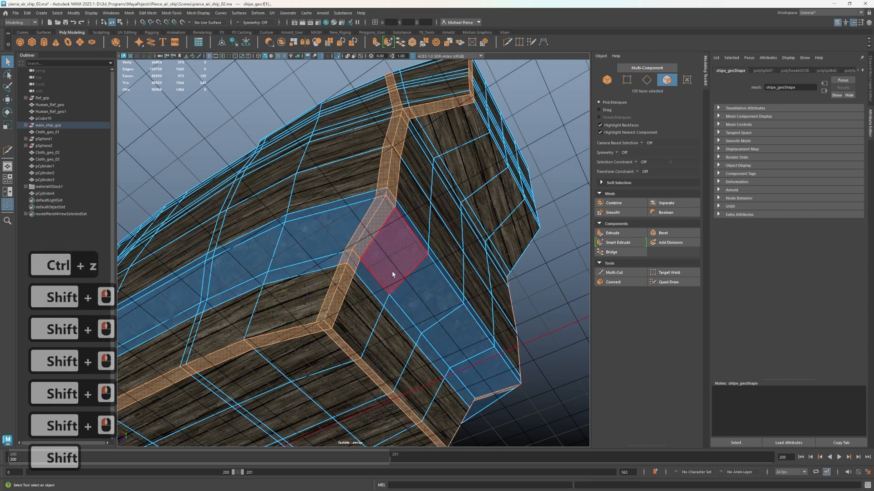
alt+drag(392, 274, 384, 280)
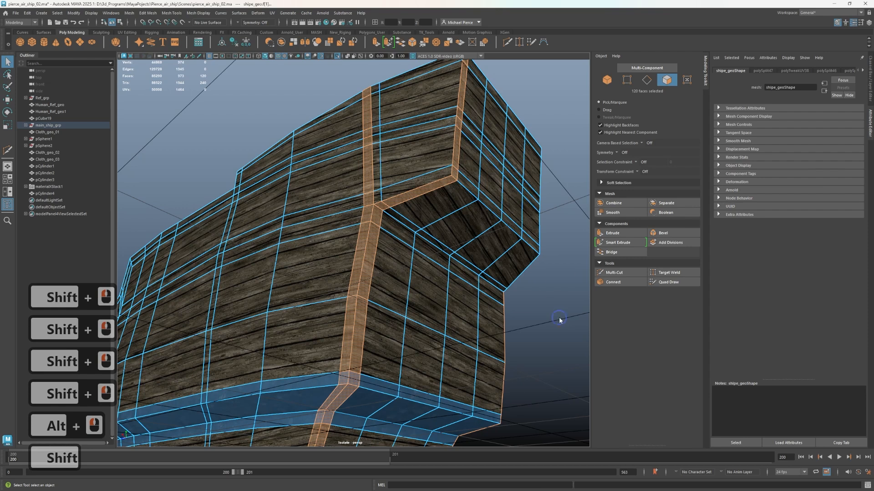
right_drag(559, 320, 619, 471)
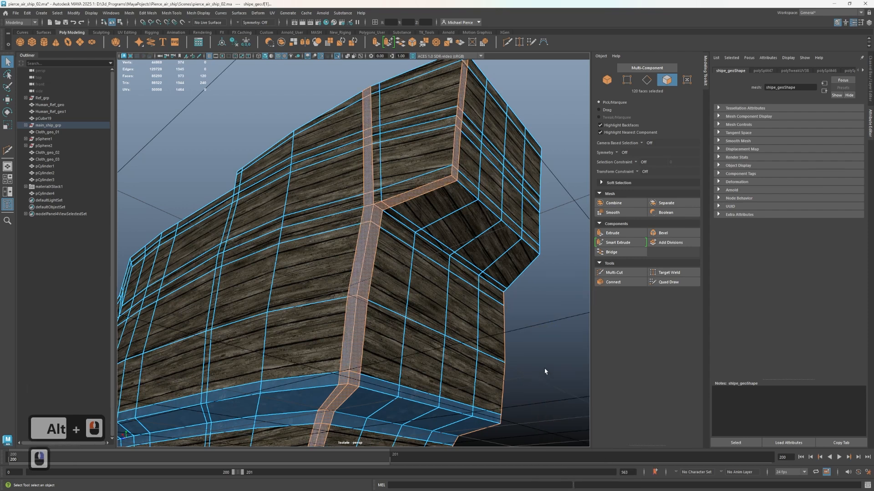
click(387, 213)
shift+double_click(379, 198)
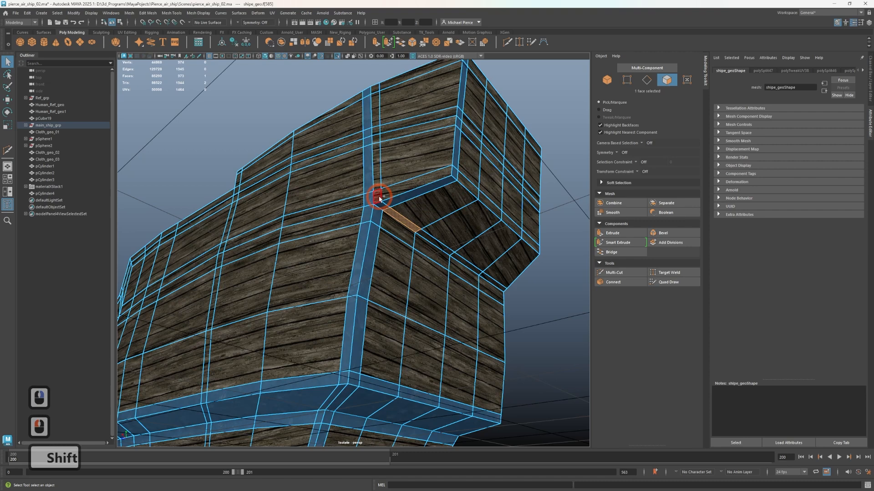
alt+drag(387, 200, 342, 321)
key(ctrl+z)
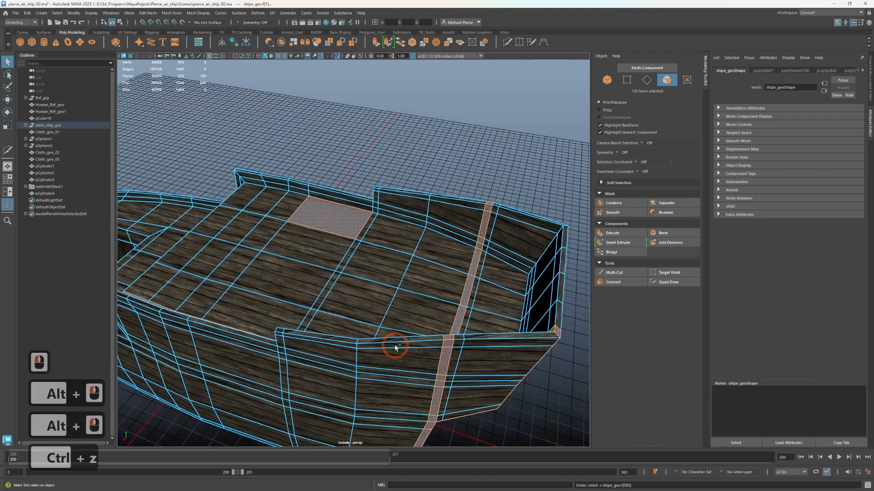
key(ctrl+z)
alt+drag(400, 363, 296, 406)
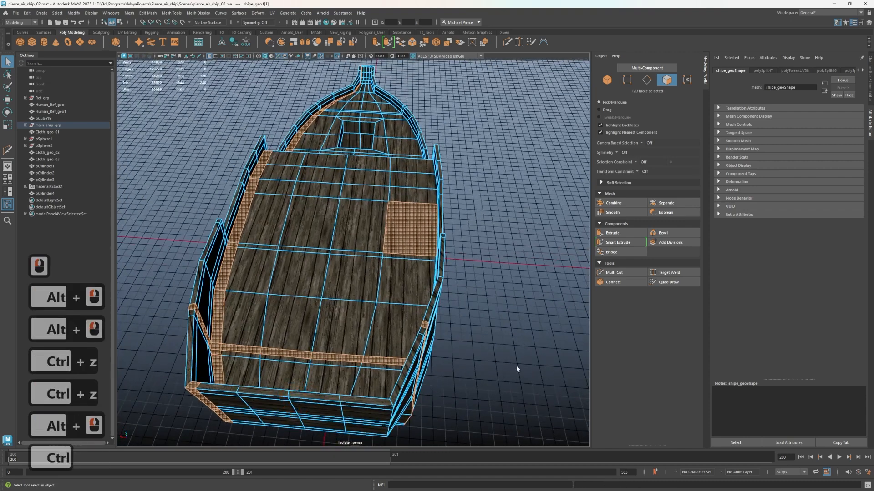
click(445, 368)
Assign M_metal to the face loop along the top of the hull's railing
alt+drag(442, 370, 325, 285)
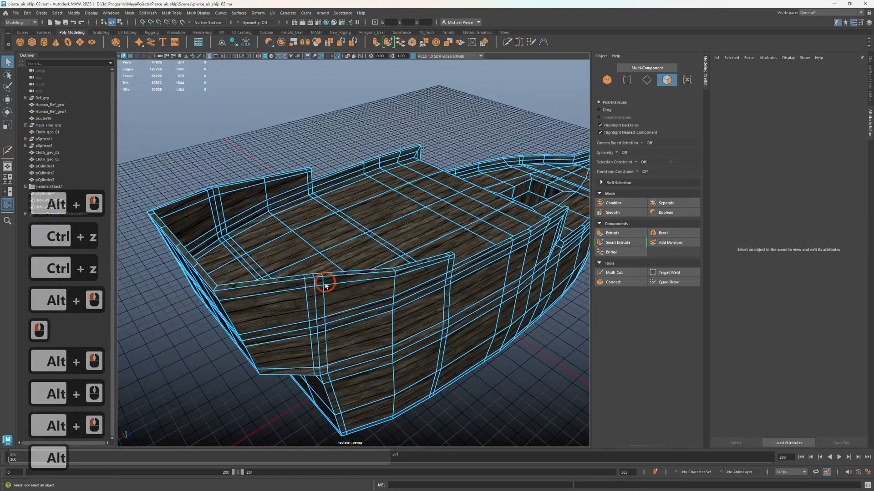
click(309, 276)
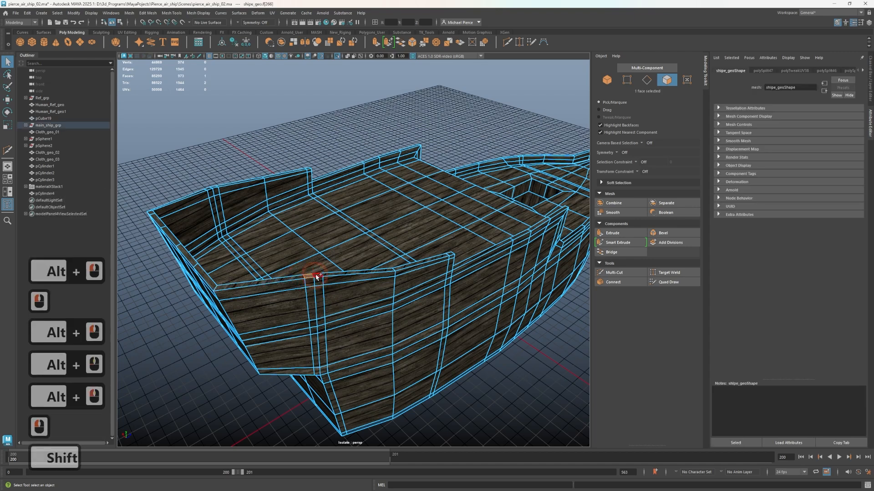
shift+double_click(314, 275)
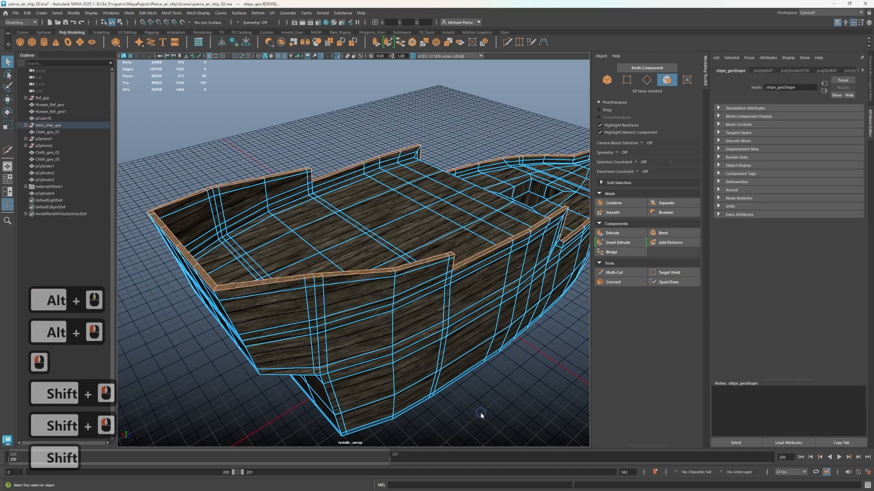
shift+right_drag(481, 415, 532, 465)
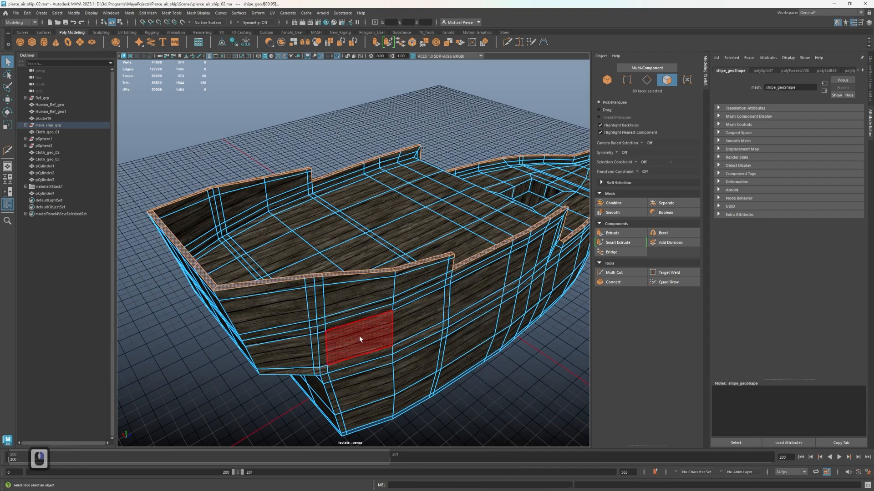
Assign M_metal to the narrow face loop on the outer side of the raised stern railing, just below its top
click(308, 281)
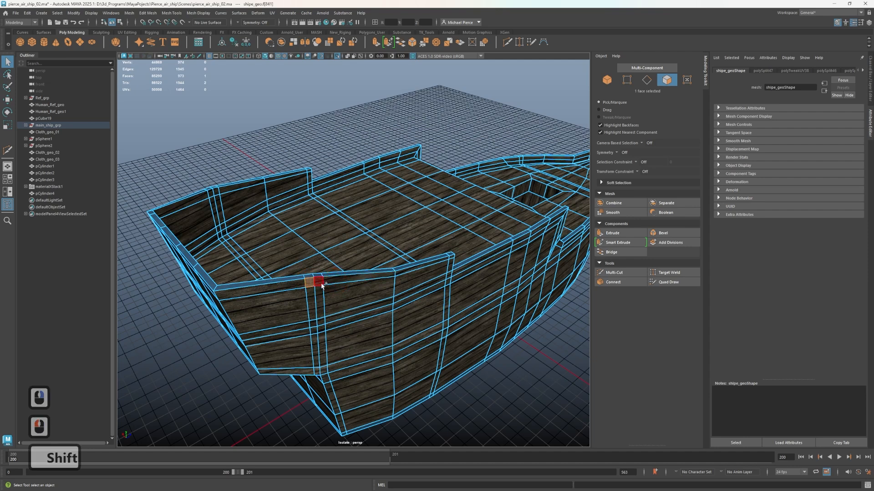
shift+double_click(321, 285)
shift+right_drag(512, 385, 512, 386)
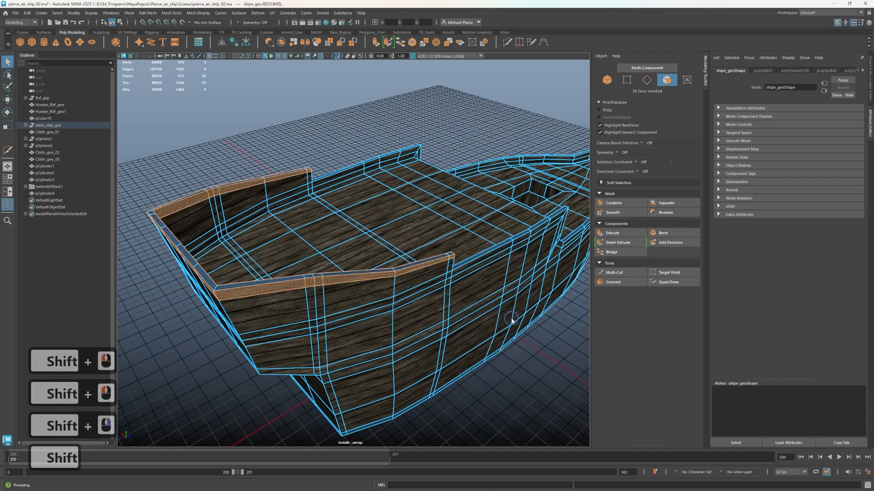
right_drag(512, 322, 556, 470)
Select the narrow face loop that crosses the hull and deck where the raised stern railing ends
alt+drag(503, 360, 435, 369)
alt+scroll(448, 334, up, 2)
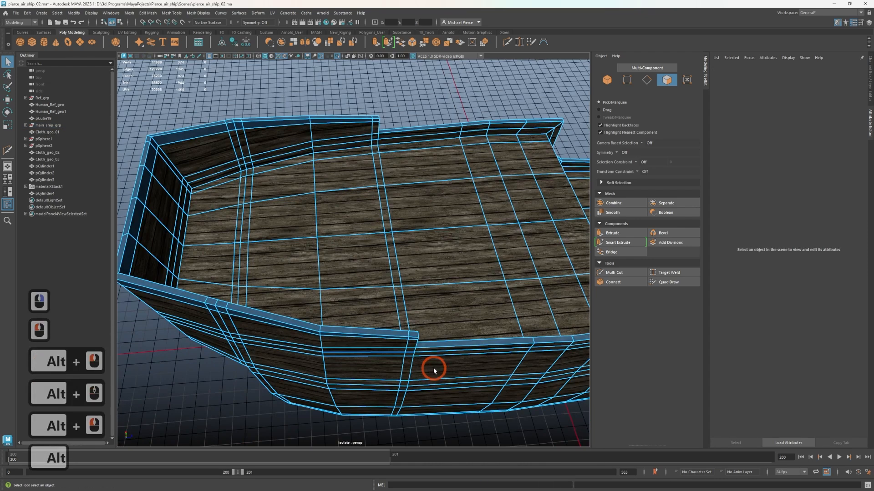
click(412, 340)
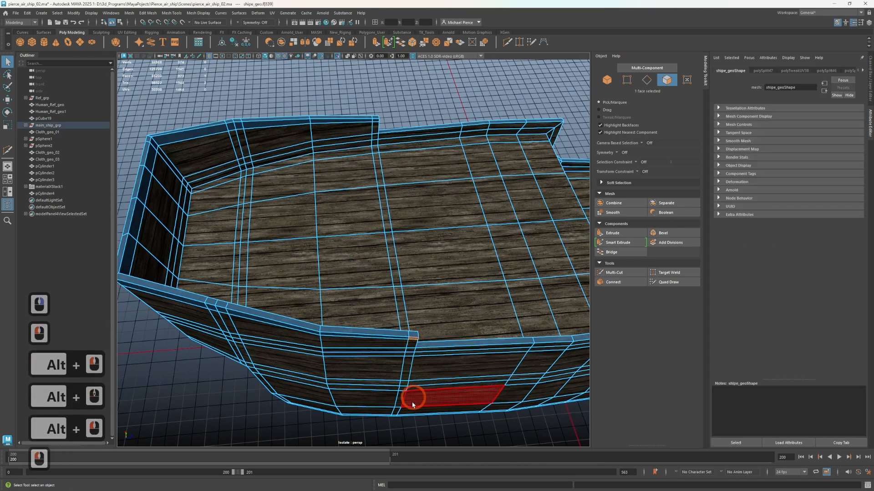
click(411, 347)
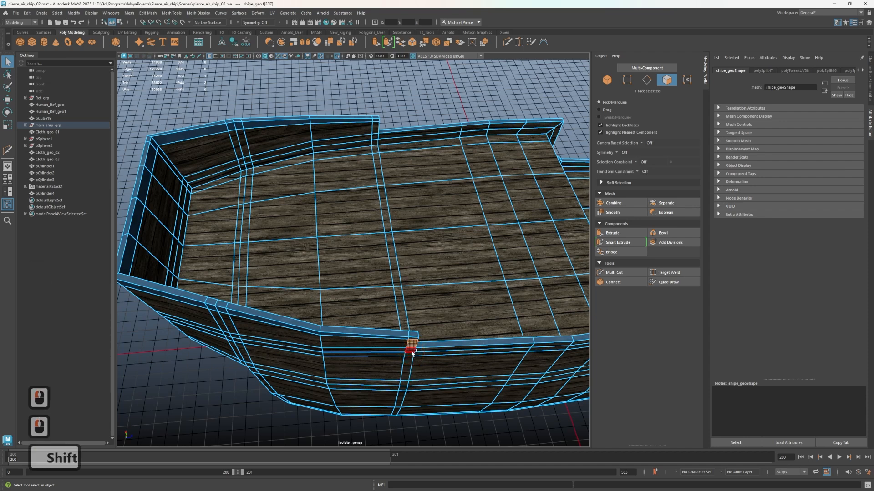
shift+double_click(412, 350)
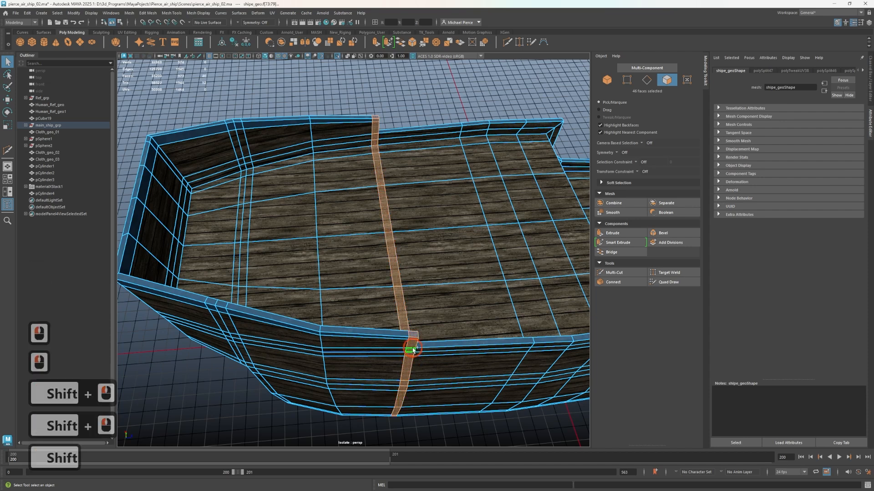
Remove the deck faces and the lowest inner wall faces from the face loop selection, keeping the railing strips
ctrl+click(376, 144)
ctrl+click(377, 150)
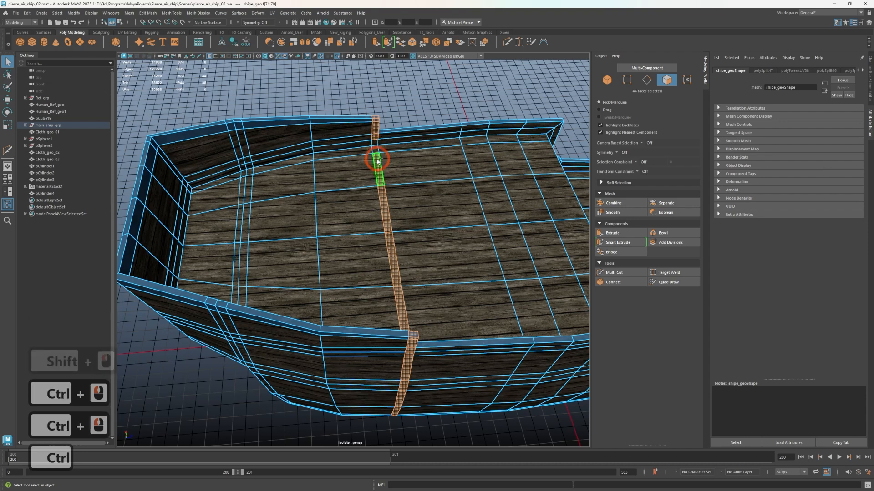
ctrl+click(376, 156)
alt+drag(363, 312, 234, 242)
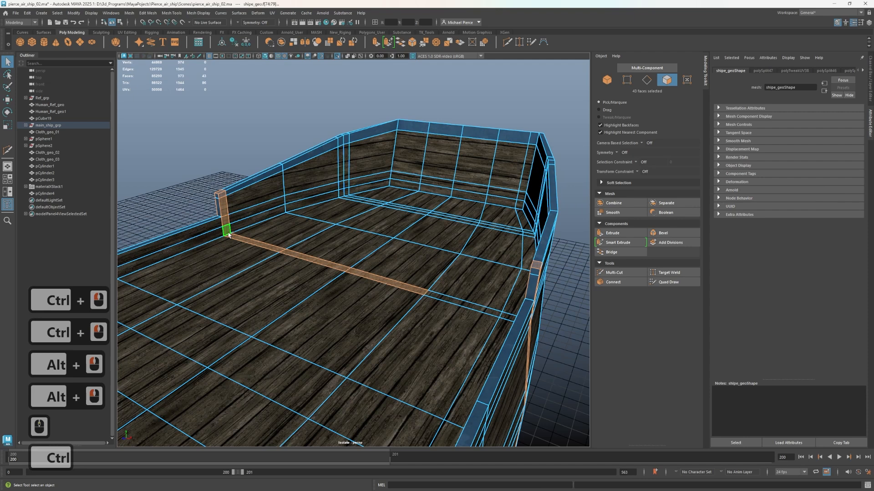
ctrl+click(229, 235)
ctrl+click(255, 244)
ctrl+click(314, 260)
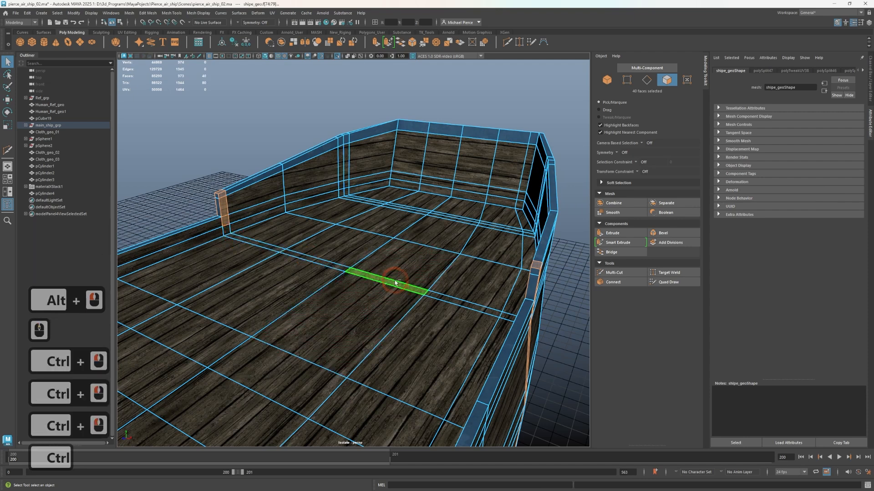
ctrl+click(395, 283)
Assign M_metal to the selected vertical strips where the raised stern railing ends on both sides of the hull
alt+drag(390, 288, 425, 302)
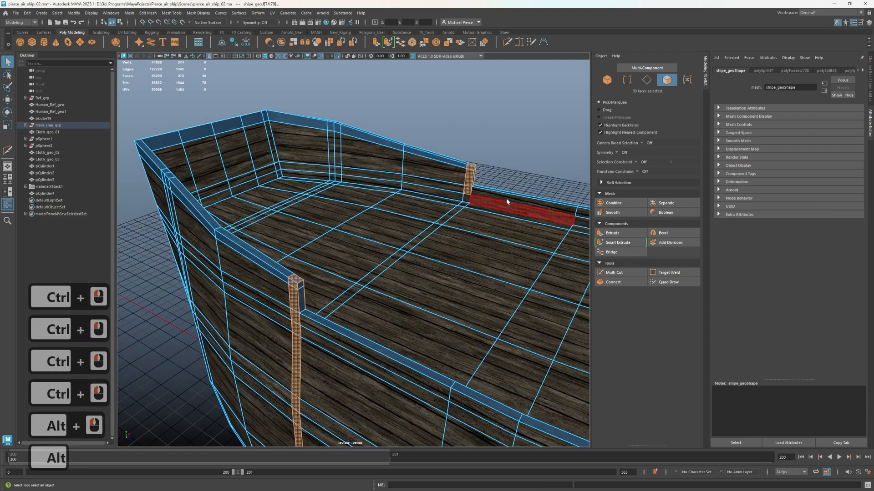
right_click(508, 165)
mouse_move(517, 356)
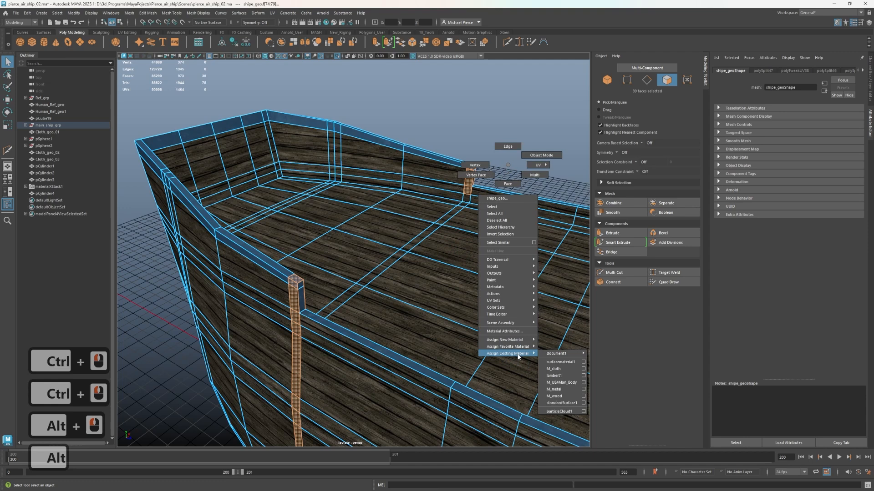
click(554, 389)
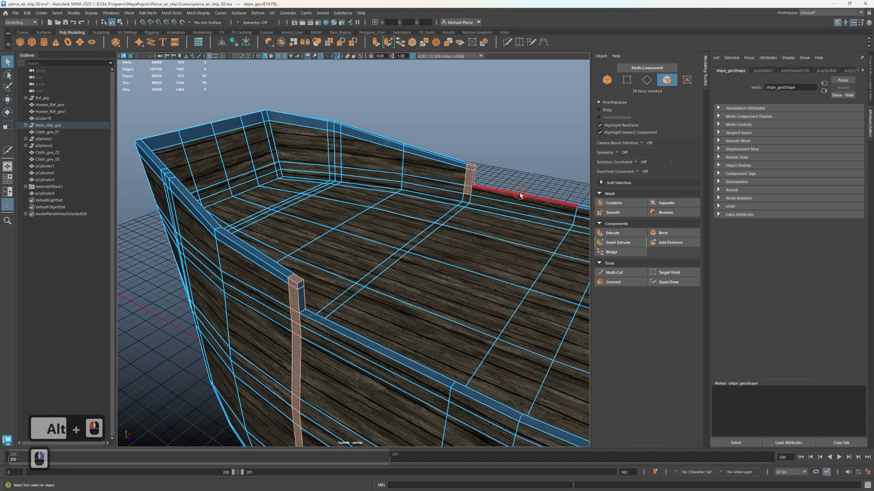
Select the face loop along the inner side of the hull's railing, just below its top
click(497, 201)
alt+drag(497, 201, 484, 220)
alt+middle_drag(484, 220, 325, 187)
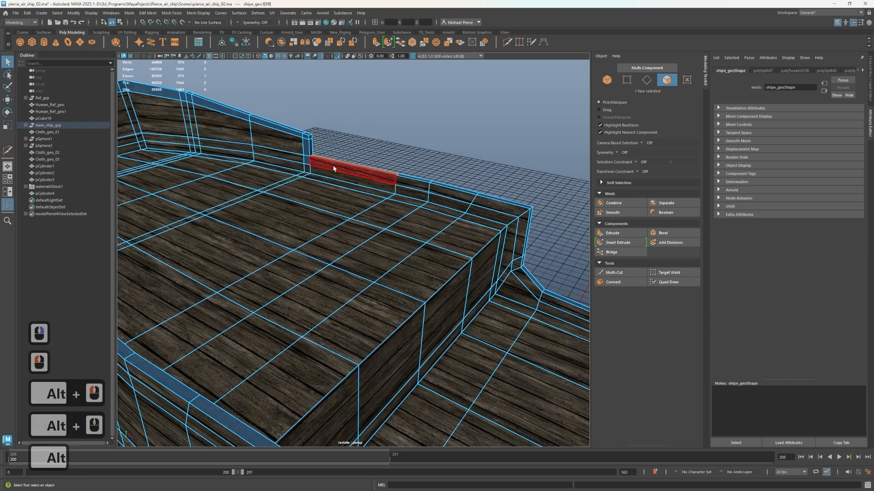
click(334, 169)
shift+double_click(410, 180)
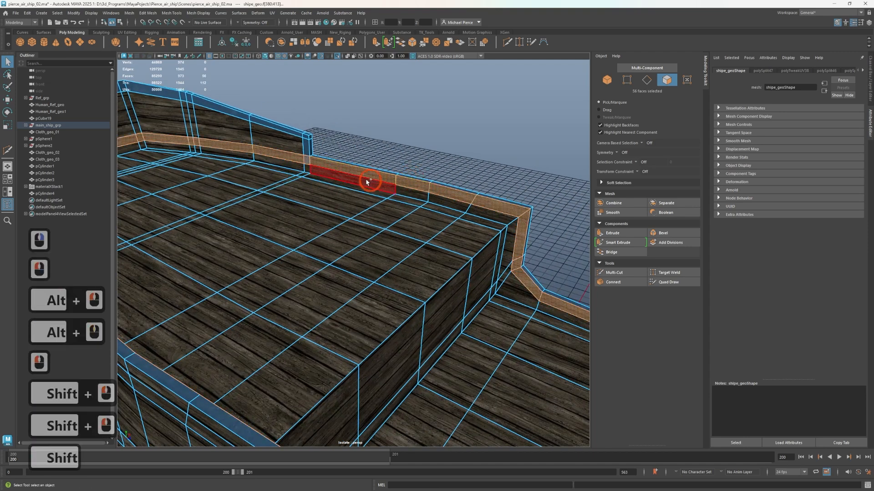
alt+drag(301, 166, 254, 156)
alt+middle_drag(253, 156, 403, 279)
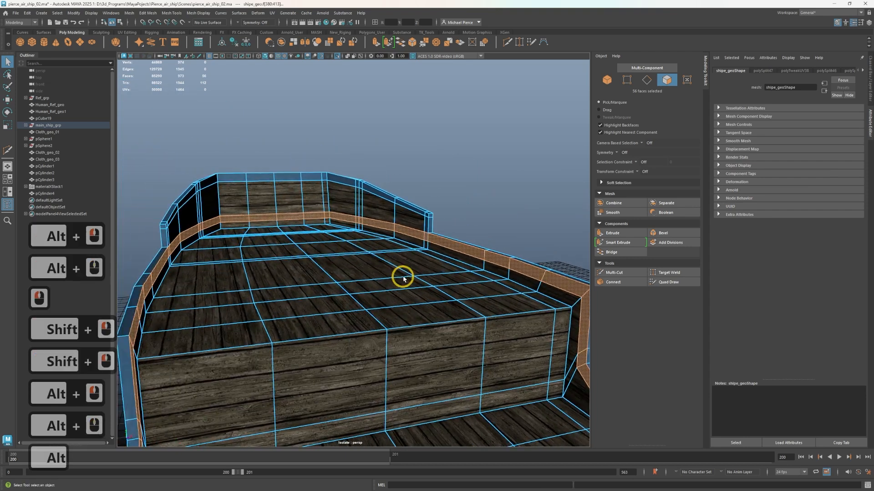
Remove the raised stern section's faces from the loop selection and assign M_metal to the remaining inner railing faces
ctrl+click(407, 233)
ctrl+click(378, 226)
ctrl+click(358, 223)
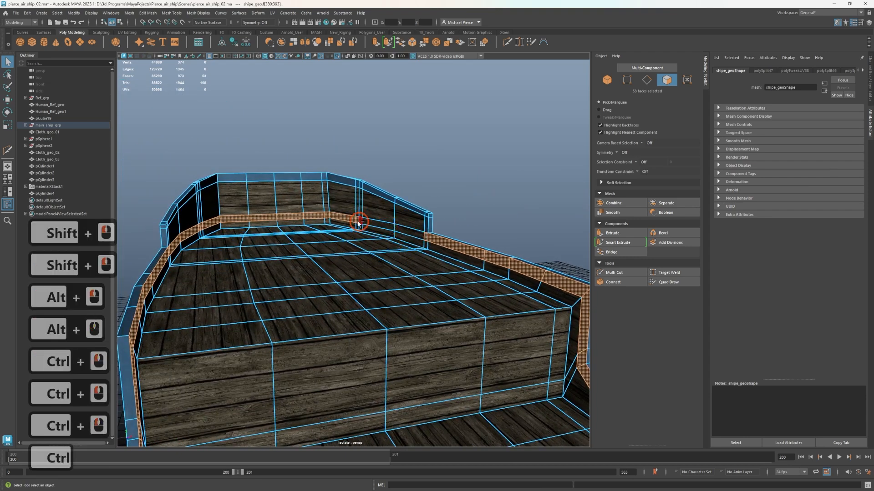
alt+drag(354, 222, 227, 225)
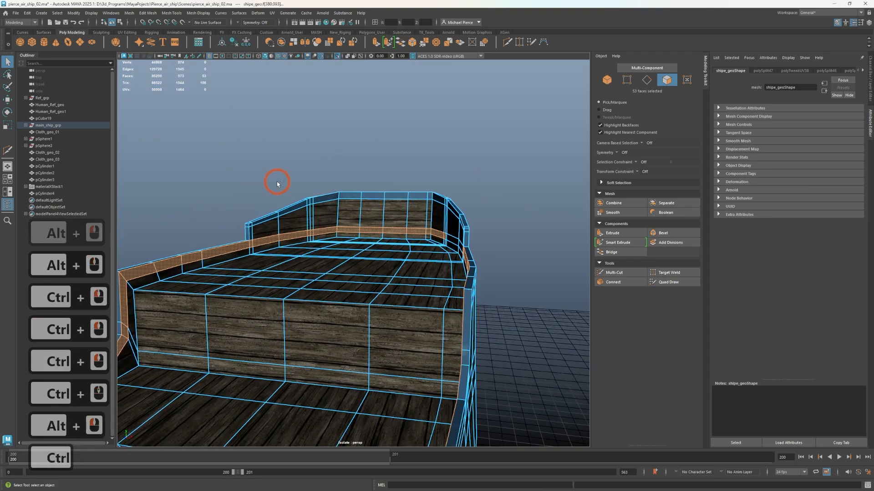
ctrl+drag(277, 182, 393, 264)
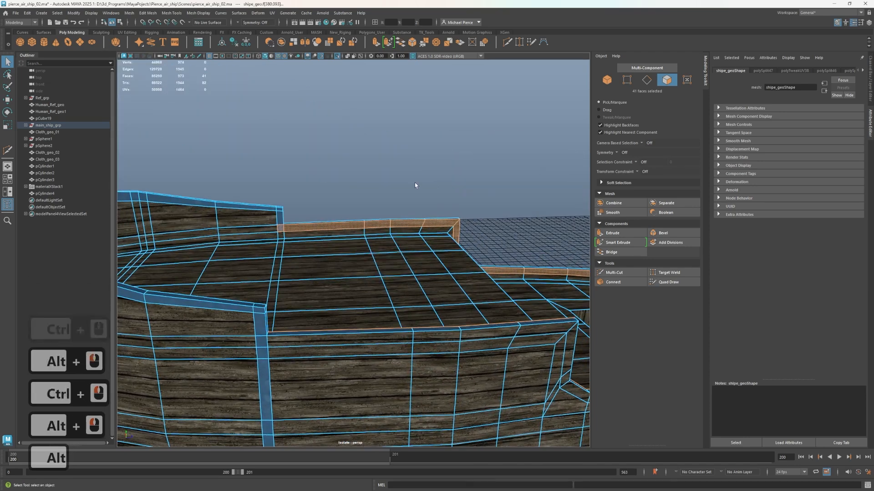
right_drag(402, 168, 453, 399)
click(484, 283)
Assign M_metal to the end faces at the tip of the bow
alt+drag(484, 282, 400, 237)
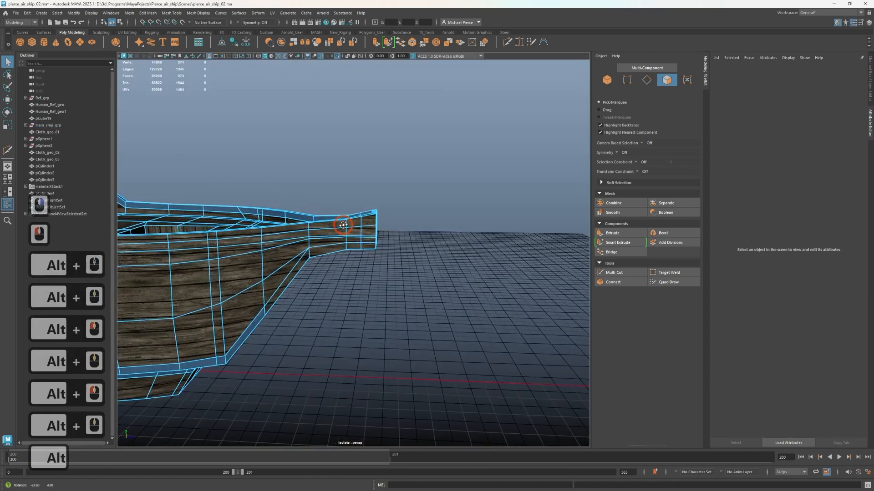
drag(390, 154, 407, 249)
drag(368, 276, 368, 276)
right_drag(423, 280, 474, 464)
click(419, 314)
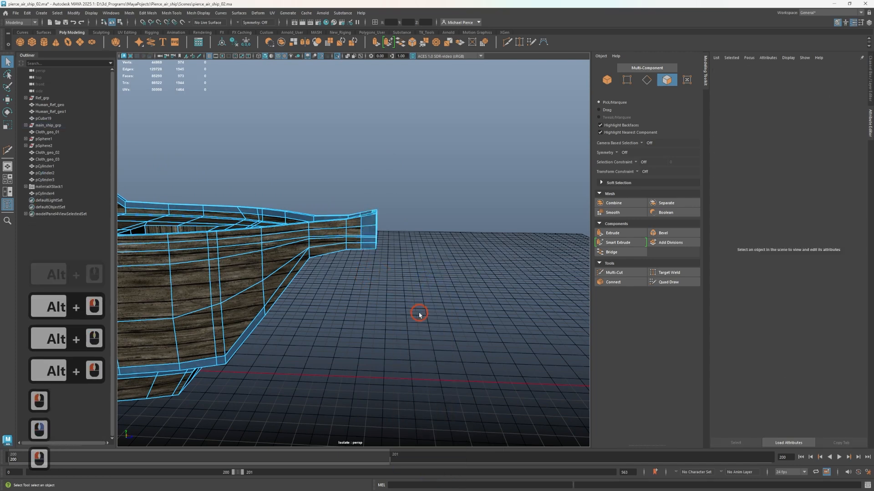
Examine the underside of the bow and the metal trim around its sloped front panel from both sides
scroll(410, 298, up, 7)
alt+drag(376, 277, 273, 227)
alt+middle_drag(399, 314, 426, 171)
alt+scroll(370, 254, down, 2)
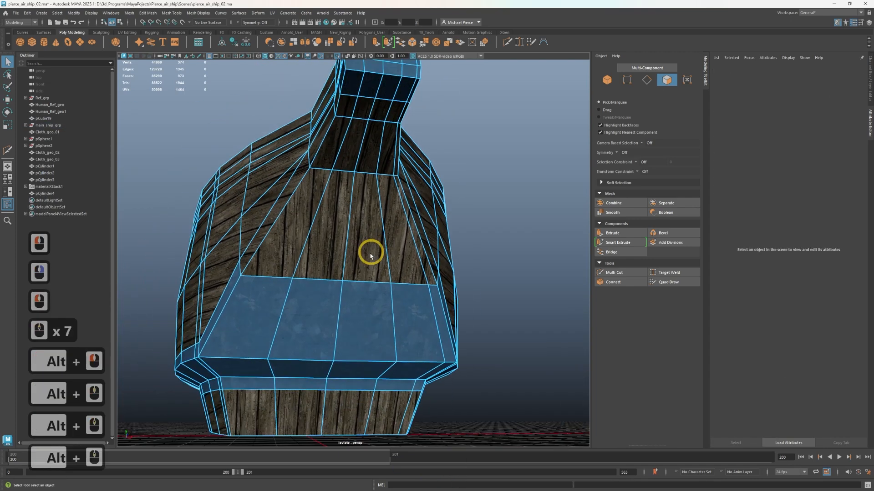
alt+drag(371, 253, 314, 298)
alt+middle_drag(314, 298, 409, 328)
alt+drag(449, 378, 435, 264)
alt+middle_drag(435, 264, 380, 182)
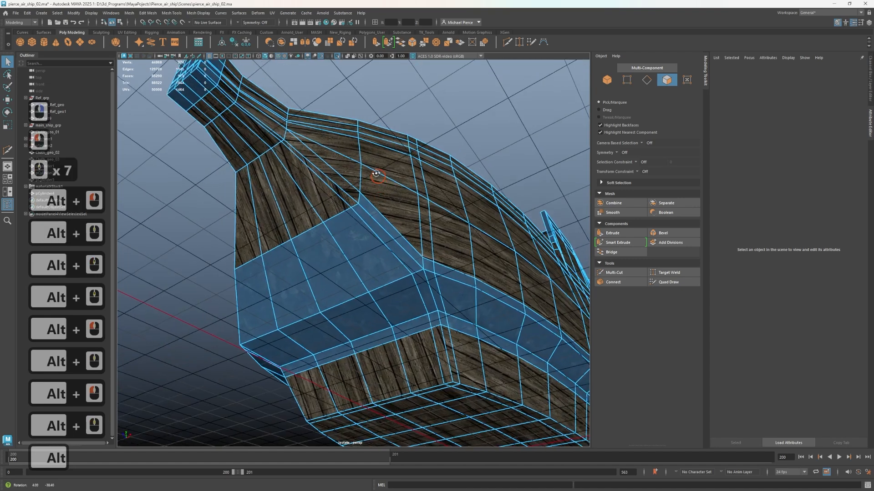
alt+drag(376, 176, 361, 234)
alt+middle_drag(361, 233, 346, 251)
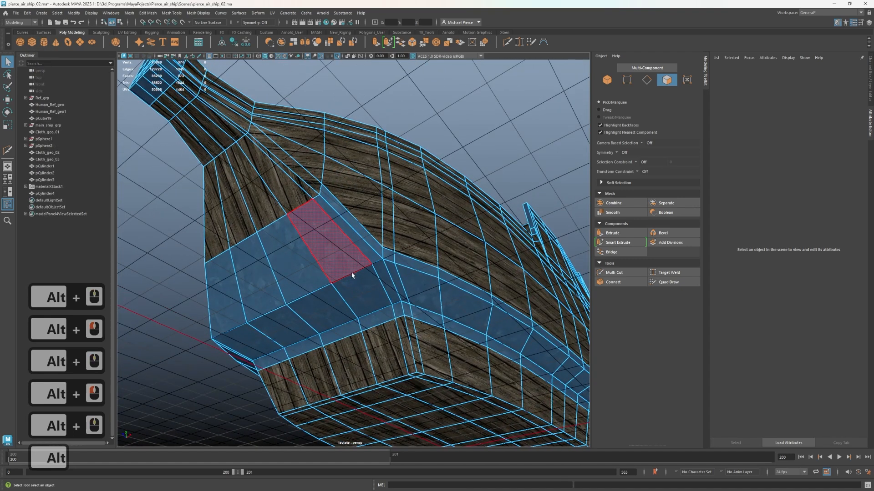
alt+drag(315, 216, 309, 250)
alt+middle_drag(332, 260, 334, 331)
alt+drag(335, 331, 391, 294)
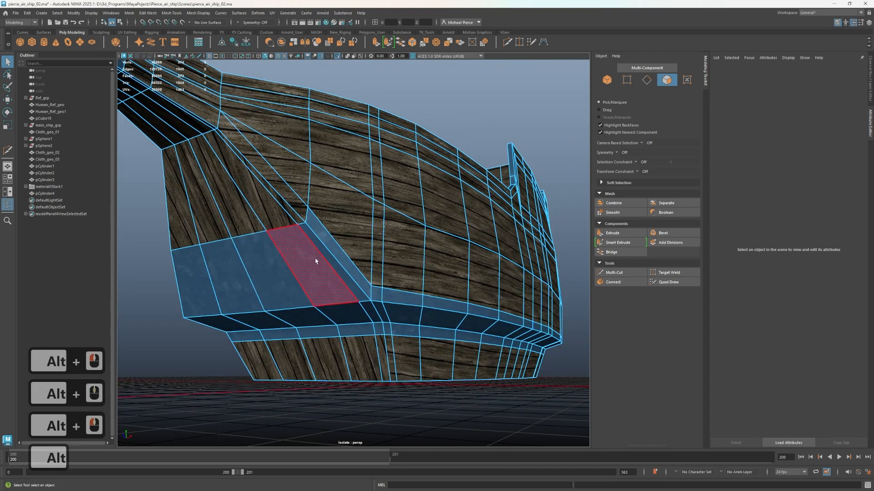
alt+drag(317, 259, 350, 260)
alt+middle_drag(349, 260, 282, 223)
alt+drag(282, 223, 629, 295)
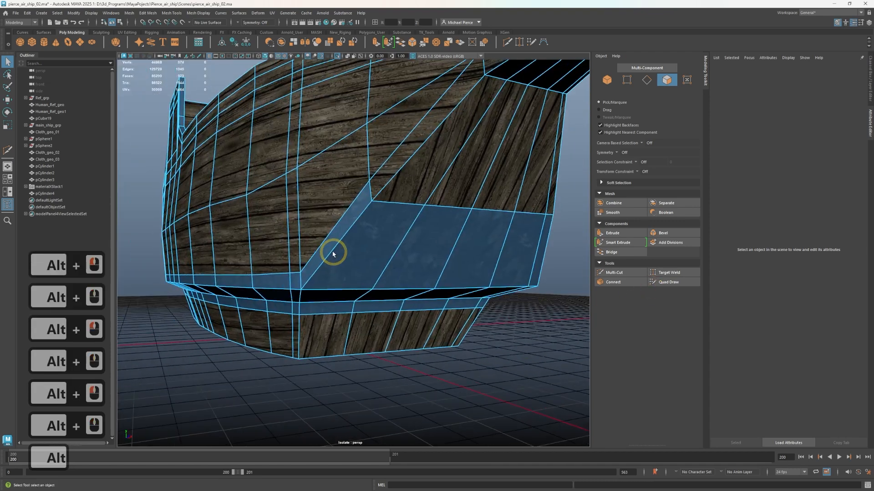
alt+drag(332, 254, 282, 254)
Select the narrow face loop running around the hull at the corner of the sloped front panel
click(271, 262)
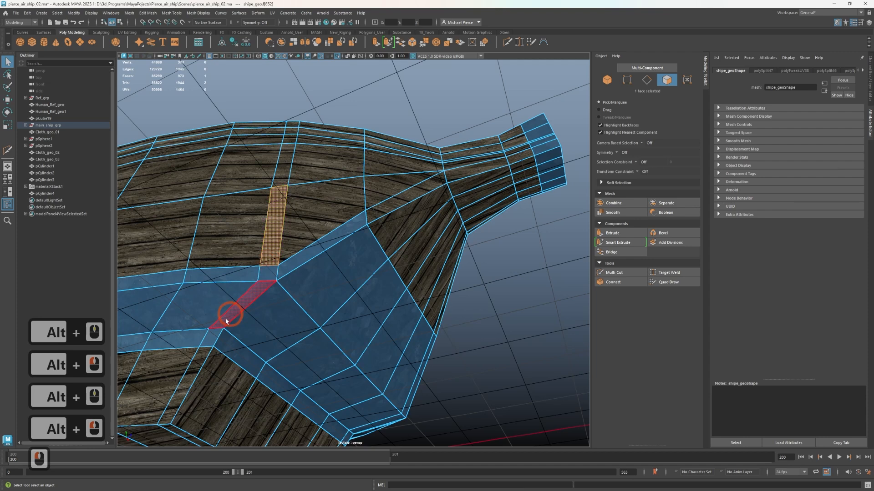
click(180, 400)
shift+double_click(210, 338)
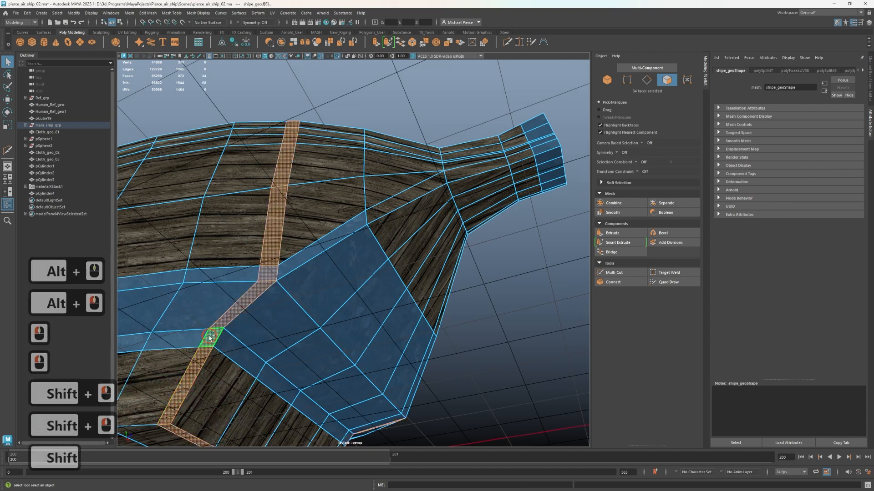
Try an extra Multi-Cut edge loop beside the corner of the bow's sloped front panel, and undo it
key(ctrl+shift+x)
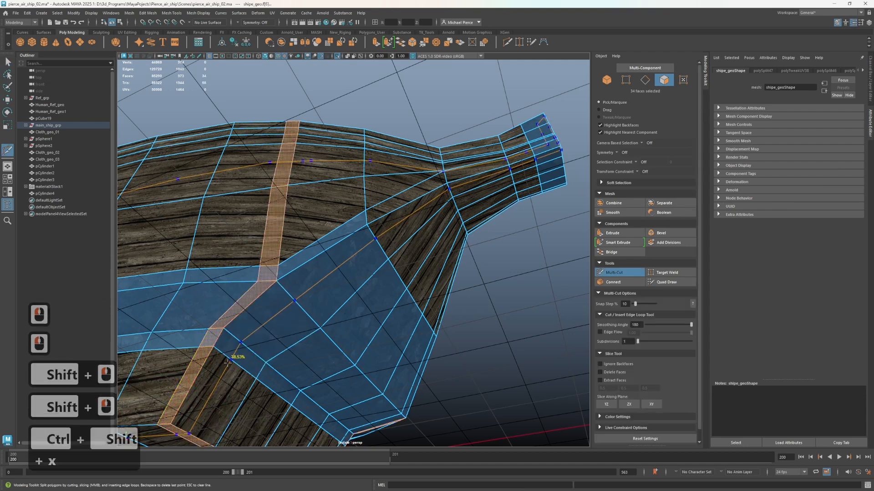
key(shift)
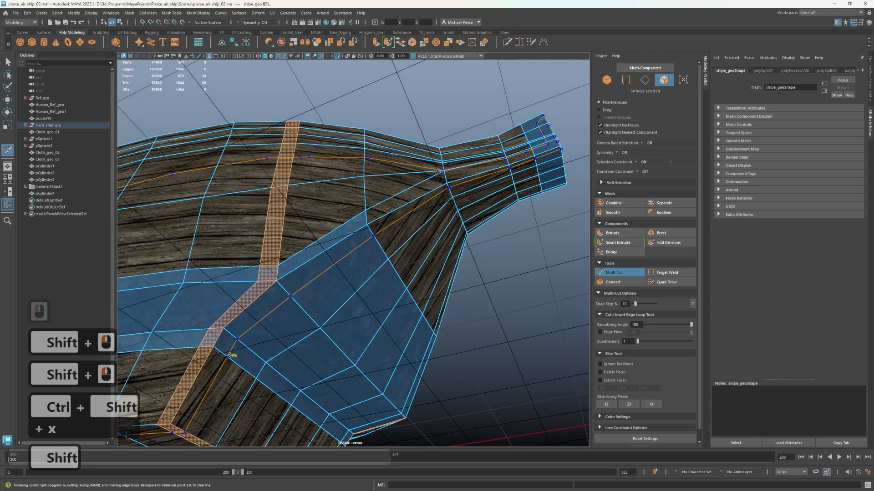
ctrl+shift+click(363, 386)
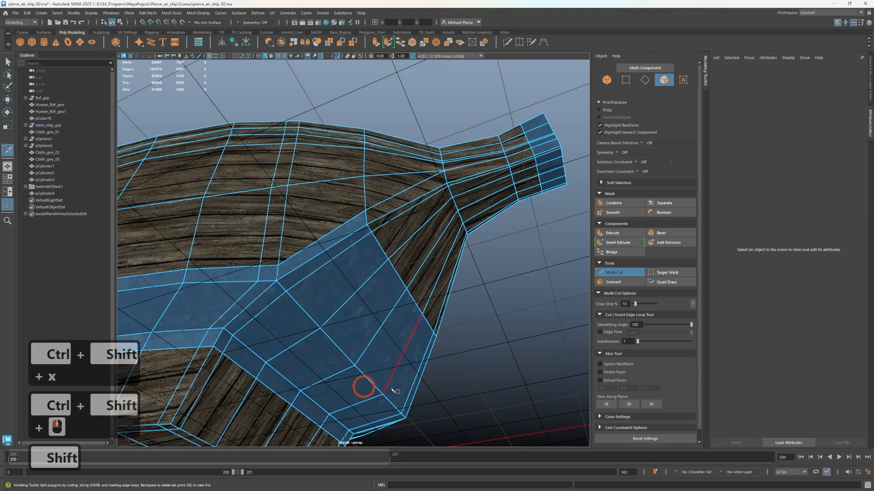
alt+drag(363, 386, 374, 259)
key(ctrl+z)
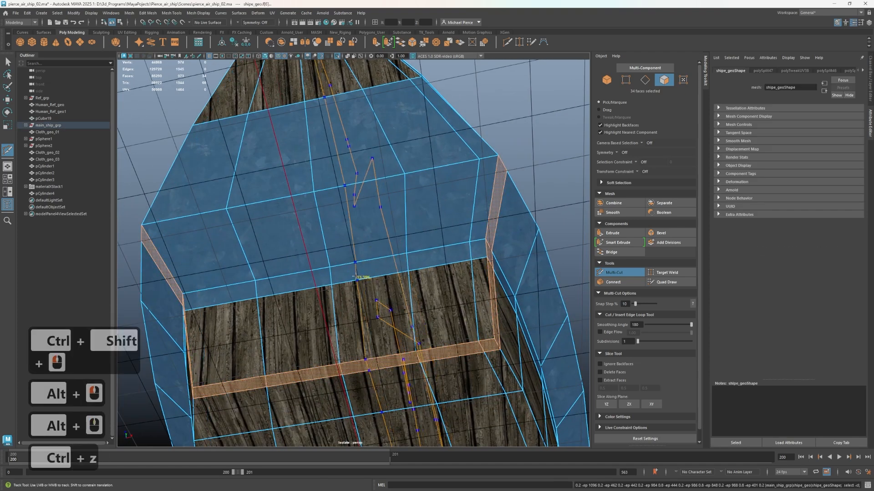
Select the faces along one lower corner of the bow, from the sloped front panel up to the tip
alt+scroll(295, 281, down, 2)
alt+drag(294, 281, 418, 267)
alt+middle_drag(417, 267, 324, 269)
alt+drag(322, 268, 372, 255)
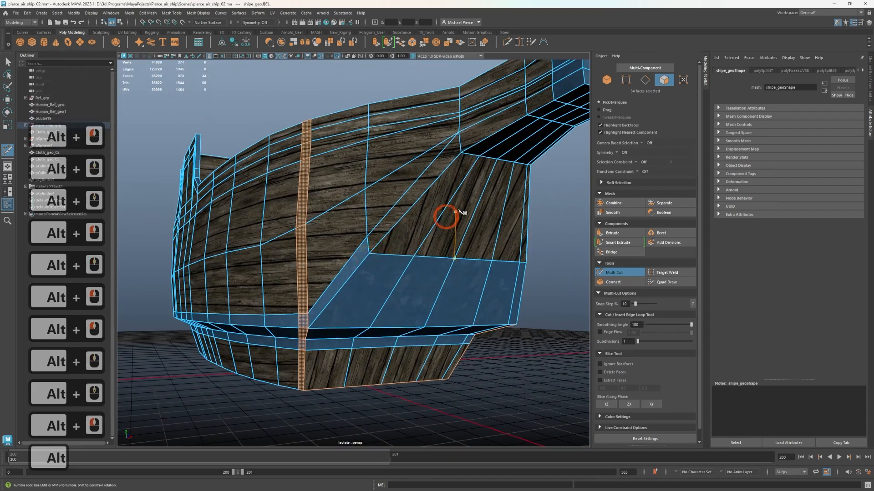
key(q)
click(408, 206)
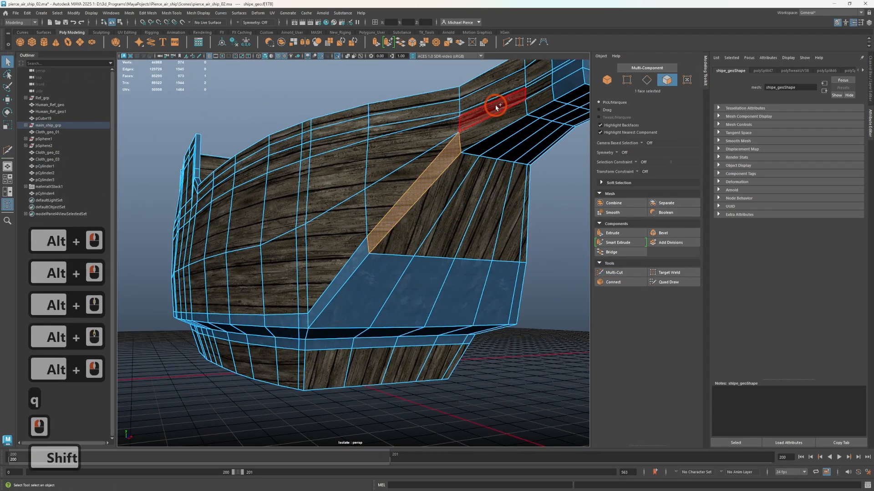
shift+click(496, 105)
shift+click(536, 97)
key(f)
alt+drag(501, 253, 392, 237)
Add the matching lower corner faces on the opposite side of the bow to the selection
shift+click(371, 194)
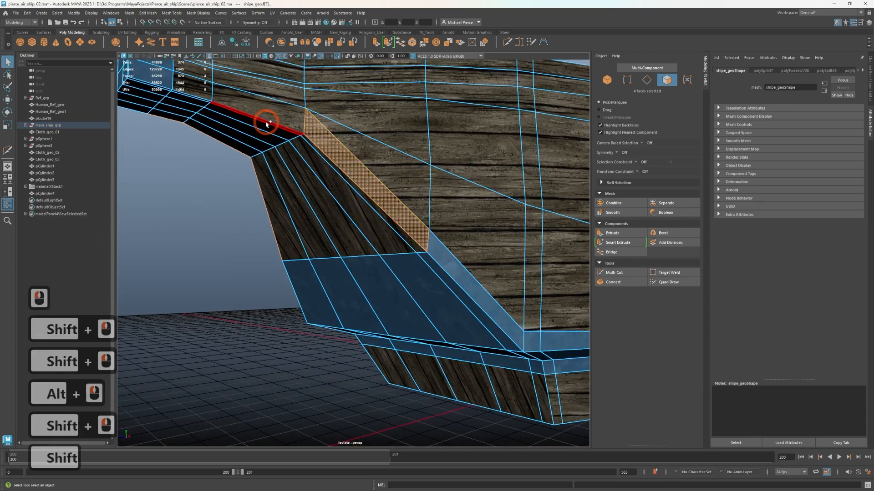
shift+click(268, 116)
shift+click(198, 90)
alt+drag(278, 204, 329, 151)
alt+middle_drag(357, 228, 374, 310)
alt+drag(374, 310, 403, 293)
shift+click(448, 243)
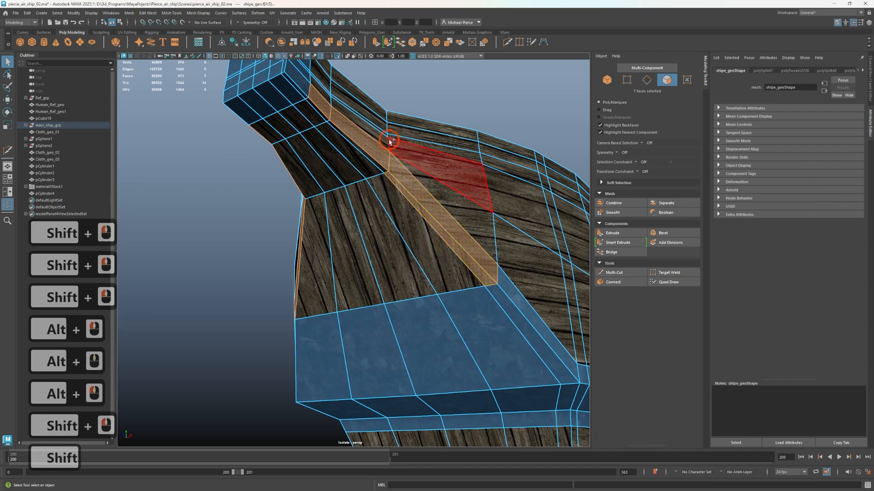
shift+click(318, 106)
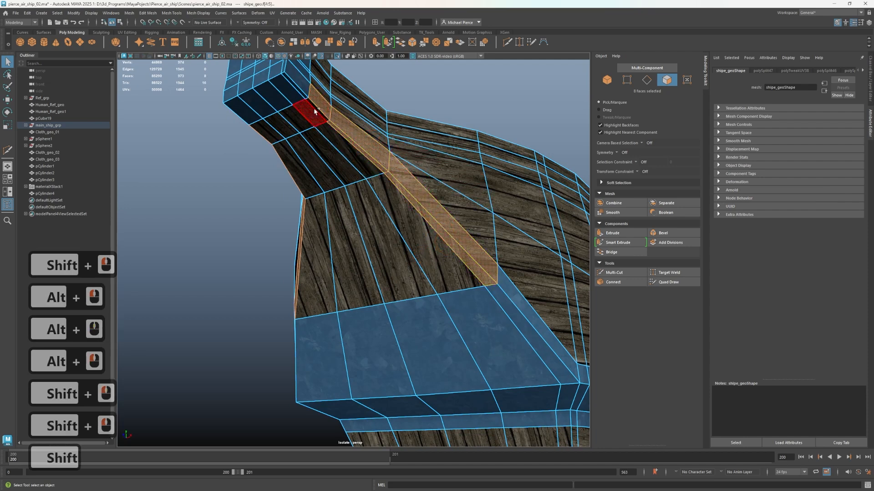
Insert a Multi-Cut edge loop close to the corner edge of the bow's sloped front panel
alt+drag(465, 314, 513, 333)
alt+middle_drag(513, 337, 452, 204)
alt+right_drag(452, 206, 445, 224)
alt+drag(444, 224, 396, 264)
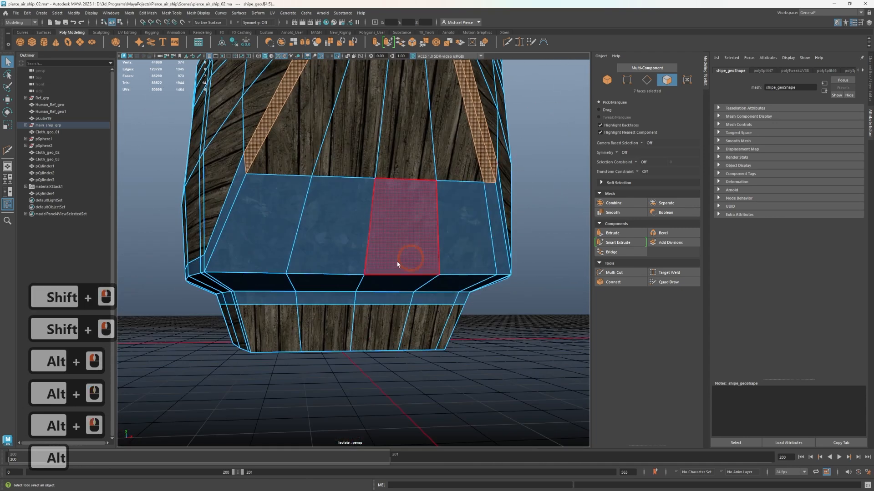
key(ctrl+shift+x)
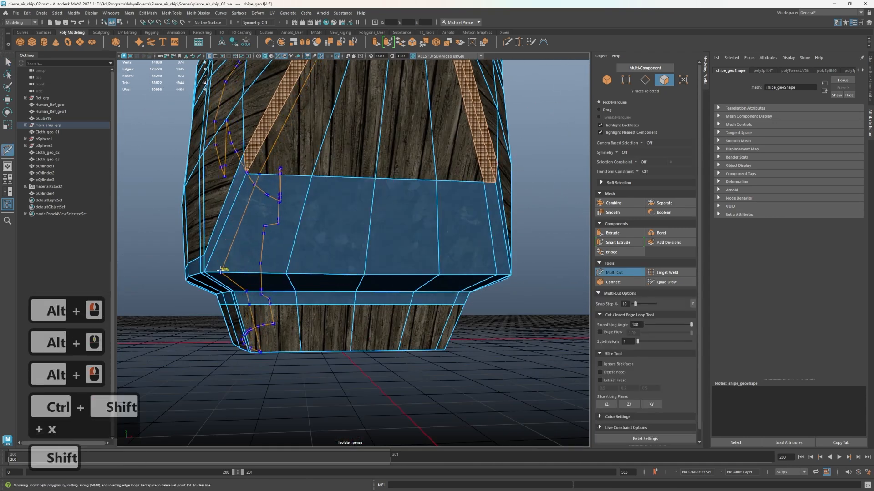
ctrl+shift+click(221, 271)
alt+middle_drag(335, 213, 293, 324)
key(q)
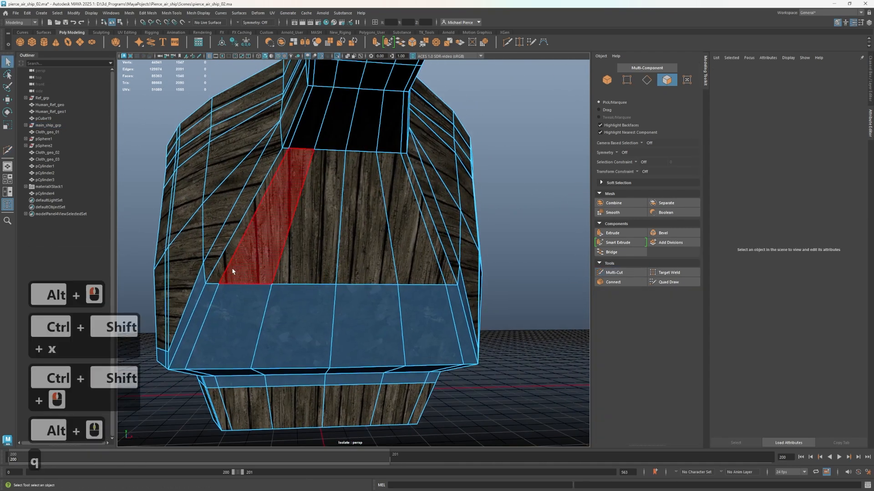
Select the narrow strip faces along both lower corners of the bow, from the metal front panel up to the metal tip
click(225, 263)
shift+click(223, 244)
alt+drag(226, 242, 354, 200)
alt+middle_drag(353, 217, 273, 303)
key(Tab)
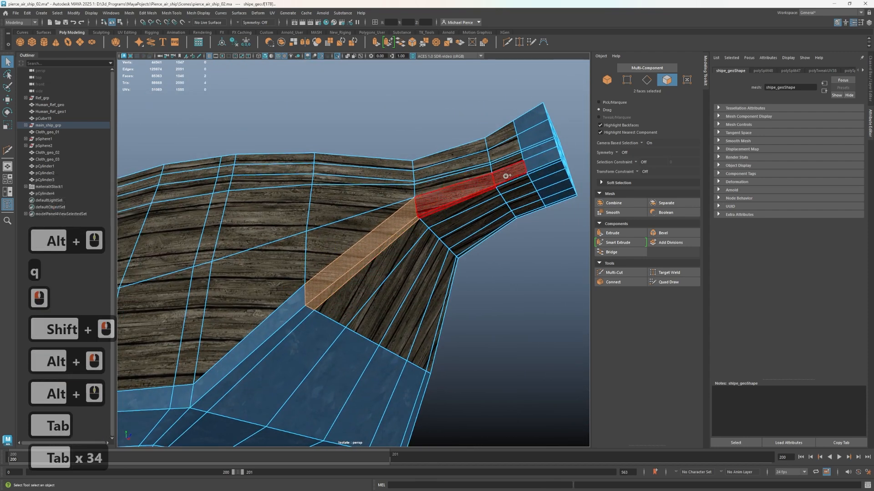
drag(501, 180, 501, 180)
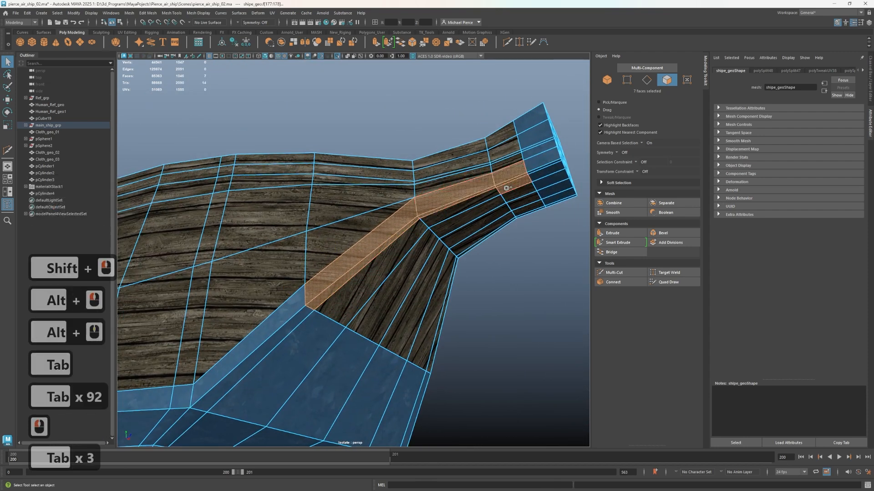
drag(458, 208, 419, 225)
mouse_move(394, 166)
mouse_down()
mouse_move(402, 96)
mouse_move(389, 85)
mouse_up()
mouse_move(373, 209)
alt+mouse_down()
mouse_move(334, 203)
mouse_move(304, 226)
mouse_move(210, 203)
mouse_move(302, 259)
alt+mouse_up()
alt+drag(225, 209, 217, 275)
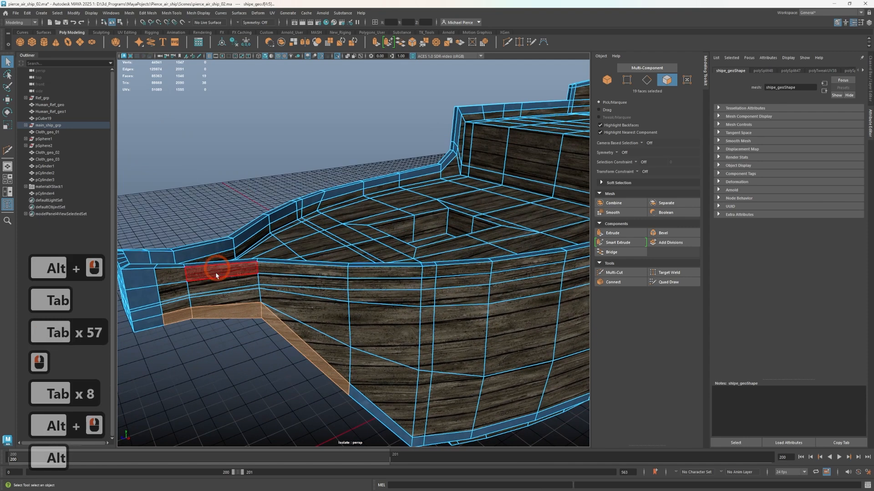
Try merging the selected bow strip faces to their center, and undo the merge
shift+right_click(242, 387)
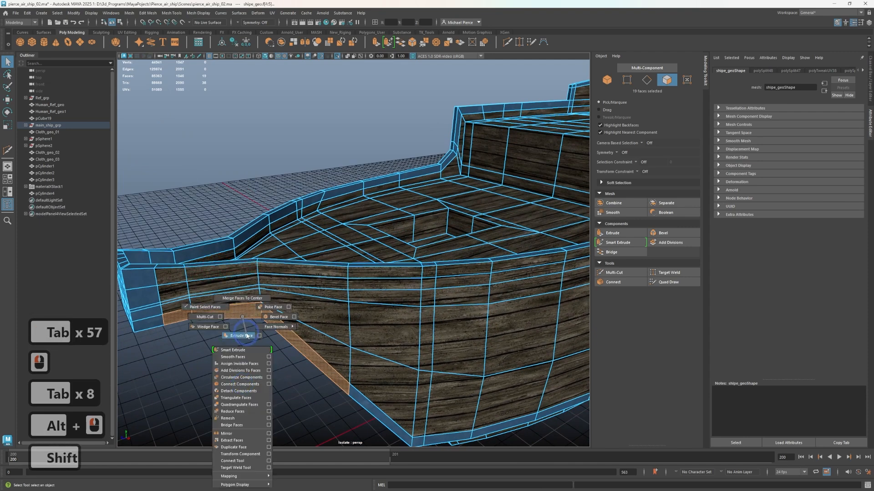
click(242, 299)
key(ctrl+z)
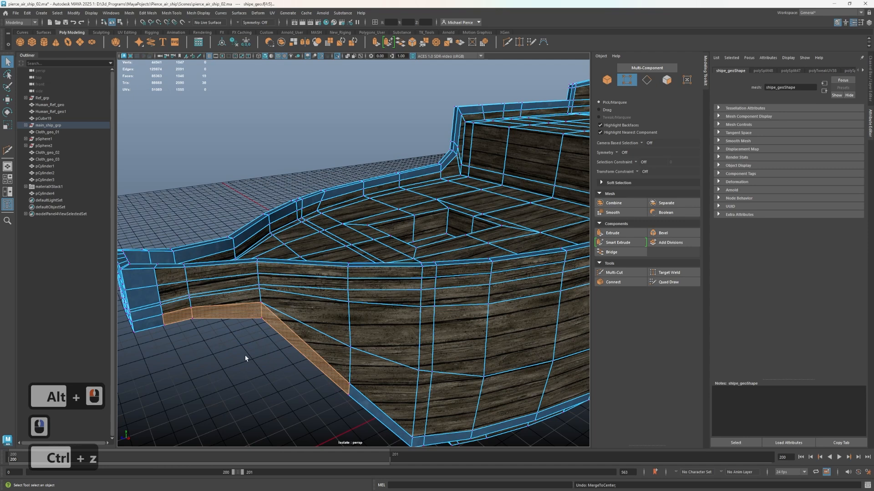
Assign the existing M_metal material to the selected strip faces along the bow's lower corners and clear the selection
right_drag(245, 296, 309, 463)
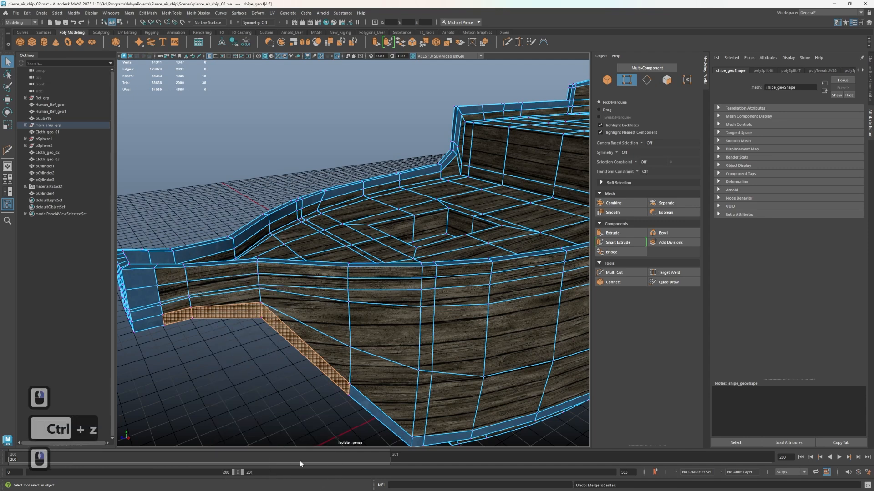
click(312, 383)
scroll(312, 384, down, 2)
alt+drag(305, 399, 349, 316)
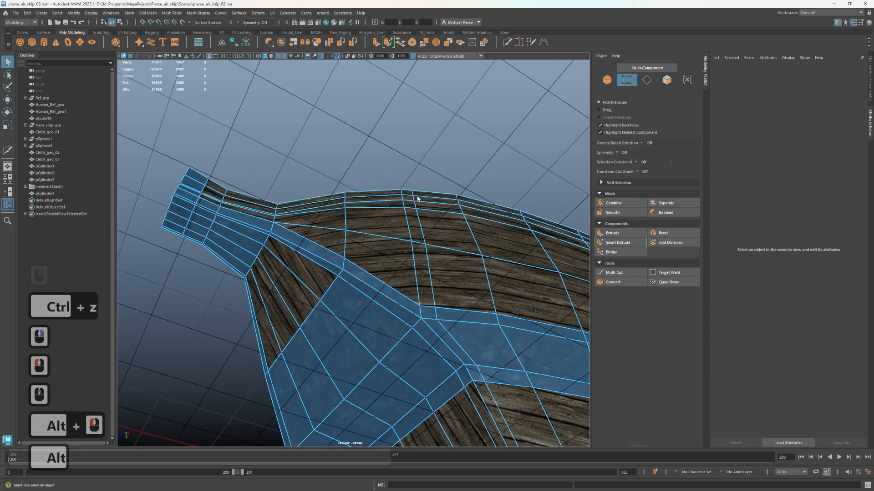
Insert a Multi-Cut edge loop around the hull's lowest wooden section, close to its bottom edge
alt+drag(498, 346, 490, 245)
alt+middle_drag(490, 245, 465, 203)
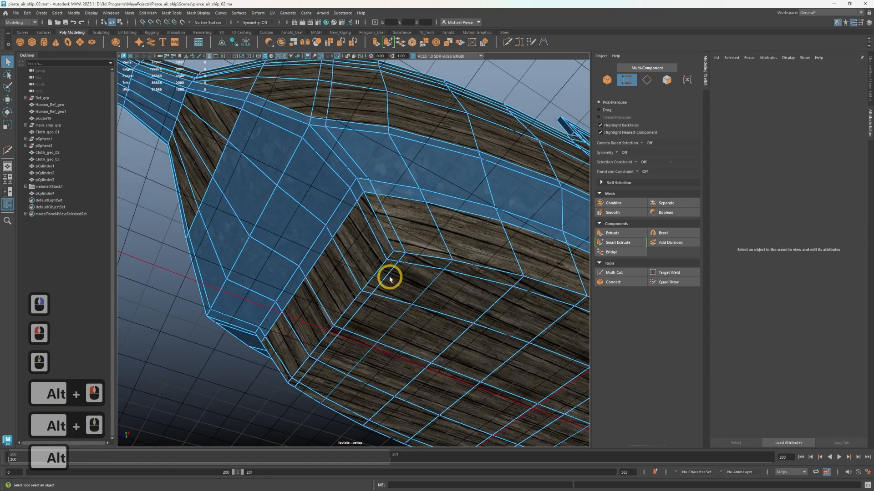
alt+drag(386, 260, 420, 314)
alt+middle_drag(420, 314, 404, 239)
alt+drag(404, 238, 394, 281)
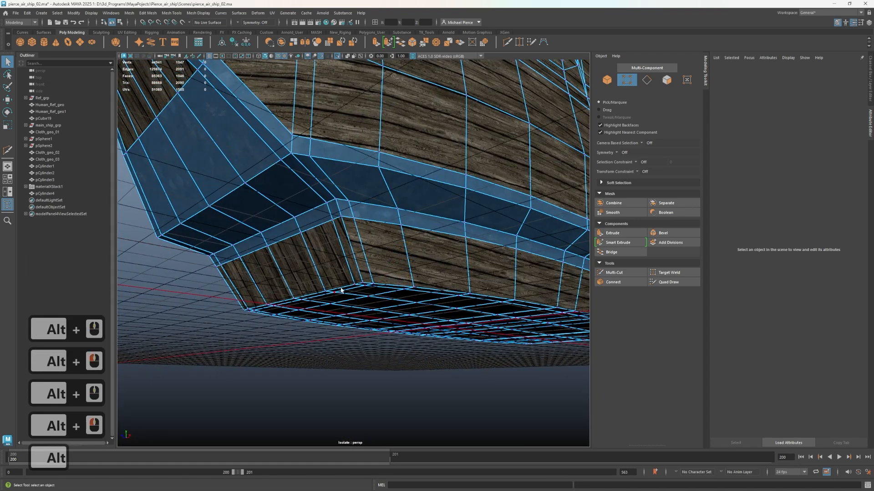
key(ctrl+shift+x)
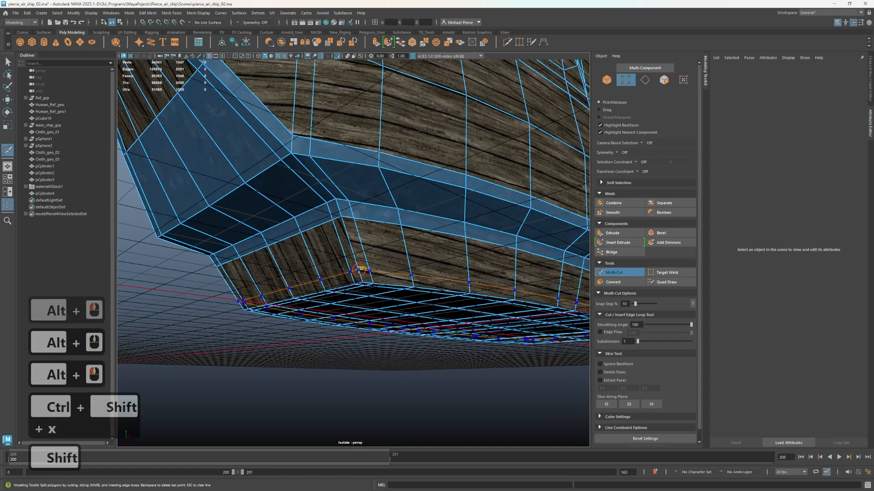
ctrl+shift+click(360, 268)
key(q)
Select the narrow face loop along the bottom edge of the hull's lowest section and assign M_metal to it
right_drag(363, 276, 344, 279)
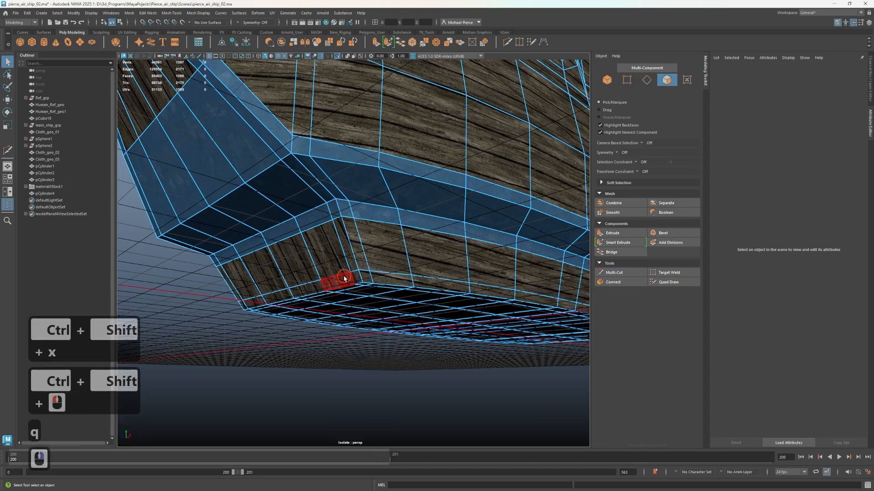
click(344, 278)
shift+double_click(356, 279)
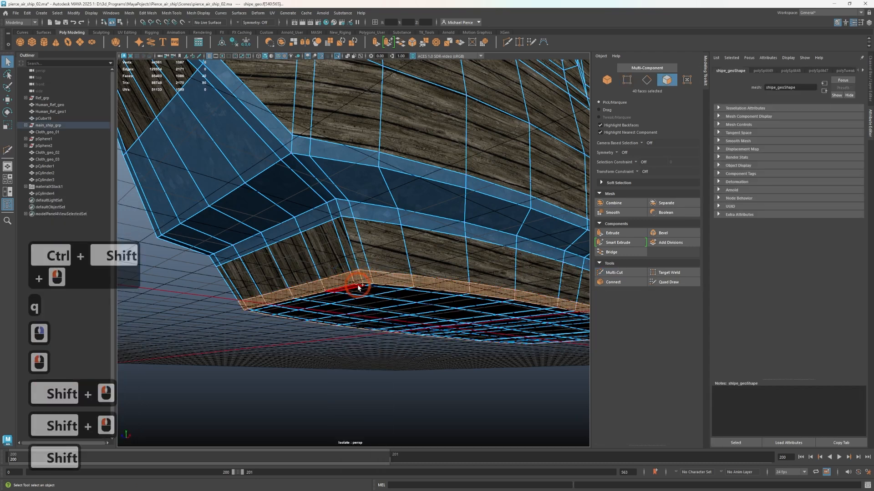
right_drag(258, 296, 267, 489)
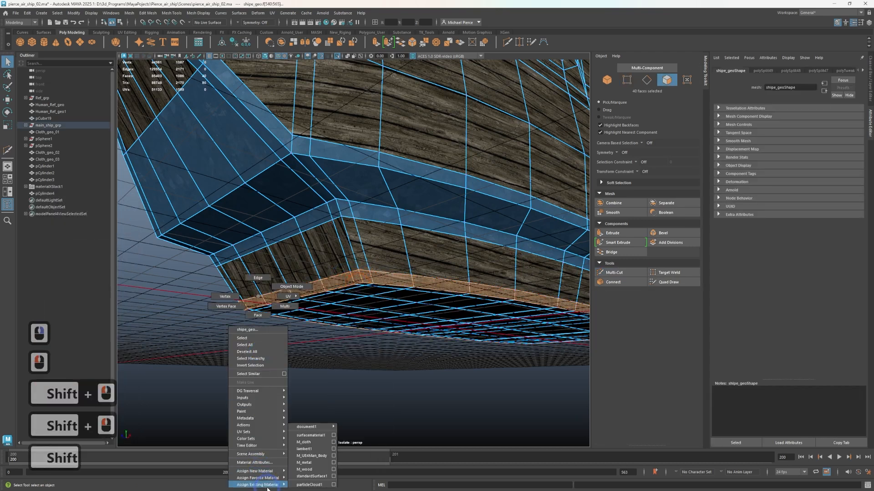
right_drag(311, 465, 311, 463)
click(353, 316)
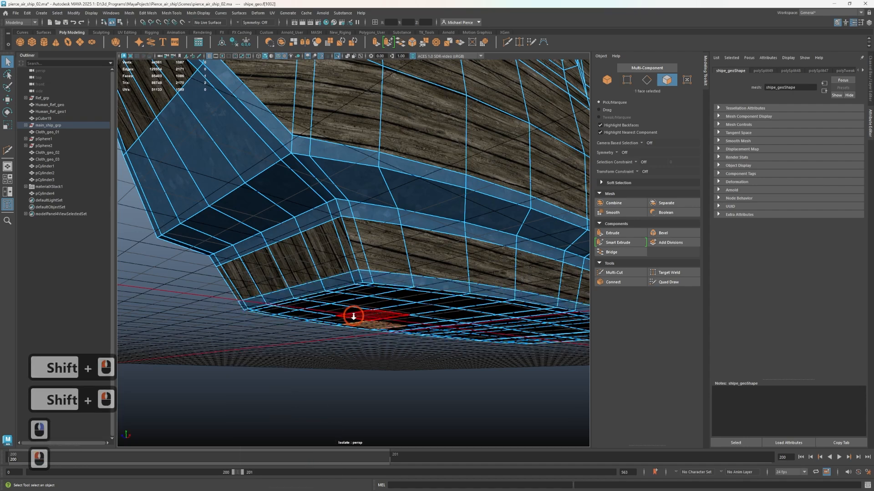
Select the face loop just below the hull's upper rim, from the bow tip to the stern, and assign M_metal to it
scroll(341, 318, down, 7)
alt+drag(328, 320, 275, 313)
alt+scroll(282, 311, up, 2)
alt+drag(337, 306, 443, 303)
alt+middle_drag(448, 298, 331, 284)
alt+drag(331, 285, 312, 269)
alt+middle_drag(374, 272, 364, 319)
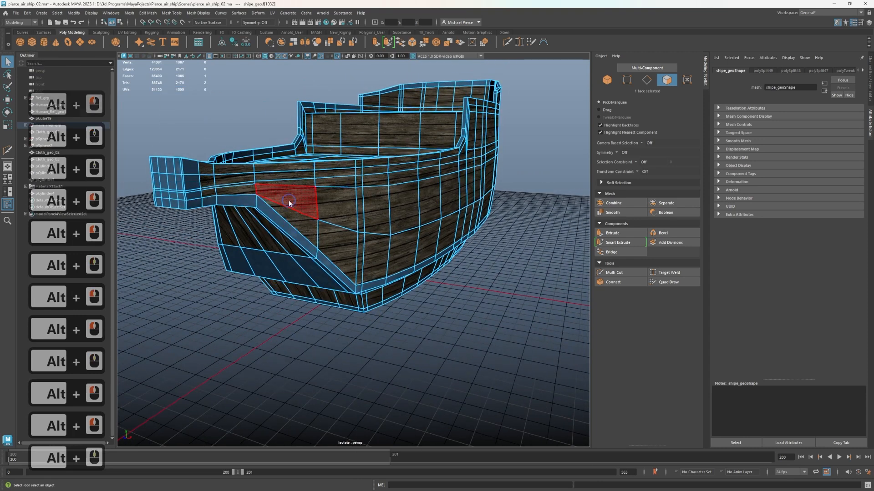
right_drag(290, 203, 286, 228)
click(191, 165)
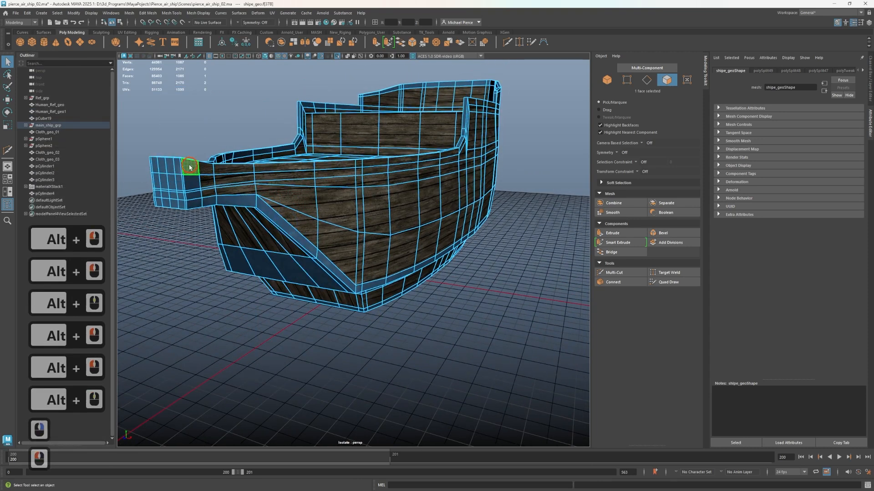
shift+double_click(201, 167)
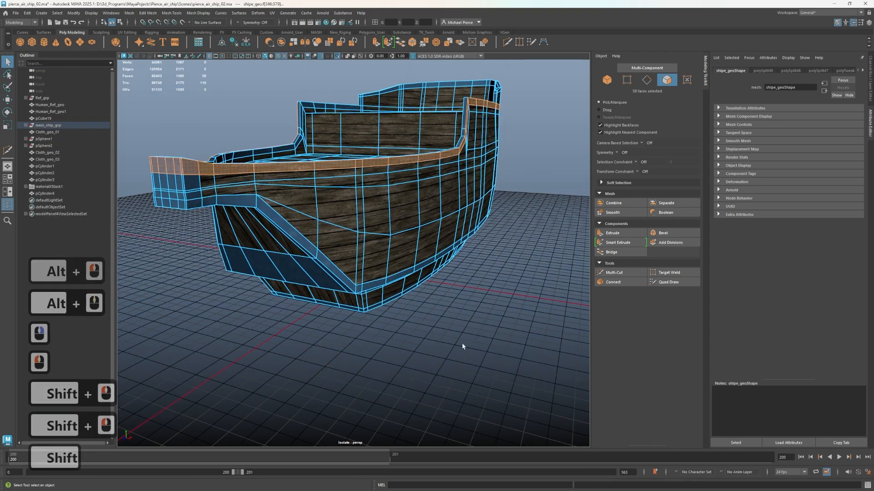
right_drag(444, 296, 494, 463)
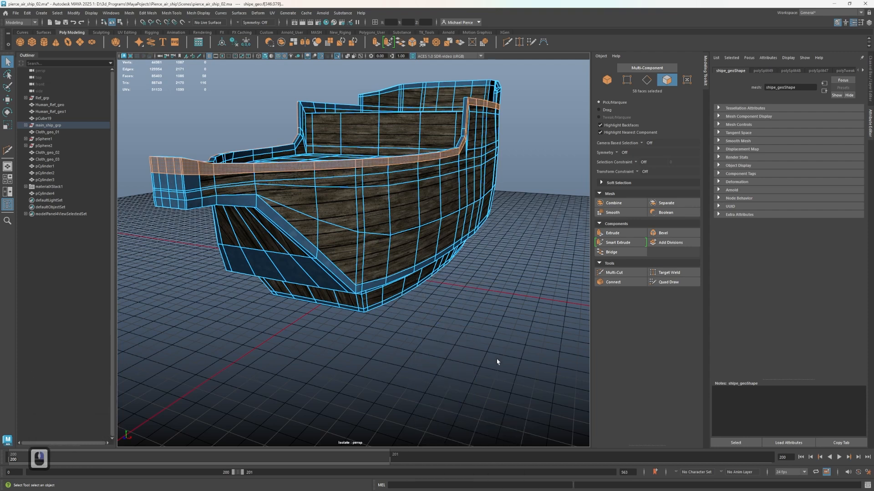
click(470, 348)
Inspect the hull side, stern underside and upper deck for the metal trim and wood texture direction
alt+drag(470, 348, 385, 338)
alt+middle_drag(388, 346, 332, 403)
alt+drag(332, 404, 334, 337)
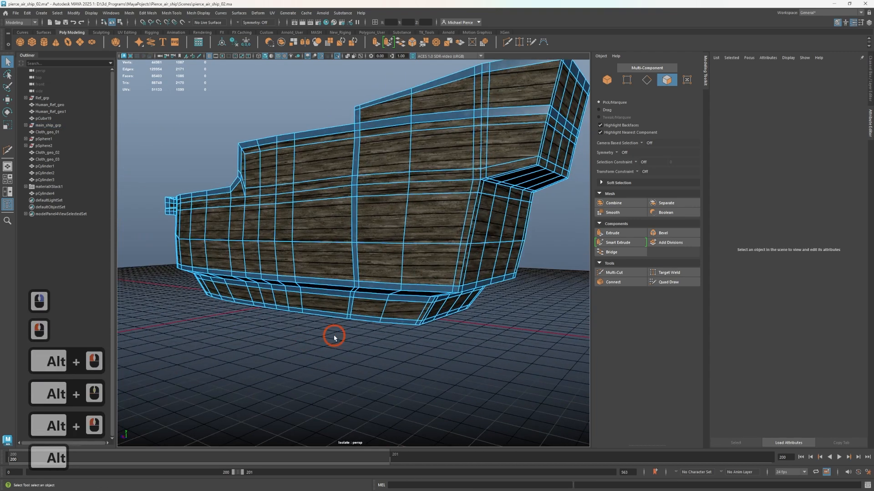
alt+drag(411, 238, 355, 302)
scroll(351, 308, up, 3)
alt+middle_drag(351, 310, 347, 303)
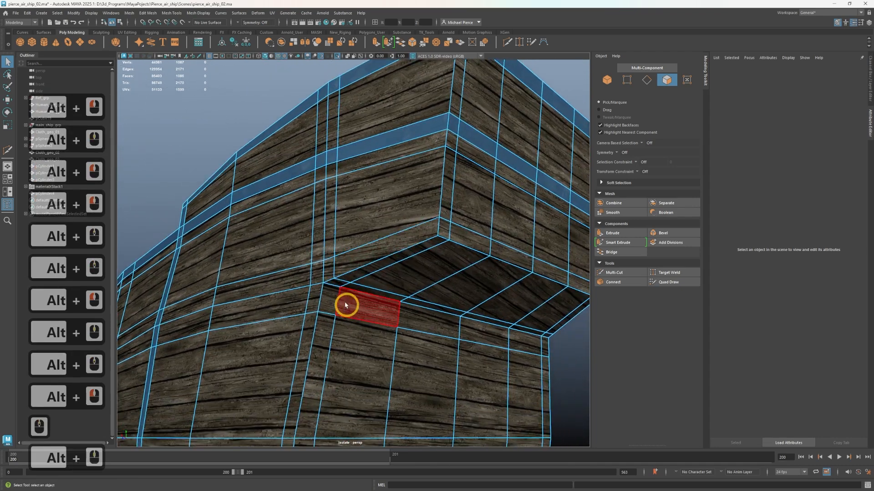
alt+drag(325, 255, 383, 353)
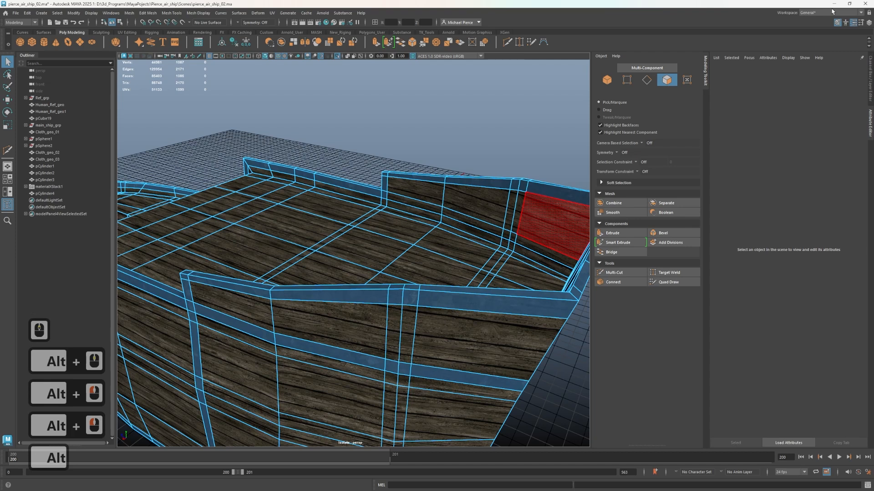
Switch to the UV Editing workspace and select the UV shell of the raised stern deck
click(815, 13)
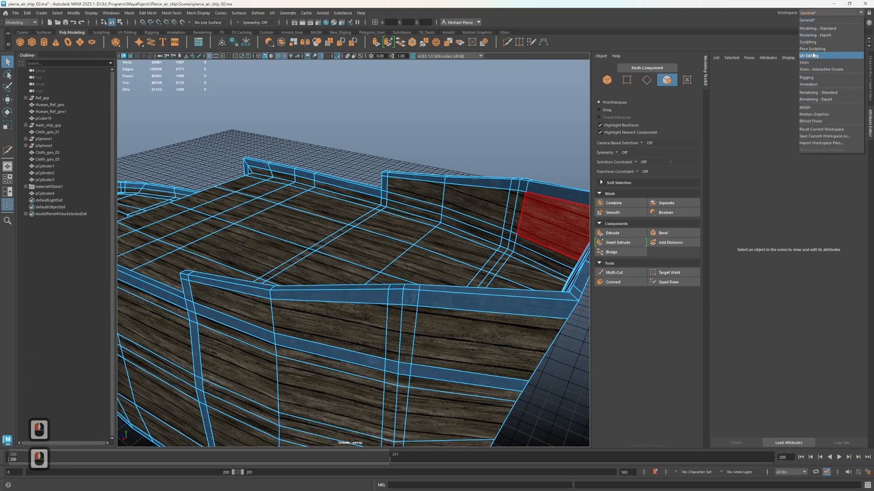
click(813, 55)
scroll(663, 210, down, 10)
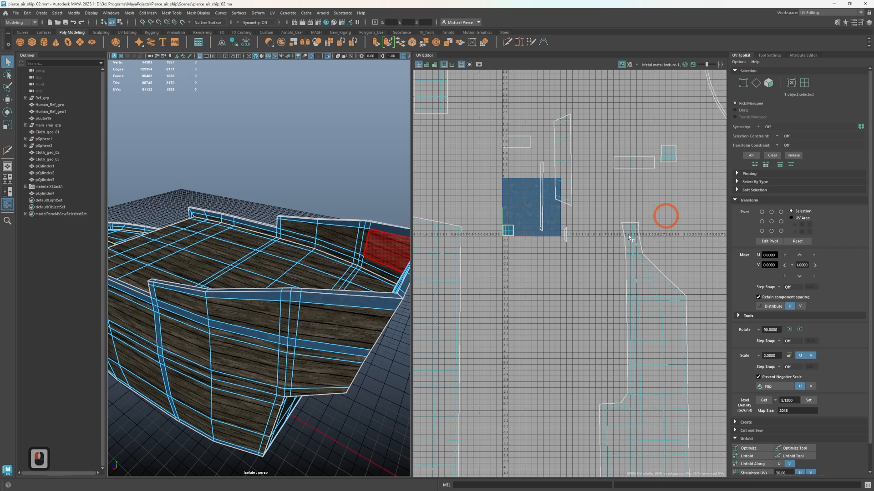
scroll(543, 303, down, 1)
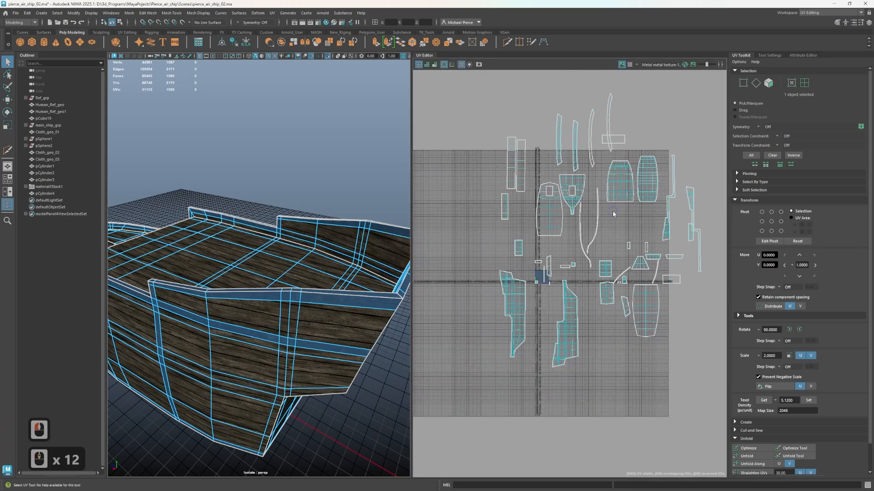
right_drag(613, 213, 584, 191)
click(620, 184)
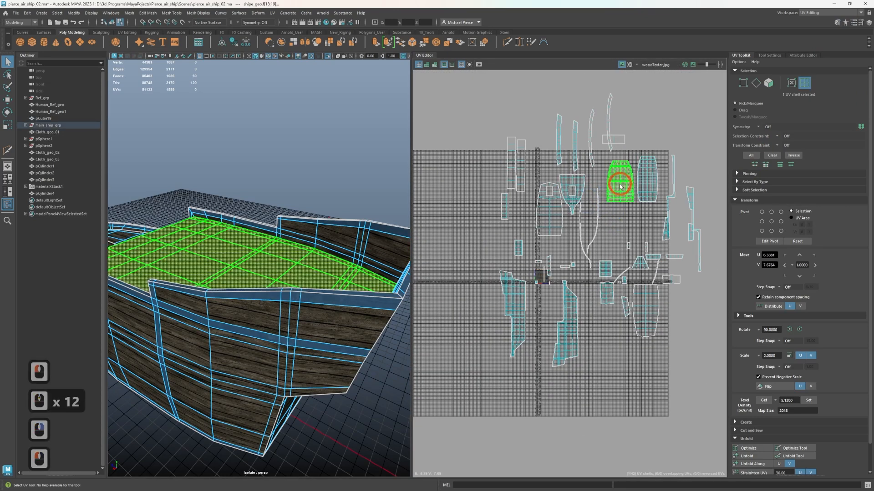
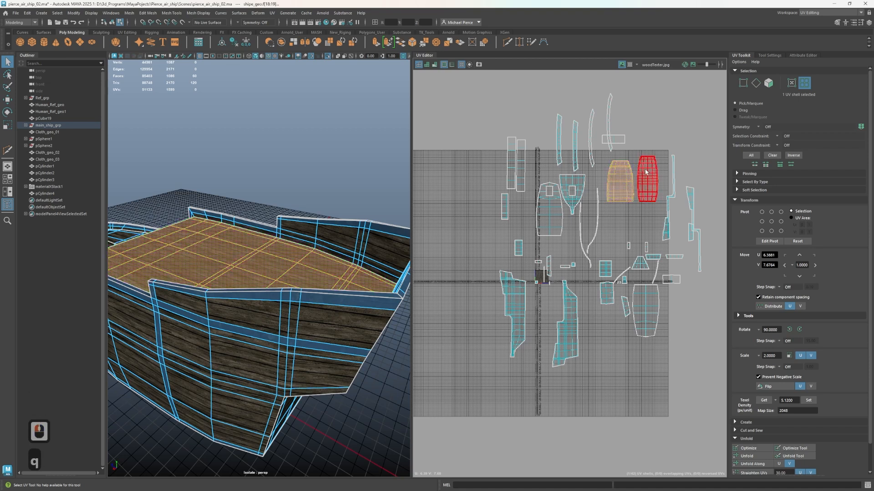
Move the two narrow inner bulwark UV shells from beyond the layout's far side to the space beside the hull-side shells
click(646, 172)
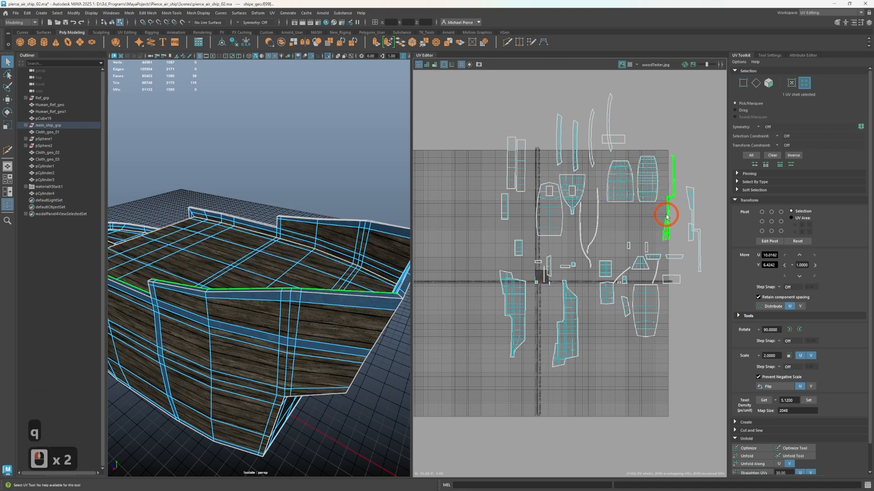
key(w)
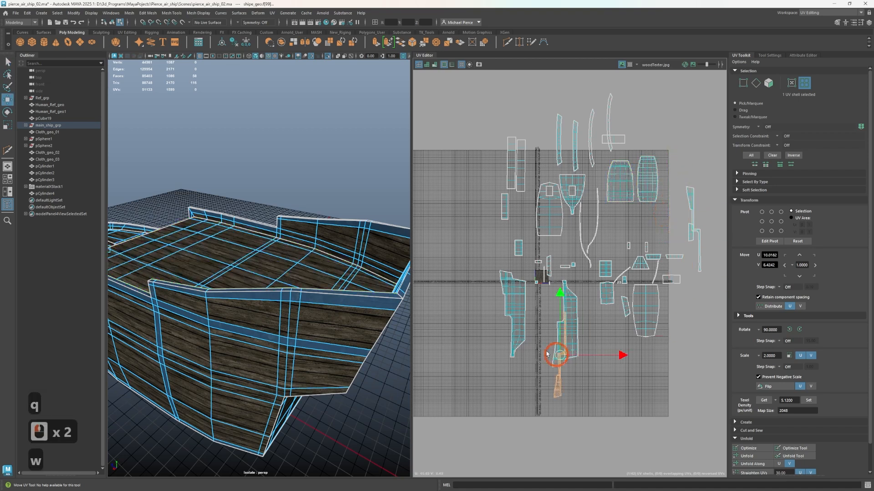
drag(547, 353, 445, 317)
click(693, 207)
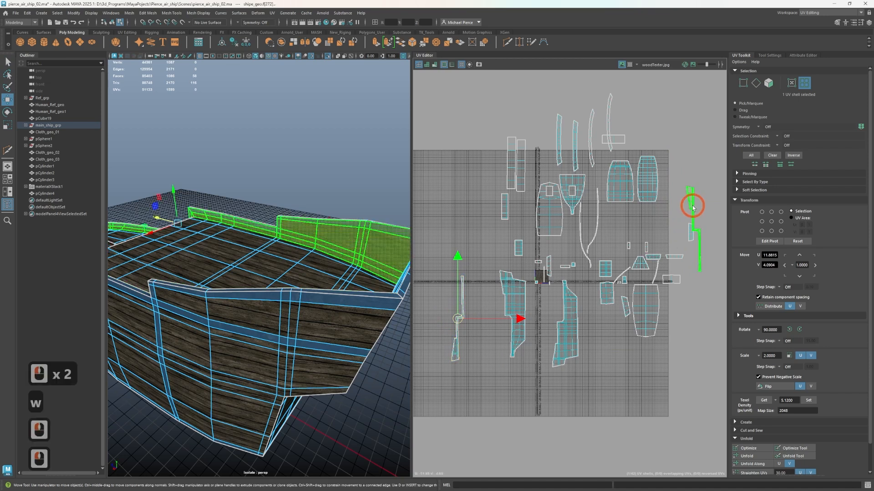
key(w)
drag(695, 227, 594, 272)
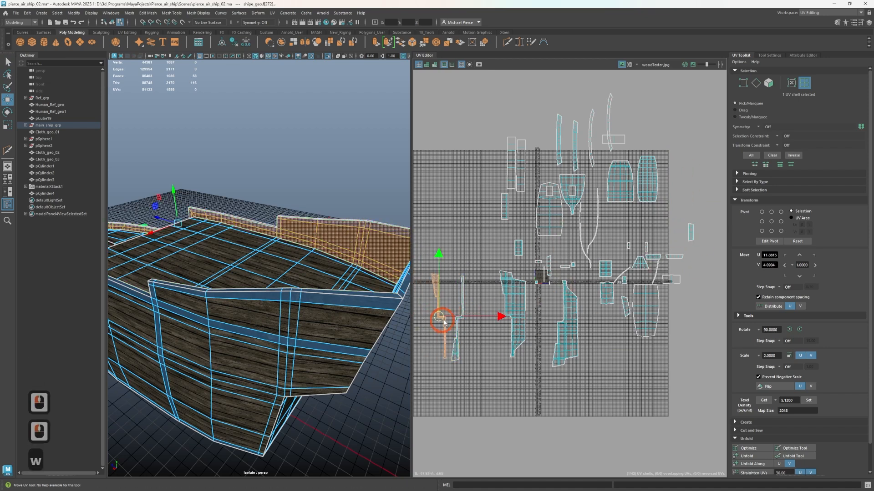
Move the two planked deck UV shells together to just above the relocated inner bulwark shells
click(619, 181)
shift+click(646, 180)
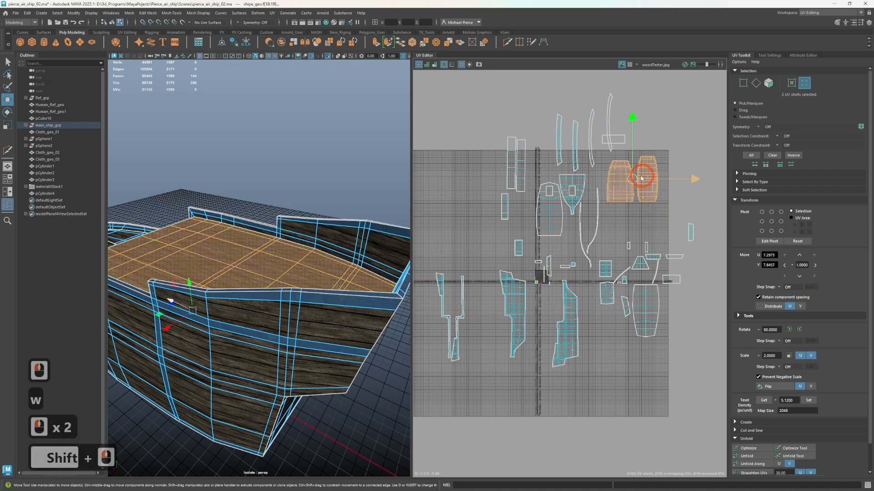
drag(639, 180, 382, 208)
drag(454, 237, 453, 244)
Select the two adjacent vertical face loops around the hull near the stern, excluding the faces on the deck and inner bulwark UV shells
scroll(347, 324, down, 3)
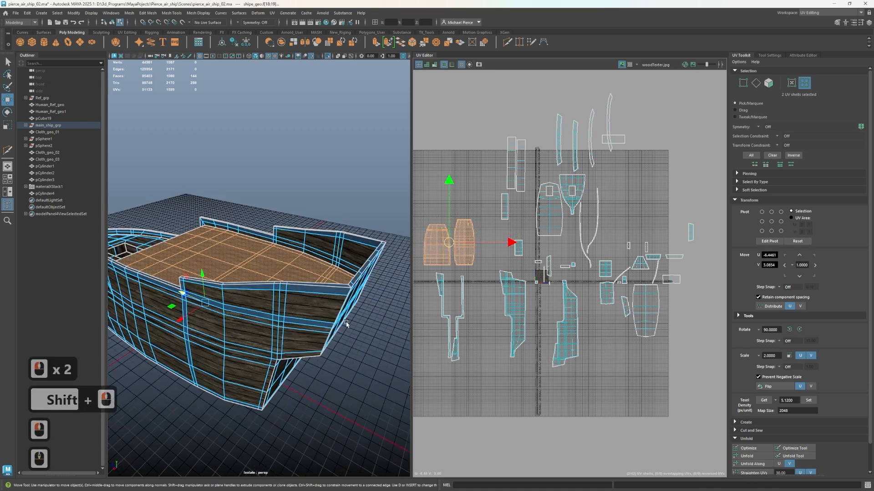
alt+drag(347, 325, 348, 314)
alt+middle_drag(348, 317, 337, 301)
scroll(312, 248, up, 3)
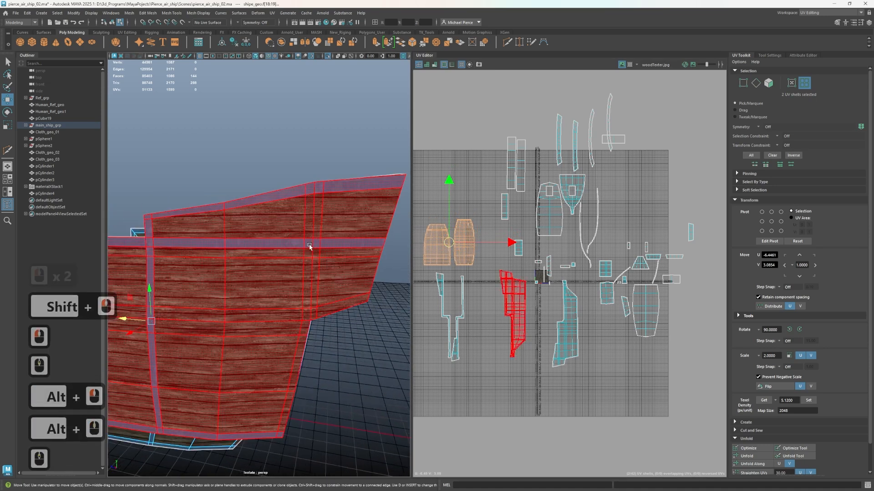
right_drag(309, 247, 310, 266)
click(308, 212)
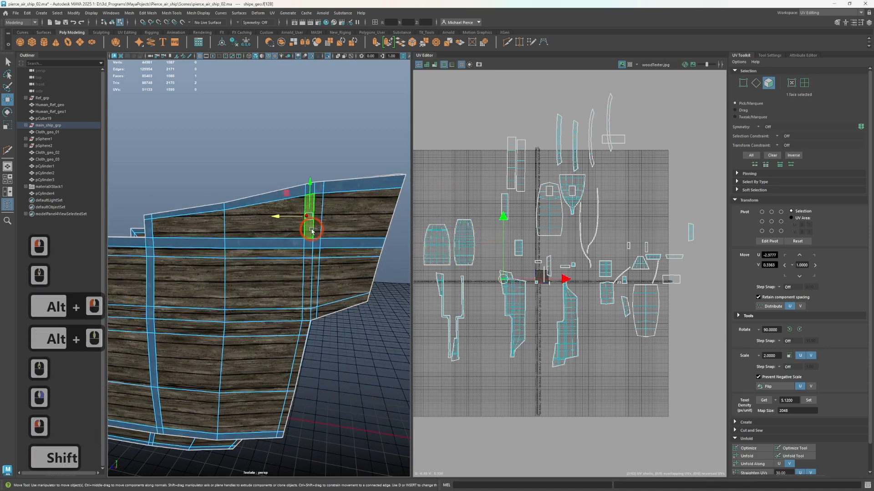
scroll(306, 188, up, 5)
alt+middle_drag(381, 228, 262, 363)
click(274, 208)
shift+double_click(272, 235)
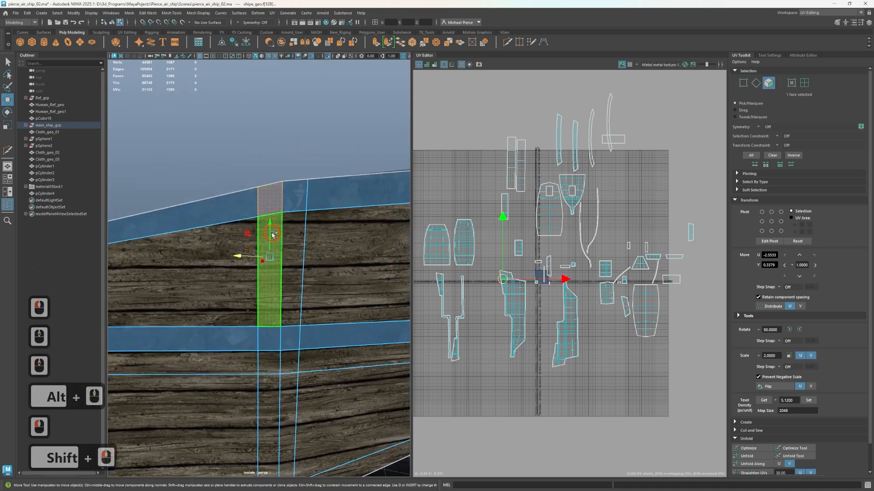
shift+click(296, 205)
shift+double_click(298, 247)
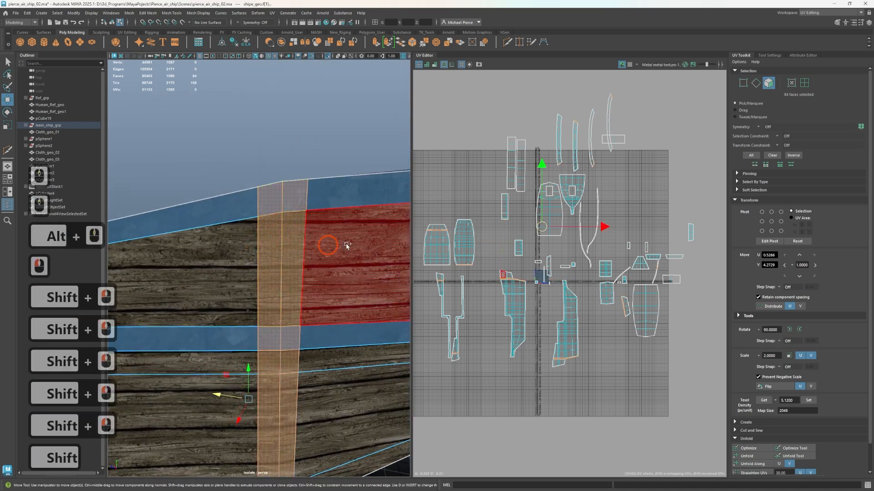
ctrl+drag(425, 180, 486, 447)
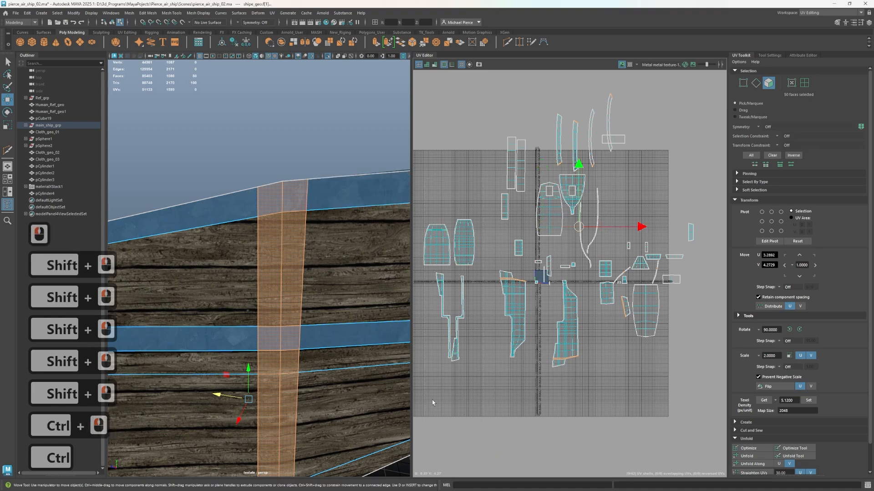
Assign the existing metal material to the selected vertical hull strip
scroll(432, 401, down, 1)
scroll(342, 394, down, 4)
alt+drag(342, 395, 319, 386)
right_drag(341, 296, 345, 484)
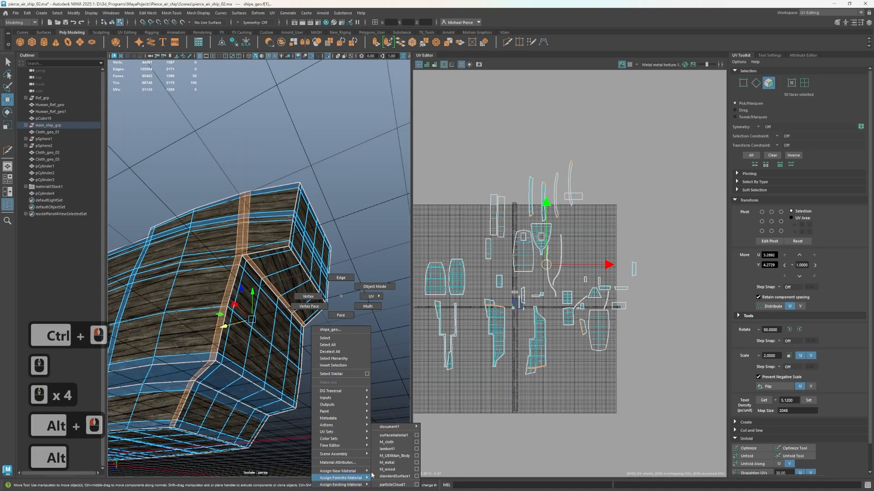
click(390, 471)
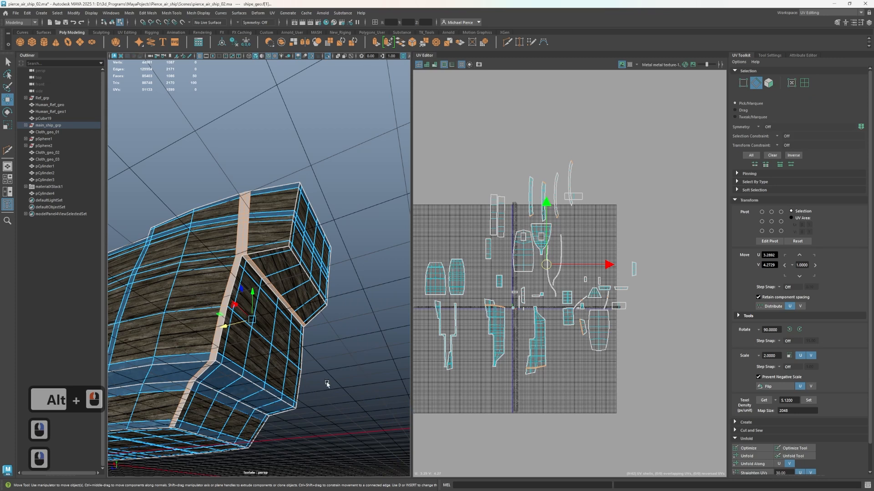
right_drag(326, 384, 390, 466)
Select the horizontal face loop around the hull just below the stern overhang, leaving out the interior faces
alt+drag(326, 382, 246, 346)
click(230, 306)
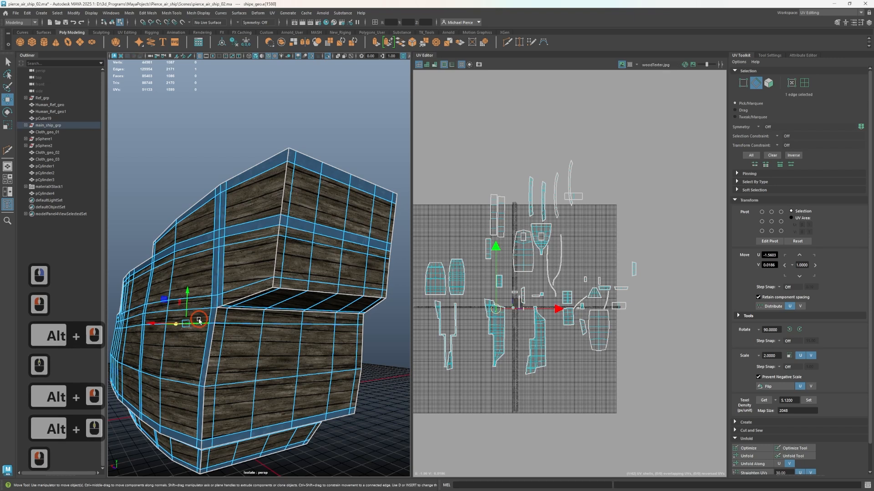
right_drag(199, 297, 196, 319)
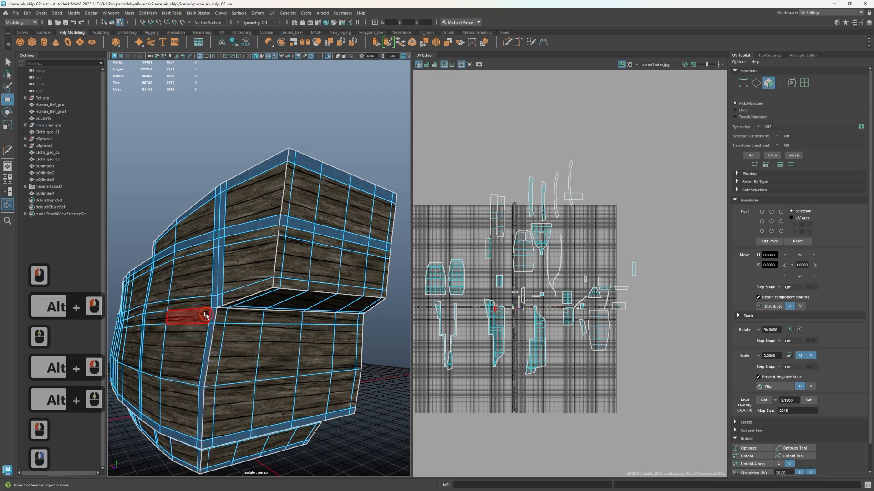
click(207, 314)
shift+double_click(232, 319)
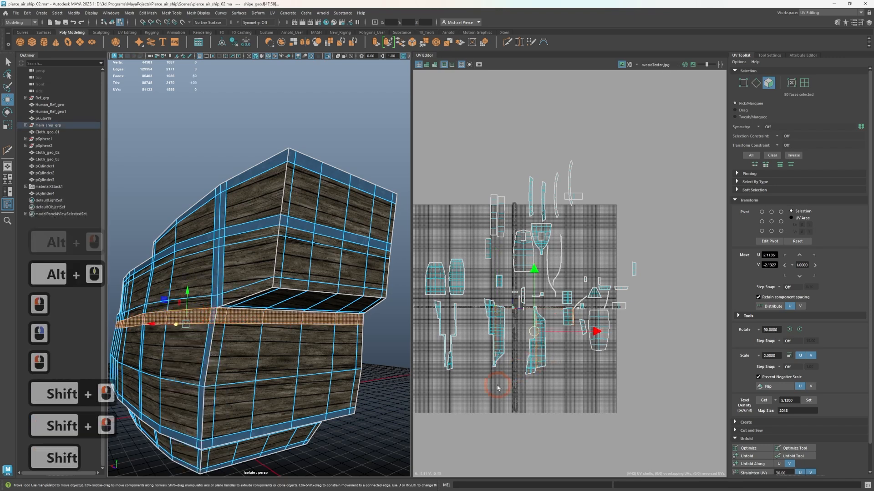
mouse_move(496, 392)
right_down()
mouse_move(499, 399)
mouse_move(500, 385)
right_up()
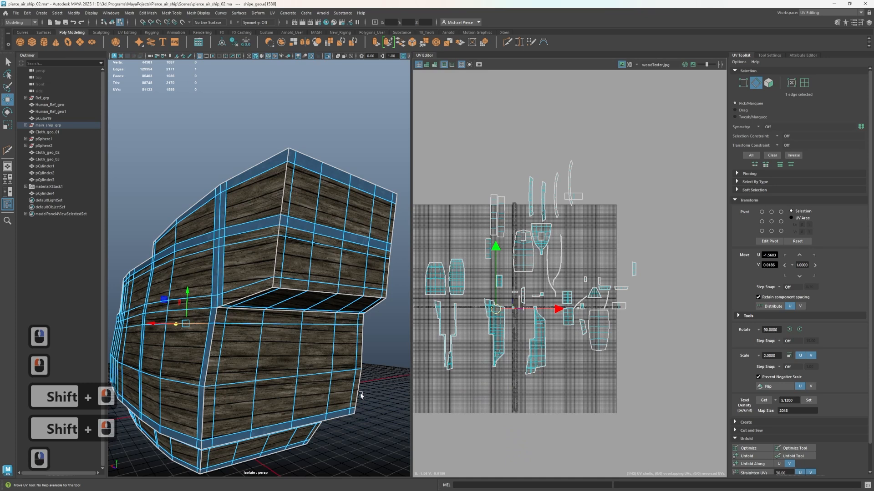
Restore the horizontal strip selection and assign the metal material to it
key(ctrl+z)
right_drag(340, 296, 342, 382)
right_drag(352, 475, 387, 465)
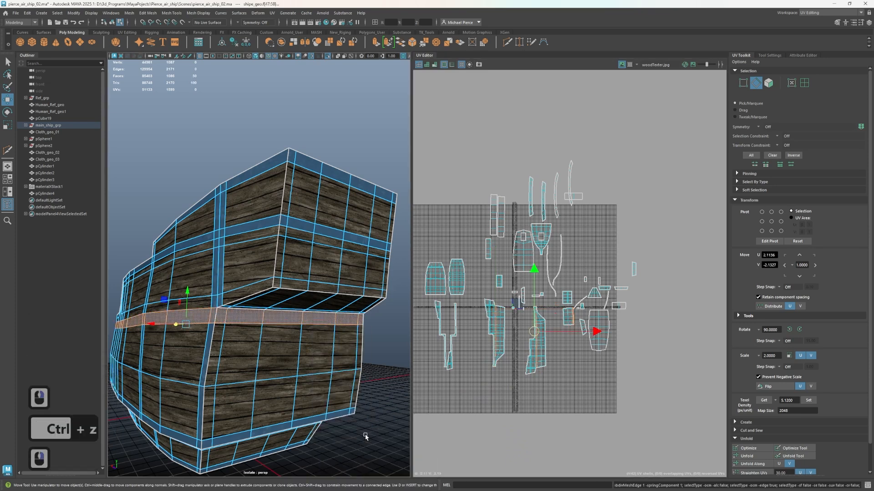
click(357, 425)
Select the horizontal face loop running along the lower edge of the stern overhang
alt+drag(356, 425, 263, 341)
scroll(314, 314, up, 4)
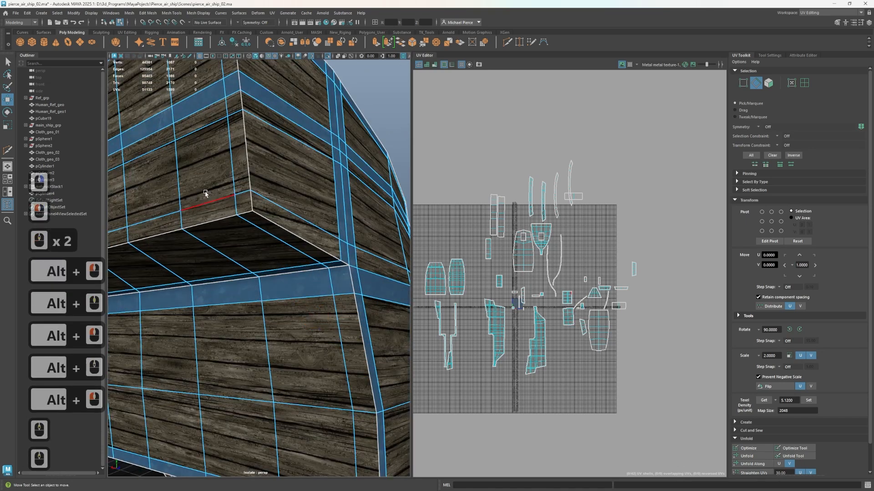
right_drag(235, 232, 236, 249)
click(257, 206)
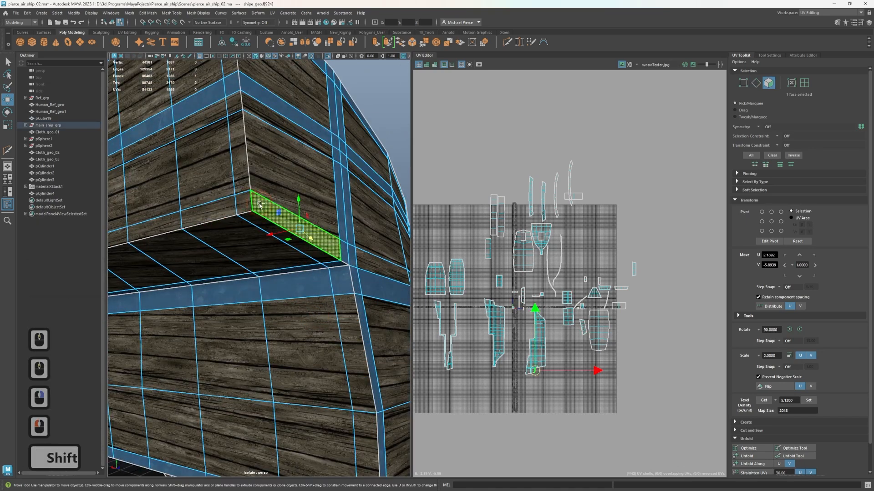
shift+double_click(260, 206)
click(246, 204)
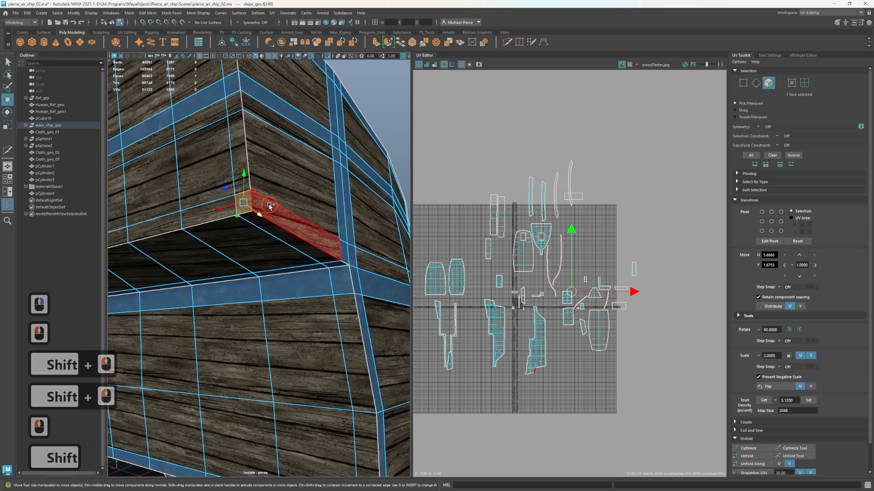
shift+double_click(270, 208)
Deselect the loop's faces on the inner bulwarks and the raised deck's front wall
scroll(288, 245, down, 3)
alt+drag(289, 246, 174, 296)
ctrl+right_drag(443, 344, 449, 365)
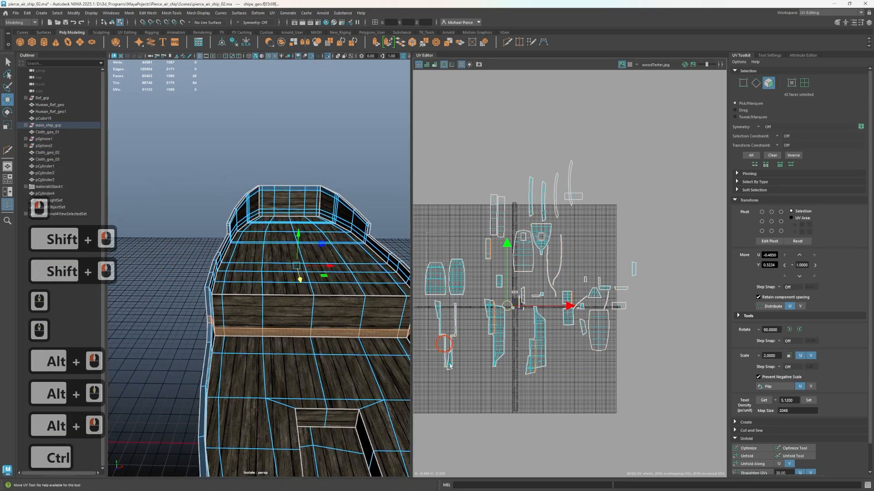
ctrl+drag(466, 458, 467, 455)
ctrl+scroll(488, 277, up, 1)
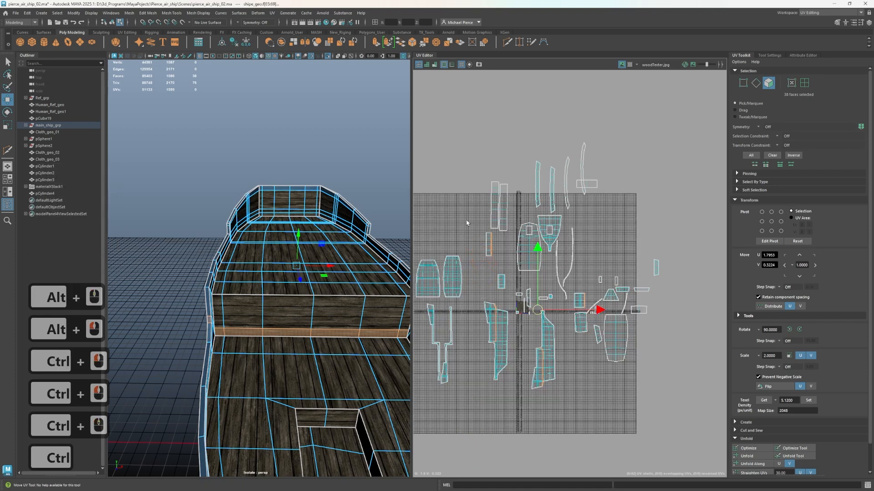
ctrl+drag(503, 259, 504, 259)
Deselect the loop's faces running forward along one side of the hull, from the front step towards the stern
alt+drag(348, 339, 370, 337)
alt+scroll(371, 337, up, 3)
alt+middle_drag(365, 339, 291, 311)
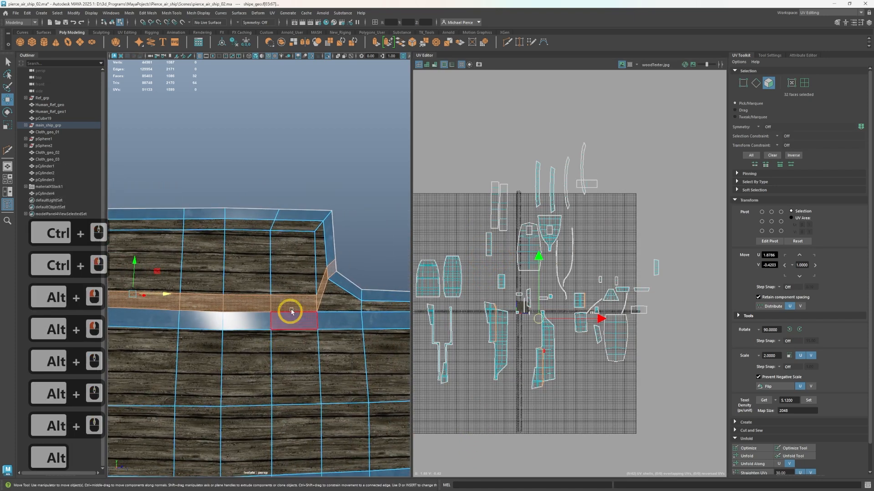
scroll(301, 306, down, 5)
alt+drag(298, 318, 360, 334)
alt+middle_drag(359, 334, 443, 338)
mouse_move(321, 324)
alt+mouse_down()
mouse_move(340, 321)
mouse_move(331, 323)
alt+mouse_up()
alt+right_drag(332, 323, 248, 323)
alt+middle_drag(312, 329, 222, 337)
ctrl+click(225, 309)
ctrl+click(278, 308)
alt+middle_drag(372, 334, 203, 352)
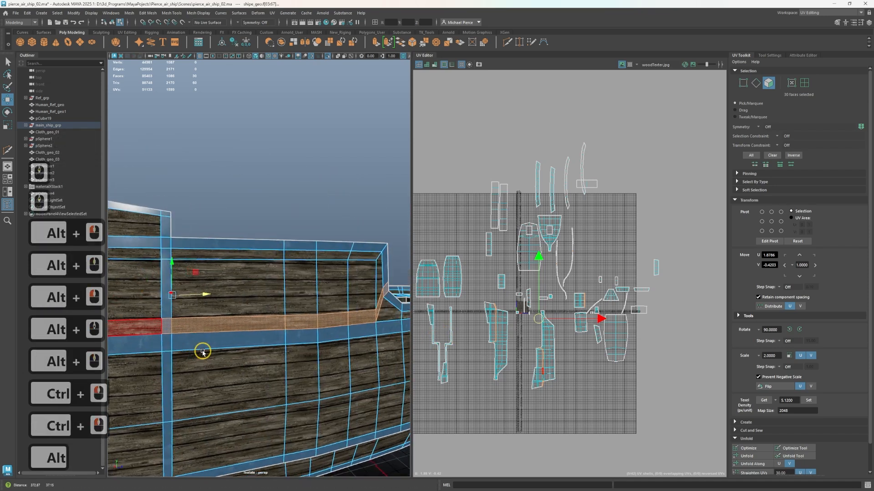
ctrl+click(255, 324)
ctrl+click(304, 322)
Deselect the loop's faces forward of the stern on the opposite hull side, keeping only the overhang's lower edge strip
ctrl+scroll(191, 204, down, 3)
ctrl+drag(191, 203, 384, 384)
scroll(337, 383, down, 3)
alt+drag(271, 383, 422, 374)
alt+scroll(383, 365, up, 1)
alt+drag(371, 364, 364, 363)
alt+scroll(205, 390, up, 2)
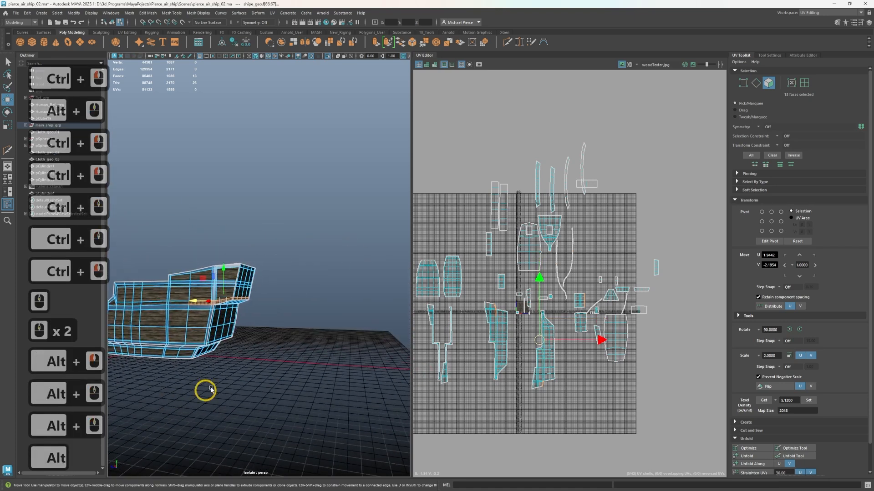
alt+scroll(392, 331, up, 3)
ctrl+drag(194, 193, 327, 326)
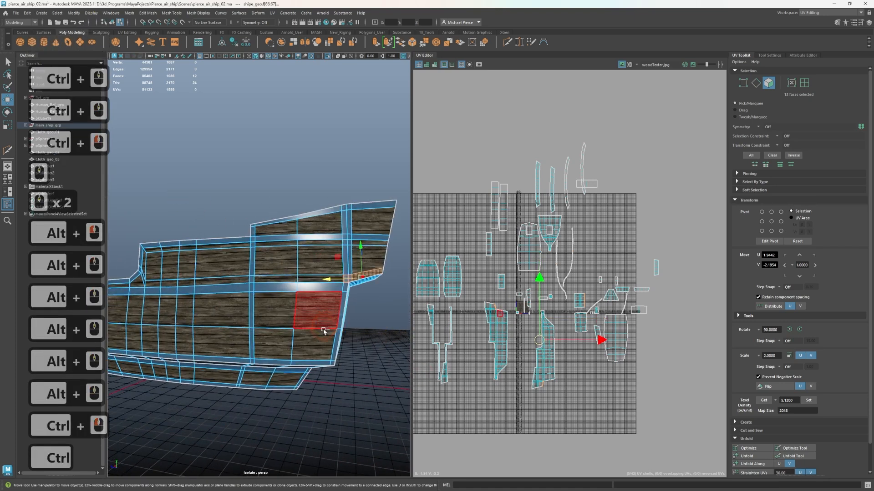
Assign the metal material to the strip along the overhang's lower edge and clear the selection
alt+middle_drag(264, 349, 245, 320)
alt+drag(245, 320, 205, 318)
right_drag(297, 324, 363, 464)
click(344, 361)
Select the UV shell of the stern overhang's underside and rotate it slightly to straighten its planks
scroll(337, 367, up, 2)
alt+drag(327, 374, 290, 339)
alt+middle_drag(291, 339, 299, 353)
alt+drag(298, 348, 282, 319)
right_drag(604, 237, 576, 227)
click(248, 166)
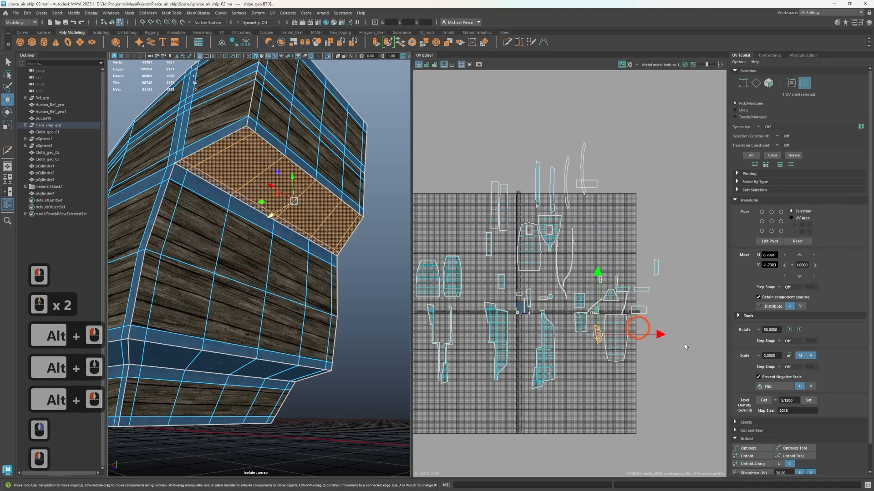
scroll(644, 318, up, 2)
key(e)
drag(620, 295, 635, 298)
click(324, 271)
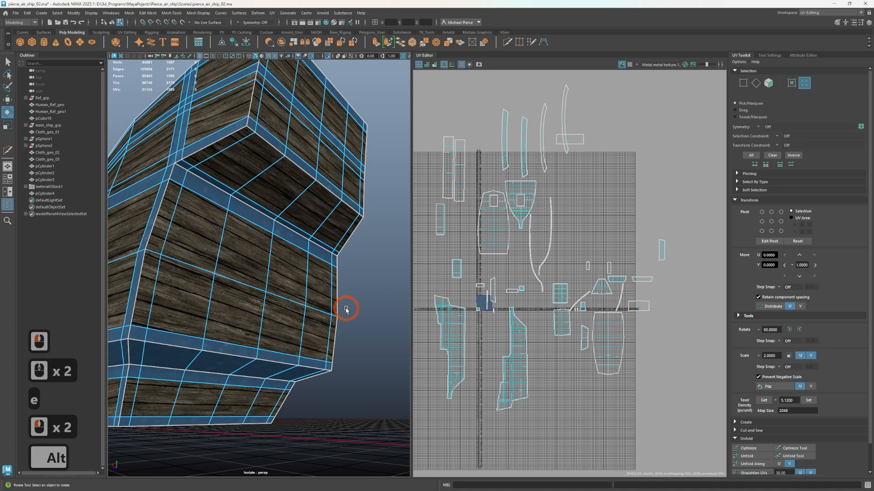
Insert a vertical edge loop close to the stern's corner with the Multi-Cut tool
alt+drag(347, 306, 259, 324)
key(ctrl+shift+x)
ctrl+click(298, 307)
key(q)
Select the narrow wood faces on both sides of one upper stern corner to outline a vertical trim strip
right_drag(221, 249, 212, 286)
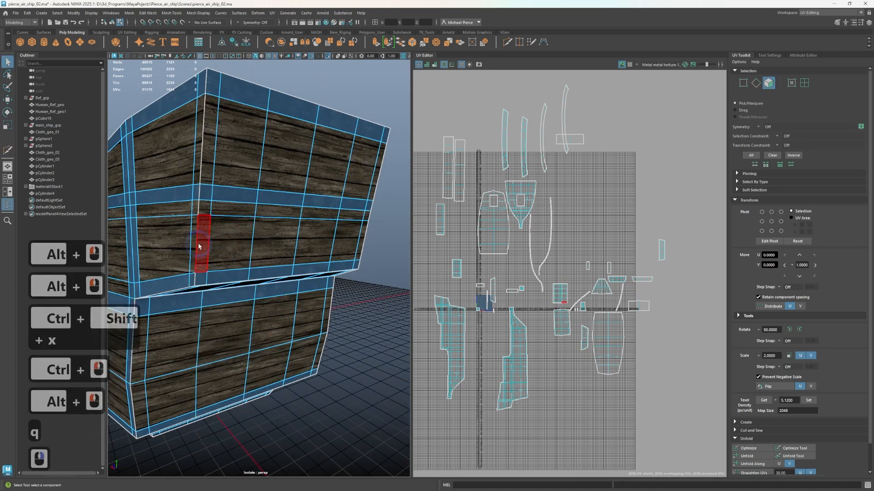
click(199, 244)
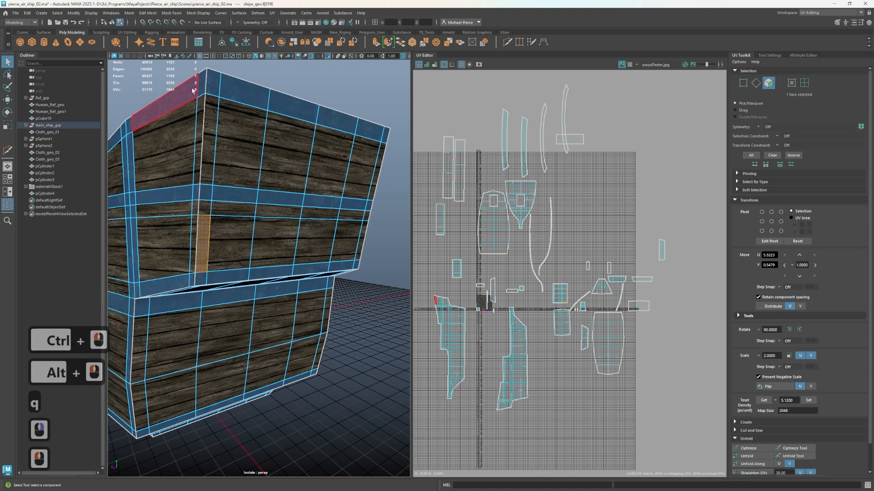
shift+click(202, 132)
shift+click(200, 205)
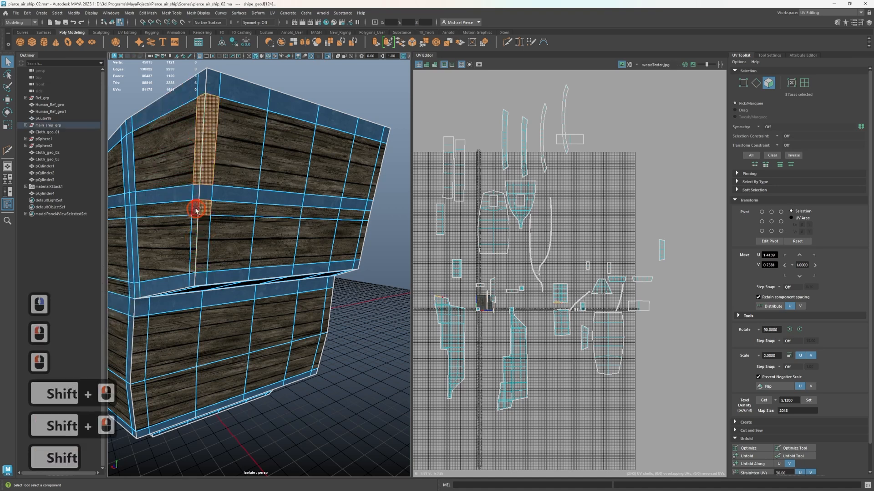
shift+click(194, 230)
shift+click(200, 233)
shift+click(199, 255)
Extend the selection over the narrow wood faces at both upper stern corners and assign them the metal material
alt+drag(199, 255, 207, 272)
shift+click(194, 273)
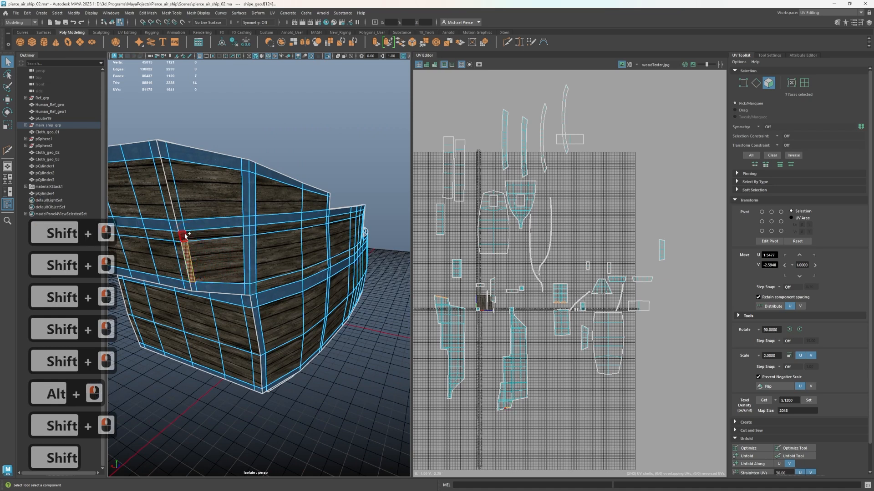
shift+click(181, 250)
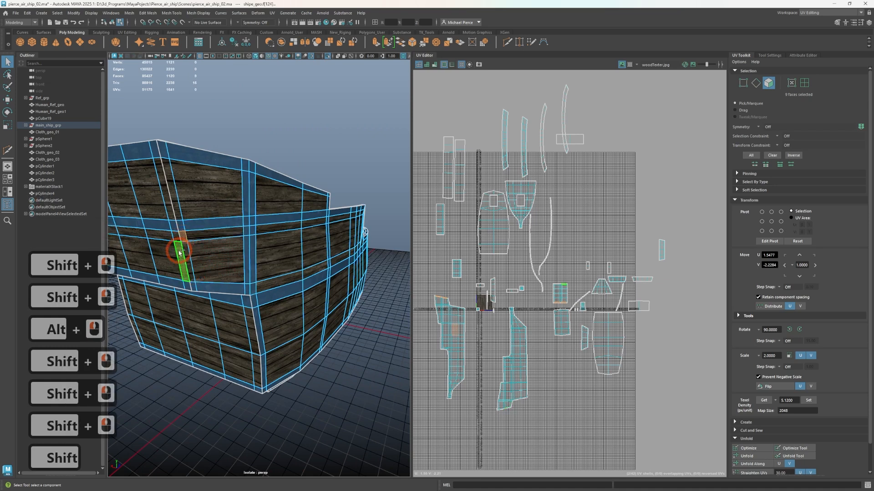
shift+click(186, 253)
shift+click(177, 235)
shift+click(177, 206)
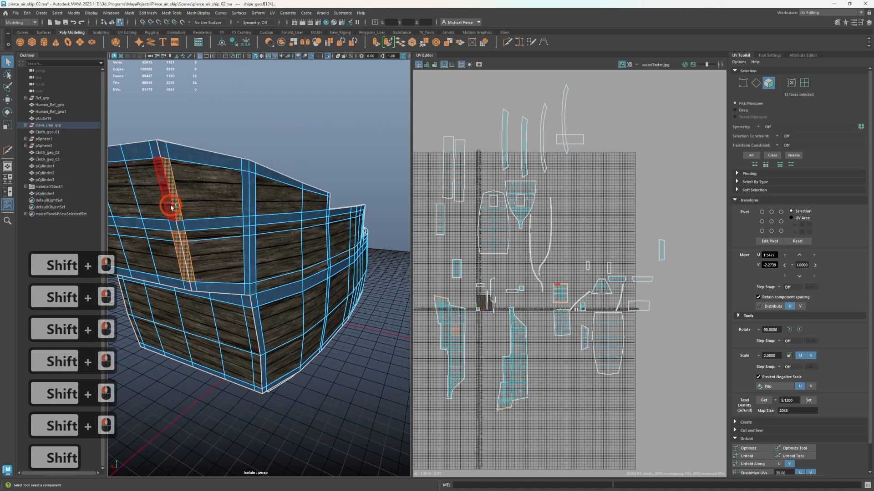
right_drag(283, 108, 352, 331)
alt+drag(312, 409, 328, 384)
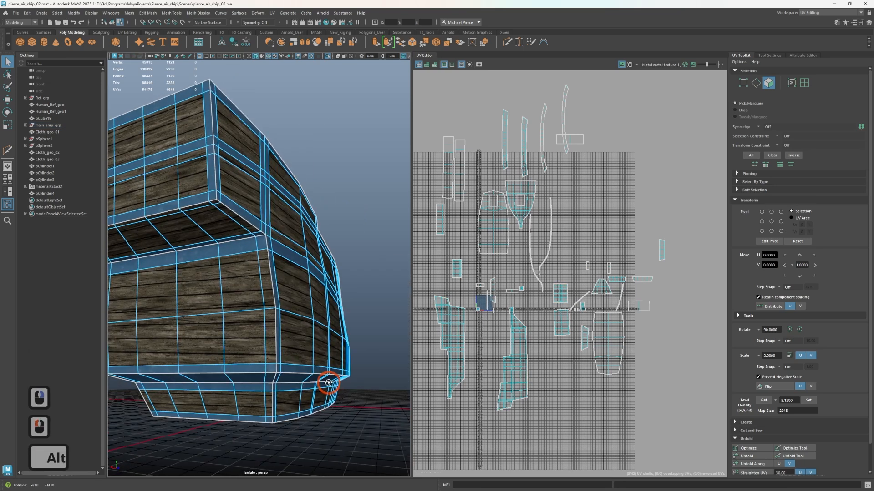
Select the narrow faces at the lower stern corners and the overhang underside's side edges, and assign them the metal material
click(265, 281)
shift+click(269, 336)
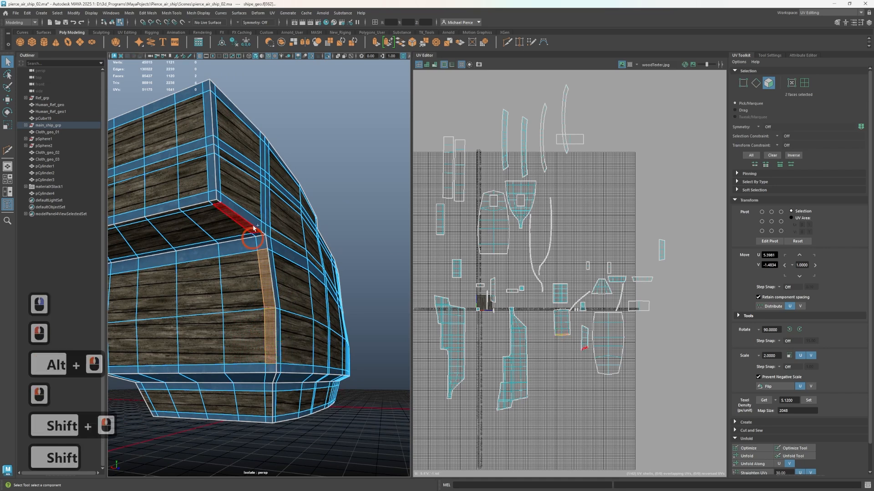
shift+click(247, 230)
alt+drag(246, 230, 127, 335)
shift+click(163, 300)
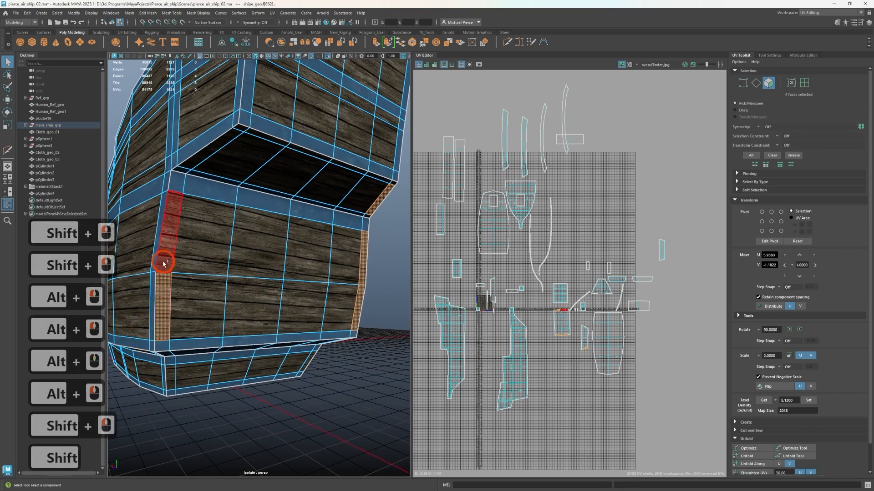
shift+click(164, 256)
shift+click(174, 387)
alt+drag(174, 388, 248, 332)
shift+click(303, 353)
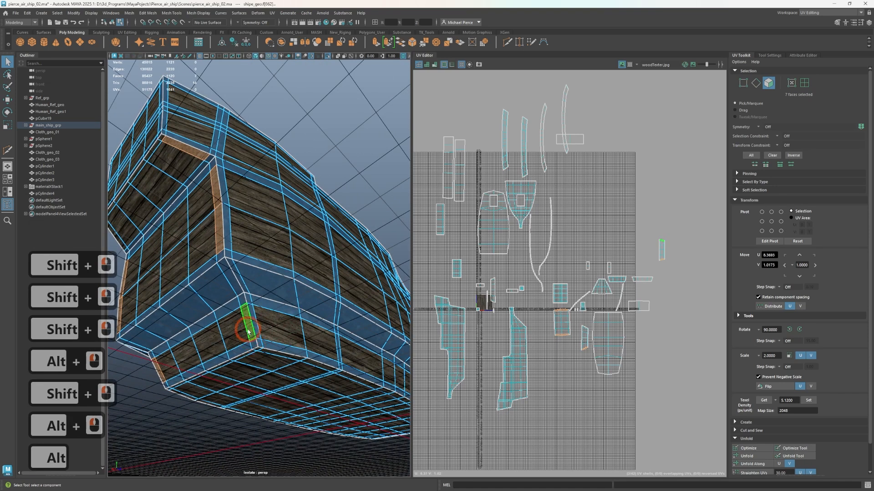
right_drag(233, 431, 278, 464)
Select the stern corner face of the hull's underside together with the narrow face loops running away from it
alt+drag(248, 385, 265, 359)
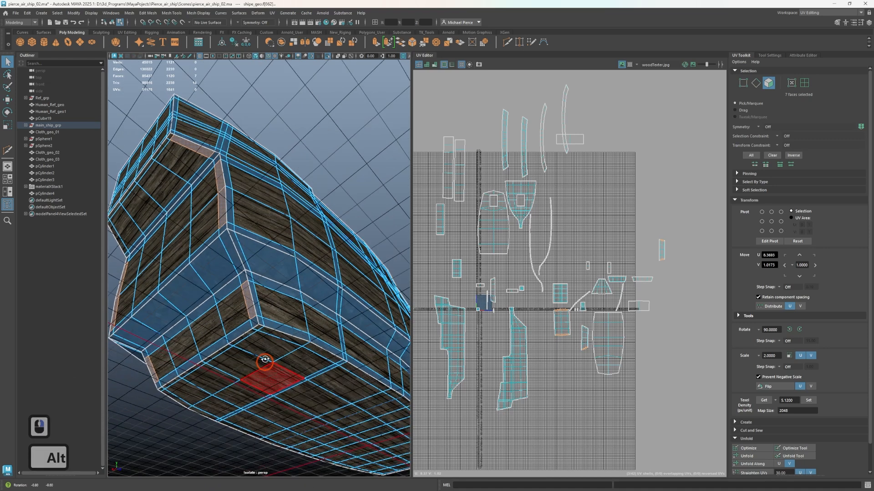
alt+right_drag(265, 360, 282, 324)
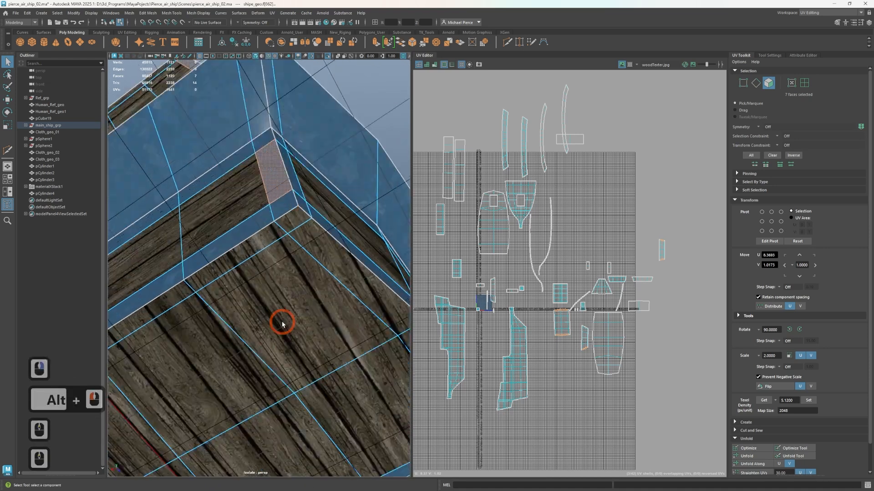
click(294, 223)
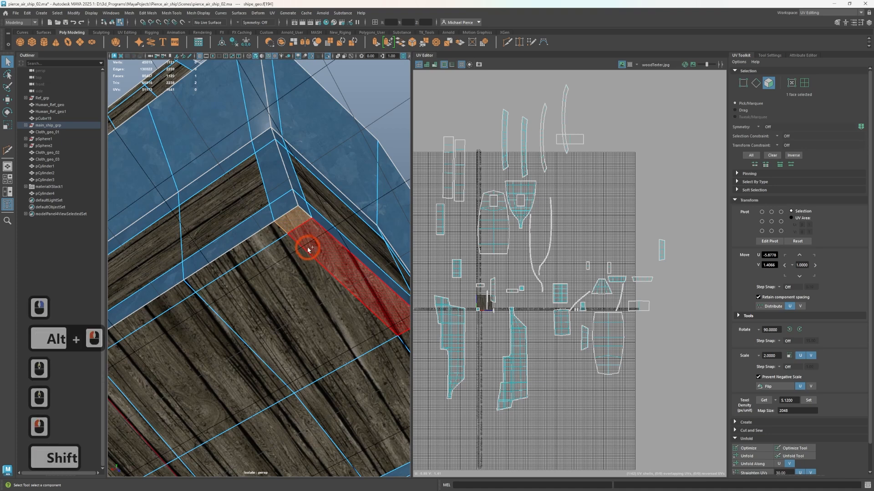
shift+double_click(309, 248)
shift+click(286, 228)
shift+double_click(269, 238)
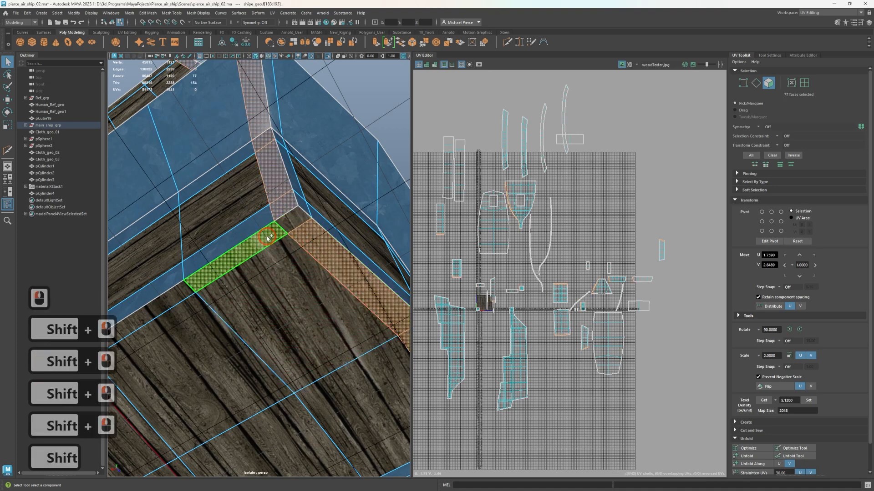
Add the opposite stern corner face and the narrow face loops along the hull underside's other edges to the selection
scroll(282, 242, down, 3)
alt+scroll(304, 341, down, 2)
alt+drag(305, 345, 200, 344)
alt+middle_drag(200, 345, 262, 282)
alt+scroll(262, 282, up, 3)
alt+drag(262, 280, 230, 244)
alt+scroll(230, 244, up, 2)
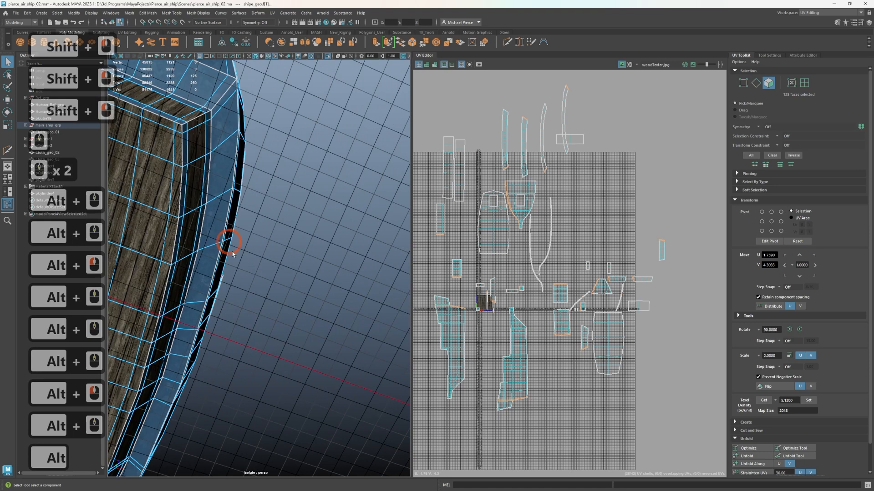
alt+middle_drag(231, 244, 269, 296)
shift+click(236, 237)
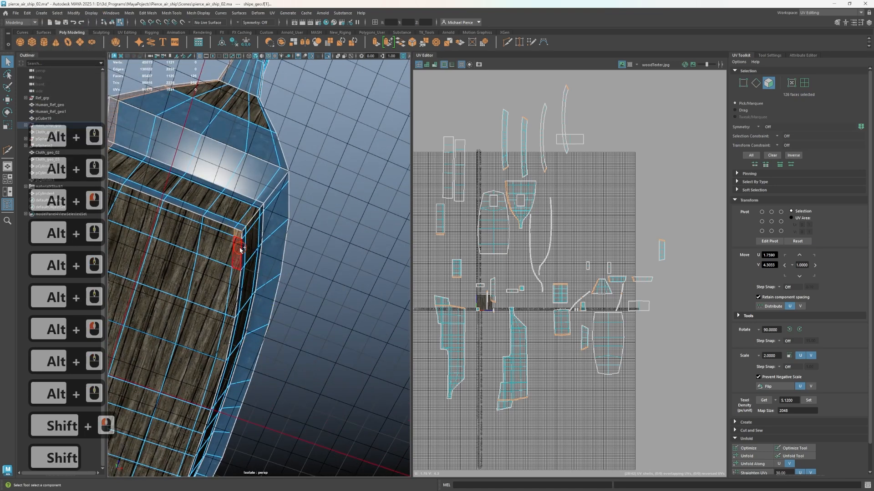
shift+double_click(240, 249)
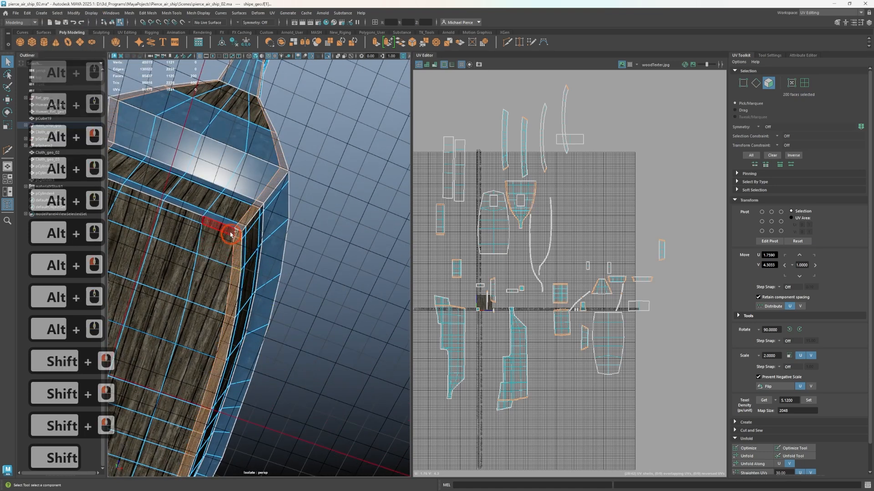
shift+double_click(188, 220)
Deselect the unwanted loop faces on the separate UV shells beside the hull side shells in the UV Editor
scroll(523, 296, down, 2)
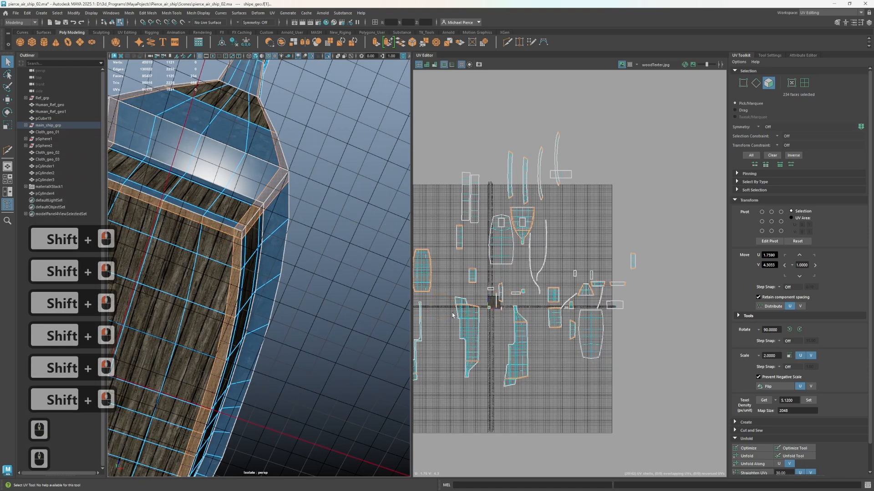
alt+drag(266, 305, 292, 320)
scroll(465, 311, up, 2)
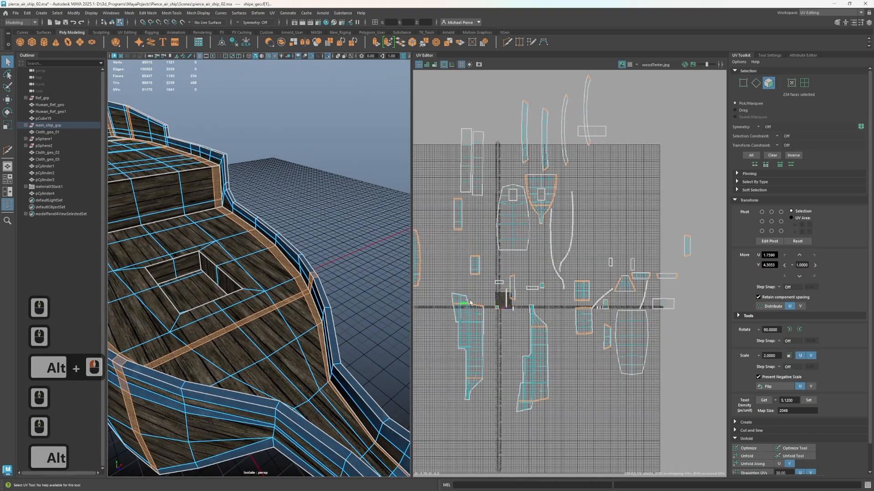
alt+middle_drag(464, 310, 627, 320)
ctrl+drag(589, 312, 518, 237)
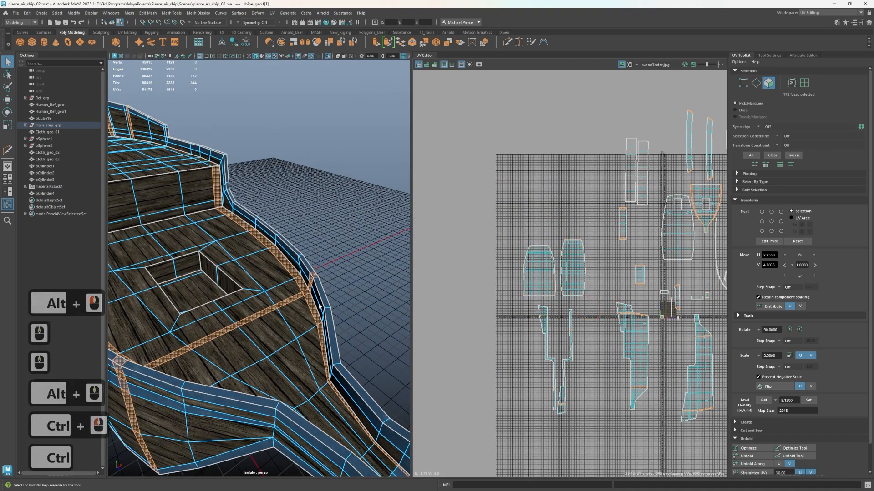
Deselect the side strips of the raised deck's step wall through their UV shell
scroll(473, 285, down, 1)
scroll(230, 278, down, 3)
mouse_move(250, 275)
alt+mouse_down()
mouse_move(236, 210)
mouse_move(248, 287)
mouse_move(237, 284)
alt+mouse_up()
alt+right_drag(237, 284, 282, 286)
mouse_move(199, 284)
alt+middle_down()
mouse_move(260, 296)
mouse_move(280, 286)
alt+middle_up()
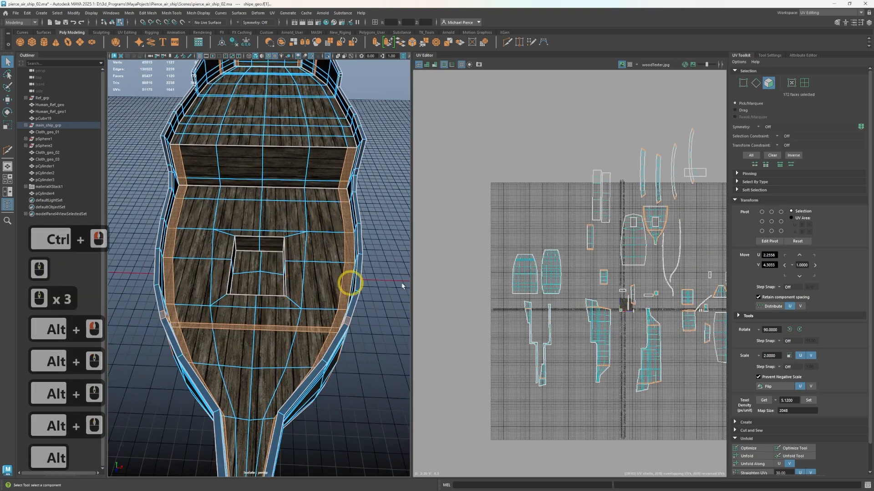
alt+middle_drag(587, 299, 512, 312)
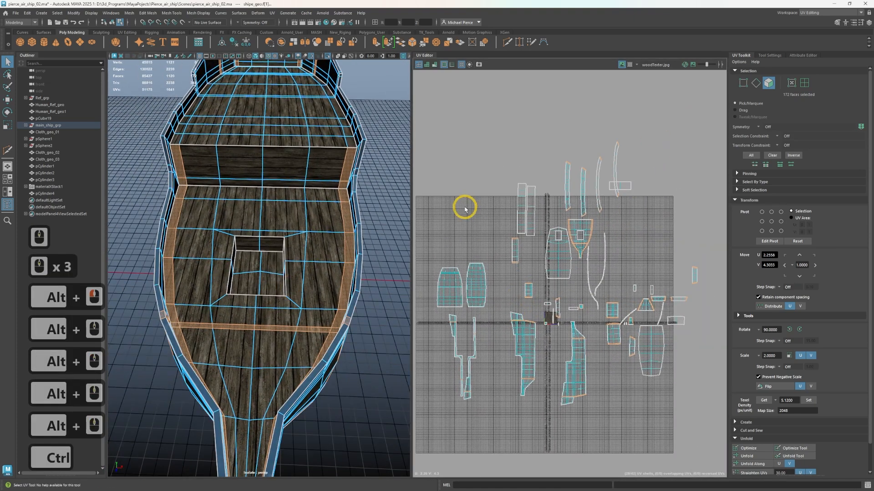
ctrl+click(521, 262)
ctrl+drag(503, 236, 522, 273)
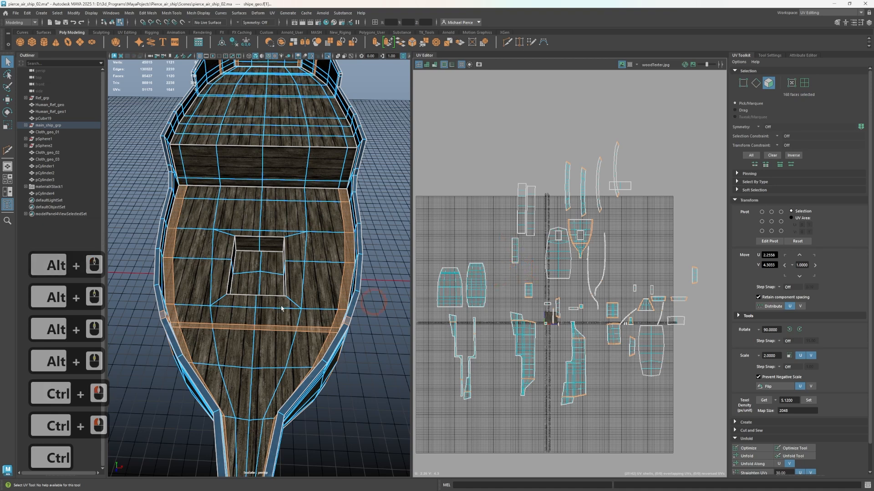
Try to deselect a face of the vertical strip on the hull's outer side, and undo the deselection
alt+drag(188, 304, 165, 304)
alt+middle_drag(166, 305, 262, 254)
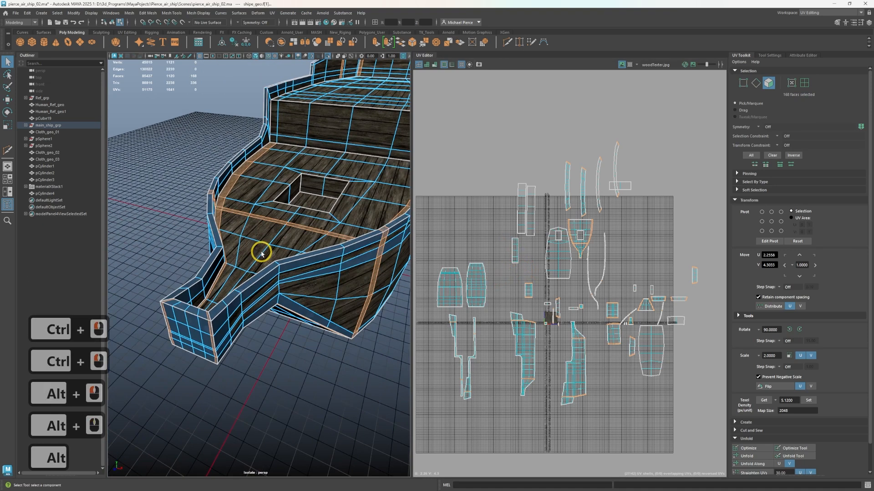
alt+drag(231, 306, 221, 288)
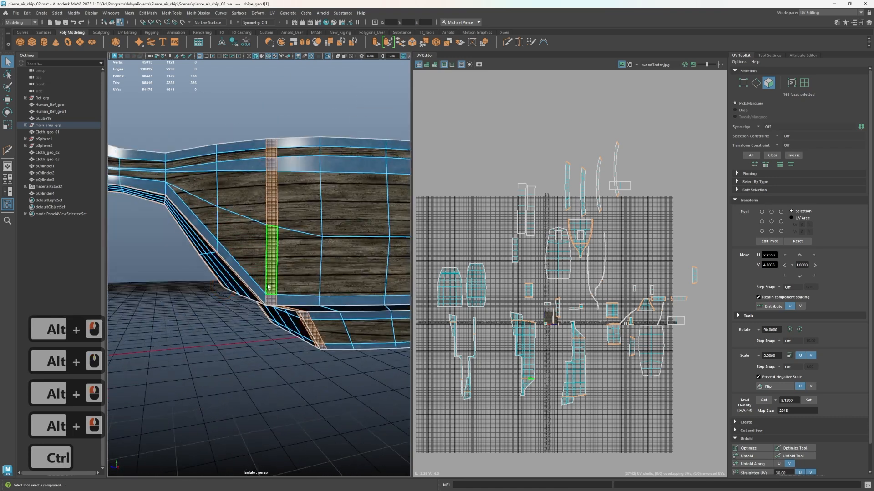
ctrl+click(271, 242)
ctrl+click(254, 125)
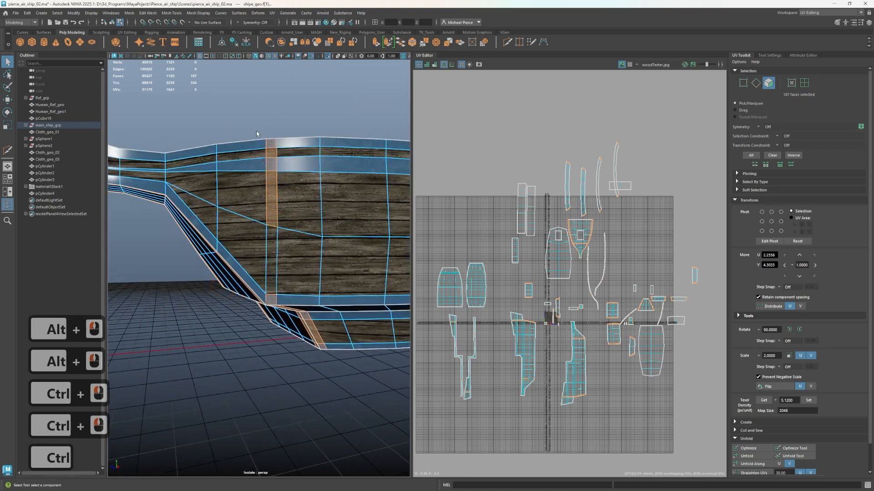
alt+drag(249, 121, 276, 191)
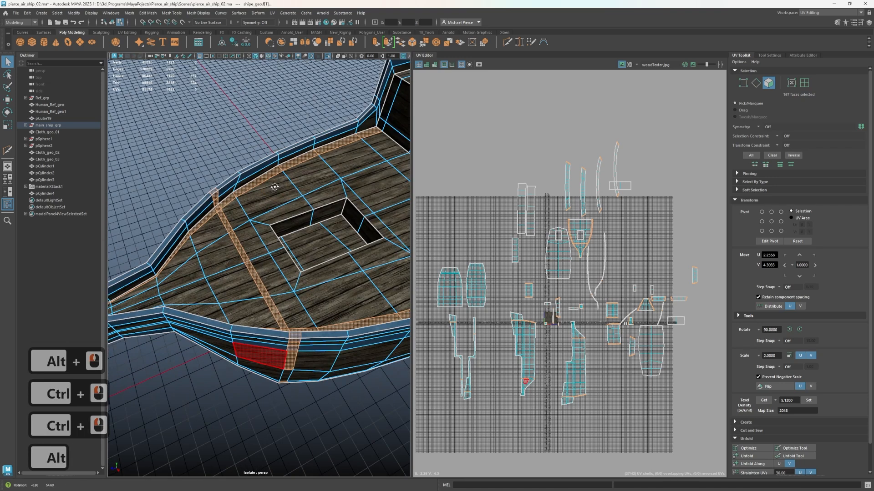
key(ctrl+z)
key(ctrl+z)
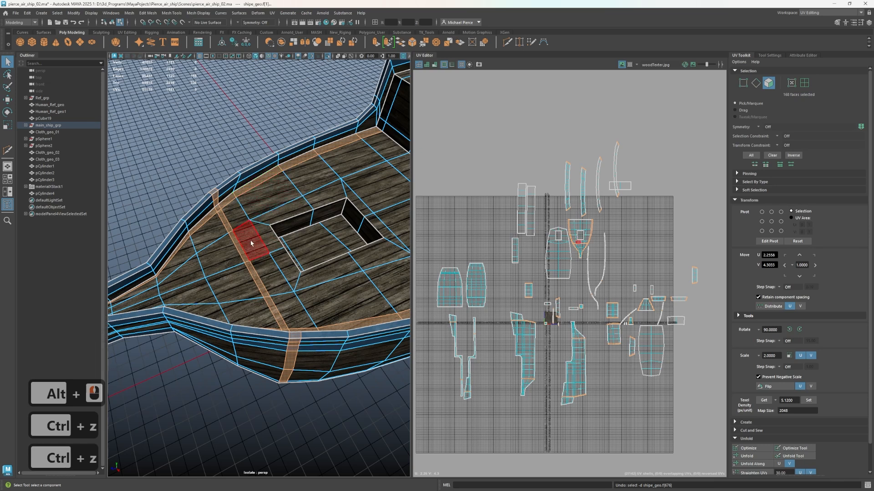
Deselect the narrow faces along one side edge of the main deck, from the cross strip to the step wall
alt+drag(251, 243, 232, 207)
ctrl+click(229, 203)
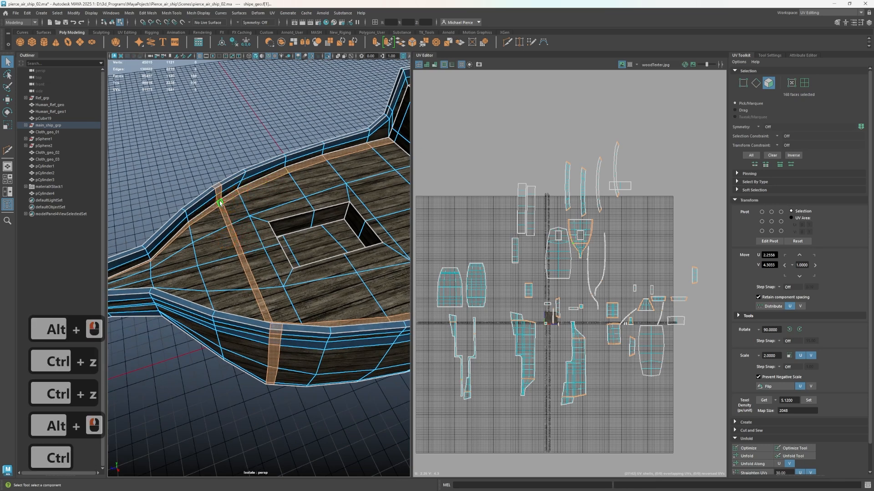
ctrl+click(219, 198)
ctrl+click(215, 196)
ctrl+click(215, 205)
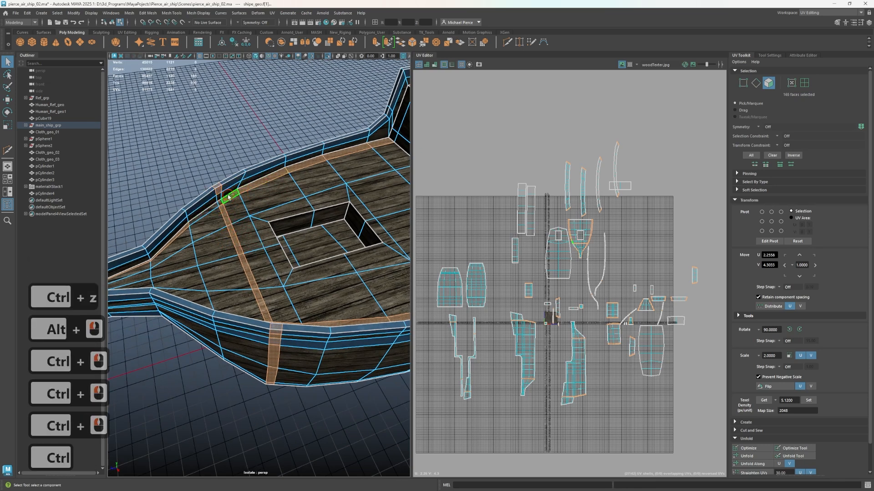
ctrl+click(302, 160)
ctrl+click(351, 150)
ctrl+click(382, 149)
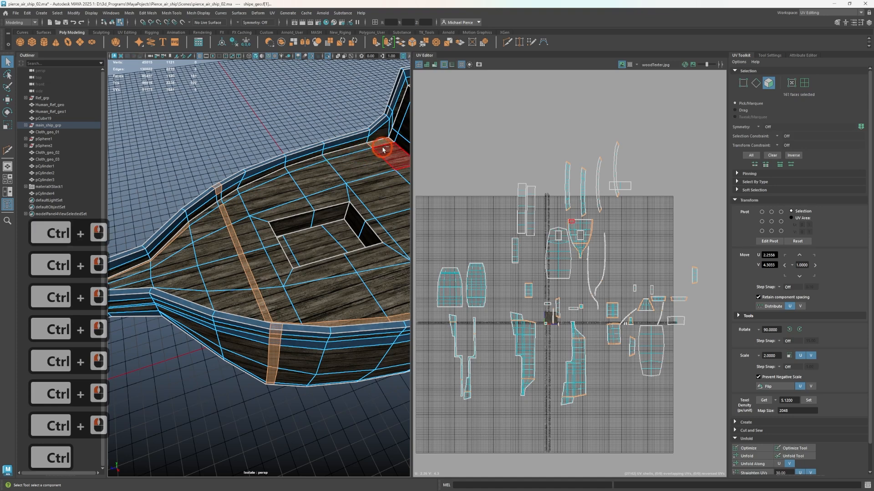
ctrl+click(382, 140)
Deselect the narrow deck-edge faces running from the cross strip toward the bow on one side
alt+drag(383, 140, 209, 189)
scroll(214, 198, up, 5)
alt+middle_drag(251, 232, 334, 359)
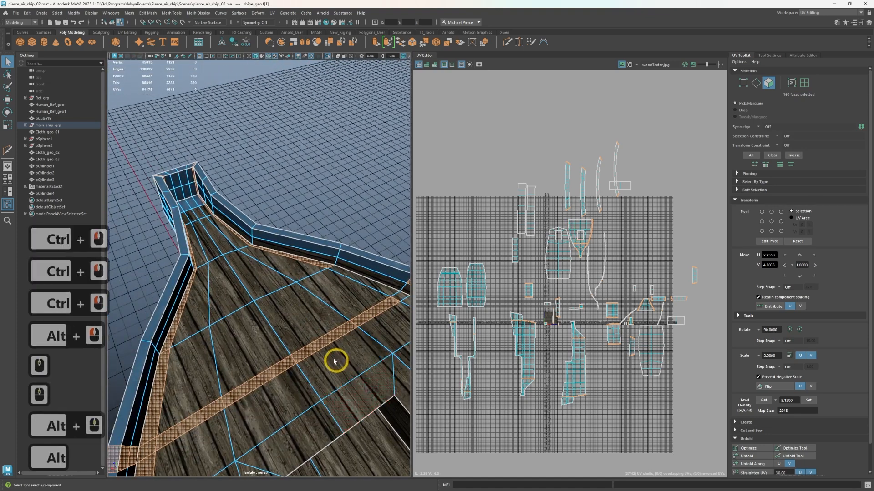
scroll(333, 355, up, 2)
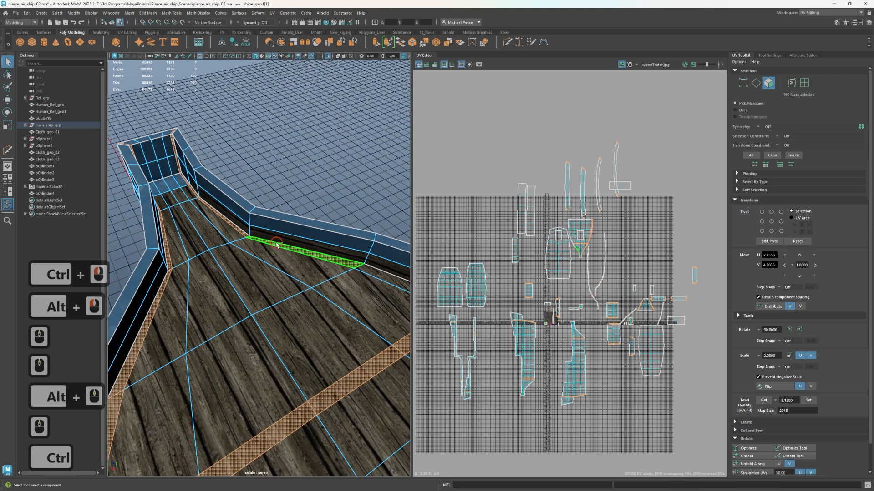
ctrl+click(277, 245)
ctrl+click(240, 230)
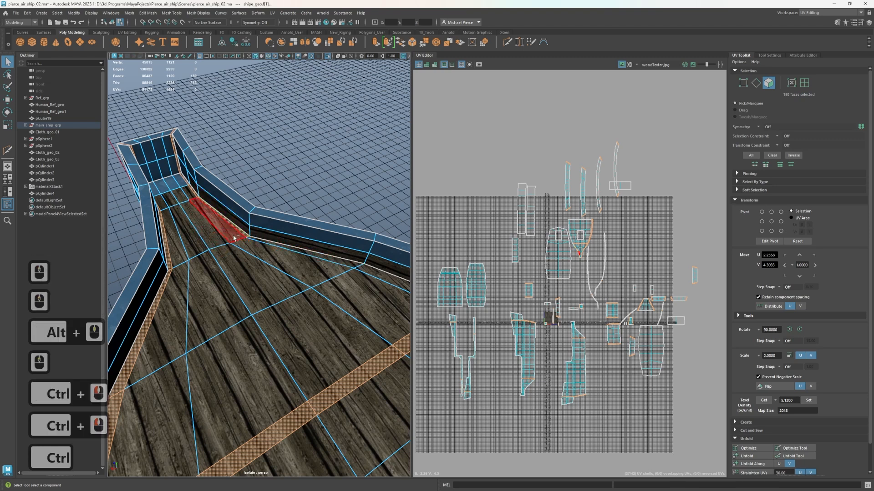
ctrl+click(212, 213)
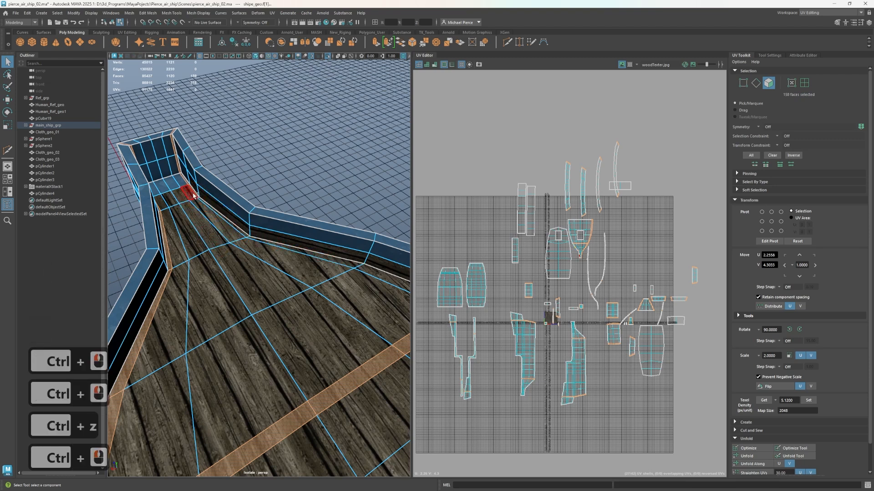
ctrl+click(196, 196)
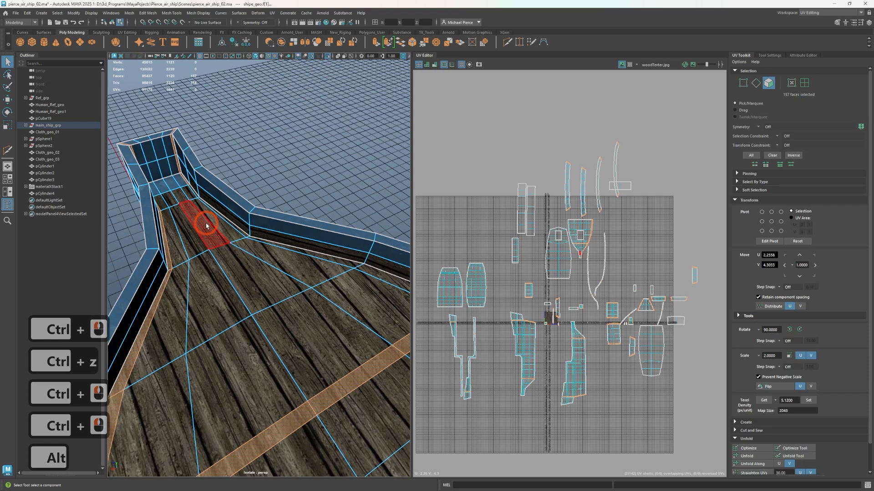
Deselect the narrow deck-edge faces on the other side of the main deck, from the bow back to the cross strip
alt+drag(201, 214, 335, 313)
ctrl+click(313, 295)
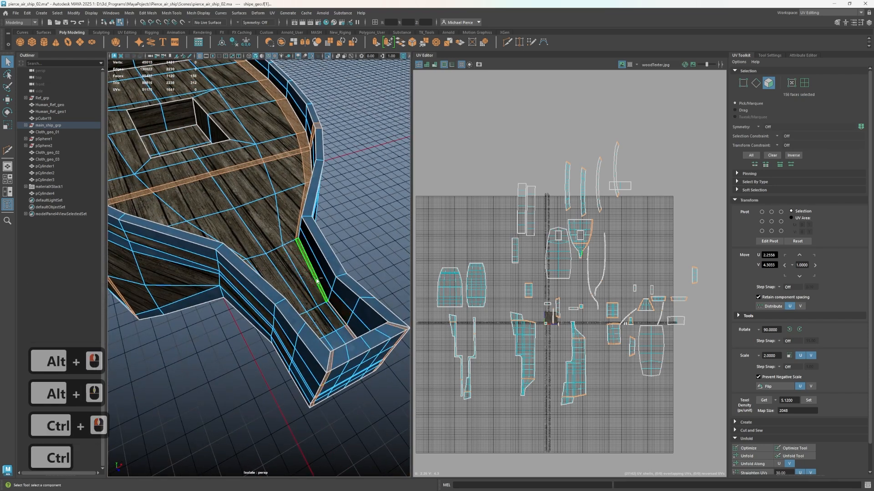
ctrl+click(314, 286)
alt+drag(306, 271, 387, 283)
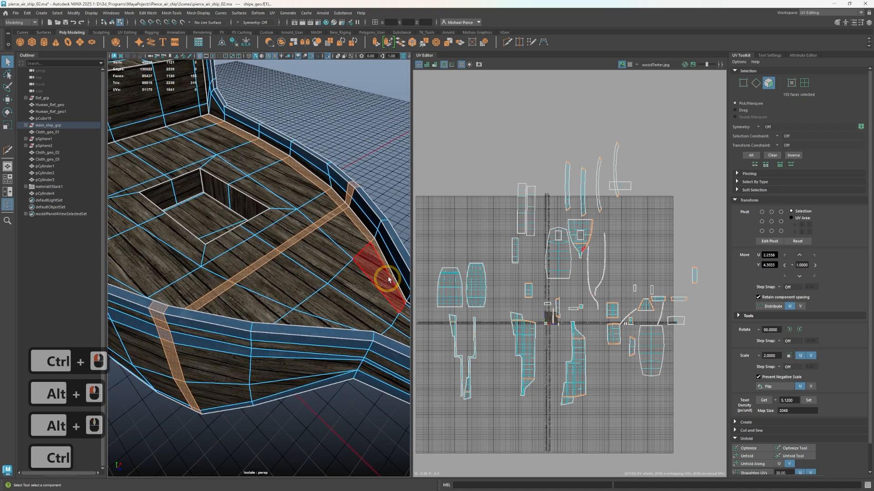
ctrl+click(381, 247)
ctrl+click(360, 222)
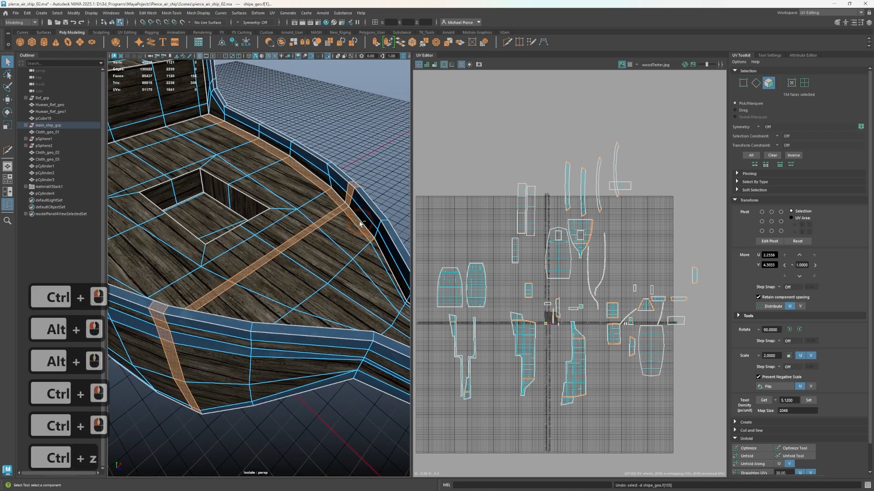
Deselect the faces of the strip that crosses the main deck
ctrl+click(355, 195)
ctrl+click(345, 205)
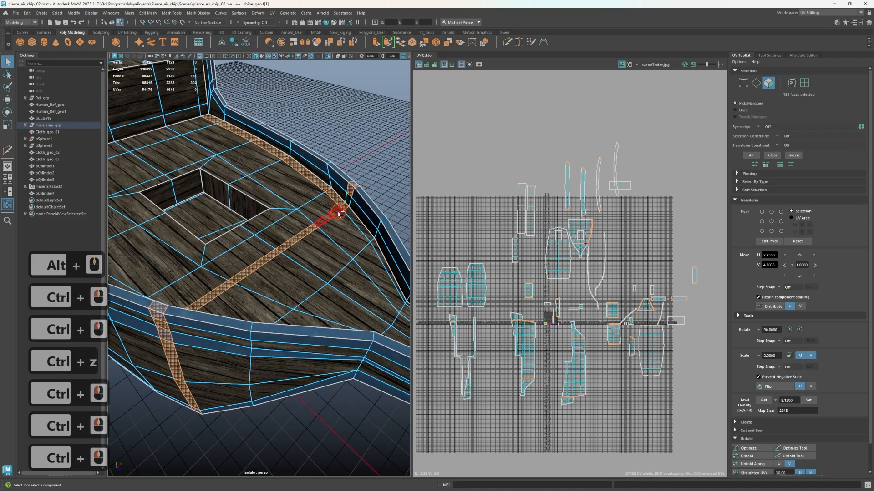
ctrl+click(298, 228)
ctrl+click(252, 271)
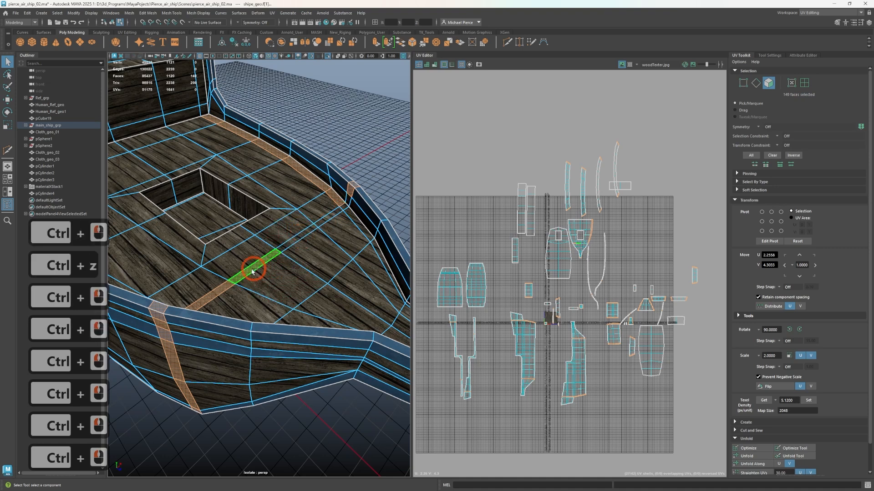
Deselect the remaining deck-edge faces running from the cross strip back to the raised deck's step wall
ctrl+click(321, 200)
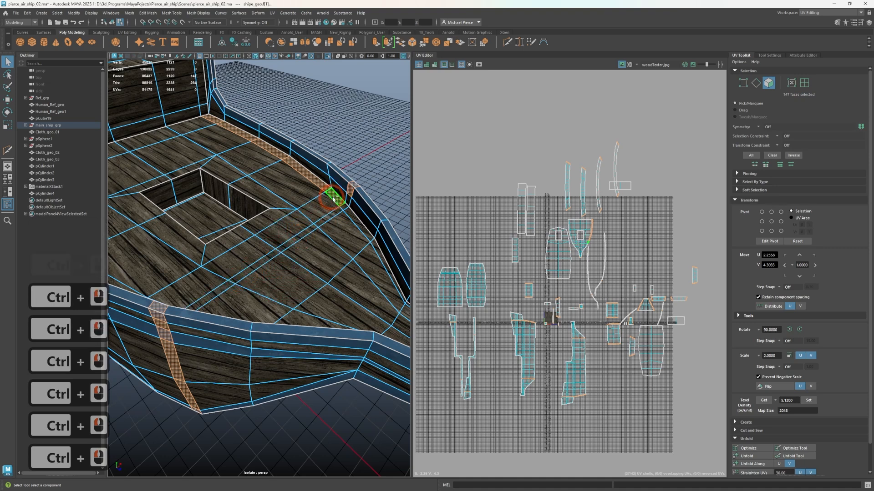
ctrl+click(324, 183)
ctrl+click(257, 156)
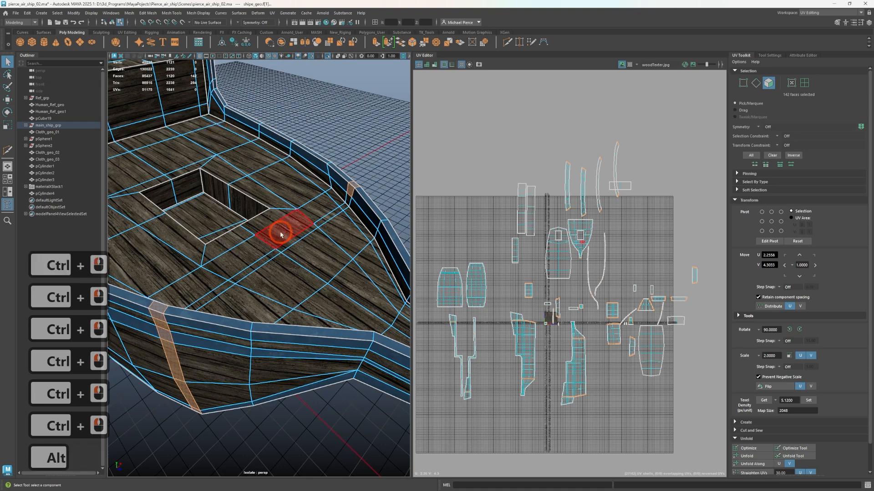
Deselect the vertical strip's face on the inner side of the bow bulwark, where the deck's cross strip ended
alt+drag(281, 235, 222, 247)
alt+drag(214, 293, 172, 380)
alt+middle_drag(314, 248, 233, 490)
alt+middle_drag(250, 343, 280, 262)
scroll(564, 353, up, 2)
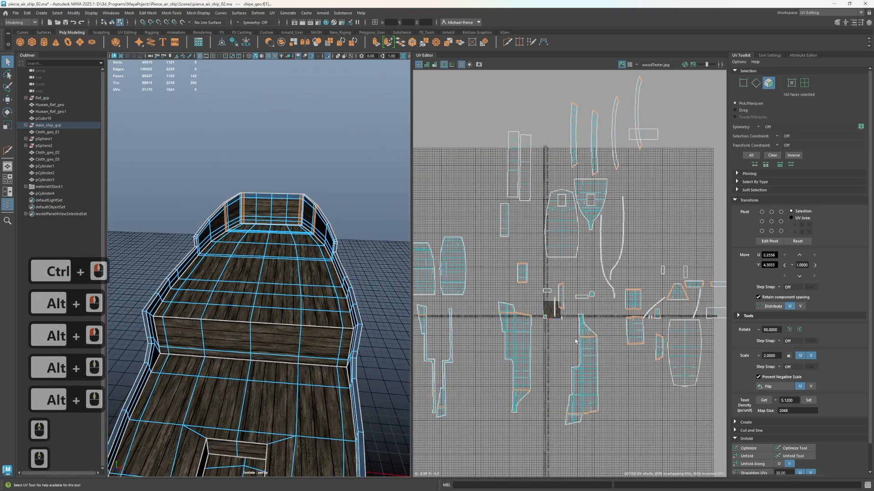
alt+drag(371, 240, 250, 453)
scroll(293, 308, up, 6)
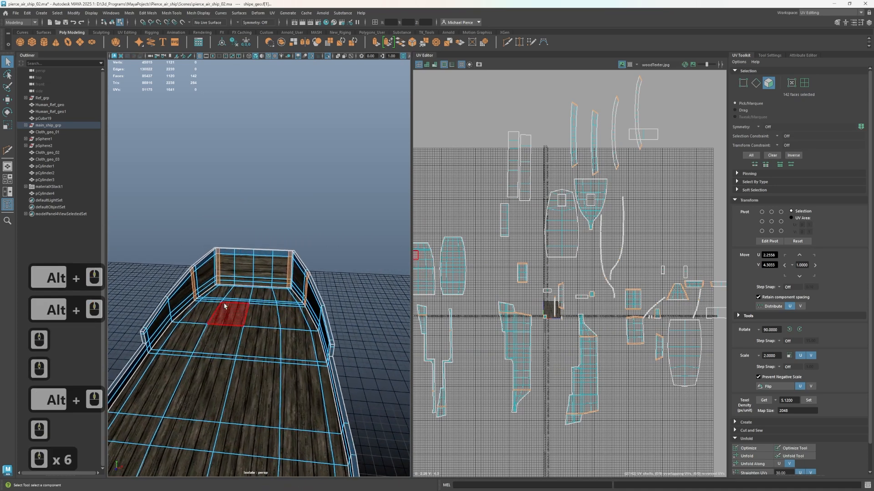
alt+right_drag(322, 342, 345, 348)
alt+right_drag(306, 246, 366, 125)
scroll(220, 340, down, 5)
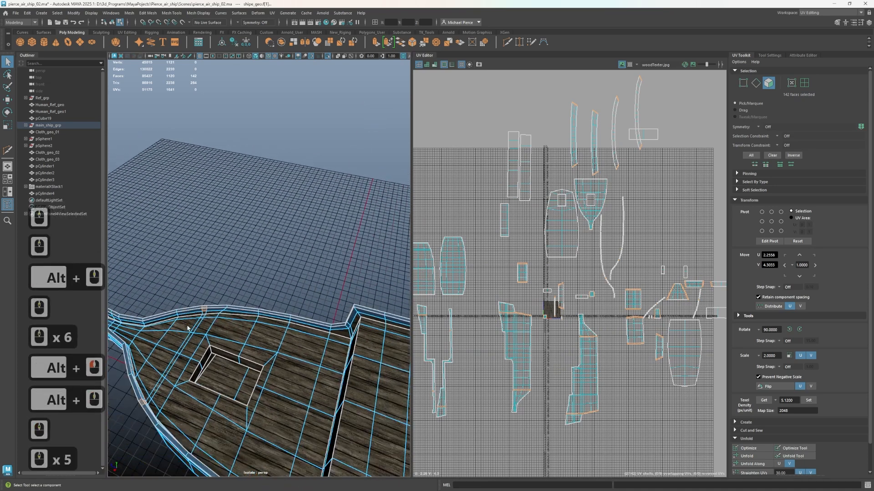
ctrl+click(205, 311)
Examine the hull from the bow to the stern for unwanted faces that are still selected
alt+drag(195, 313, 210, 359)
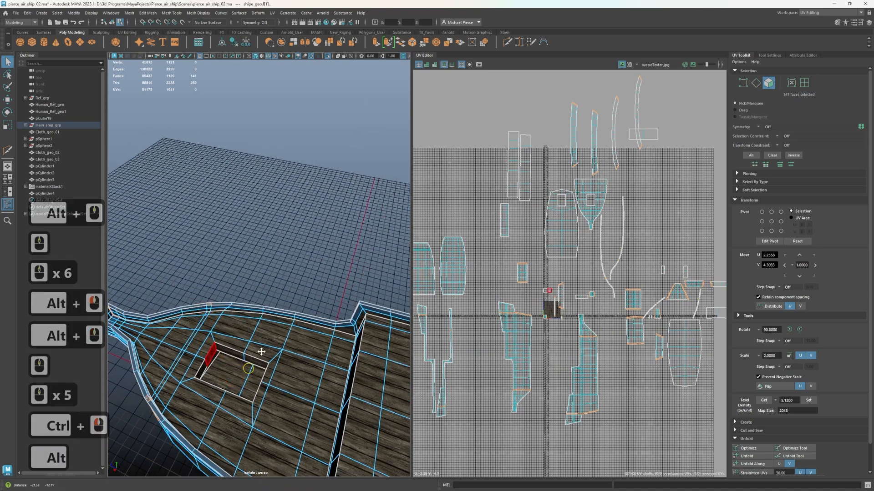
alt+right_drag(211, 359, 228, 335)
alt+drag(228, 335, 258, 357)
scroll(259, 357, down, 4)
alt+right_drag(308, 318, 282, 392)
alt+middle_drag(283, 391, 273, 328)
alt+drag(273, 328, 309, 319)
alt+middle_drag(310, 318, 354, 197)
alt+drag(354, 197, 274, 265)
alt+middle_drag(275, 265, 372, 257)
alt+middle_drag(265, 319, 240, 226)
alt+scroll(240, 226, down, 3)
alt+drag(239, 226, 251, 218)
alt+scroll(262, 358, up, 4)
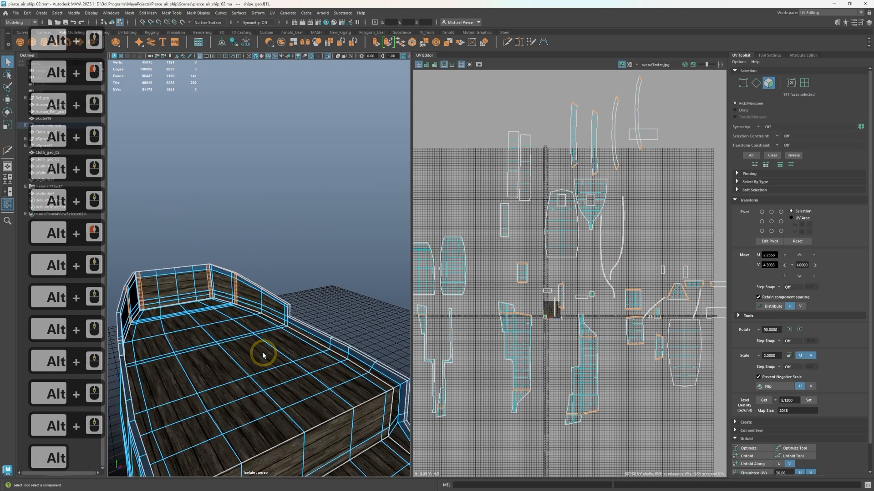
alt+scroll(229, 312, up, 5)
alt+scroll(226, 312, down, 2)
alt+scroll(226, 313, down, 5)
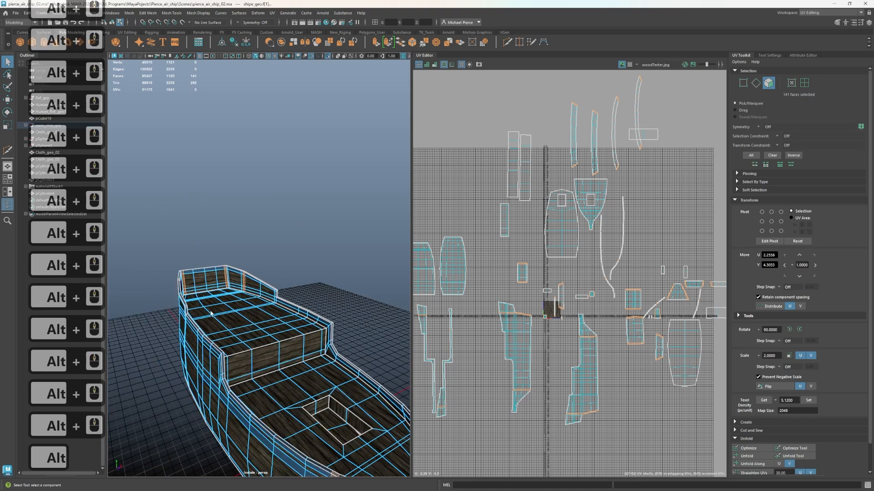
alt+drag(153, 451, 197, 439)
alt+middle_drag(220, 418, 410, 329)
mouse_move(300, 311)
alt+mouse_down()
mouse_move(306, 318)
mouse_move(287, 314)
alt+mouse_up()
alt+middle_drag(291, 291, 312, 332)
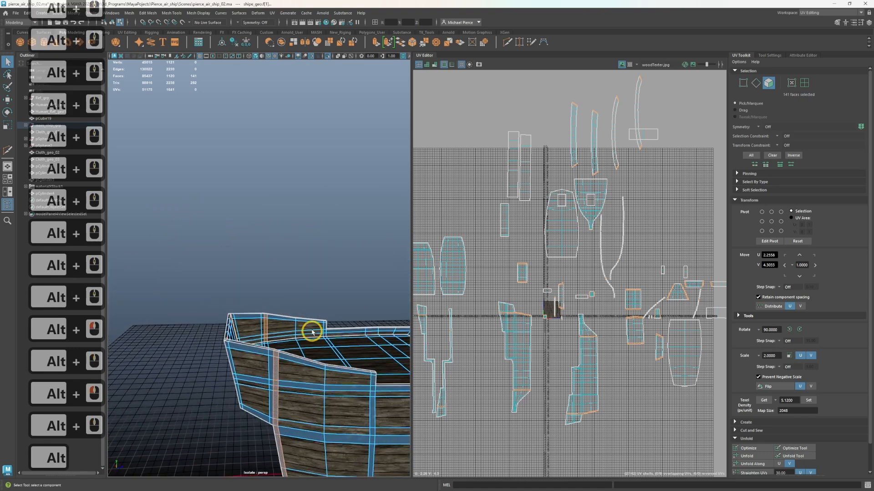
Deselect the vertical strip faces on the inside of the stern bulwark along one side and in its corner
alt+drag(312, 334, 282, 336)
alt+scroll(284, 332, up, 4)
alt+middle_drag(284, 326, 187, 230)
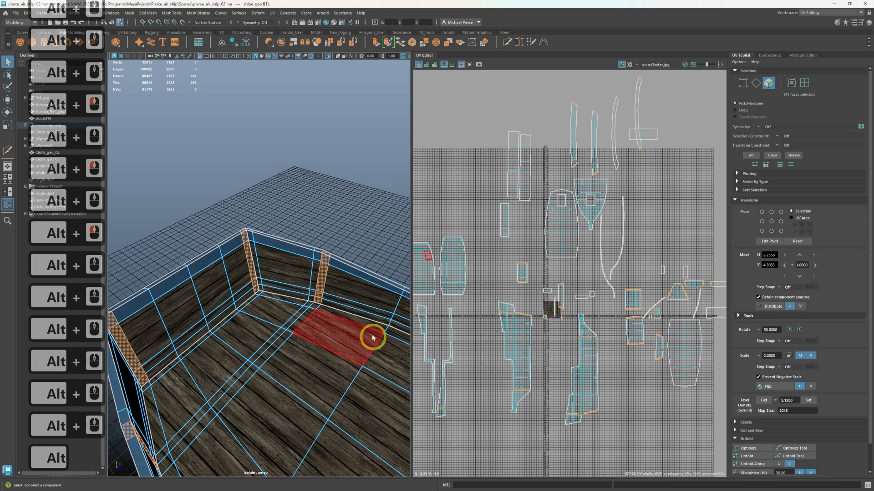
ctrl+click(325, 276)
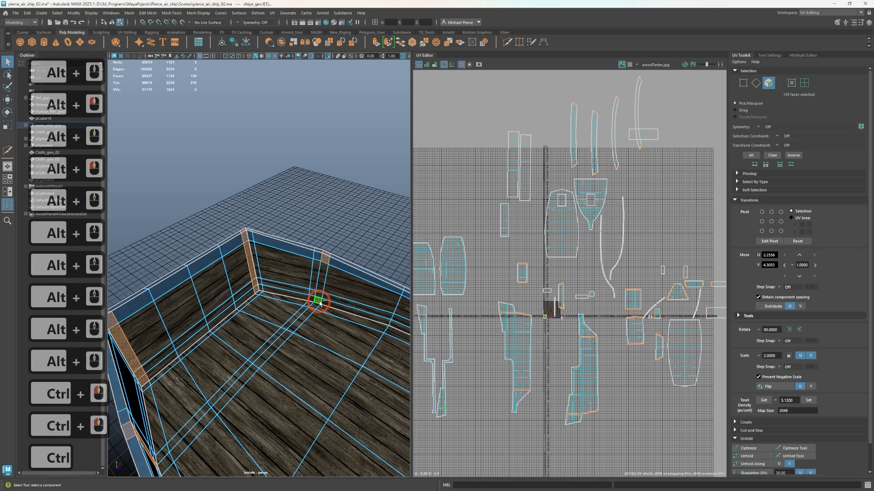
ctrl+click(250, 267)
ctrl+click(253, 281)
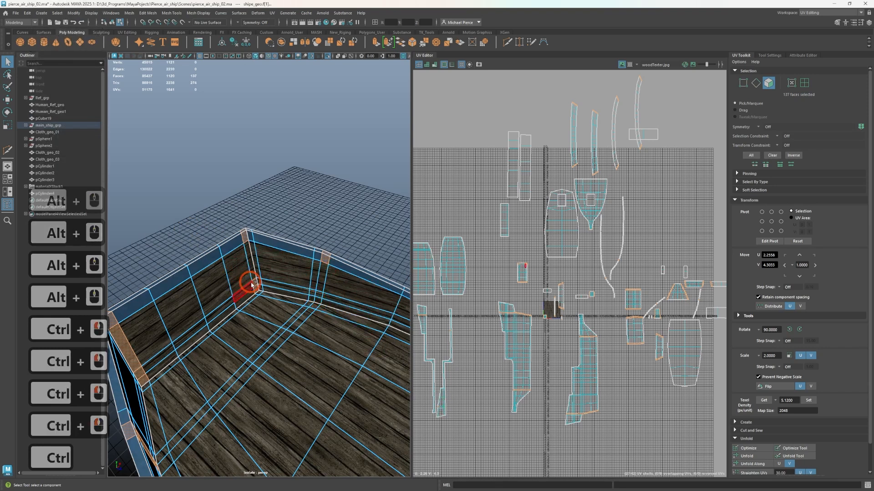
ctrl+click(255, 284)
ctrl+click(256, 288)
Deselect the vertical strip faces on the inside of the stern bulwark's opposite side and corner
alt+drag(256, 287, 210, 344)
key(Tab)
key(Tab)
key(Tab)
key(Tab)
key(Tab)
key(Tab)
key(Tab)
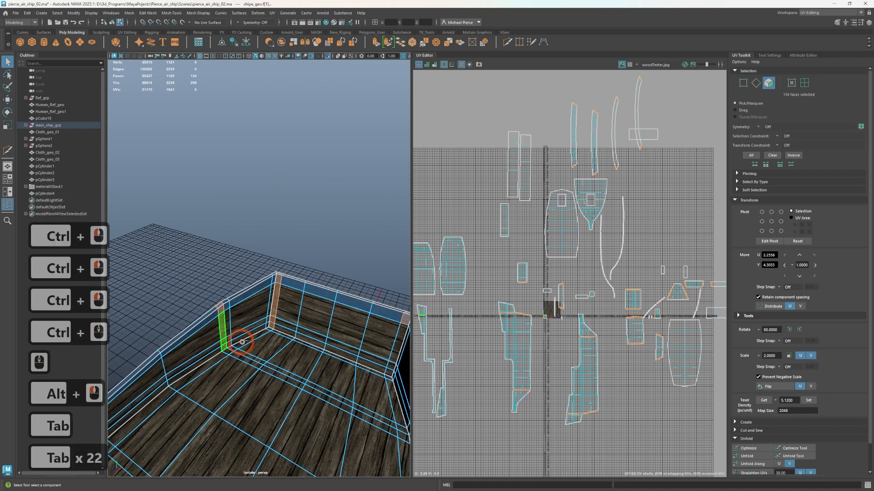
click(275, 298)
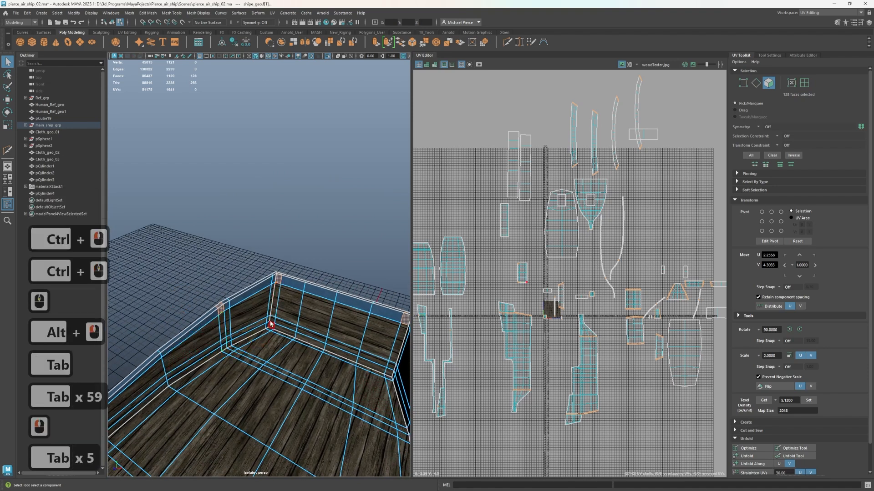
Assign the M_metal material to the selected hull strip faces
right_drag(242, 211, 259, 398)
right_drag(294, 439, 294, 433)
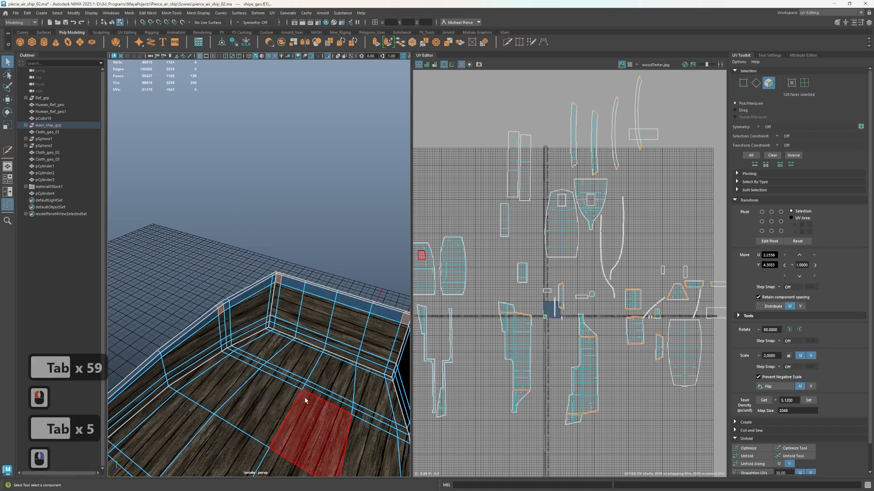
scroll(298, 389, down, 6)
alt+drag(292, 381, 205, 336)
right_drag(206, 336, 246, 291)
click(279, 379)
Assign M_wood to the stray metal panel face on the hull's outer side, beside the vertical strip
scroll(283, 390, up, 2)
alt+drag(258, 427, 240, 307)
click(269, 239)
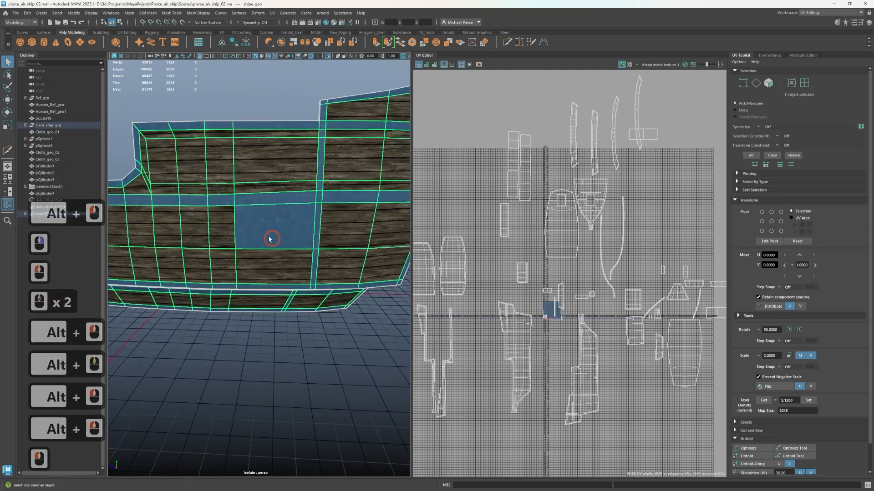
right_drag(268, 237, 268, 256)
click(268, 240)
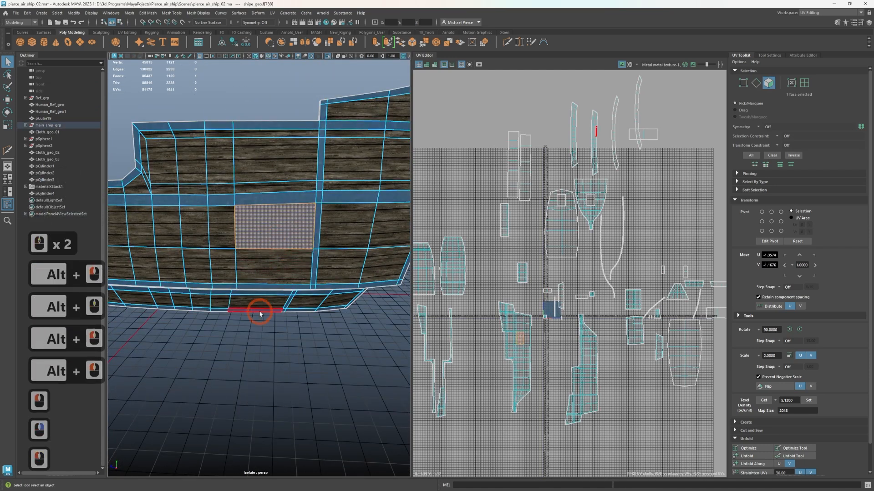
right_drag(249, 297, 250, 354)
mouse_move(266, 484)
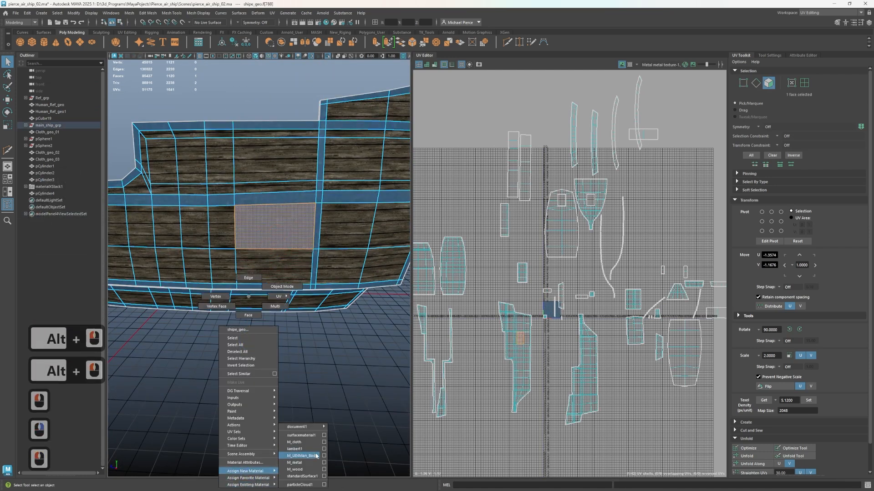
click(314, 462)
Turn off isolation and assign M_metal to the outer hull faces around the wing beam's bracket, below the horizontal strip
key(ctrl+1)
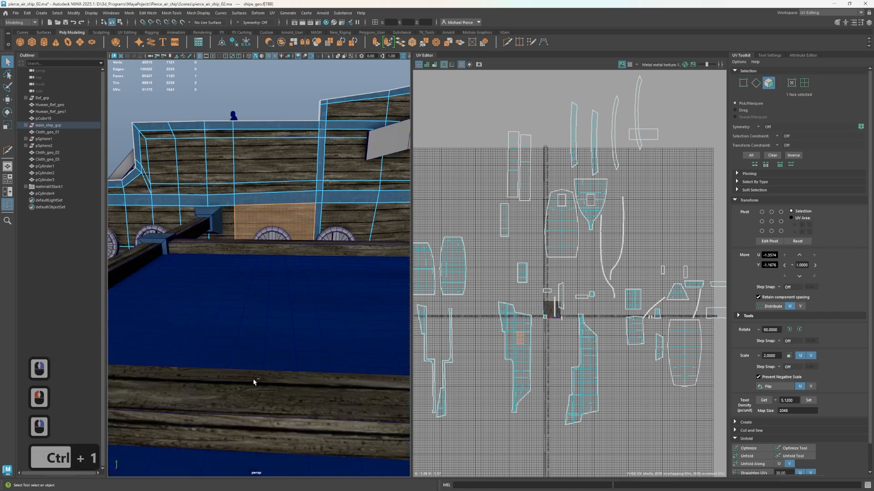
scroll(220, 248, down, 5)
alt+drag(220, 248, 249, 238)
alt+middle_drag(249, 238, 218, 212)
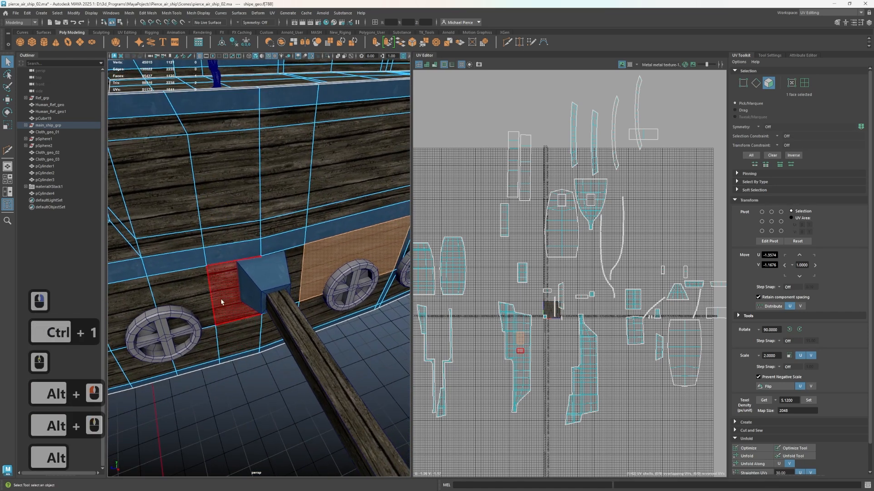
drag(223, 301, 233, 298)
shift+click(294, 273)
shift+click(250, 330)
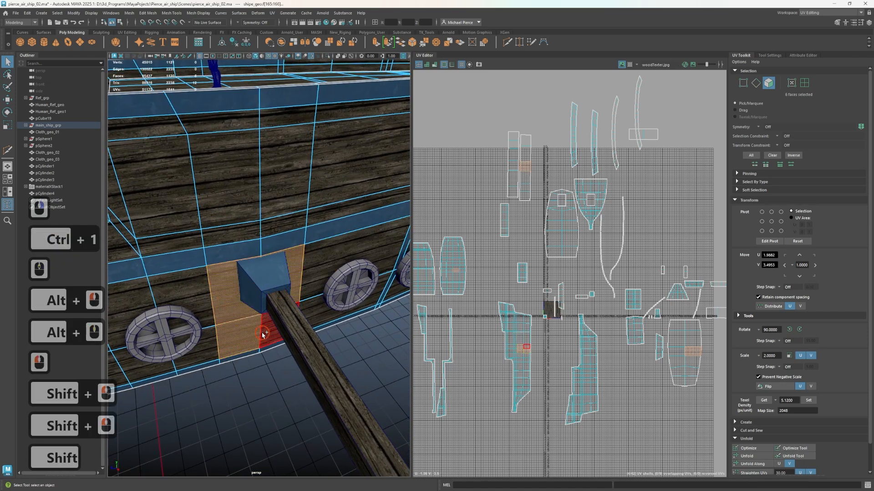
shift+click(263, 335)
right_drag(235, 297, 240, 486)
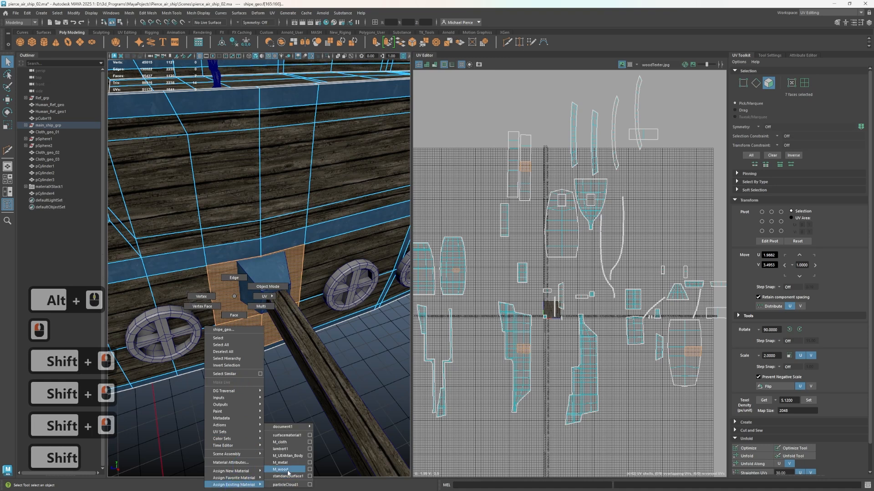
right_drag(283, 469, 283, 463)
Select the outer hull faces above the beam bracket, between the horizontal strip and the top rail
alt+drag(286, 417, 233, 366)
alt+scroll(231, 366, down, 5)
scroll(274, 285, up, 5)
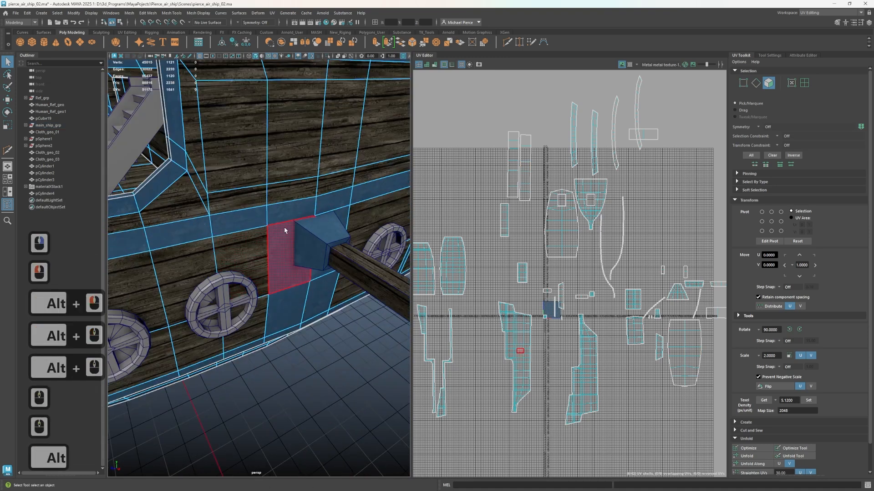
alt+middle_drag(282, 227, 265, 267)
click(251, 255)
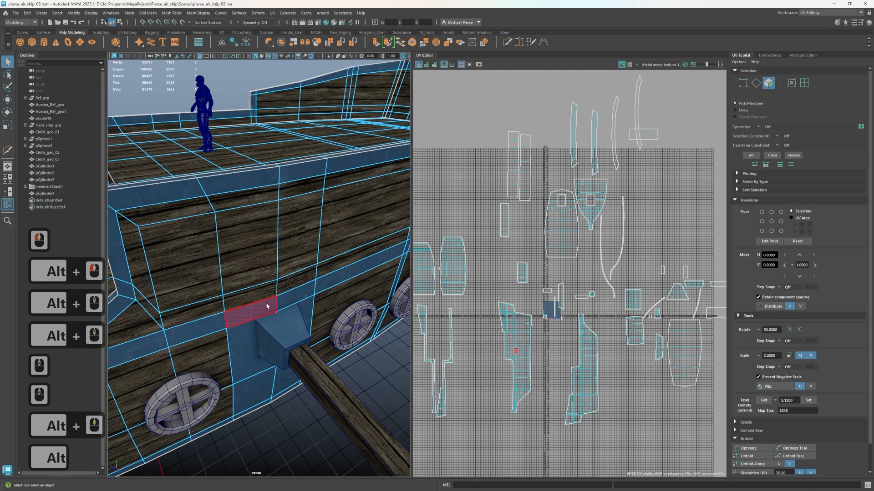
click(252, 299)
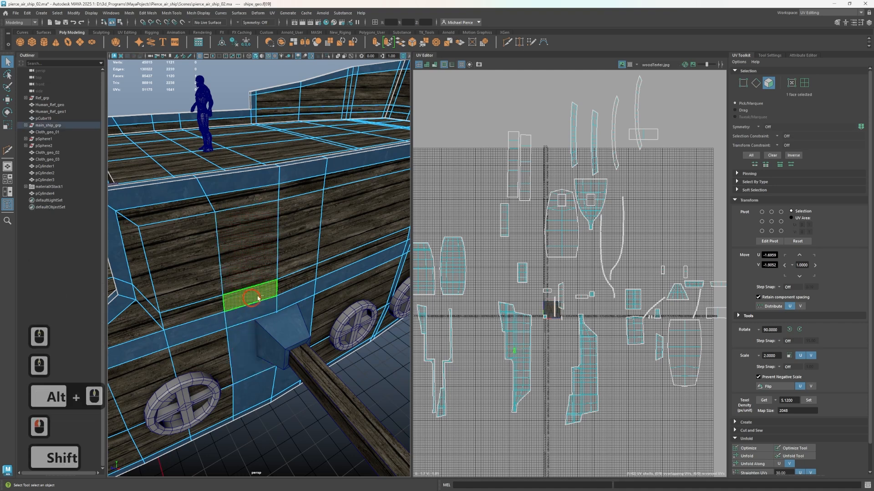
shift+click(251, 246)
shift+click(298, 227)
shift+click(291, 195)
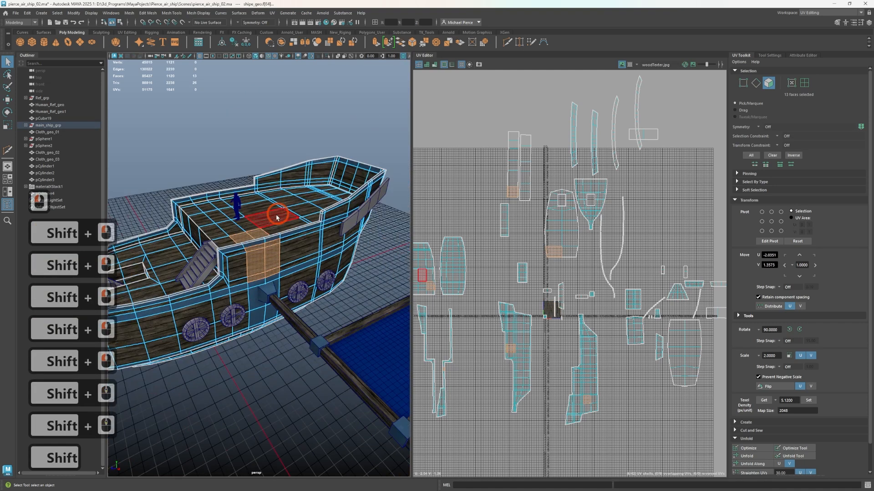
Deselect the raised deck faces included in the selection next to the hull panel above the bracket
alt+scroll(276, 218, down, 5)
scroll(228, 331, up, 5)
alt+drag(228, 331, 241, 343)
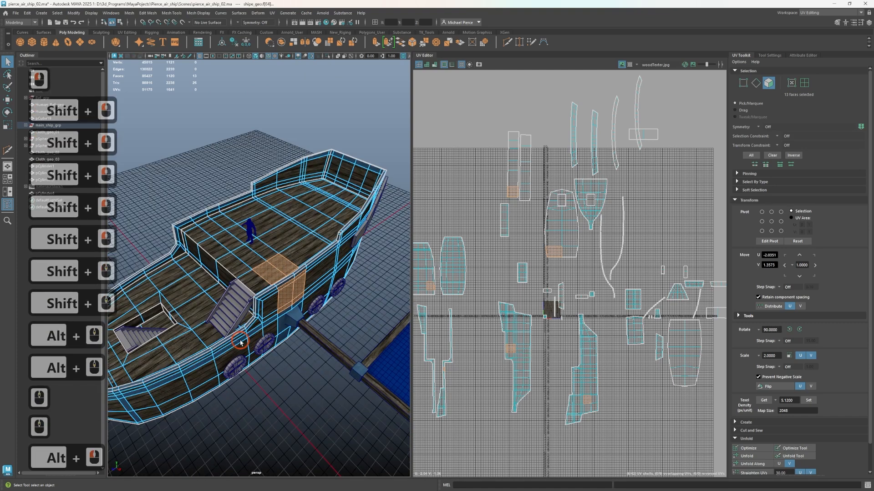
scroll(261, 321, up, 6)
ctrl+click(278, 306)
ctrl+click(340, 220)
ctrl+scroll(328, 277, down, 2)
Deselect the stray face on the inner bulwark and the stray outer face on the opposite side of the hull
alt+drag(326, 289, 359, 290)
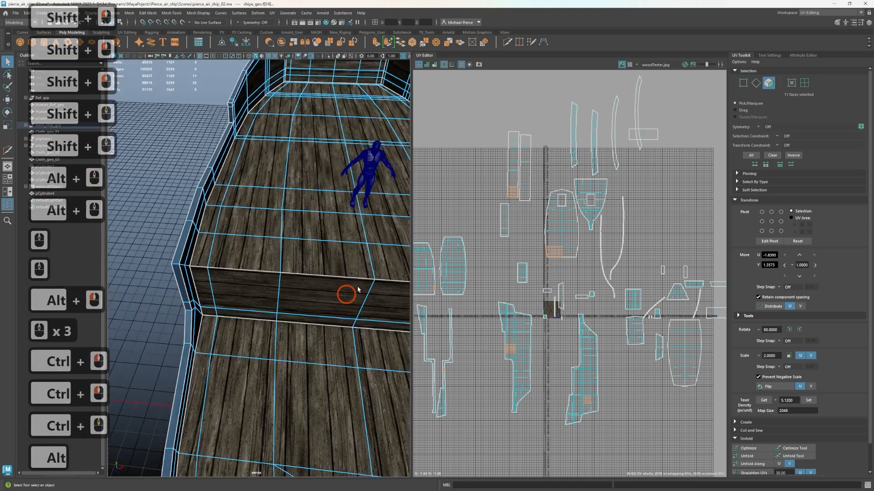
alt+scroll(318, 307, down, 3)
alt+drag(298, 313, 342, 303)
alt+scroll(343, 302, up, 3)
alt+middle_drag(343, 302, 250, 330)
alt+drag(250, 330, 305, 304)
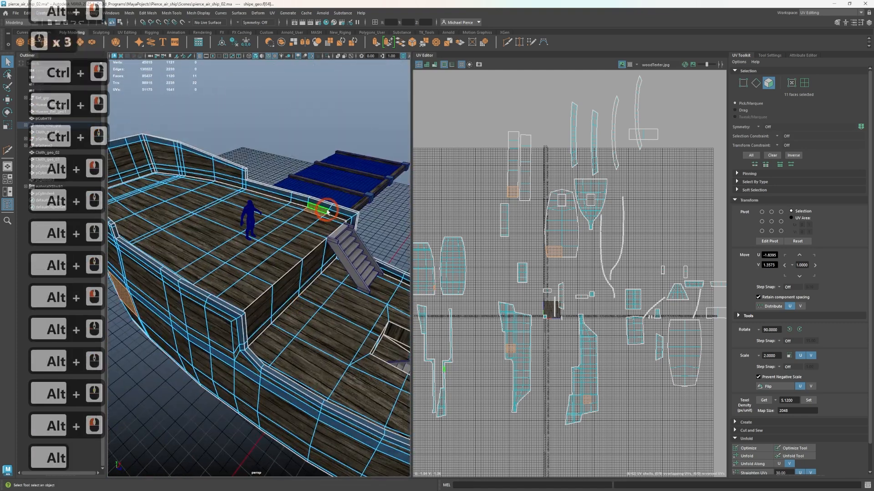
ctrl+click(318, 212)
alt+drag(171, 304, 217, 271)
ctrl+click(180, 274)
Select the vertical column of outer hull faces on the opposite side, below the top rail, and assign M_metal to them
key(Tab)
key(Tab)
key(Tab)
key(Tab)
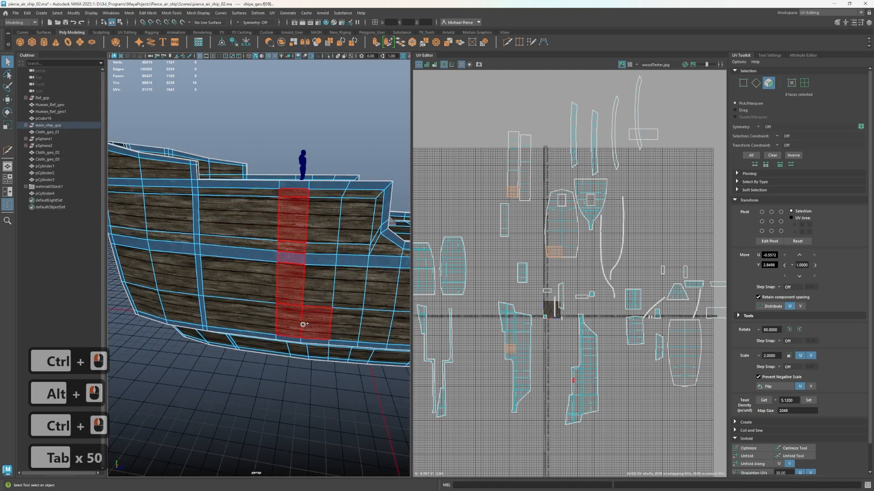
drag(326, 191, 326, 193)
scroll(279, 287, down, 2)
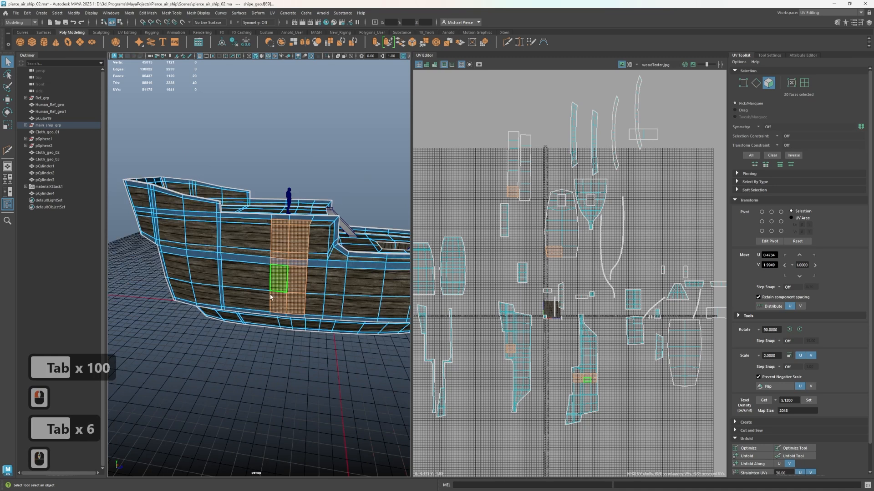
mouse_move(208, 372)
right_down()
mouse_move(230, 458)
mouse_move(279, 458)
right_up()
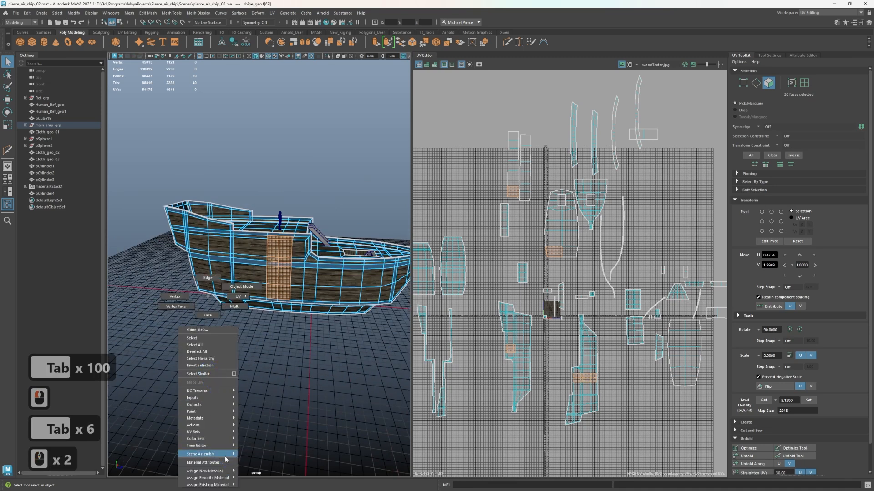
right_drag(222, 475, 227, 489)
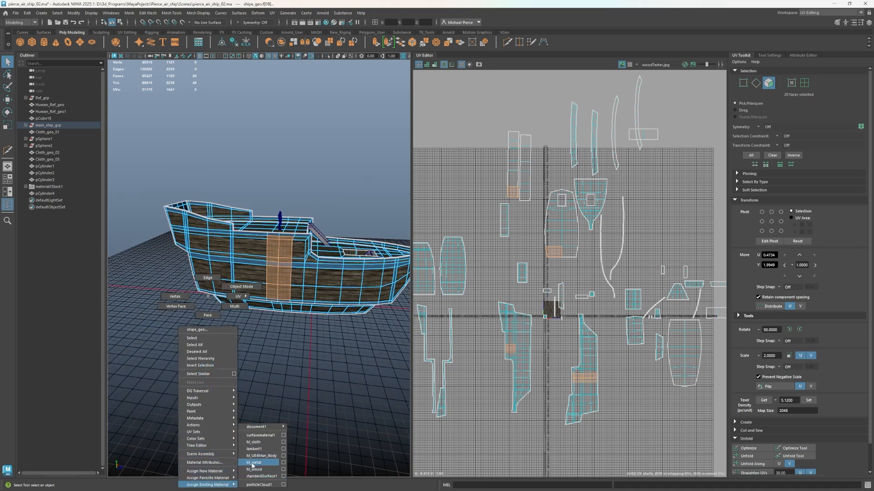
right_drag(253, 465, 252, 465)
Return the hull to object mode, turn off the wireframe overlay and inspect the ship's end and underside
scroll(315, 383, up, 2)
alt+drag(314, 382, 150, 322)
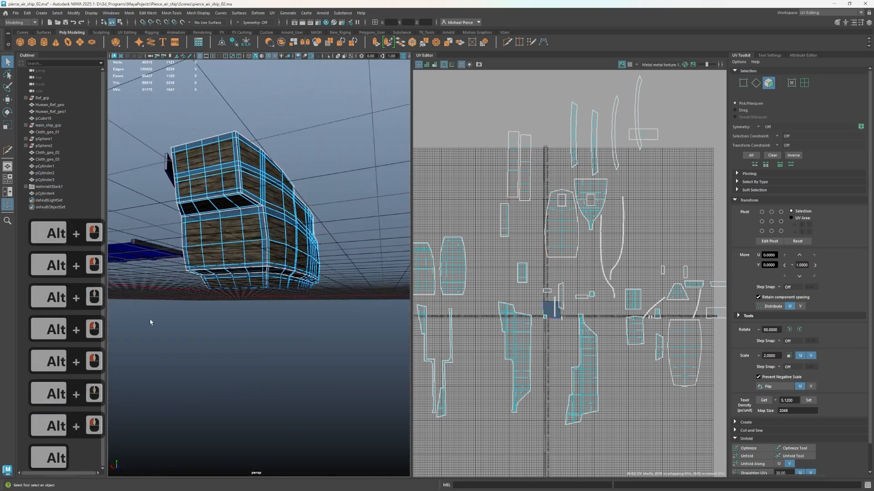
right_drag(339, 262, 368, 238)
click(358, 255)
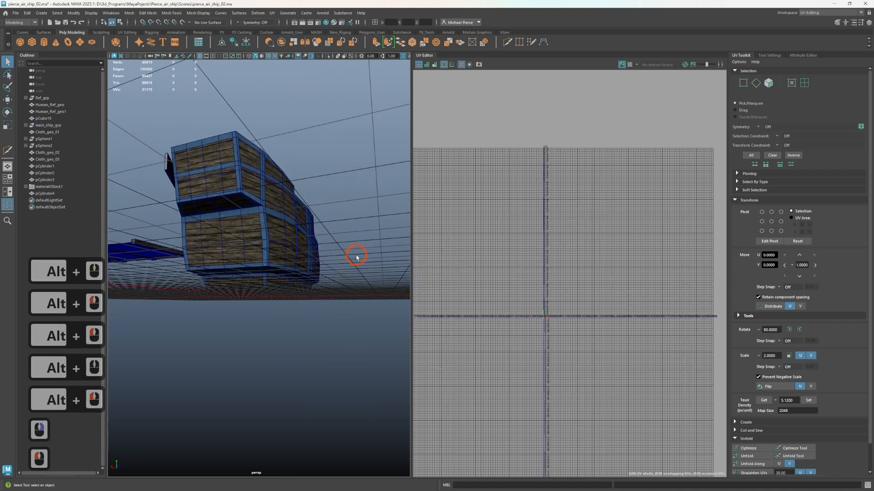
alt+drag(357, 256, 221, 268)
key(alt+5)
mouse_move(238, 323)
alt+mouse_down()
mouse_move(211, 300)
mouse_move(238, 285)
mouse_move(203, 290)
alt+mouse_up()
Insert an edge loop with Multi-Cut near the lower edge of the tapered metal panel under the bow
click(317, 146)
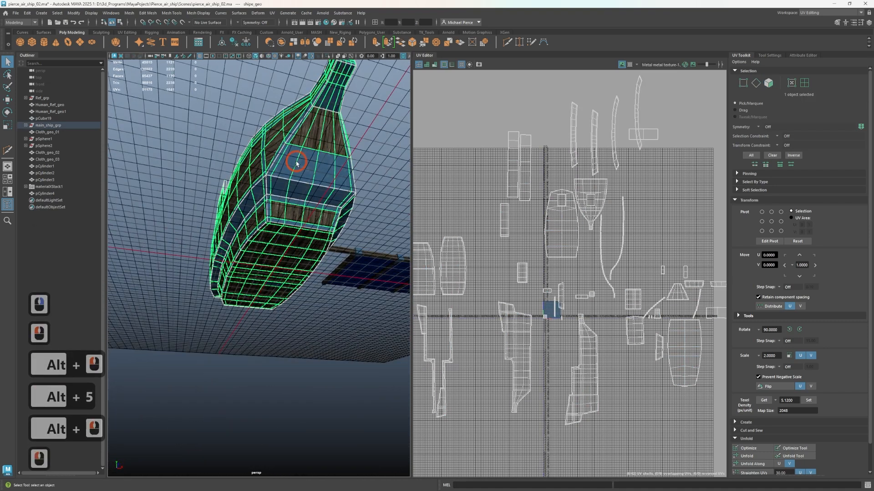
right_drag(296, 163, 295, 179)
key(Tab)
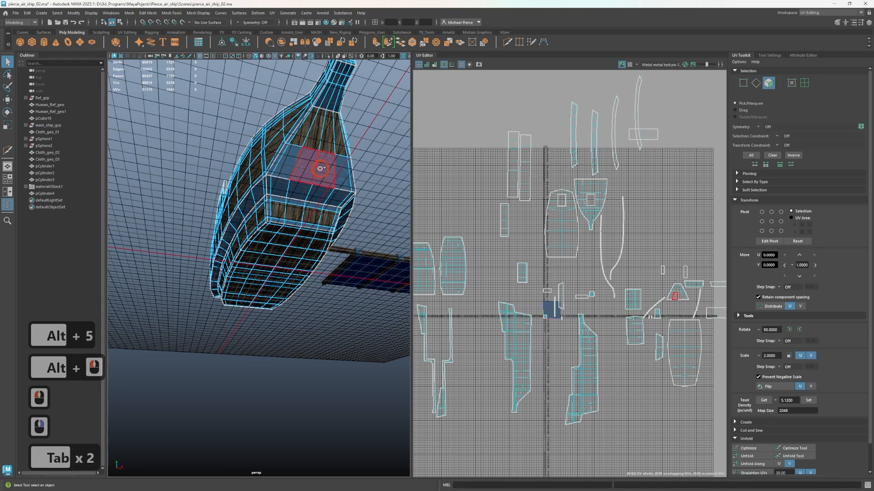
drag(288, 168, 285, 169)
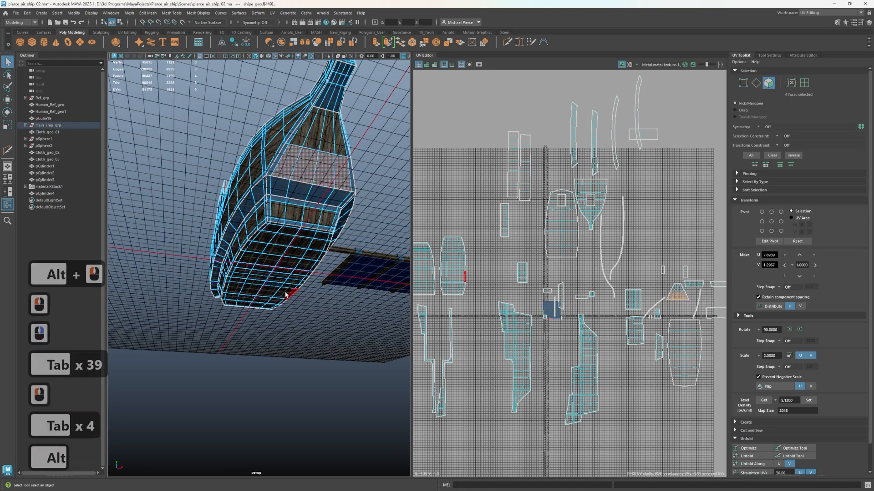
alt+scroll(290, 293, up, 5)
mouse_move(291, 293)
alt+middle_down()
mouse_move(231, 362)
mouse_move(294, 373)
alt+middle_up()
alt+drag(296, 354, 303, 322)
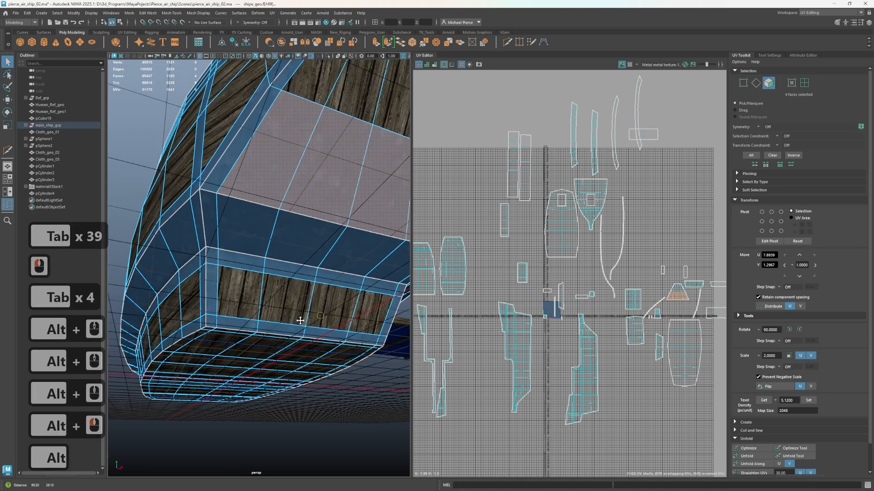
alt+middle_drag(303, 323, 295, 332)
key(ctrl+shift+x)
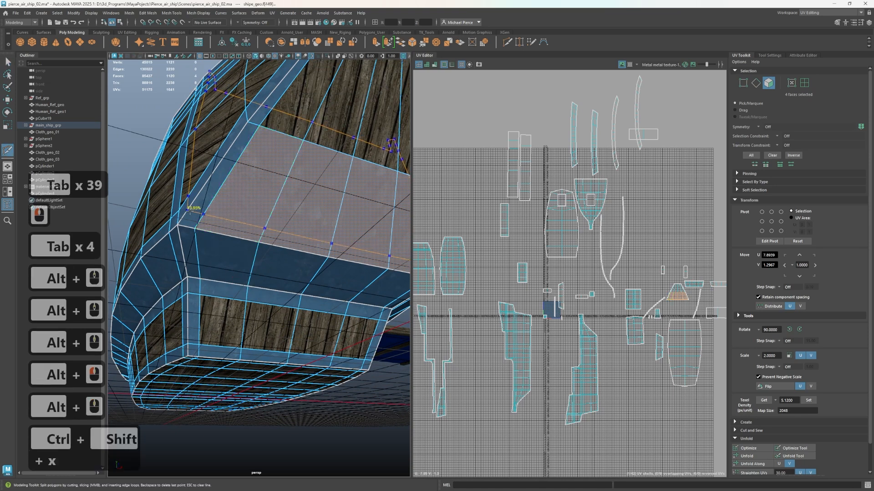
ctrl+click(189, 209)
key(q)
Try to assign M_wood to the four faces of the tapered panel above the new edge loop
right_drag(217, 224, 219, 243)
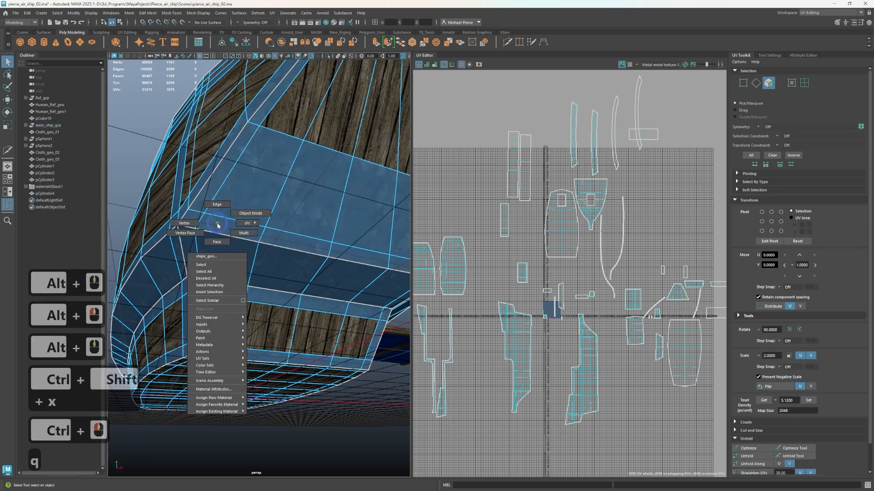
click(263, 188)
shift+click(306, 207)
shift+click(349, 203)
scroll(349, 202, down, 3)
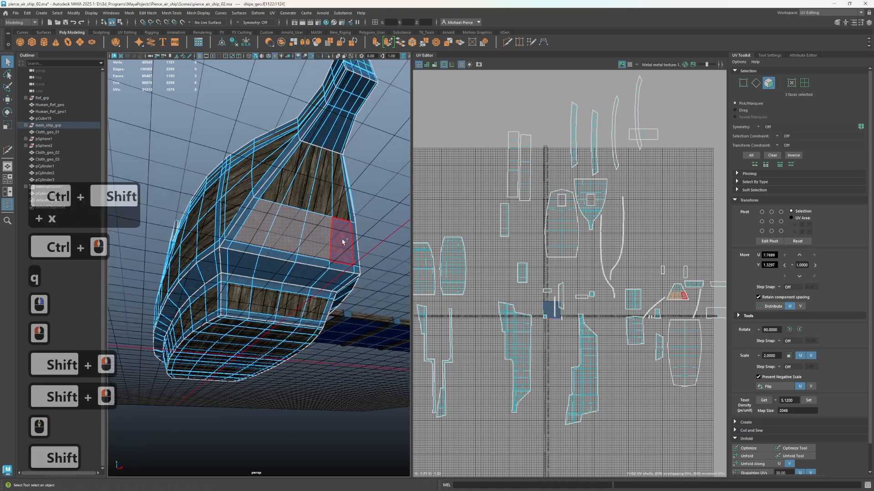
right_drag(323, 412, 314, 486)
mouse_move(326, 478)
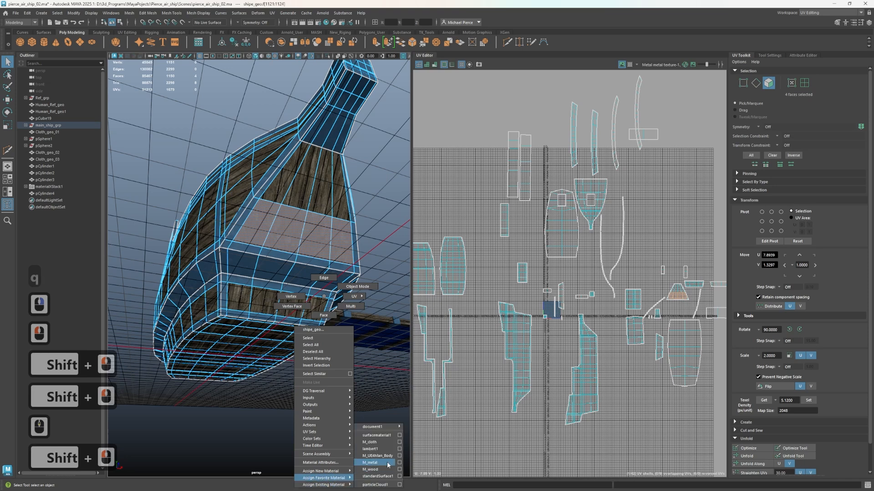
click(379, 471)
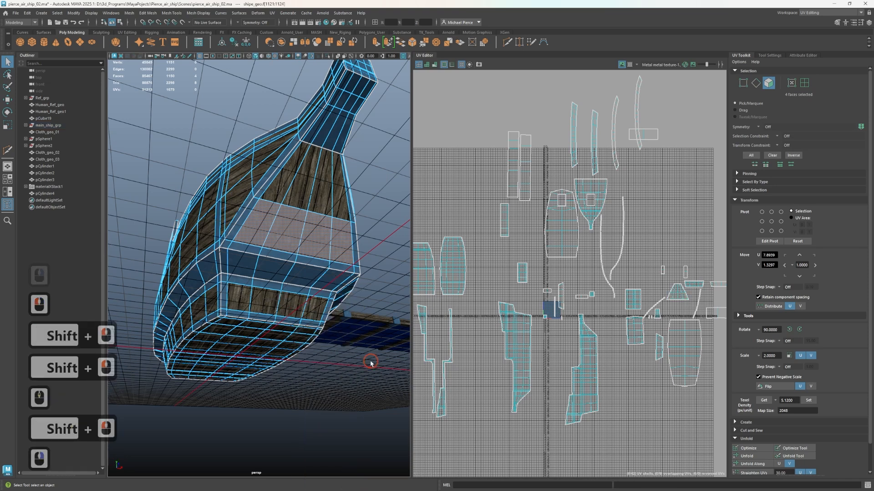
Select the four metal faces of the tapered panel under the bow and assign M_wood to them
click(268, 230)
shift+click(293, 234)
shift+click(316, 234)
shift+click(341, 241)
right_drag(372, 296, 367, 404)
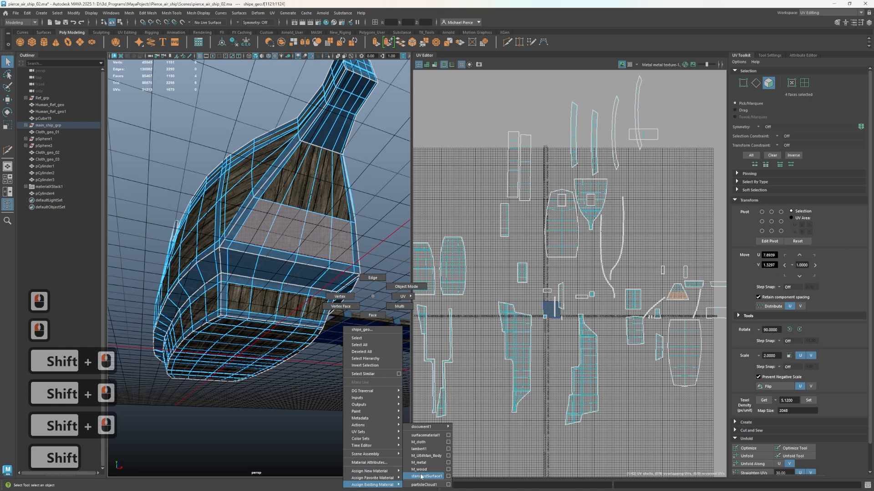
click(419, 469)
click(342, 401)
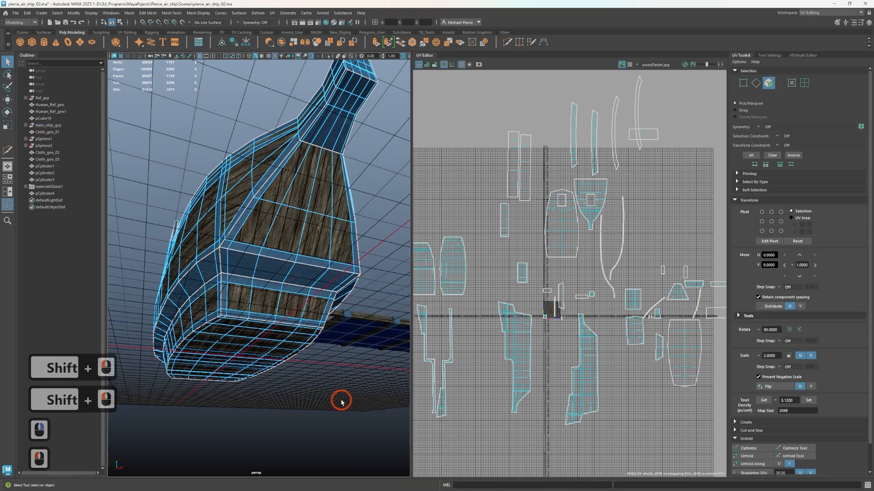
Examine the materials on the bow panel and the flat bottom of the hull from below
scroll(332, 394, up, 2)
alt+scroll(328, 397, down, 3)
alt+drag(326, 388, 330, 429)
alt+scroll(330, 429, up, 2)
alt+middle_drag(330, 429, 279, 313)
alt+drag(279, 312, 226, 282)
alt+scroll(318, 350, up, 2)
scroll(205, 401, up, 2)
scroll(196, 392, up, 2)
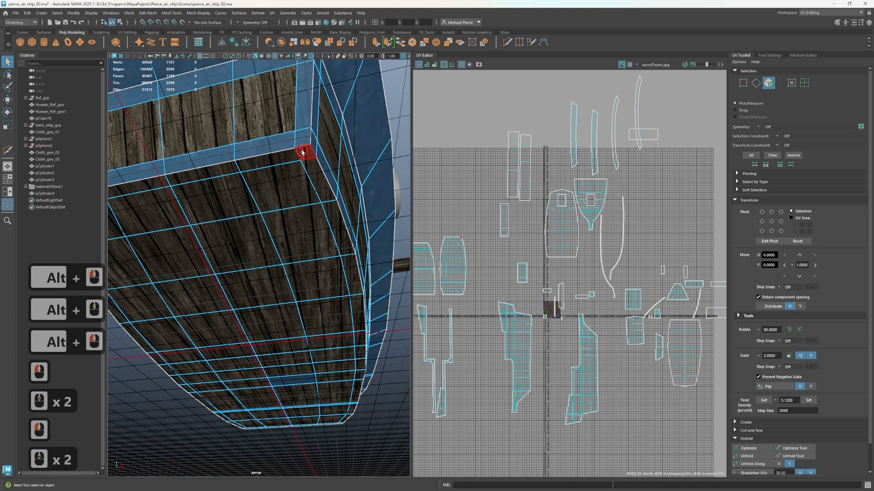
click(301, 152)
alt+middle_drag(239, 197, 336, 176)
shift+click(143, 185)
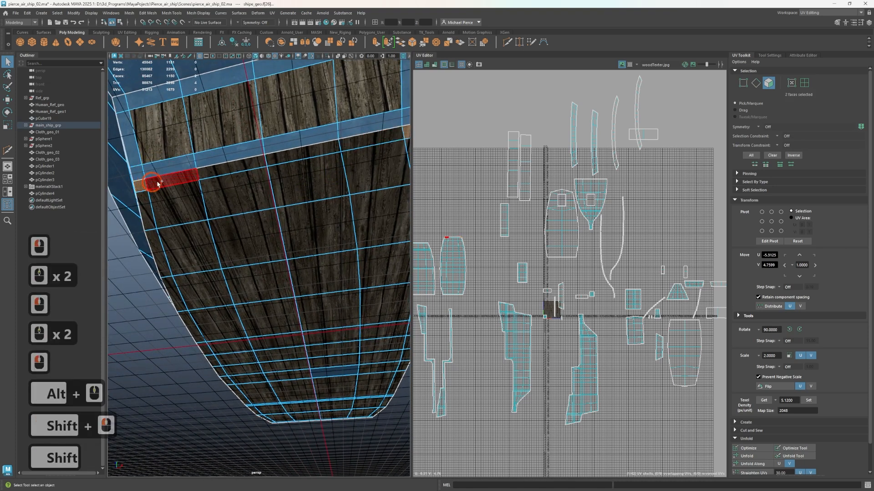
scroll(230, 184, down, 1)
key(Tab)
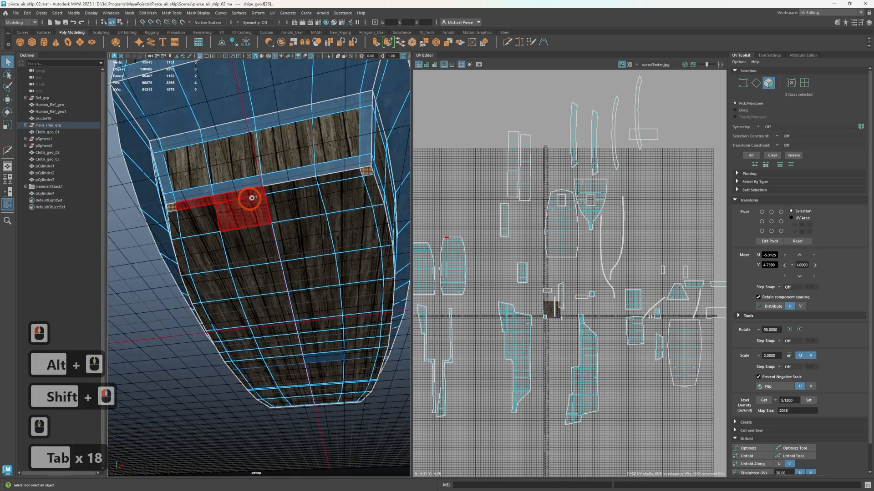
drag(337, 178, 342, 177)
click(232, 223)
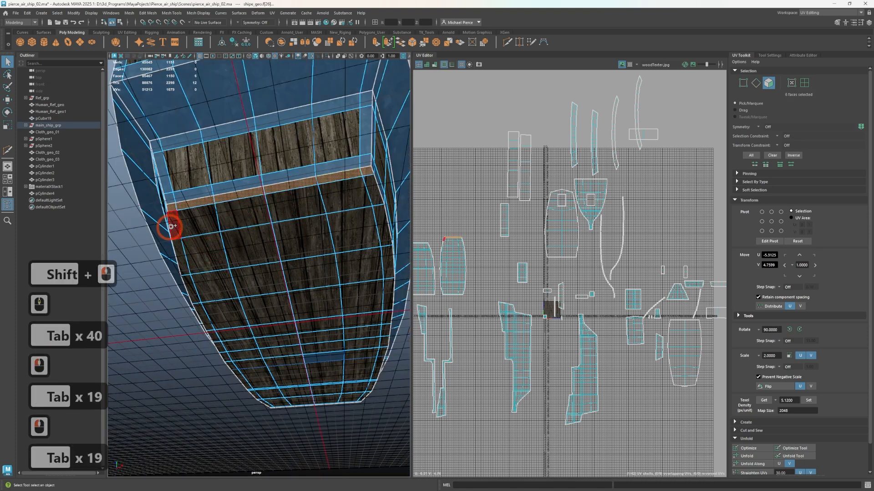
drag(179, 246, 181, 250)
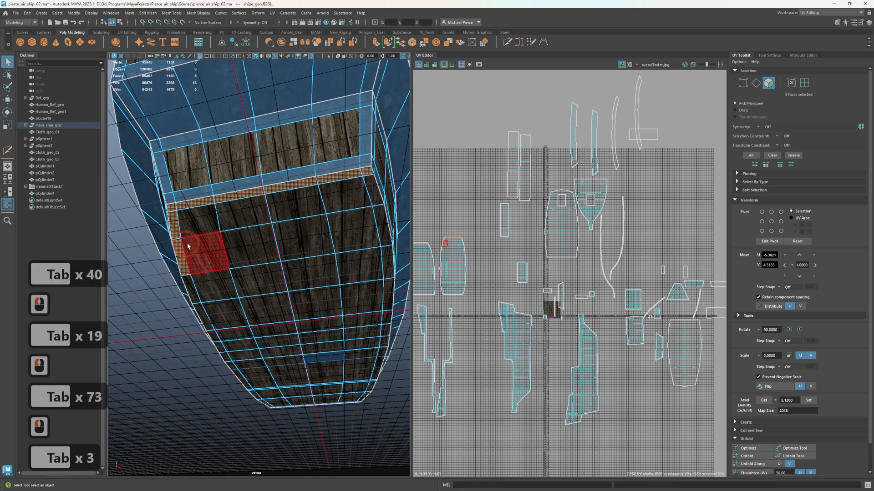
scroll(195, 249, down, 3)
scroll(196, 250, up, 3)
Select the narrow face loops running along both long sides and both ends of the hull's flat bottom
click(169, 209)
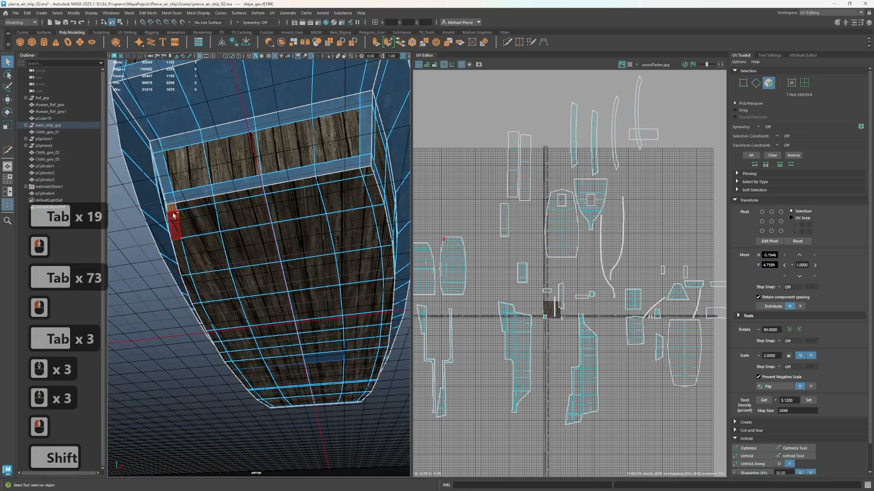
shift+double_click(174, 219)
shift+click(192, 205)
shift+double_click(235, 200)
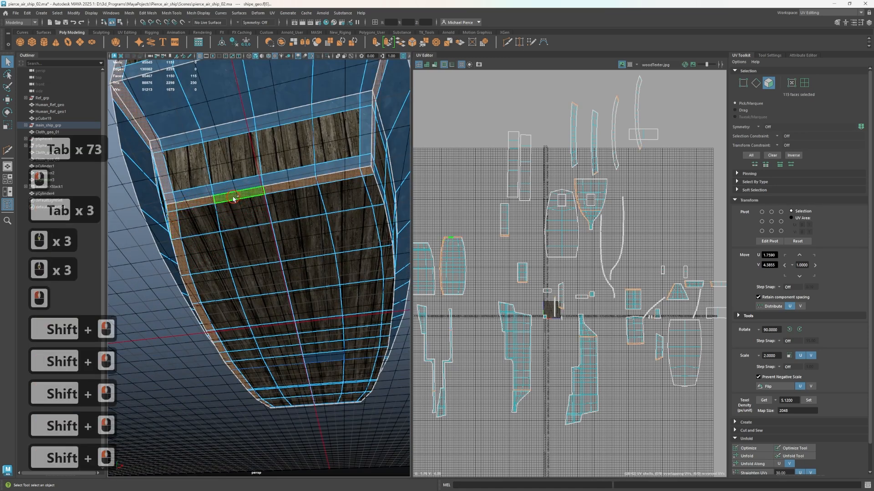
shift+click(370, 190)
shift+double_click(370, 189)
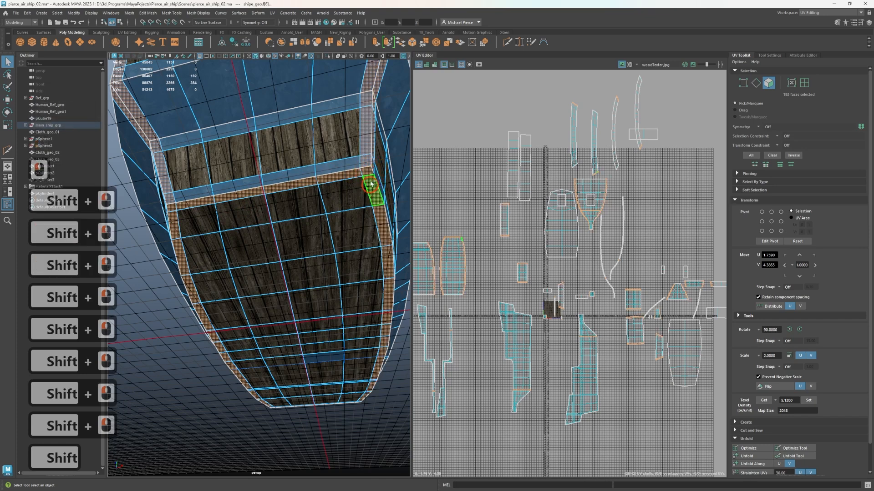
scroll(322, 275, down, 2)
alt+drag(323, 275, 255, 259)
alt+middle_drag(249, 251, 183, 227)
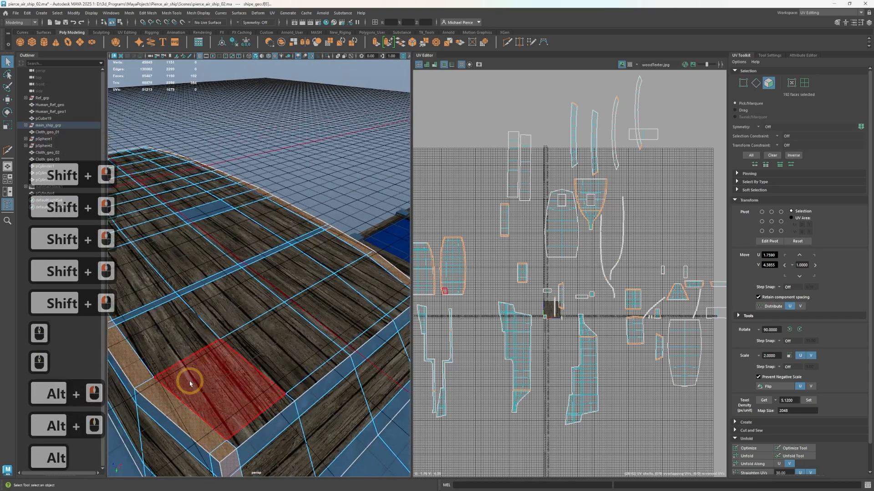
shift+click(258, 430)
shift+double_click(297, 396)
scroll(296, 395, down, 4)
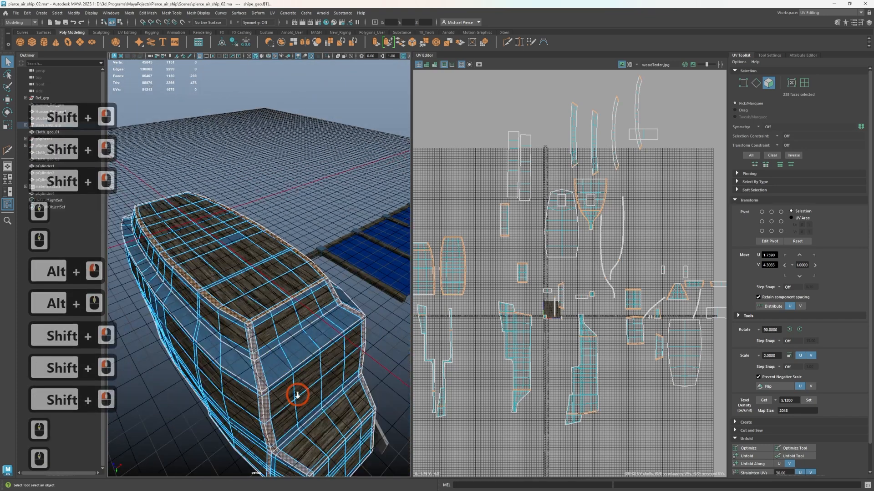
In the side view, deselect all loop faces above the hull's bottom, keeping only the bottom border faces selected
key(space)
scroll(293, 363, down, 6)
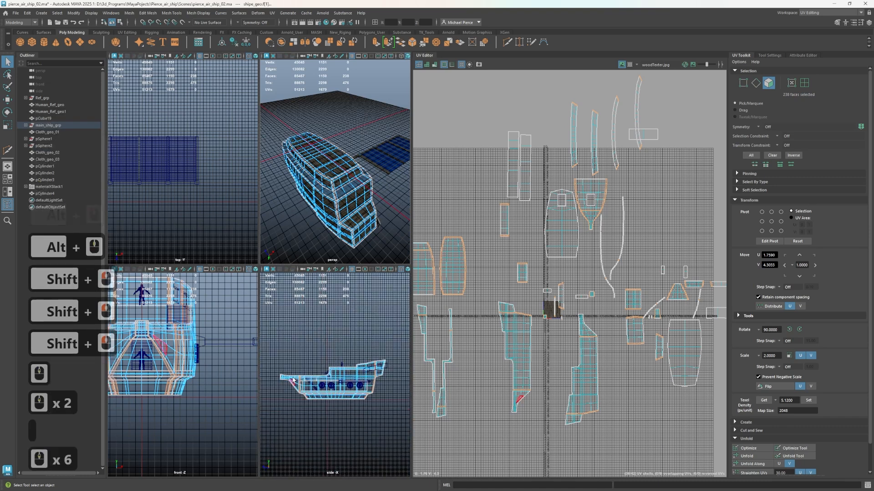
ctrl+drag(286, 341, 356, 367)
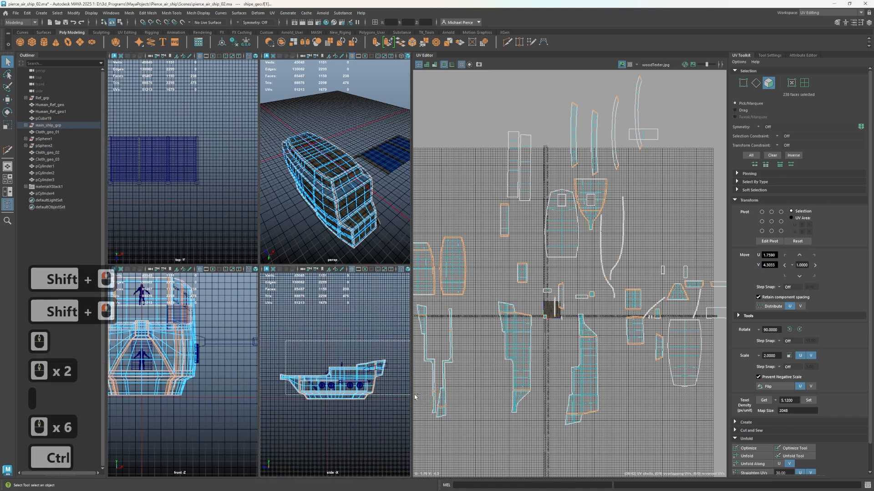
ctrl+drag(415, 398, 405, 401)
scroll(322, 186, up, 3)
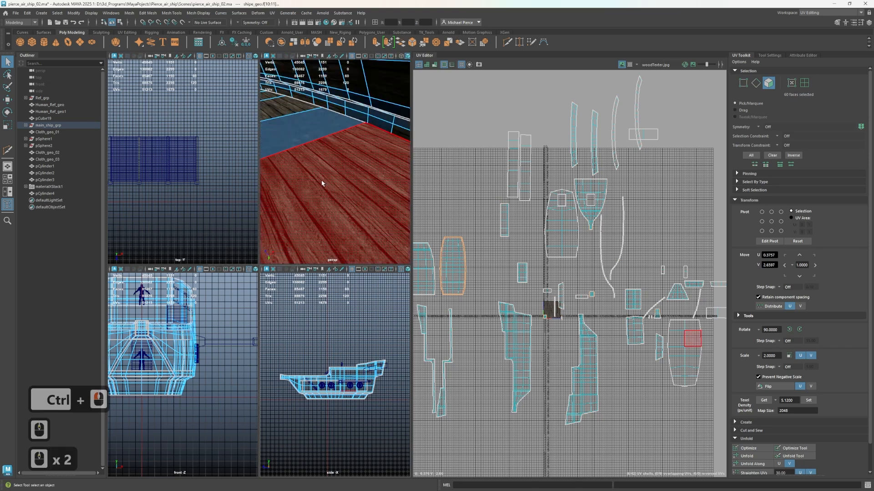
Assign M_metal to the selected border faces of the hull's bottom and return to the single perspective view
scroll(322, 183, down, 2)
alt+drag(349, 180, 359, 180)
alt+middle_drag(359, 179, 356, 186)
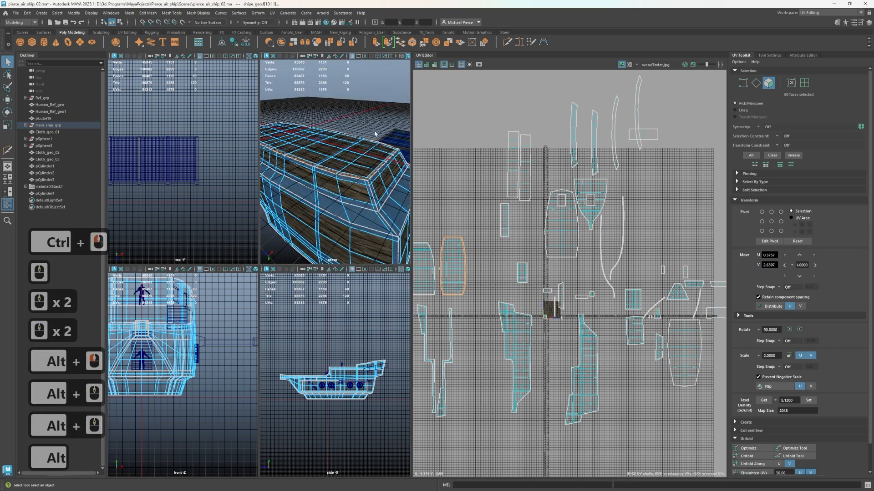
right_drag(352, 109, 332, 251)
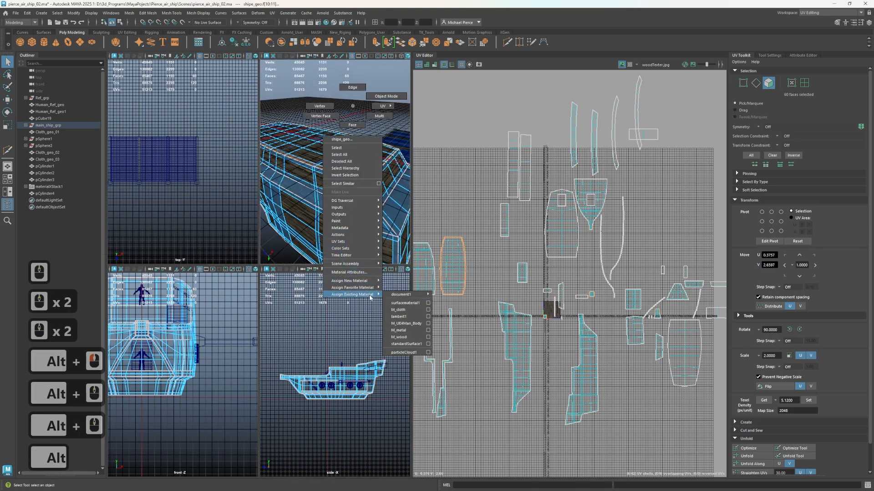
right_drag(397, 336, 397, 334)
key(space)
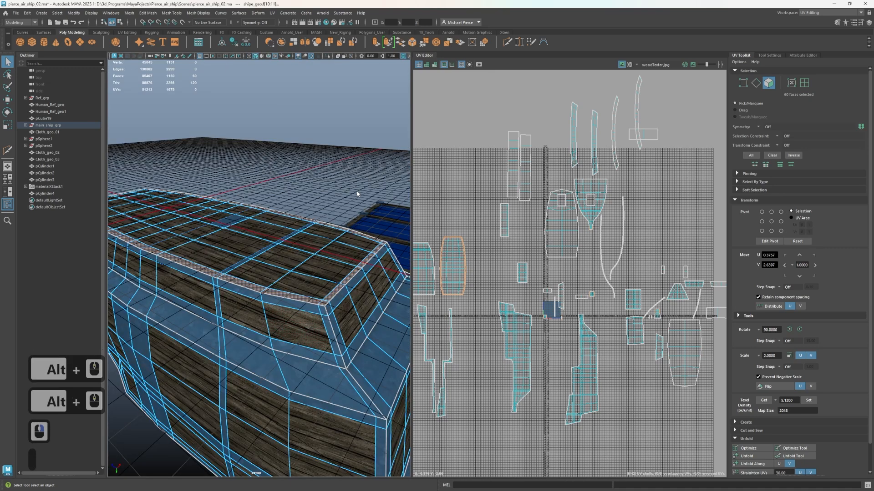
Inspect the metal trim and bracket panels along the hull's sides and underside, and return the hull to object mode
alt+drag(342, 183, 263, 167)
scroll(247, 302, up, 4)
alt+middle_drag(247, 306, 354, 252)
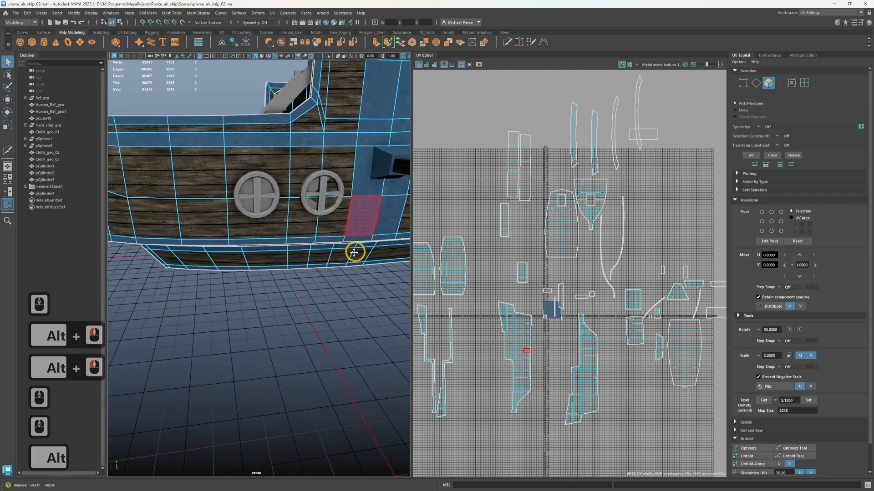
alt+drag(275, 312, 325, 287)
alt+middle_drag(325, 286, 364, 328)
alt+scroll(321, 300, down, 5)
alt+drag(324, 299, 282, 312)
alt+middle_drag(283, 312, 354, 303)
alt+scroll(250, 318, up, 2)
alt+drag(250, 314, 302, 314)
alt+scroll(295, 315, up, 2)
alt+middle_drag(272, 319, 360, 358)
alt+drag(311, 334, 246, 306)
alt+scroll(246, 306, down, 3)
alt+middle_drag(246, 306, 168, 313)
right_drag(167, 313, 229, 284)
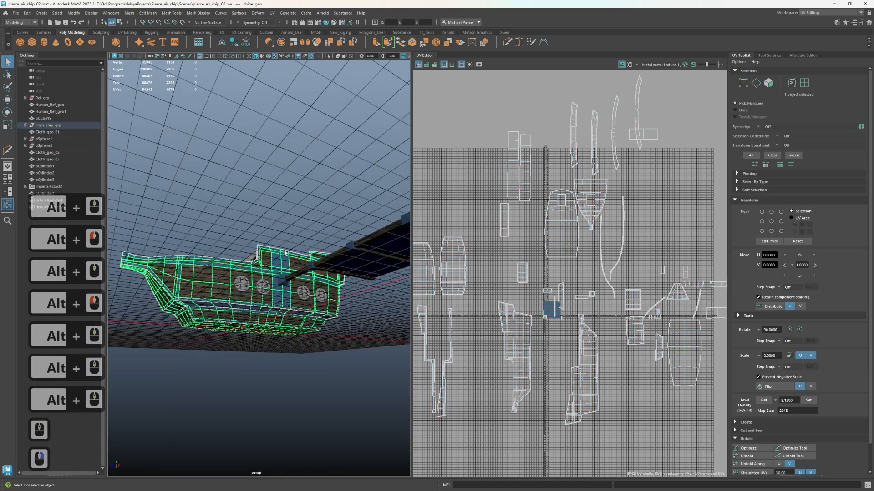